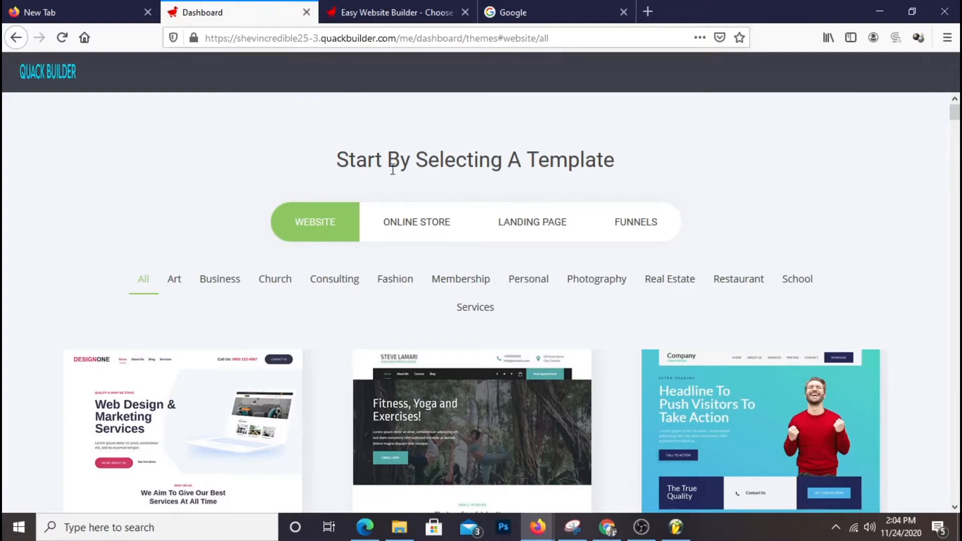
Look through the Website, Online Store, Landing Page and Funnels template categories and return to the Website templates.
scroll(738, 172, "down", 9)
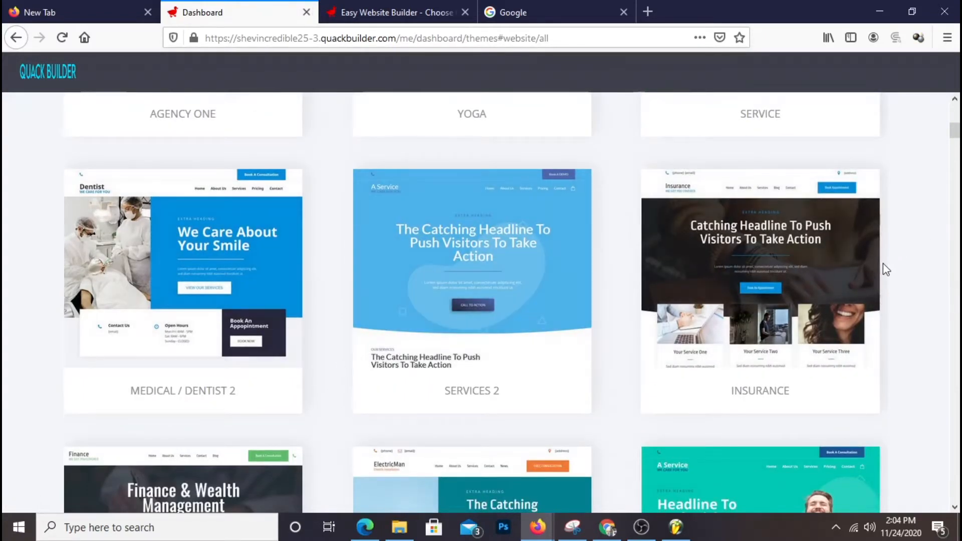
scroll(874, 309, "up", 9)
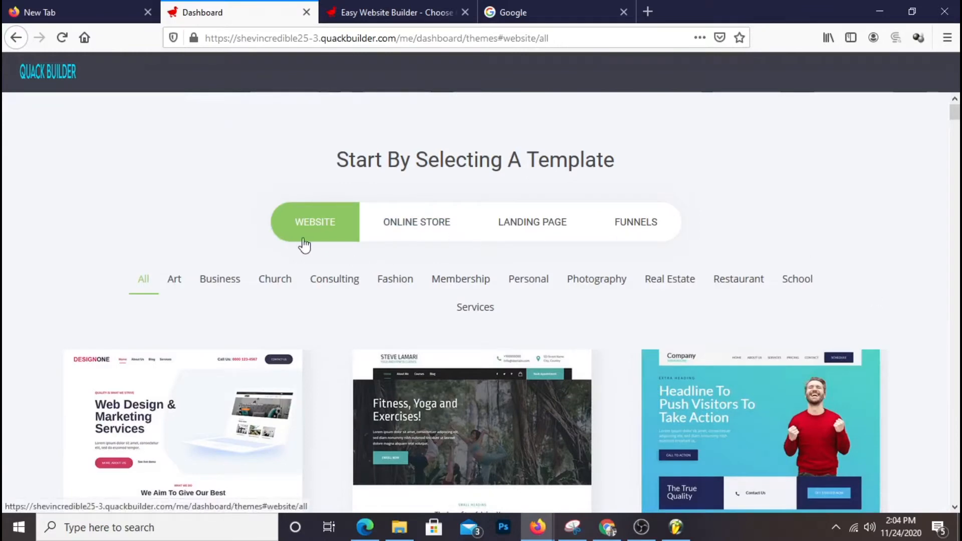
left_click(437, 234)
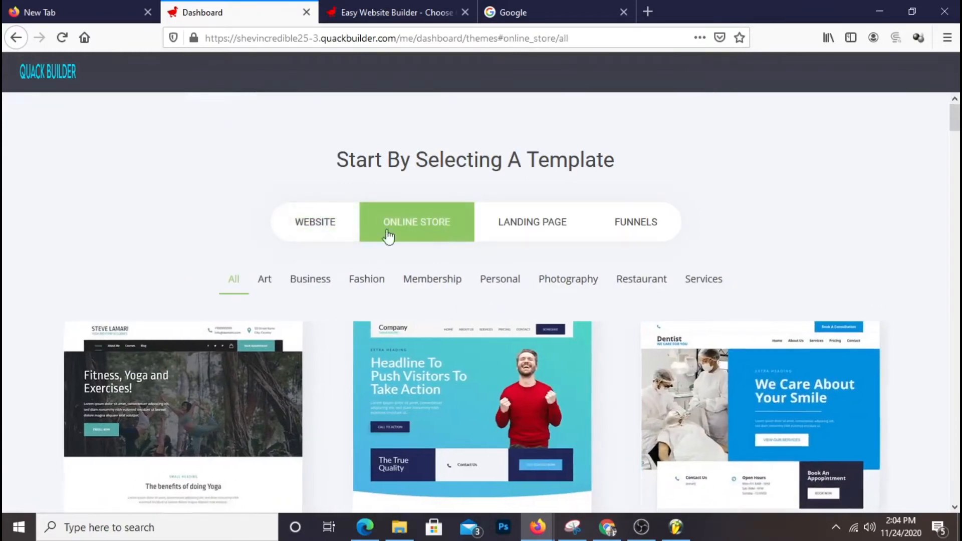
left_click(539, 234)
left_click(650, 235)
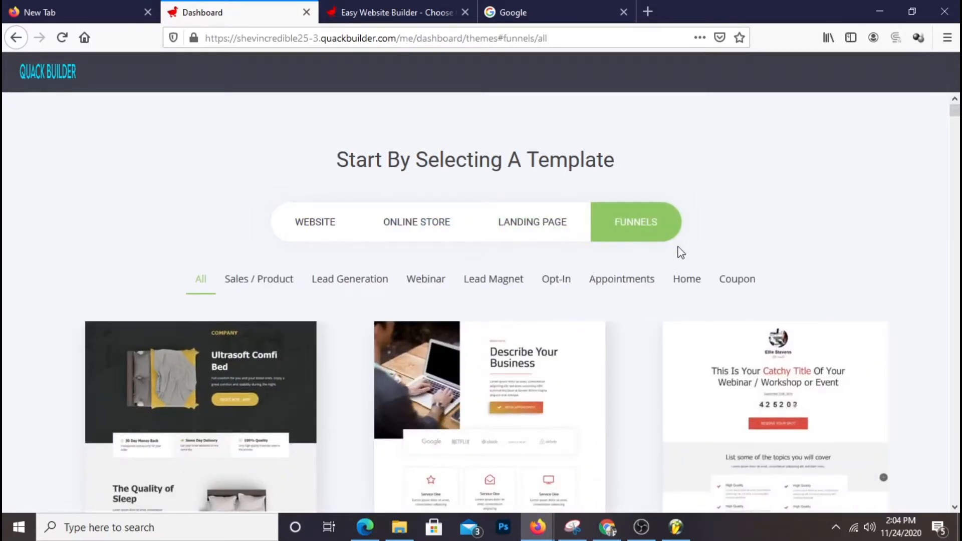
left_click(331, 232)
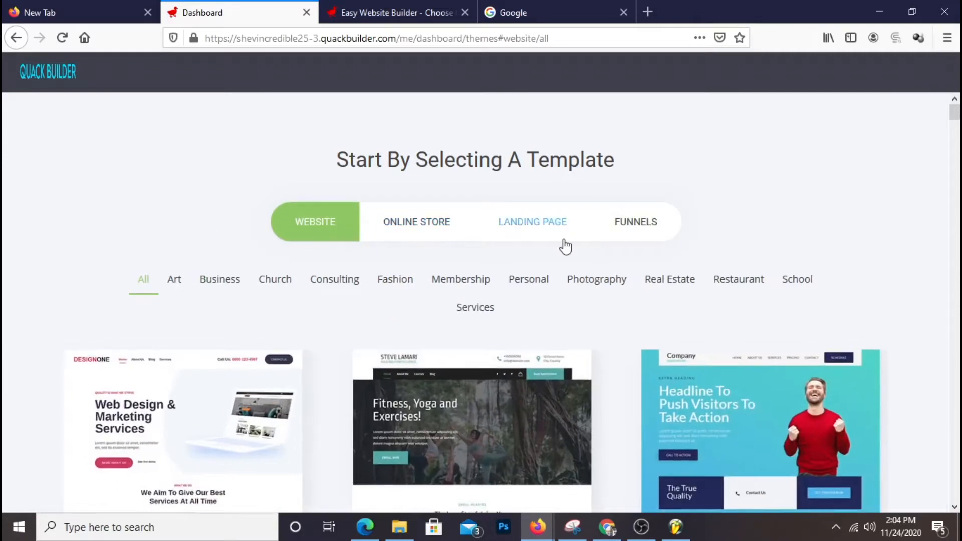
Preview the Insurance website template, look over its page sections and close the preview.
scroll(875, 155, "down", 1)
scroll(874, 155, "down", 3)
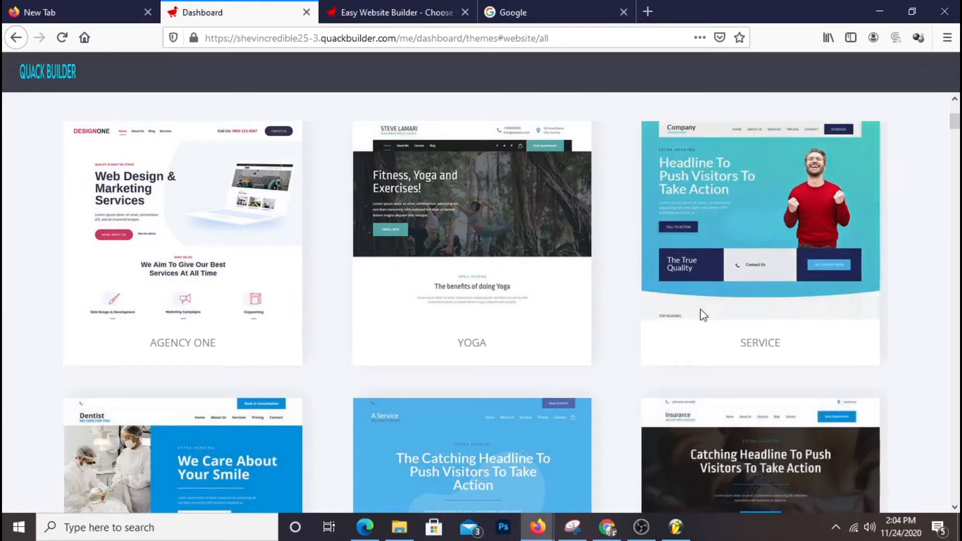
scroll(555, 313, "down", 4)
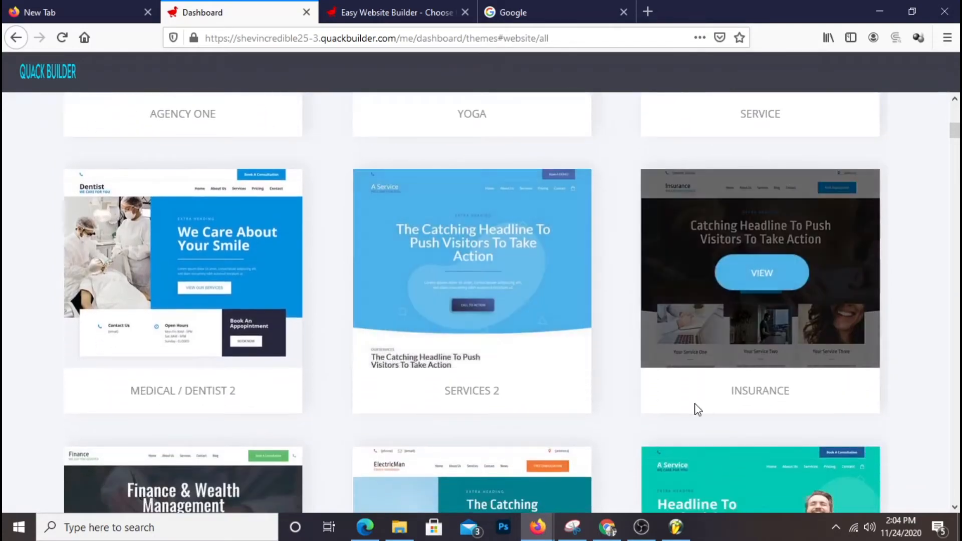
left_click(788, 288)
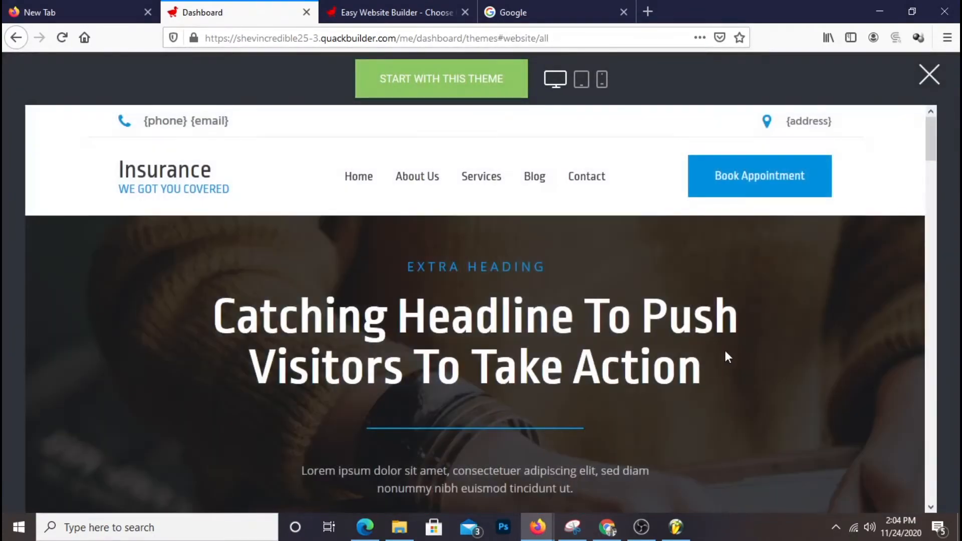
scroll(721, 356, "down", 5)
scroll(729, 353, "down", 4)
scroll(754, 386, "down", 8)
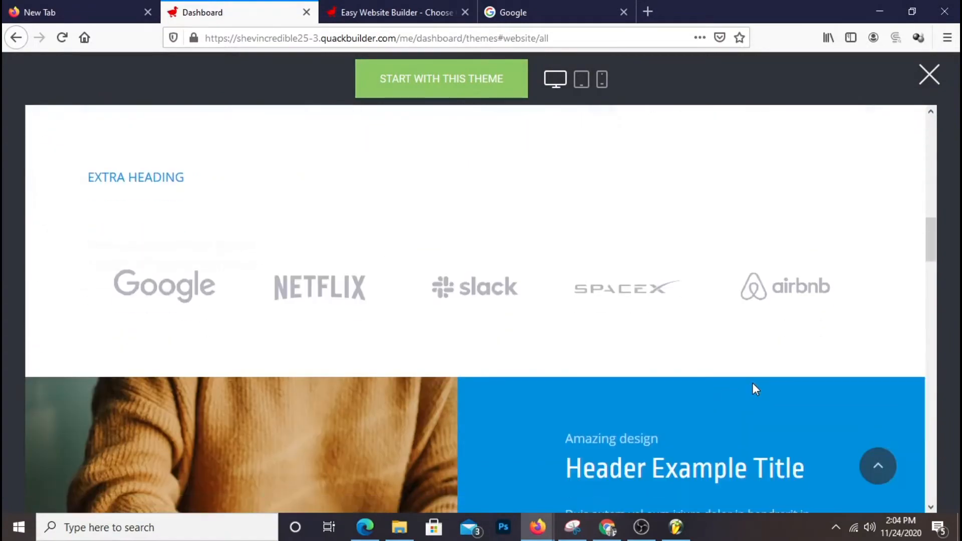
scroll(755, 384, "down", 10)
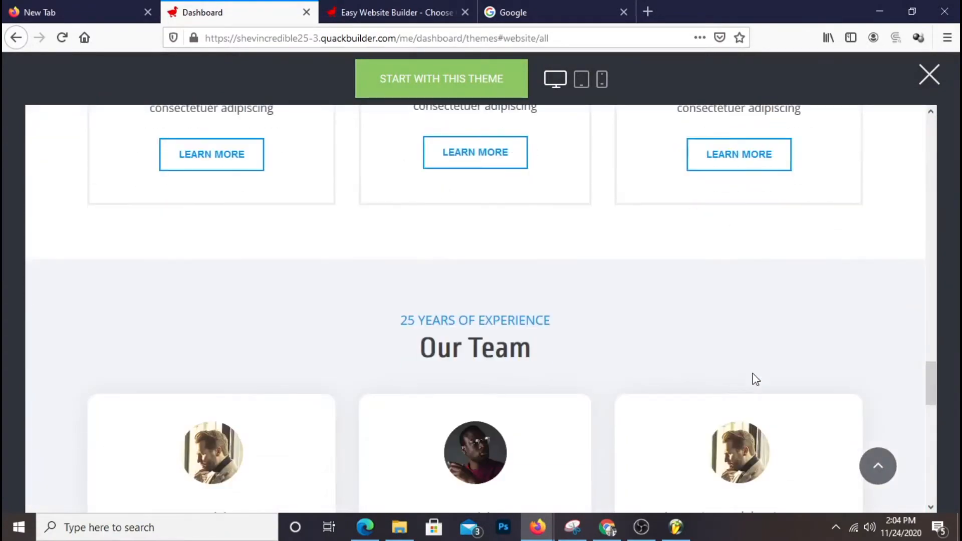
scroll(741, 376, "up", 12)
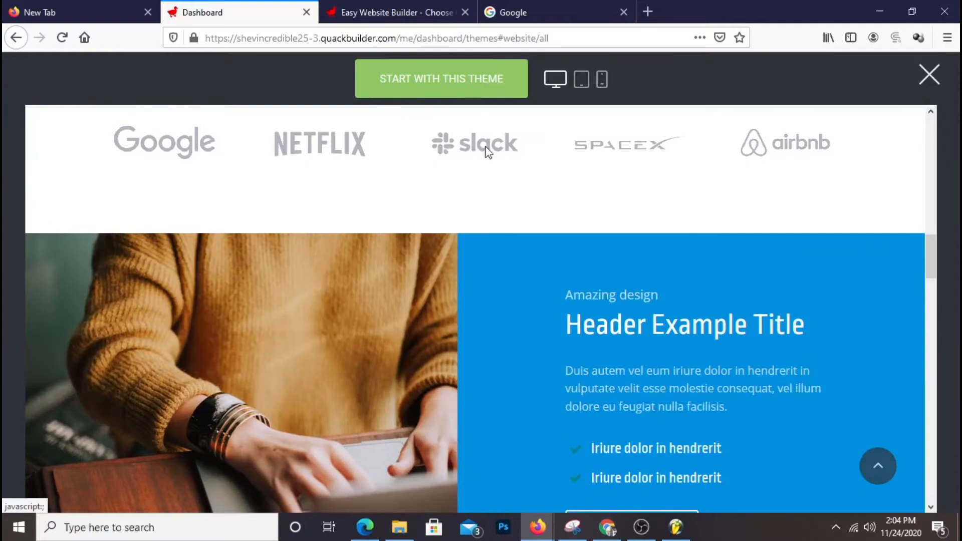
scroll(495, 158, "up", 8)
scroll(127, 247, "down", 3)
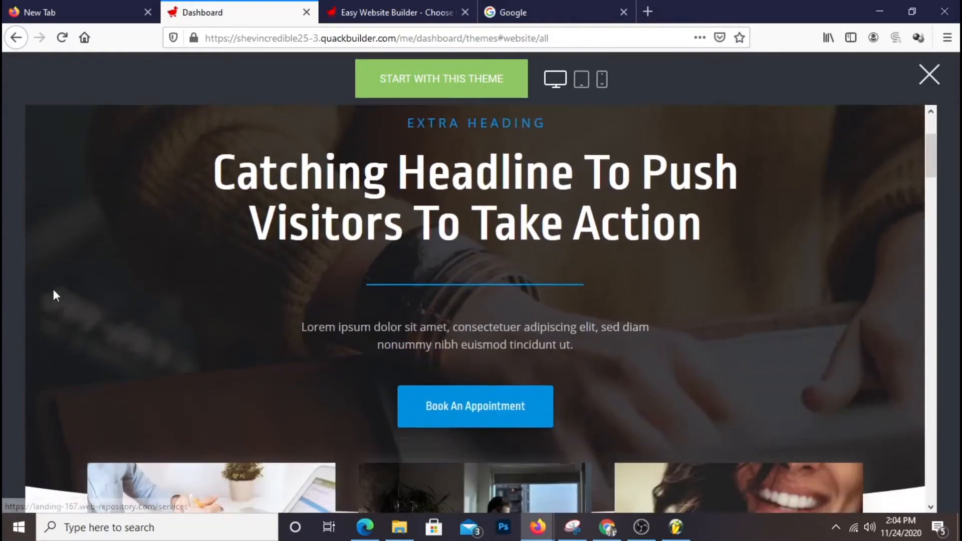
left_click(930, 76)
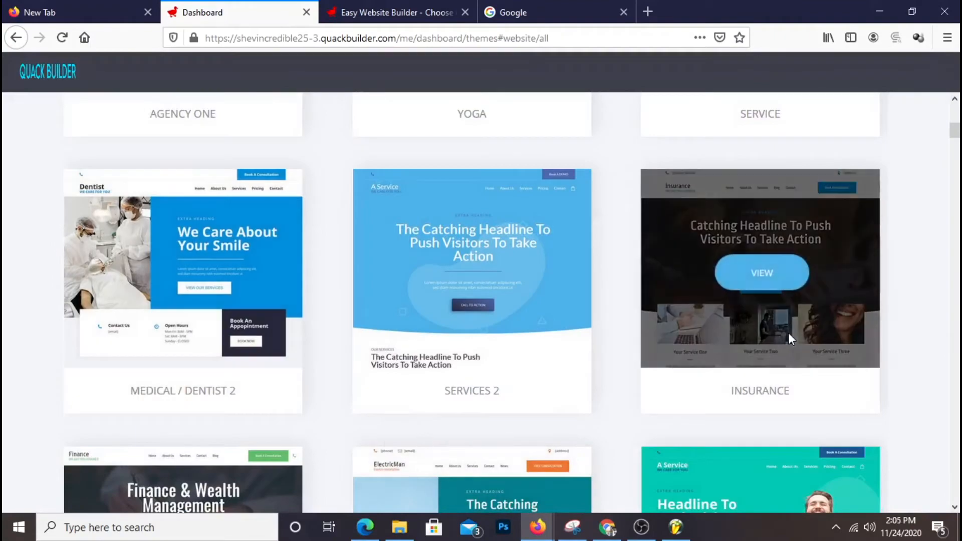
Look through the remaining website templates down to the end of the list.
scroll(777, 253, "down", 15)
scroll(776, 252, "down", 20)
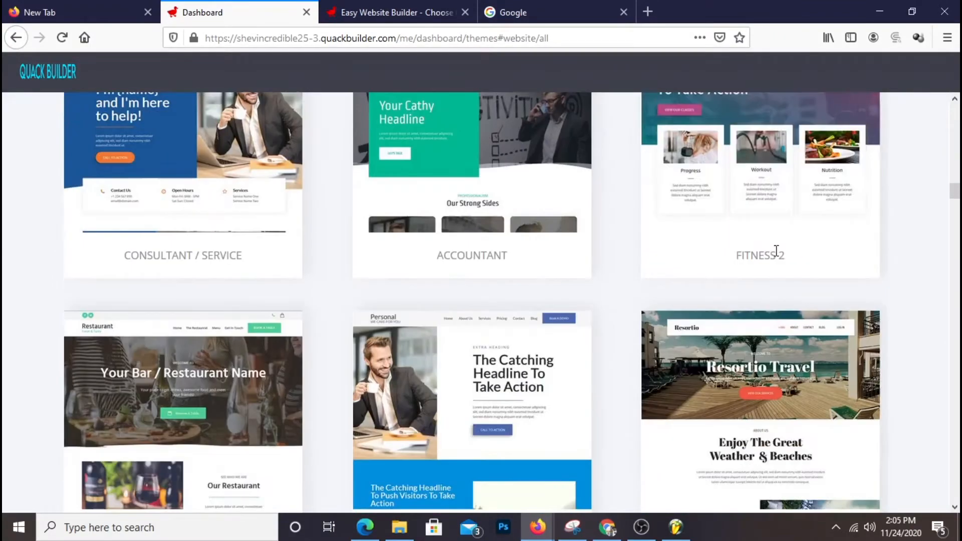
scroll(775, 253, "down", 20)
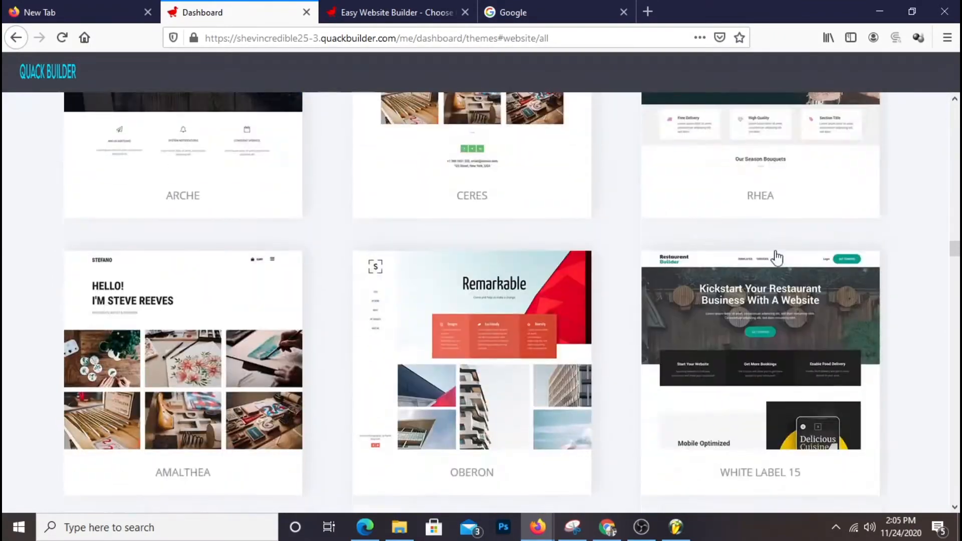
scroll(778, 257, "down", 20)
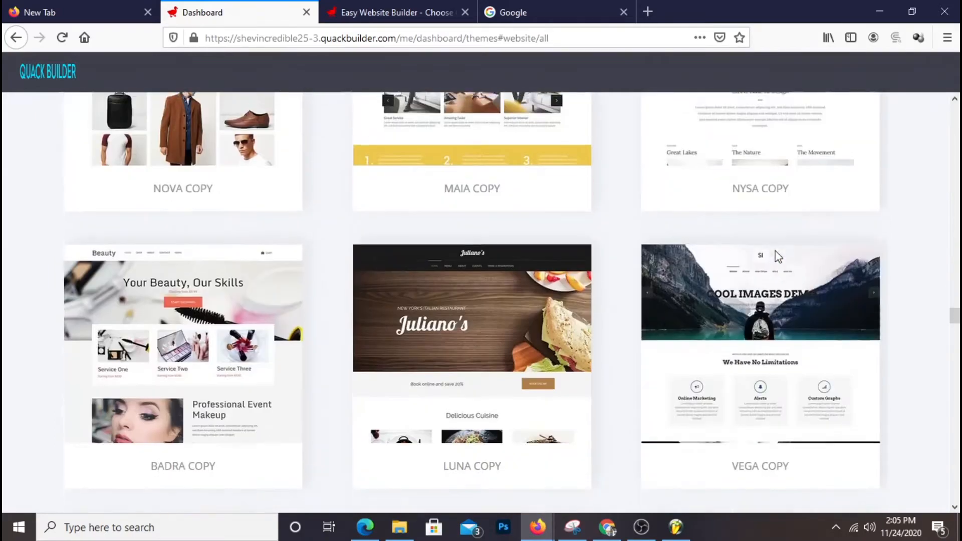
scroll(777, 255, "down", 20)
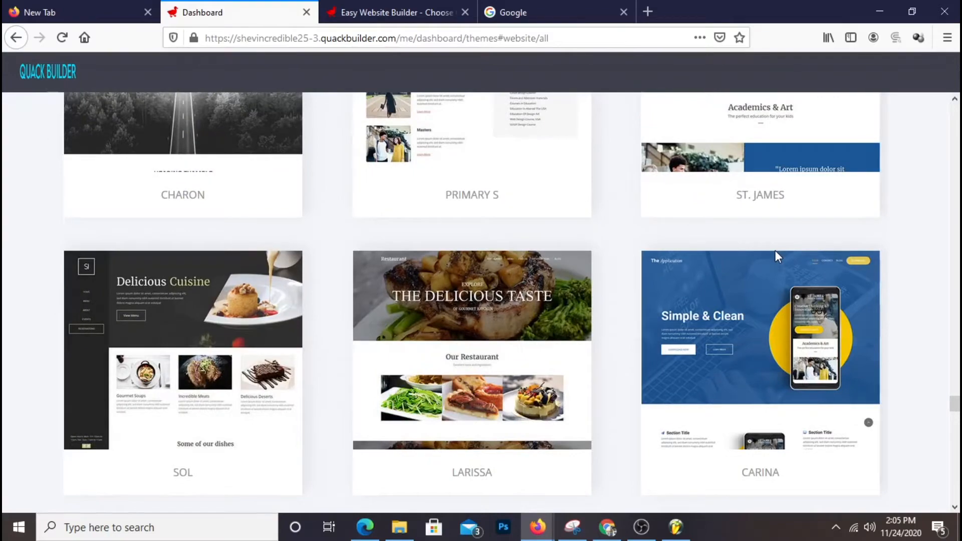
scroll(775, 256, "down", 15)
scroll(776, 256, "down", 15)
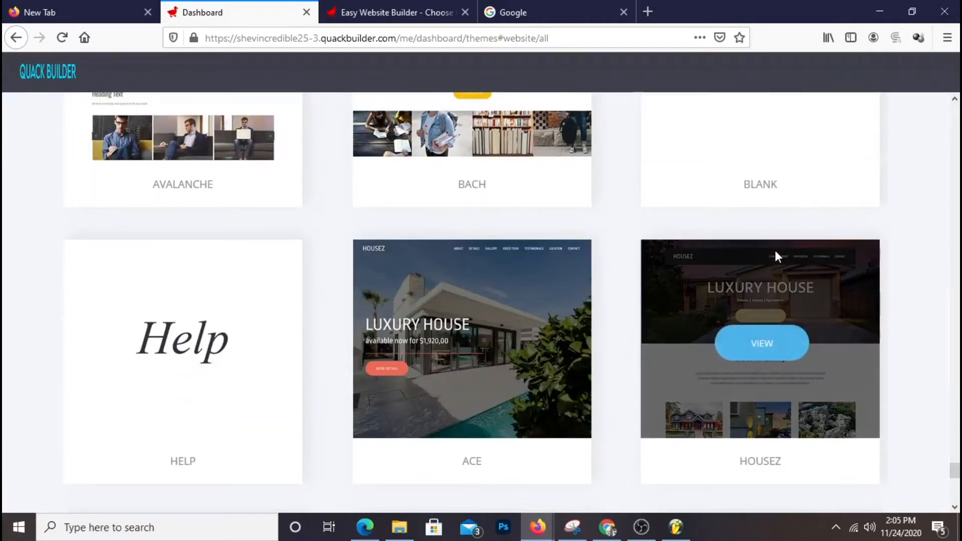
scroll(775, 256, "down", 10)
Open the Blank website template and start a new site with this theme.
scroll(774, 252, "up", 10)
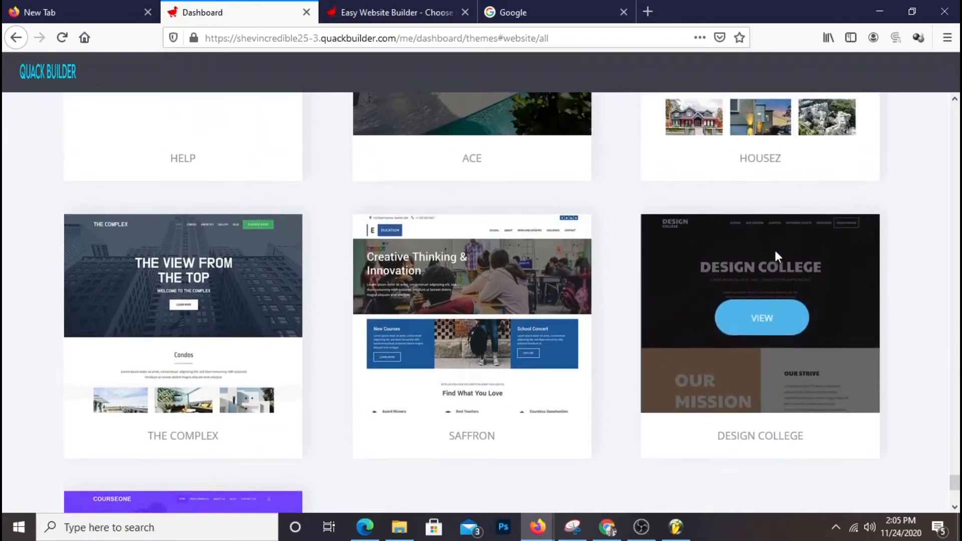
scroll(776, 255, "up", 2)
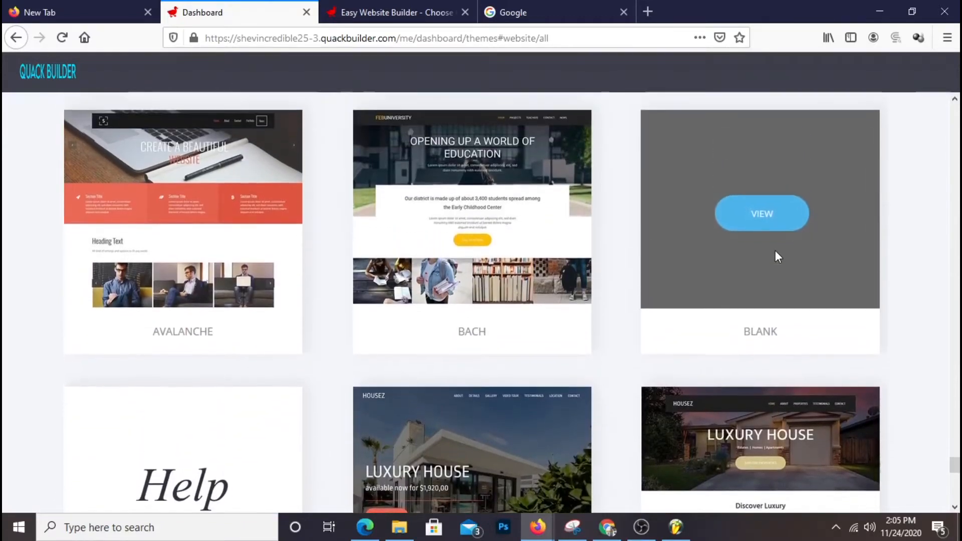
left_click(761, 216)
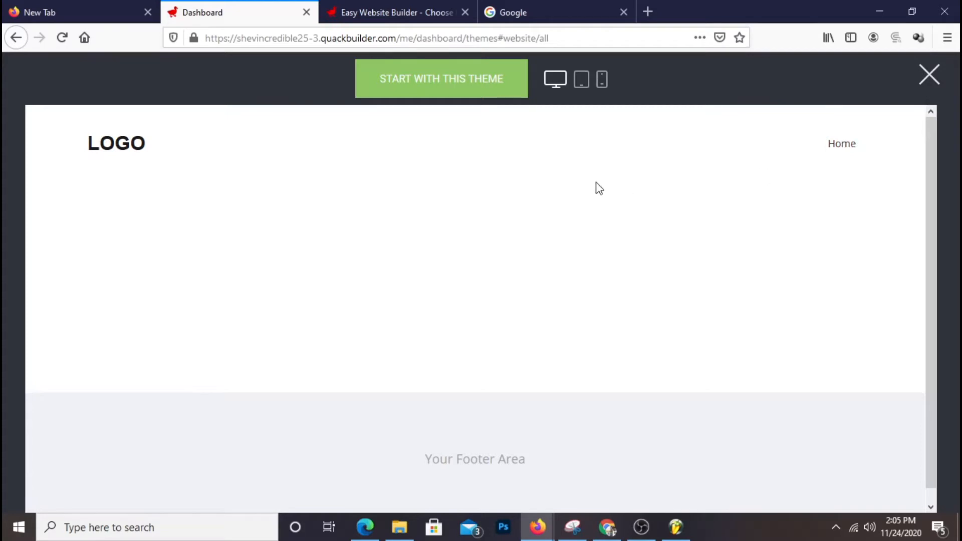
left_click(467, 82)
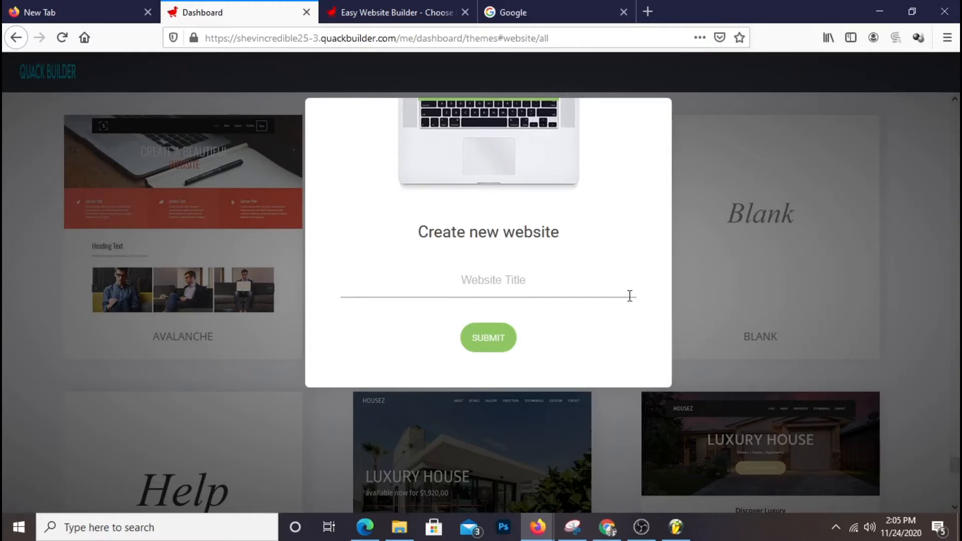
Title the new website with the owner's first name followed by "Online Store" and submit it.
type("Shevar")
type("Onli")
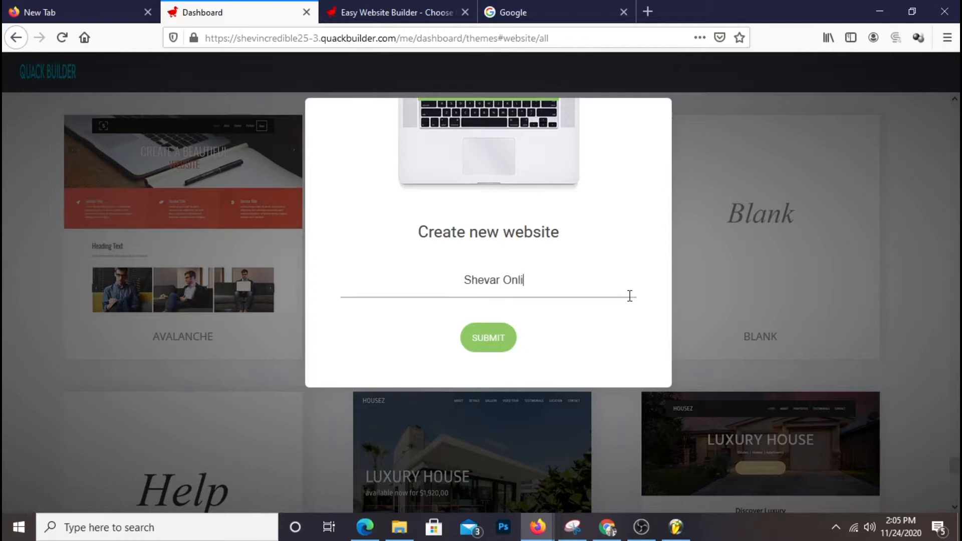
type("ne St")
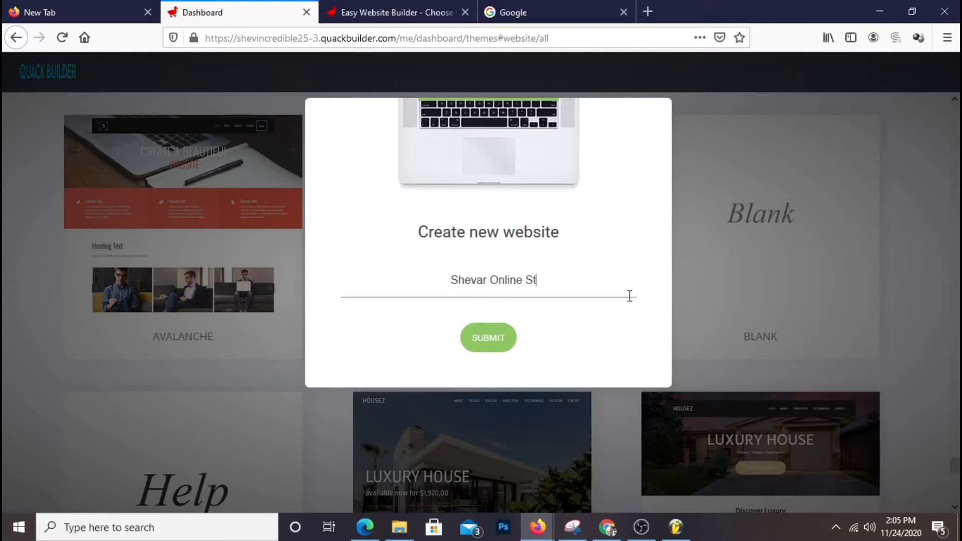
type("ore")
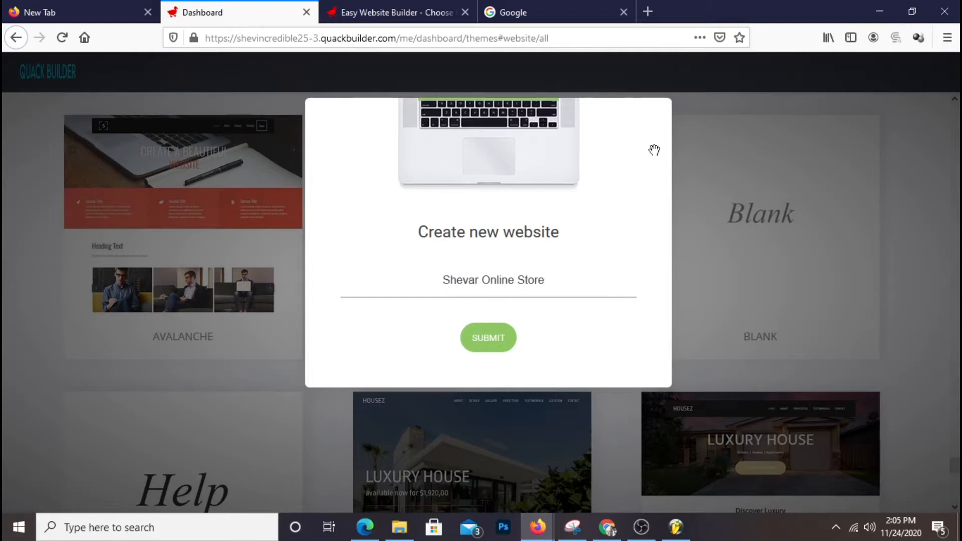
left_click(491, 346)
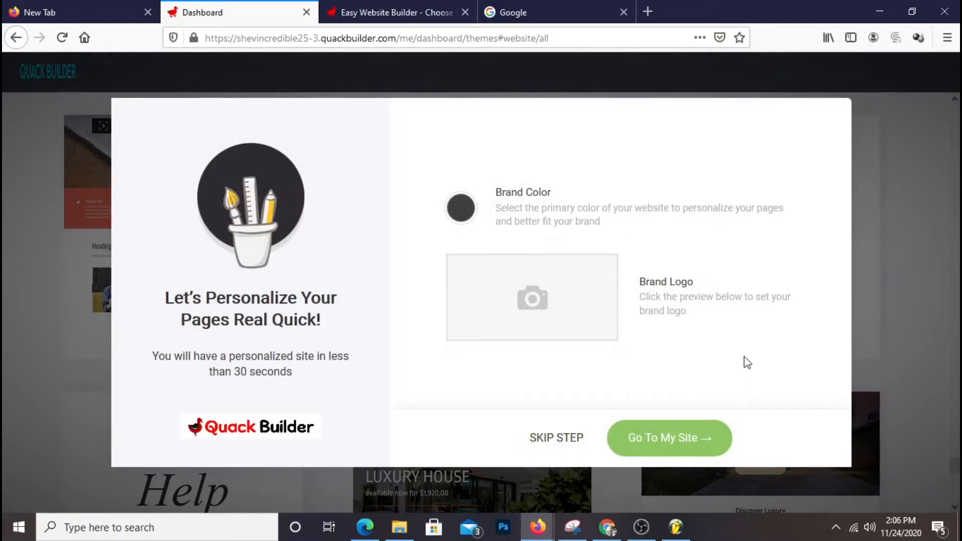
Try the teal global color 02C39A as the brand color and switch back to dark gray 3E3E3E.
left_click(466, 206)
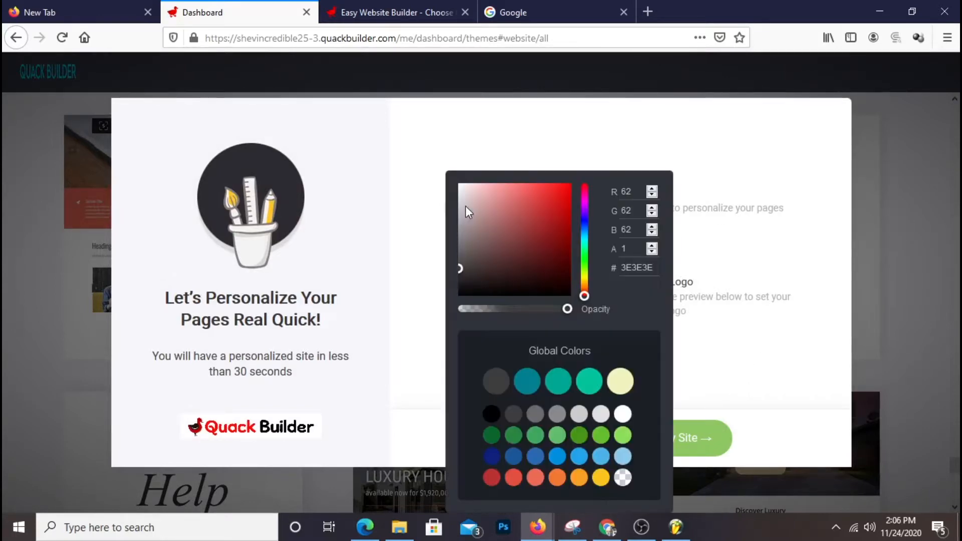
left_click(589, 381)
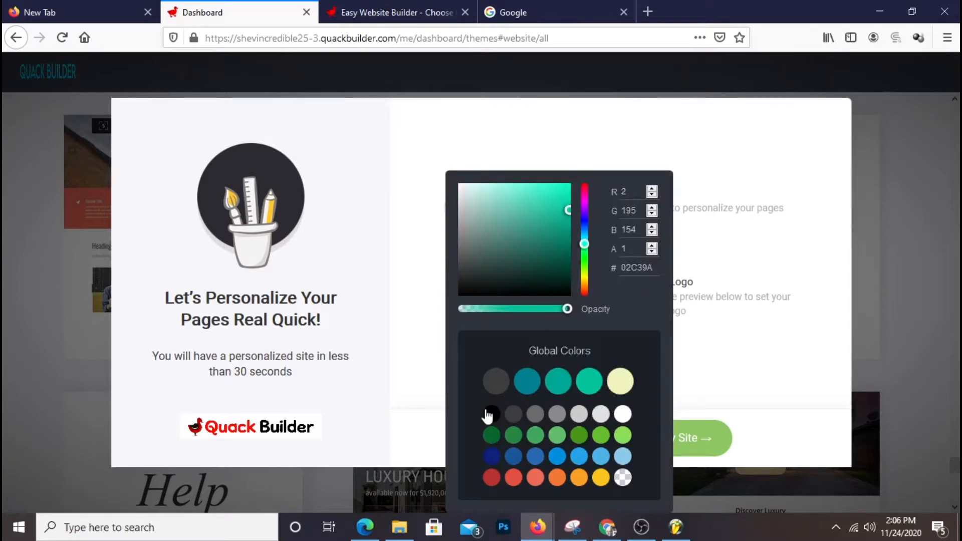
left_click(495, 388)
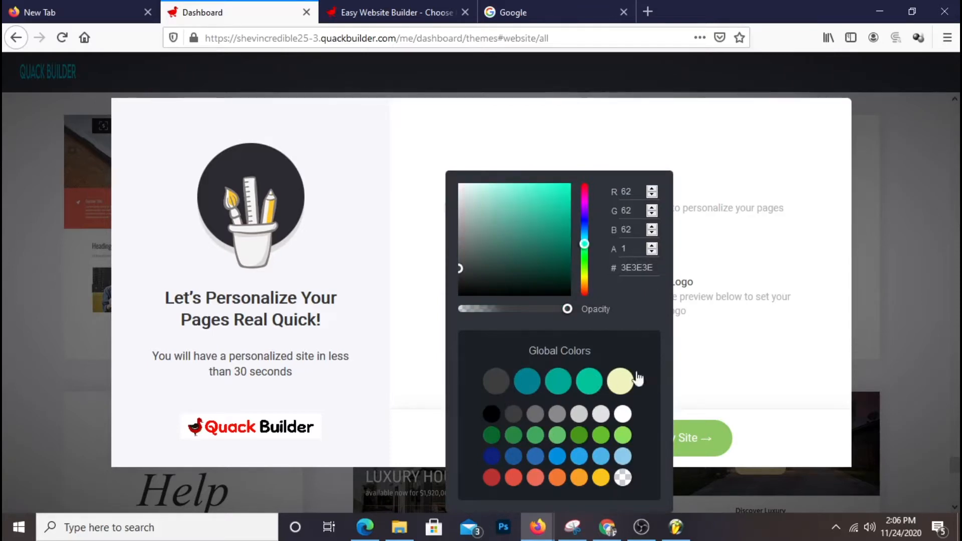
left_click(754, 366)
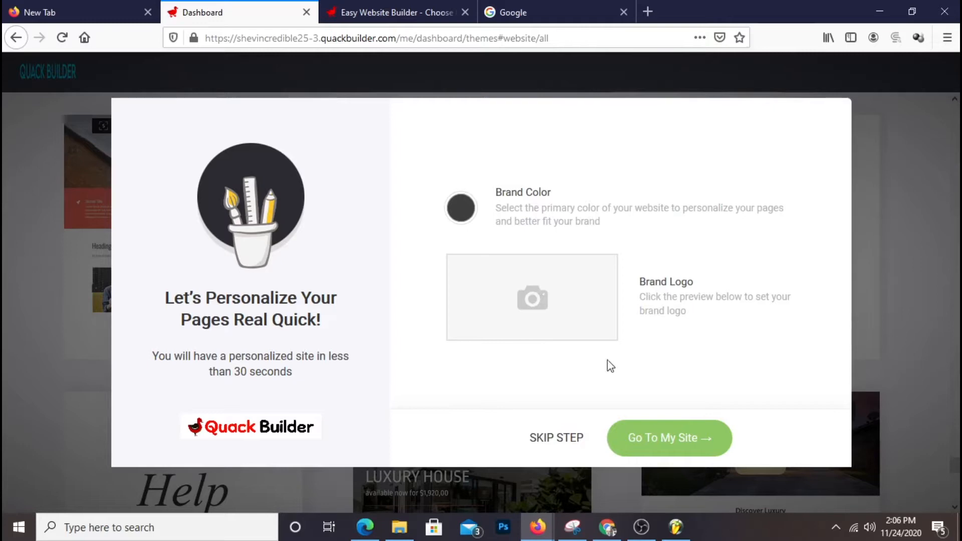
Continue to the new site in the builder without a brand logo and dismiss the introduction video.
left_click(670, 429)
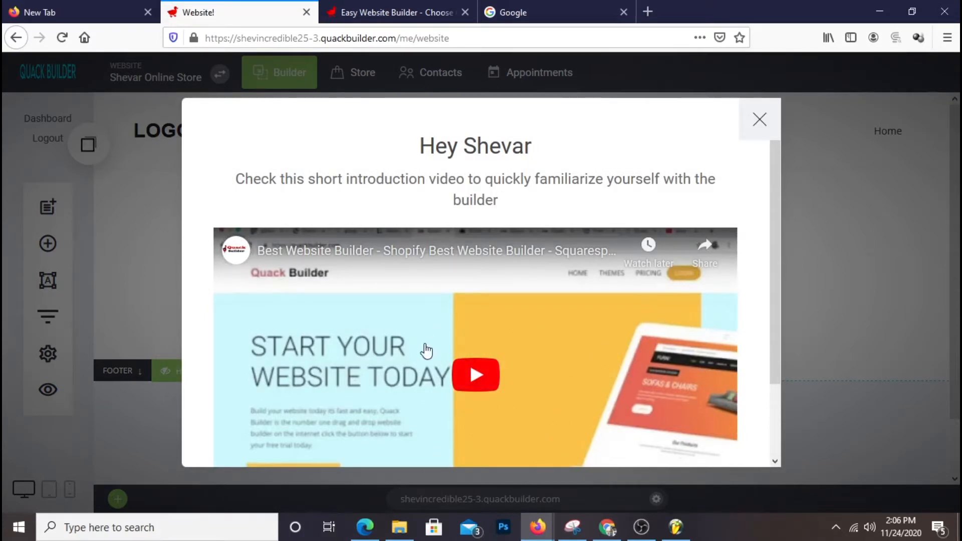
mouse_move(236, 251)
left_click(536, 250)
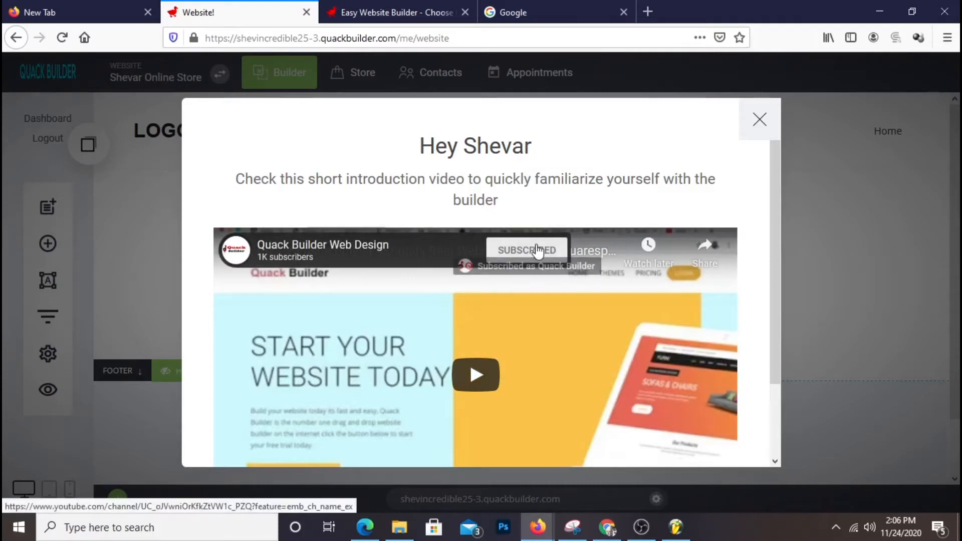
left_click(760, 120)
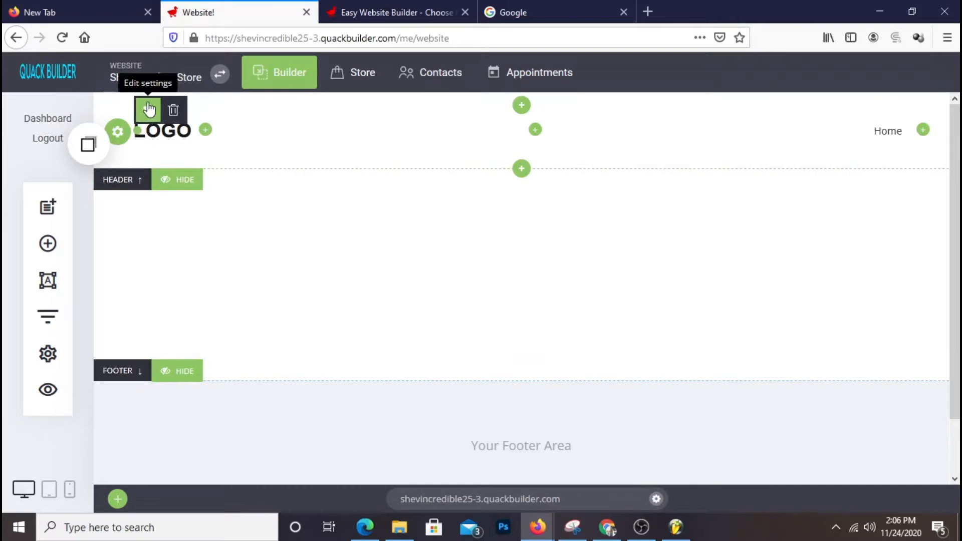
Replace the header's text logo with the owner's first name followed by "Online Store" and save the changes.
left_click(147, 107)
double_click(800, 243)
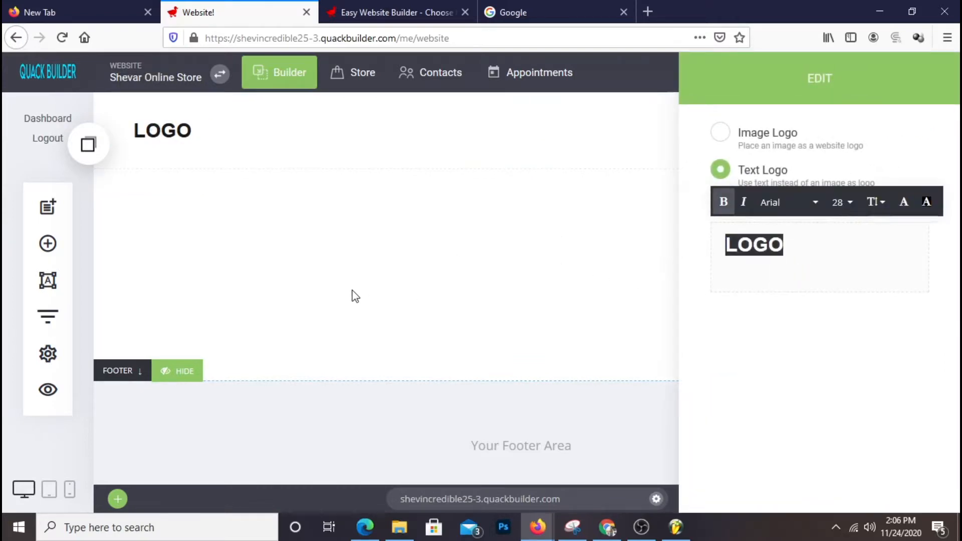
type("Sheva")
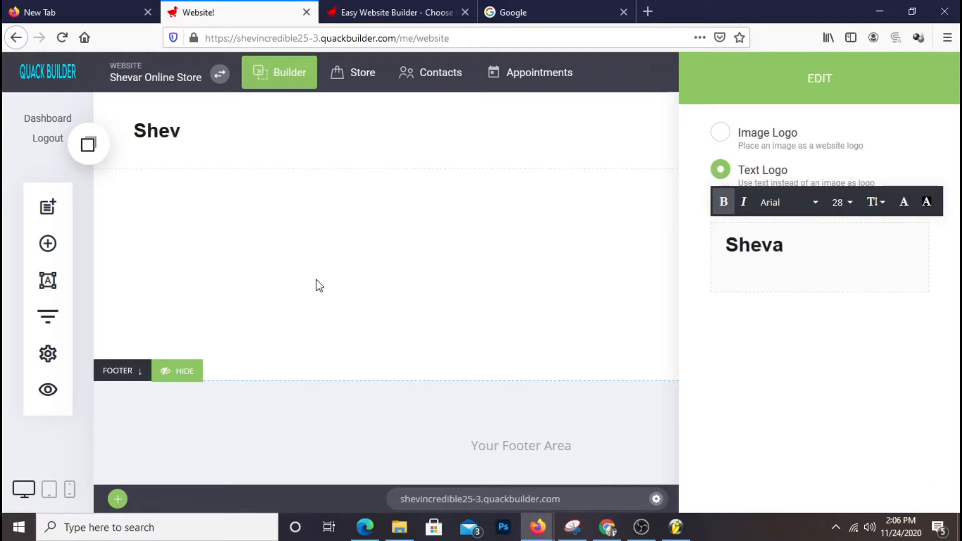
type("r Onli")
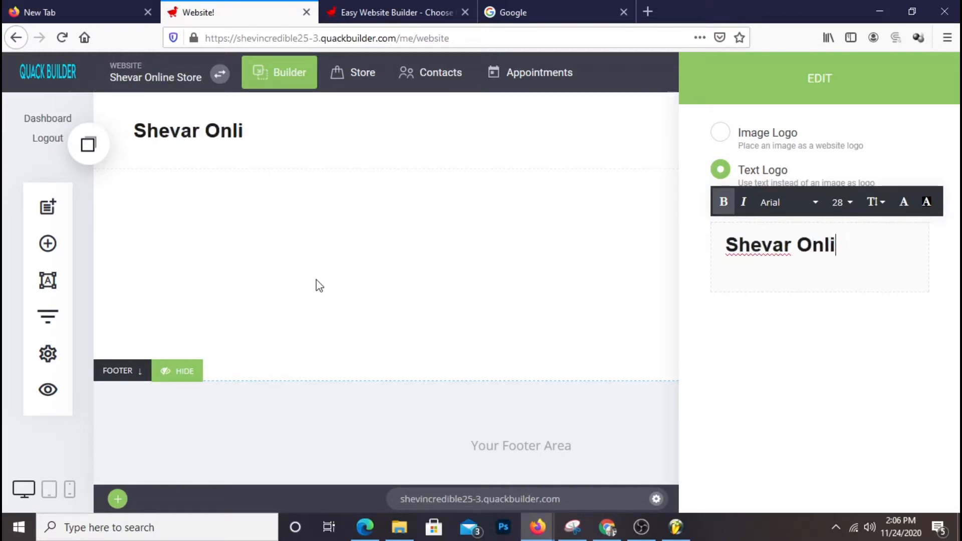
type("ne Stor")
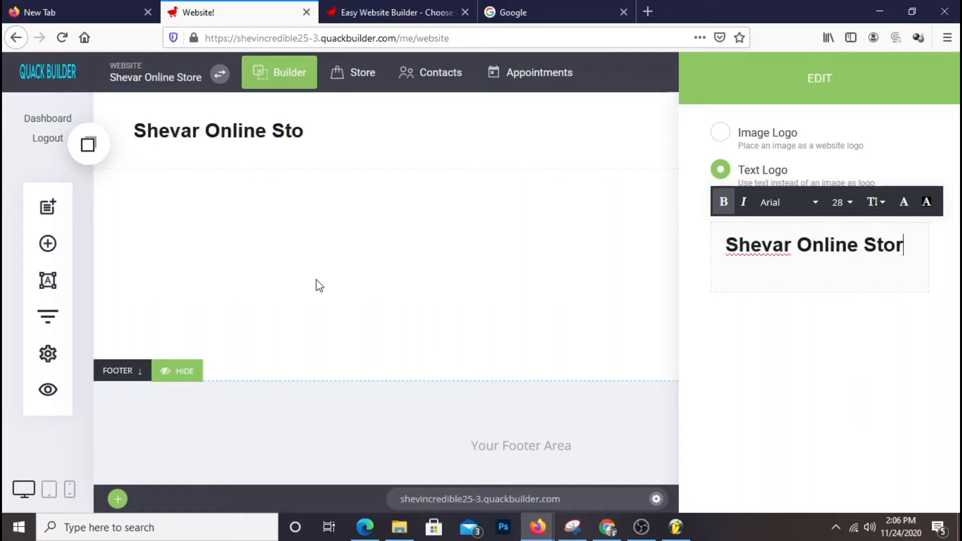
type("er")
key("BackSpace")
left_click(527, 413)
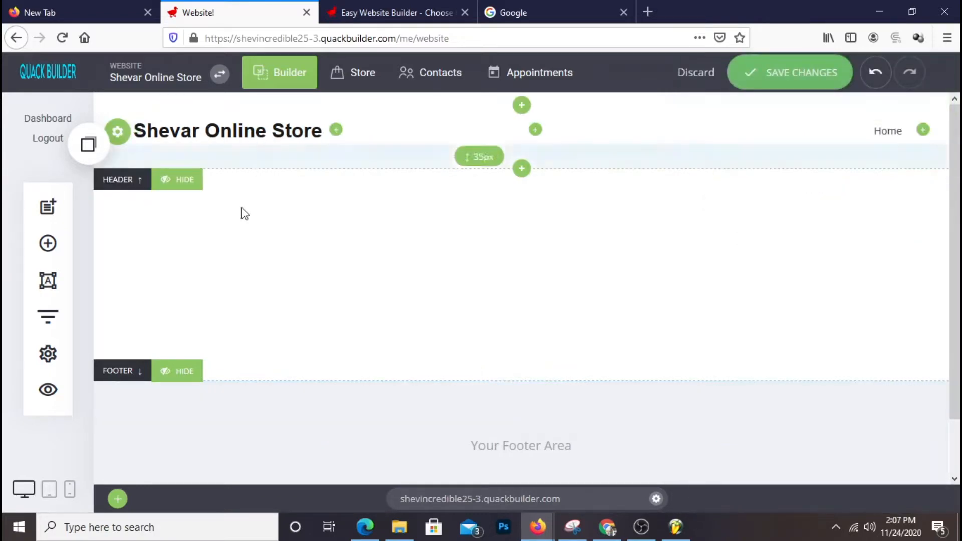
left_click(809, 82)
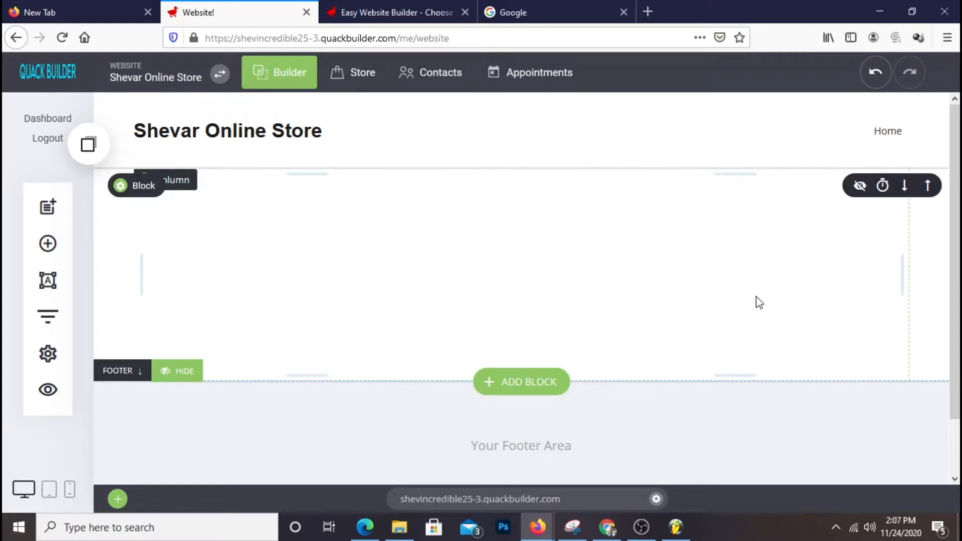
Open the file manager from the empty block's container settings and upload the recent product images listed in Quick access.
left_click(141, 196)
left_click(786, 167)
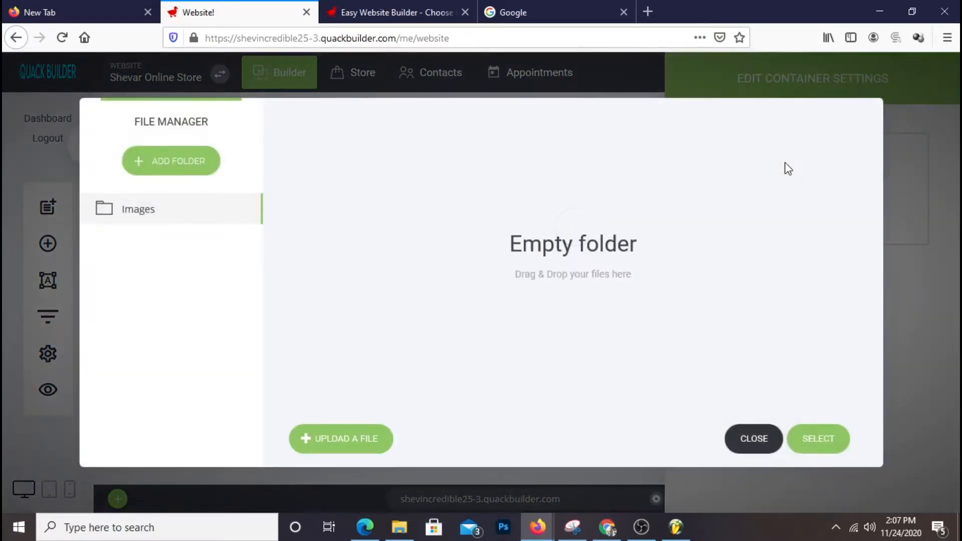
left_click(320, 445)
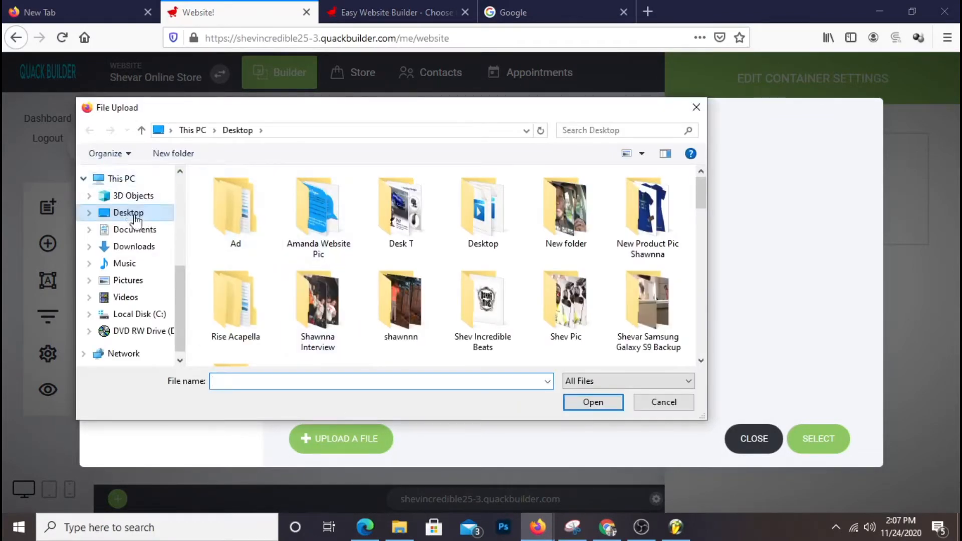
scroll(137, 215, "up", 5)
left_click(132, 184)
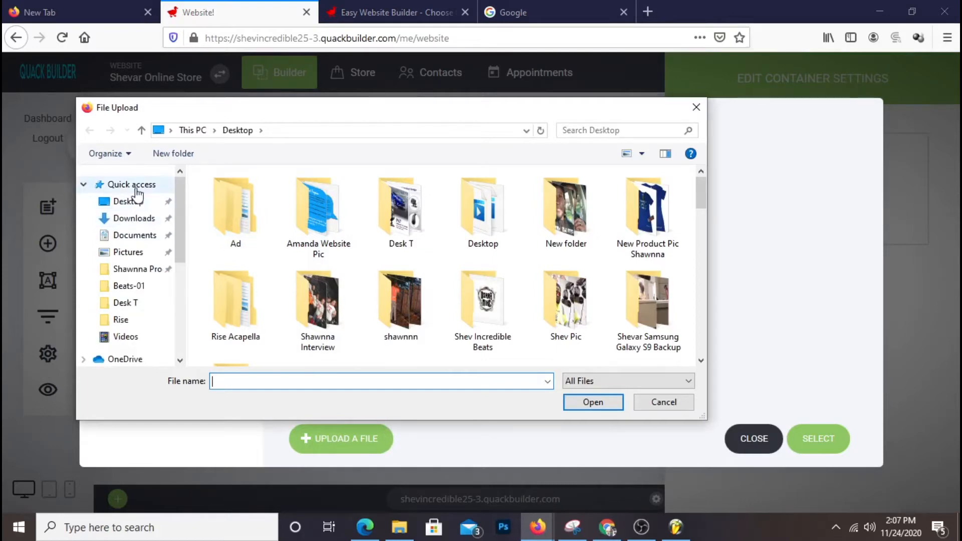
scroll(288, 296, "down", 5)
scroll(288, 296, "up", 8)
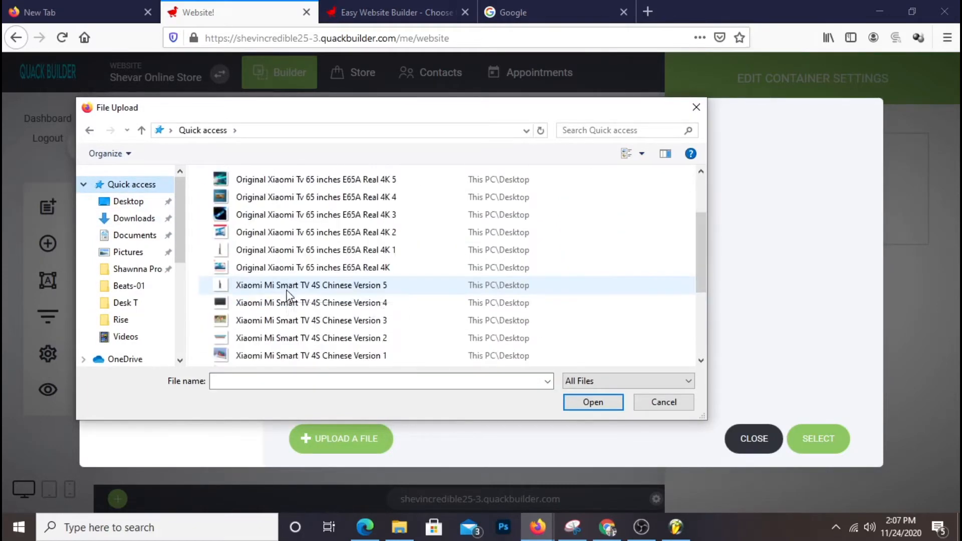
scroll(288, 296, "down", 3)
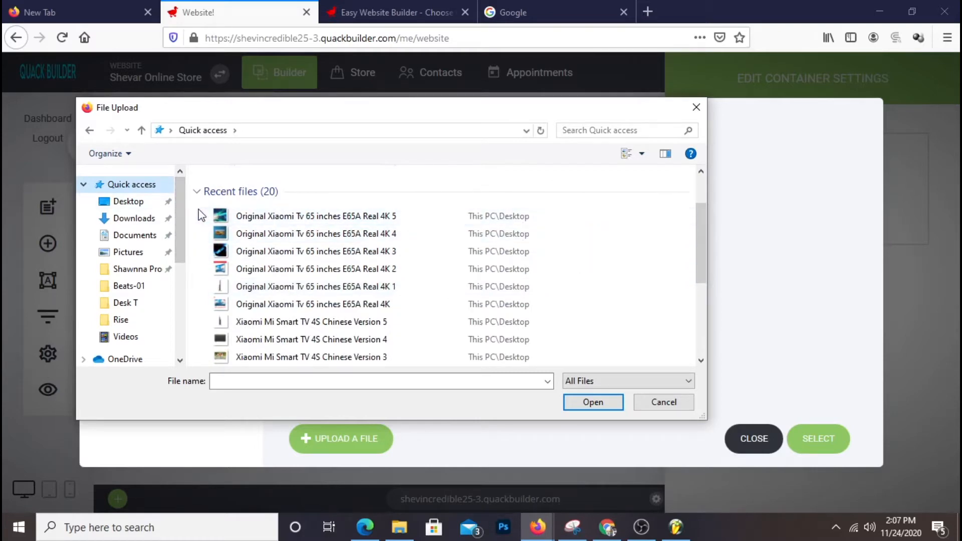
left_click_drag(195, 208, 389, 394)
left_click(613, 402)
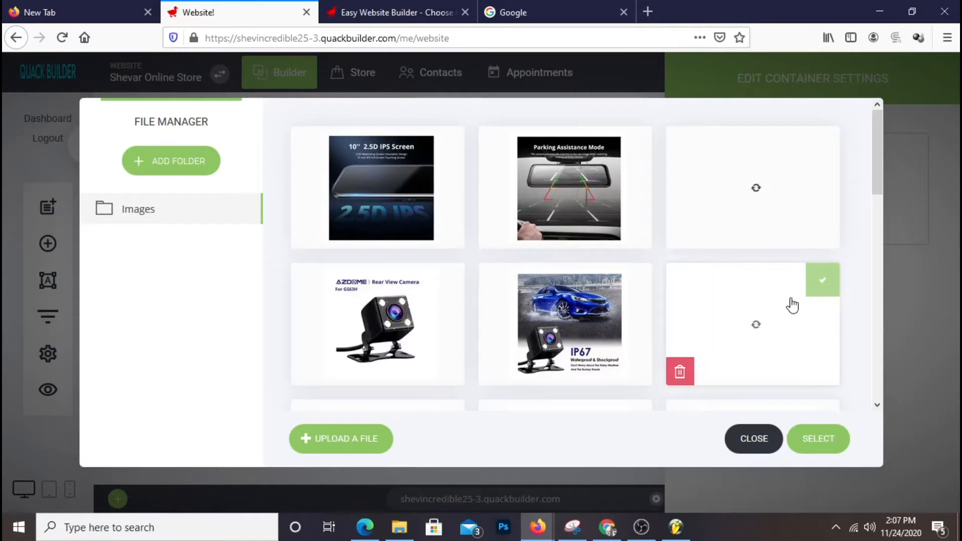
Look through the uploaded product images in the Images folder.
scroll(774, 257, "down", 5)
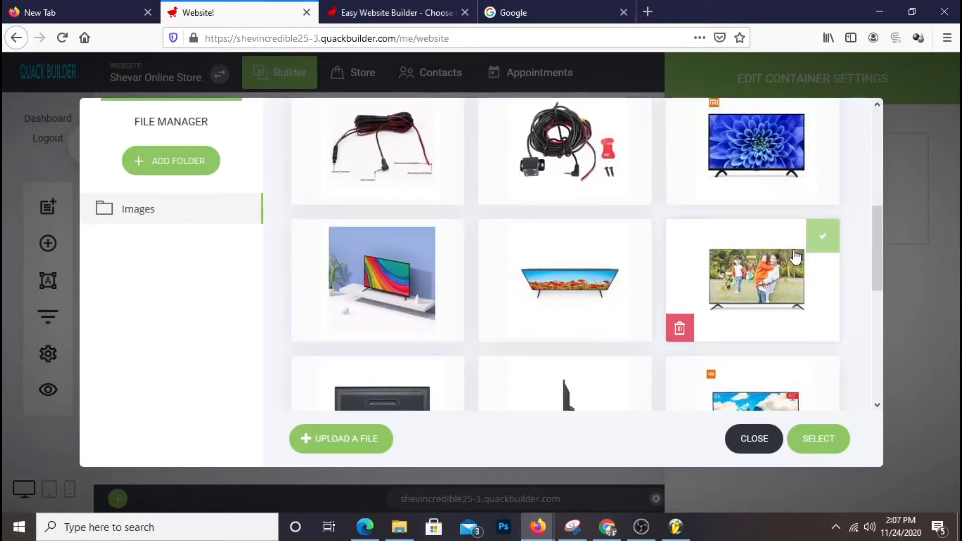
scroll(687, 315, "down", 6)
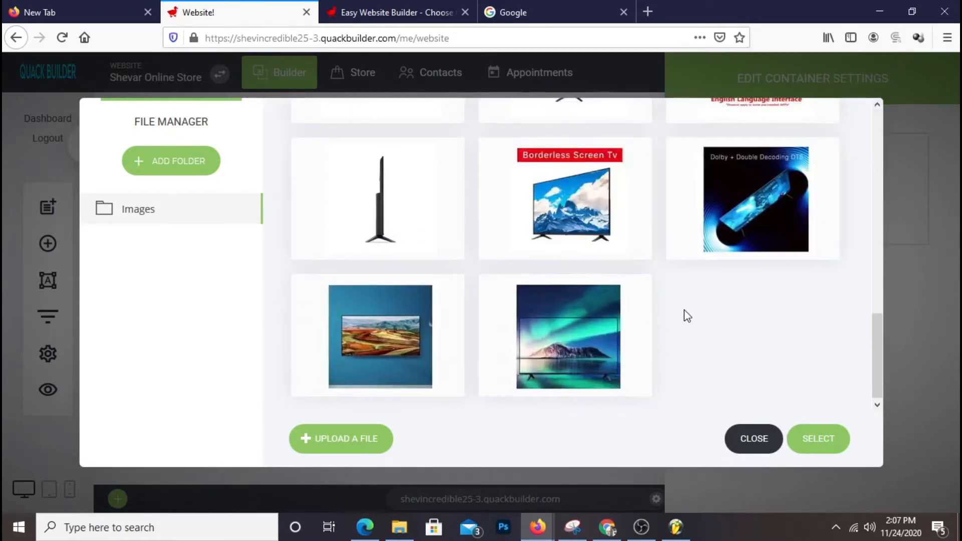
scroll(687, 316, "up", 5)
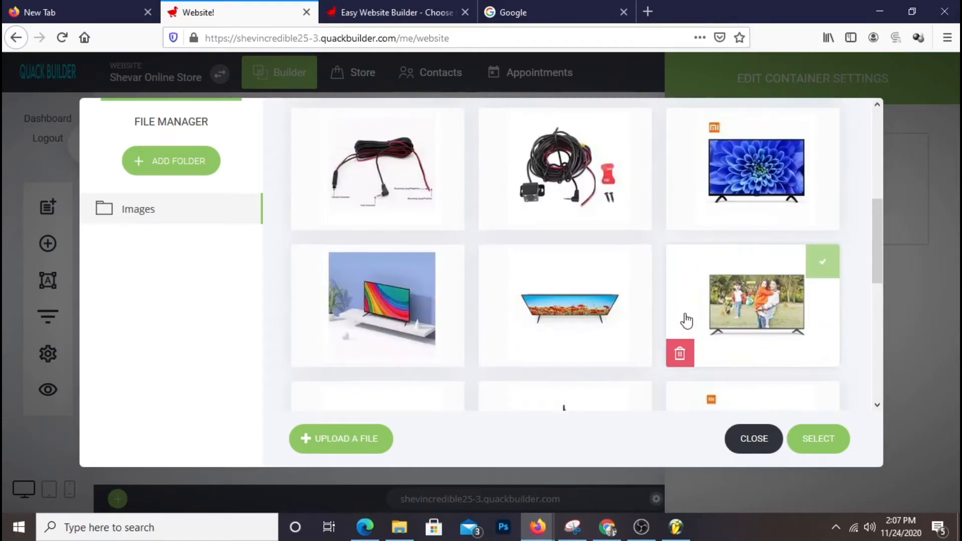
scroll(686, 321, "up", 5)
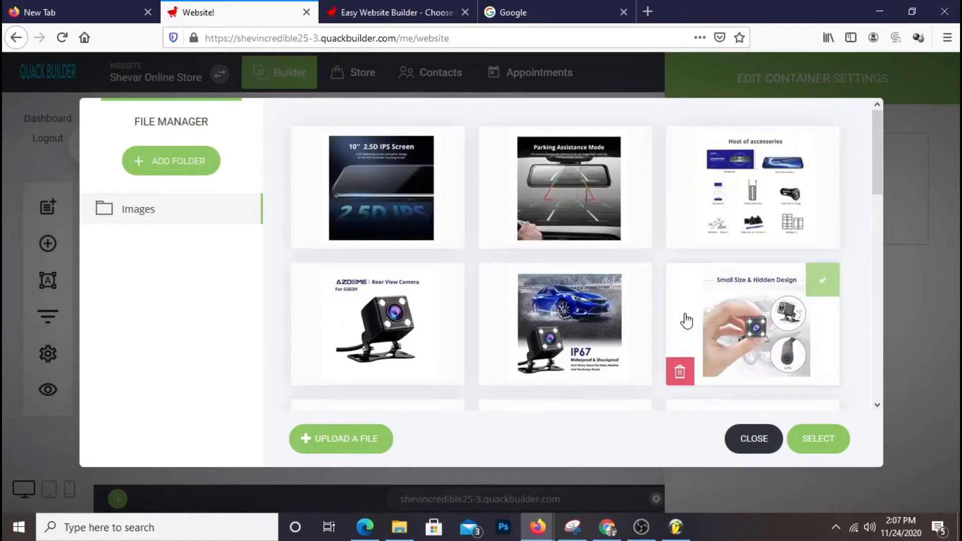
scroll(779, 326, "down", 4)
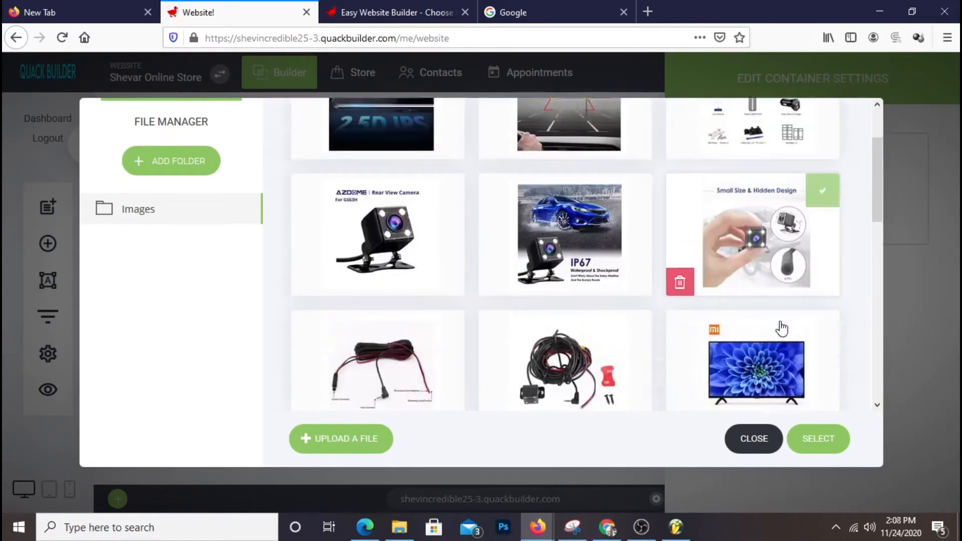
scroll(779, 326, "down", 8)
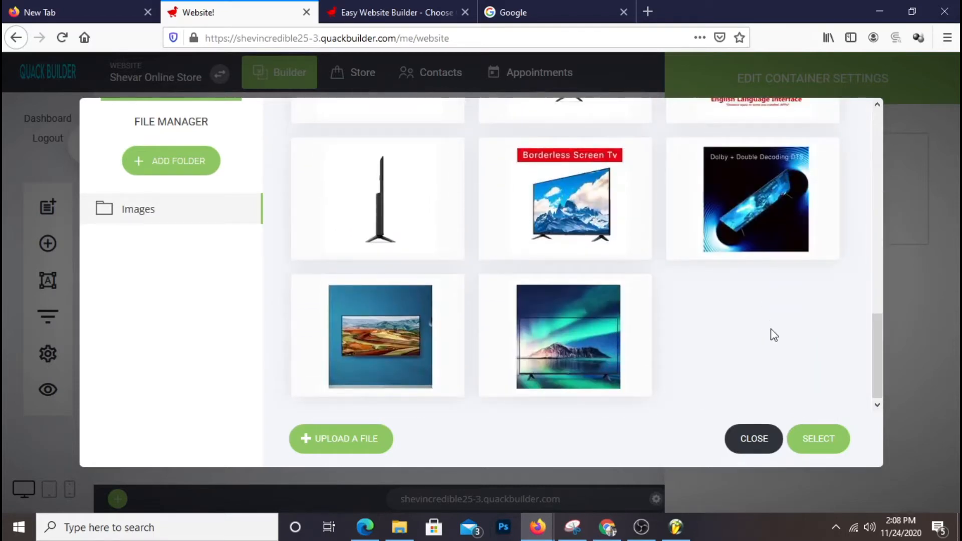
mouse_move(627, 247)
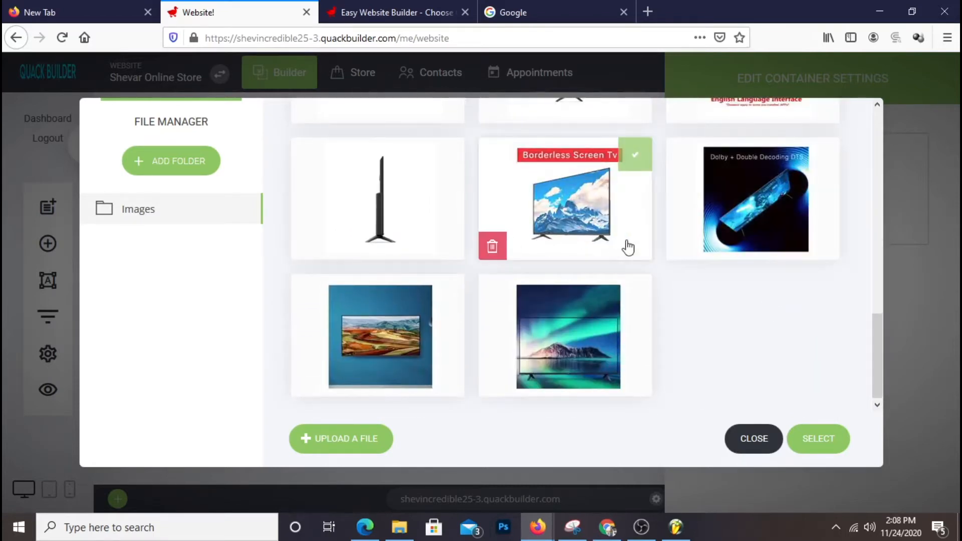
scroll(623, 252, "up", 12)
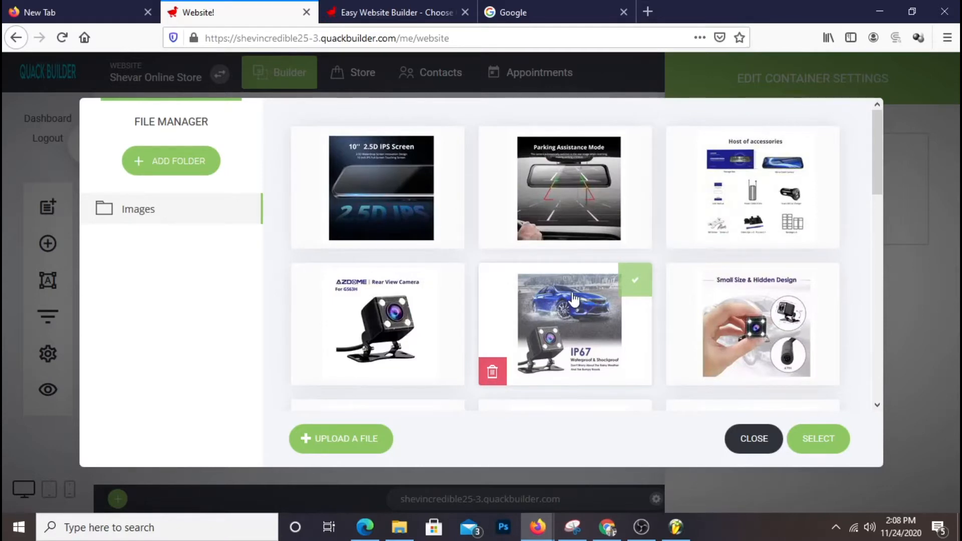
Start another file upload and locate last week's product pictures in the Downloads folder.
left_click(348, 436)
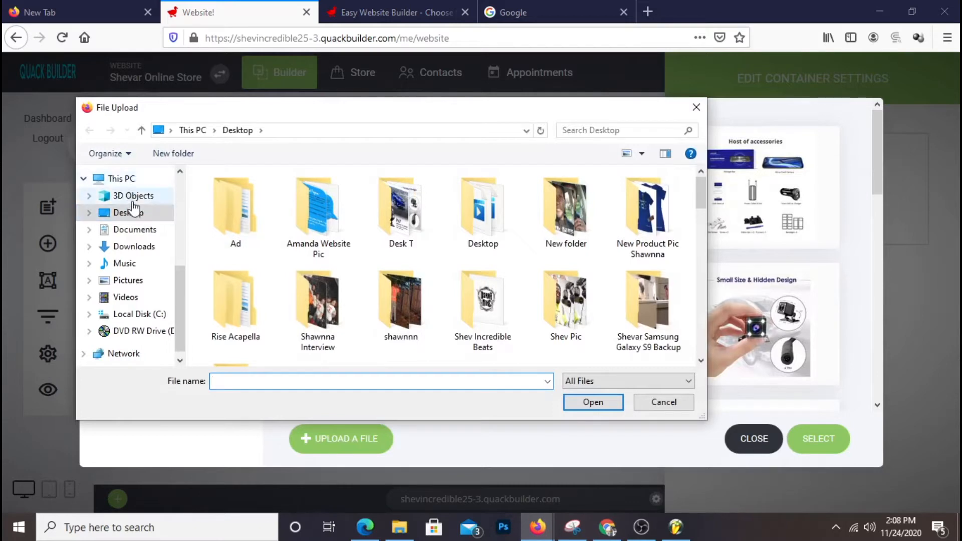
scroll(126, 194, "up", 4)
left_click(129, 184)
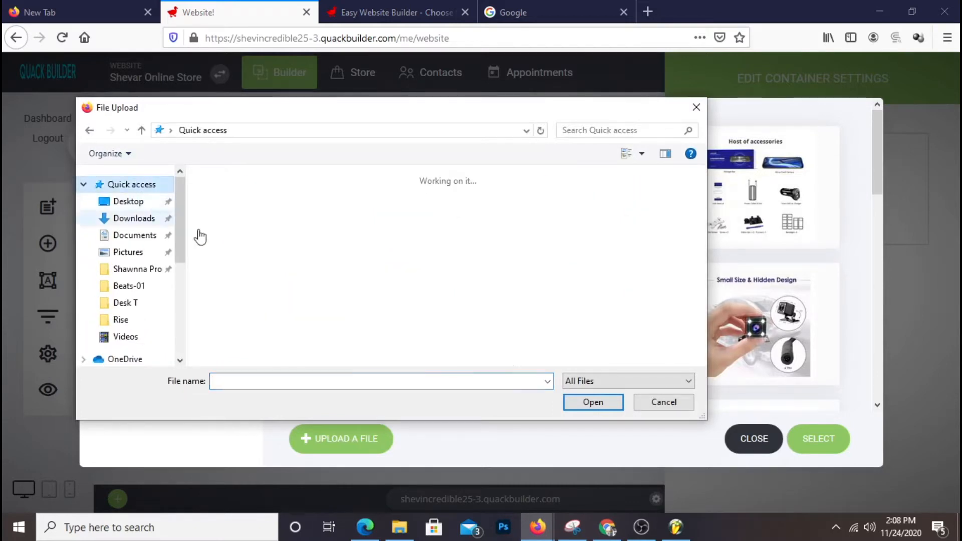
scroll(302, 233, "down", 3)
scroll(302, 233, "down", 5)
scroll(303, 232, "up", 8)
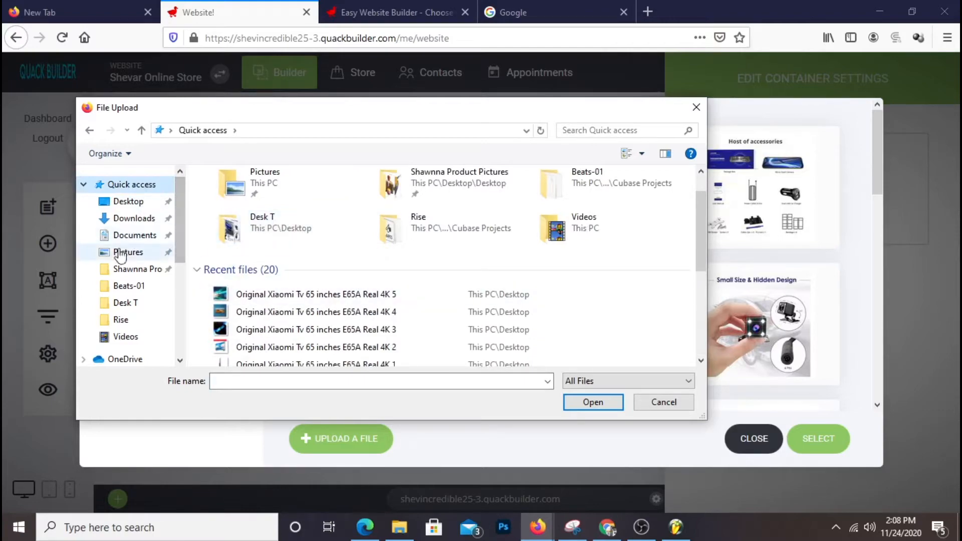
left_click(132, 219)
scroll(306, 288, "down", 15)
scroll(306, 290, "down", 1)
scroll(306, 286, "up", 4)
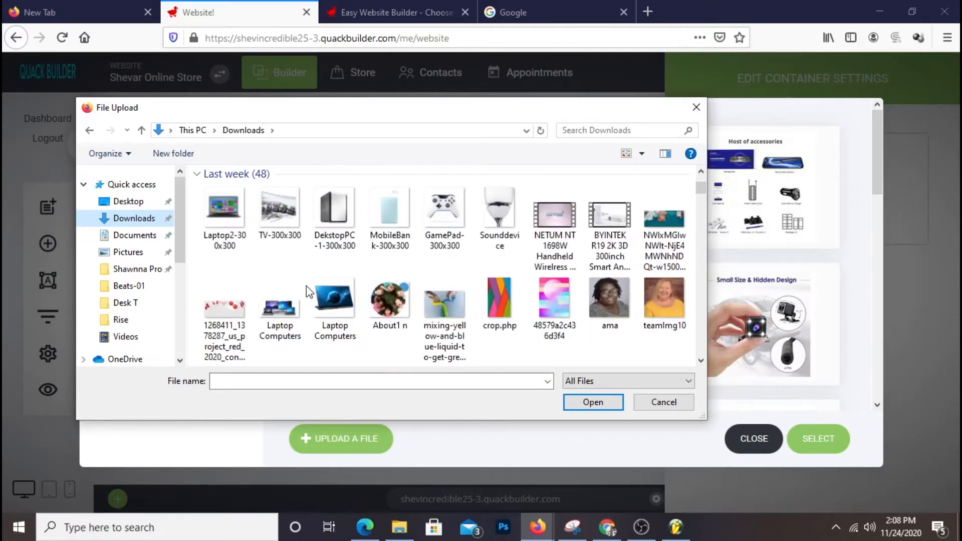
Try to upload Laptop Computers, Sounddevice, GamePad-300x300, MobileBank-300x300, DekstopPC-1-300x300, TV-300x300 and Laptop2-300x300 together.
left_click(335, 310)
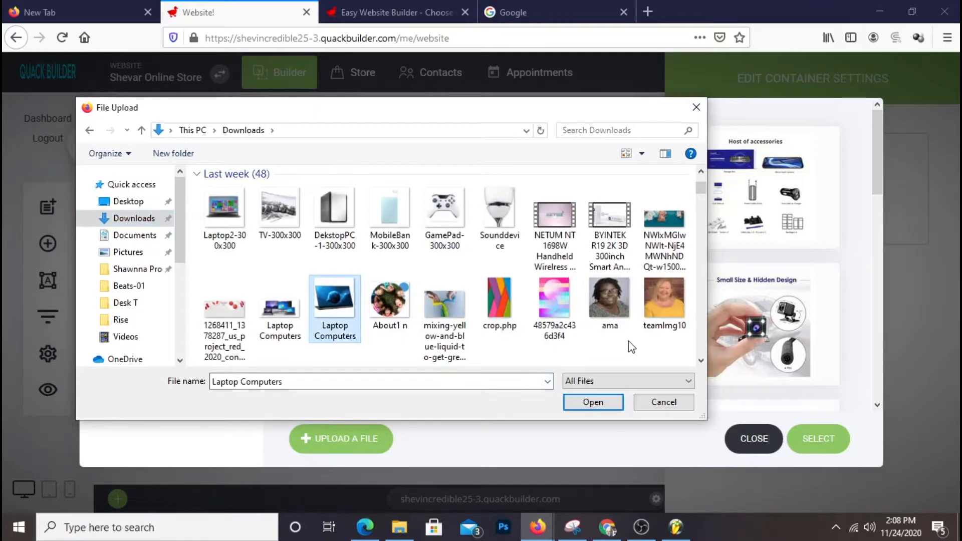
left_click(501, 223, "ctrl")
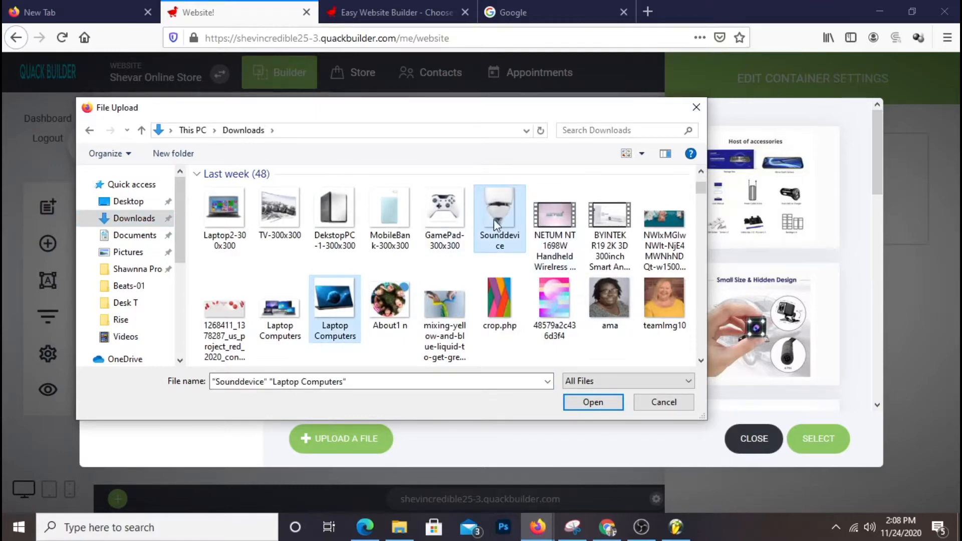
left_click(443, 215, "ctrl")
left_click(390, 216, "ctrl")
left_click(335, 215, "ctrl")
left_click(283, 220, "ctrl")
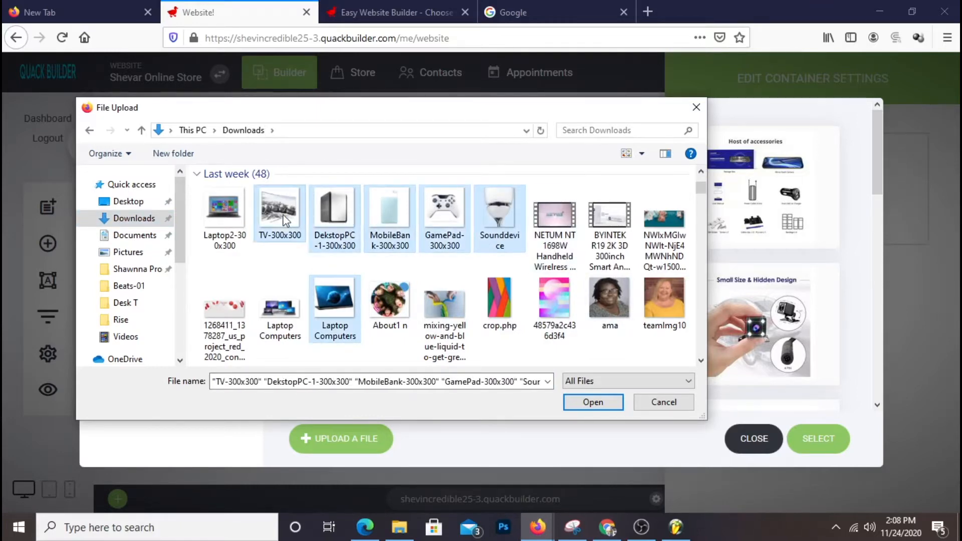
left_click(221, 221, "ctrl")
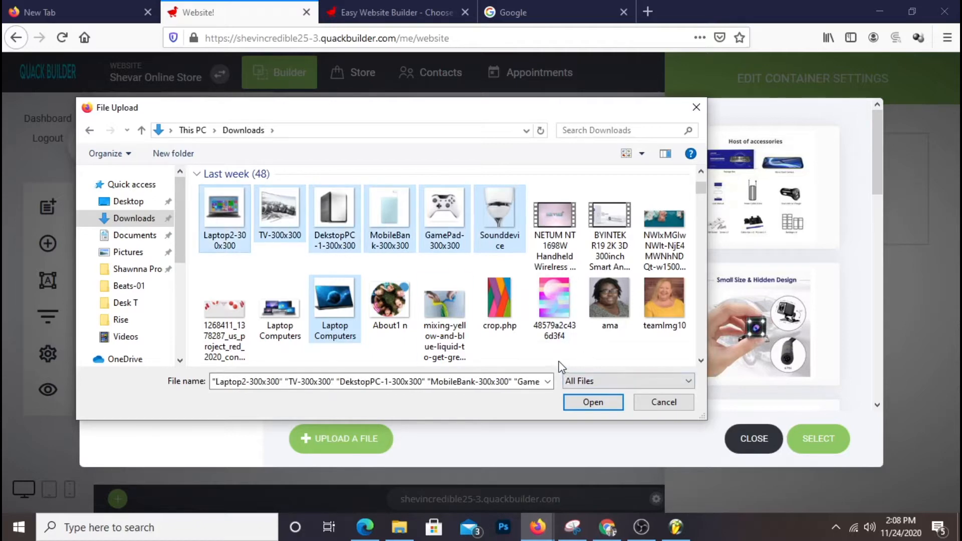
left_click(580, 404)
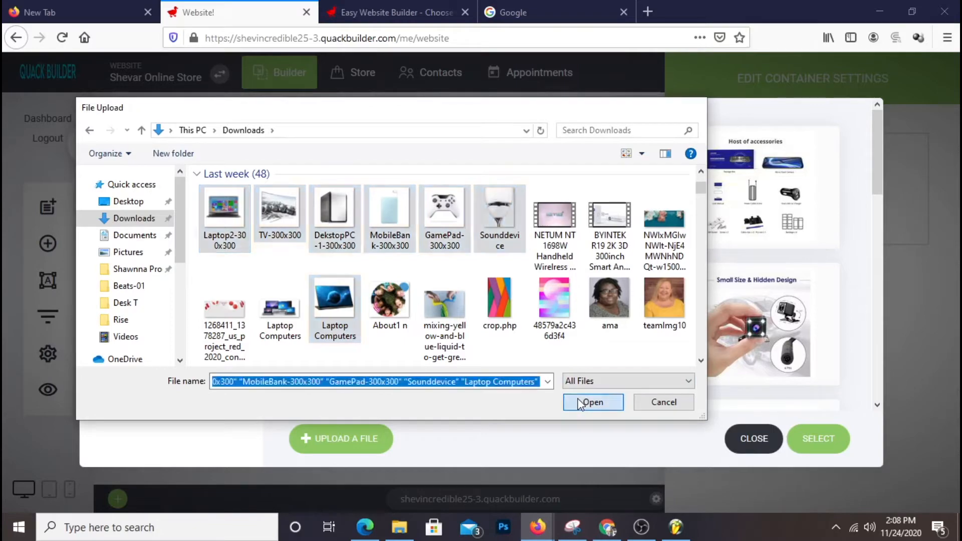
left_click(505, 403)
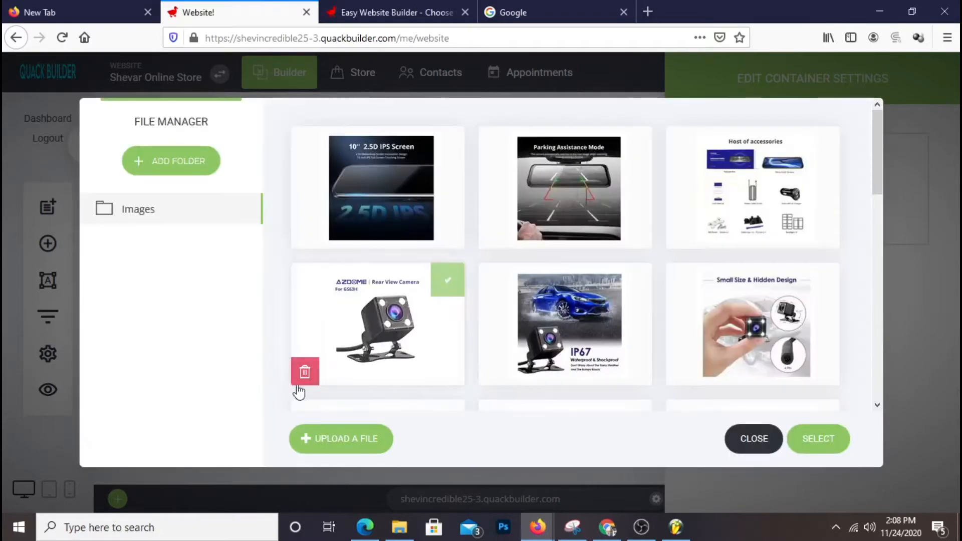
Upload Sounddevice, GamePad-300x300, MobileBank-300x300, DekstopPC-1-300x300, TV-300x300 and Laptop2-300x300 from Downloads to the Images folder.
left_click(335, 436)
left_click(141, 246)
scroll(423, 251, "down", 3)
scroll(421, 246, "down", 5)
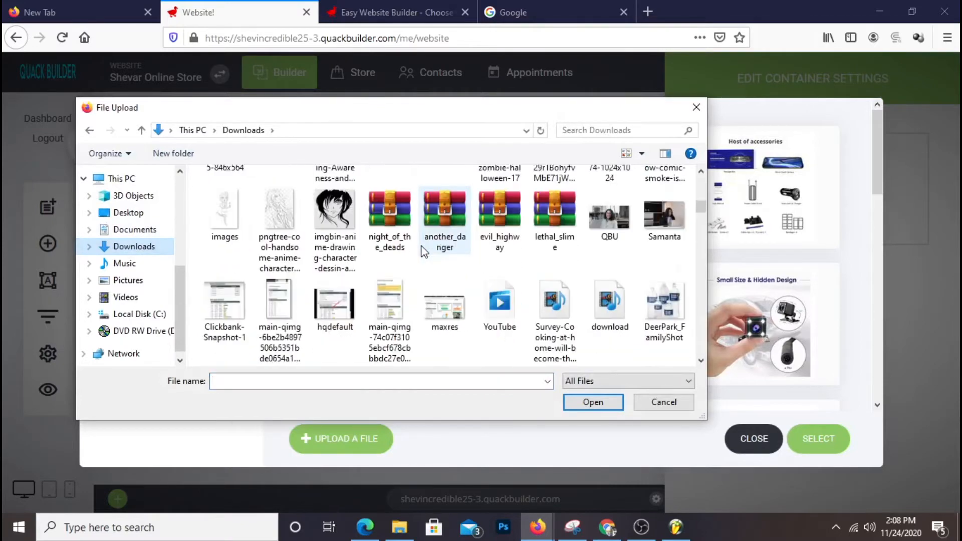
scroll(419, 245, "up", 8)
scroll(420, 246, "down", 3)
scroll(419, 247, "up", 8)
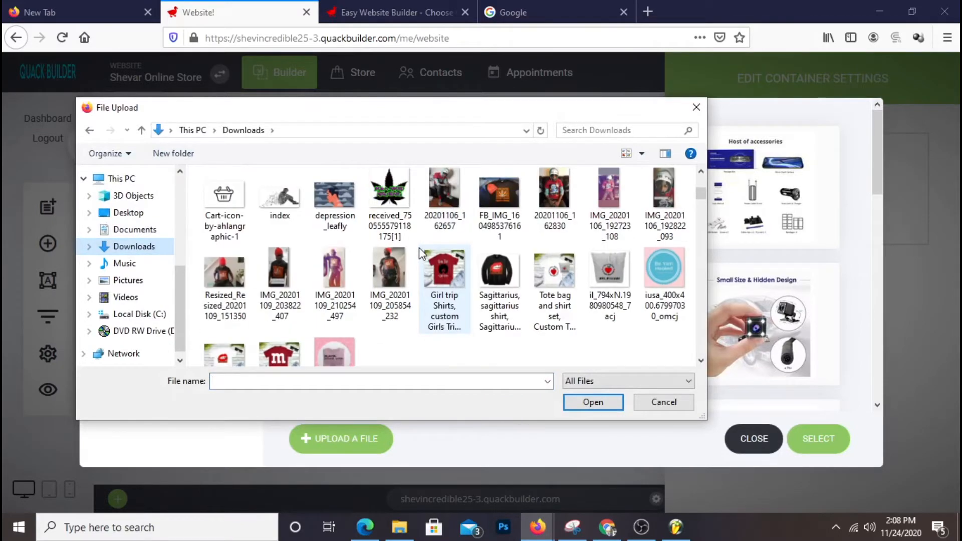
left_click(499, 310)
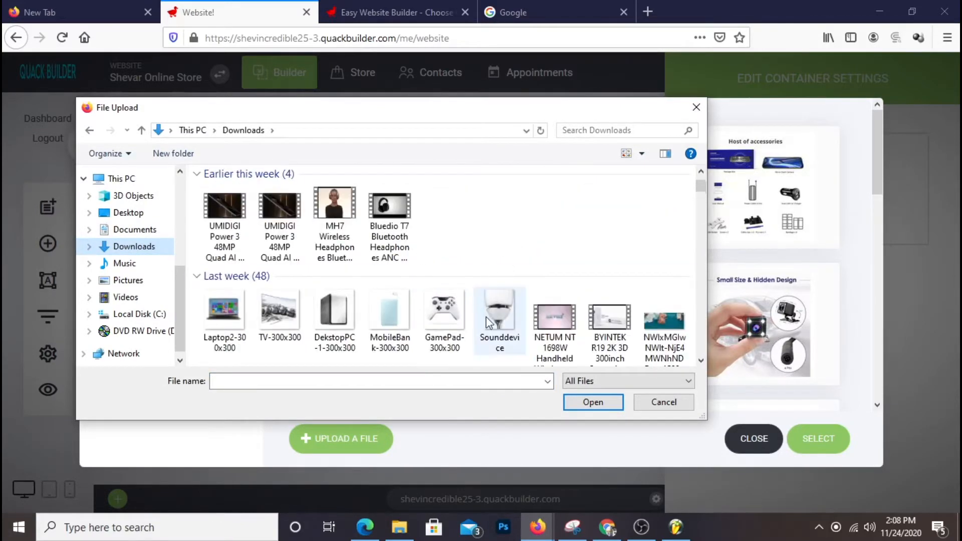
scroll(462, 335, "down", 1)
left_click(443, 306, "ctrl")
left_click(387, 305, "ctrl")
left_click(328, 301, "ctrl")
left_click(280, 300, "ctrl")
left_click(218, 308, "ctrl")
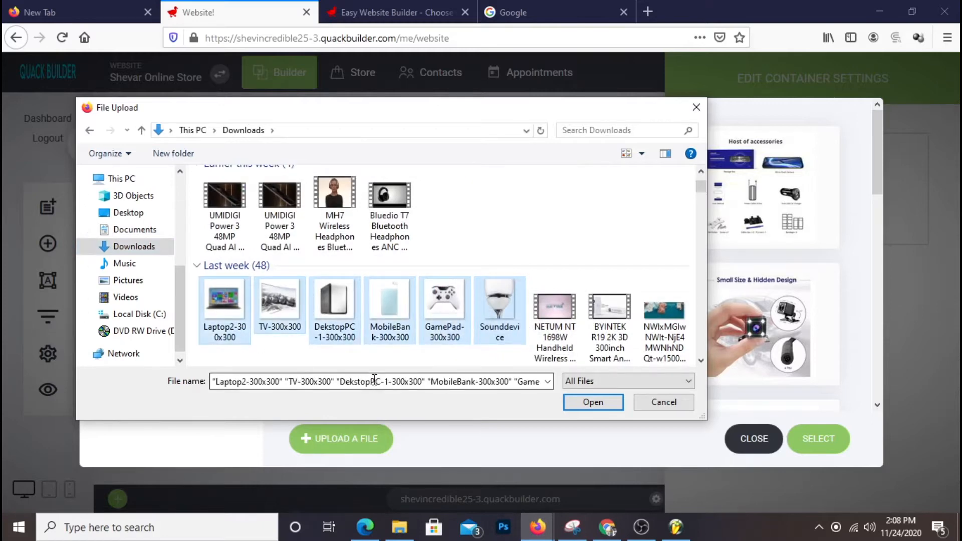
left_click(593, 402)
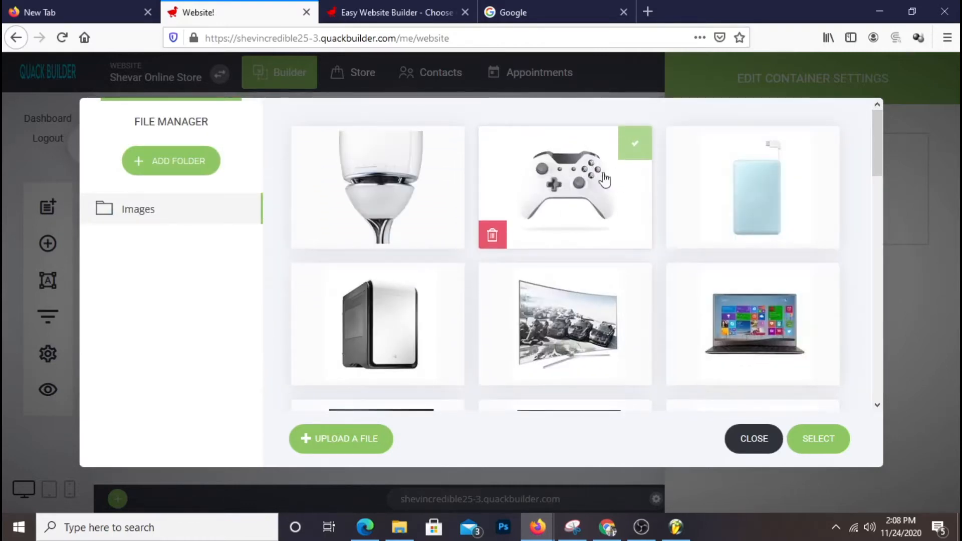
Use the white speaker image as the block's background and stretch the block's lower edge down to increase its height.
left_click(402, 203)
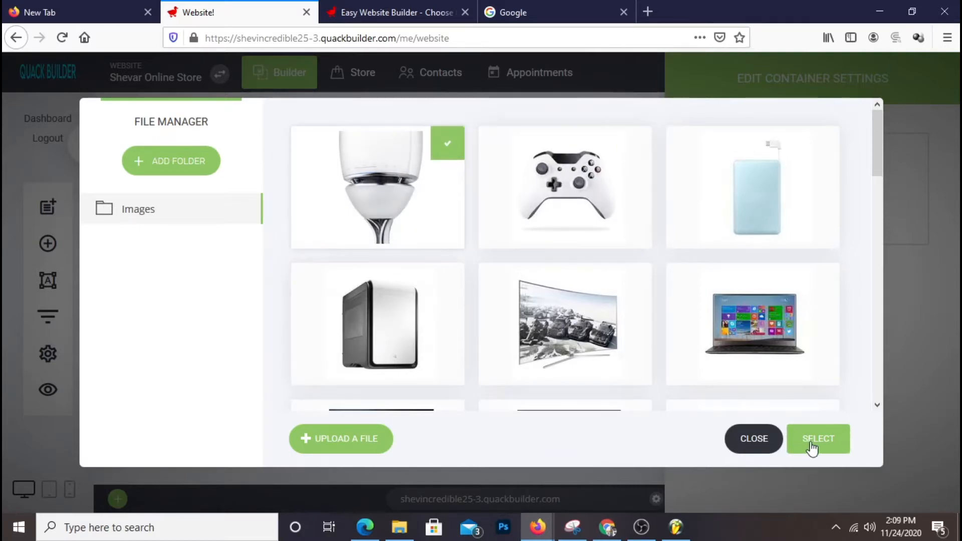
left_click(811, 444)
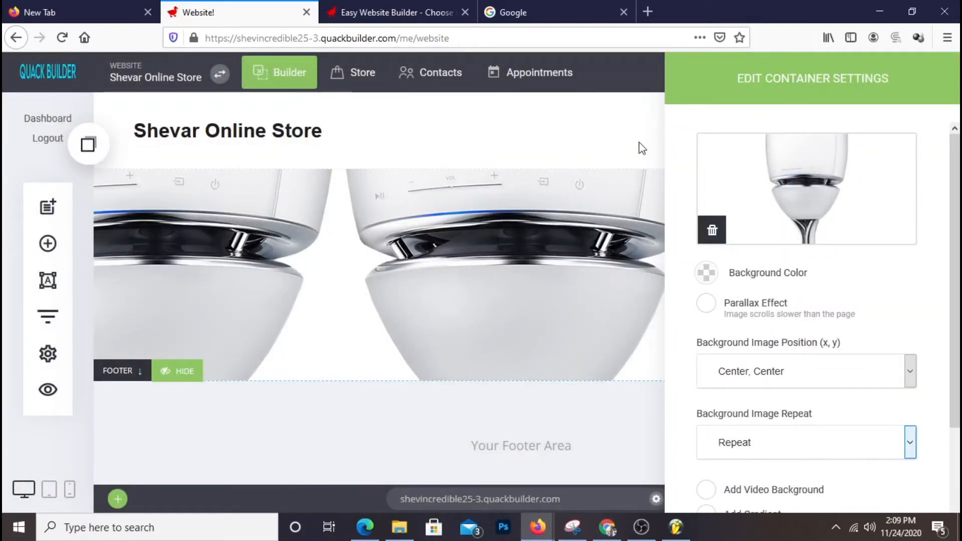
left_click(547, 269)
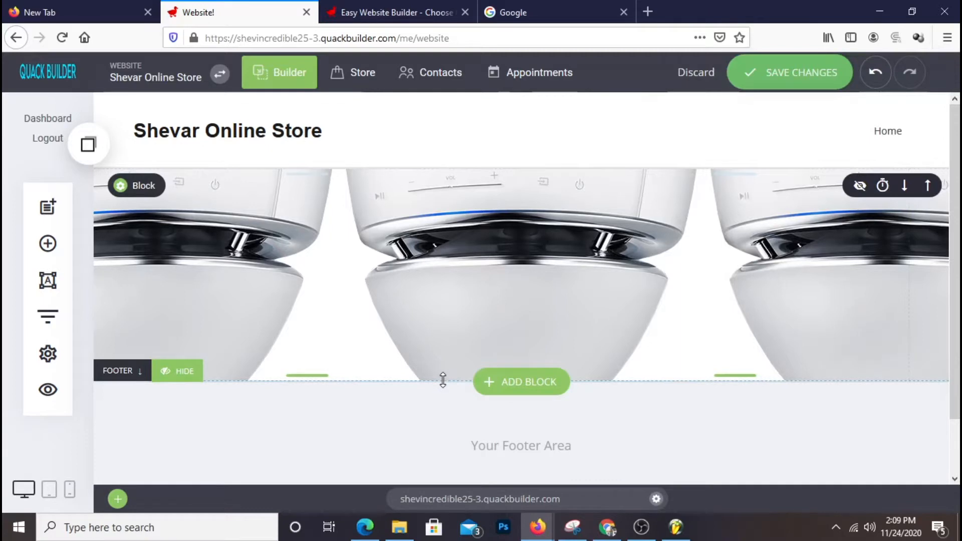
left_click_drag(443, 379, 439, 469)
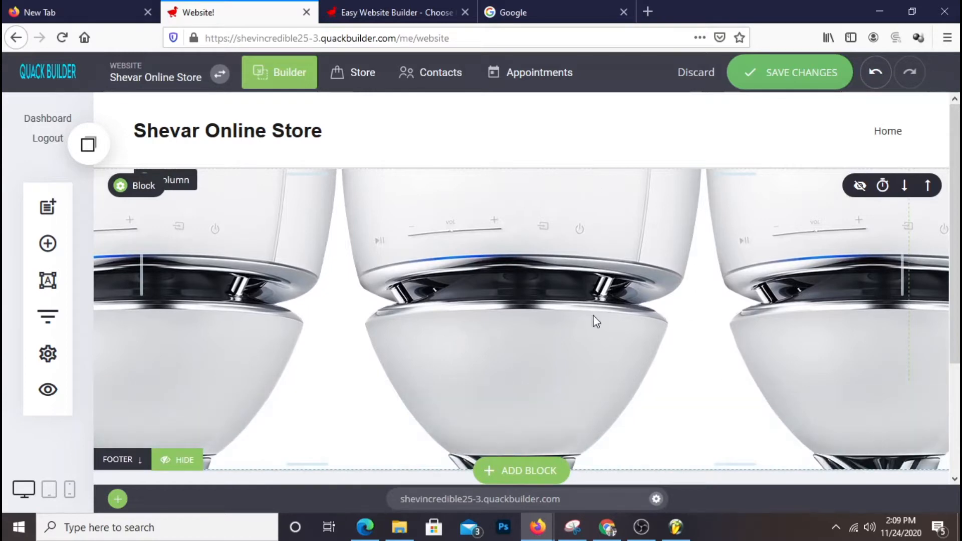
scroll(595, 317, "down", 3)
scroll(595, 318, "up", 3)
scroll(594, 317, "down", 3)
scroll(594, 317, "up", 3)
scroll(595, 317, "down", 2)
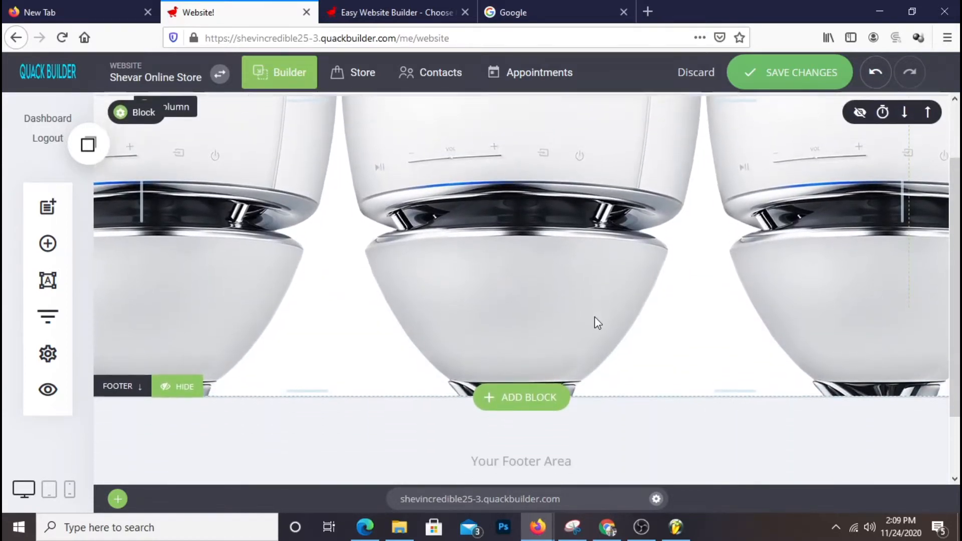
scroll(595, 316, "up", 1)
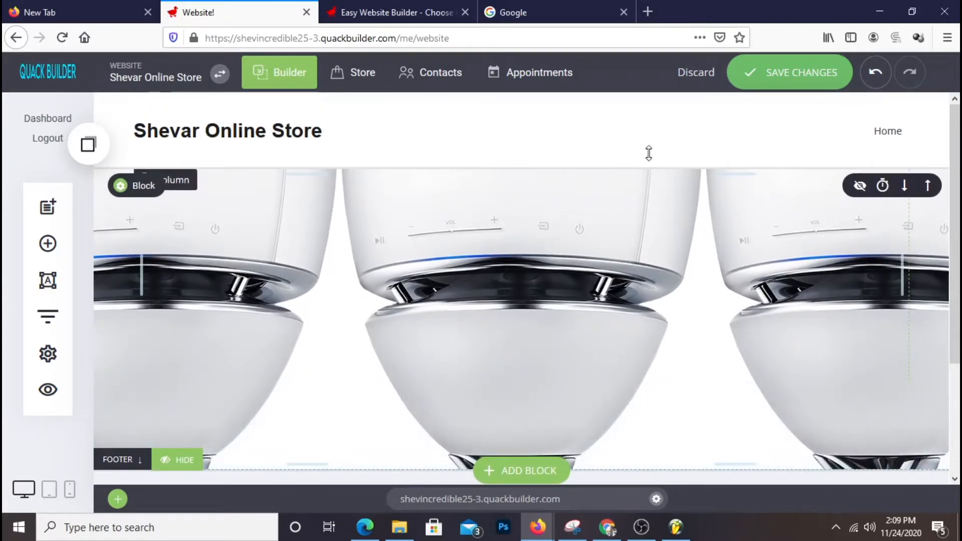
Make the block's background image cover the whole area and position it at Right, Top in the container settings.
left_click(133, 186)
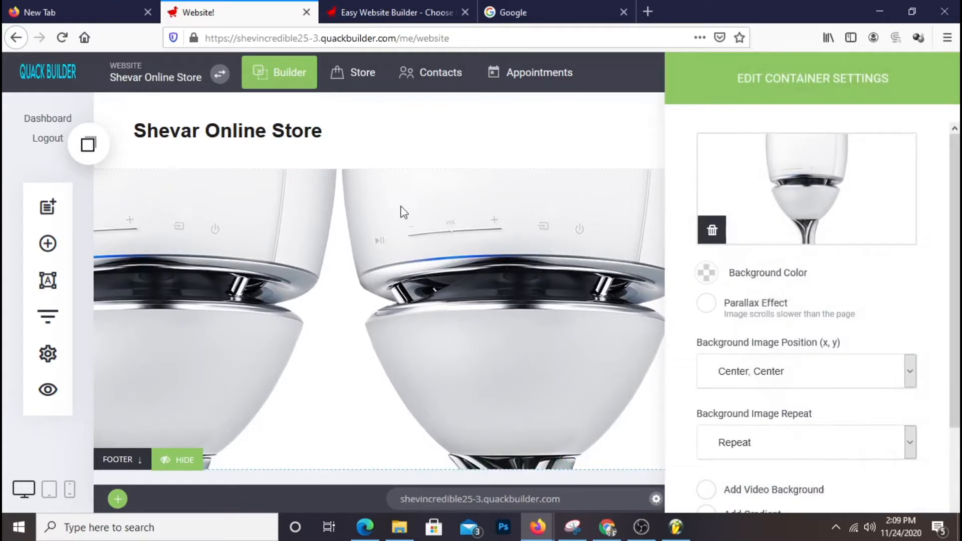
left_click_drag(852, 95, 471, 99)
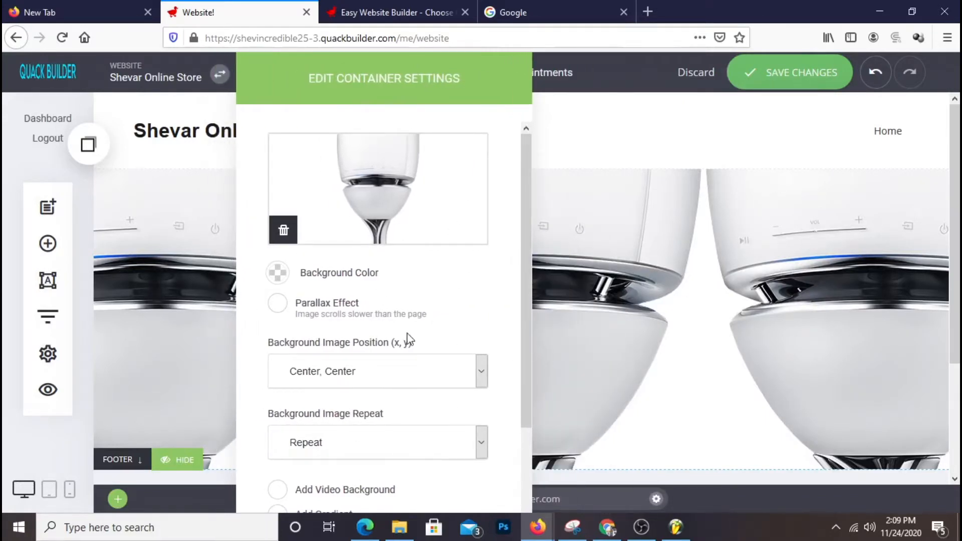
left_click(350, 443)
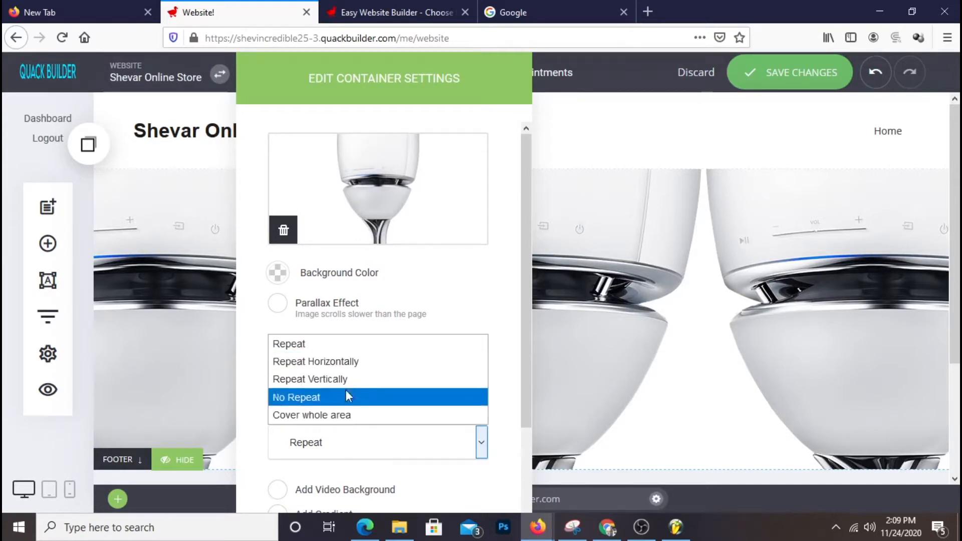
left_click(344, 416)
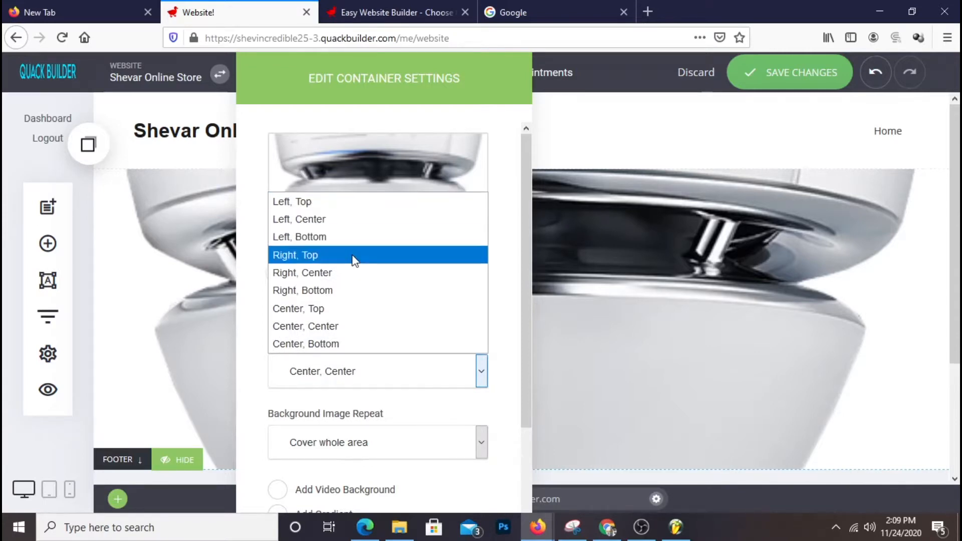
left_click(354, 256)
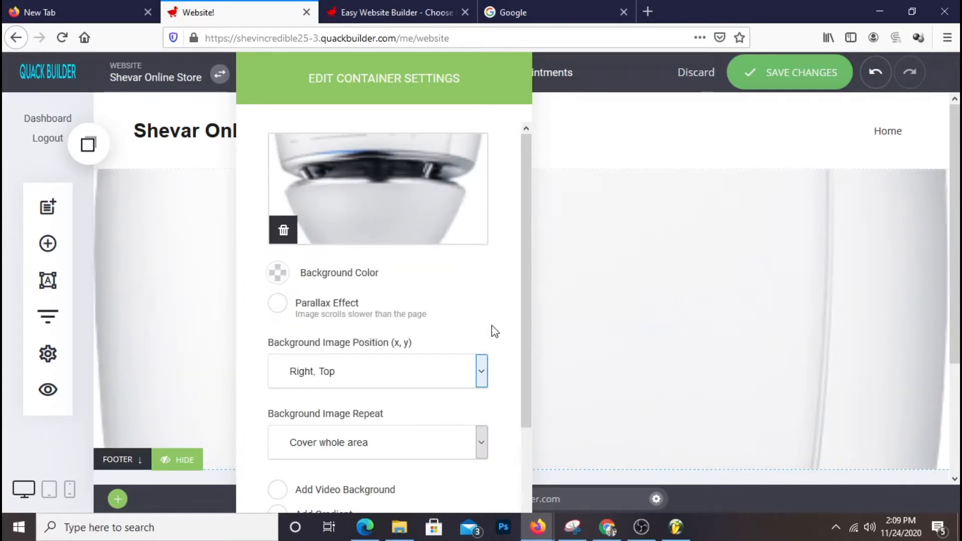
scroll(488, 331, "down", 3)
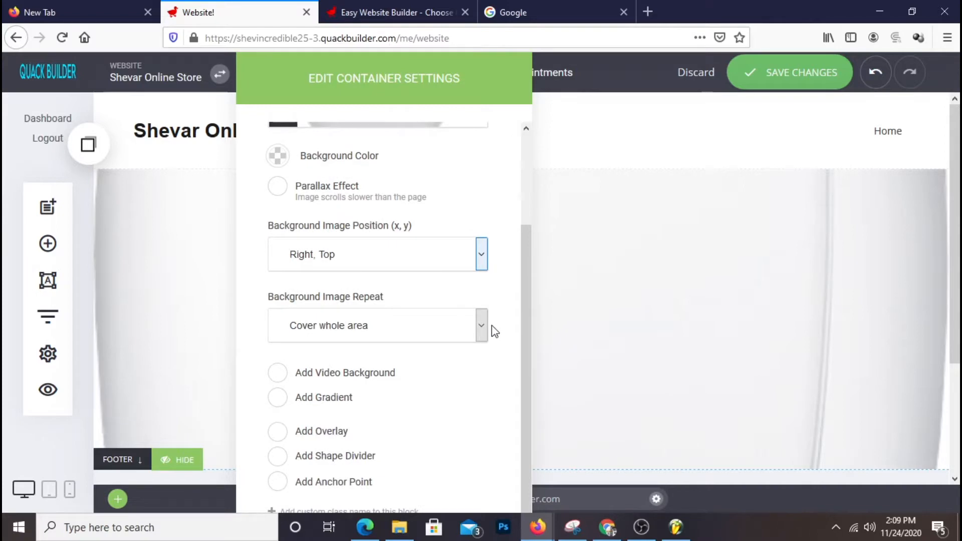
scroll(493, 329, "up", 3)
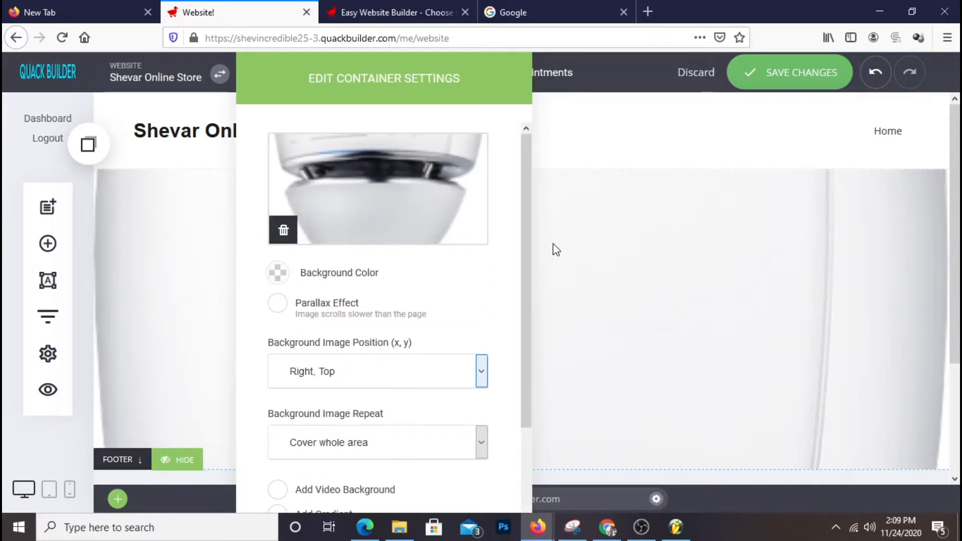
Try the Parallax Effect on the block's background image and switch it off again.
scroll(393, 337, "down", 3)
left_click(297, 188)
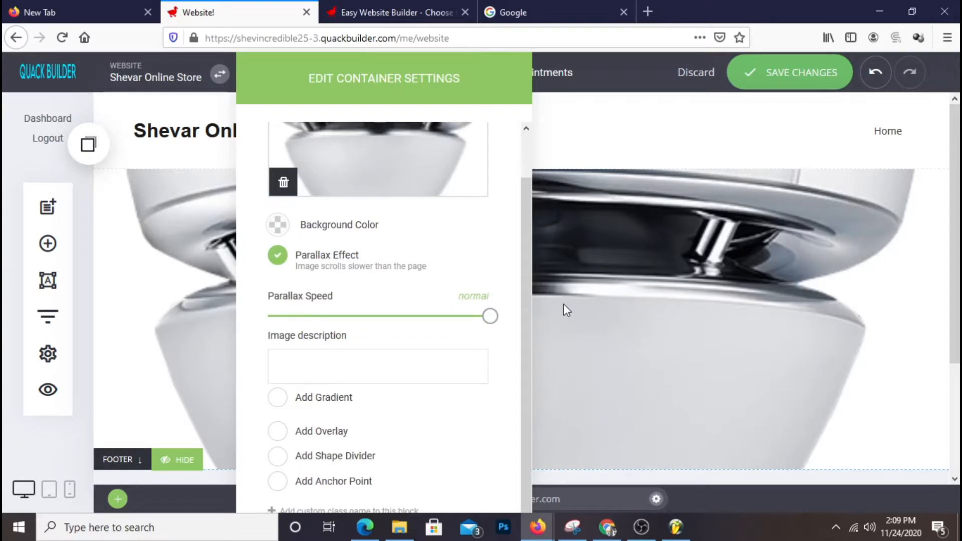
left_click(280, 258)
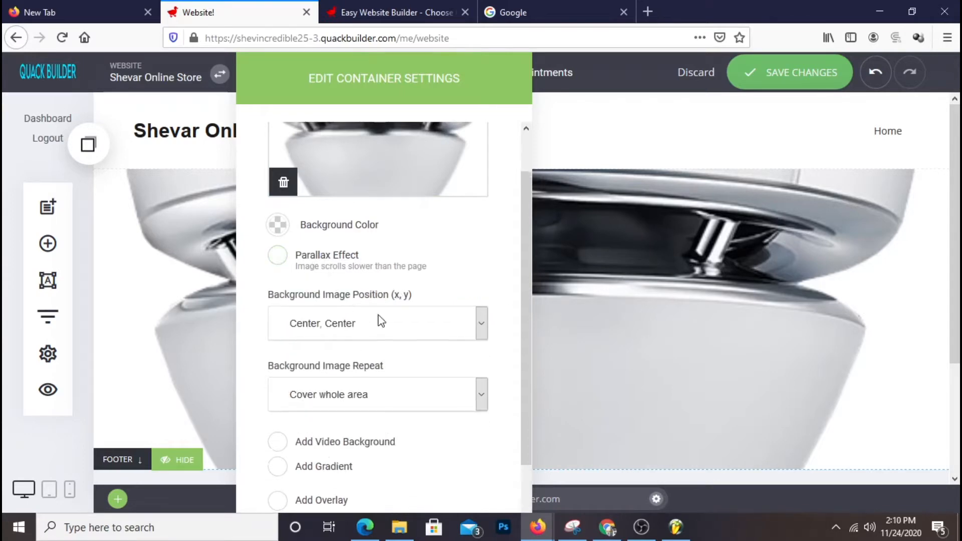
Set the block's background image to Repeat Vertically at position Right, Top and close the container settings.
scroll(379, 326, "down", 2)
left_click(377, 331)
left_click(364, 379)
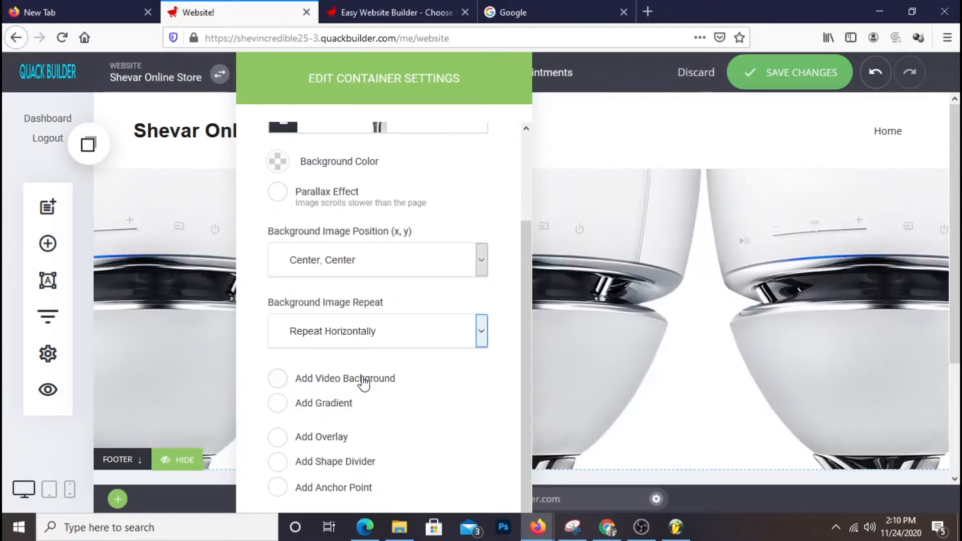
left_click(363, 346)
left_click(359, 393)
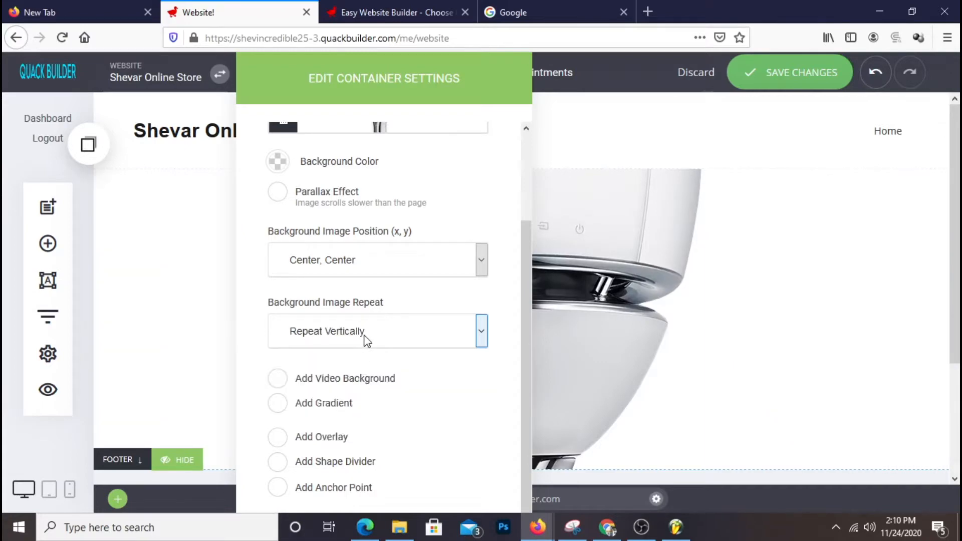
left_click(368, 340)
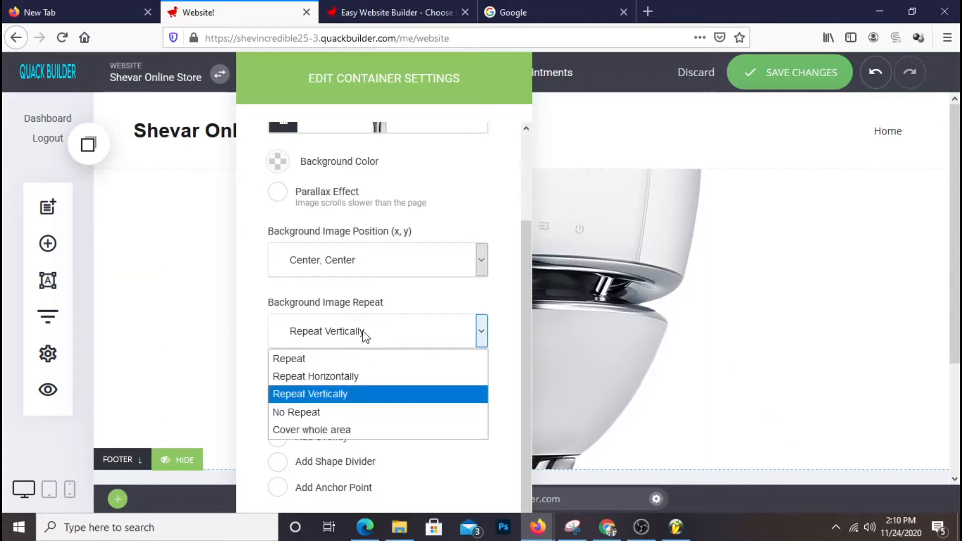
left_click(329, 264)
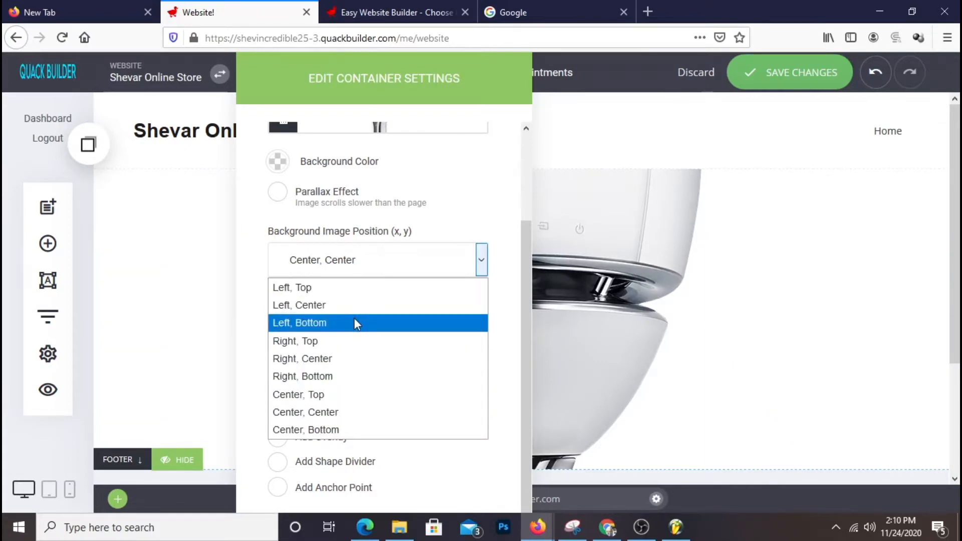
left_click(356, 341)
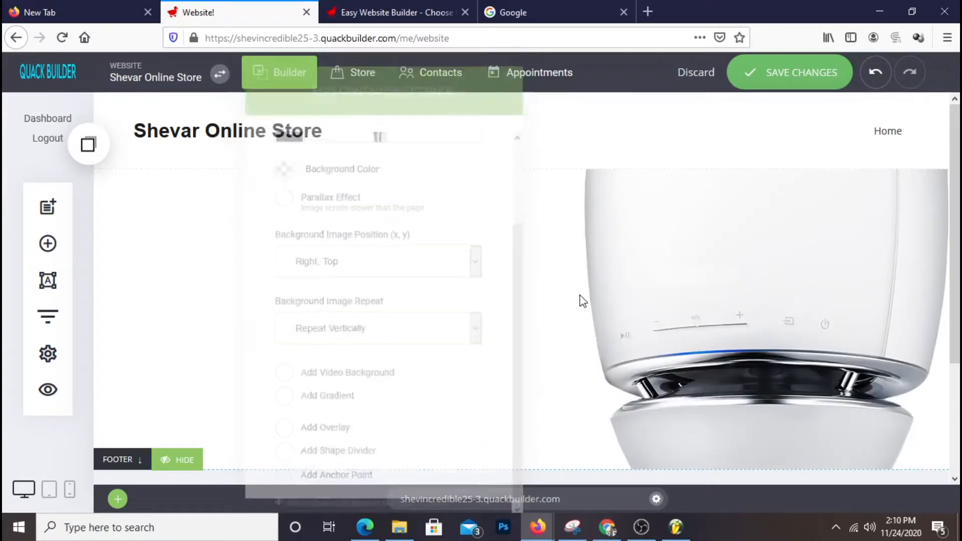
left_click(579, 300)
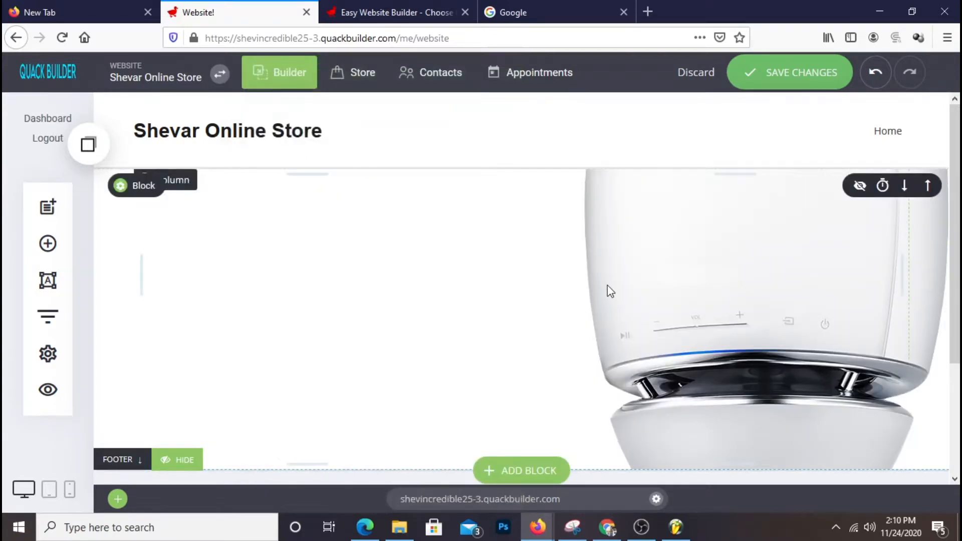
scroll(683, 258, "down", 2)
scroll(687, 260, "up", 2)
scroll(609, 246, "down", 2)
scroll(604, 271, "up", 2)
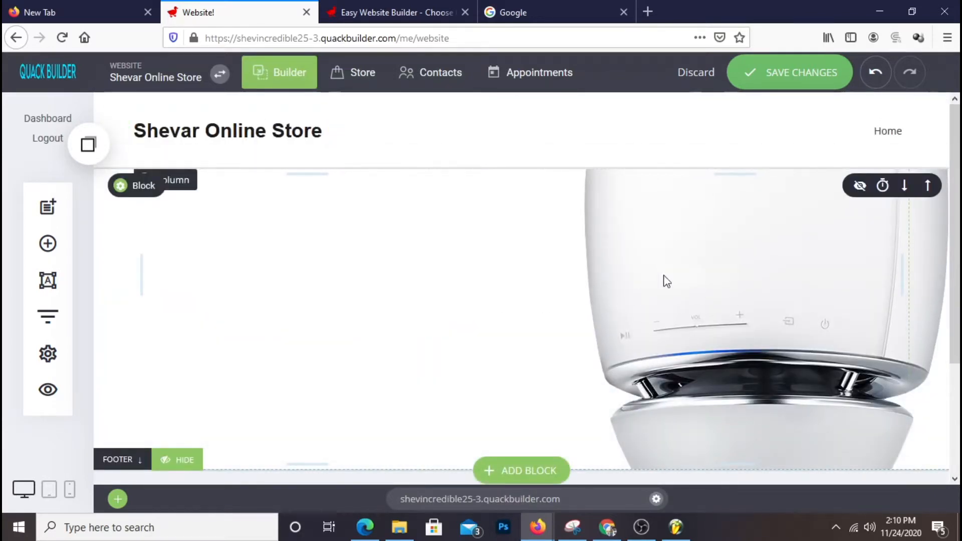
scroll(719, 262, "down", 2)
scroll(719, 262, "up", 2)
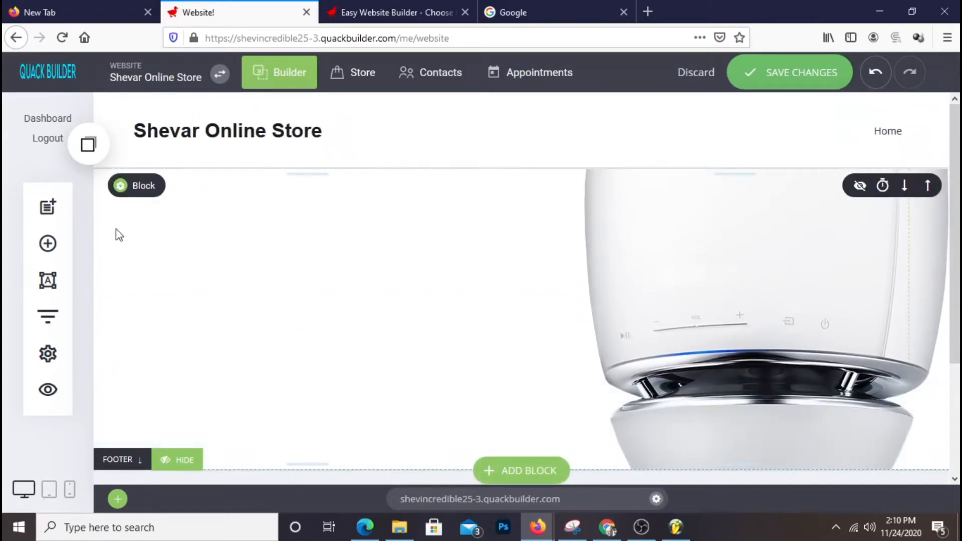
Add a Heading widget to the empty area beside the speaker image in the block.
left_click(62, 244)
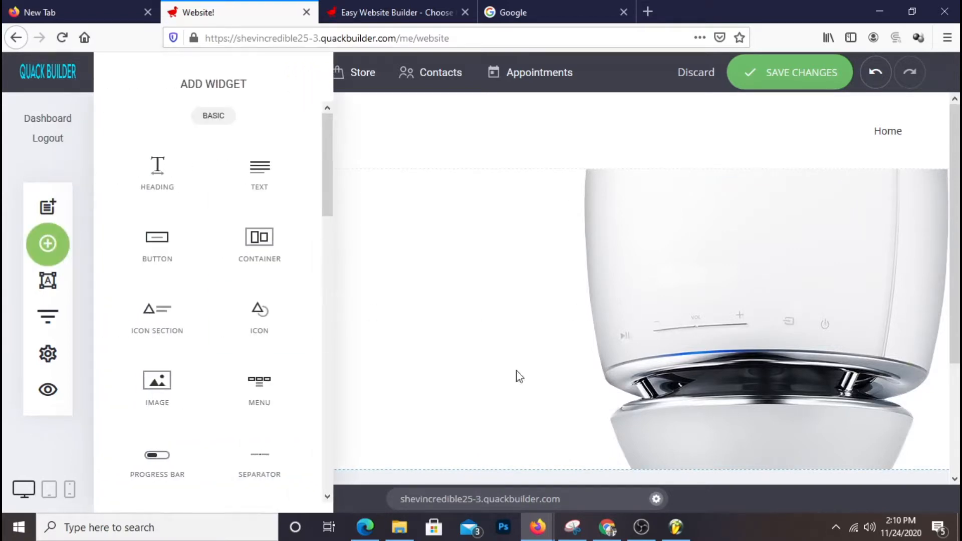
left_click_drag(157, 200, 354, 191)
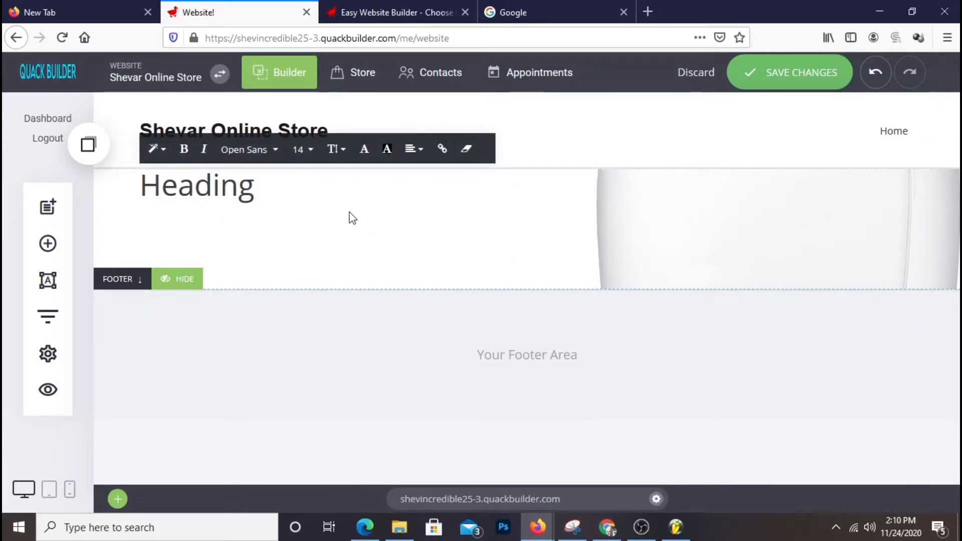
key("ctrl+a")
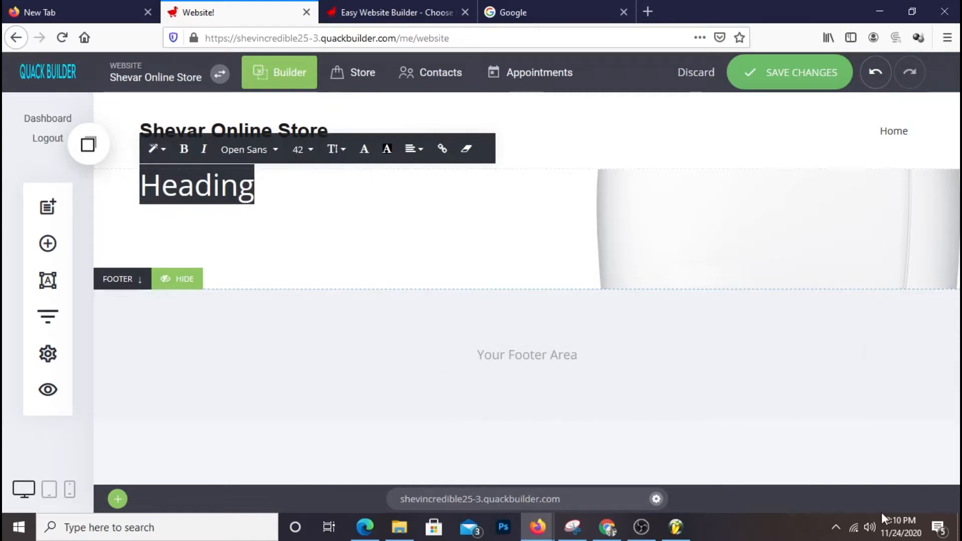
type("Welcome")
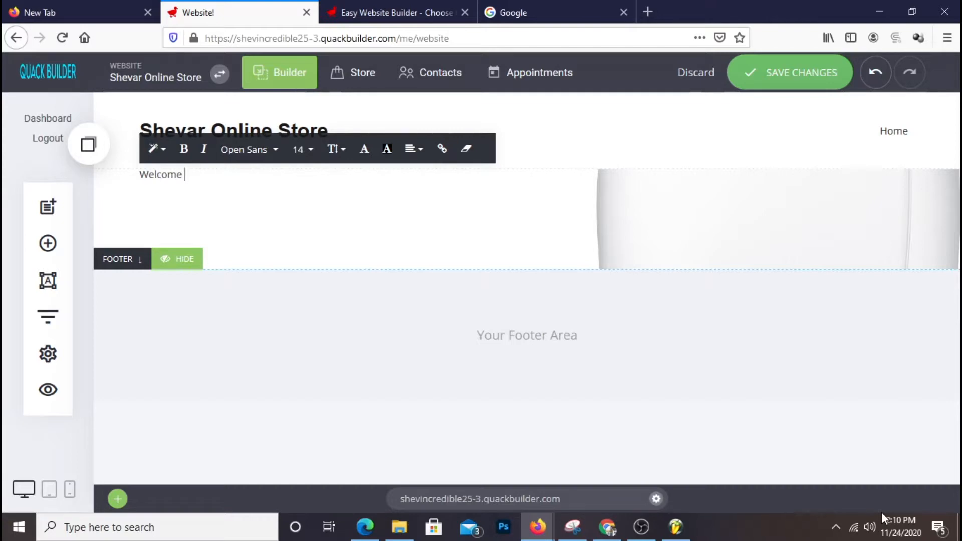
key("ctrl+z")
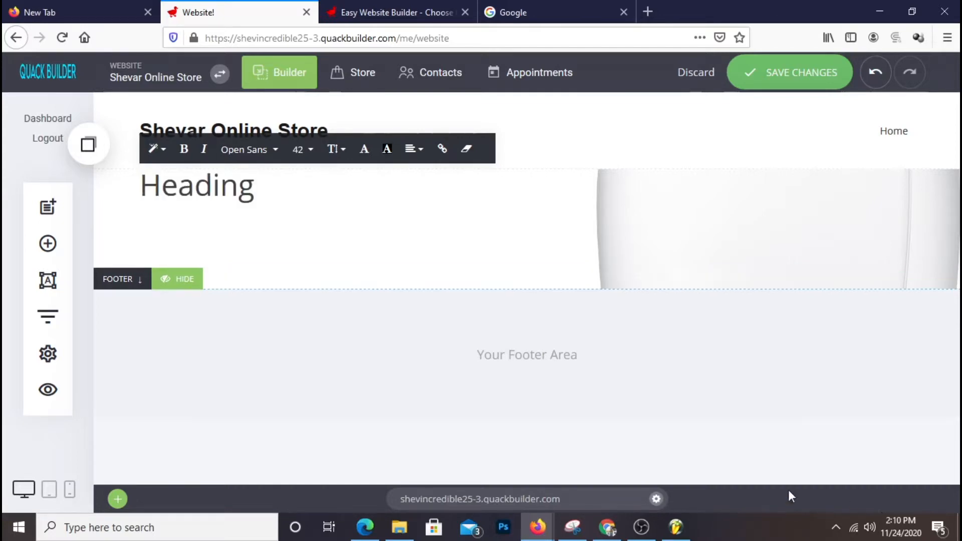
Replace the placeholder heading text with "Welcome To Shevar Online Store", keeping the heading formatting.
left_click(183, 178)
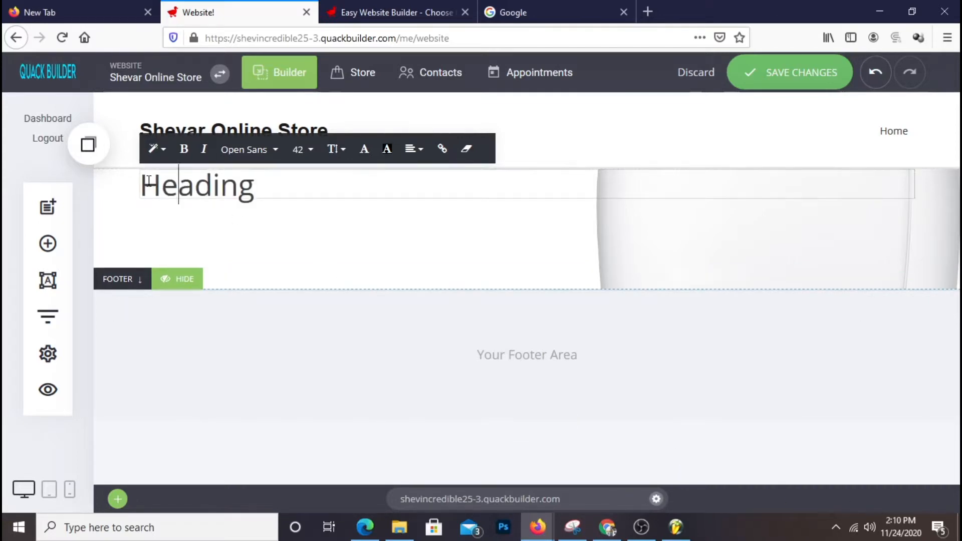
left_click_drag(149, 180, 336, 206)
type("Welcome")
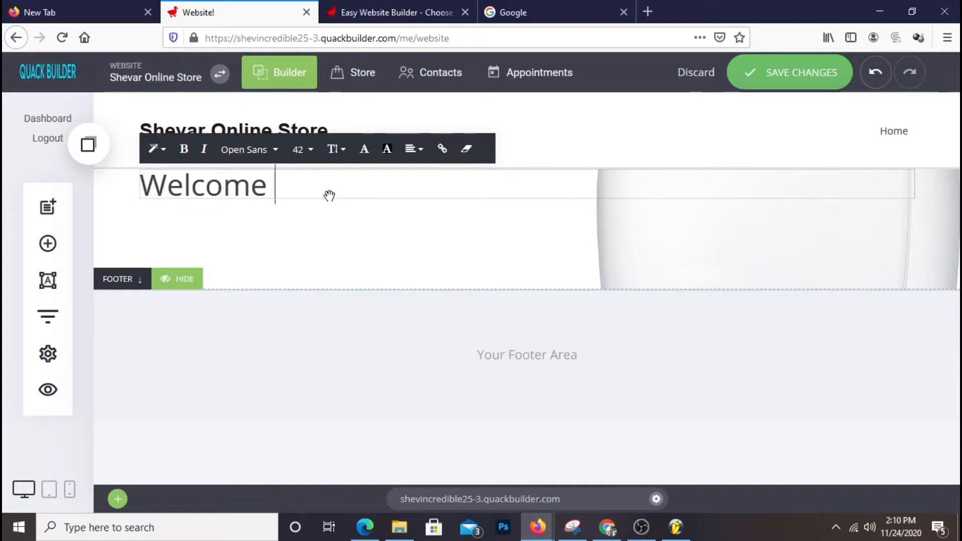
type(" To Shevar")
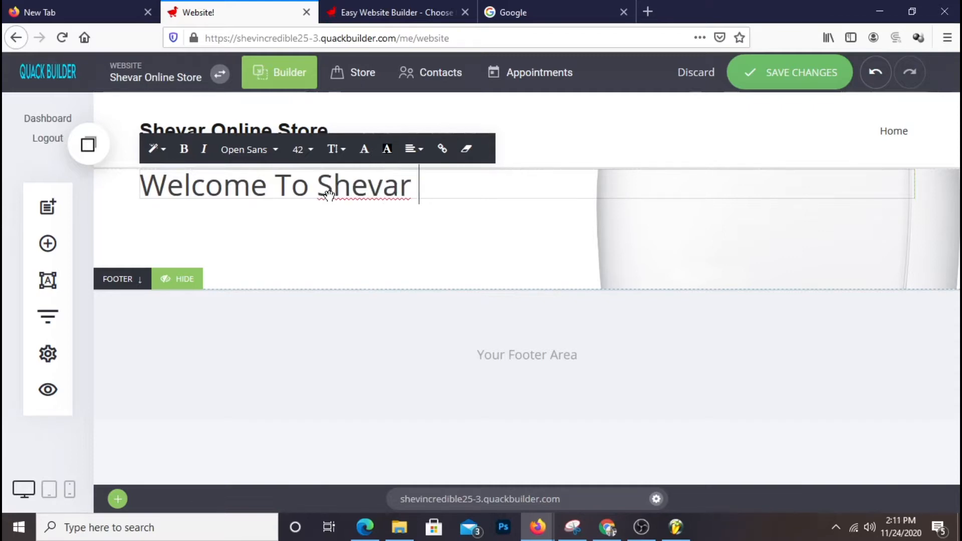
type(" Onlin")
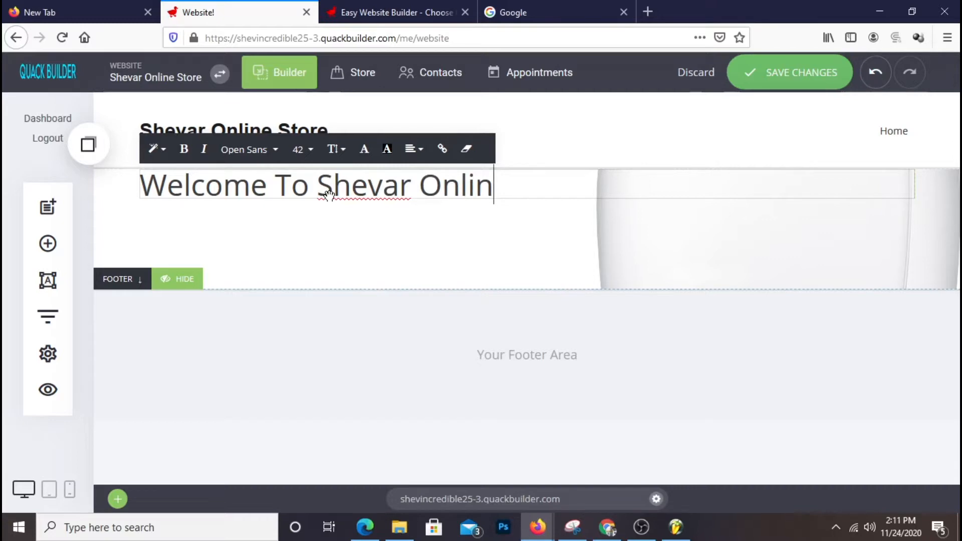
type("e Store")
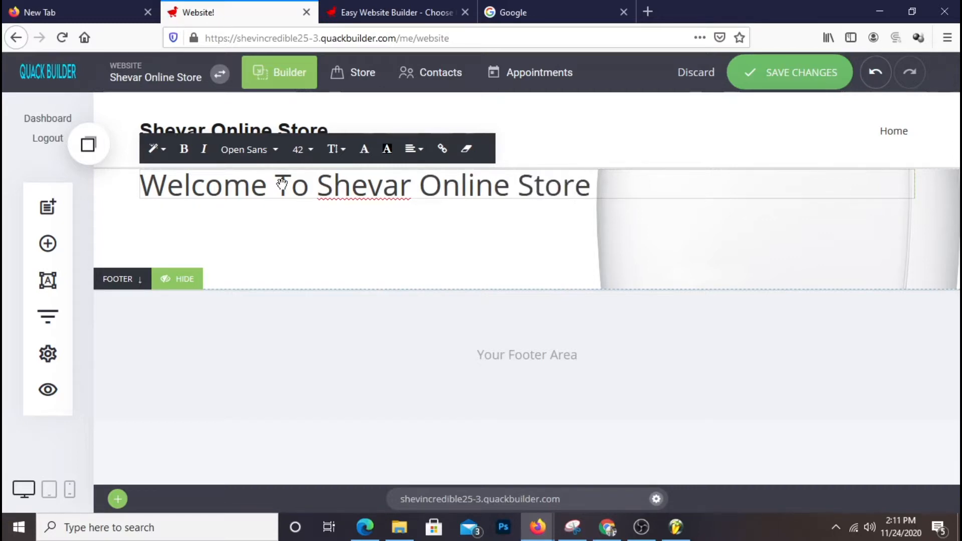
Set the font size of the whole welcome heading to 72.
left_click_drag(153, 186, 721, 161)
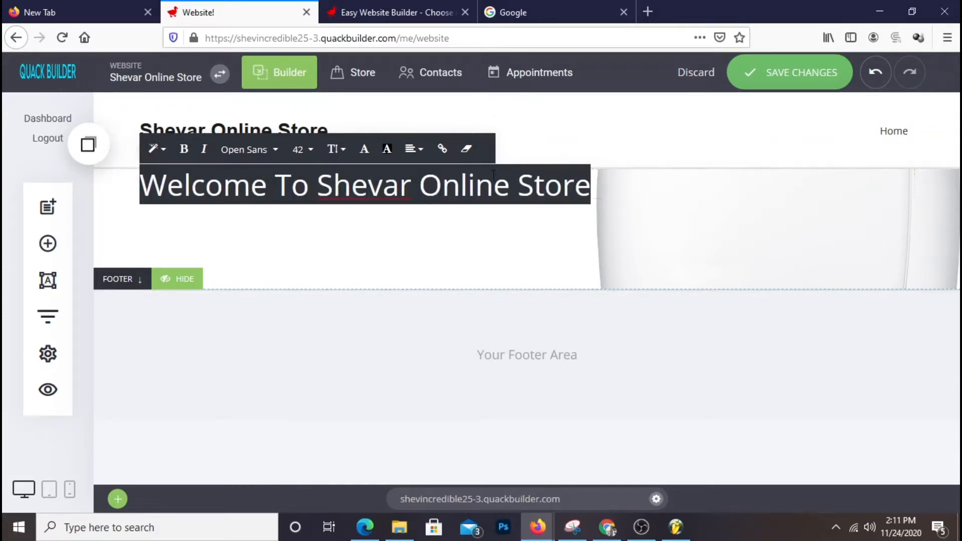
left_click(301, 149)
left_click(316, 304)
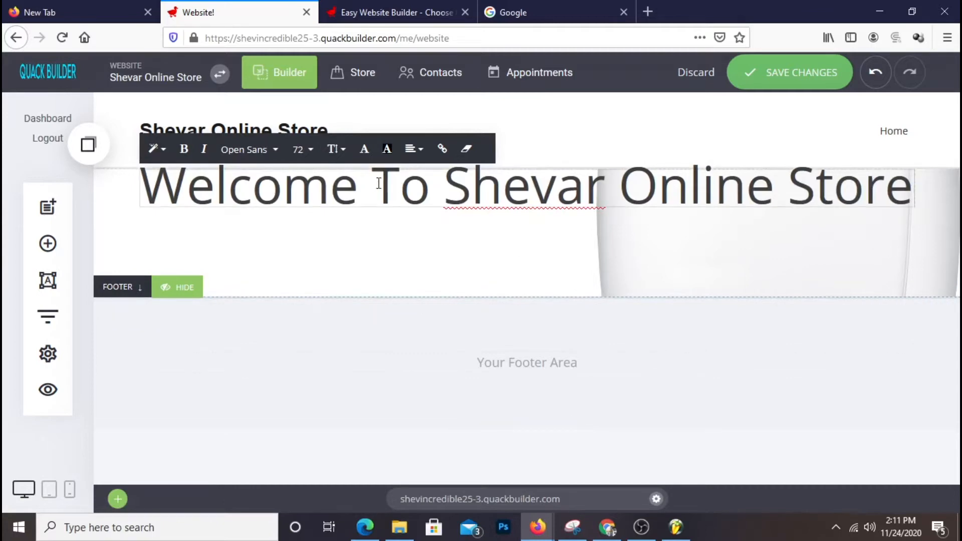
Set the whole welcome heading's font to Hammersmith One and add a little space above the heading.
left_click_drag(141, 192, 945, 258)
left_click(266, 148)
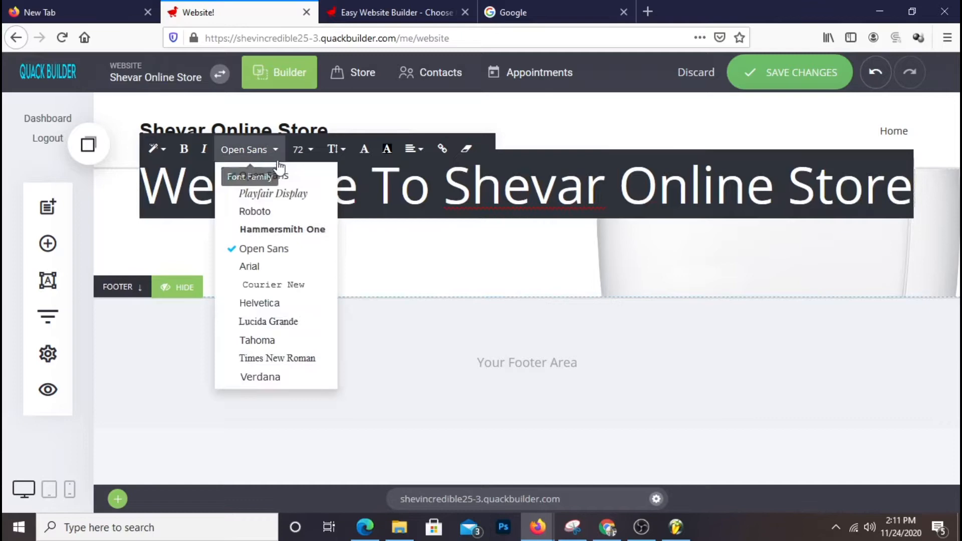
left_click(300, 230)
left_click(482, 244)
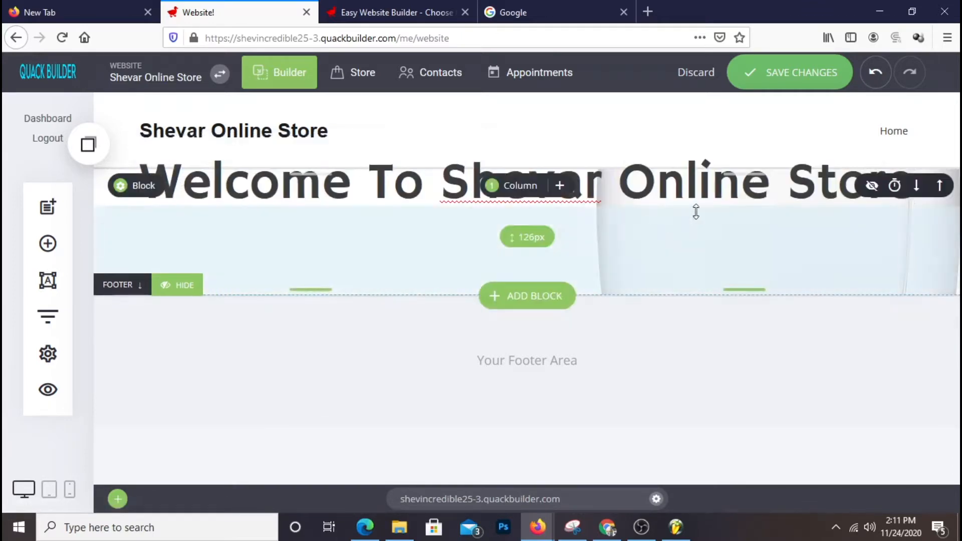
left_click_drag(384, 172, 381, 198)
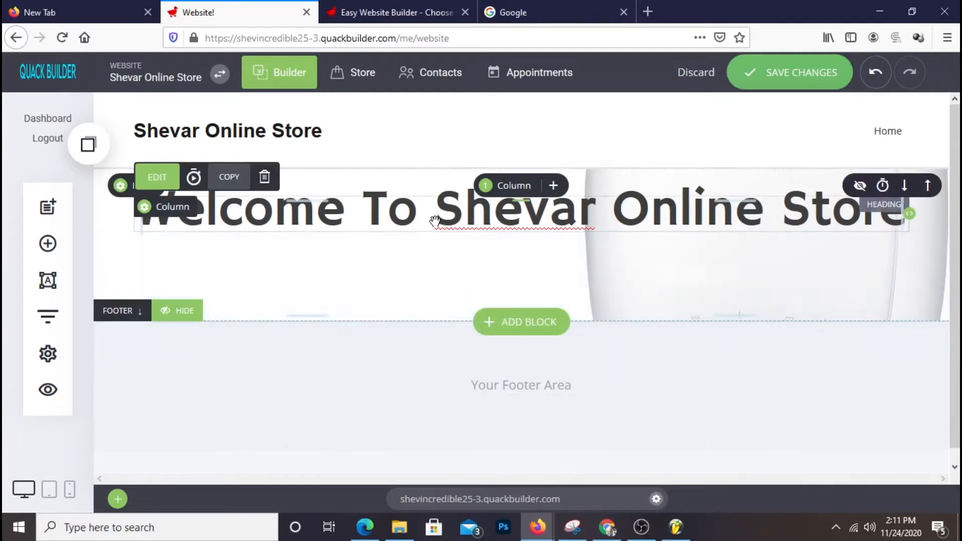
Break the welcome heading so that "Online Store" starts on a second line.
left_click(446, 249)
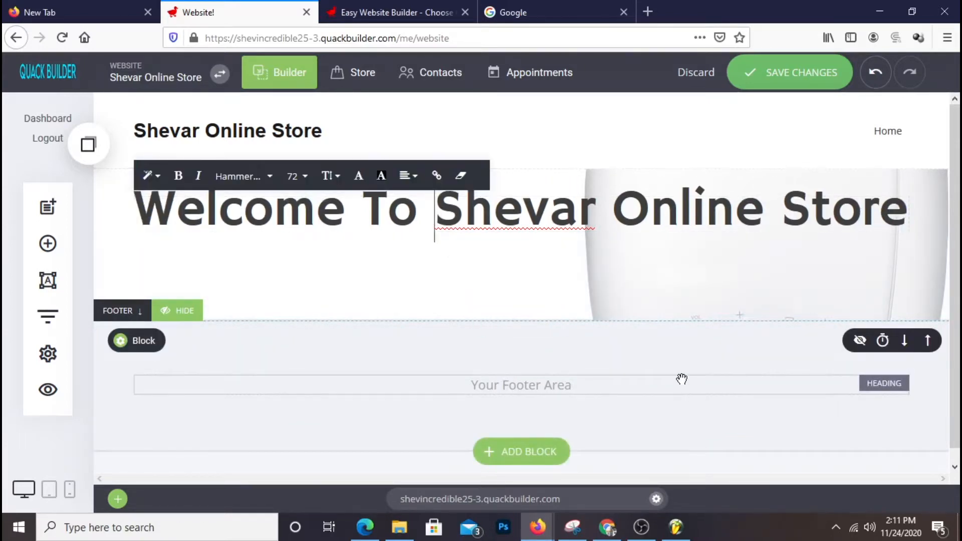
key("Return")
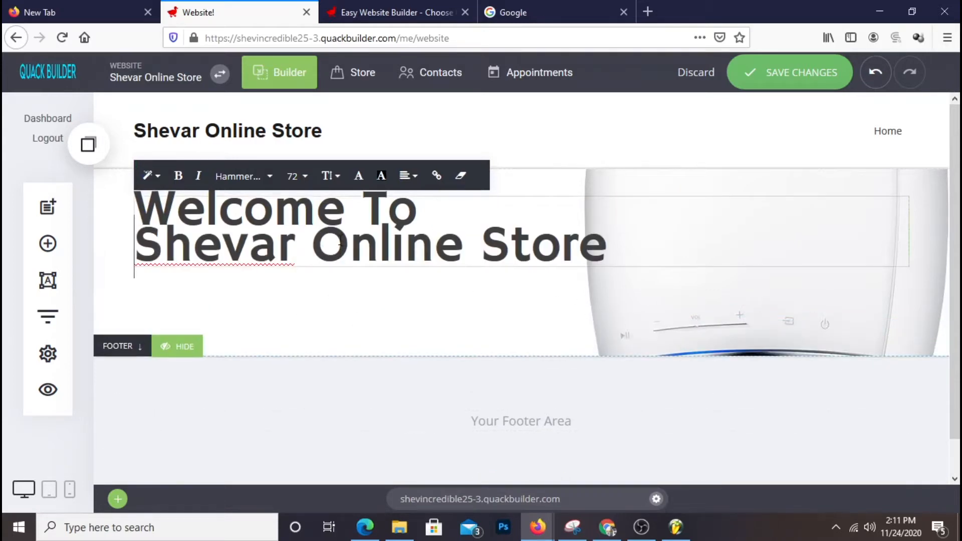
key("BackSpace")
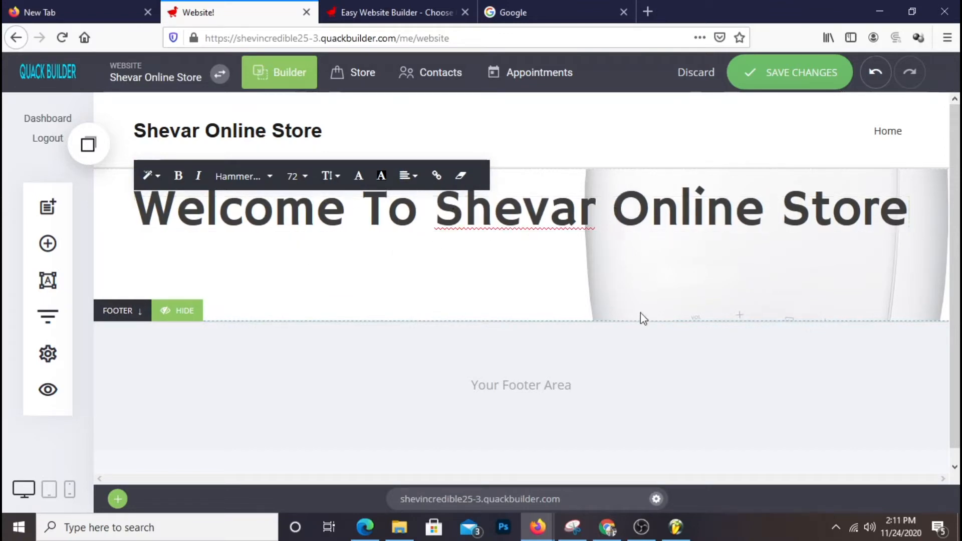
key("Return")
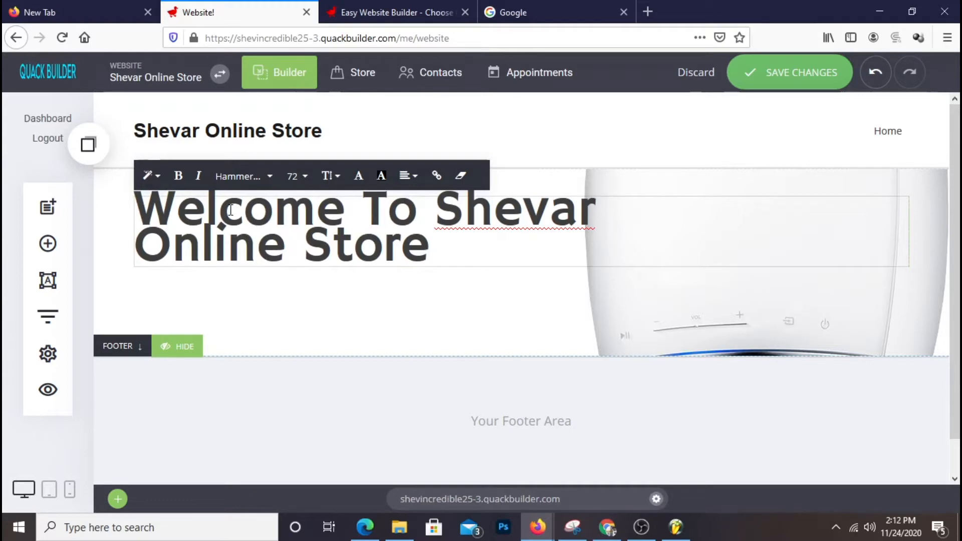
Set the line height of the whole welcome heading to 1.5.
left_click_drag(451, 254, 110, 192)
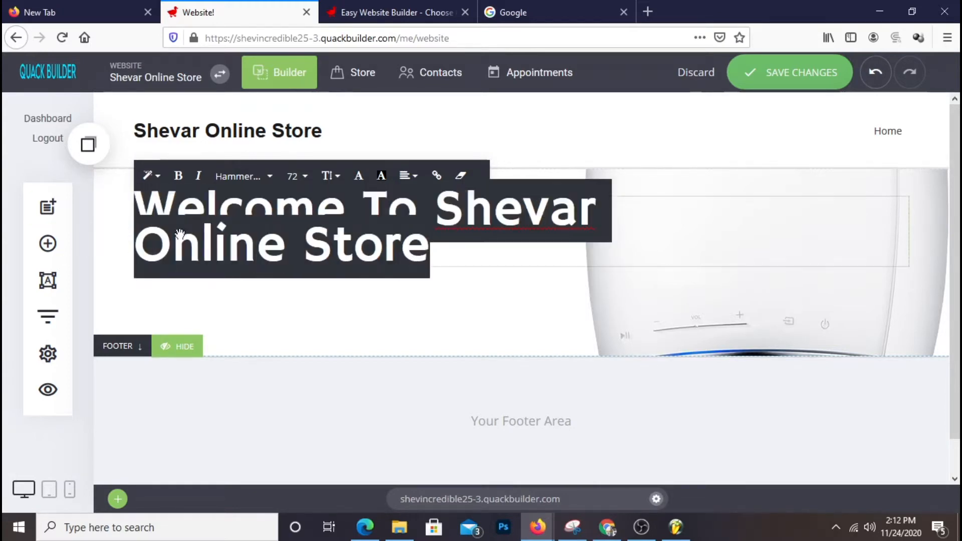
left_click(328, 176)
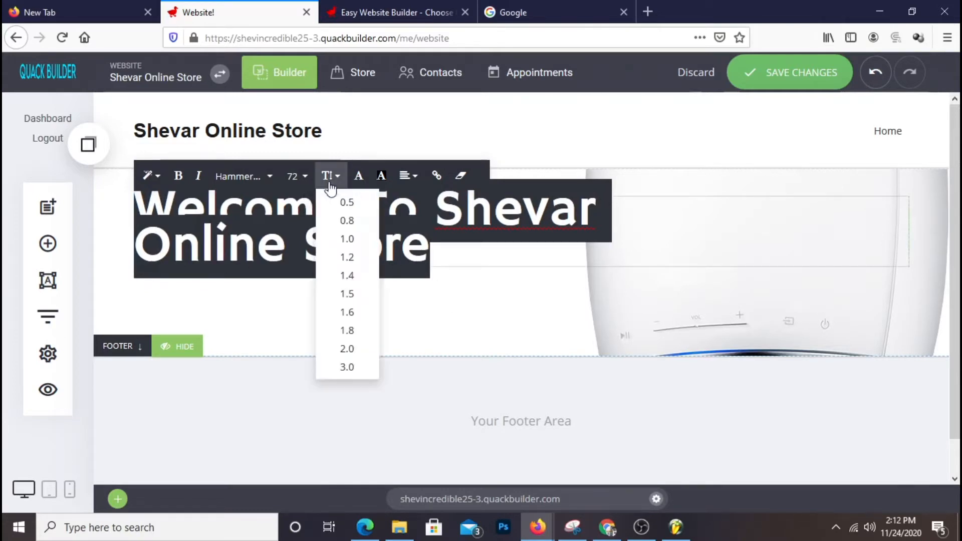
left_click(358, 295)
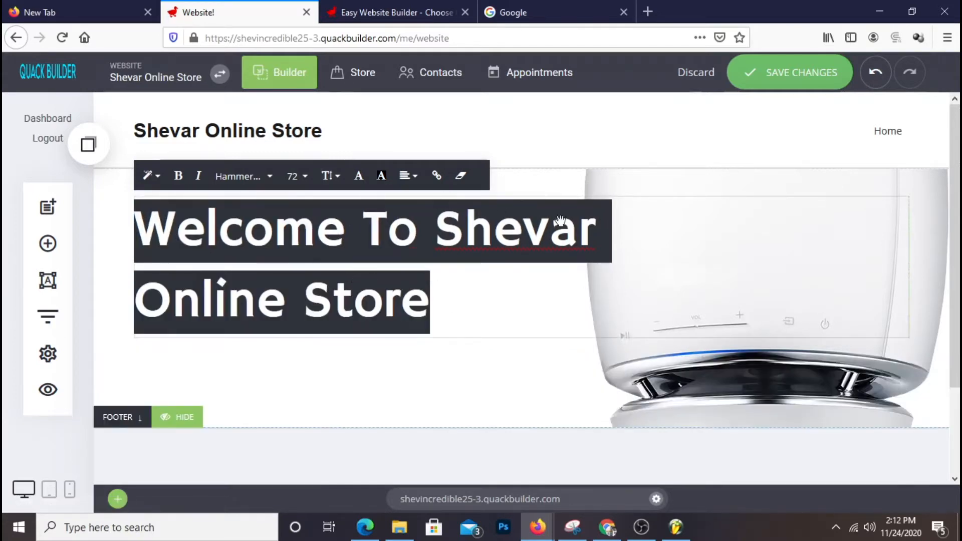
left_click(498, 412)
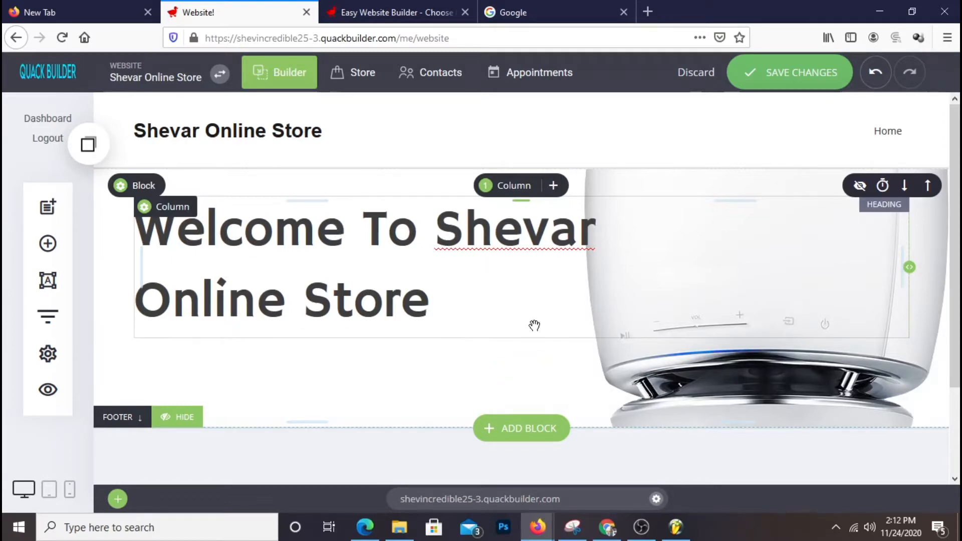
Add a Text widget below the welcome heading and replace its placeholder with "Shop to save big on Laptop Computers..".
left_click(47, 246)
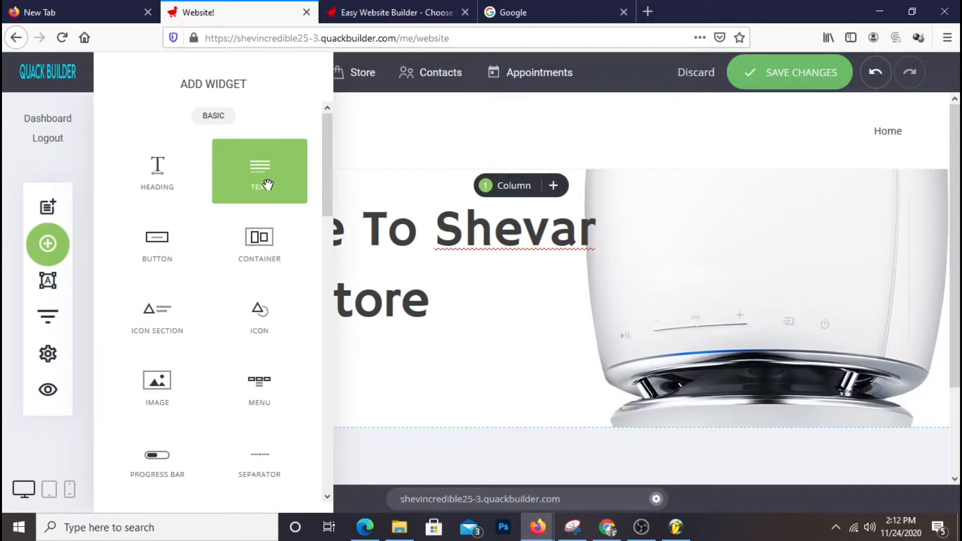
left_click_drag(268, 185, 401, 369)
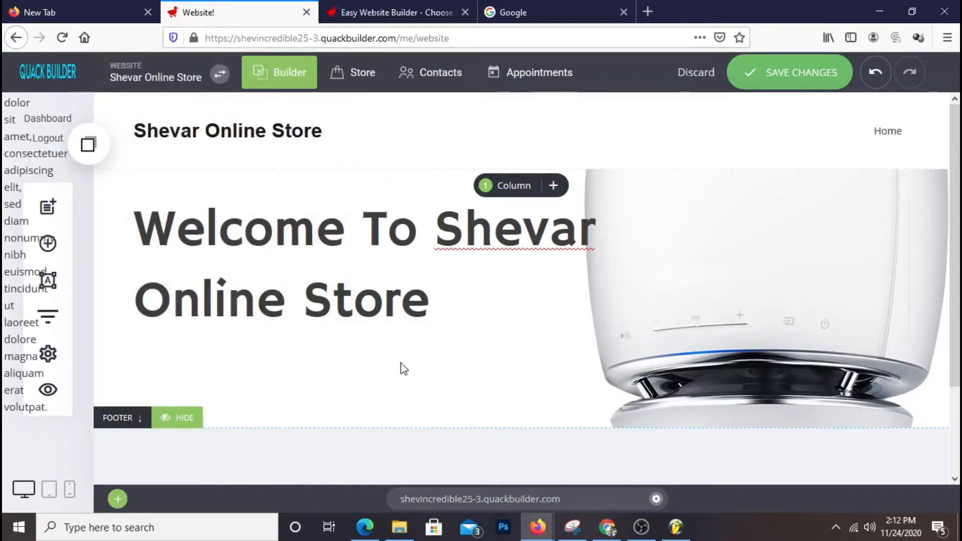
left_click(545, 361)
left_click_drag(136, 350, 901, 398)
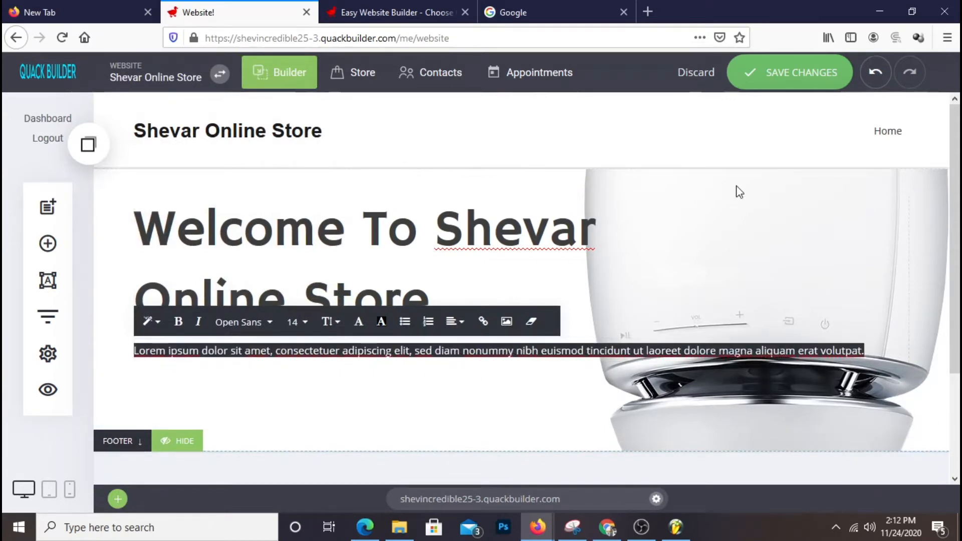
type("S")
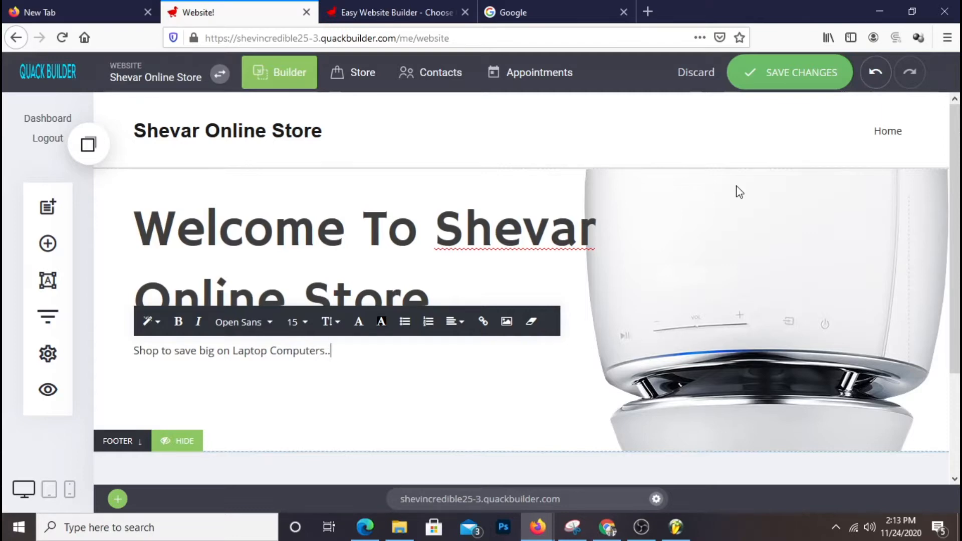
left_click(277, 381)
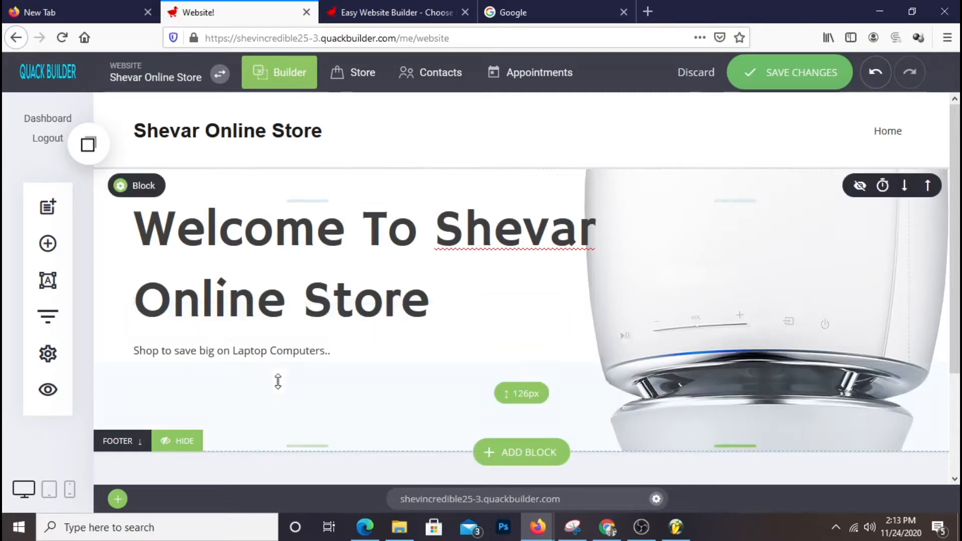
Add a Button widget below the tagline text and set its label to "SHOP NOW".
left_click(47, 244)
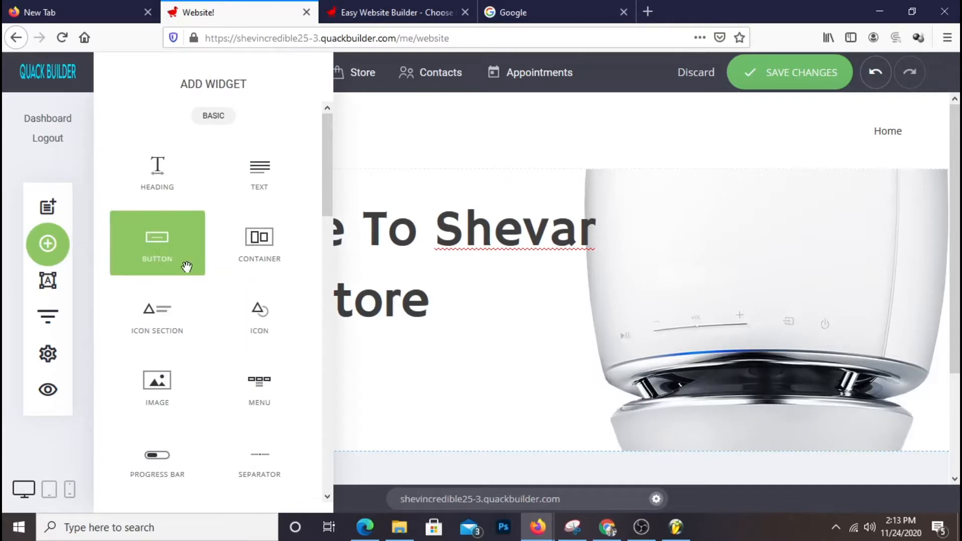
left_click_drag(180, 261, 262, 400)
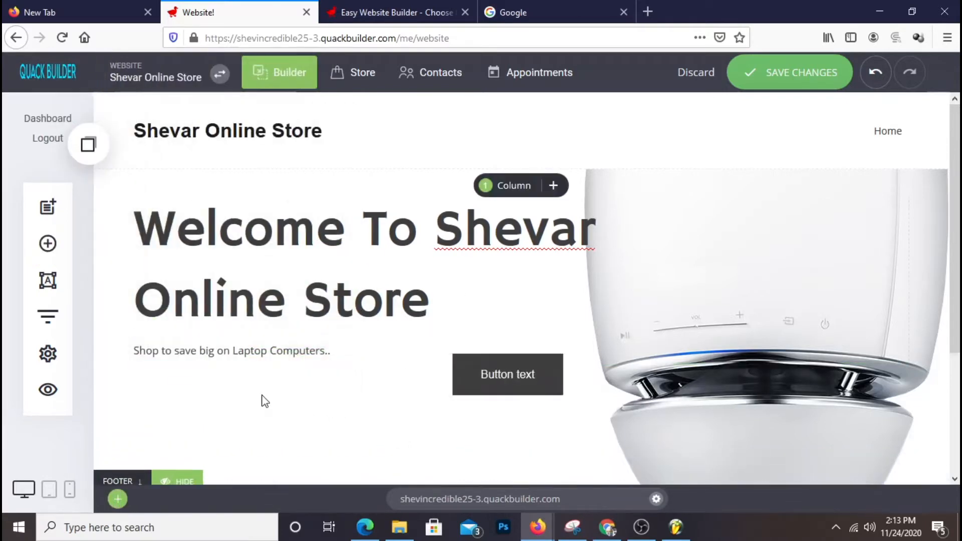
left_click(830, 163)
left_click_drag(829, 162, 542, 184)
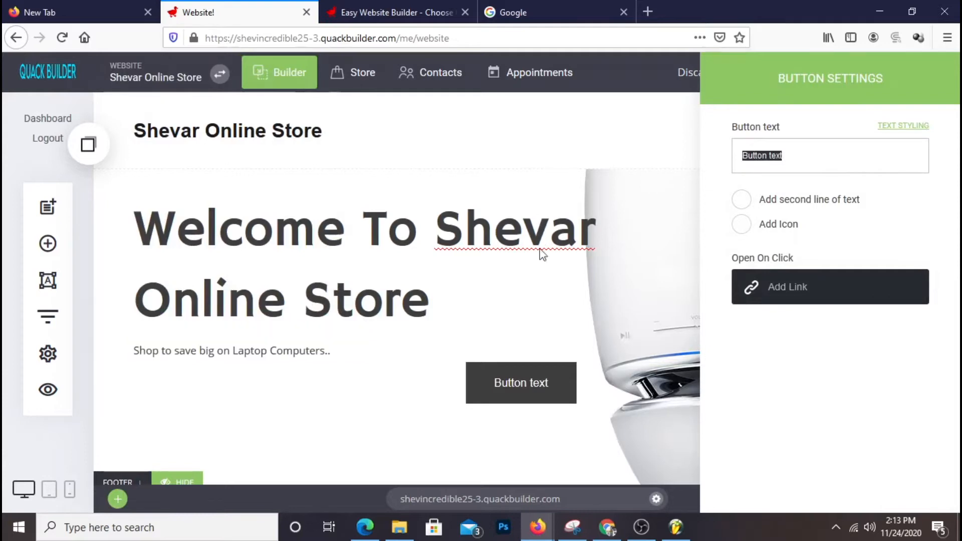
type("SHOP NOW")
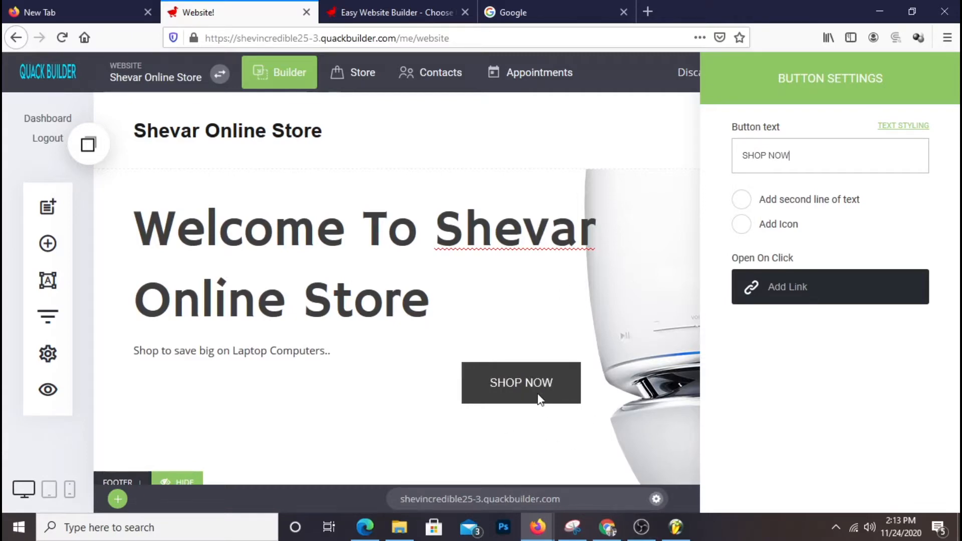
left_click(543, 381)
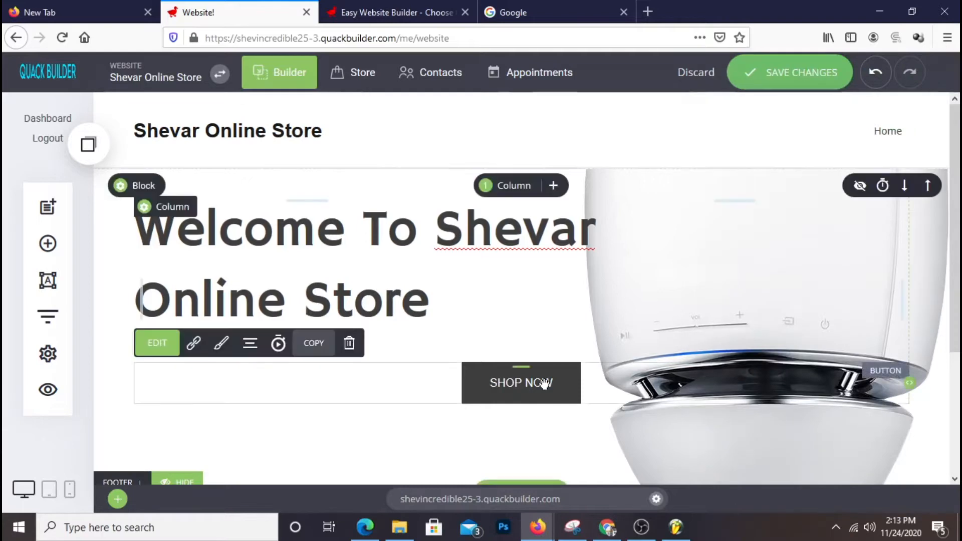
Align the SHOP NOW button left and add a little space between it and the tagline above.
left_click(250, 345)
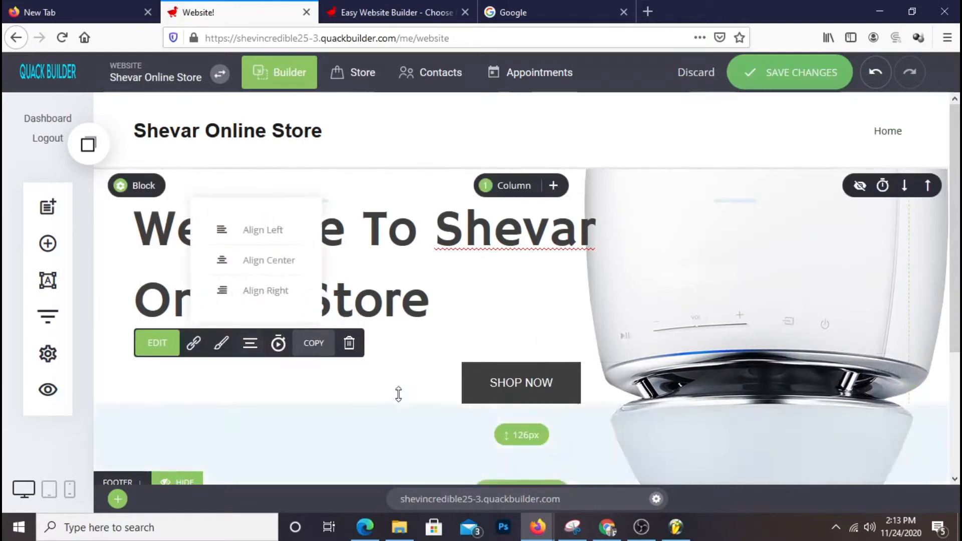
left_click(286, 235)
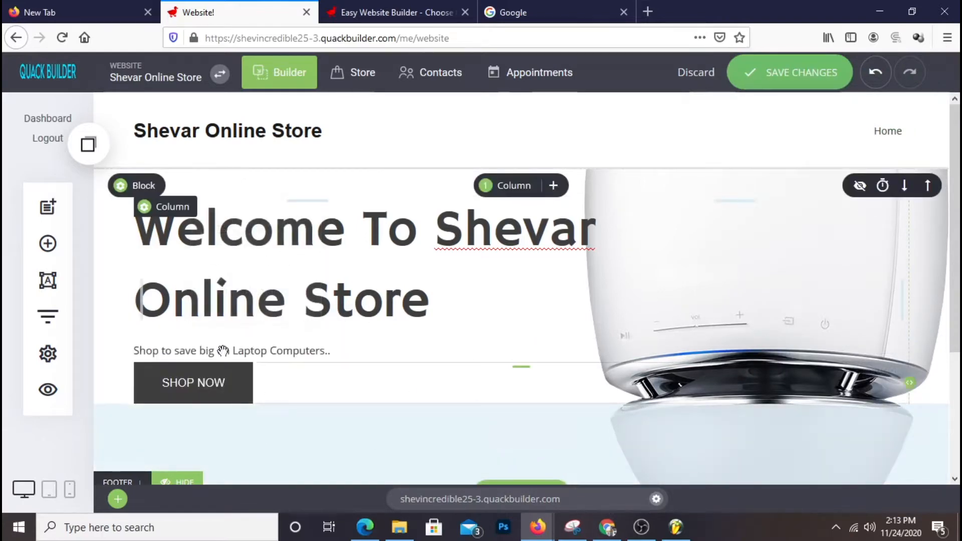
left_click_drag(214, 366, 213, 380)
scroll(751, 305, "down", 4)
scroll(336, 256, "up", 3)
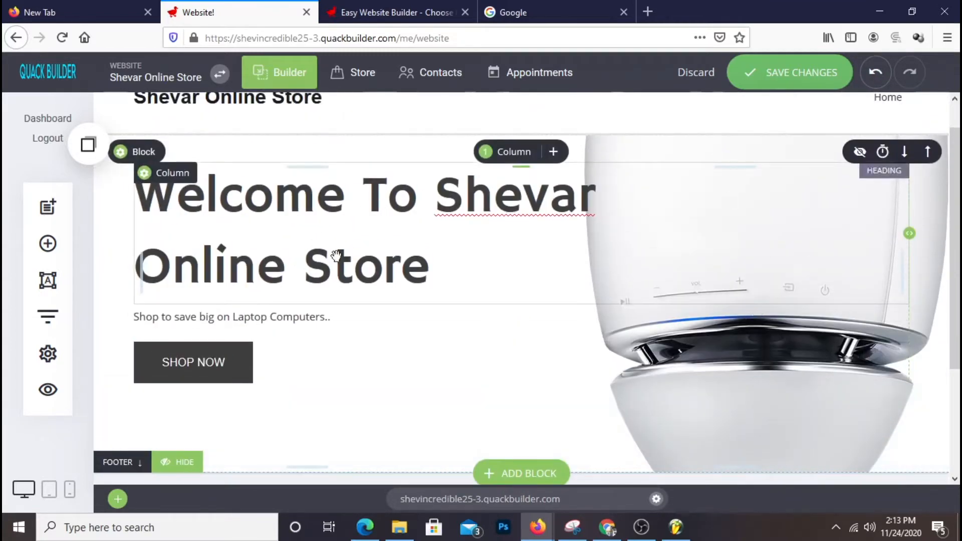
Save the website changes and look over the finished hero block.
left_click(820, 76)
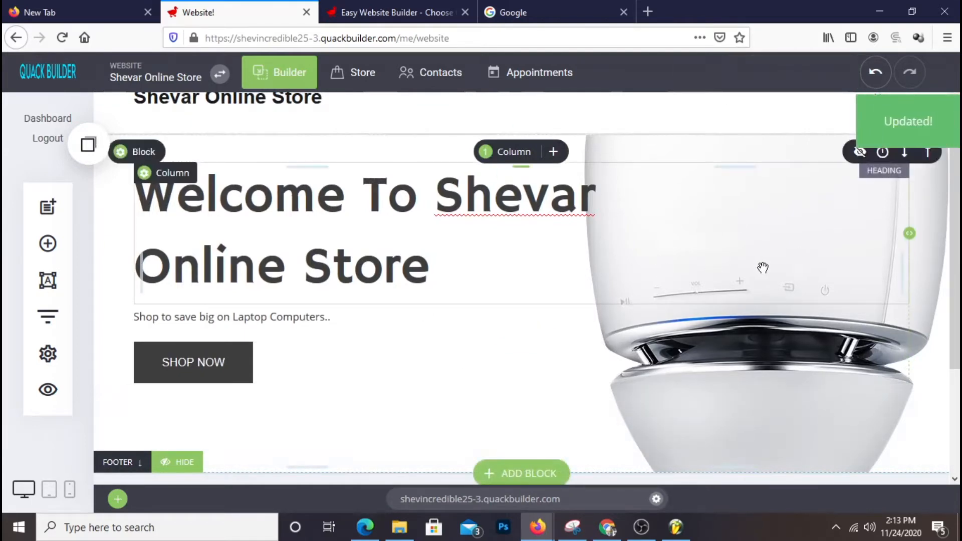
scroll(763, 269, "down", 3)
scroll(767, 281, "up", 4)
scroll(770, 286, "down", 3)
scroll(769, 286, "up", 3)
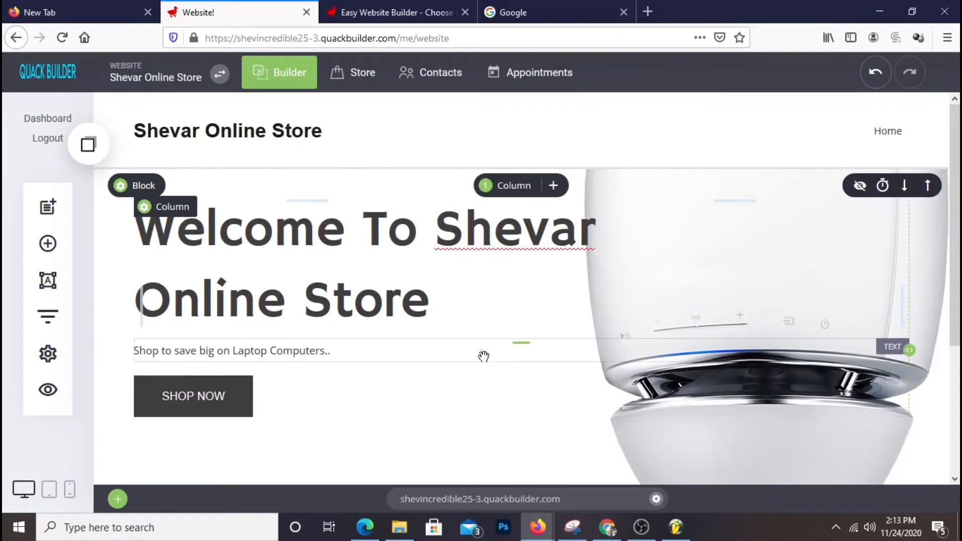
scroll(606, 327, "down", 2)
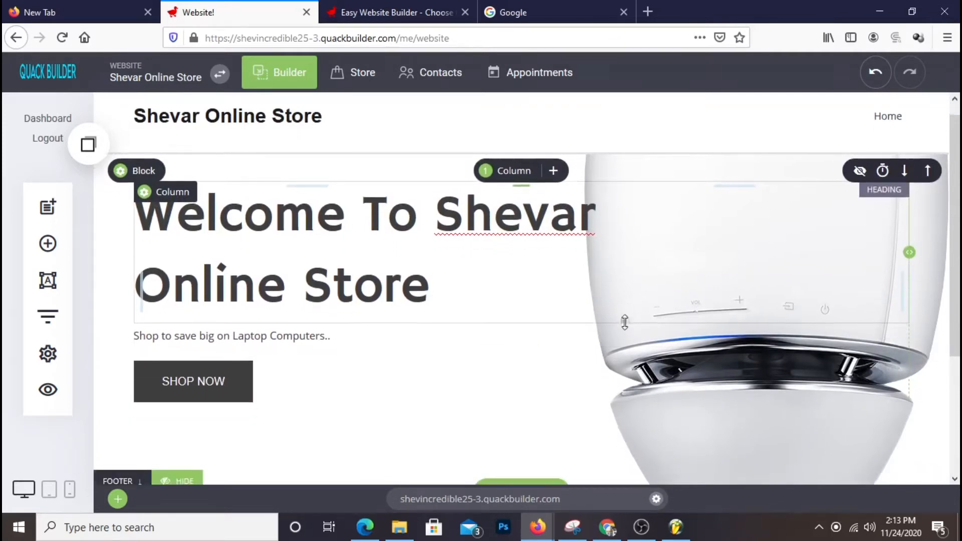
Open the site preview, examine the hero block's layout and try the SHOP NOW button.
left_click(48, 393)
left_click(431, 79)
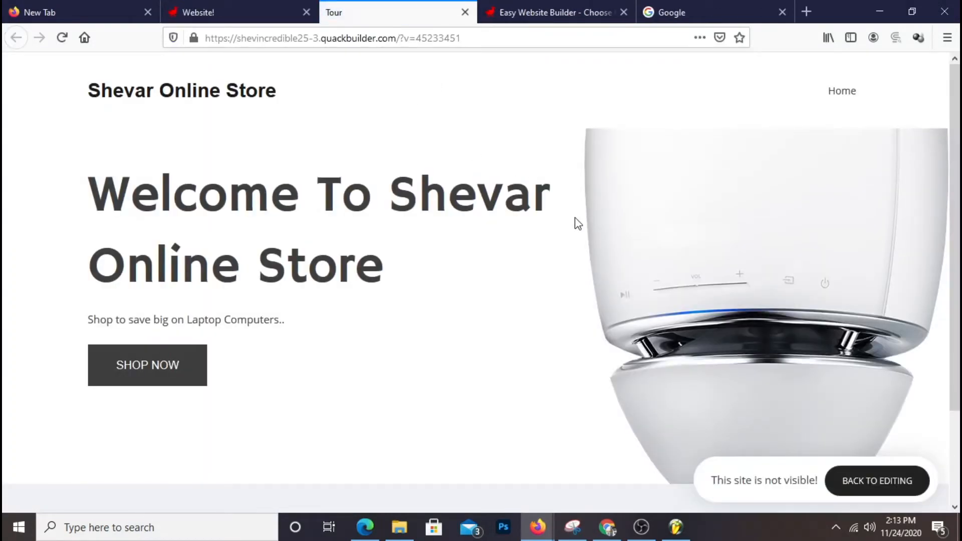
scroll(610, 231, "down", 2)
scroll(606, 229, "up", 2)
scroll(607, 230, "down", 2)
scroll(608, 234, "up", 2)
scroll(605, 232, "down", 2)
scroll(603, 234, "up", 2)
left_click(191, 369)
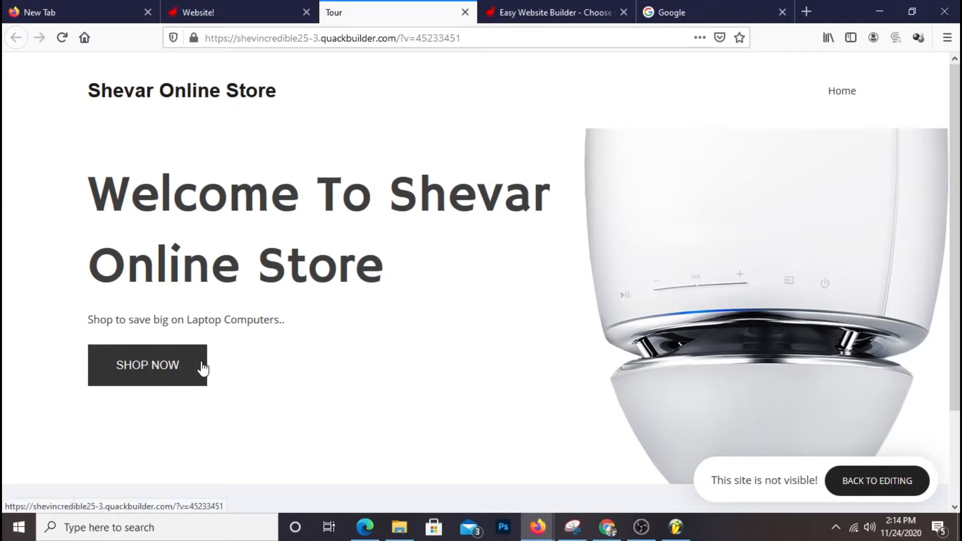
Leave the preview, activate the disabled online store from the Store section, and return to the website builder.
left_click(224, 15)
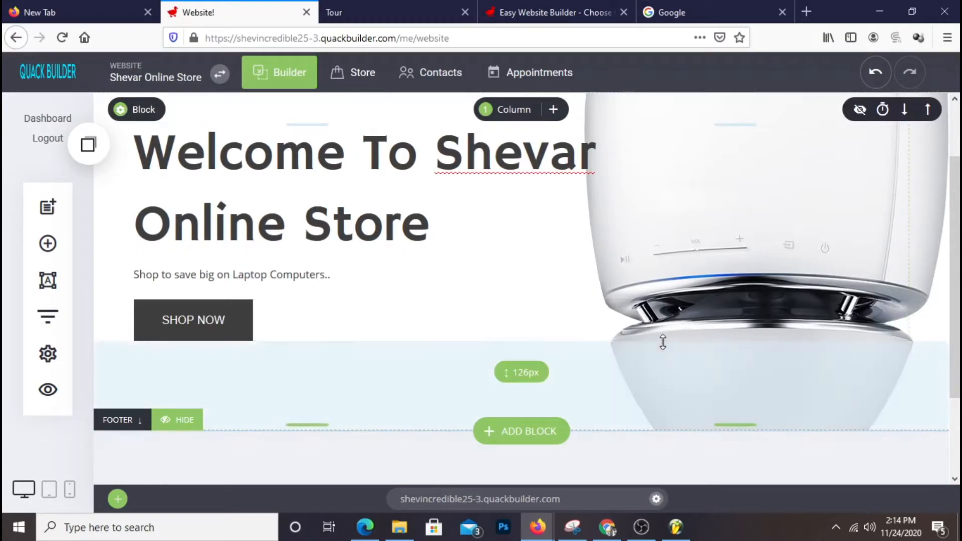
left_click(367, 79)
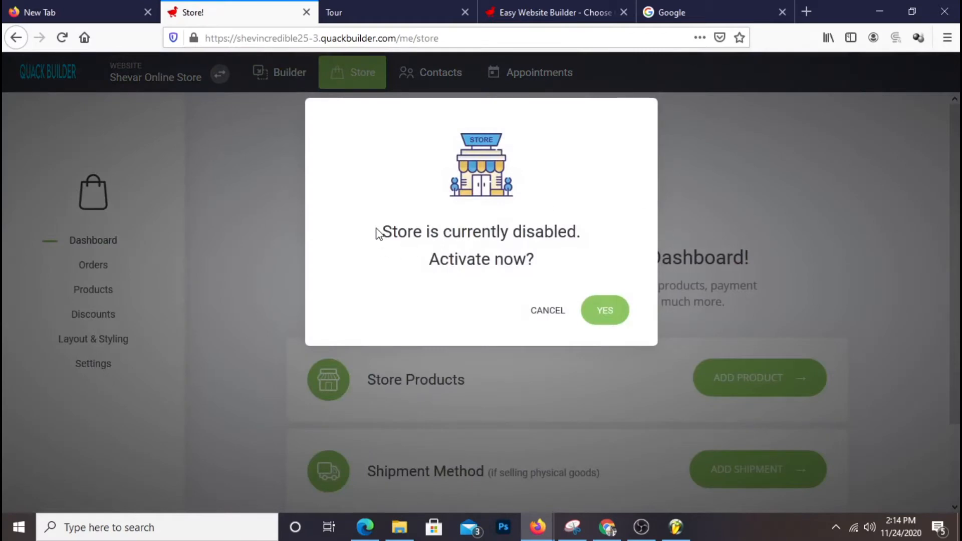
left_click_drag(378, 233, 592, 249)
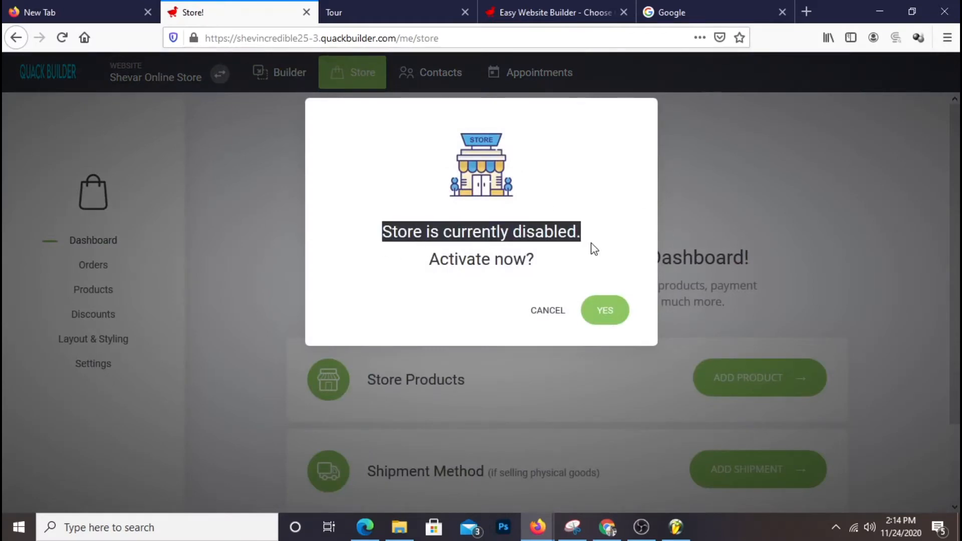
left_click(439, 276)
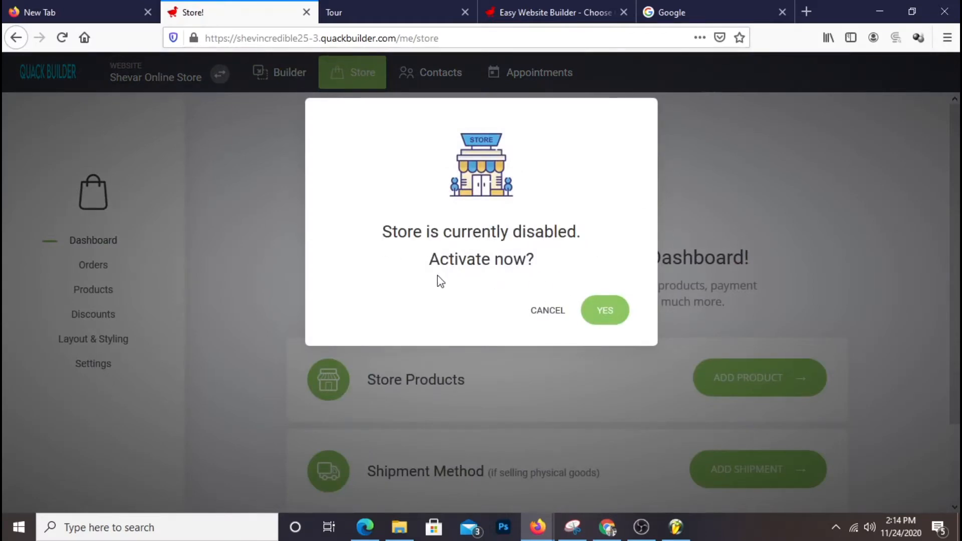
left_click(612, 313)
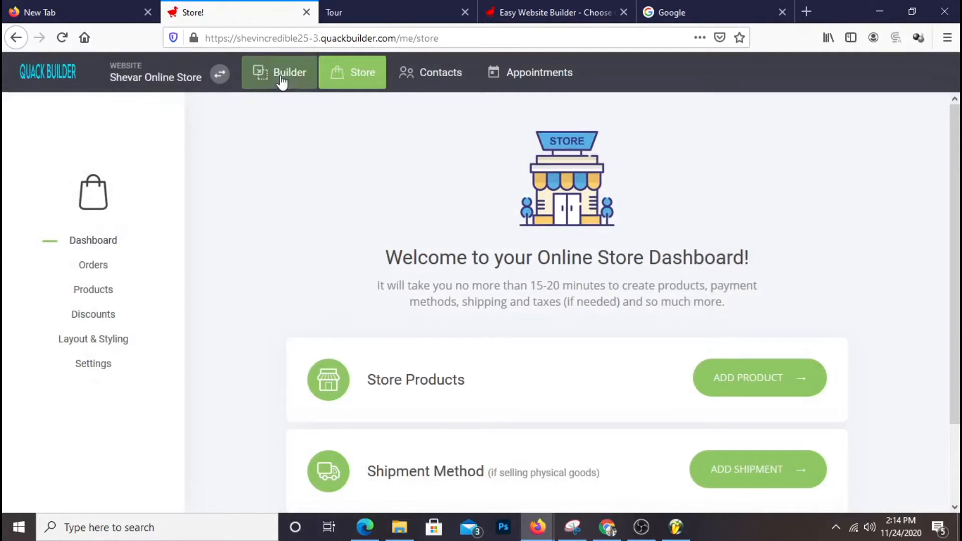
left_click(281, 81)
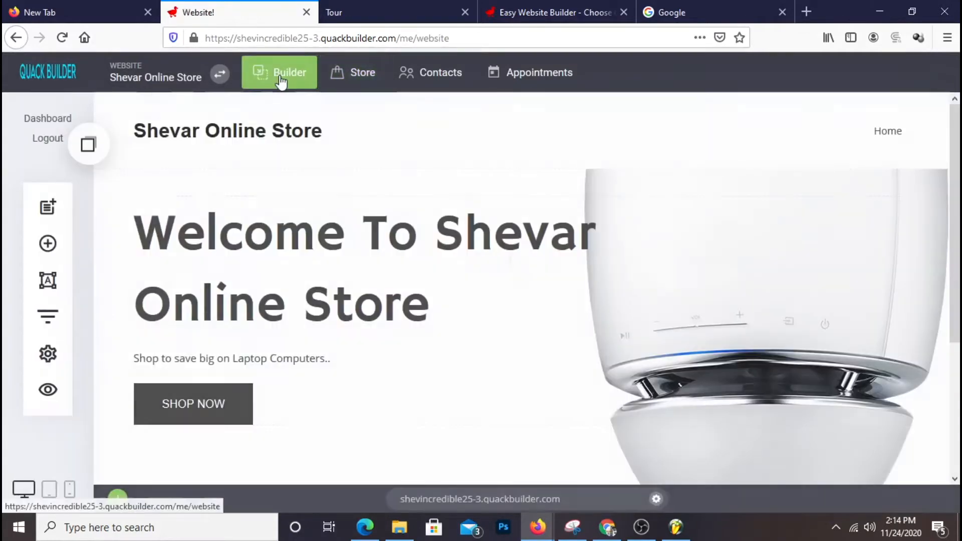
Link the SHOP NOW button to the store's full product listing, opening in the same tab, and save the website changes.
scroll(464, 321, "down", 3)
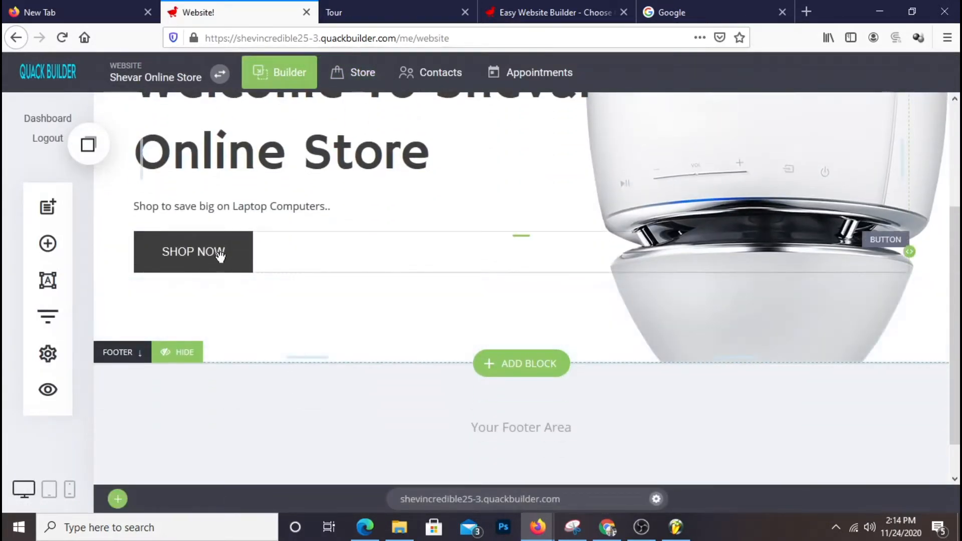
left_click(220, 254)
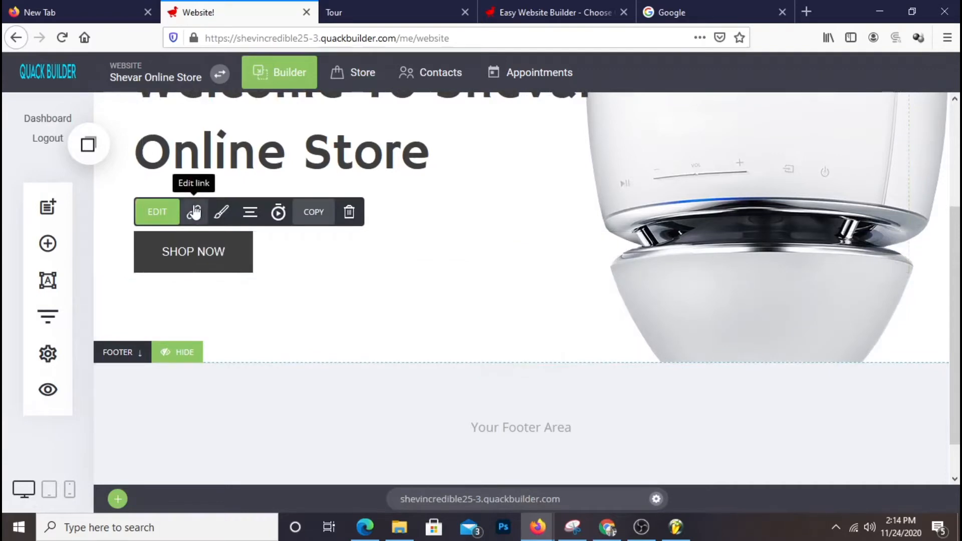
left_click(193, 210)
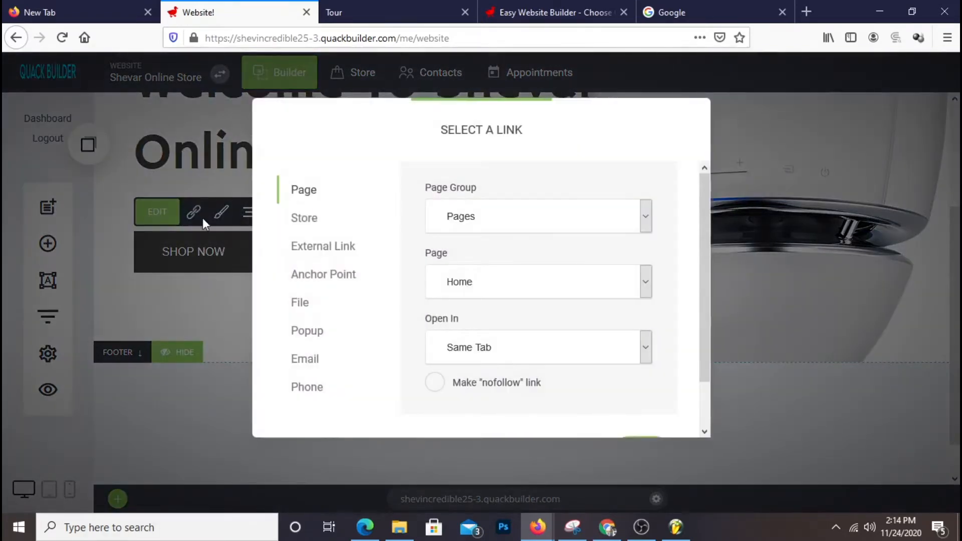
left_click(300, 224)
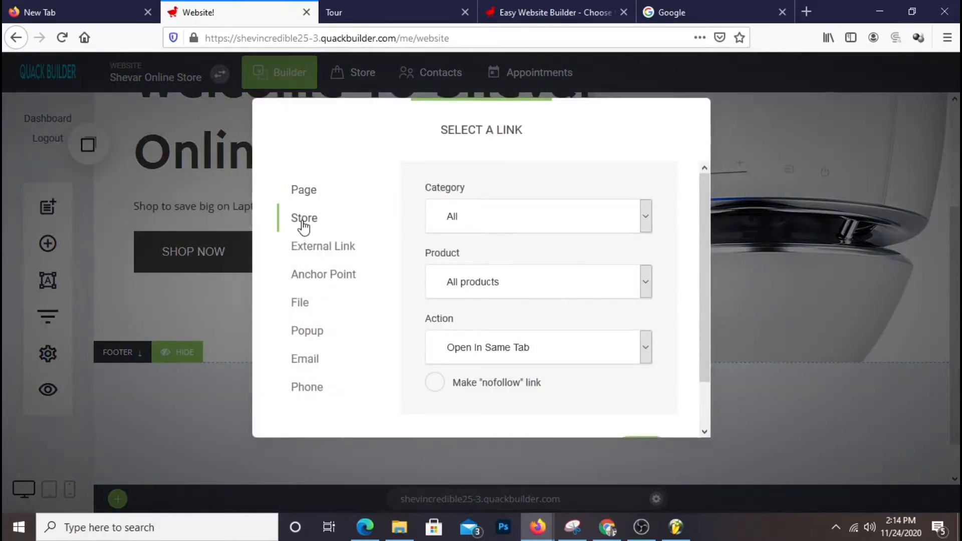
scroll(635, 301, "down", 1)
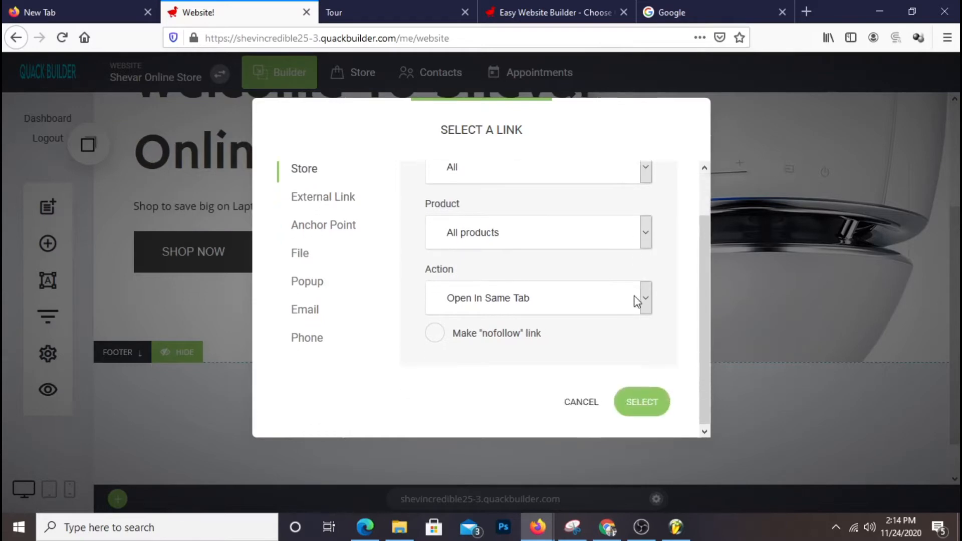
left_click(666, 402)
left_click(794, 74)
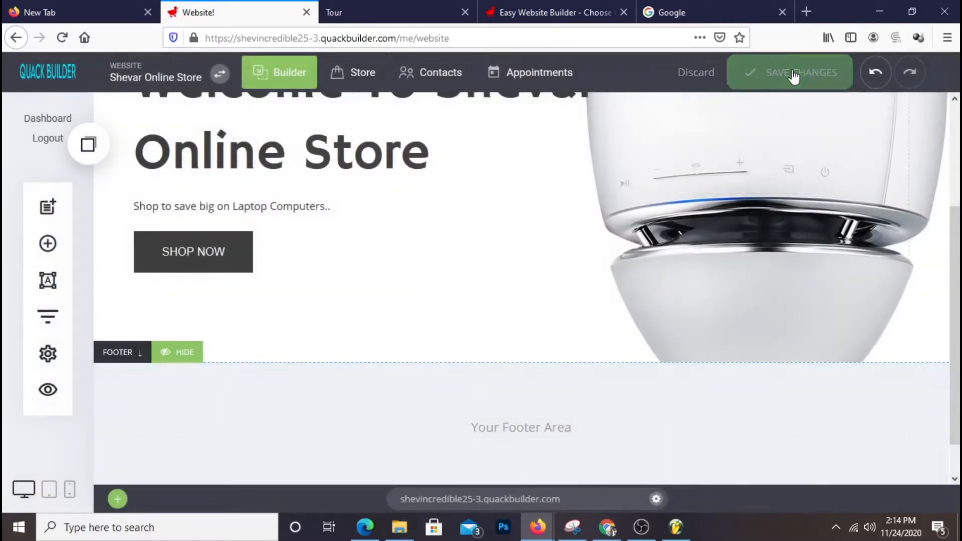
Switch to the site preview, reload it, test the SHOP NOW button's store link, and return to the home page.
left_click(369, 6)
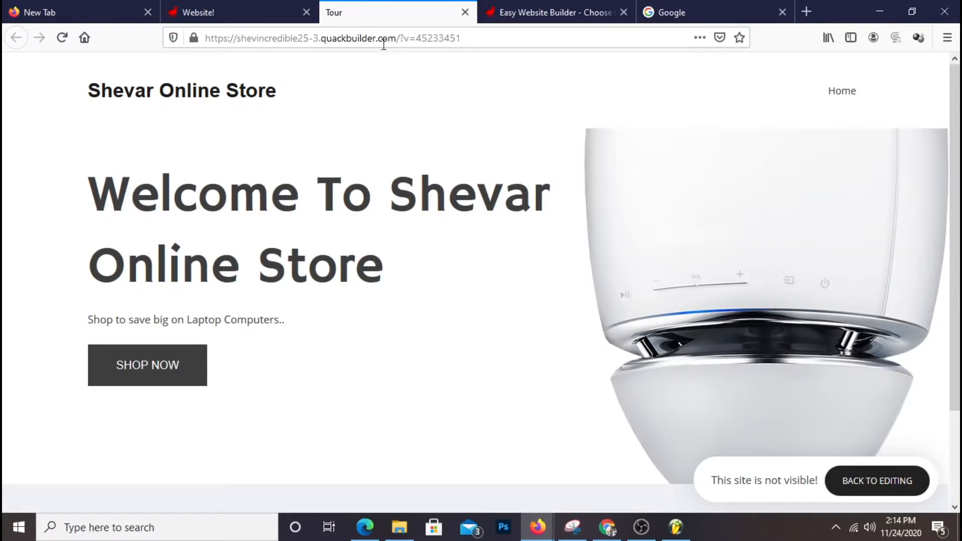
right_click(336, 361)
left_click(435, 153)
left_click(191, 361)
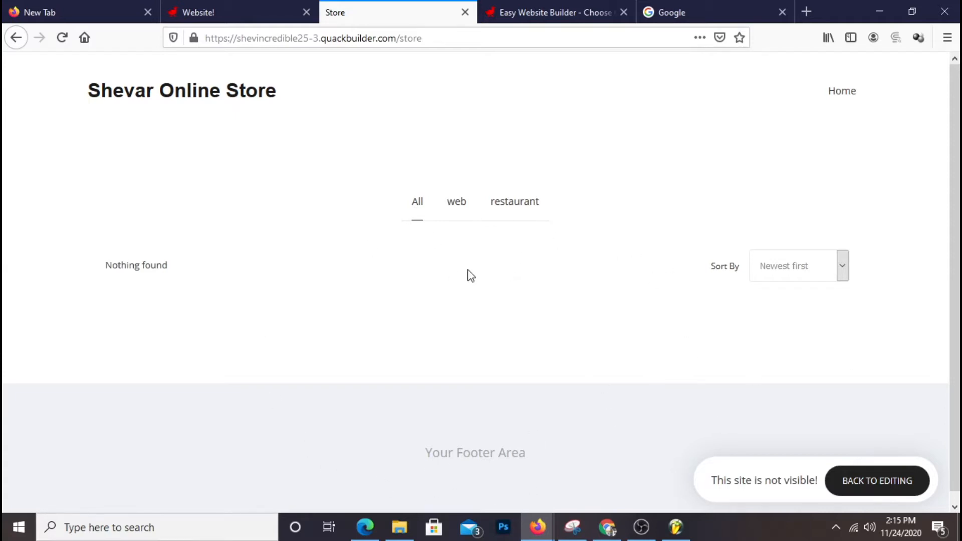
left_click(221, 97)
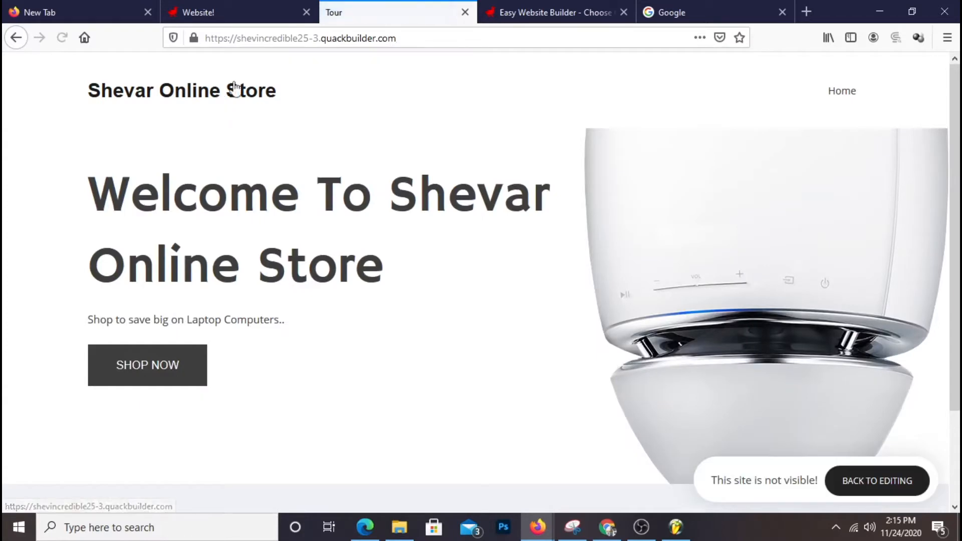
scroll(737, 275, "down", 2)
scroll(737, 275, "up", 2)
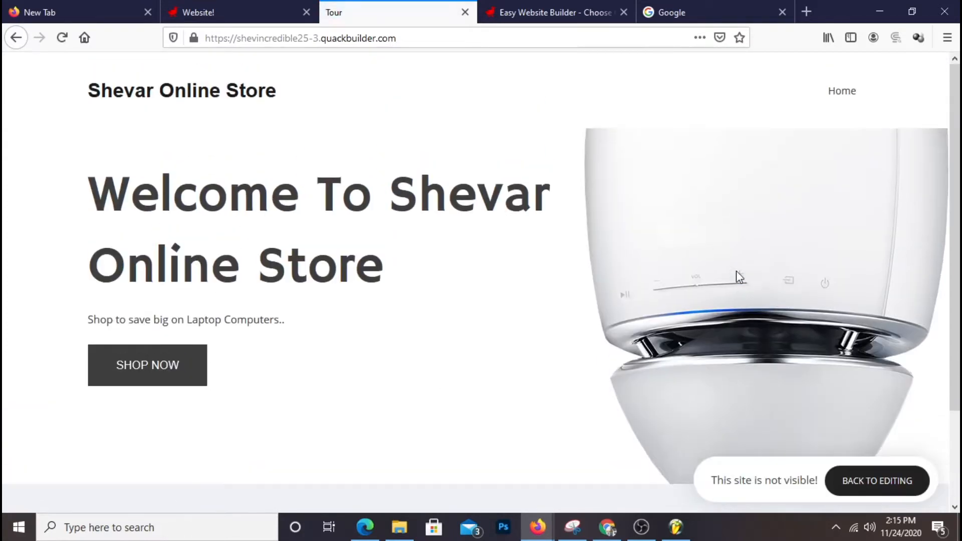
Return to the website builder and look over the home page from the header to the footer area.
left_click(233, 20)
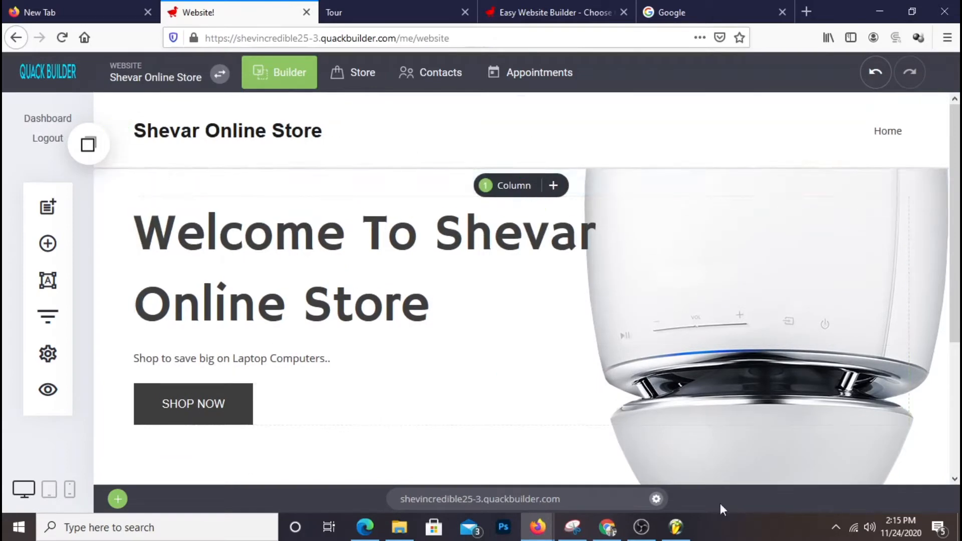
scroll(369, 373, "down", 3)
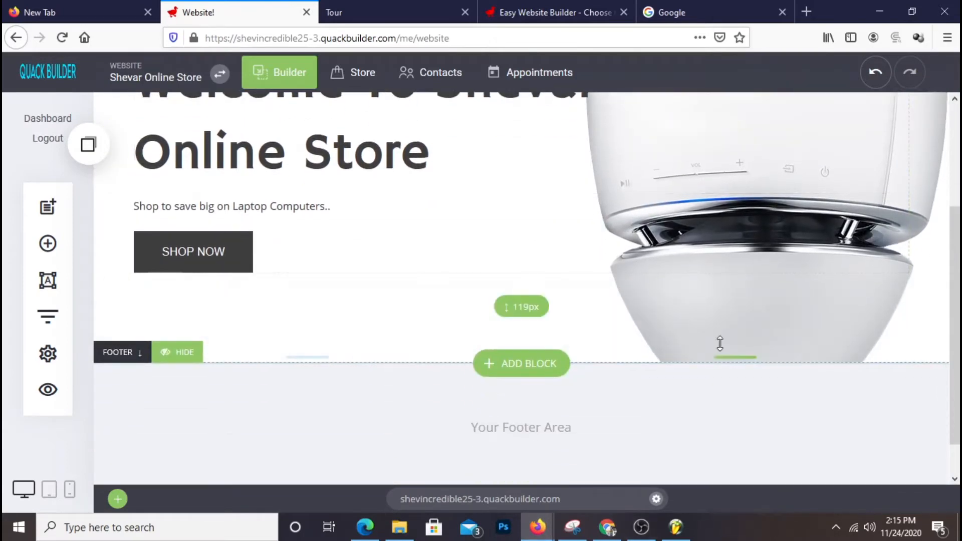
scroll(627, 298, "up", 3)
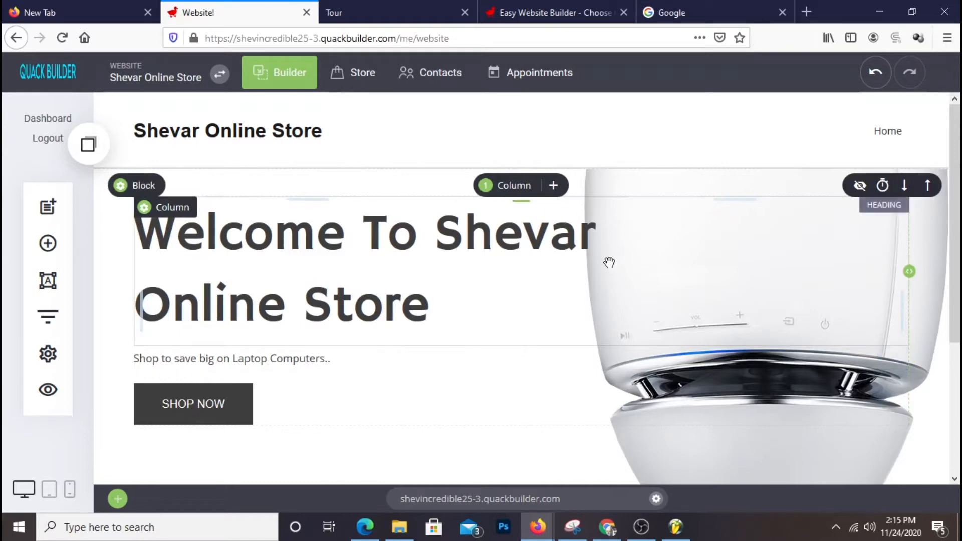
scroll(612, 289, "down", 1)
scroll(612, 289, "down", 3)
scroll(612, 290, "up", 3)
scroll(612, 289, "down", 3)
scroll(613, 289, "up", 1)
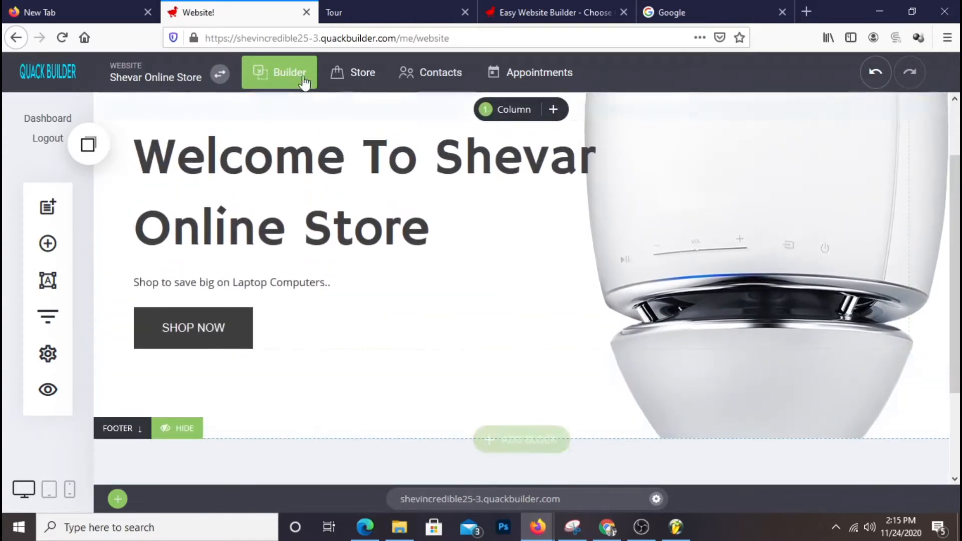
Open the store's product management and start a new physical product.
left_click(362, 80)
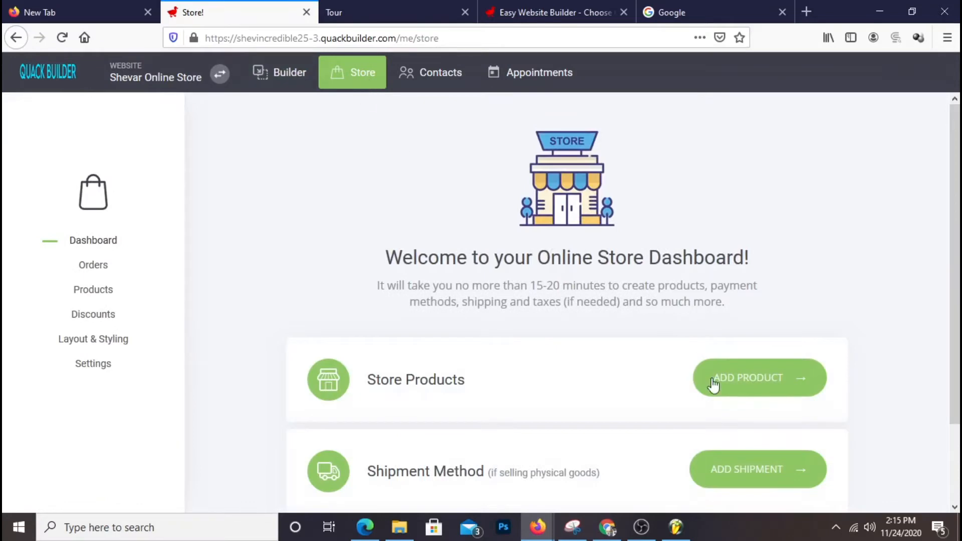
left_click(751, 389)
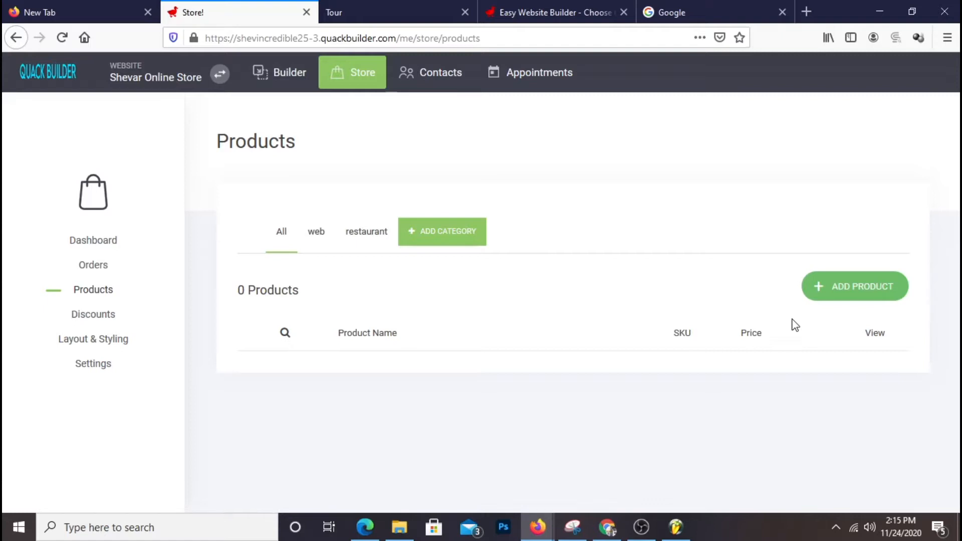
left_click(867, 297)
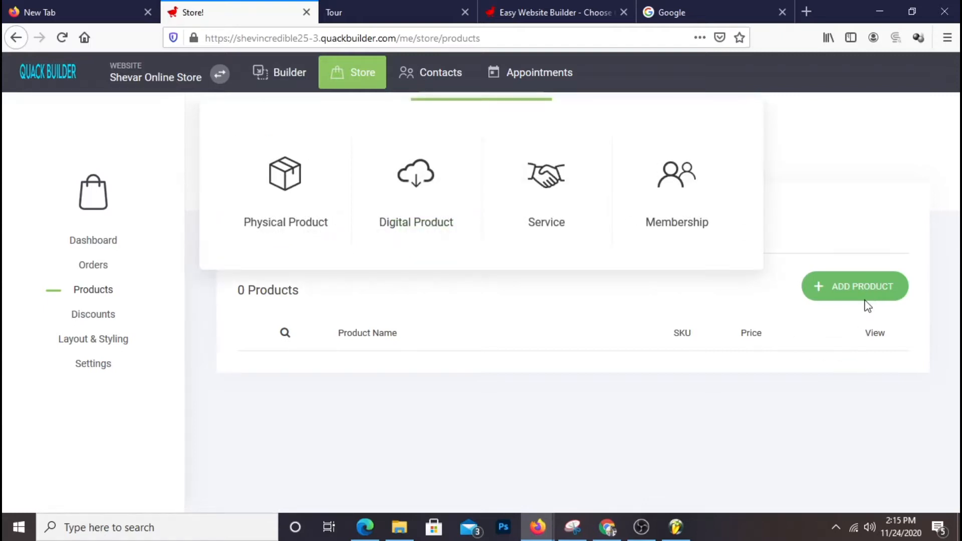
left_click_drag(382, 114, 425, 191)
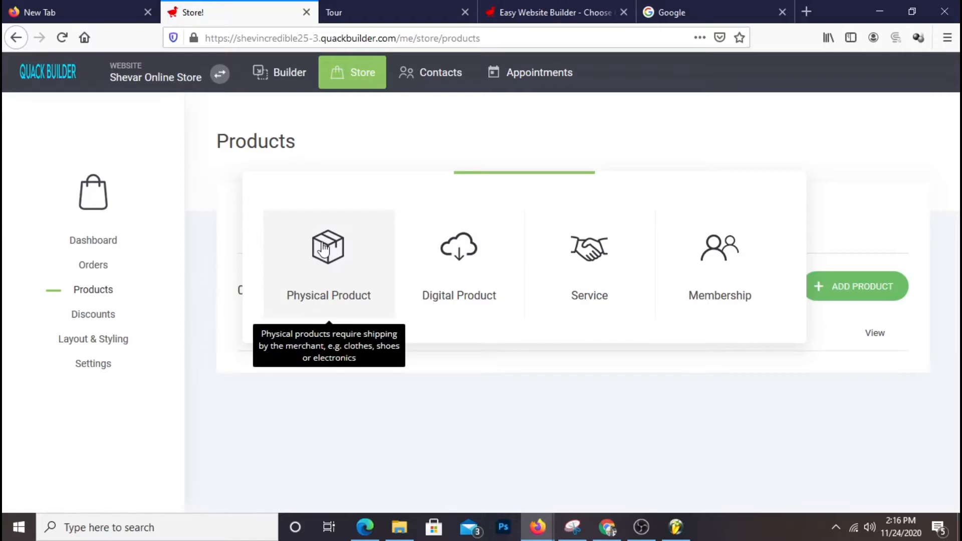
left_click(324, 248)
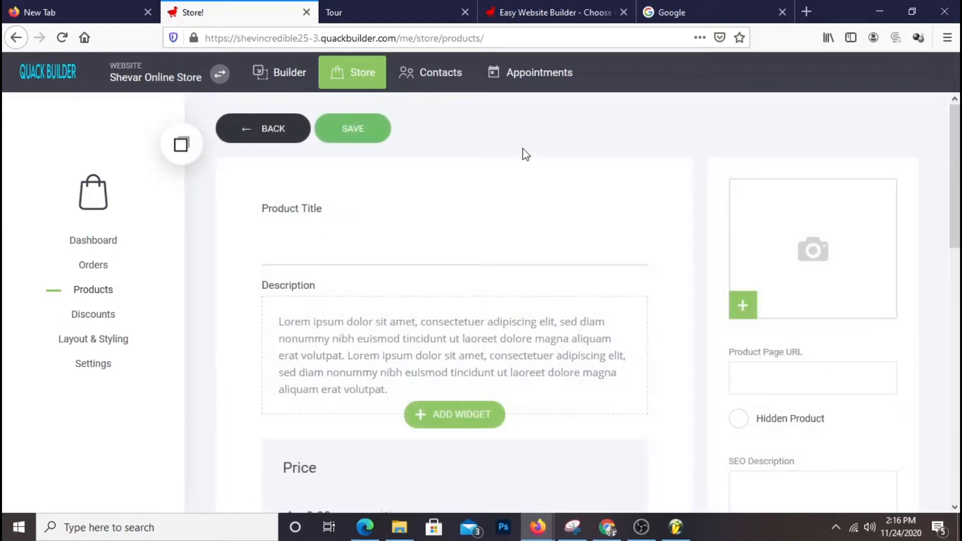
Title the new product "Laptap Computer".
left_click(375, 260)
type("Laptap Compu")
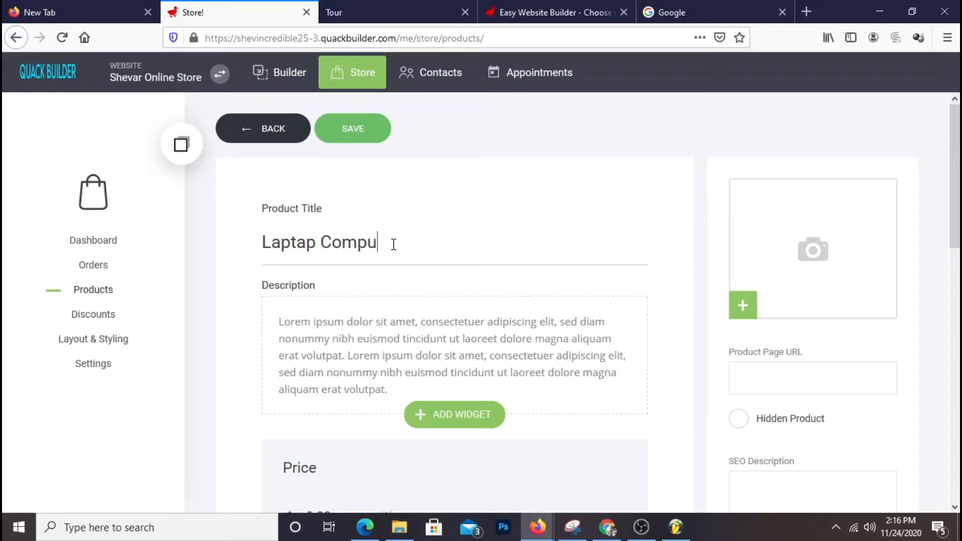
type("ter")
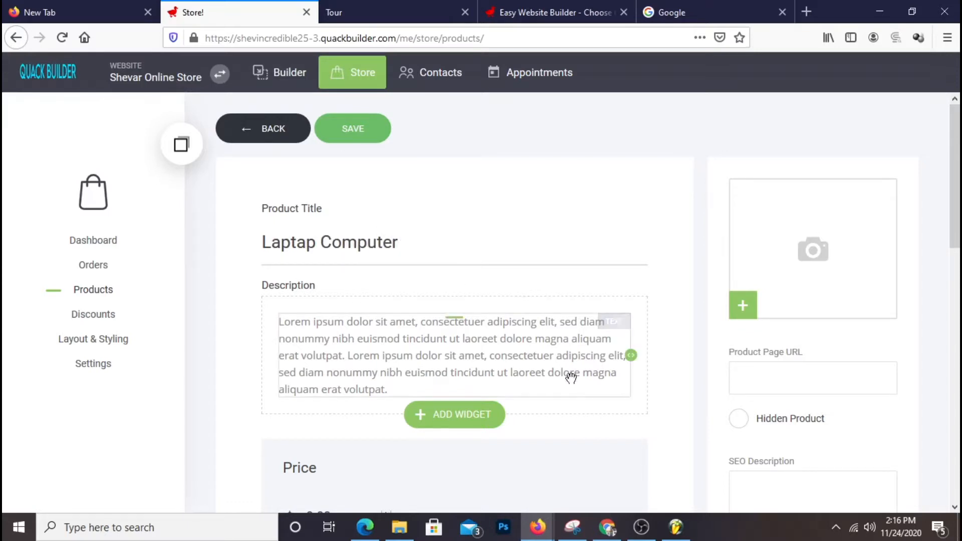
Set the laptop picture from the Images folder as the product's main image.
left_click(803, 296)
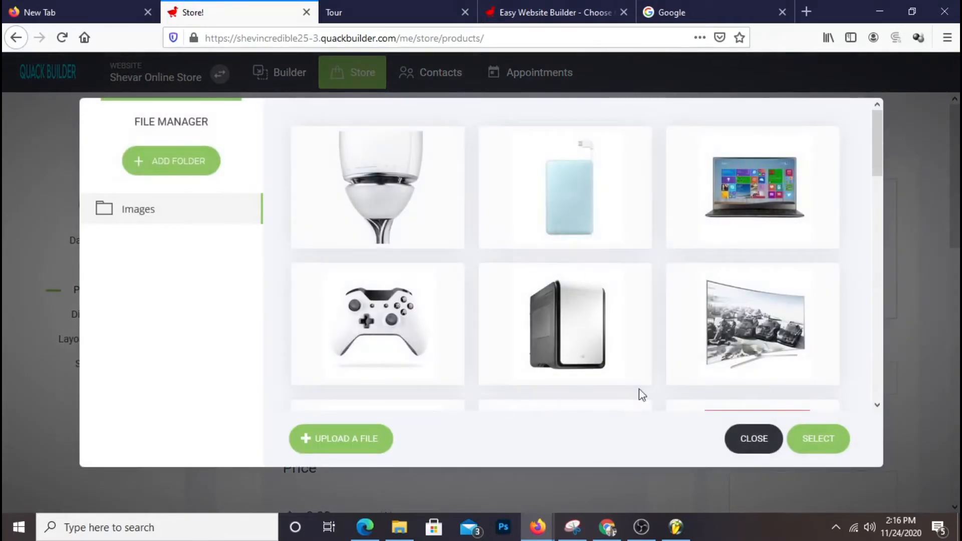
mouse_move(727, 238)
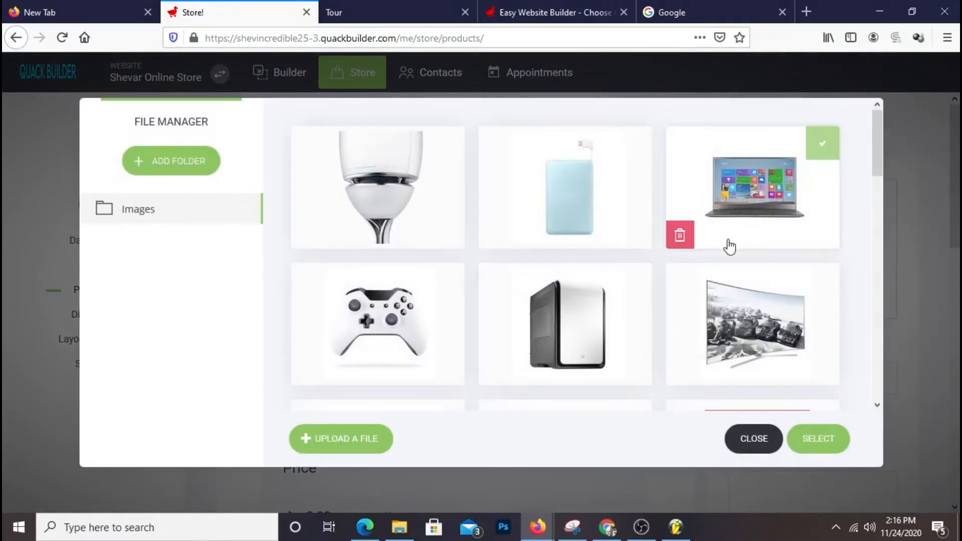
left_click(770, 207)
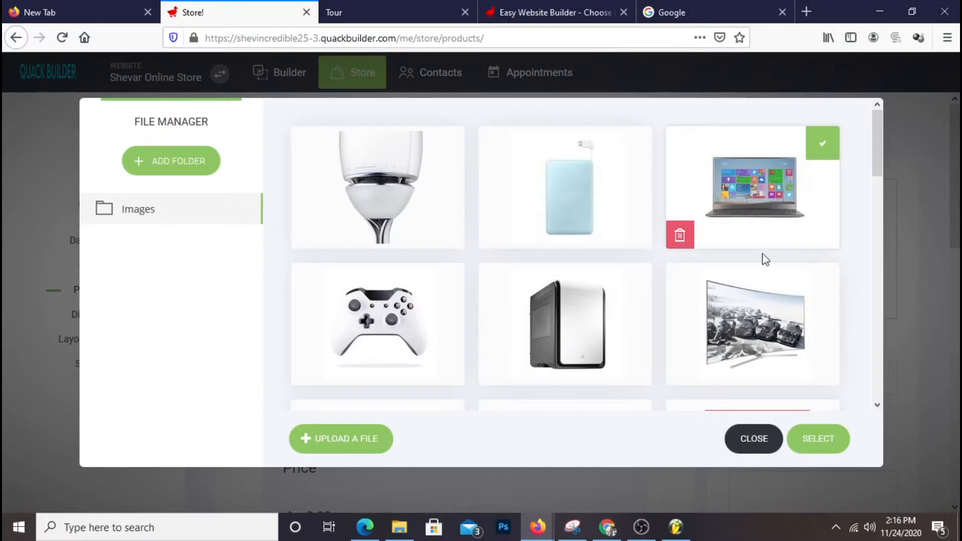
mouse_move(503, 386)
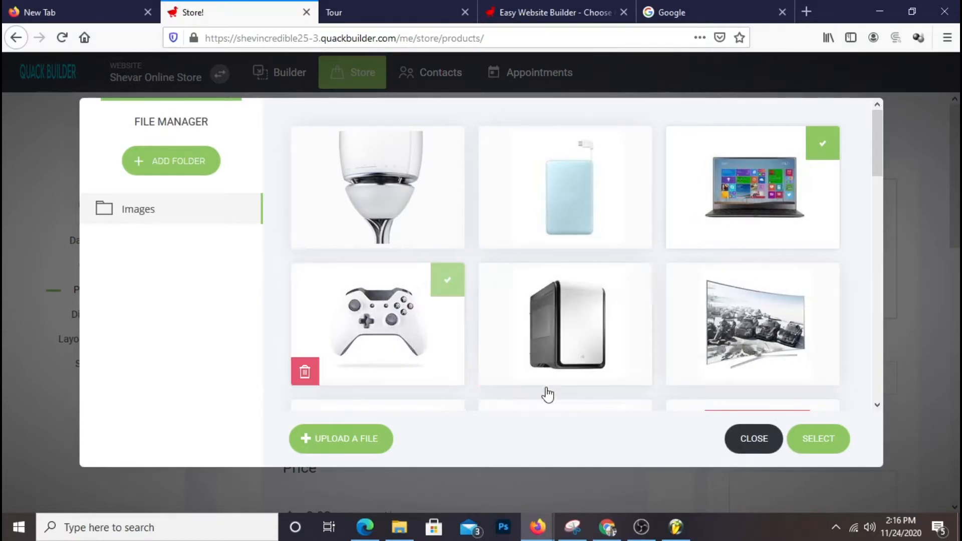
mouse_move(711, 326)
scroll(711, 328, "down", 4)
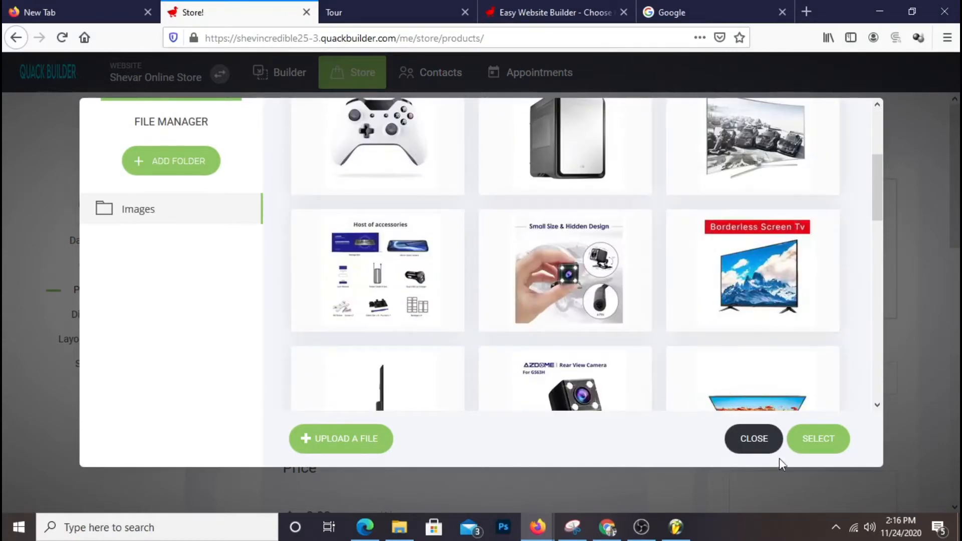
left_click(818, 441)
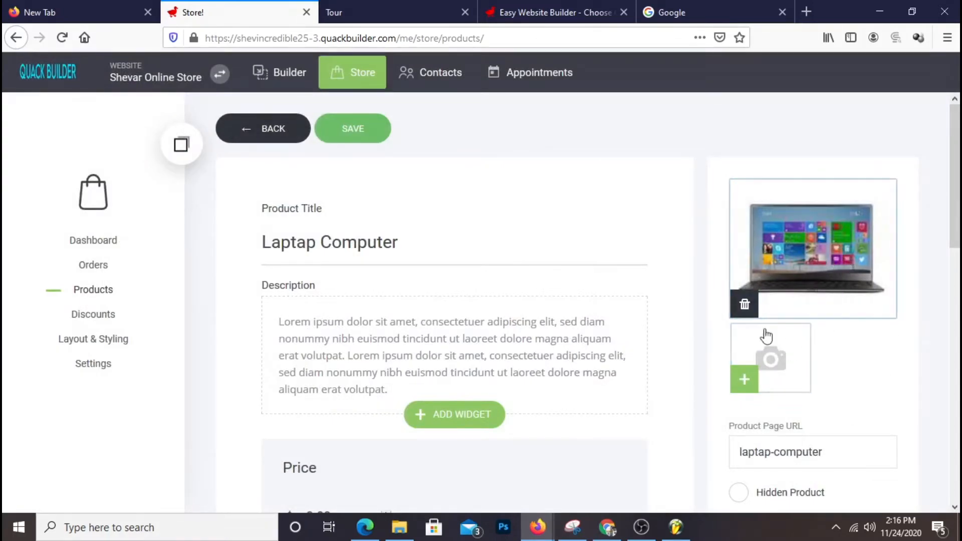
Examine the product form's description, price, stock, weight, page URL and SEO fields.
scroll(786, 343, "down", 2)
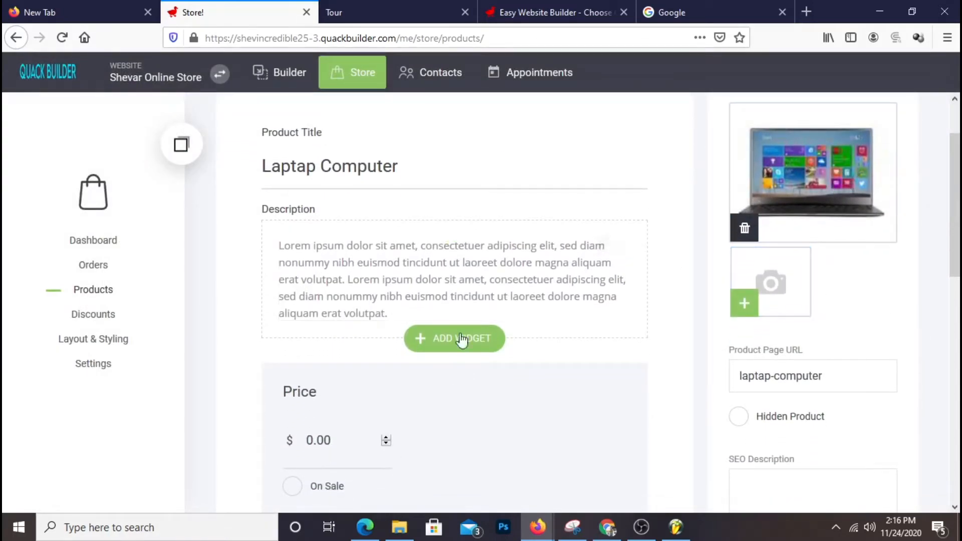
scroll(399, 300, "down", 4)
scroll(392, 356, "down", 6)
scroll(393, 361, "up", 11)
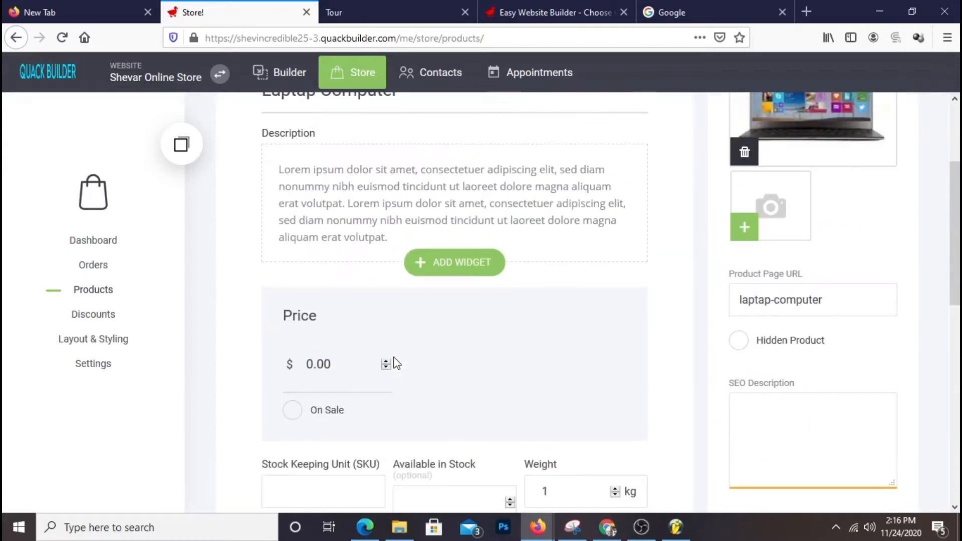
scroll(400, 365, "down", 3)
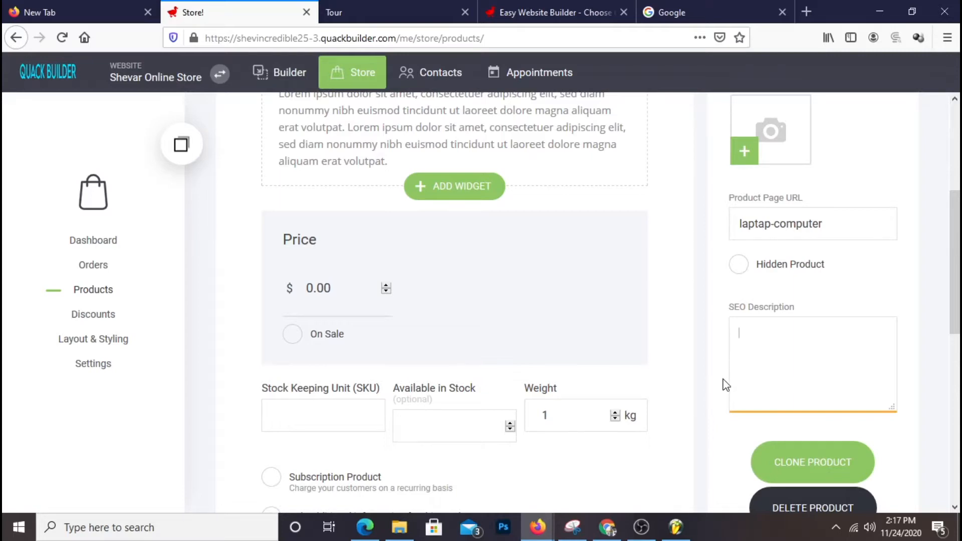
scroll(727, 406, "up", 4)
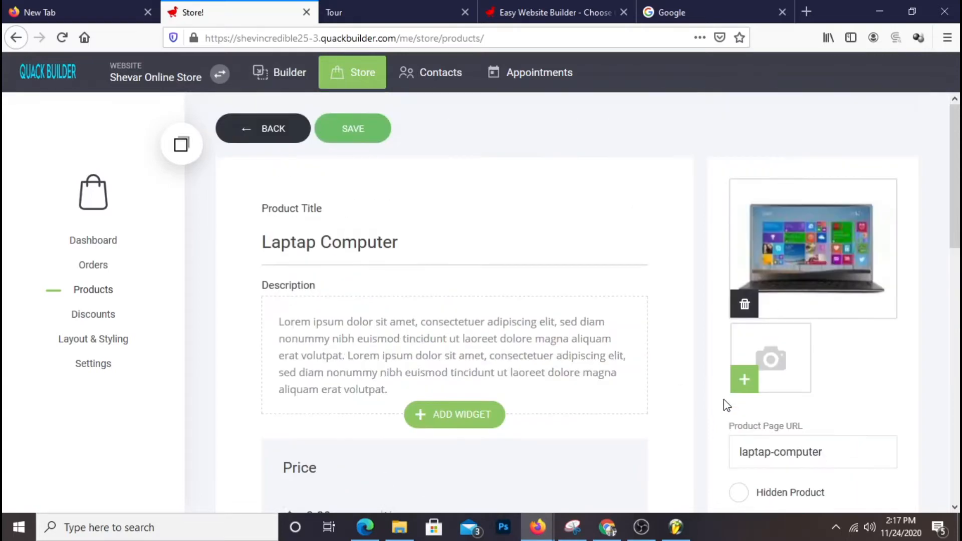
scroll(727, 406, "up", 1)
scroll(541, 255, "down", 3)
scroll(350, 221, "up", 3)
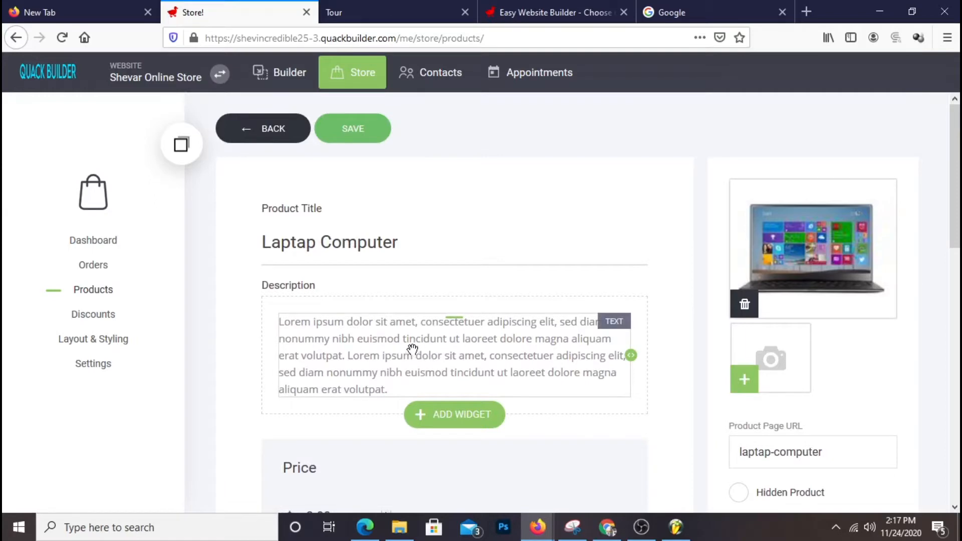
Set the laptop product's regular price to $250.19.
scroll(297, 258, "down", 2)
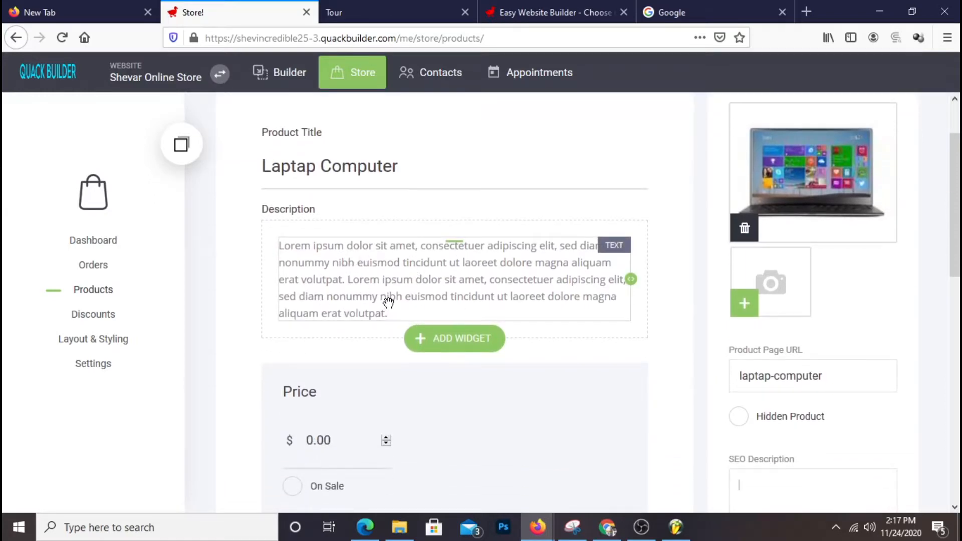
scroll(388, 302, "down", 2)
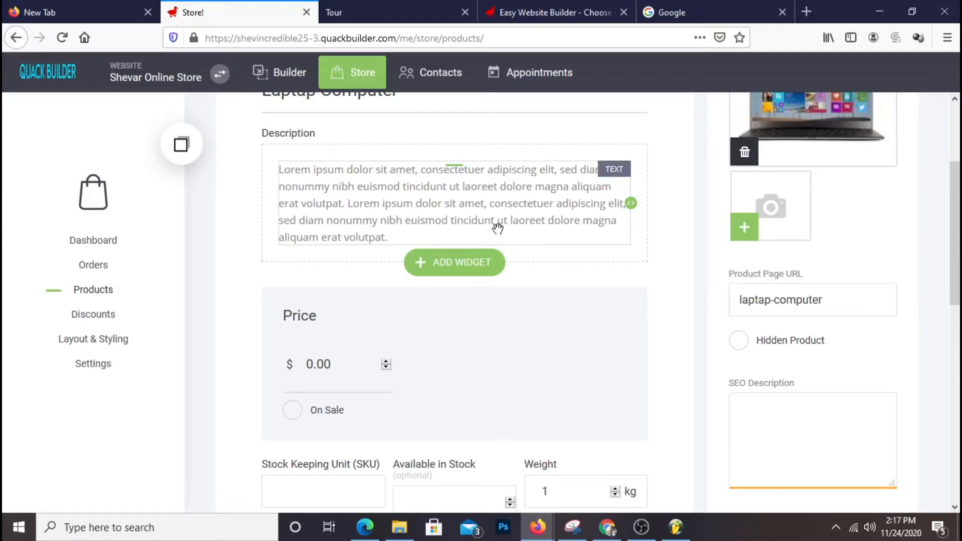
left_click_drag(307, 364, 313, 369)
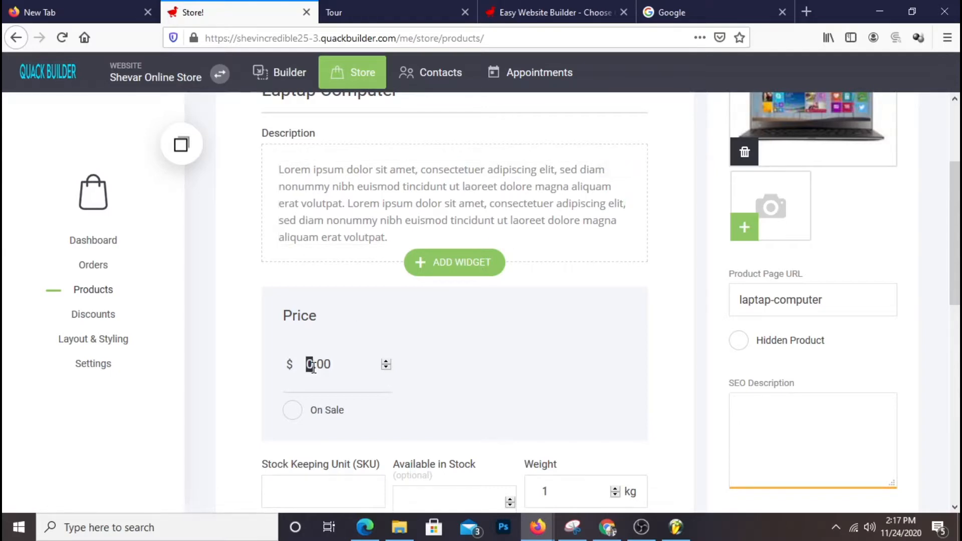
scroll(371, 303, "down", 2)
scroll(472, 292, "up", 5)
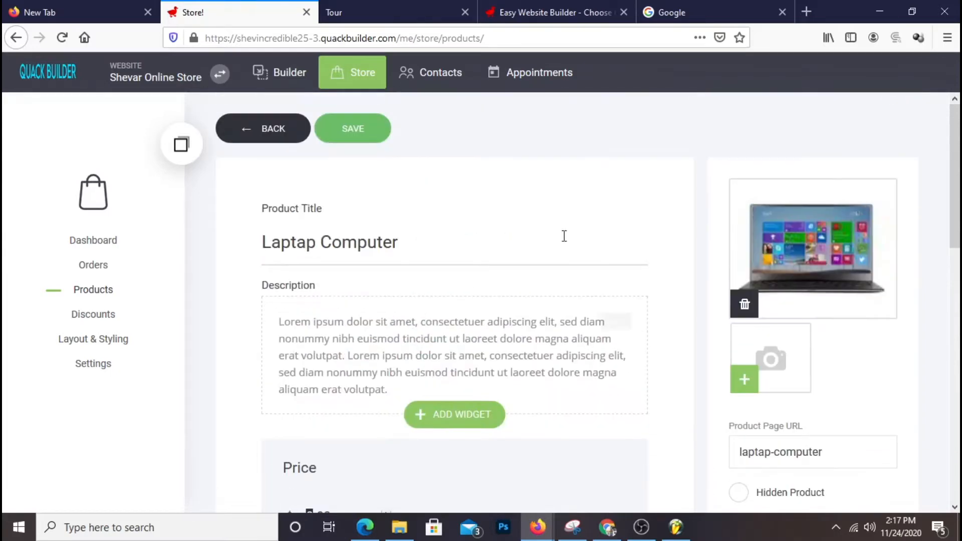
scroll(510, 272, "down", 5)
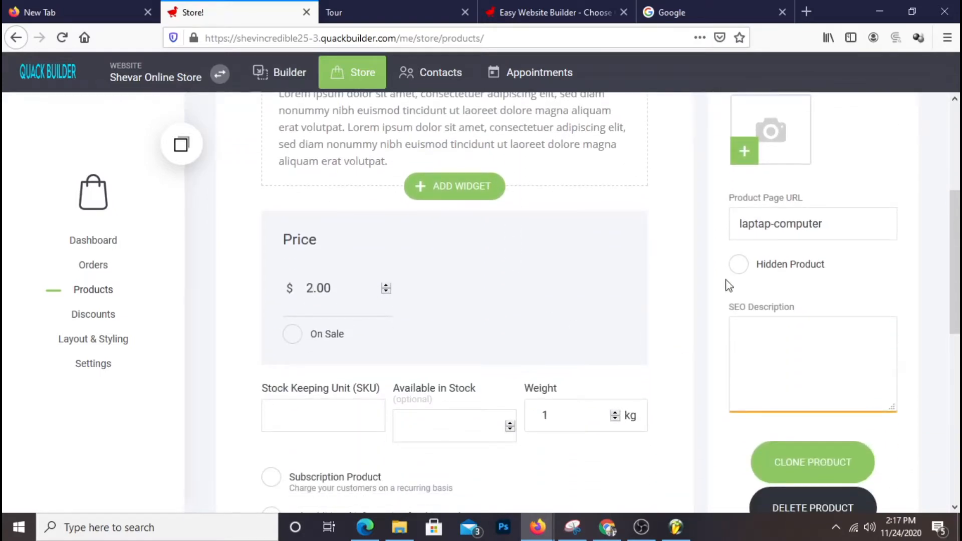
type("50")
scroll(543, 315, "down", 2)
scroll(608, 263, "up", 2)
Mark the product as on sale and set its sale price to $155.25.
left_click(309, 338)
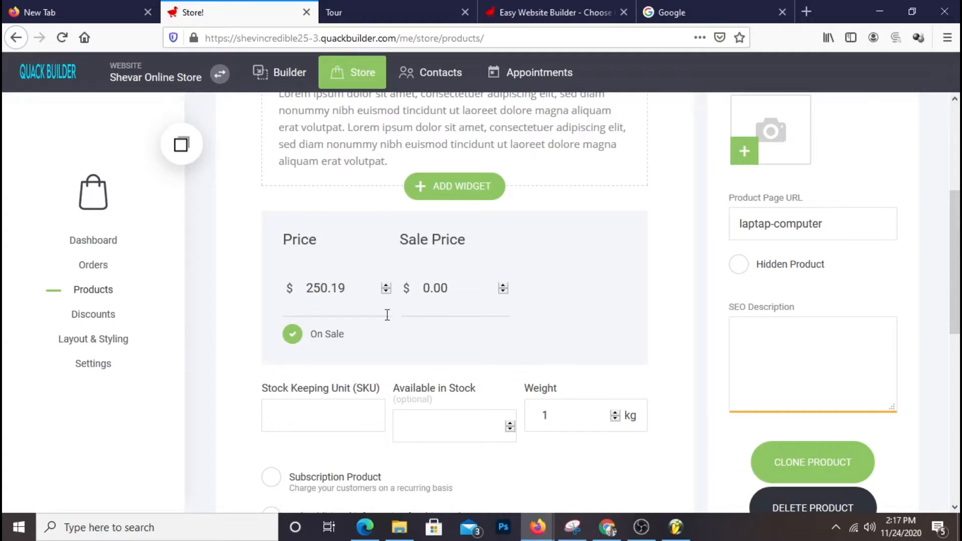
left_click_drag(310, 291, 330, 299)
left_click(354, 284)
type("155")
left_click_drag(452, 289, 474, 291)
type("25")
Enter 25489458 as the product's stock keeping unit and 20 as the quantity available in stock.
scroll(551, 251, "down", 2)
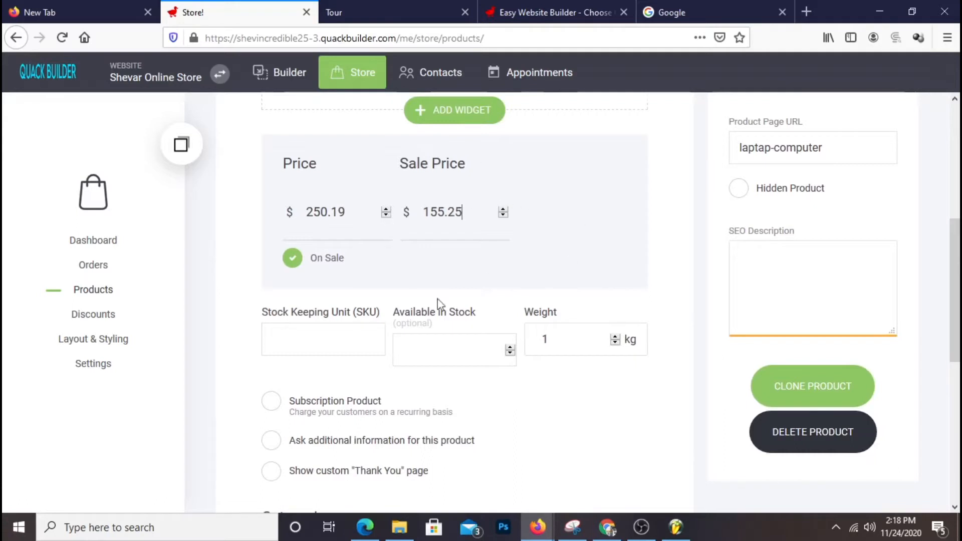
left_click(301, 346)
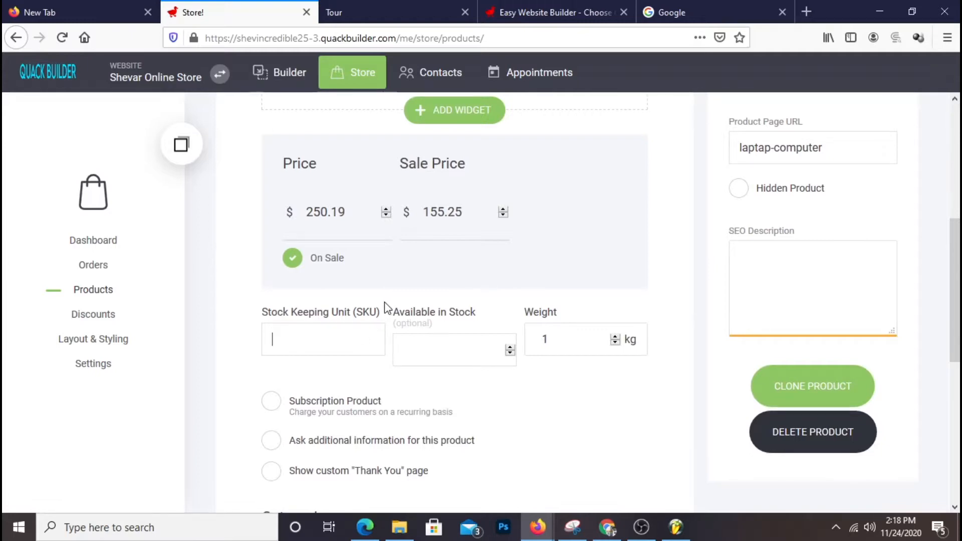
scroll(539, 276, "up", 5)
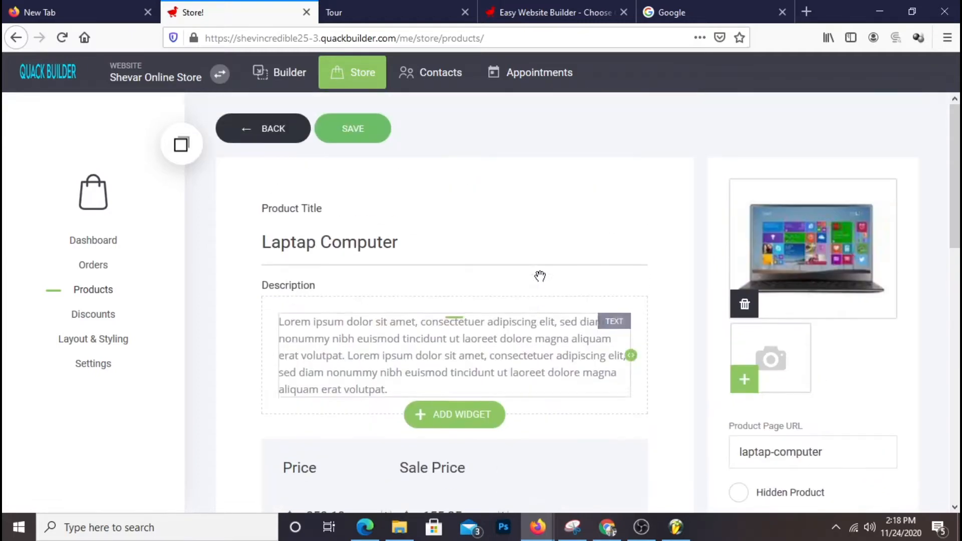
scroll(789, 275, "down", 6)
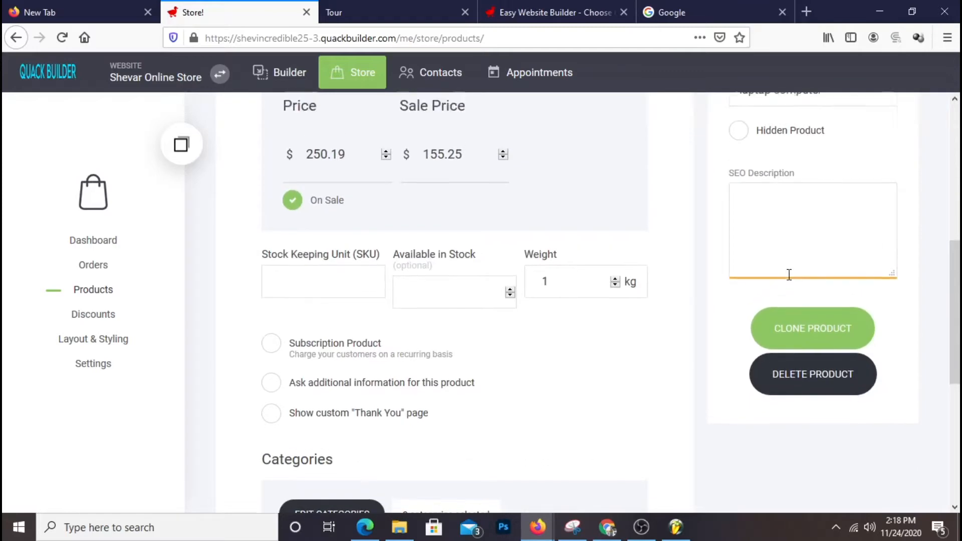
scroll(788, 275, "up", 3)
scroll(637, 368, "down", 2)
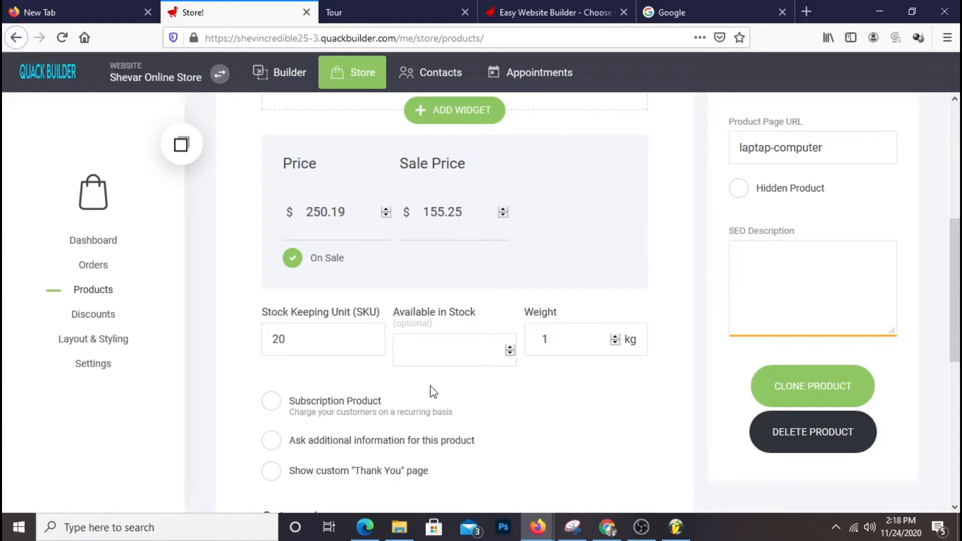
left_click_drag(325, 337, 200, 344)
left_click(445, 346)
left_click_drag(321, 343, 269, 348)
type("25489458")
left_click_drag(339, 341, 247, 348)
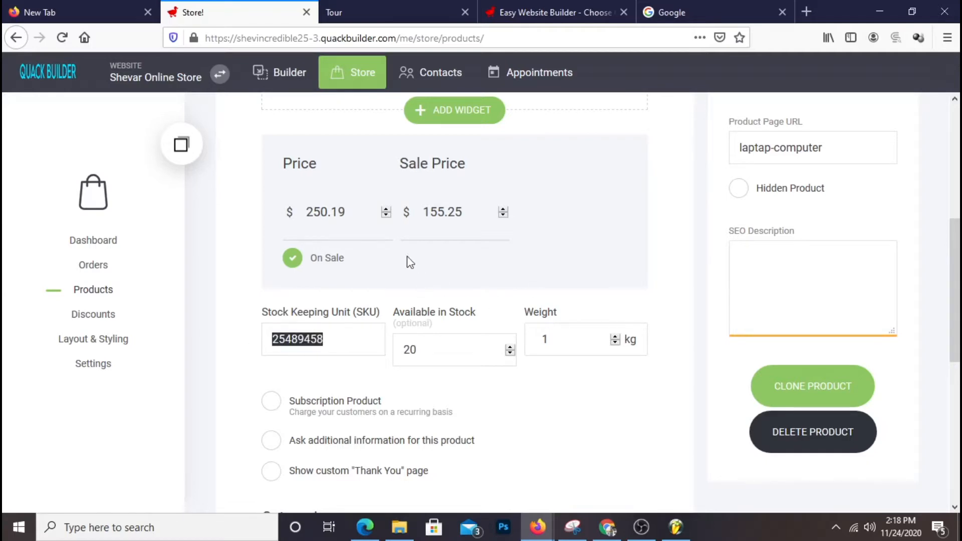
Review the product form from its image through the SKU and stock values to the categories and variations.
scroll(373, 316, "up", 6)
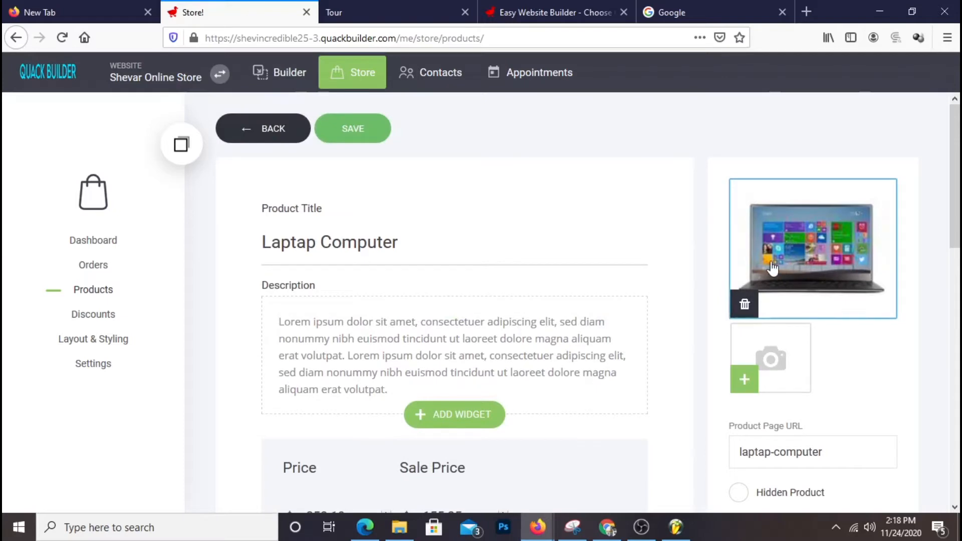
scroll(588, 327, "down", 6)
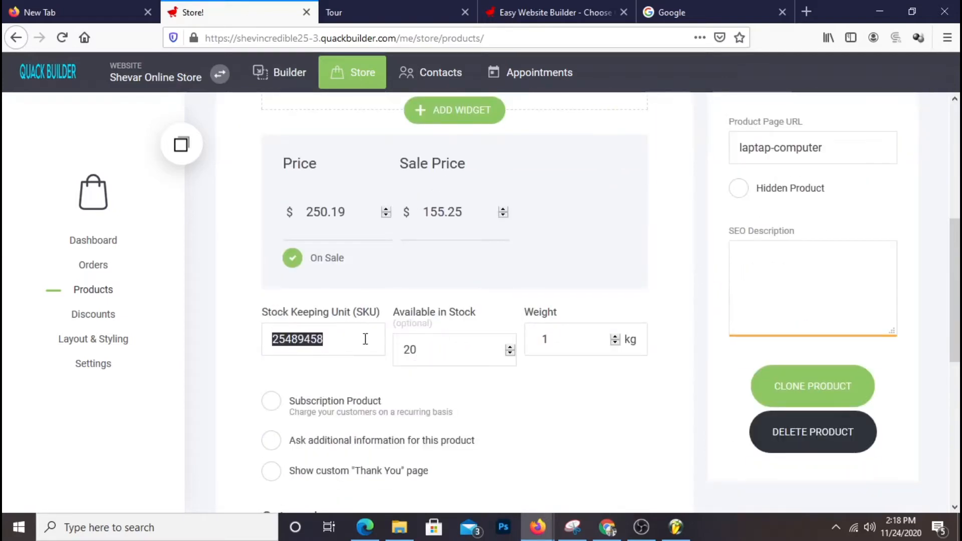
left_click(453, 349)
left_click_drag(421, 354, 377, 351)
left_click(633, 429)
scroll(629, 427, "down", 5)
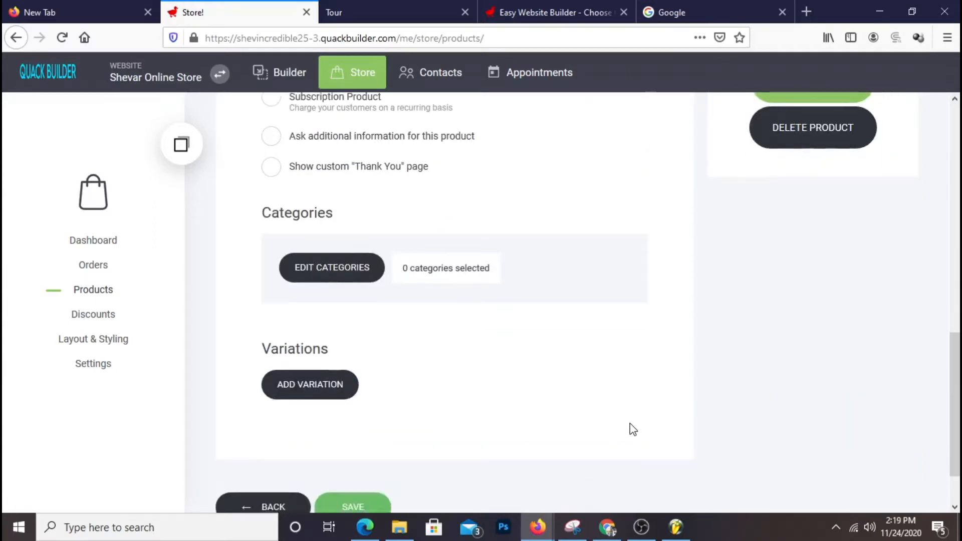
scroll(638, 423, "up", 3)
scroll(643, 416, "up", 1)
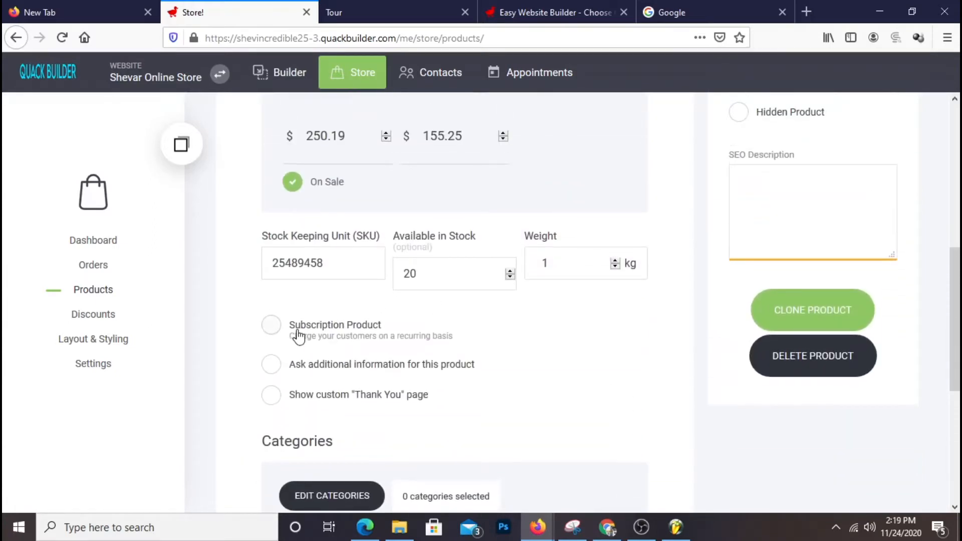
Try the subscription, additional information and custom "Thank You" page options, switching each one off again.
left_click(273, 326)
left_click(501, 410)
left_click(379, 377)
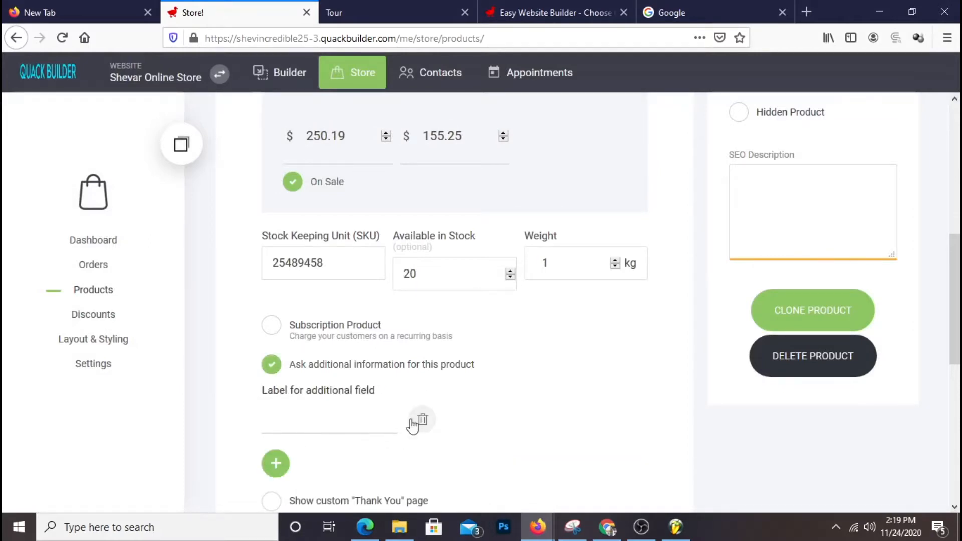
left_click(269, 372)
left_click(273, 395)
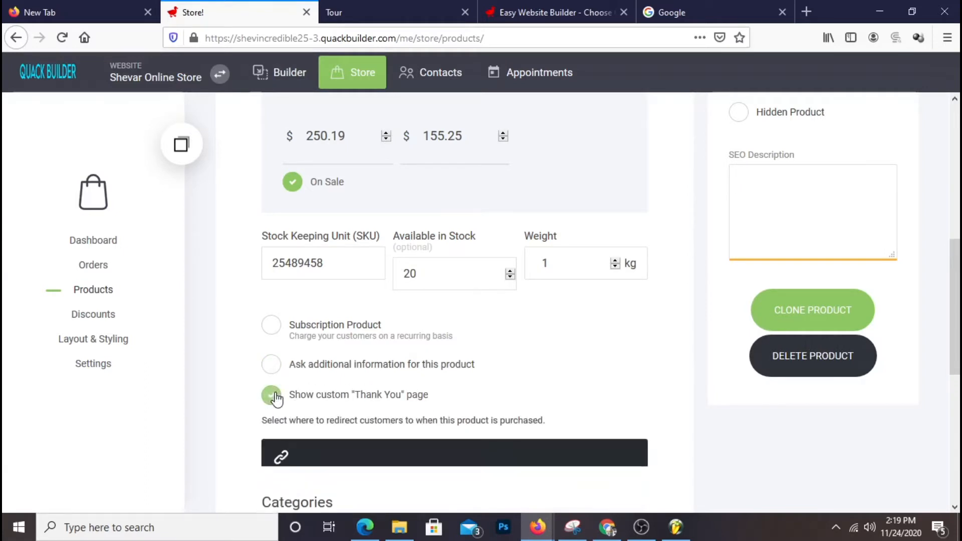
left_click(273, 399)
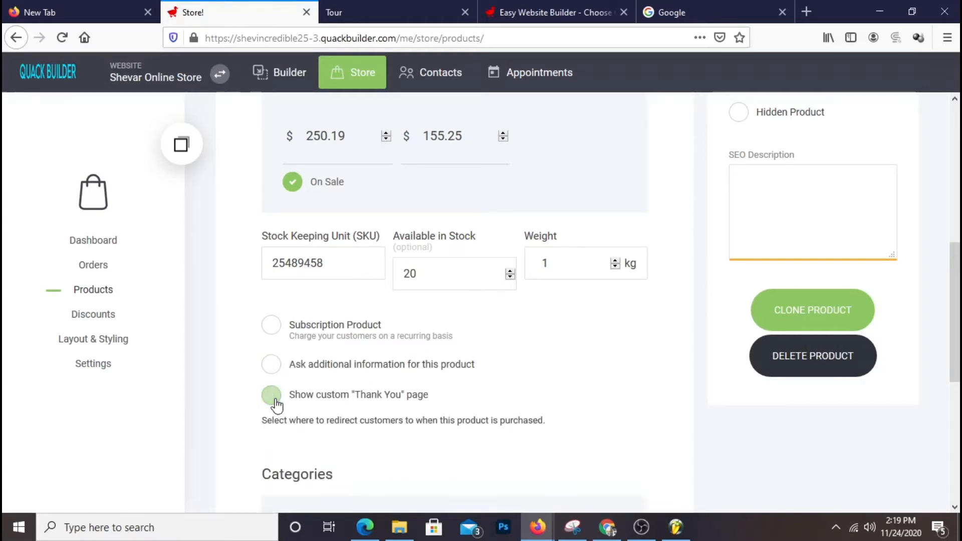
Create a product category named "Laptop Computers" with the URL laptop-computers and assign it to the product.
scroll(452, 359, "down", 3)
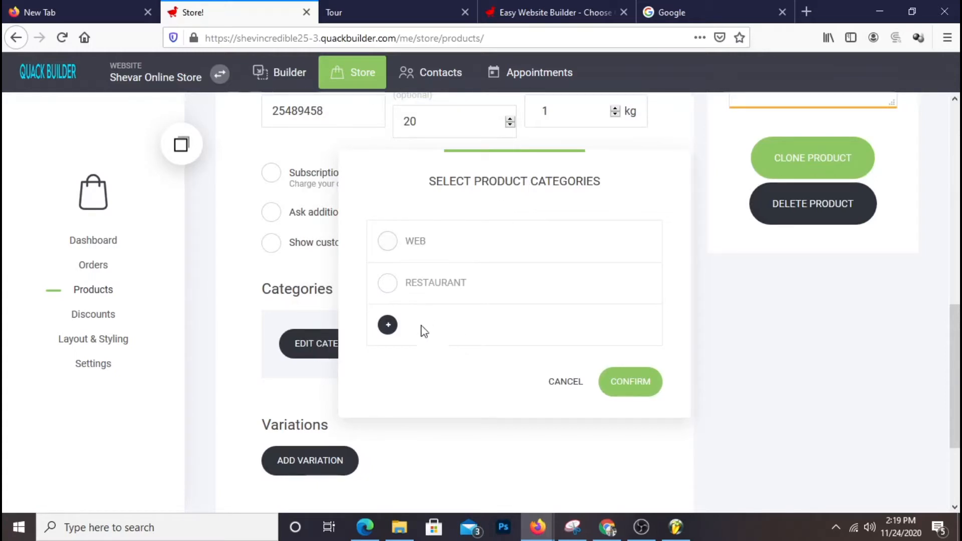
left_click(387, 326)
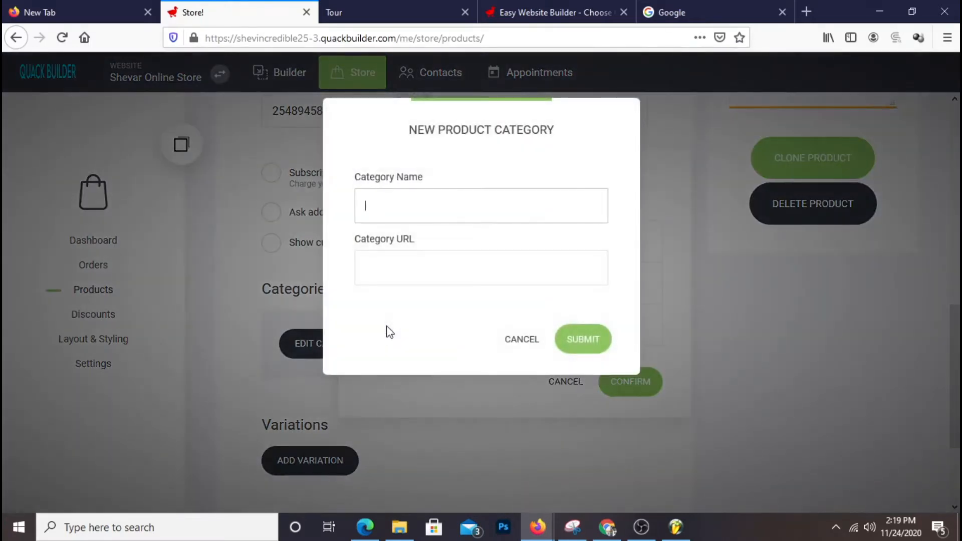
left_click(490, 290)
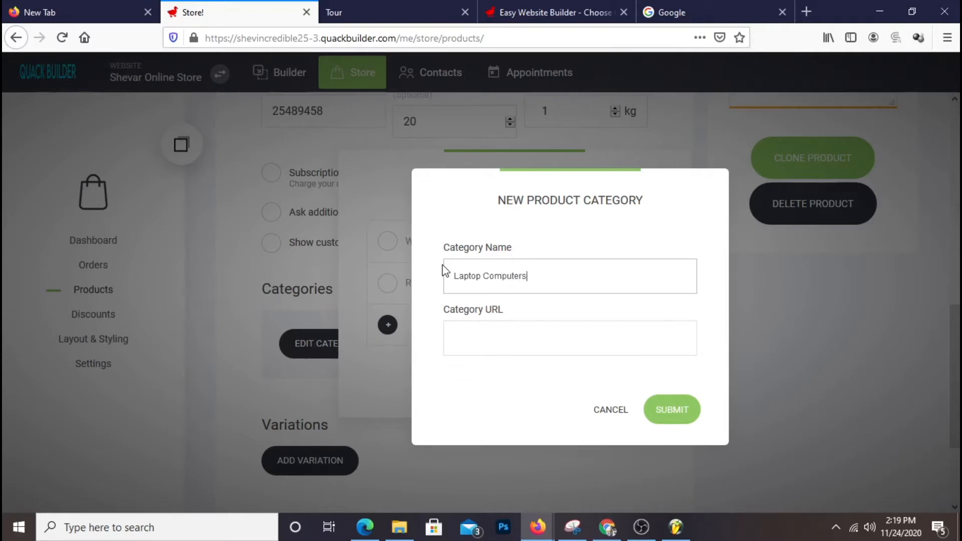
left_click(450, 369)
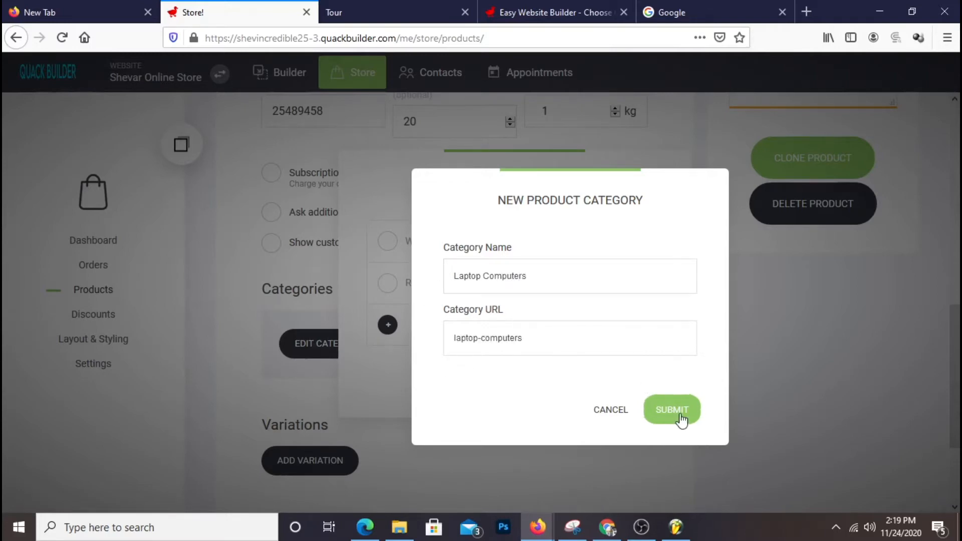
left_click(671, 410)
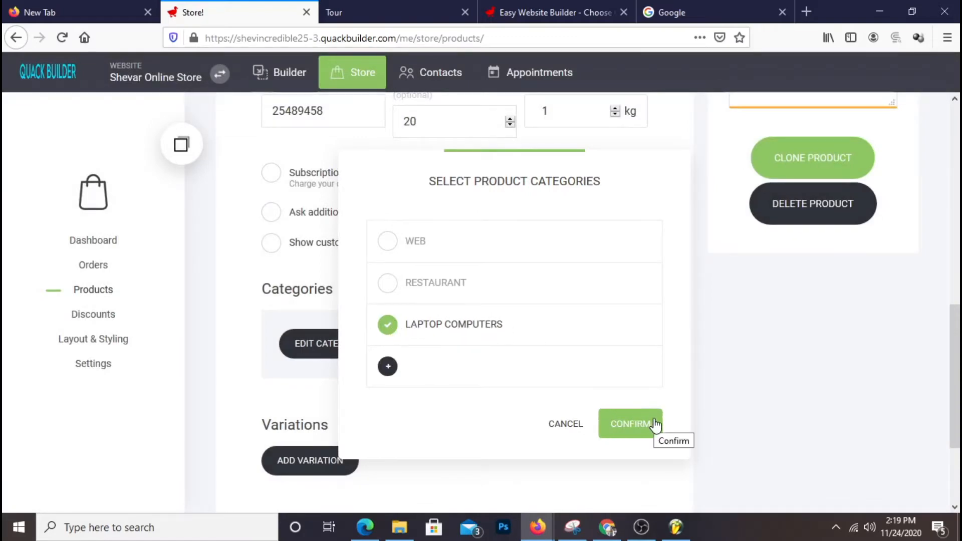
left_click(655, 425)
Save the laptop product and check its SKU in the products list.
scroll(520, 335, "down", 3)
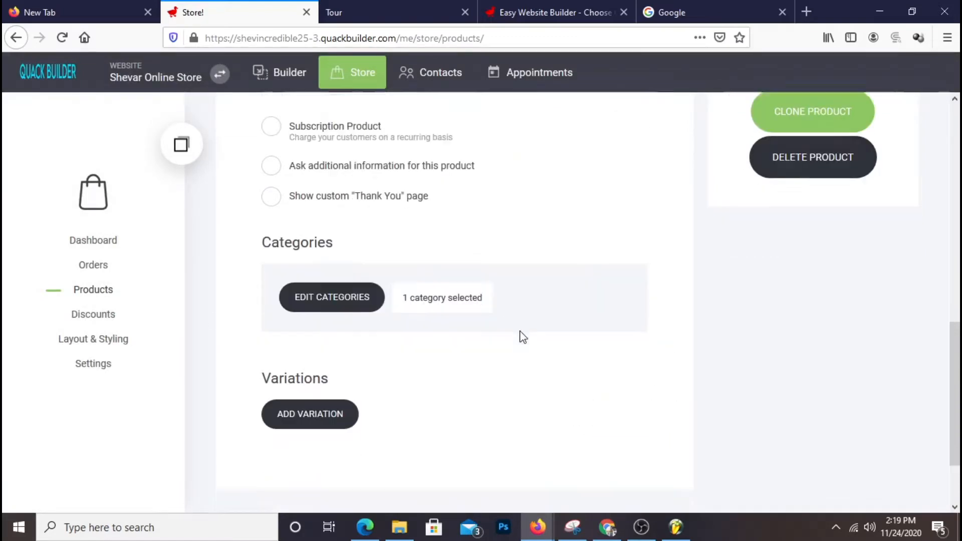
left_click(373, 454)
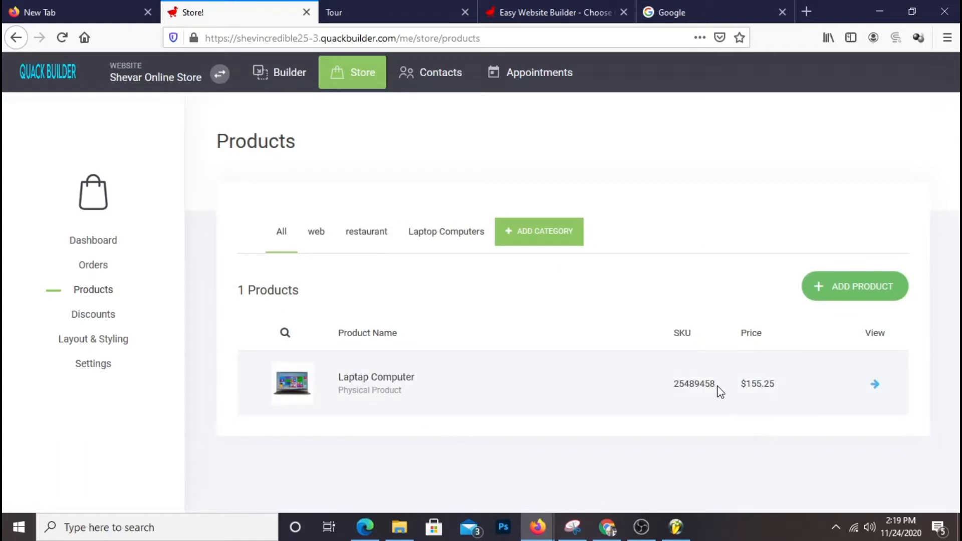
left_click_drag(706, 385, 676, 380)
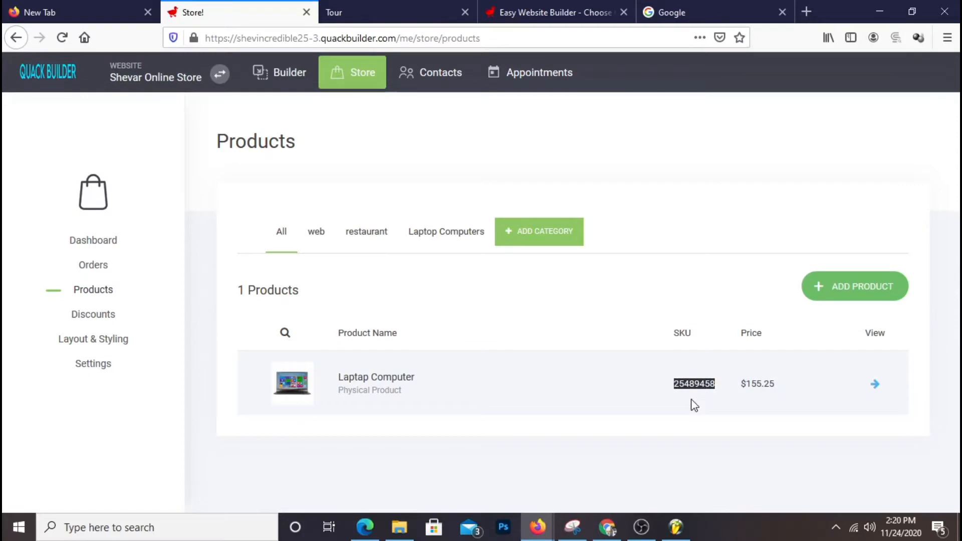
Switch to the website preview and follow the hero block's Shop Now link to the store page.
left_click(393, 14)
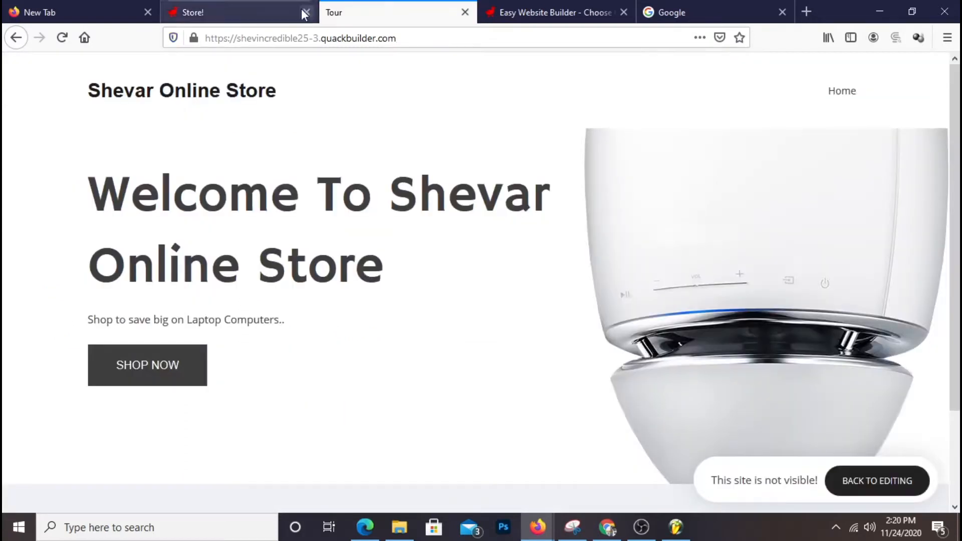
left_click(251, 89)
scroll(577, 188, "down", 2)
scroll(577, 194, "up", 1)
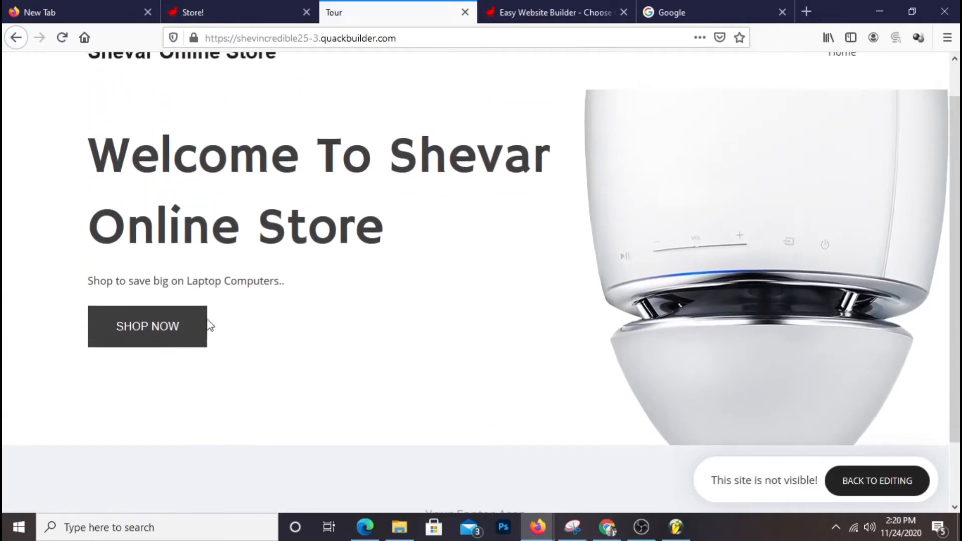
left_click(183, 345)
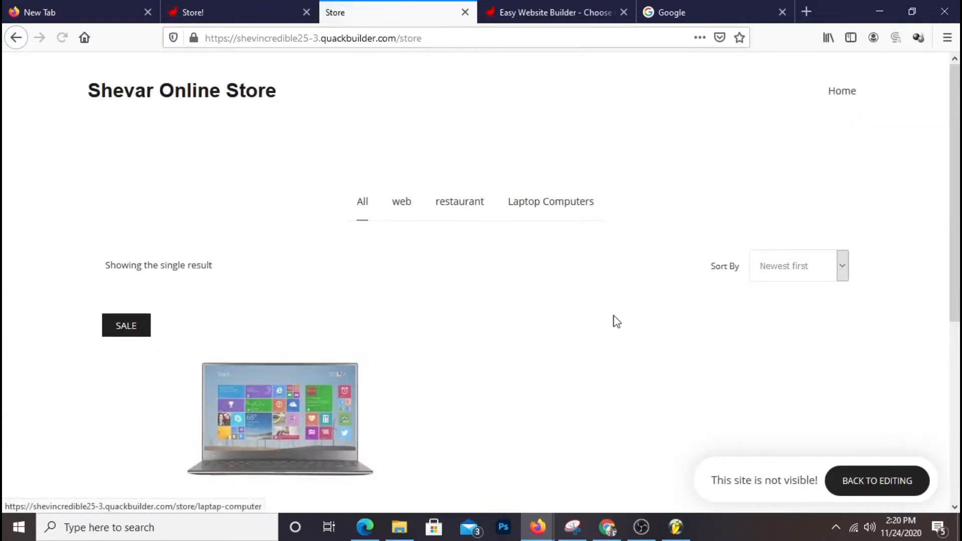
Open the Laptap Computer product page from the store and view its picture enlarged.
scroll(573, 338, "down", 3)
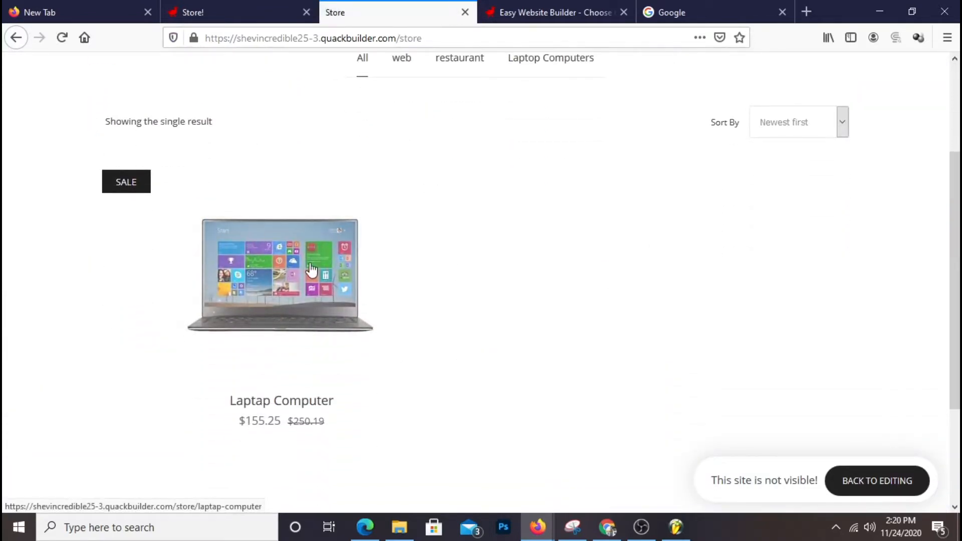
left_click(311, 269)
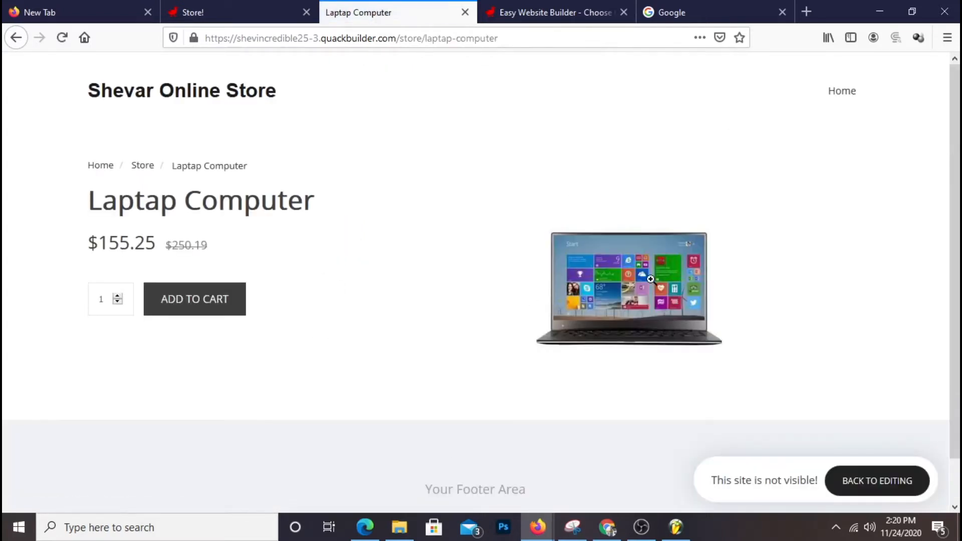
left_click(650, 281)
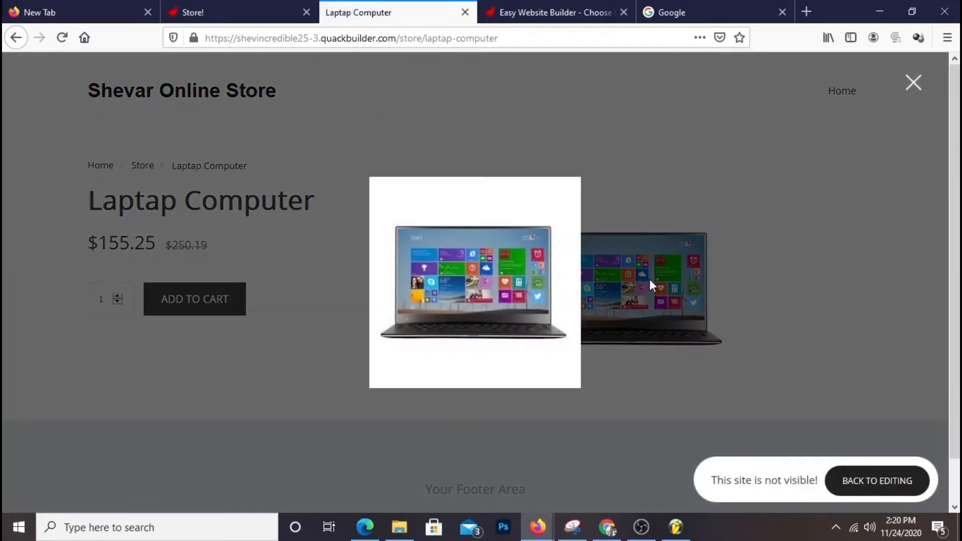
left_click(844, 290)
Add one Laptap Computer to the cart and go to the shopping cart.
left_click(182, 300)
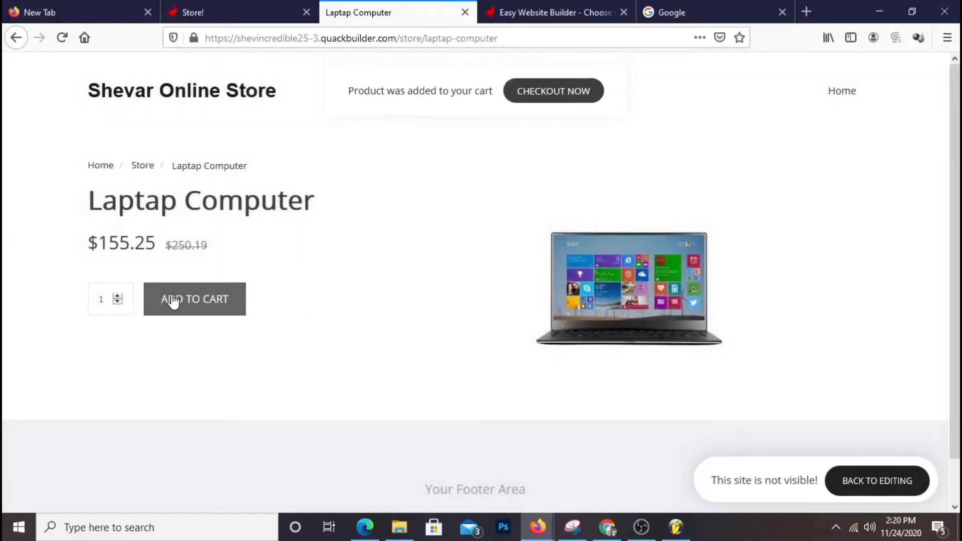
left_click(555, 99)
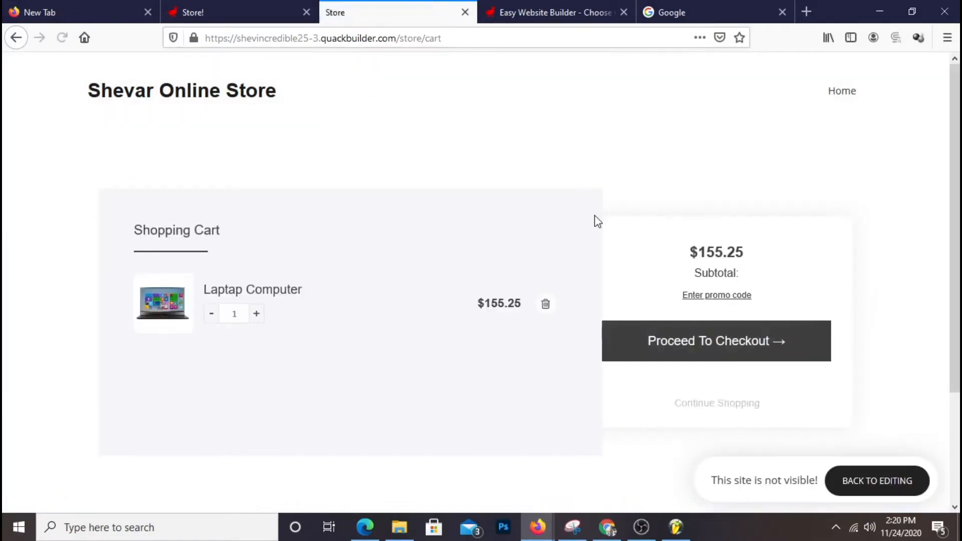
Proceed from the cart to checkout, look over the customer and shipping form, and return to the store's home page.
scroll(597, 219, "down", 3)
scroll(597, 219, "up", 3)
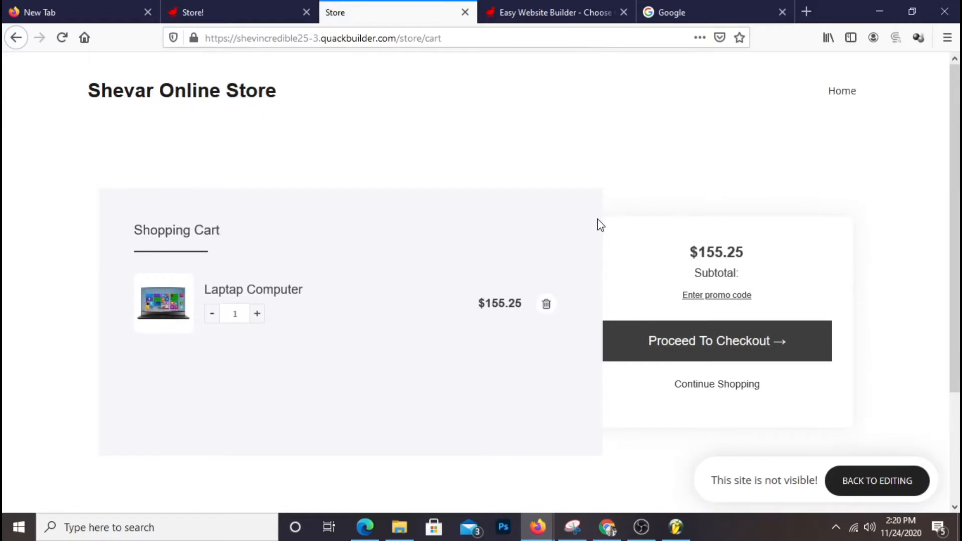
left_click(710, 357)
scroll(493, 242, "down", 2)
scroll(502, 258, "down", 7)
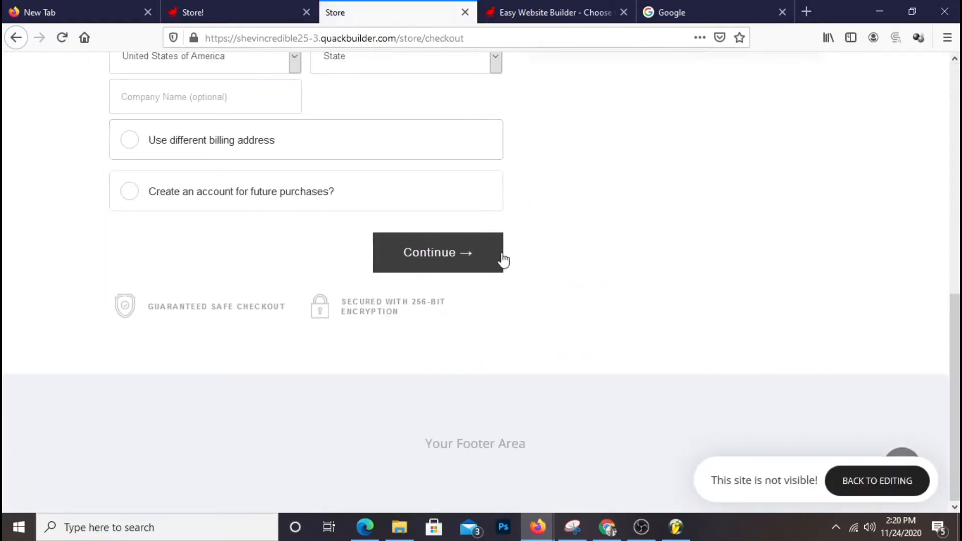
scroll(502, 257, "up", 9)
scroll(503, 259, "down", 4)
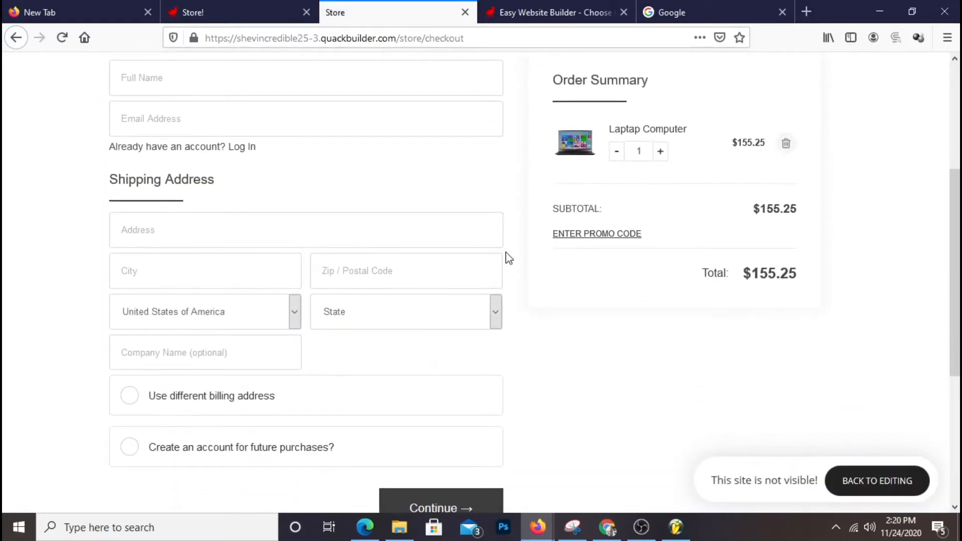
scroll(508, 258, "up", 4)
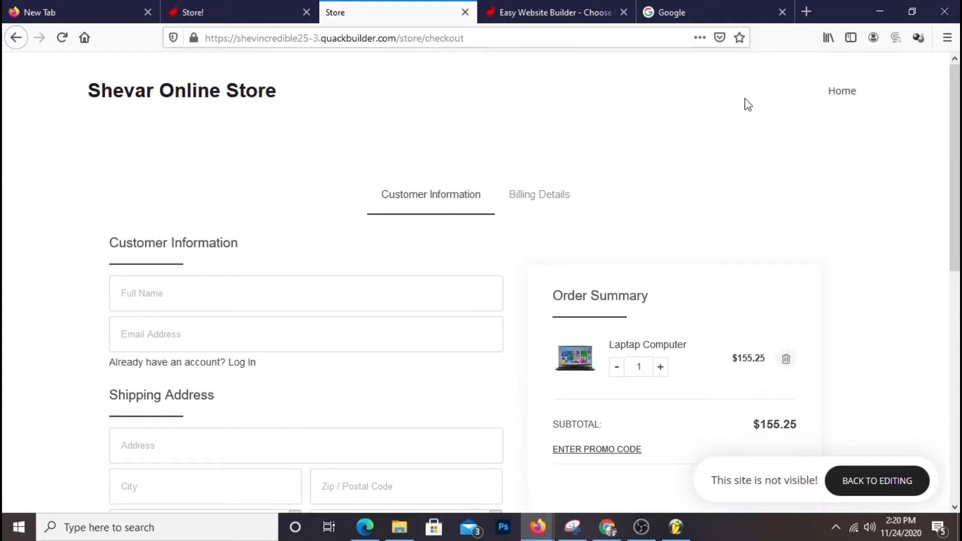
left_click(239, 92)
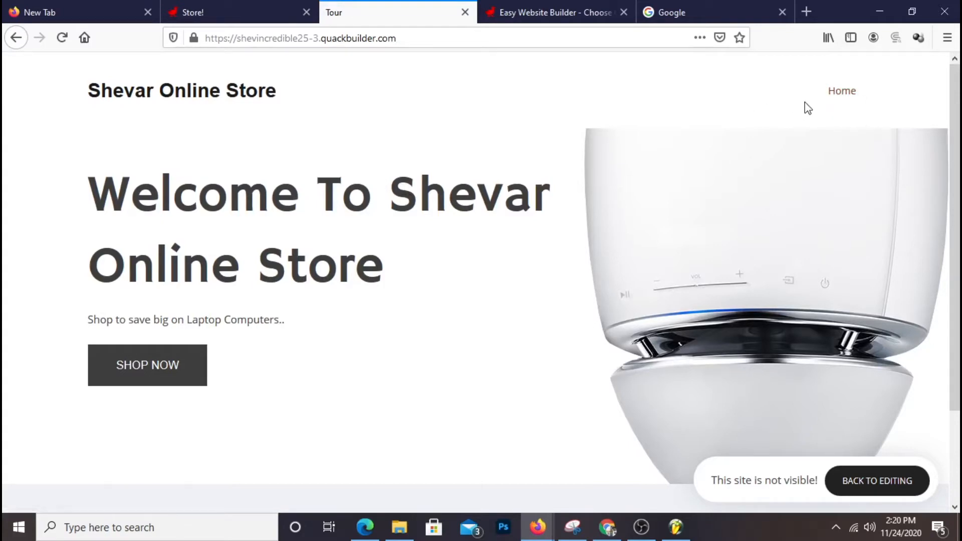
Switch to the website builder and add a Cart widget beside the Home link in the header.
left_click(257, 8)
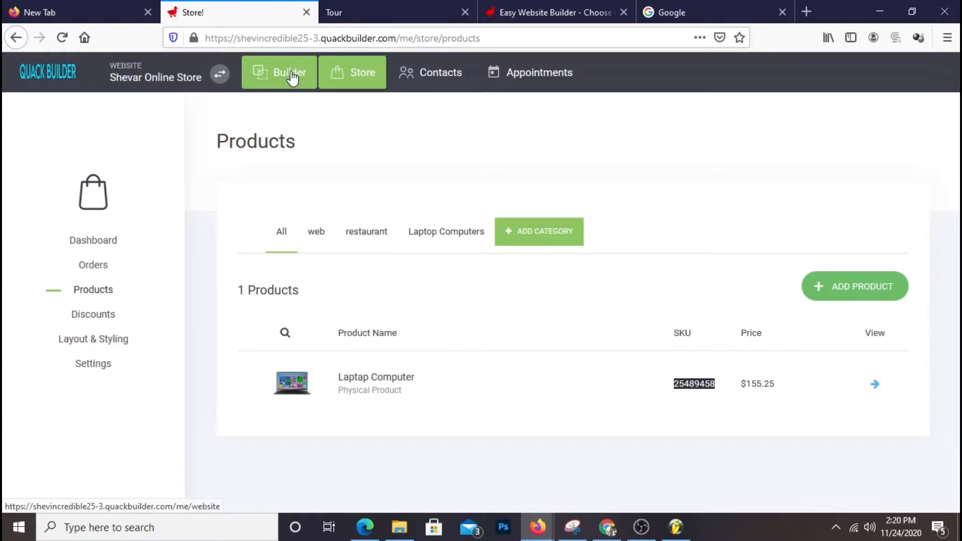
left_click(293, 78)
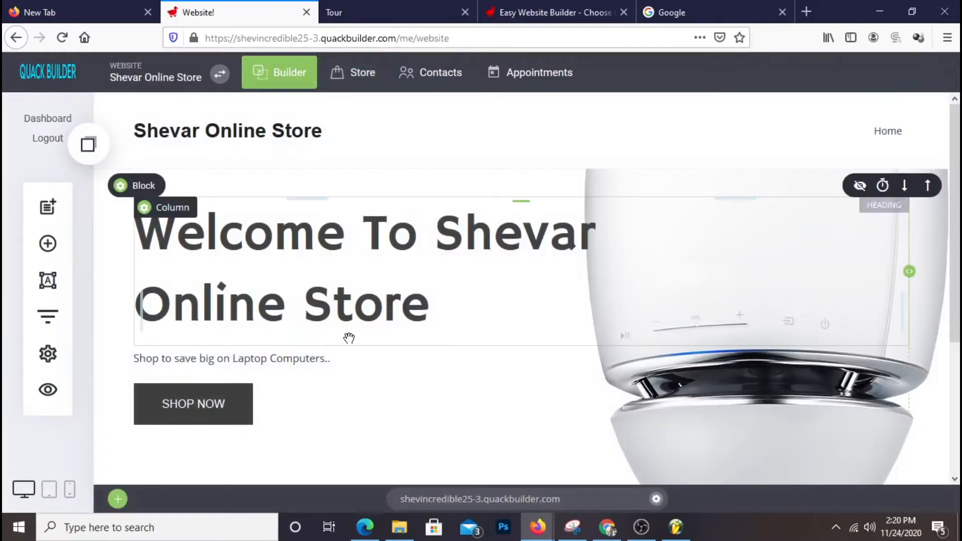
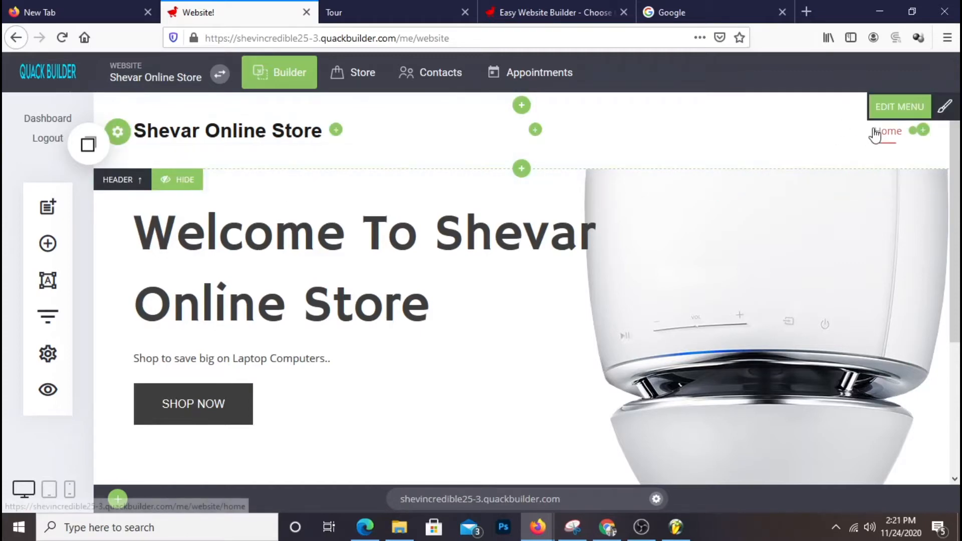
left_click(923, 130)
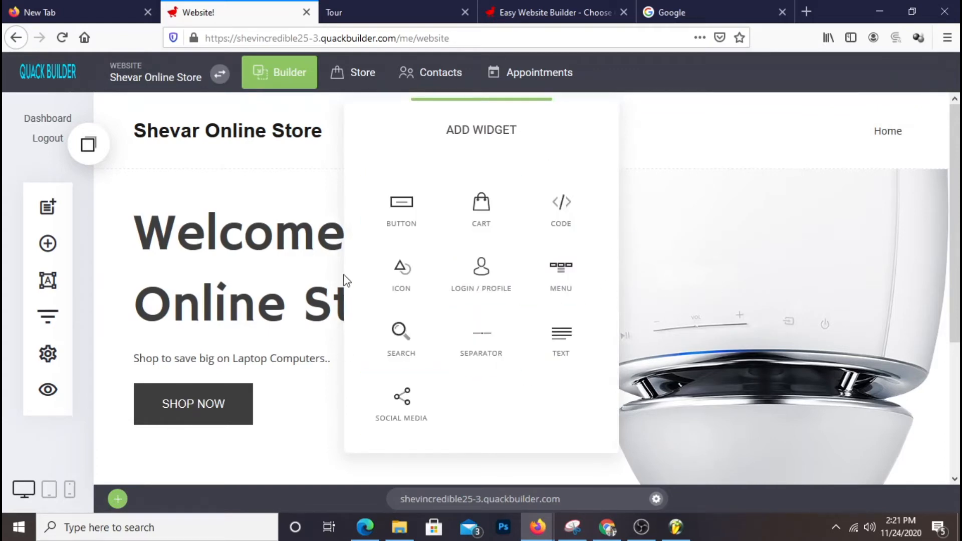
left_click(470, 221)
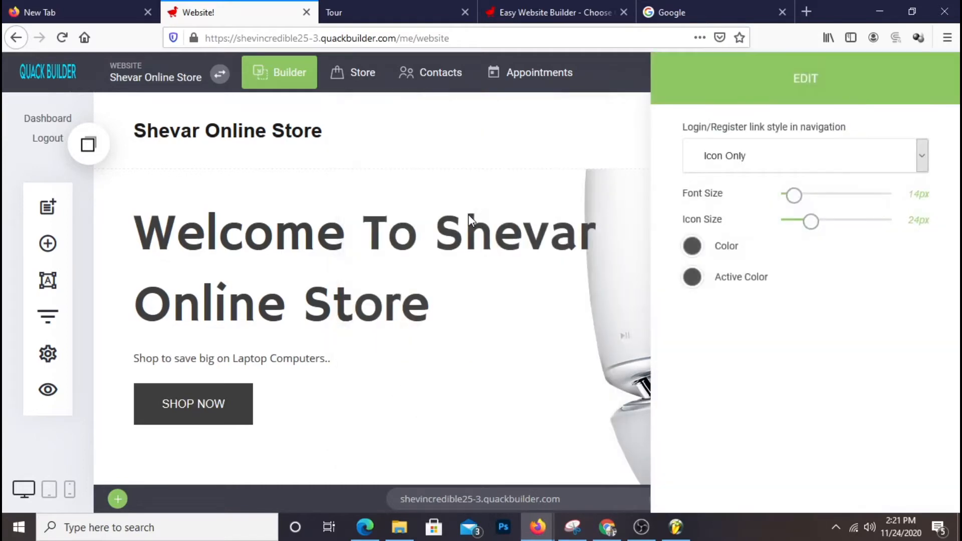
Set the header cart icon's color to the teal global color 00A896 and save the changes.
left_click_drag(818, 83, 475, 86)
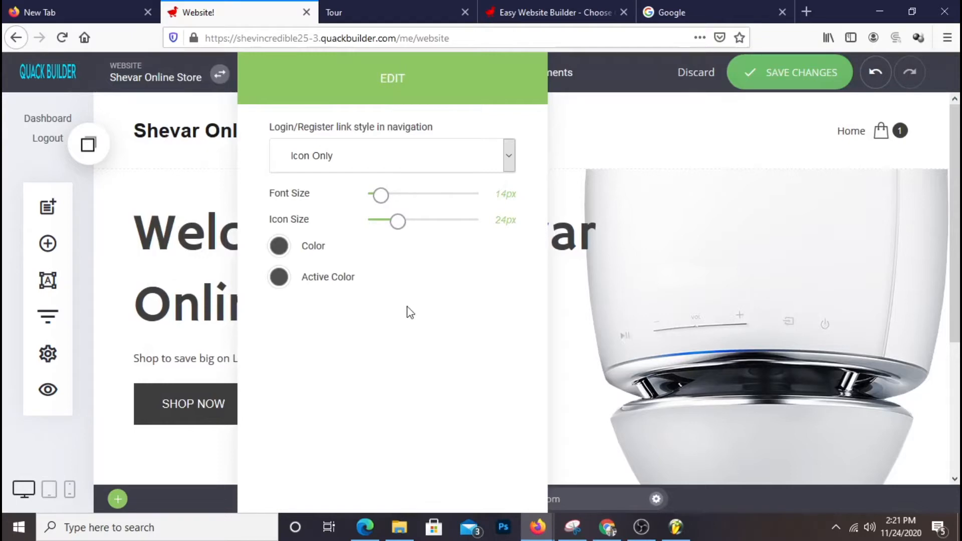
left_click(280, 246)
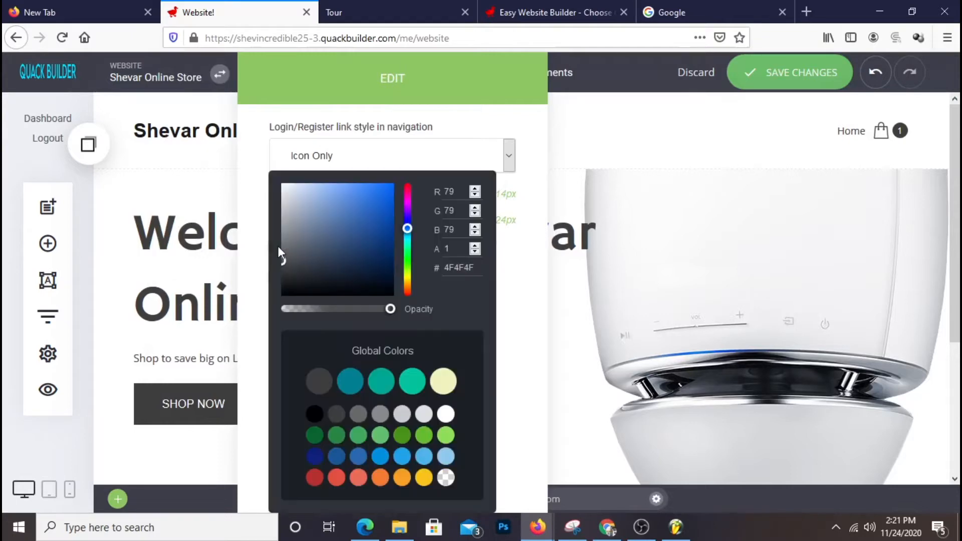
left_click(413, 382)
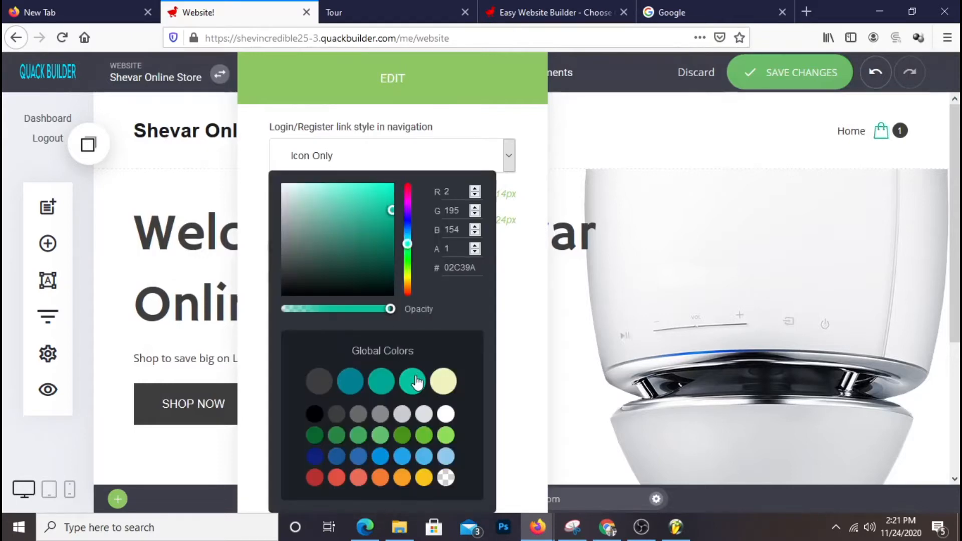
left_click(423, 478)
left_click(380, 478)
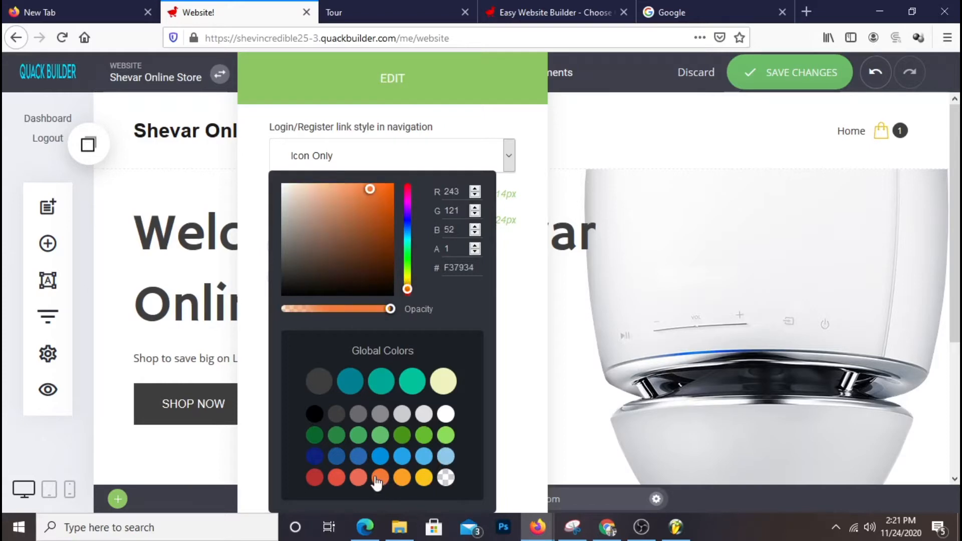
left_click(389, 392)
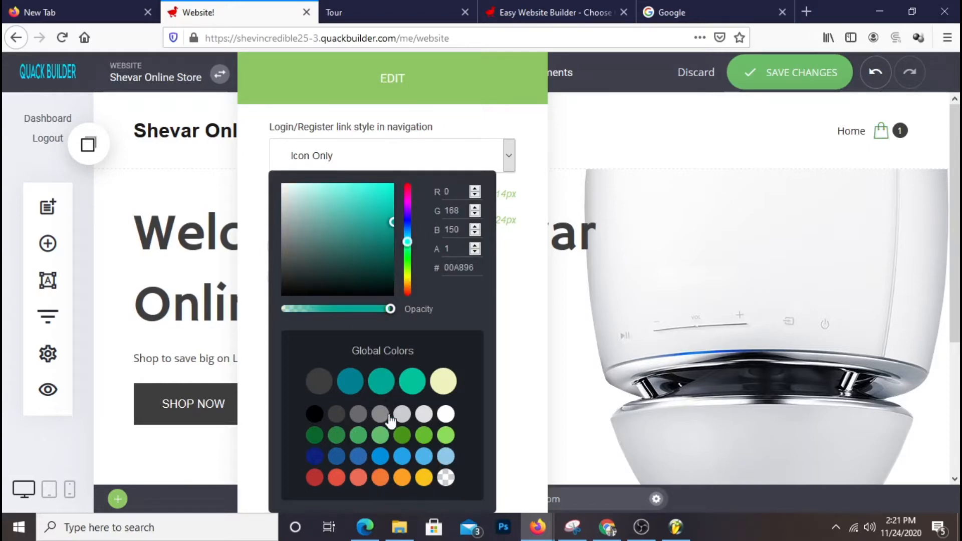
left_click(406, 389)
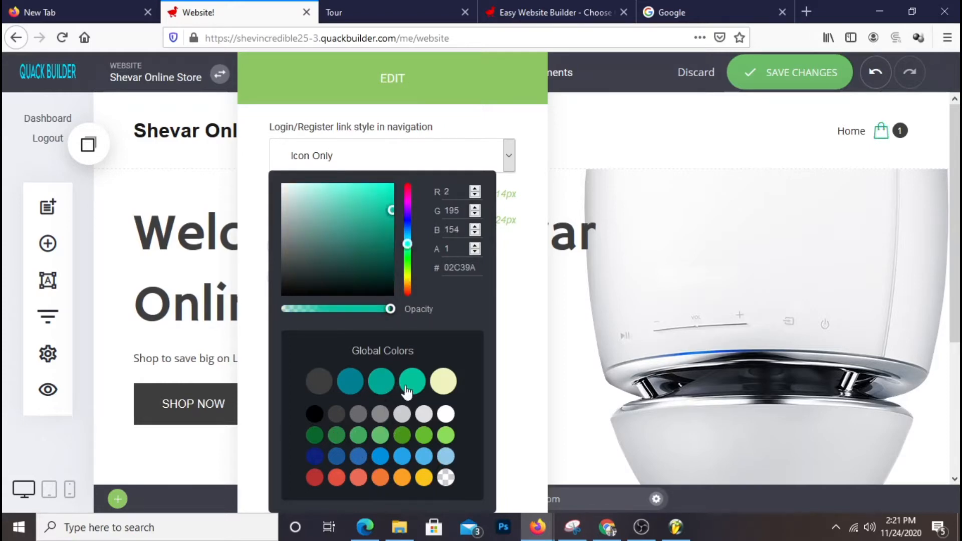
left_click(391, 393)
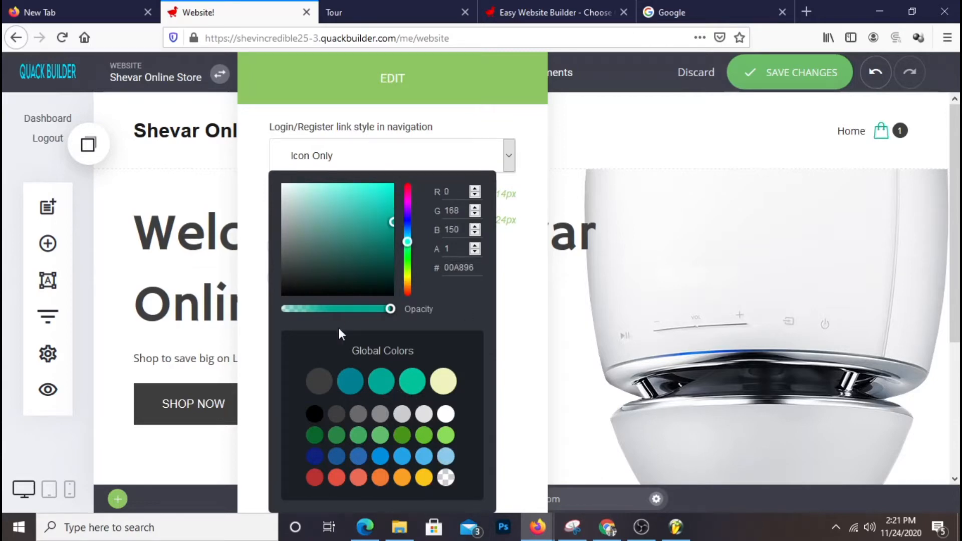
left_click(509, 126)
left_click(612, 118)
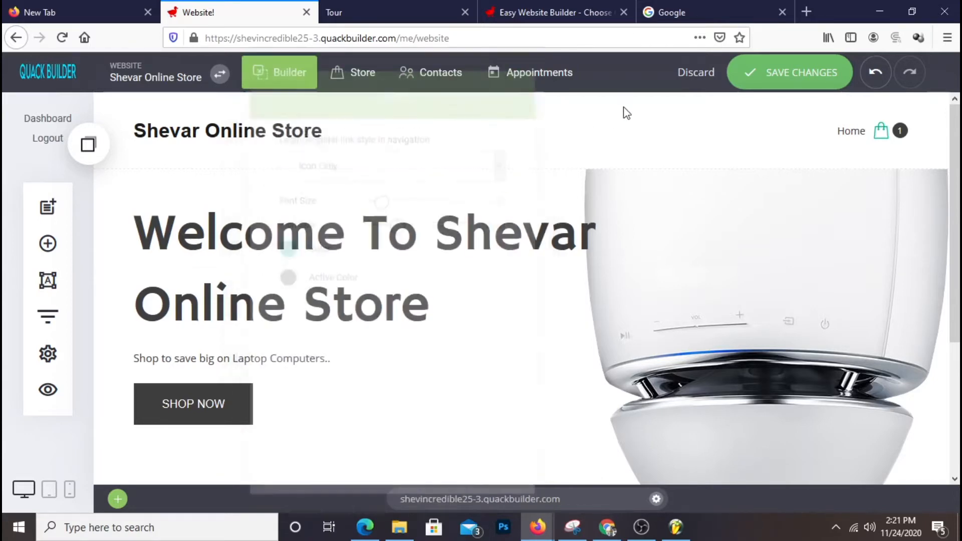
left_click(812, 90)
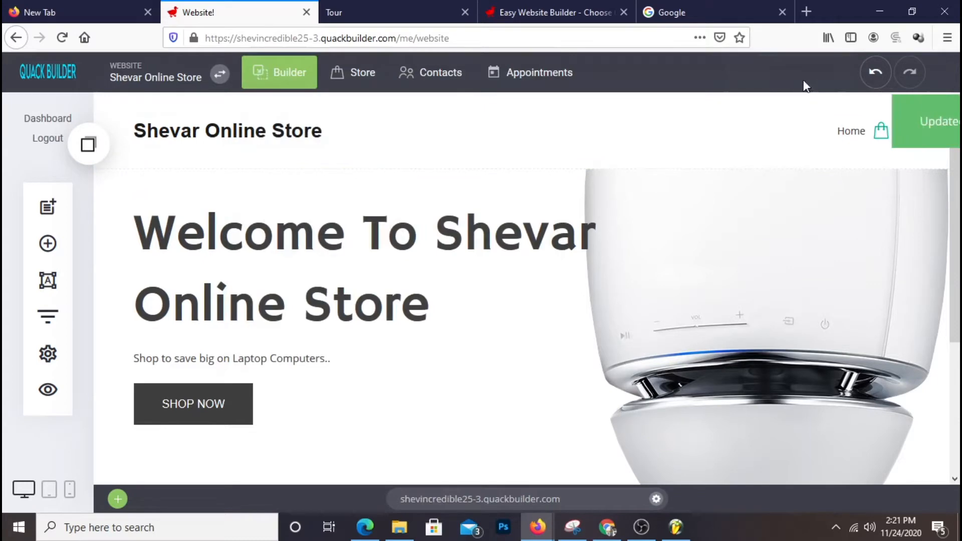
Reload the website preview, test the header cart icon's link to the shopping cart, and return to the home page.
left_click(396, 15)
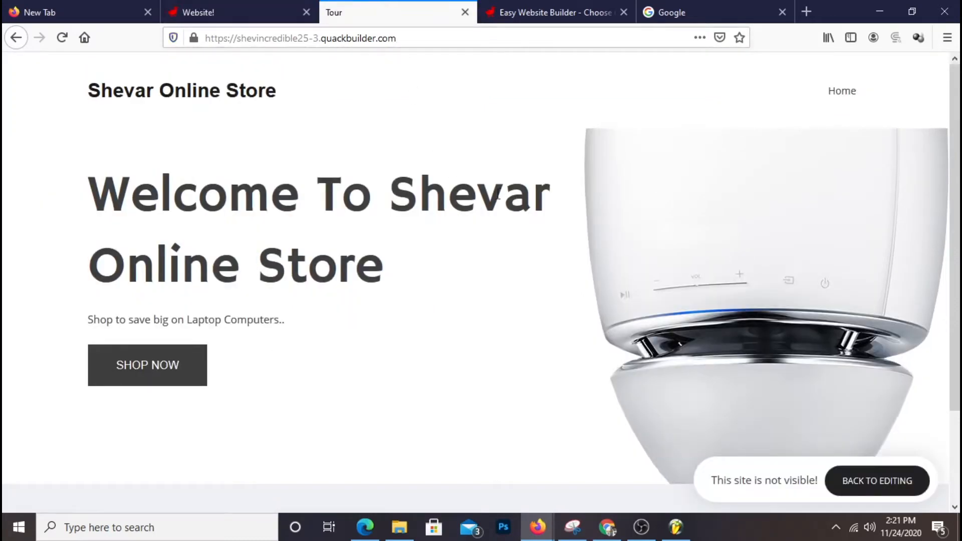
left_click(62, 38)
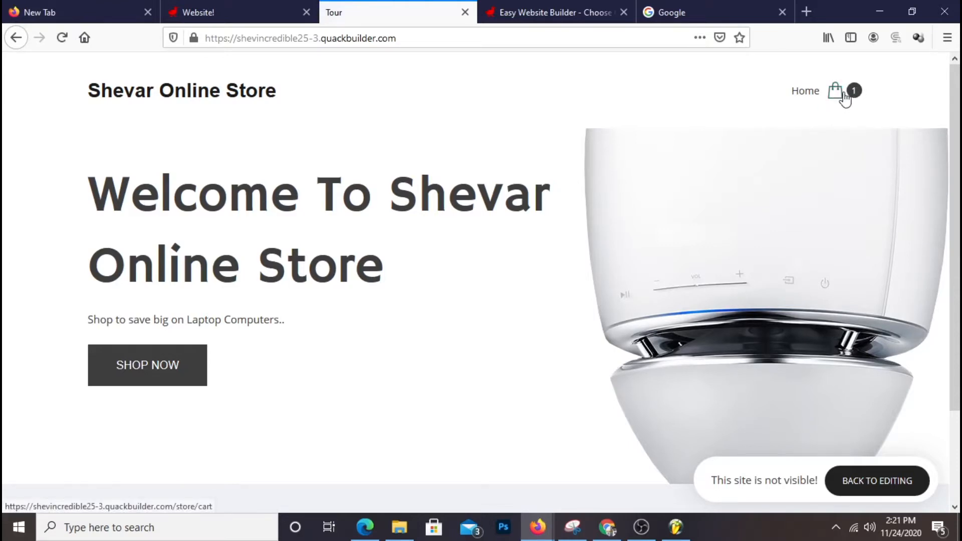
left_click(845, 97)
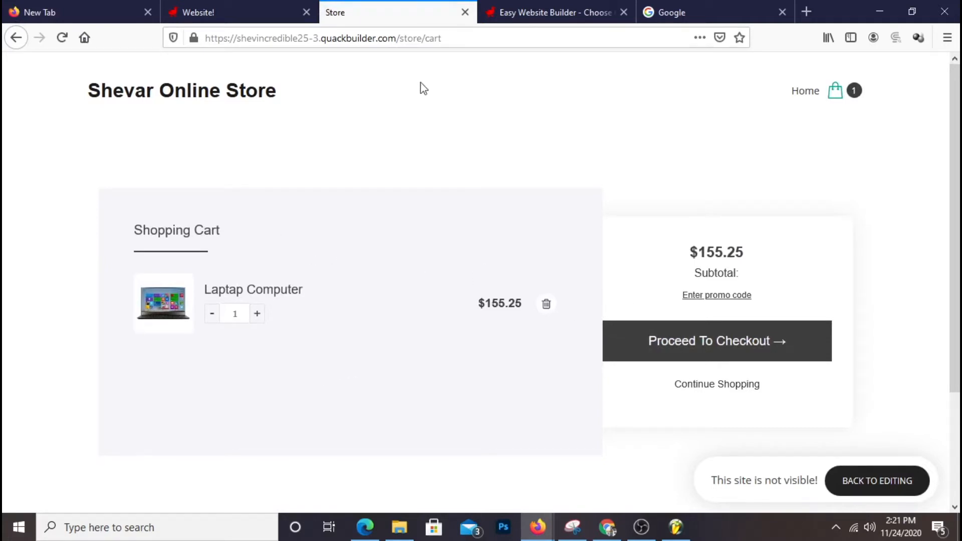
left_click(175, 89)
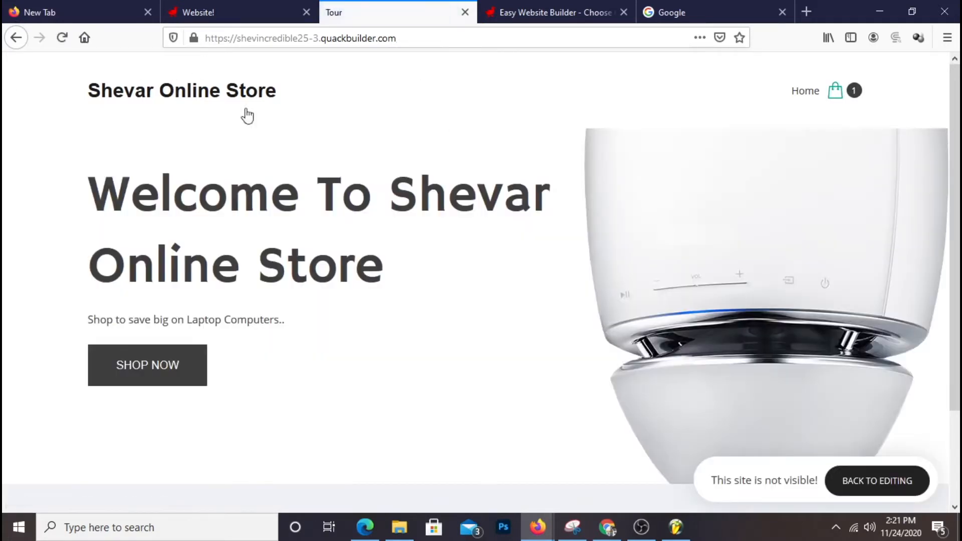
scroll(408, 191, "down", 3)
scroll(408, 194, "up", 3)
scroll(408, 195, "down", 3)
Return to the website builder and review the home page layout from the header down to the footer area.
left_click(260, 10)
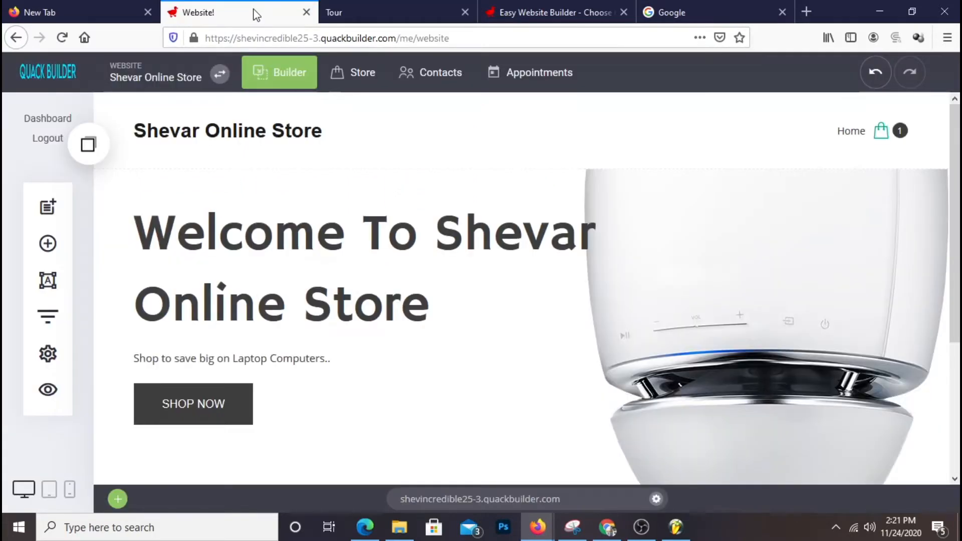
scroll(325, 190, "down", 3)
scroll(431, 198, "up", 2)
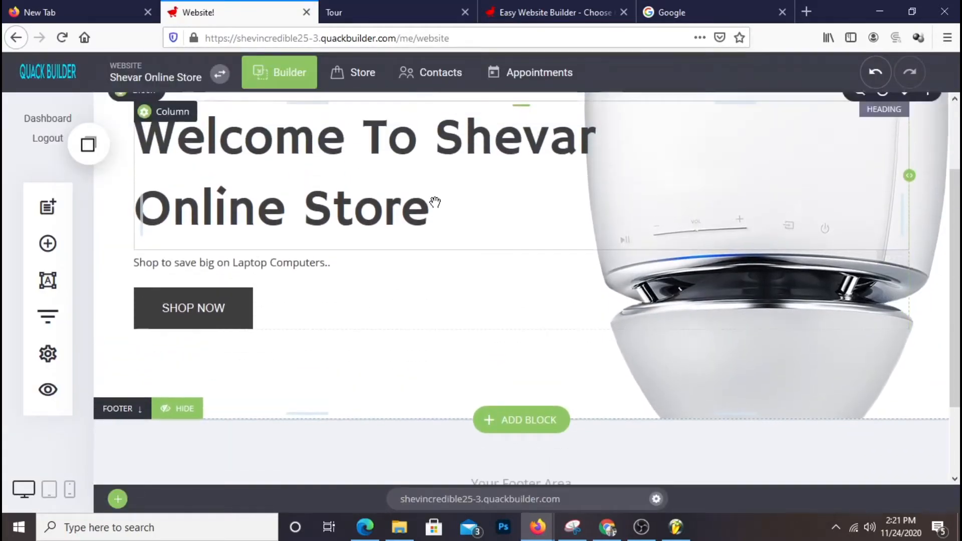
scroll(643, 200, "up", 2)
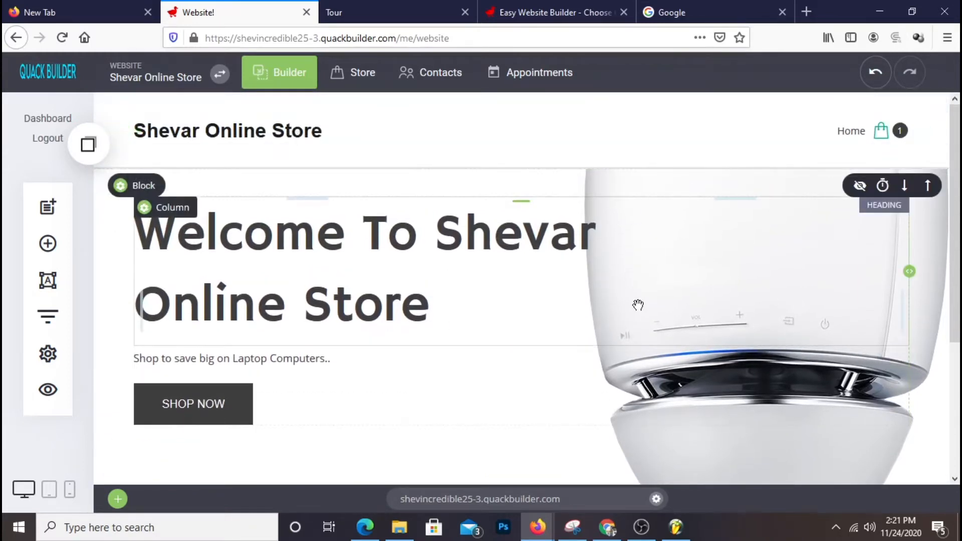
scroll(638, 305, "down", 4)
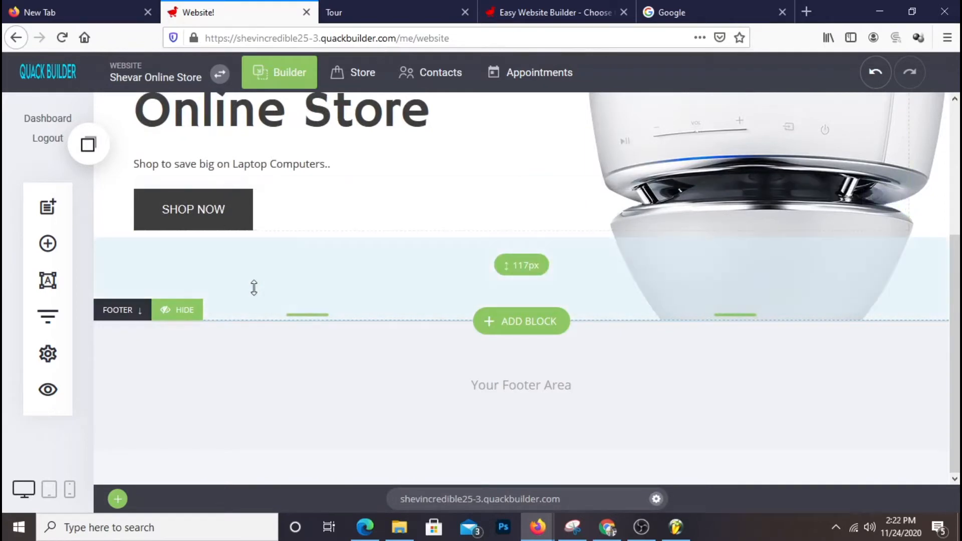
scroll(518, 273, "up", 4)
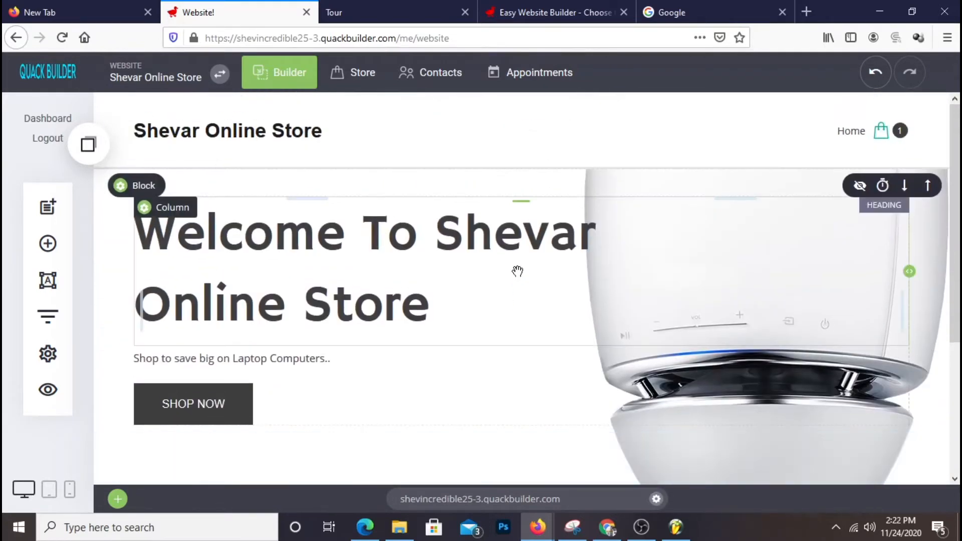
scroll(517, 269, "down", 3)
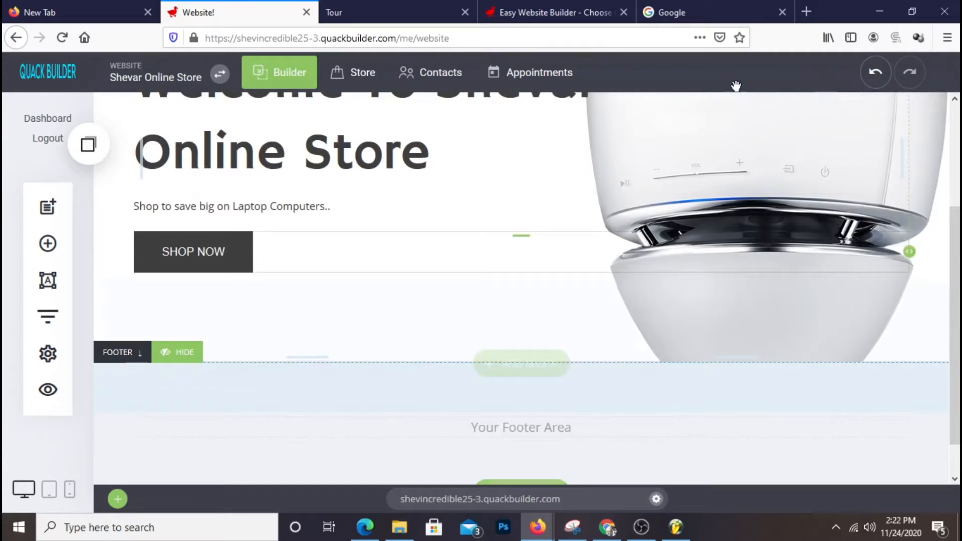
scroll(579, 270, "up", 3)
scroll(579, 284, "down", 3)
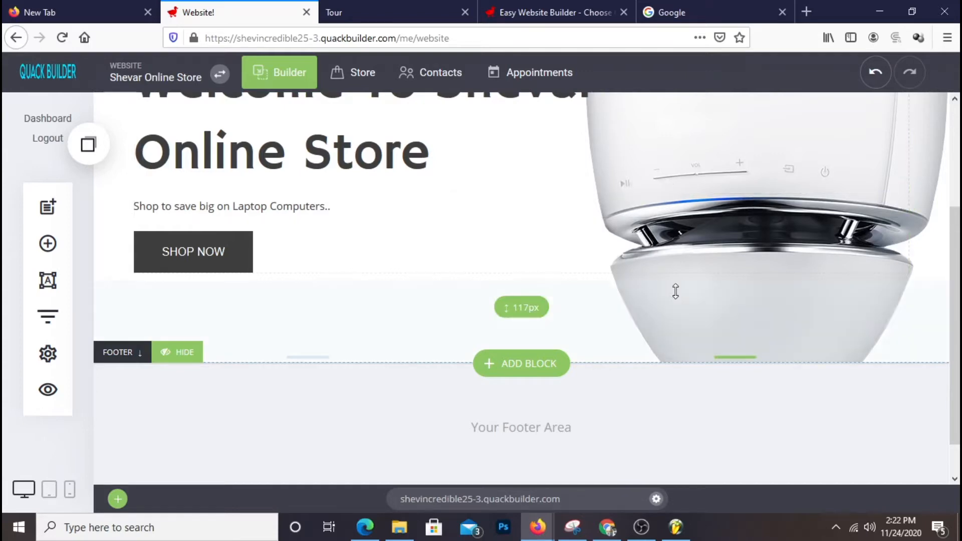
scroll(687, 249, "down", 1)
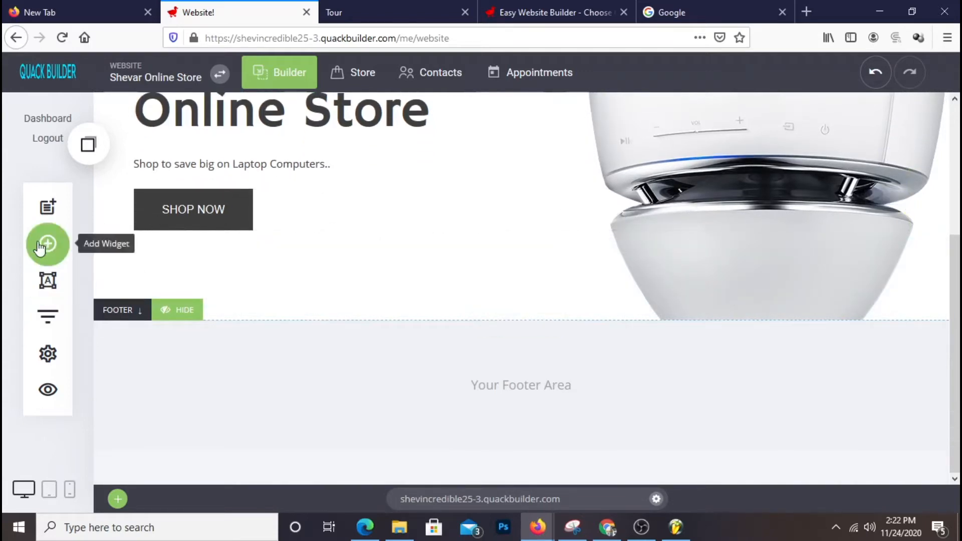
Add a new block below the hero section using the Services layout with a headline and four image columns.
left_click(46, 243)
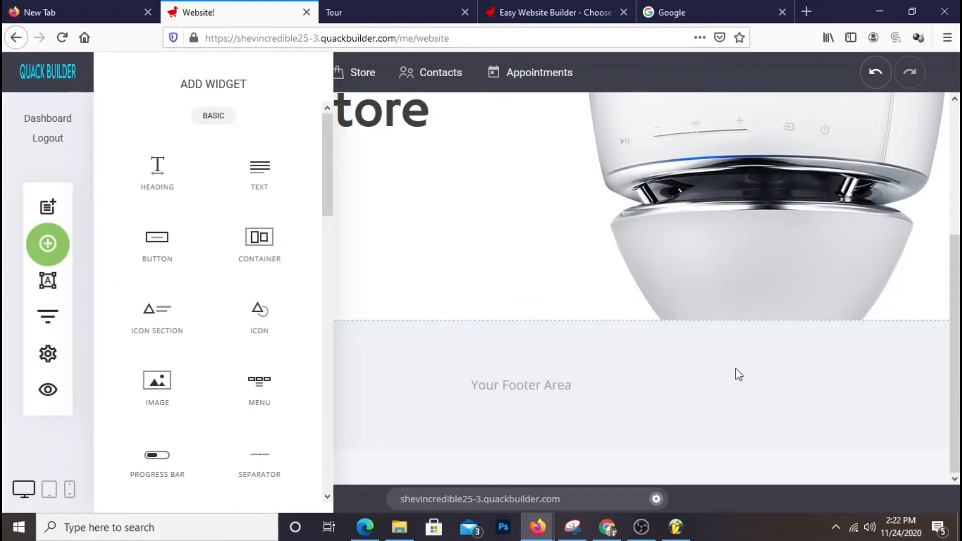
left_click(596, 382)
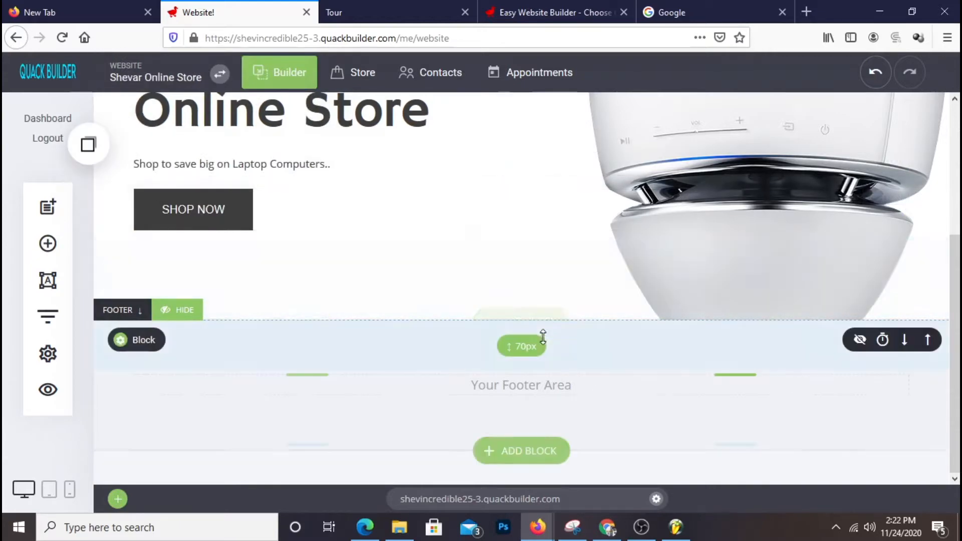
left_click(542, 323)
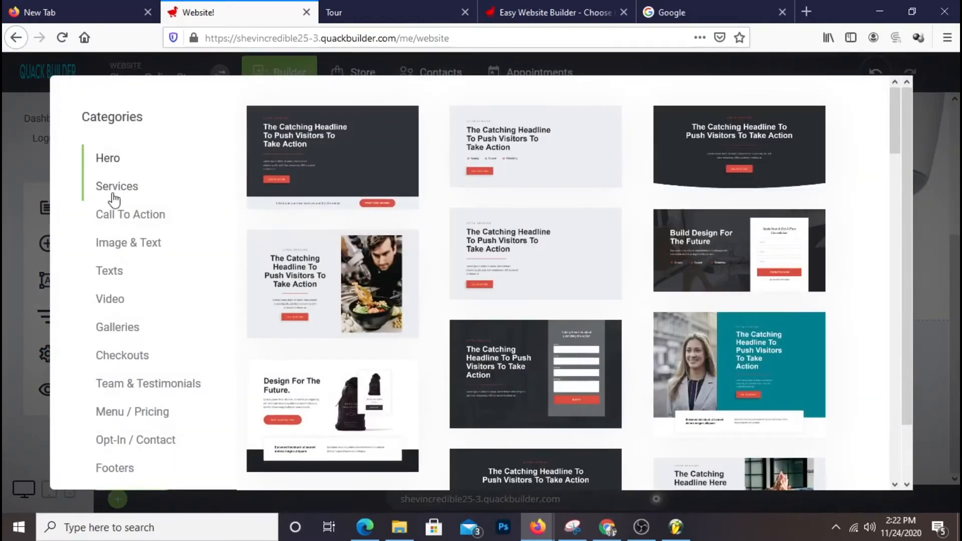
left_click(110, 190)
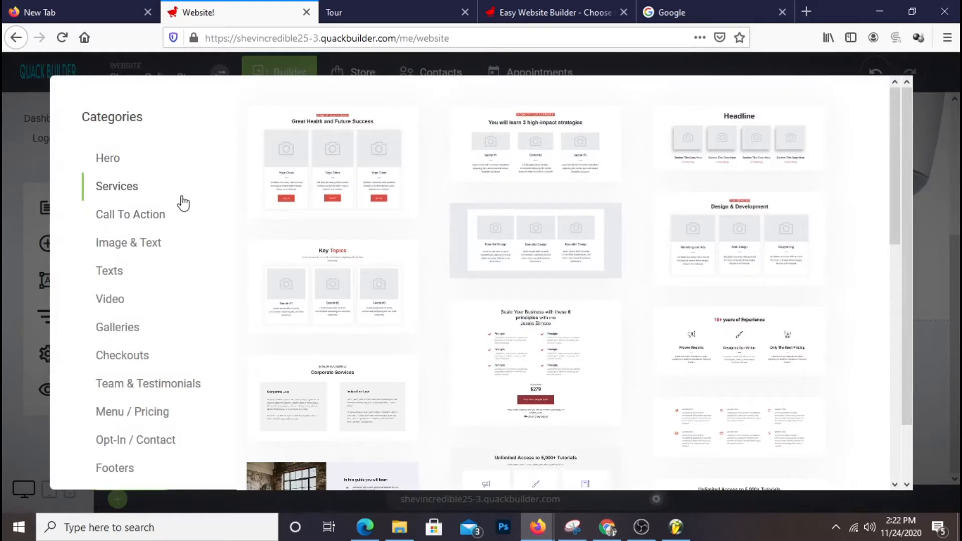
scroll(651, 335, "down", 3)
scroll(660, 333, "up", 3)
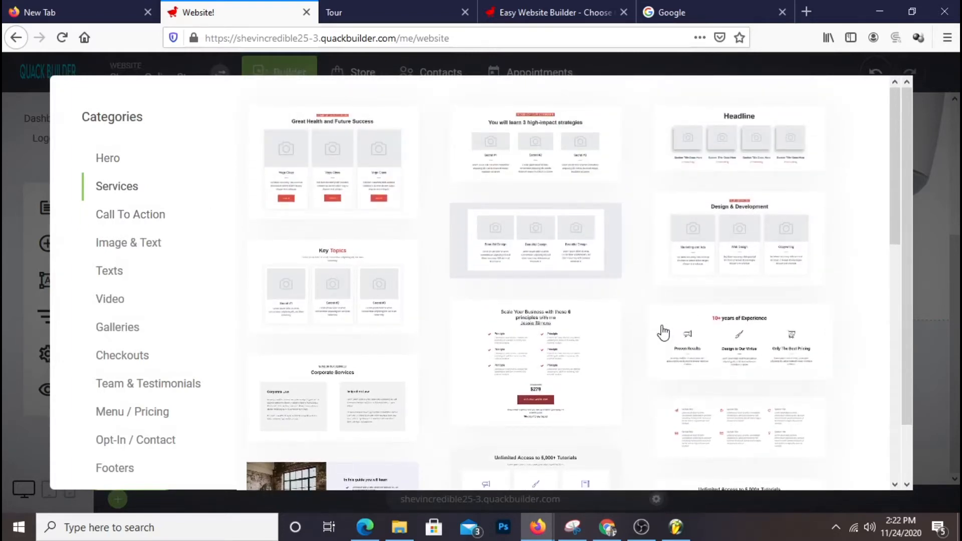
left_click(804, 141)
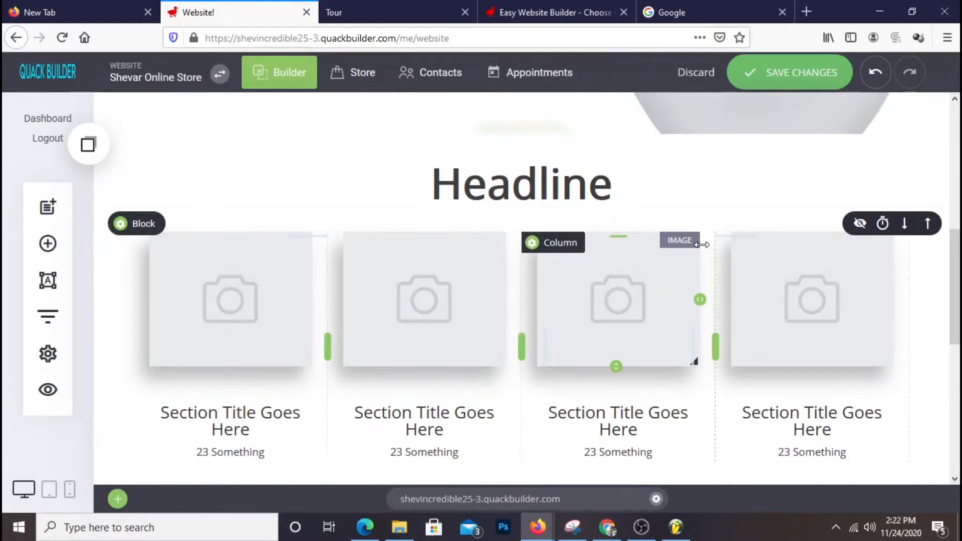
Delete the Headline heading above the four image columns in the new block.
left_click(588, 195)
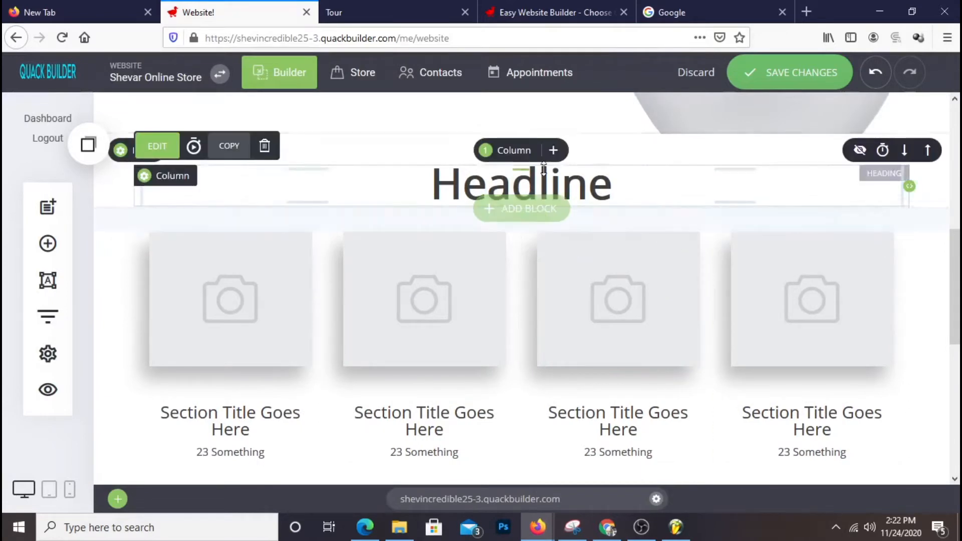
left_click(264, 145)
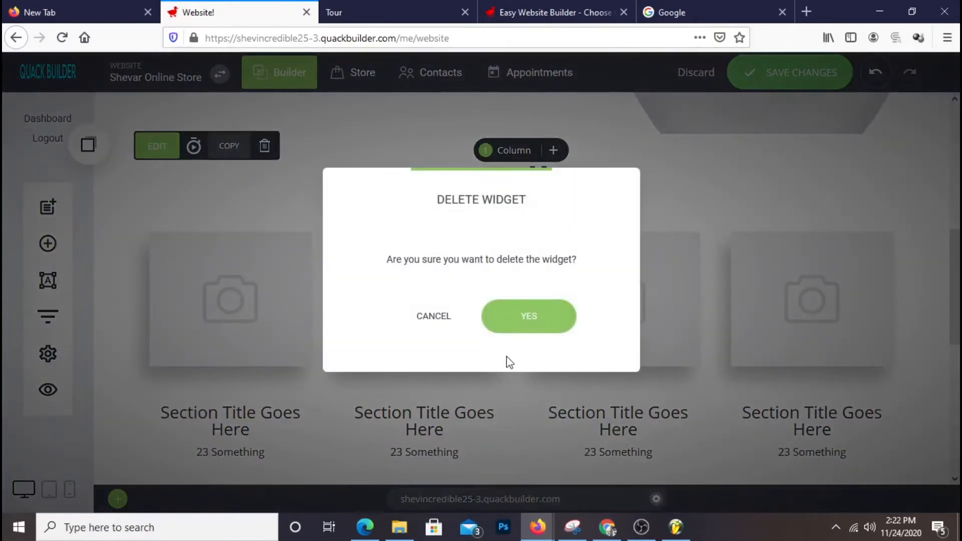
left_click(528, 315)
scroll(649, 306, "up", 4)
scroll(648, 302, "down", 4)
mouse_move(133, 154)
left_click(249, 150)
left_click(569, 318)
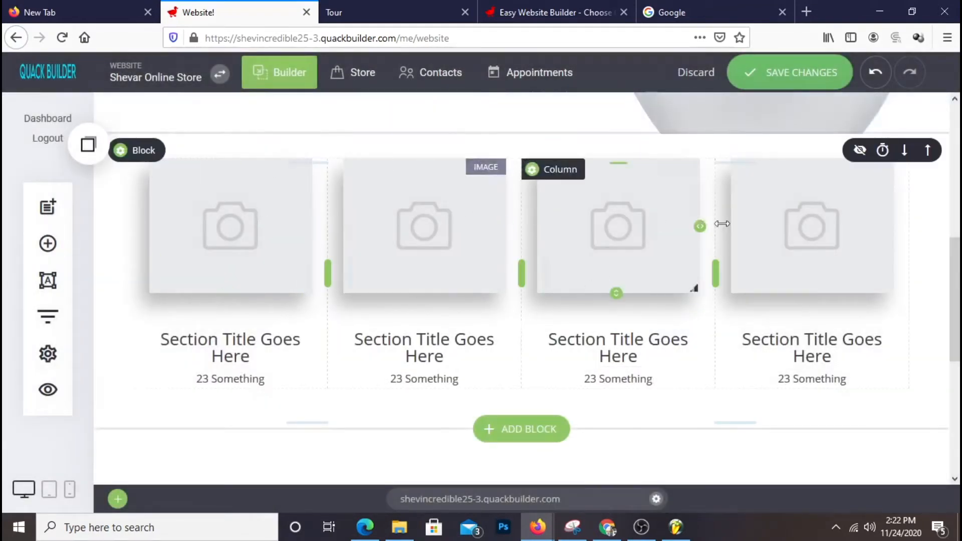
Delete the section title and the "23 Something" text under the first column's image.
mouse_move(247, 337)
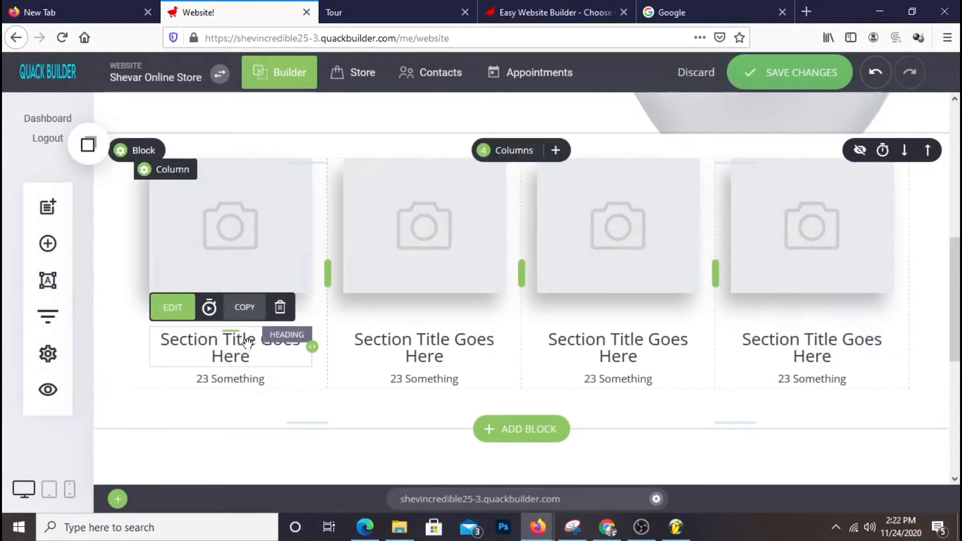
left_click(280, 307)
left_click(501, 328)
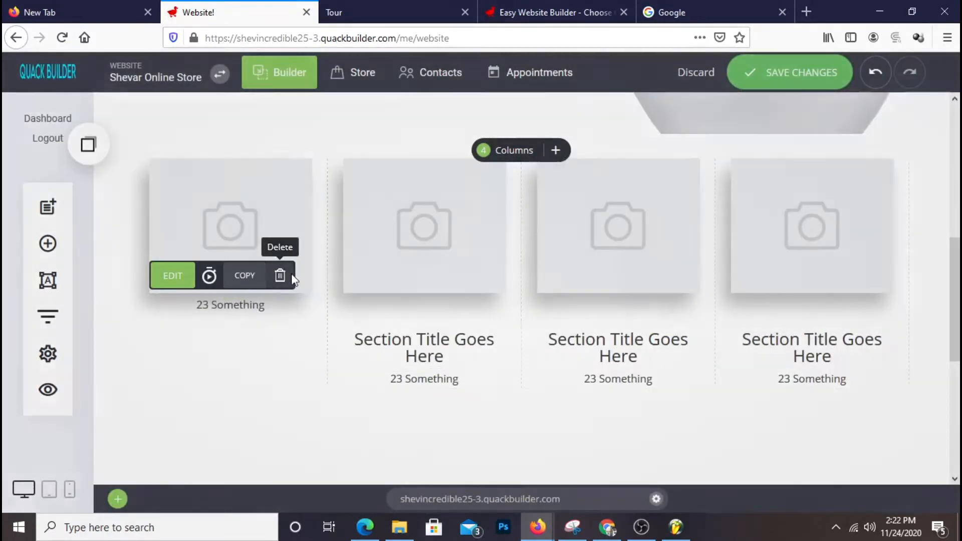
left_click(280, 275)
left_click(528, 316)
Delete the section title and the "23 Something" text under the second column's image.
left_click(474, 306)
left_click(526, 317)
mouse_move(424, 307)
left_click(473, 275)
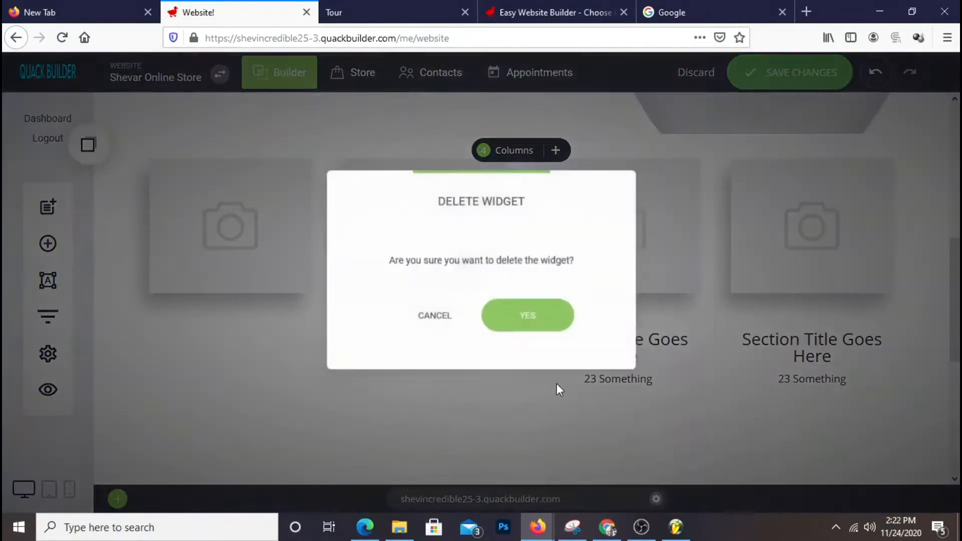
left_click(518, 326)
Delete the section title and the "23 Something" text under the third column's image.
mouse_move(643, 344)
left_click(668, 307)
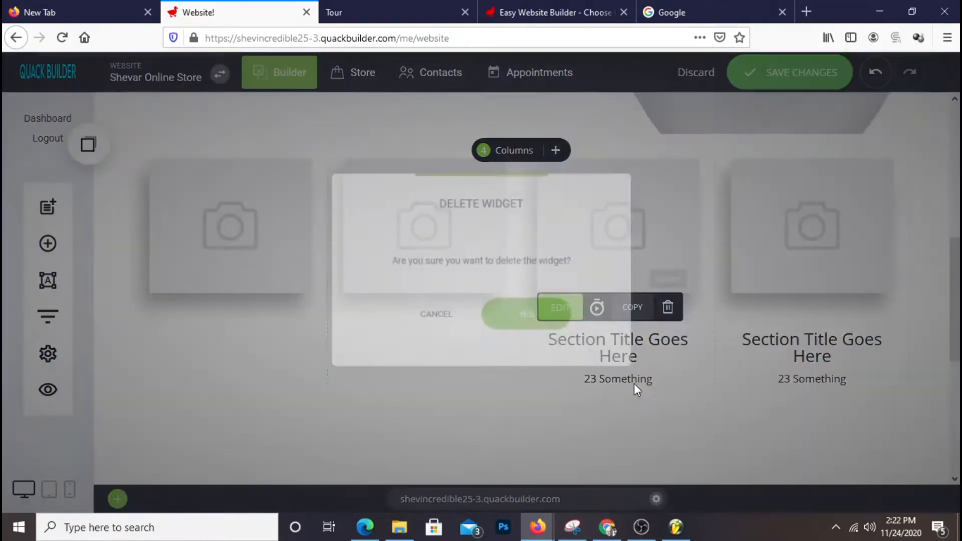
left_click(517, 318)
mouse_move(622, 304)
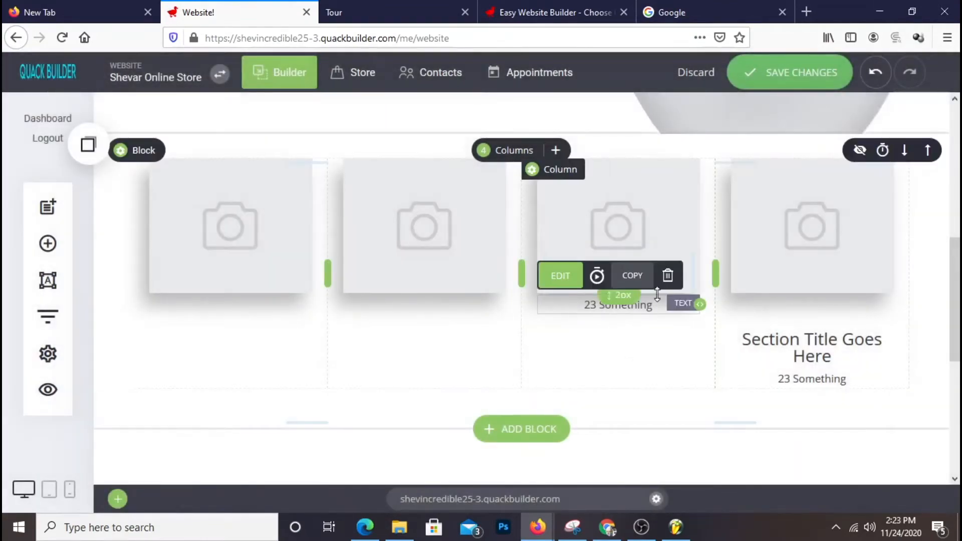
left_click(667, 275)
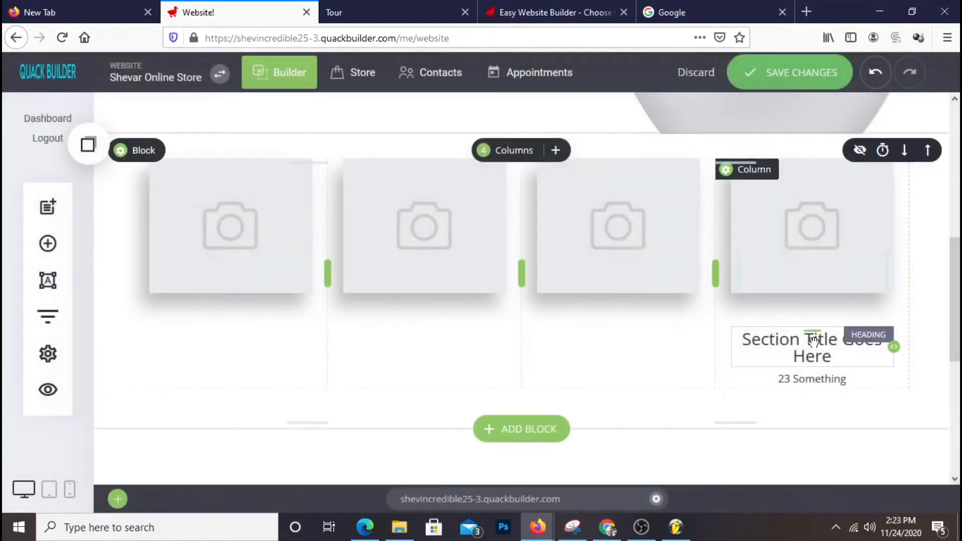
Delete the section title and the "23 Something" text under the fourth column's image.
left_click(862, 307)
left_click(529, 317)
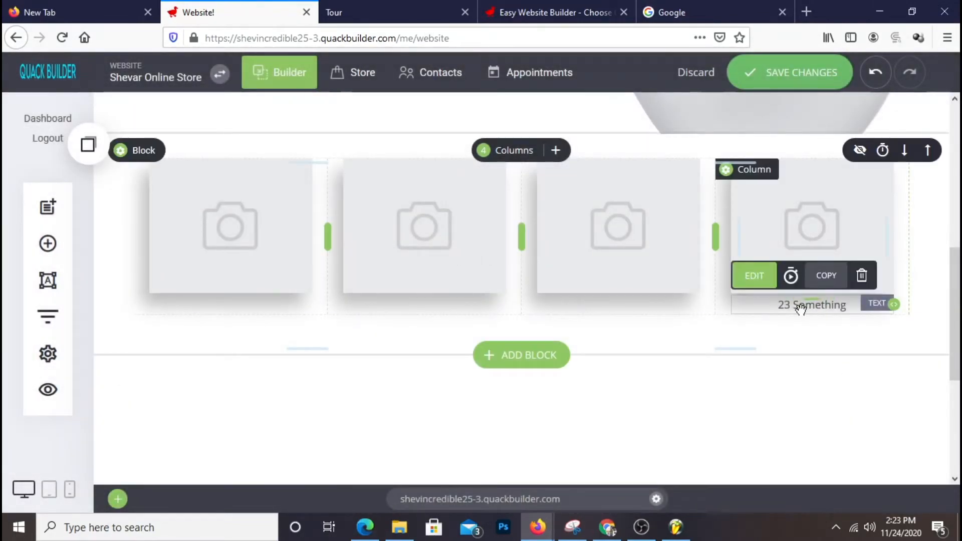
left_click(862, 275)
left_click(536, 325)
Fill the first column's image placeholder with the "Host of accessories" picture from the stored images.
scroll(825, 353, "up", 4)
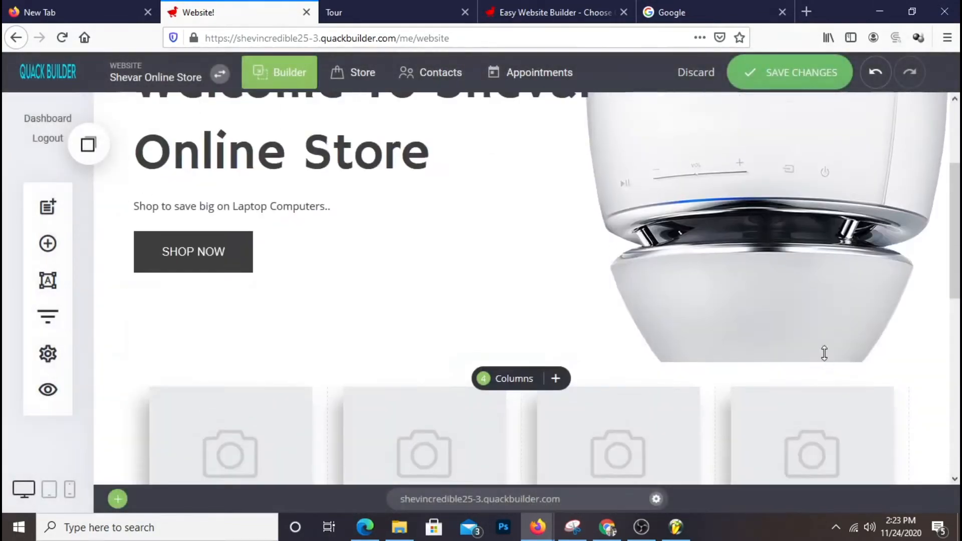
scroll(824, 354, "down", 2)
scroll(823, 350, "up", 4)
scroll(821, 343, "down", 4)
scroll(820, 340, "down", 3)
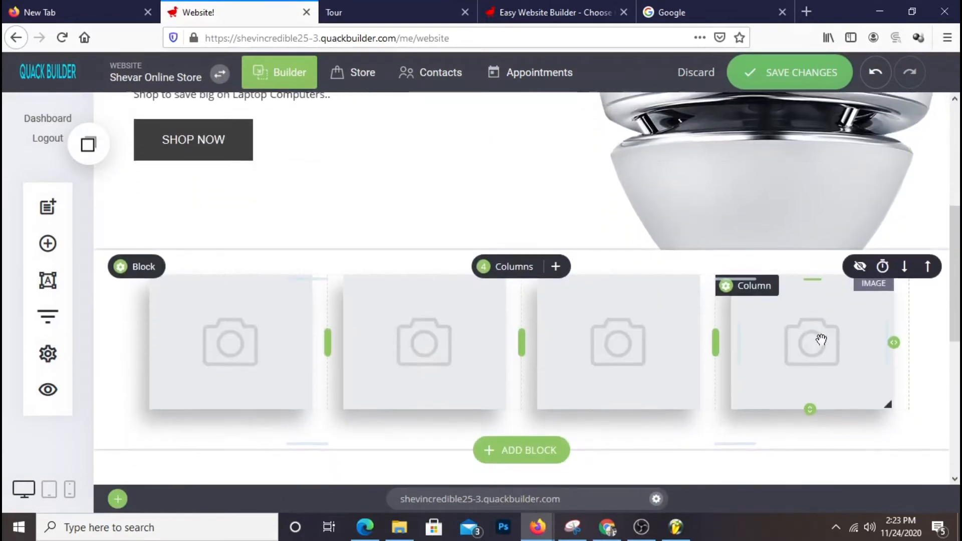
left_click(259, 292)
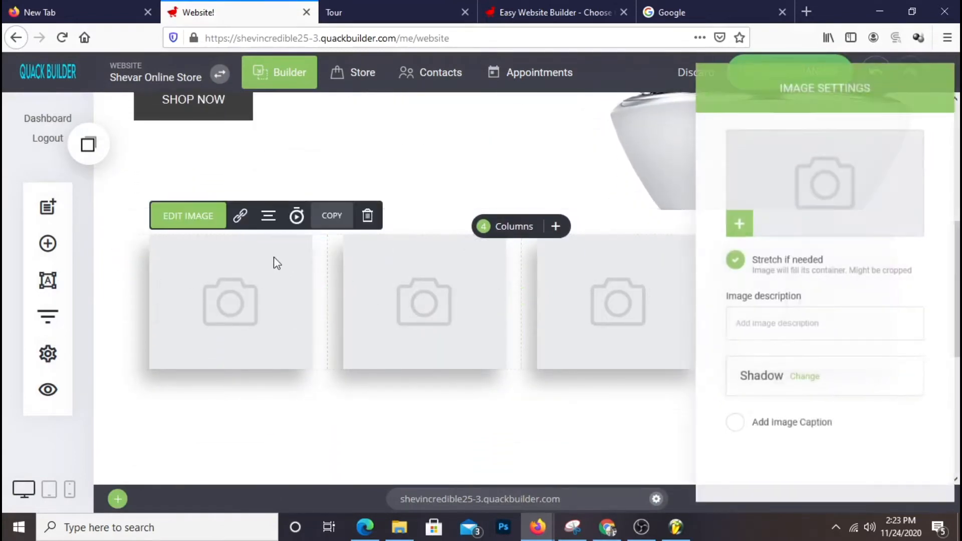
left_click(821, 211)
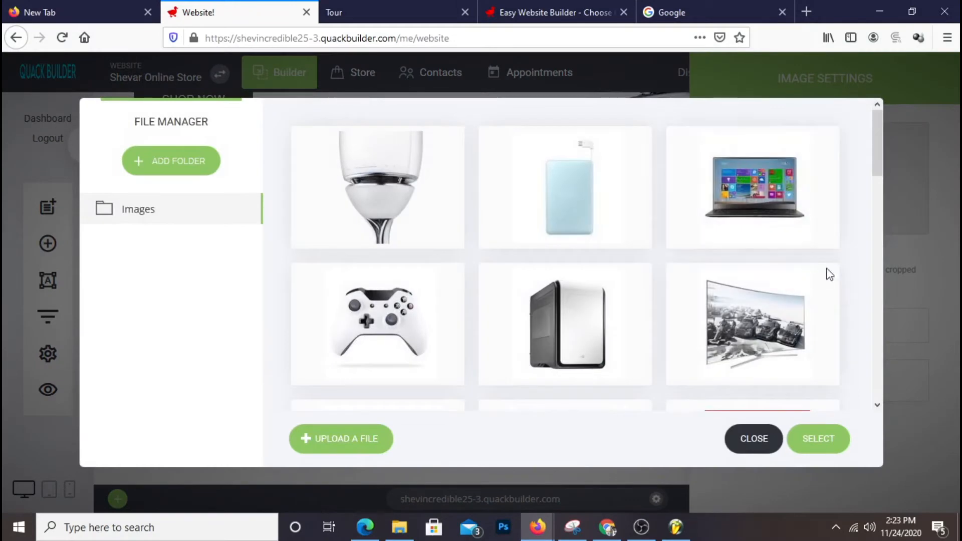
mouse_move(680, 315)
scroll(680, 314, "down", 7)
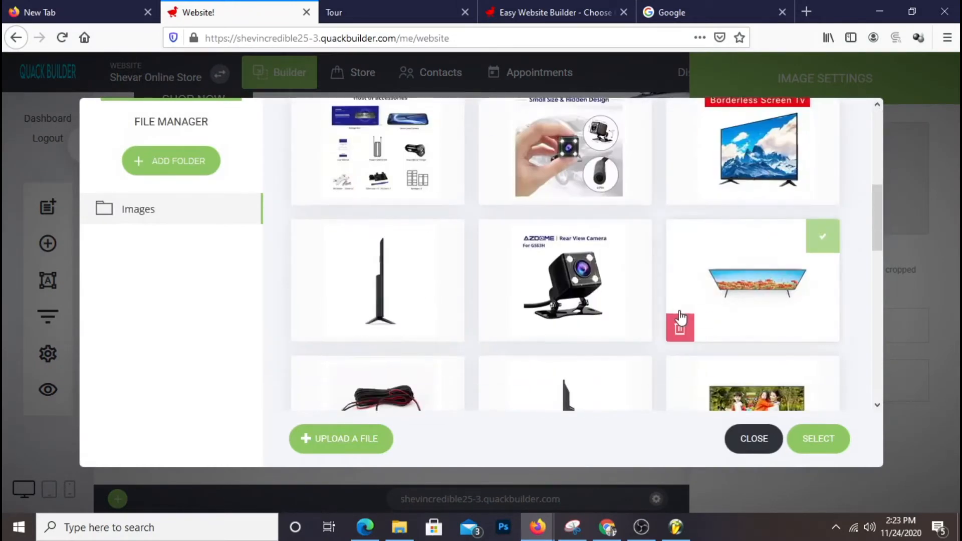
scroll(544, 296, "up", 2)
scroll(544, 296, "up", 2)
scroll(543, 296, "down", 2)
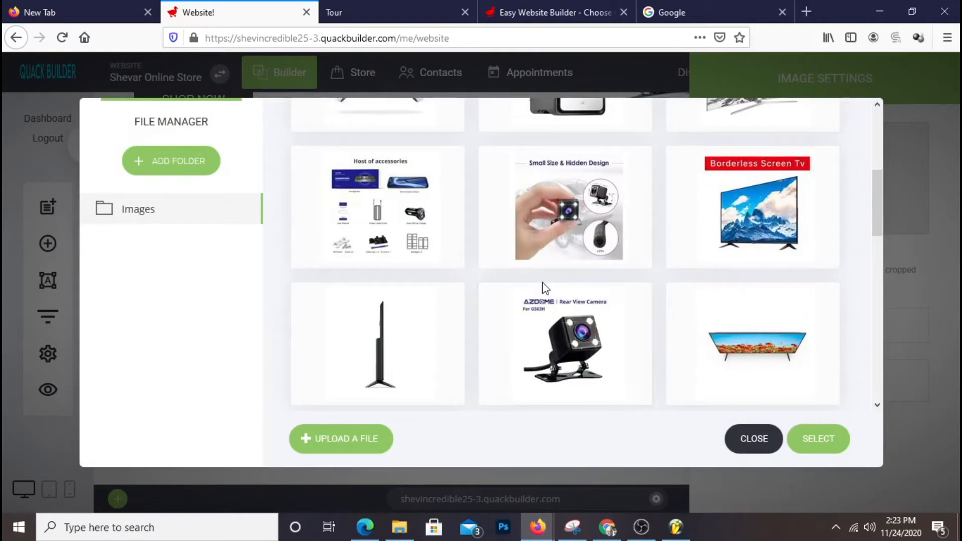
left_click(371, 222)
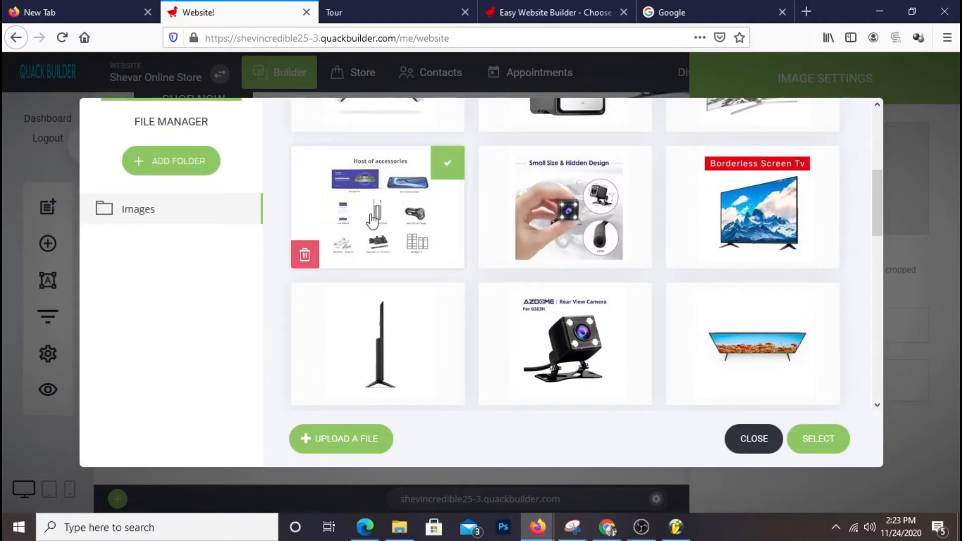
left_click(822, 441)
Fill the second column's image placeholder with the "Small Size & Hidden Design" camera picture.
left_click(462, 299)
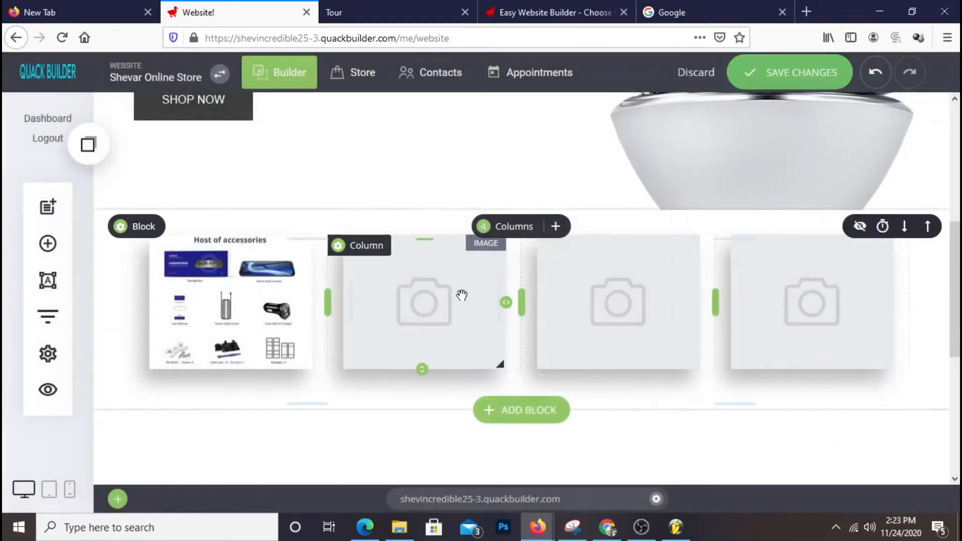
left_click(834, 213)
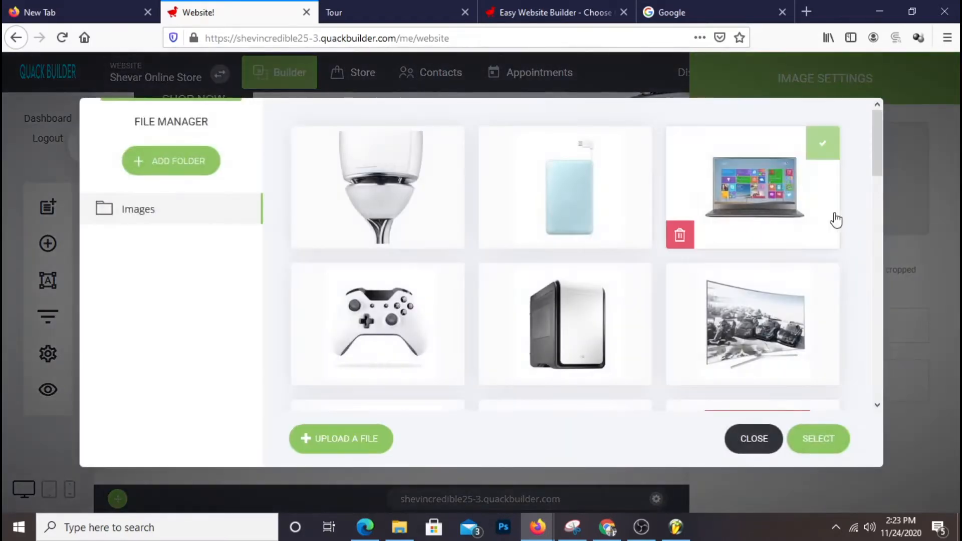
scroll(740, 294, "down", 6)
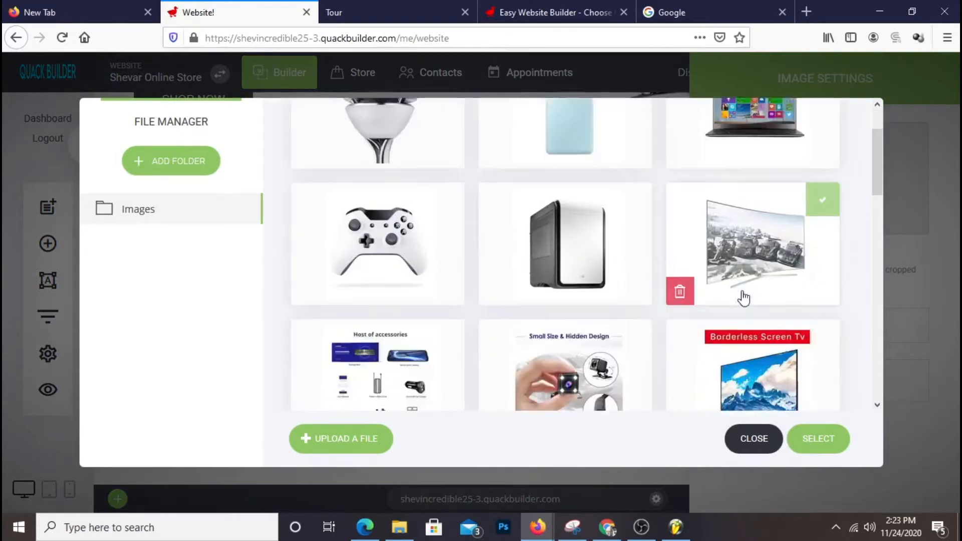
scroll(742, 300, "up", 3)
scroll(742, 300, "up", 1)
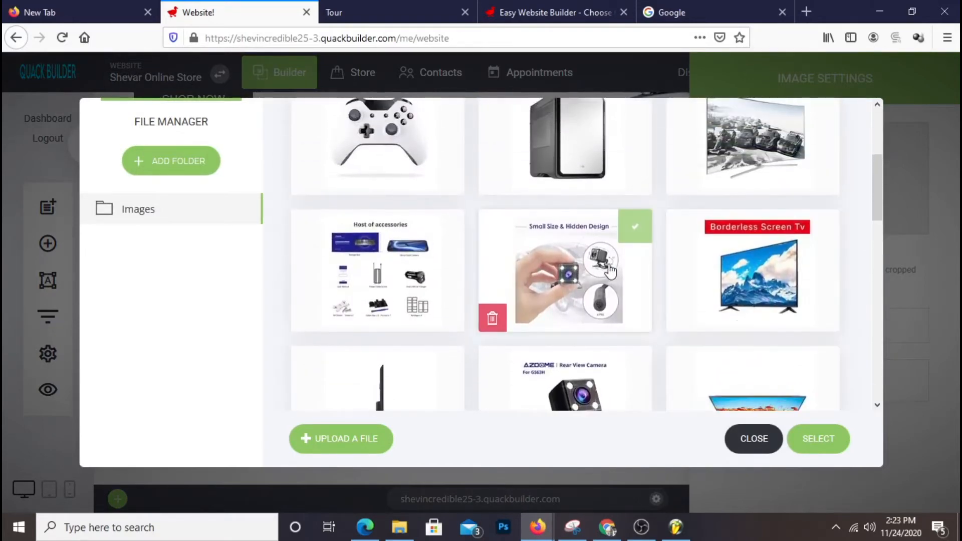
left_click(607, 285)
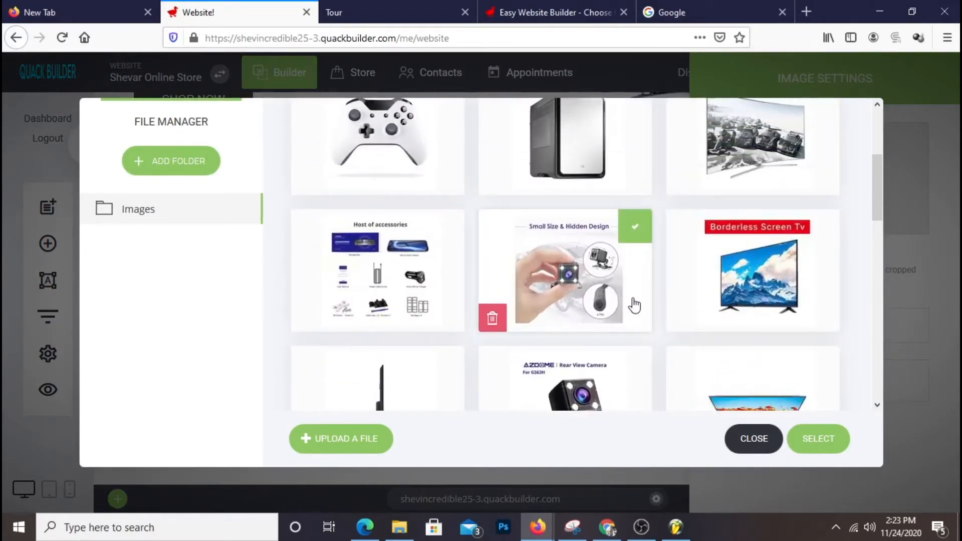
left_click(818, 439)
Fill the third column's image placeholder with the picture of a TV on a white shelf against a blue wall.
left_click(612, 271)
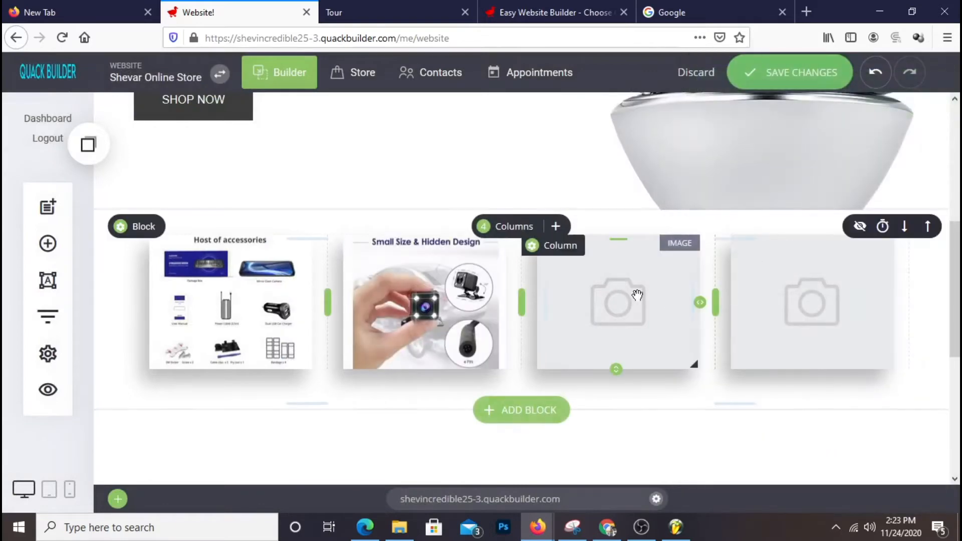
left_click(831, 212)
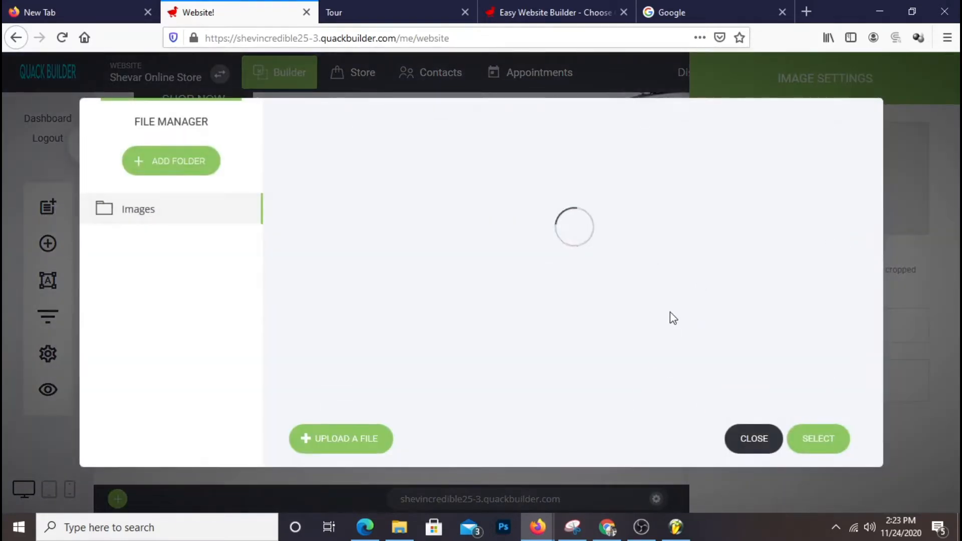
scroll(607, 291, "down", 10)
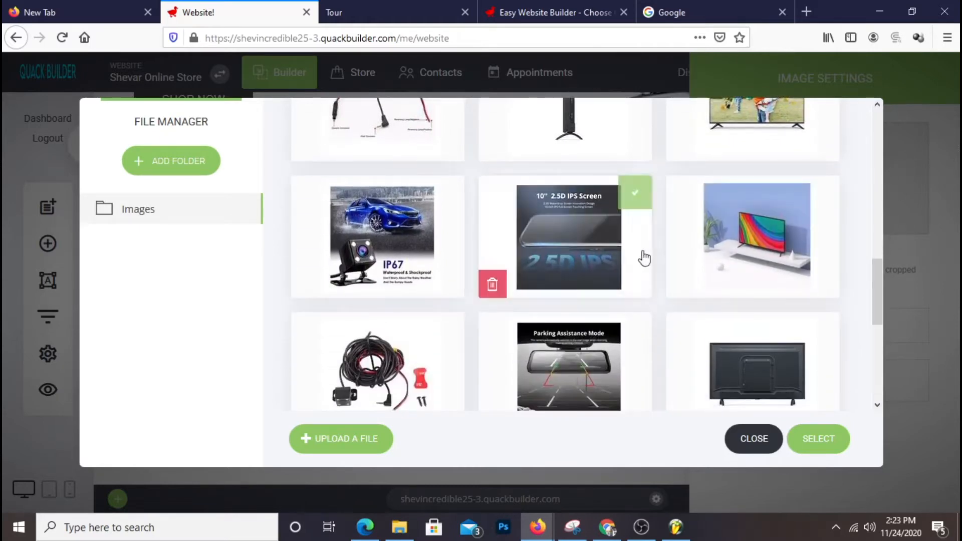
scroll(785, 276, "down", 3)
scroll(767, 179, "up", 1)
double_click(768, 180)
left_click(621, 370)
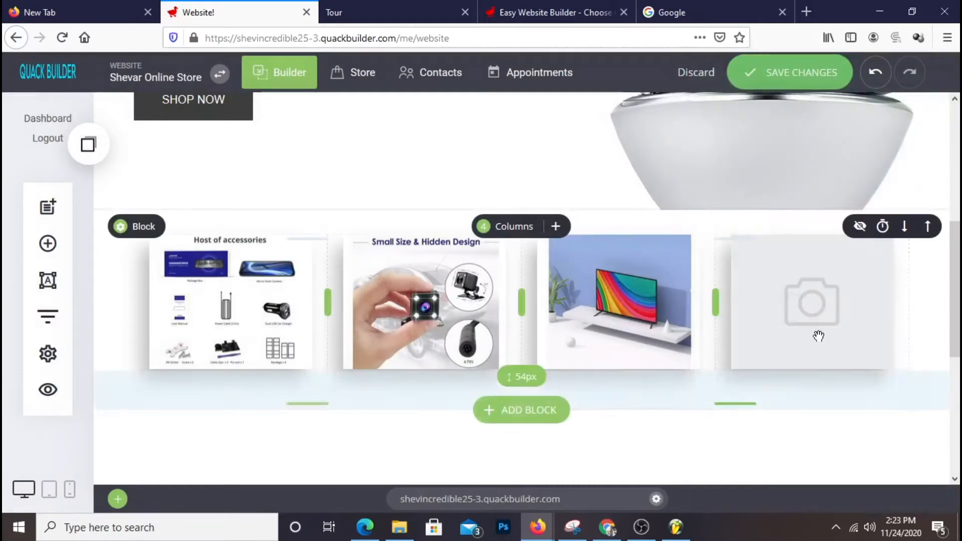
Fill the fourth column's image placeholder with the "Dolby + Double Decoding DTS" picture from the stored images.
left_click(837, 302)
left_click(801, 173)
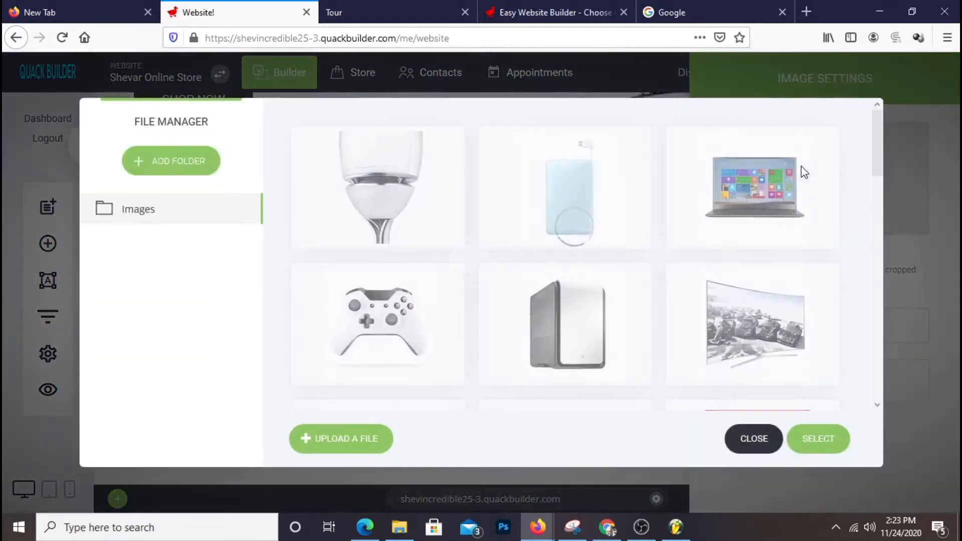
scroll(582, 369, "down", 5)
scroll(581, 359, "down", 3)
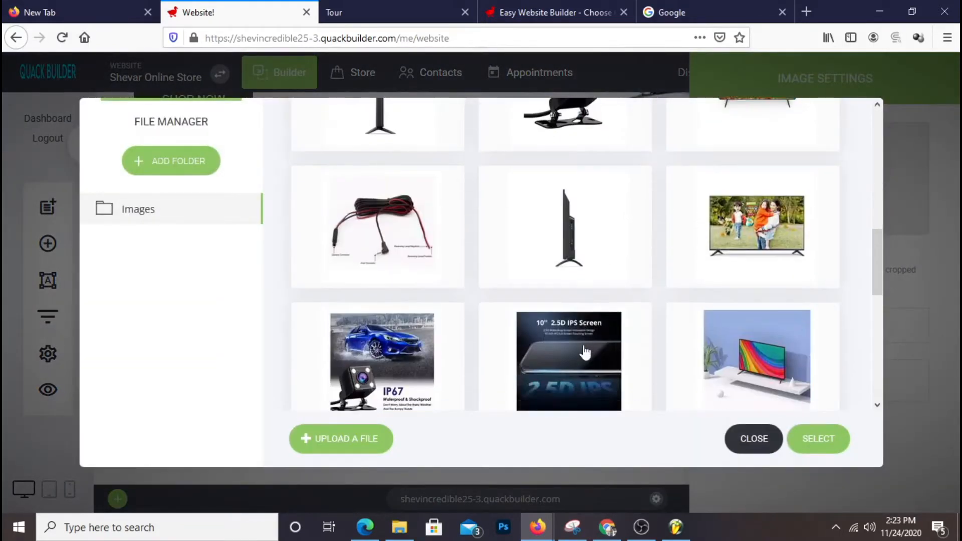
scroll(583, 348, "down", 5)
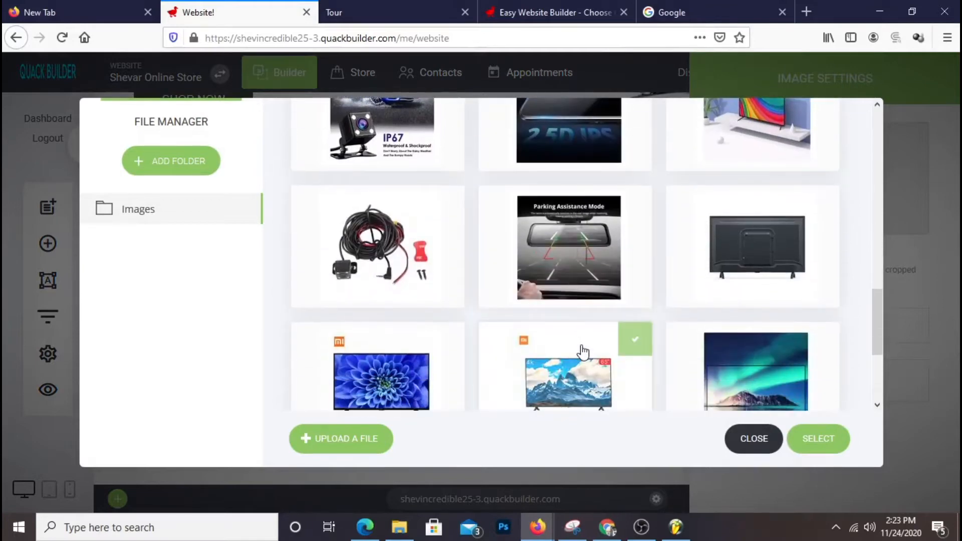
scroll(581, 351, "down", 3)
scroll(747, 339, "down", 2)
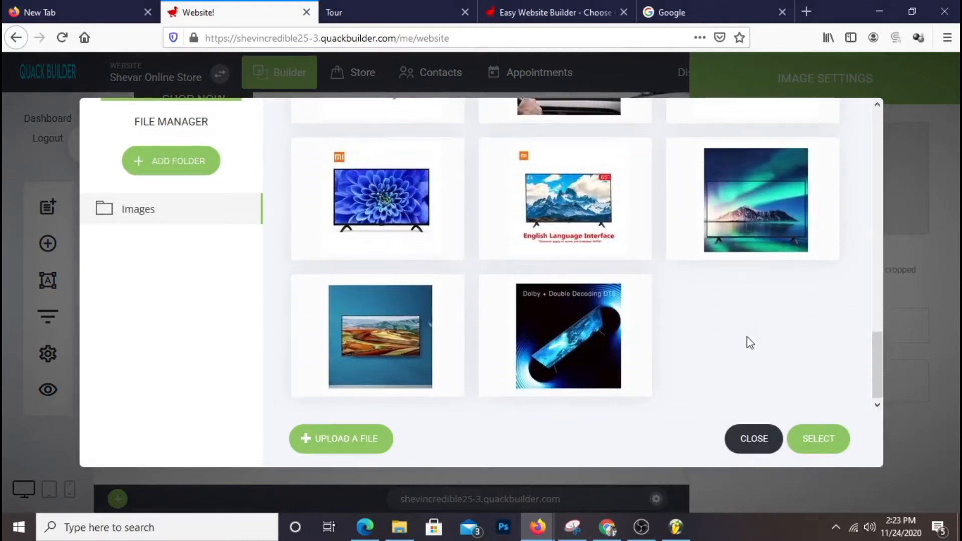
mouse_move(312, 319)
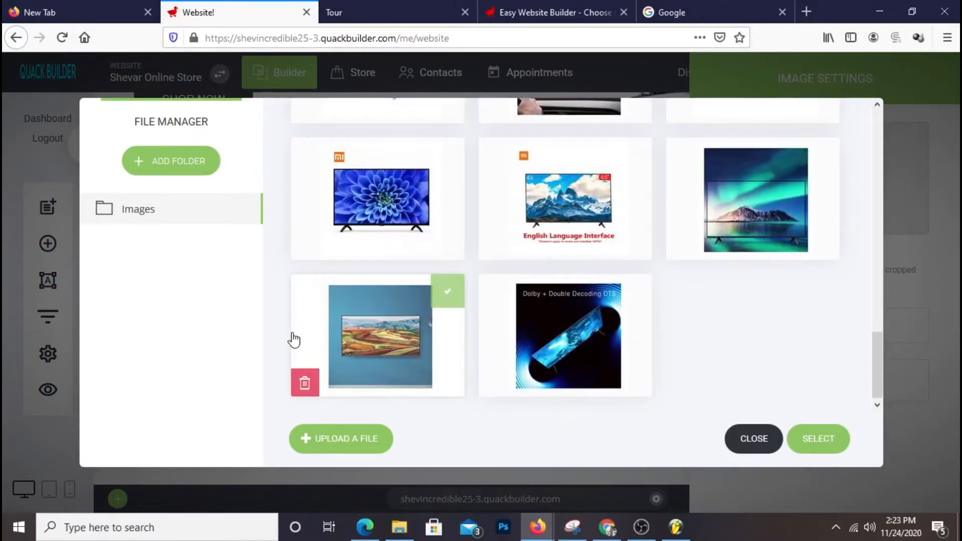
scroll(774, 337, "up", 10)
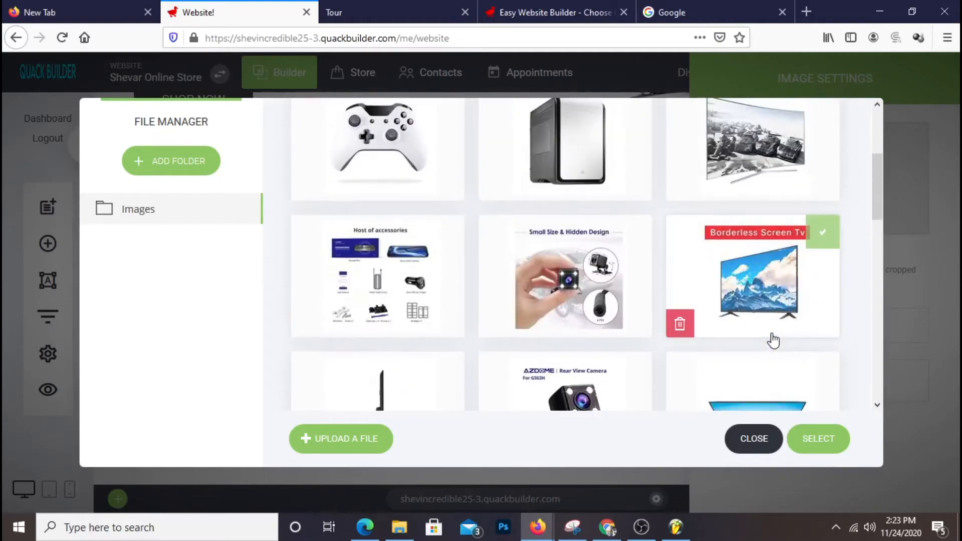
scroll(773, 340, "up", 4)
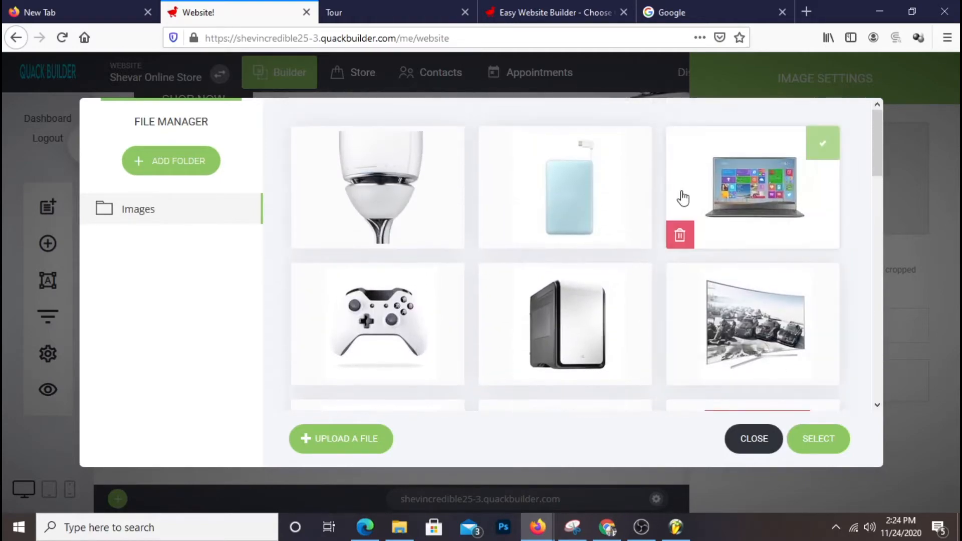
scroll(783, 318, "down", 5)
scroll(783, 317, "up", 6)
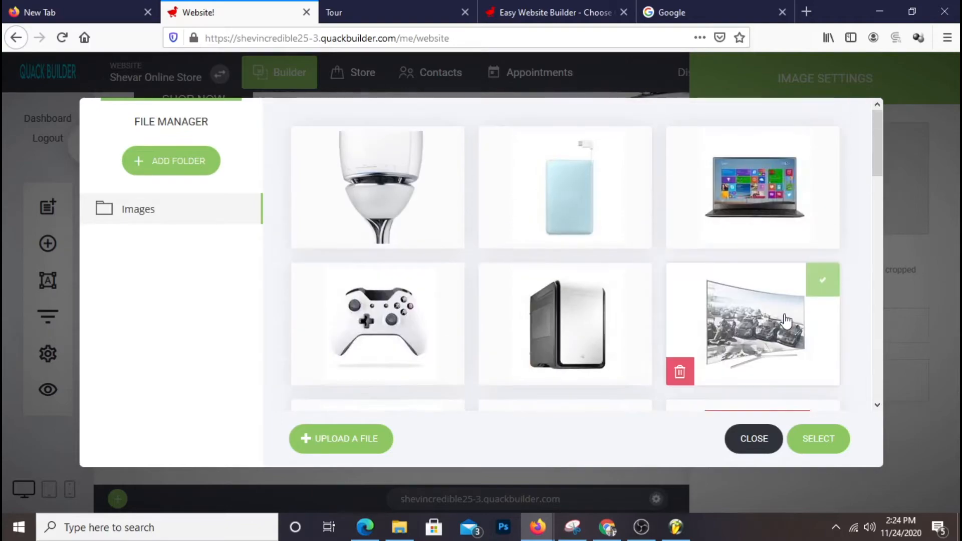
scroll(787, 321, "down", 10)
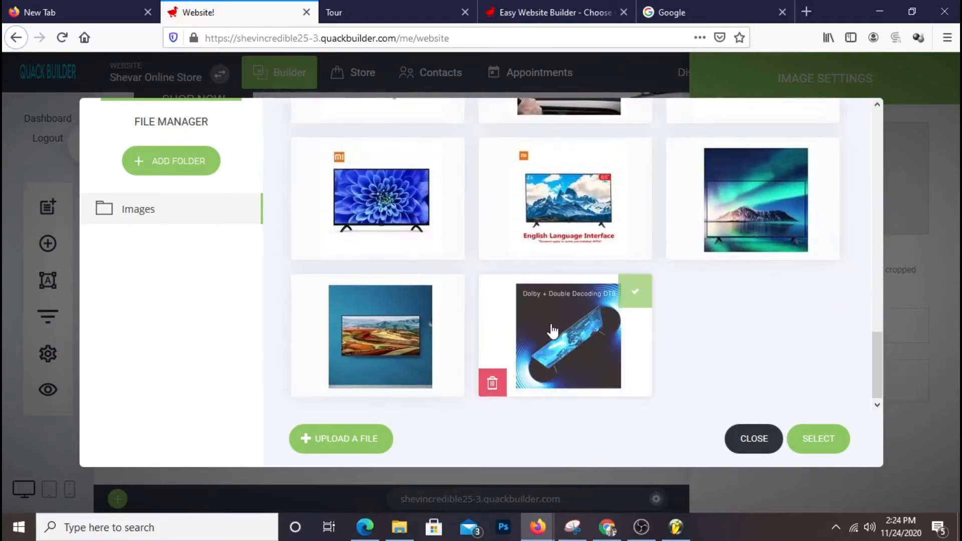
left_click(822, 438)
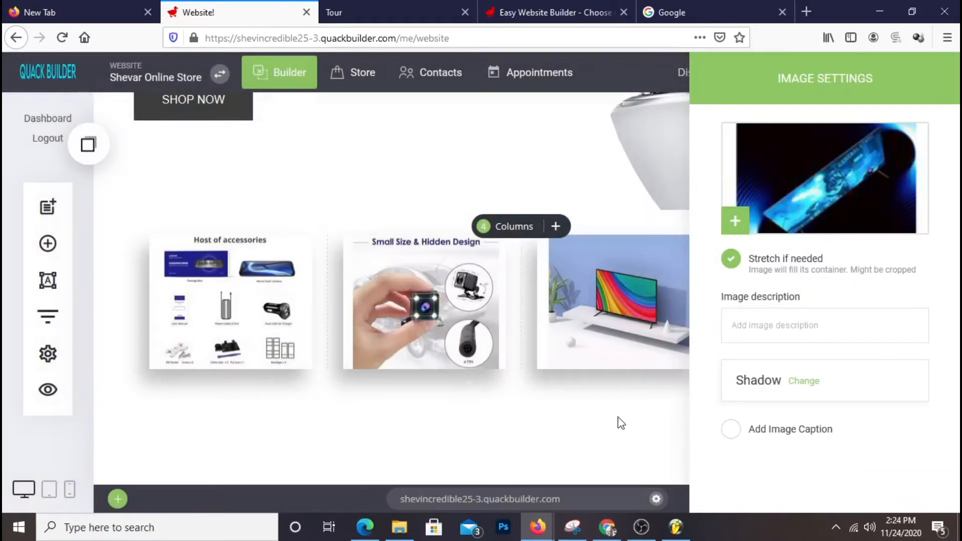
left_click(617, 417)
Increase the four-image block's top spacing to about 46 px and save the changes.
scroll(689, 301, "up", 3)
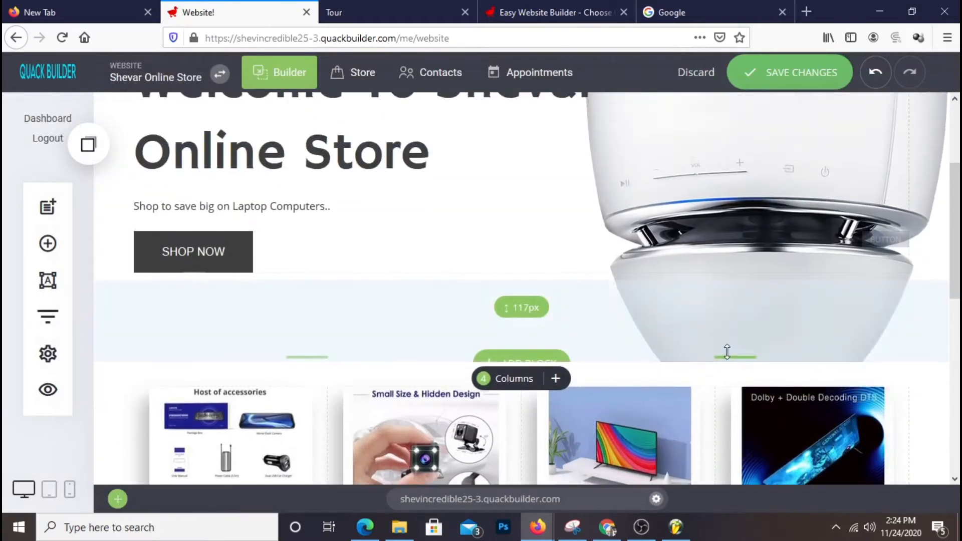
scroll(777, 303, "down", 3)
left_click_drag(627, 234, 627, 242)
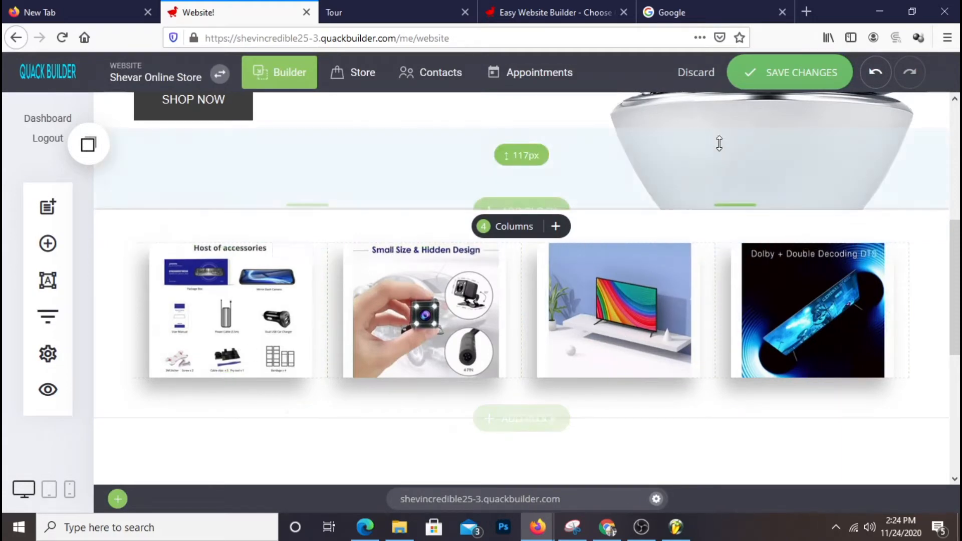
left_click(801, 81)
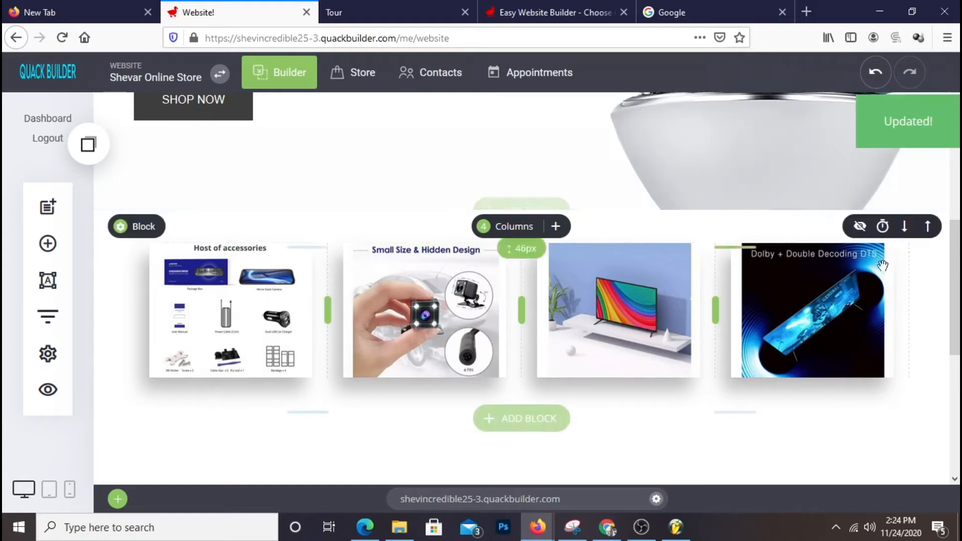
Set the four-image block's container width to Full-Width and save the changes.
scroll(849, 129, "up", 3)
scroll(849, 130, "up", 2)
scroll(842, 135, "down", 8)
scroll(555, 365, "up", 10)
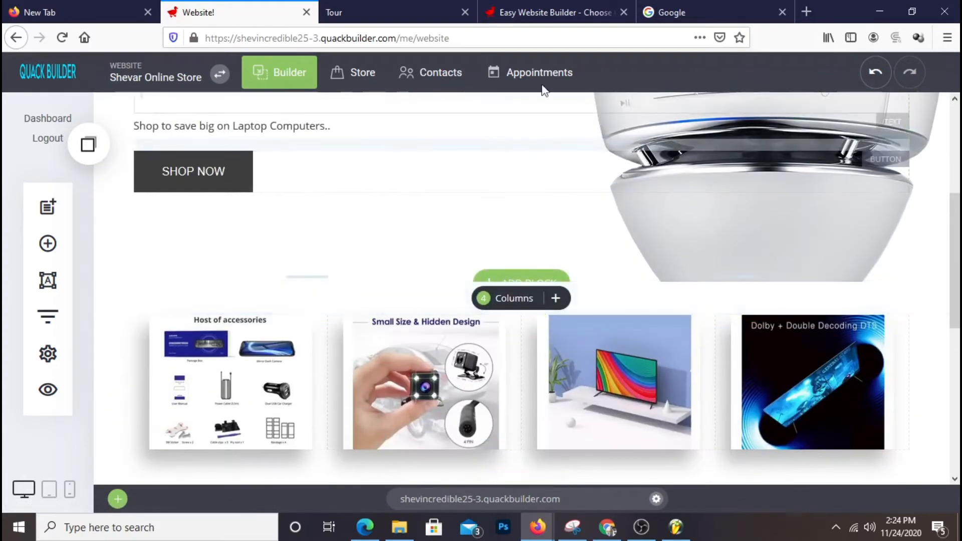
scroll(555, 364, "down", 6)
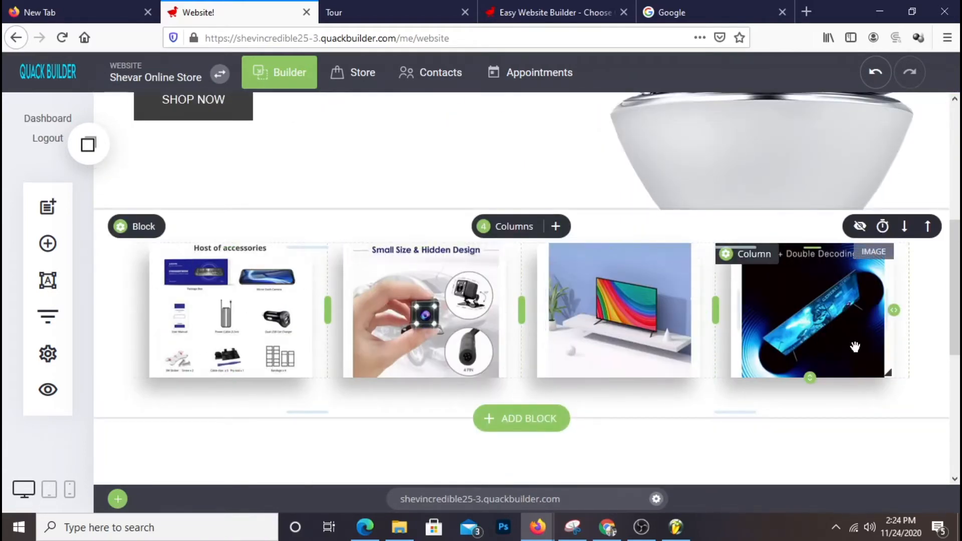
mouse_move(150, 235)
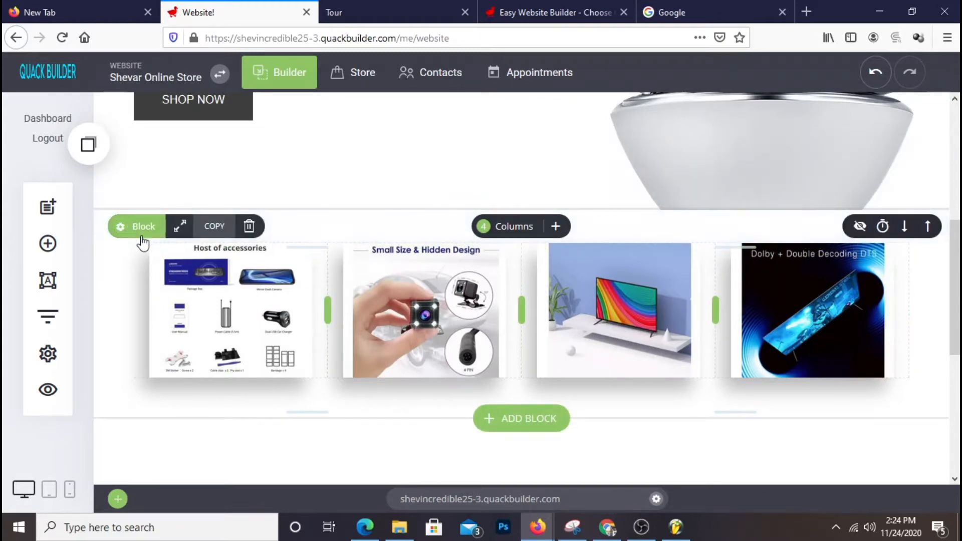
left_click(180, 227)
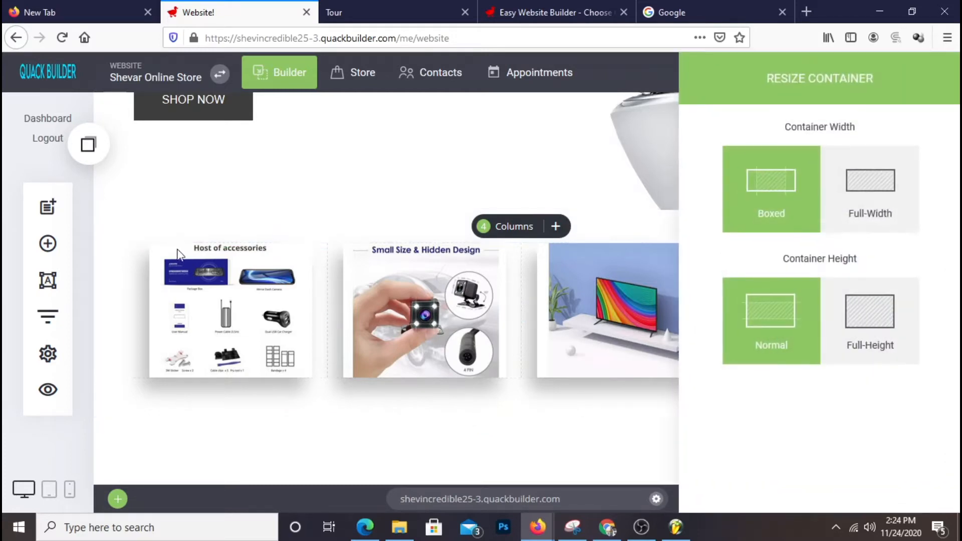
left_click(860, 197)
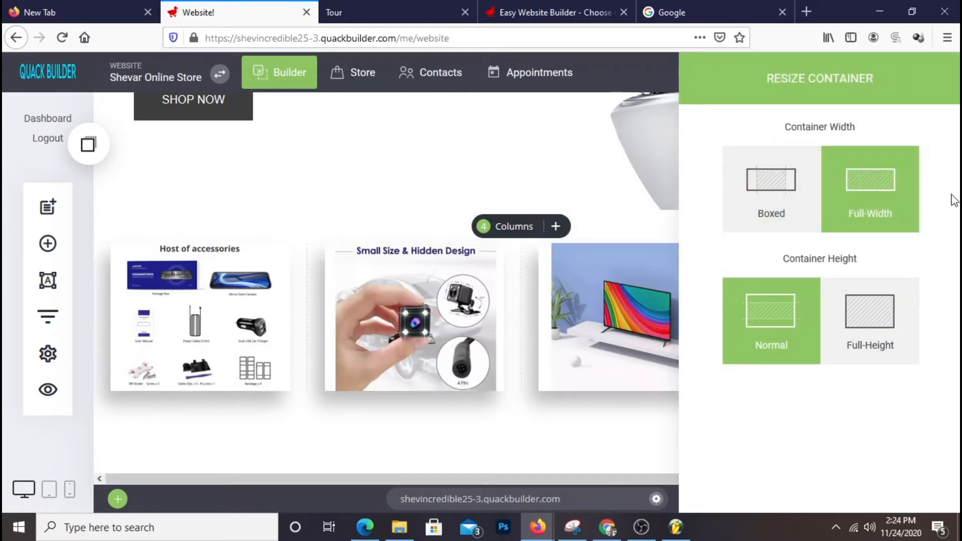
left_click(617, 350)
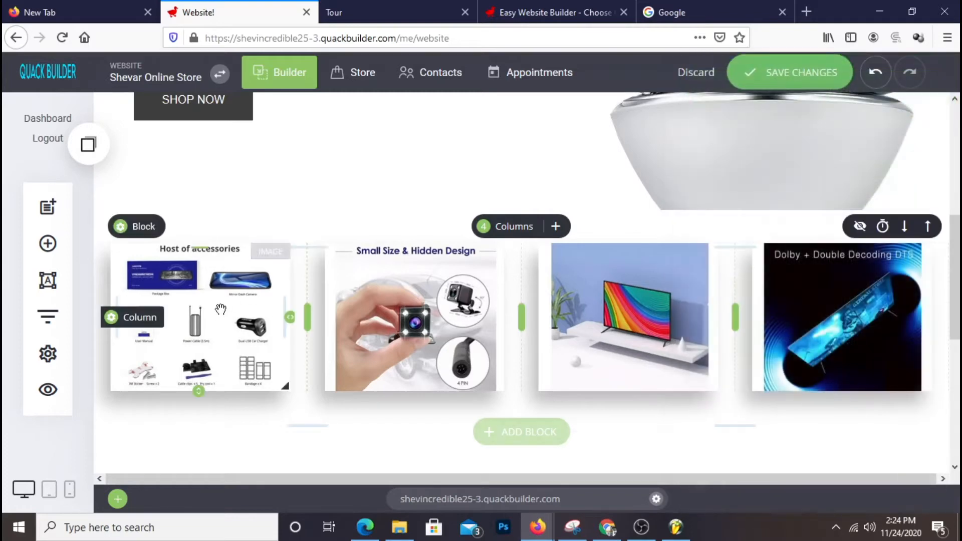
left_click(816, 77)
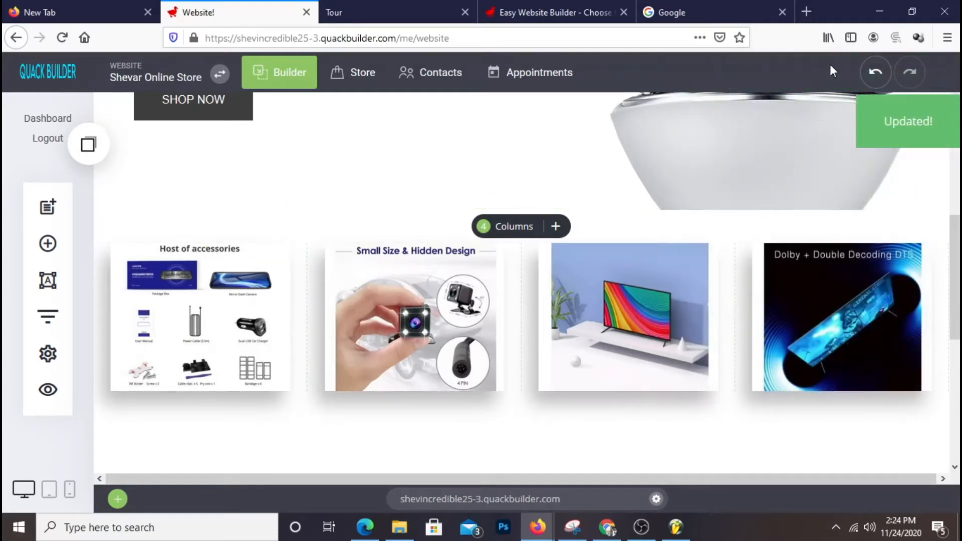
Reload the published store page and check the layout of the full-width four-image block.
left_click(387, 11)
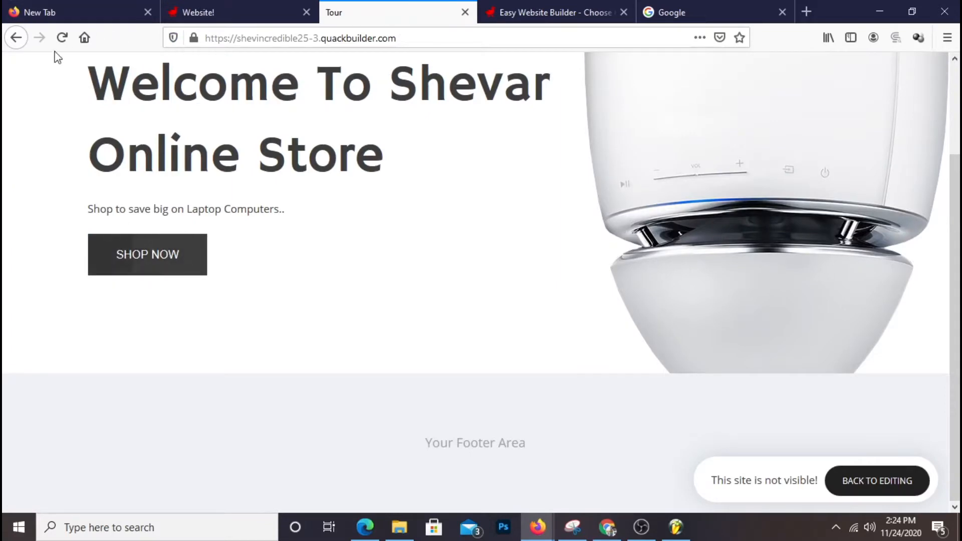
left_click(62, 37)
scroll(734, 265, "down", 4)
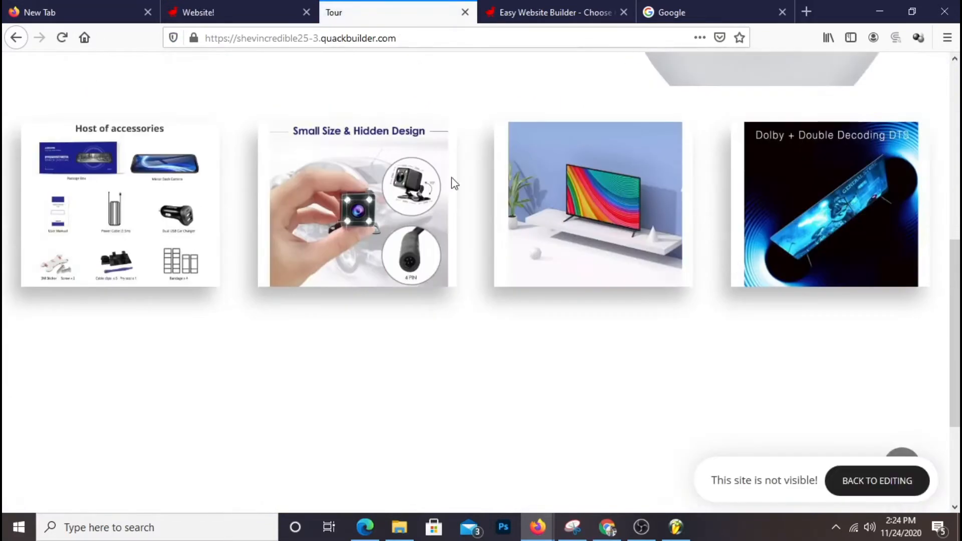
scroll(262, 208, "up", 4)
scroll(262, 219, "up", 3)
scroll(262, 210, "down", 5)
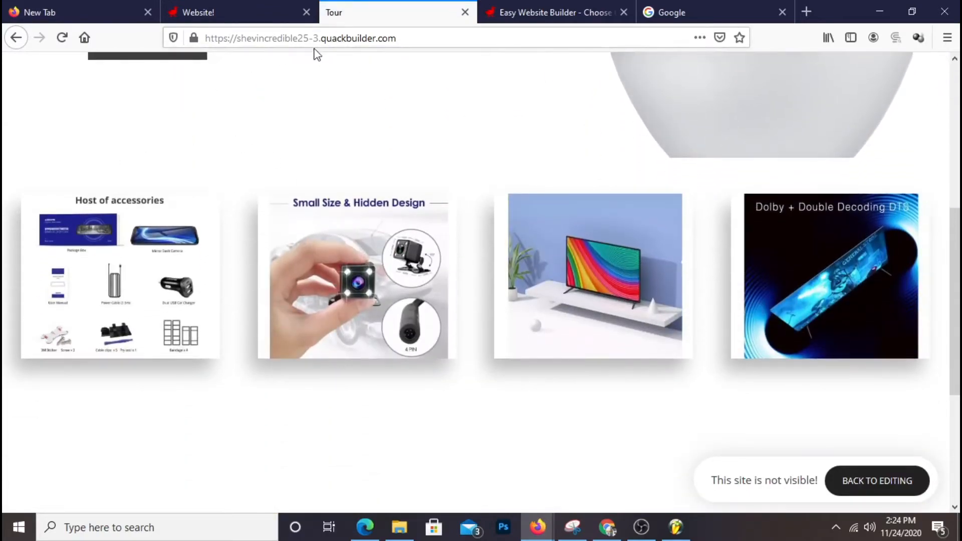
Return to the website builder, give the four-image block a light grey background color, and save the changes.
left_click(255, 13)
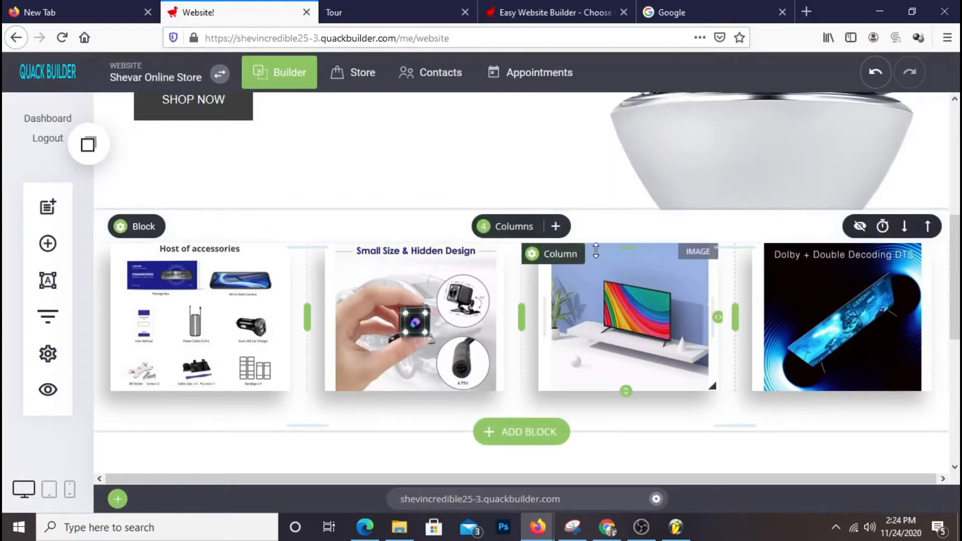
scroll(556, 261, "up", 2)
left_click(153, 310)
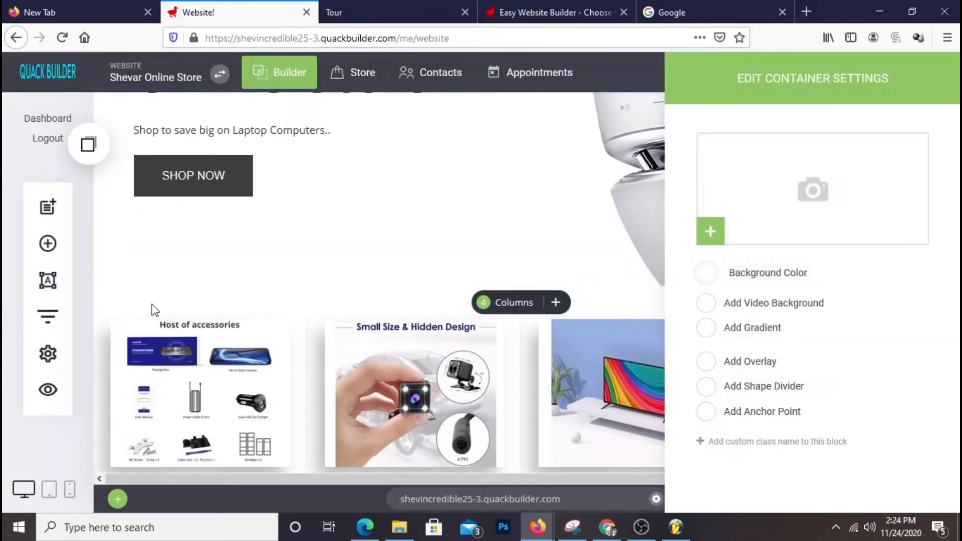
left_click(148, 339)
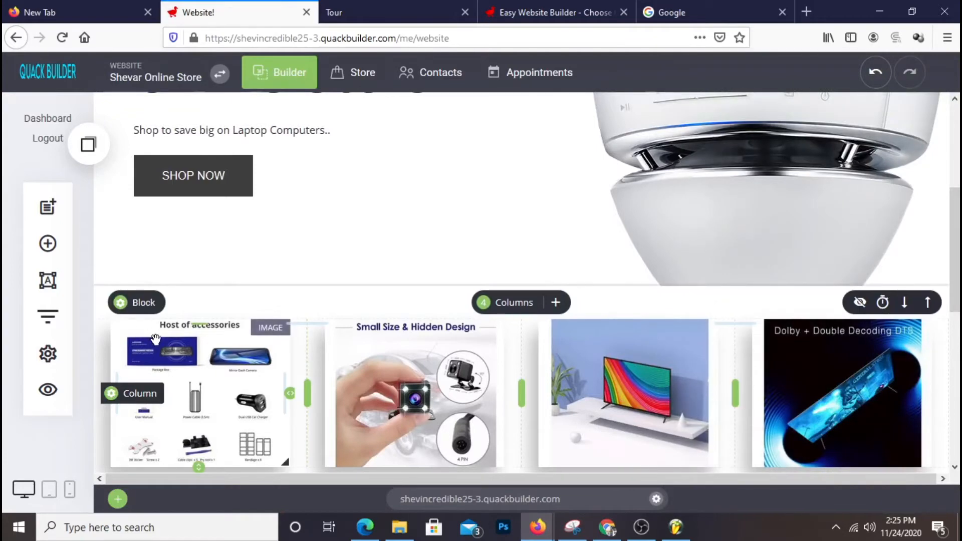
left_click(139, 310)
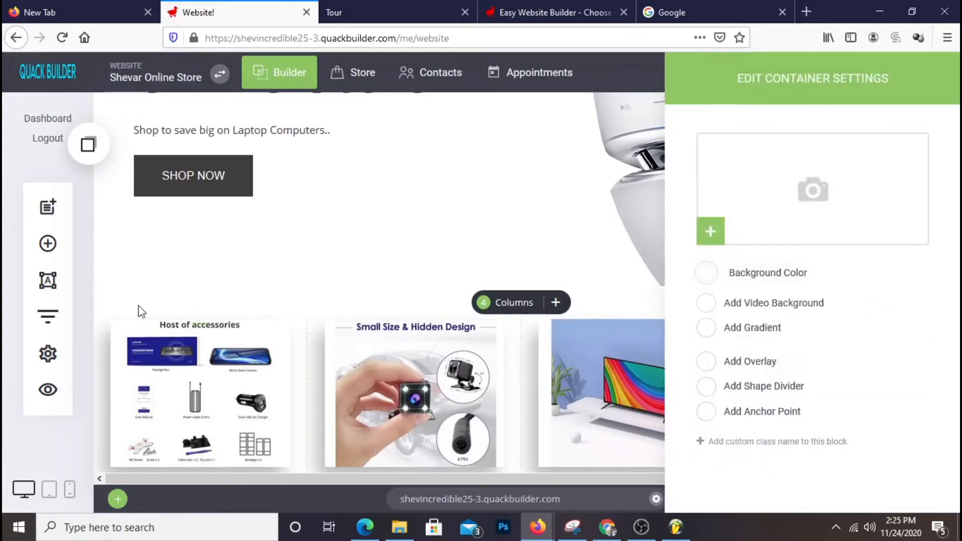
left_click(709, 276)
left_click_drag(718, 195, 709, 198)
left_click(548, 232)
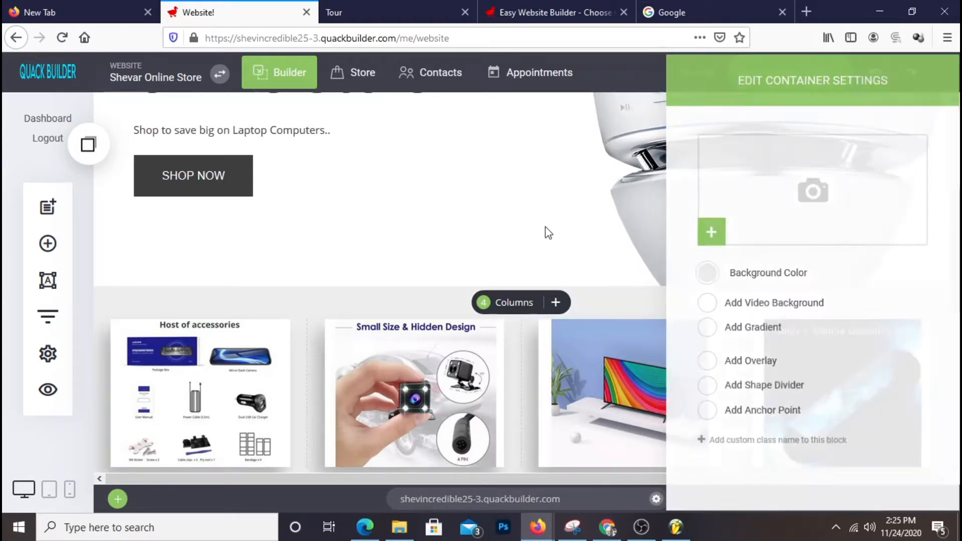
left_click(814, 71)
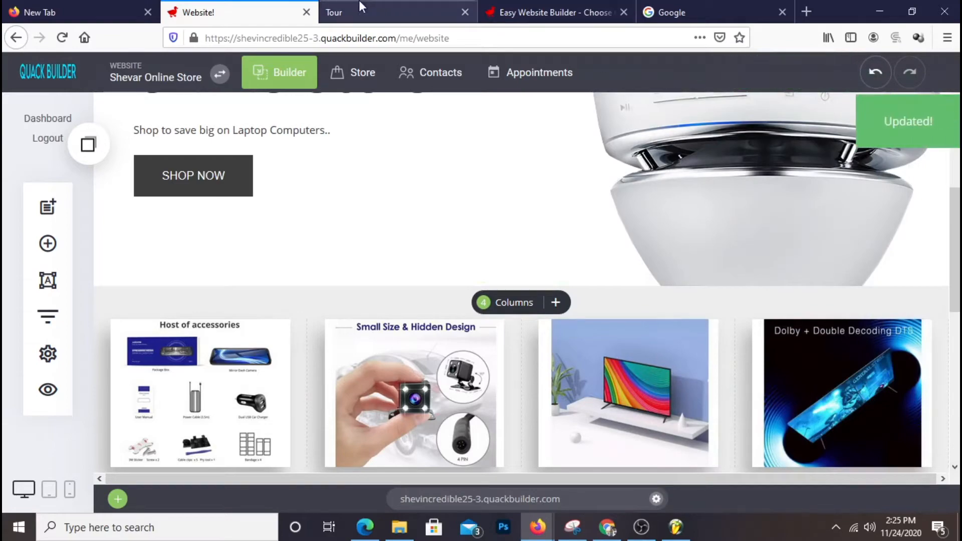
Reload the published store page and check the grey background behind the four images.
left_click(378, 17)
right_click(379, 16)
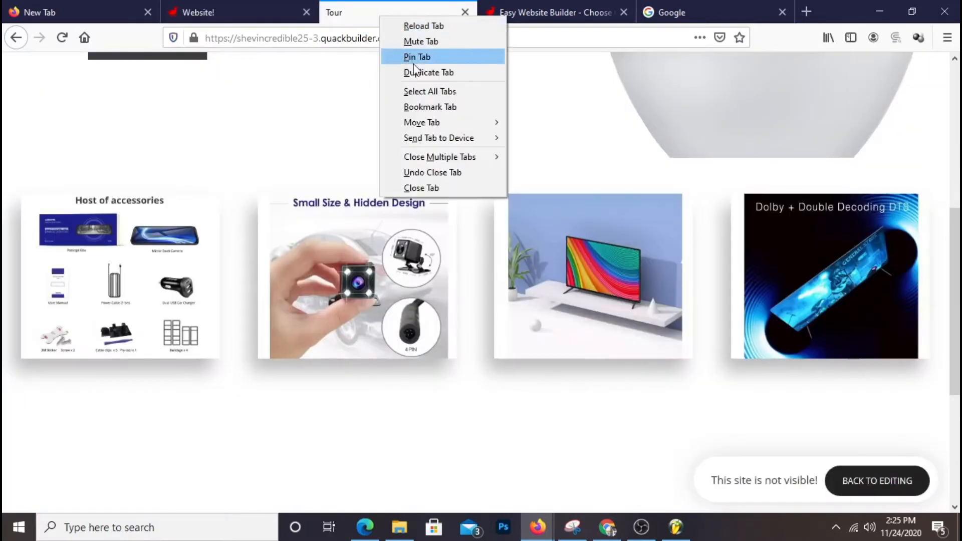
left_click(425, 26)
scroll(831, 296, "up", 2)
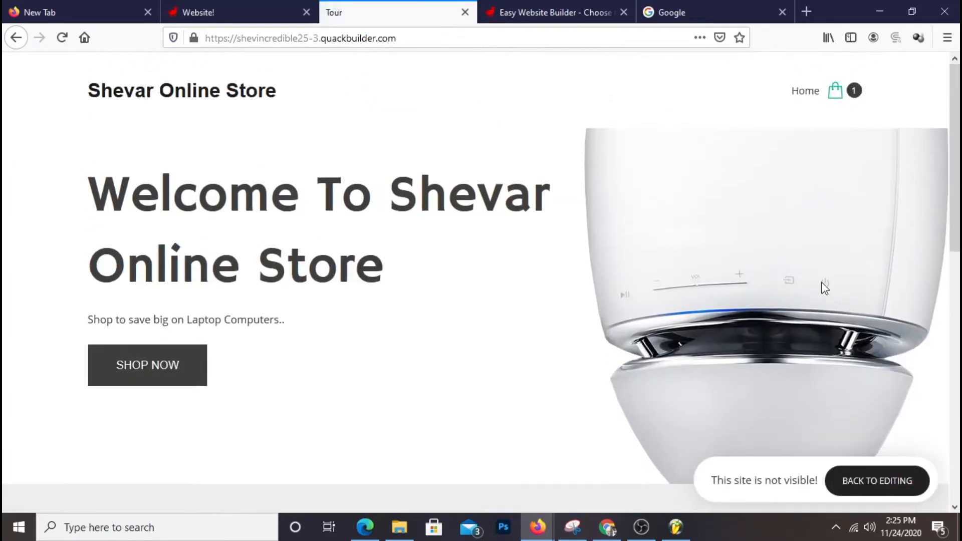
scroll(819, 273, "down", 4)
scroll(816, 185, "down", 3)
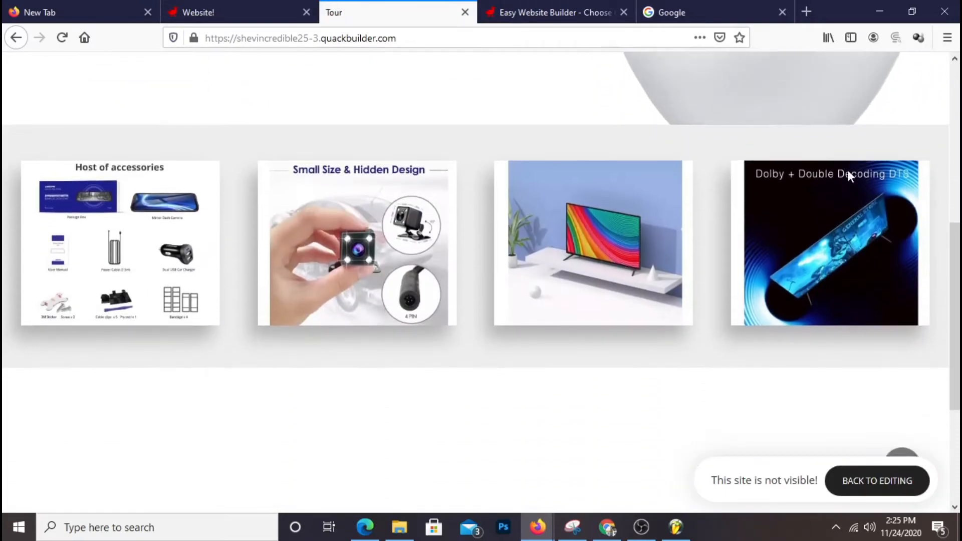
scroll(535, 308, "up", 2)
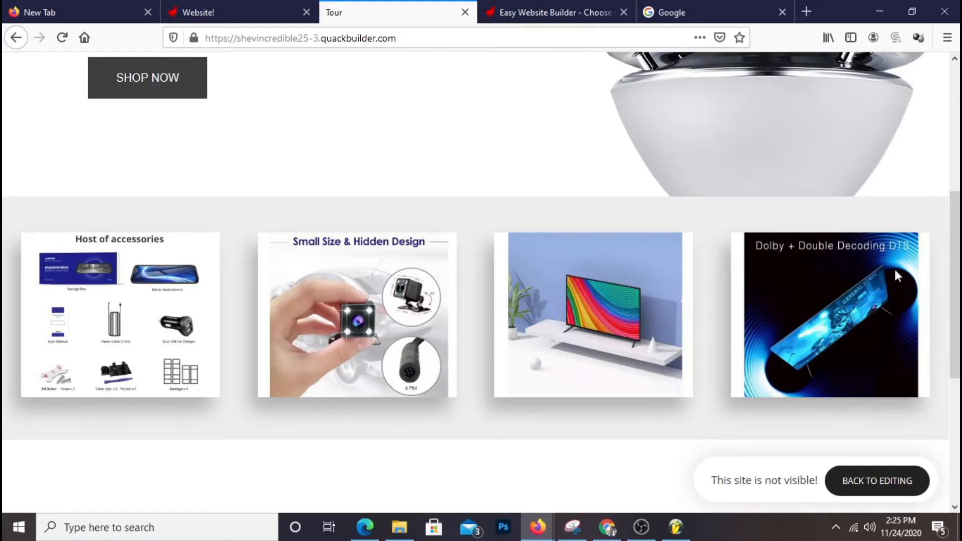
In the website builder, add a caption to the first image of the four-image block, shown over the image on mouse over.
left_click(215, 19)
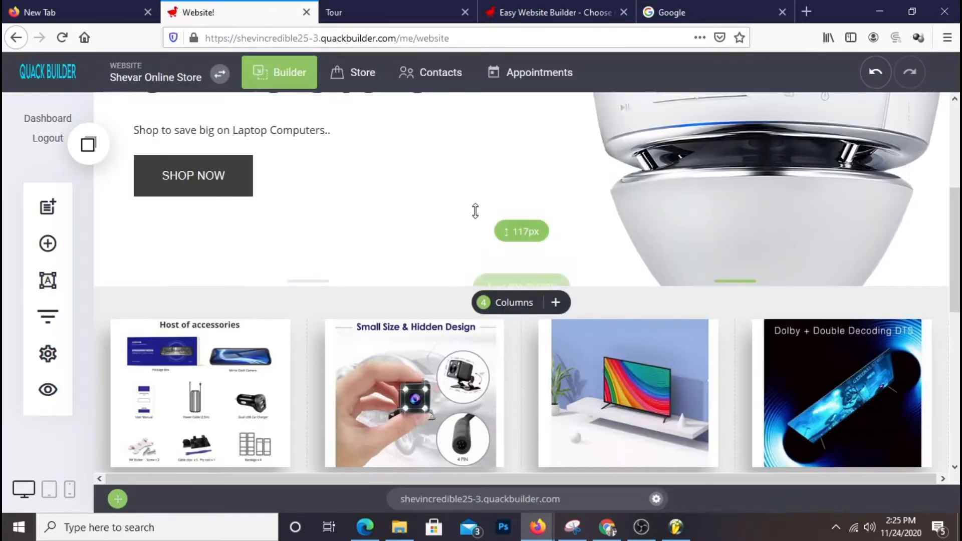
scroll(485, 199, "down", 1)
scroll(486, 199, "down", 1)
scroll(484, 200, "up", 1)
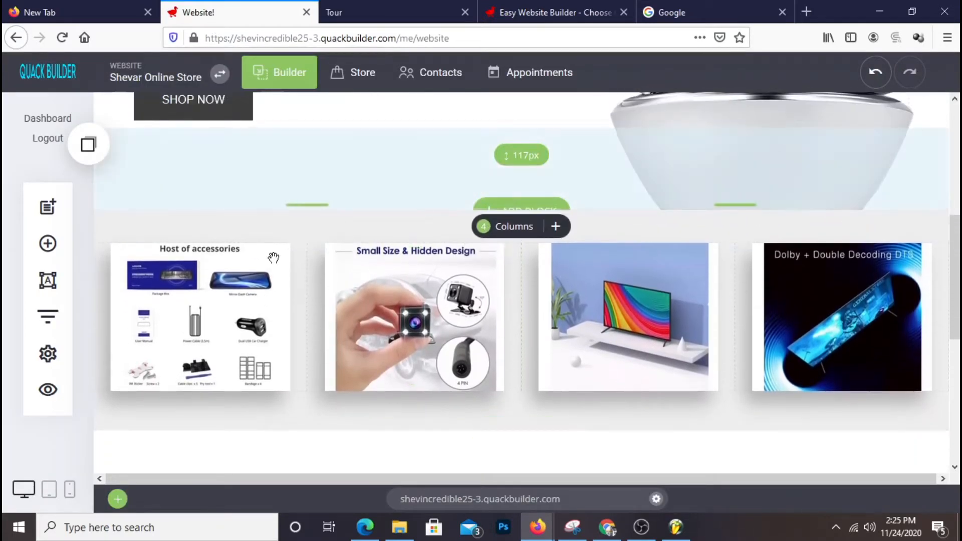
left_click(246, 309)
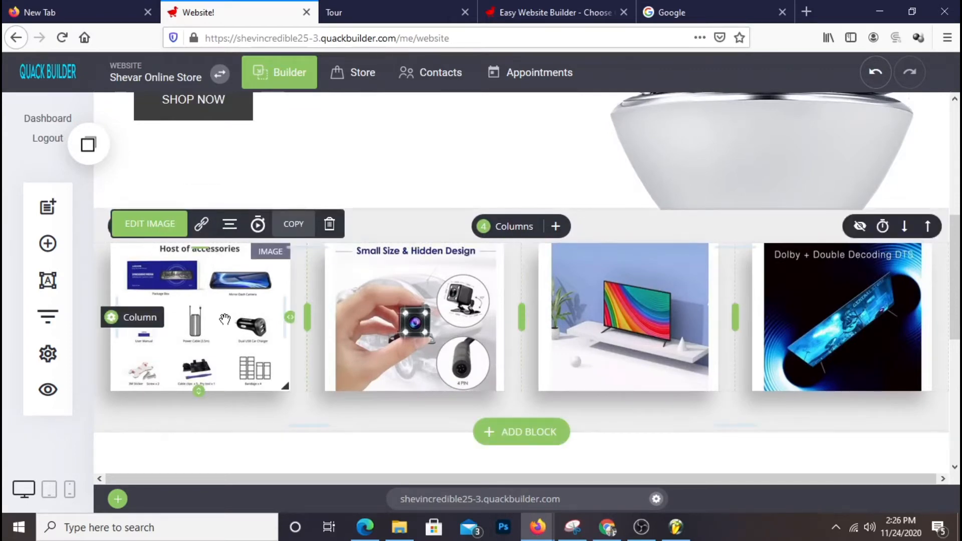
left_click(166, 226)
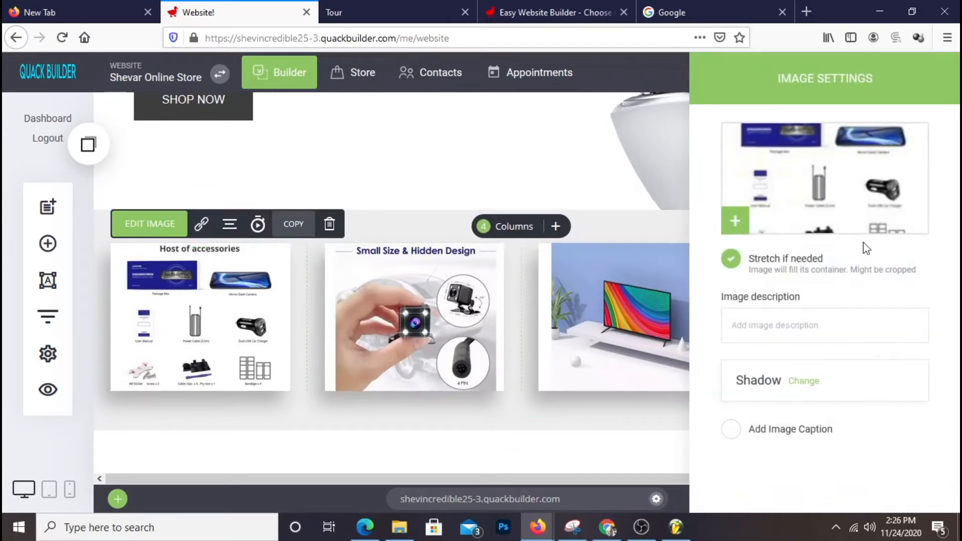
left_click(735, 431)
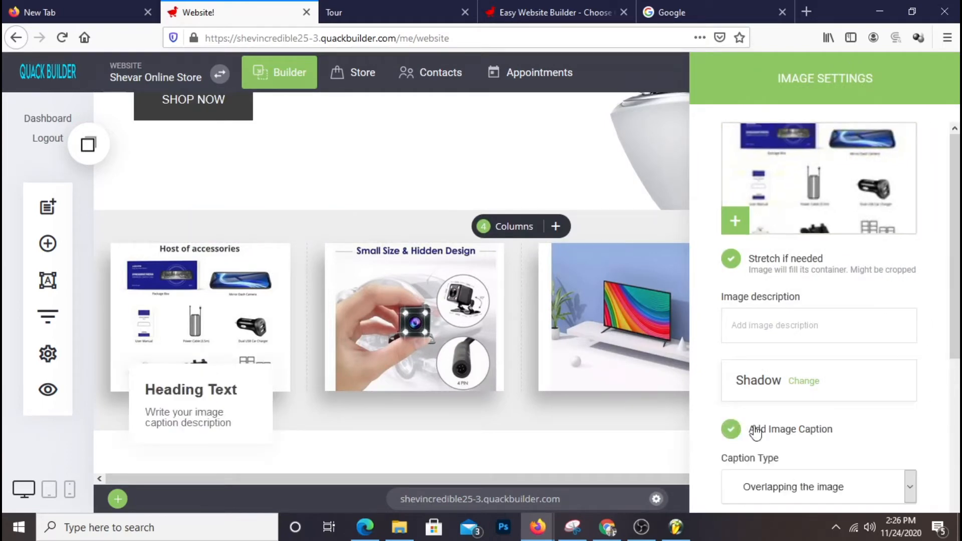
scroll(810, 365, "down", 3)
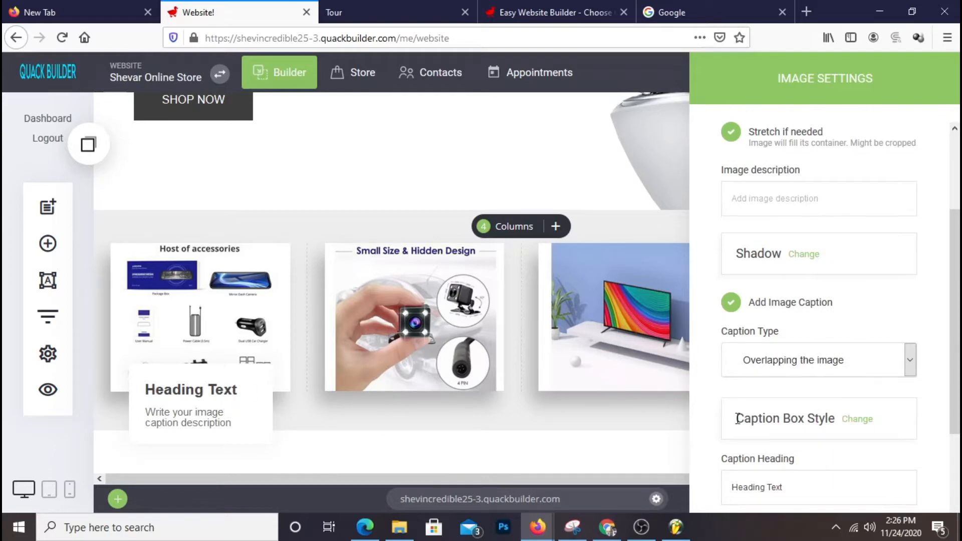
scroll(877, 325, "down", 3)
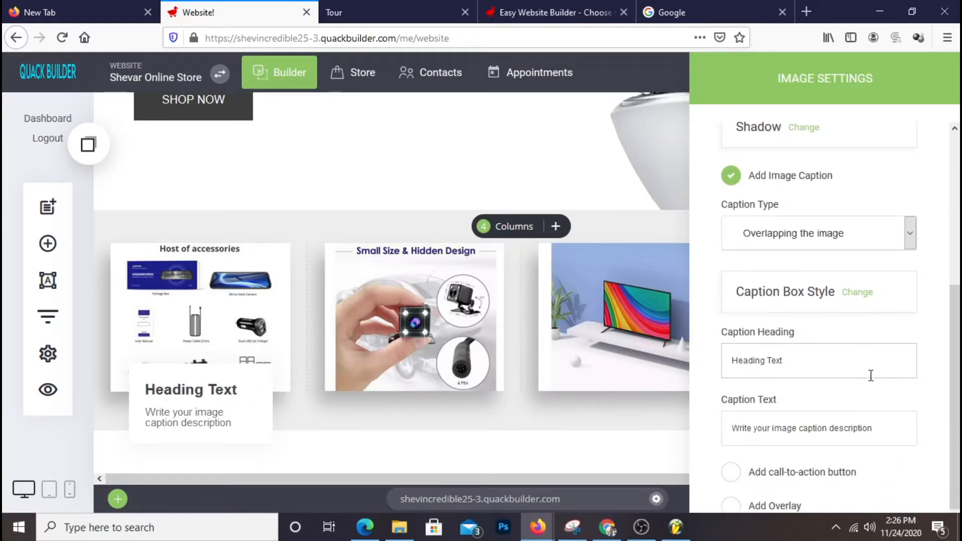
left_click(838, 233)
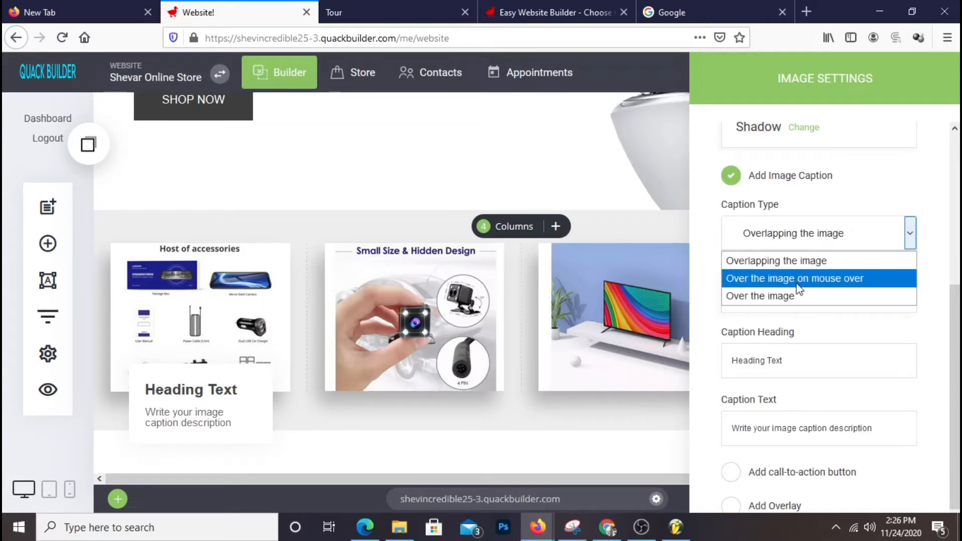
left_click(860, 278)
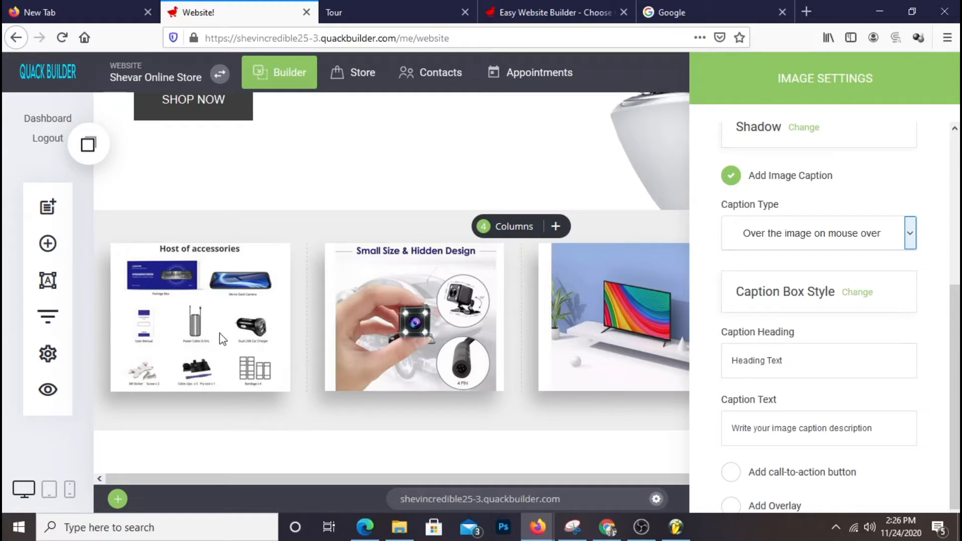
Set the first image's caption heading to "Cars And More" and clear the caption description text.
scroll(862, 338, "down", 1)
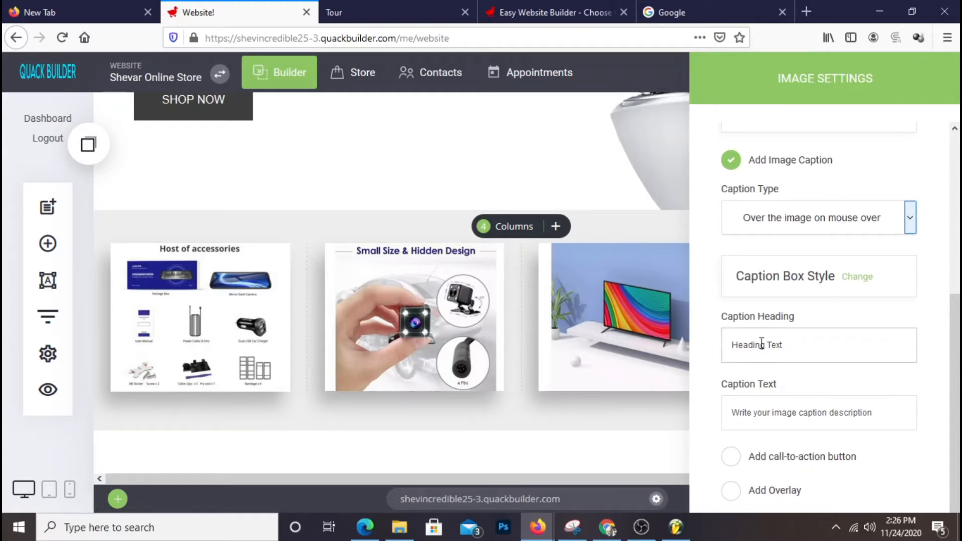
left_click_drag(876, 349, 576, 353)
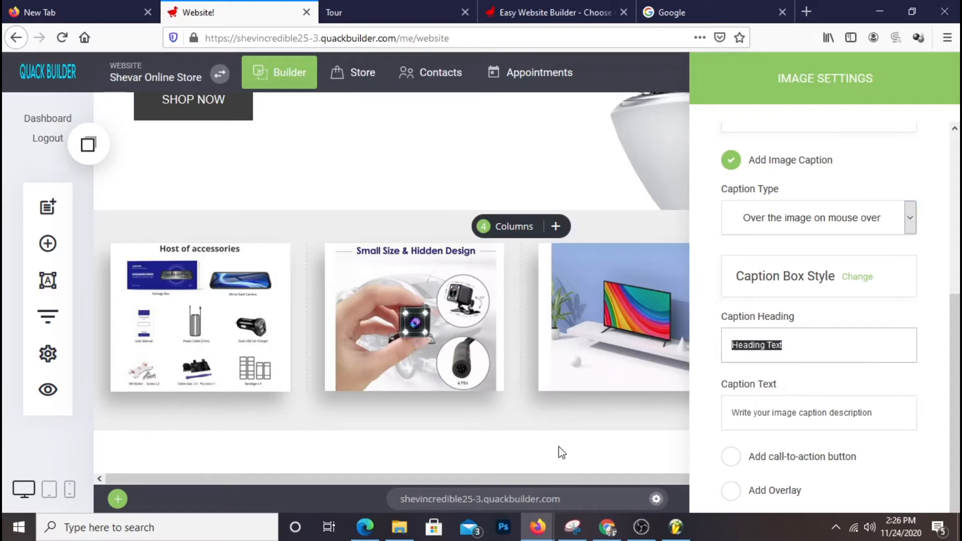
type("Cars And More")
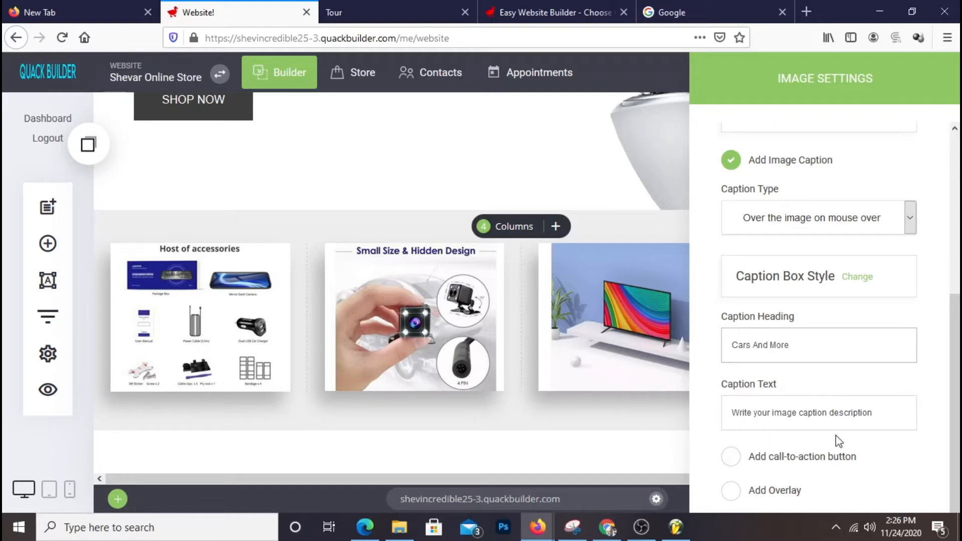
triple_click(835, 421)
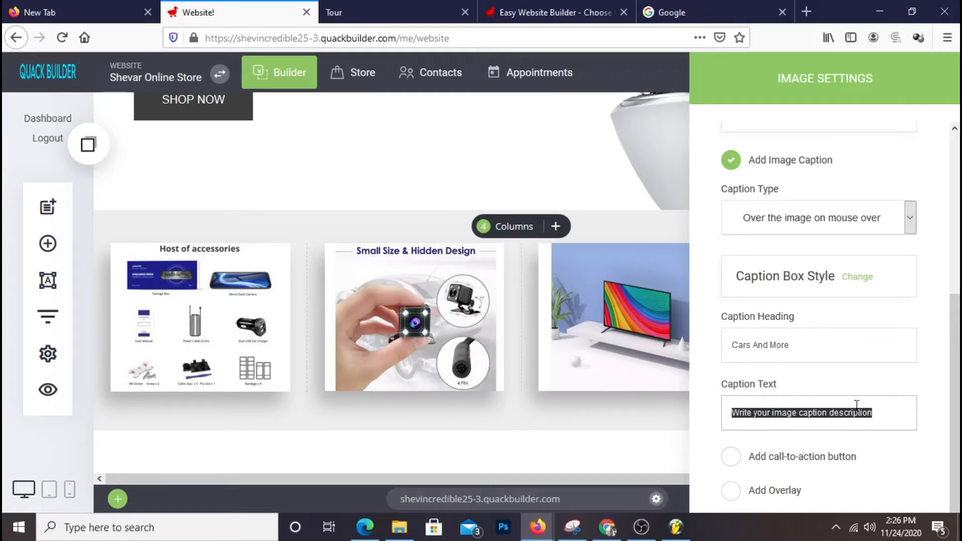
key("BackSpace")
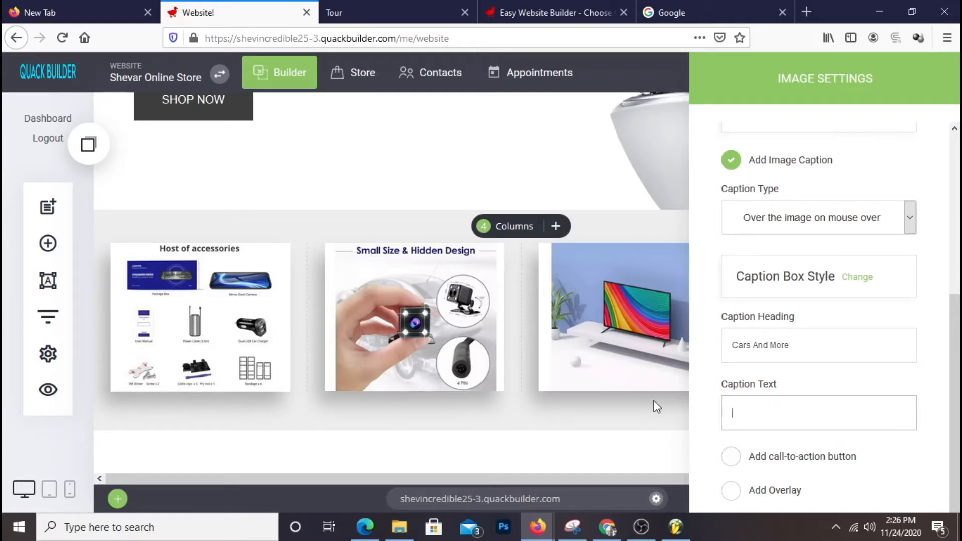
Add a call-to-action button to the caption, link it to all products in the store, and save the changes.
left_click(731, 457)
scroll(833, 432, "down", 3)
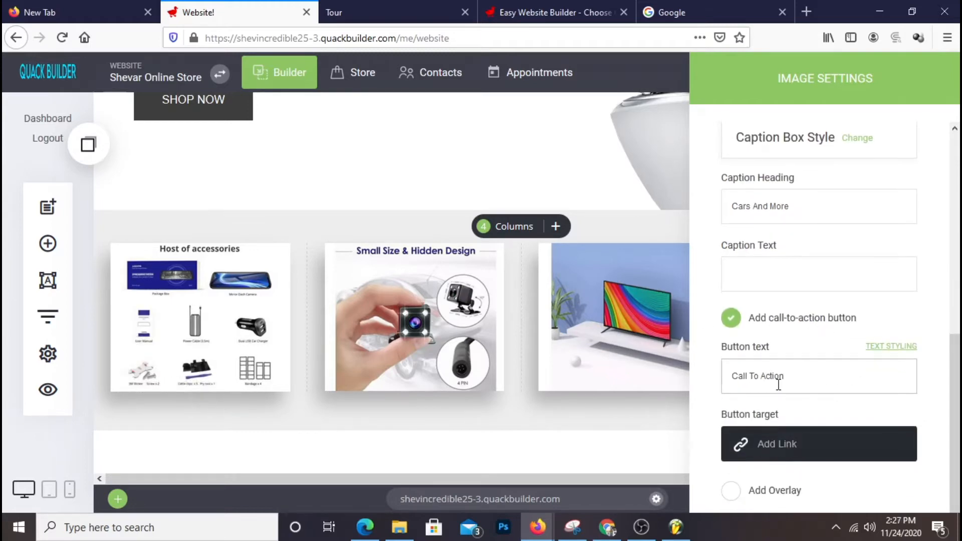
left_click(796, 441)
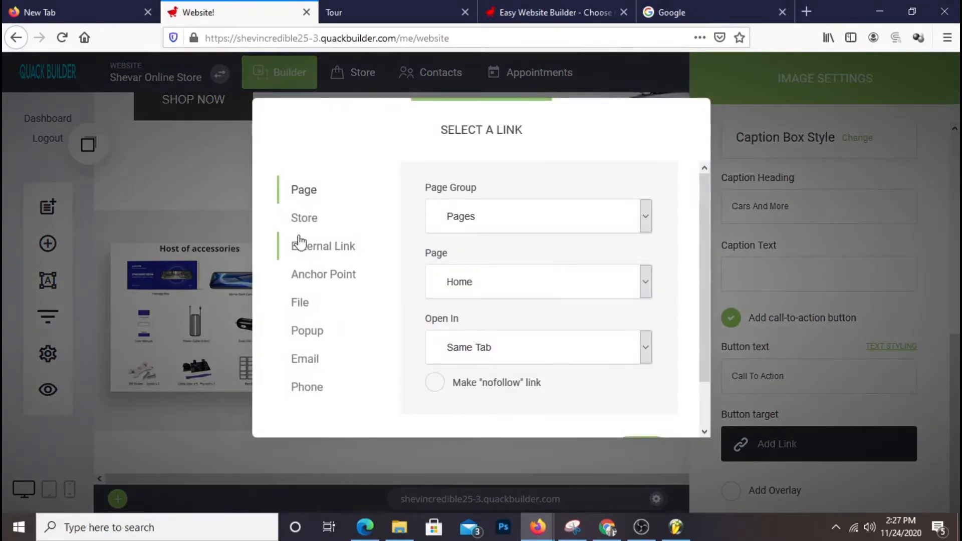
left_click(307, 224)
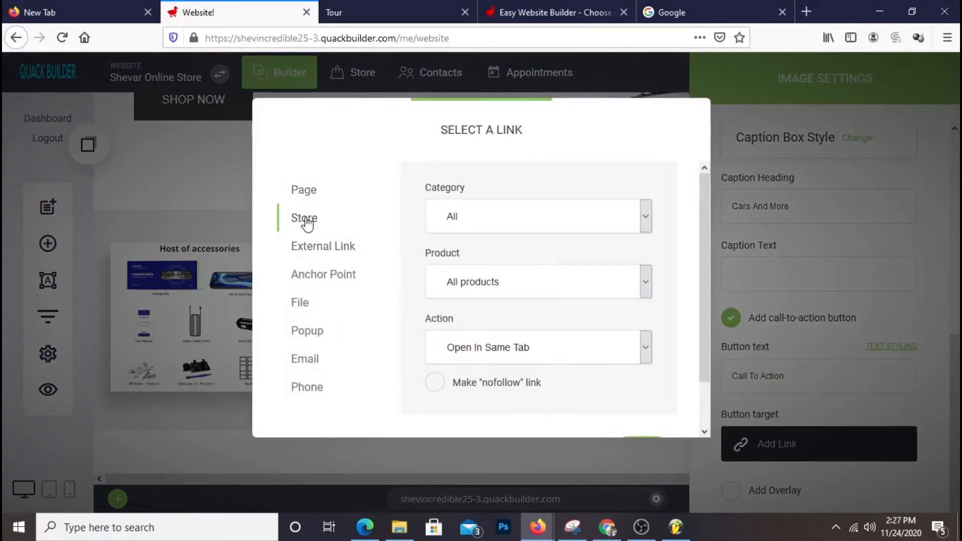
scroll(481, 280, "down", 1)
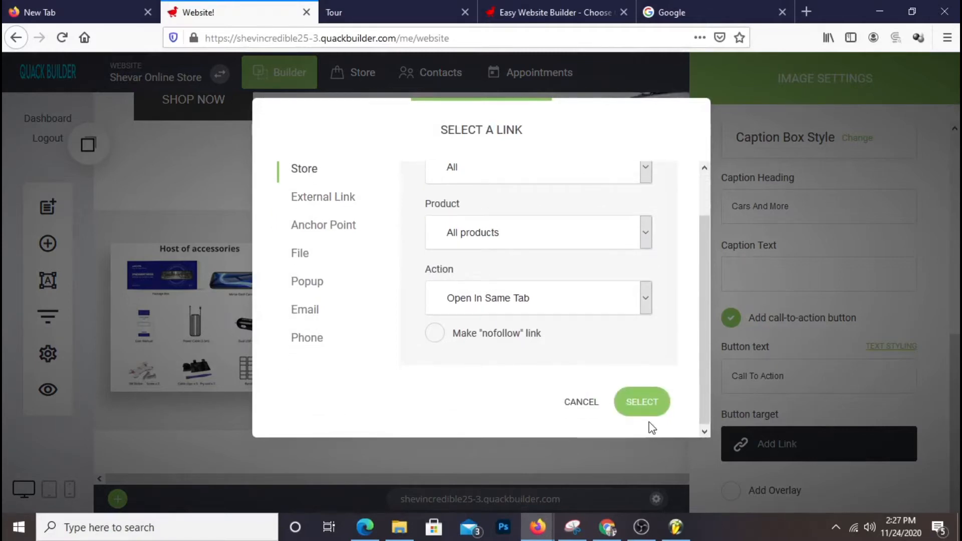
left_click(647, 402)
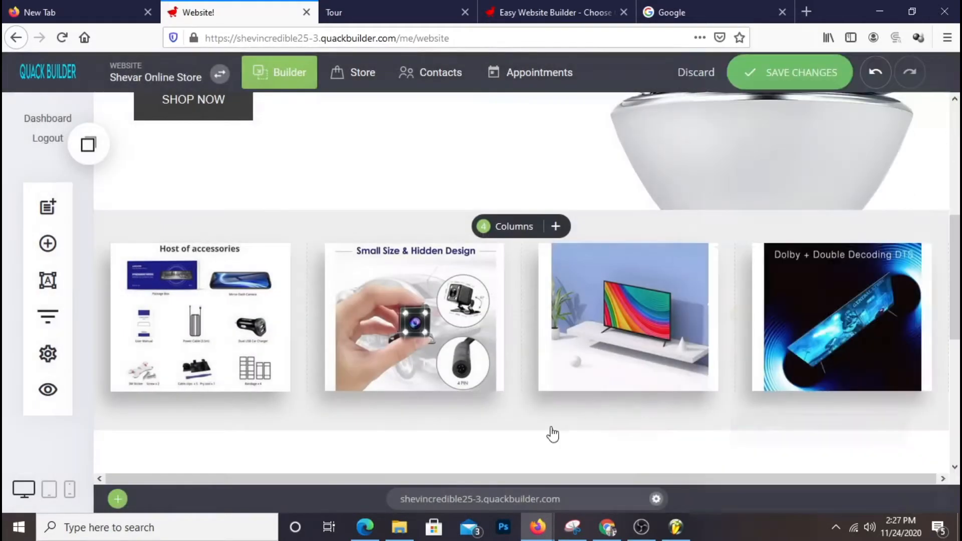
left_click(789, 77)
Reload the published store page and check the mouse-over caption and button on the first image.
left_click(350, 12)
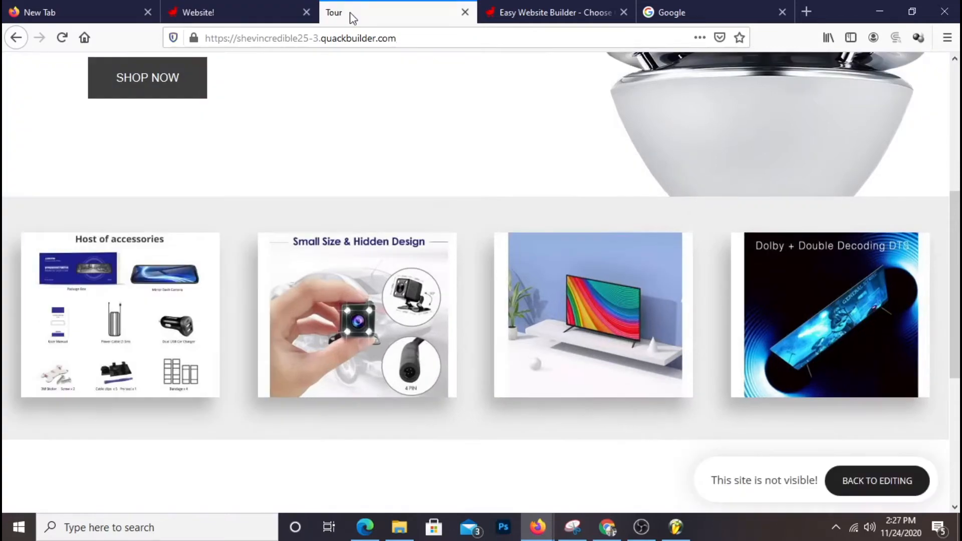
right_click(205, 117)
left_click(304, 137)
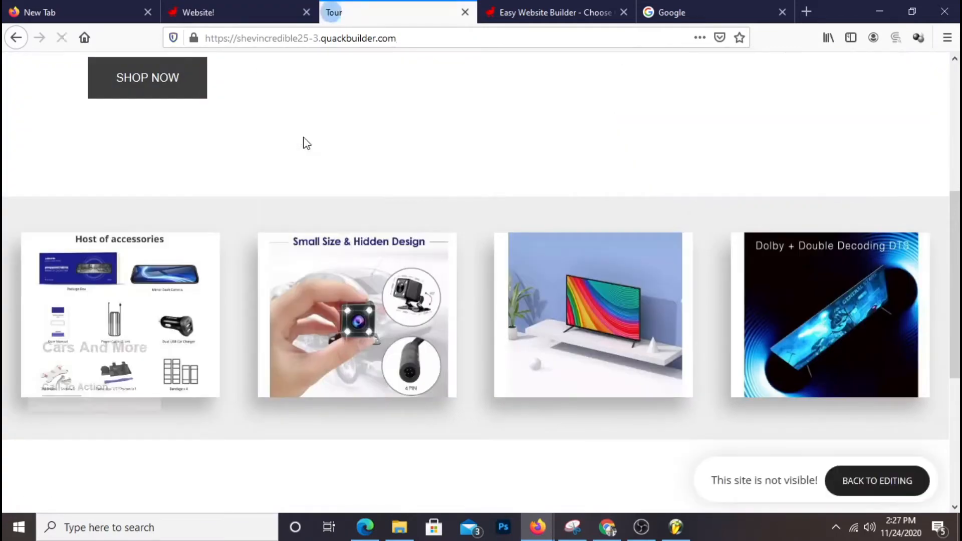
left_click(269, 11)
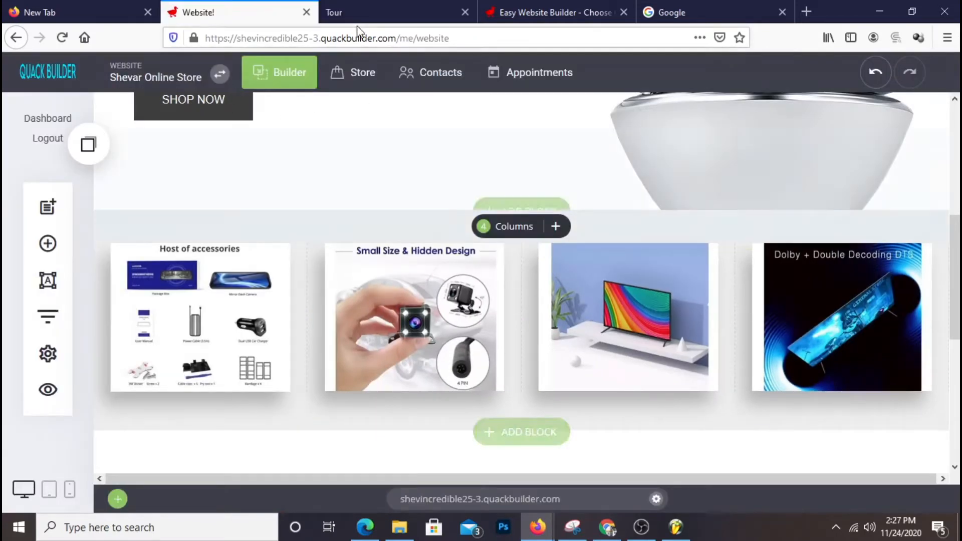
left_click(349, 11)
right_click(189, 154)
left_click(288, 165)
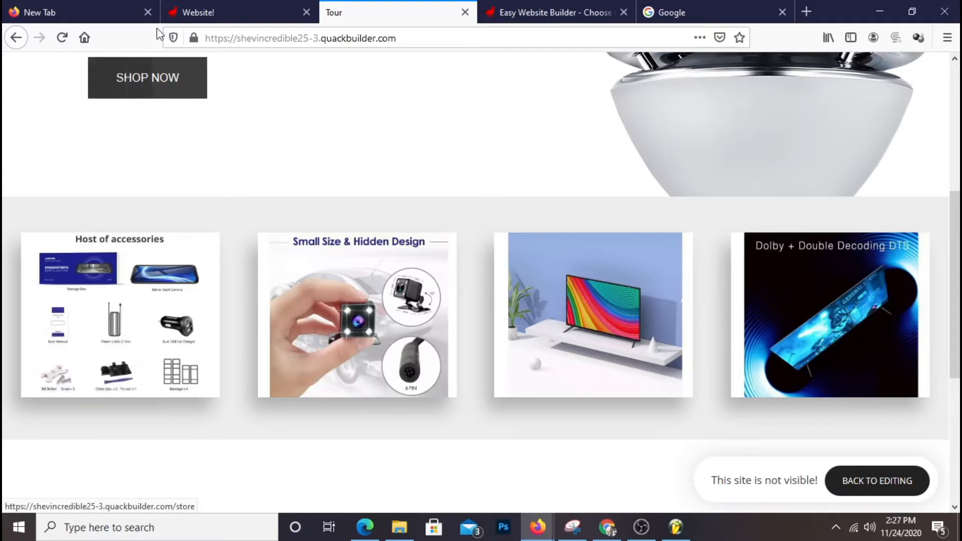
Return to the builder, set the first image's call-to-action button text to "SHOP NOW", and save the change.
left_click(201, 12)
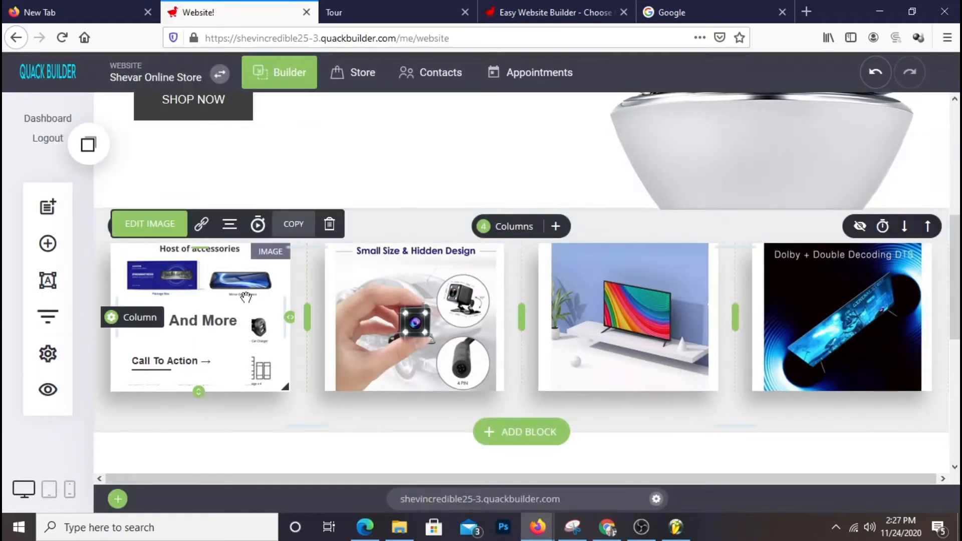
left_click(158, 223)
scroll(796, 371, "down", 8)
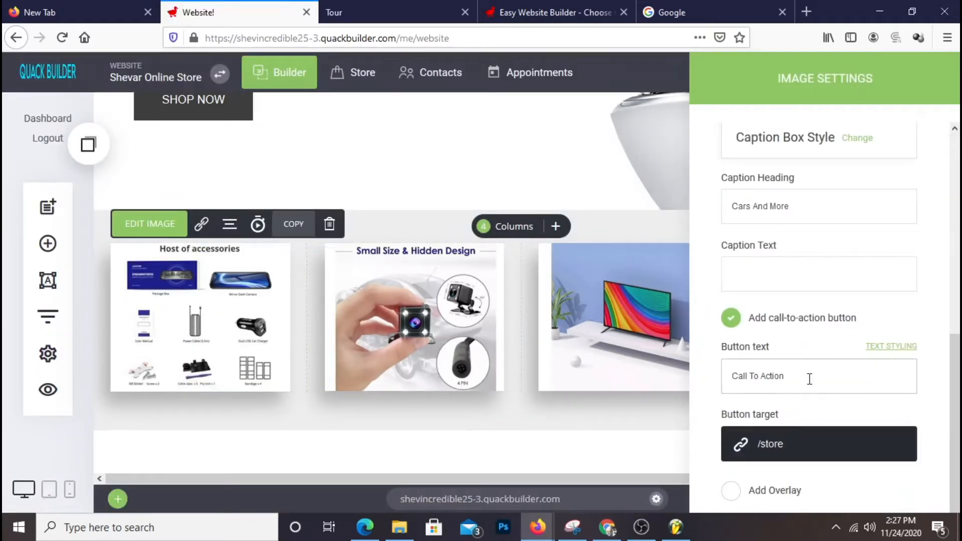
left_click_drag(822, 377, 673, 379)
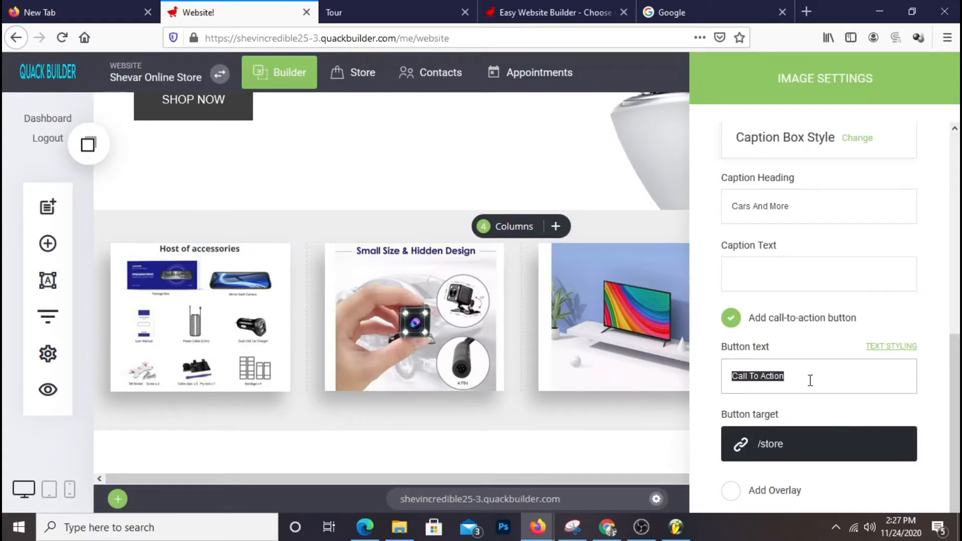
type("SHOP NOW")
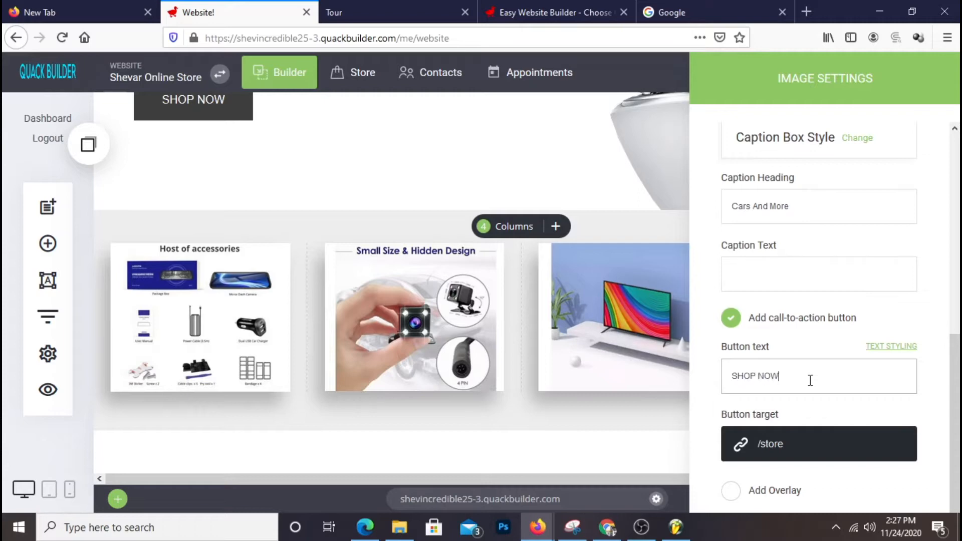
left_click(588, 235)
Reload the published page, follow the first image's SHOP NOW button to the store page, look it over, and return to the home page.
left_click(454, 13)
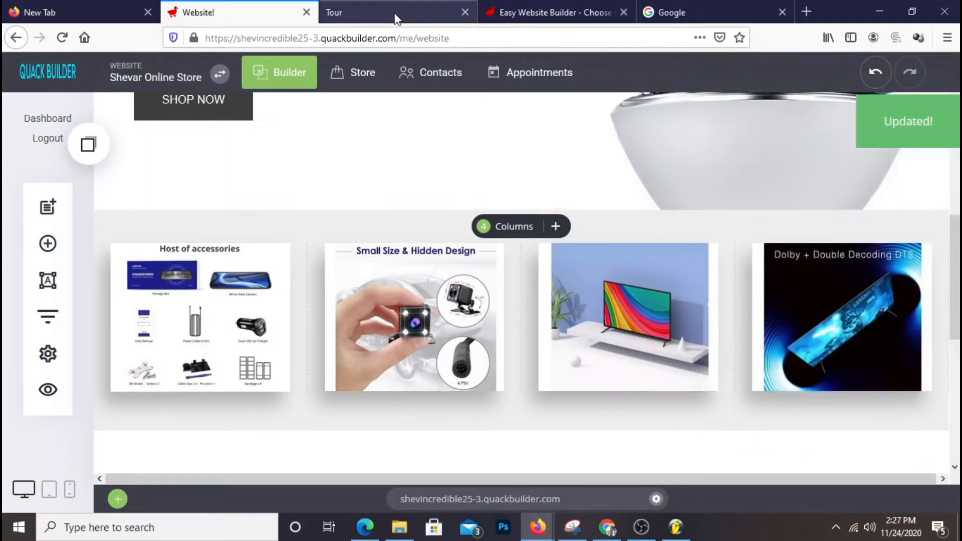
right_click(393, 13)
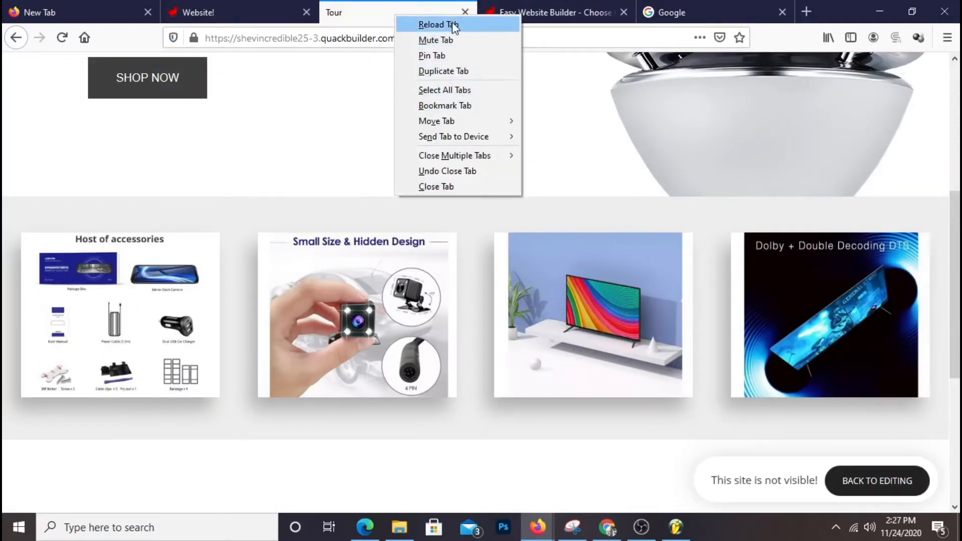
left_click(439, 25)
mouse_move(151, 347)
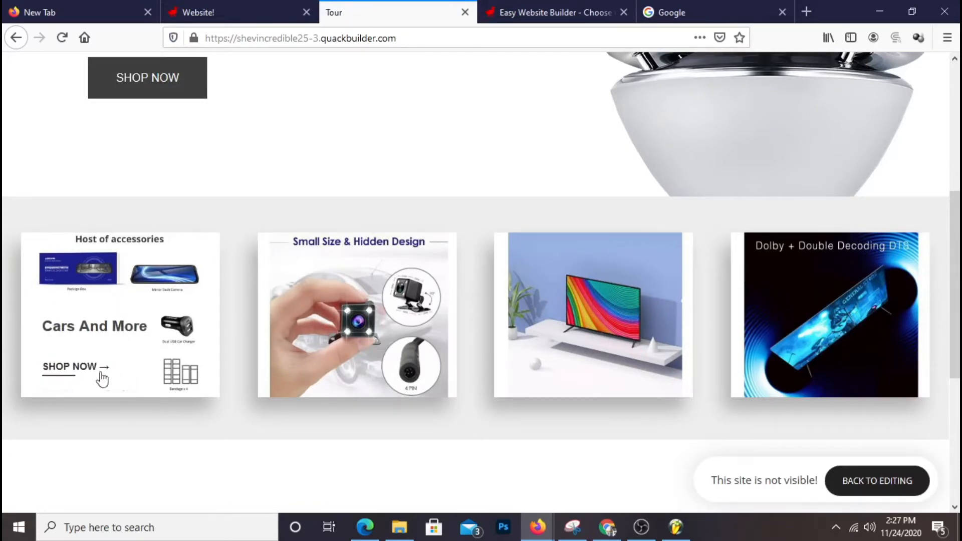
left_click(67, 377)
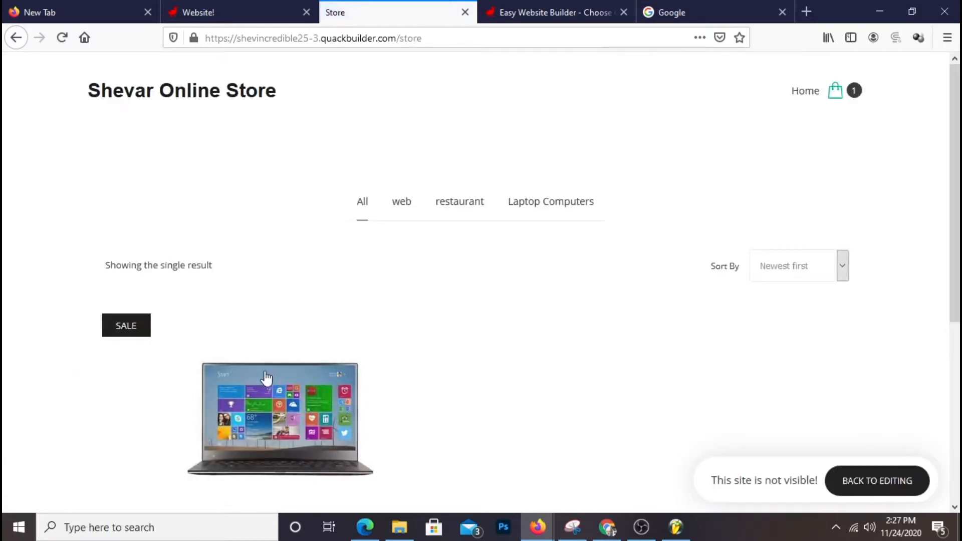
scroll(300, 374, "down", 5)
scroll(328, 369, "up", 3)
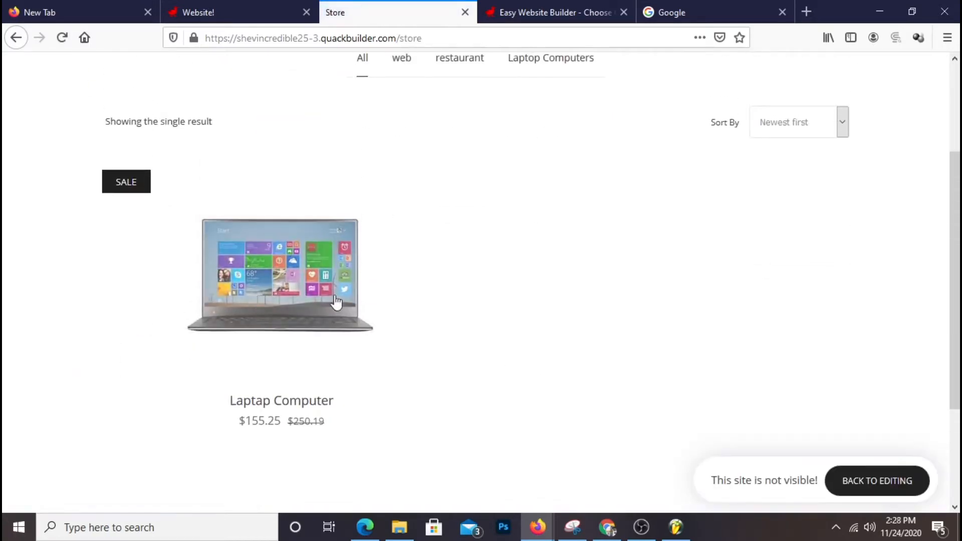
right_click(578, 261)
left_click(598, 276)
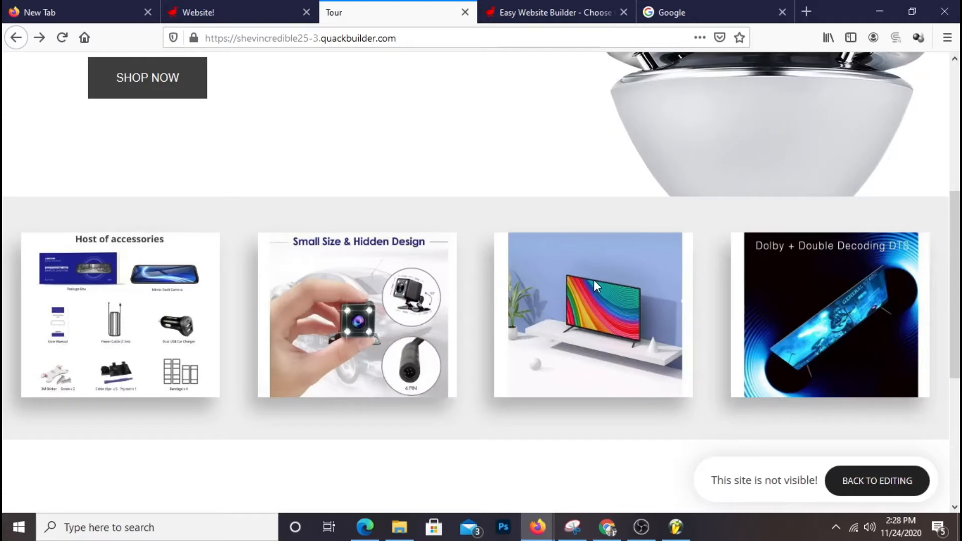
Return to the builder and add a caption to the second image, the camera, shown over the image on mouse over.
left_click(279, 10)
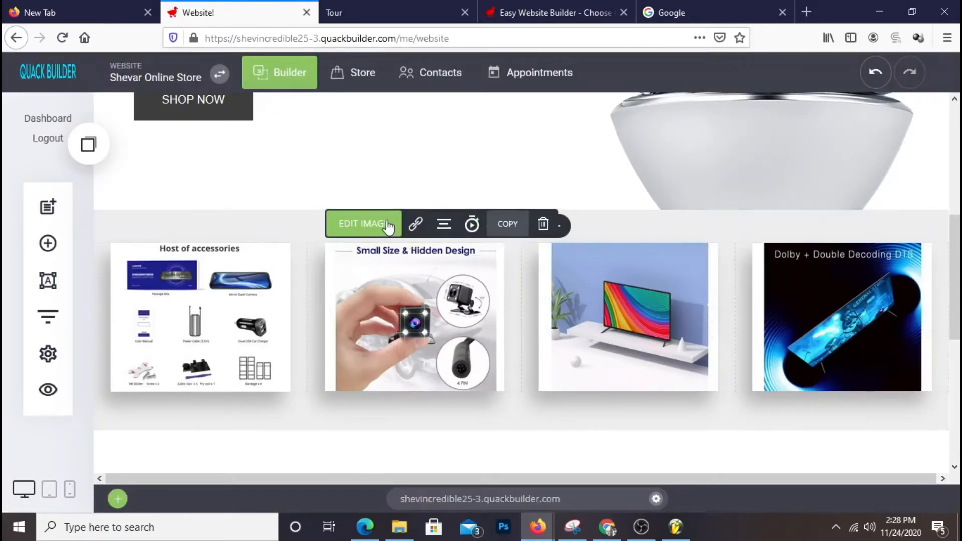
left_click(363, 223)
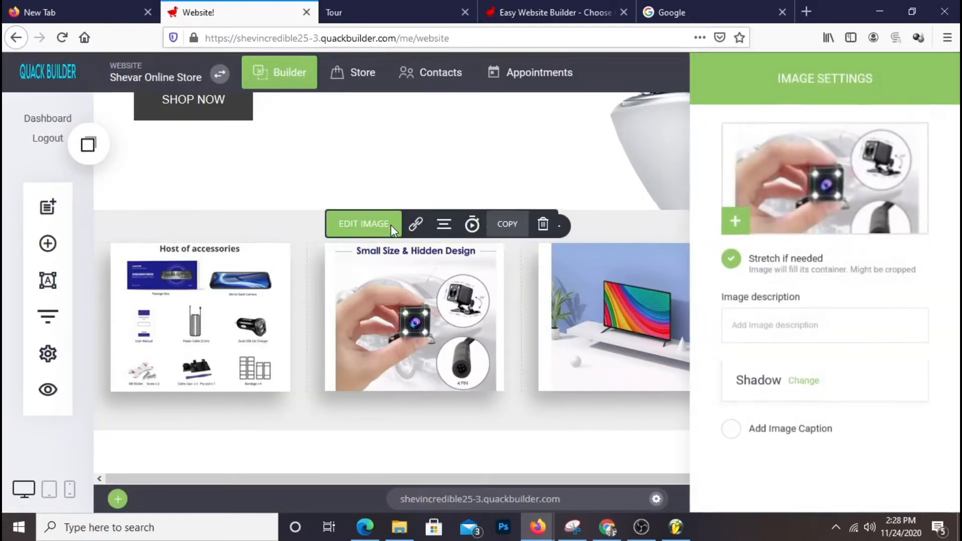
left_click(780, 438)
scroll(834, 423, "down", 5)
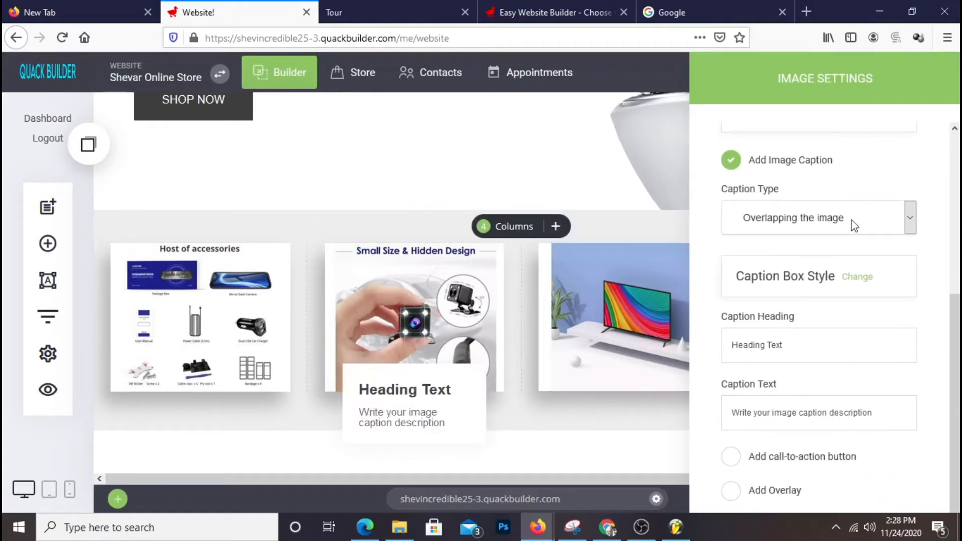
left_click(825, 220)
left_click(774, 262)
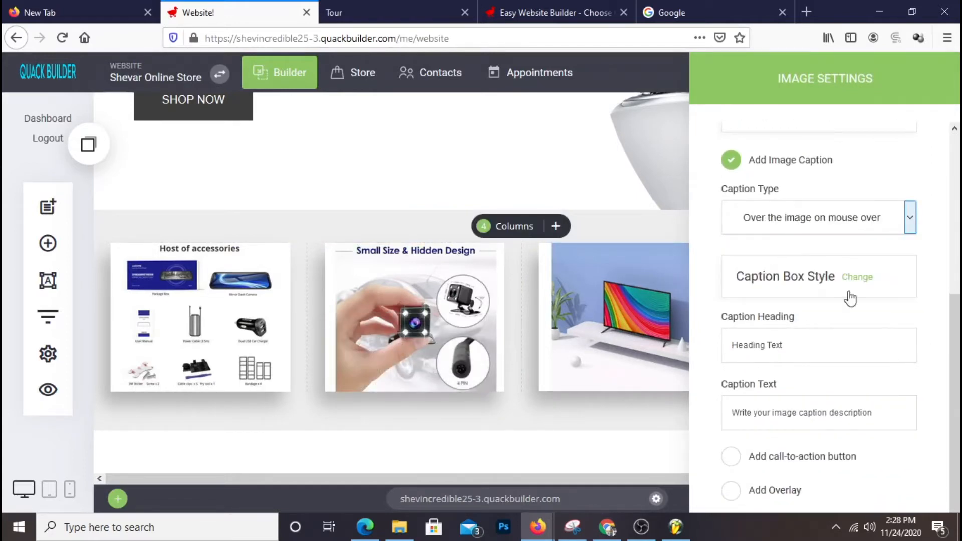
Set the camera image's caption heading to "Cameras" and clear its placeholder caption text.
left_click_drag(842, 346, 661, 356)
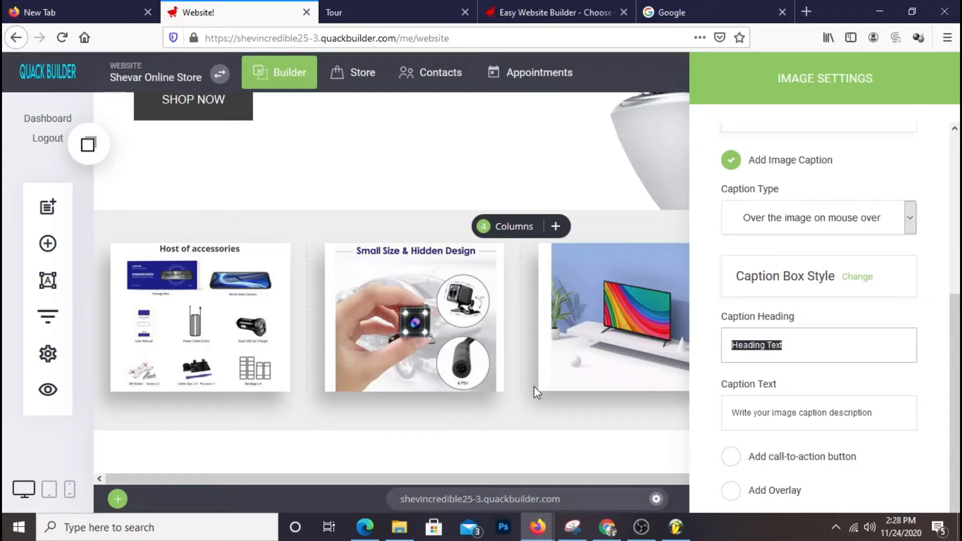
type("Cameras")
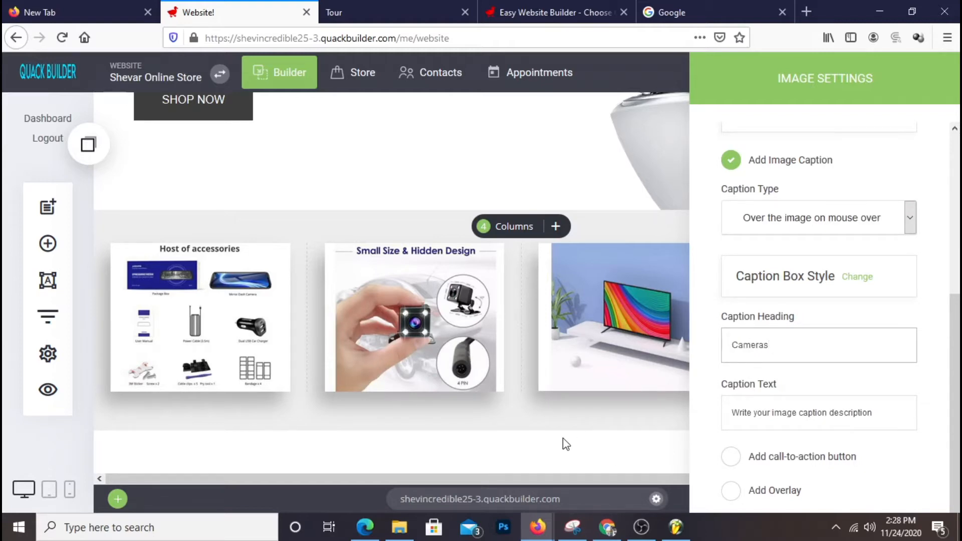
triple_click(877, 418)
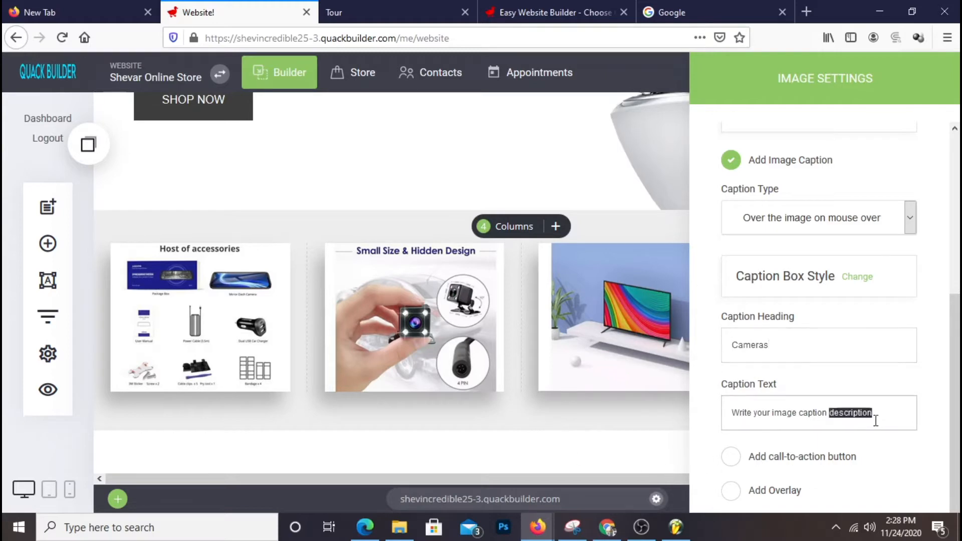
key("BackSpace")
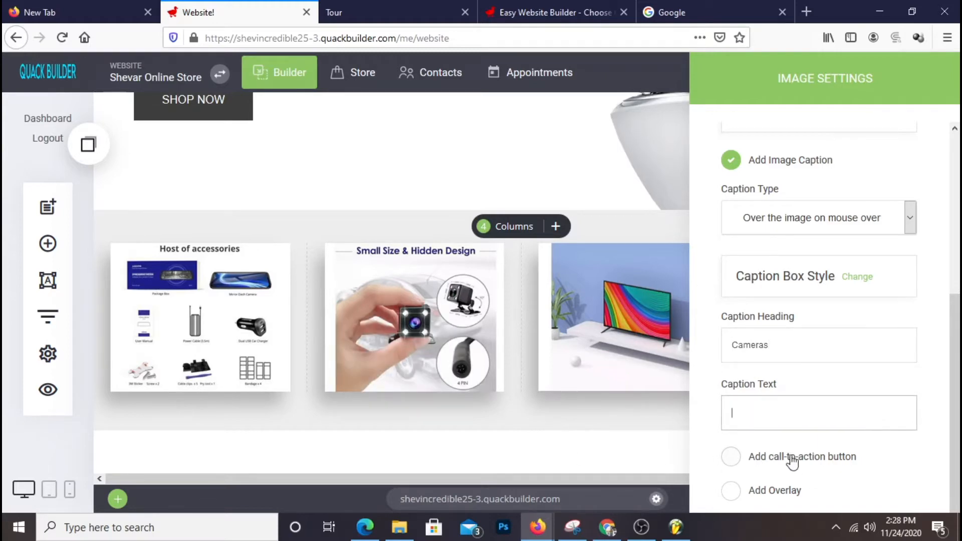
left_click(765, 491)
scroll(832, 408, "down", 1)
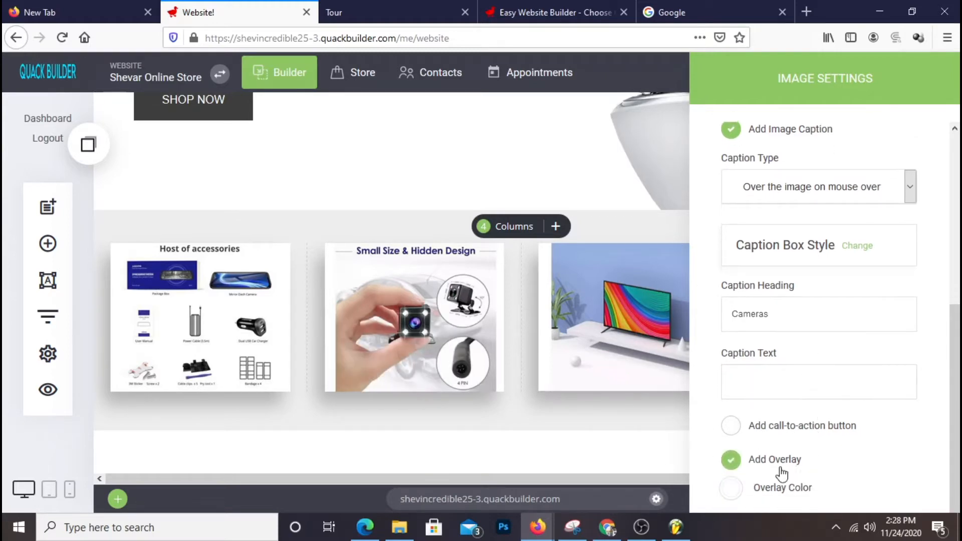
left_click(756, 460)
Add a call-to-action button to the camera image's caption with the text "SHOP NOW".
left_click(791, 464)
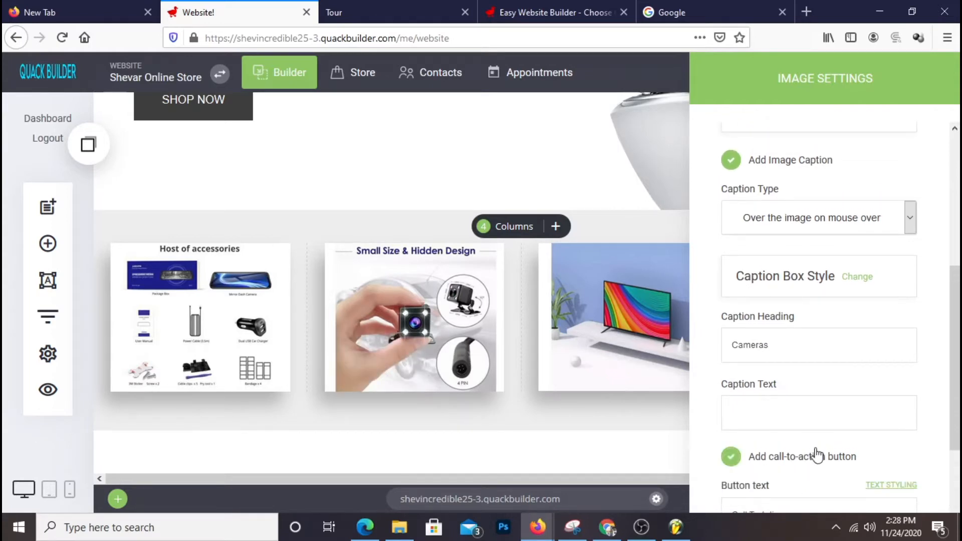
scroll(816, 448, "down", 3)
left_click_drag(801, 382, 667, 383)
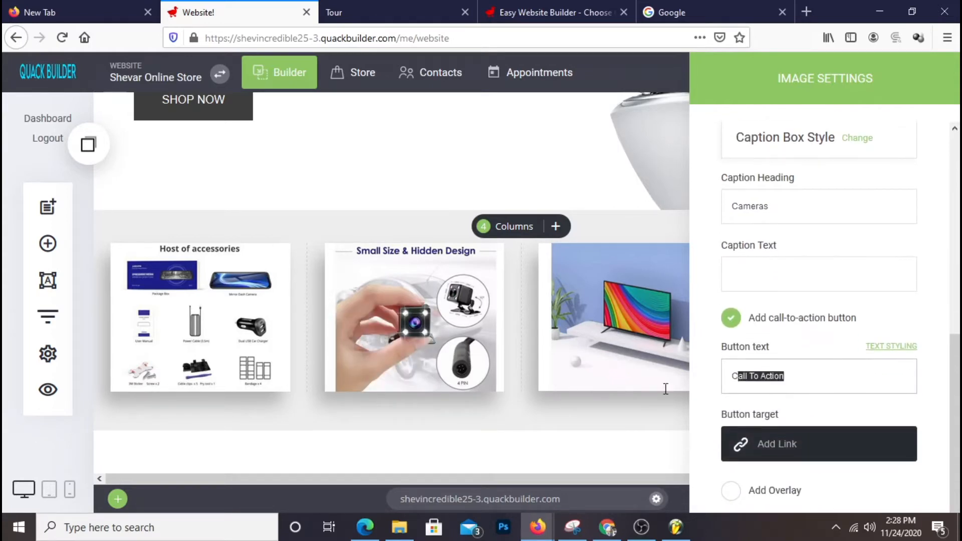
type("S")
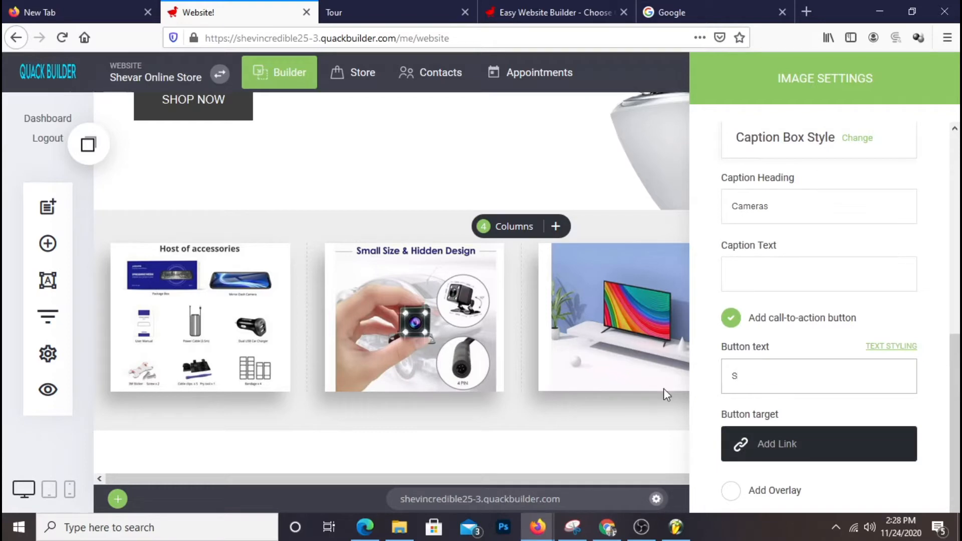
type("HOP NOW")
Link the camera image's button to all products in the store, opening in the same tab, and check the mouse-over caption.
left_click(787, 444)
left_click(304, 218)
scroll(551, 321, "down", 2)
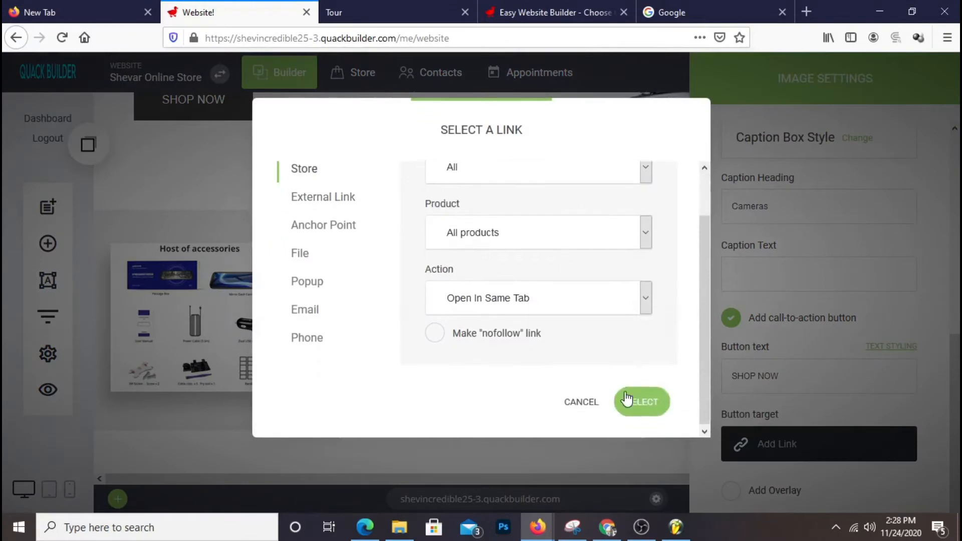
left_click(635, 396)
left_click(803, 286)
scroll(807, 286, "up", 2)
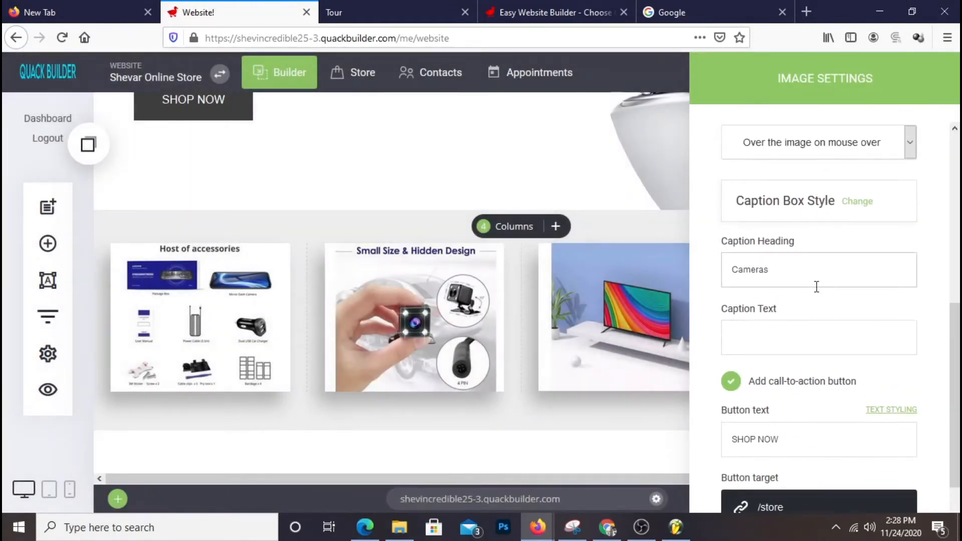
left_click(612, 290)
mouse_move(462, 321)
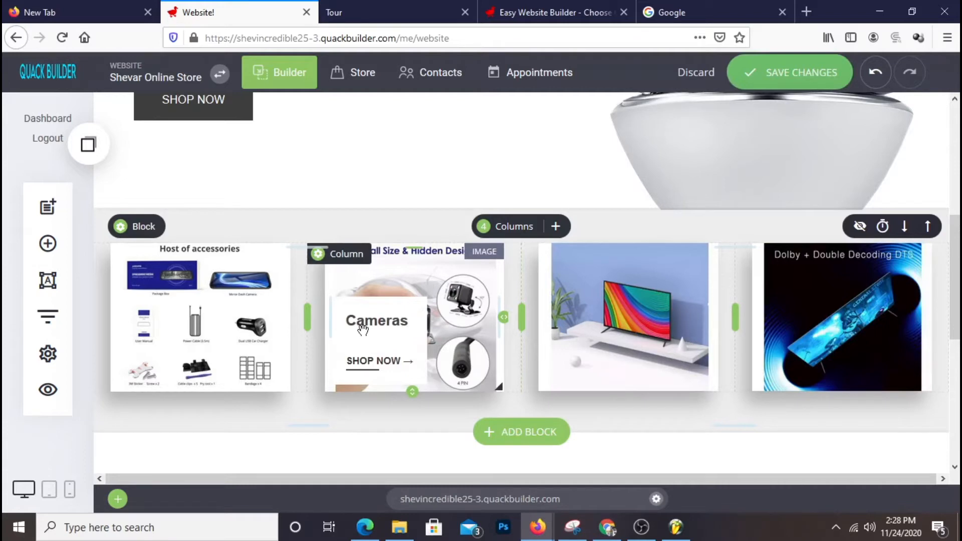
Add a caption to the third image, the television, shown over the image on mouse over.
left_click(626, 345)
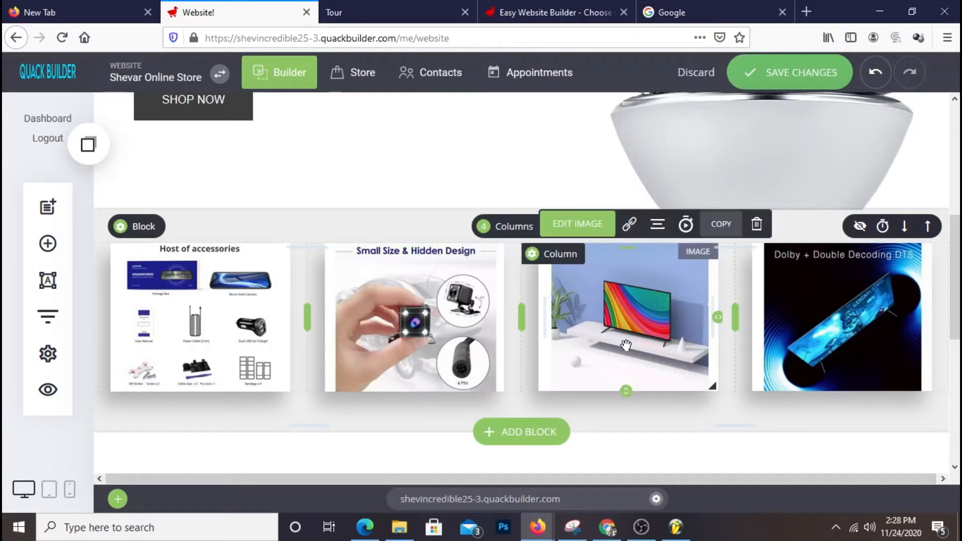
left_click(576, 223)
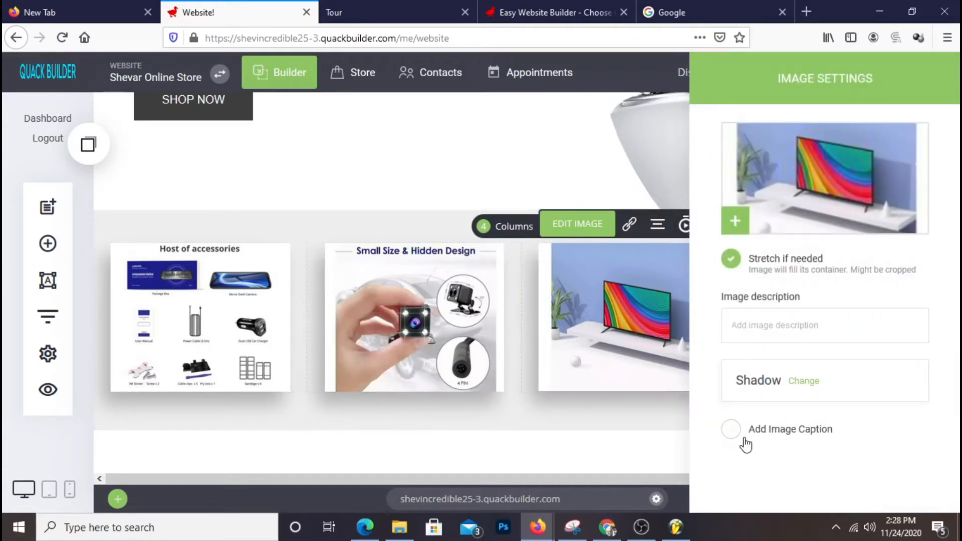
left_click(745, 439)
scroll(804, 382, "down", 5)
left_click(784, 218)
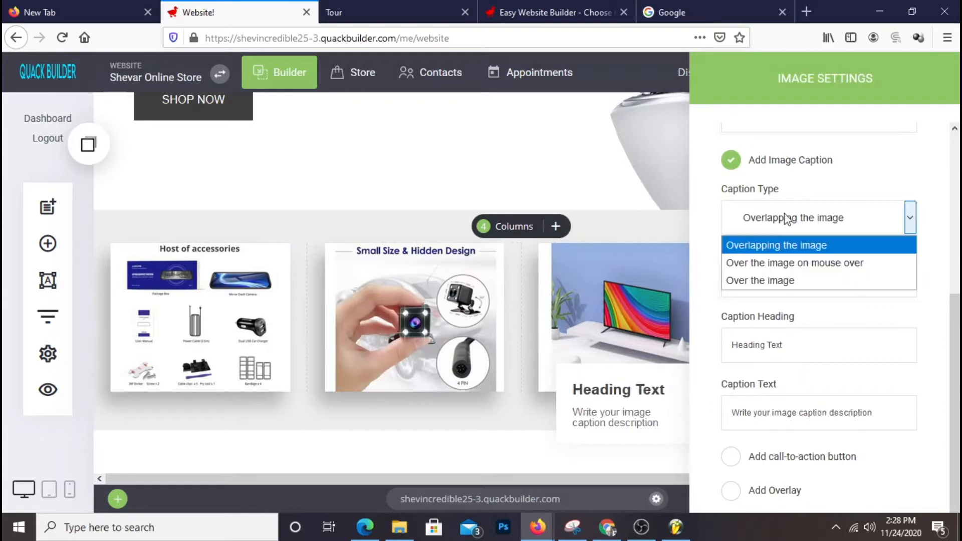
left_click(768, 264)
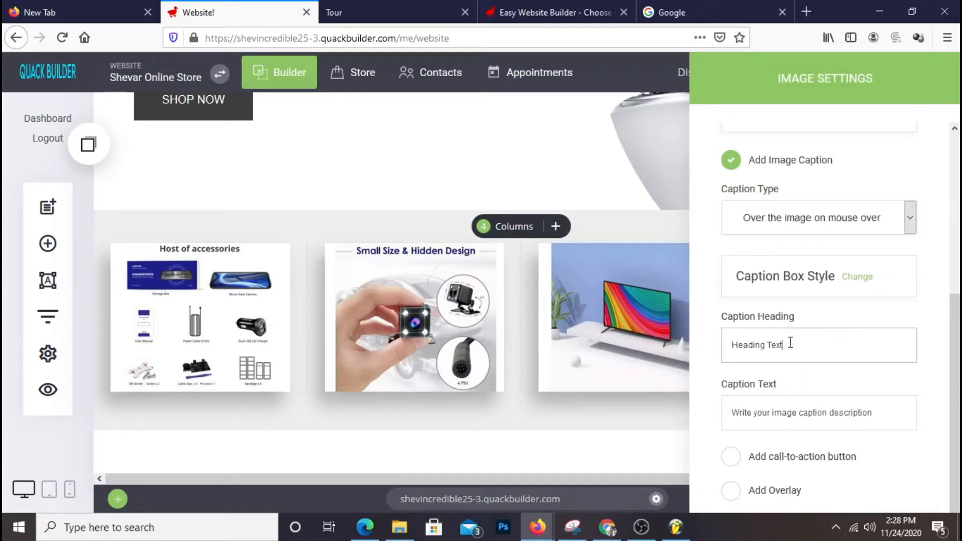
Set the television image's caption heading to "TV" and select its placeholder caption text.
left_click_drag(791, 342, 729, 344)
type("TV")
left_click_drag(901, 425, 617, 446)
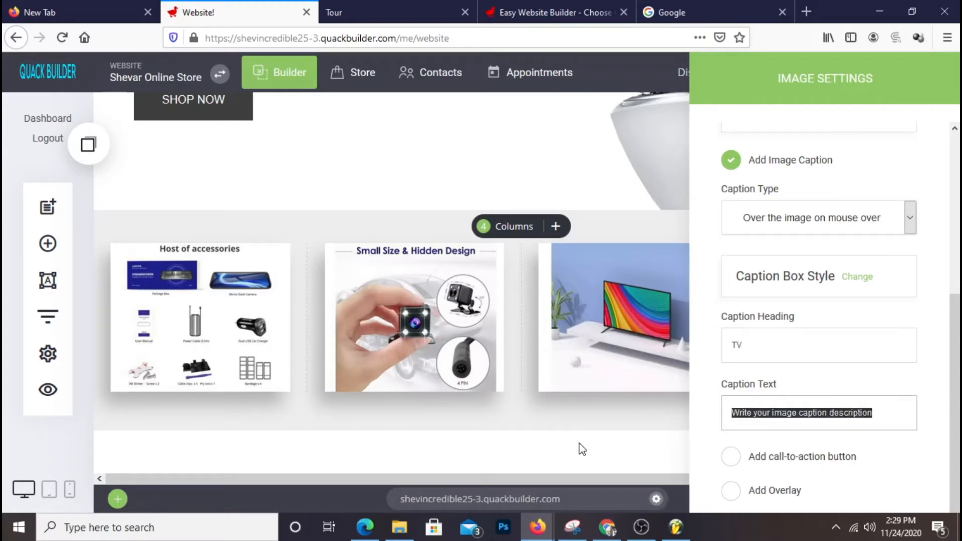
Clear the TV image's caption text and add a call-to-action button with the text "SHOP NOW".
key("BackSpace")
left_click(732, 457)
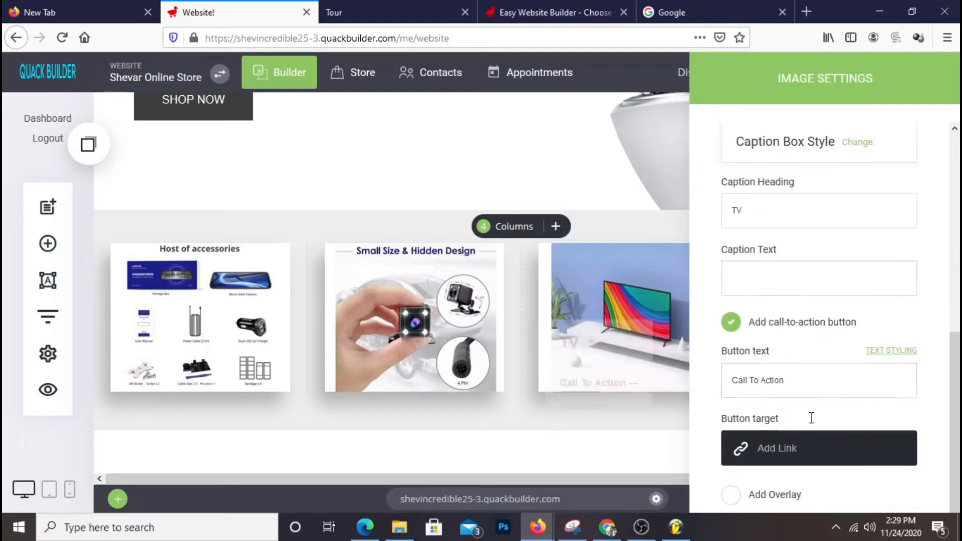
left_click_drag(818, 380, 699, 376)
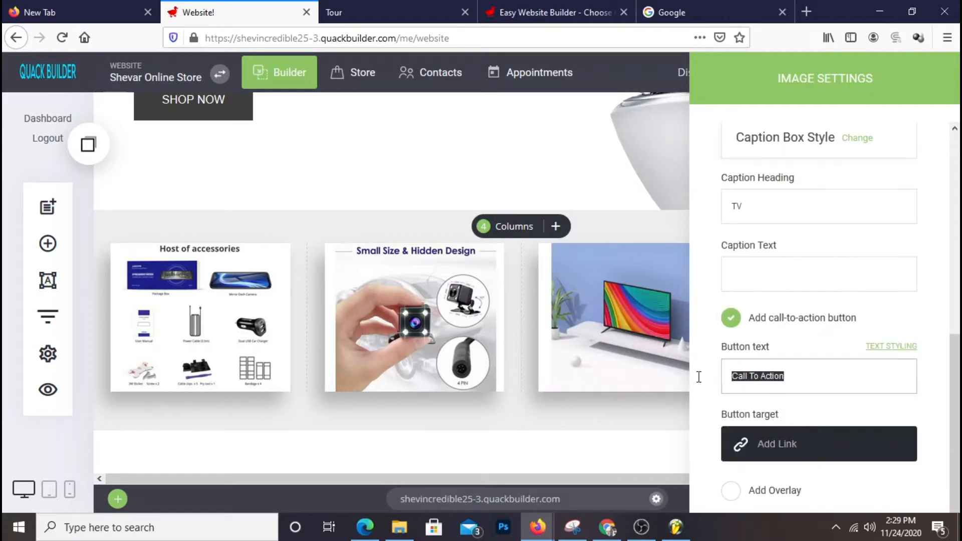
type("SHOP NOW")
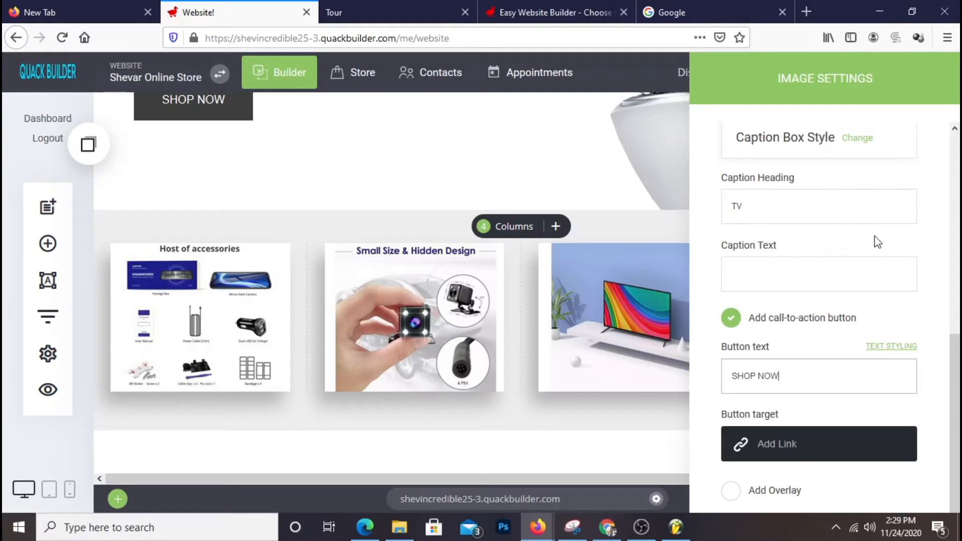
Link the TV image's SHOP NOW button to the store page and close the image settings.
left_click(791, 453)
left_click(312, 220)
scroll(554, 290, "down", 2)
left_click(640, 404)
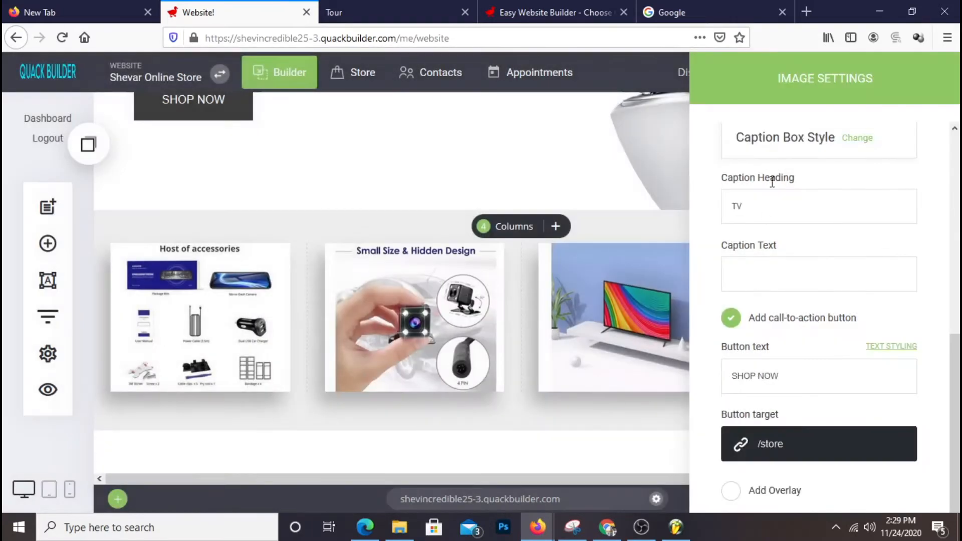
left_click_drag(848, 90, 417, 84)
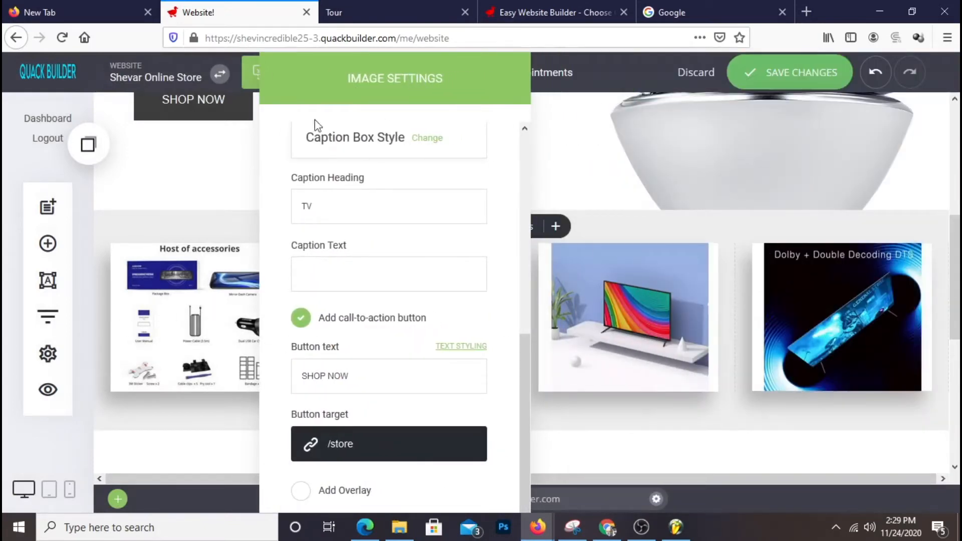
left_click_drag(489, 80, 483, 47)
left_click(675, 147)
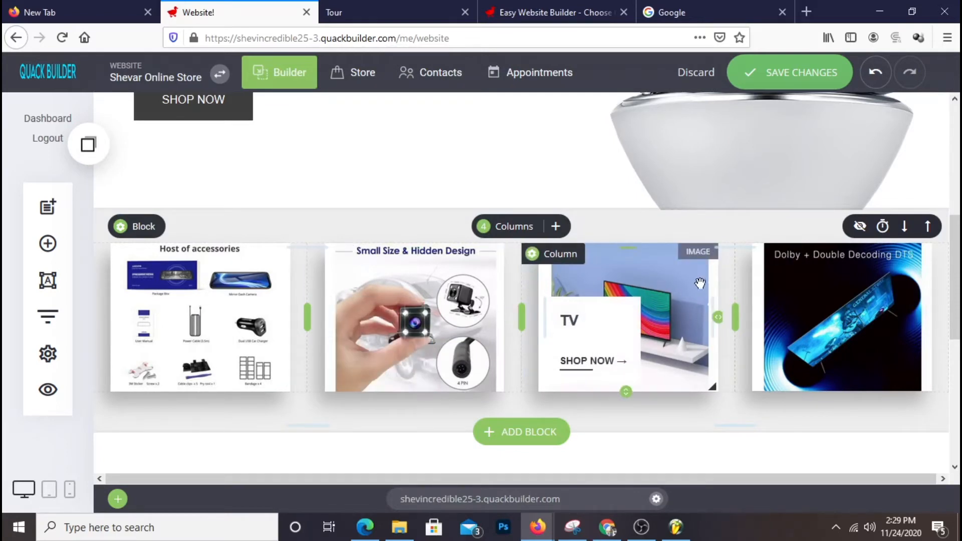
Add an image caption to the fourth column's image with the caption type "Over the image on mouse over".
left_click(814, 323)
left_click(808, 231)
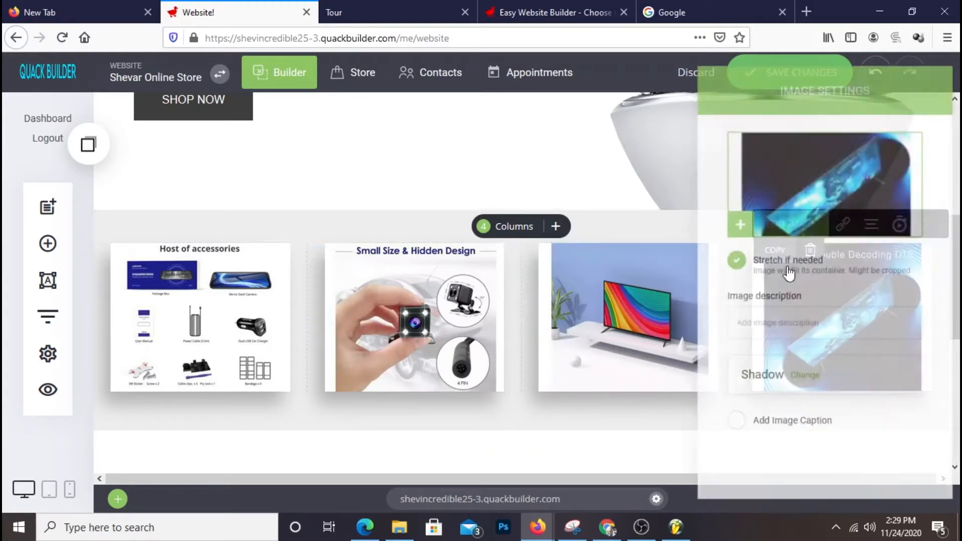
left_click_drag(862, 78, 552, 90)
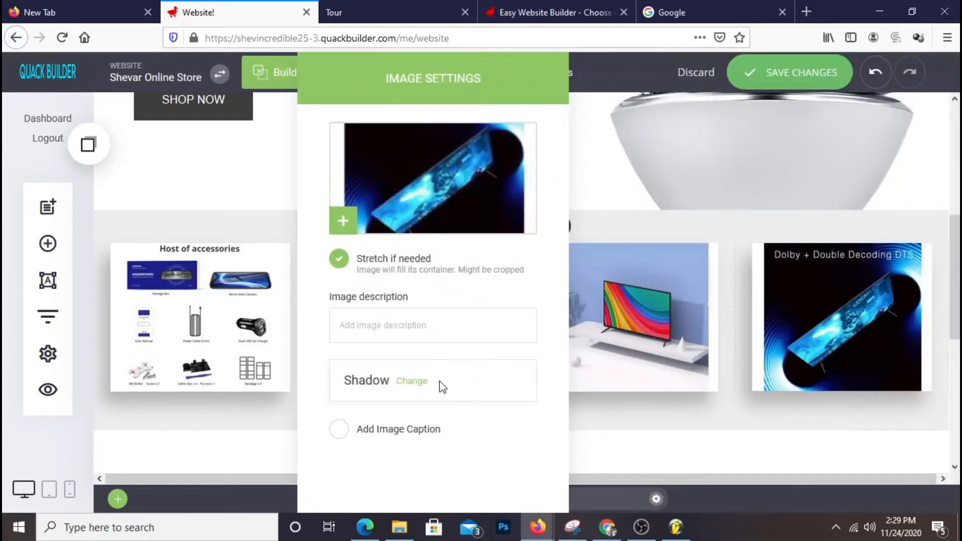
left_click(350, 440)
scroll(498, 369, "down", 5)
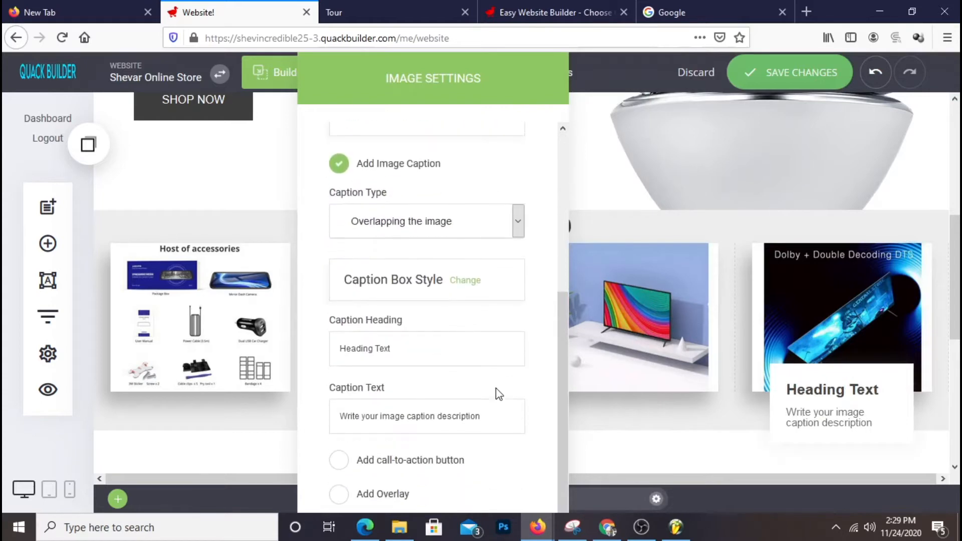
left_click(405, 218)
left_click(412, 262)
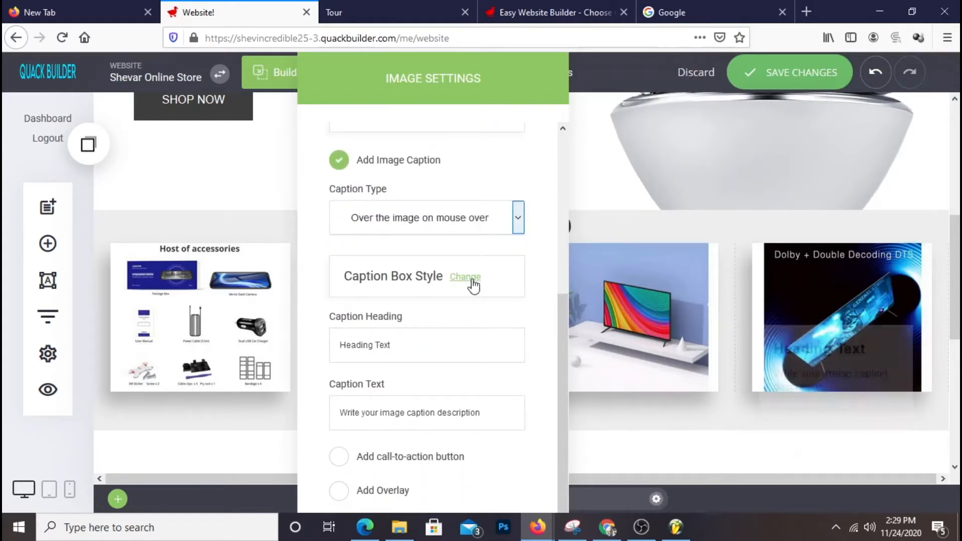
Set the fourth image's caption heading to "Mobile Phones" and clear its caption text.
left_click_drag(446, 332, 279, 344)
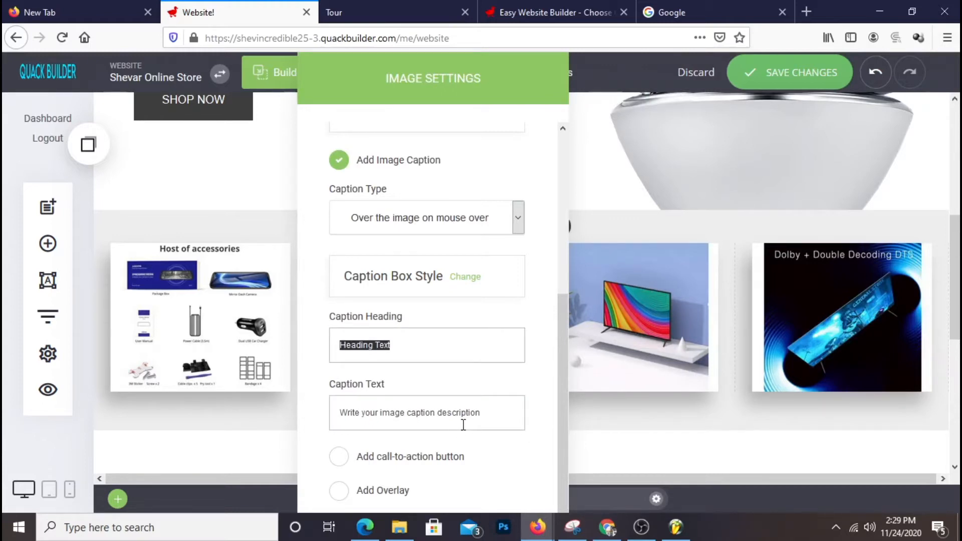
type("B")
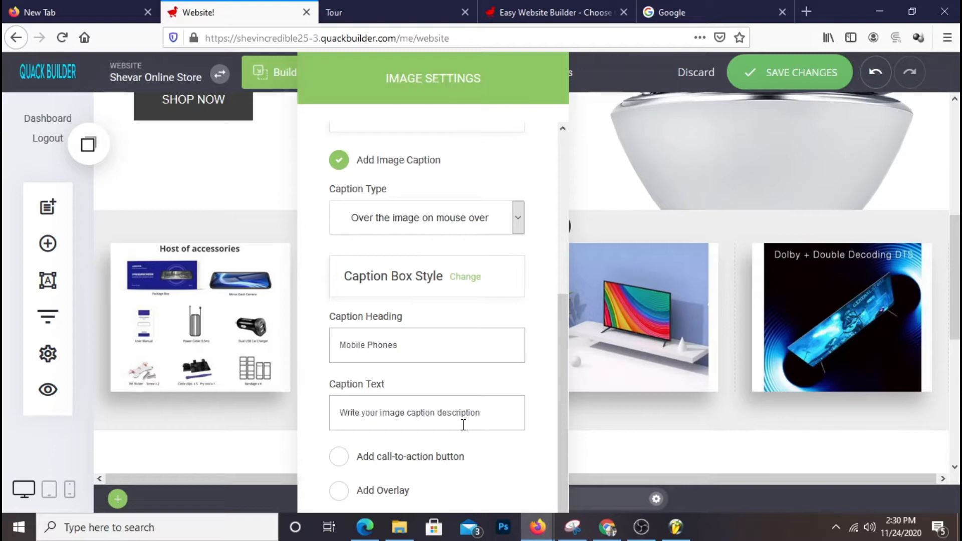
left_click(462, 420)
key("BackSpace")
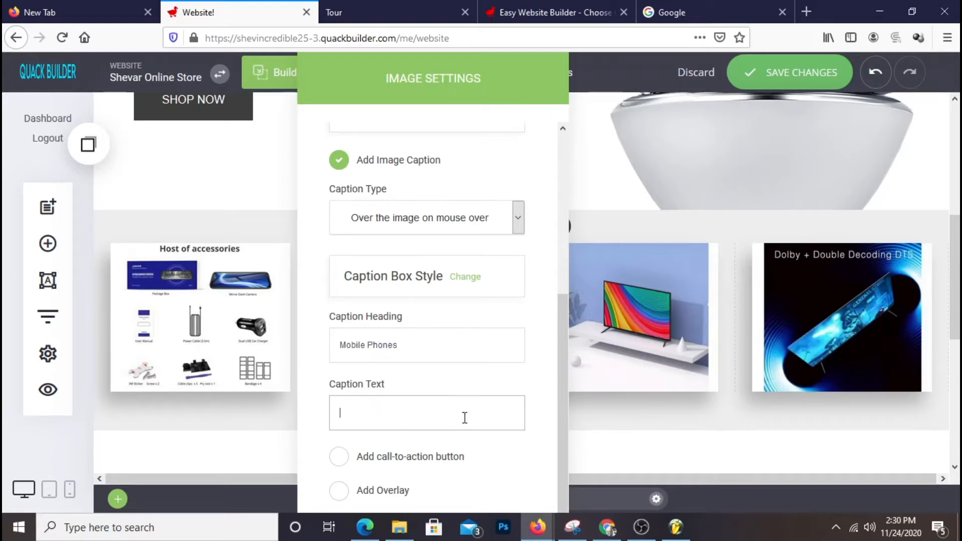
Add a call-to-action button linked to the store to the Mobile Phones caption and save the changes.
left_click(421, 460)
scroll(425, 453, "down", 4)
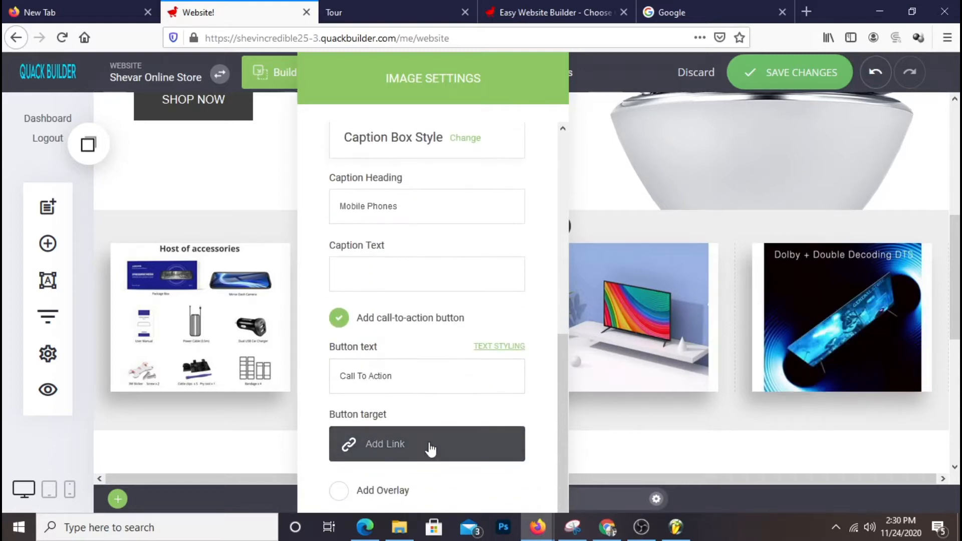
left_click(430, 449)
left_click(371, 222)
scroll(501, 260, "down", 2)
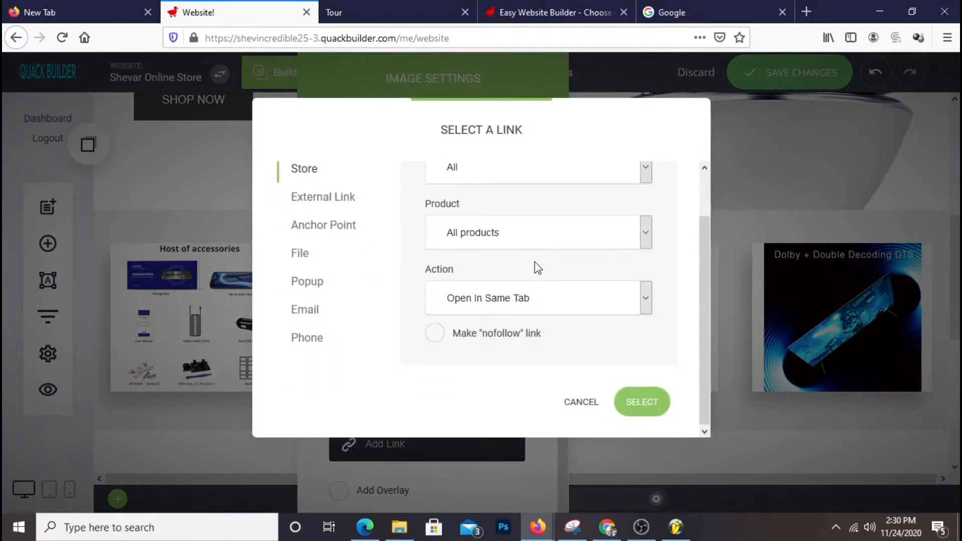
left_click(620, 404)
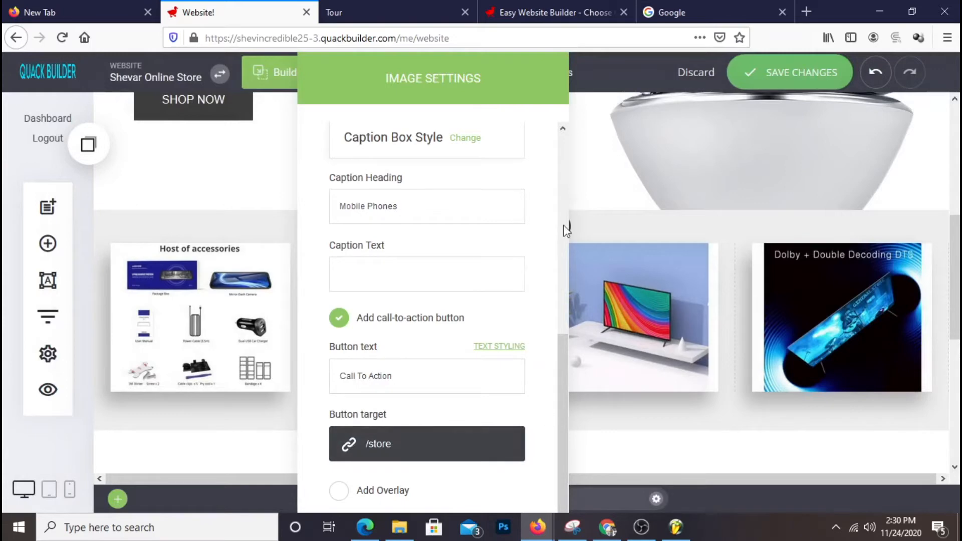
left_click(738, 181)
left_click(824, 83)
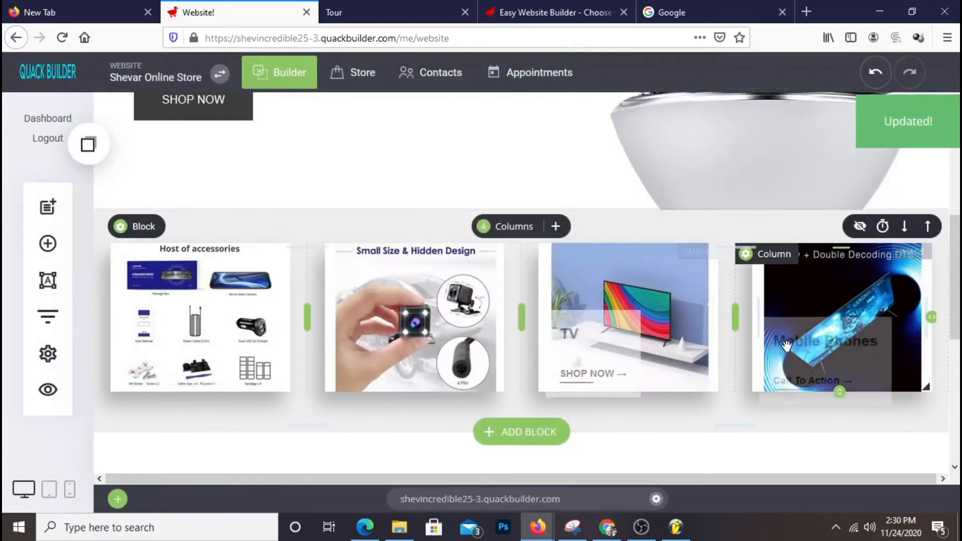
Reload the site preview and examine the captions on the four product images and the page layout.
left_click(341, 12)
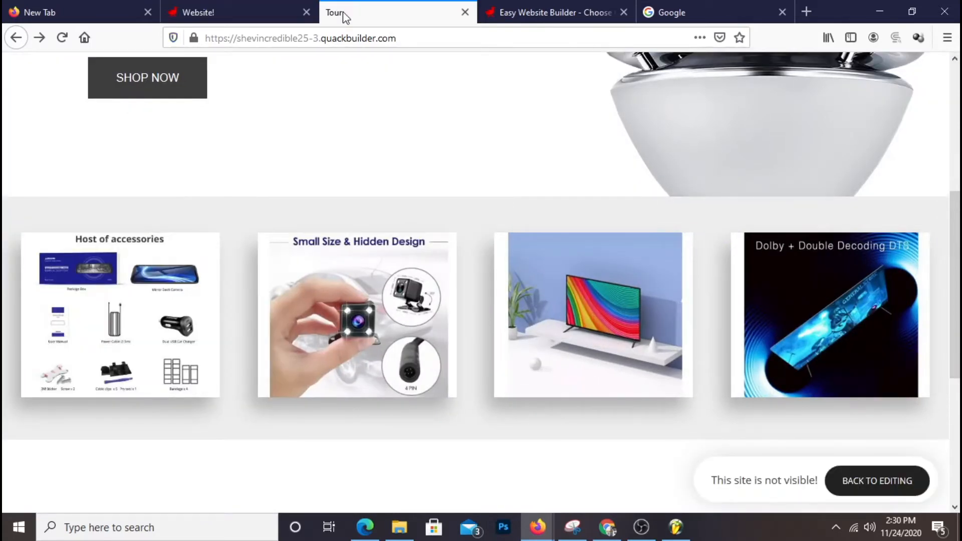
left_click(62, 37)
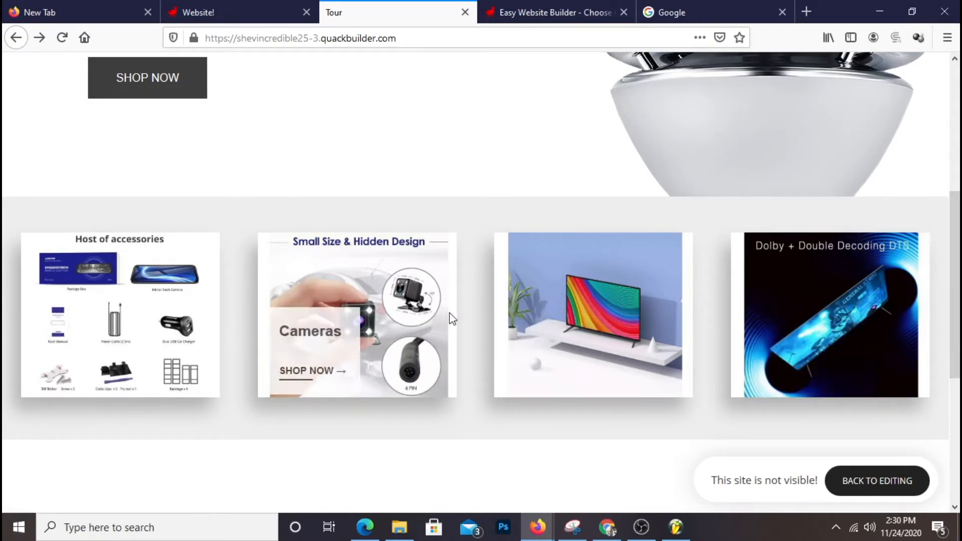
scroll(833, 306, "down", 5)
scroll(833, 306, "up", 10)
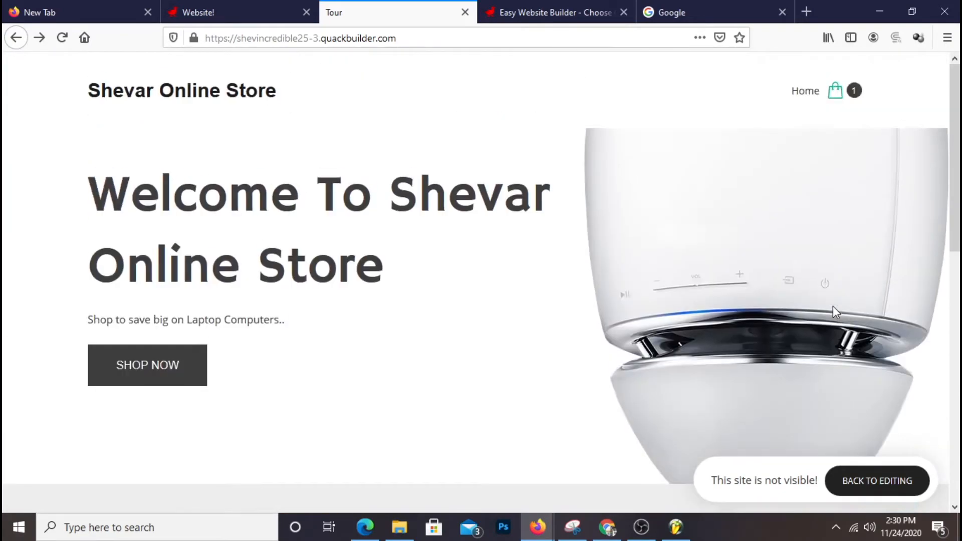
scroll(833, 306, "down", 8)
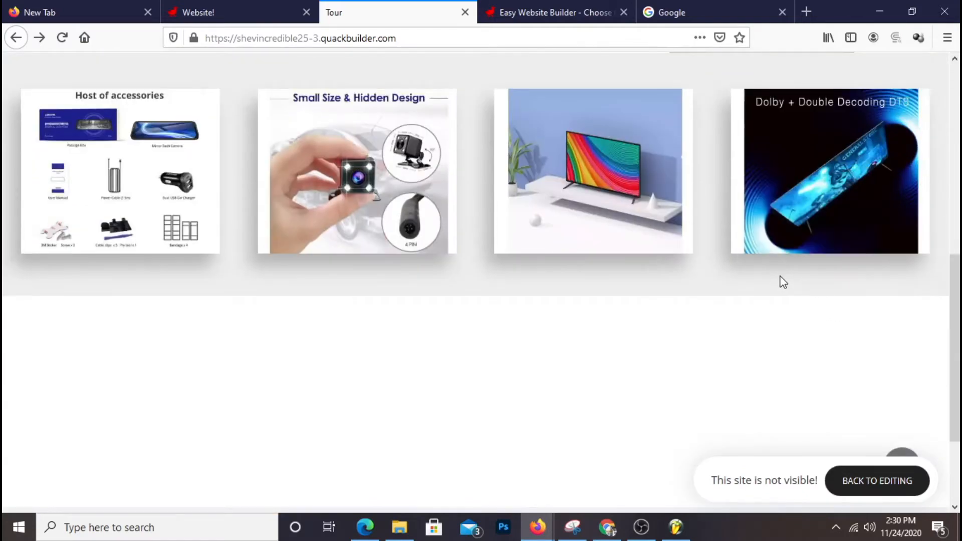
scroll(780, 279, "down", 3)
scroll(780, 279, "up", 3)
Return to the website builder and examine the empty block between the product images and the footer.
left_click(242, 7)
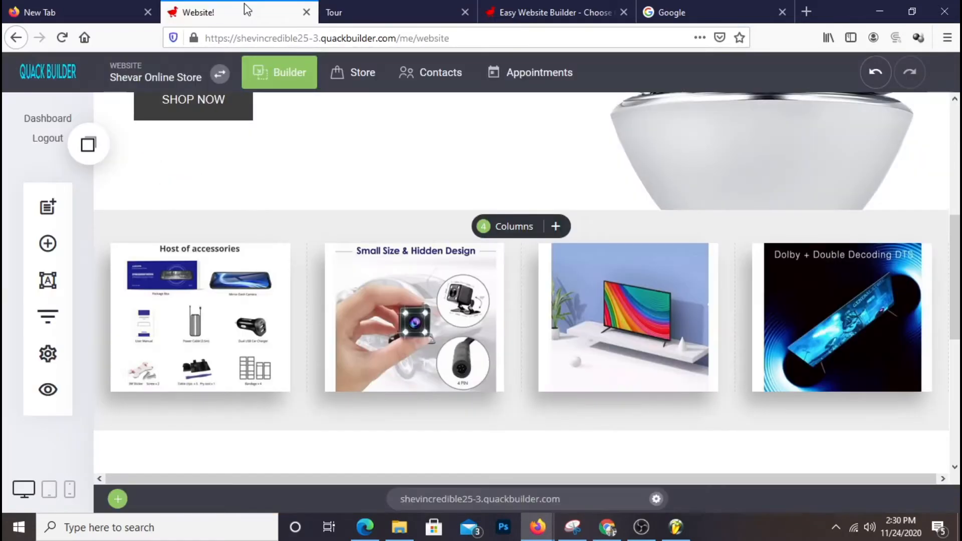
scroll(733, 250, "down", 4)
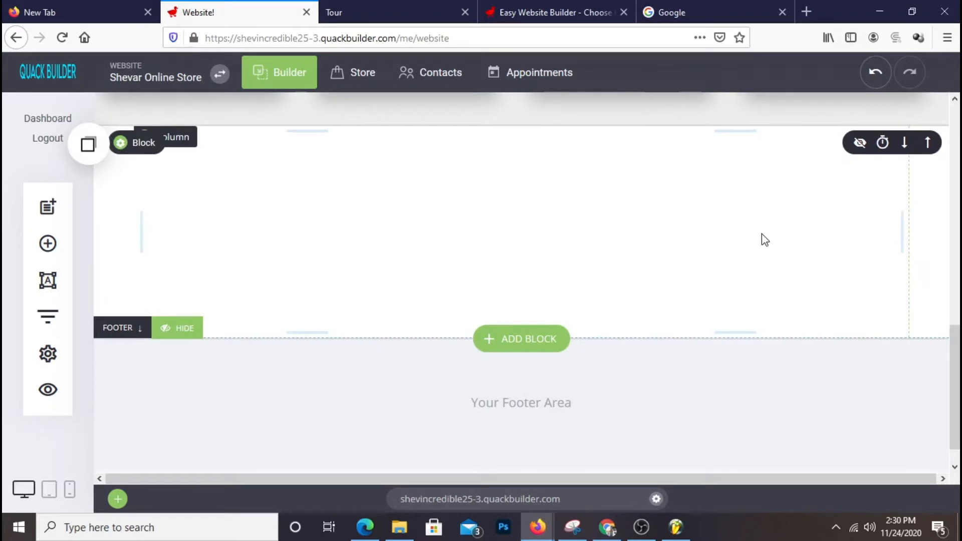
scroll(764, 240, "up", 3)
scroll(760, 228, "down", 3)
scroll(759, 224, "up", 3)
scroll(651, 255, "down", 3)
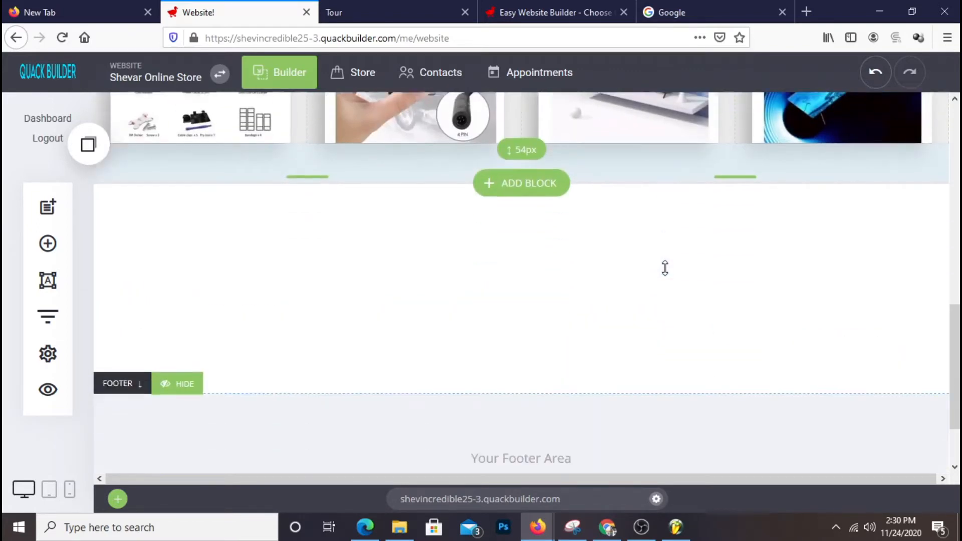
scroll(842, 266, "up", 2)
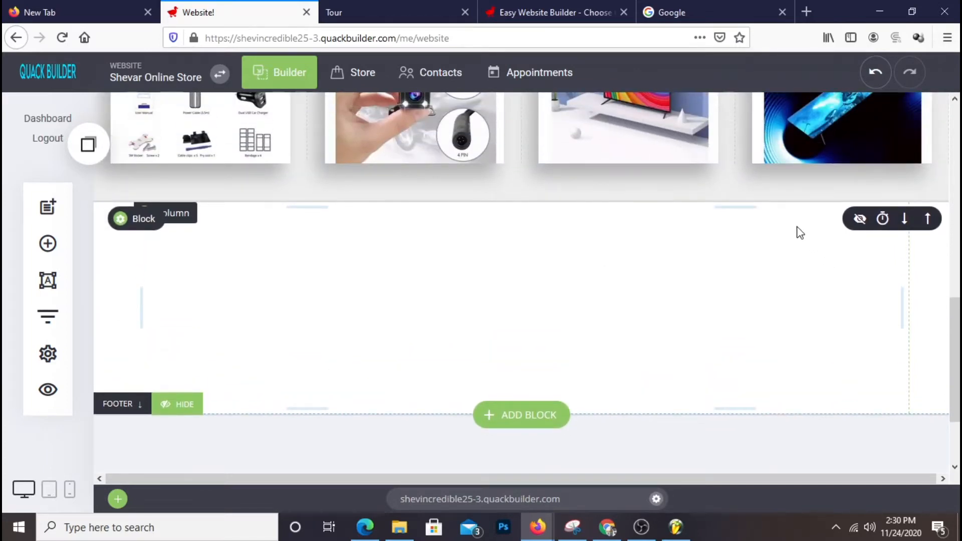
scroll(351, 271, "up", 2)
scroll(351, 271, "down", 2)
Split the empty block above the footer into columns, trying three and settling on four.
mouse_move(144, 224)
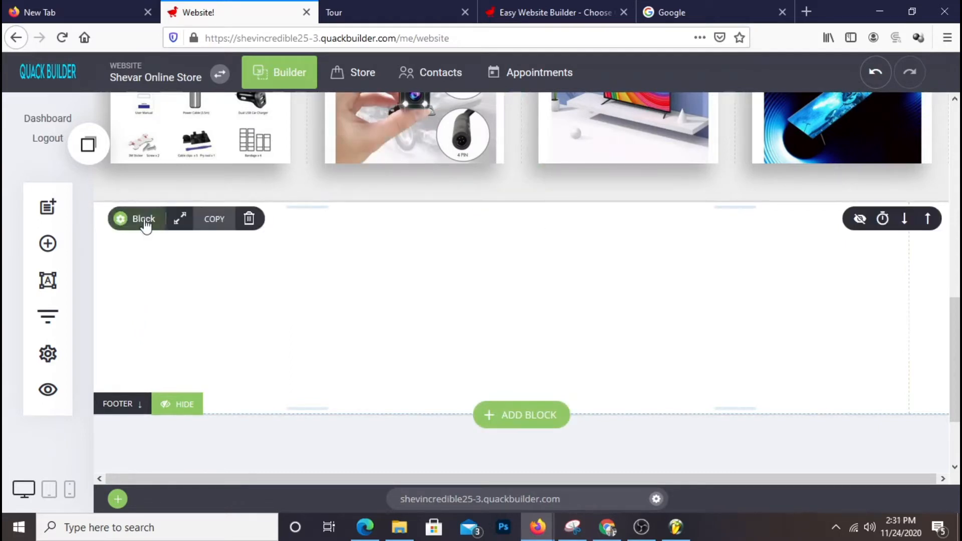
mouse_move(466, 296)
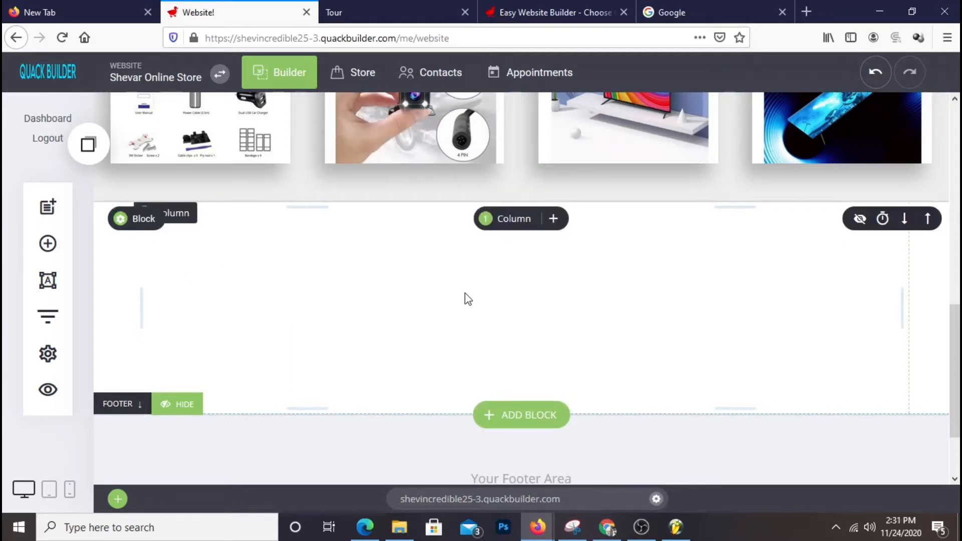
left_click(516, 225)
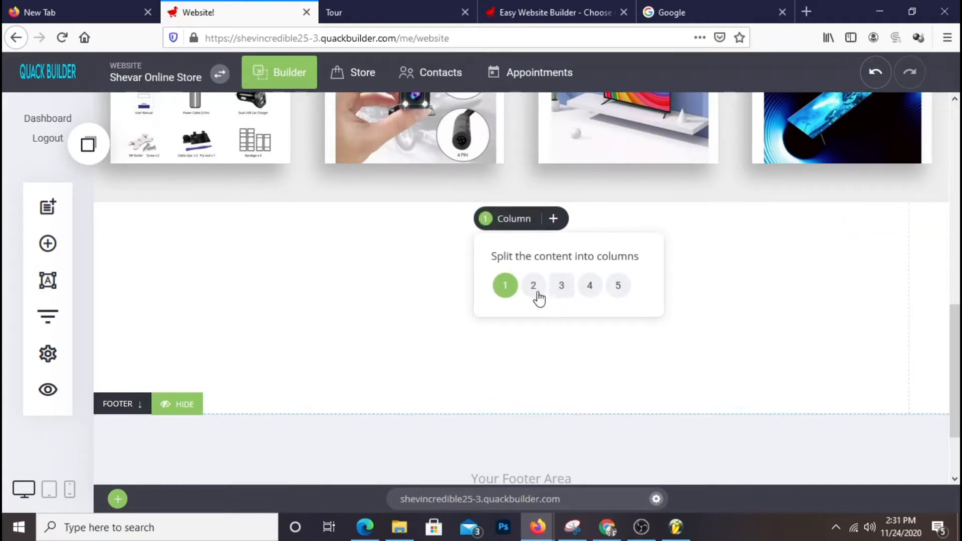
left_click(590, 290)
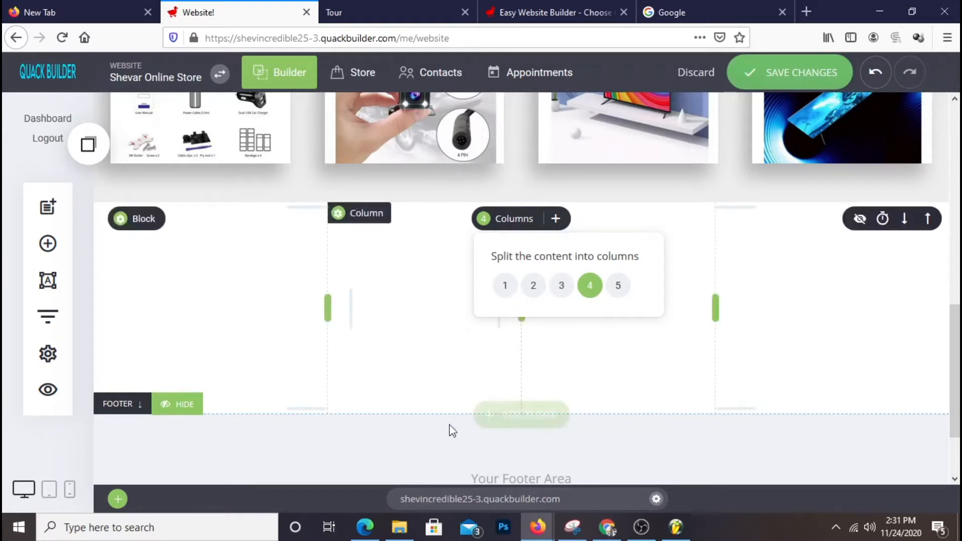
left_click(553, 290)
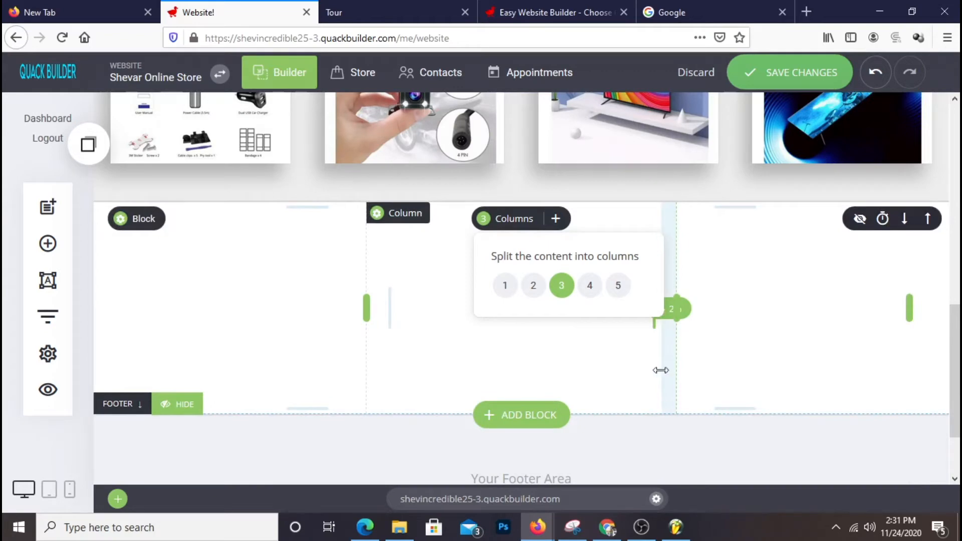
left_click(591, 294)
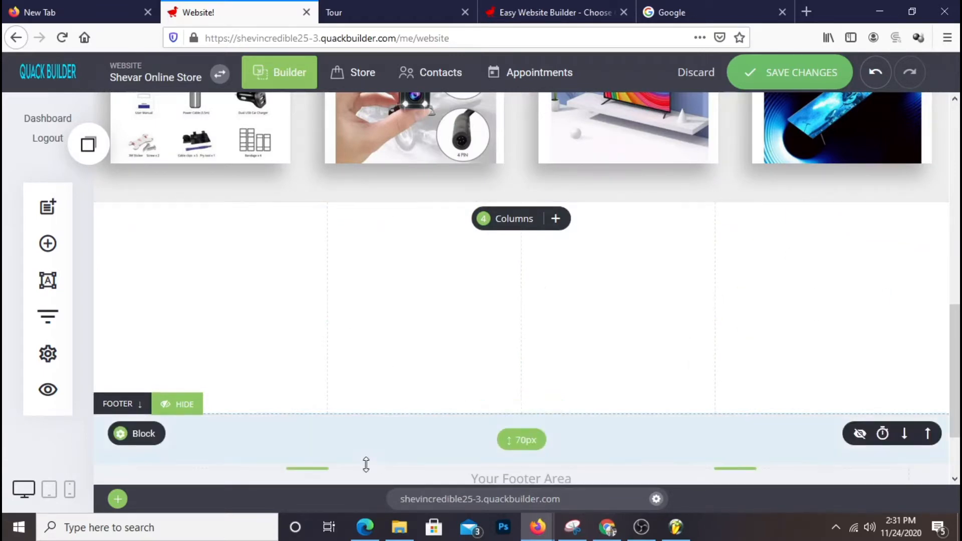
Add an image widget to the first column of the four-column block and choose the white game controller picture.
scroll(851, 322, "up", 10)
scroll(849, 319, "down", 12)
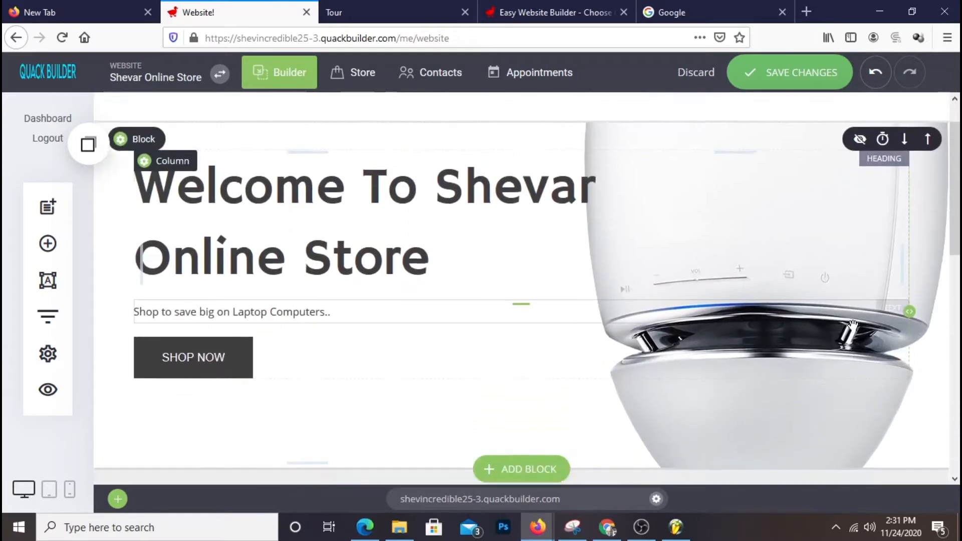
scroll(849, 321, "up", 3)
scroll(848, 321, "down", 2)
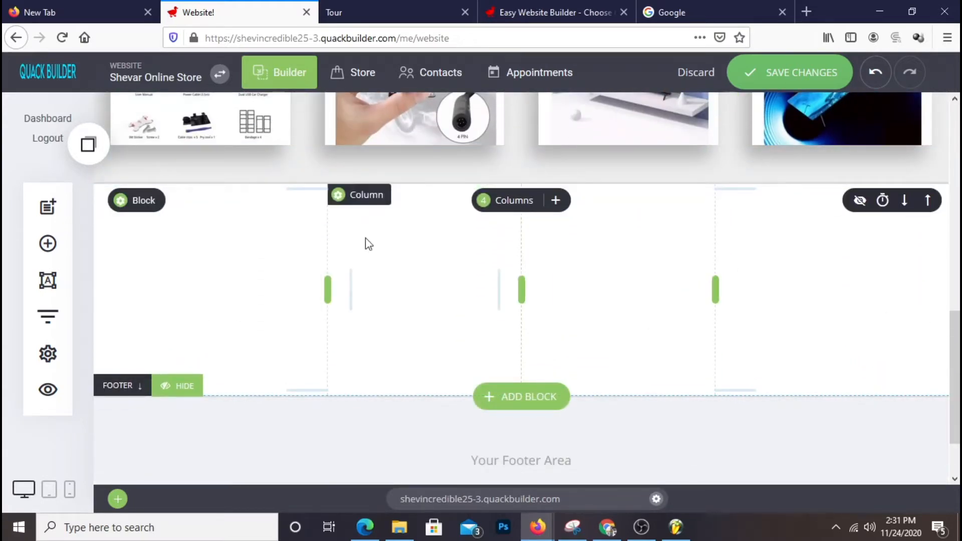
mouse_move(136, 200)
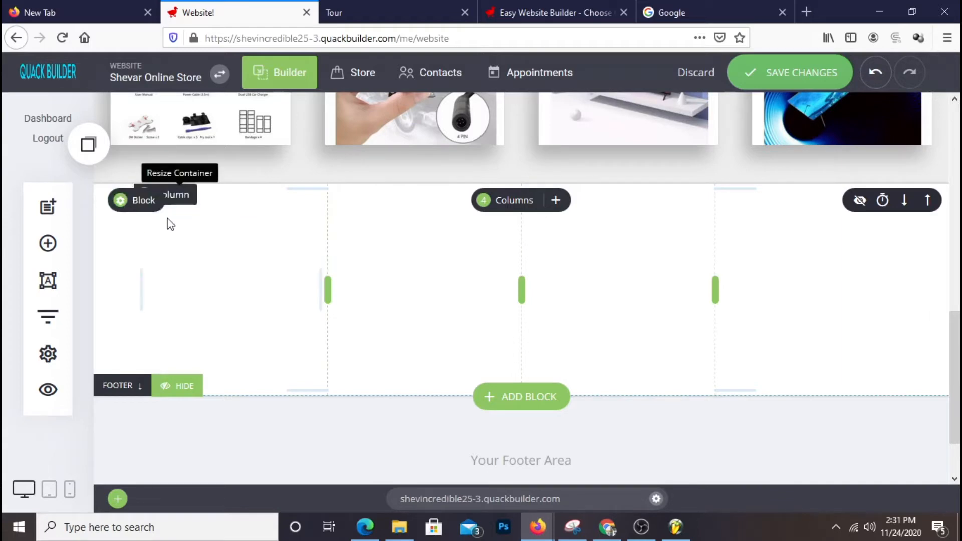
left_click(48, 243)
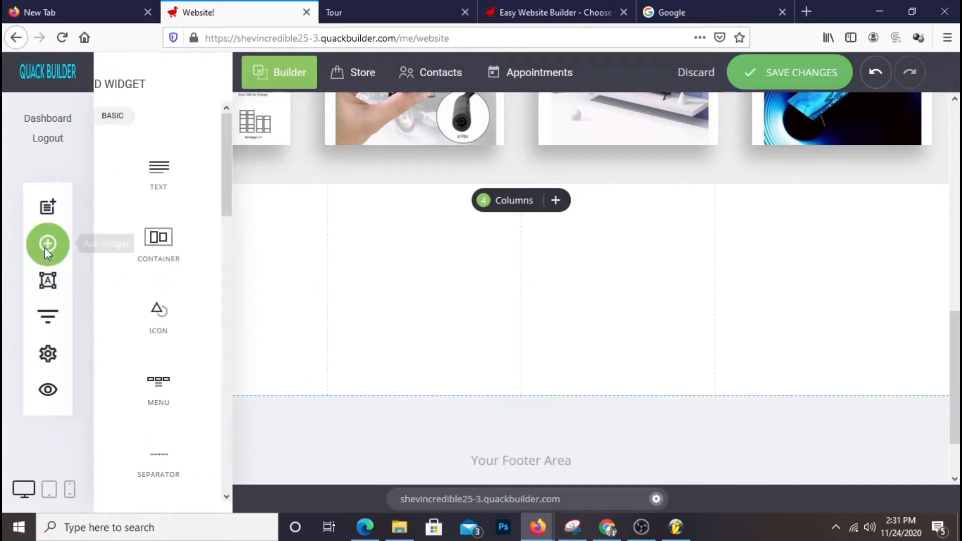
left_click_drag(175, 388, 275, 203)
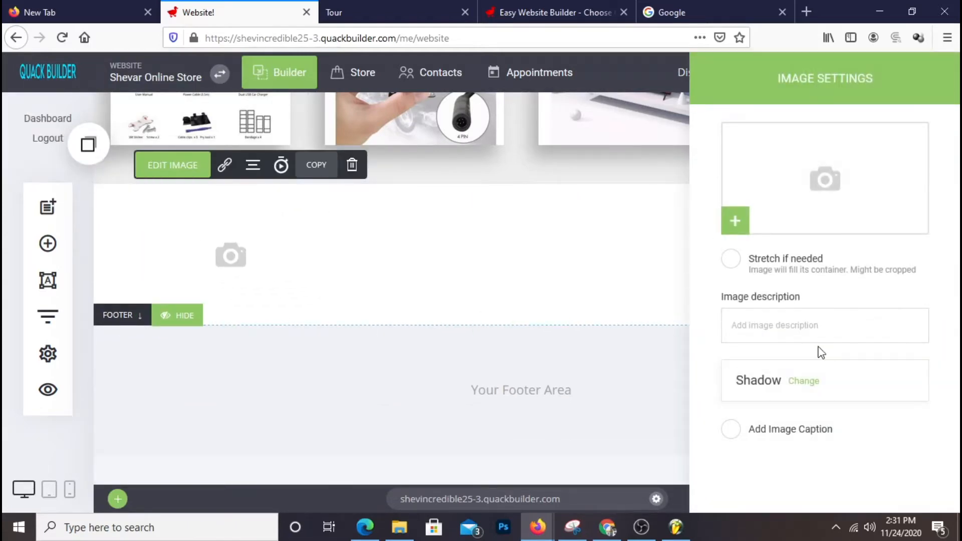
left_click(787, 205)
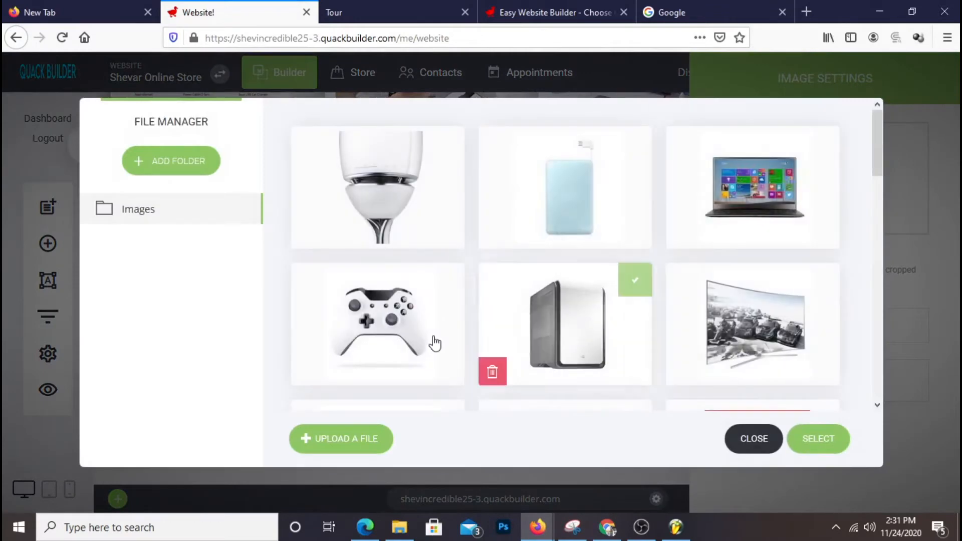
left_click(371, 323)
left_click(819, 440)
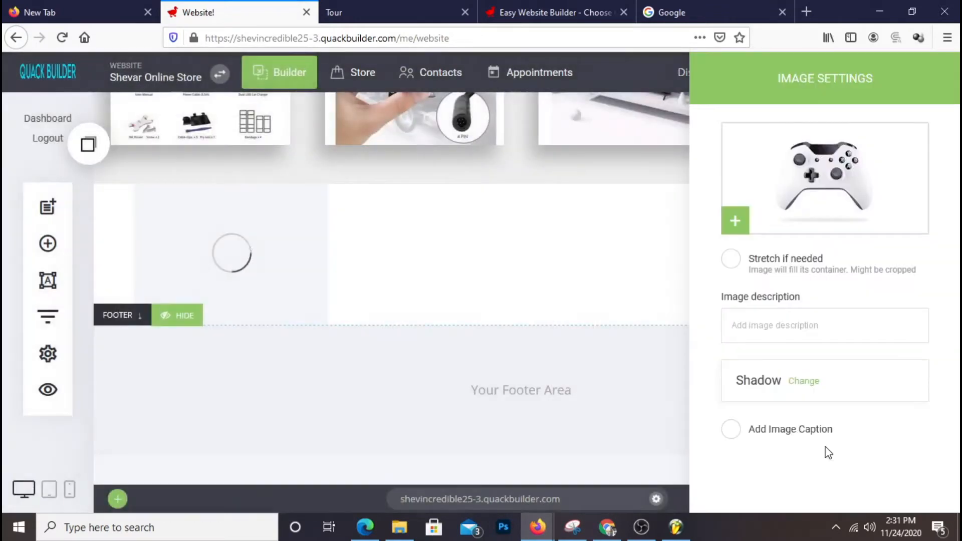
left_click(548, 275)
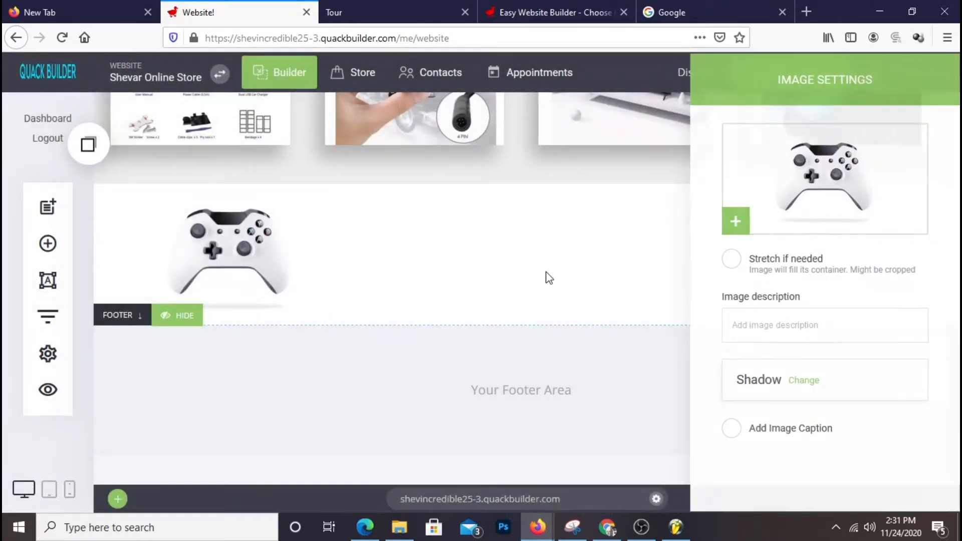
Enlarge the controller image by stretching its frame downward until the controller nearly spans the first column.
left_click_drag(225, 328, 243, 380)
left_click_drag(228, 323, 262, 391)
scroll(694, 281, "down", 3)
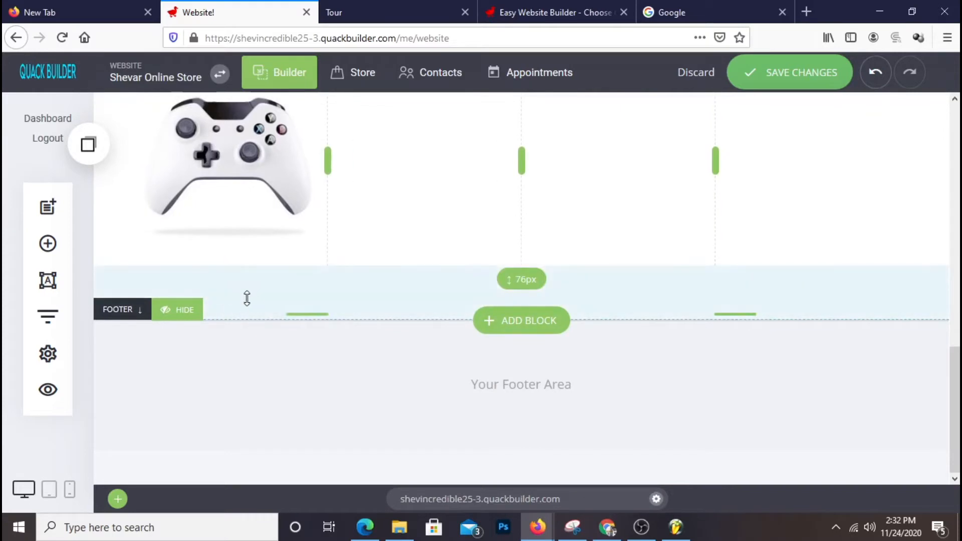
scroll(528, 247, "up", 2)
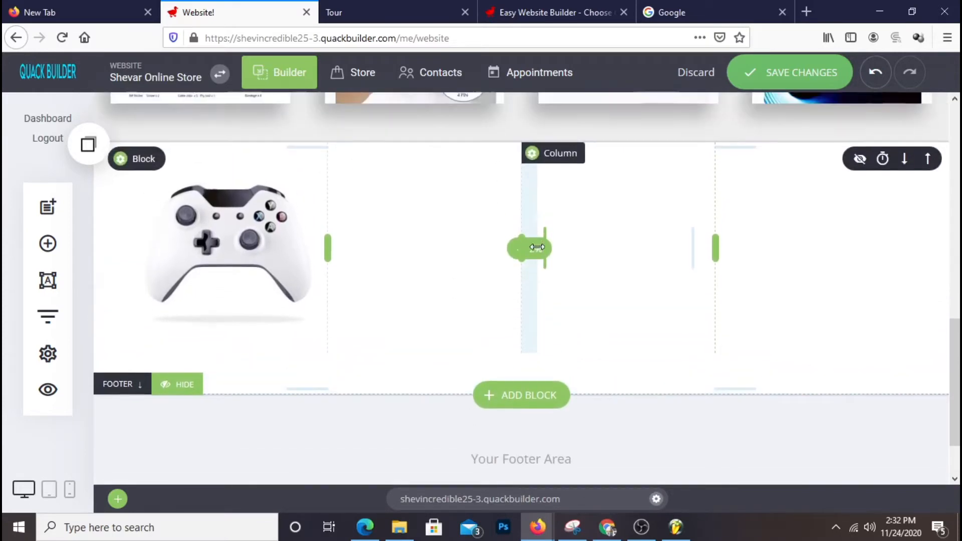
Add an empty spacer widget beneath the controller image in the first column.
left_click(48, 243)
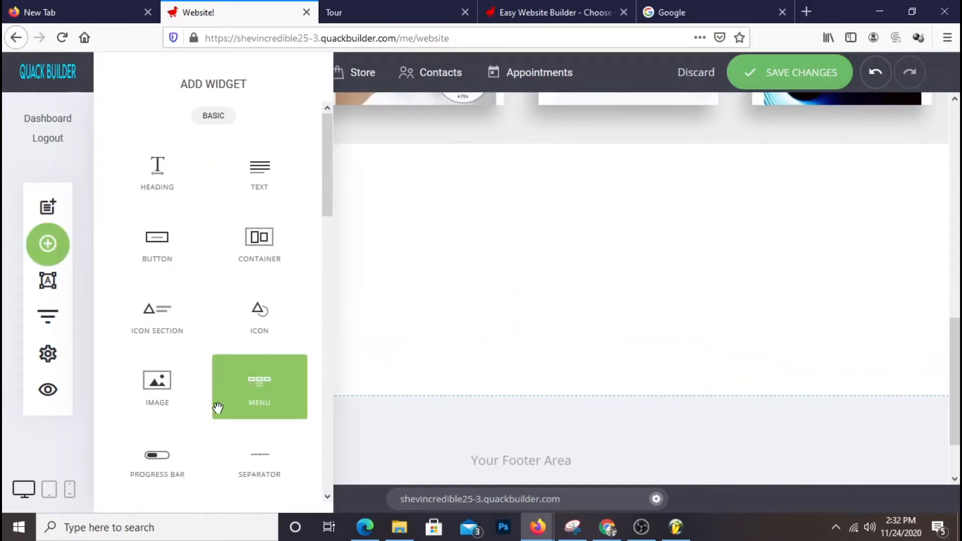
scroll(216, 404, "down", 8)
scroll(215, 401, "up", 5)
left_click_drag(182, 350, 214, 306)
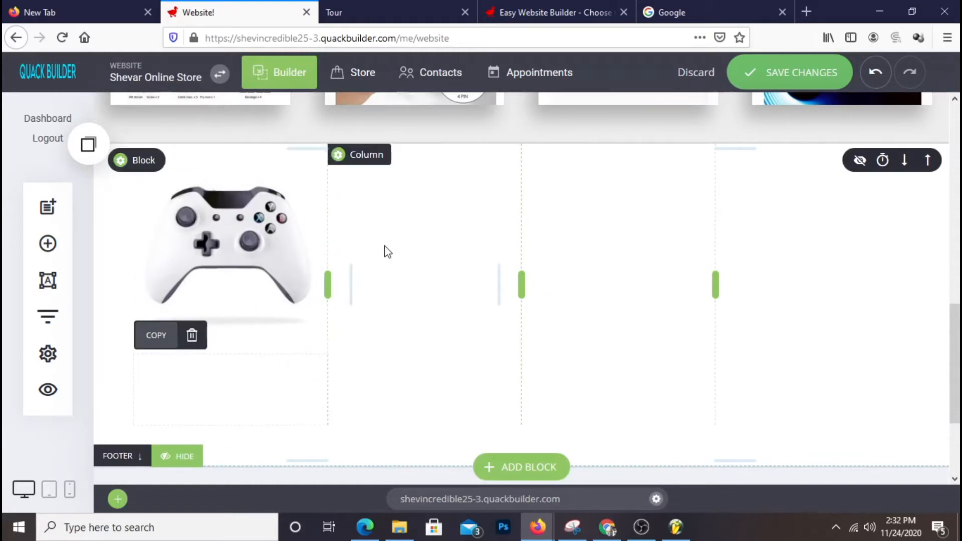
scroll(515, 264, "up", 2)
scroll(479, 277, "down", 4)
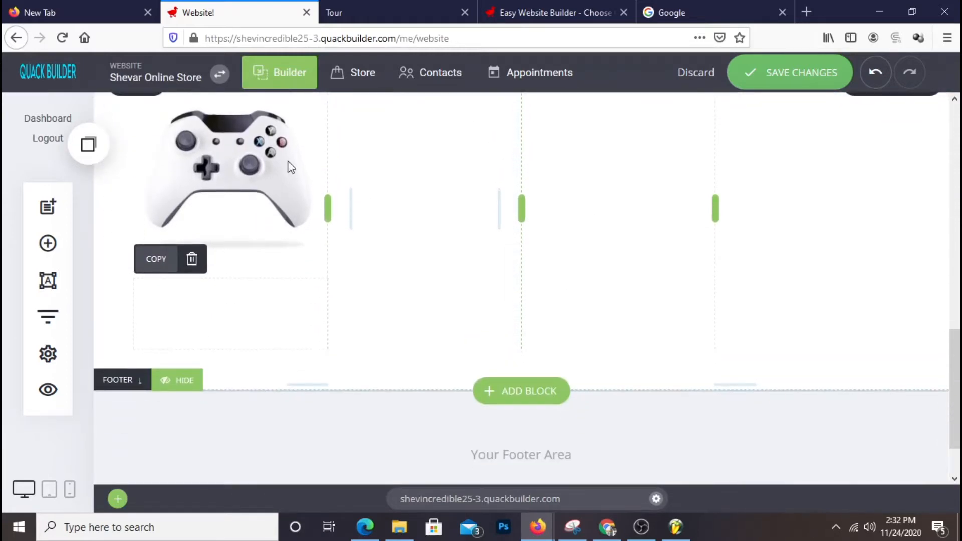
scroll(295, 251, "up", 3)
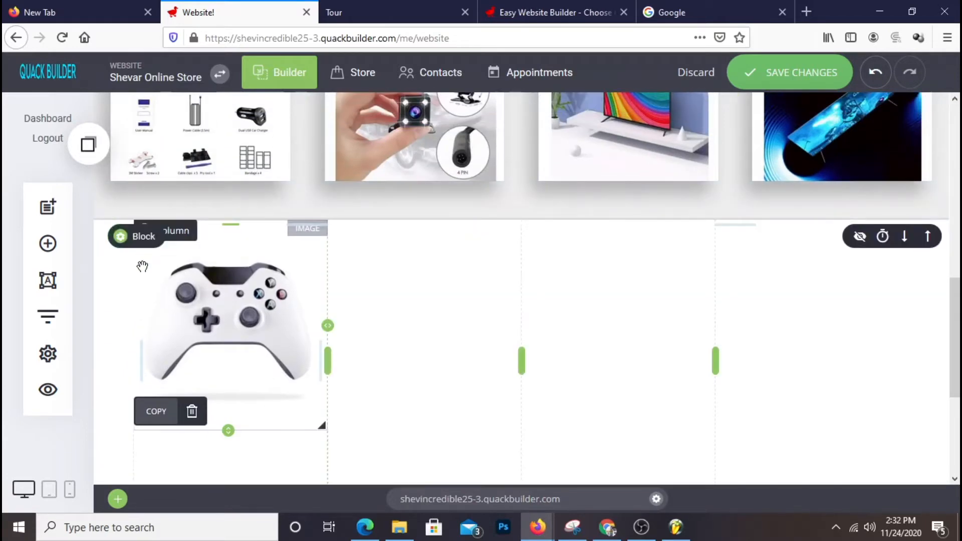
Give the first column a 1px border in yellow, colour FFC200.
left_click(185, 231)
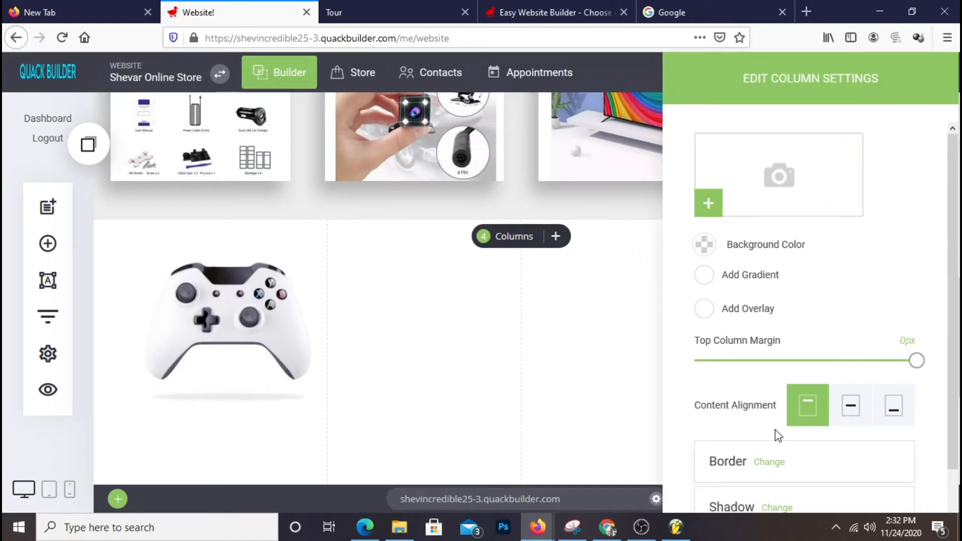
left_click(769, 462)
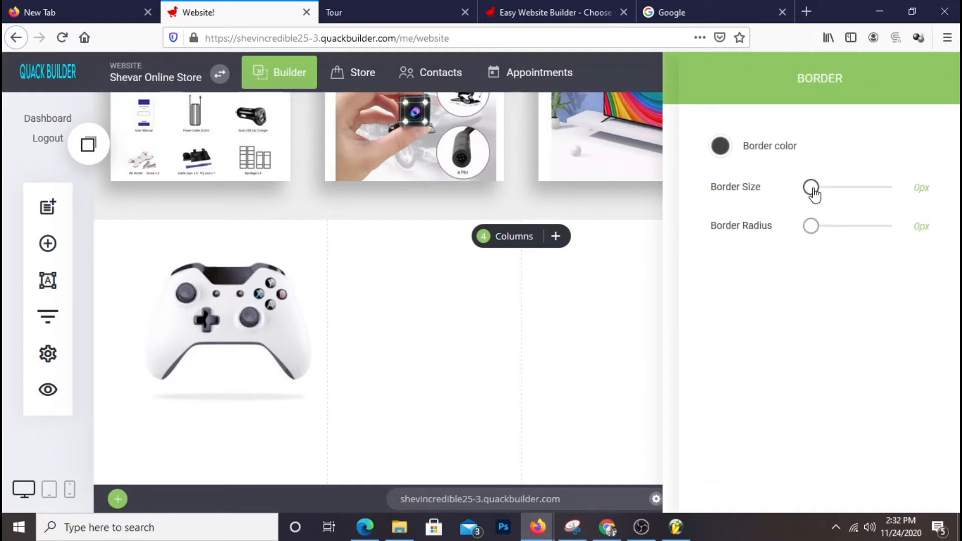
left_click_drag(813, 192, 814, 193)
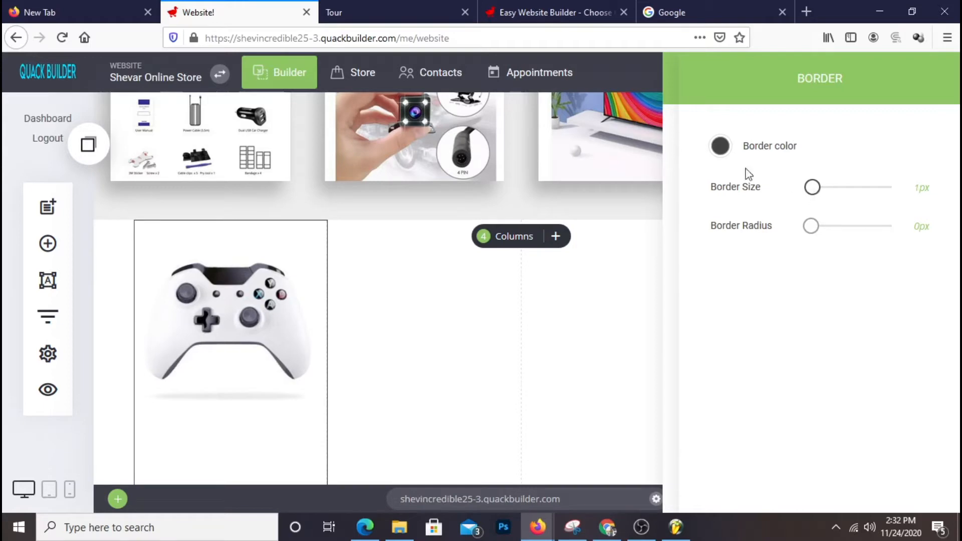
left_click(726, 151)
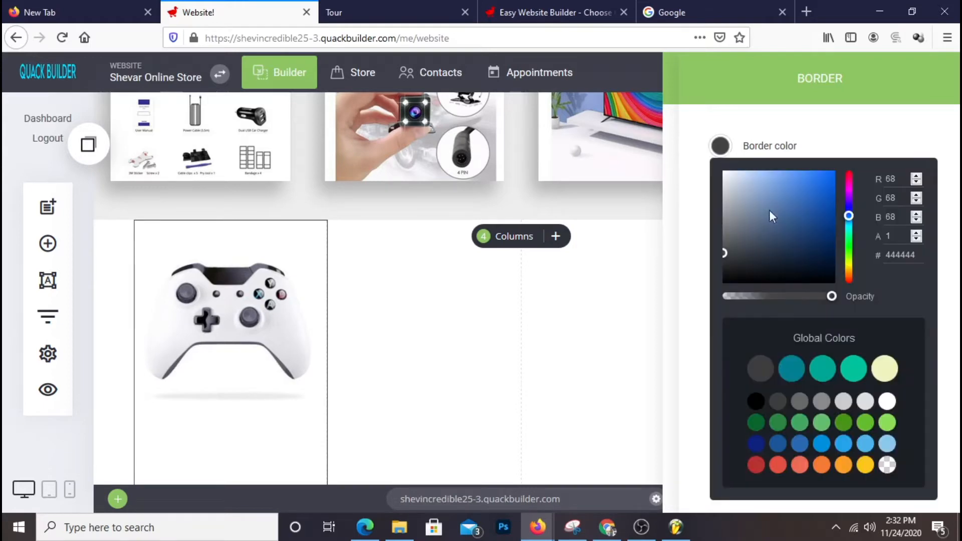
left_click(865, 466)
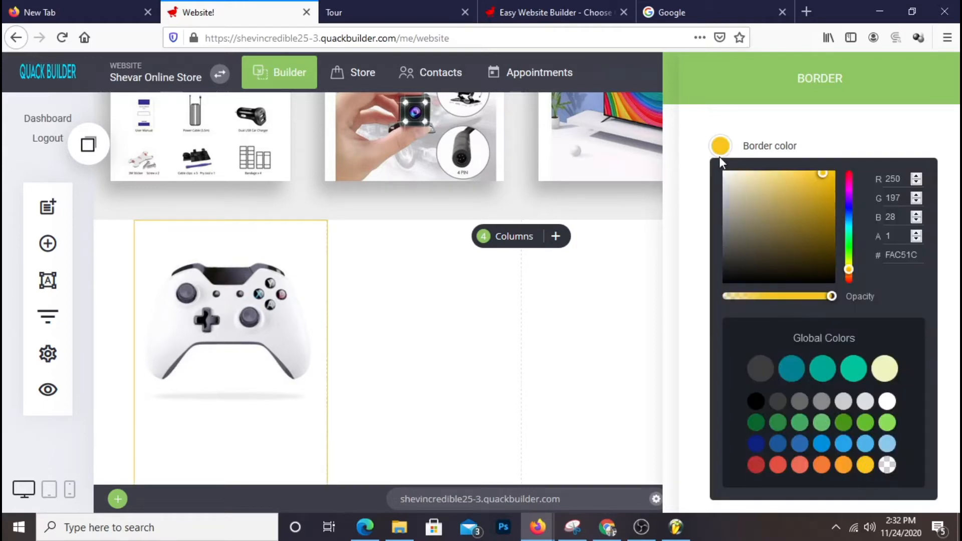
left_click_drag(820, 178, 841, 170)
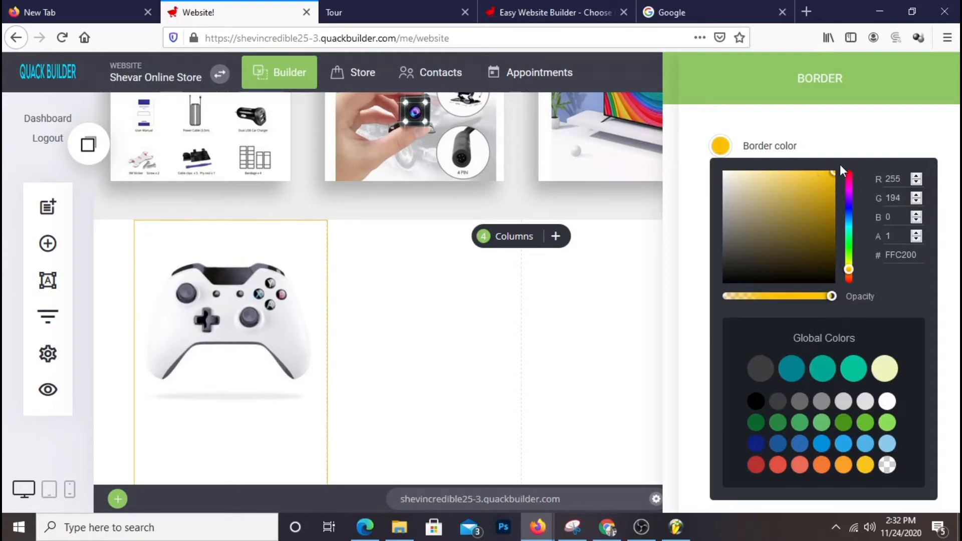
left_click(688, 204)
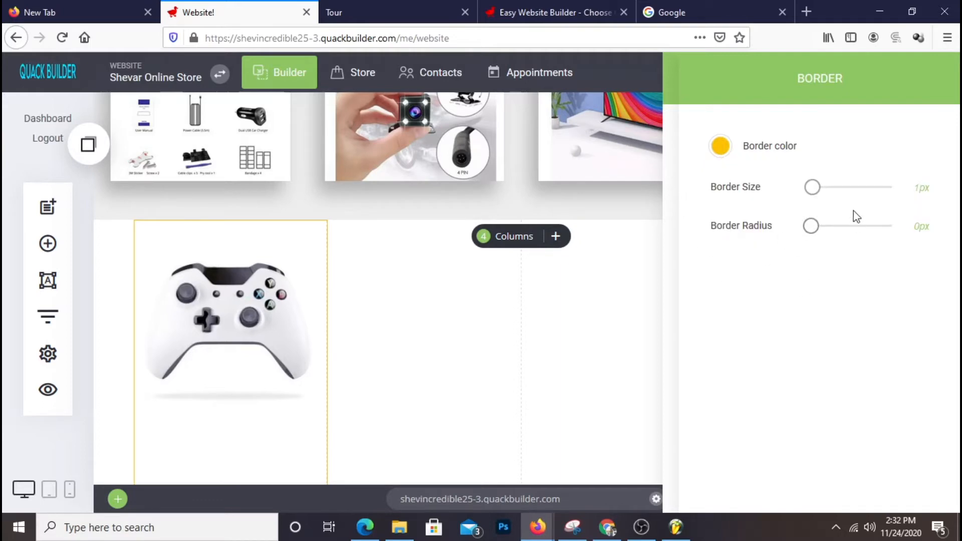
Slightly round the corners of the first column's border by increasing its border radius.
mouse_move(812, 226)
left_mouse_down()
mouse_move(843, 236)
mouse_move(922, 231)
mouse_move(797, 239)
mouse_move(825, 240)
left_mouse_up()
left_click(579, 306)
left_click(561, 330)
scroll(325, 311, "down", 3)
scroll(325, 313, "up", 3)
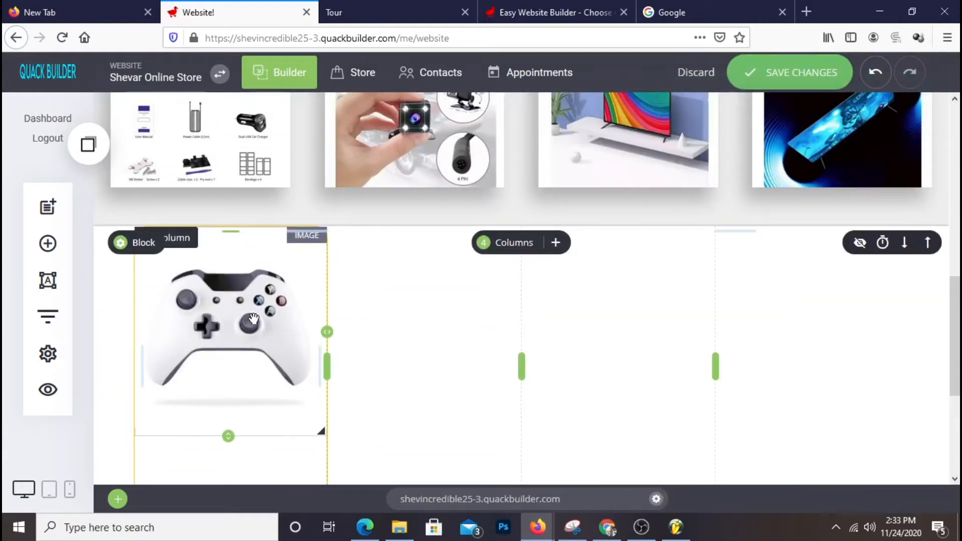
scroll(253, 318, "down", 2)
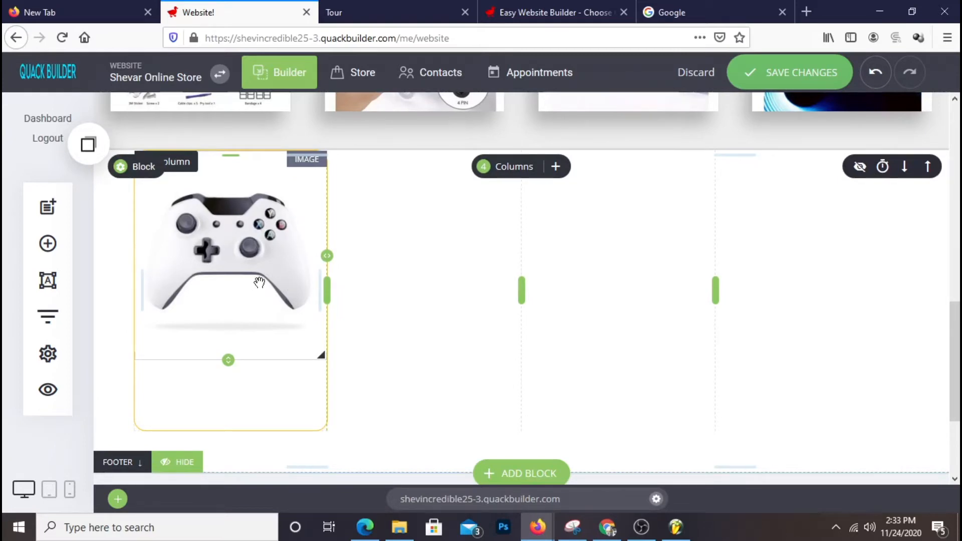
scroll(415, 261, "up", 1)
scroll(412, 256, "up", 1)
Try the Full-Width container option on the controller block and return it to Boxed.
mouse_move(128, 242)
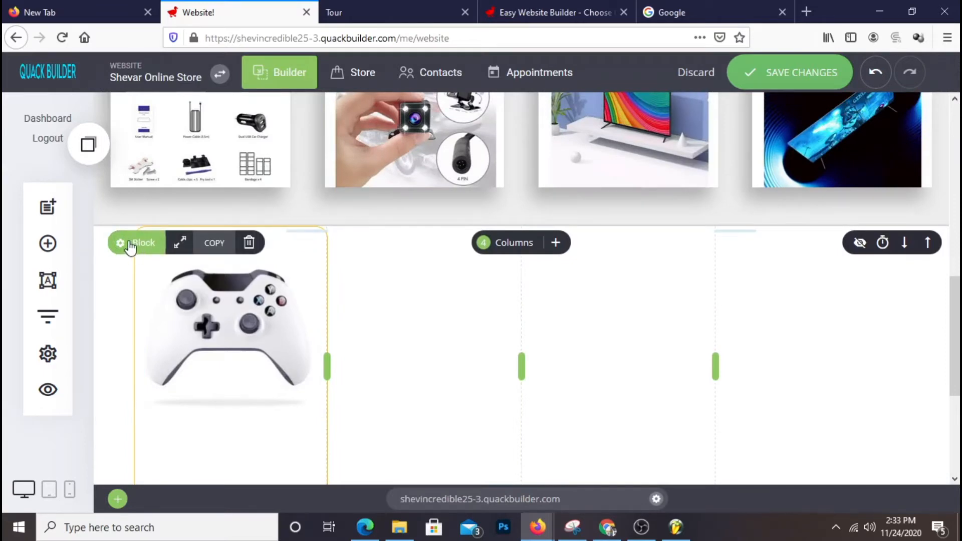
left_click(179, 242)
left_click(877, 209)
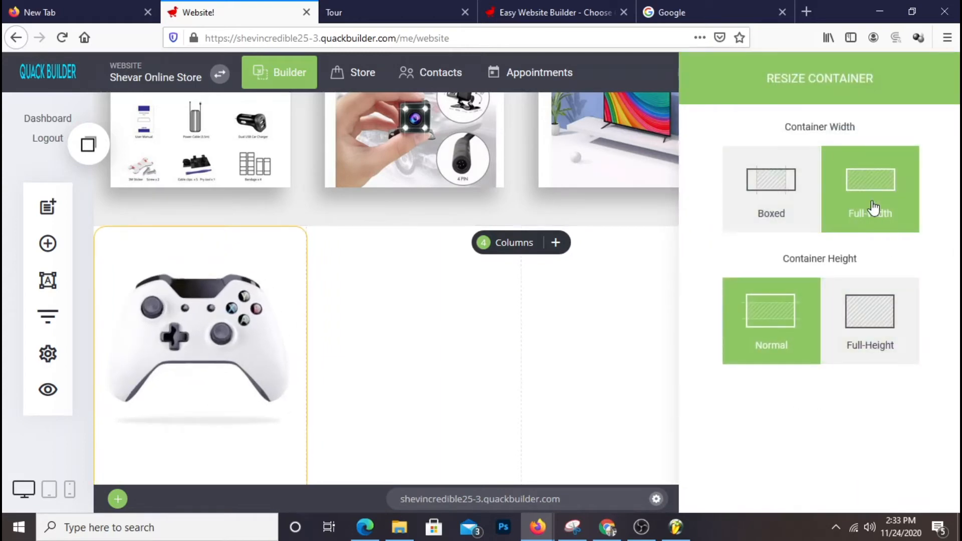
left_click(771, 210)
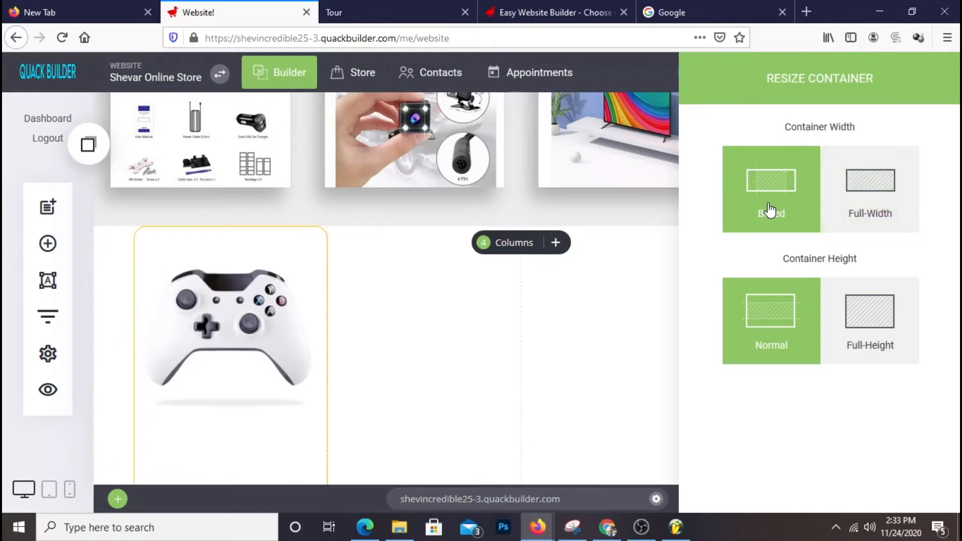
left_click(850, 213)
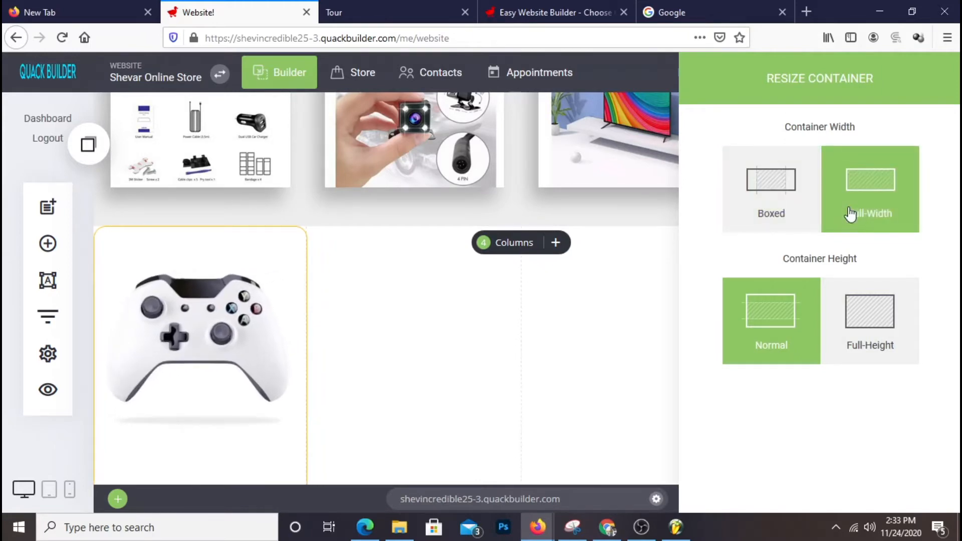
left_click(802, 210)
left_click(583, 388)
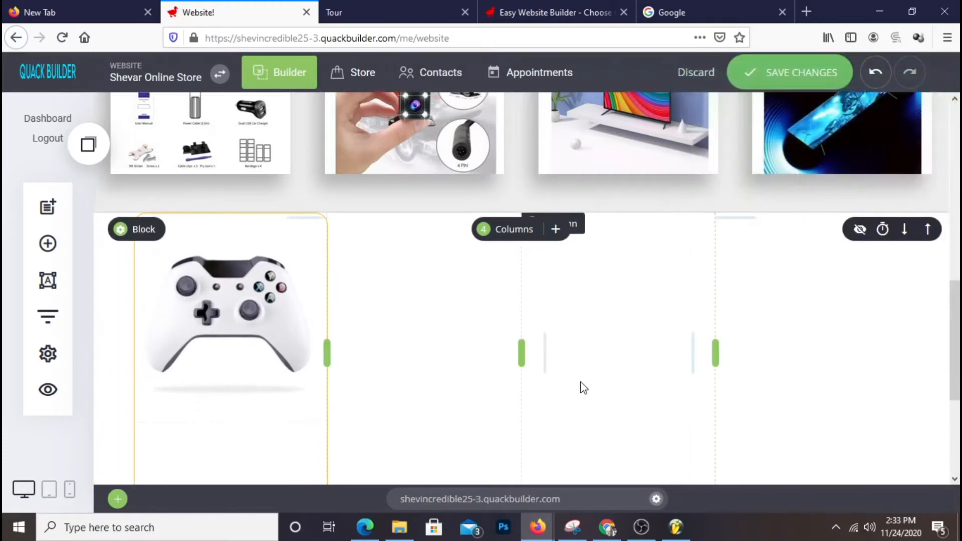
Add a small top spacing between the block's upper edge and its columns, then trim it slightly.
scroll(582, 386, "down", 4)
scroll(579, 382, "up", 3)
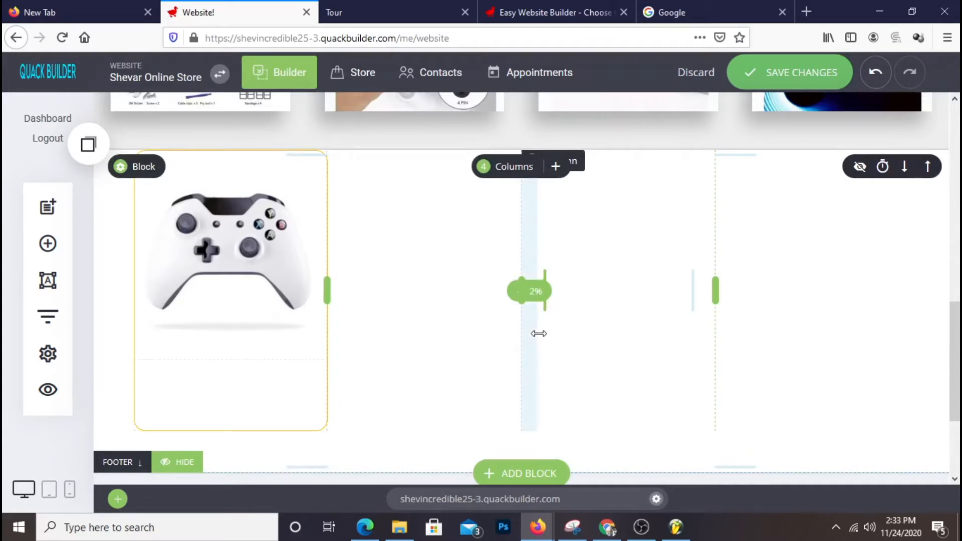
scroll(440, 325, "up", 2)
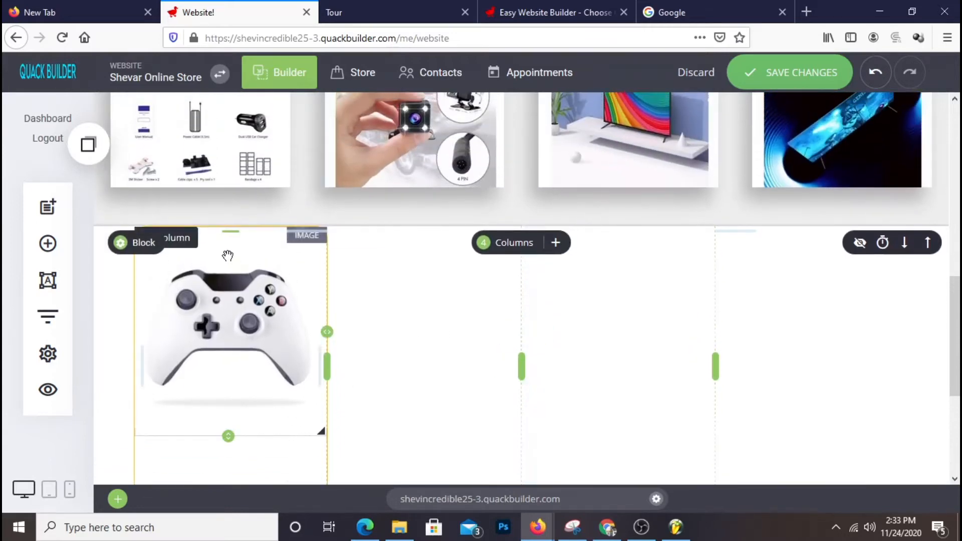
left_click_drag(238, 232, 237, 248)
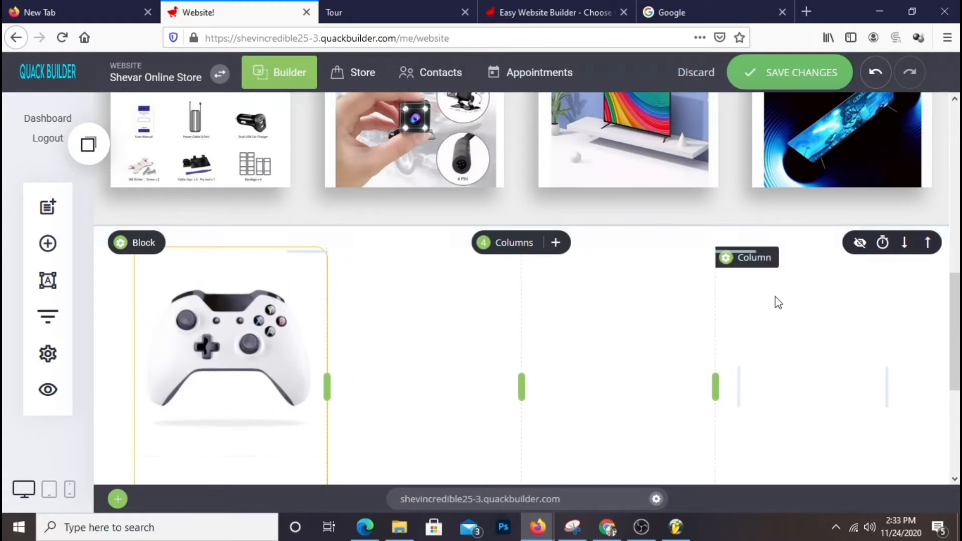
left_click_drag(249, 249, 250, 245)
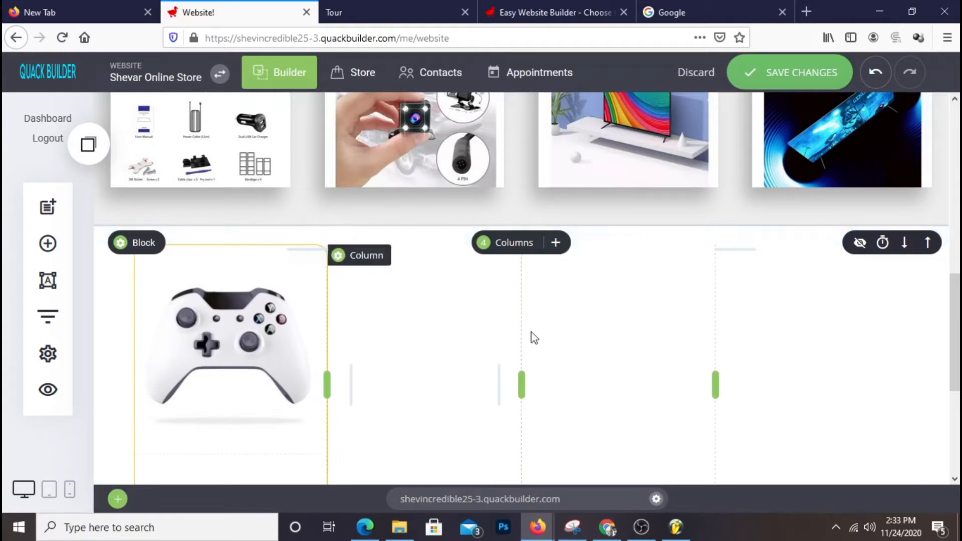
Place a text widget above the controller image in the first column.
scroll(796, 335, "down", 2)
scroll(796, 336, "down", 1)
scroll(628, 307, "up", 2)
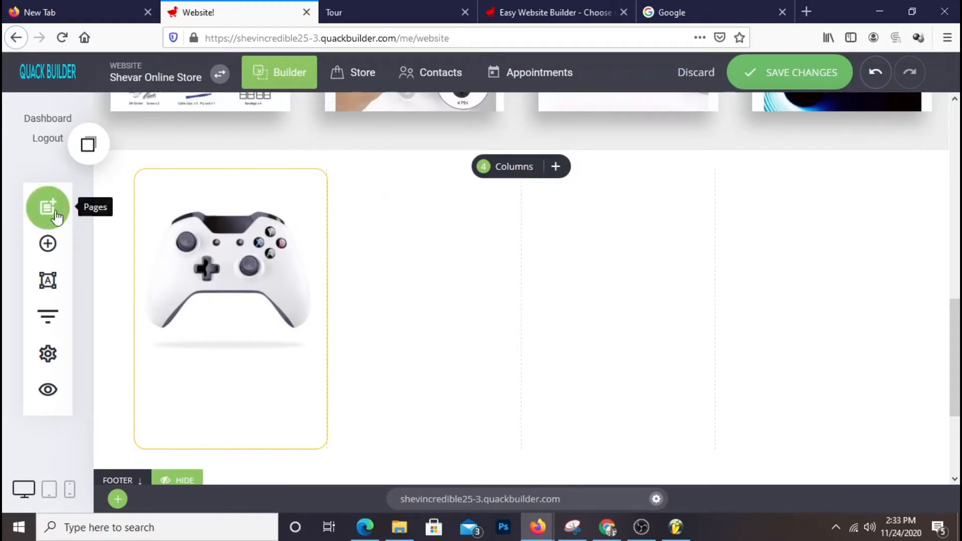
left_click(58, 247)
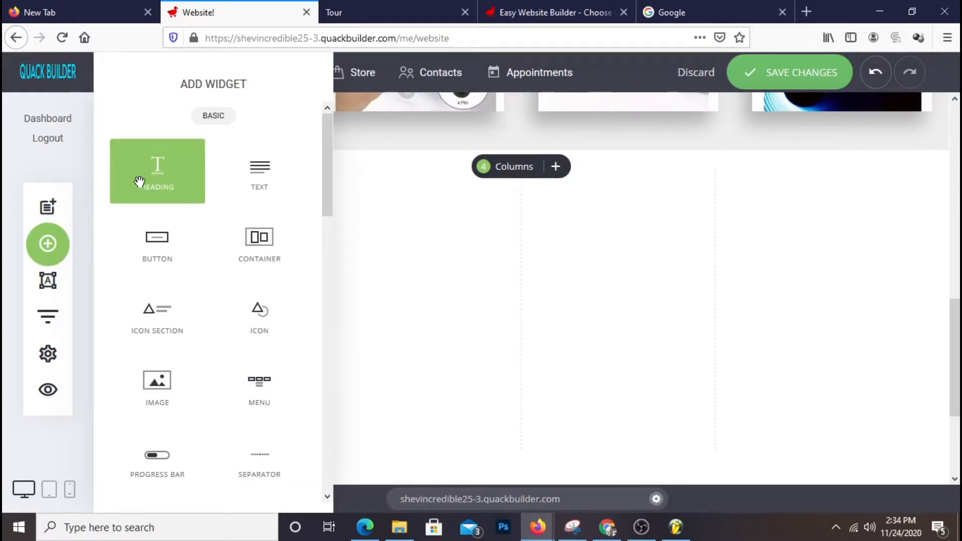
mouse_move(236, 190)
left_mouse_down()
mouse_move(300, 197)
mouse_move(266, 197)
mouse_move(204, 165)
mouse_move(246, 200)
left_mouse_up()
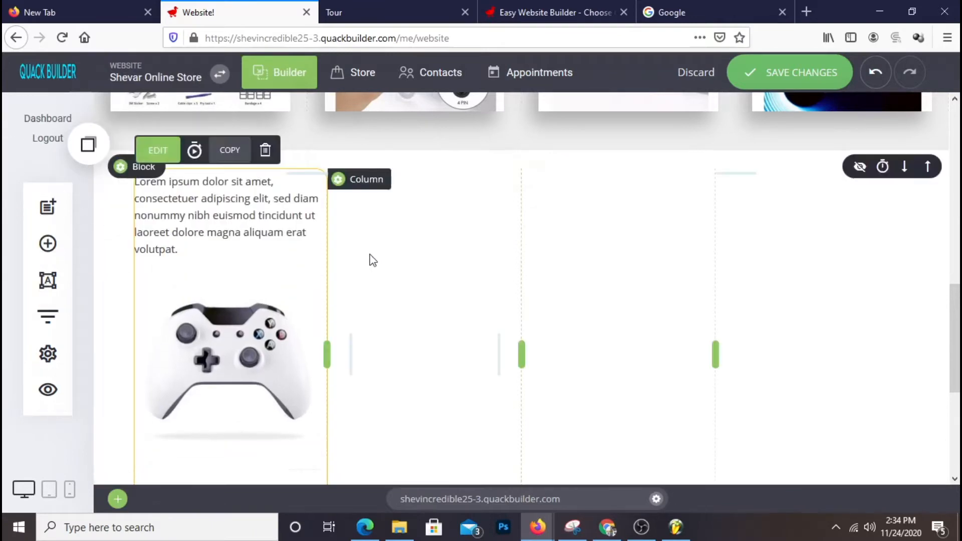
Replace the placeholder text above the controller image with "Special Deals".
left_click(222, 239)
left_click_drag(200, 248, 118, 180)
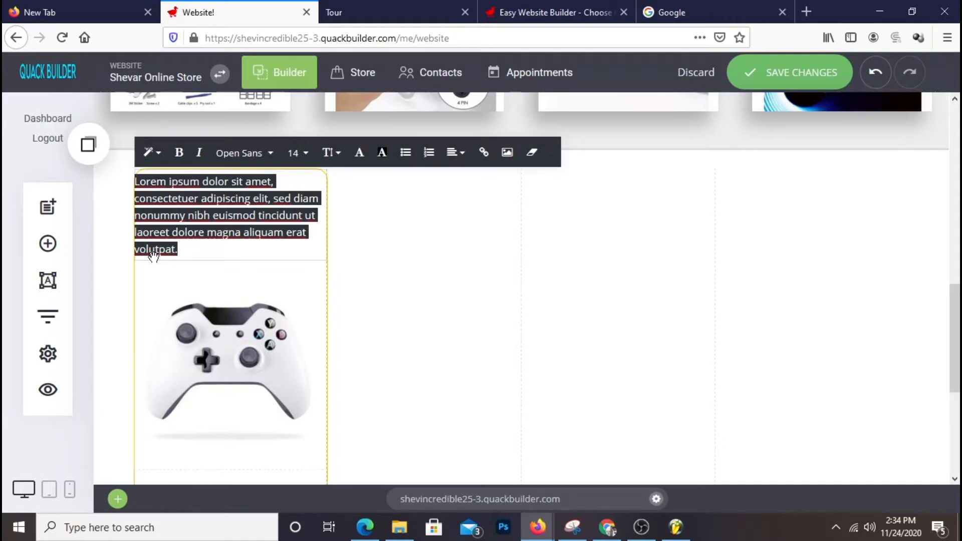
type("Special Deals")
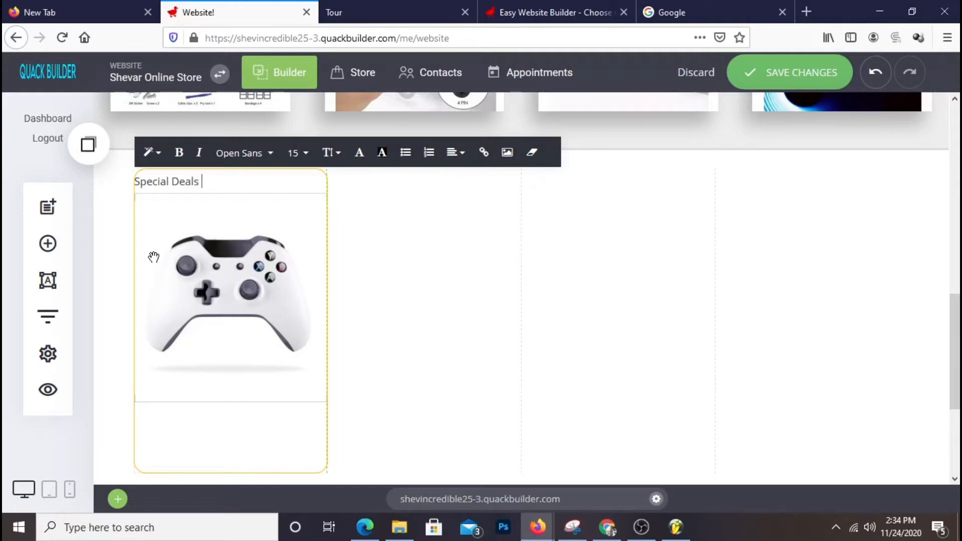
Make the "Special Deals" text bold and set its font size to 16.
left_click(201, 182)
triple_click(201, 183)
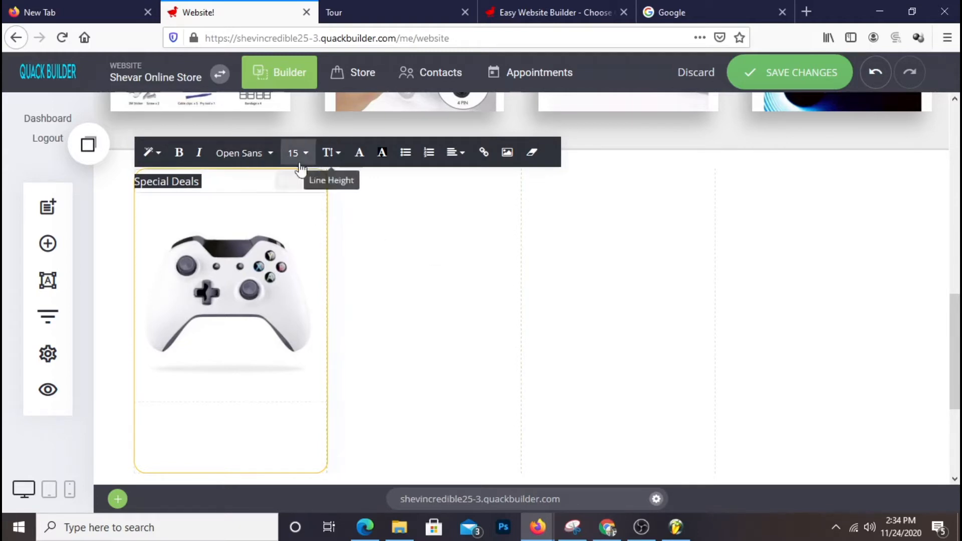
left_click(180, 160)
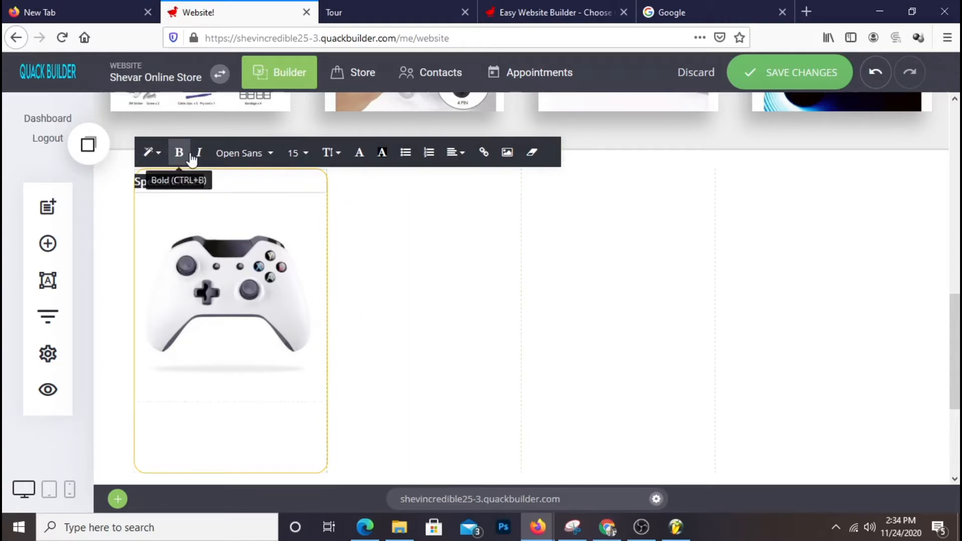
left_click(300, 153)
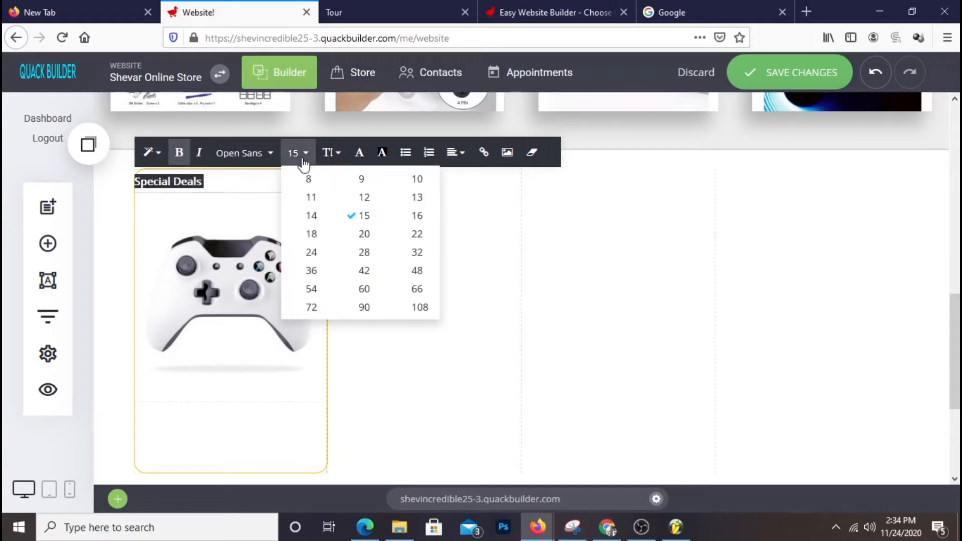
left_click(415, 216)
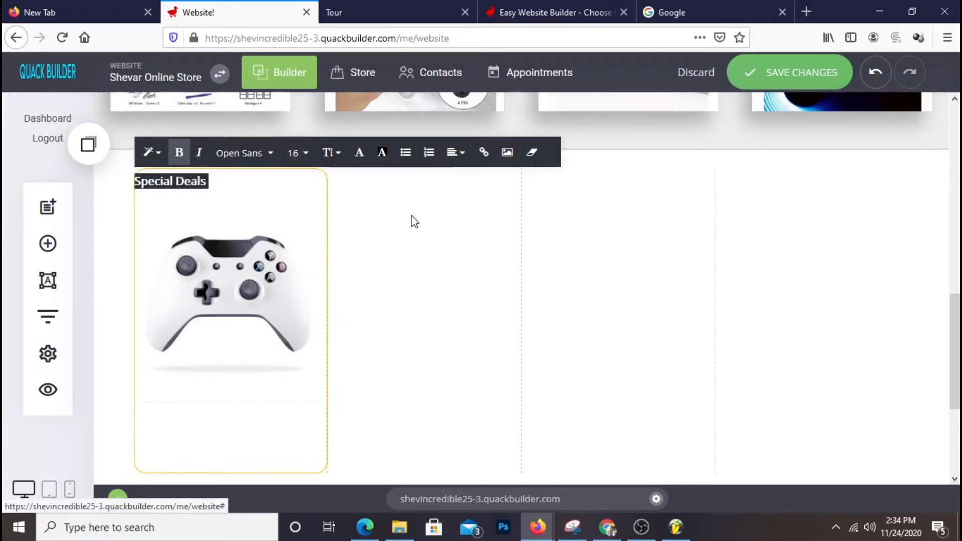
left_click(420, 233)
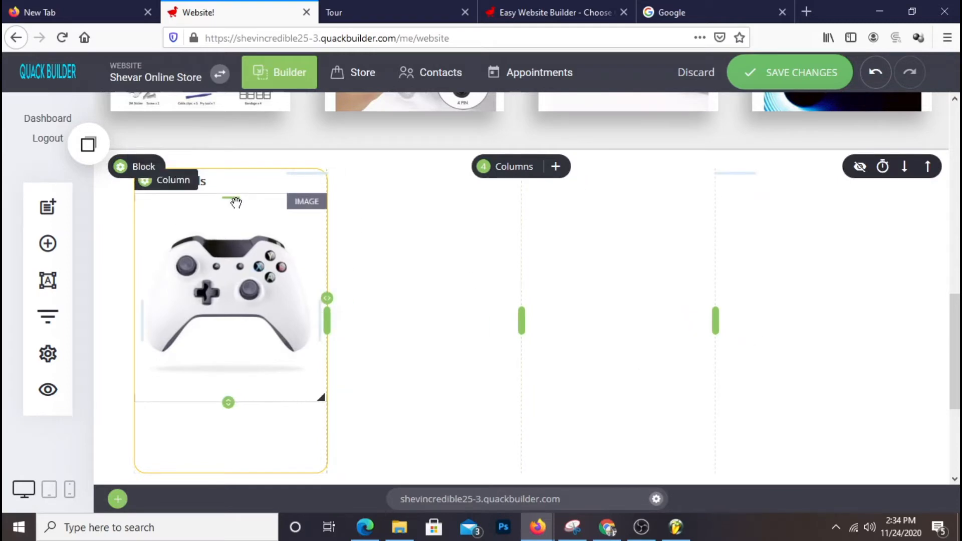
Add a little top spacing above the controller image and the "Special Deals" text, and save the changes.
left_click_drag(231, 197, 231, 203)
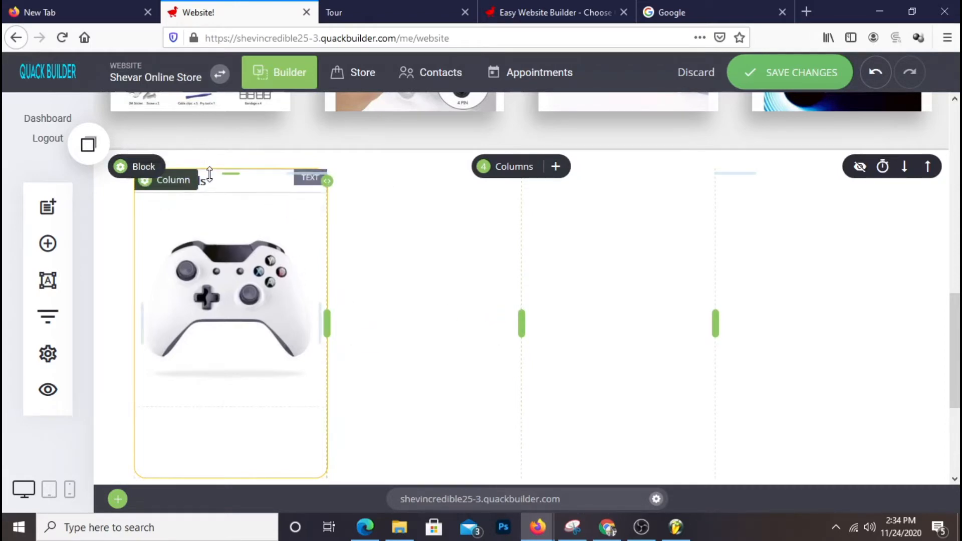
left_click_drag(208, 174, 208, 177)
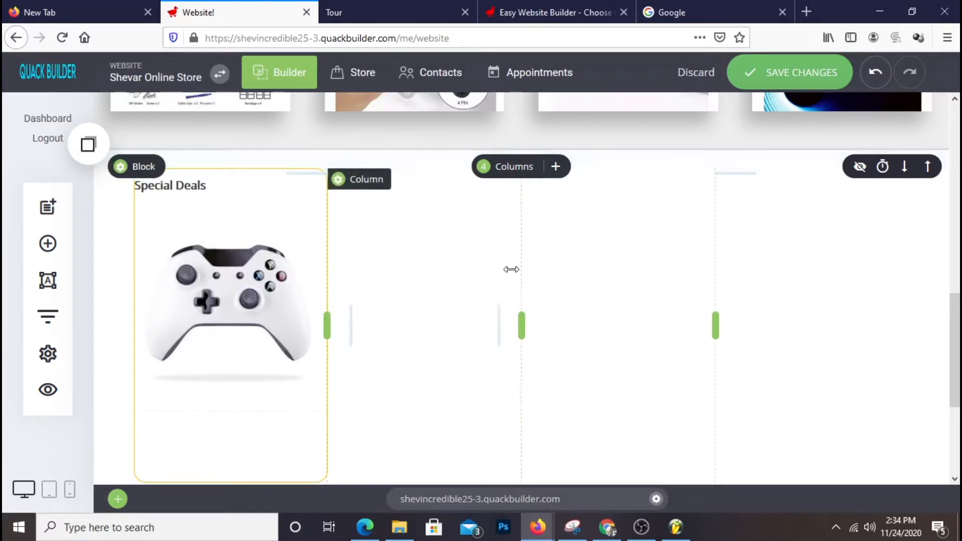
left_click(796, 73)
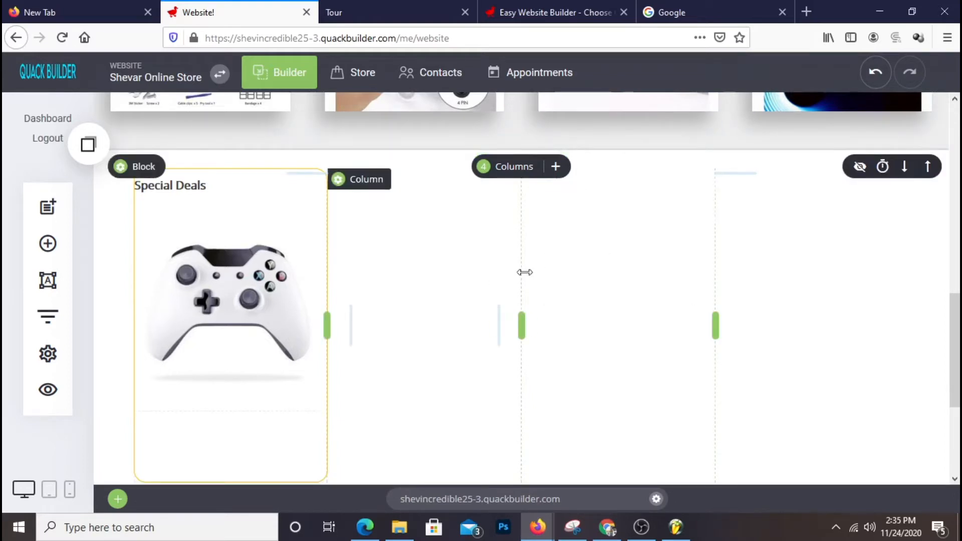
Place another text widget between the "Special Deals" text and the controller image in the first column.
scroll(571, 268, "down", 3)
scroll(571, 269, "up", 6)
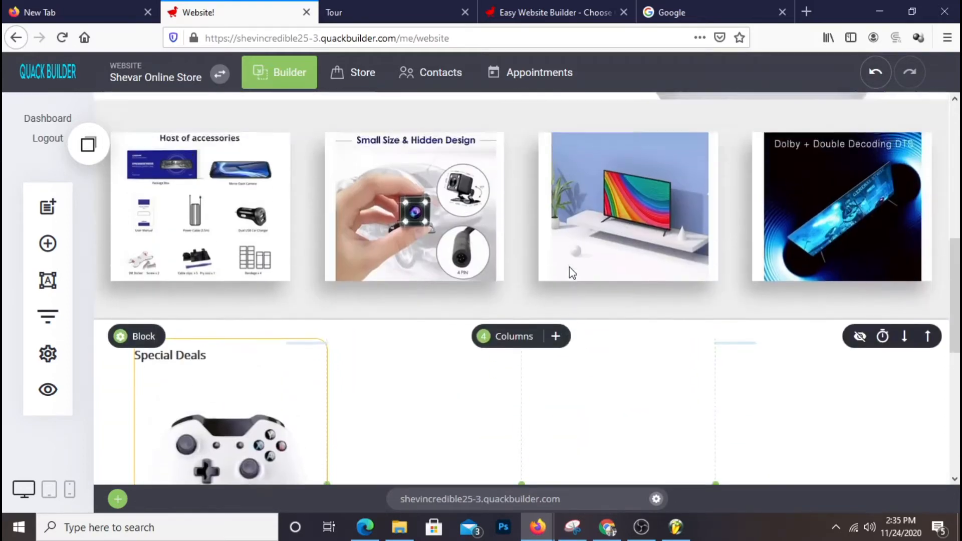
scroll(571, 273, "down", 4)
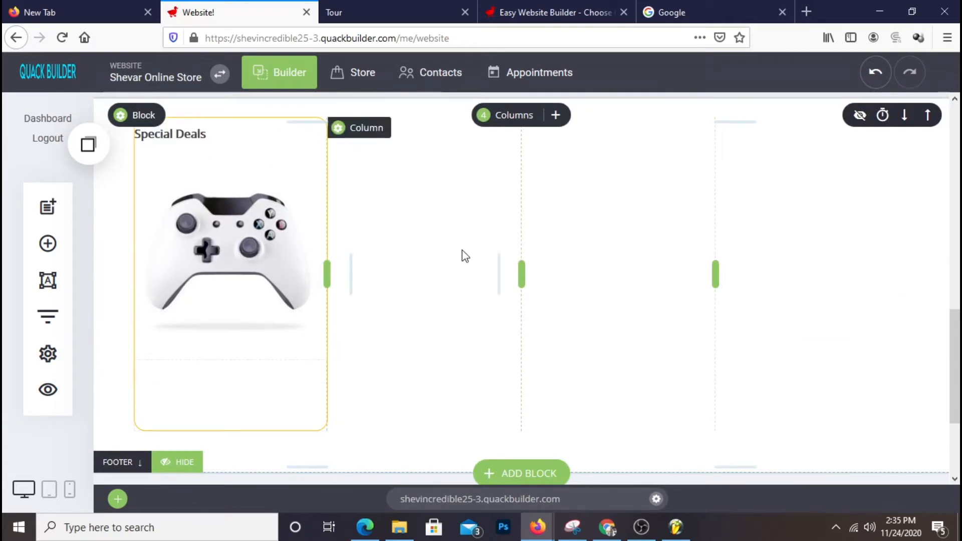
left_click(43, 255)
left_click_drag(258, 166, 230, 157)
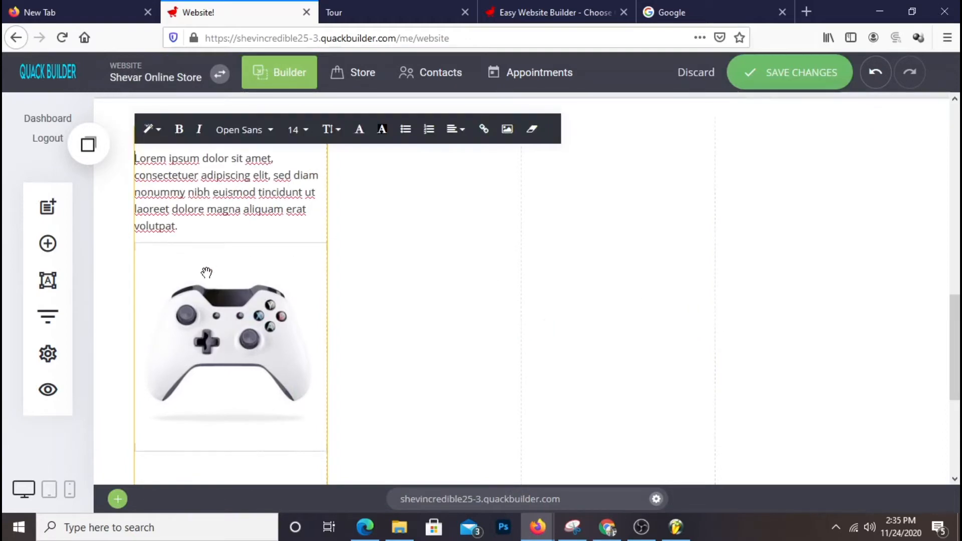
Replace the new widget's placeholder text with "Game Controller Deal End Soon", correcting the misspelled word "Controler".
triple_click(142, 219)
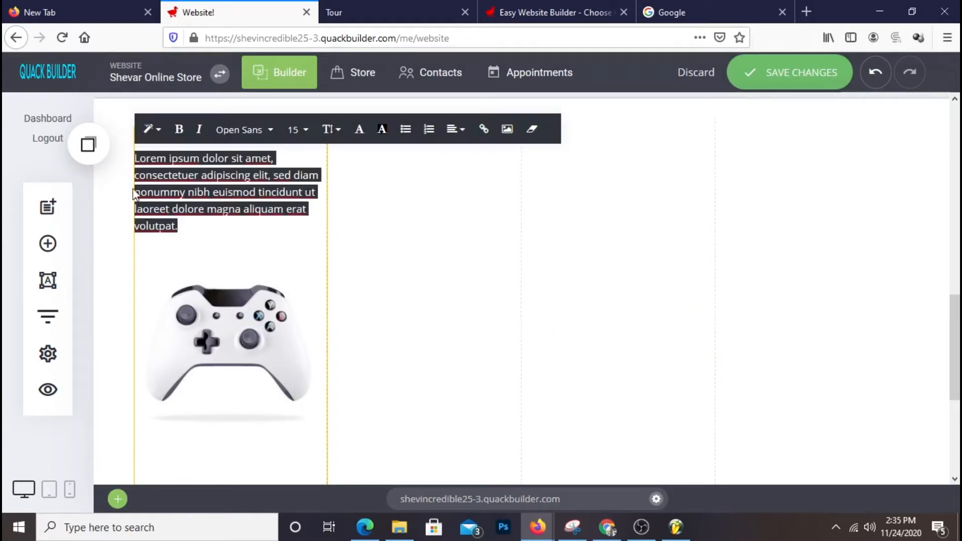
left_click_drag(193, 226, 132, 157)
scroll(416, 322, "up", 2)
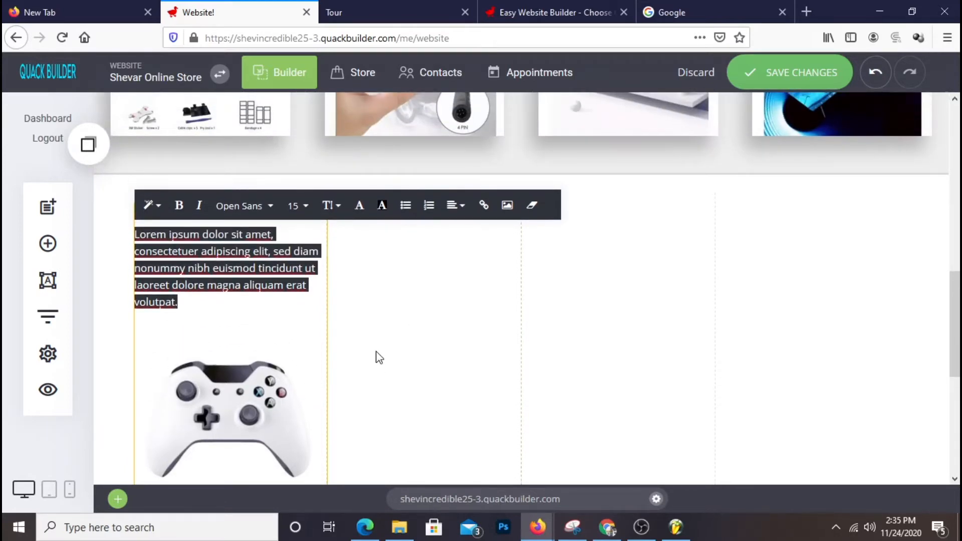
type("Game Con")
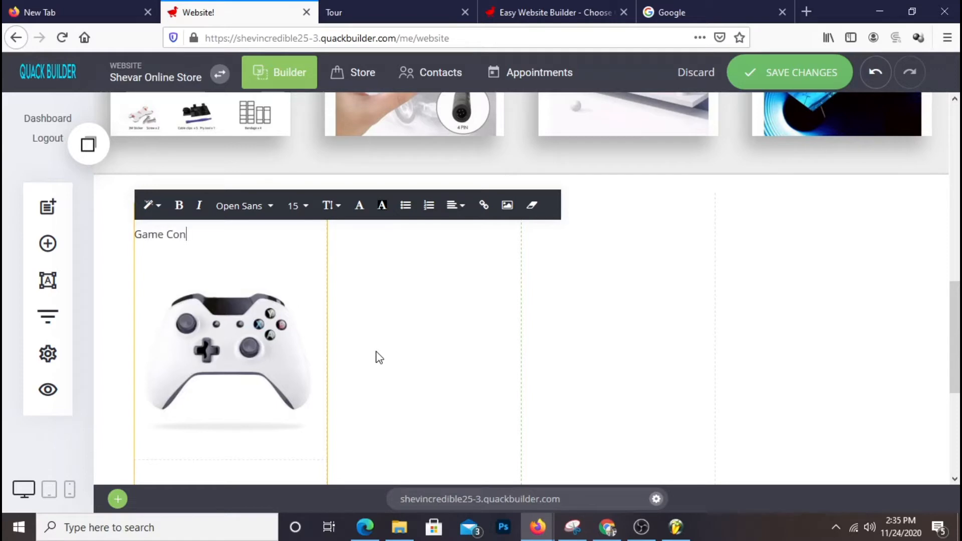
type("troler")
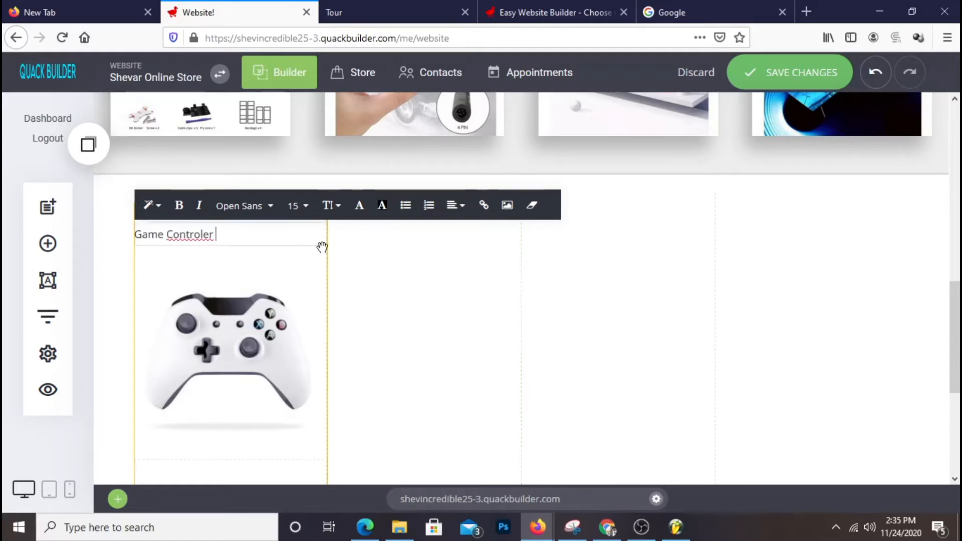
right_click(198, 233)
left_click(178, 239)
right_click(187, 235)
left_click(252, 245)
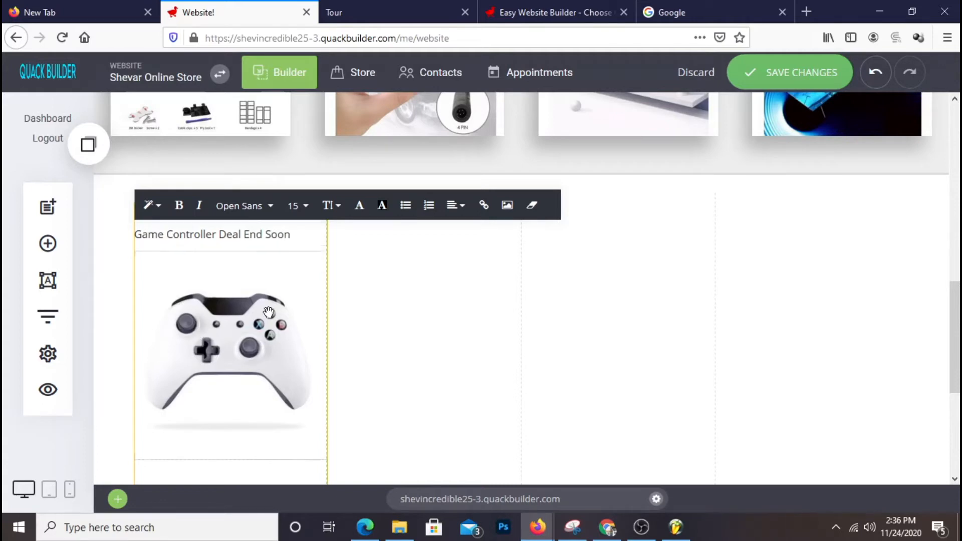
left_click(435, 373)
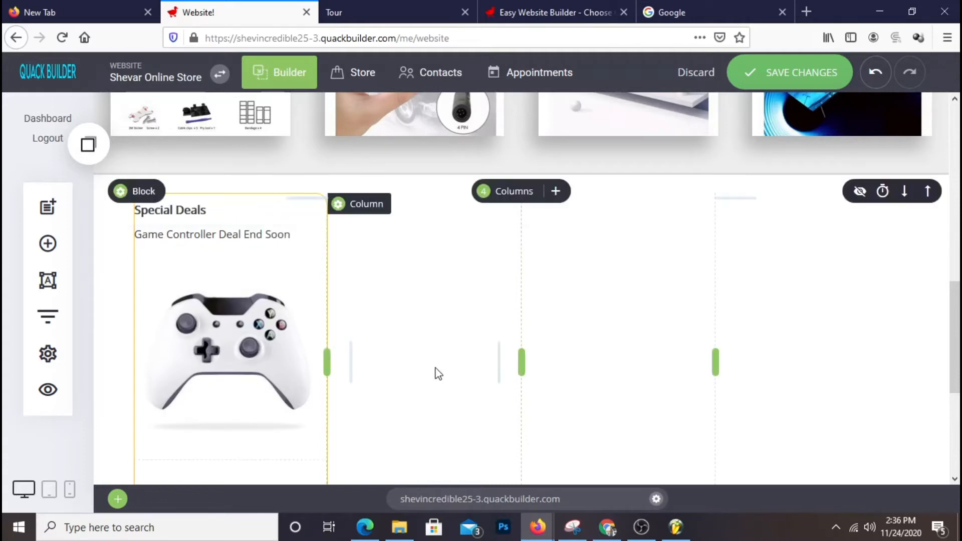
Change "End" to "Ending" in the game controller deal line.
left_click(220, 237)
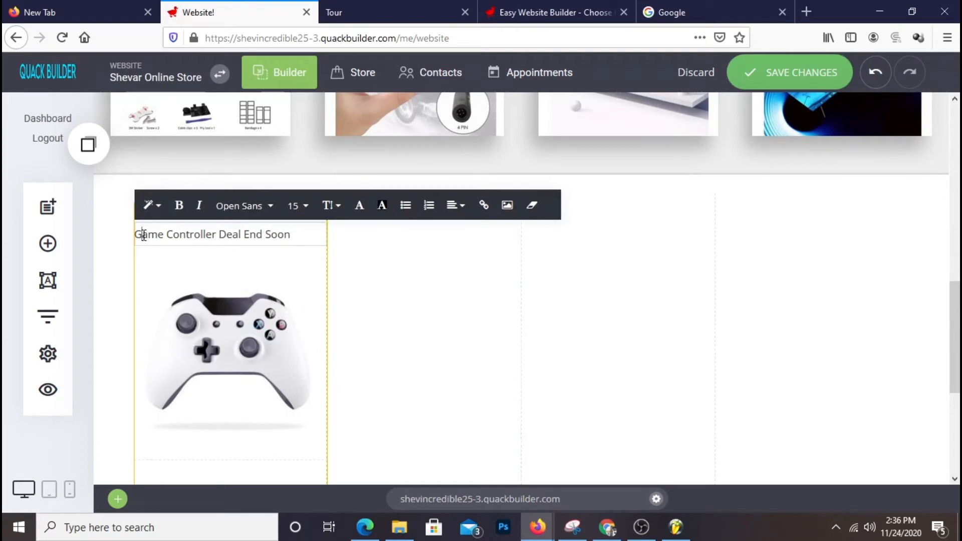
left_click_drag(139, 235, 252, 248)
left_click(261, 235)
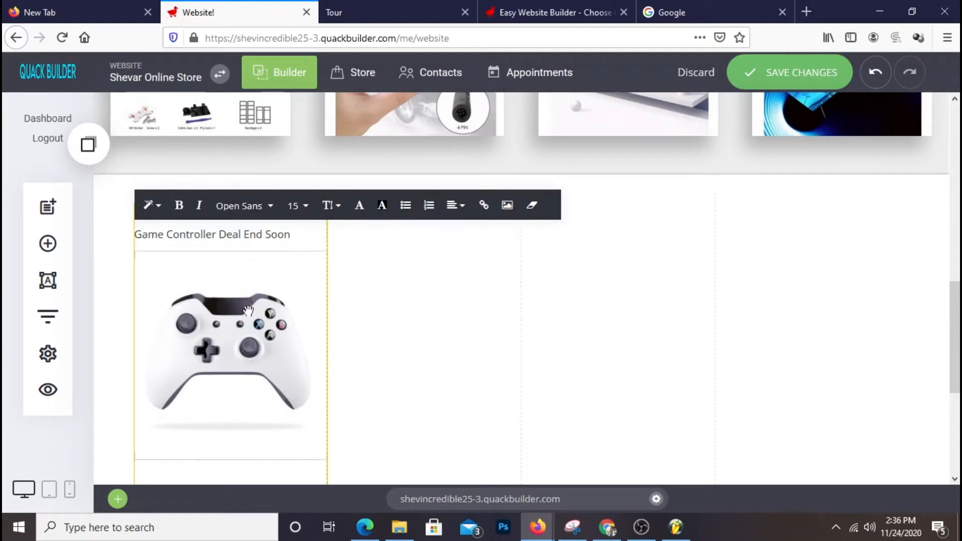
type("ing")
Color the "Game Controller Deal Ending Soon" line with the global teal 028090 and save the changes.
triple_click(293, 236)
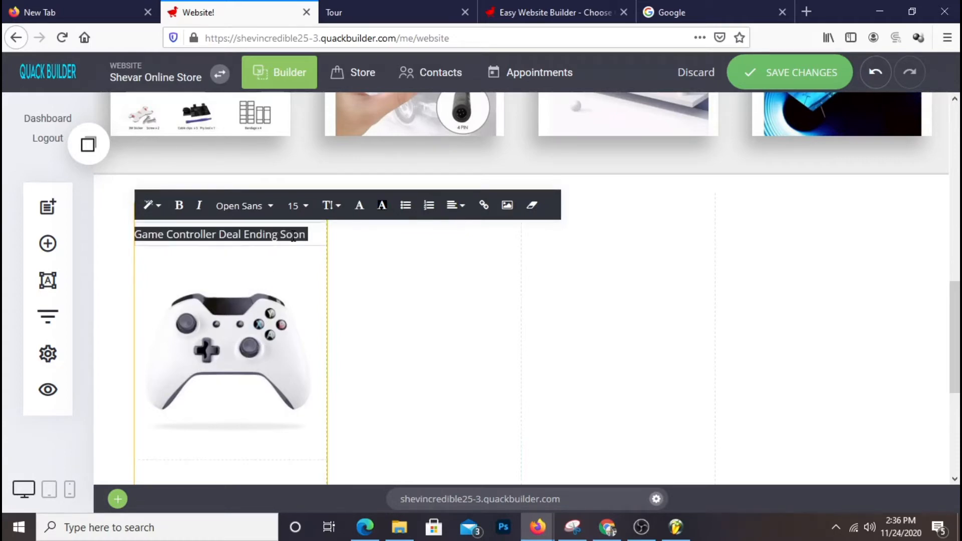
left_click(359, 205)
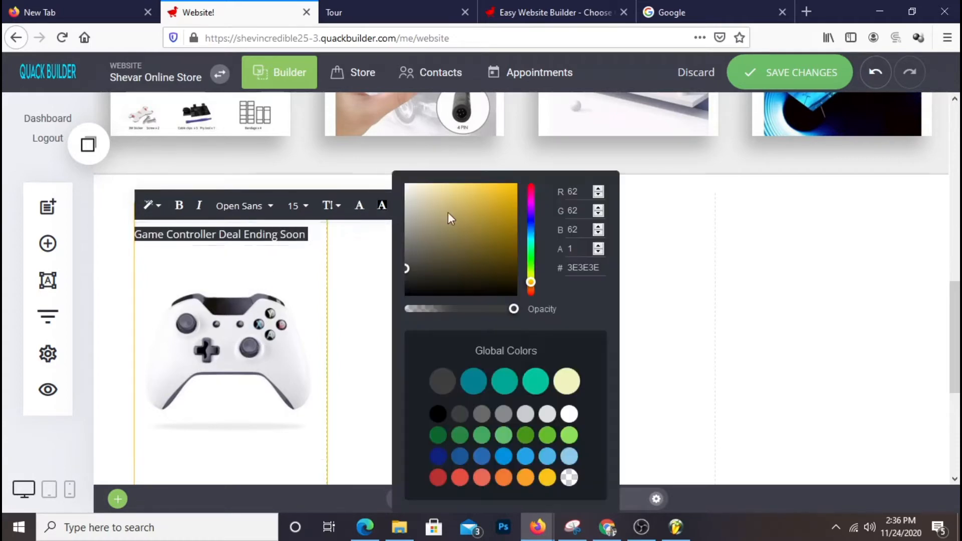
left_click(474, 383)
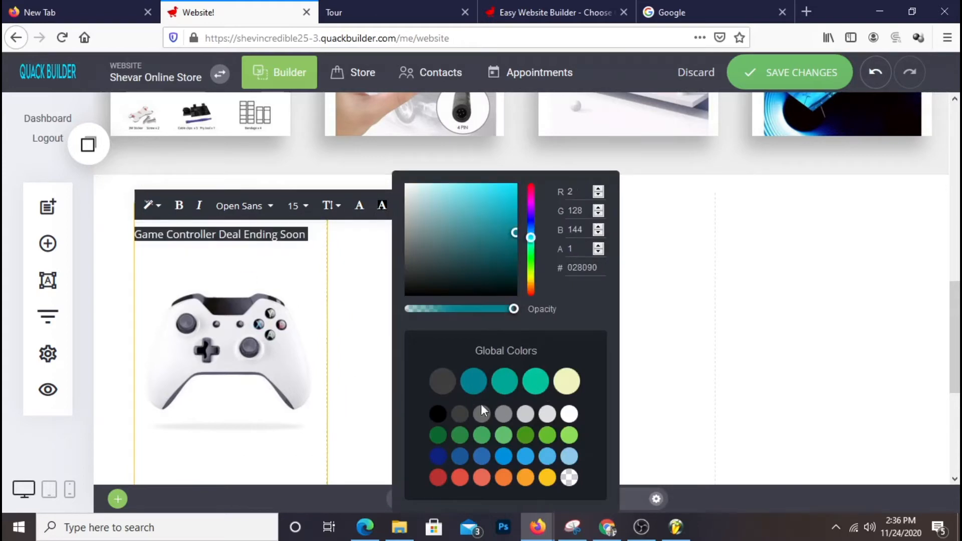
left_click(396, 426)
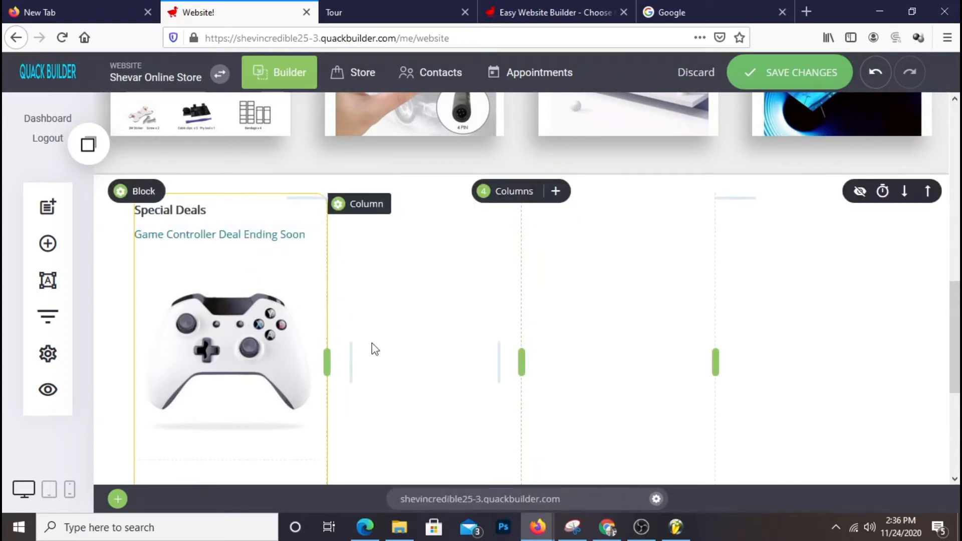
scroll(217, 279, "down", 3)
scroll(215, 247, "up", 3)
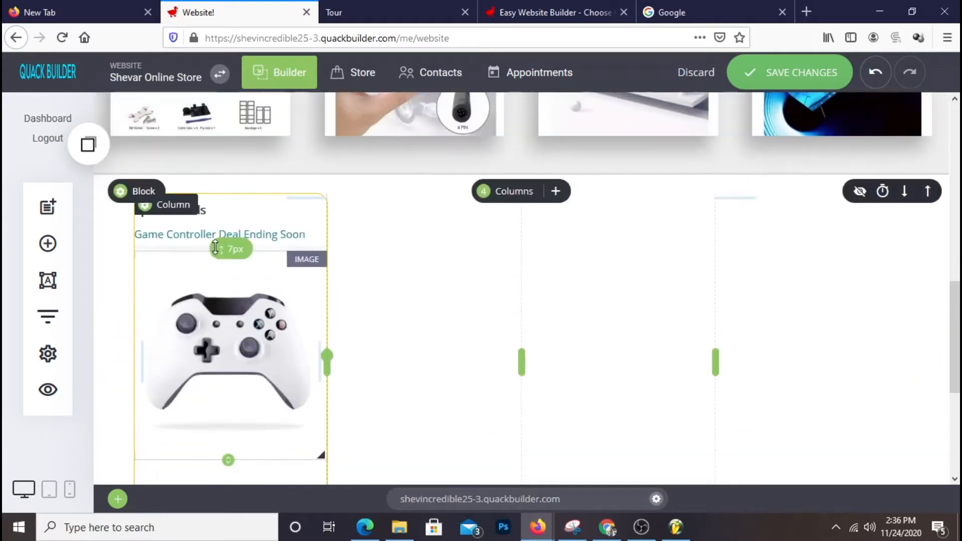
left_click(782, 75)
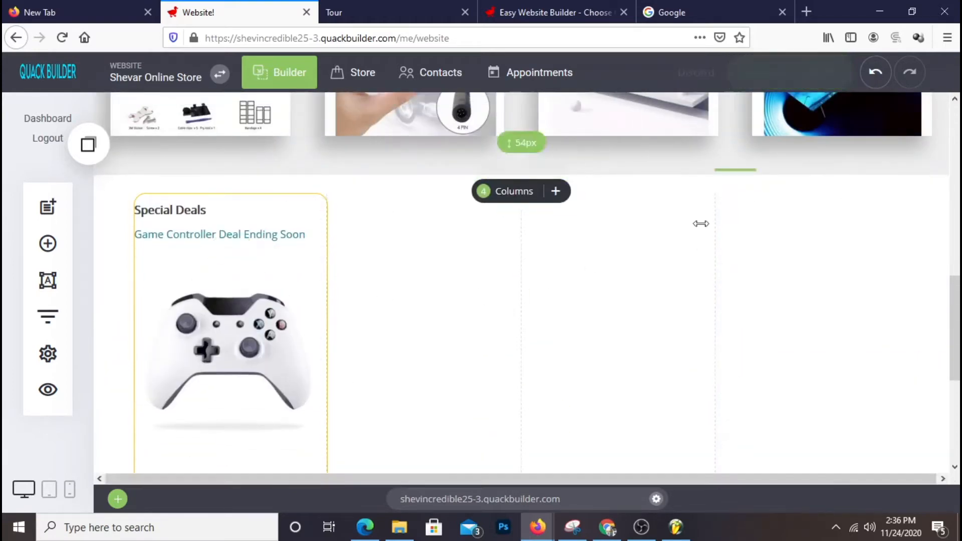
Place a countdown widget below the controller image and set its countdown type to Count time.
scroll(551, 285, "down", 3)
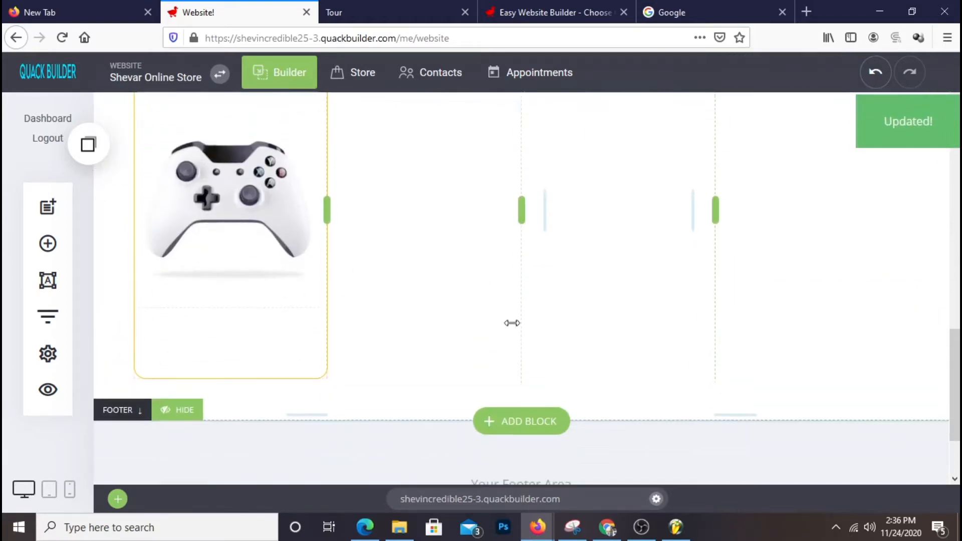
scroll(423, 320, "down", 2)
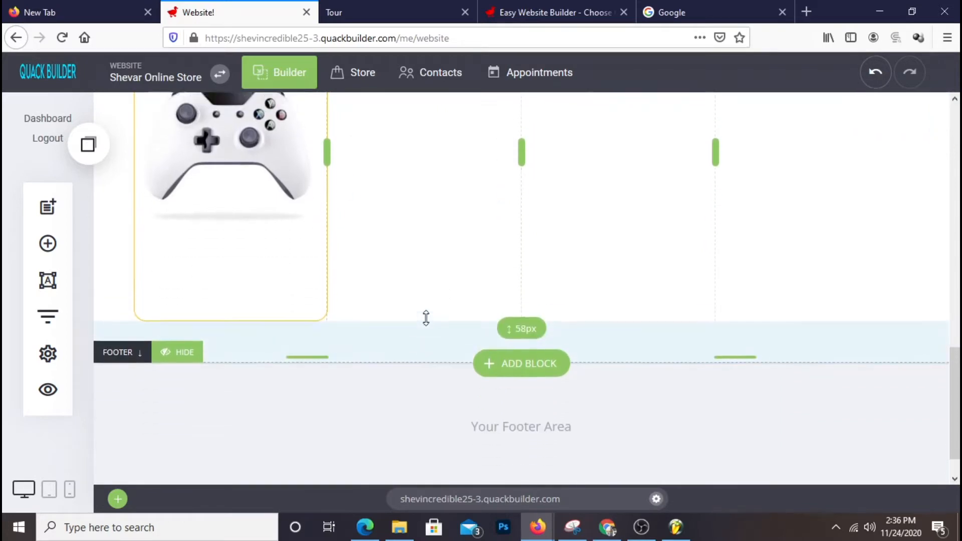
scroll(425, 321, "up", 3)
scroll(239, 316, "down", 2)
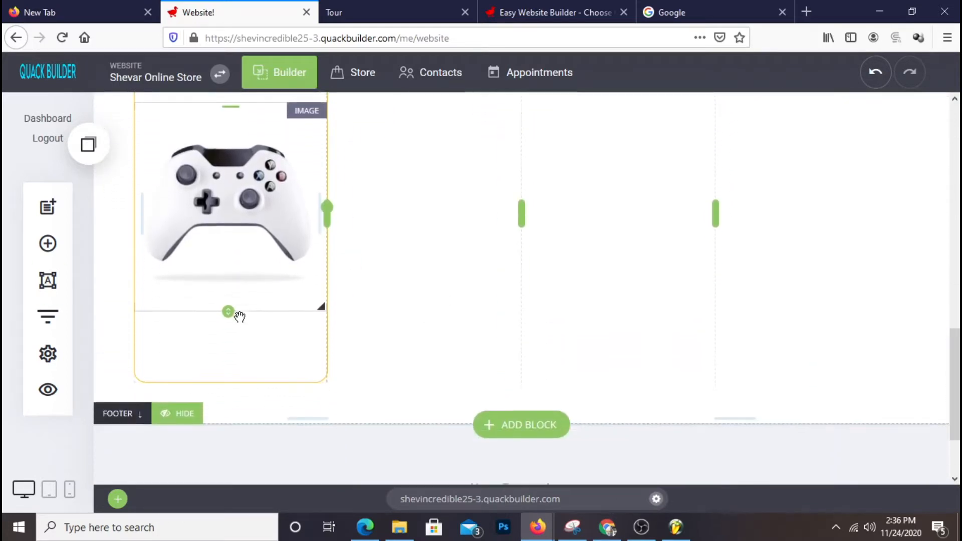
left_click(47, 243)
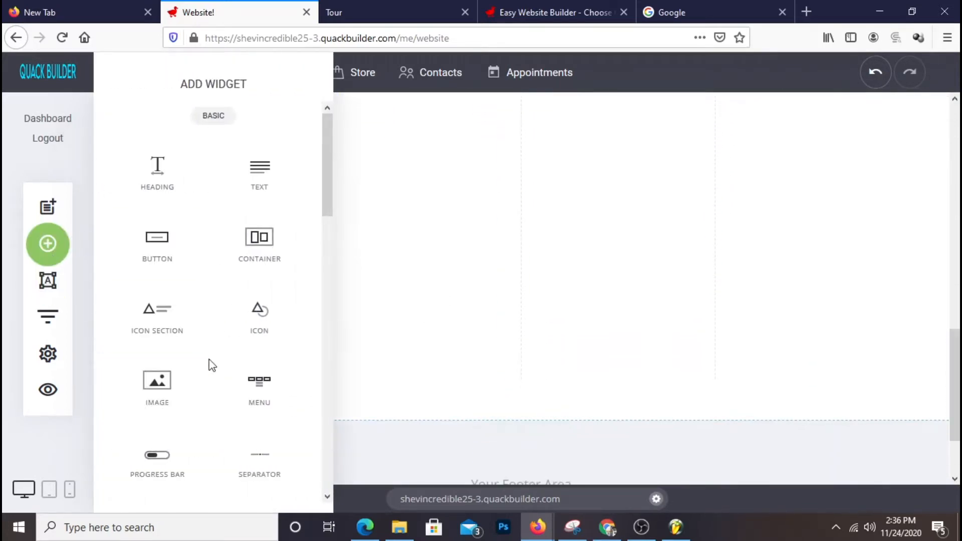
scroll(211, 360, "down", 12)
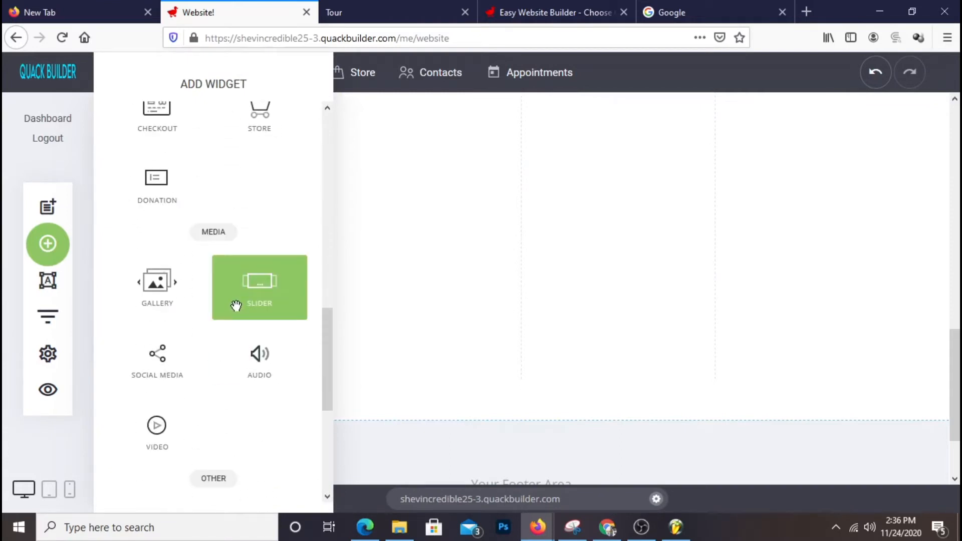
scroll(265, 342, "down", 5)
left_click_drag(167, 369, 247, 309)
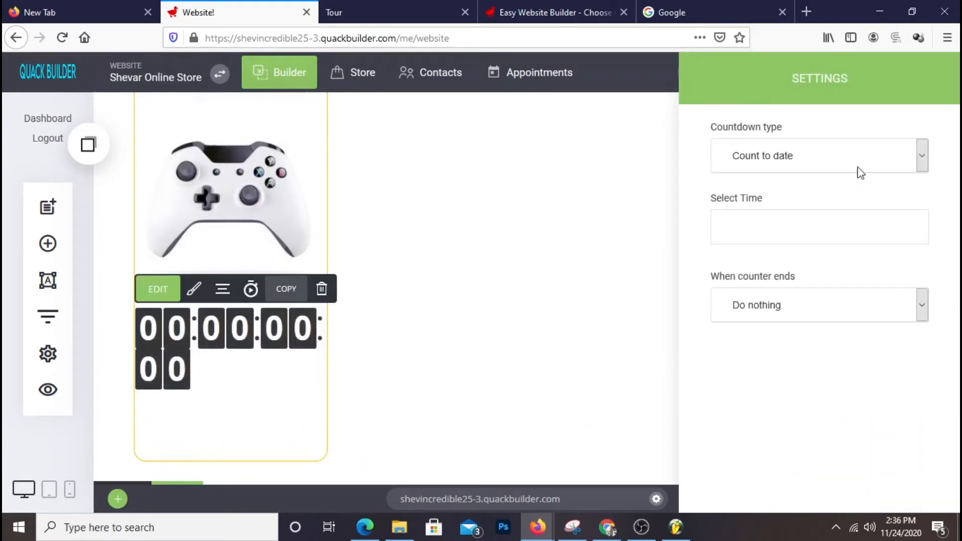
left_click(852, 157)
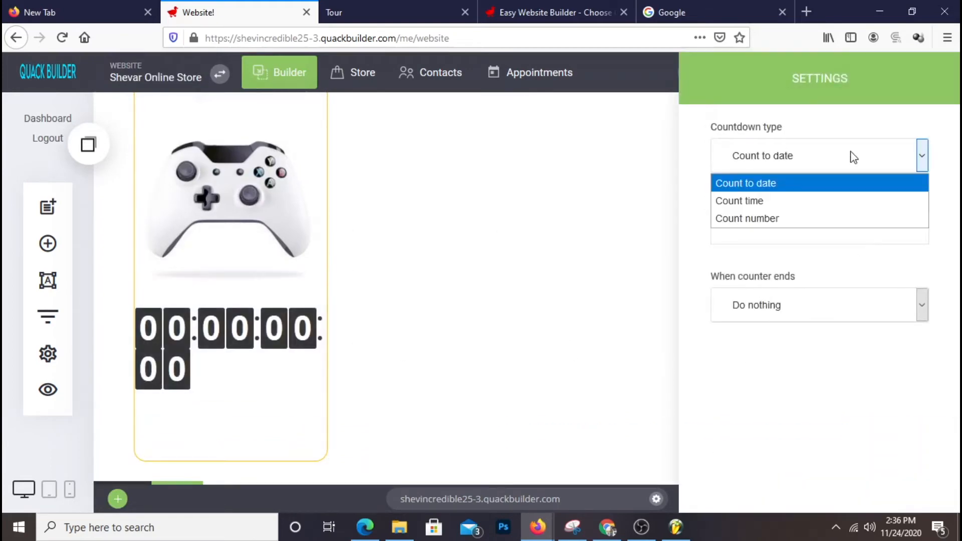
left_click(788, 203)
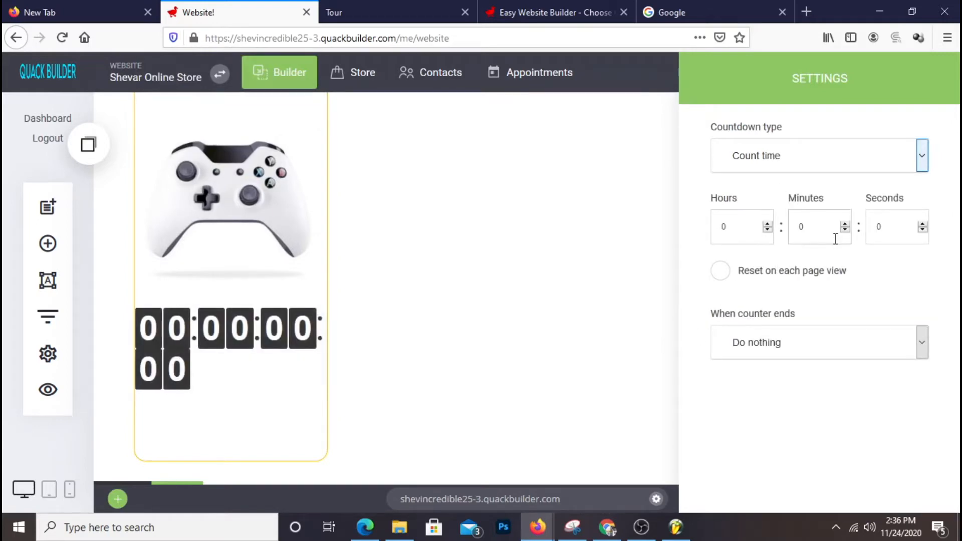
Set the countdown to 30 minutes and 38 seconds and make it reset on each page view.
left_click_drag(832, 229, 783, 231)
left_click_drag(818, 227, 802, 226)
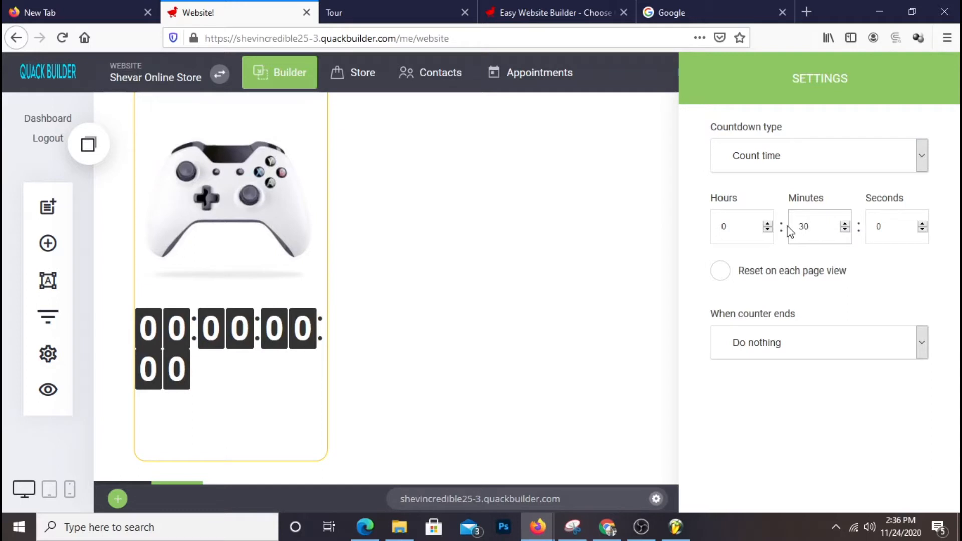
double_click(896, 237)
type("3")
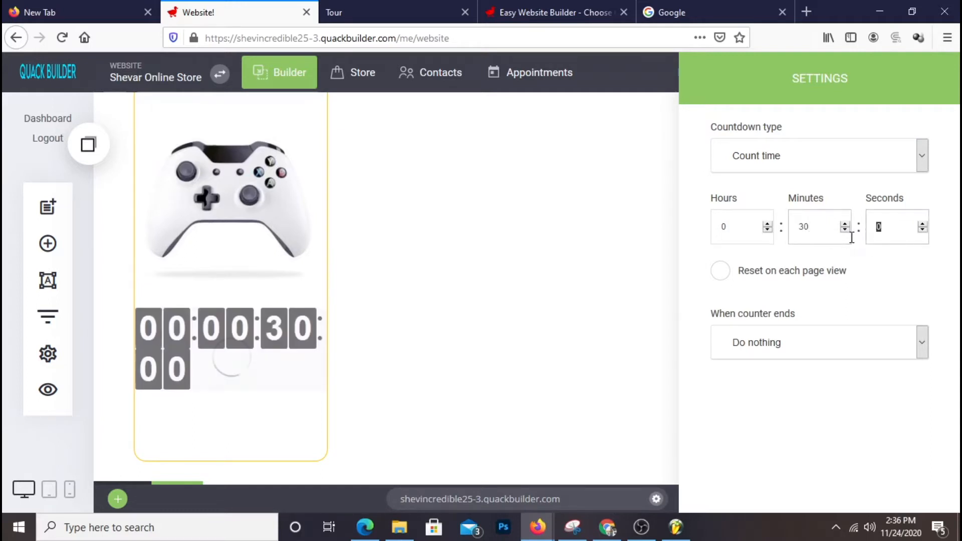
type("8")
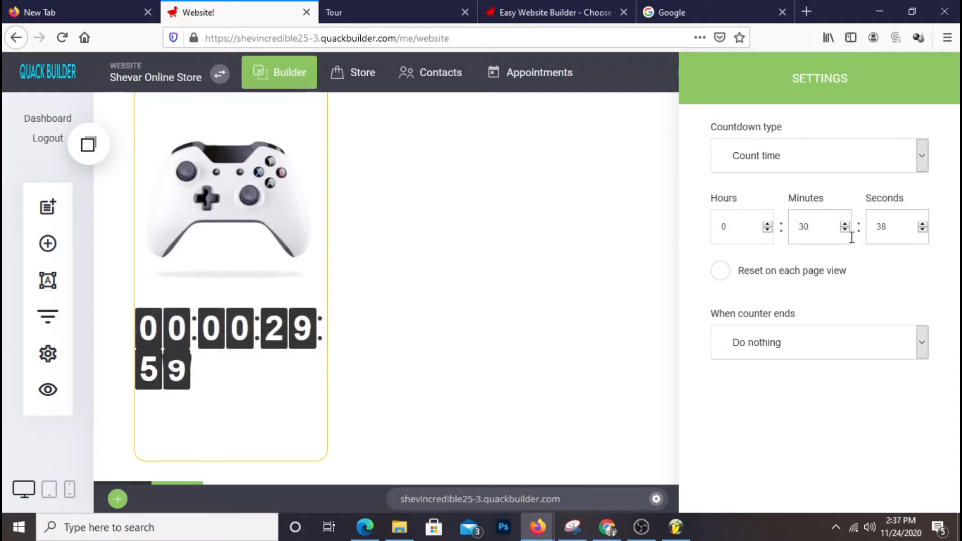
left_click(720, 271)
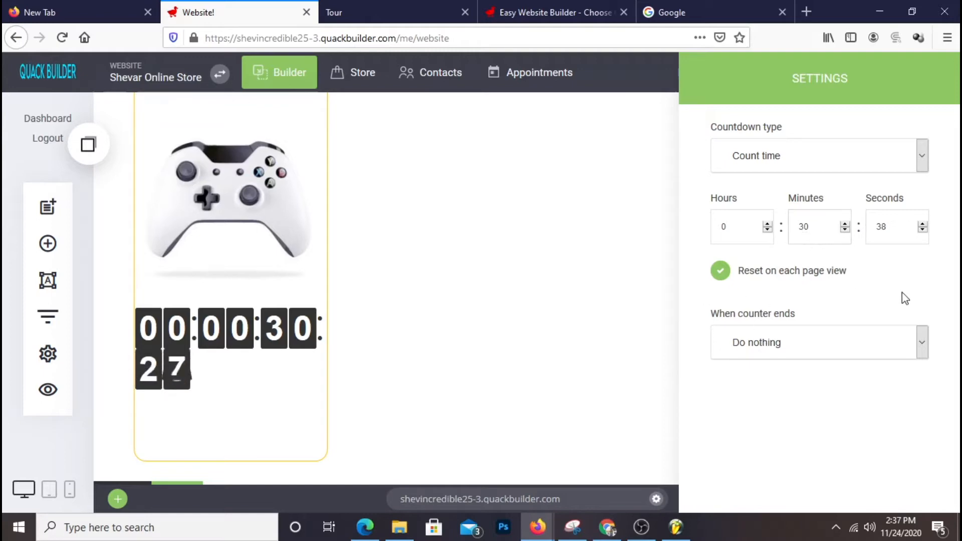
left_click(808, 357)
left_click(808, 349)
left_click(808, 347)
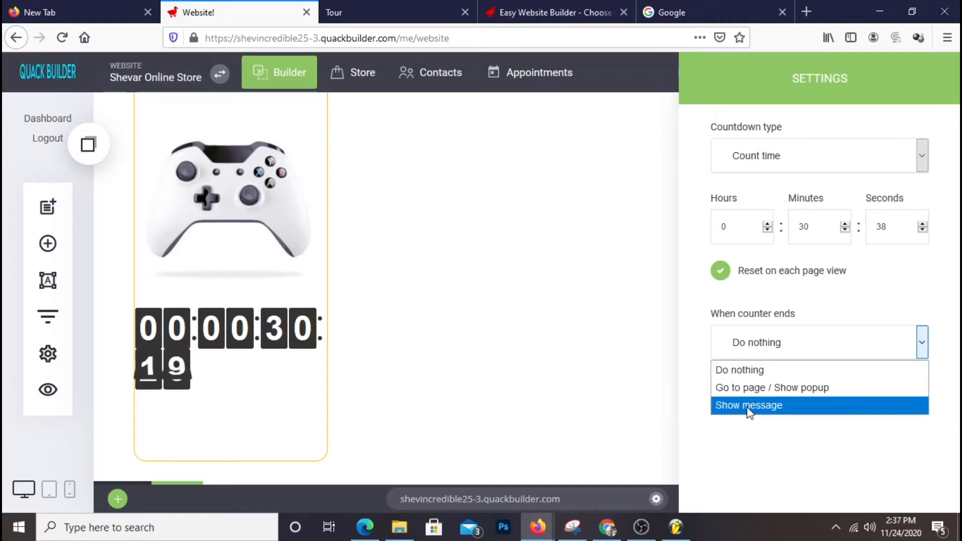
left_click(705, 460)
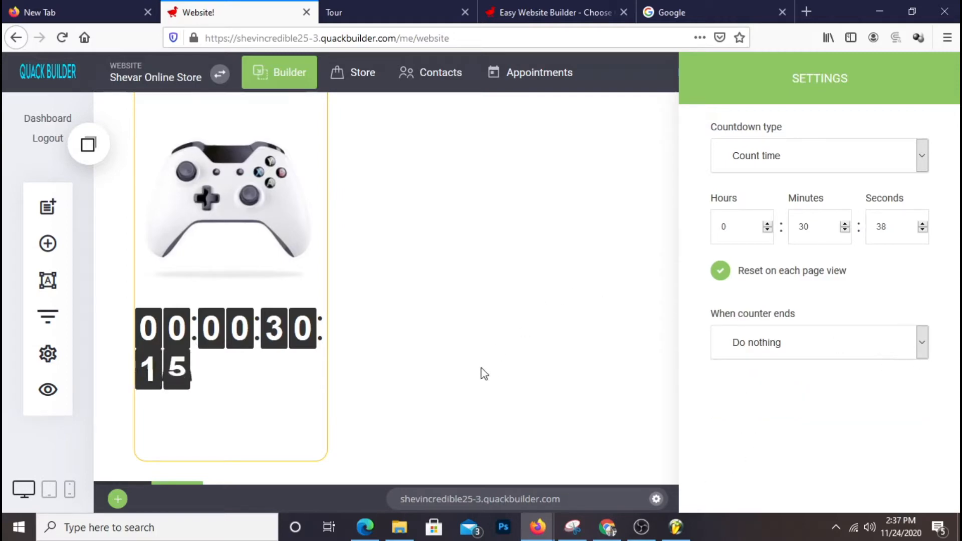
Close the countdown's settings and reduce its size to 25px so it fits on one line under the controller.
left_click(481, 353)
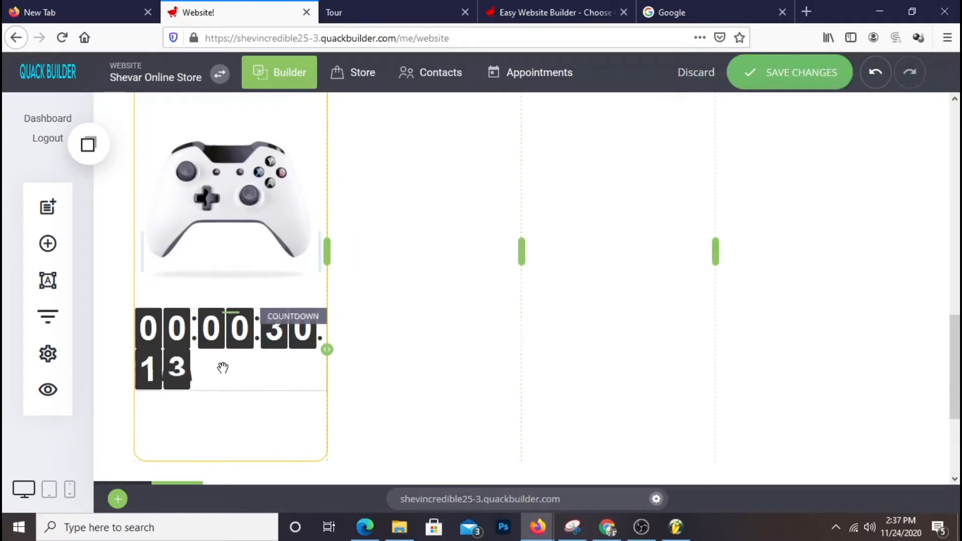
mouse_move(211, 328)
left_click(194, 288)
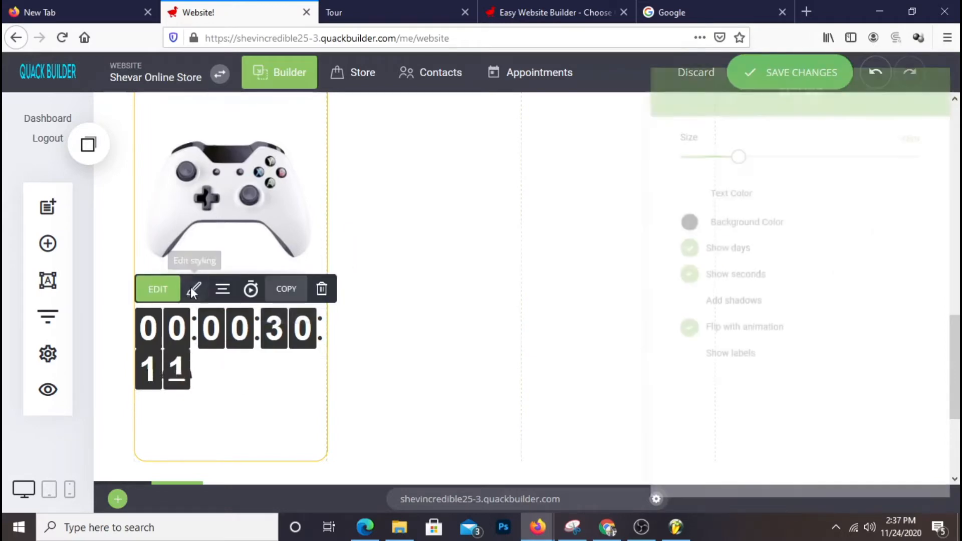
left_click_drag(734, 150, 683, 158)
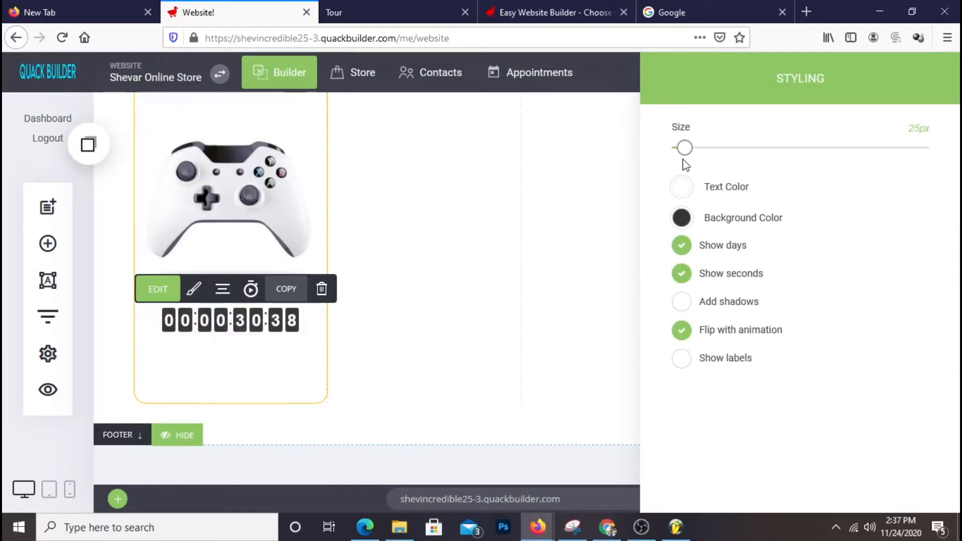
left_click(414, 334)
Add a text widget below the countdown reading "Hurry up before this deal end" and save the changes.
scroll(447, 324, "up", 3)
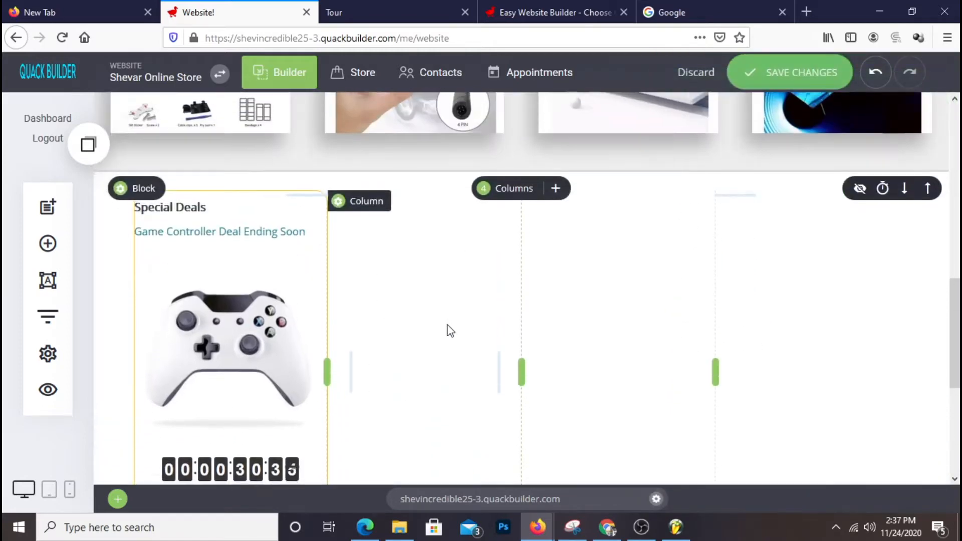
scroll(447, 323, "down", 3)
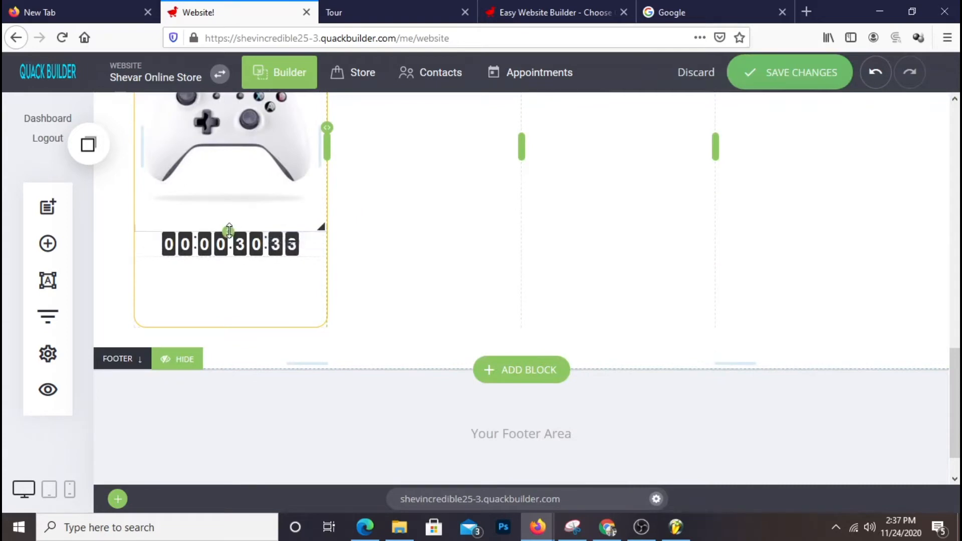
scroll(253, 248, "up", 4)
scroll(255, 245, "down", 4)
scroll(254, 246, "up", 3)
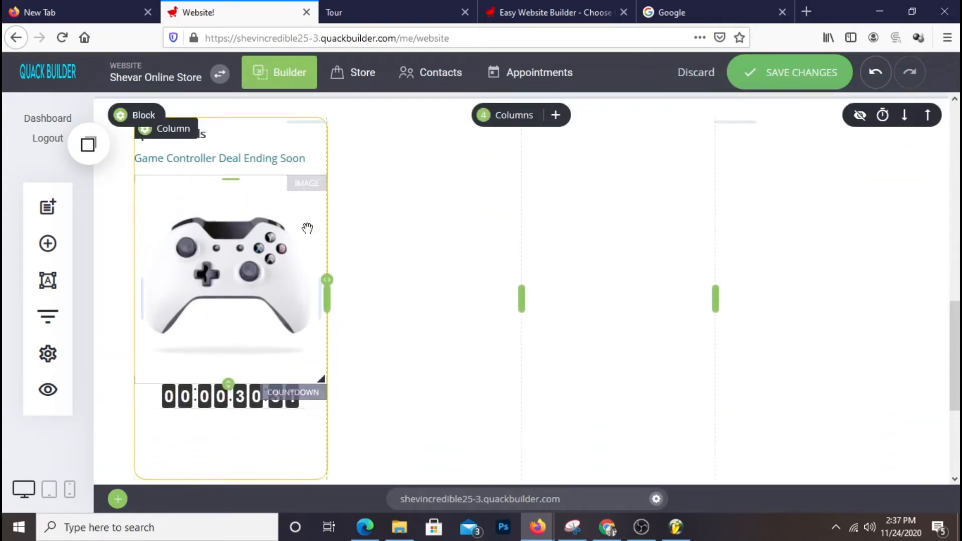
scroll(247, 343, "down", 2)
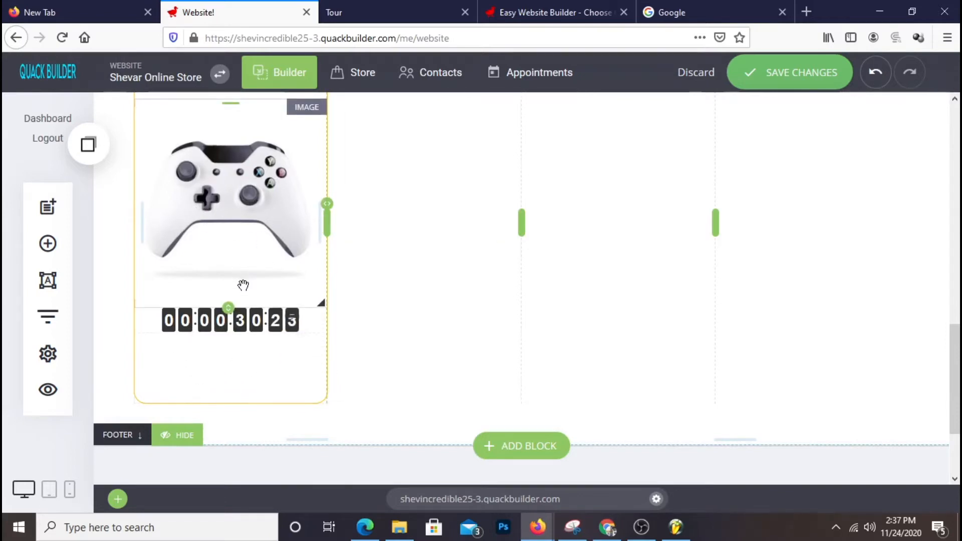
left_click(46, 243)
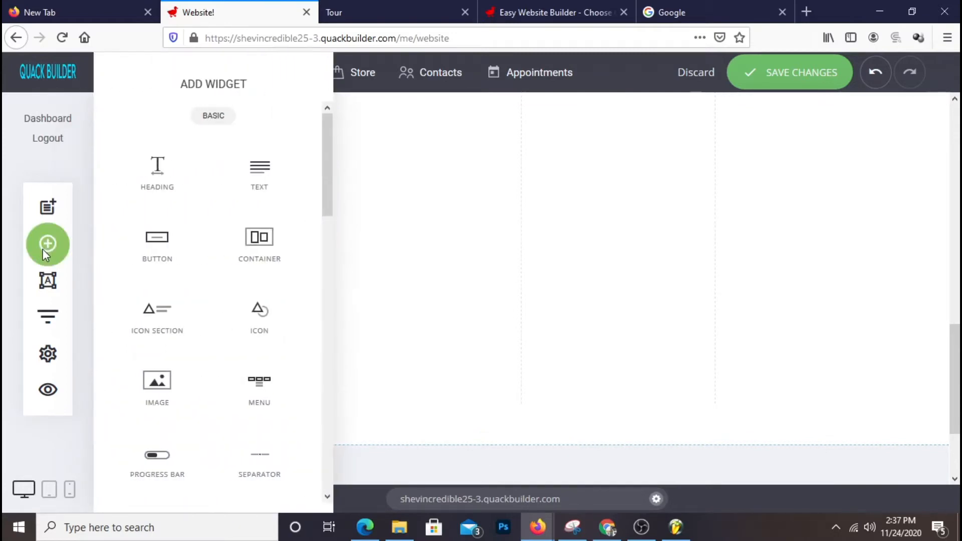
left_click_drag(245, 176, 182, 329)
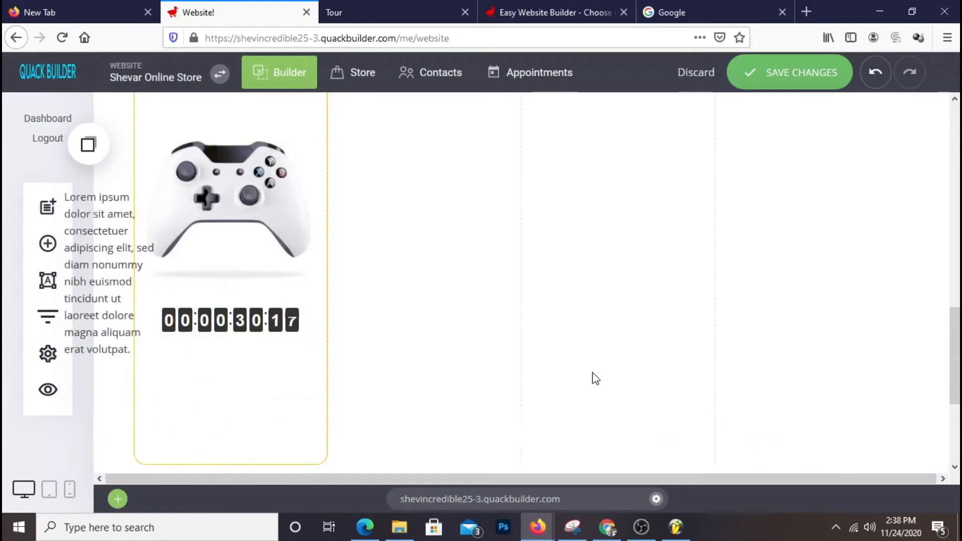
left_click_drag(195, 414, 133, 344)
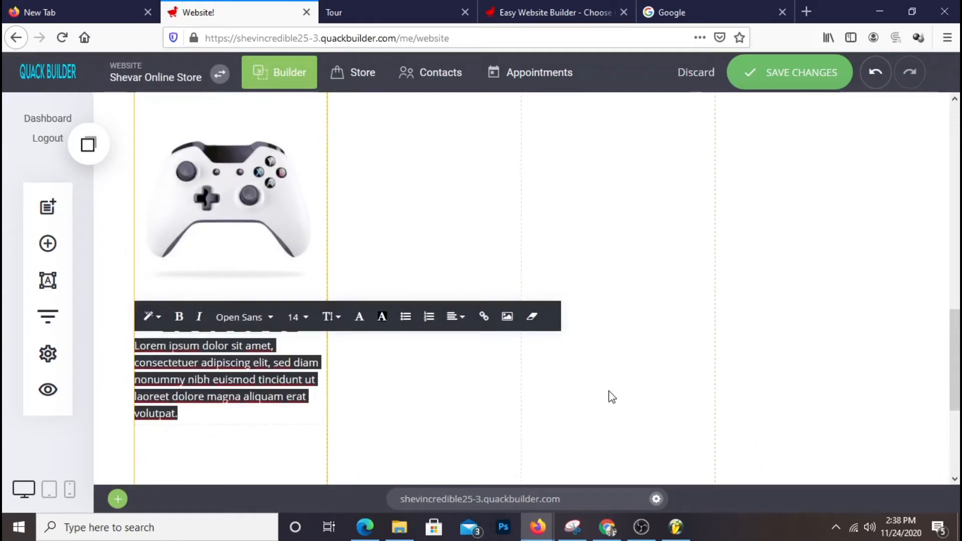
type("Hurry up before this deal end")
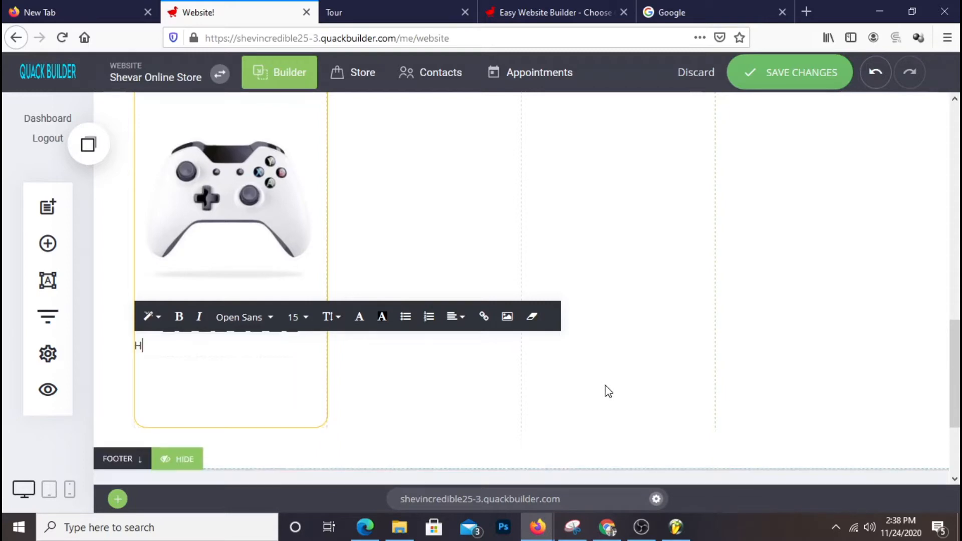
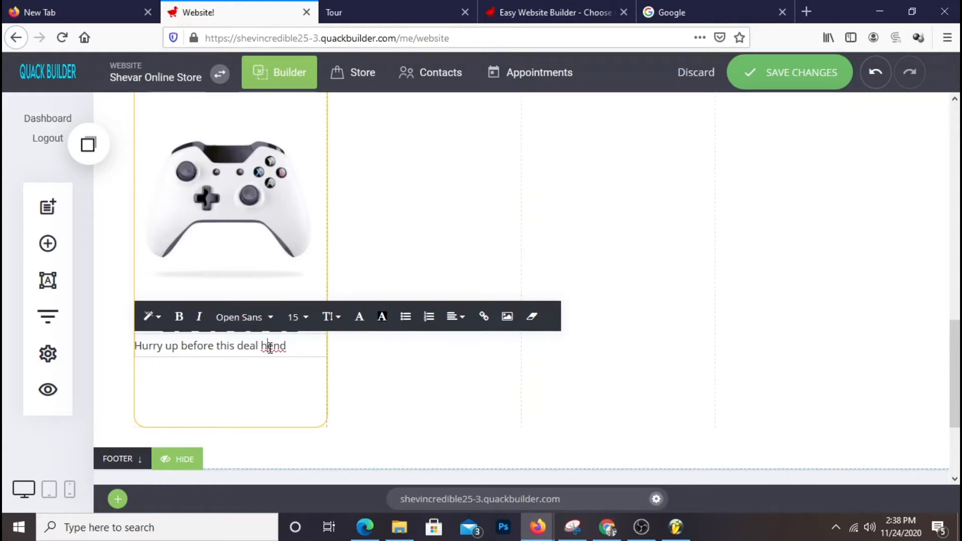
left_click(382, 398)
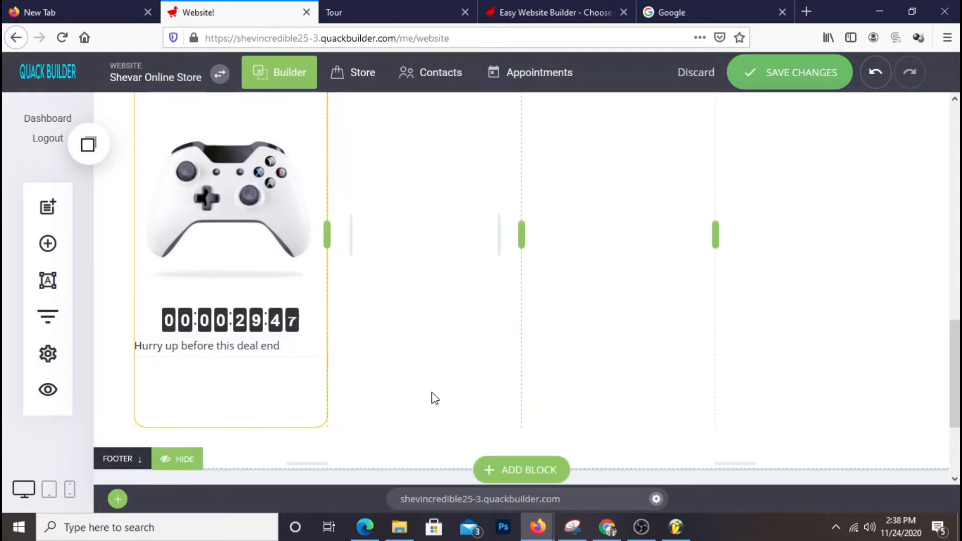
left_click(788, 82)
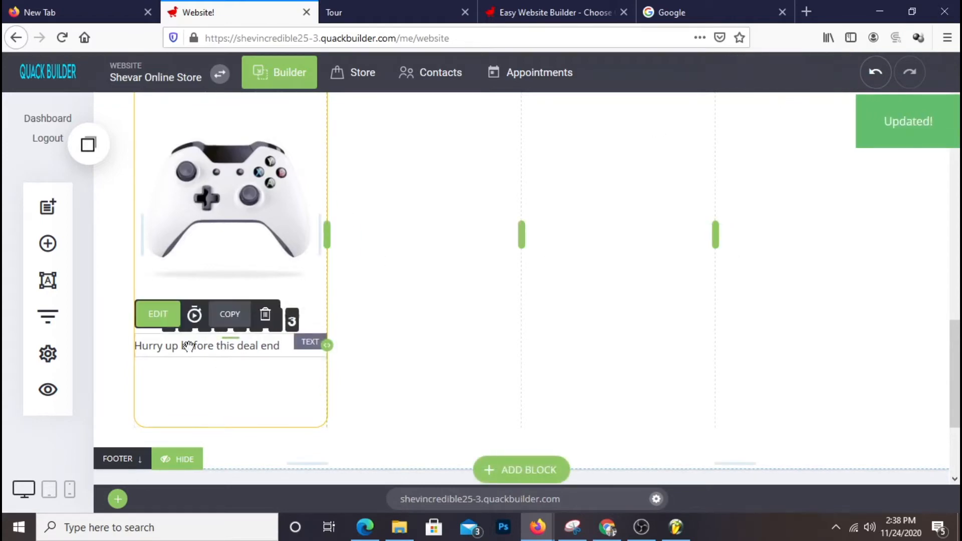
Center the "Hurry up before this deal end" line and add a little space between it and the countdown.
left_click(168, 345)
triple_click(167, 346)
left_click(455, 316)
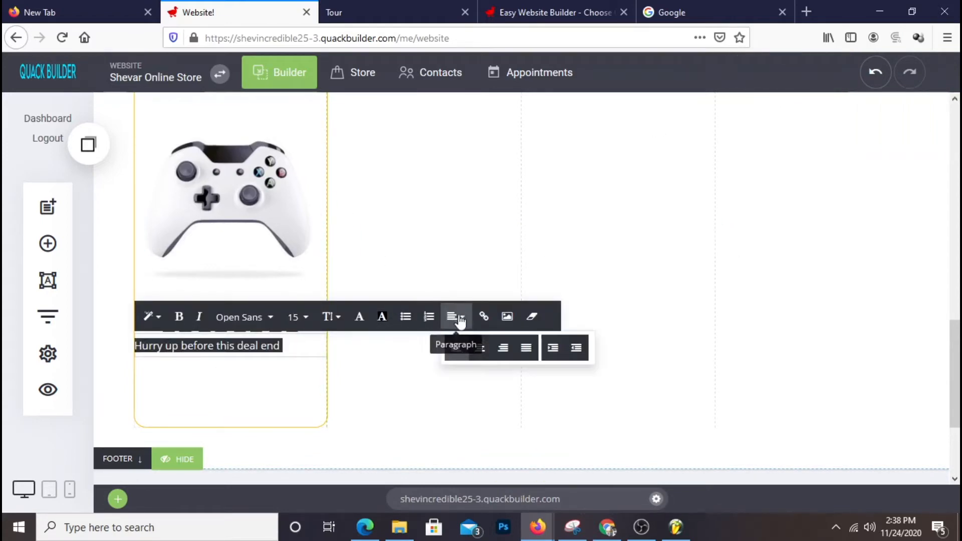
left_click(471, 354)
left_click(465, 423)
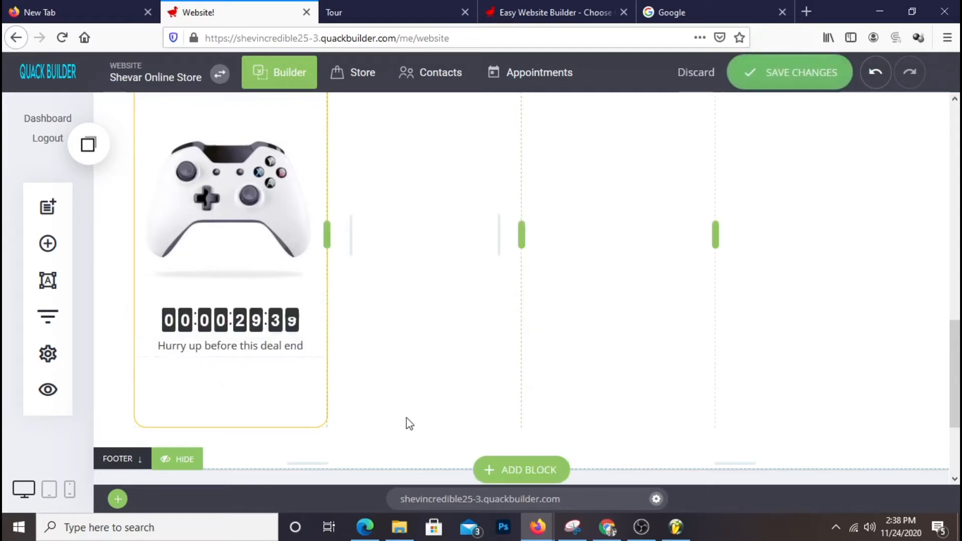
left_click_drag(234, 339, 238, 338)
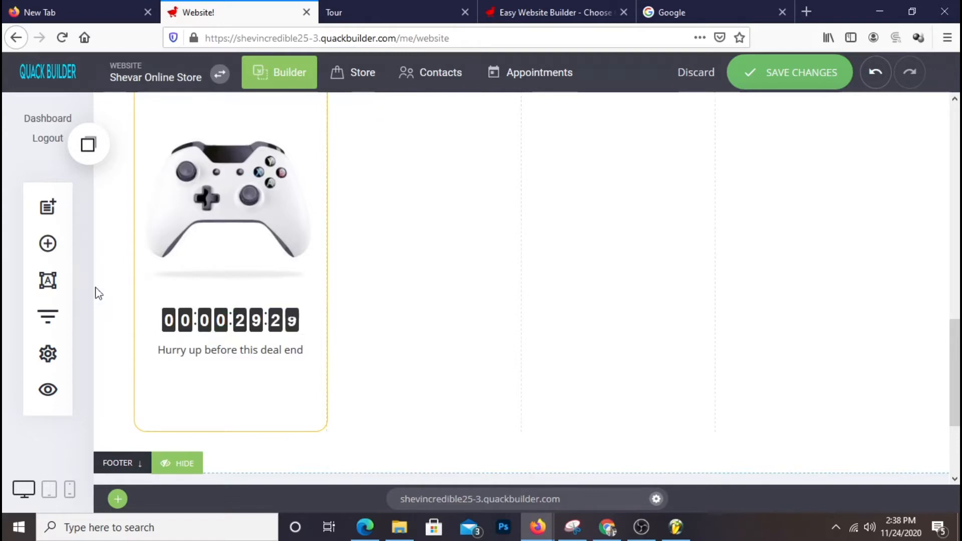
Add a text widget below the hurry-up line and replace its placeholder with the price "$29.99".
scroll(275, 345, "up", 5)
scroll(275, 346, "down", 6)
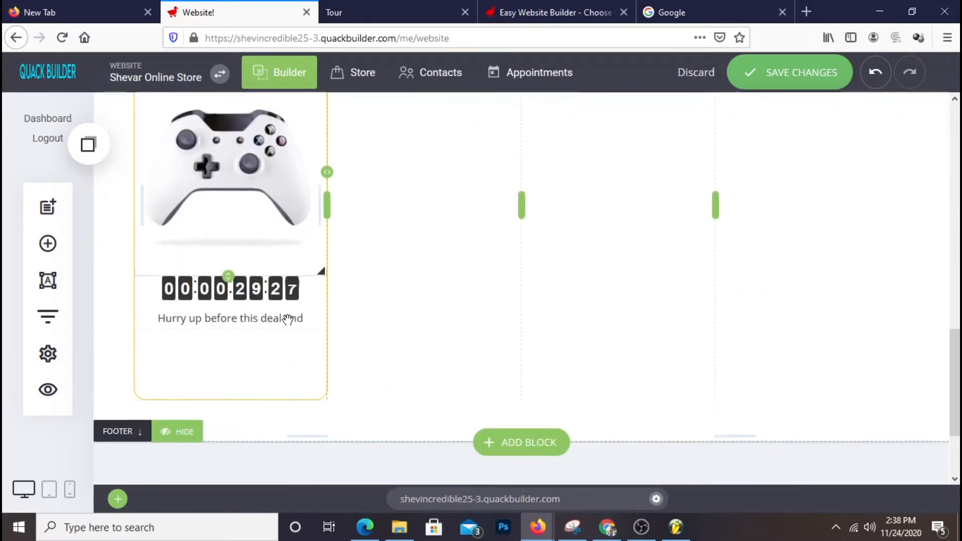
left_click(56, 210)
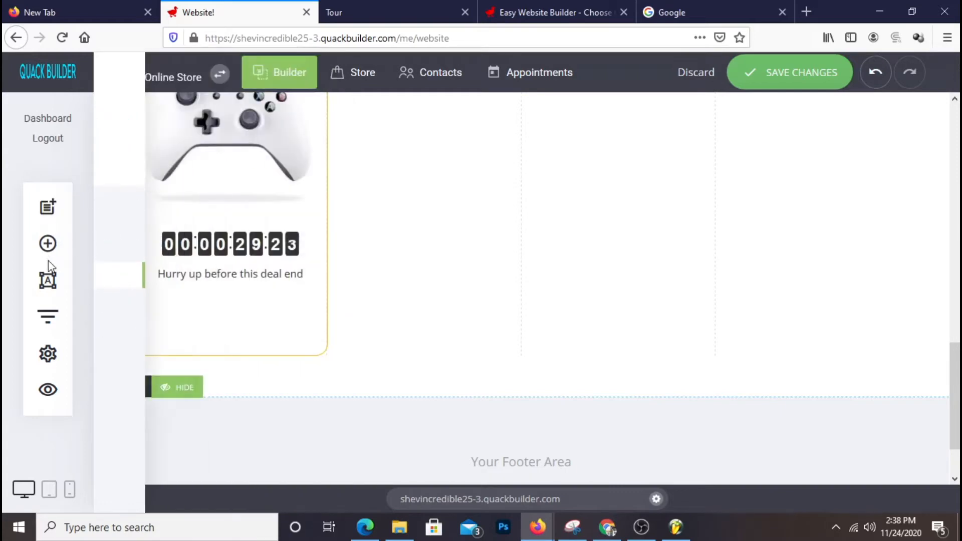
left_click(50, 248)
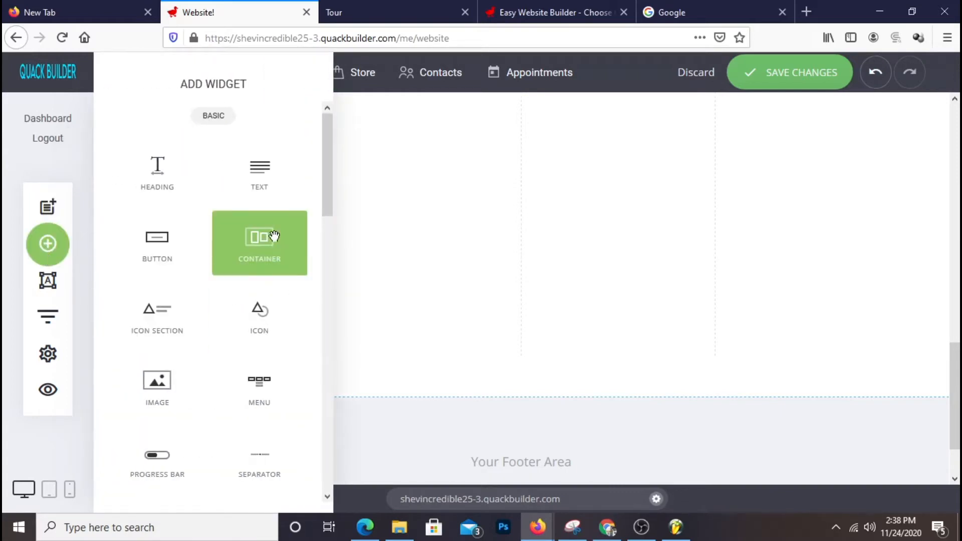
left_click_drag(258, 179, 218, 291)
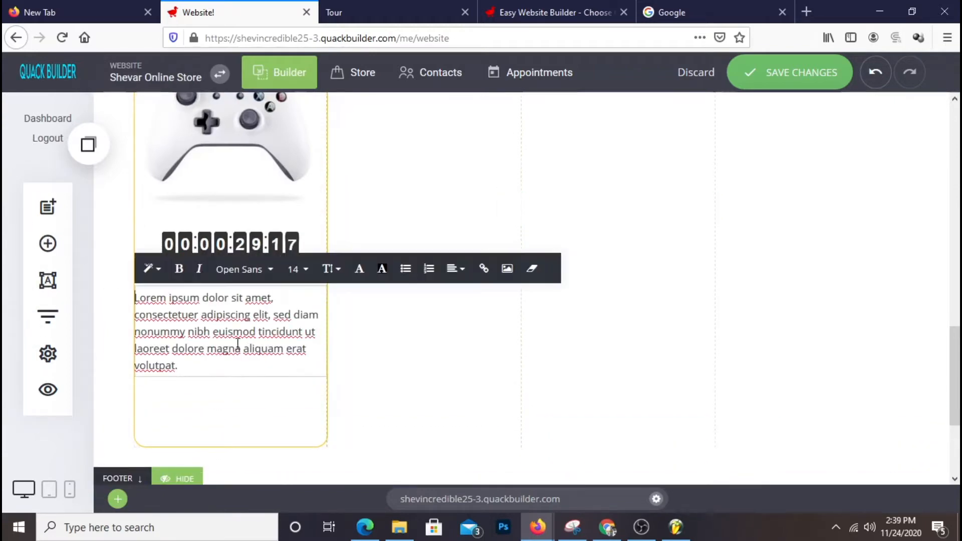
left_click_drag(191, 368, 135, 295)
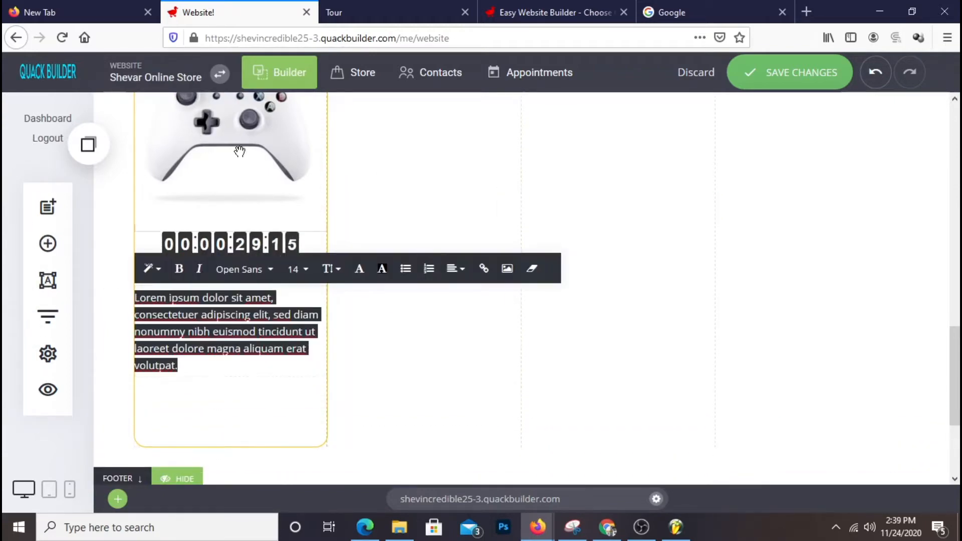
scroll(416, 294, "up", 2)
scroll(333, 283, "down", 2)
type("29.99")
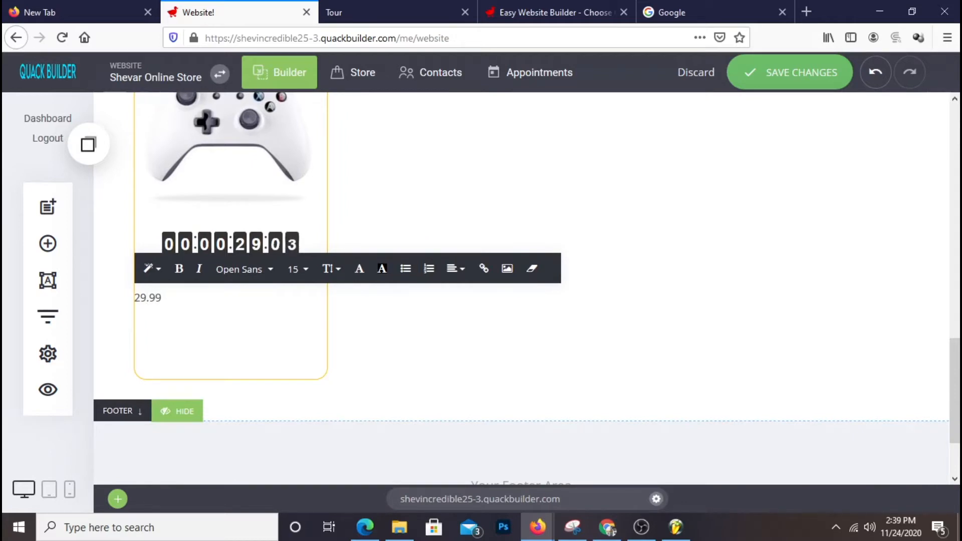
left_click(141, 298)
Format the $29.99 price in size 28, bold, with the orange text color F37934.
key("ctrl+a")
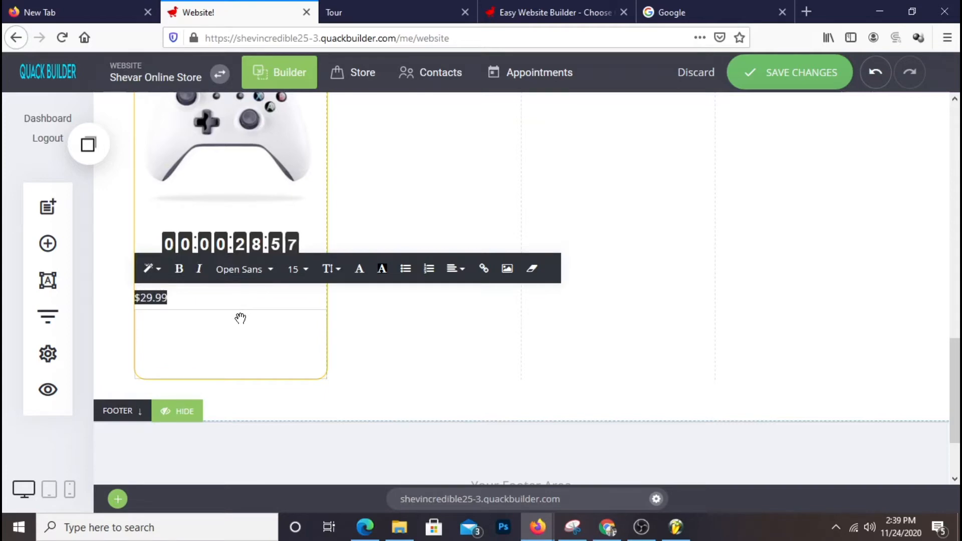
left_click(303, 269)
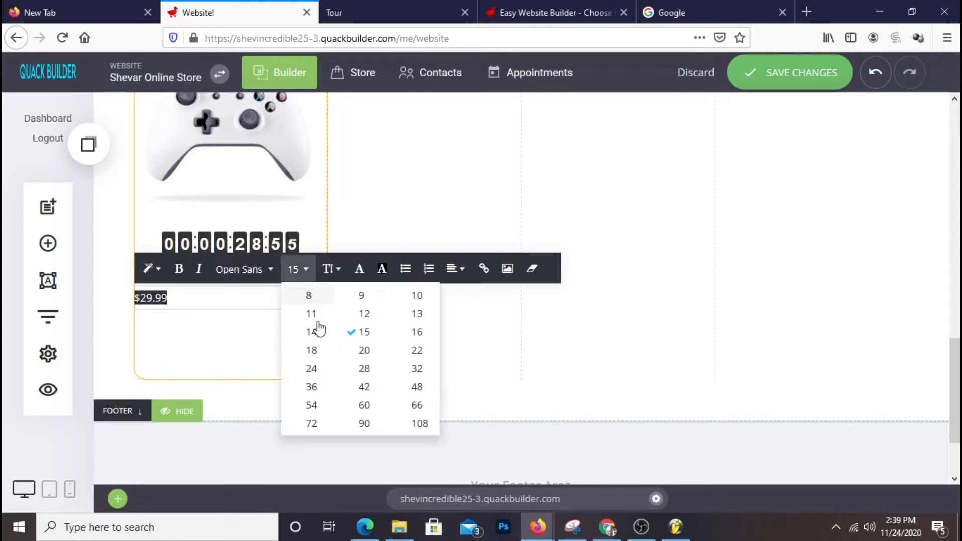
left_click(363, 377)
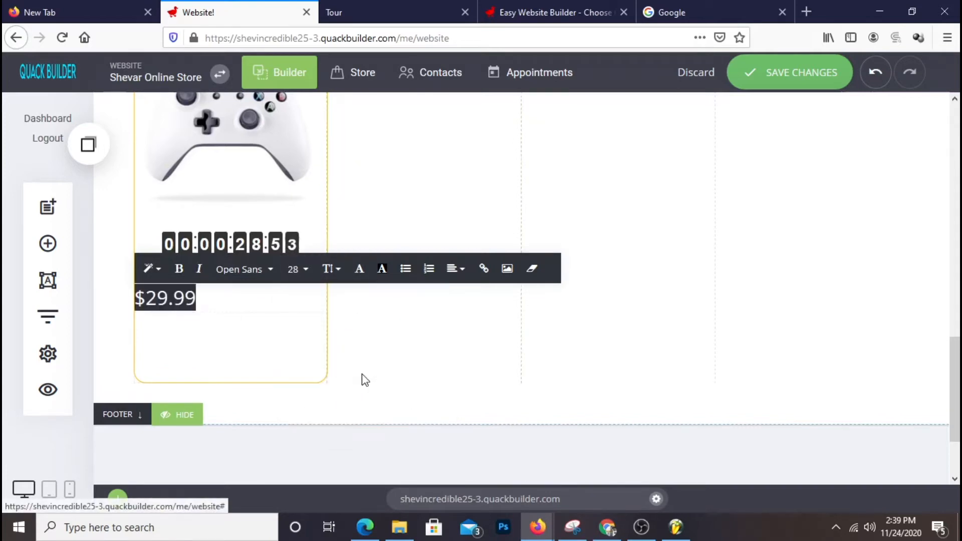
left_click(178, 270)
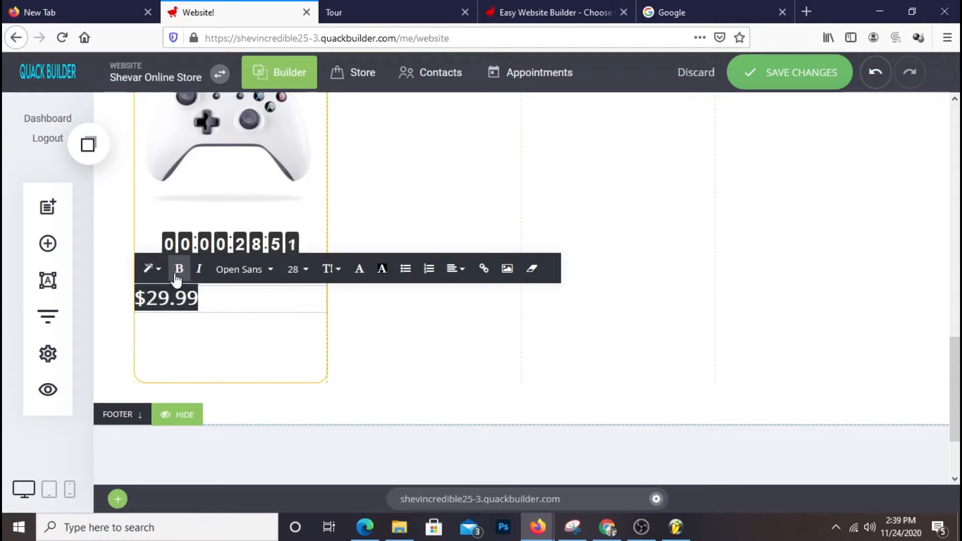
left_click(359, 268)
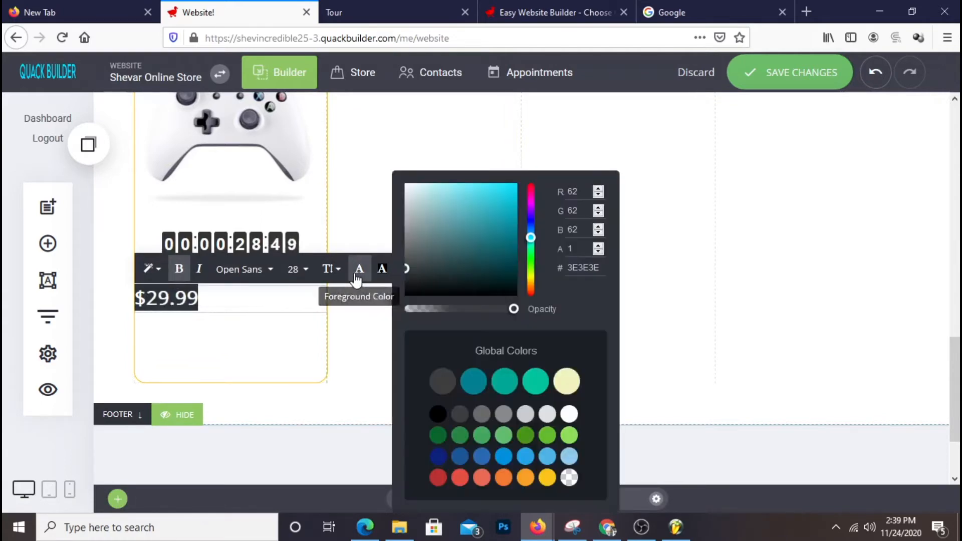
left_click(503, 477)
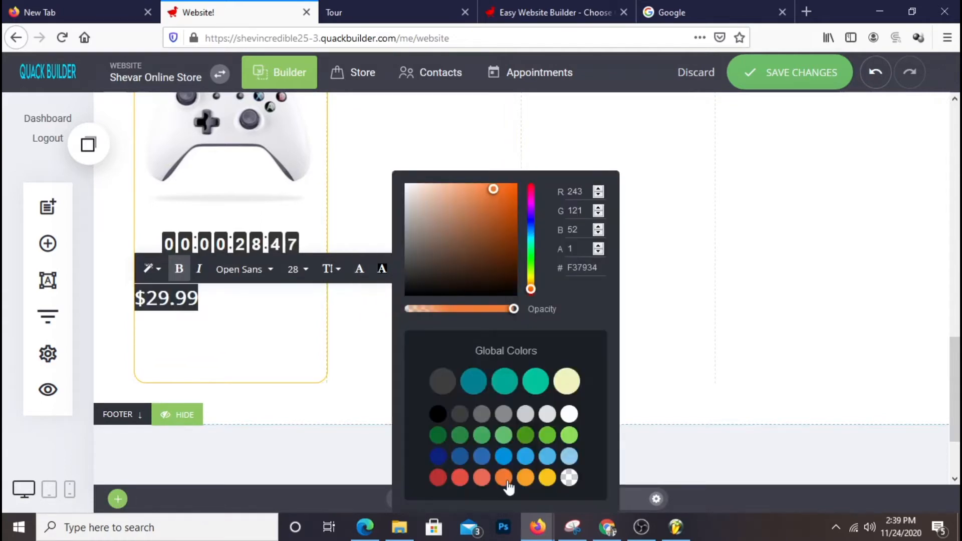
Recolor the $29.99 price dark red and center it in the card.
left_click(437, 478)
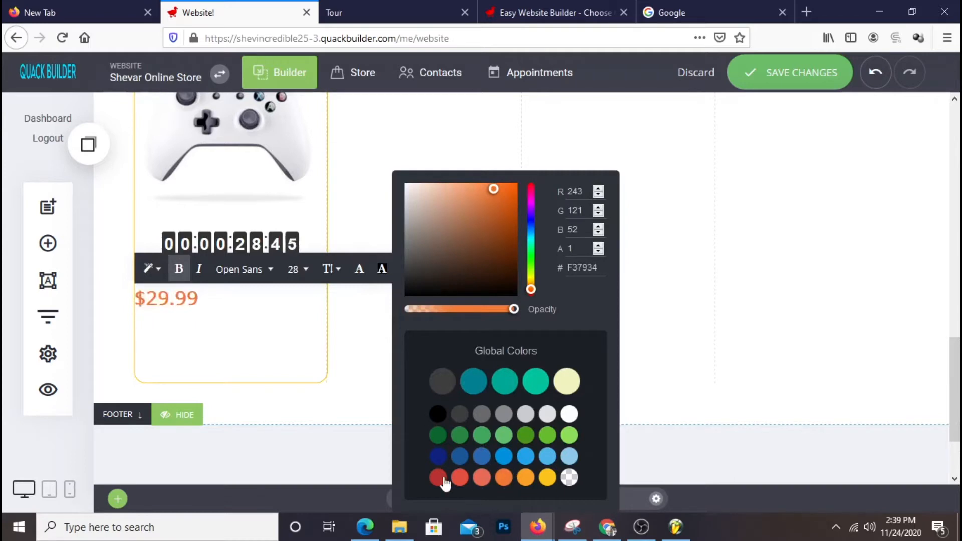
left_click(429, 336)
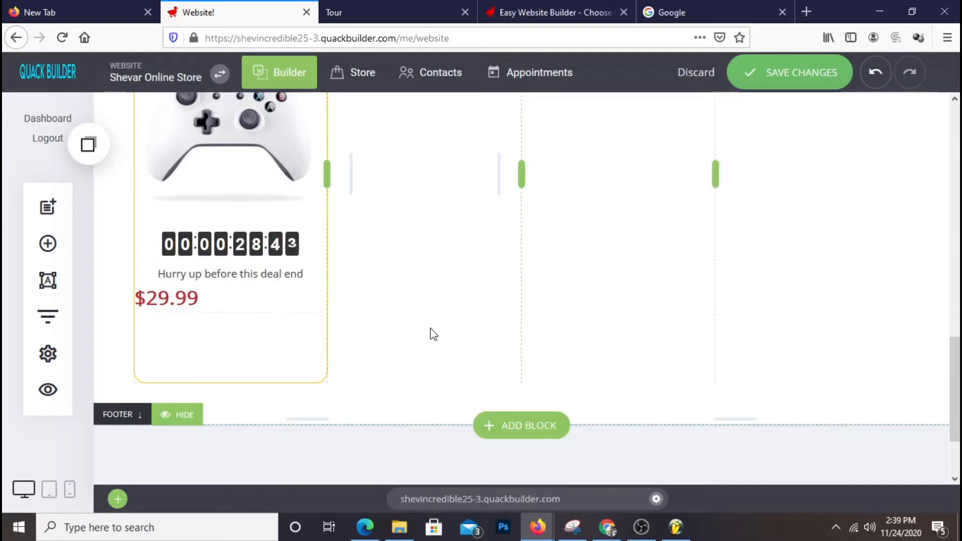
left_click(207, 299)
triple_click(208, 299)
left_click(452, 270)
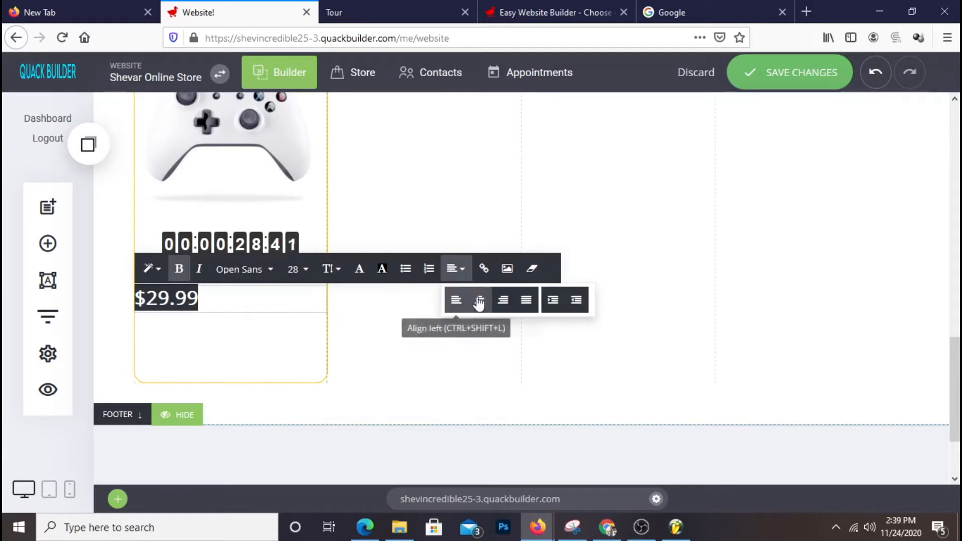
left_click(480, 299)
left_click(419, 346)
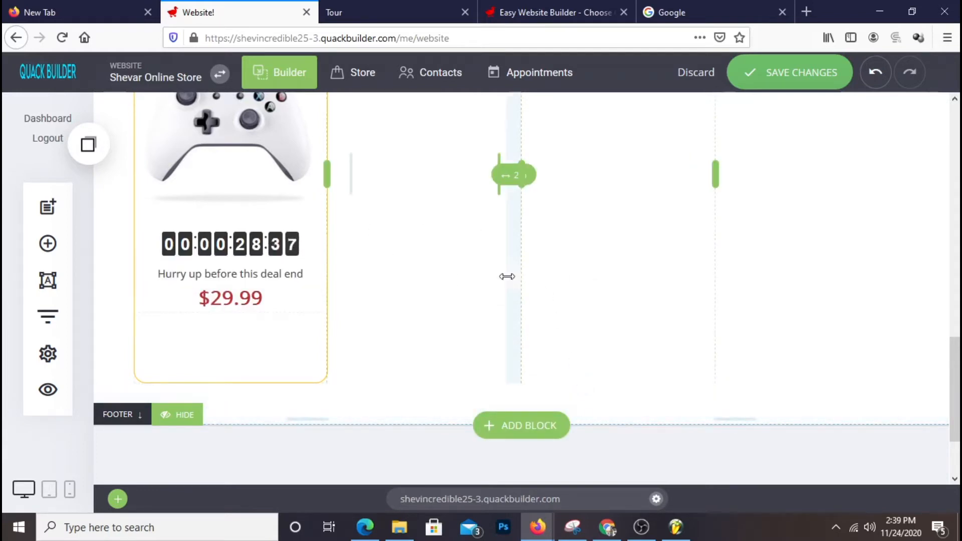
Review the special-deal card's layout from its heading down to the price and against the blocks above.
scroll(522, 295, "down", 2)
scroll(523, 296, "up", 6)
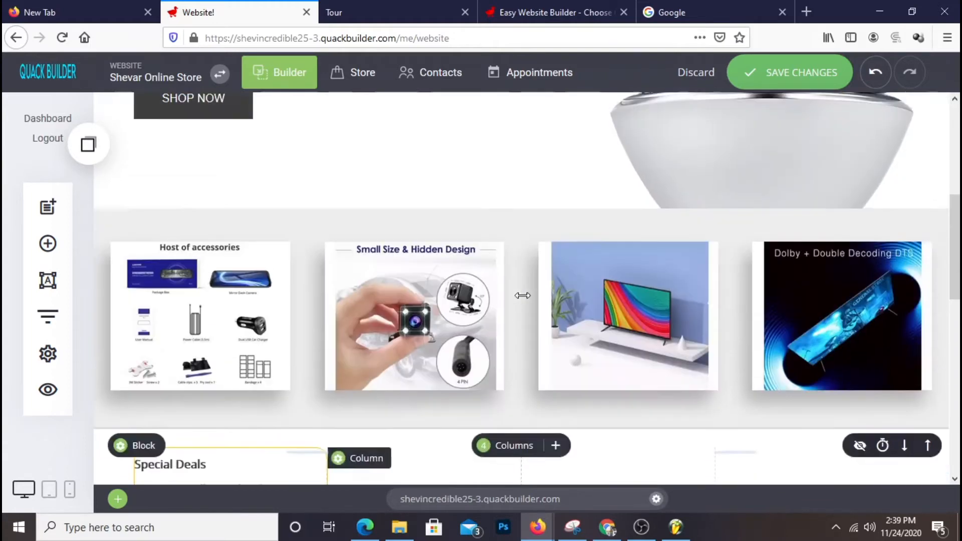
scroll(522, 296, "down", 5)
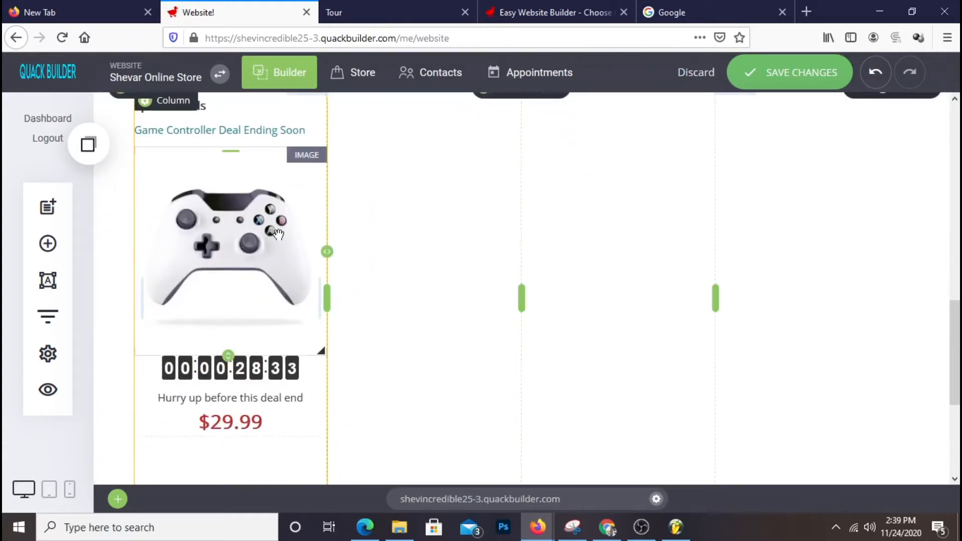
scroll(280, 238, "down", 5)
scroll(277, 239, "up", 3)
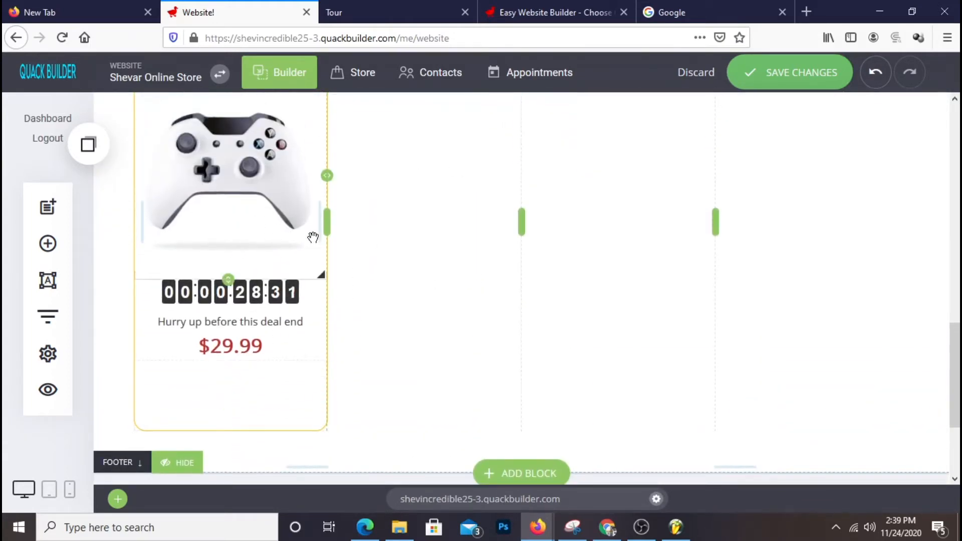
scroll(313, 237, "up", 5)
scroll(328, 315, "down", 5)
scroll(329, 314, "up", 2)
scroll(385, 232, "down", 3)
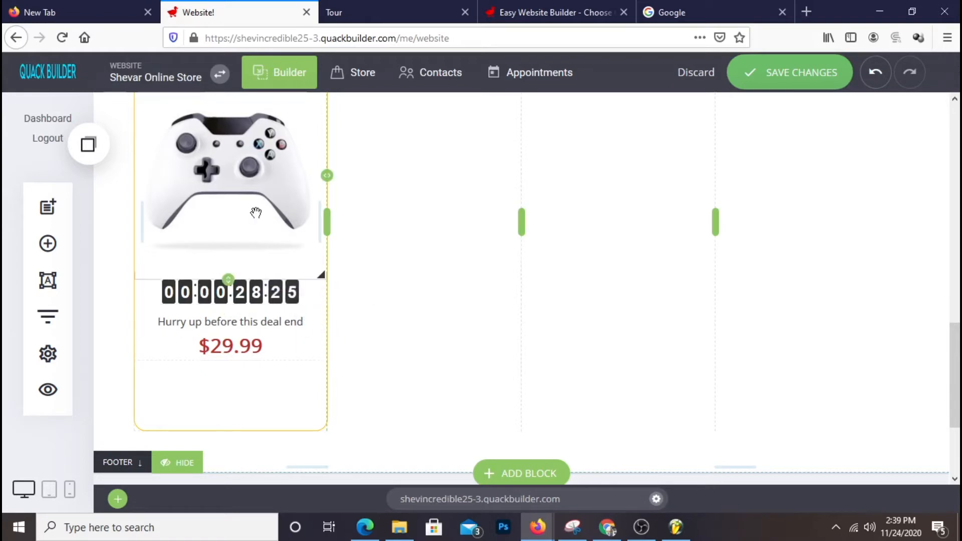
Add a button widget below the price and set its text to "BUY IT NOW".
left_click(49, 243)
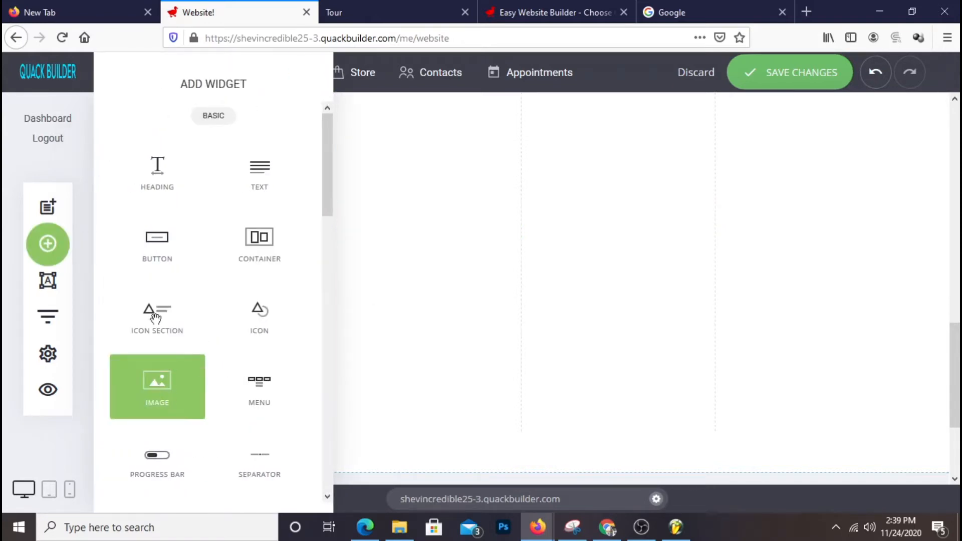
left_click_drag(166, 249, 230, 376)
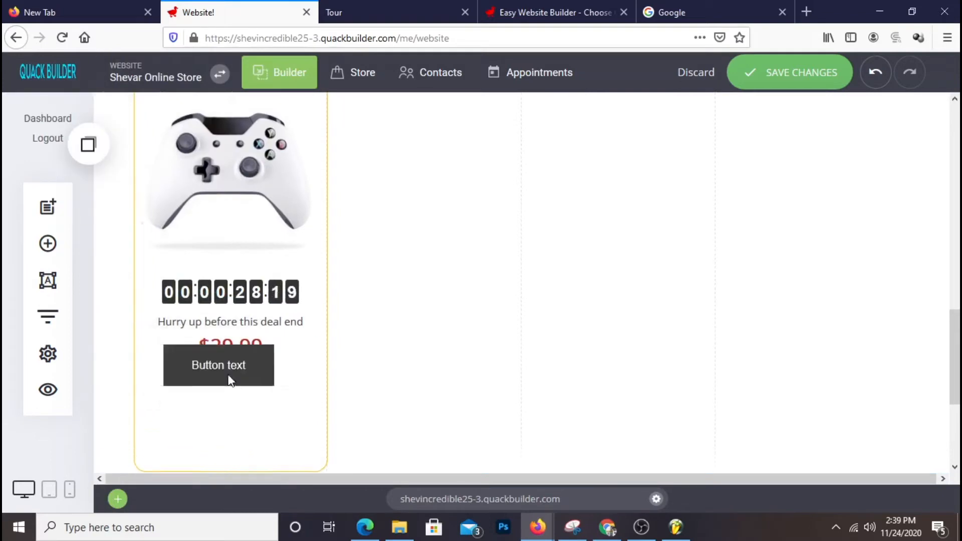
left_click(229, 377)
left_click(794, 163)
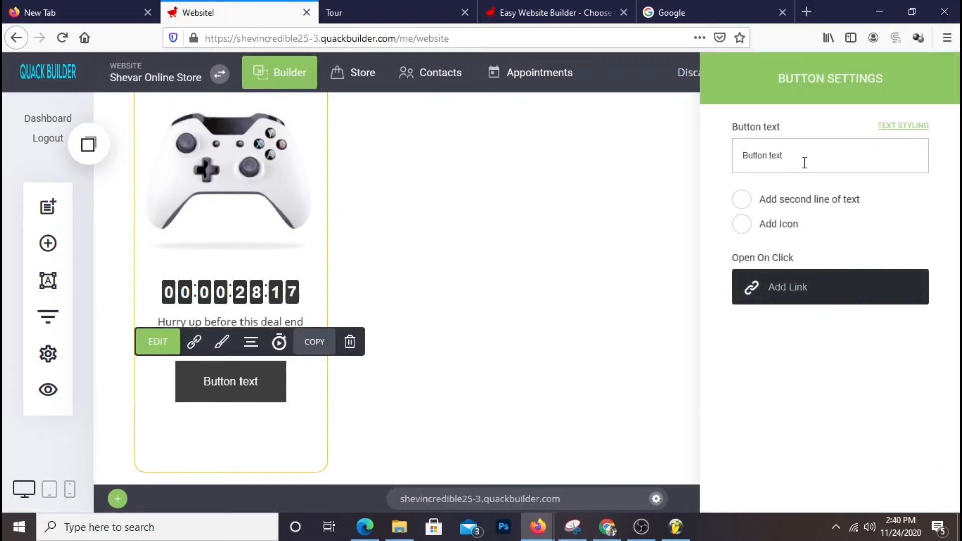
left_click_drag(797, 160, 600, 185)
type("BUY IT NOW")
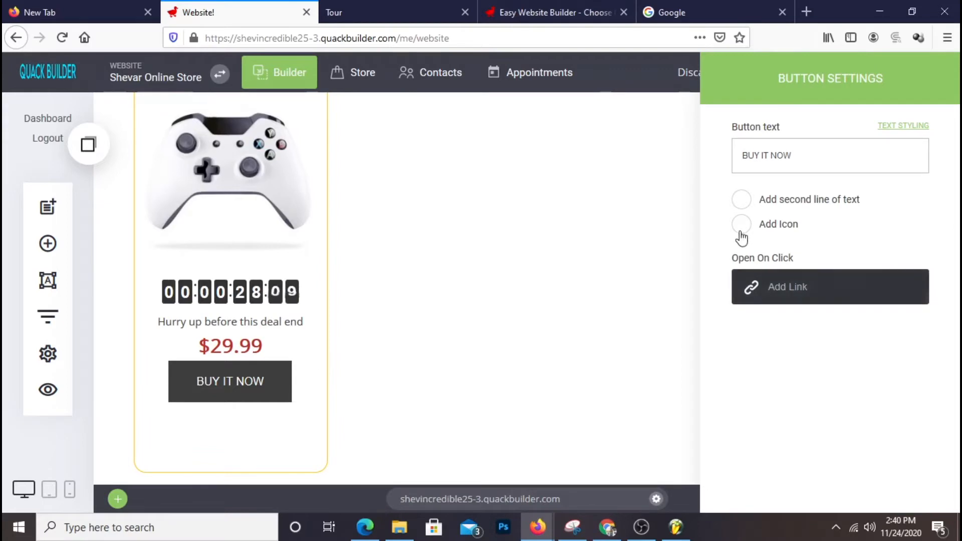
Link the BUY IT NOW button to all products in the store, opening in the same tab.
left_click(789, 288)
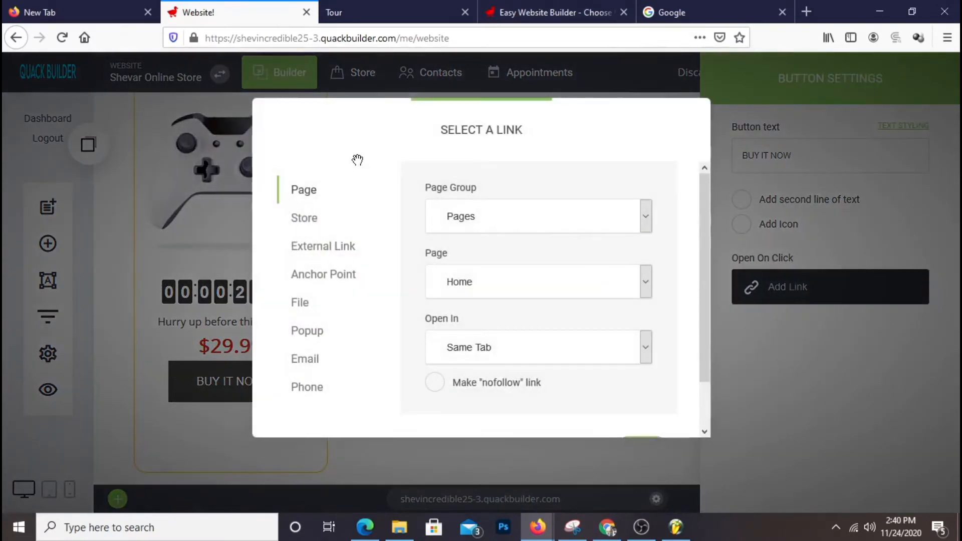
scroll(531, 295, "down", 1)
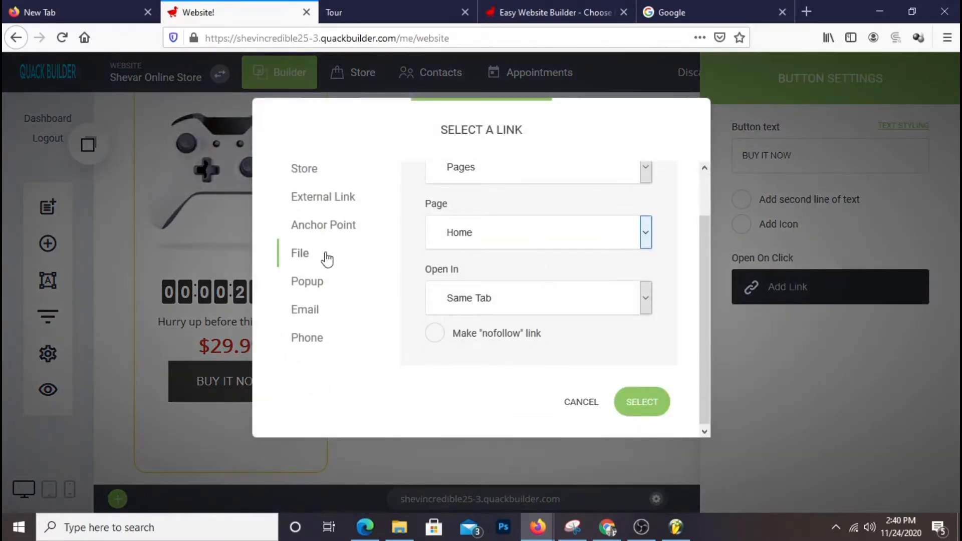
scroll(351, 258, "up", 1)
left_click(304, 218)
scroll(599, 280, "down", 1)
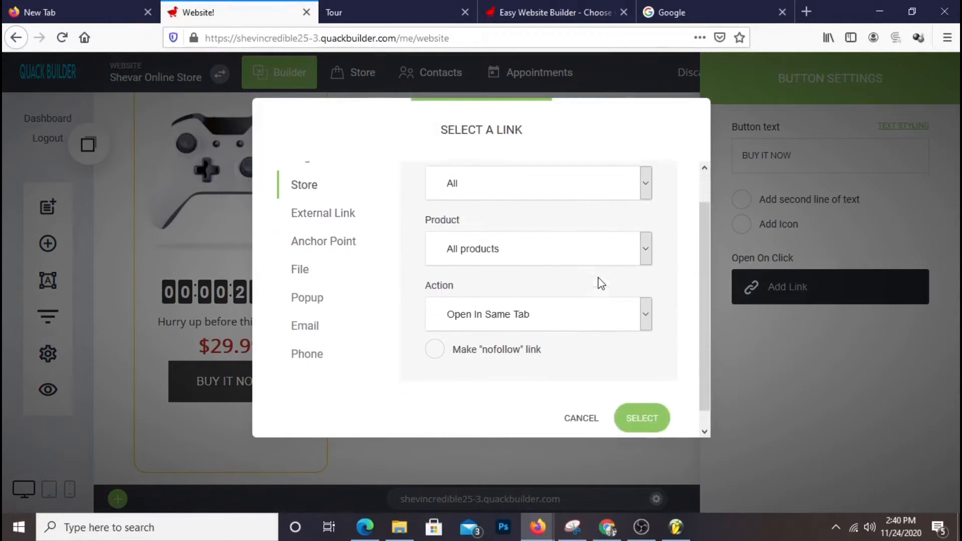
left_click(652, 407)
left_click(581, 333)
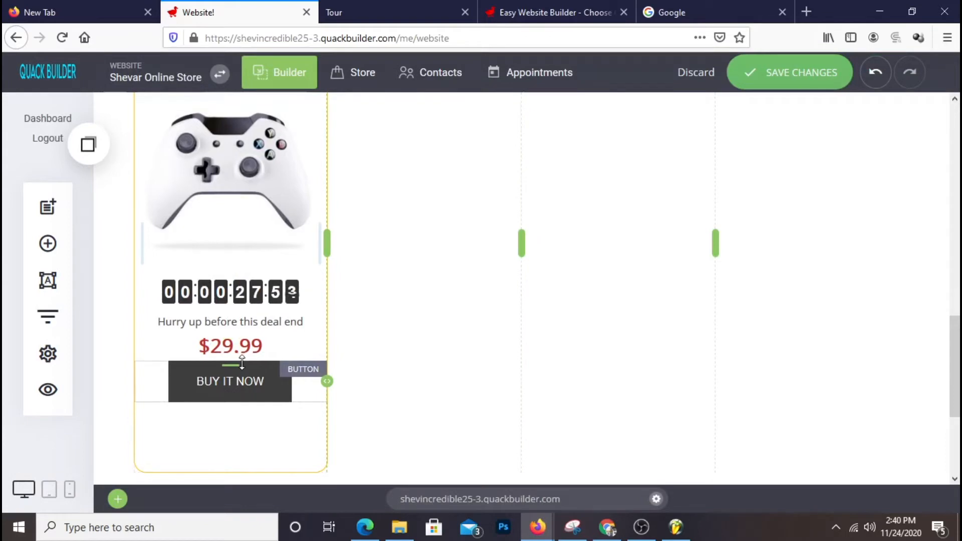
Widen the gap above the BUY IT NOW button to about 14px and set the button color to orange FBA026.
left_click_drag(242, 362, 242, 368)
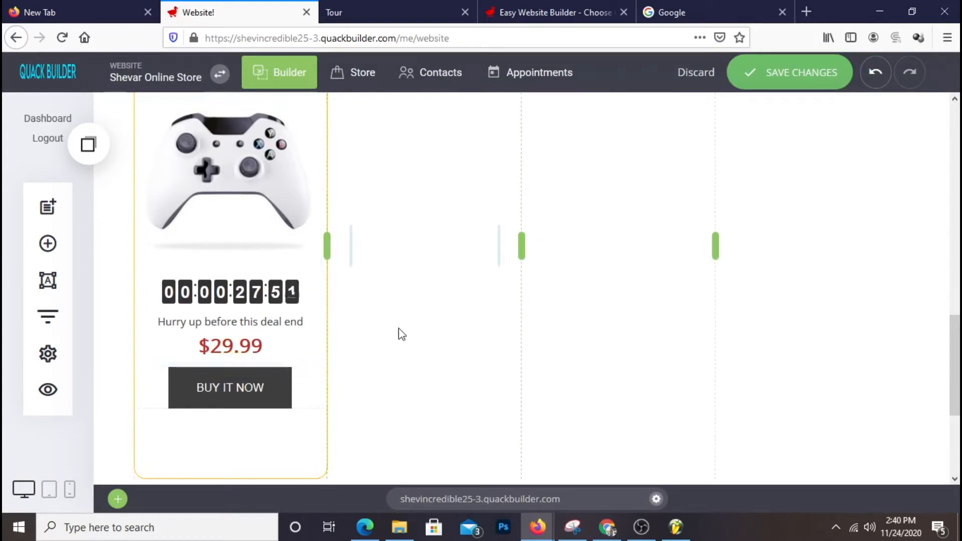
left_click_drag(216, 366, 216, 369)
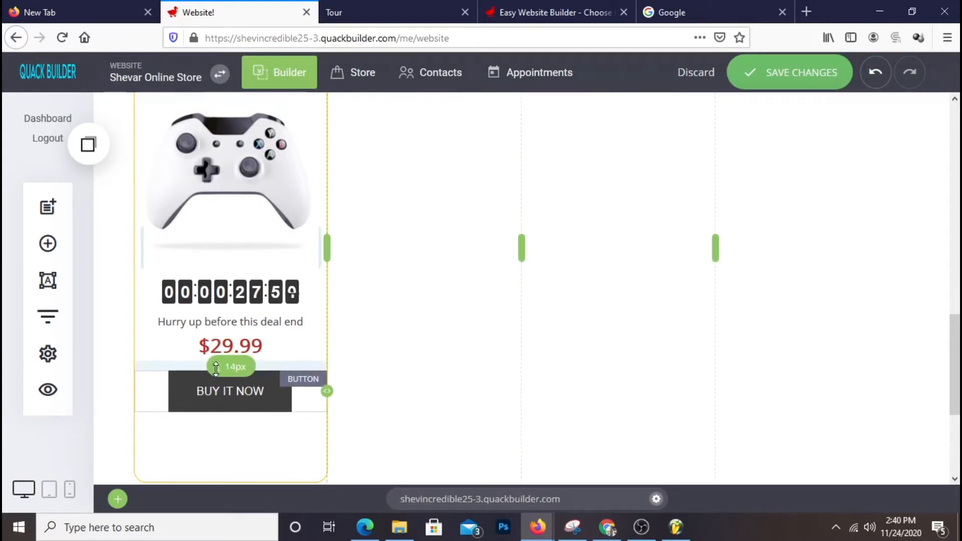
left_click(238, 395)
left_click(222, 353)
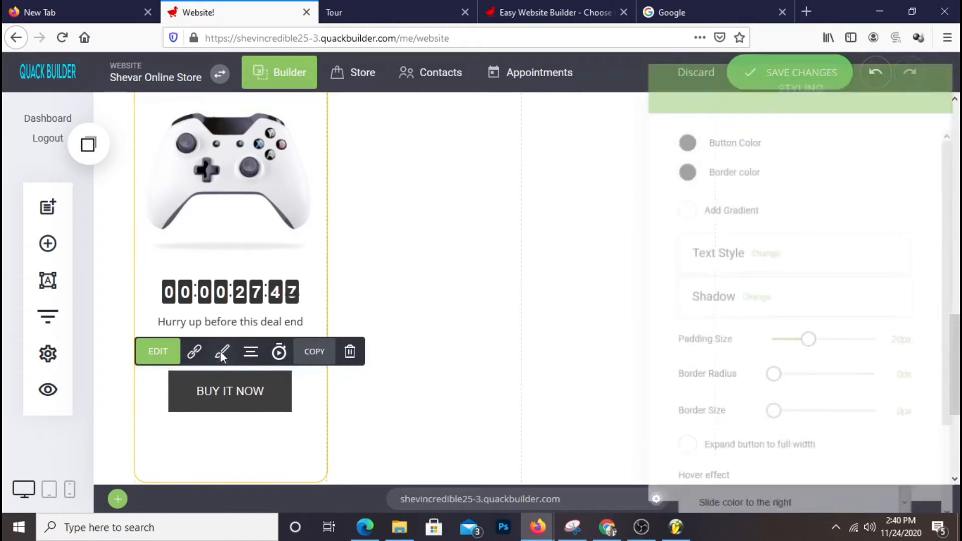
left_click(680, 141)
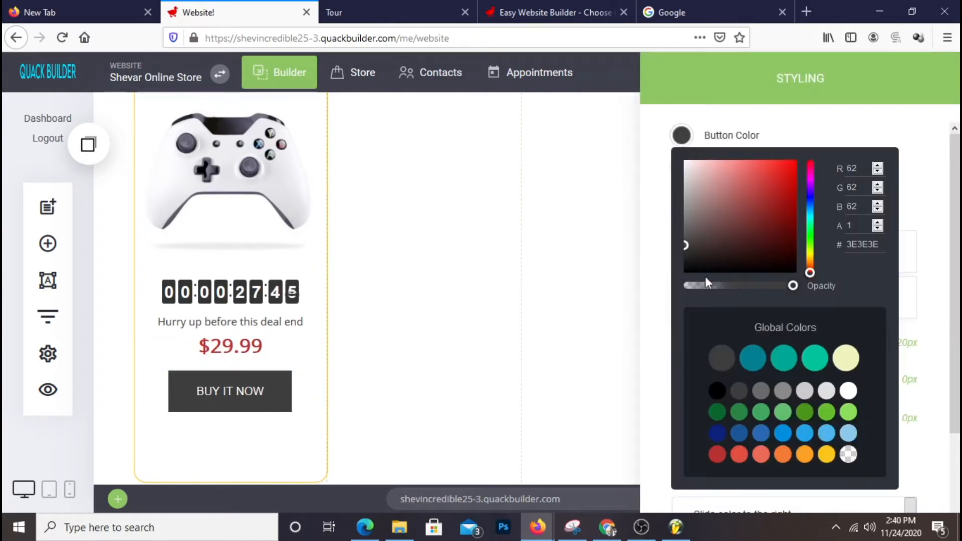
left_click(807, 457)
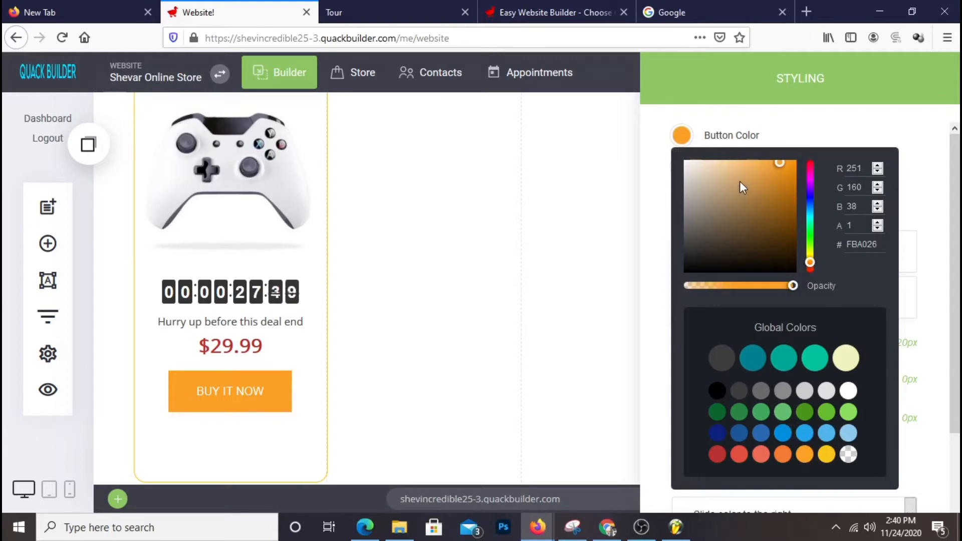
left_click(661, 279)
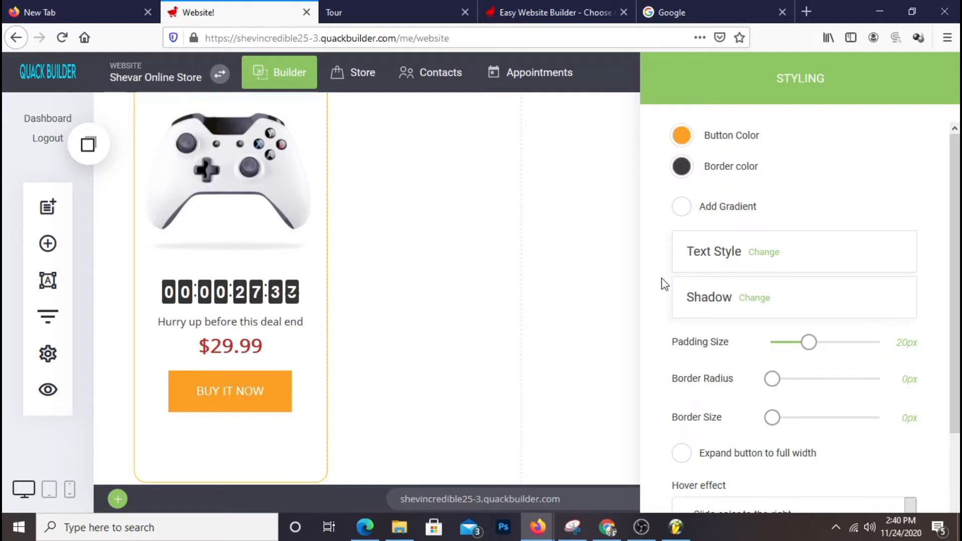
Reduce the button's padding size to 13px and increase the gap above it to about 19px.
left_click_drag(807, 350, 795, 349)
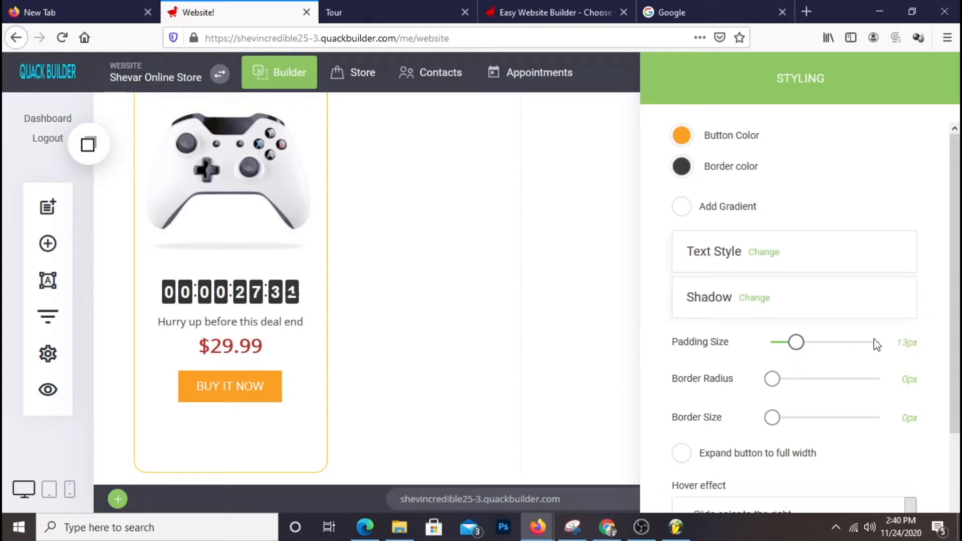
left_click(493, 319)
left_click_drag(220, 366, 220, 370)
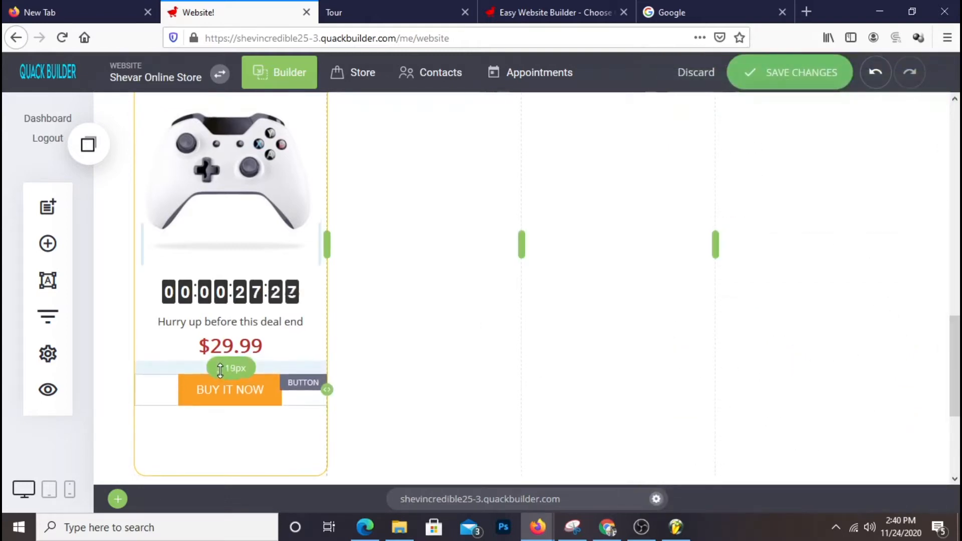
Check the finished controller card and save the website changes.
scroll(693, 267, "up", 4)
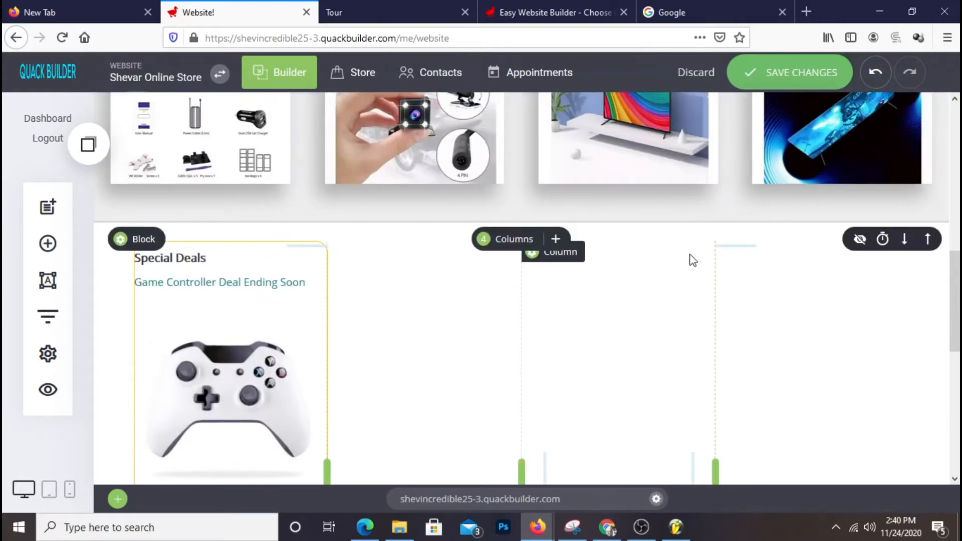
scroll(721, 251, "down", 5)
scroll(711, 253, "down", 1)
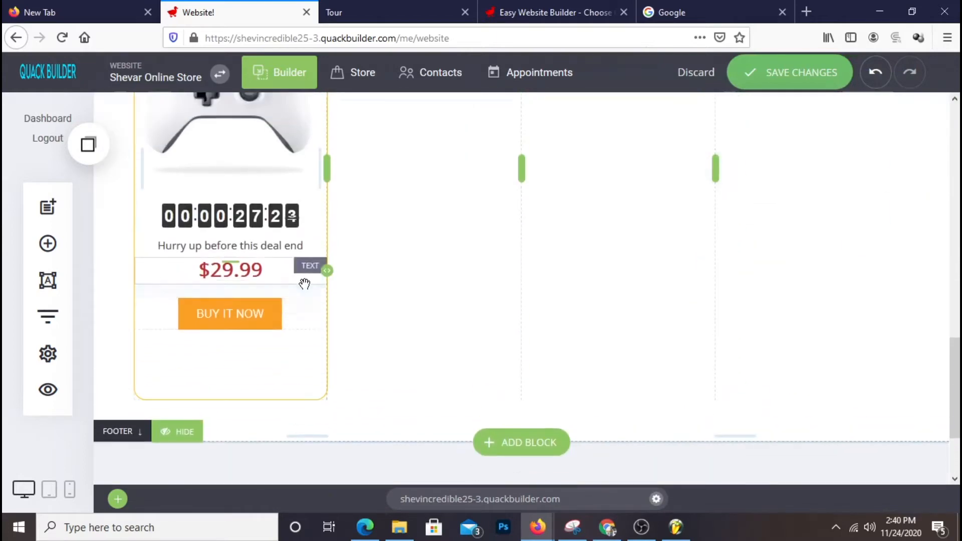
scroll(333, 310, "up", 3)
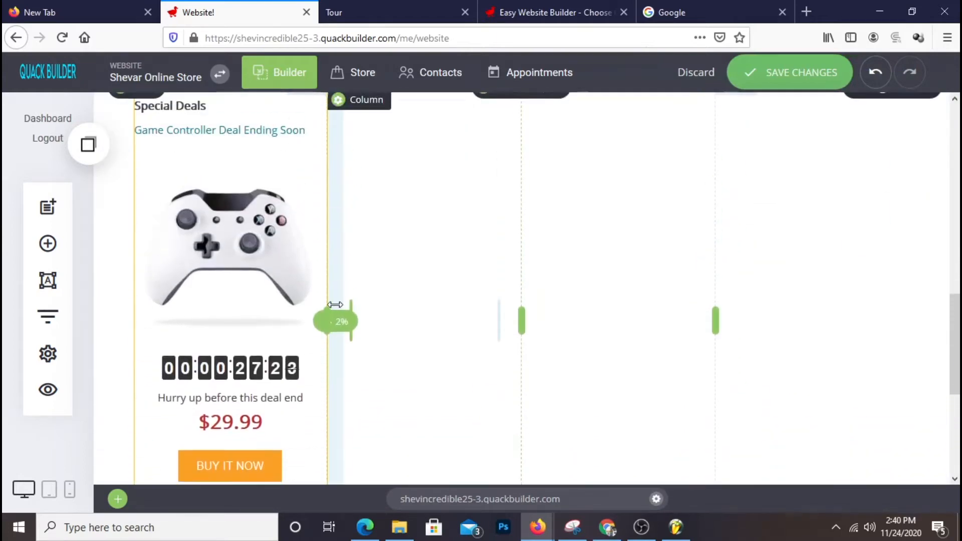
left_click(810, 83)
scroll(492, 224, "down", 3)
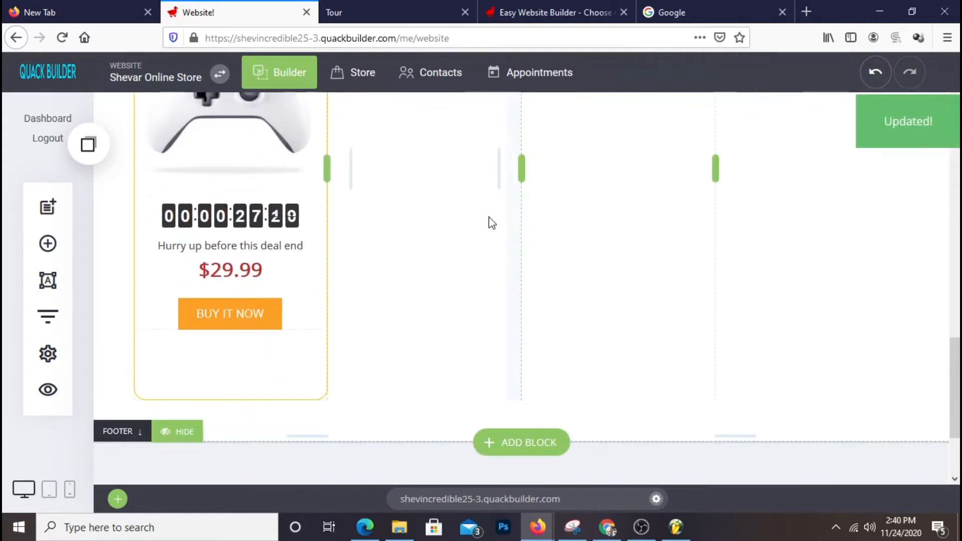
scroll(434, 146, "up", 2)
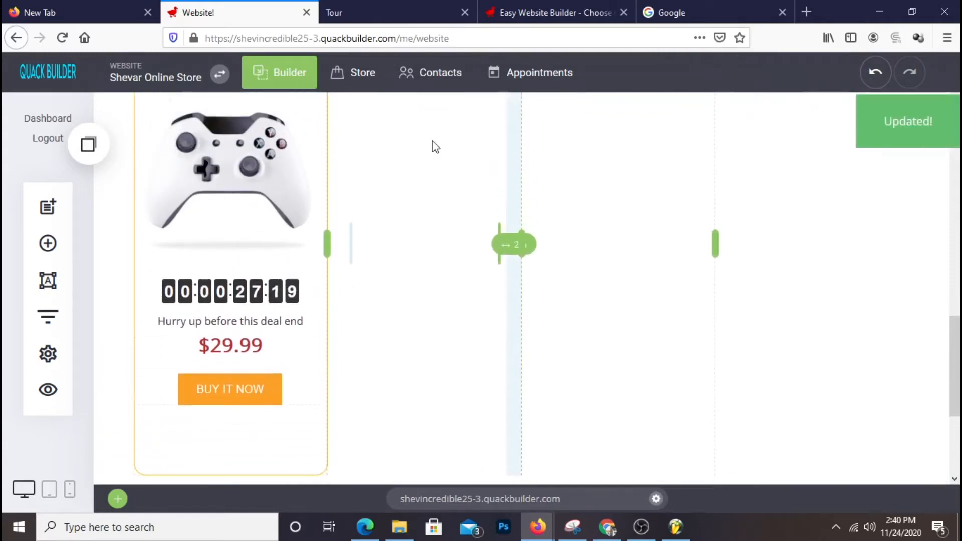
Open the site preview and examine the special-deal controller card on the homepage.
left_click(54, 393)
left_click(441, 83)
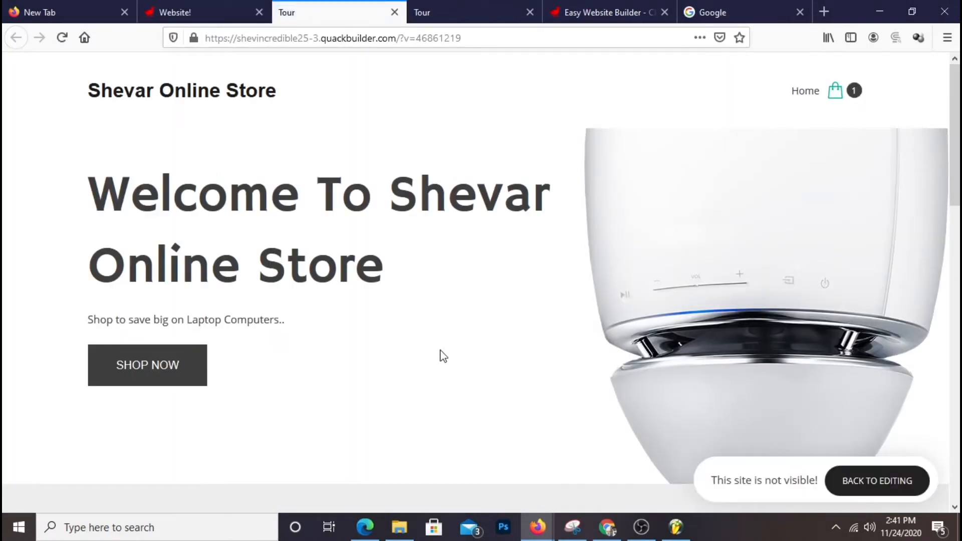
scroll(496, 386, "down", 5)
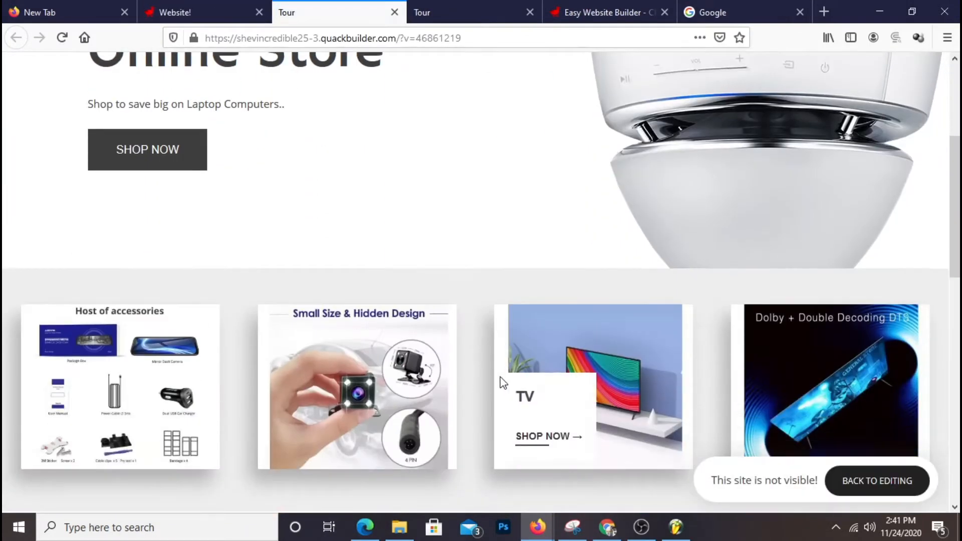
scroll(503, 365, "down", 3)
scroll(459, 314, "down", 6)
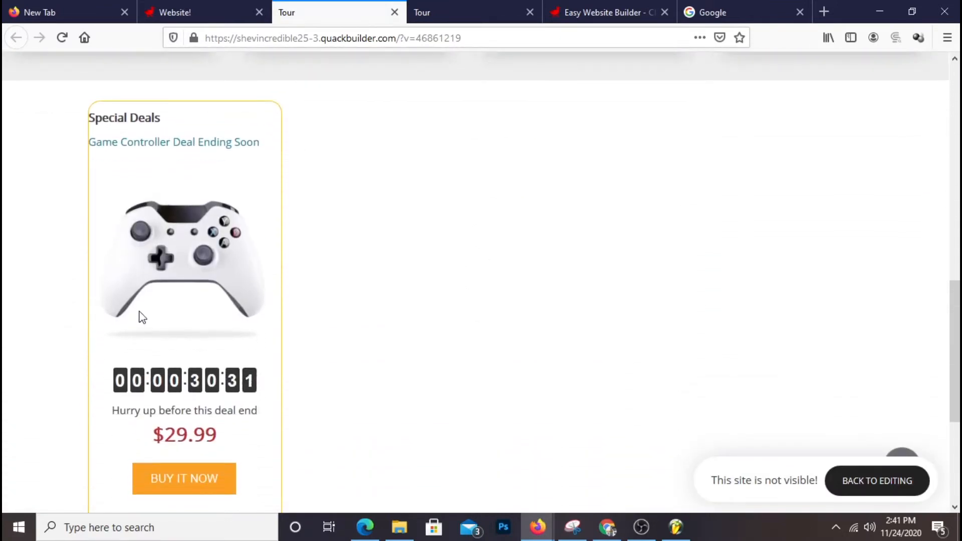
scroll(160, 273, "down", 3)
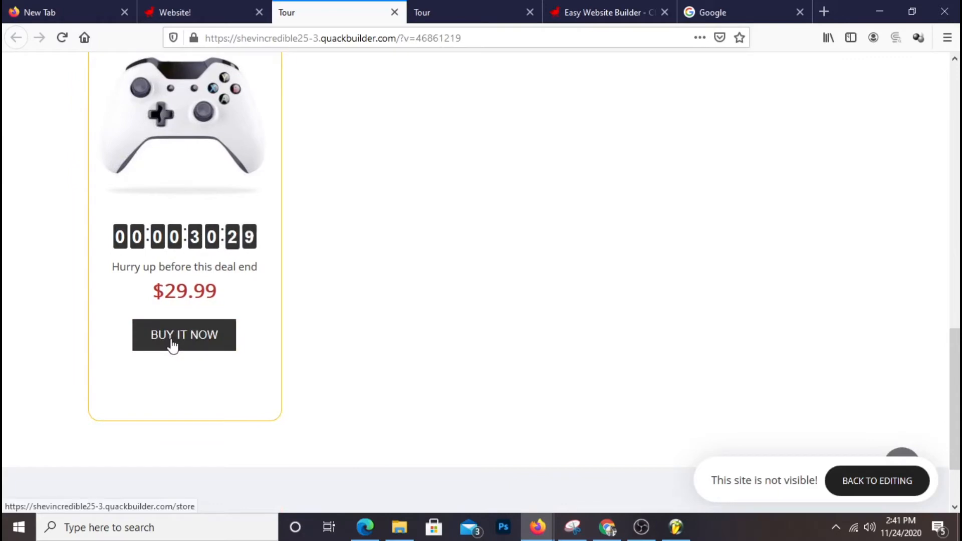
Test the BUY IT NOW button's link, look over the store page, and return to the homepage preview.
left_click(212, 337)
scroll(384, 333, "down", 2)
scroll(422, 251, "down", 3)
scroll(446, 247, "up", 6)
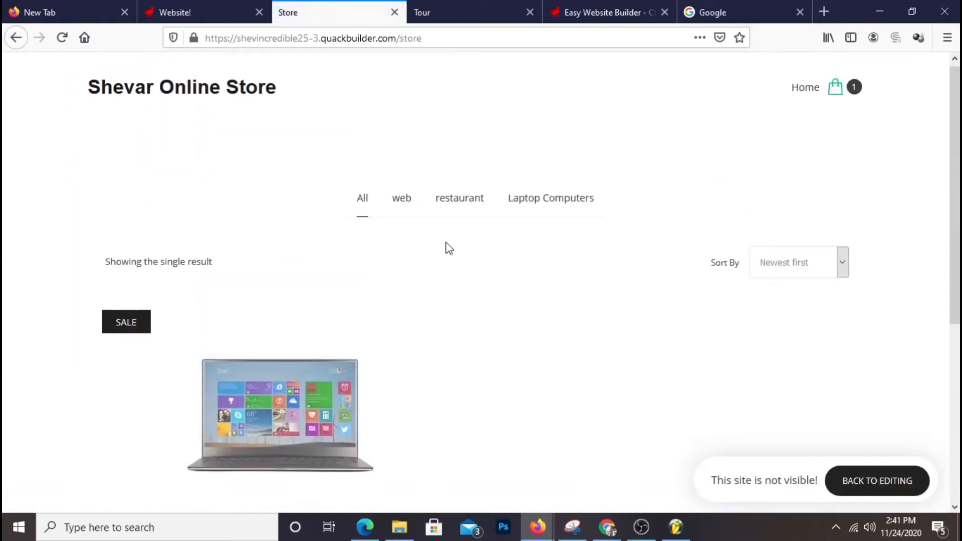
right_click(462, 279)
left_click(482, 294)
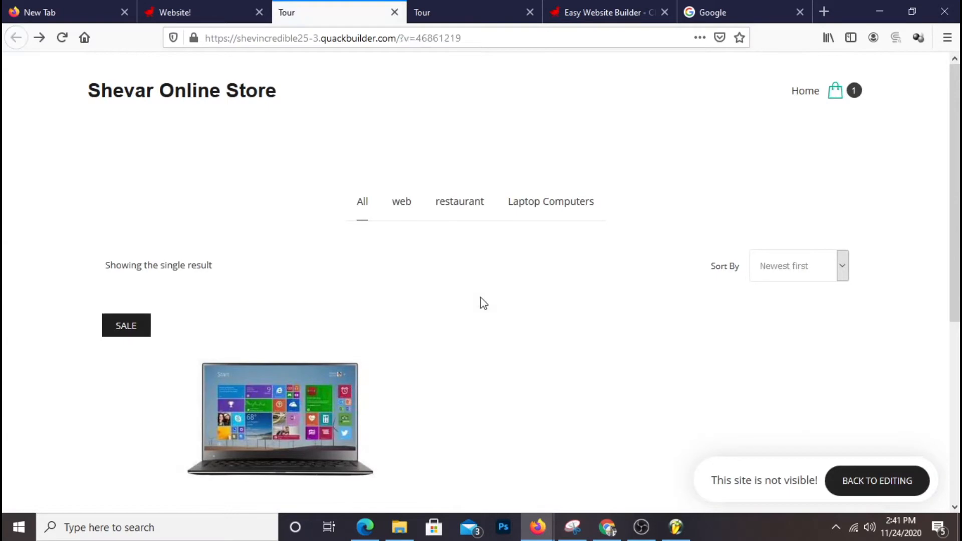
scroll(515, 225, "up", 8)
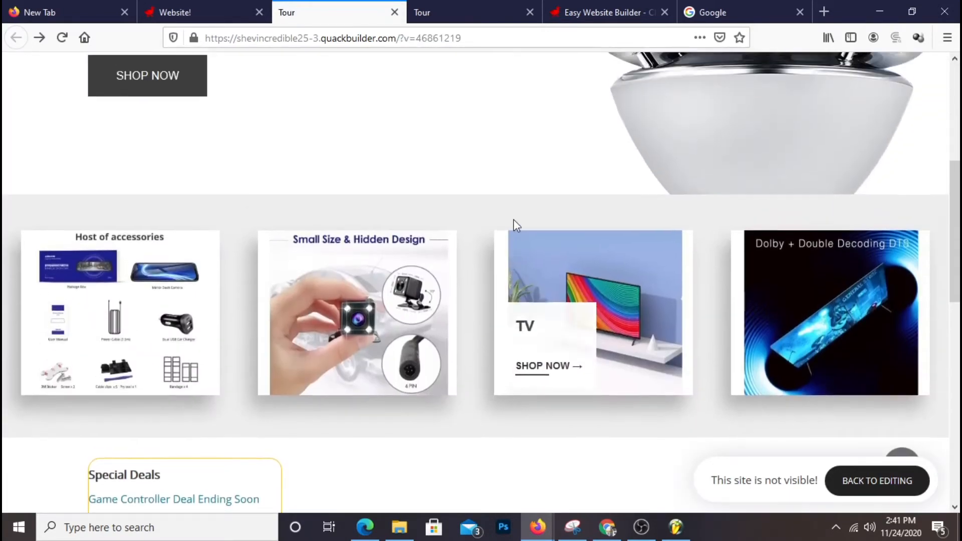
scroll(509, 230, "up", 5)
scroll(501, 223, "up", 2)
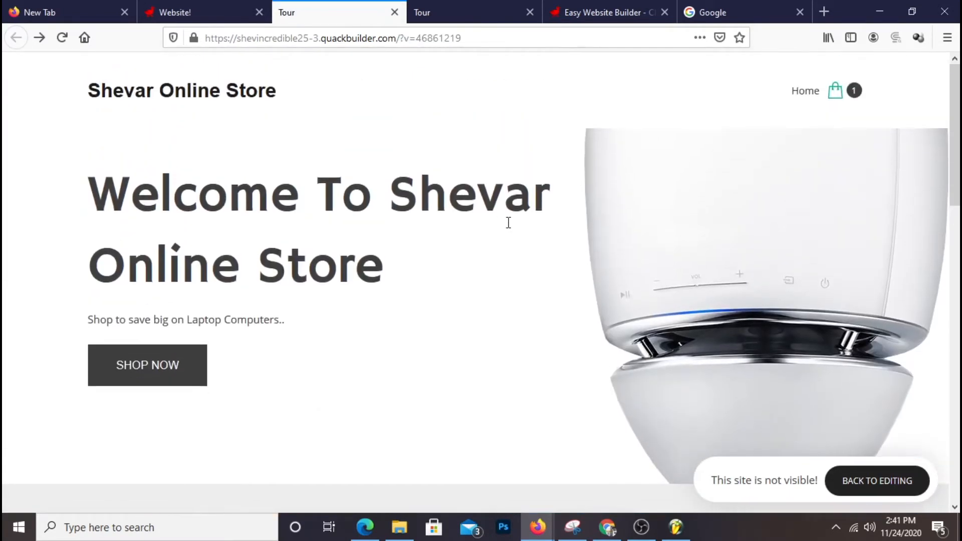
Leave the preview, go to the store's product list and start a new physical product.
left_click(176, 6)
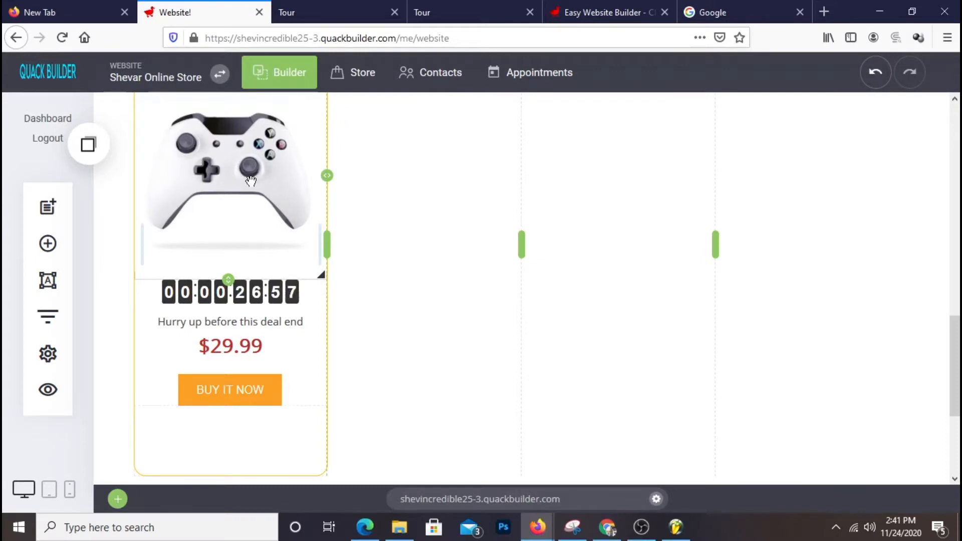
scroll(223, 170, "up", 2)
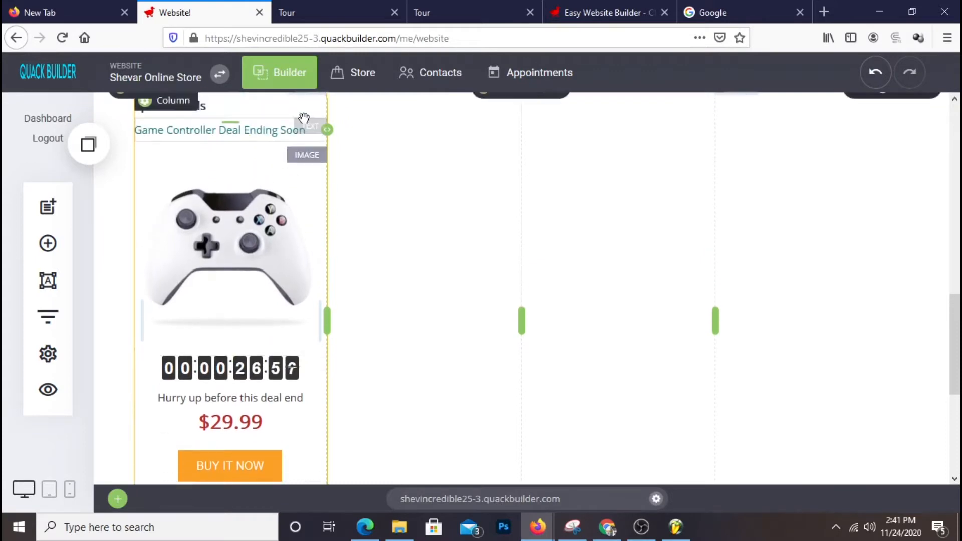
left_click(371, 82)
left_click(759, 390)
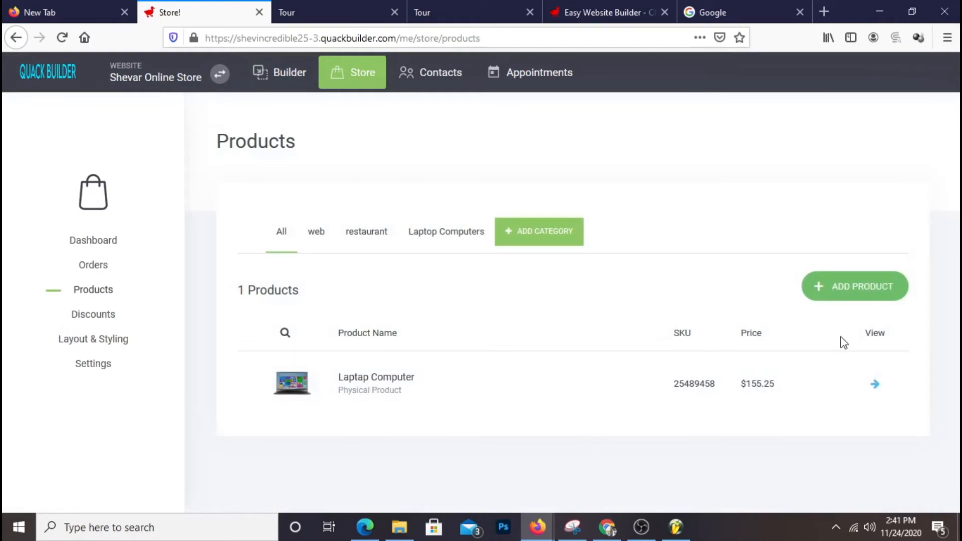
left_click(872, 298)
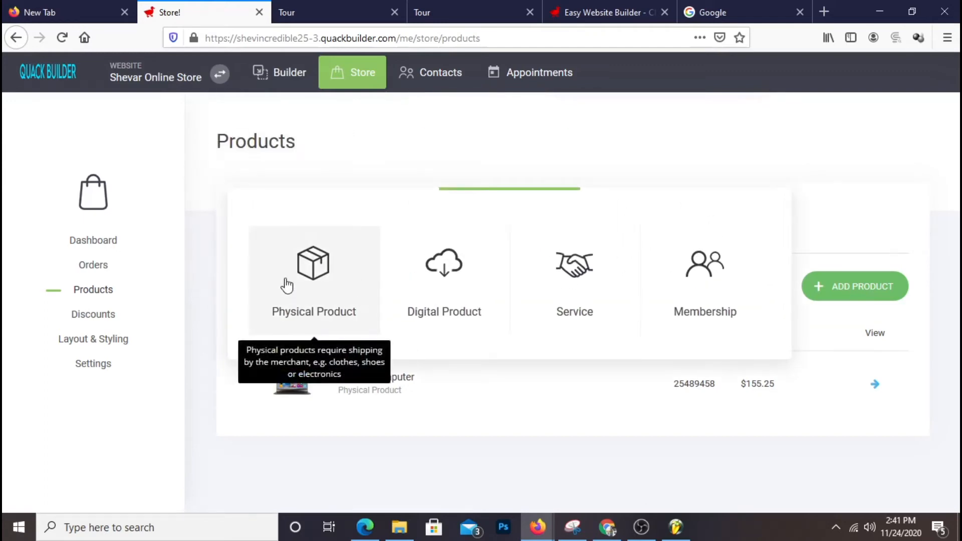
left_click(286, 283)
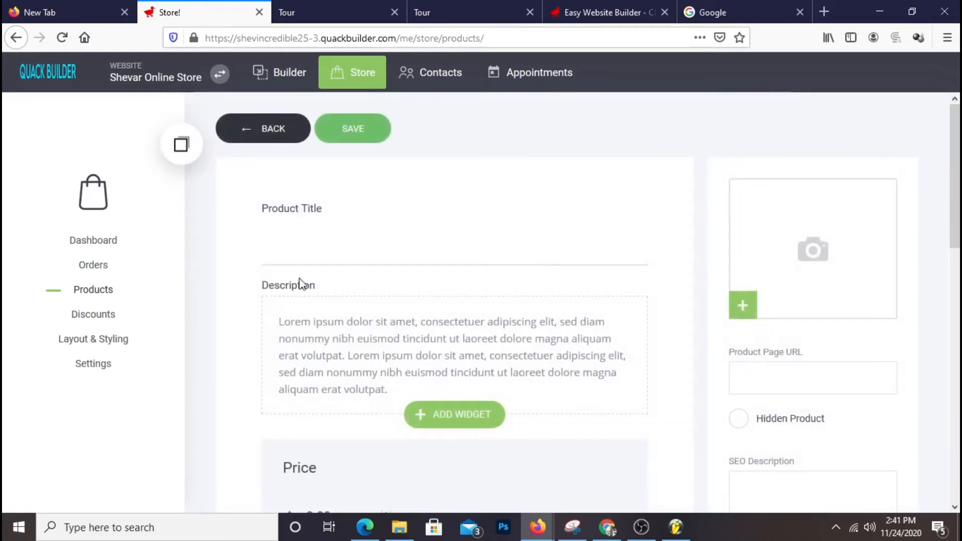
Enter Game Controller as the new product's title.
left_click(325, 250)
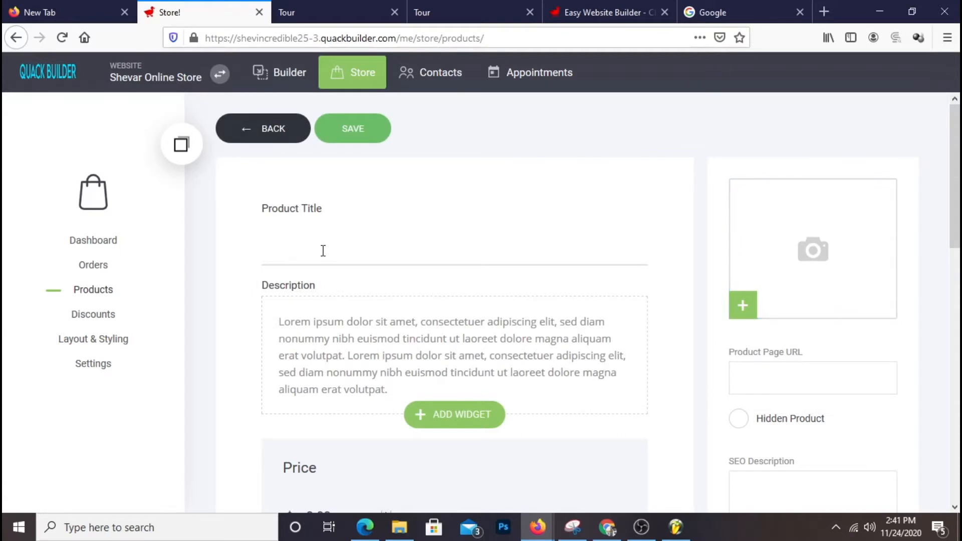
type("Game Contr")
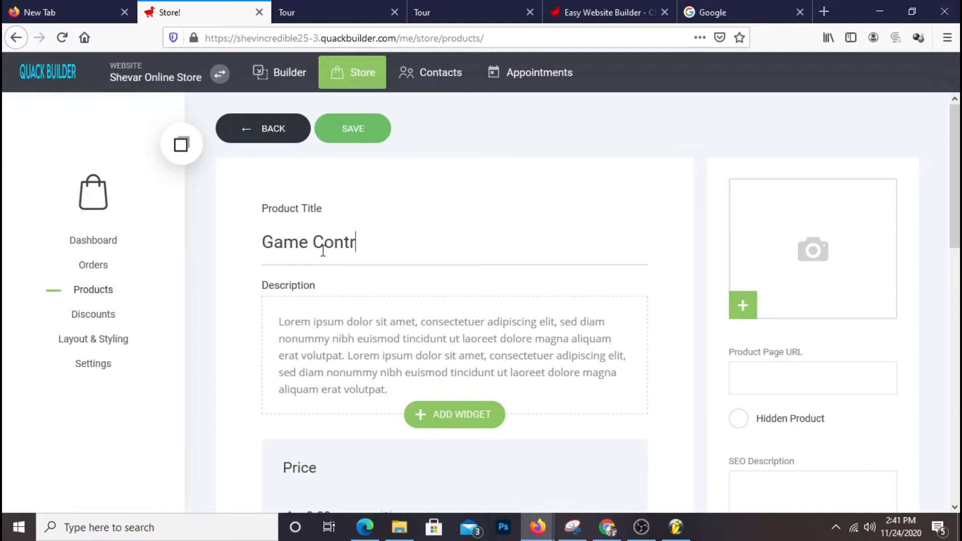
type("oller")
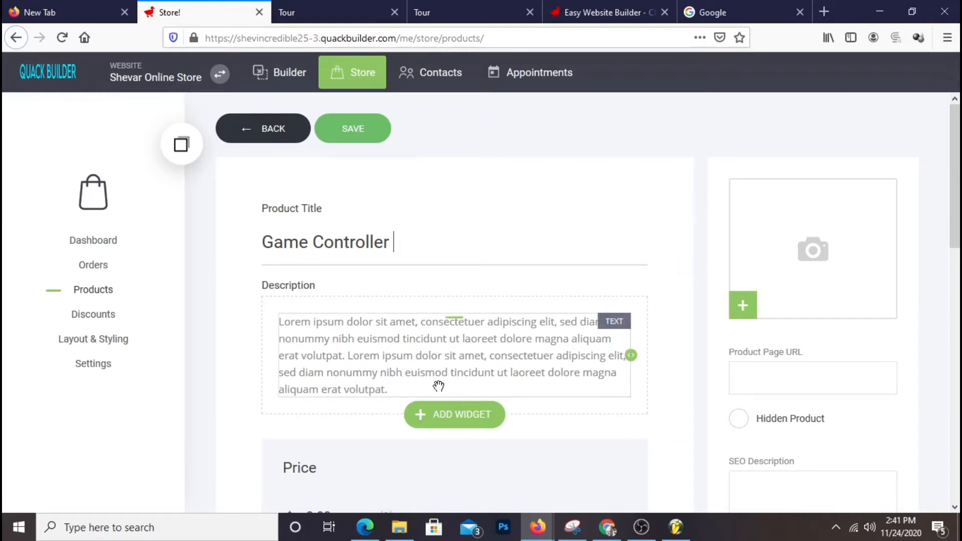
left_click(371, 353)
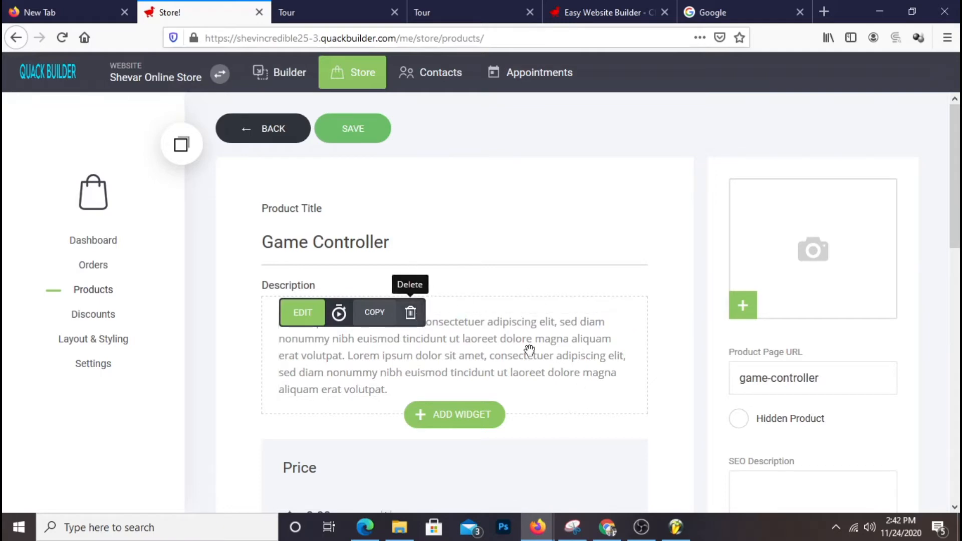
Add the white game controller picture from the file manager as the product's image.
left_click(807, 264)
left_click(448, 279)
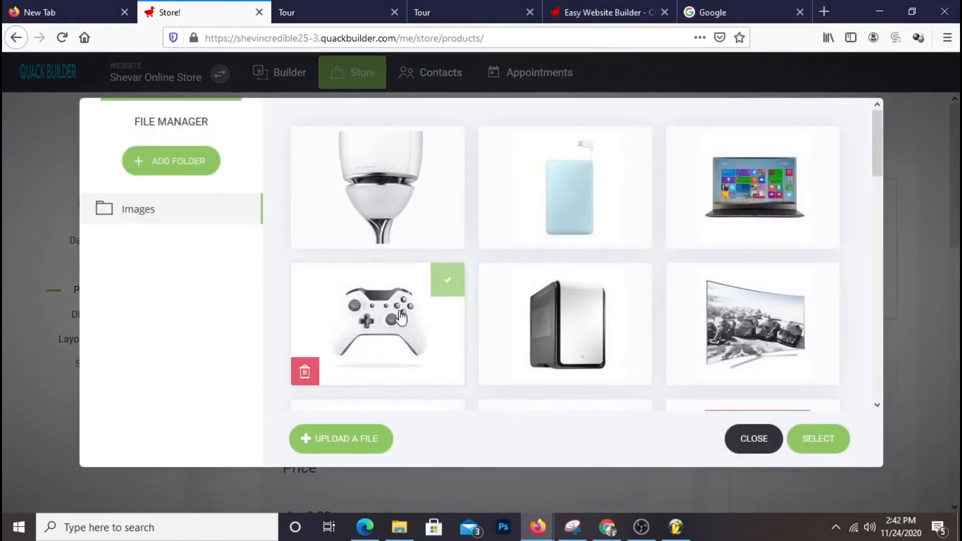
left_click(810, 439)
Enter 29.00 dollars as the Game Controller product's price.
scroll(837, 210, "down", 1)
scroll(646, 266, "down", 1)
scroll(644, 279, "down", 1)
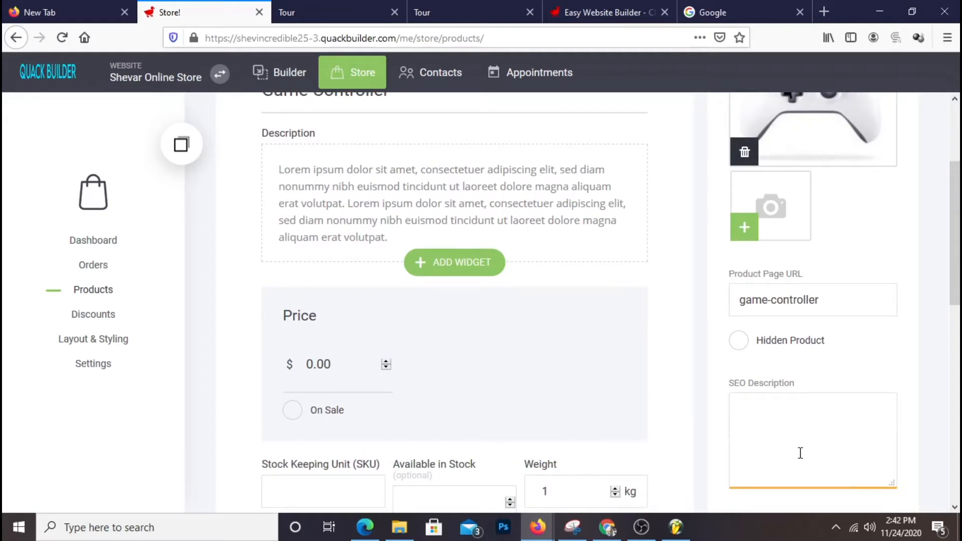
scroll(332, 295, "down", 3)
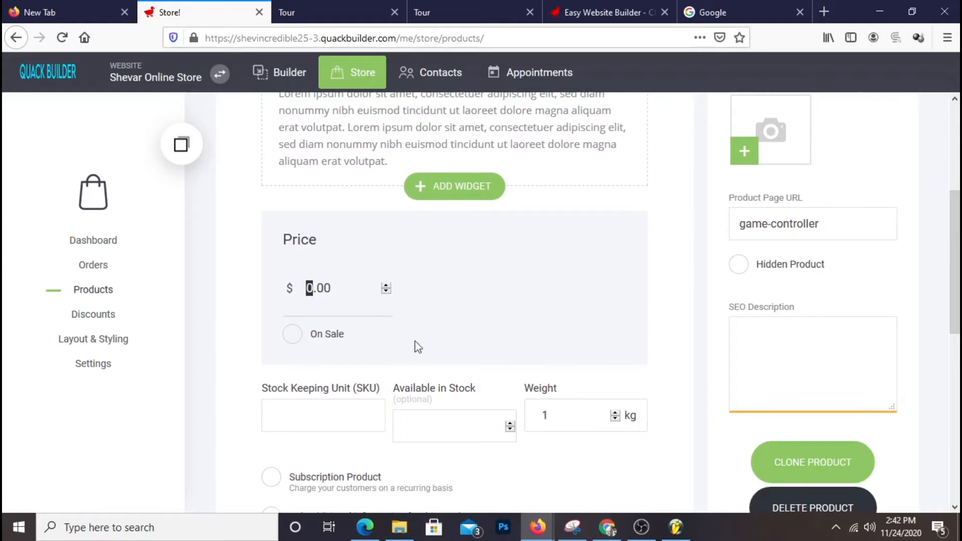
type("9")
Check the deal price on the homepage preview's controller card, and return to the product form.
left_click(328, 16)
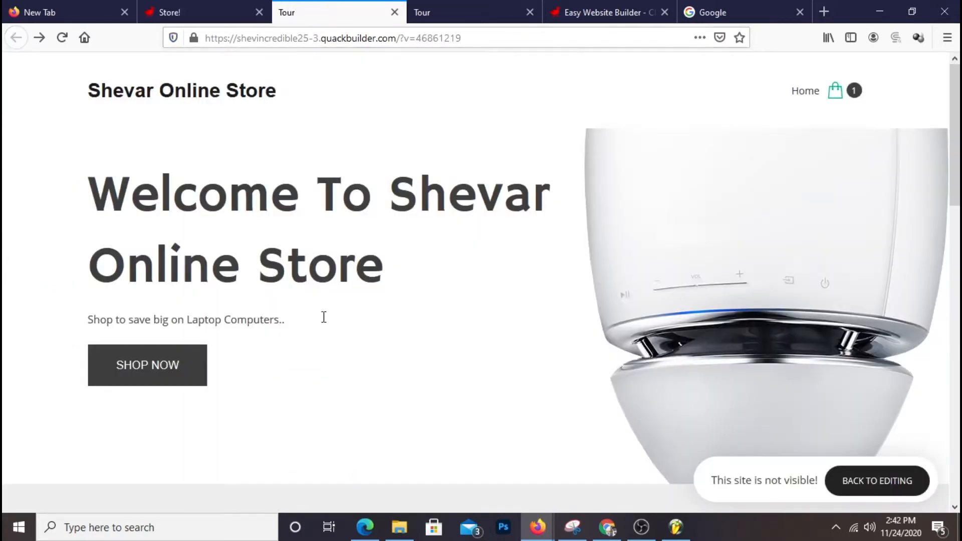
scroll(323, 308, "down", 15)
scroll(325, 310, "down", 2)
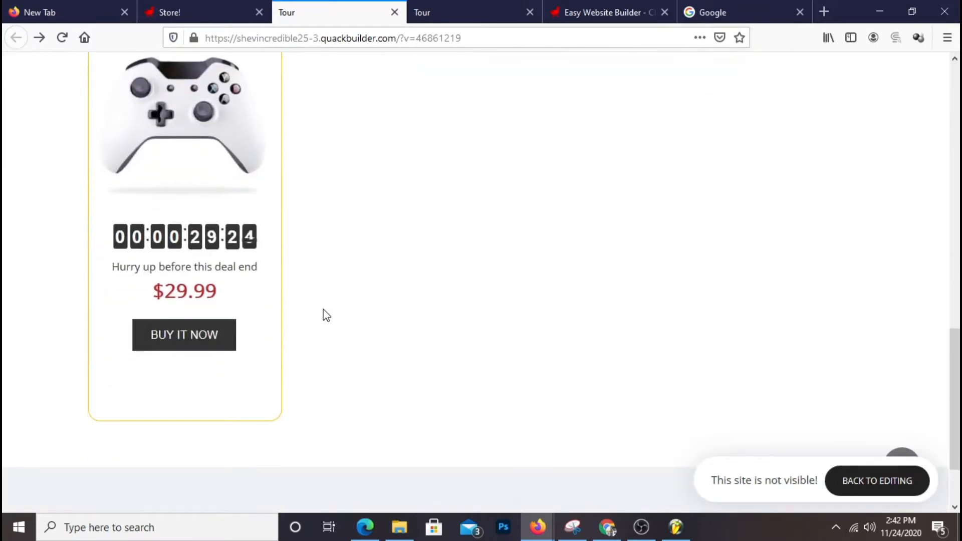
left_click_drag(172, 295, 206, 297)
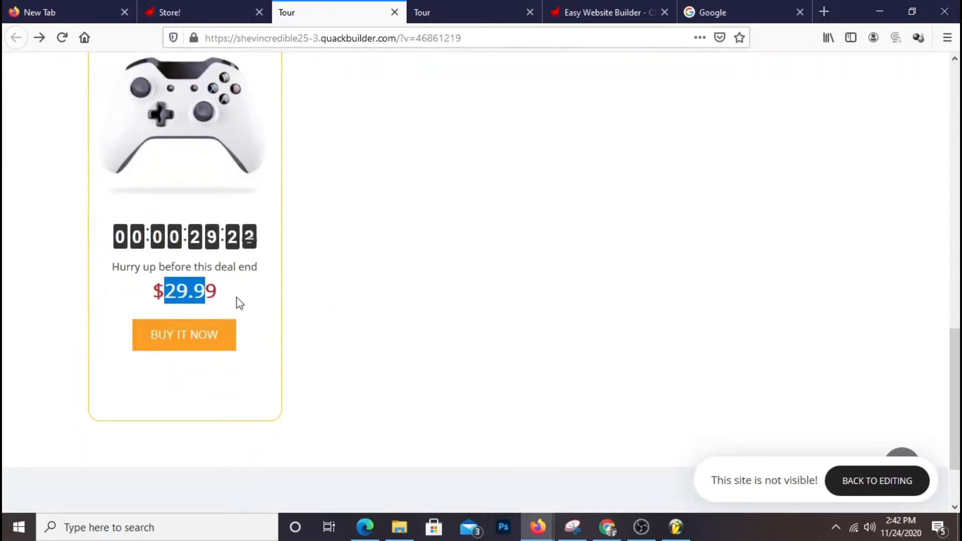
left_click(199, 14)
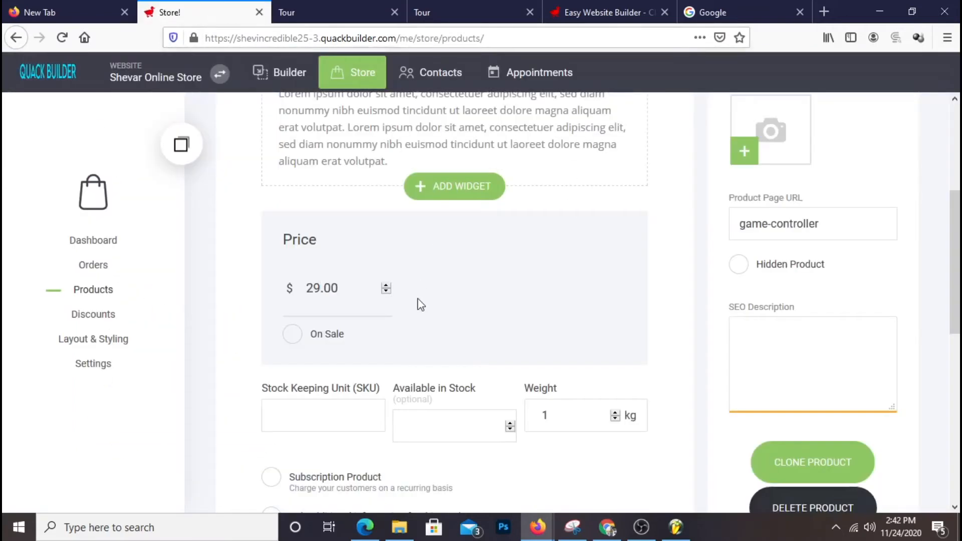
Set the product's regular price to 39.99 dollars.
left_click_drag(325, 290, 339, 297)
type("99")
left_click_drag(321, 283, 300, 284)
type("3")
Mark the product as on sale and set its sale price to 29.99 dollars.
left_click(307, 334)
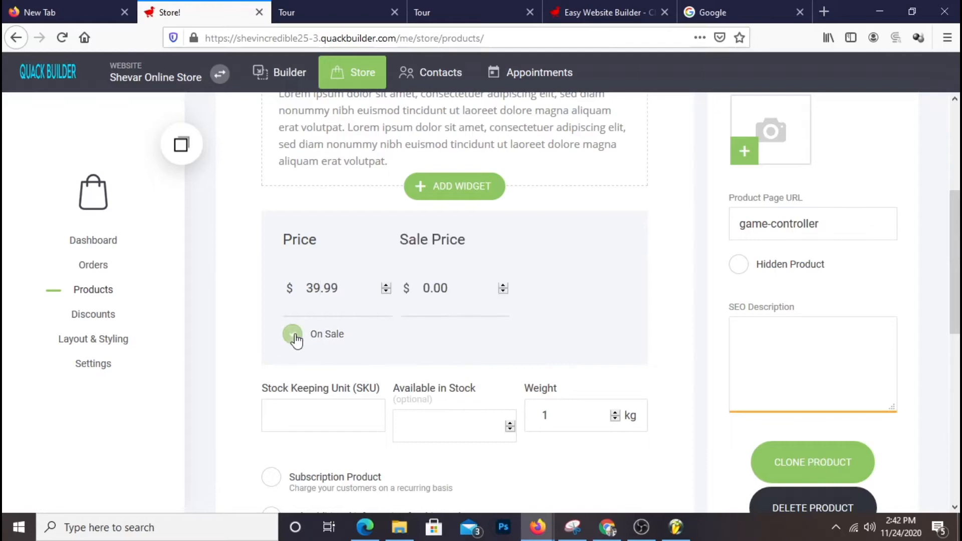
left_click_drag(431, 284, 419, 290)
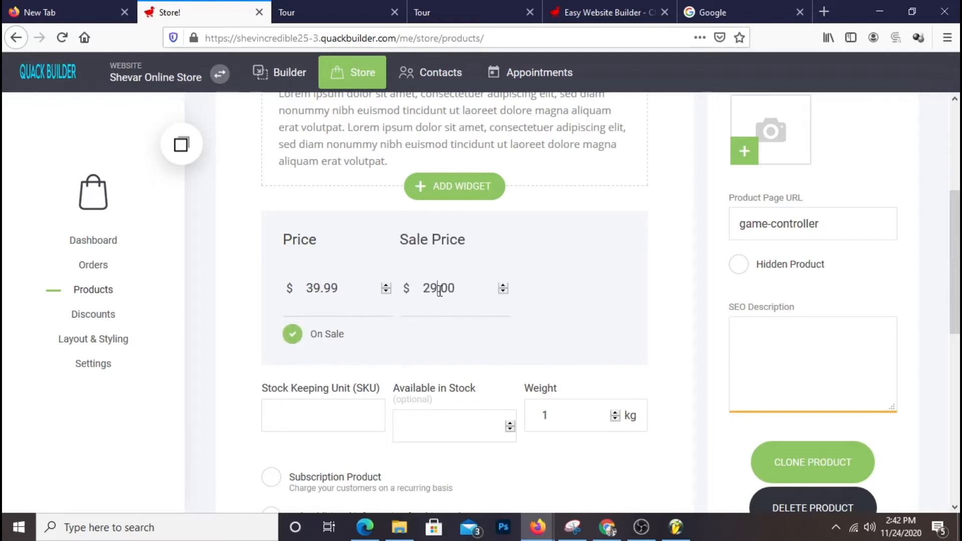
left_click_drag(443, 292, 464, 297)
type("99")
Enter 518987451 as the product's SKU and 19 as the quantity available in stock.
scroll(581, 253, "down", 3)
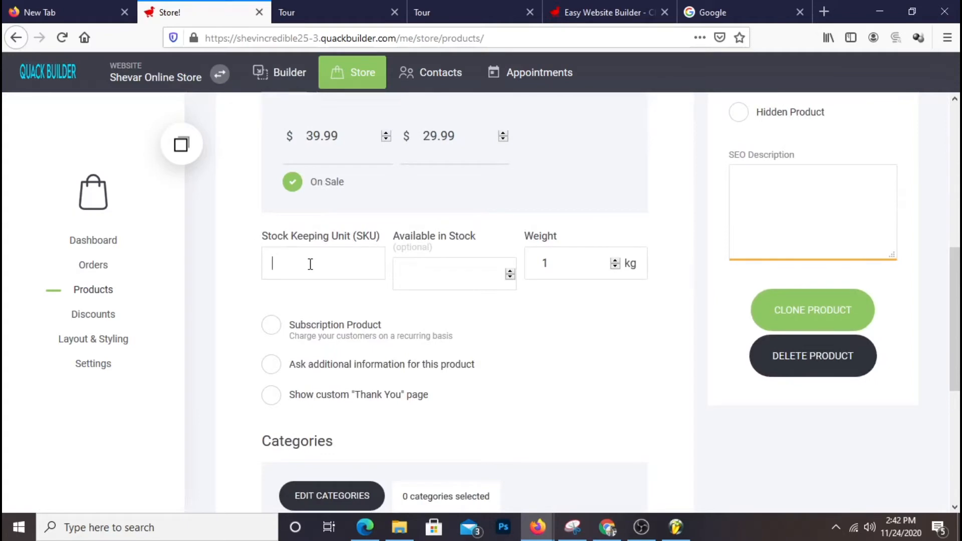
left_click(311, 264)
type("518987451")
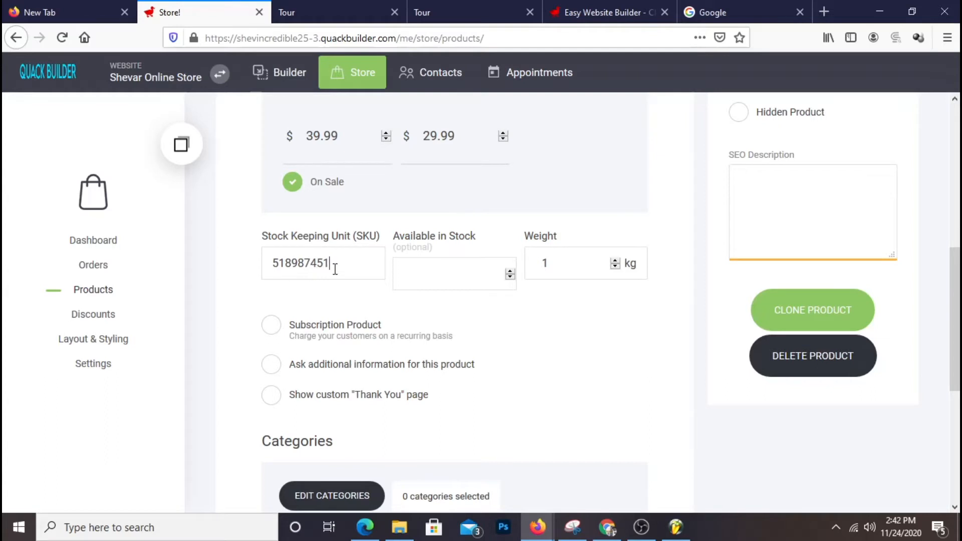
left_click_drag(335, 269, 263, 269)
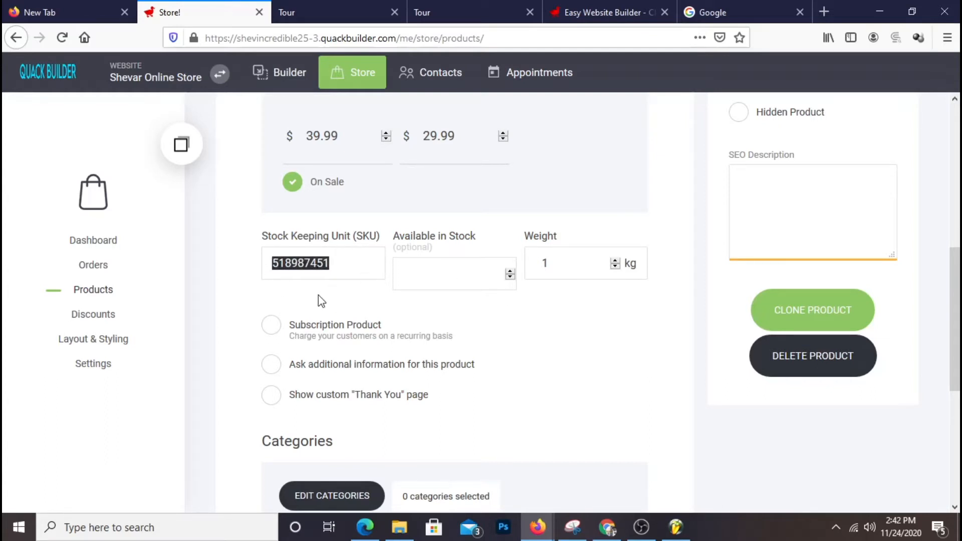
left_click(438, 288)
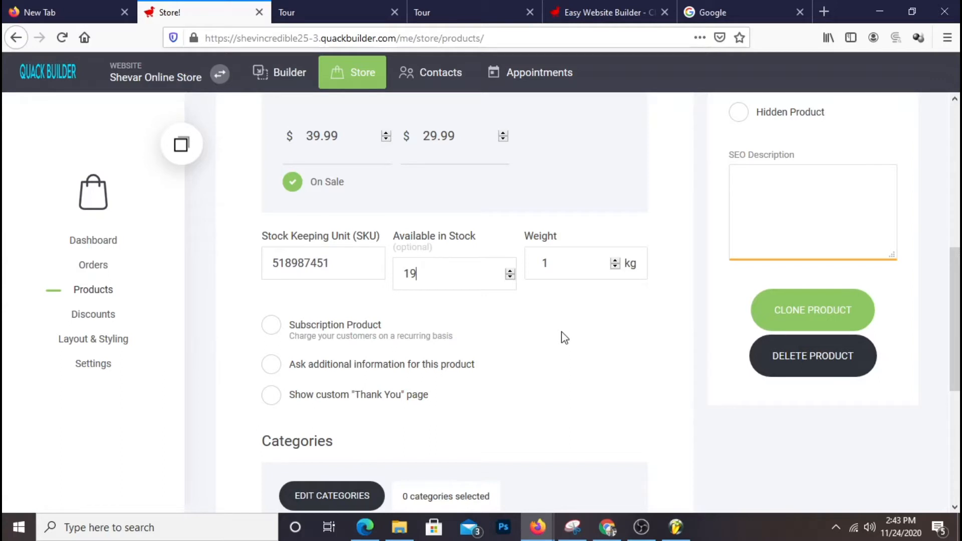
Create a product category named Games with the URL games and assign it to the Game Controller product.
scroll(583, 370, "down", 3)
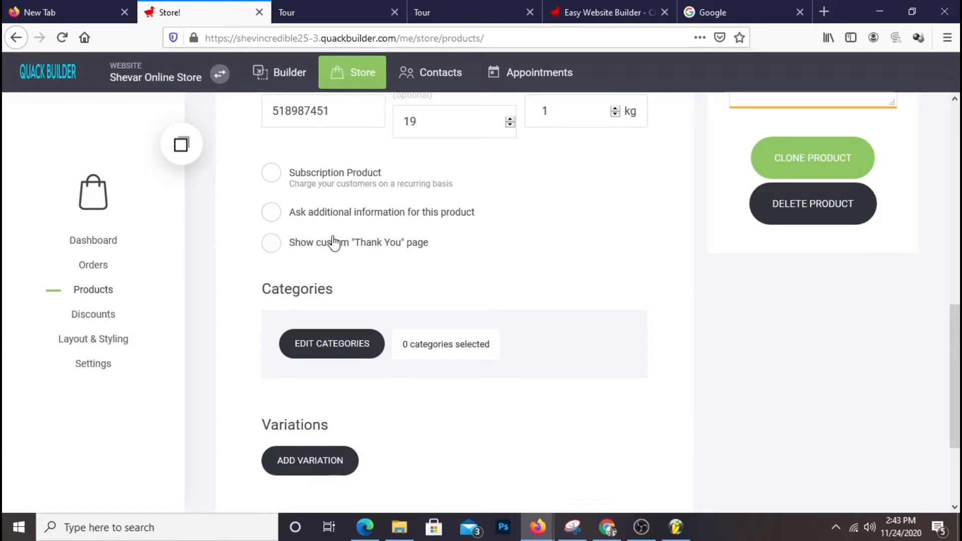
scroll(393, 253, "down", 2)
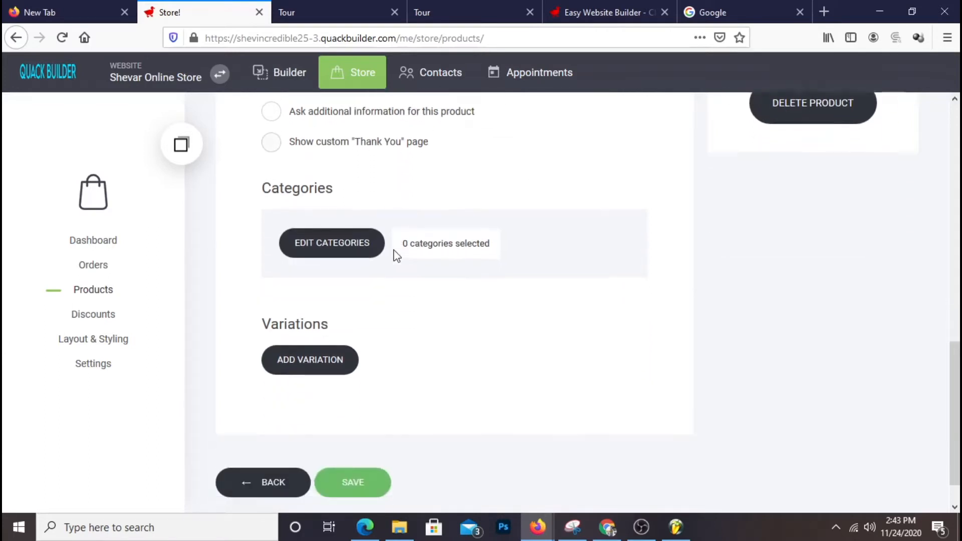
scroll(243, 216, "up", 1)
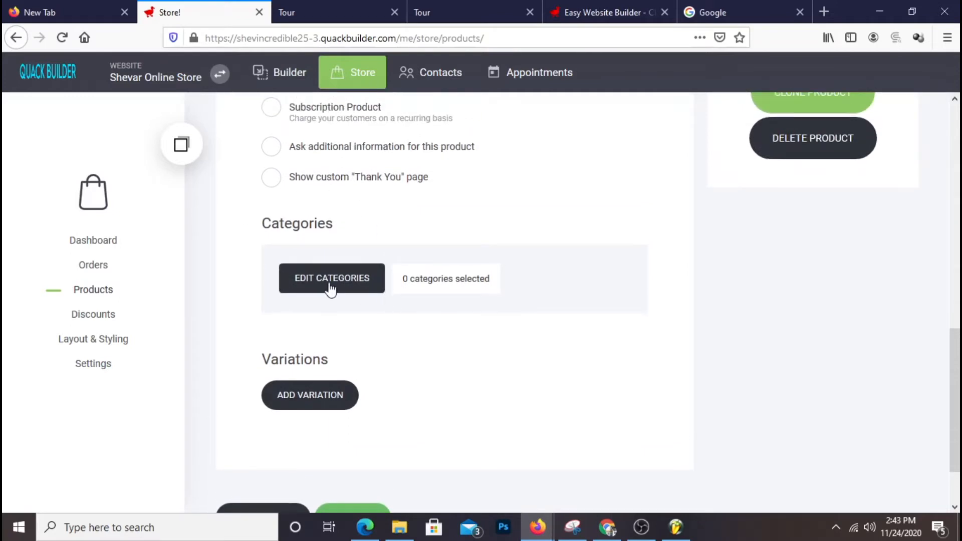
left_click(331, 289)
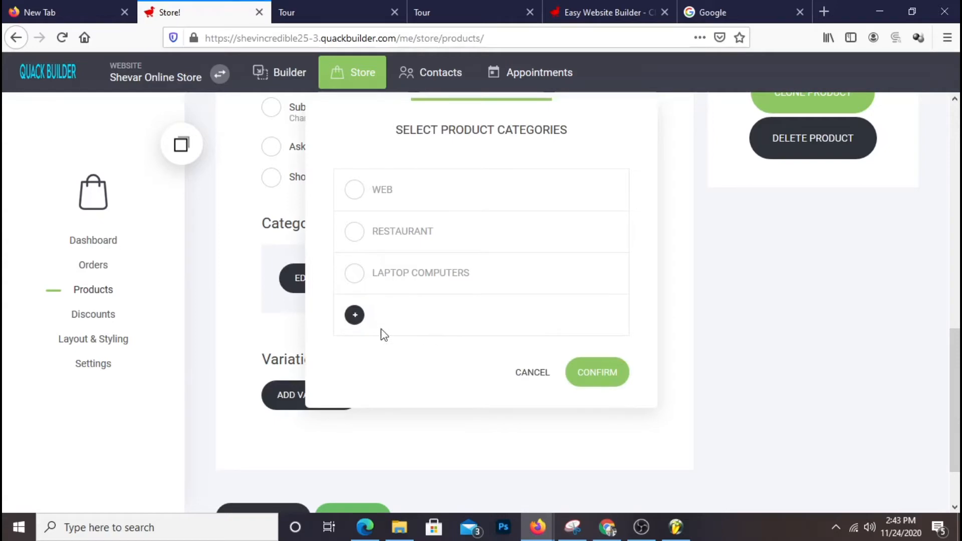
left_click(355, 314)
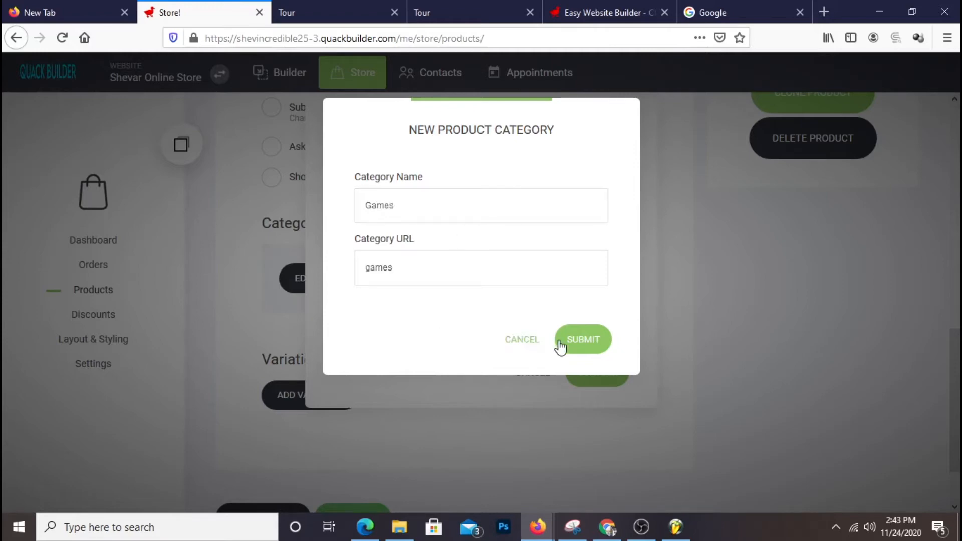
left_click(571, 338)
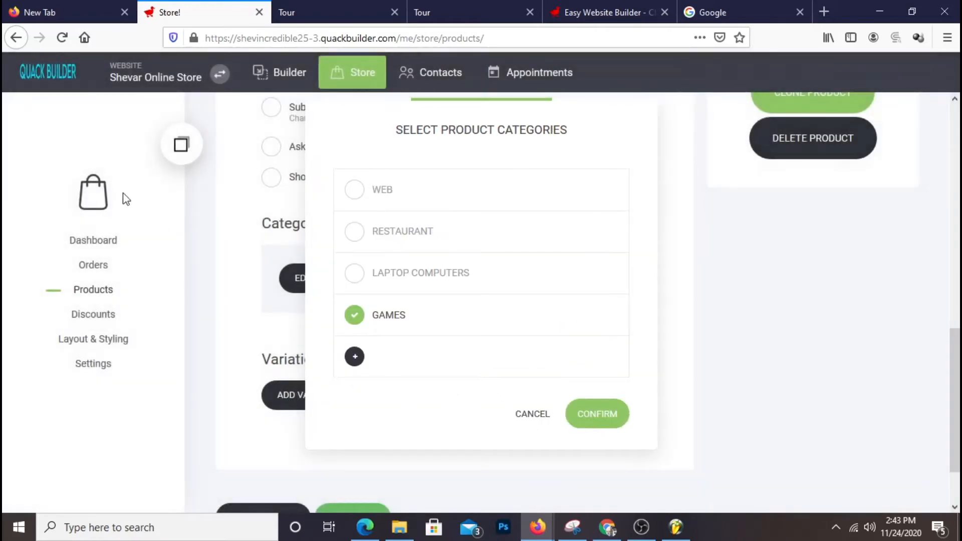
left_click(607, 418)
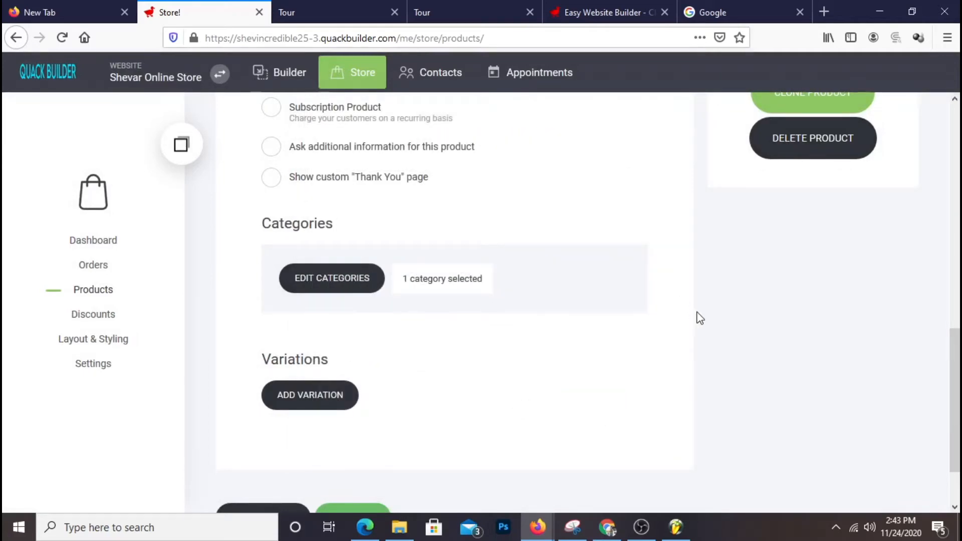
Save the Game Controller product and review it in the product list.
scroll(699, 321, "down", 2)
left_click(346, 449)
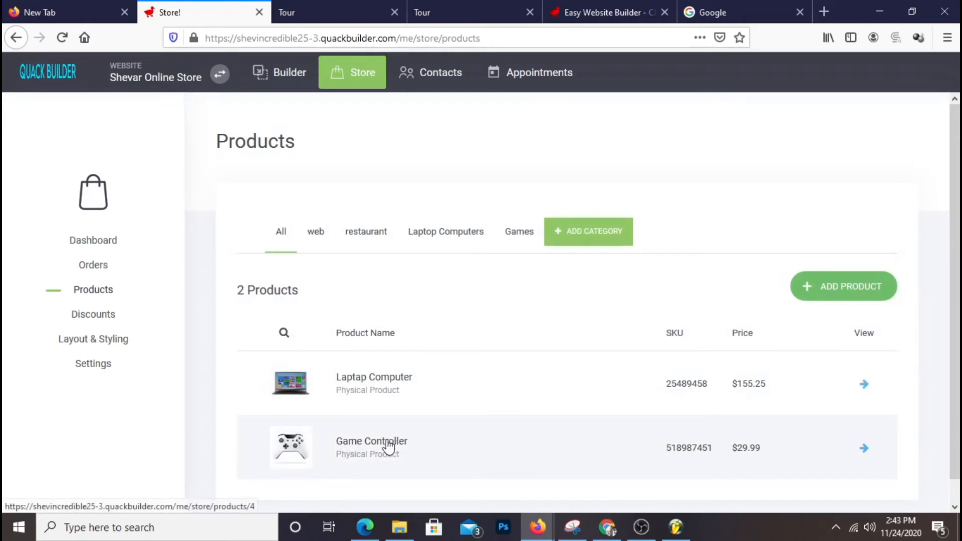
scroll(401, 446, "down", 1)
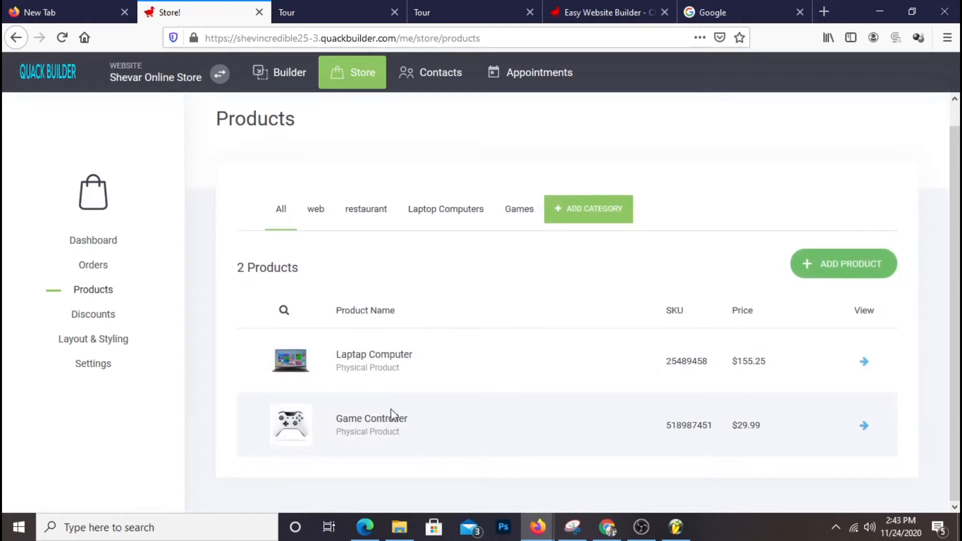
Return to the website builder and make the game controller image in the Special Deals card open a link on click.
left_click(294, 76)
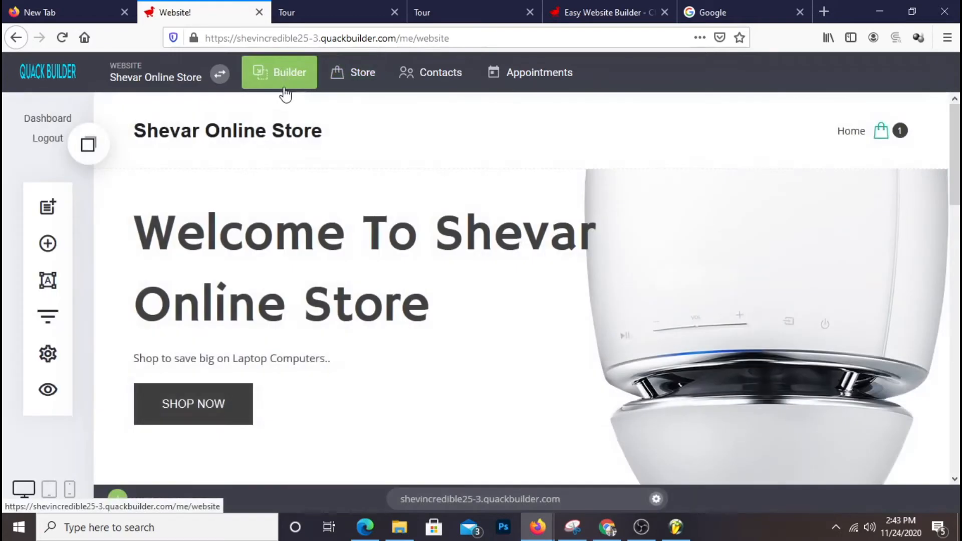
scroll(447, 198, "down", 8)
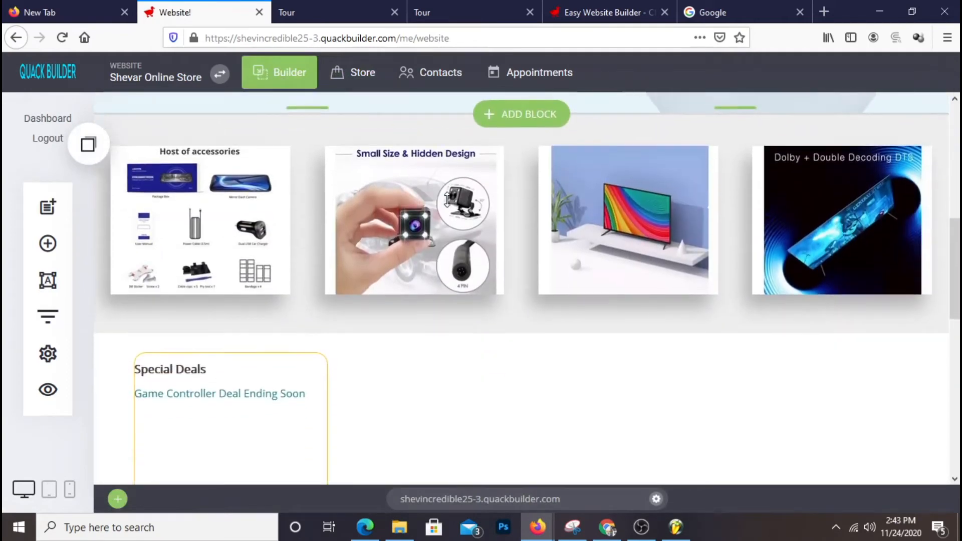
scroll(447, 203, "down", 6)
scroll(446, 202, "up", 2)
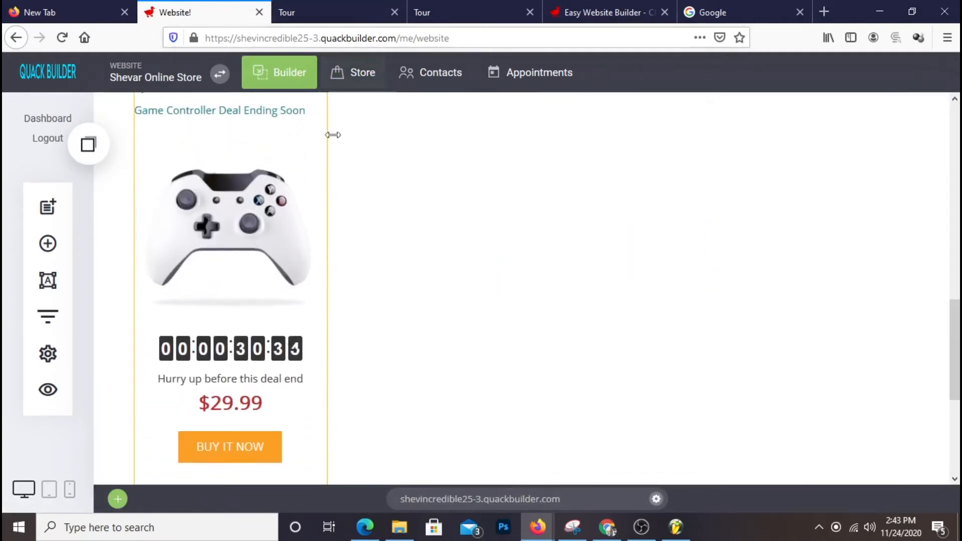
scroll(423, 221, "up", 1)
scroll(332, 215, "down", 1)
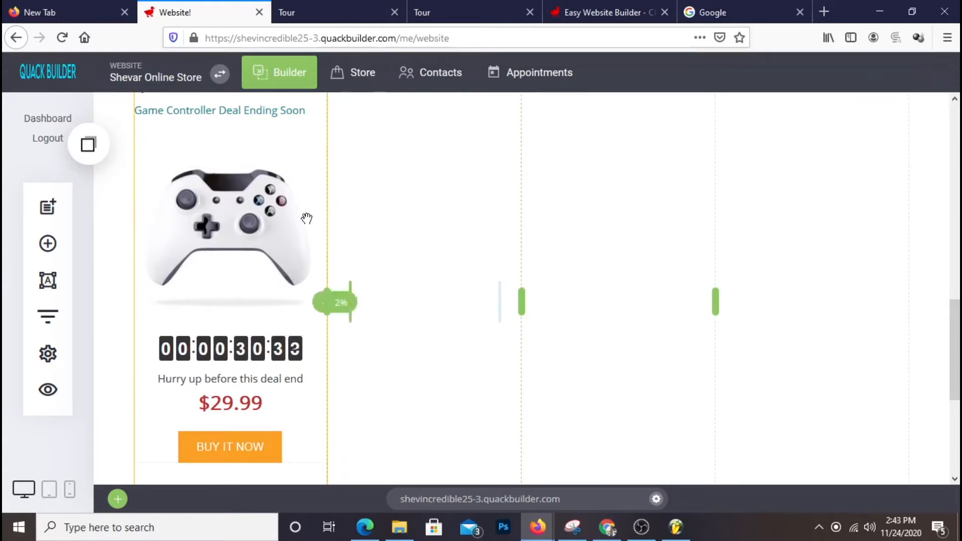
left_click(220, 203)
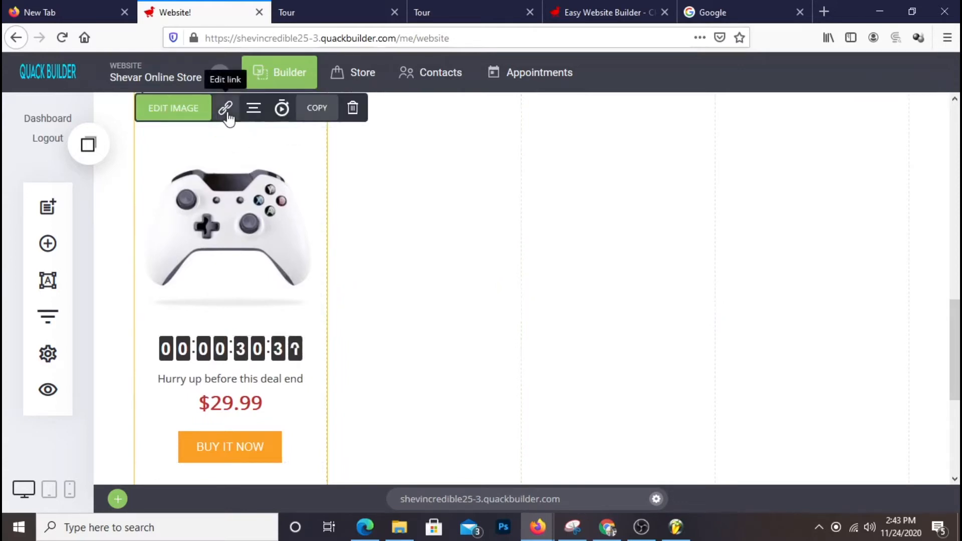
left_click(226, 109)
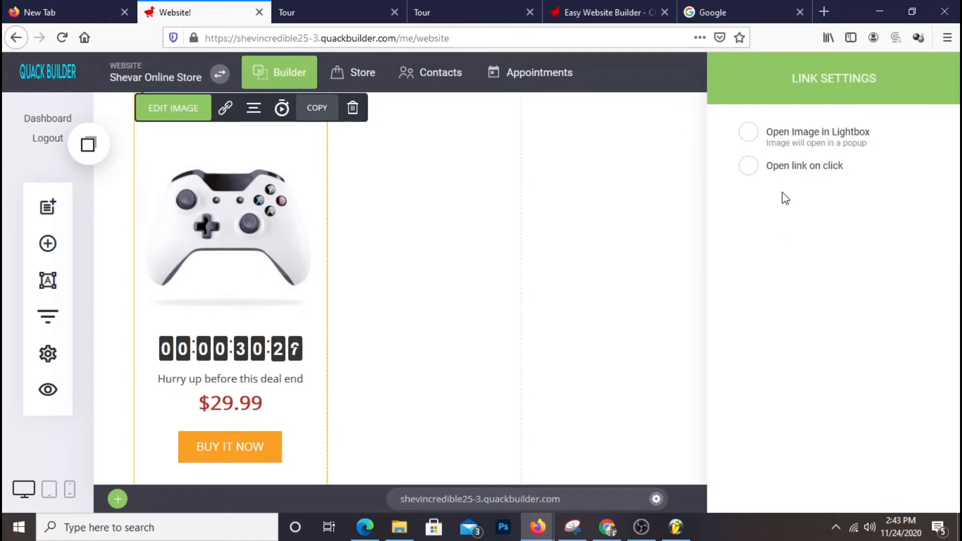
left_click(804, 173)
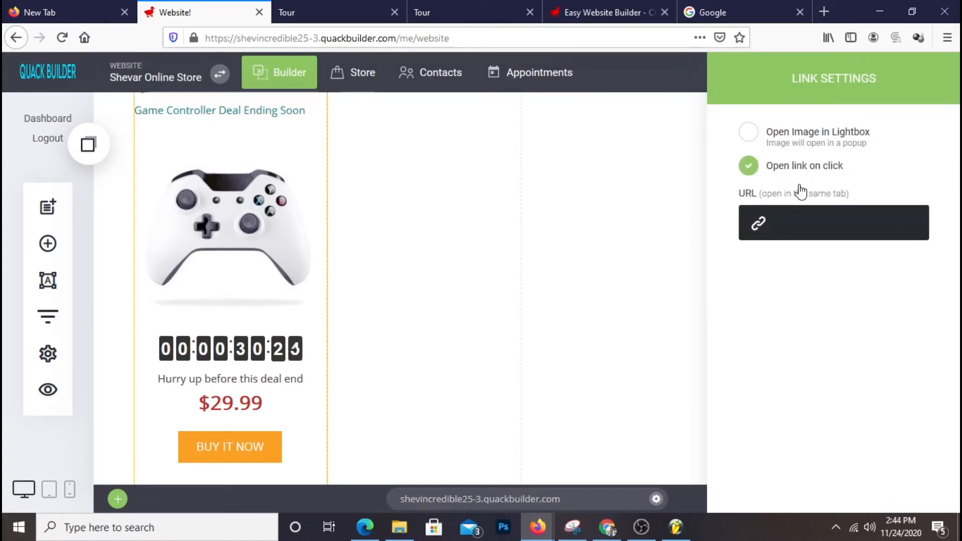
Link the controller image to the Game Controller store product, opening in the same tab, and close the link settings.
left_click(805, 225)
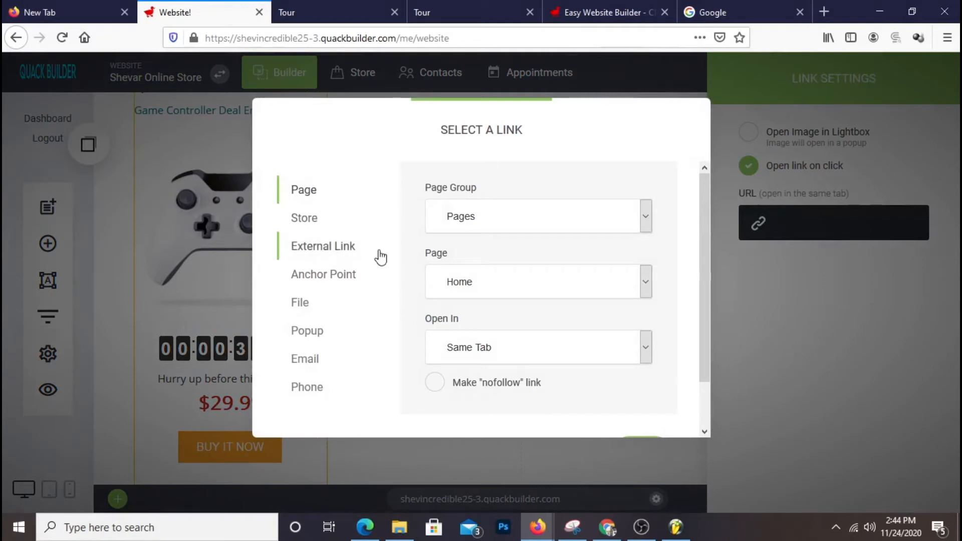
scroll(494, 269, "down", 2)
scroll(509, 270, "up", 1)
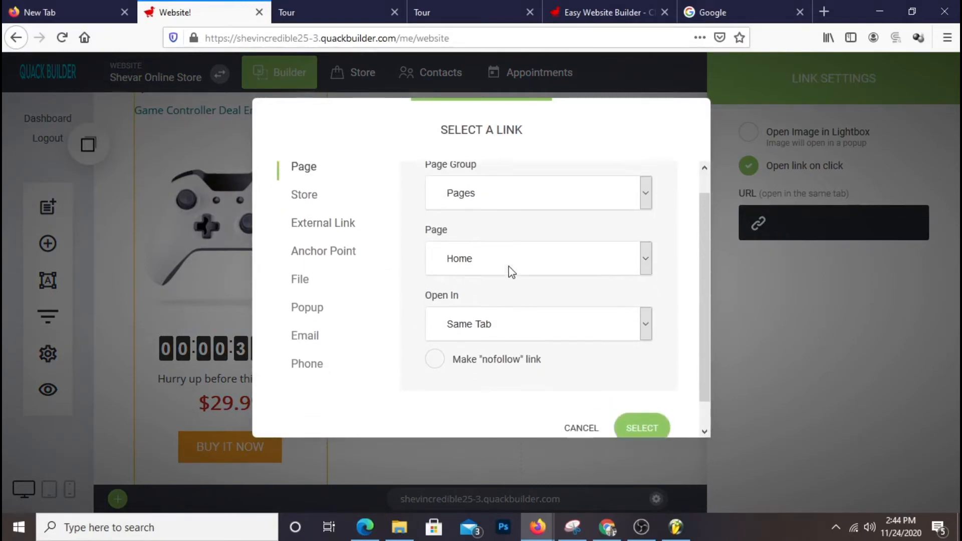
scroll(509, 266, "up", 1)
left_click(314, 217)
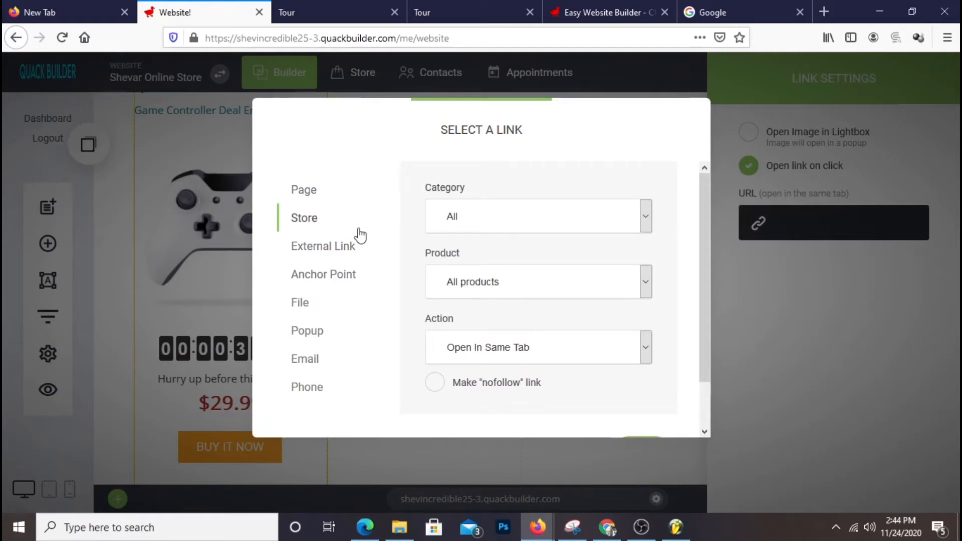
left_click(484, 284)
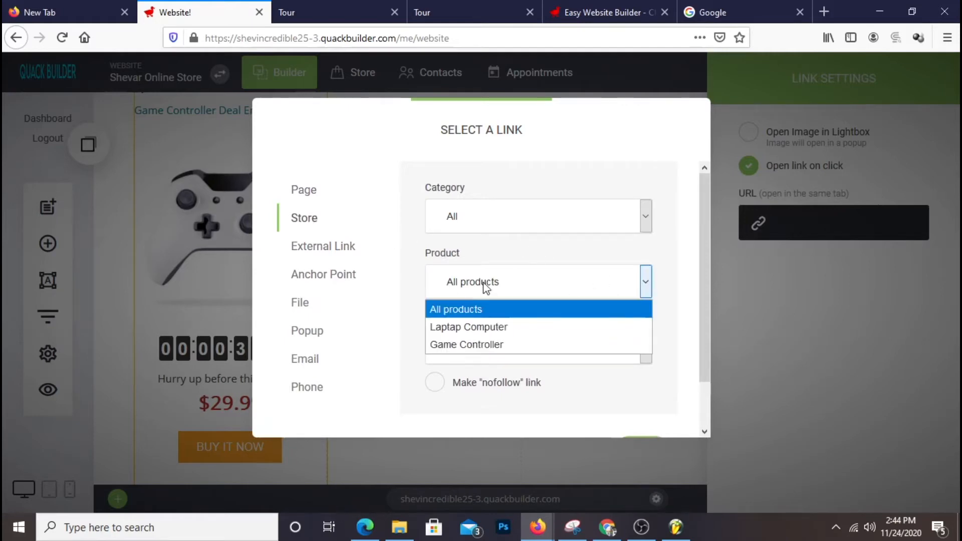
left_click(488, 349)
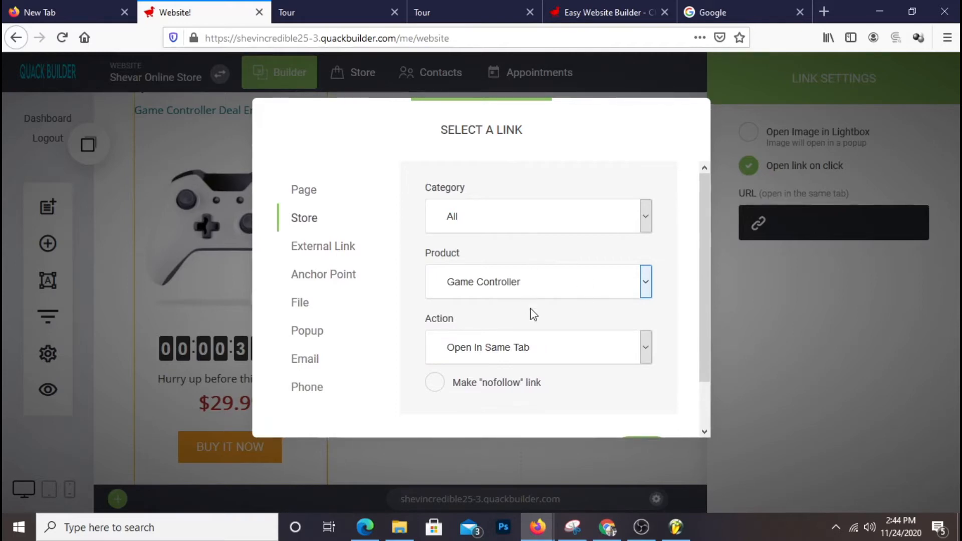
scroll(532, 312, "down", 2)
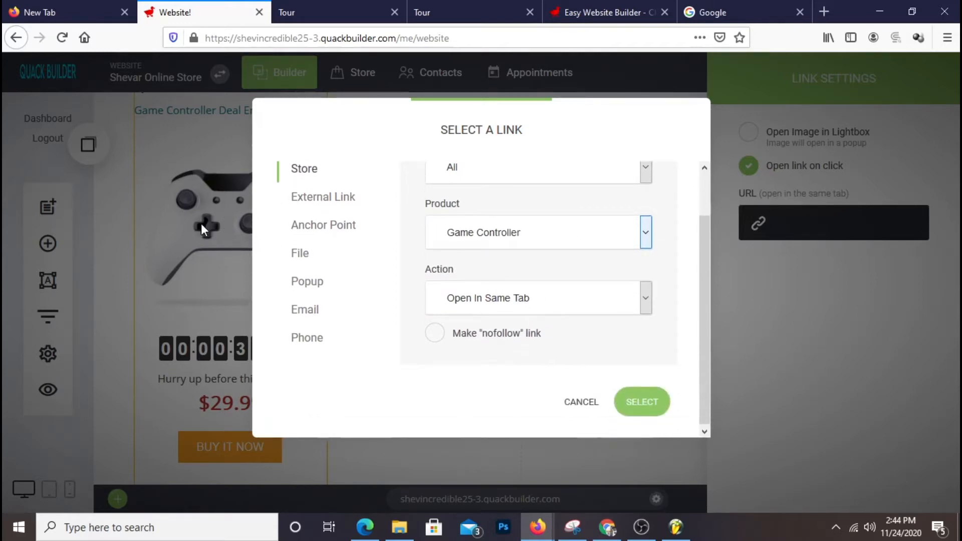
left_click(480, 241)
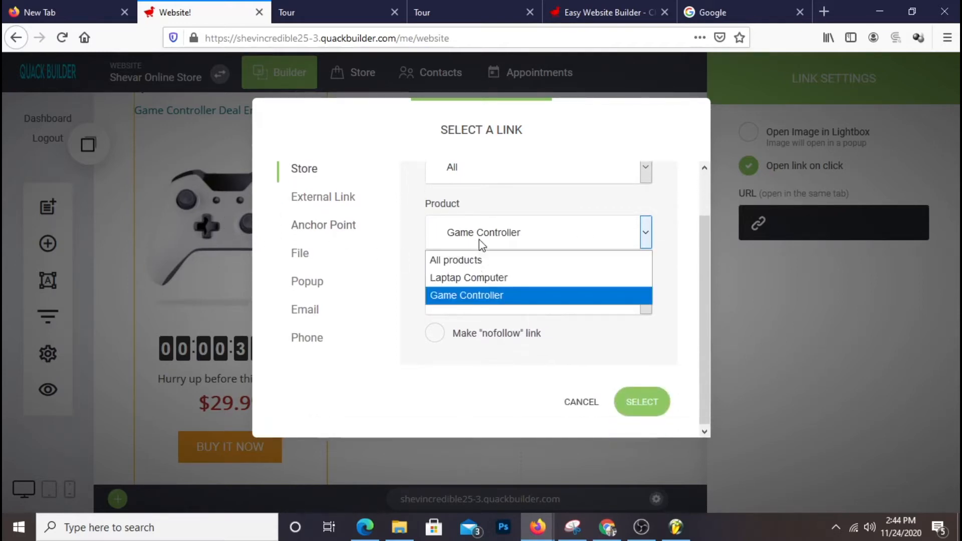
left_click(500, 296)
left_click(643, 403)
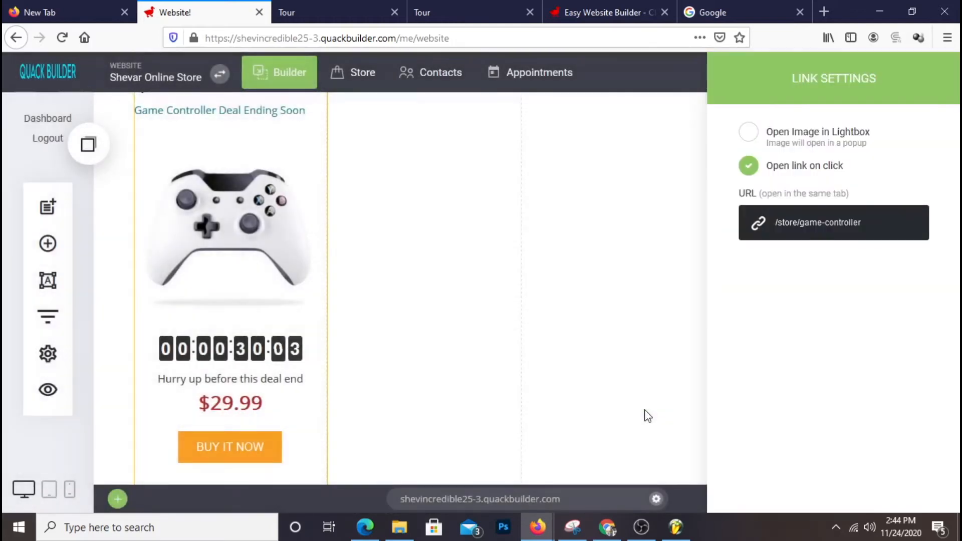
left_click(648, 416)
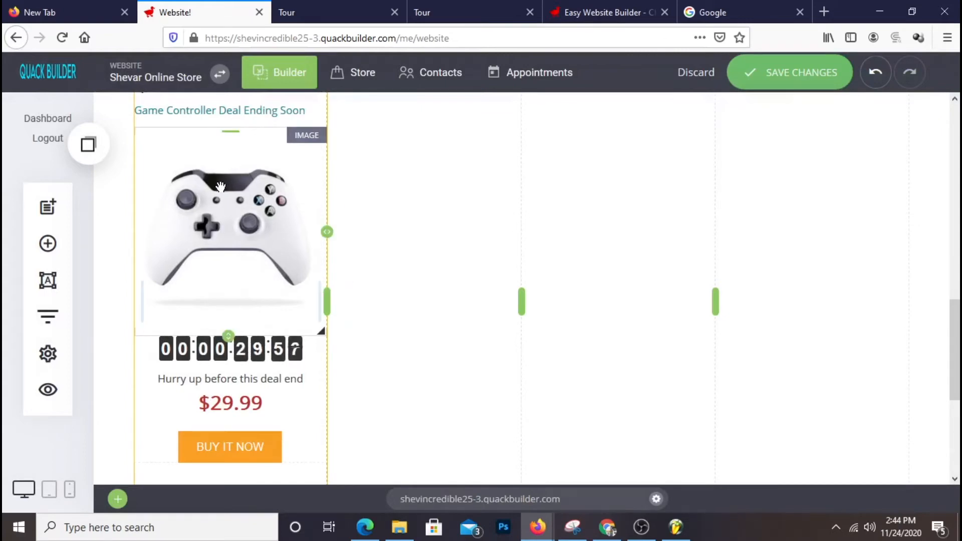
Link the deal card's Buy It Now button to the Game Controller store product in the same tab and save the changes.
scroll(228, 195, "down", 2)
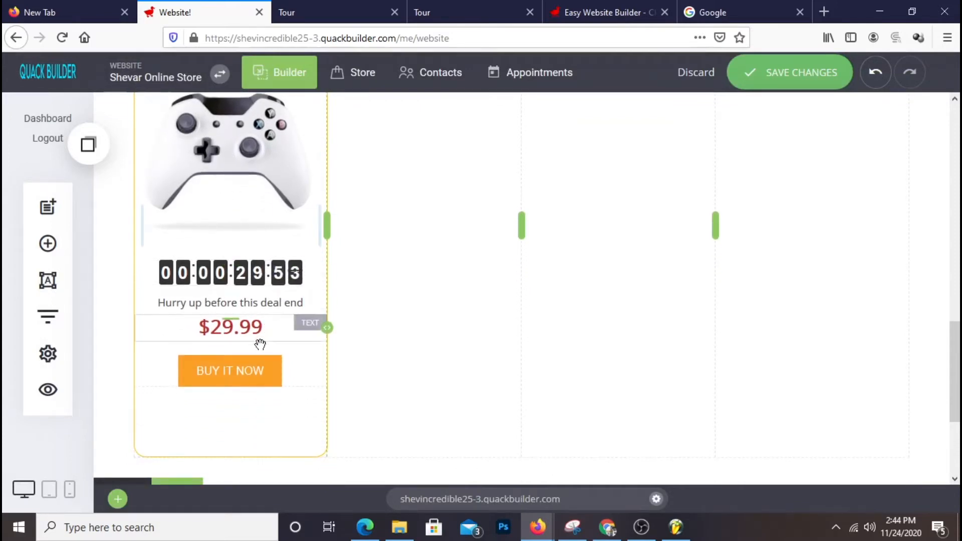
left_click(243, 376)
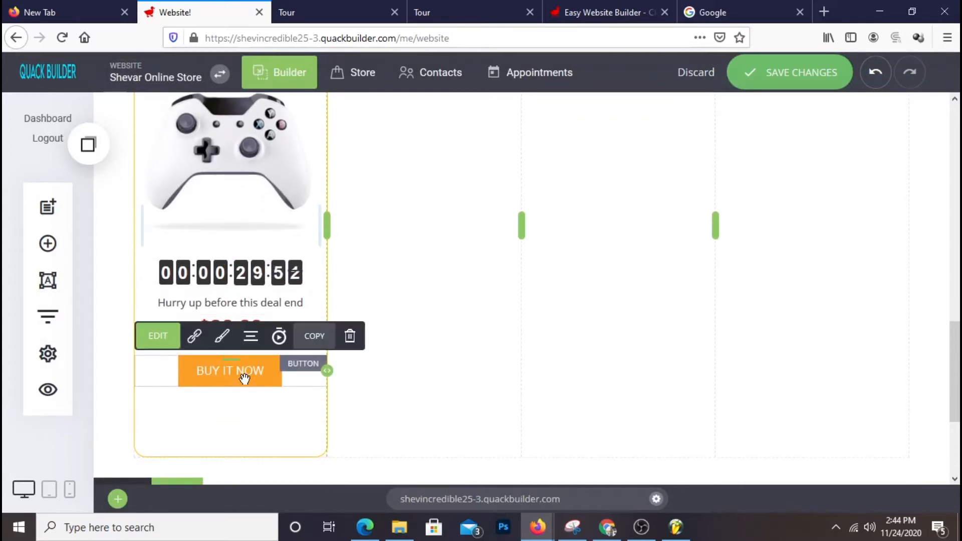
left_click(201, 338)
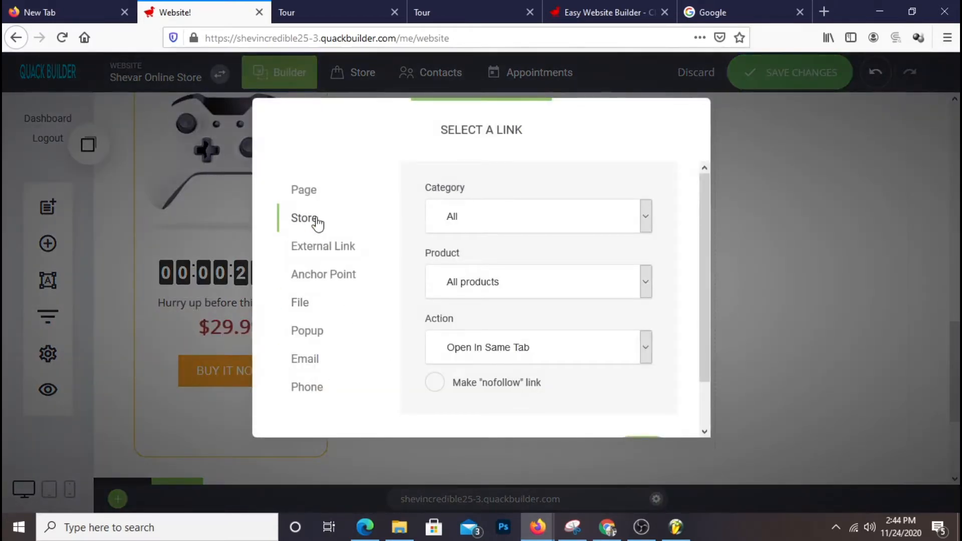
left_click(530, 293)
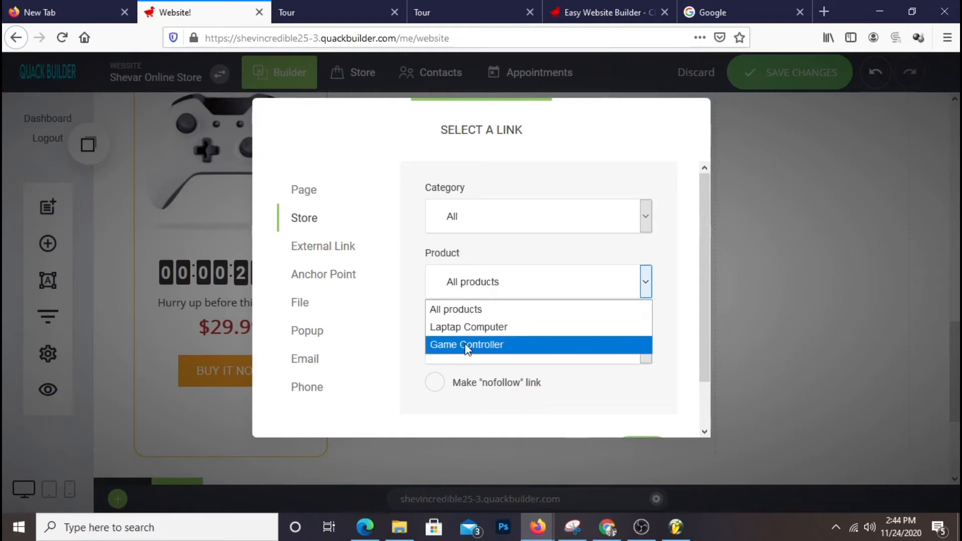
left_click(519, 346)
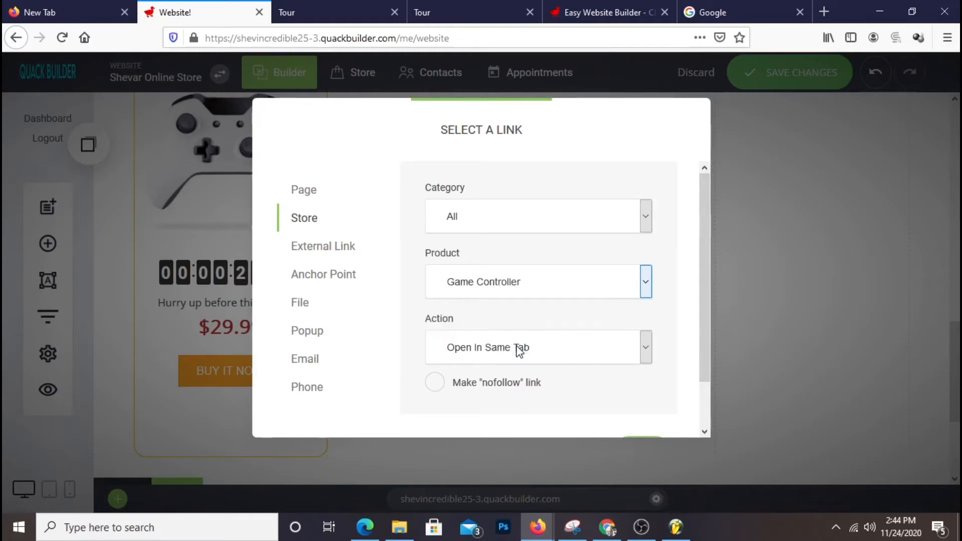
scroll(561, 351, "down", 2)
left_click(651, 401)
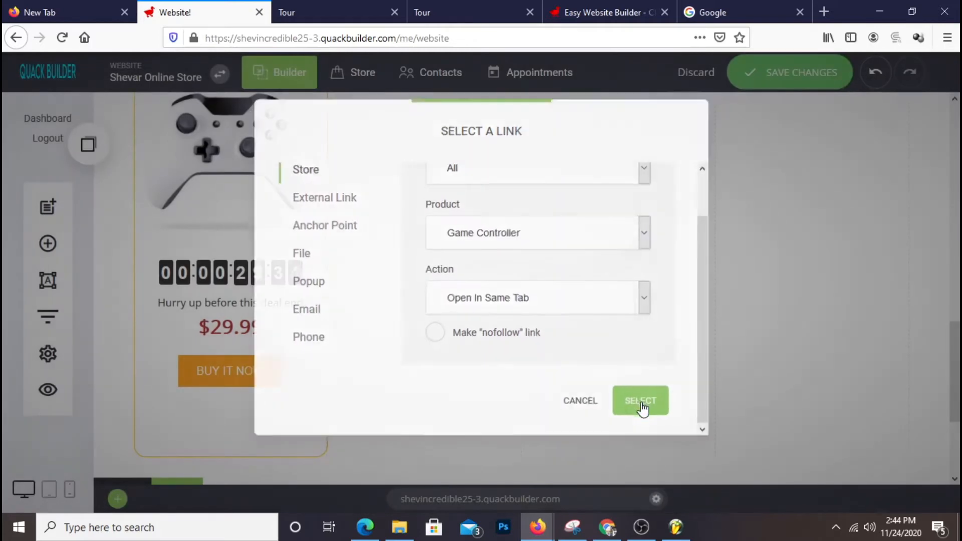
left_click(804, 77)
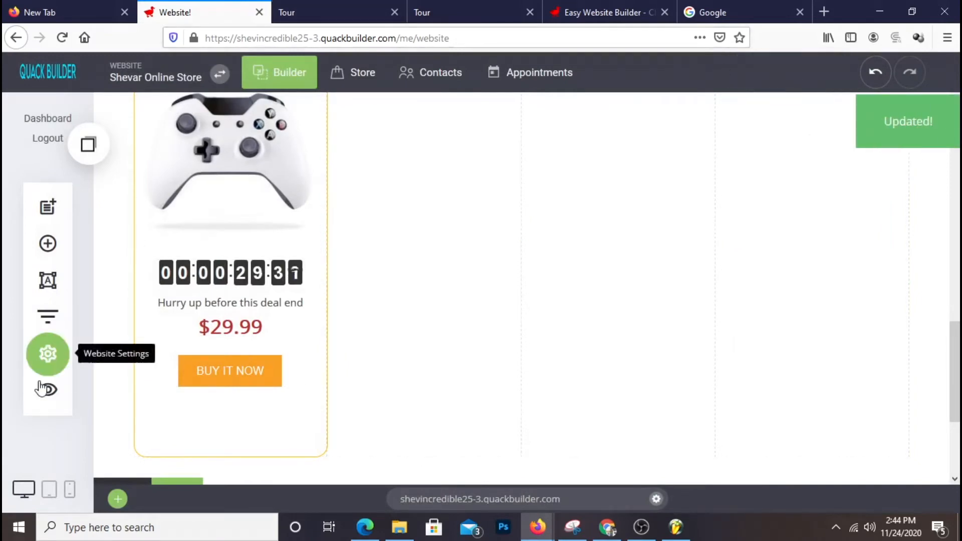
Switch to the site preview, reload it and examine the Special Deals card on the homepage.
left_click(321, 7)
right_click(449, 179)
left_click(389, 123)
right_click(389, 121)
left_click(489, 138)
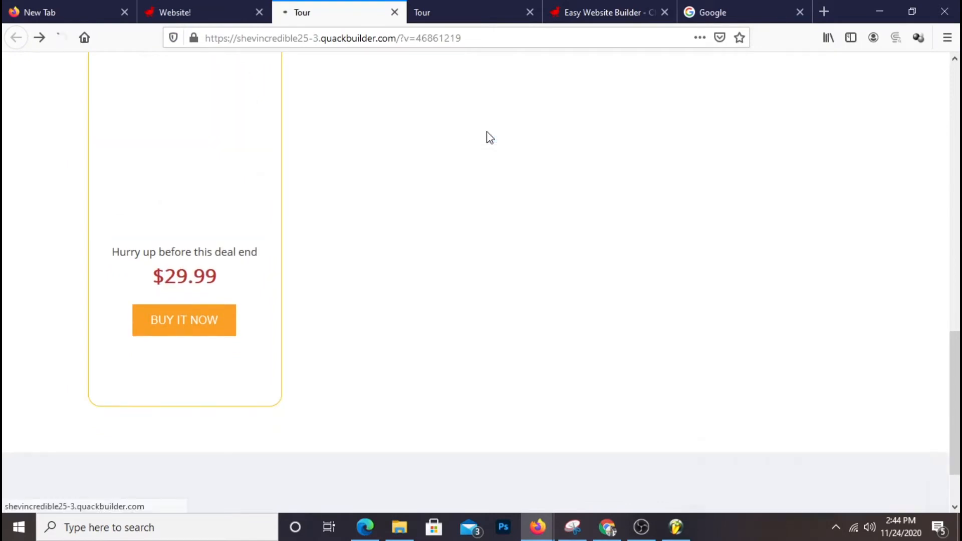
scroll(675, 191, "down", 6)
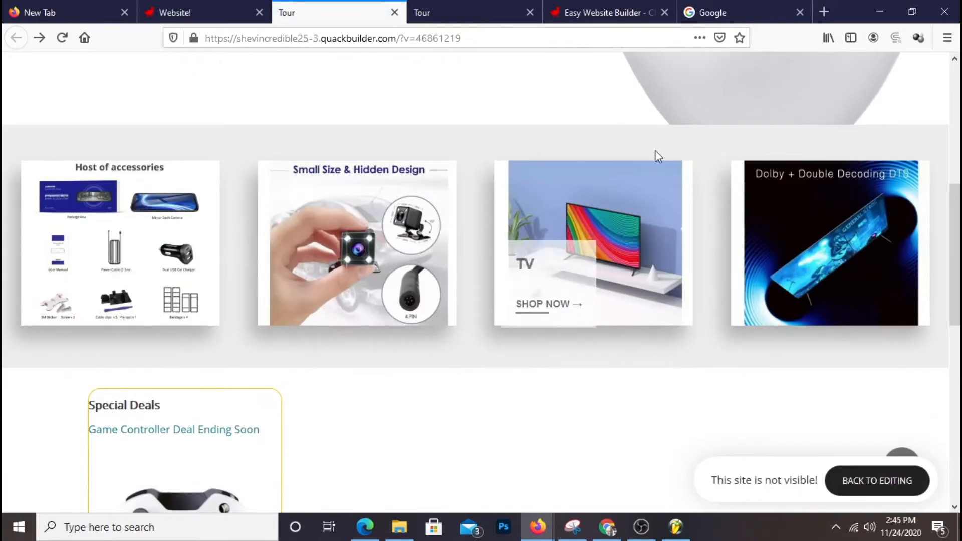
scroll(904, 265, "down", 5)
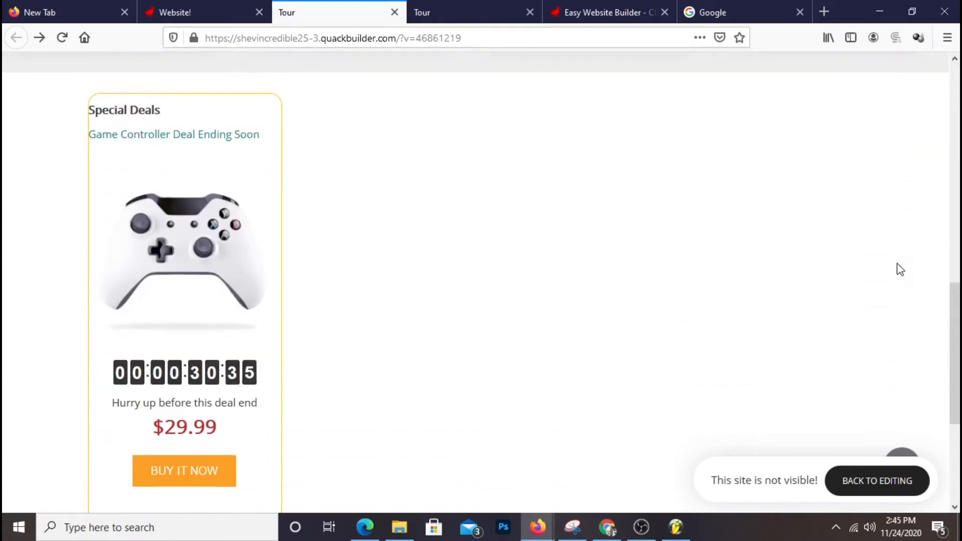
scroll(895, 263, "down", 2)
scroll(894, 262, "up", 2)
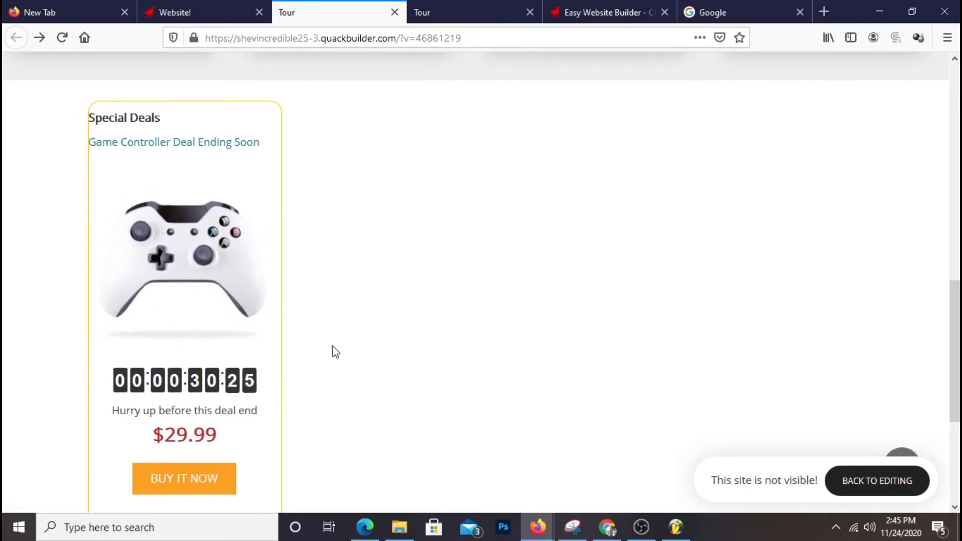
Open the Game Controller product through the deal image, add one to the cart and review the shopping cart.
left_click(215, 268)
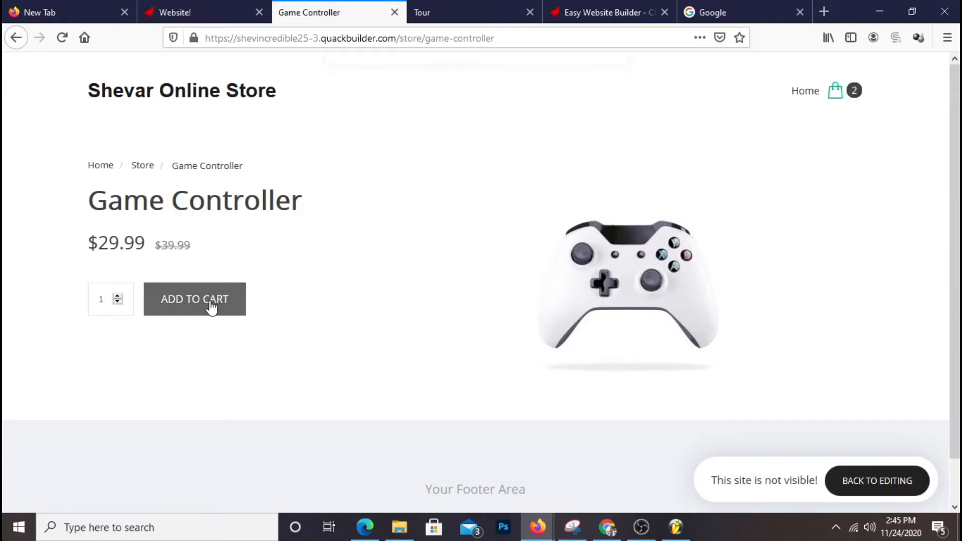
left_click(558, 95)
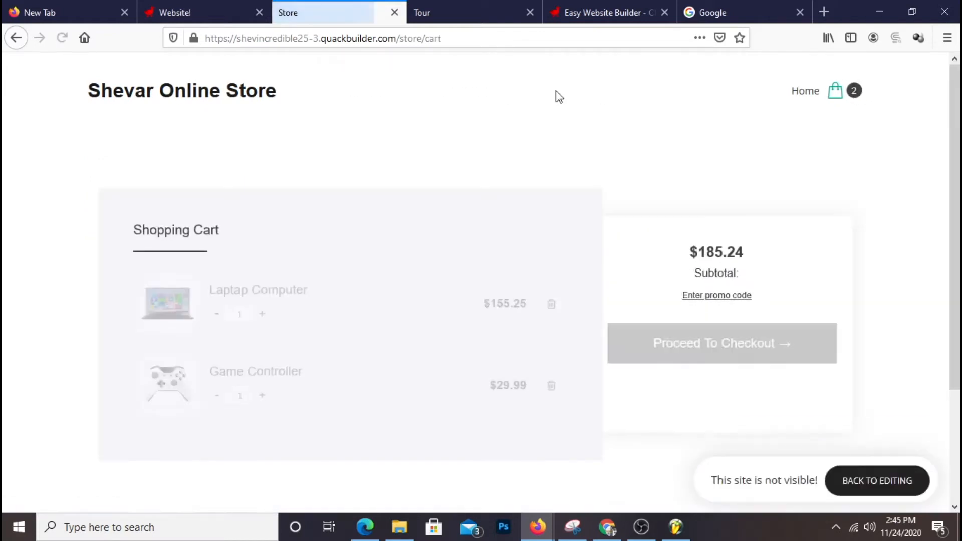
scroll(559, 254, "down", 3)
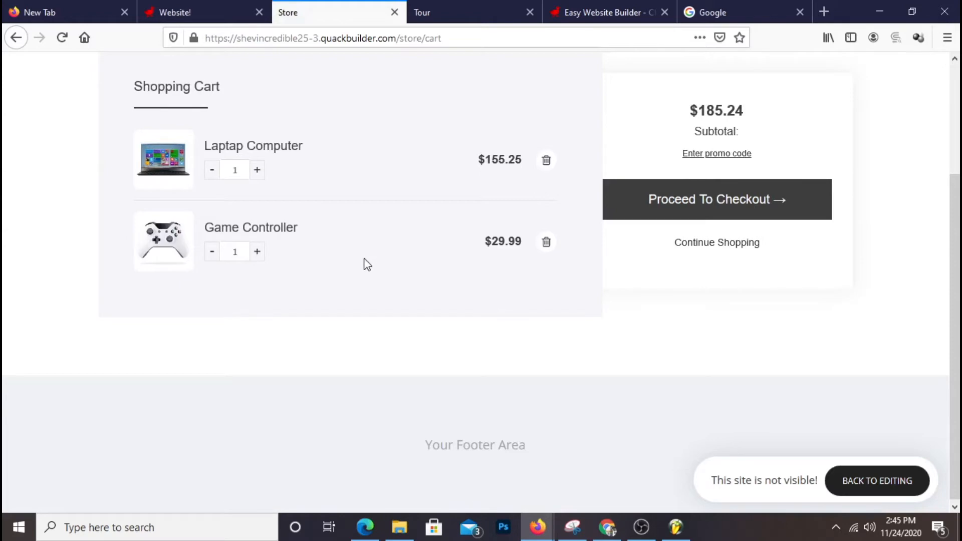
scroll(367, 261, "up", 3)
Return to the store homepage, test the deal card's Buy It Now link and view the Game Controller product image.
left_click(200, 94)
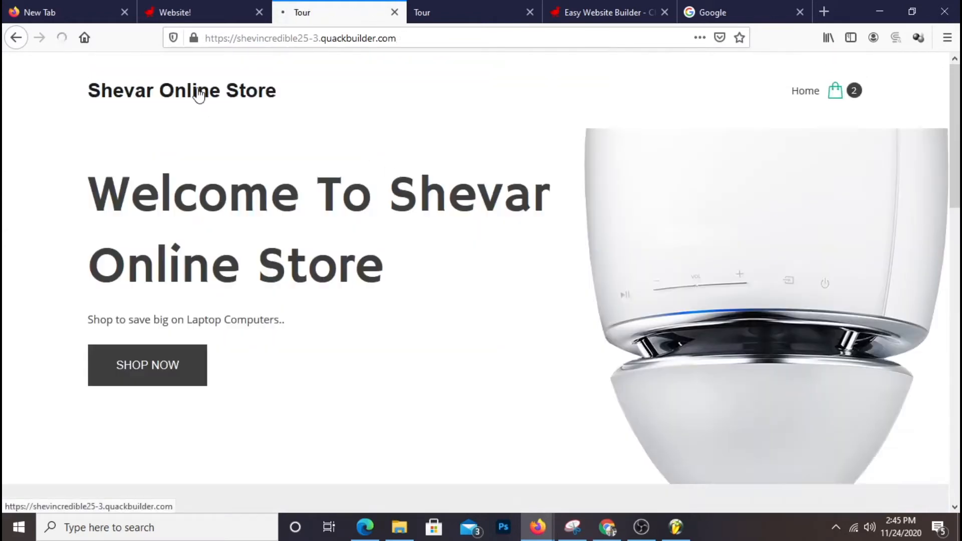
scroll(491, 146, "down", 6)
scroll(502, 140, "down", 9)
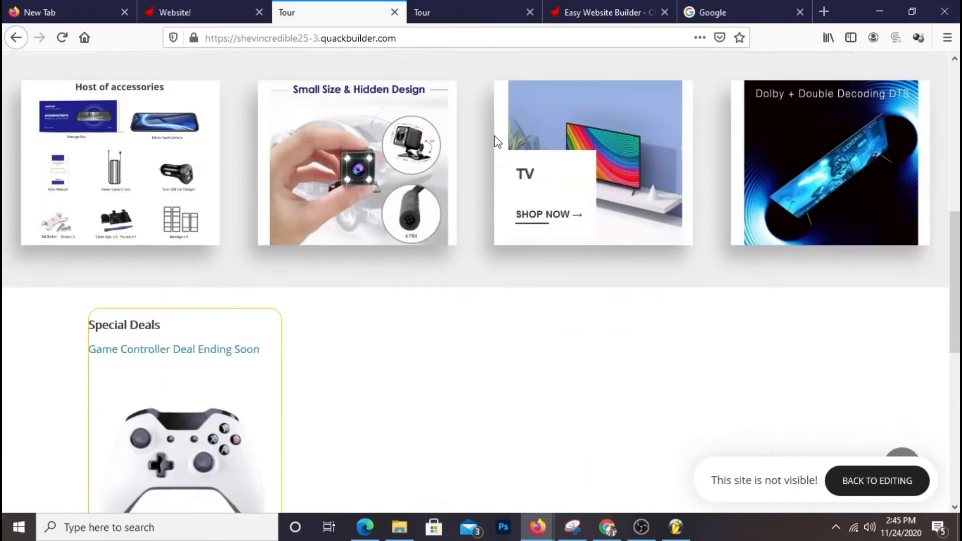
scroll(316, 412, "up", 2)
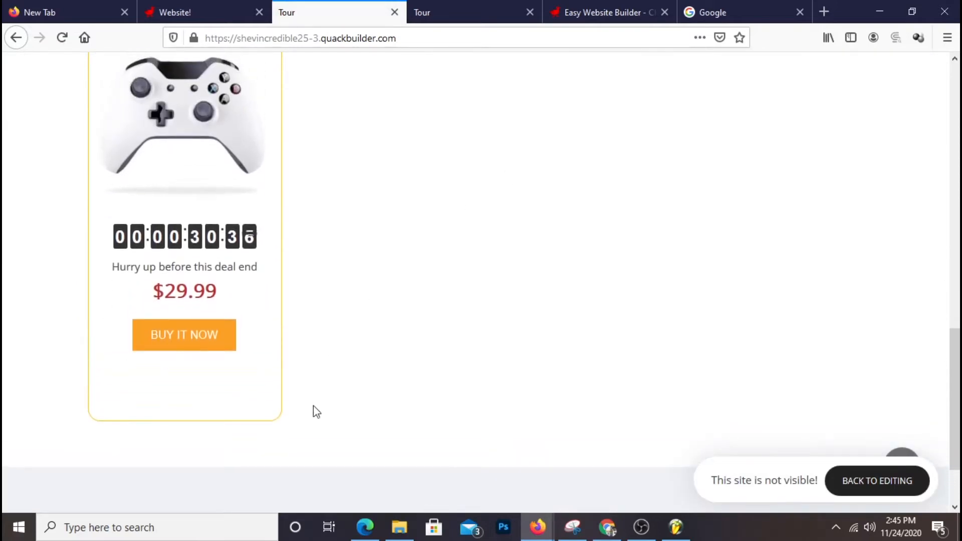
left_click(159, 336)
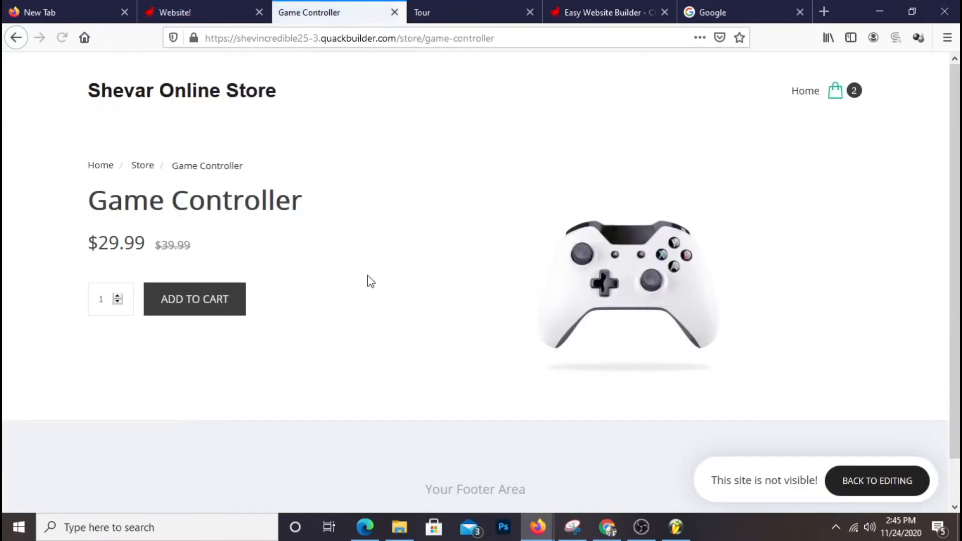
left_click(413, 255)
right_click(414, 254)
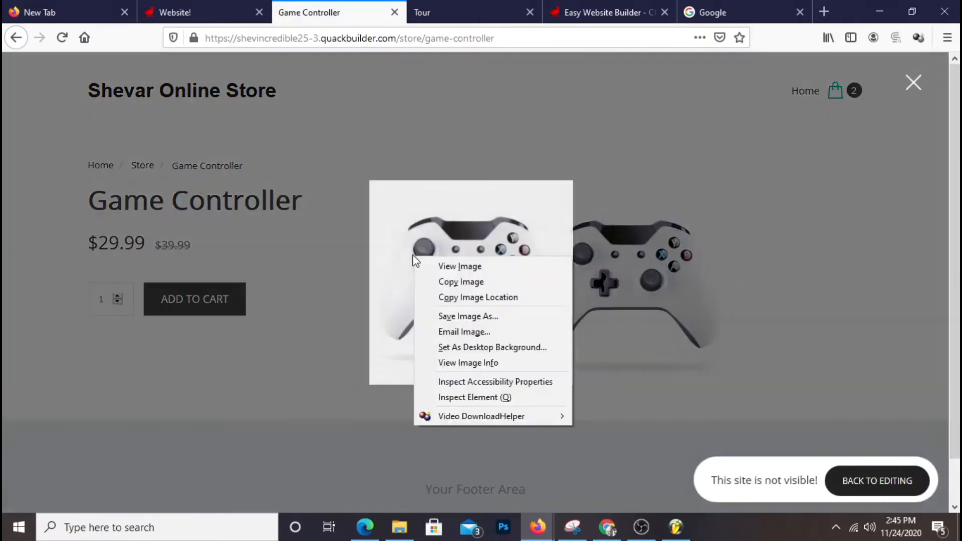
Close the enlarged Game Controller image and return to the beginning of the previewed store homepage.
left_click(554, 123)
left_click(15, 37)
scroll(476, 240, "up", 3)
scroll(479, 234, "up", 5)
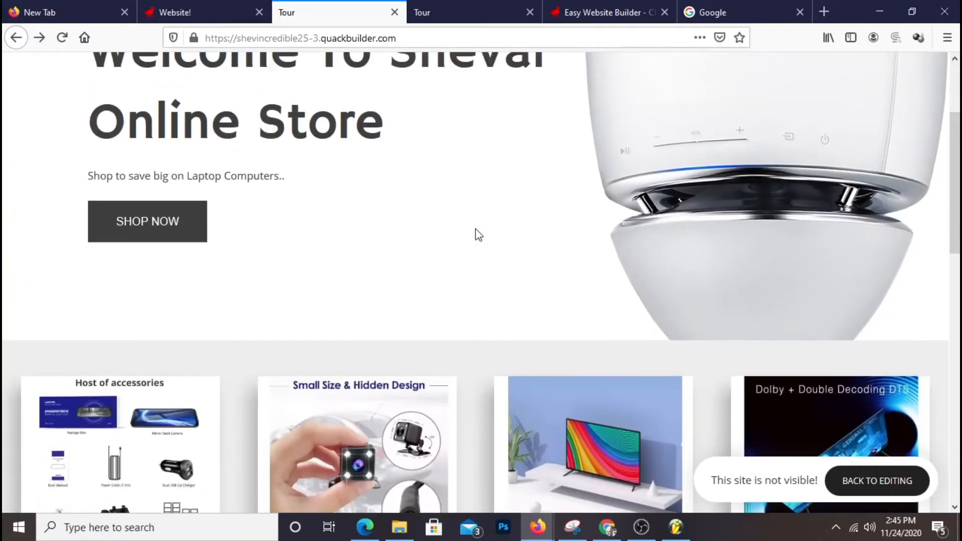
scroll(467, 224, "up", 3)
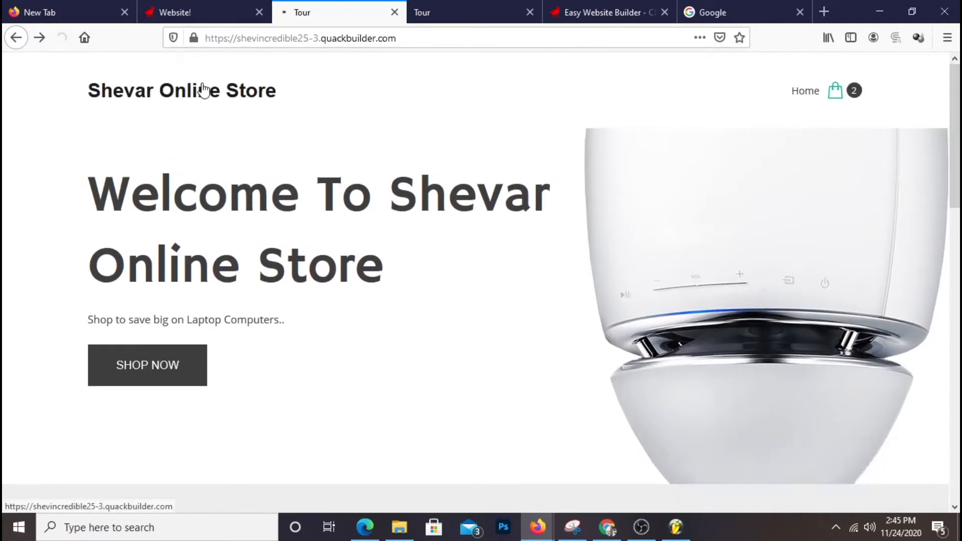
Examine the homepage's product image row and the Special Deals card with its countdown, price and Buy It Now link.
scroll(609, 278, "down", 4)
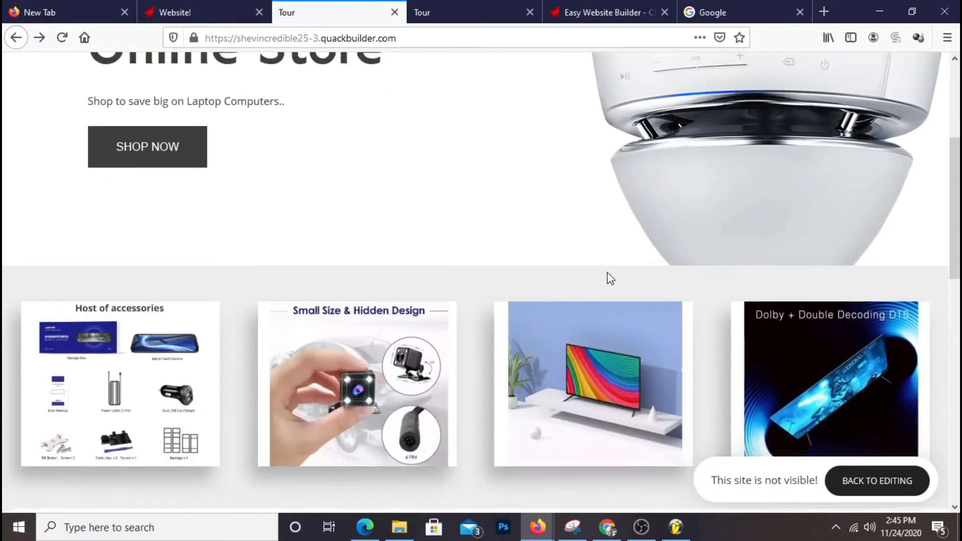
scroll(604, 270, "down", 4)
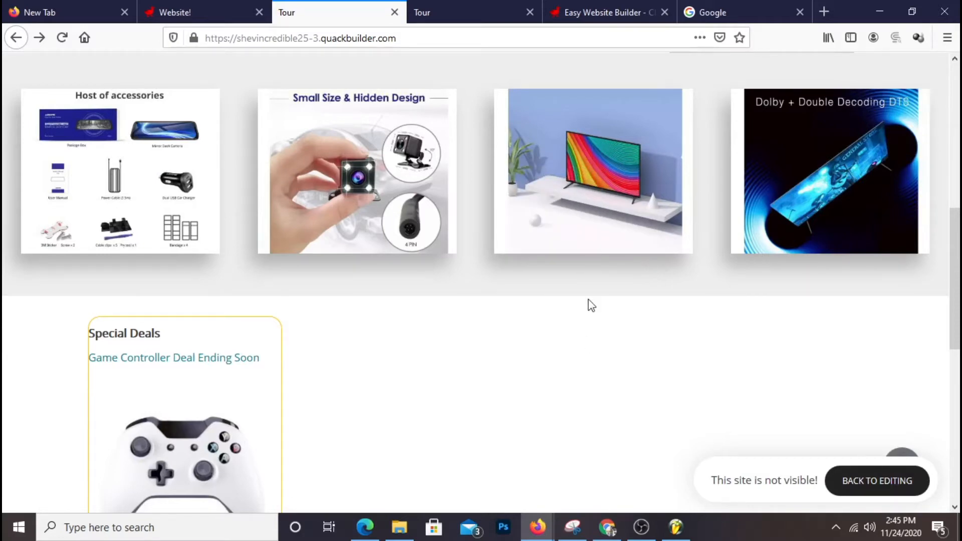
scroll(586, 351, "down", 4)
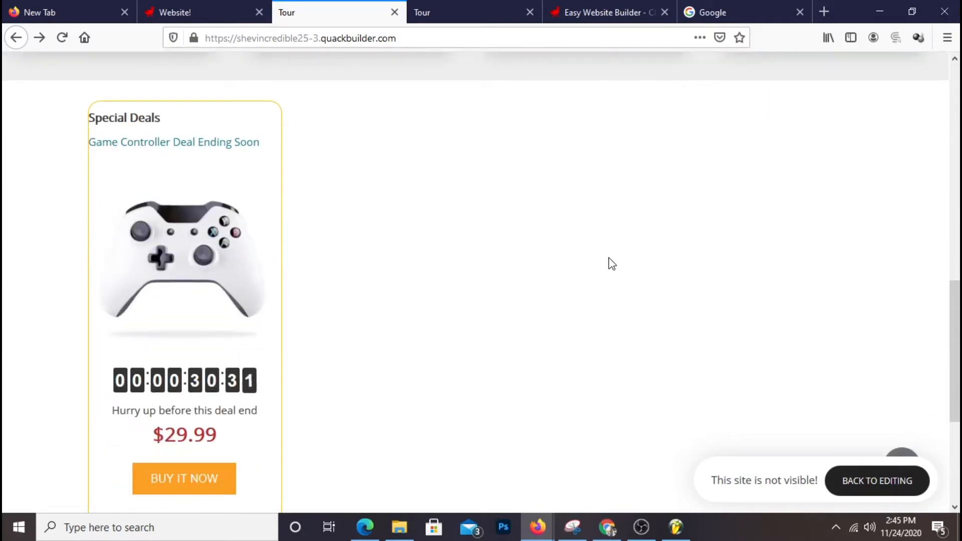
scroll(586, 251, "down", 3)
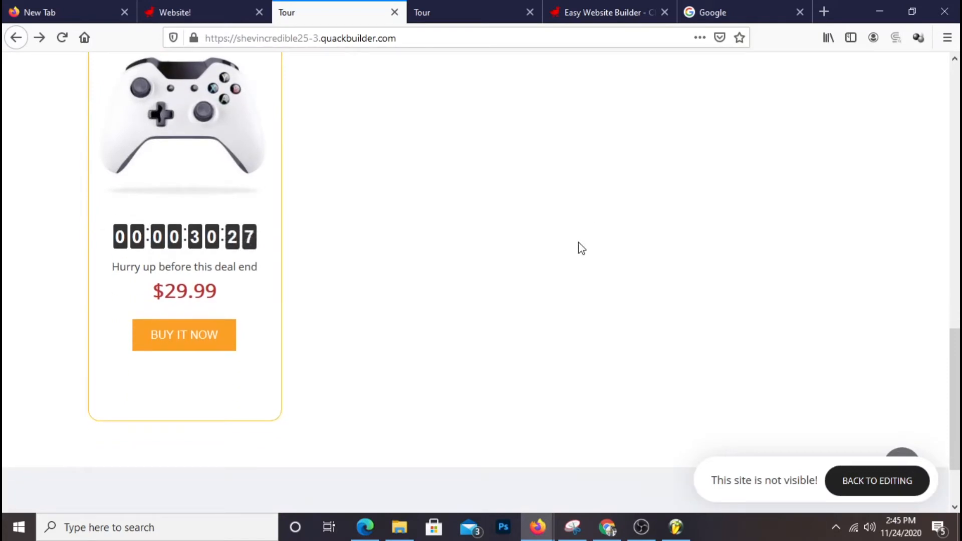
scroll(581, 248, "up", 3)
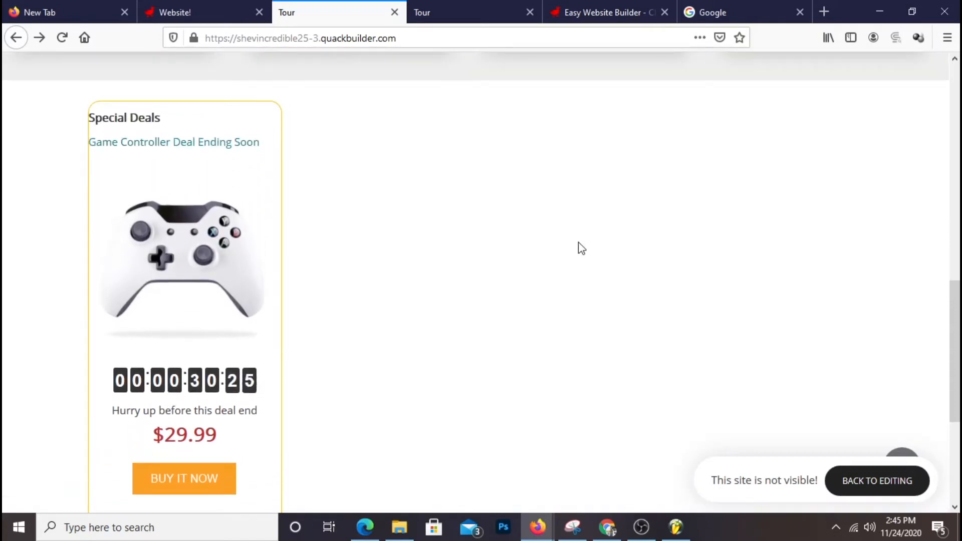
scroll(578, 243, "down", 1)
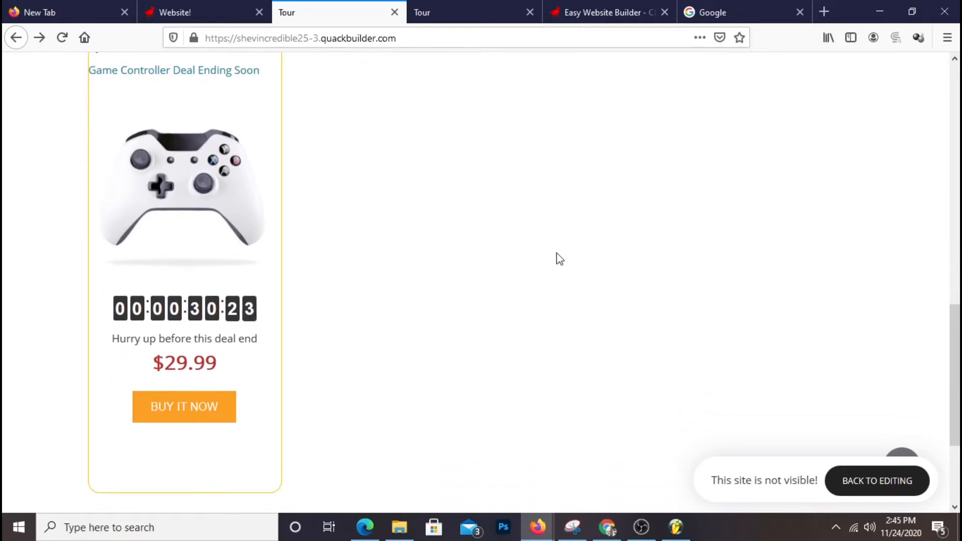
scroll(535, 232, "up", 1)
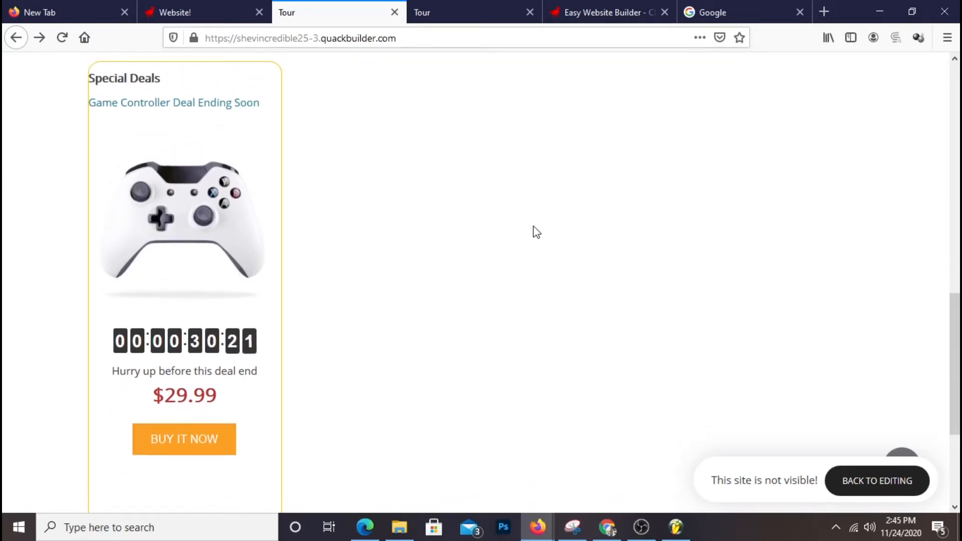
scroll(559, 309, "down", 2)
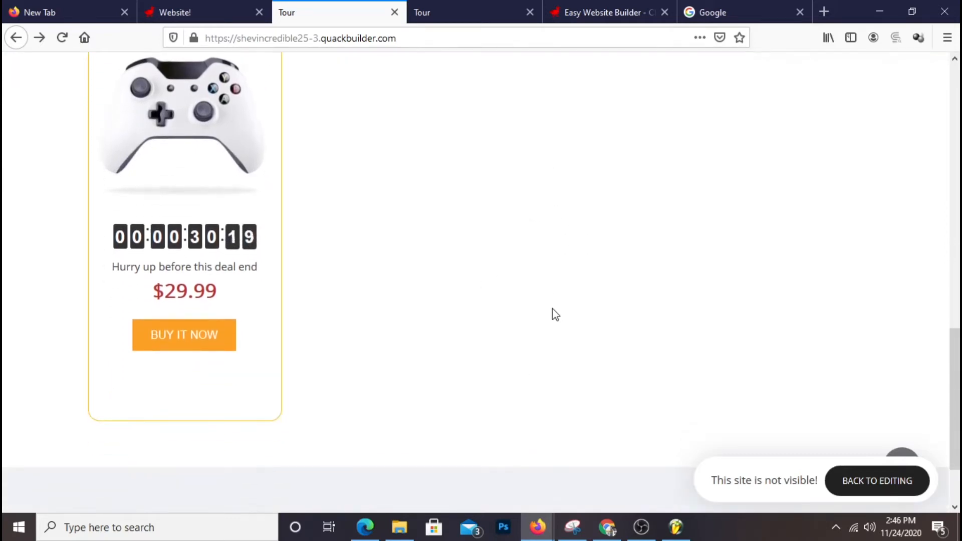
scroll(549, 313, "up", 1)
scroll(545, 312, "up", 1)
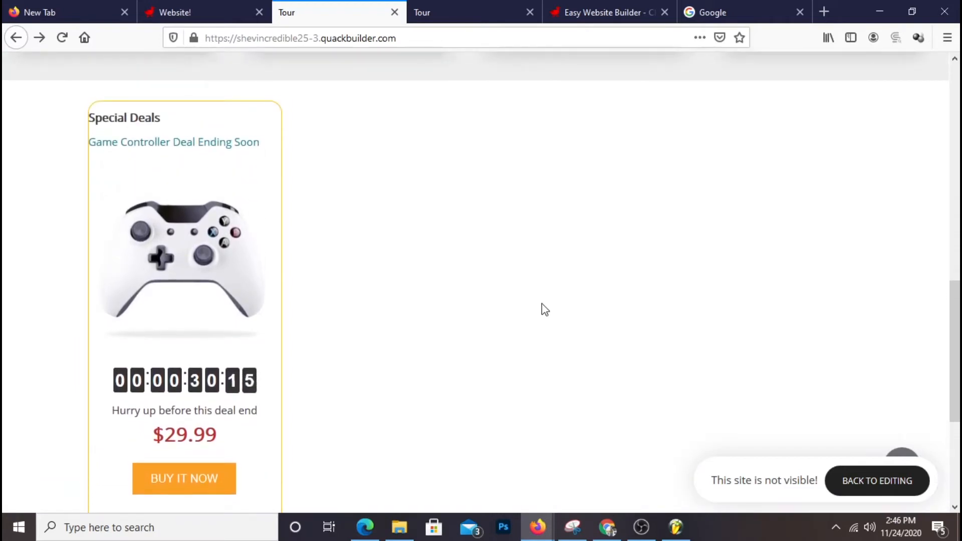
scroll(545, 310, "down", 1)
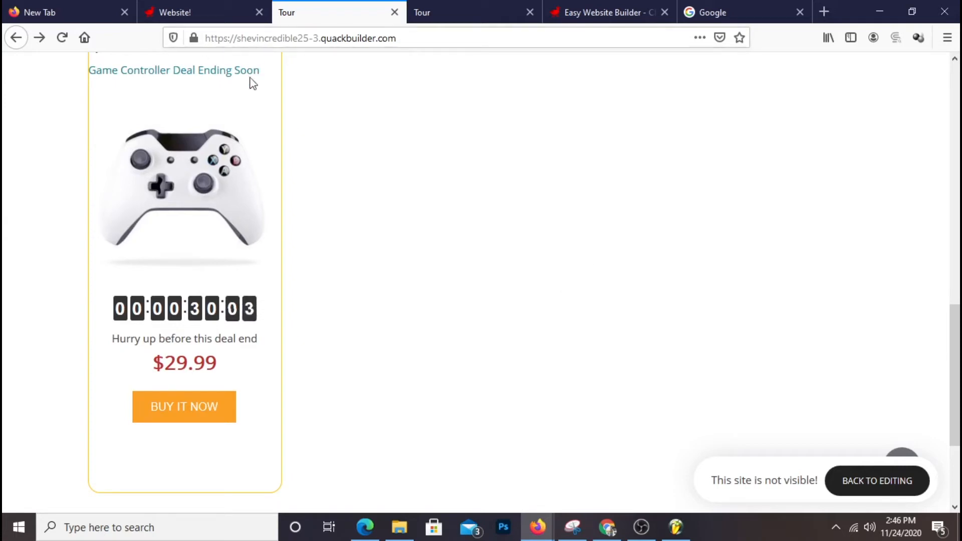
Switch to the website builder and examine the Special Deals block and the empty columns beside the controller card.
left_click(231, 15)
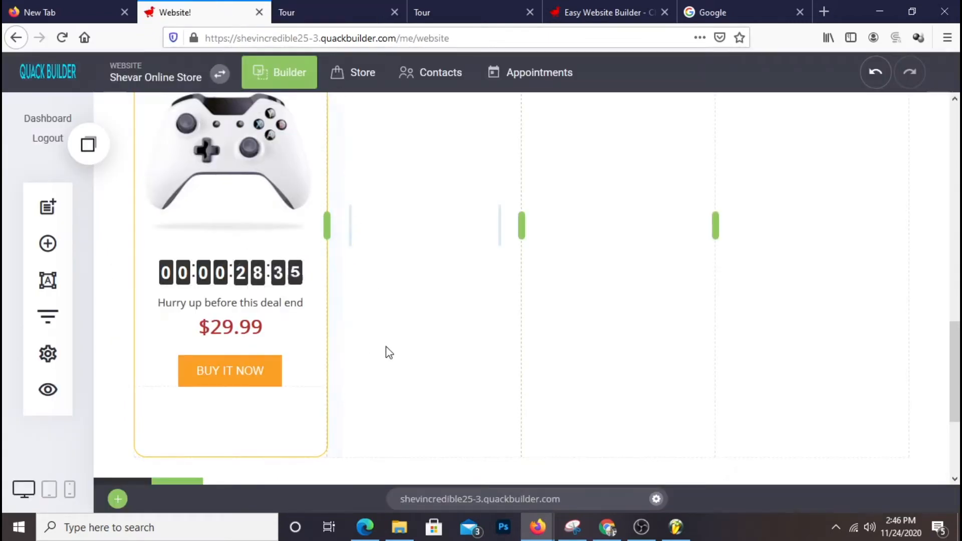
scroll(386, 352, "up", 3)
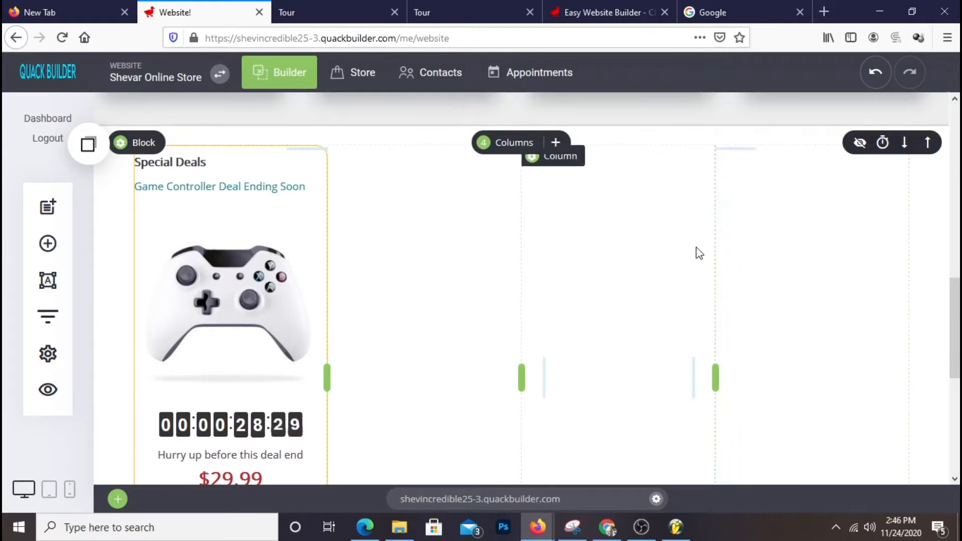
scroll(684, 251, "down", 2)
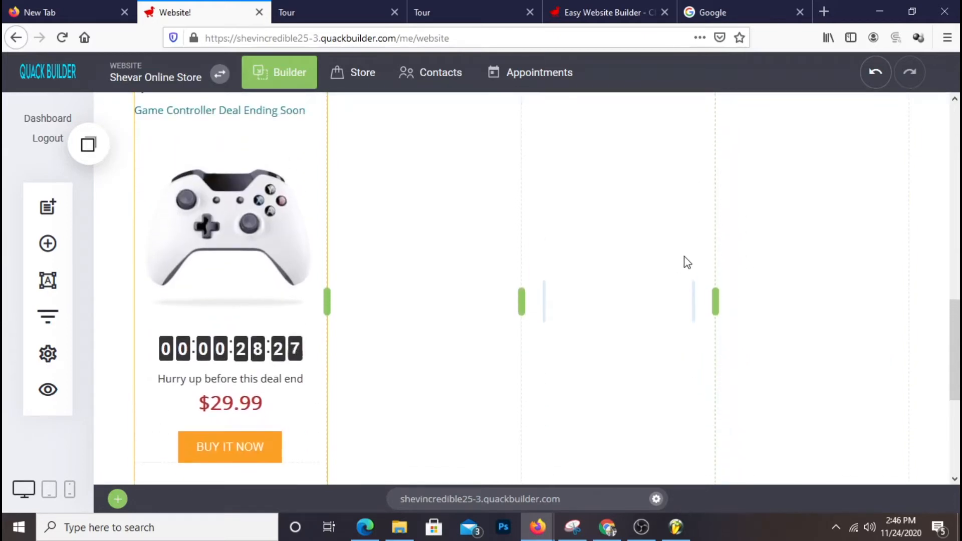
scroll(679, 251, "down", 2)
scroll(324, 225, "up", 2)
scroll(281, 264, "up", 4)
scroll(280, 264, "down", 2)
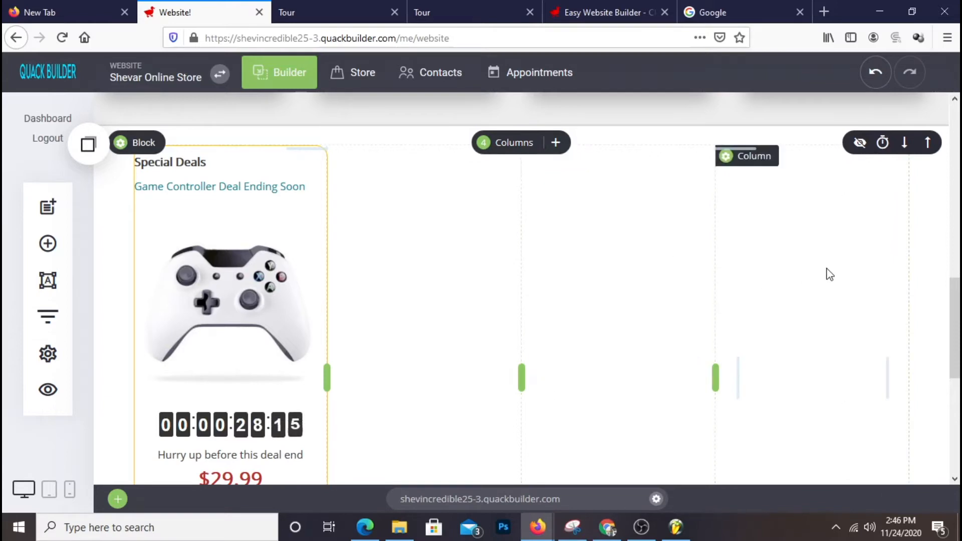
scroll(829, 274, "down", 3)
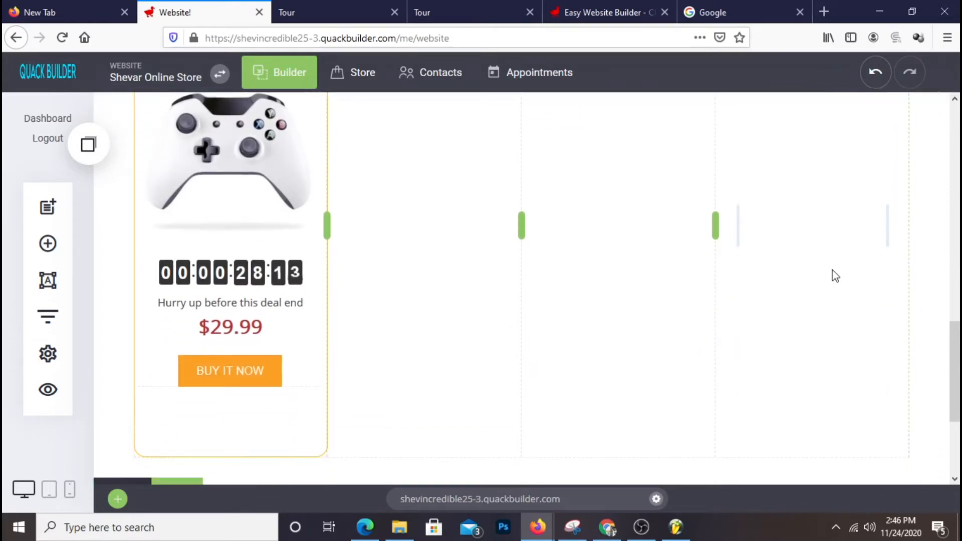
scroll(467, 351, "up", 3)
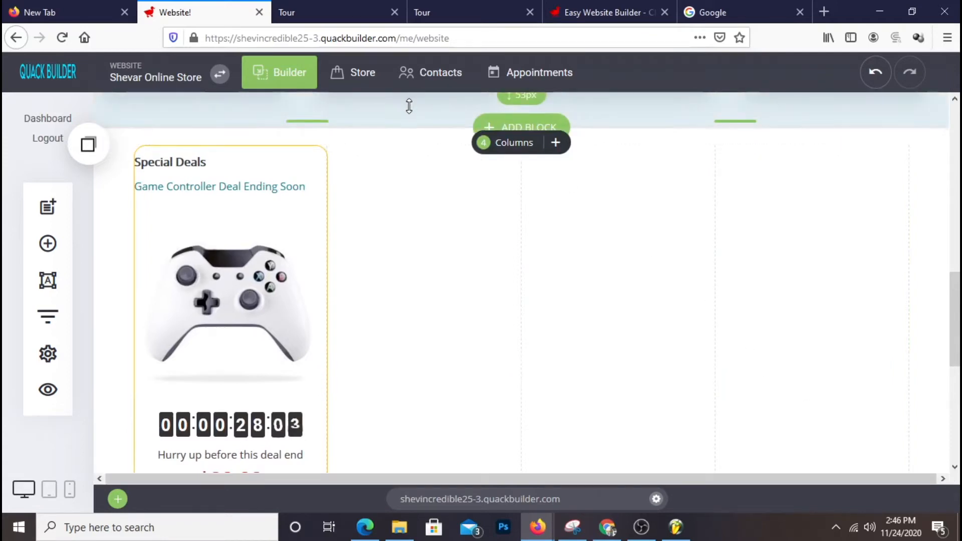
Start a new physical product from the store's product list.
left_click(363, 83)
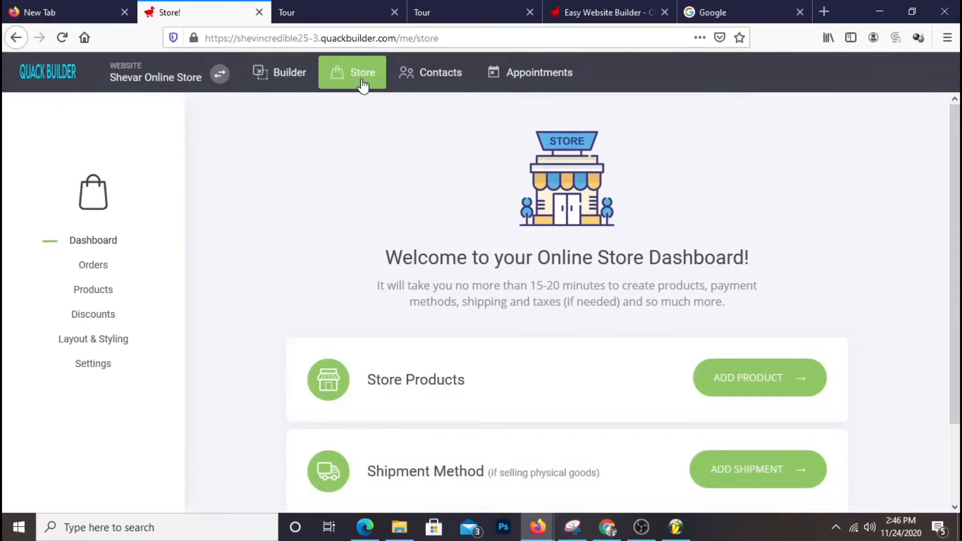
left_click(763, 379)
scroll(849, 290, "down", 1)
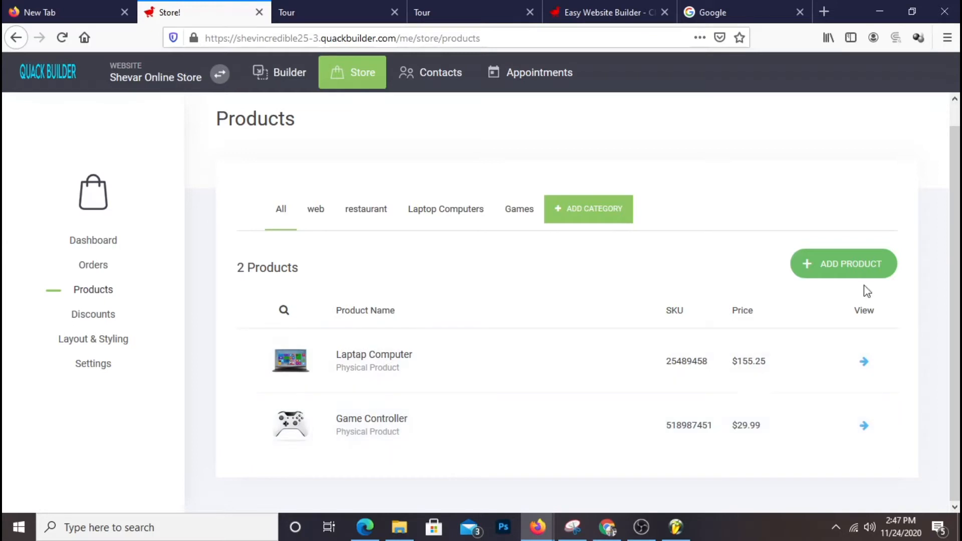
left_click(854, 265)
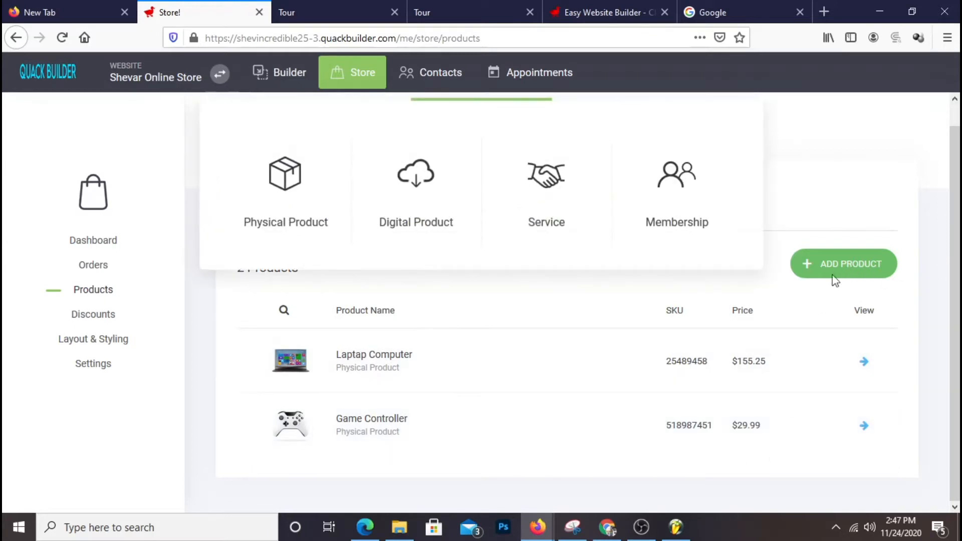
left_click(286, 199)
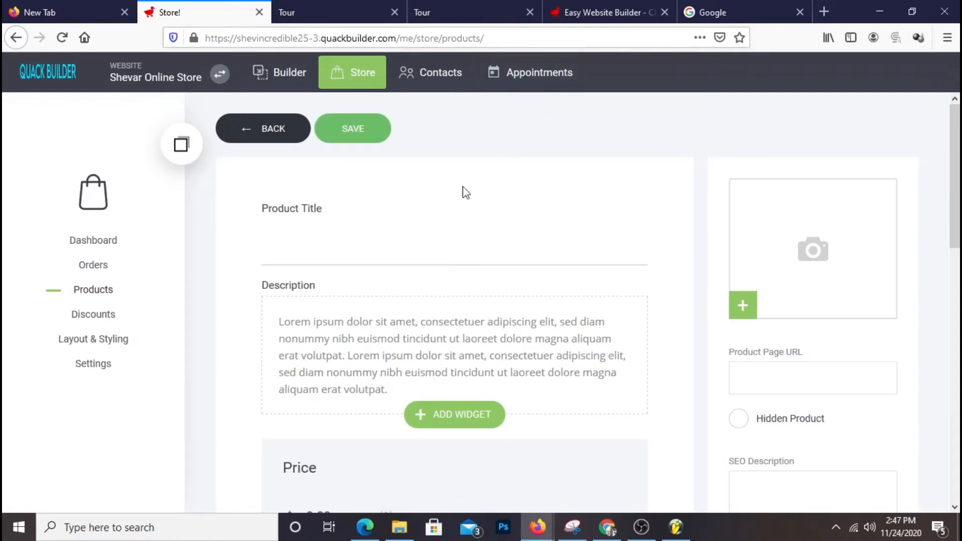
Use the blue power bank picture as the product image and title the product Power Bank.
left_click(793, 254)
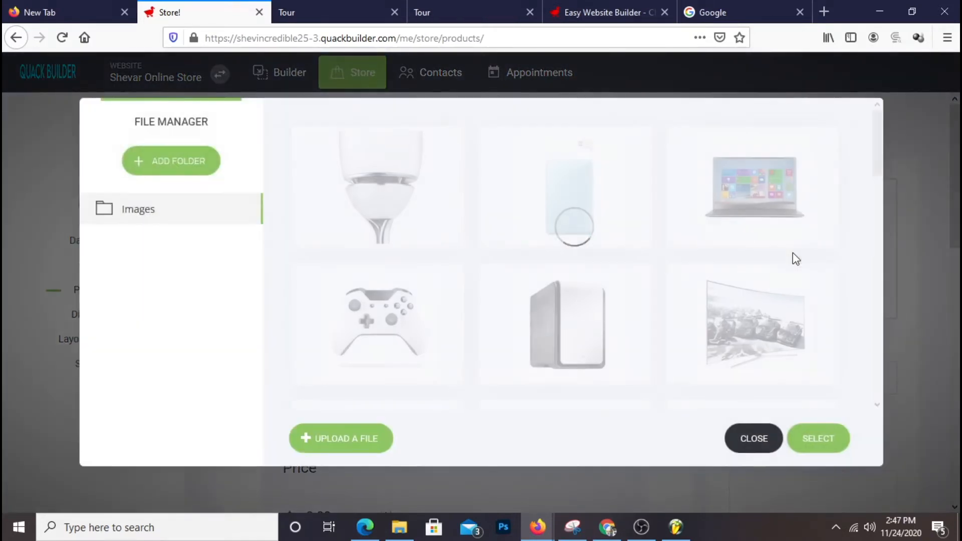
left_click(754, 246)
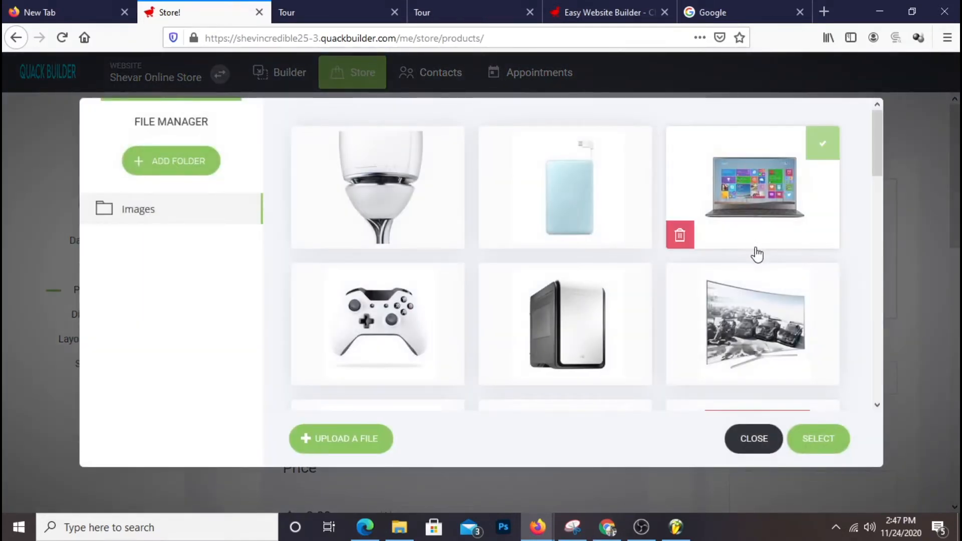
scroll(757, 255, "down", 5)
scroll(757, 254, "up", 5)
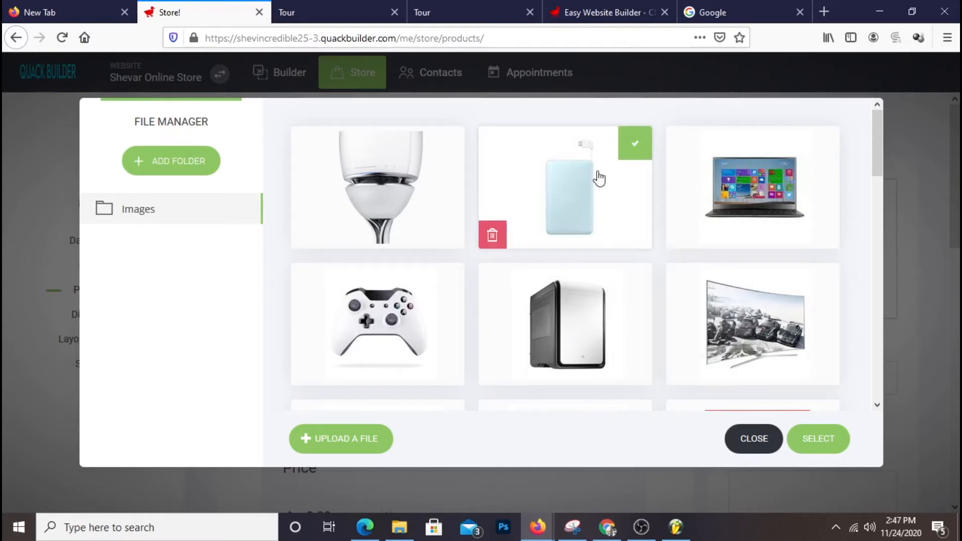
left_click(824, 443)
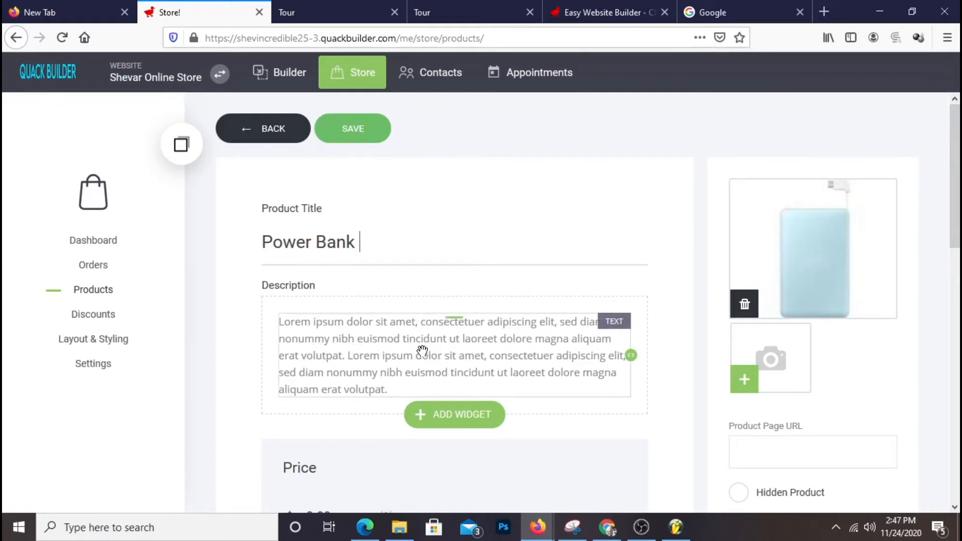
Examine the Power Bank product form, including its description, price, sale, SKU, stock and weight fields.
scroll(489, 341, "down", 4)
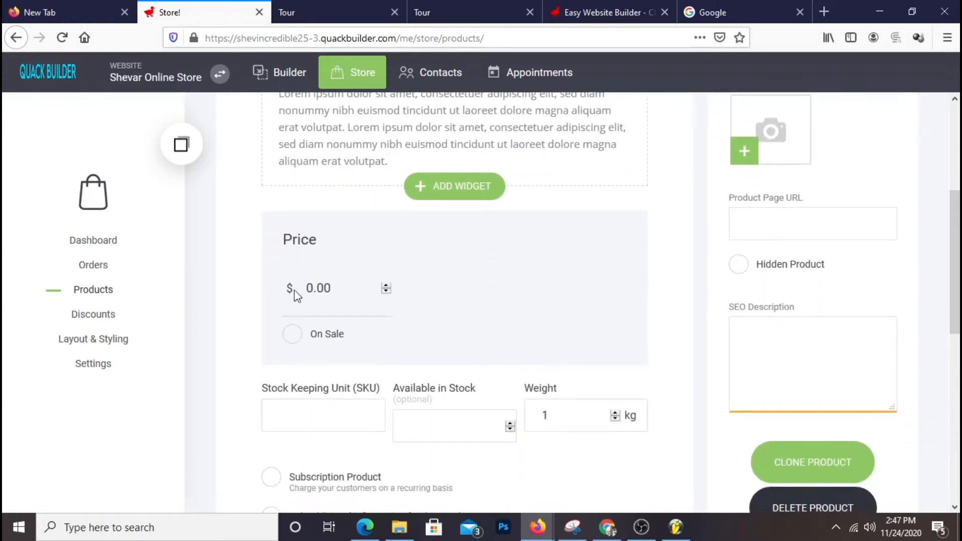
scroll(798, 378, "down", 2)
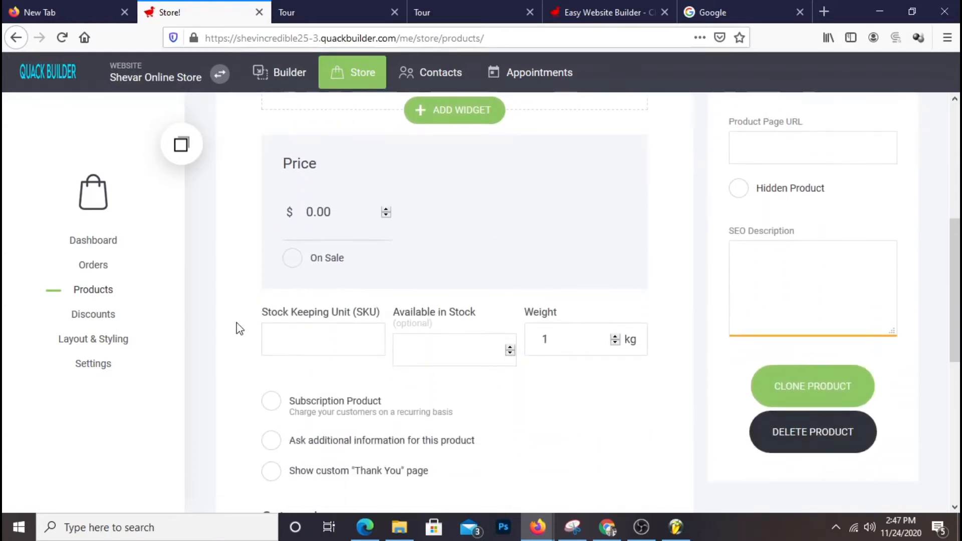
scroll(562, 356, "down", 2)
scroll(596, 396, "up", 8)
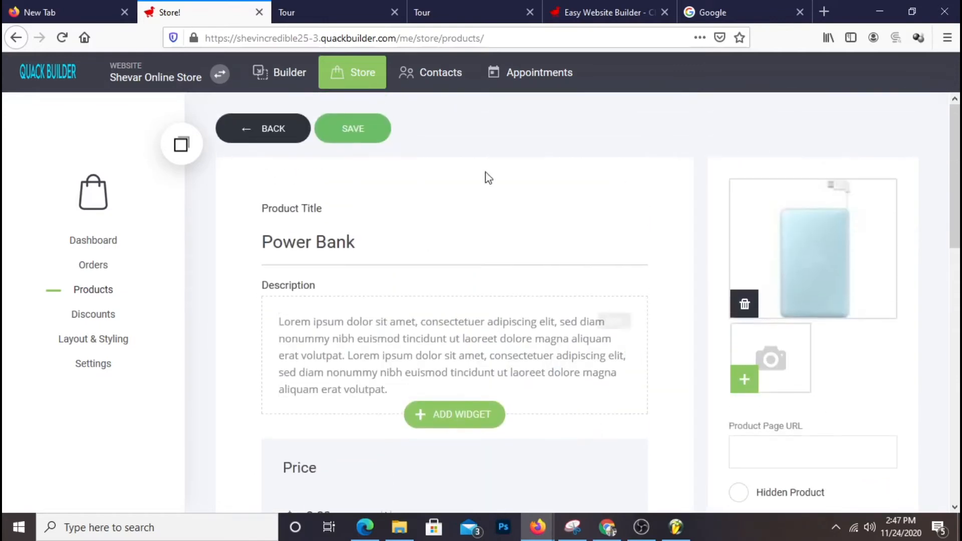
scroll(536, 340, "down", 3)
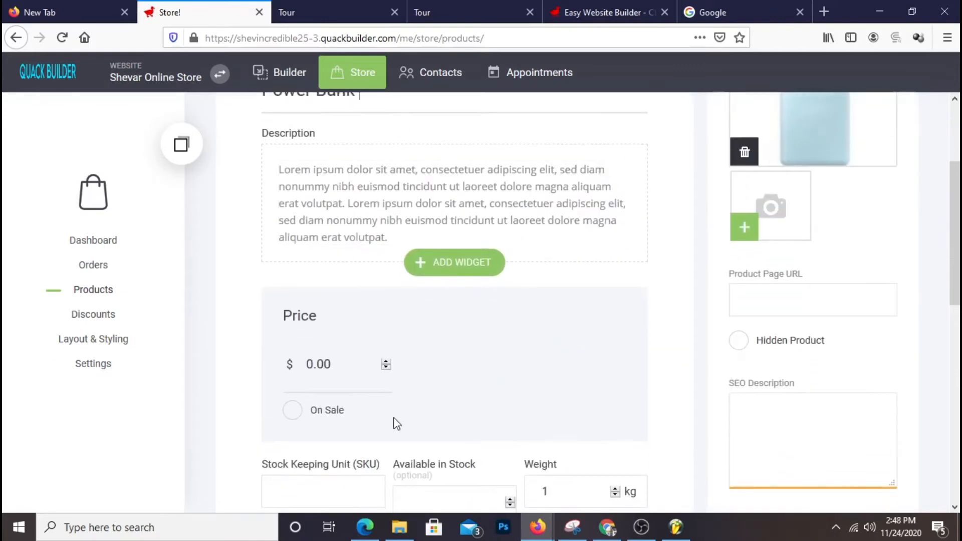
scroll(393, 421, "down", 2)
scroll(381, 417, "up", 3)
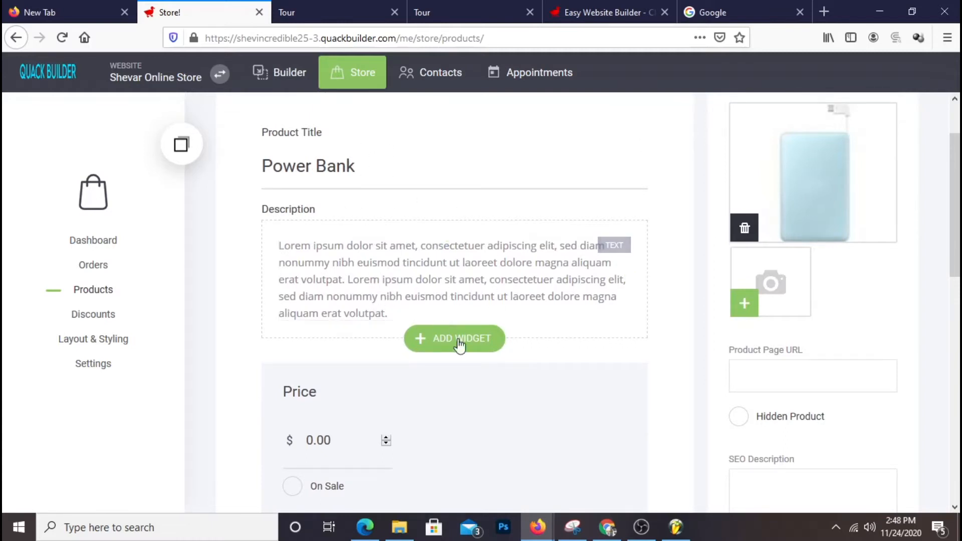
scroll(490, 363, "down", 3)
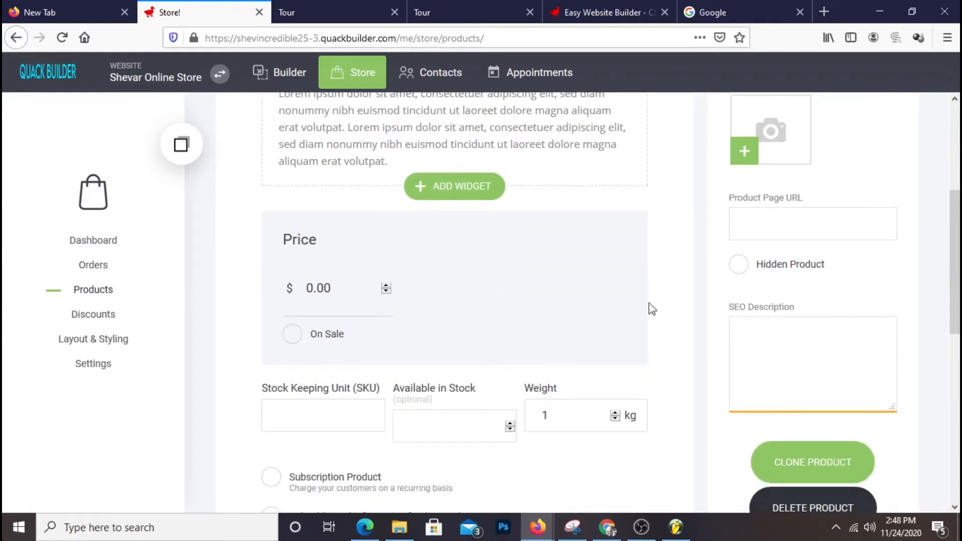
scroll(542, 224, "up", 5)
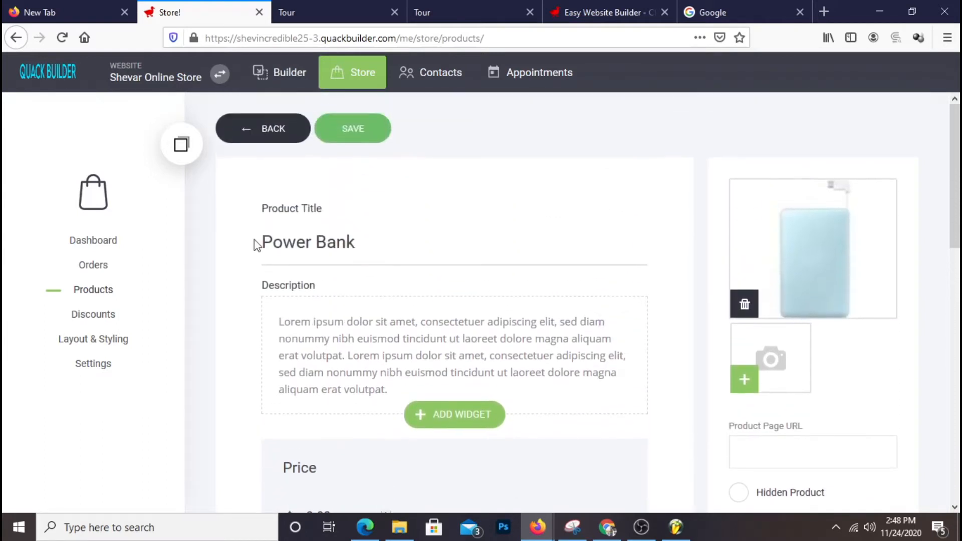
Fill in the Power Bank product's price of $25.15, SKU 51879584 and available stock of 12.
scroll(424, 255, "down", 3)
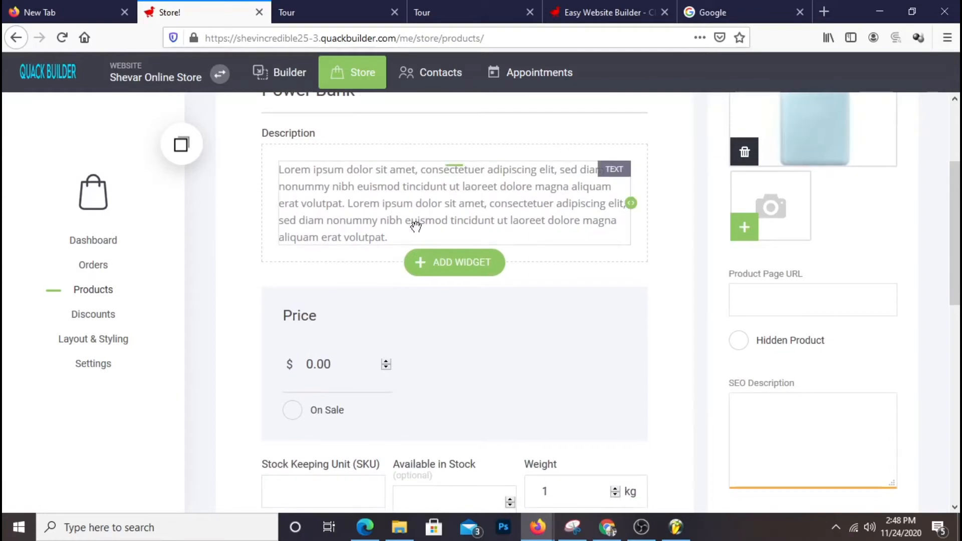
scroll(440, 226, "down", 1)
left_click_drag(315, 288, 303, 288)
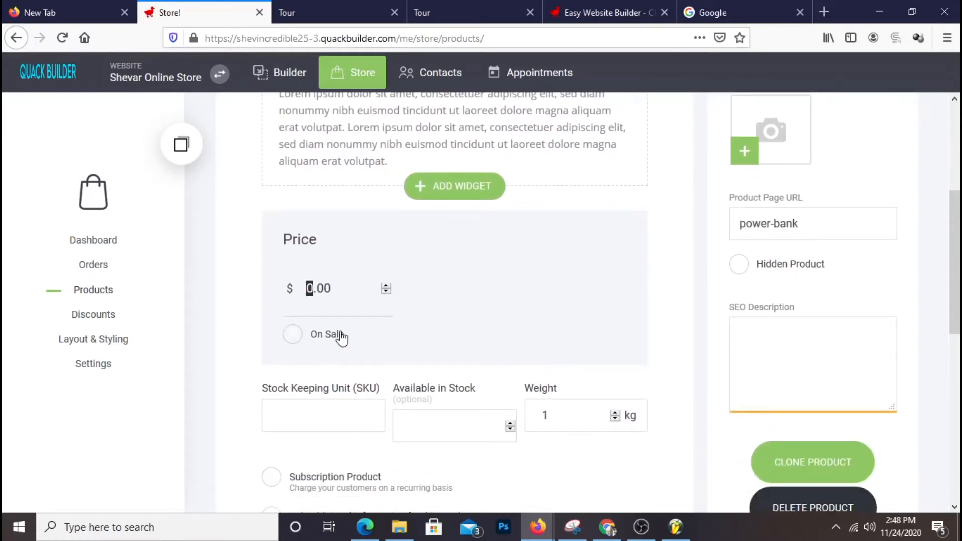
type("25.15")
scroll(340, 332, "down", 3)
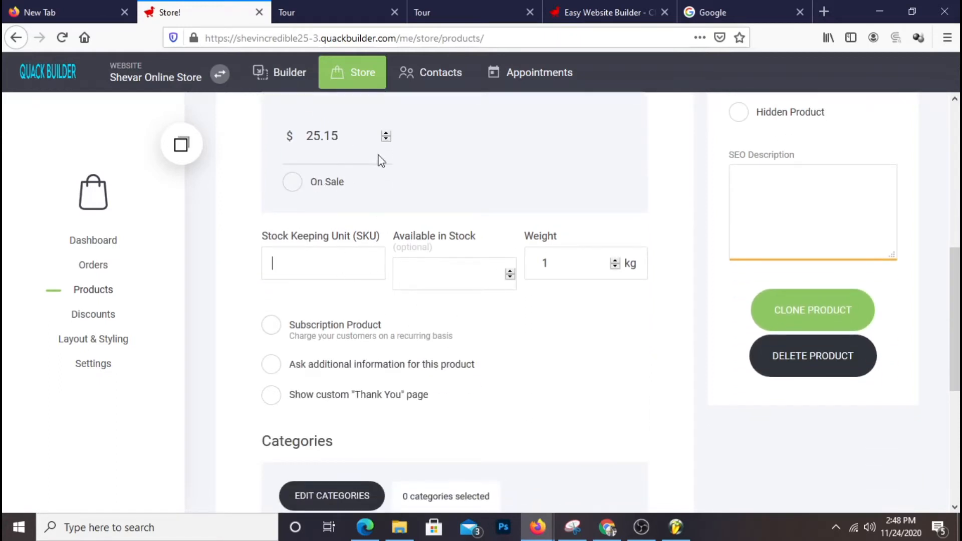
type("51879584")
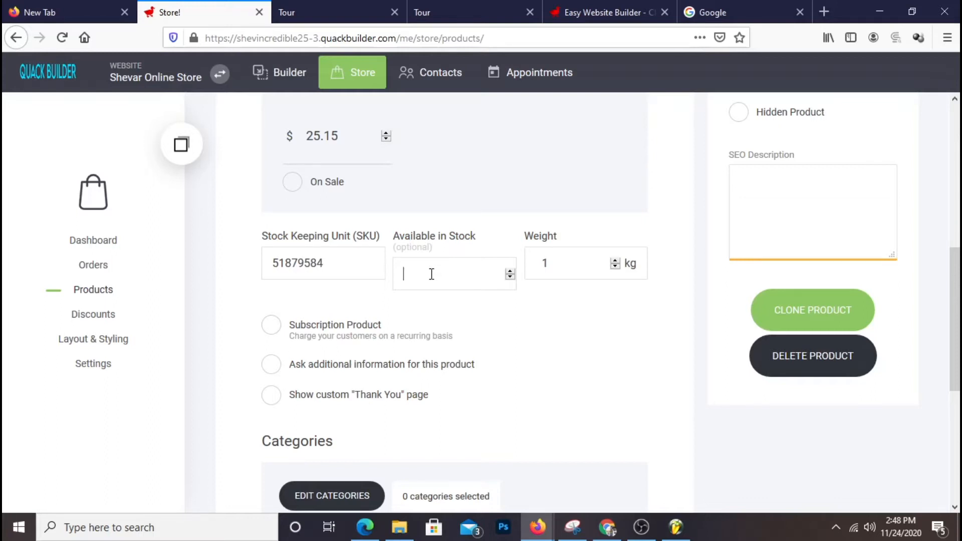
scroll(558, 418, "down", 3)
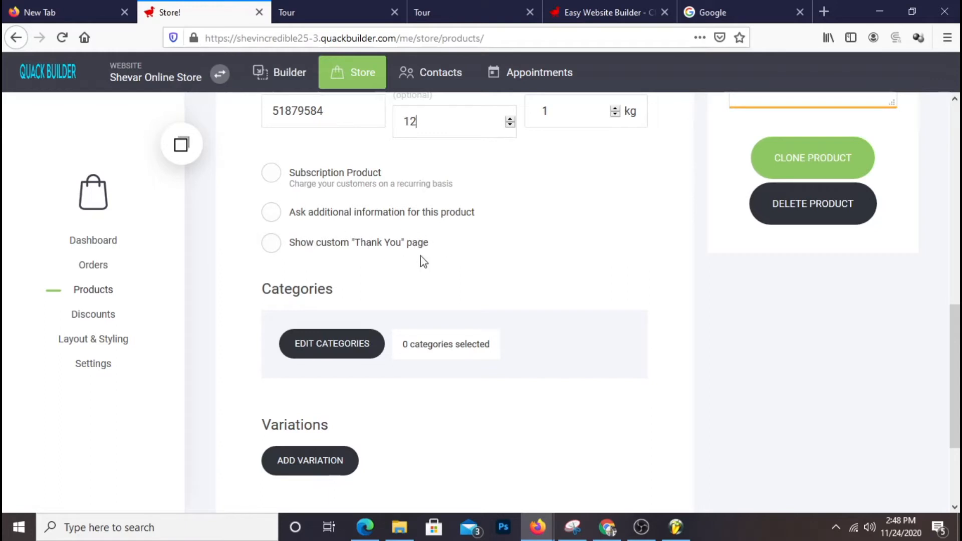
Create a new product category named Power Bank and assign the product to it.
scroll(682, 276, "down", 2)
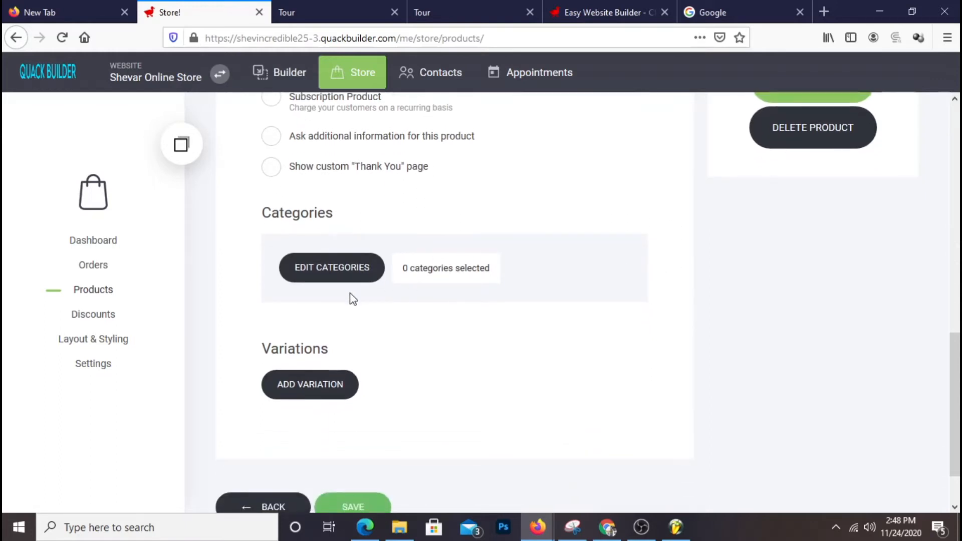
left_click(323, 268)
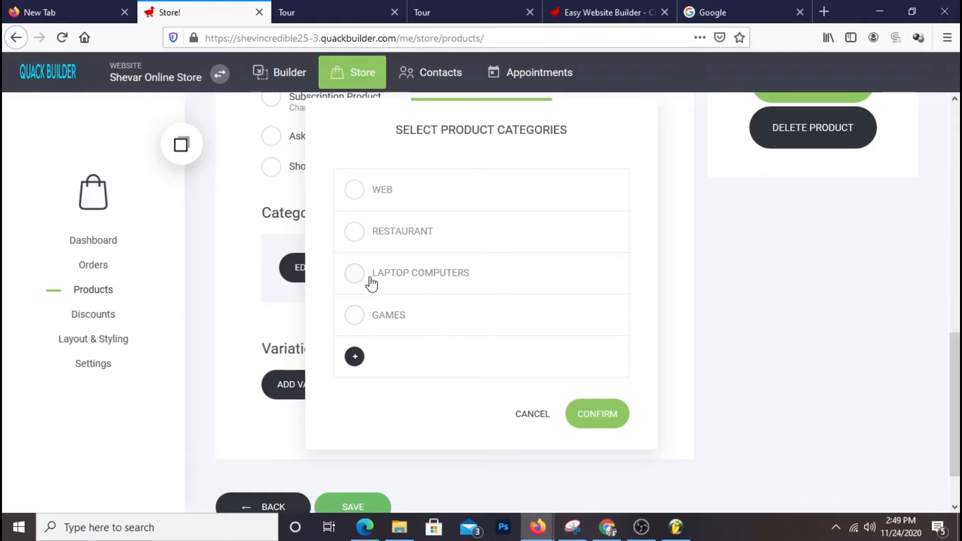
left_click(356, 360)
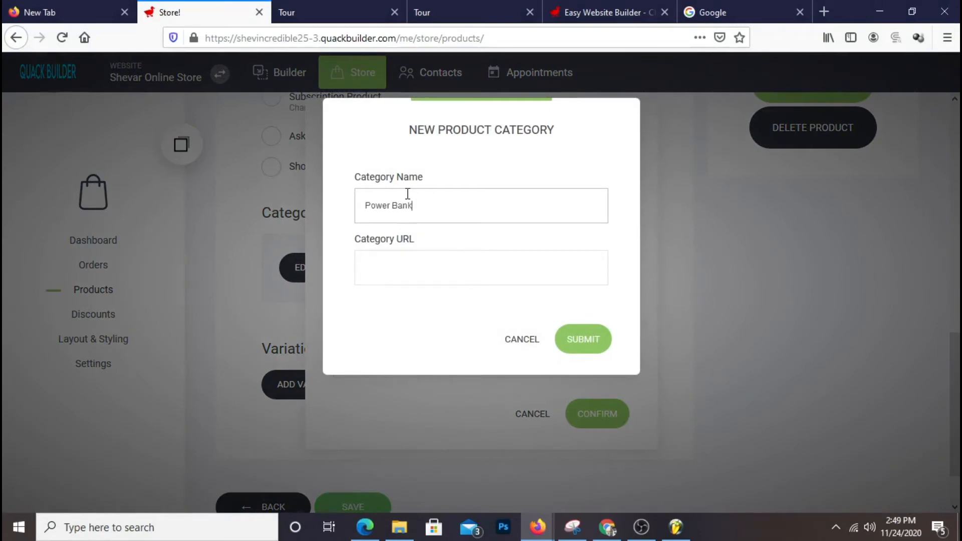
left_click(576, 349)
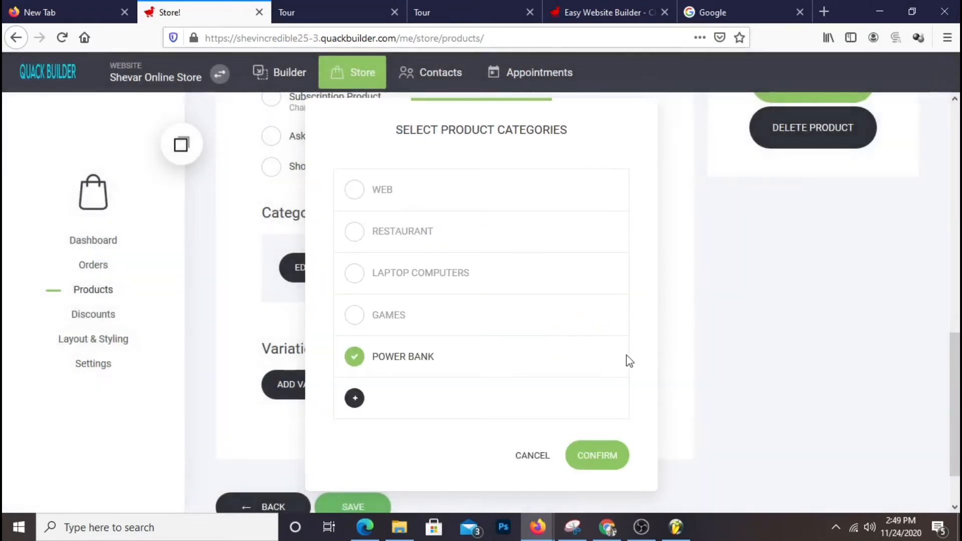
left_click(613, 469)
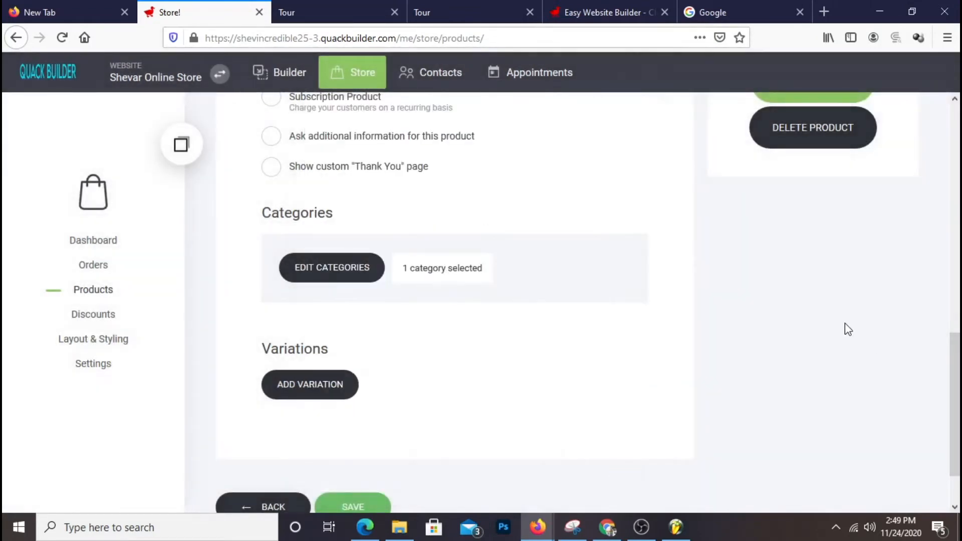
Review the Power Bank product's details and save the product.
scroll(844, 329, "down", 2)
scroll(836, 326, "up", 15)
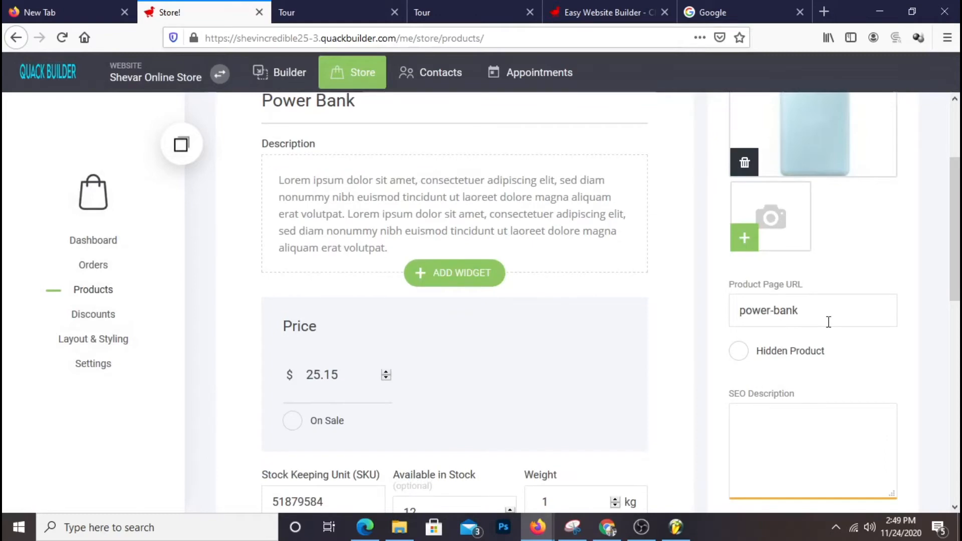
scroll(749, 254, "down", 4)
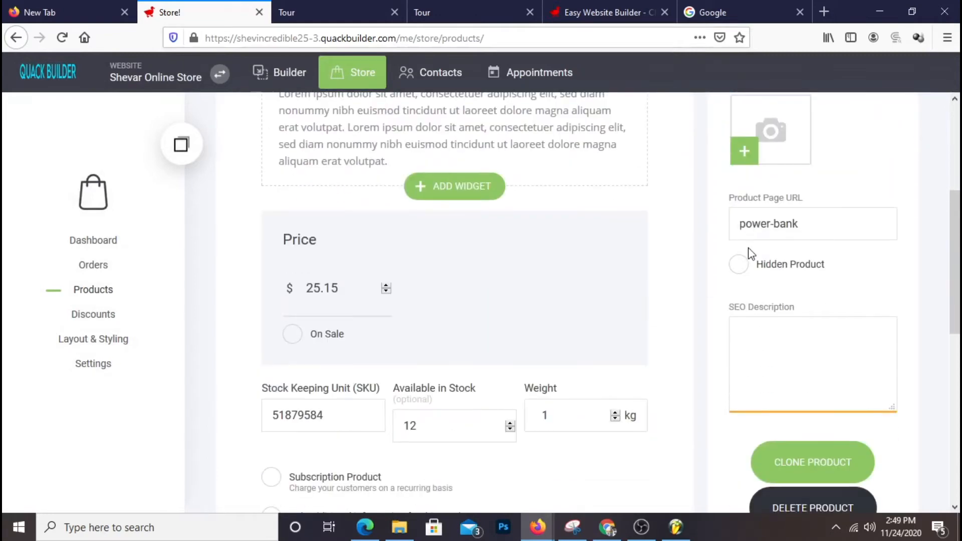
scroll(737, 276, "up", 4)
scroll(811, 292, "down", 12)
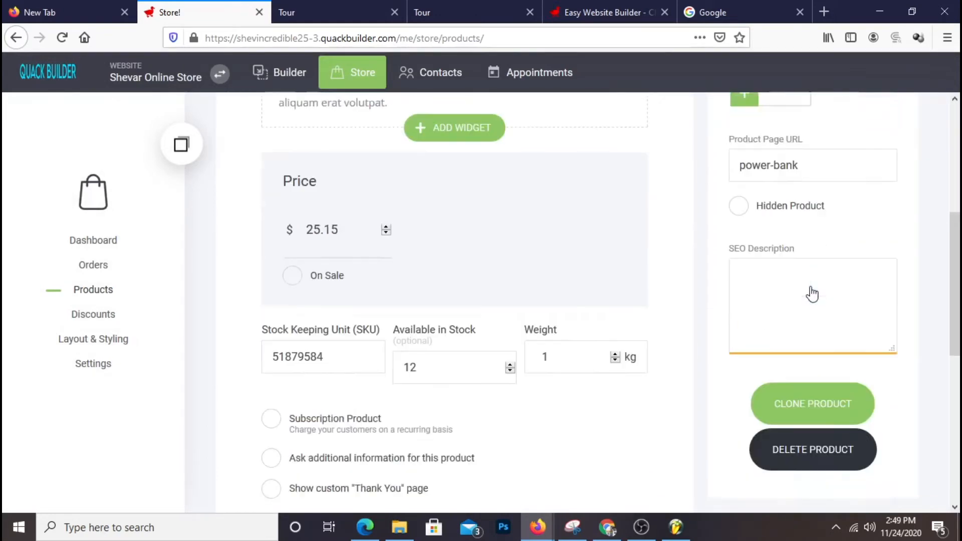
left_click(377, 453)
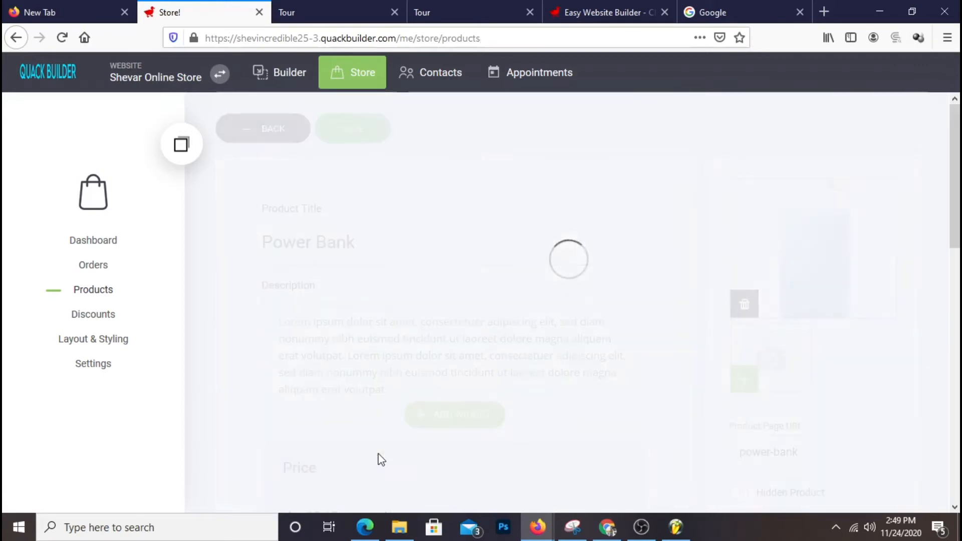
Start a new physical product and use the computer tower picture as its image.
scroll(575, 404, "down", 2)
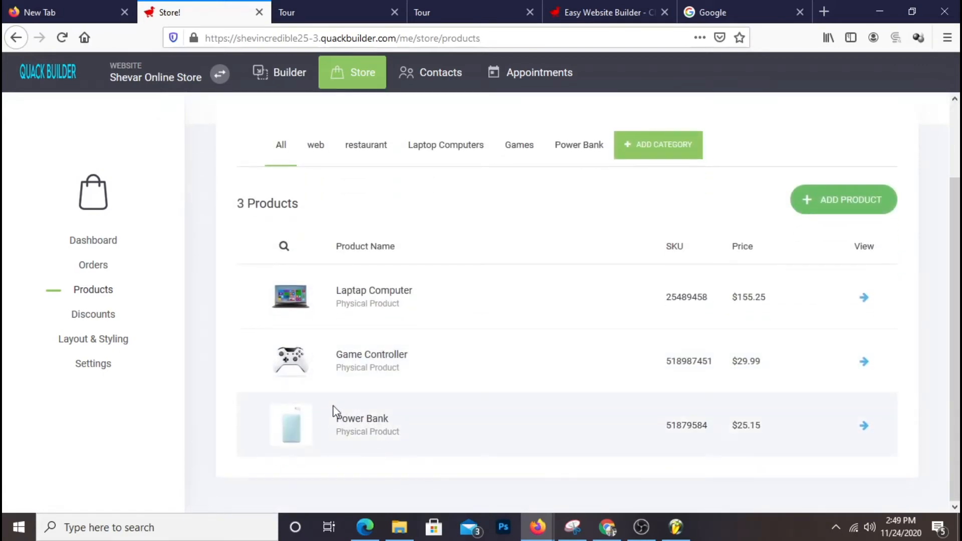
left_click(836, 213)
left_click(270, 177)
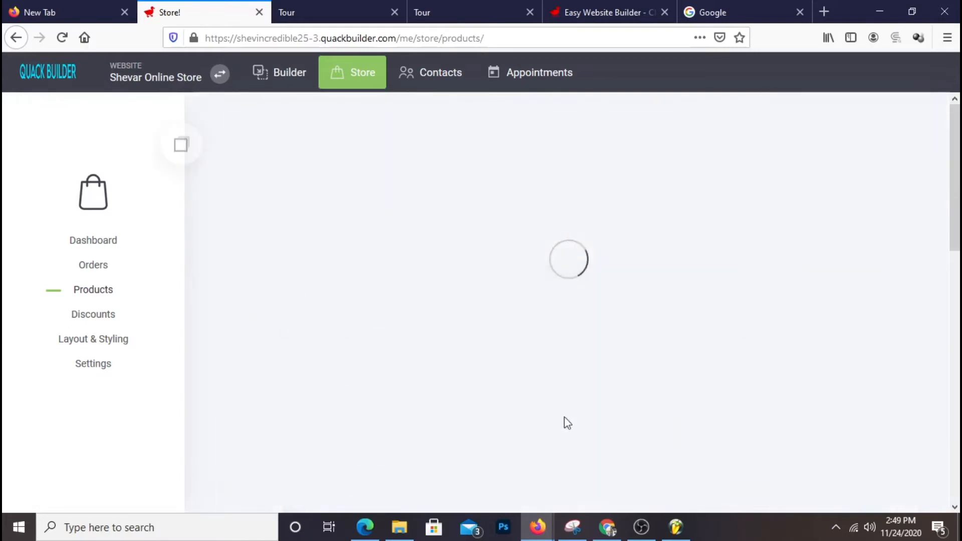
left_click(831, 258)
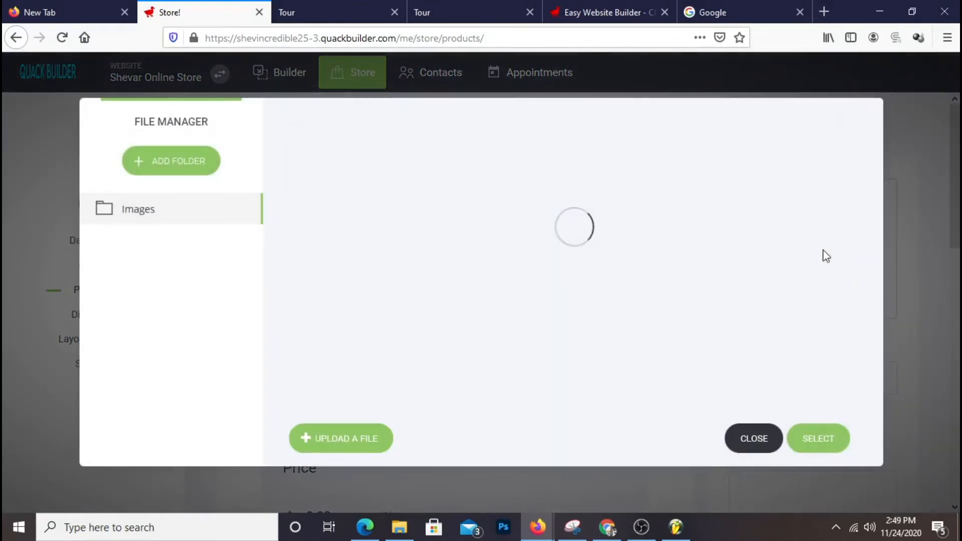
mouse_move(461, 302)
scroll(461, 302, "down", 3)
scroll(461, 302, "up", 3)
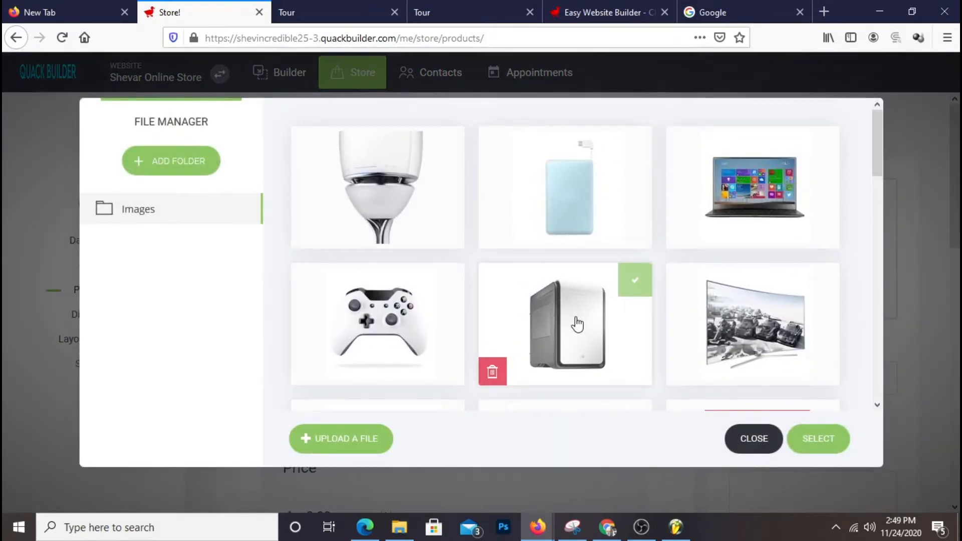
left_click(577, 325)
scroll(770, 300, "down", 3)
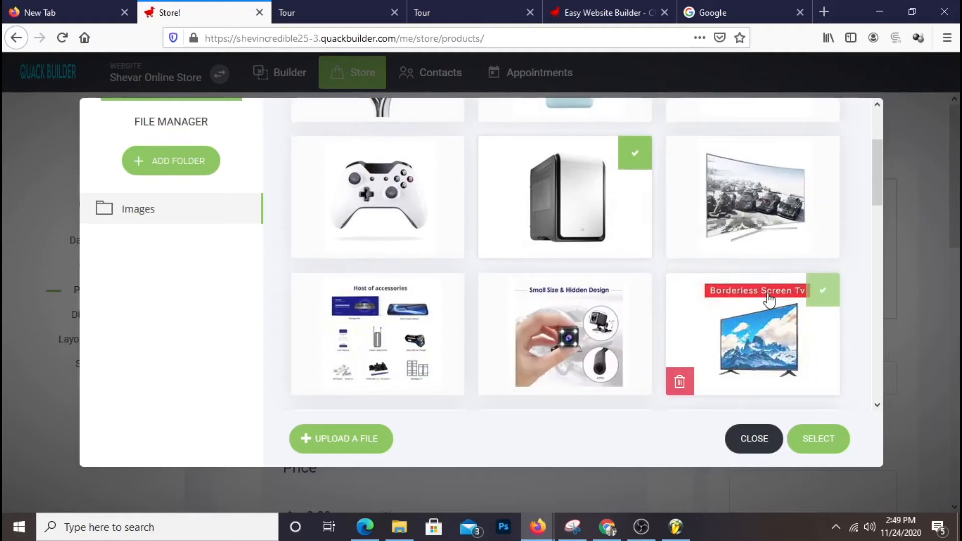
left_click(808, 441)
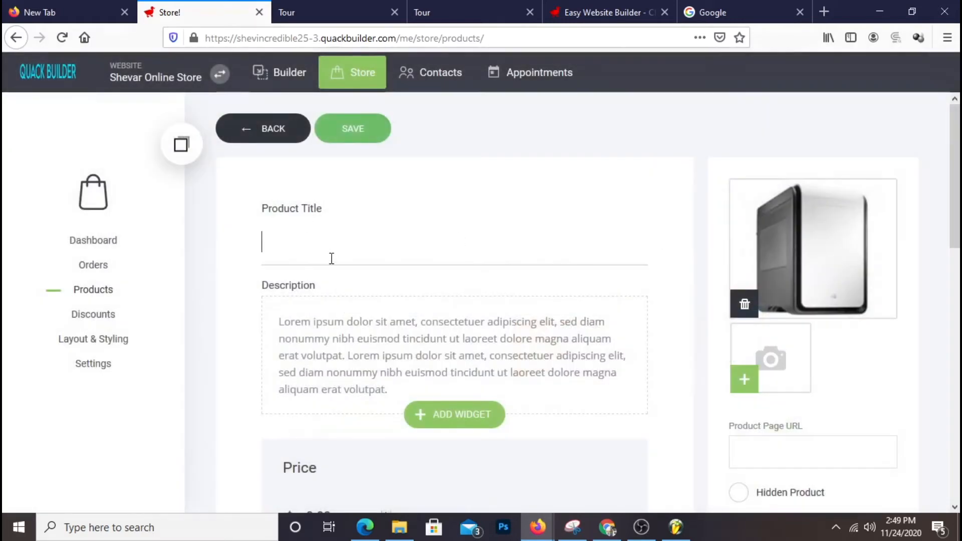
Title the new product Computer Cpu and set its price to $189.89.
type("Computer")
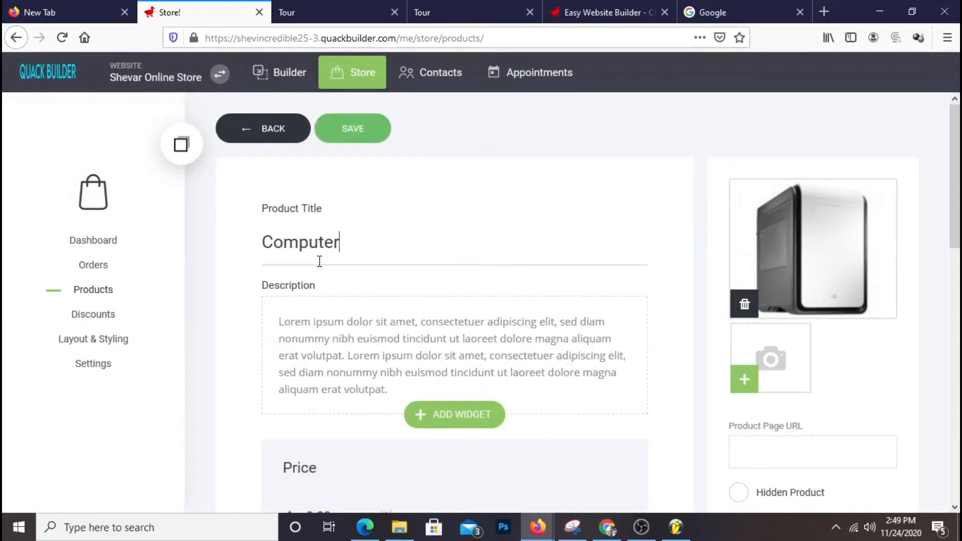
type(" Cpu")
scroll(354, 296, "down", 4)
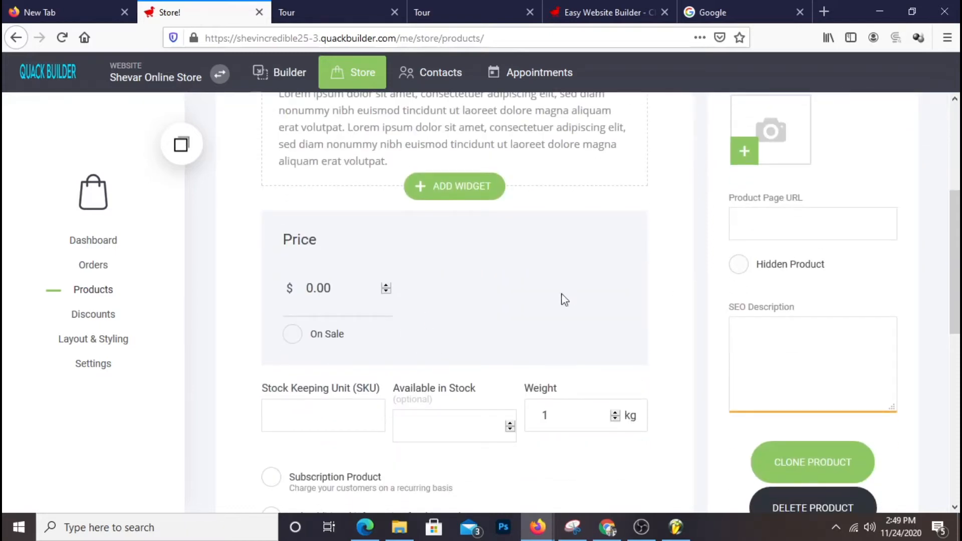
left_click(739, 321)
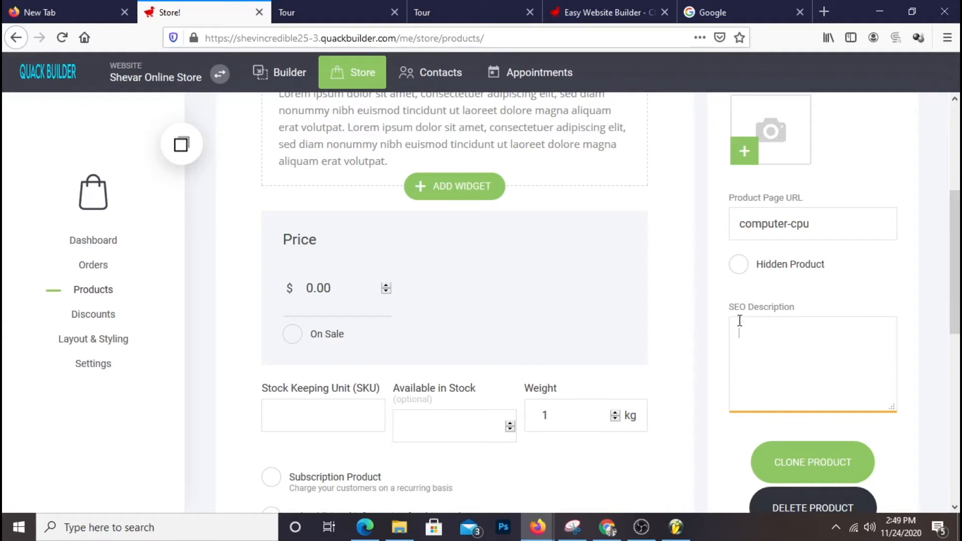
double_click(309, 288)
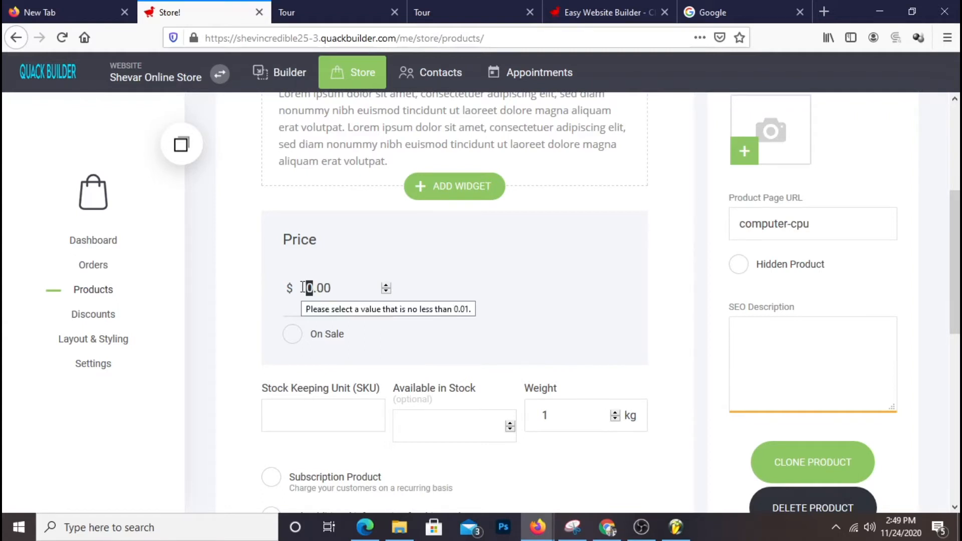
type("189")
left_click_drag(338, 288, 349, 295)
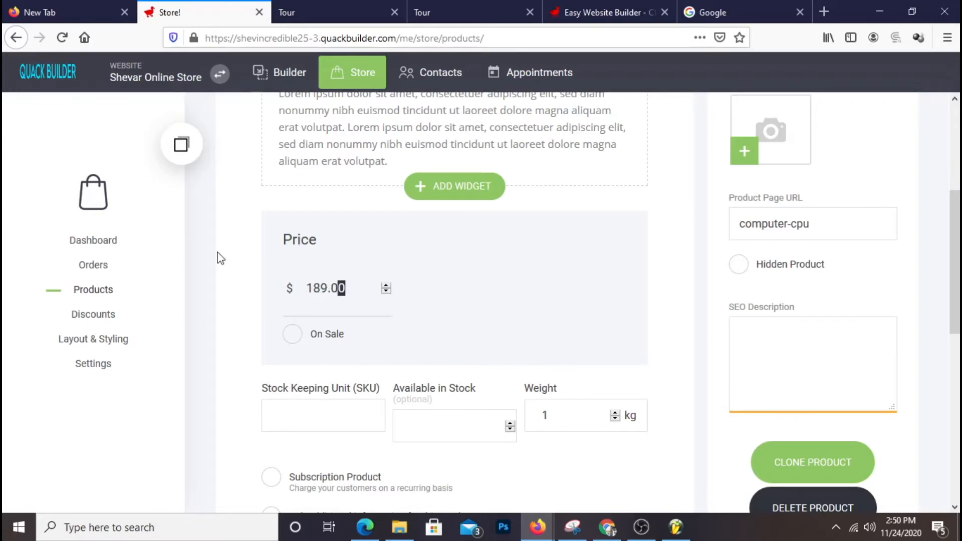
key("BackSpace")
key("BackSpace")
type("89")
Set the Computer Cpu product's SKU to 521185881 and its available stock to 9.
scroll(264, 255, "down", 3)
left_click(314, 262)
type("52118588185")
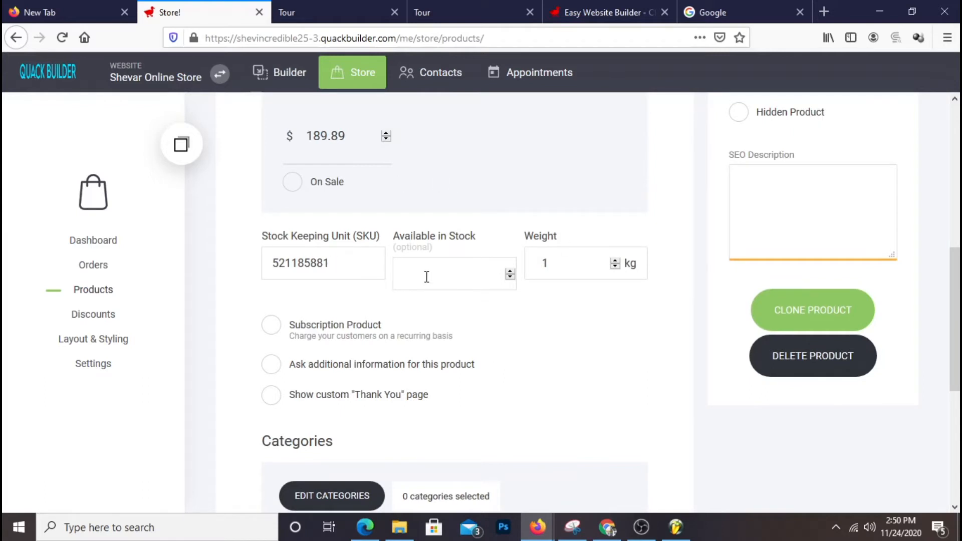
scroll(428, 300, "down", 3)
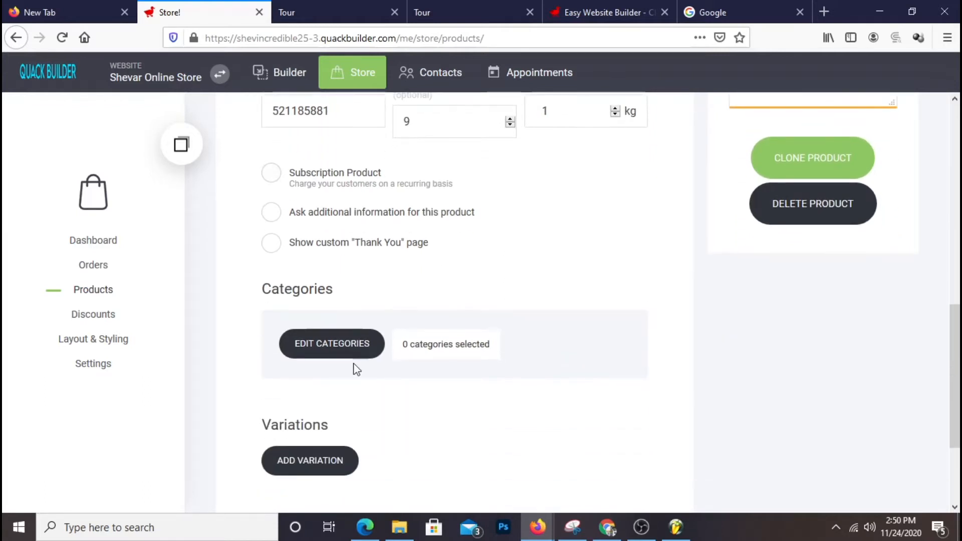
Assign the Computer Cpu product to the Laptop Computers category and save it.
left_click(330, 350)
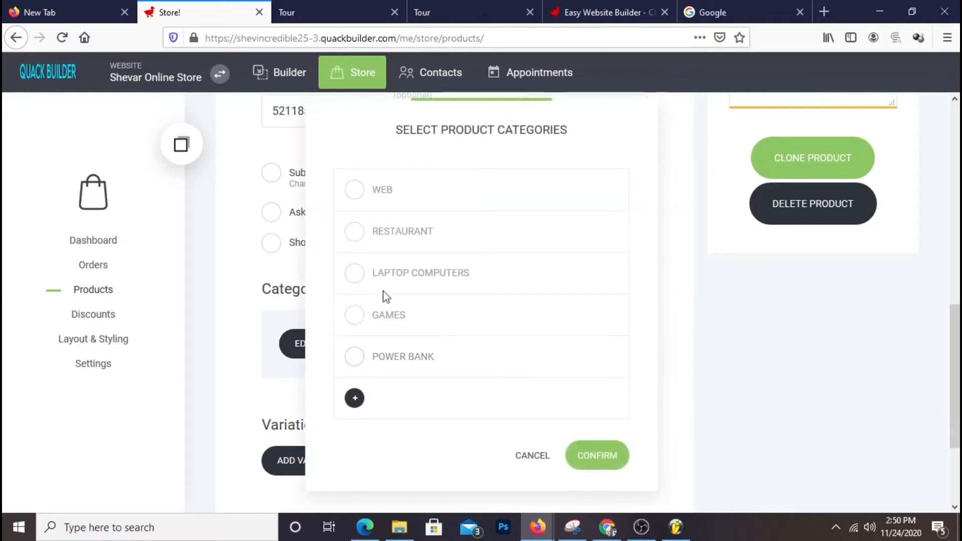
left_click(489, 283)
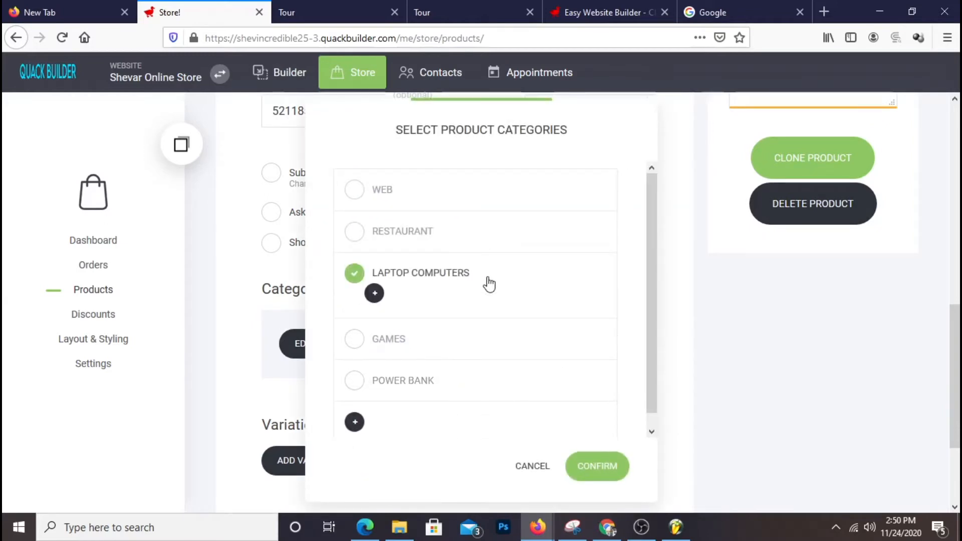
left_click(601, 475)
scroll(697, 451, "down", 3)
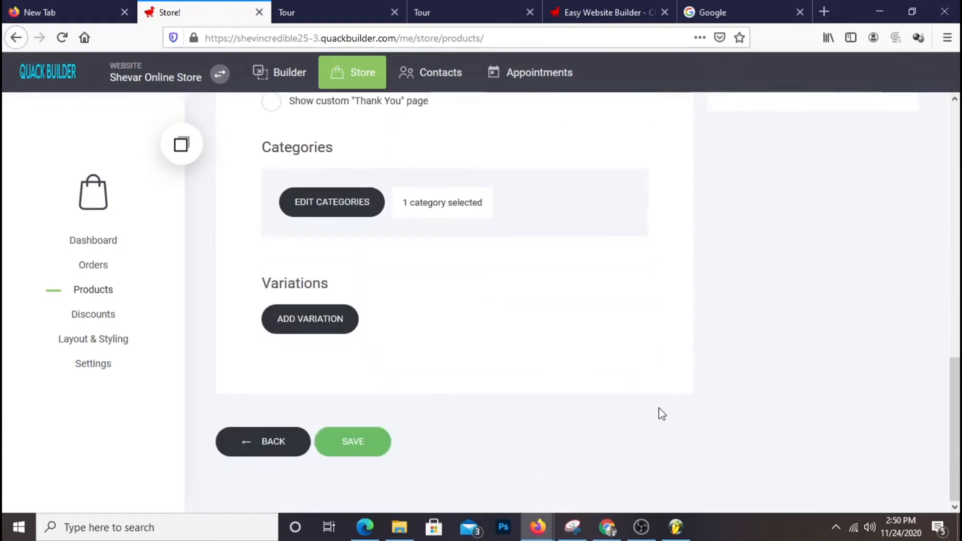
left_click(380, 453)
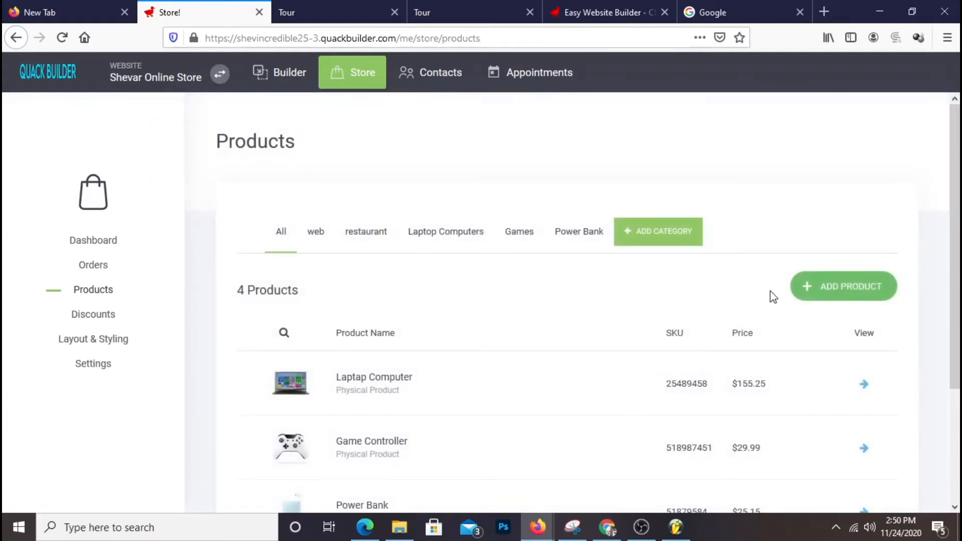
Start a new physical product and use the curved-screen TV picture as its image.
scroll(771, 296, "down", 3)
scroll(769, 296, "up", 2)
scroll(769, 296, "down", 2)
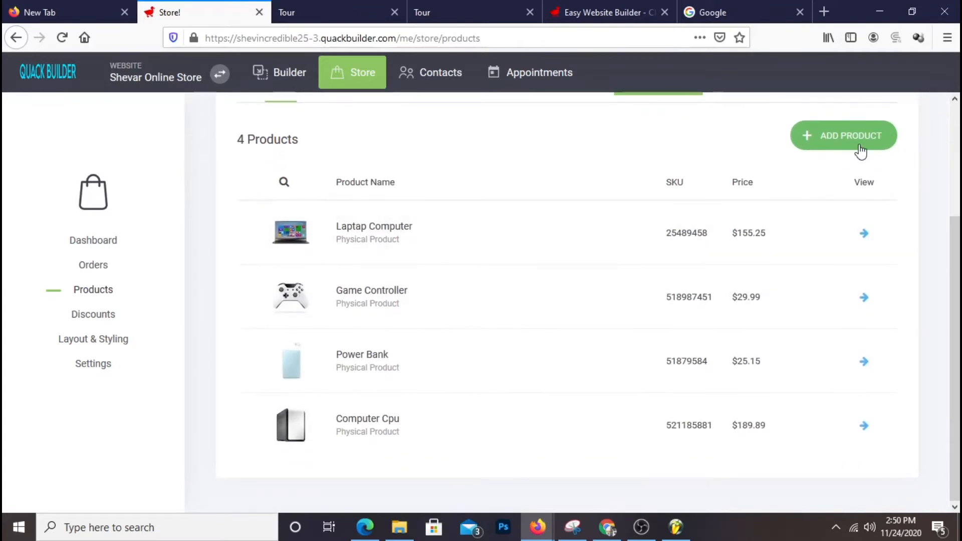
left_click(858, 143)
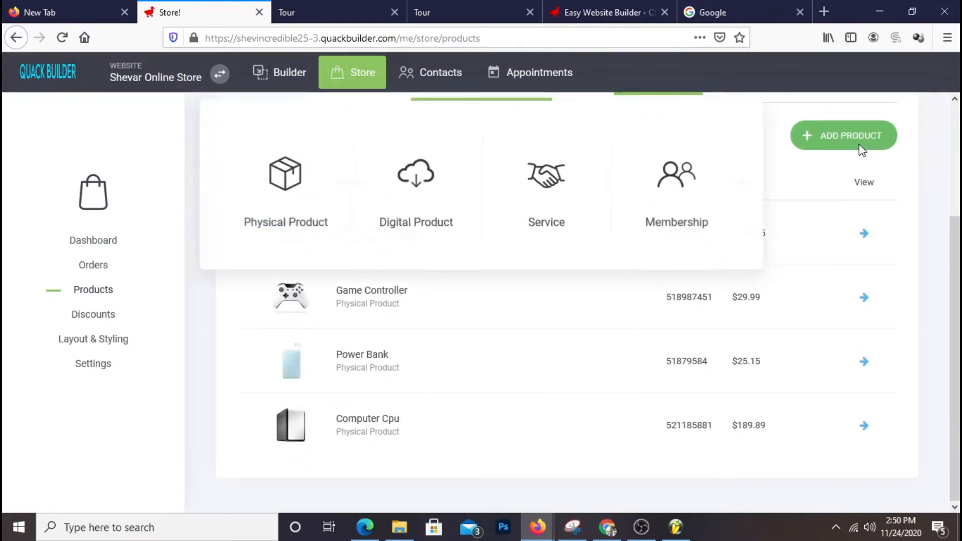
left_click(324, 193)
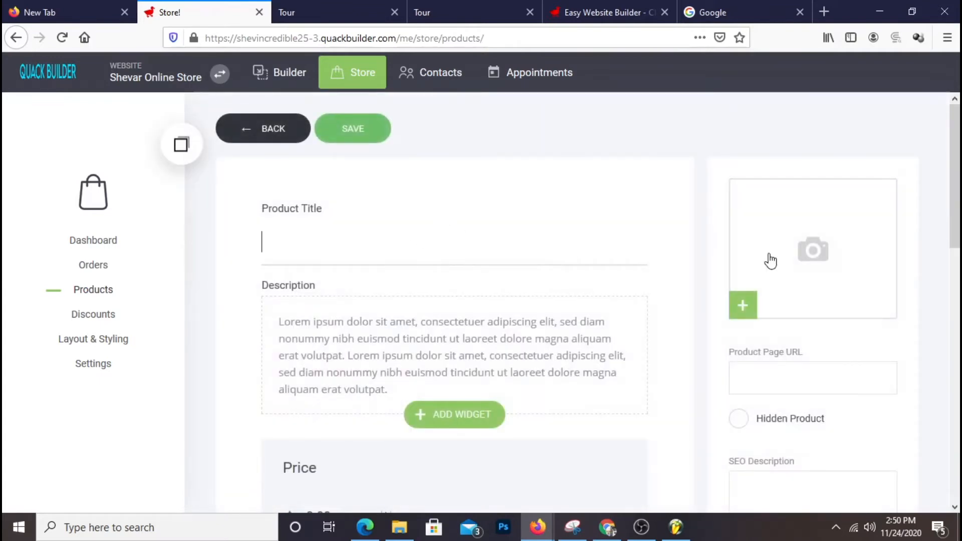
left_click(777, 271)
left_click(698, 317)
scroll(693, 318, "down", 3)
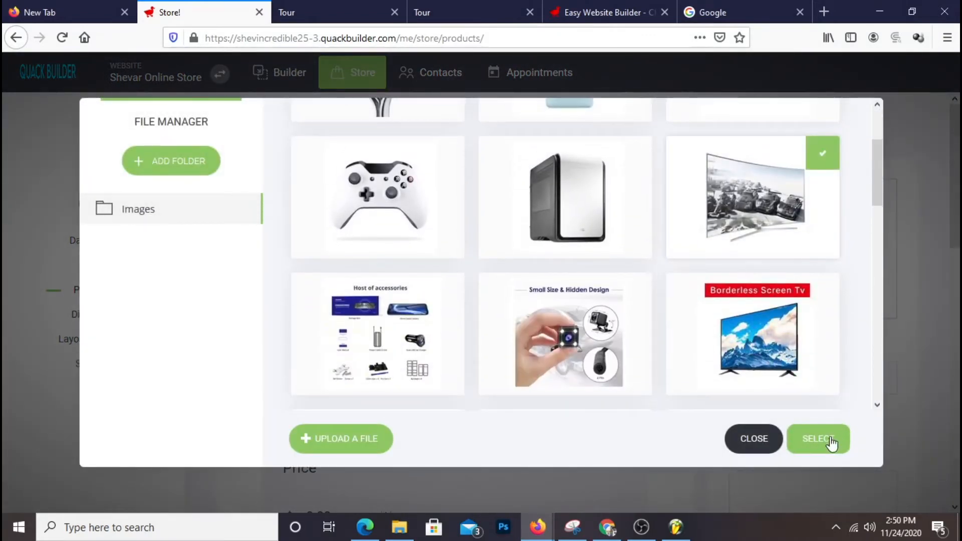
left_click(815, 439)
Title the new product Tv Or Computer Monitor.
left_click(330, 235)
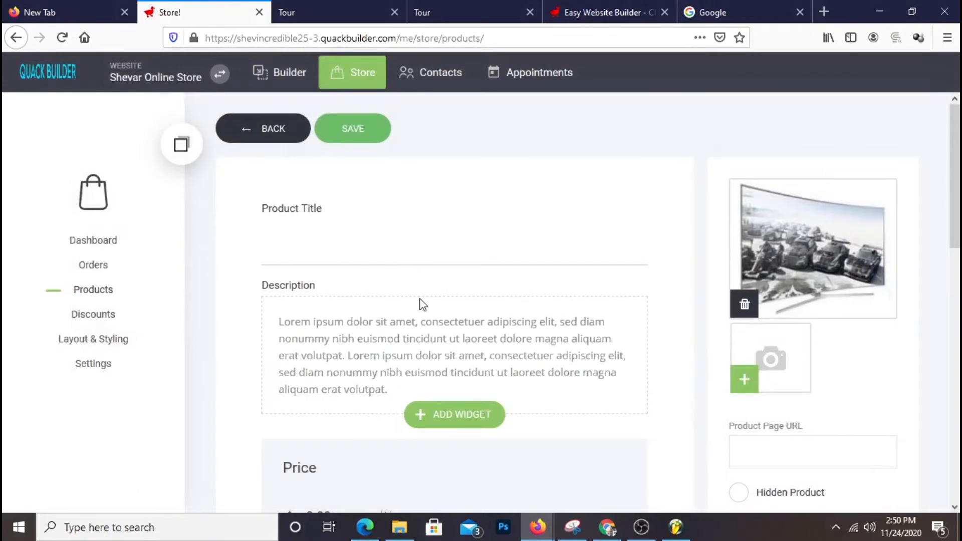
type("Tv")
type("Or Comp")
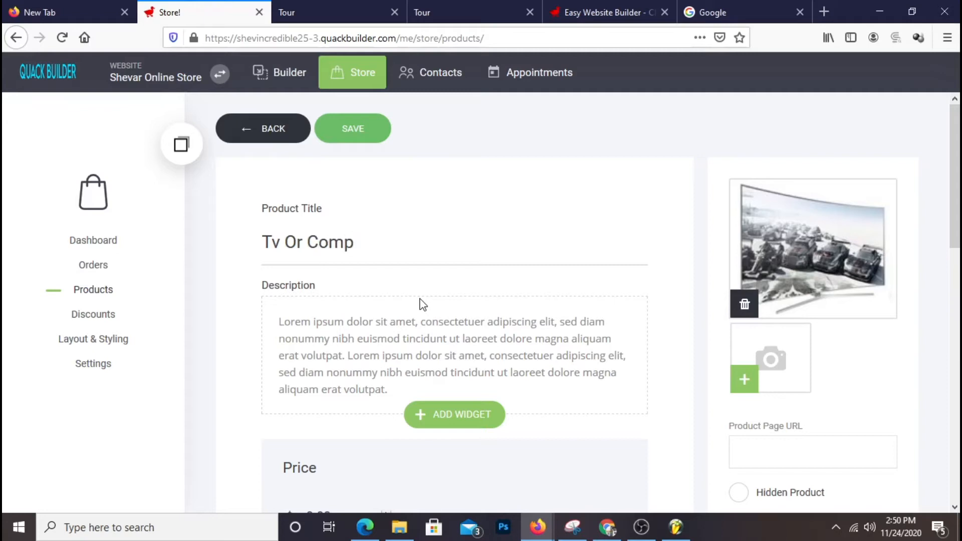
type("uter Monitor")
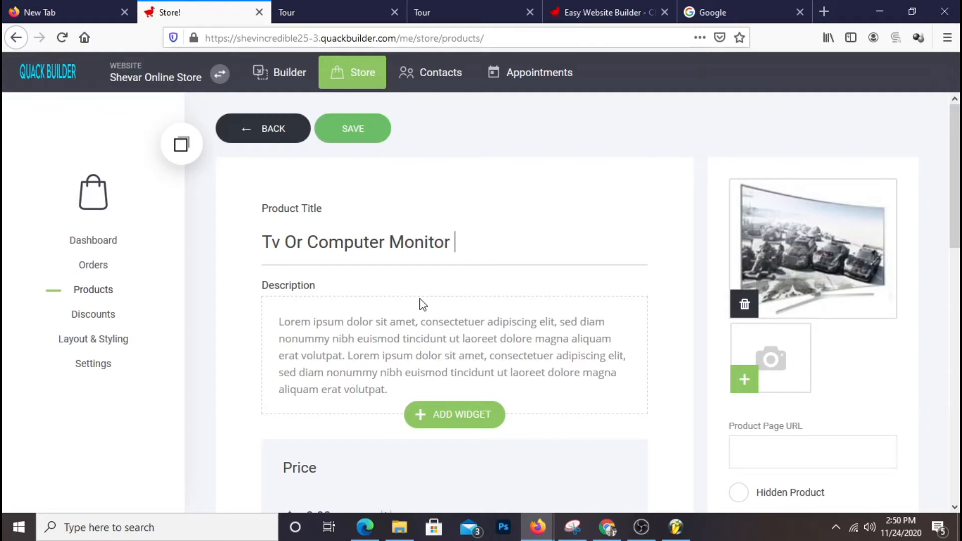
left_click(319, 346)
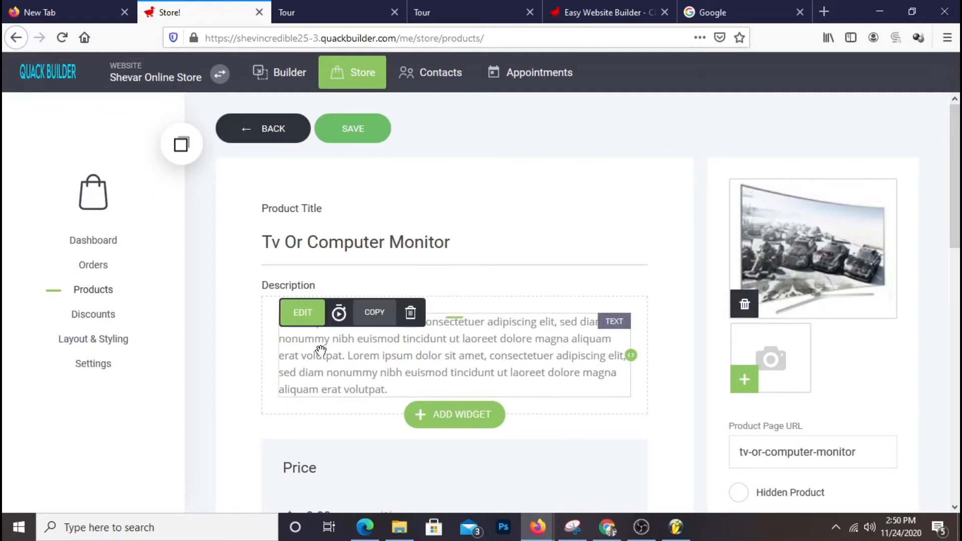
Set the Tv Or Computer Monitor product's price to $255.80.
scroll(501, 350, "down", 3)
left_click(762, 440)
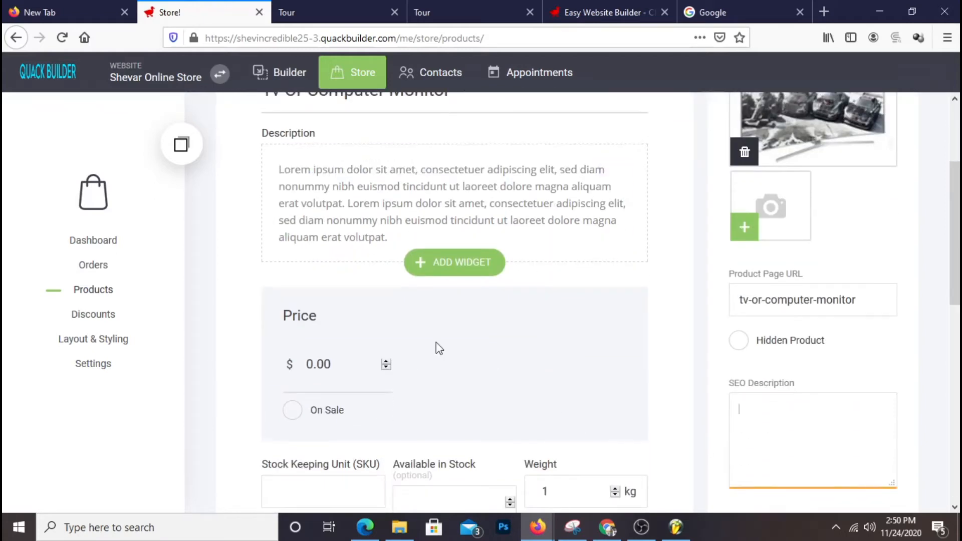
scroll(502, 376, "down", 2)
left_click_drag(306, 288, 311, 291)
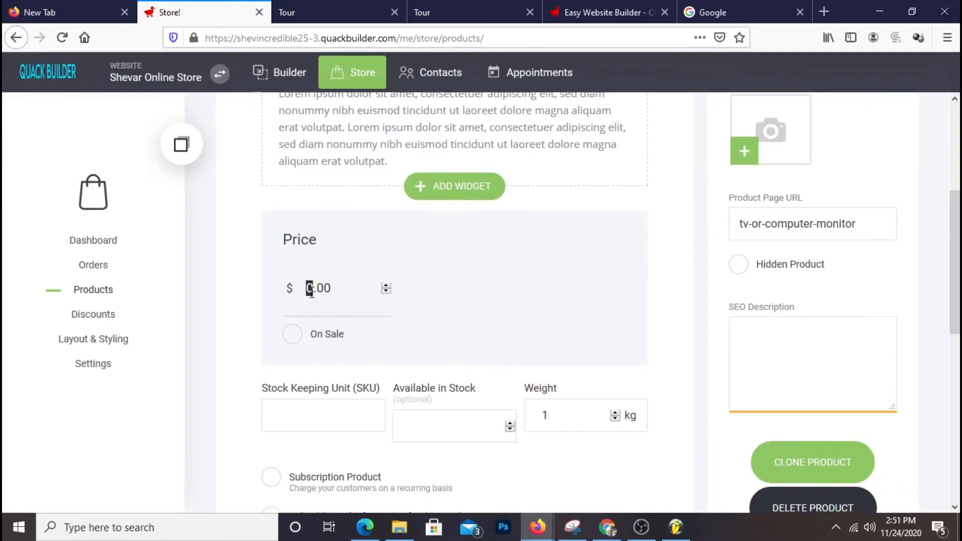
type("255")
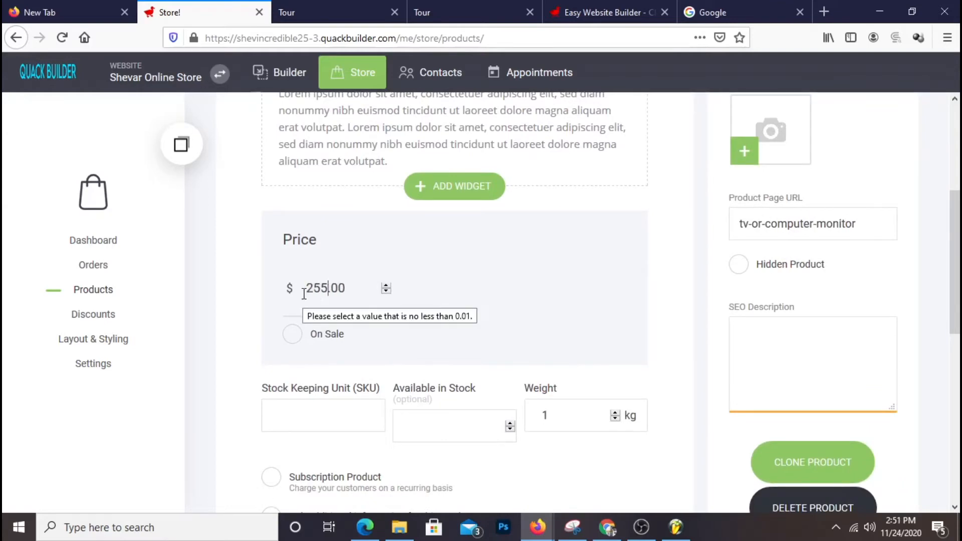
left_click_drag(330, 290, 355, 291)
type("82")
key("BackSpace")
type("0")
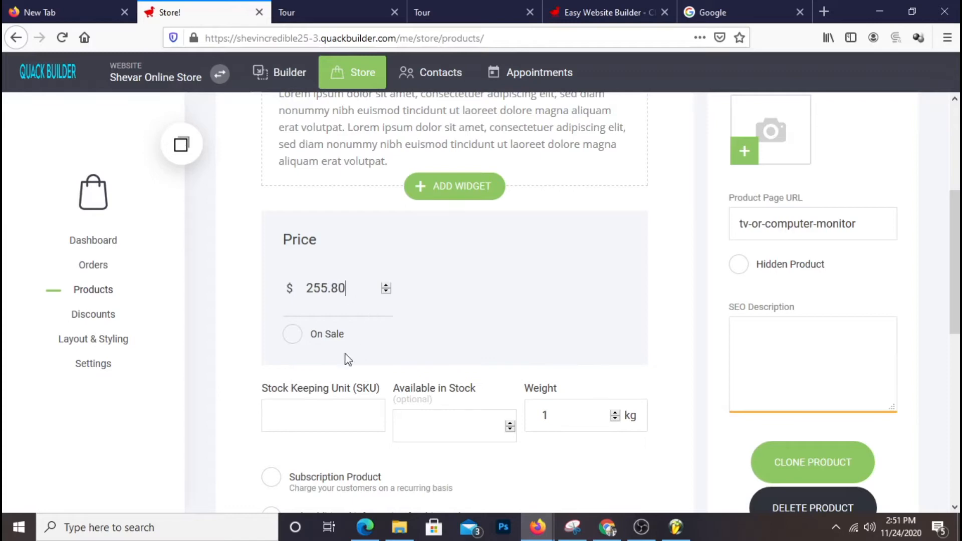
Set the Tv Or Computer Monitor product's SKU to 6589741 and its available stock to 8.
key("Tab")
scroll(430, 343, "down", 3)
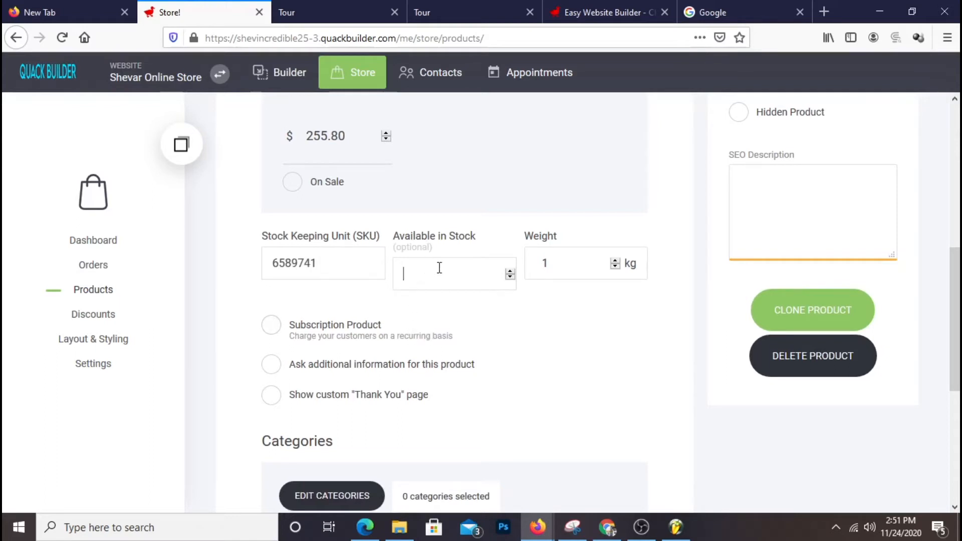
scroll(461, 344, "down", 3)
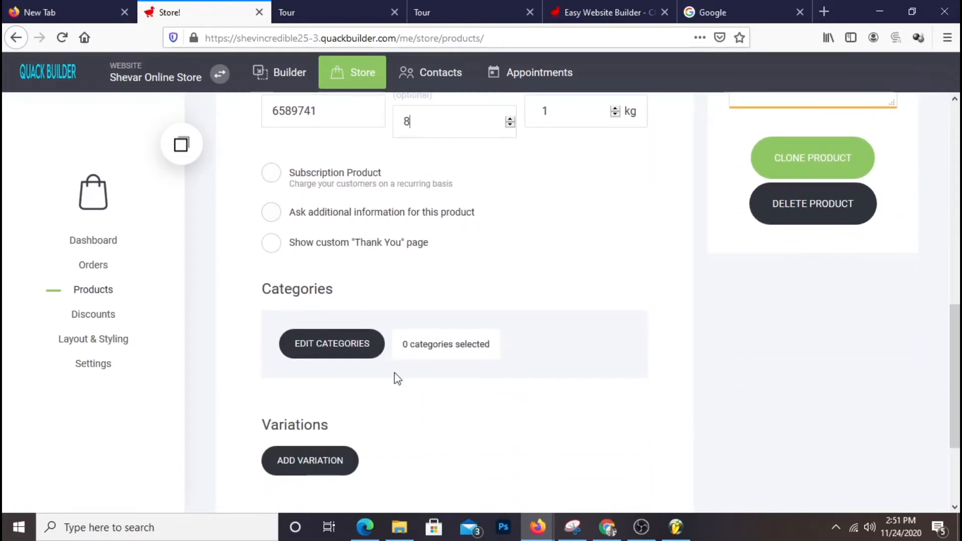
Assign the Tv Or Computer Monitor product to a newly created category for TVs and save the product.
left_click(368, 343)
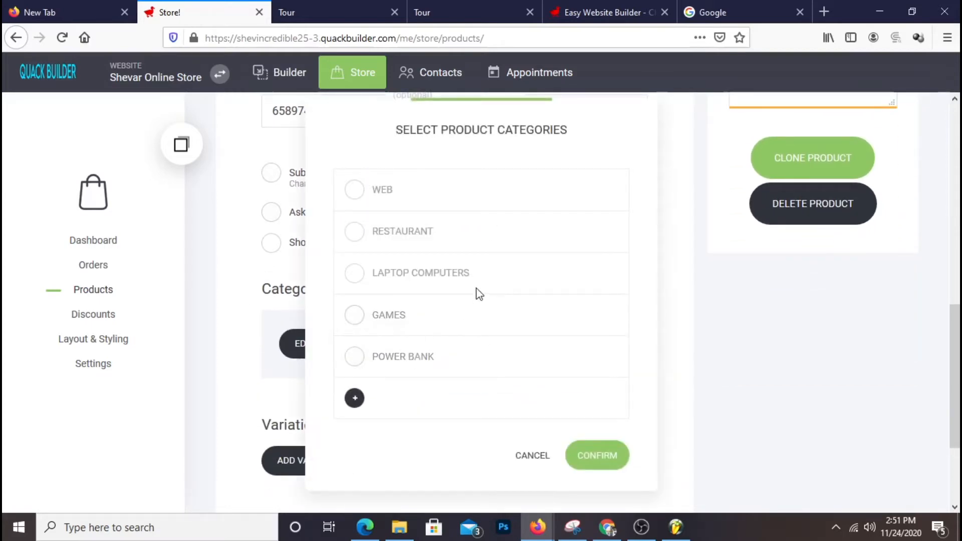
left_click(363, 403)
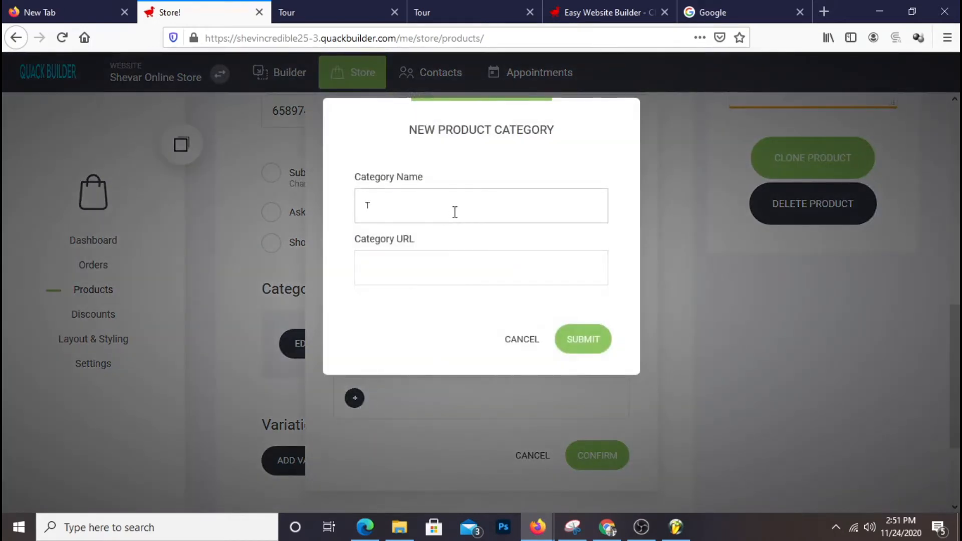
left_click(583, 335)
left_click(597, 473)
scroll(646, 427, "down", 3)
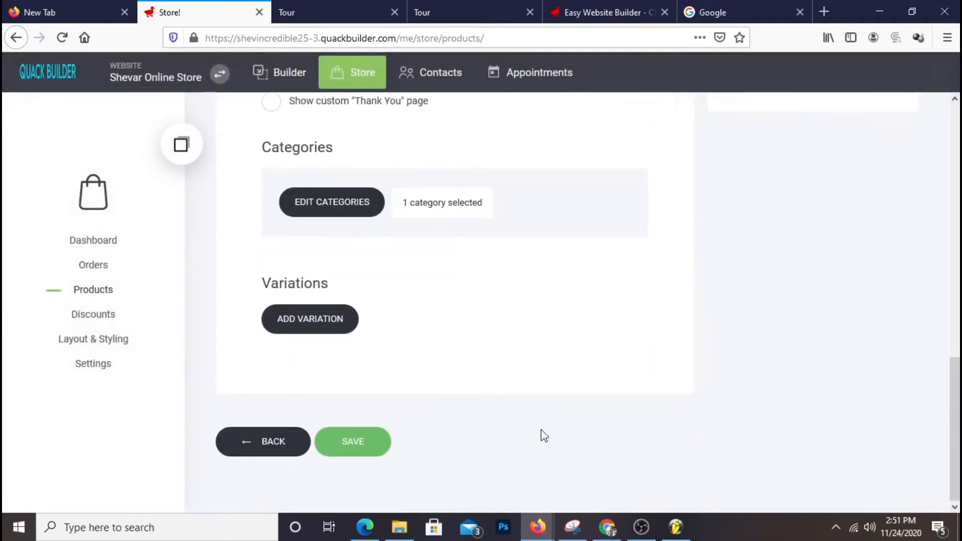
left_click(346, 456)
scroll(646, 351, "down", 3)
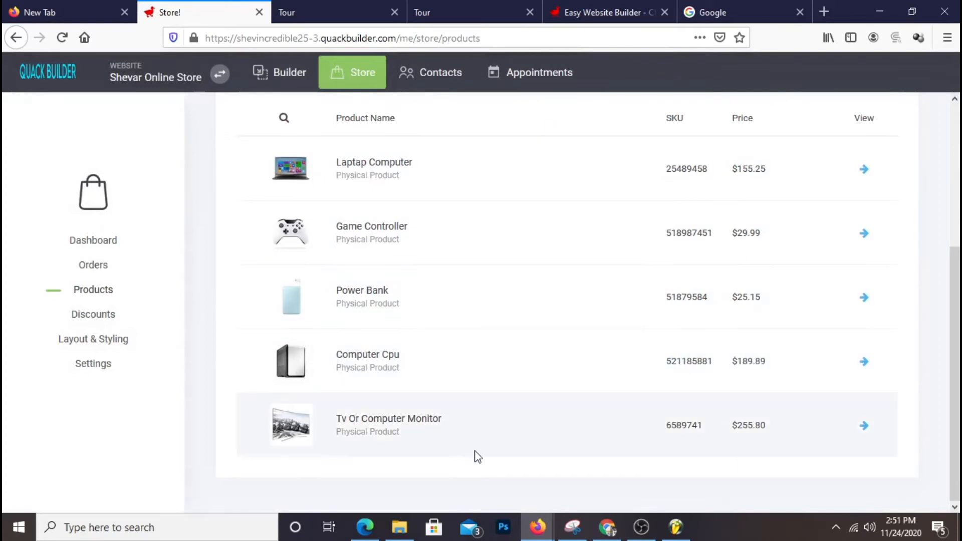
Start another new physical product and open the image library for its picture.
scroll(899, 391, "up", 3)
left_click(847, 226)
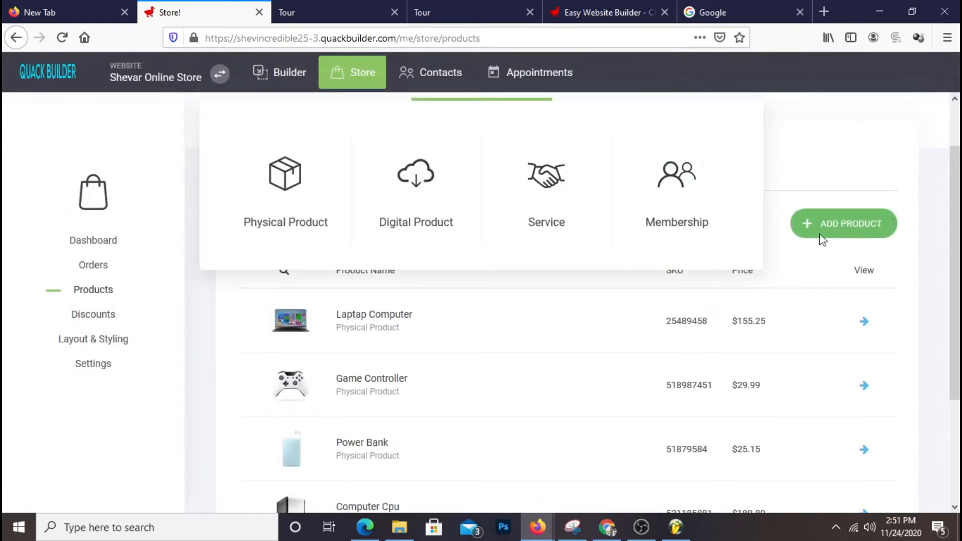
left_click(318, 194)
scroll(743, 346, "down", 5)
scroll(801, 276, "up", 5)
left_click(822, 232)
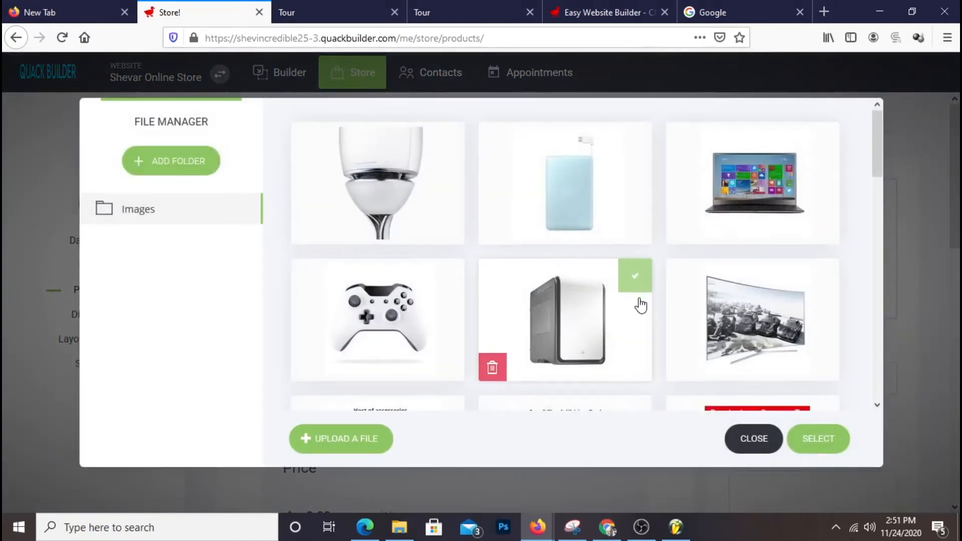
Use the AZDOME rear view camera picture as the new product's image.
scroll(638, 305, "down", 5)
scroll(652, 331, "down", 2)
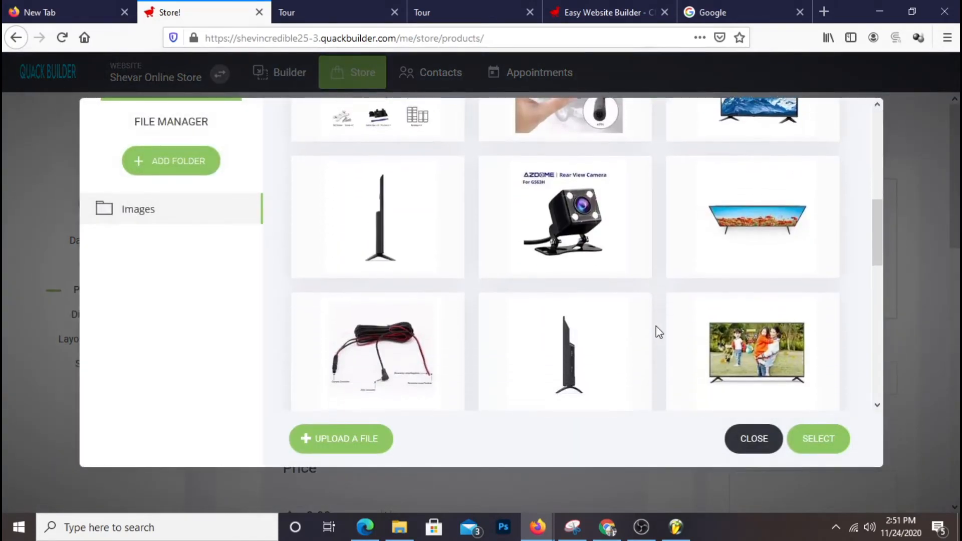
scroll(659, 332, "up", 3)
scroll(658, 331, "down", 6)
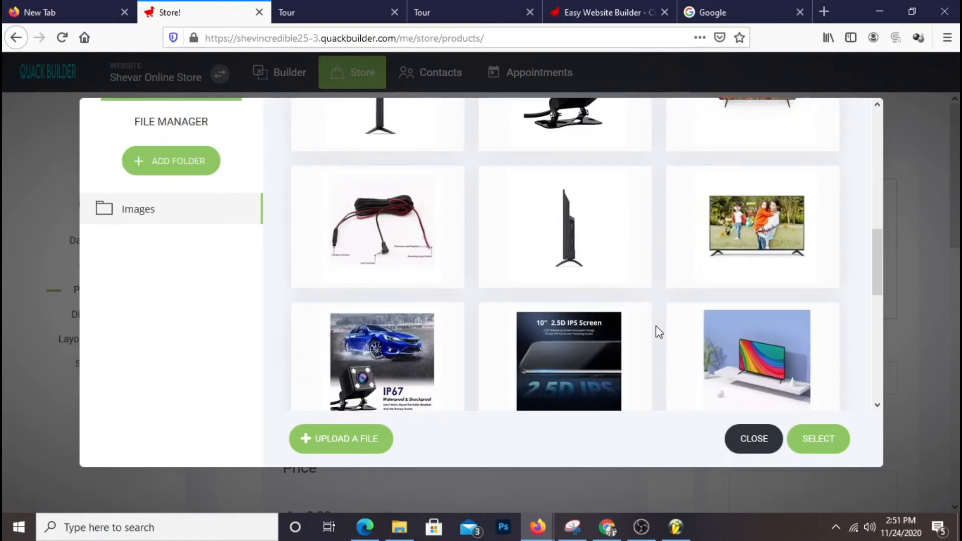
scroll(658, 332, "down", 2)
scroll(659, 328, "down", 5)
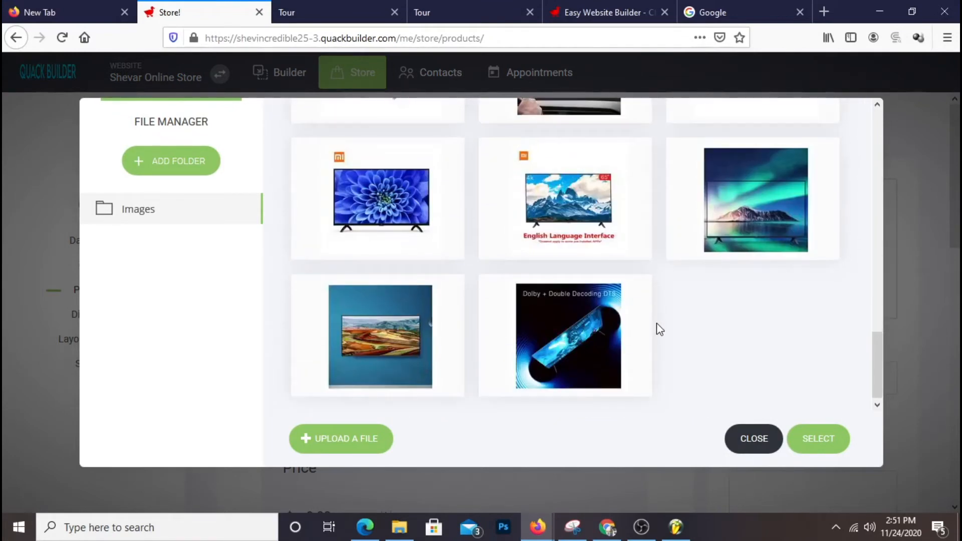
scroll(659, 329, "up", 8)
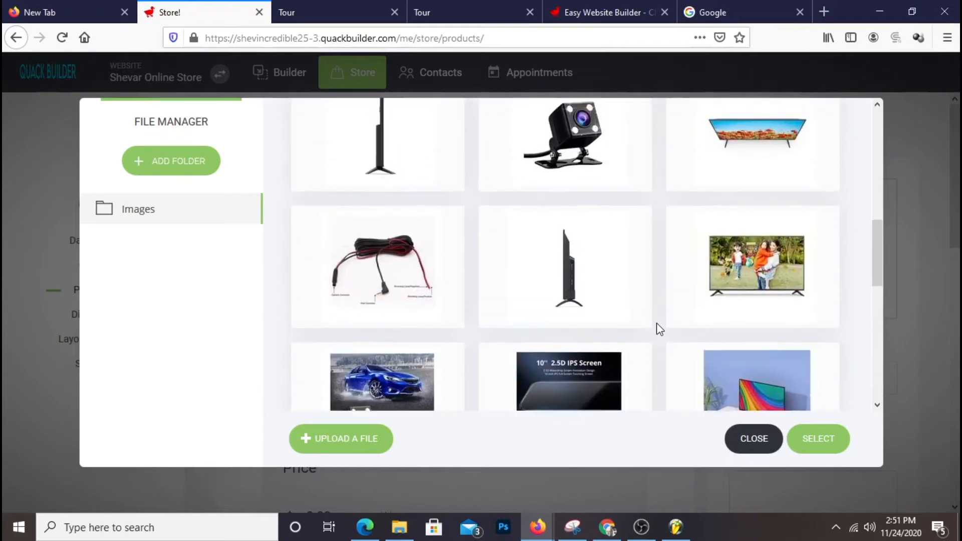
left_click(588, 381)
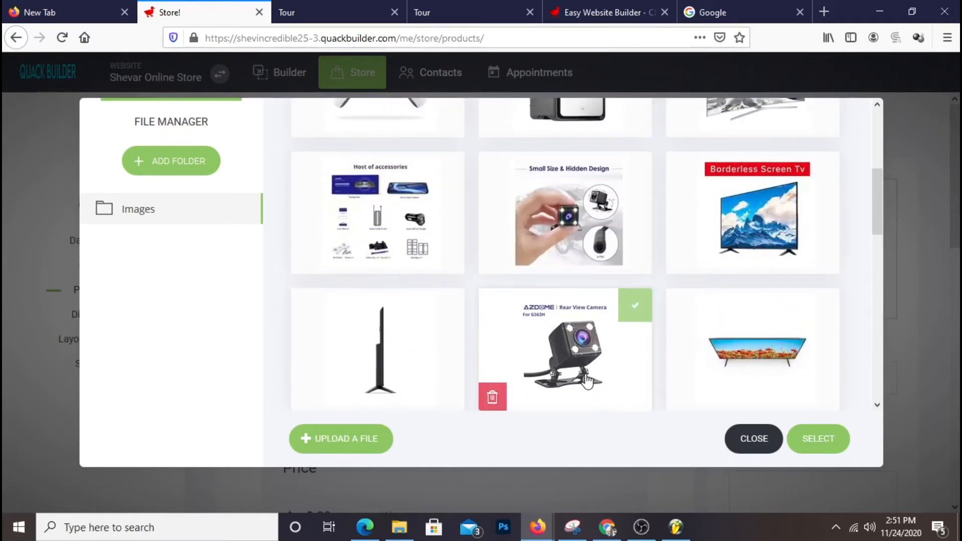
left_click(679, 387)
scroll(679, 384, "up", 5)
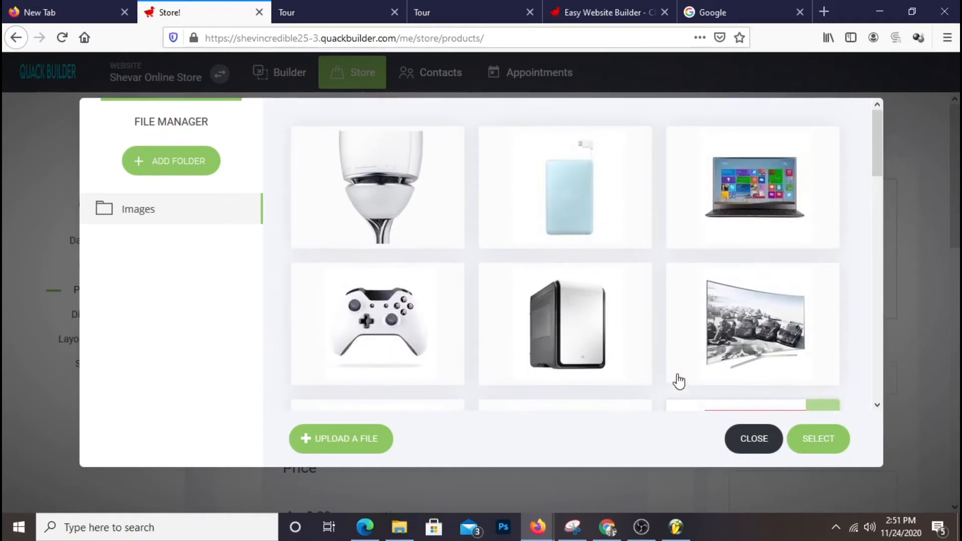
left_click(827, 446)
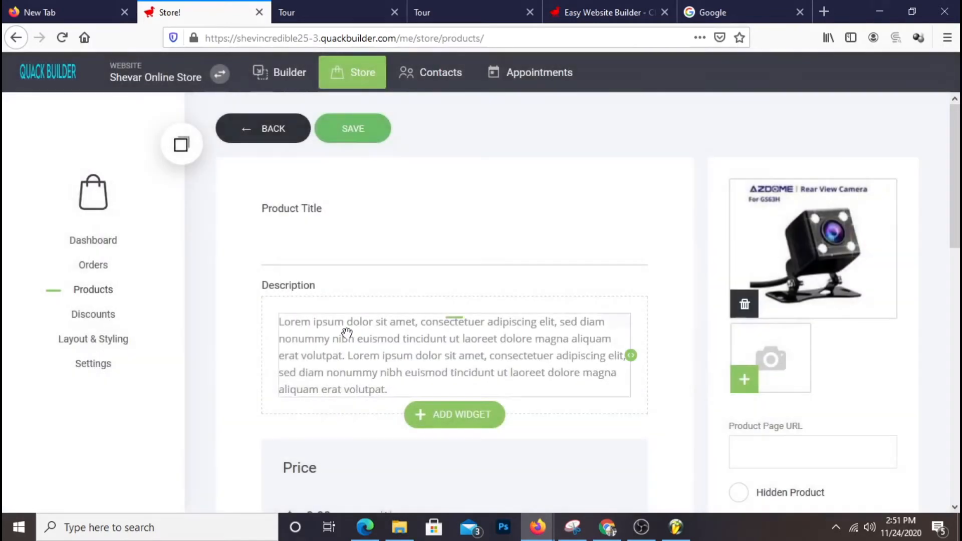
Title the new product Car Camera and set its price to $28.73.
left_click(400, 252)
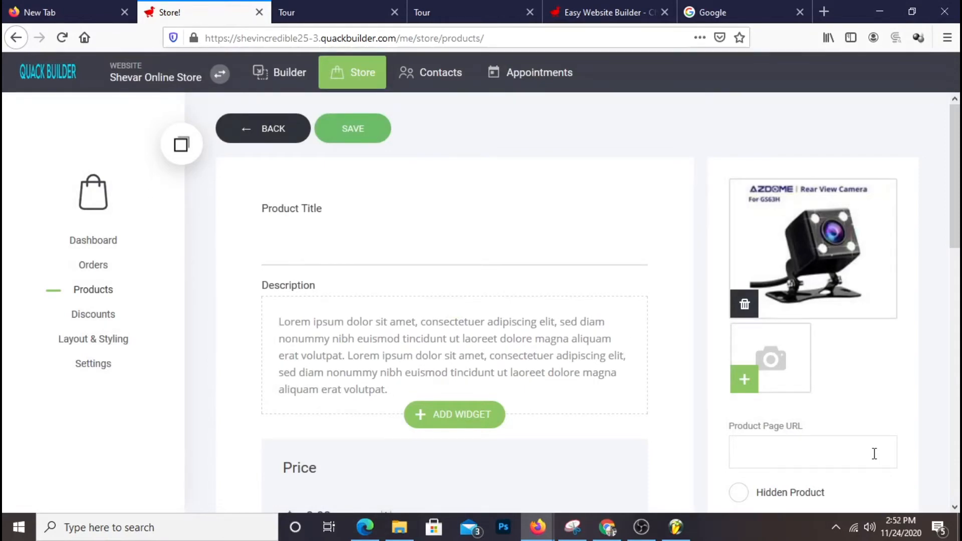
type("Car Camer")
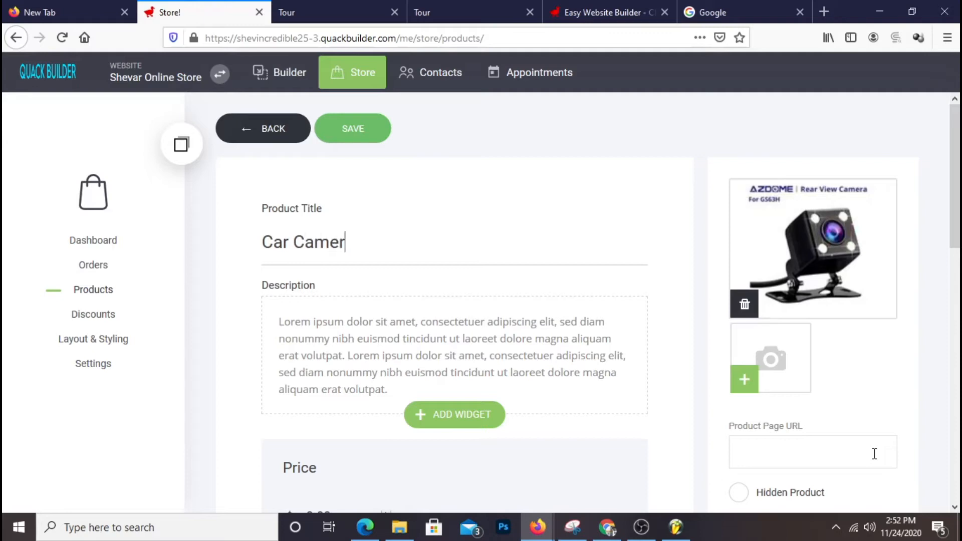
type("a")
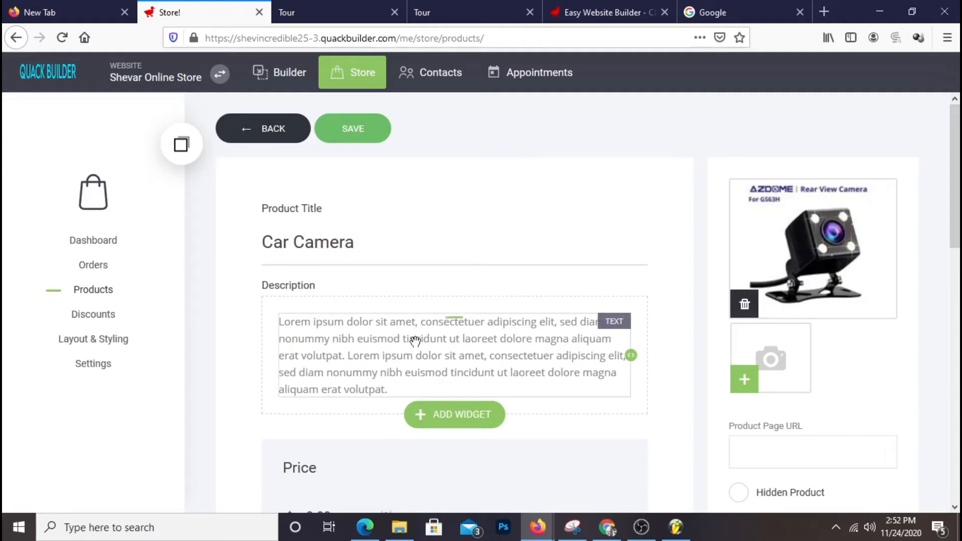
scroll(597, 167, "down", 3)
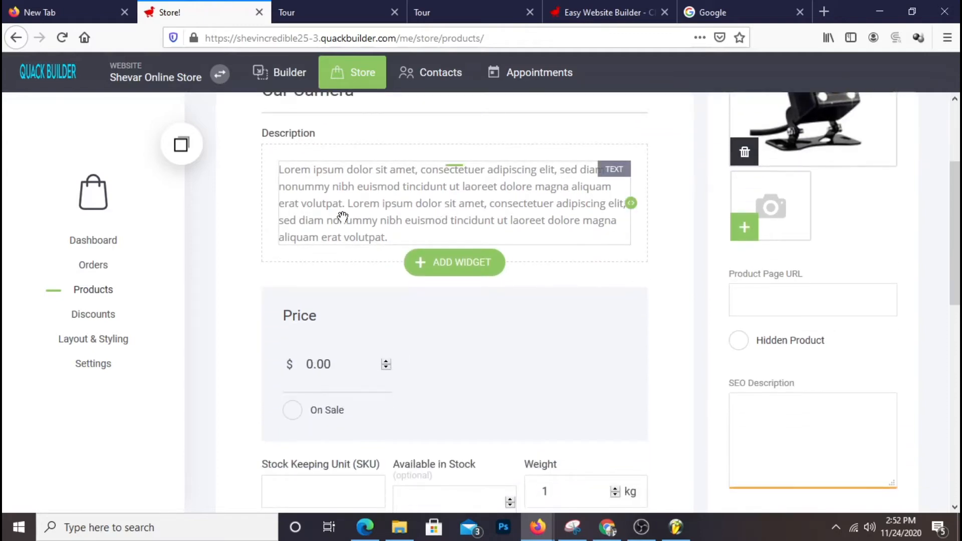
double_click(309, 365)
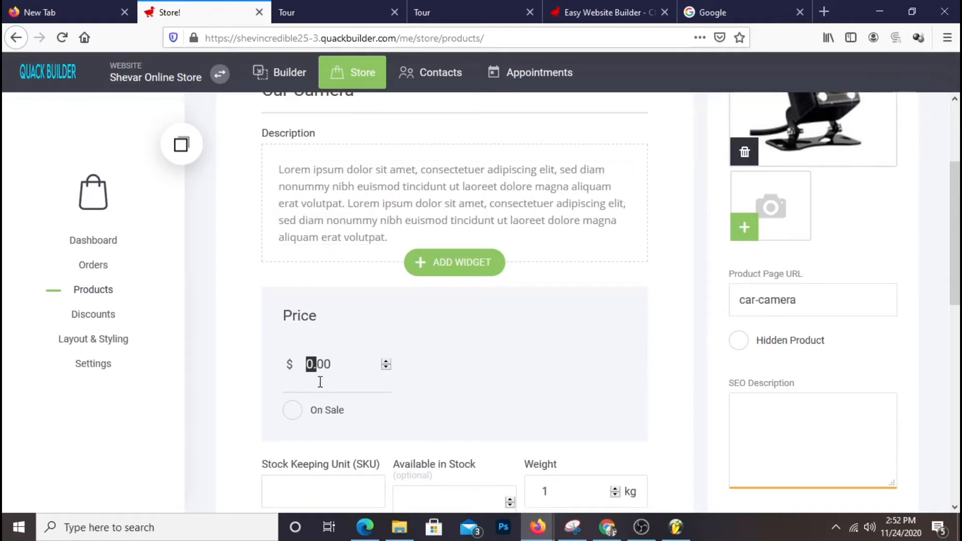
type("28")
left_click_drag(325, 364, 343, 371)
type("73")
Set the Car Camera product's SKU to 651561986 and its available stock to 2.
scroll(696, 386, "down", 3)
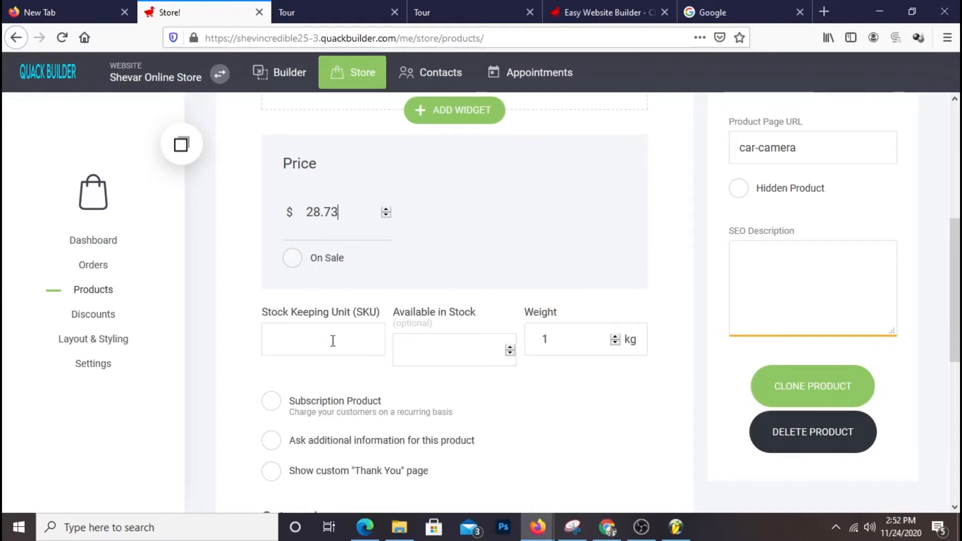
left_click(324, 338)
type("651561986")
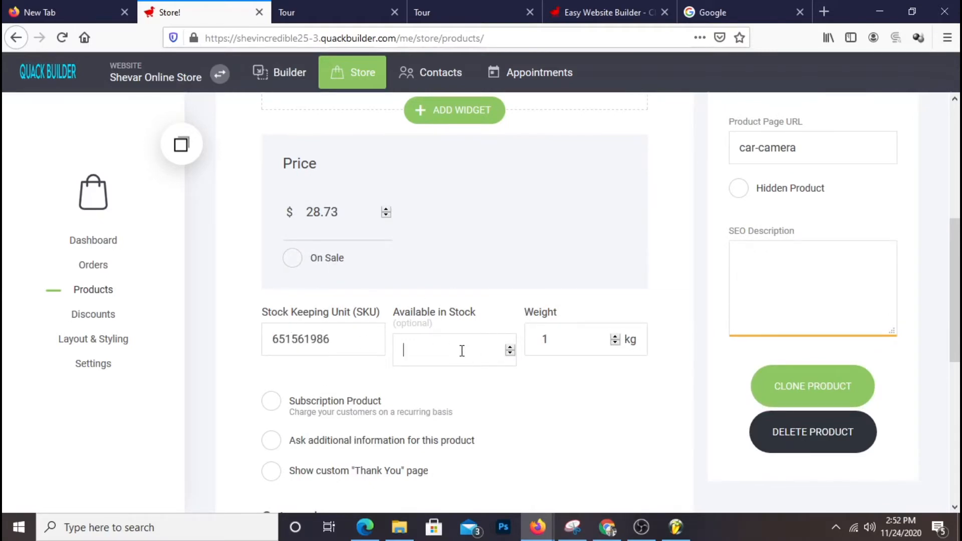
left_click(420, 339)
key("BackSpace")
type("2")
scroll(533, 366, "down", 5)
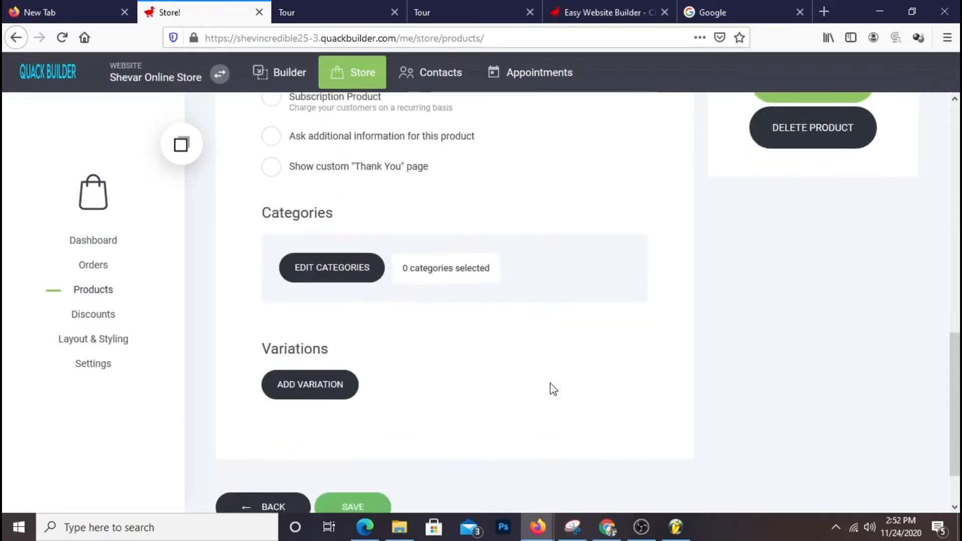
Create a new product category named Camera for the Car Camera product, confirm the category selection and save the product.
scroll(553, 390, "up", 4)
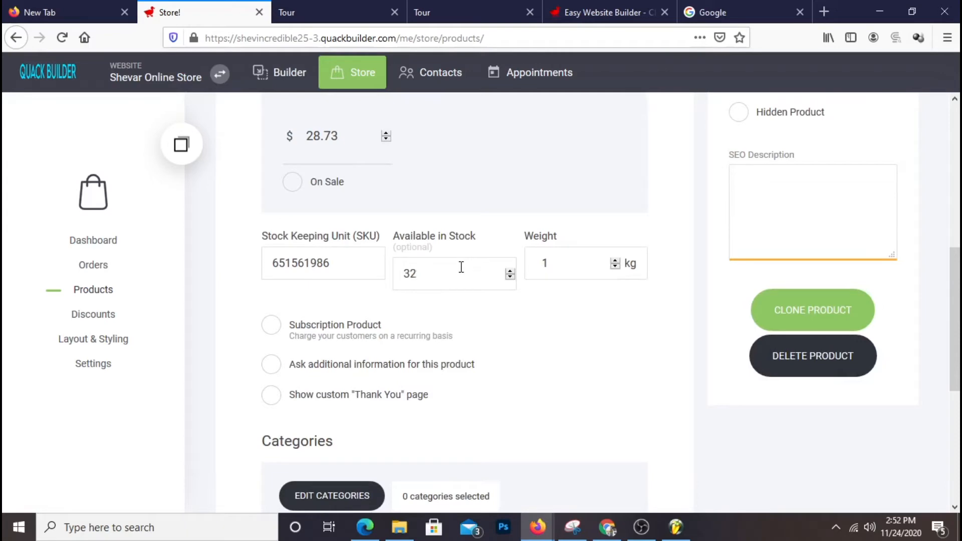
scroll(545, 367, "down", 5)
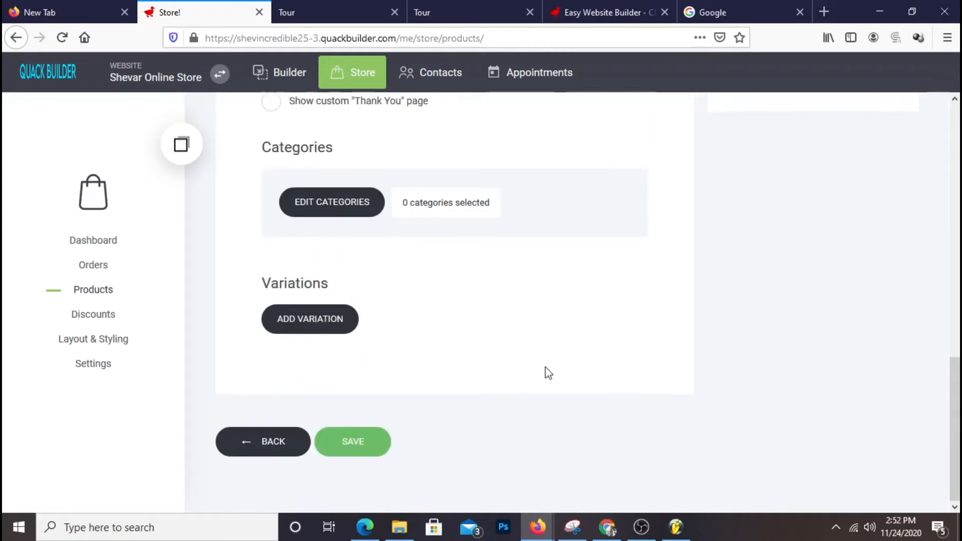
left_click(348, 199)
scroll(464, 383, "down", 1)
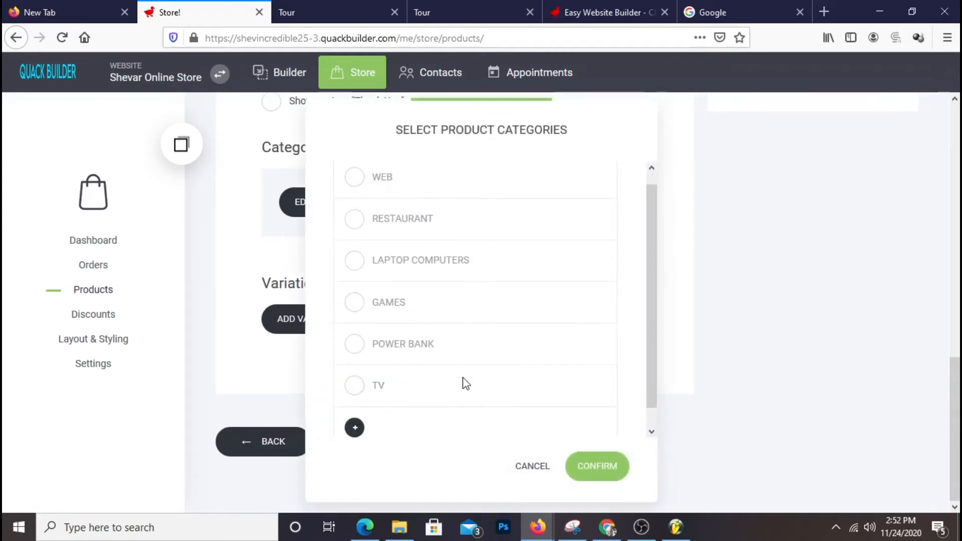
left_click(354, 411)
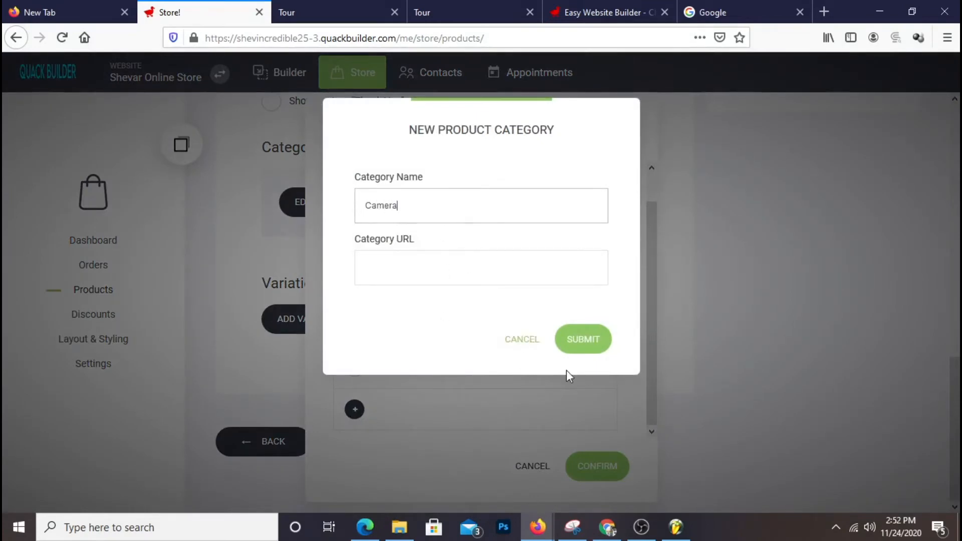
left_click(585, 345)
left_click(595, 468)
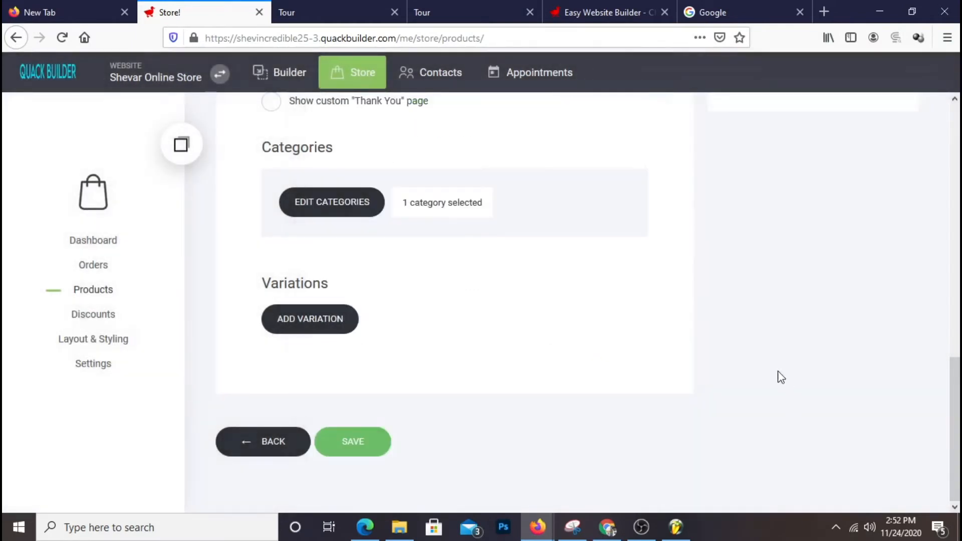
left_click(372, 441)
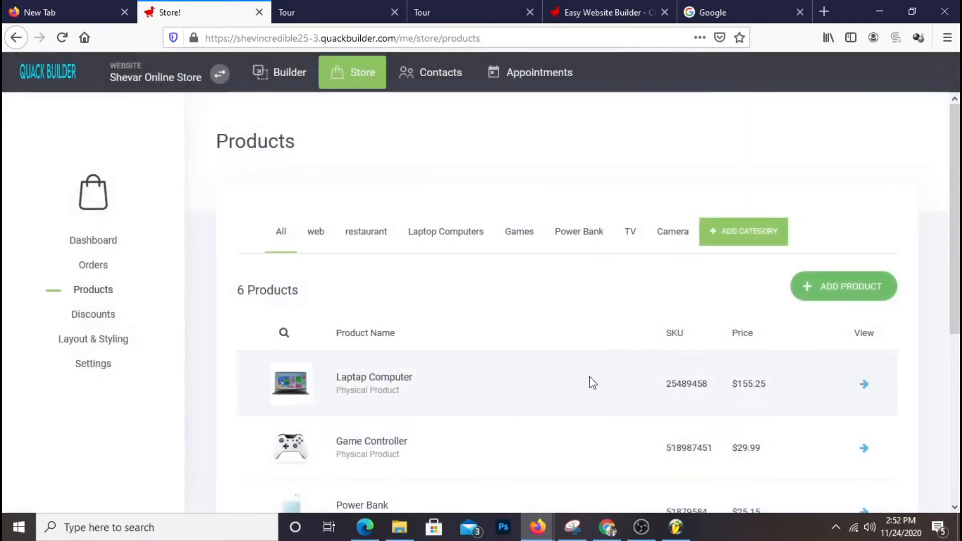
Review the store's product list and return to the website builder.
scroll(648, 354, "down", 5)
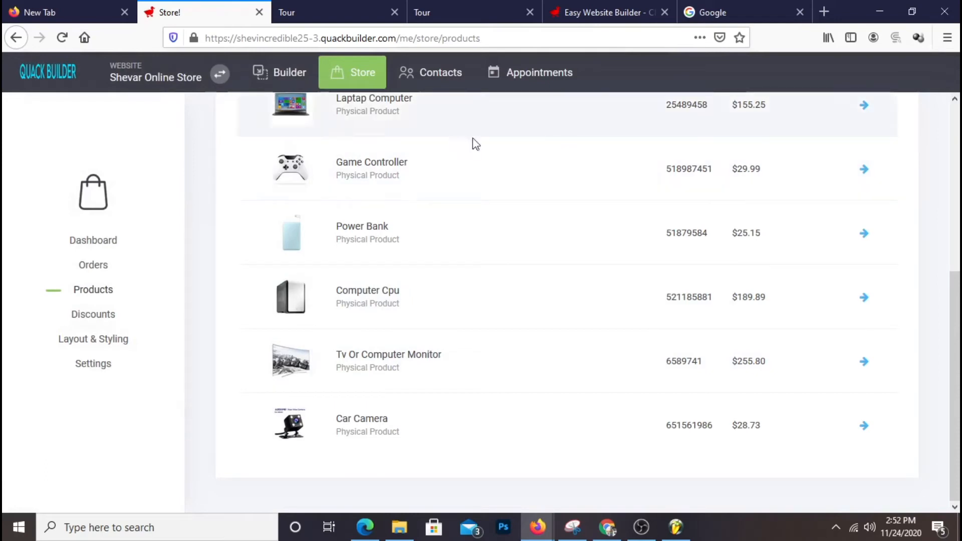
scroll(472, 230, "up", 2)
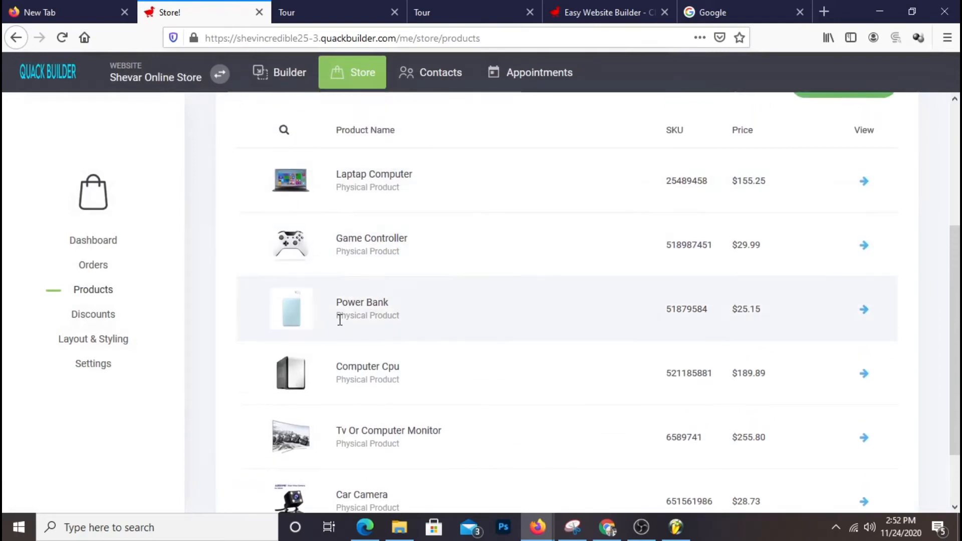
scroll(380, 463, "down", 1)
scroll(400, 435, "down", 1)
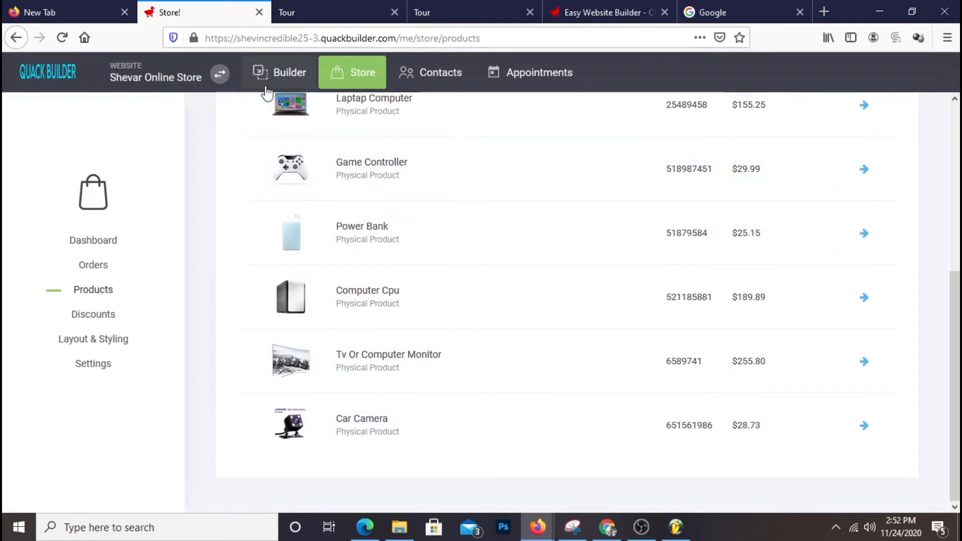
left_click(295, 80)
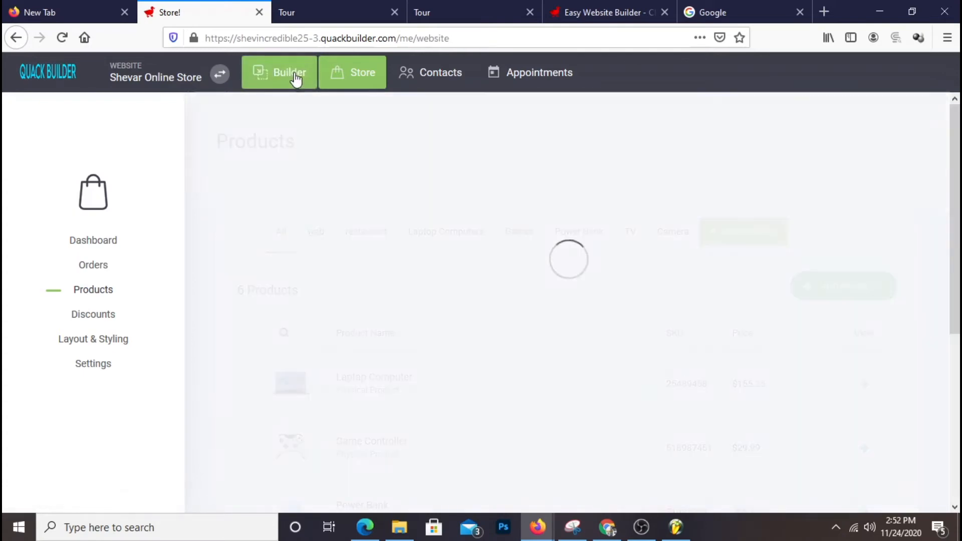
Insert an image element into the empty column beside the Game Controller deal in the Special Deals block.
scroll(682, 324, "down", 10)
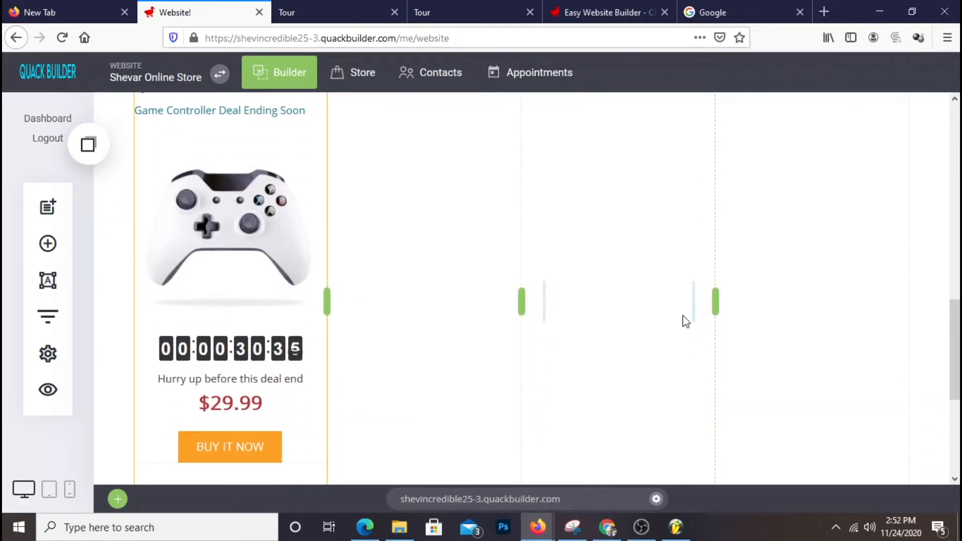
scroll(689, 314, "down", 2)
scroll(691, 313, "up", 4)
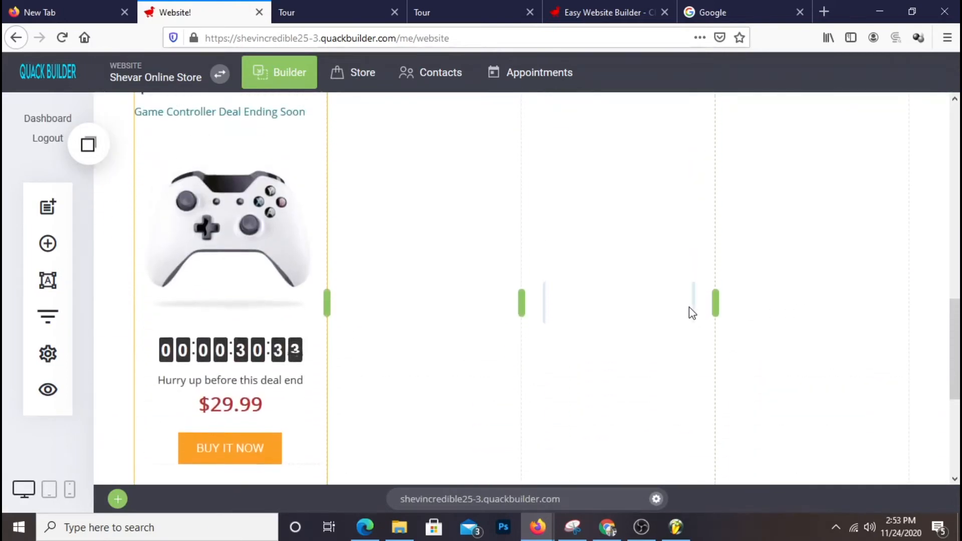
scroll(688, 308, "down", 1)
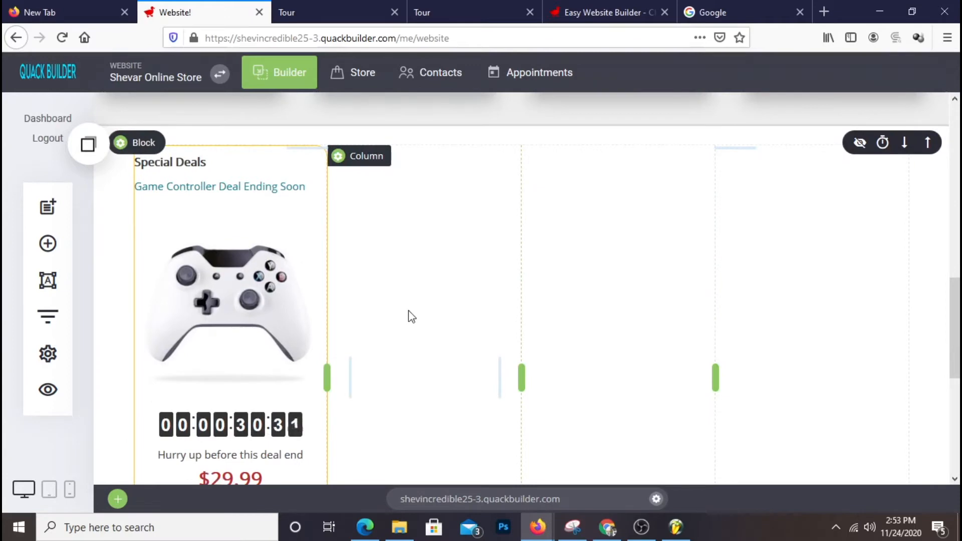
left_click(47, 244)
left_click_drag(157, 379, 465, 203)
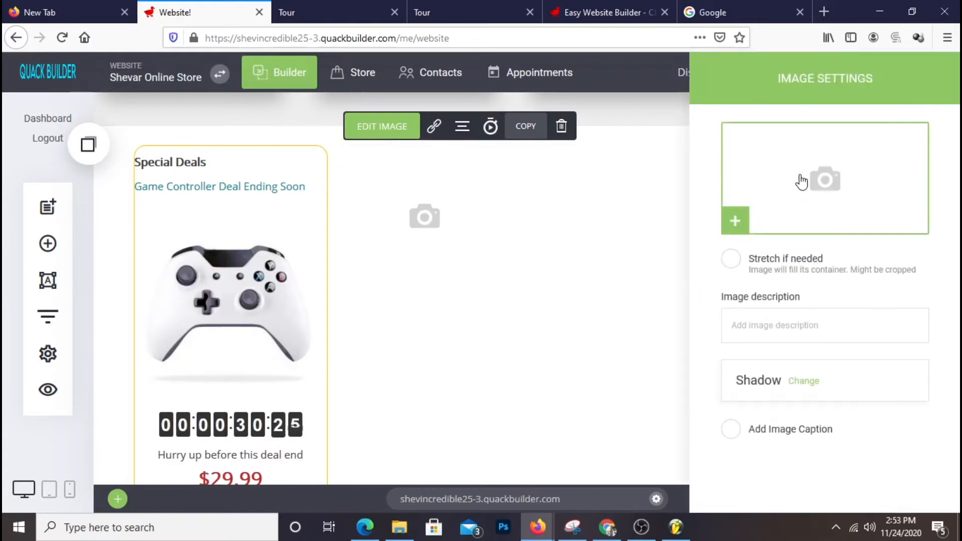
Open the image library for the new image element and pick the light blue power bank picture.
left_click(831, 213)
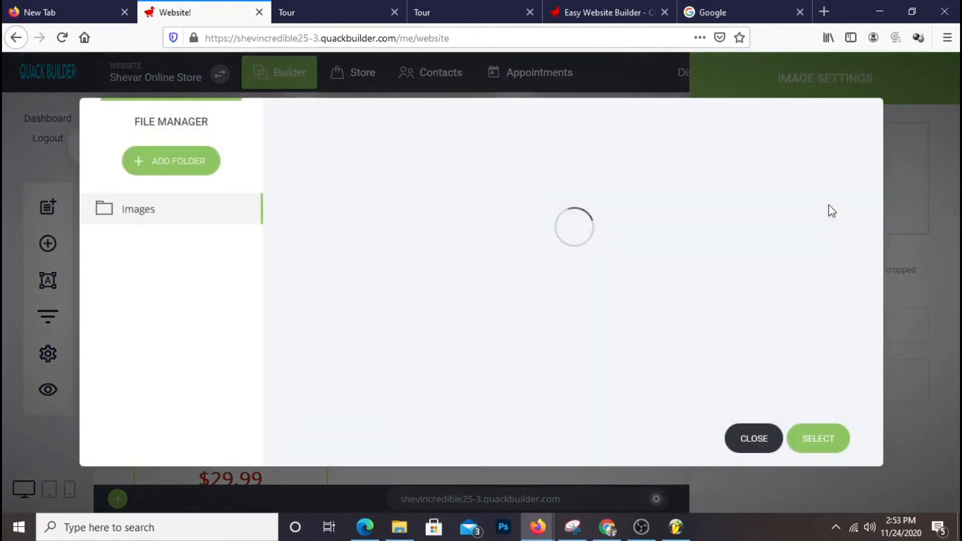
left_click(584, 354)
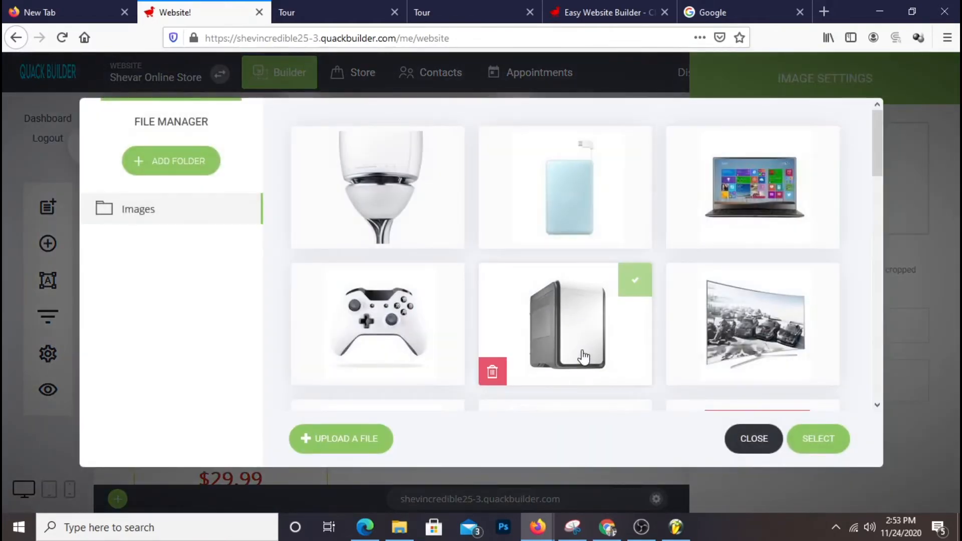
scroll(581, 351, "down", 3)
scroll(580, 341, "up", 3)
left_click(555, 222)
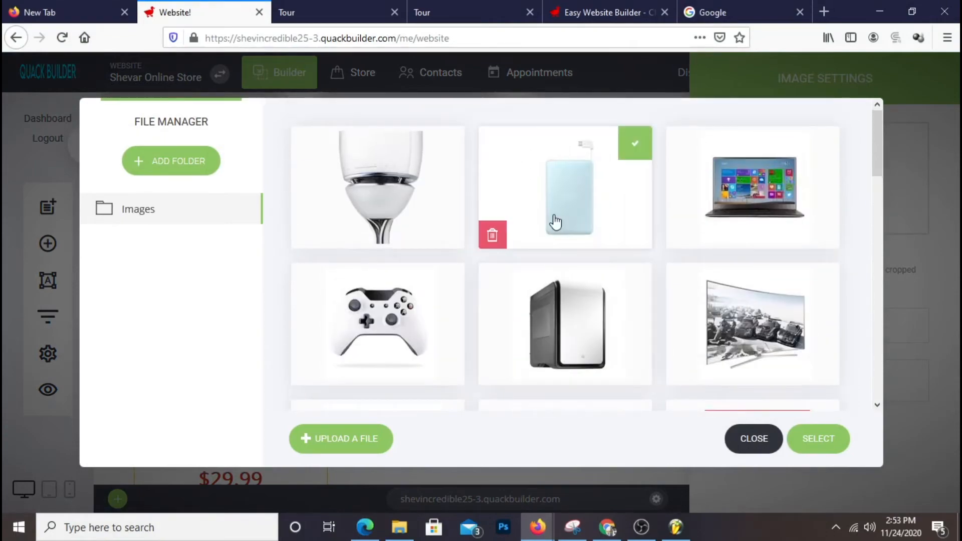
Insert the light blue power bank picture beside the Special Deals column and enlarge it to about 231 x 272 px.
left_click(808, 438)
left_click(491, 244)
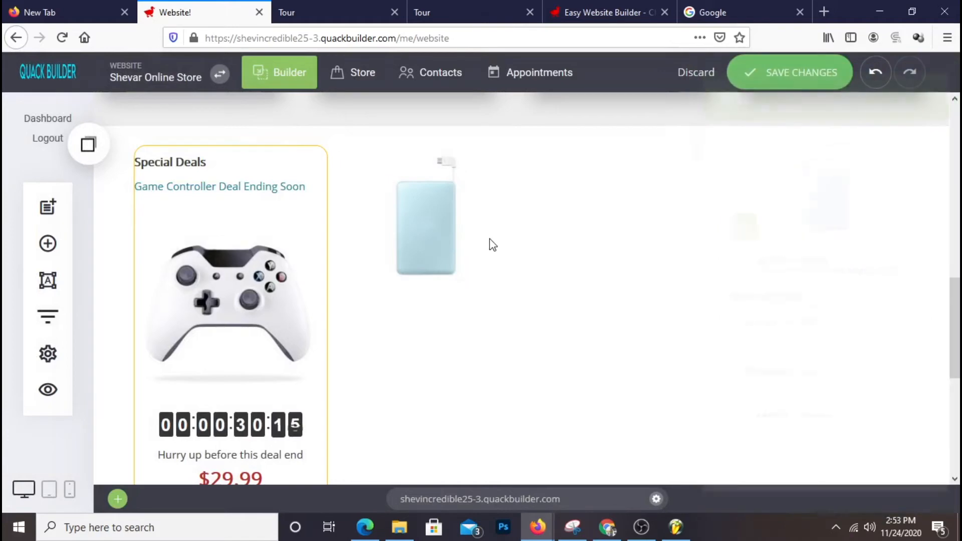
left_click_drag(421, 287, 438, 341)
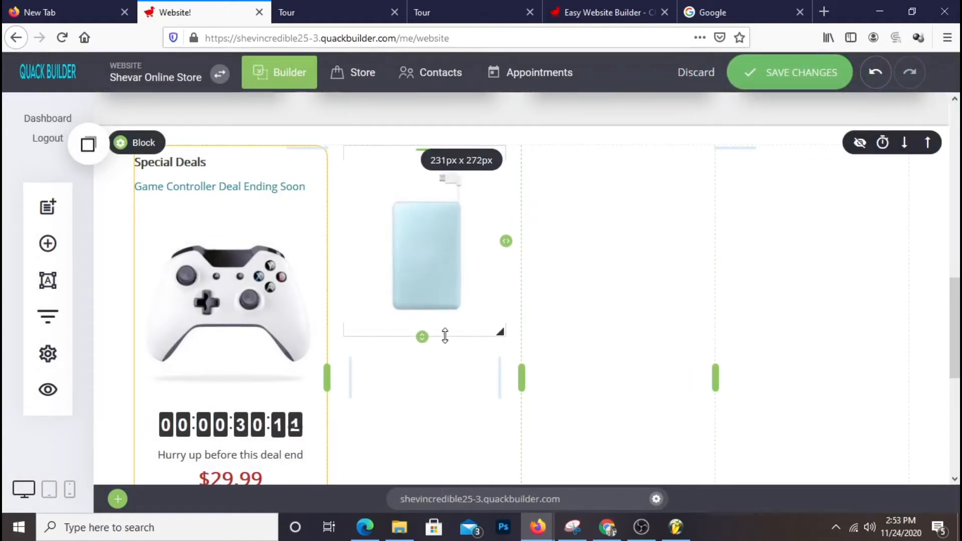
scroll(651, 236, "down", 5)
scroll(650, 236, "up", 5)
scroll(652, 237, "down", 1)
scroll(652, 237, "down", 2)
scroll(651, 236, "up", 1)
scroll(649, 237, "down", 1)
scroll(649, 237, "up", 3)
Add an image widget to the empty column beside the power bank, using the white computer case picture.
left_click(54, 251)
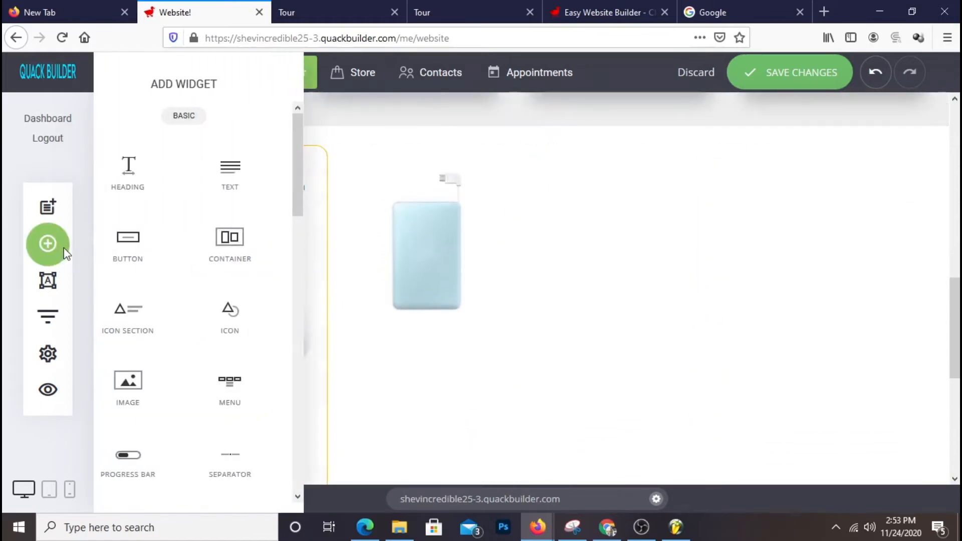
left_click_drag(215, 373, 642, 262)
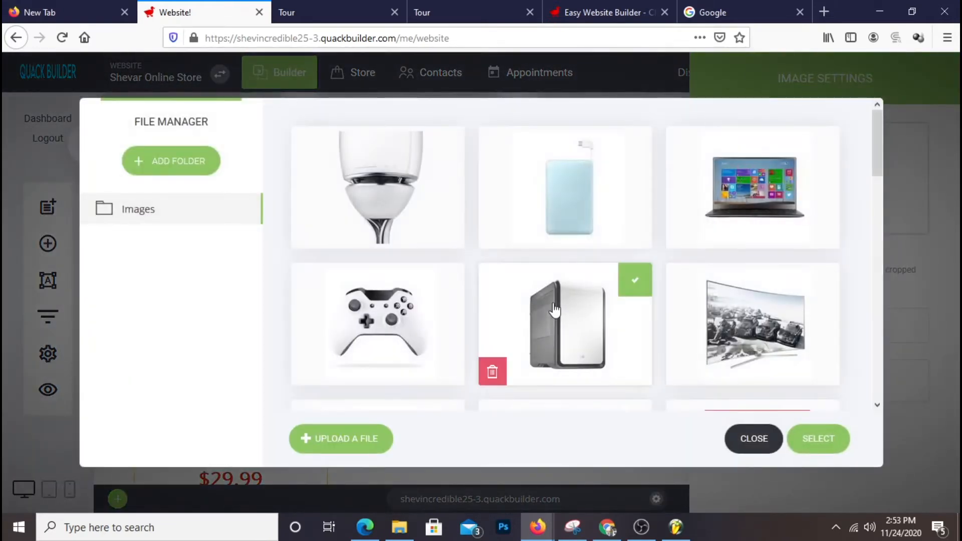
left_click(554, 310)
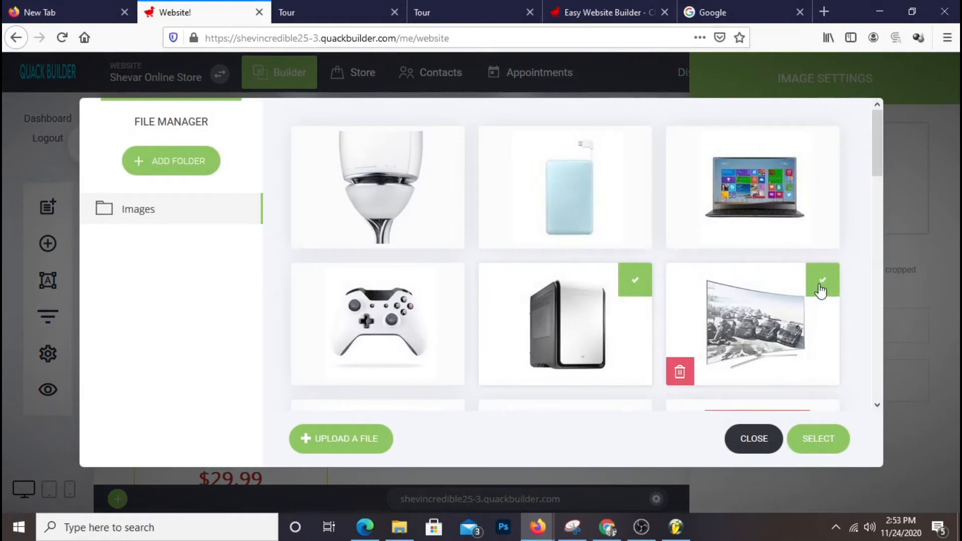
scroll(812, 300, "down", 3)
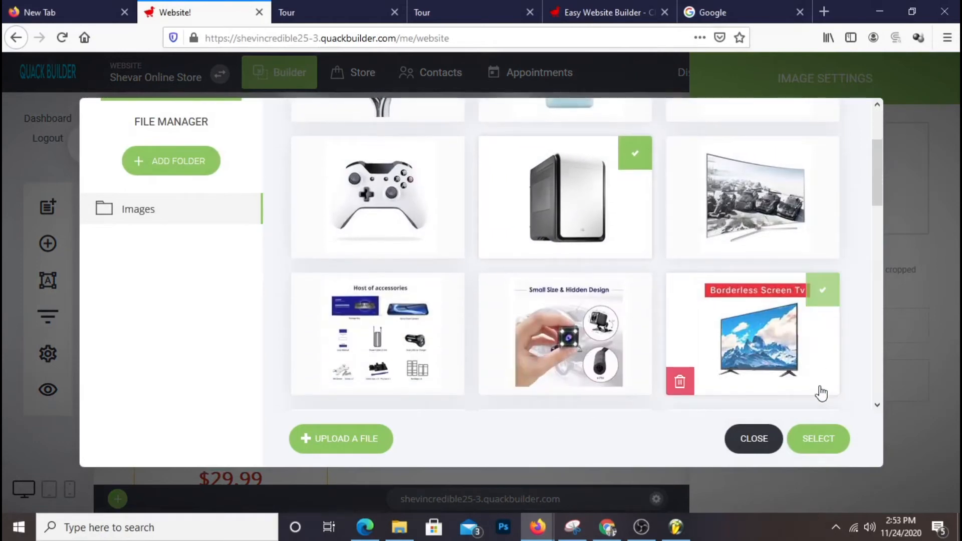
left_click(827, 440)
left_click(633, 183)
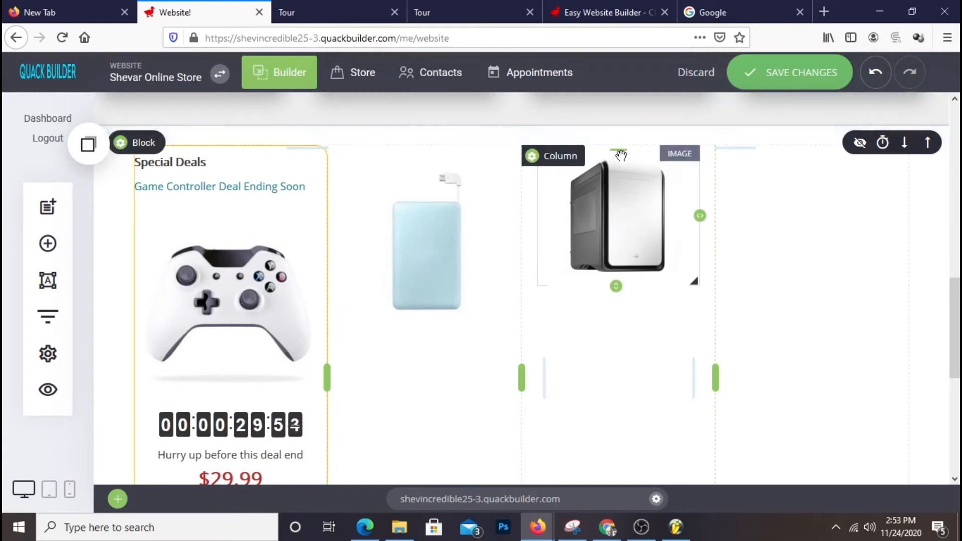
Set the computer case image's top spacing to about 15 px, enlarge it, and add a little top spacing to the power bank image.
left_click_drag(618, 151, 622, 164)
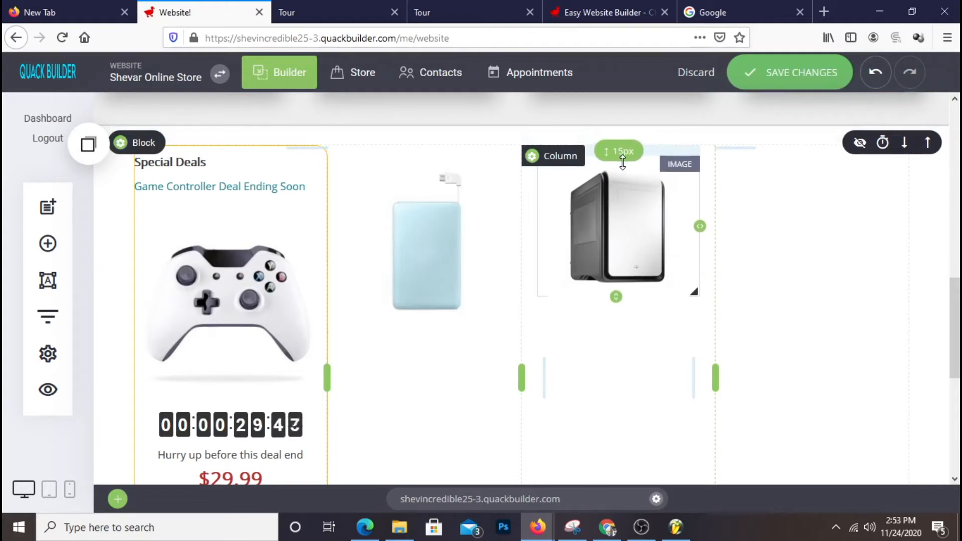
left_click_drag(617, 296, 618, 338)
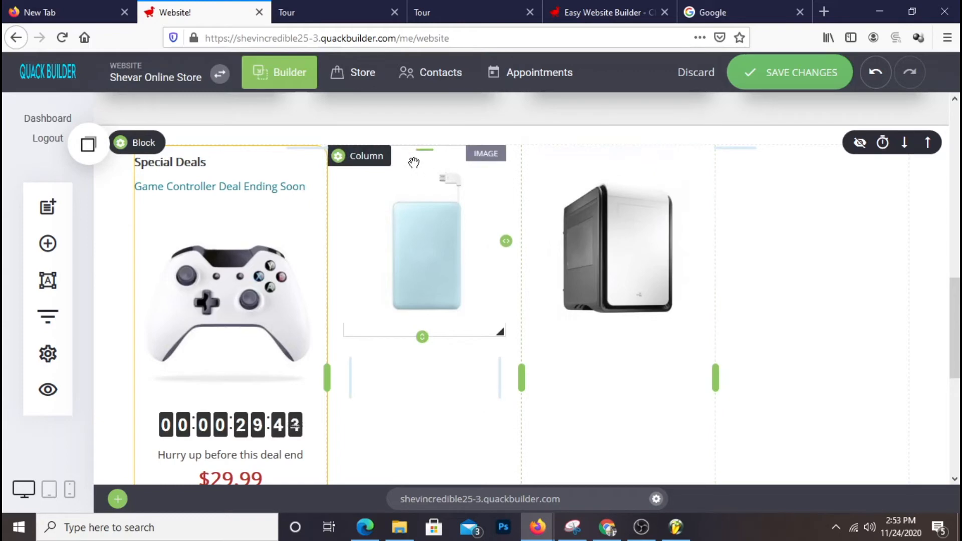
left_click_drag(425, 149, 426, 157)
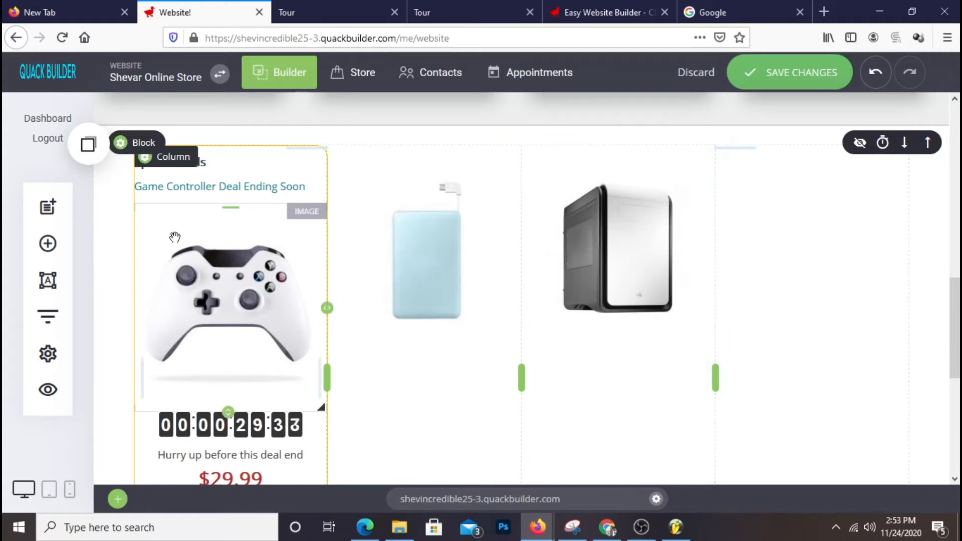
Add an image widget to the last empty column, using the curved TV picture with military vehicles on screen.
left_click(48, 243)
left_click_drag(154, 401, 857, 227)
left_click(863, 240)
left_click(859, 195)
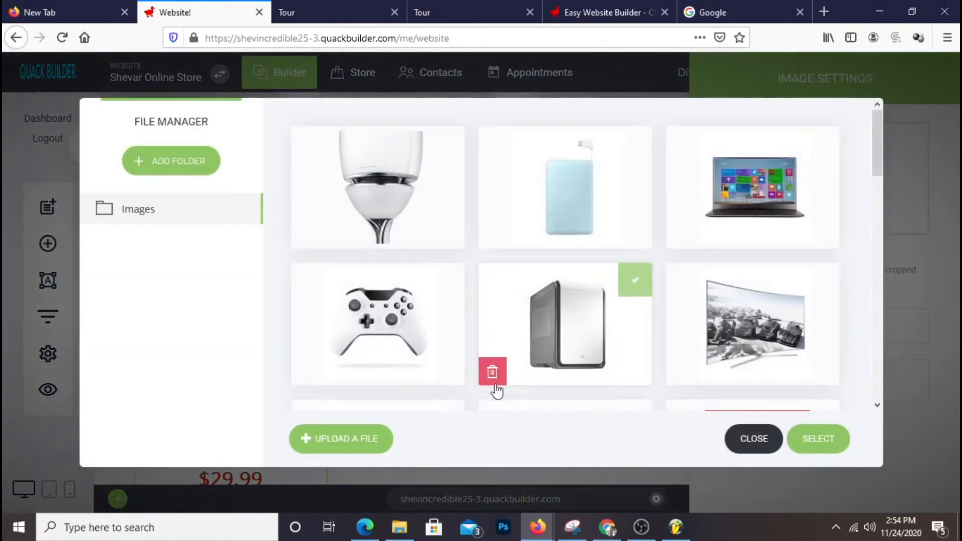
scroll(772, 310, "down", 2)
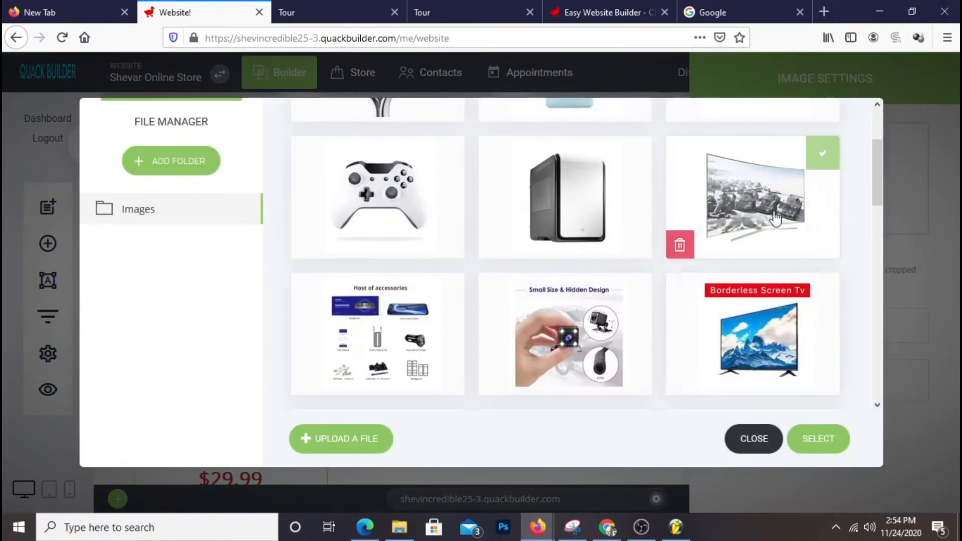
left_click(810, 444)
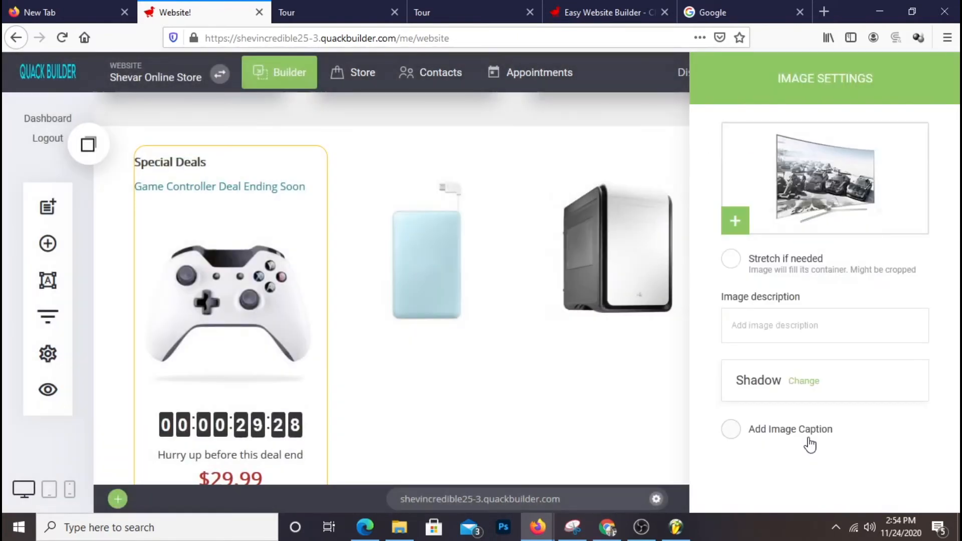
left_click(568, 372)
Increase the spacing above the TV image and enlarge the image slightly.
left_click_drag(821, 152, 817, 172)
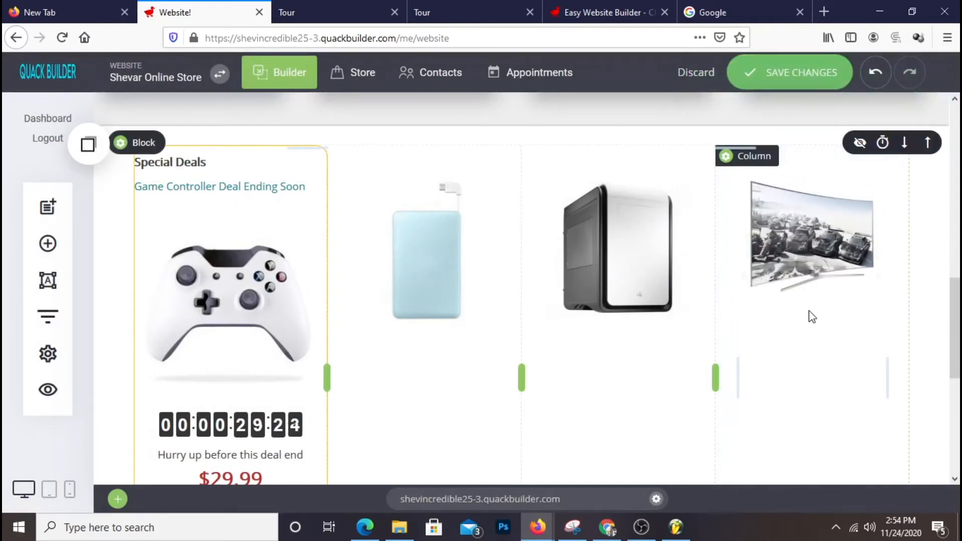
left_click_drag(810, 315, 816, 313)
Add a separator widget below the power bank image and set its type to Full Width.
scroll(430, 369, "down", 3)
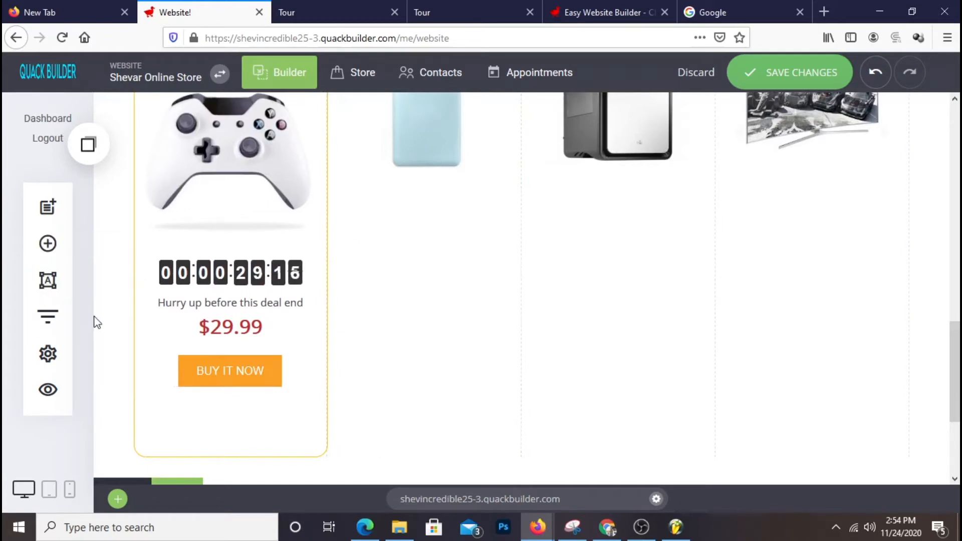
left_click(48, 250)
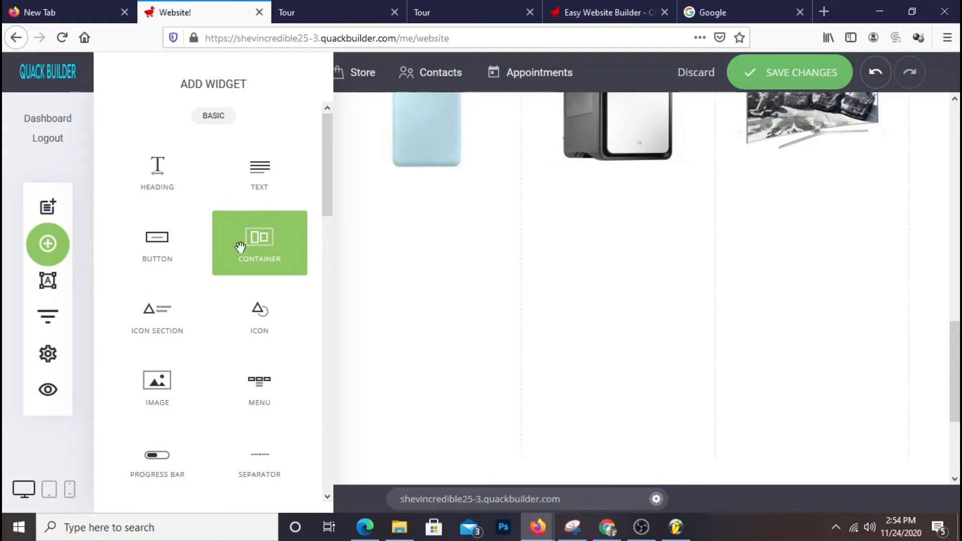
scroll(261, 271, "down", 3)
left_click_drag(230, 271, 427, 249)
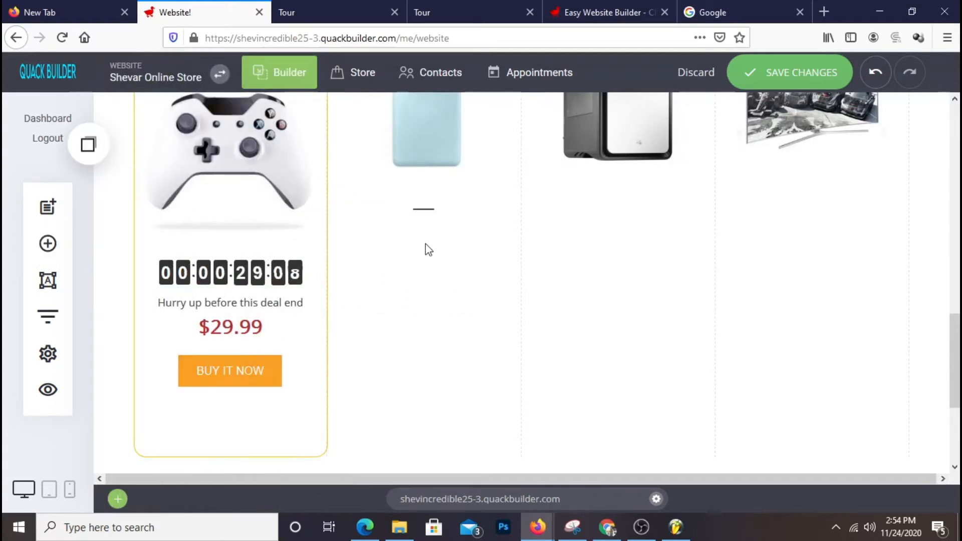
left_click(834, 169)
left_click(812, 202)
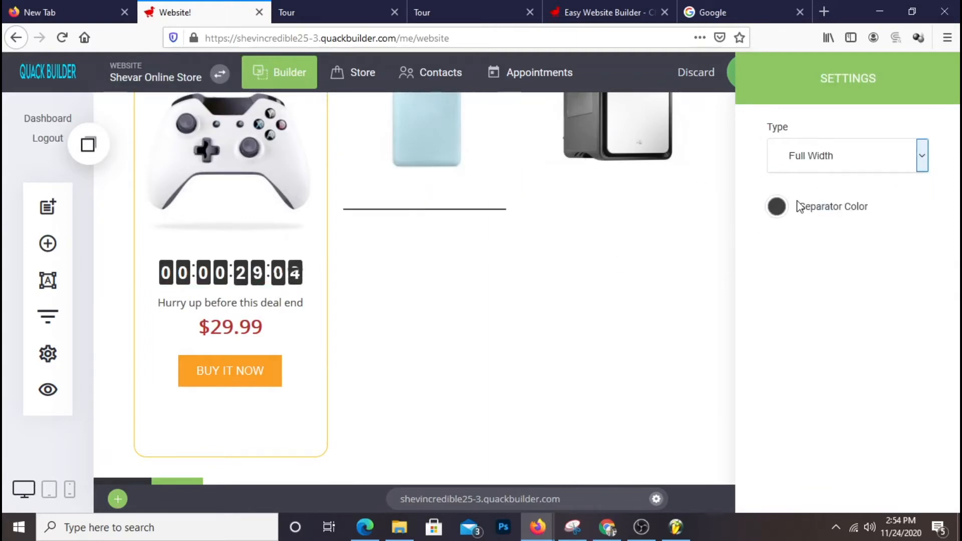
Change the separator colour under the power bank image to a lighter grey.
left_click(778, 207)
left_click_drag(731, 223, 735, 233)
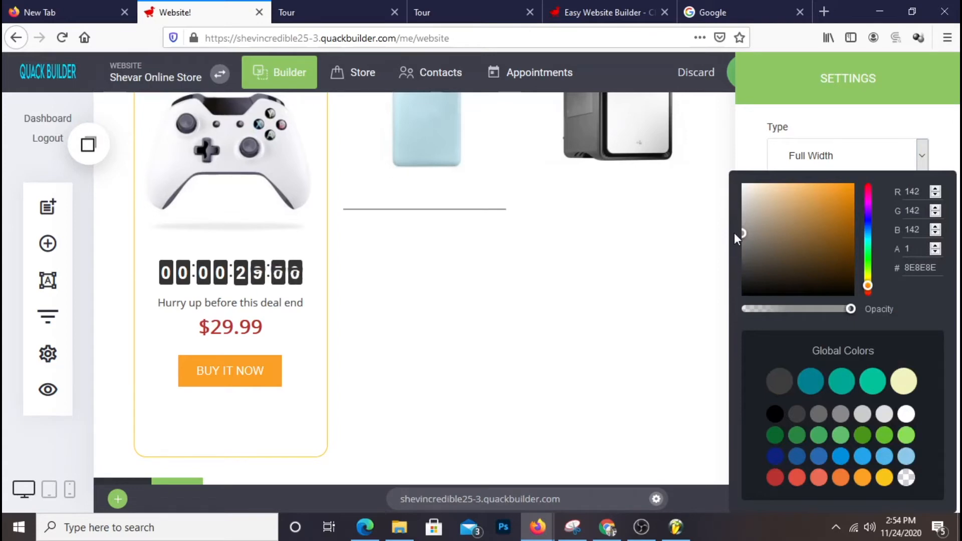
left_click_drag(732, 230, 723, 239)
left_click(645, 247)
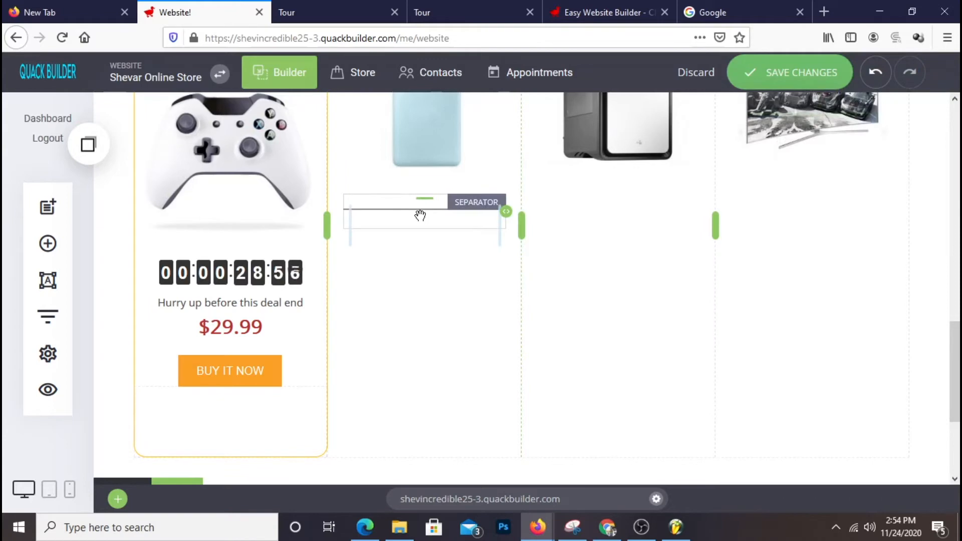
Copy the separator, place copies below the computer case and TV images, and lower them level with the first one.
left_click(420, 216)
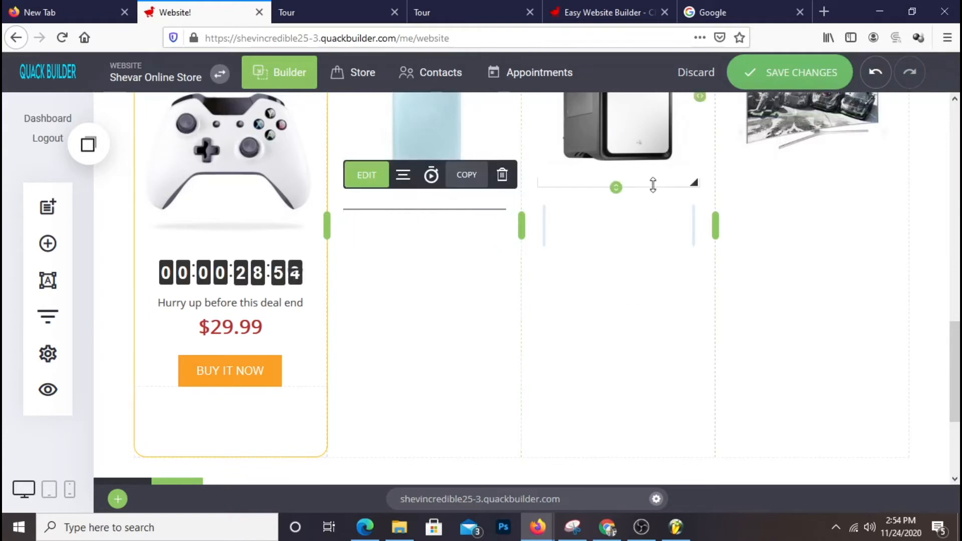
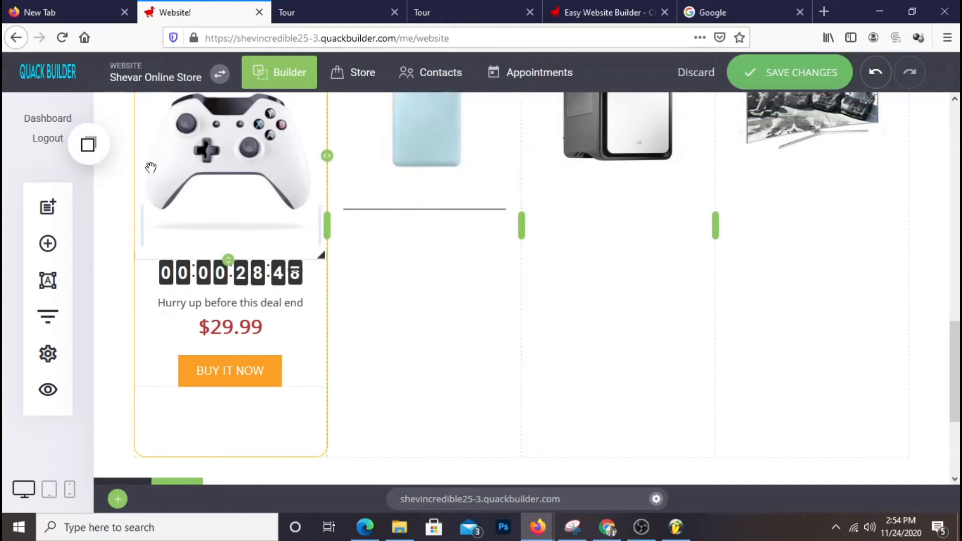
left_click(89, 146)
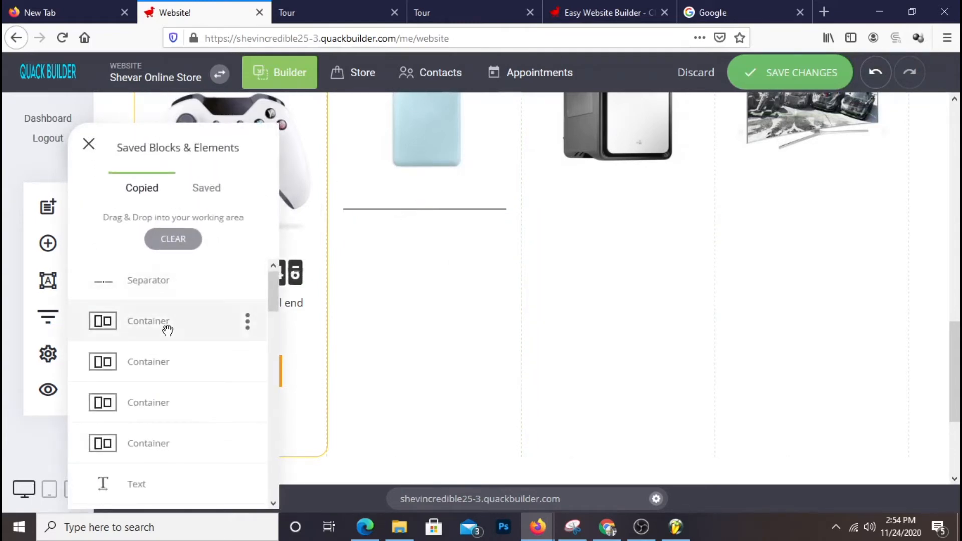
left_click_drag(155, 281, 633, 221)
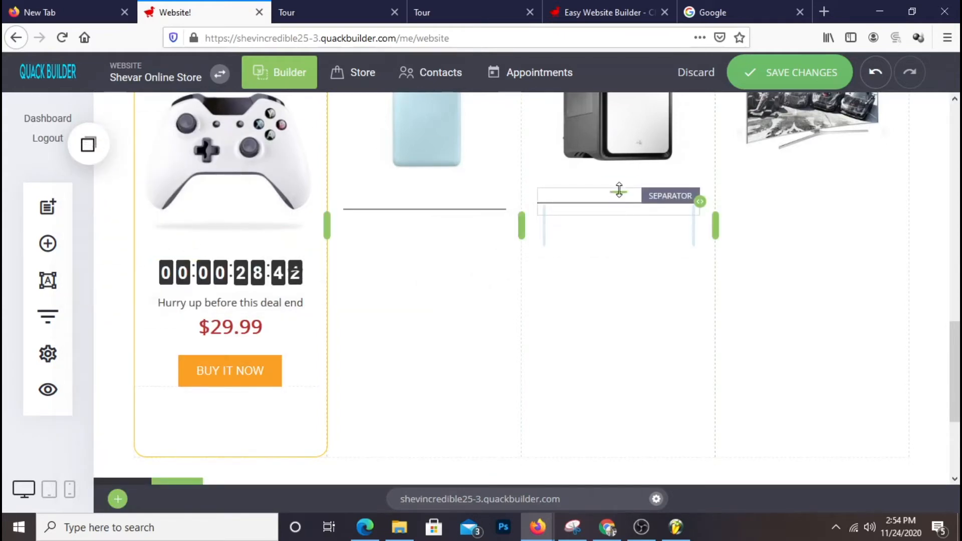
left_click(87, 146)
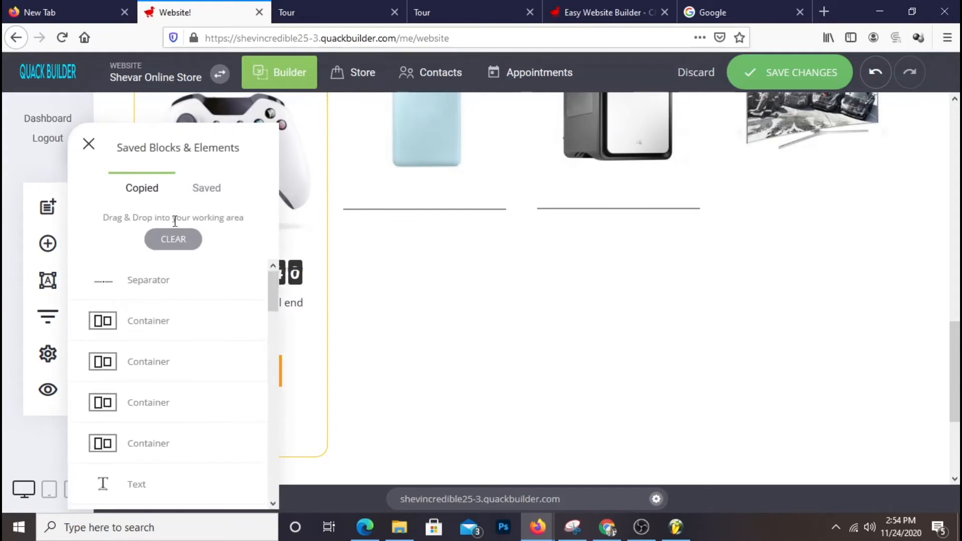
left_click_drag(160, 278, 822, 215)
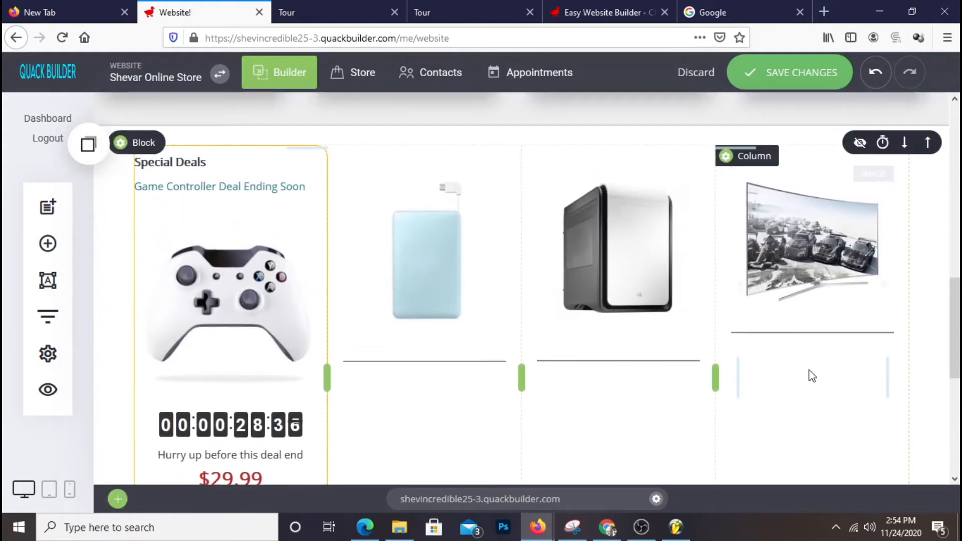
left_click_drag(813, 330, 807, 351)
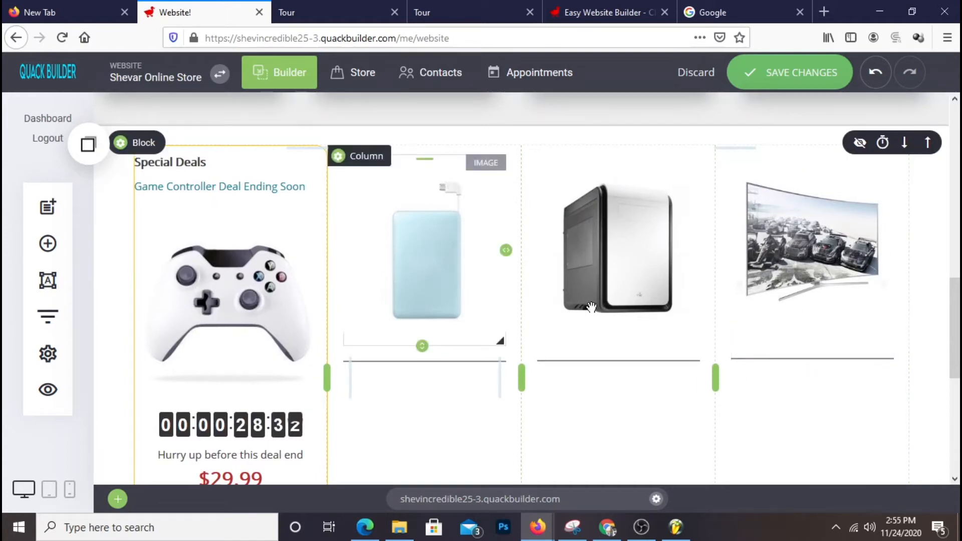
scroll(731, 210, "down", 2)
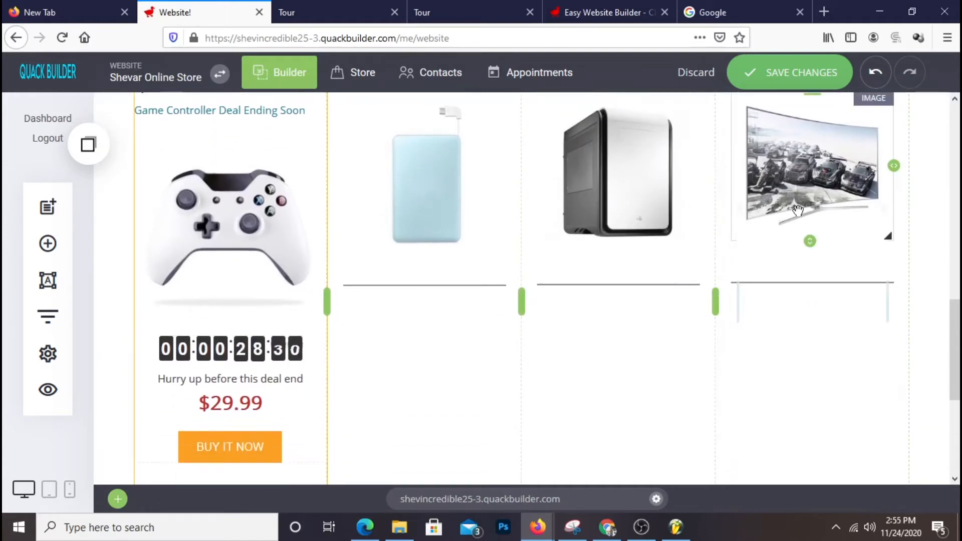
scroll(798, 208, "up", 4)
scroll(798, 208, "down", 4)
scroll(798, 210, "down", 4)
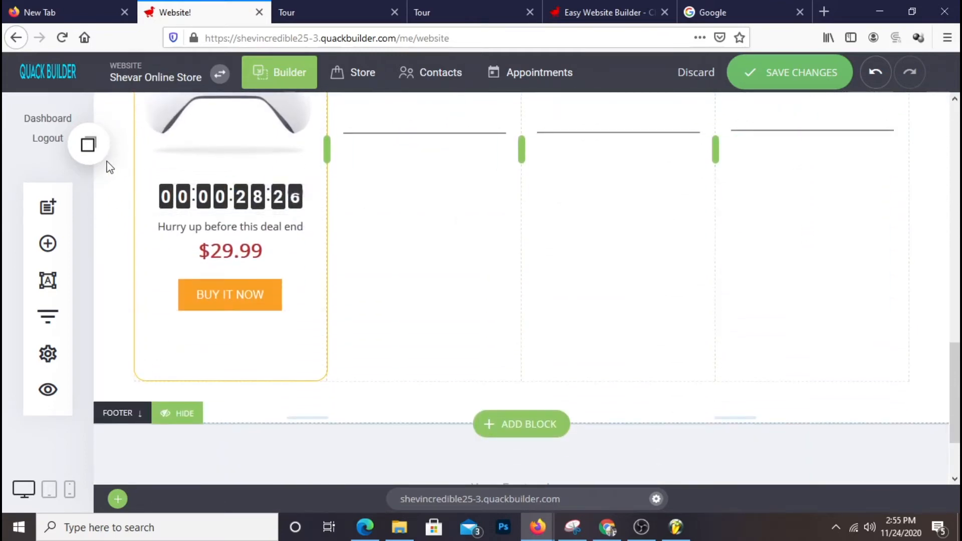
left_click(87, 144)
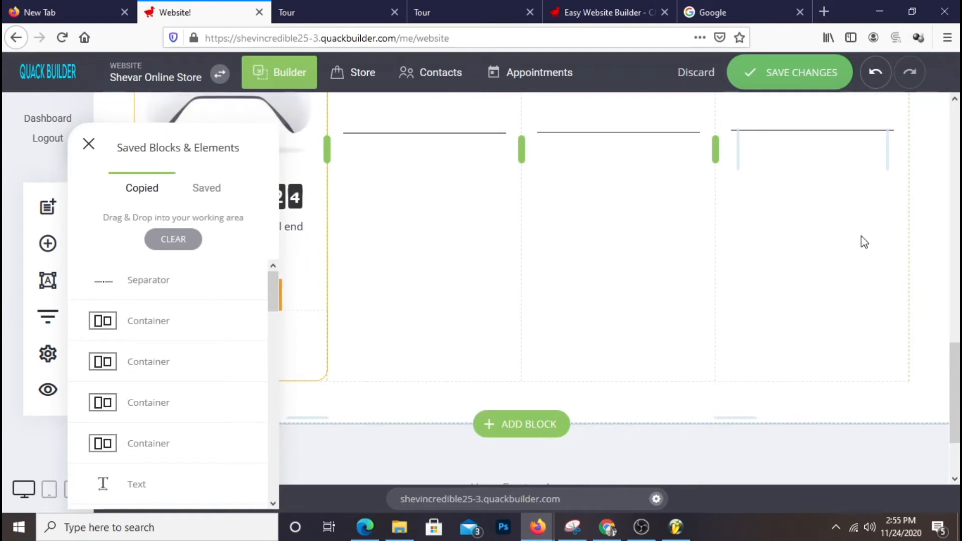
left_click(403, 267)
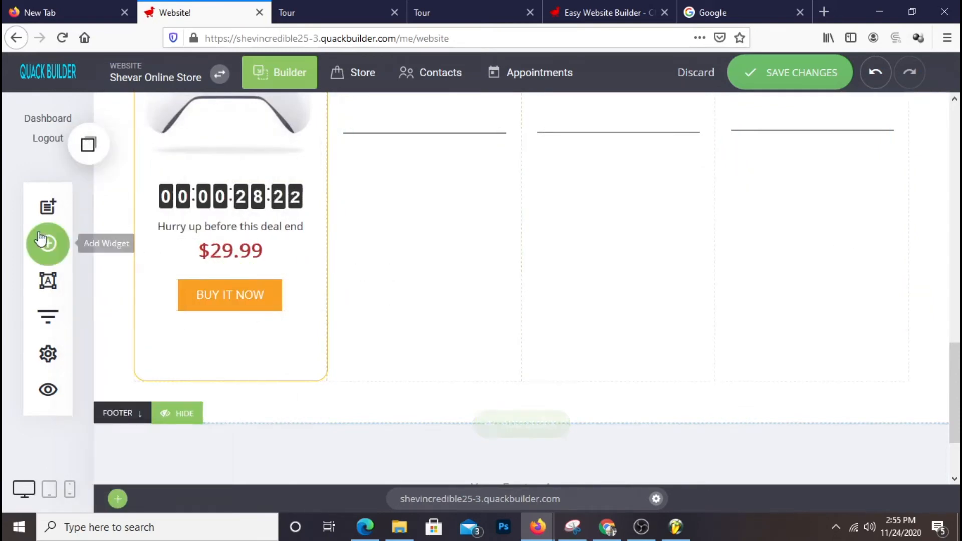
Add an image widget below the power bank column's separator and assign it the AZDOME Rear View Camera picture.
left_click(53, 246)
left_click_drag(157, 382, 410, 238)
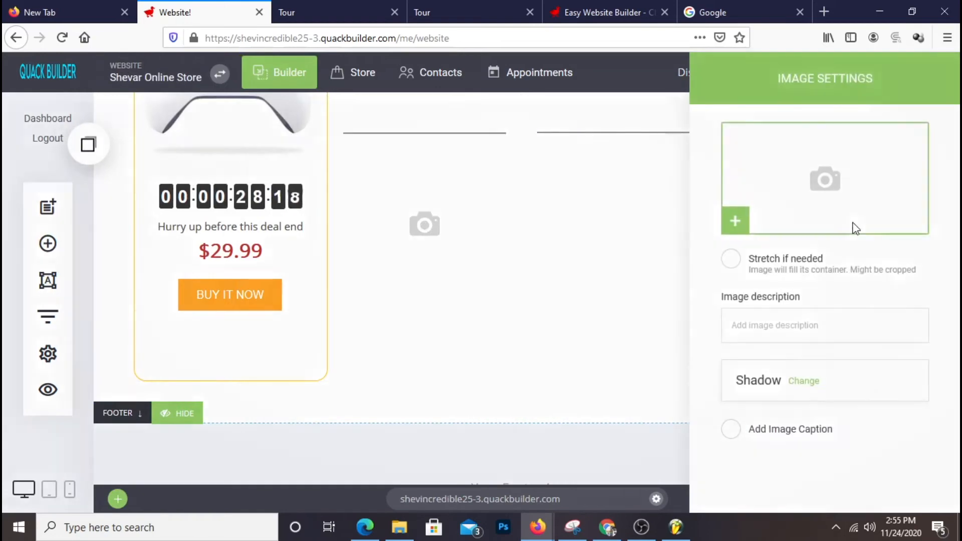
left_click(777, 203)
scroll(687, 344, "down", 5)
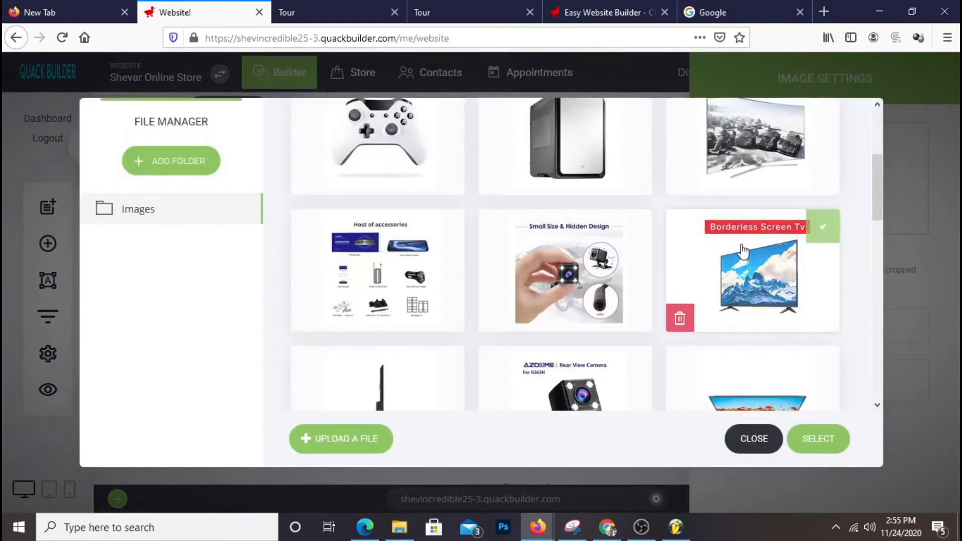
left_click(632, 286)
scroll(782, 368, "down", 3)
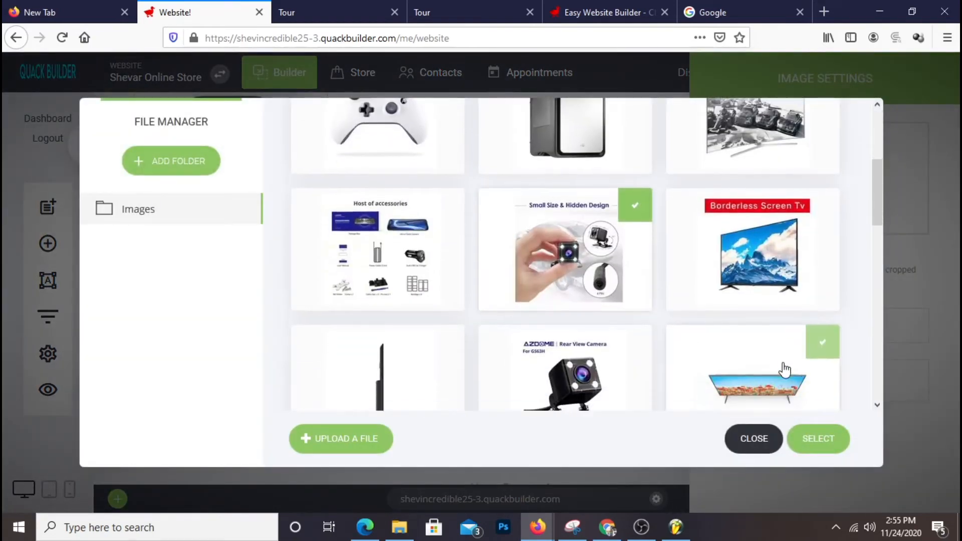
scroll(752, 415, "down", 2)
scroll(760, 406, "up", 3)
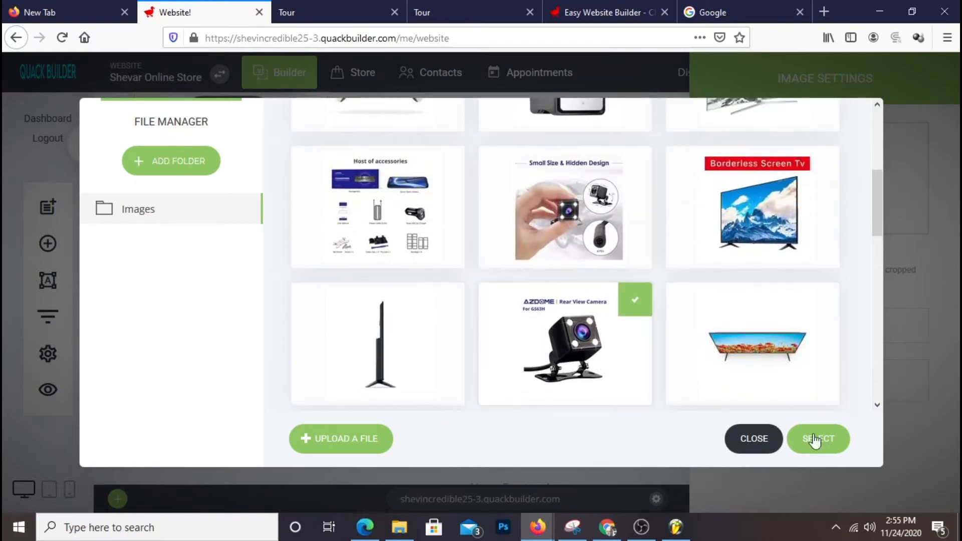
left_click(844, 440)
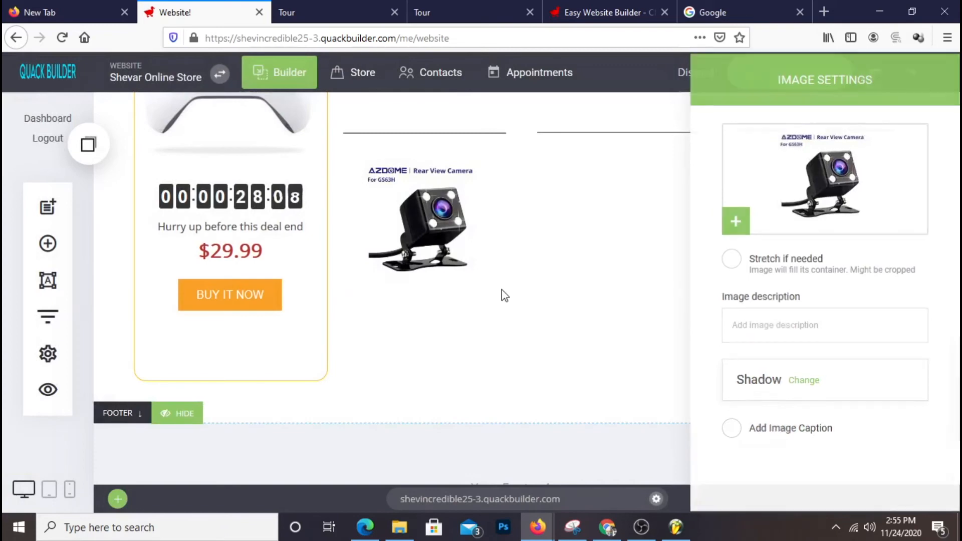
Close the image settings and enlarge the rear view camera image slightly.
left_click(503, 292)
scroll(544, 297, "up", 4)
scroll(545, 297, "down", 3)
scroll(541, 304, "down", 1)
left_click_drag(422, 293, 429, 311)
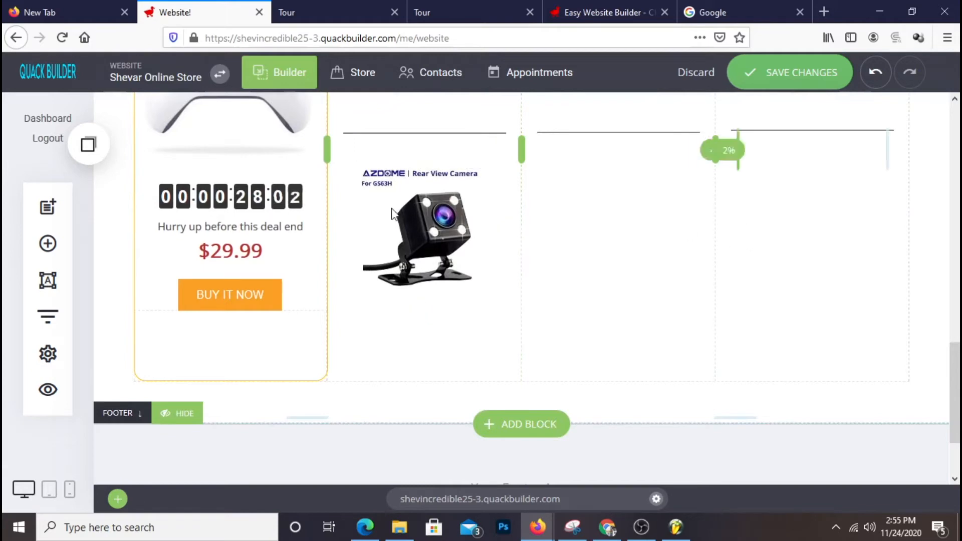
Add an image widget below the computer case column's separator and assign it the laptop picture.
left_click(48, 244)
left_click_drag(184, 377, 652, 220)
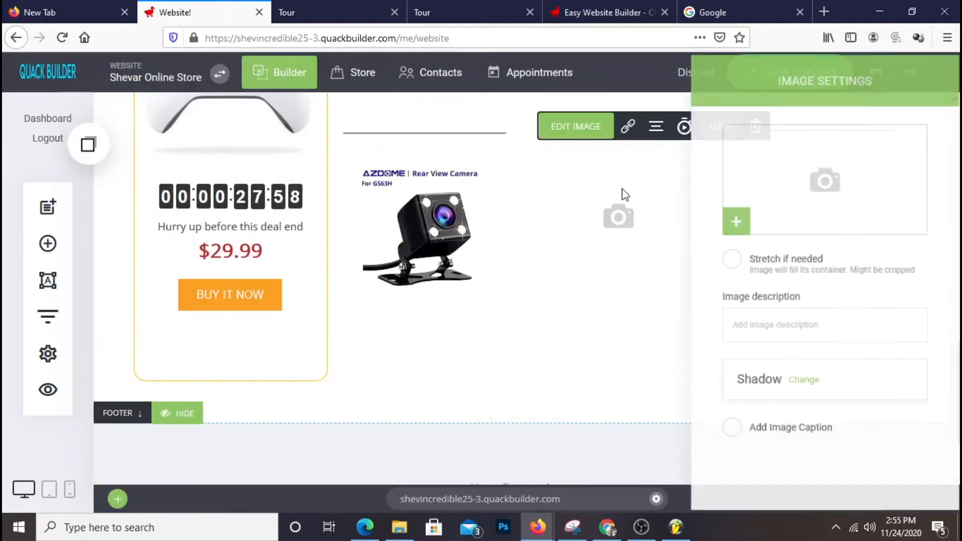
left_click(838, 209)
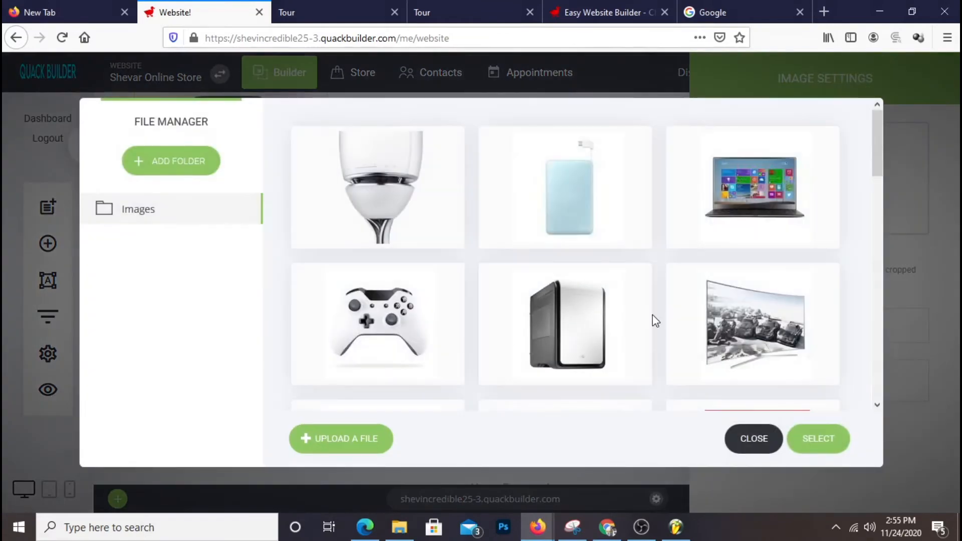
left_click(744, 201)
scroll(744, 201, "down", 5)
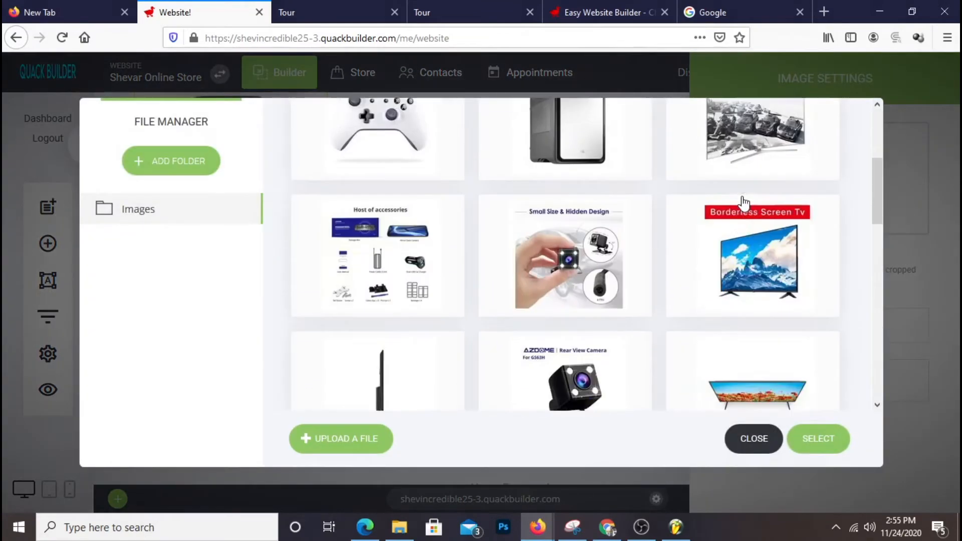
scroll(751, 225, "up", 5)
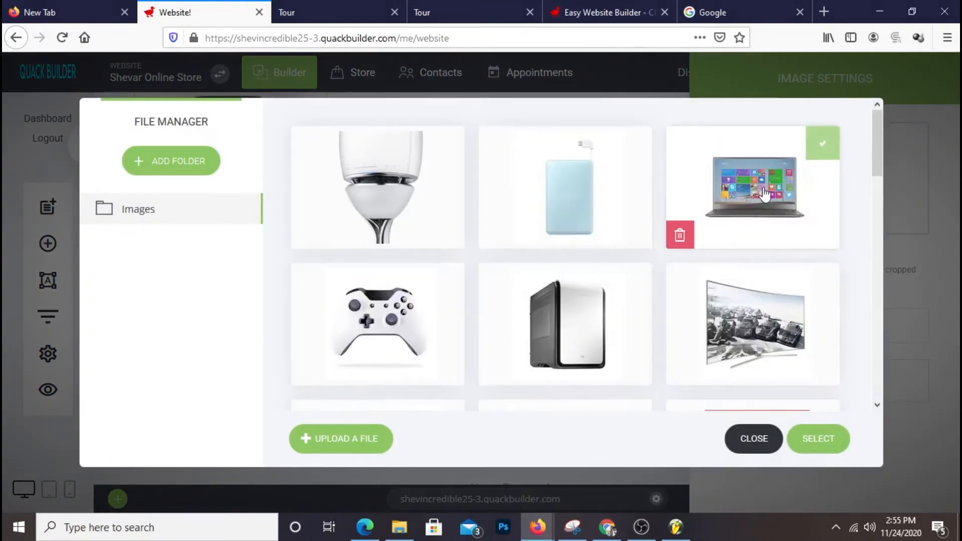
left_click(813, 446)
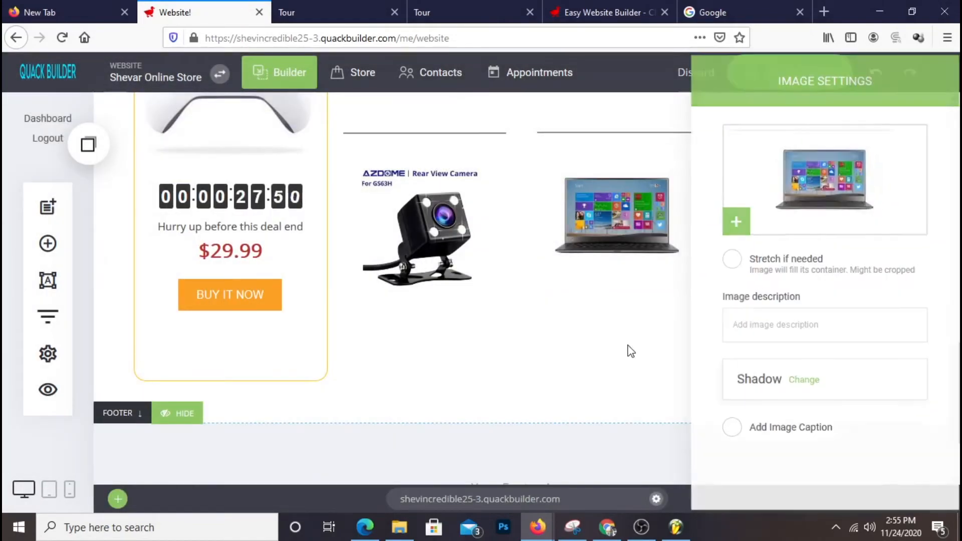
Enlarge the laptop image slightly and check the image rows of the Special Deals block.
left_click_drag(621, 284, 622, 292)
scroll(744, 295, "up", 5)
scroll(747, 294, "down", 5)
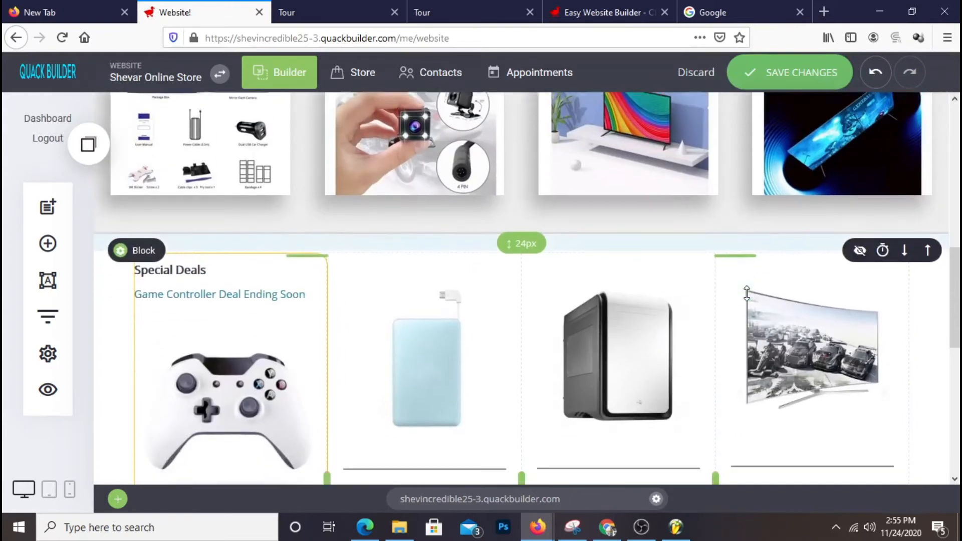
scroll(749, 297, "up", 1)
scroll(751, 302, "up", 2)
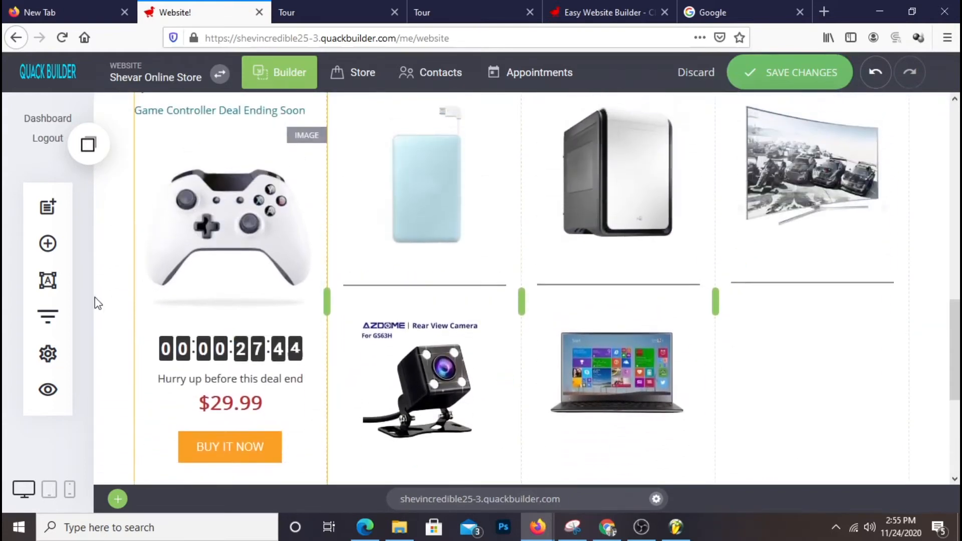
Add an image widget below the curved TV column's separator and assign it the Borderless Screen Tv picture.
left_click(48, 244)
left_click_drag(157, 382, 861, 365)
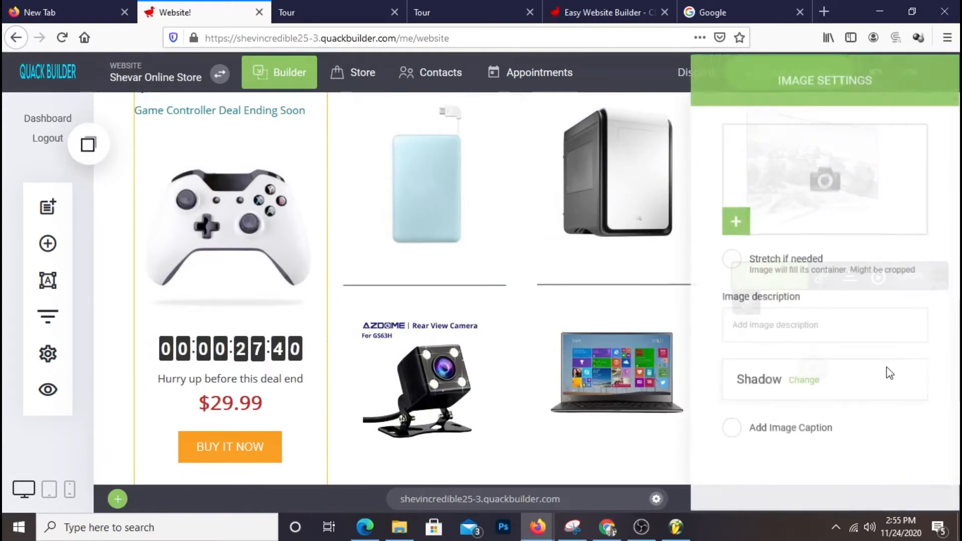
left_click(840, 181)
left_click(535, 279)
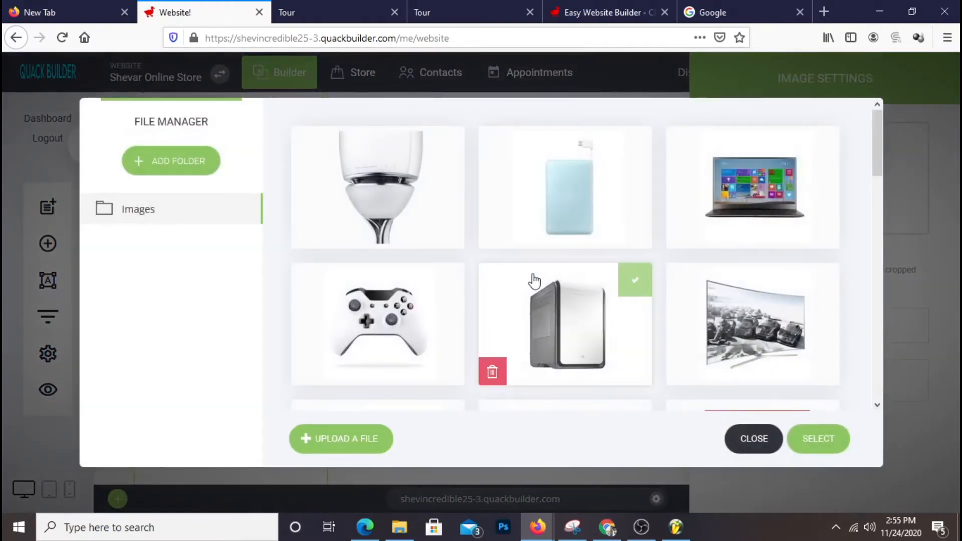
scroll(572, 258, "down", 3)
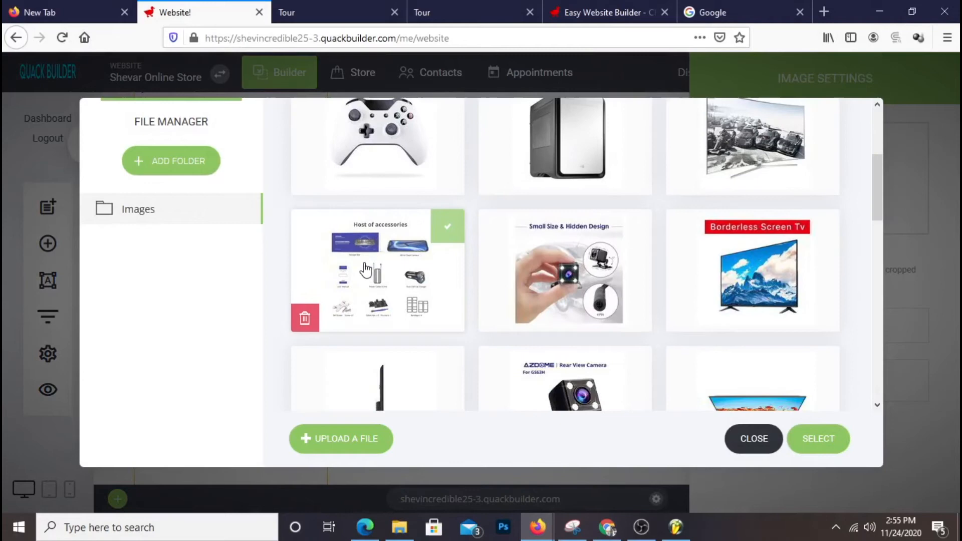
scroll(365, 269, "down", 6)
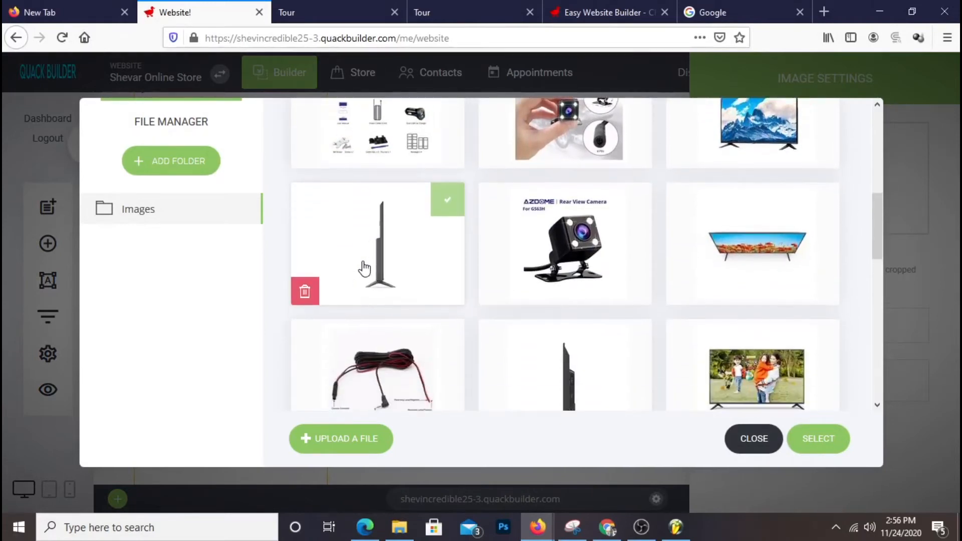
scroll(364, 269, "down", 5)
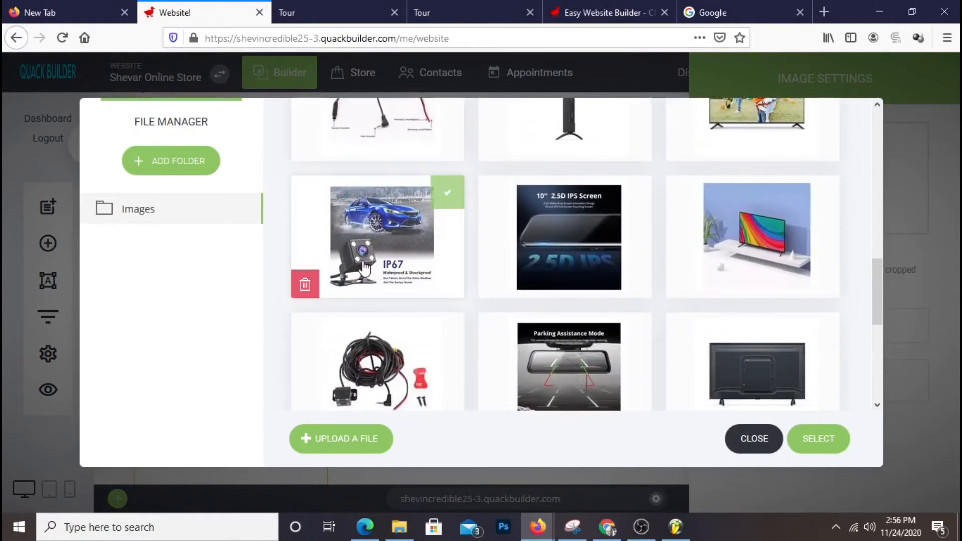
scroll(364, 269, "down", 4)
scroll(361, 266, "up", 3)
scroll(366, 268, "up", 10)
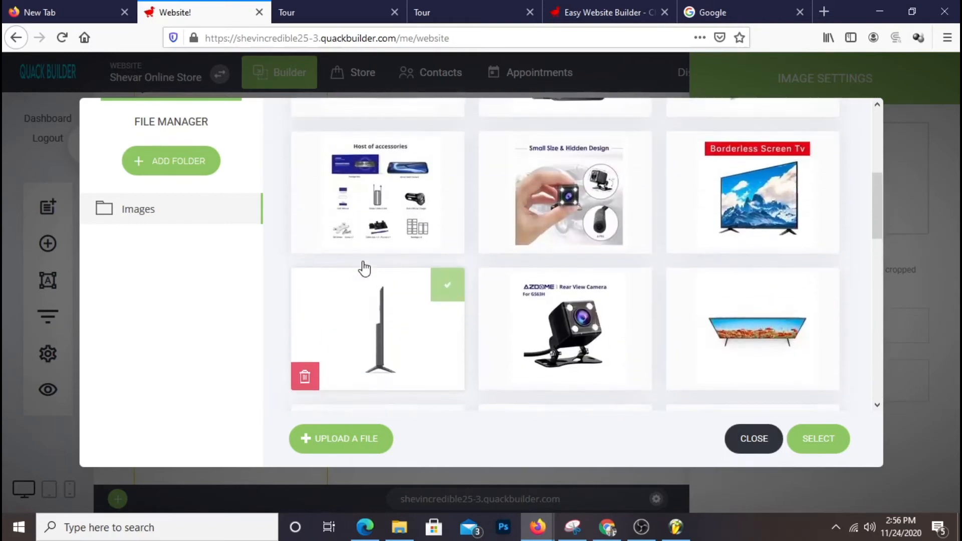
scroll(364, 269, "up", 3)
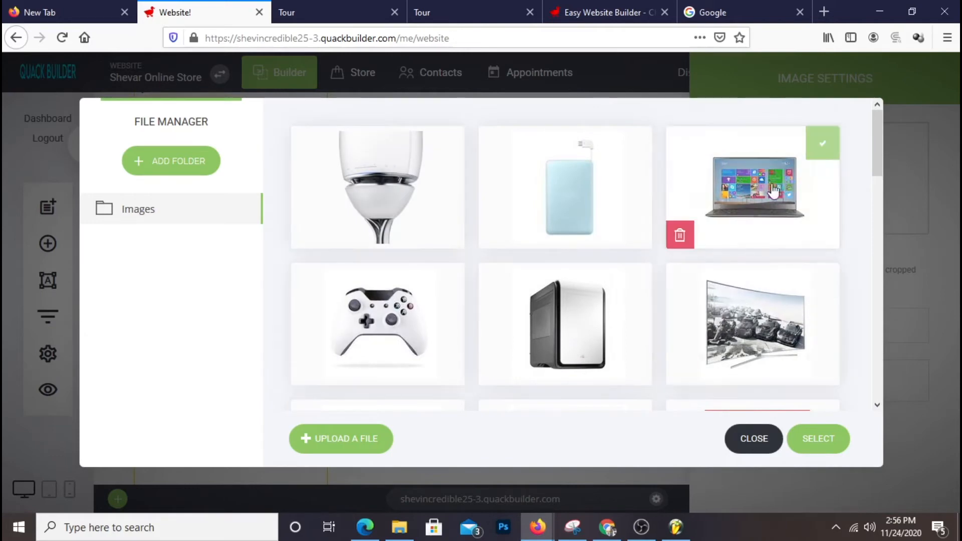
scroll(777, 225, "down", 5)
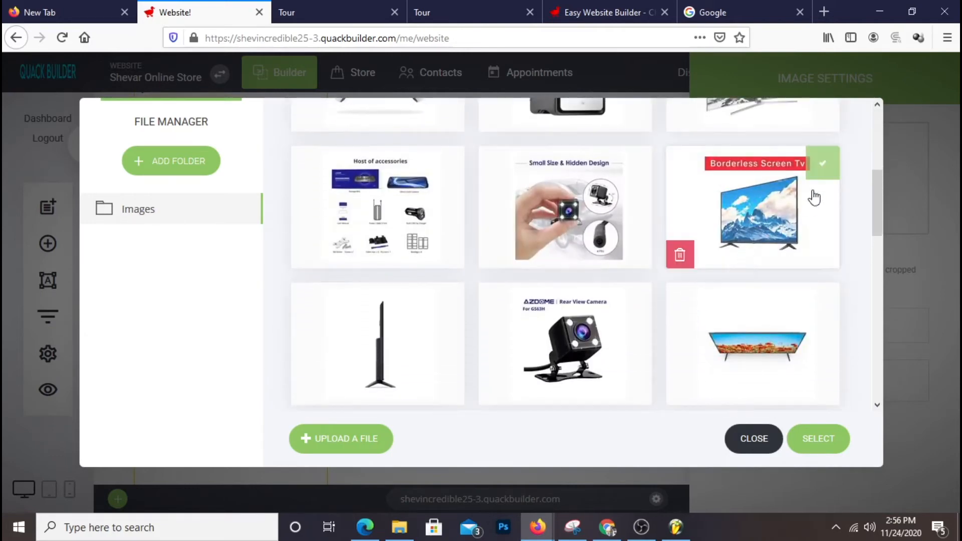
left_click(805, 191)
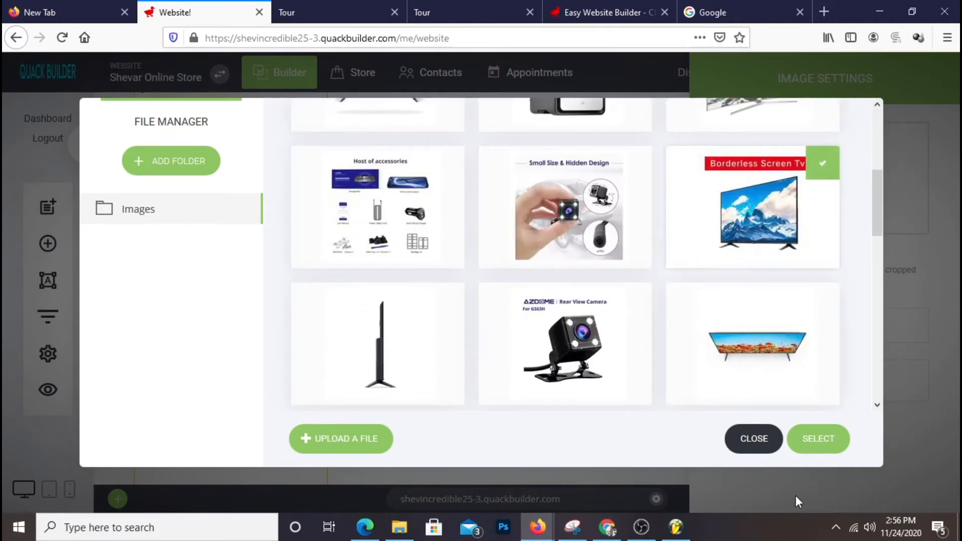
left_click(817, 444)
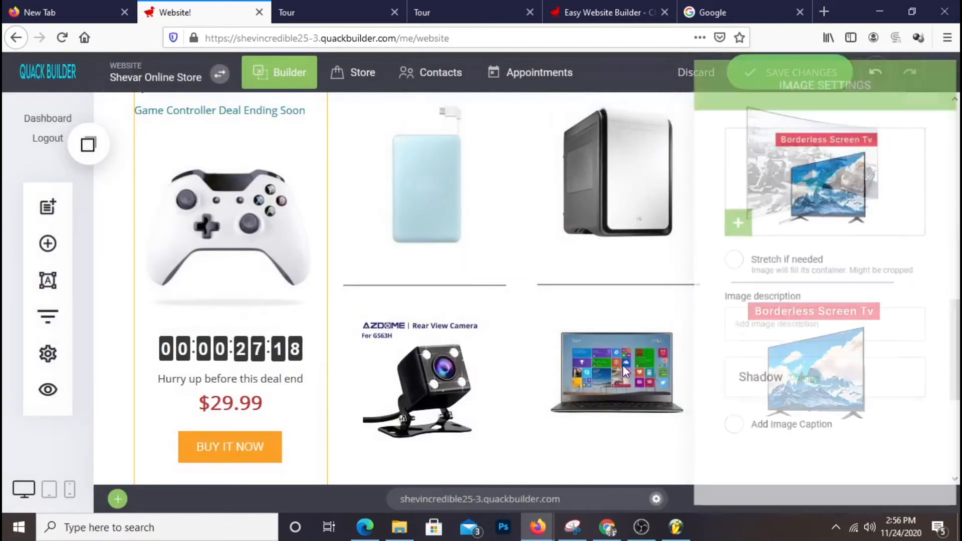
Enlarge the Borderless Screen Tv image slightly and compare it with the neighbouring product images.
left_click_drag(809, 300, 808, 300)
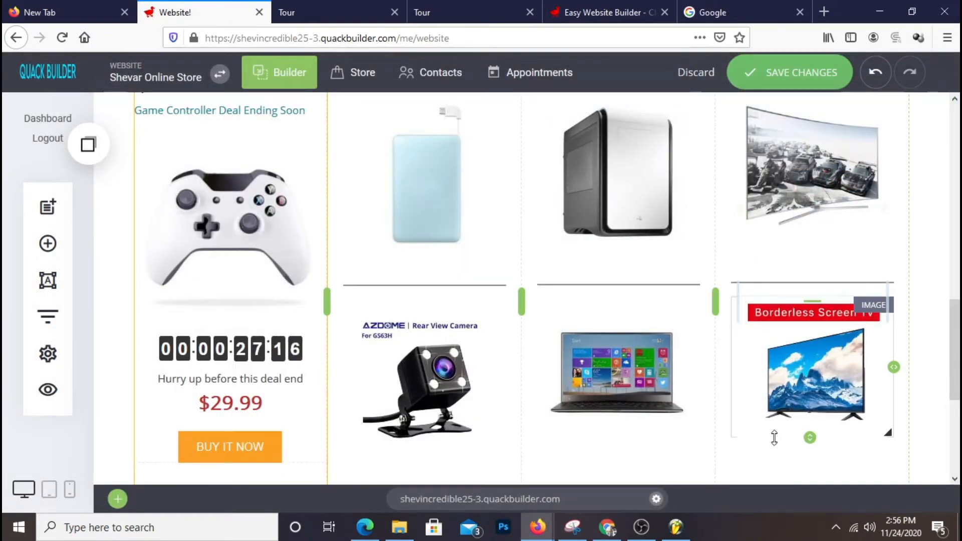
left_click_drag(809, 439, 810, 444)
scroll(697, 369, "down", 3)
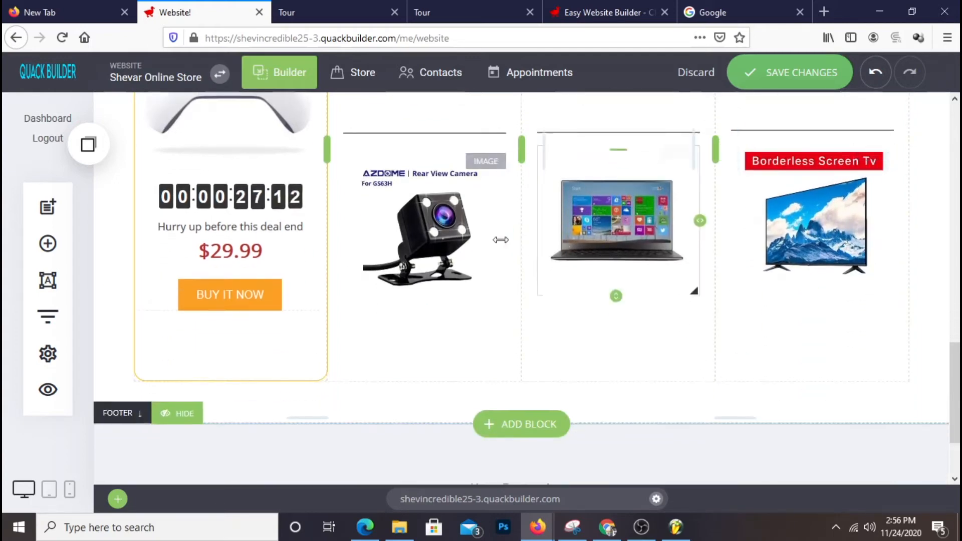
scroll(712, 234, "up", 3)
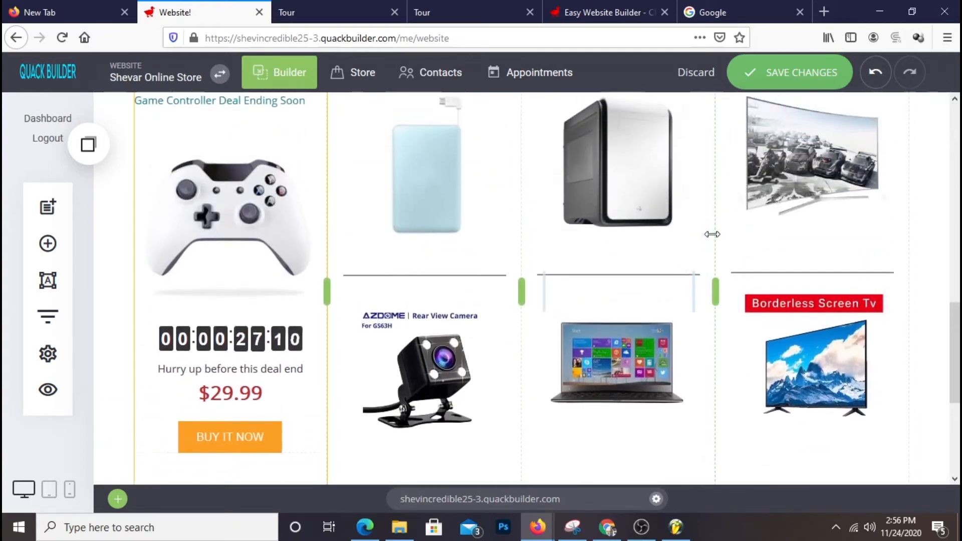
Save the website changes and show the site preview in a new tab.
left_click(777, 80)
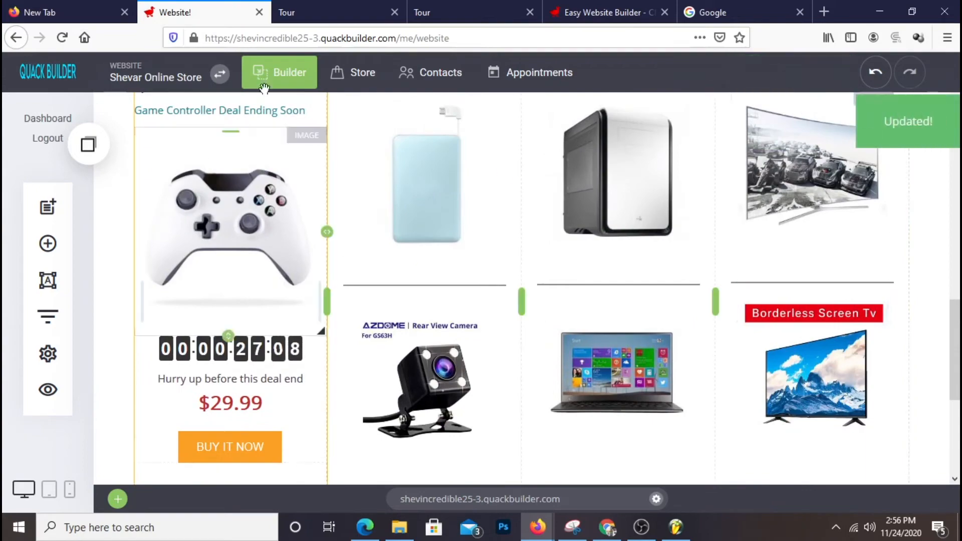
left_click(49, 391)
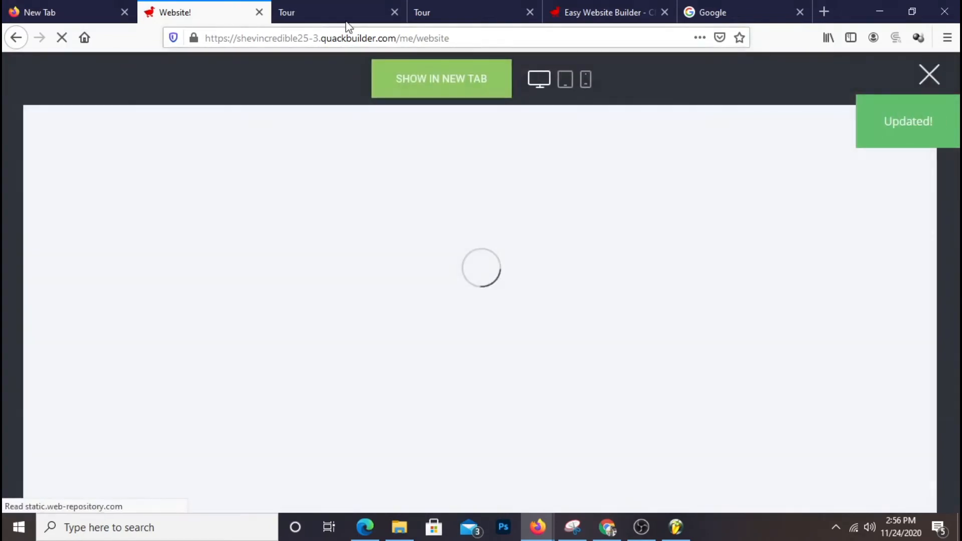
left_click(430, 79)
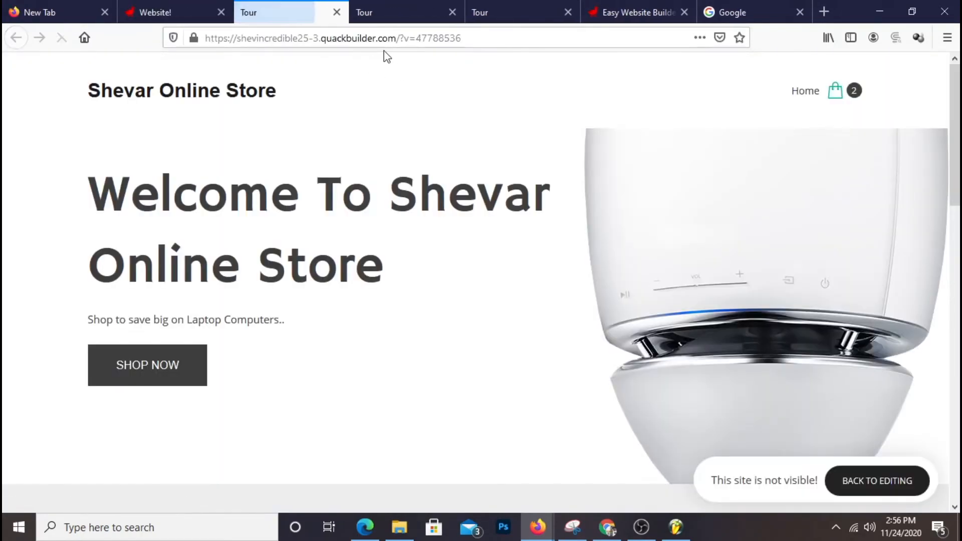
Close the two older preview tabs and examine the Special Deals block and product row on the previewed store page.
left_click(452, 12)
left_click(530, 12)
scroll(404, 208, "down", 3)
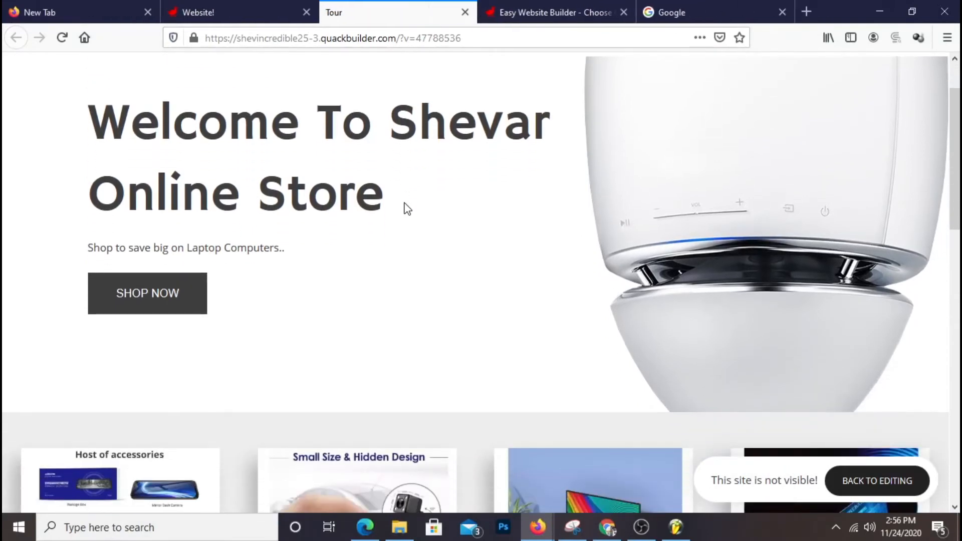
scroll(404, 205, "down", 10)
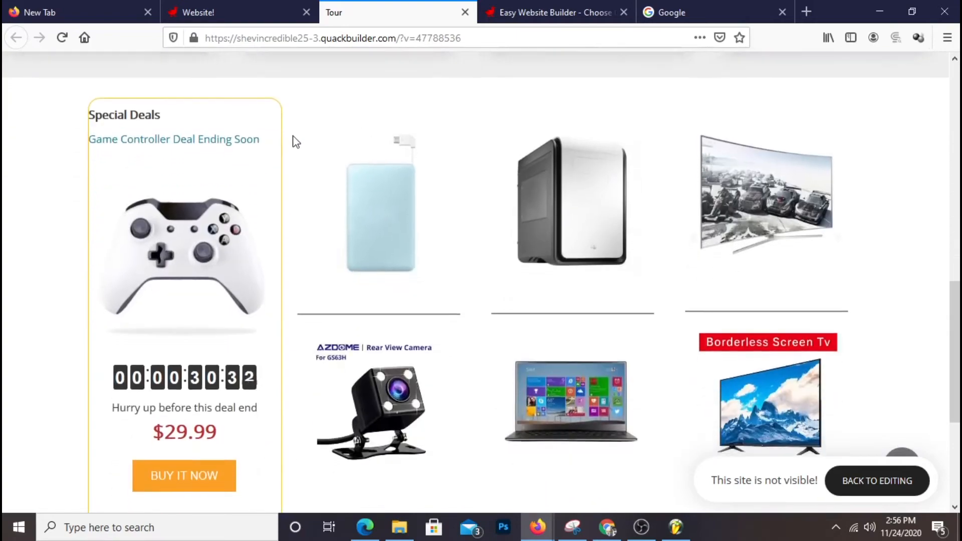
scroll(300, 141, "down", 4)
scroll(257, 172, "up", 5)
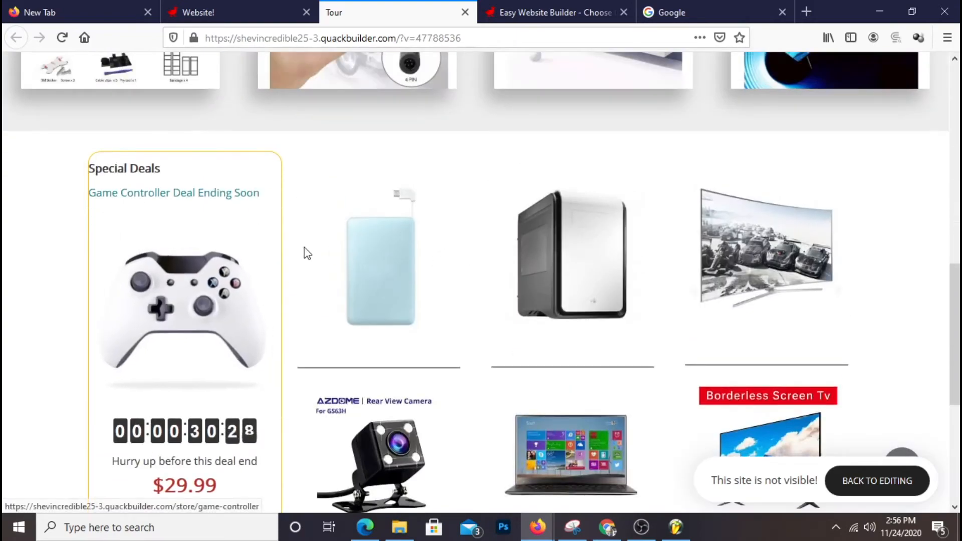
scroll(307, 253, "down", 5)
scroll(307, 254, "up", 5)
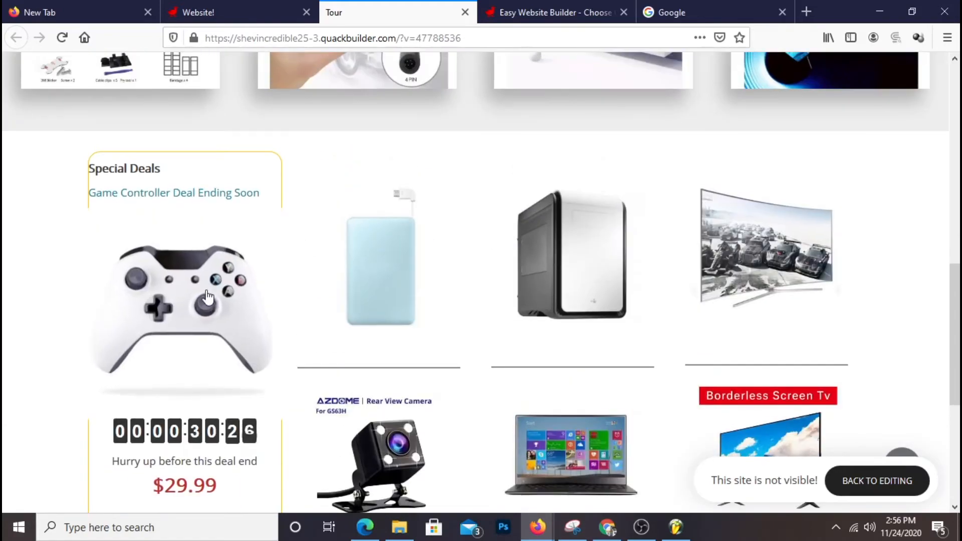
scroll(807, 305, "down", 4)
scroll(817, 305, "up", 8)
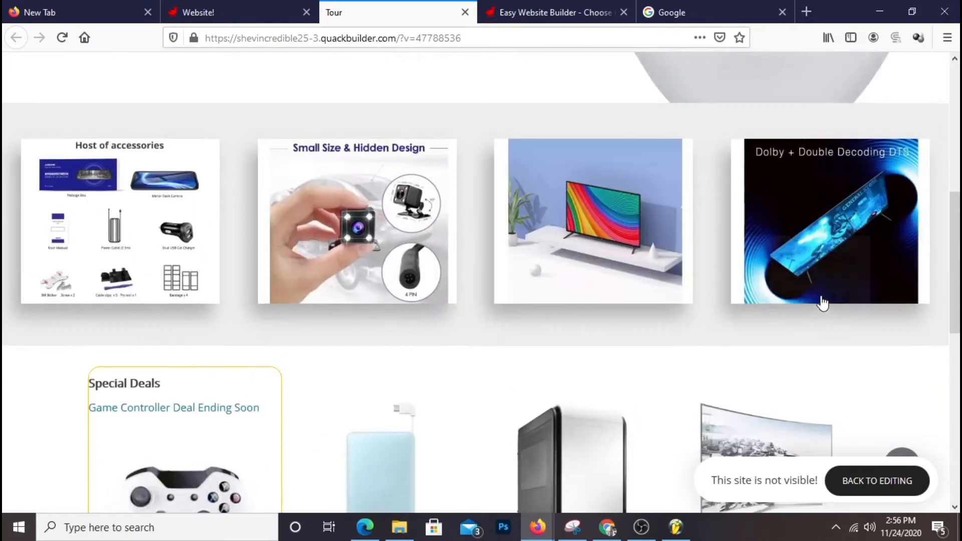
scroll(817, 300, "up", 5)
scroll(802, 293, "down", 5)
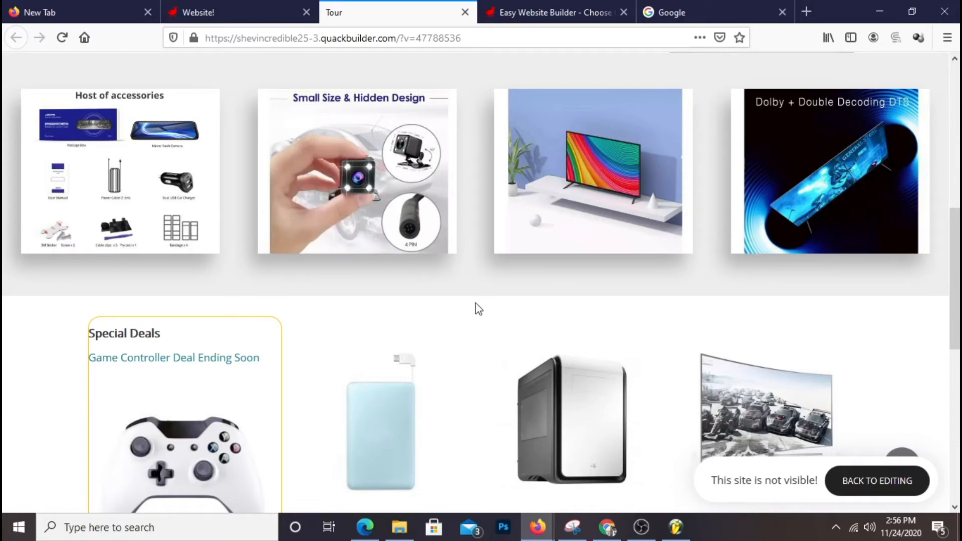
Examine the game controller deal and both rows of product images with their separators on the previewed page.
scroll(661, 338, "down", 3)
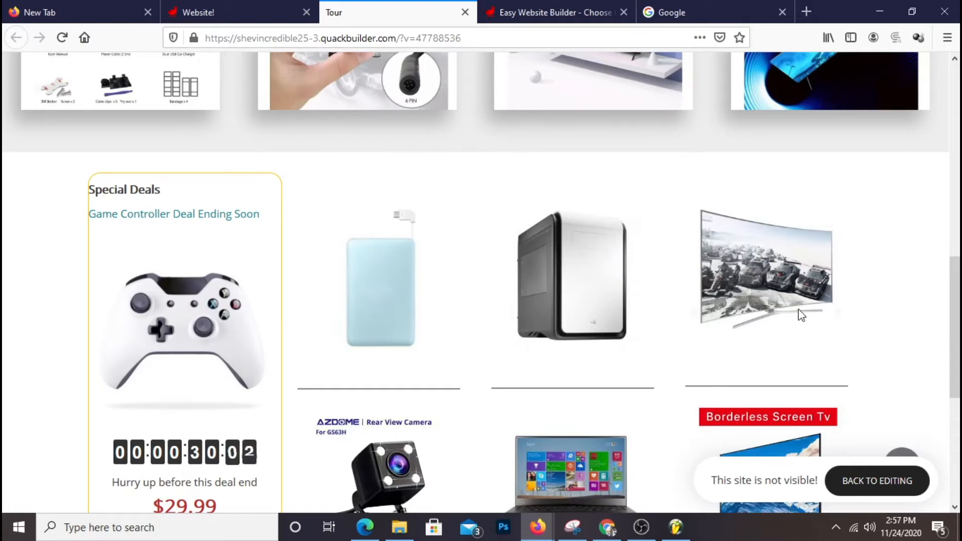
scroll(797, 296, "down", 6)
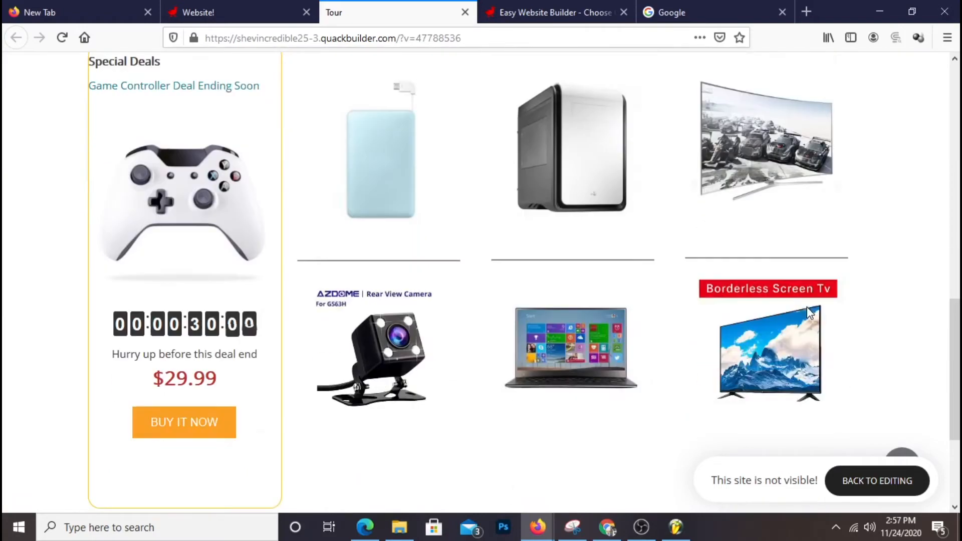
scroll(799, 307, "up", 15)
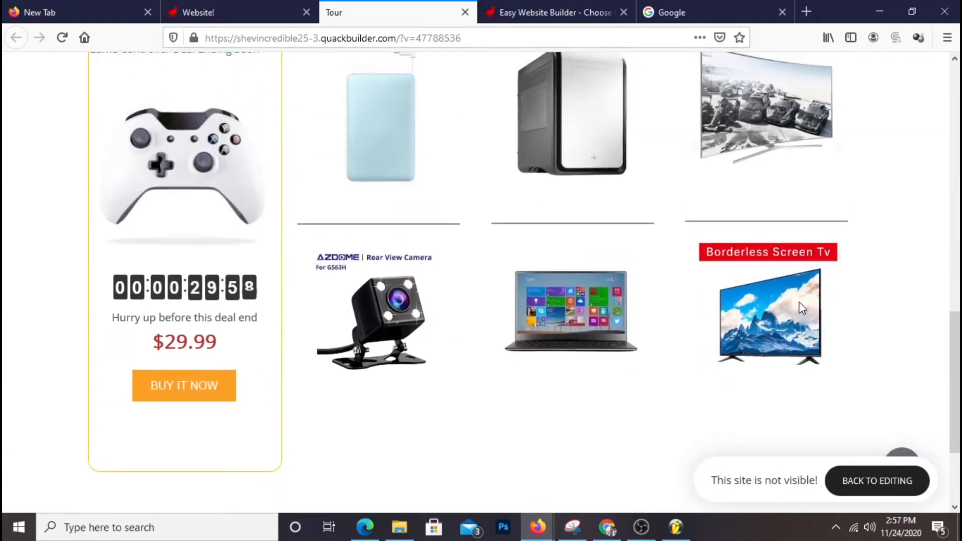
scroll(792, 306, "down", 10)
scroll(789, 312, "down", 3)
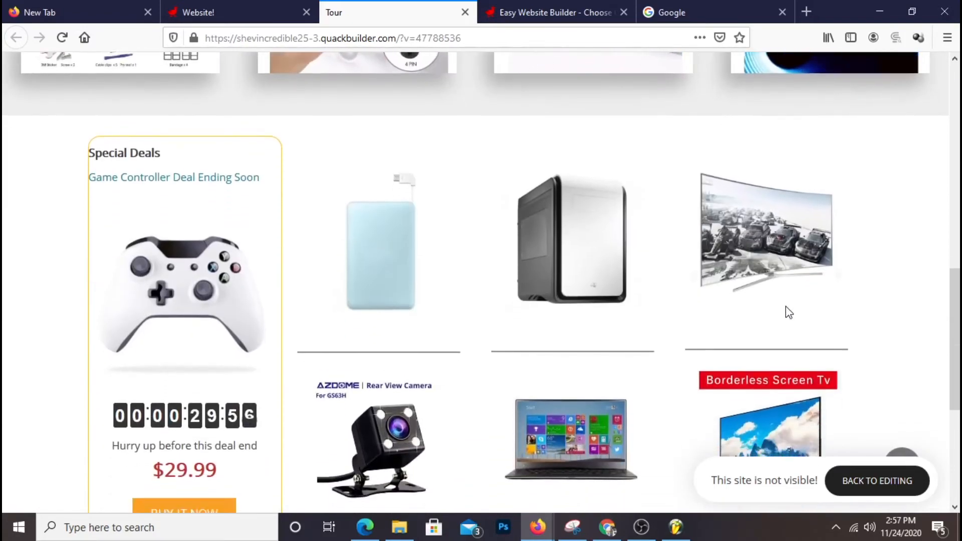
scroll(787, 312, "up", 8)
scroll(786, 311, "down", 4)
scroll(785, 310, "down", 7)
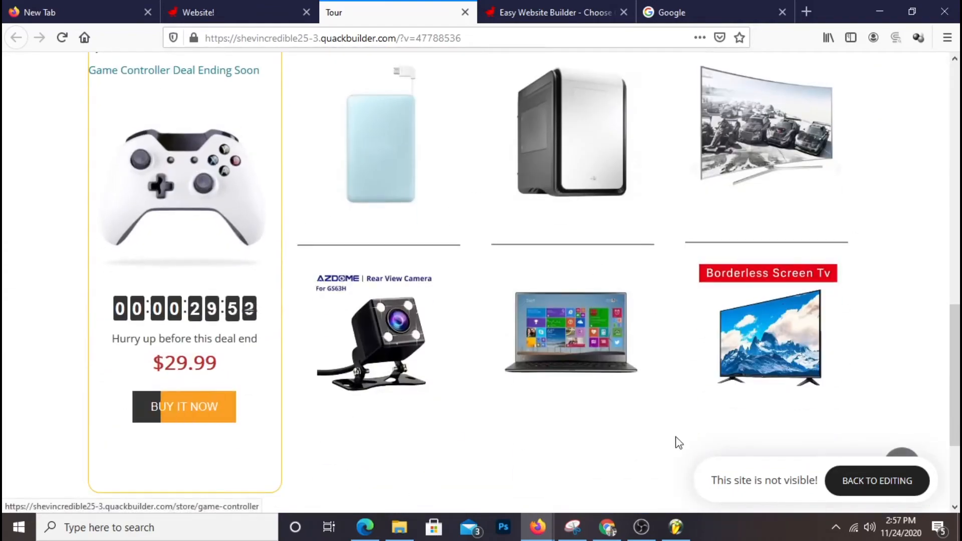
scroll(674, 401, "up", 2)
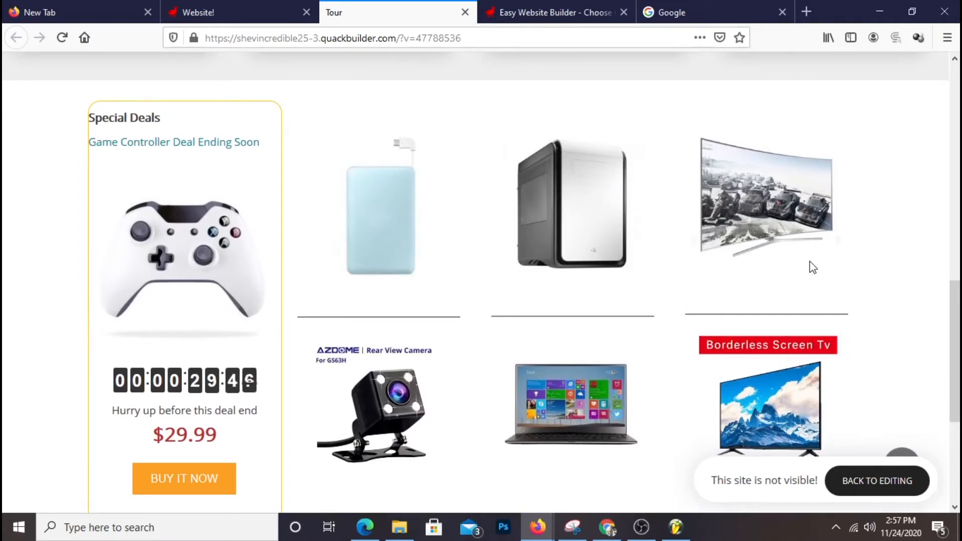
scroll(806, 263, "up", 3)
scroll(801, 264, "down", 3)
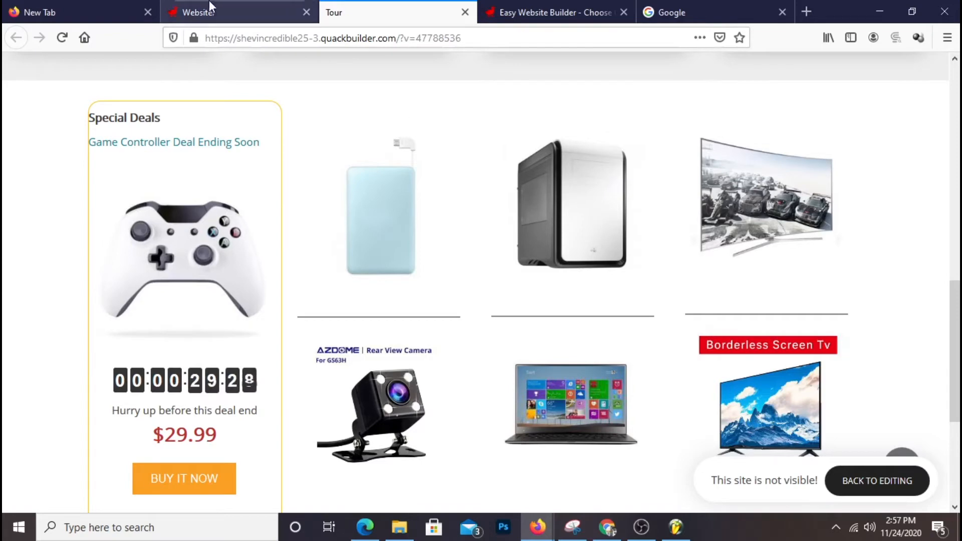
Return to the website builder and set the blue power bank image to open a link on click.
left_click(228, 13)
scroll(832, 313, "up", 2)
scroll(834, 305, "down", 2)
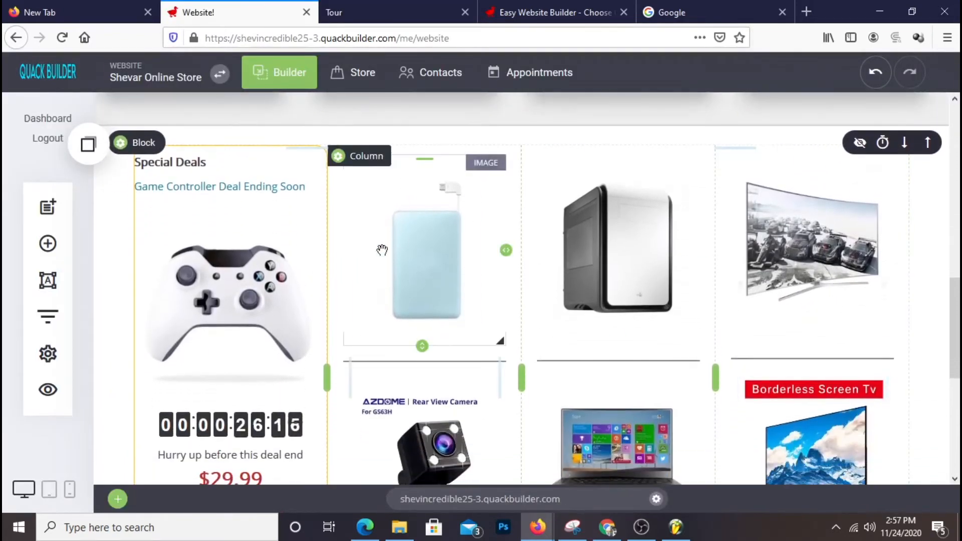
left_click(414, 266)
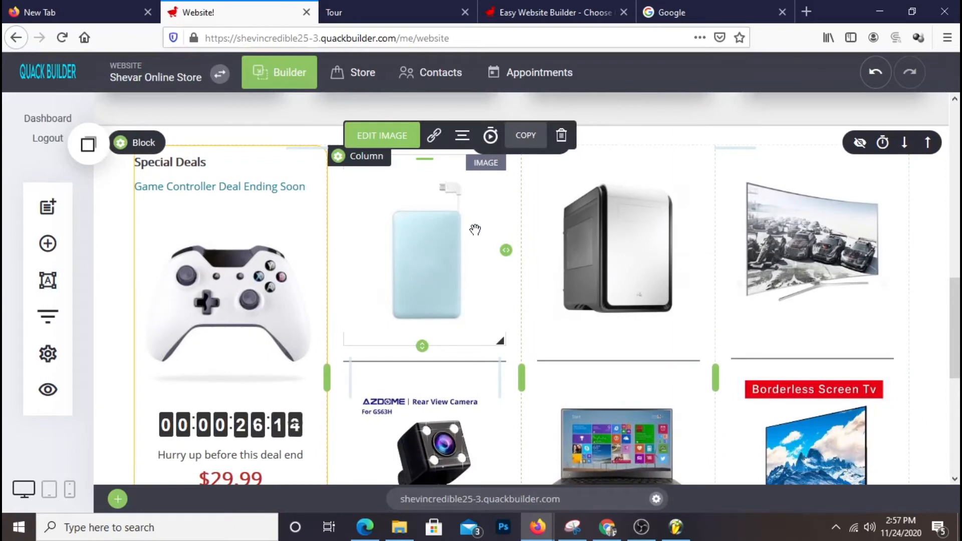
left_click(436, 145)
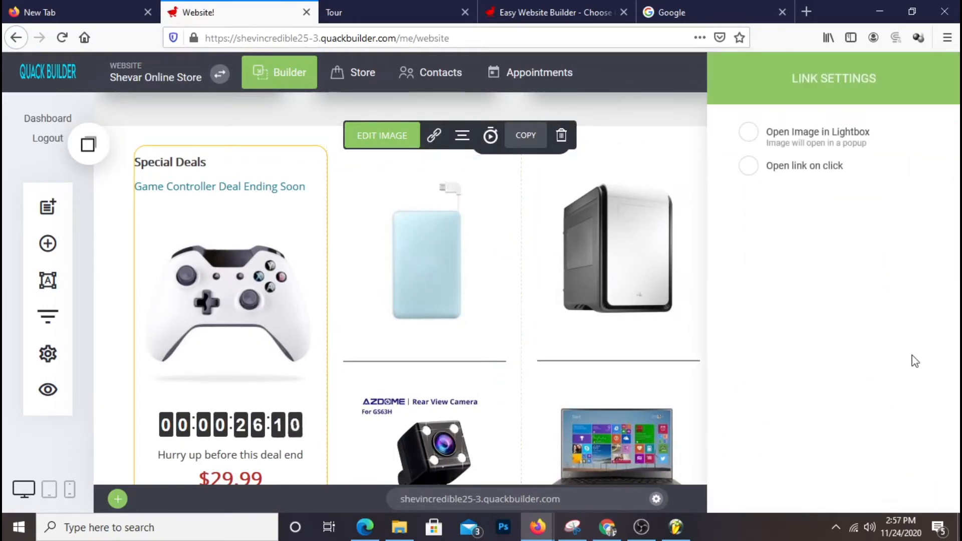
left_click(776, 170)
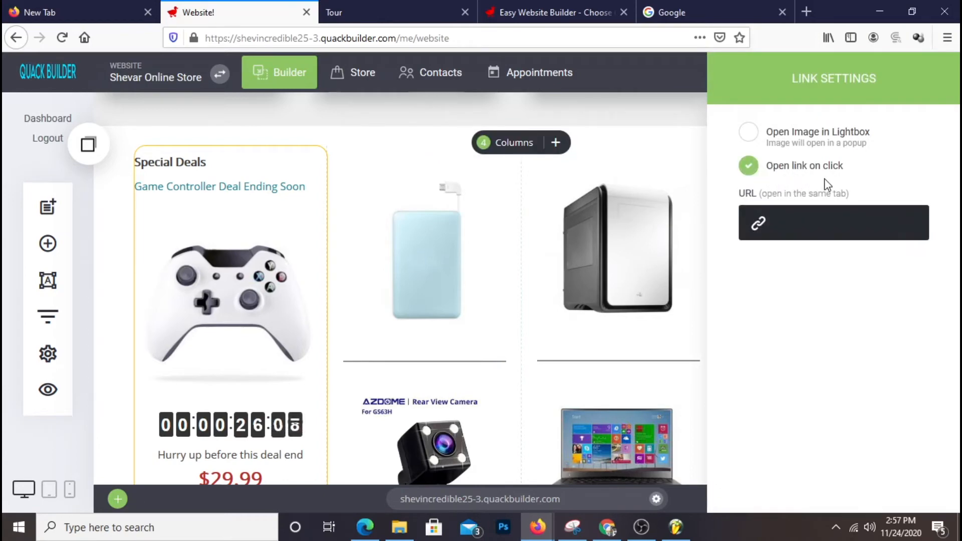
Point the power bank image's link to the Power Bank store product and close its link settings.
left_click(820, 236)
left_click(477, 286)
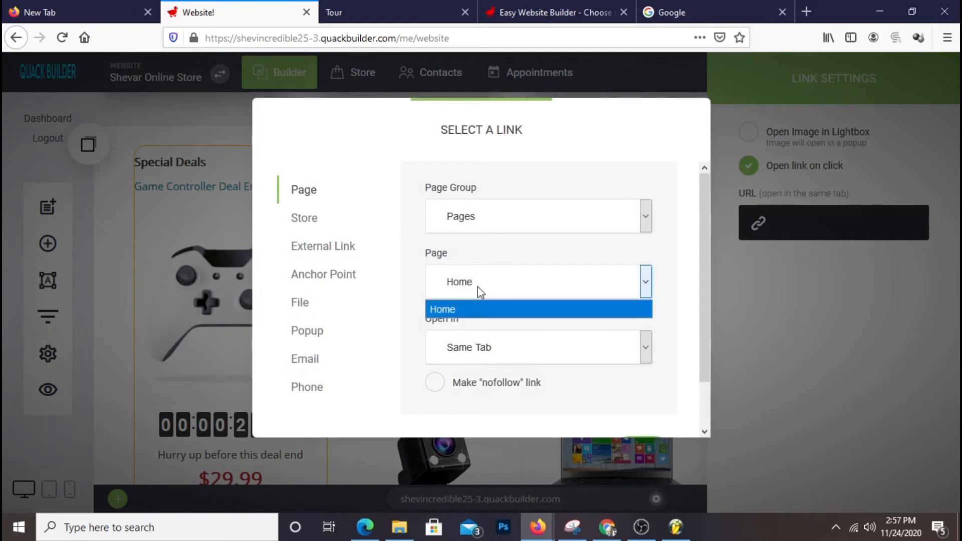
left_click(324, 220)
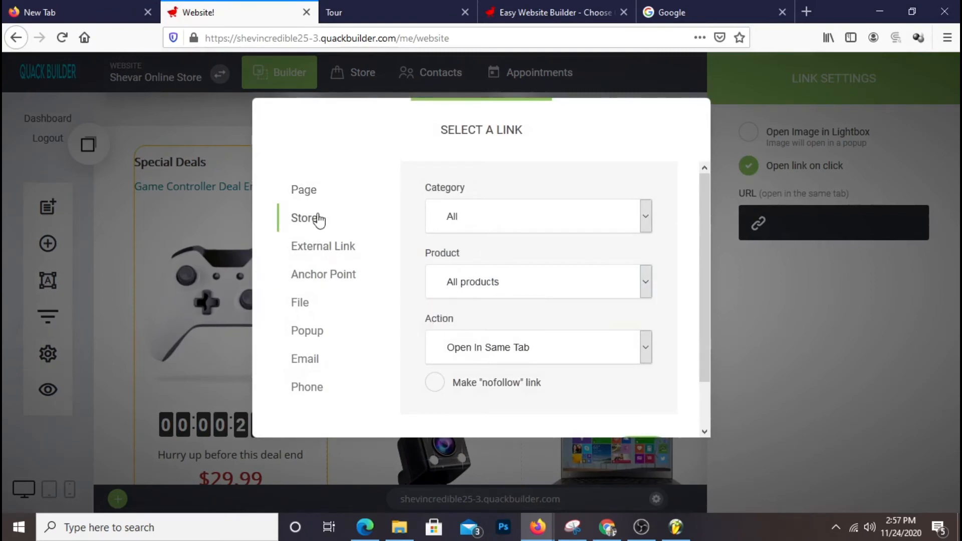
left_click(568, 293)
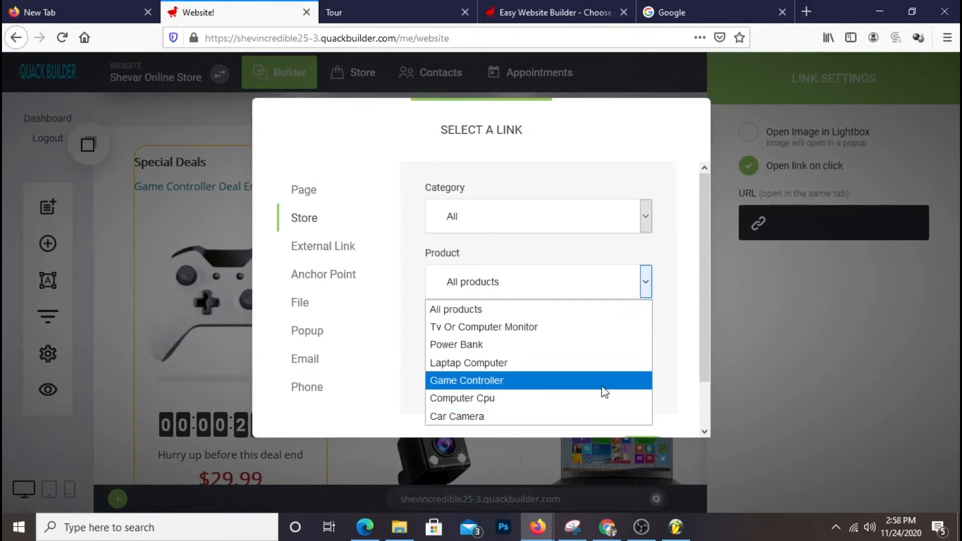
left_click(464, 345)
scroll(596, 335, "down", 2)
left_click(646, 404)
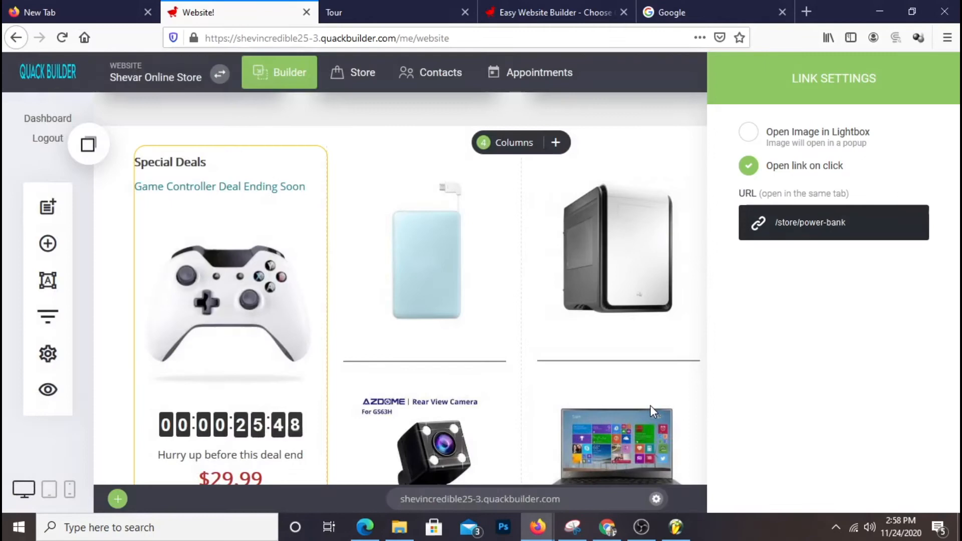
left_click(630, 322)
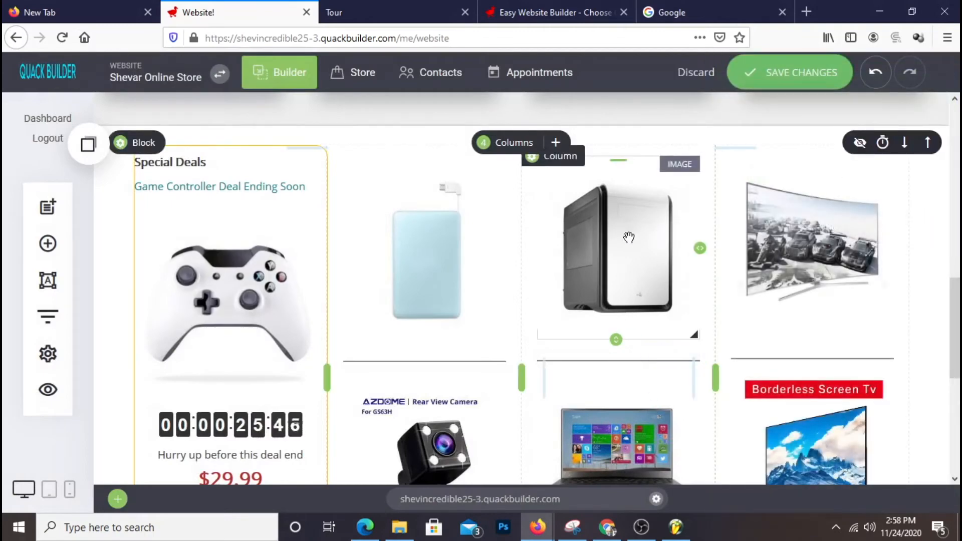
Make the computer case image open the Computer Cpu store product in the same tab on click.
left_click(629, 237)
left_click(628, 137)
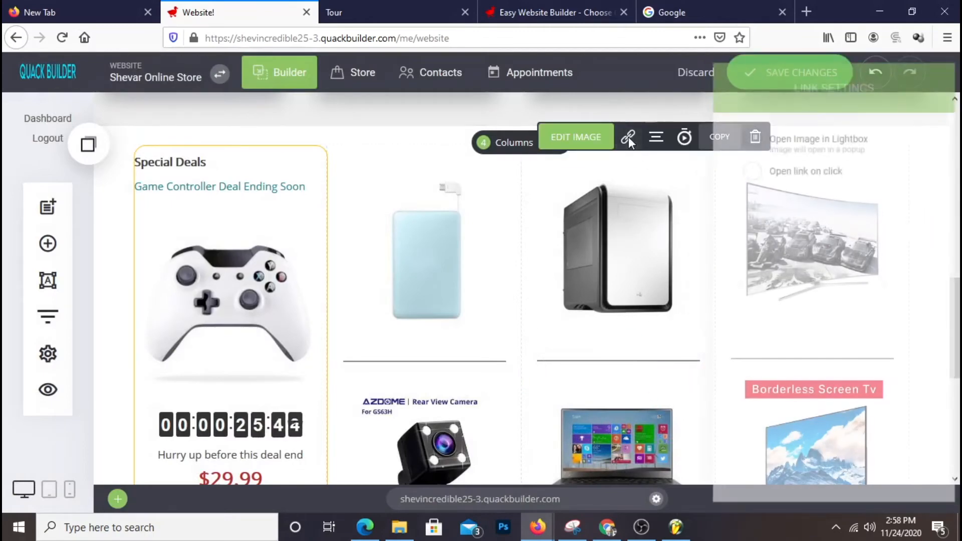
left_click_drag(807, 91, 366, 96)
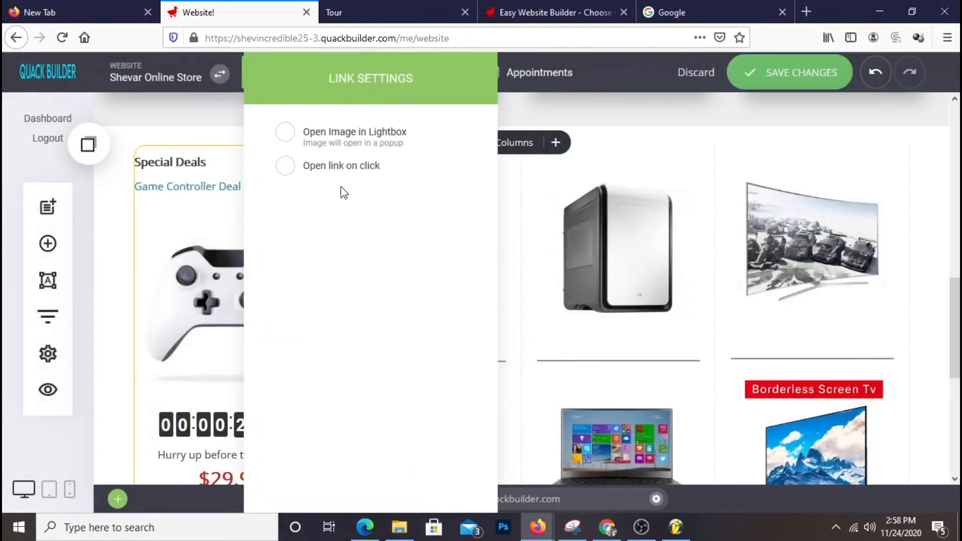
left_click(285, 165)
left_click(428, 236)
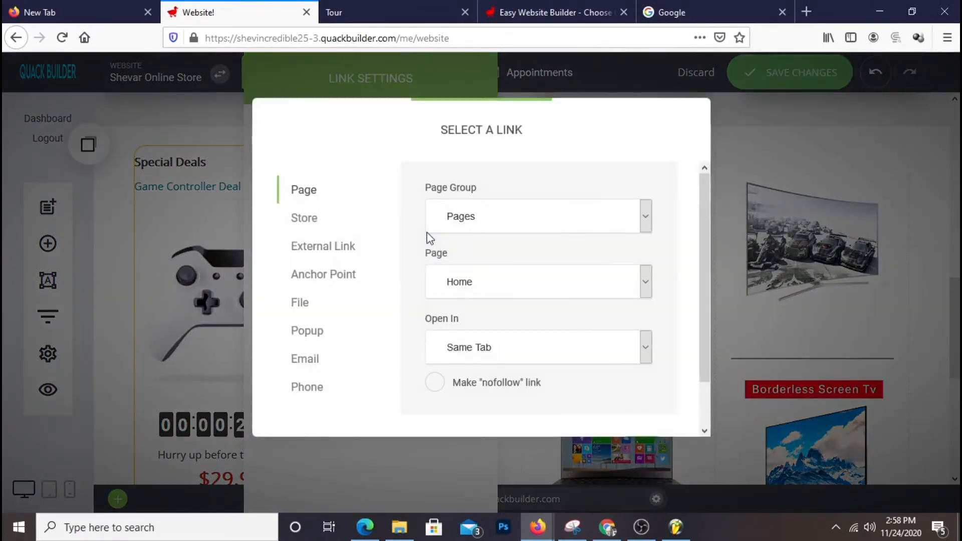
left_click_drag(566, 164, 343, 127)
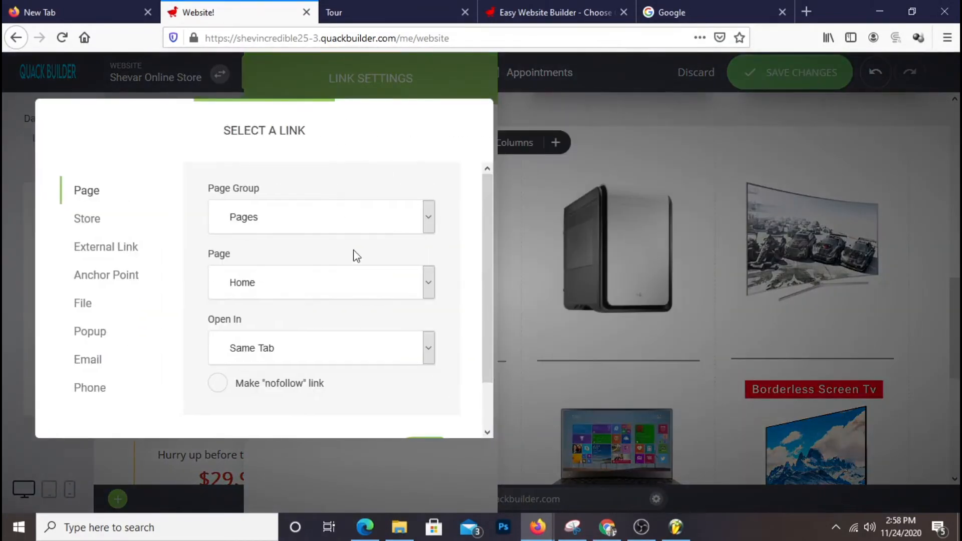
left_click(93, 219)
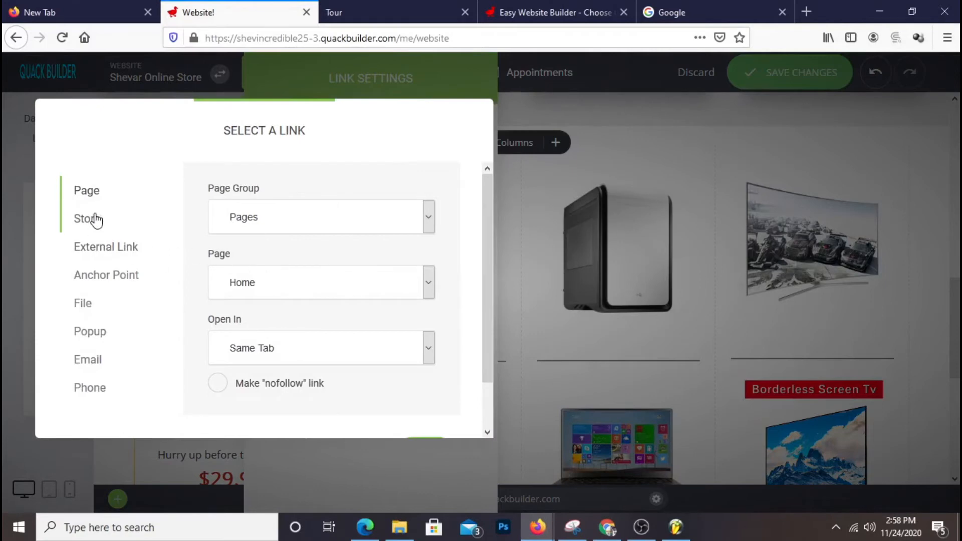
left_click(315, 292)
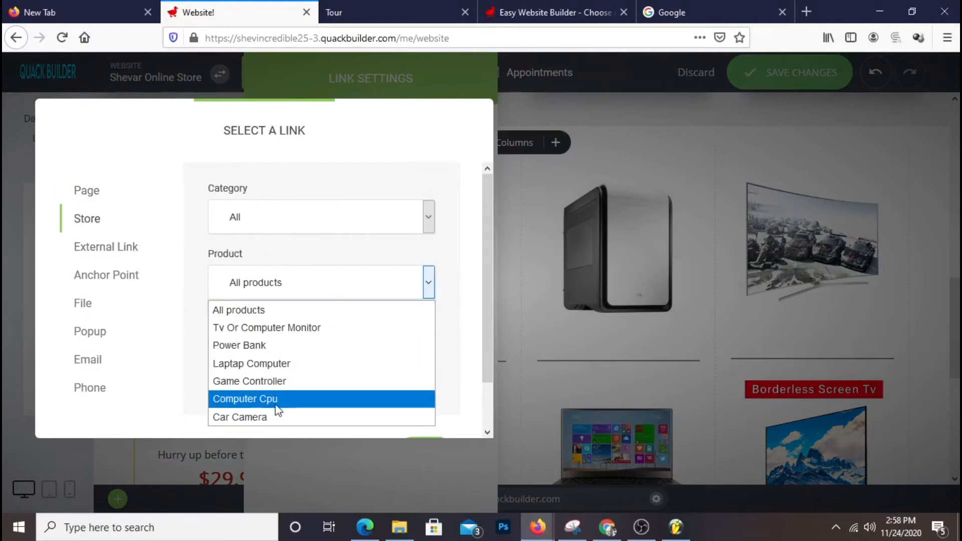
left_click(298, 400)
scroll(376, 409, "down", 2)
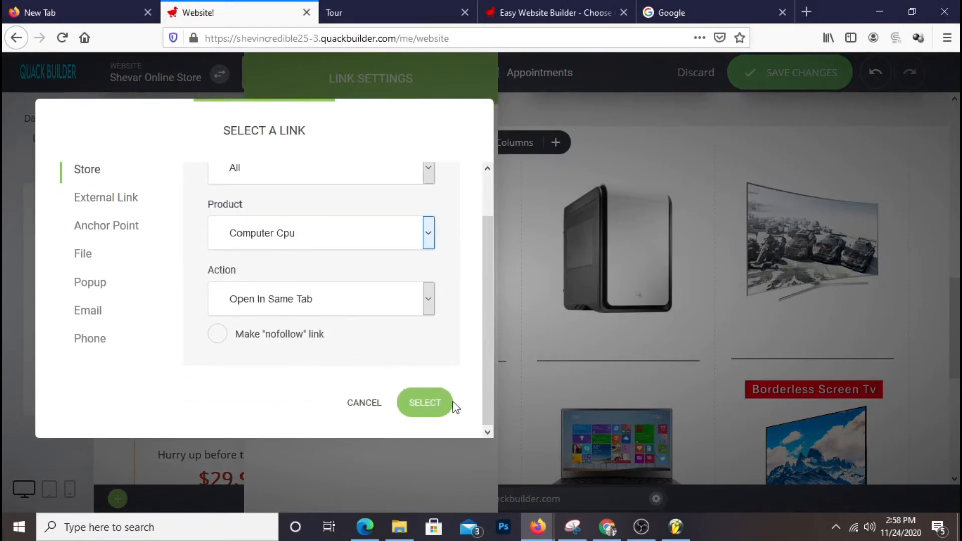
left_click(431, 403)
left_click(597, 320)
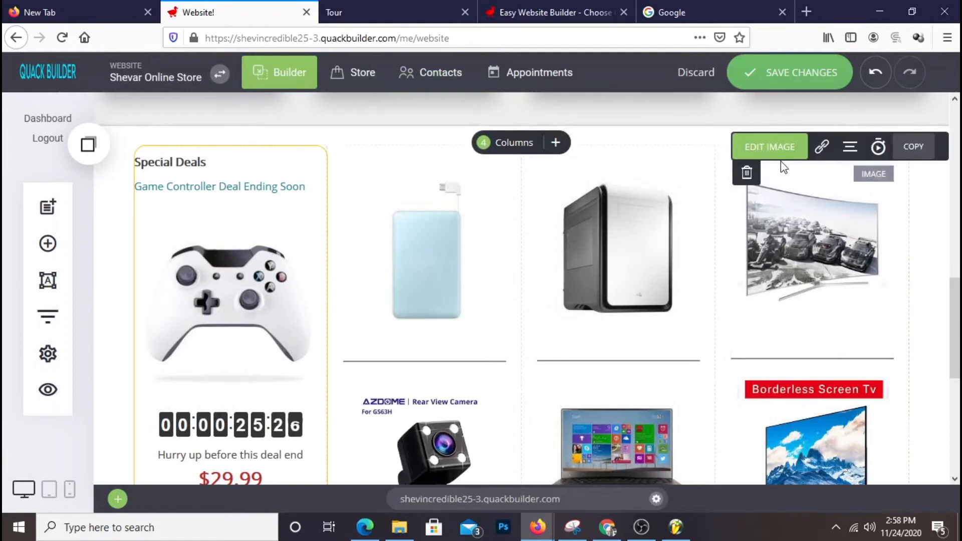
Make the curved TV image open the Tv Or Computer Monitor store product in the same tab on click.
left_click(821, 146)
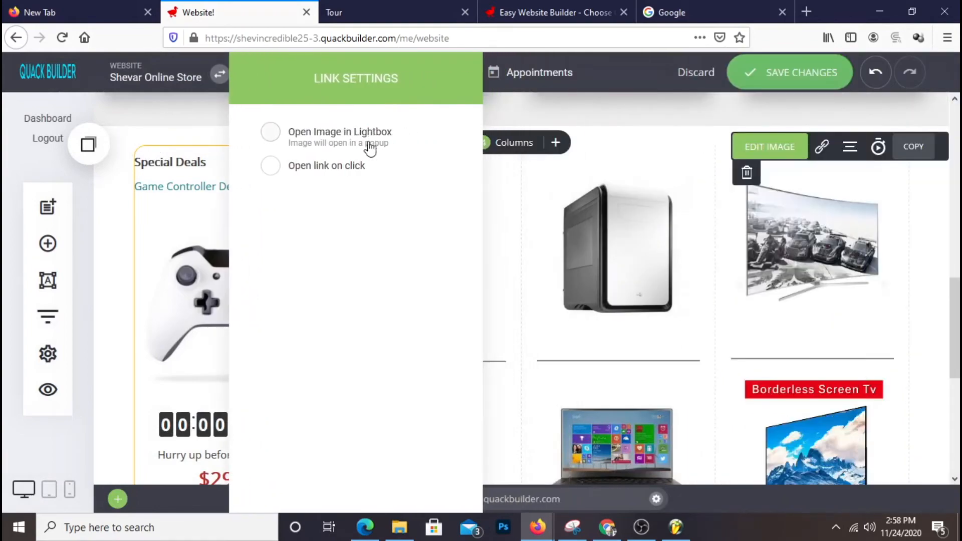
left_click(326, 168)
left_click(336, 230)
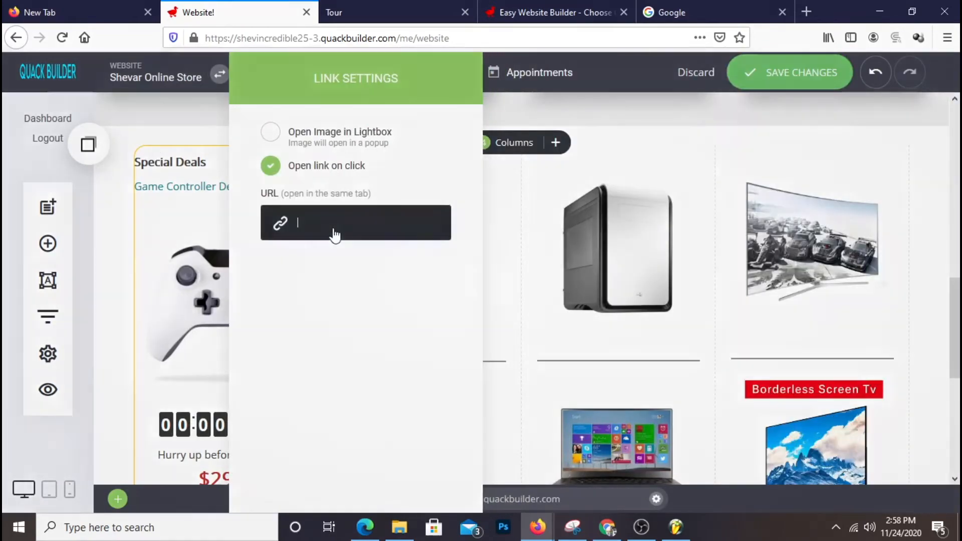
left_click(303, 219)
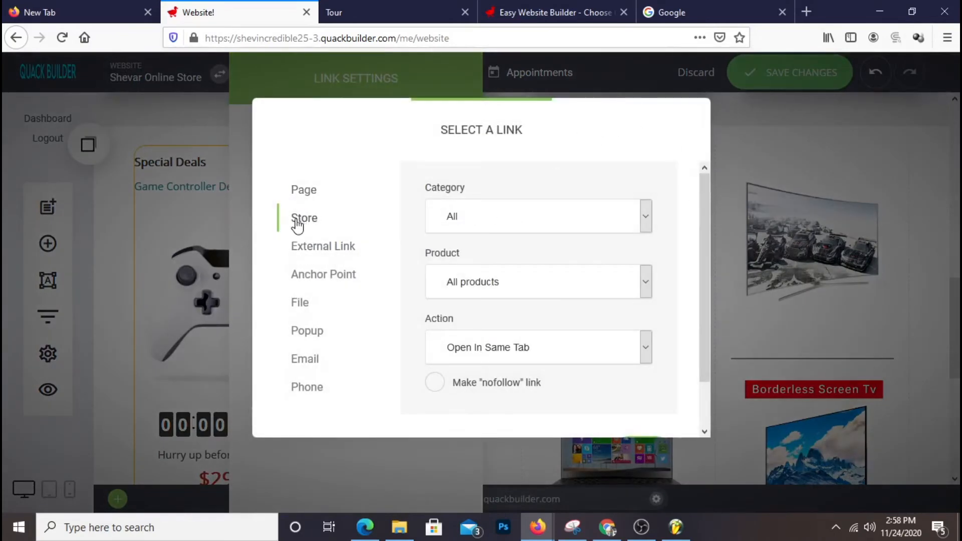
scroll(524, 280, "down", 2)
left_click(536, 246)
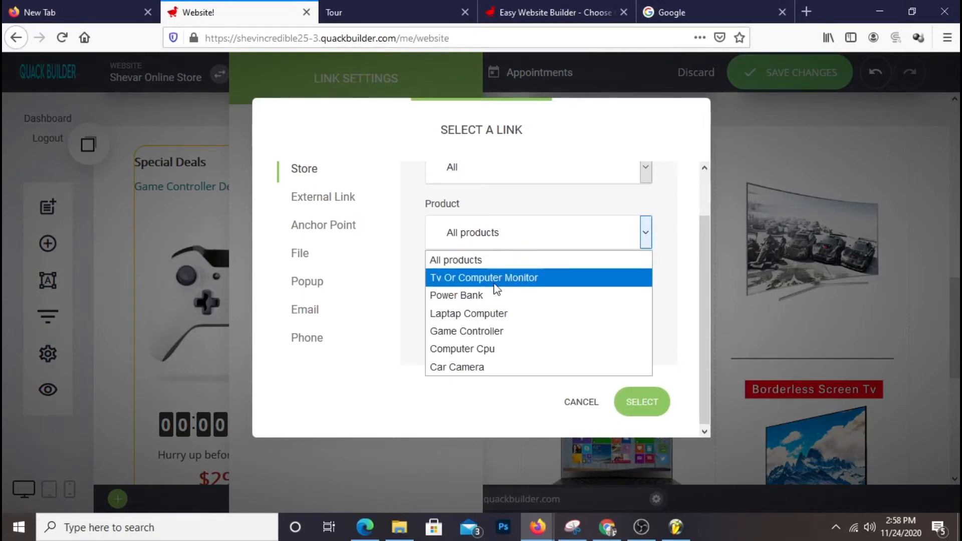
left_click(481, 281)
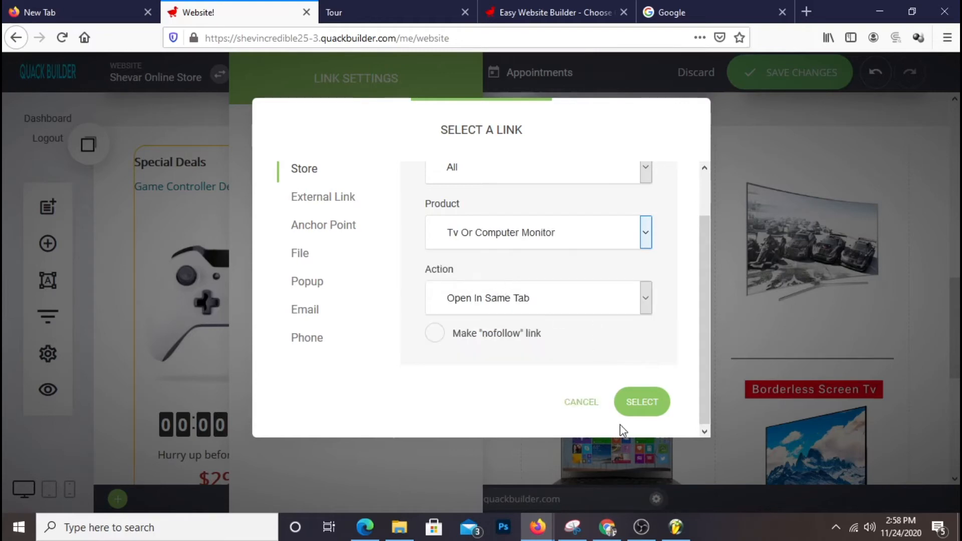
left_click(640, 401)
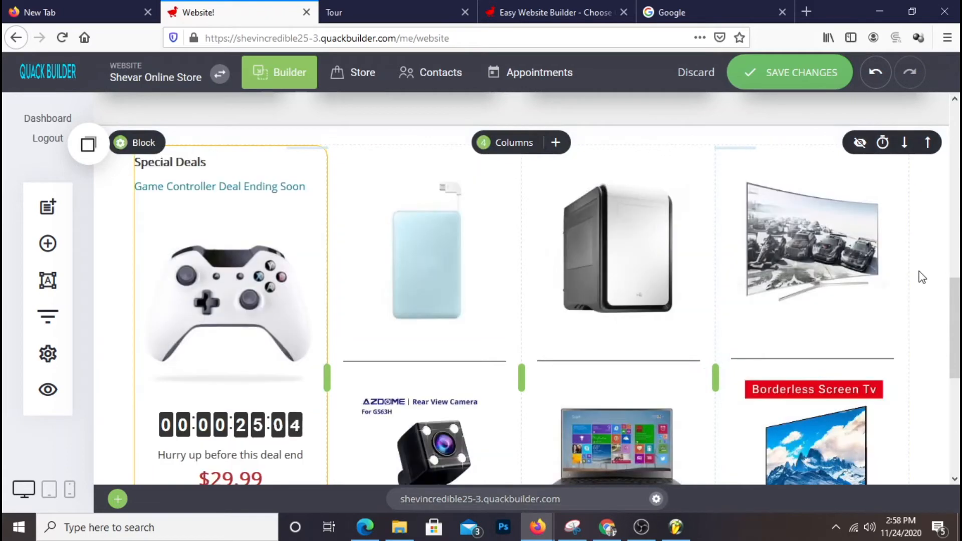
Make the AZDOME rear view camera image in the second row open the Car Camera store product on click.
scroll(922, 273, "down", 3)
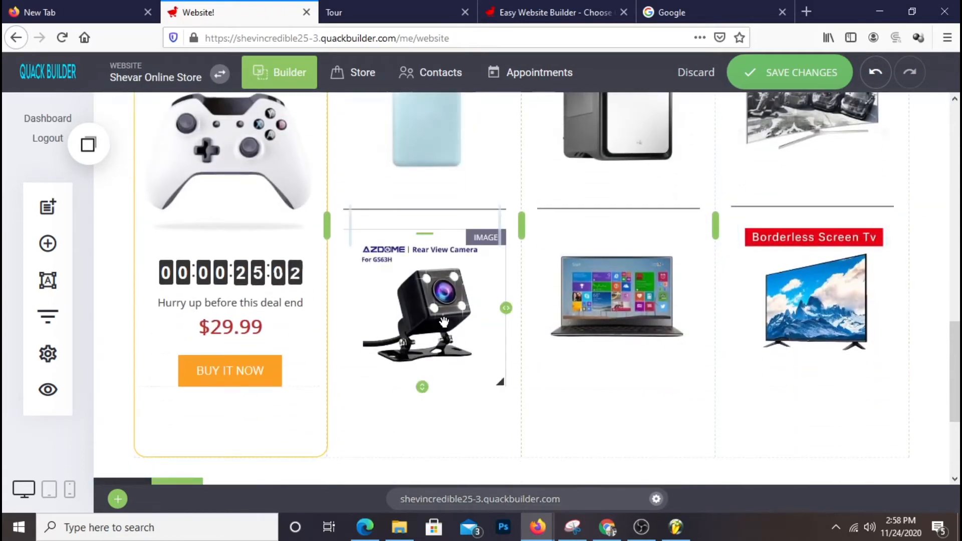
left_click(441, 301)
left_click(434, 211)
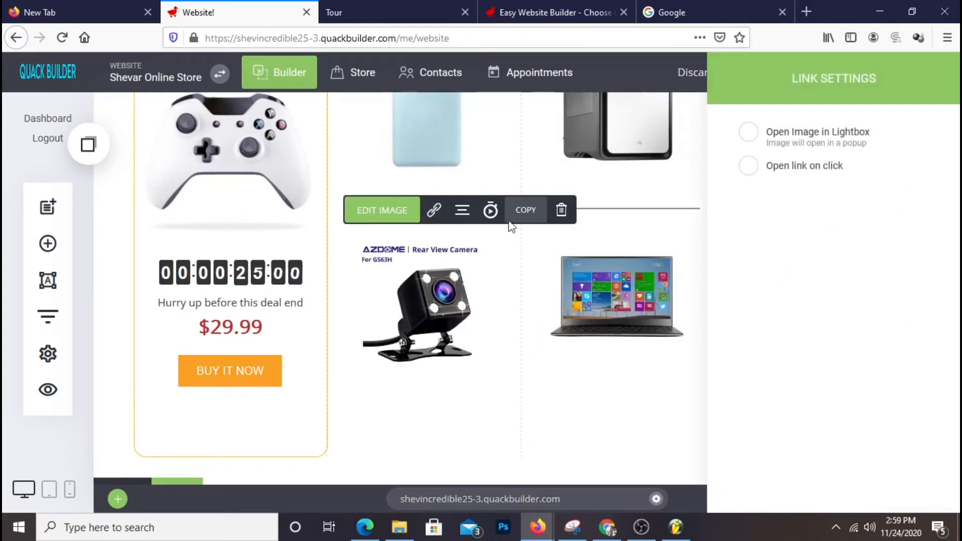
left_click(748, 165)
left_click(785, 225)
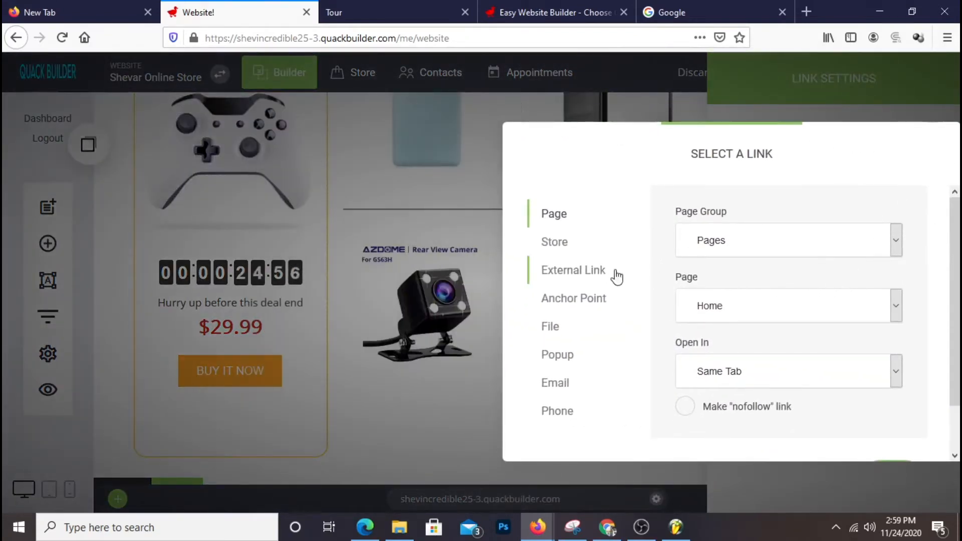
left_click(576, 246)
left_click(769, 316)
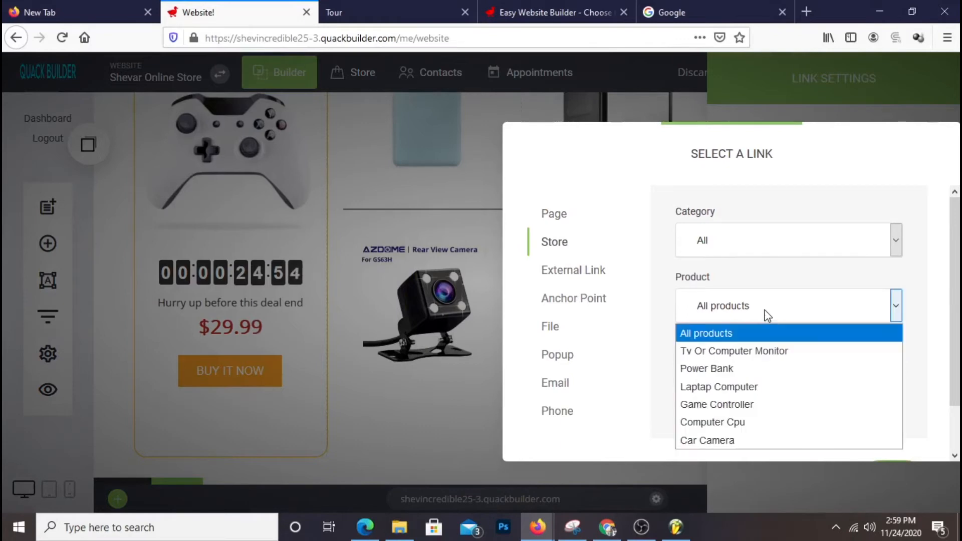
left_click(734, 441)
scroll(746, 441, "down", 1)
left_click(876, 434)
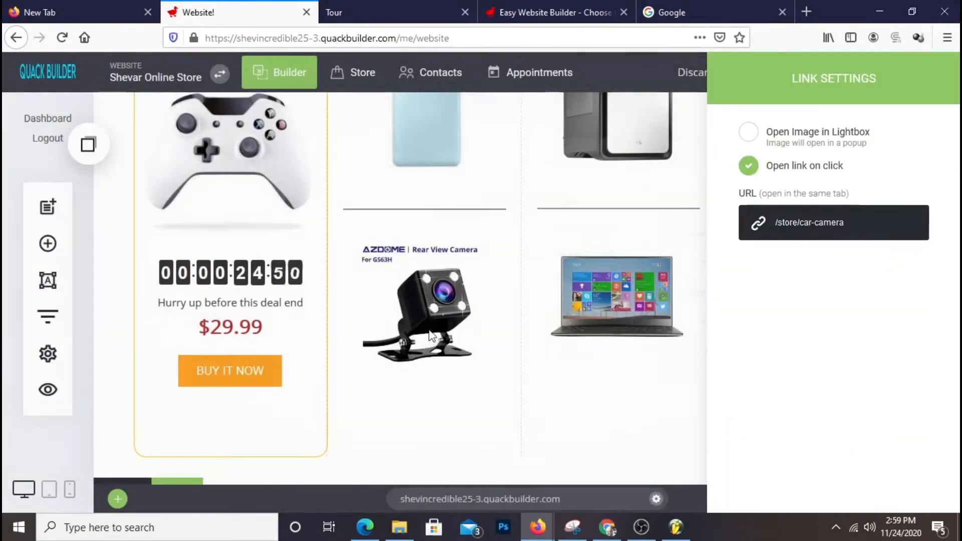
Make the laptop image in the second row open the Laptap Computer store product in the same tab on click.
left_click(480, 342)
mouse_move(650, 279)
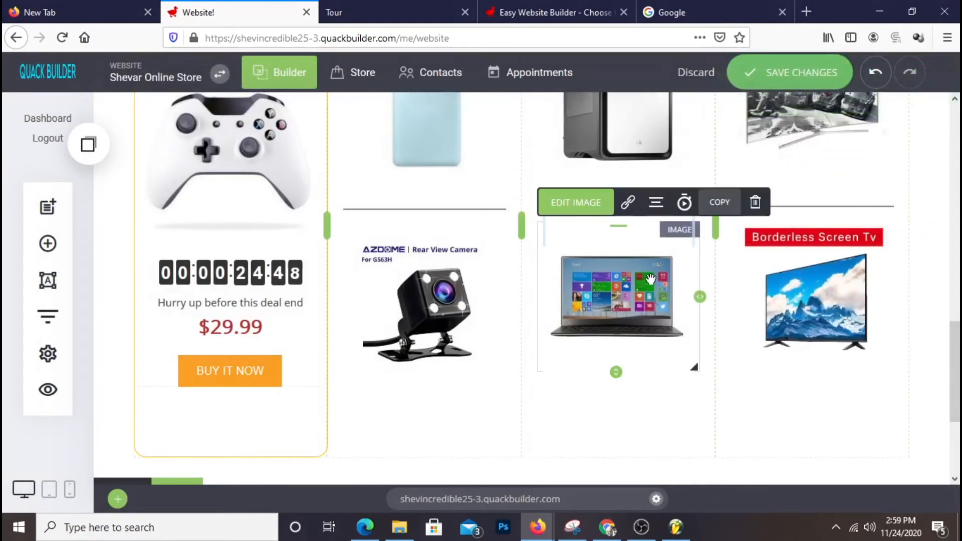
left_click(628, 201)
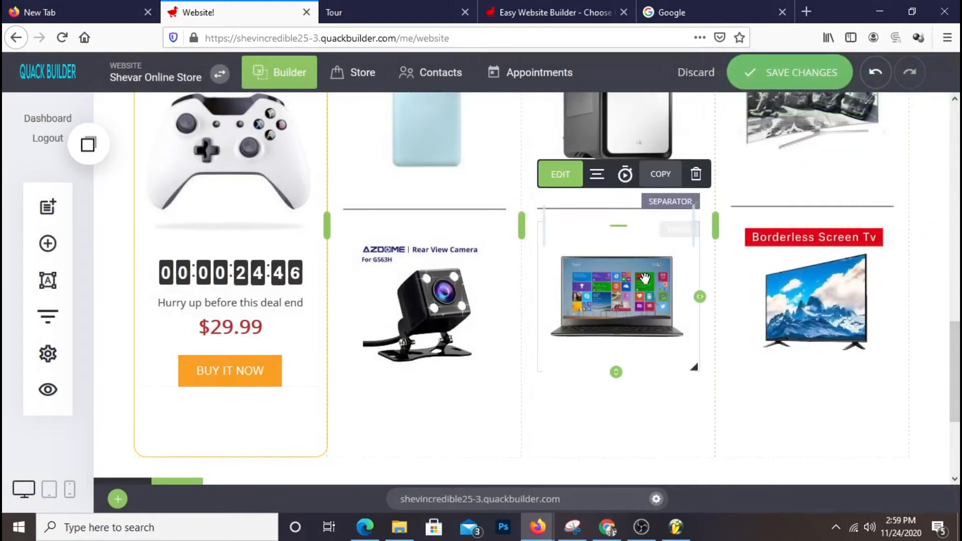
left_click(627, 202)
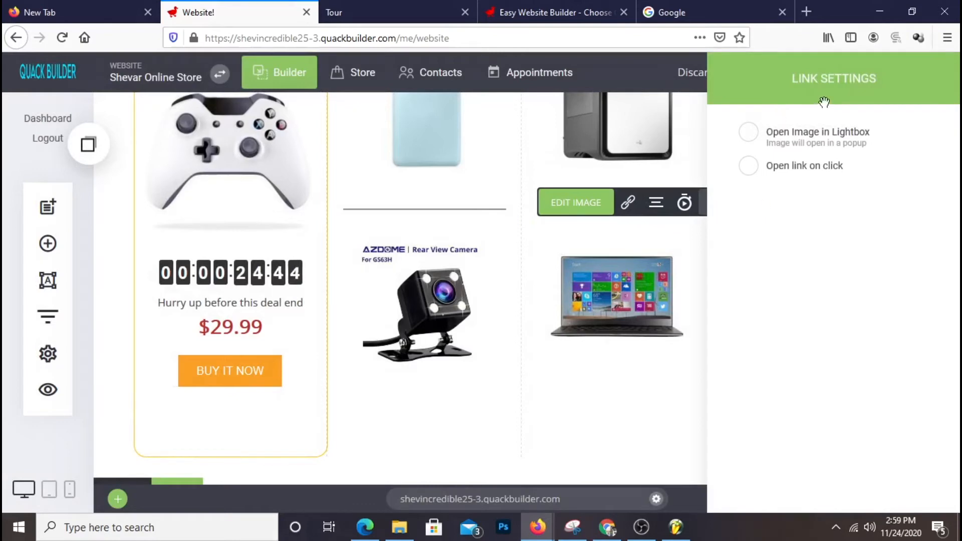
left_click_drag(824, 103, 382, 99)
left_click(391, 166)
left_click(414, 239)
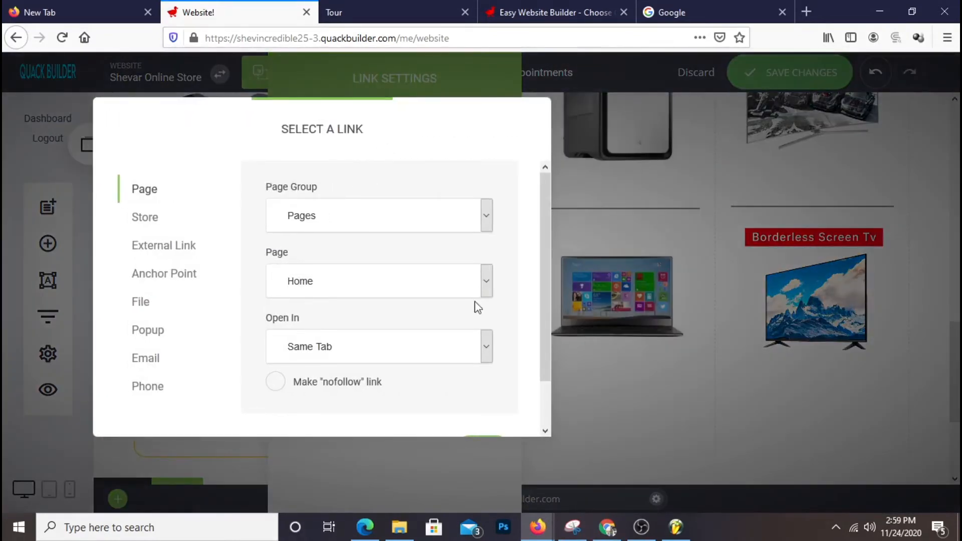
left_click(202, 226)
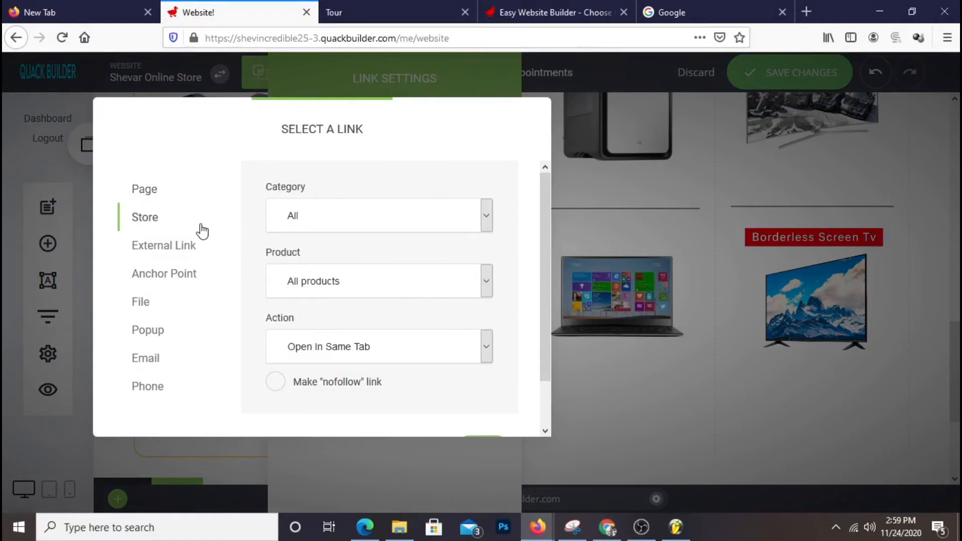
left_click(378, 291)
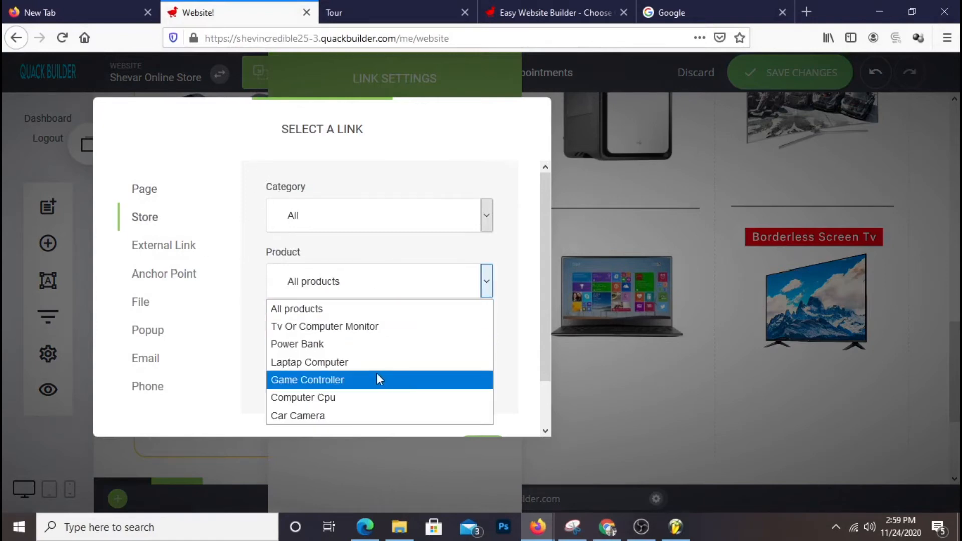
left_click(356, 364)
scroll(395, 348, "down", 1)
left_click(476, 404)
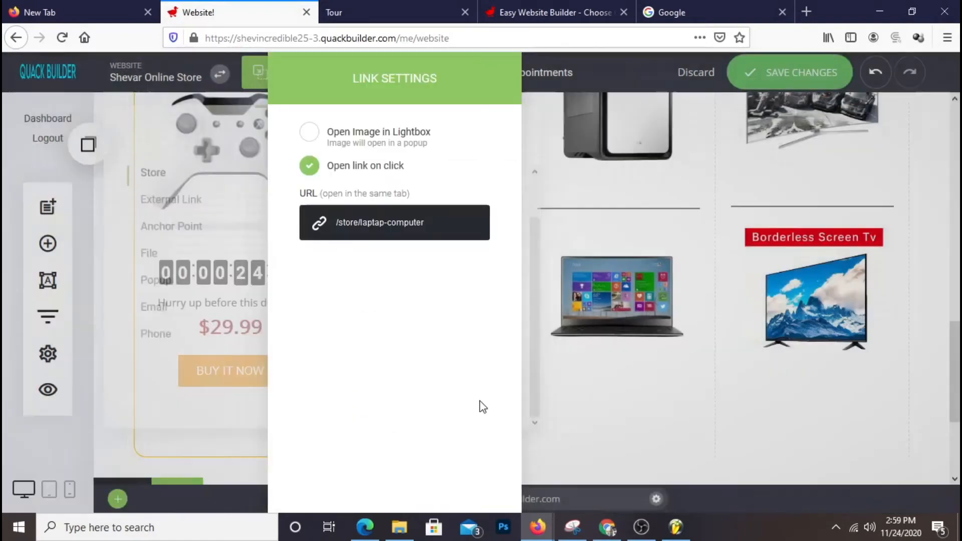
left_click(753, 377)
Make the Borderless Screen Tv image open the Tv Or Computer Monitor store product in the same tab on click.
left_click(802, 336)
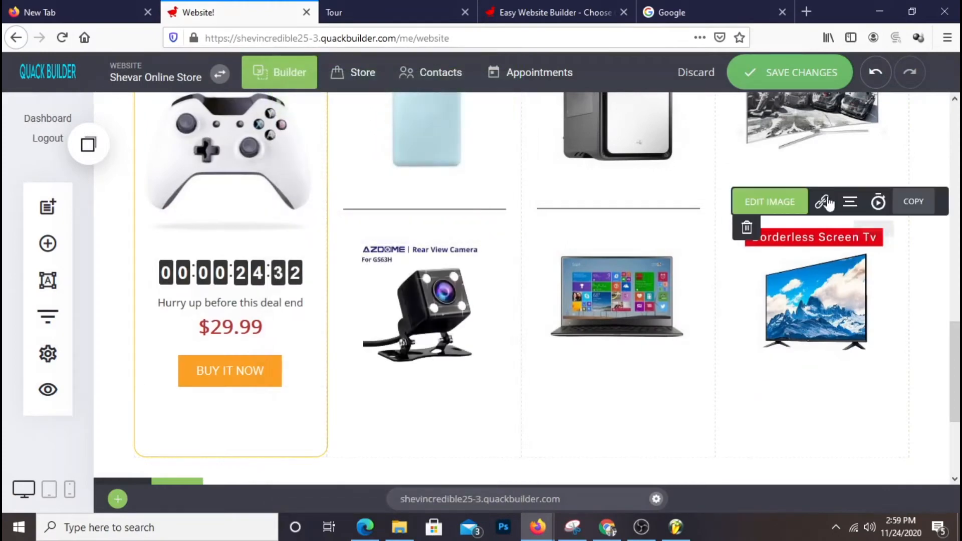
left_click(823, 203)
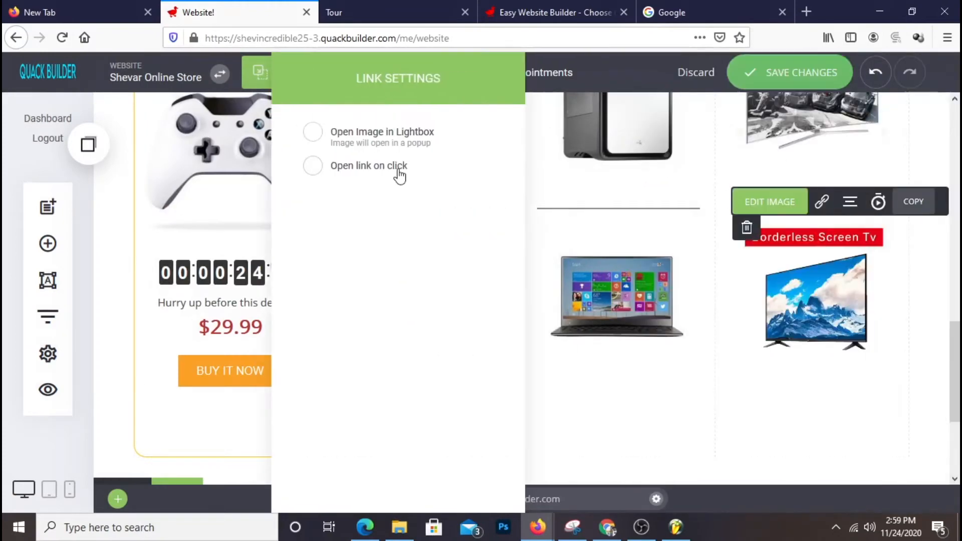
left_click(399, 170)
left_click(401, 219)
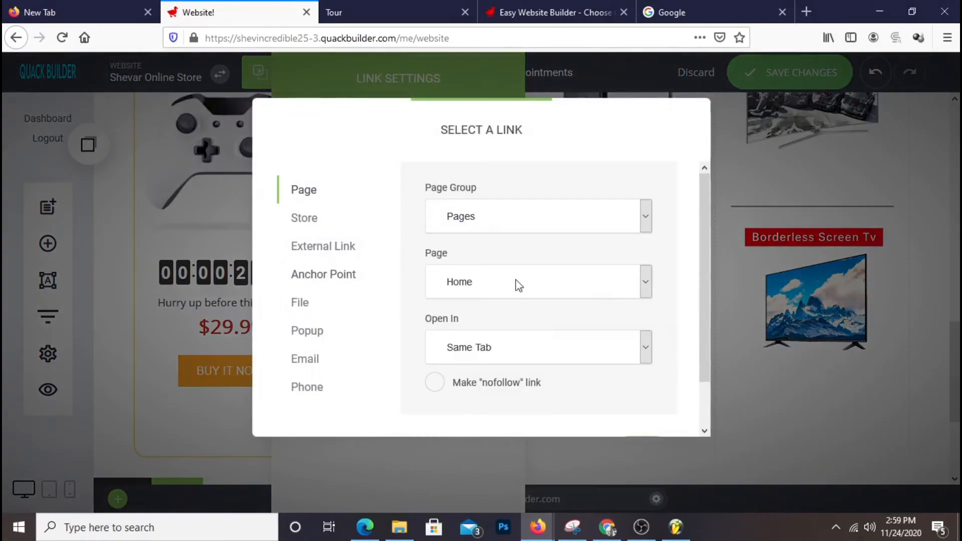
left_click(304, 220)
left_click(473, 290)
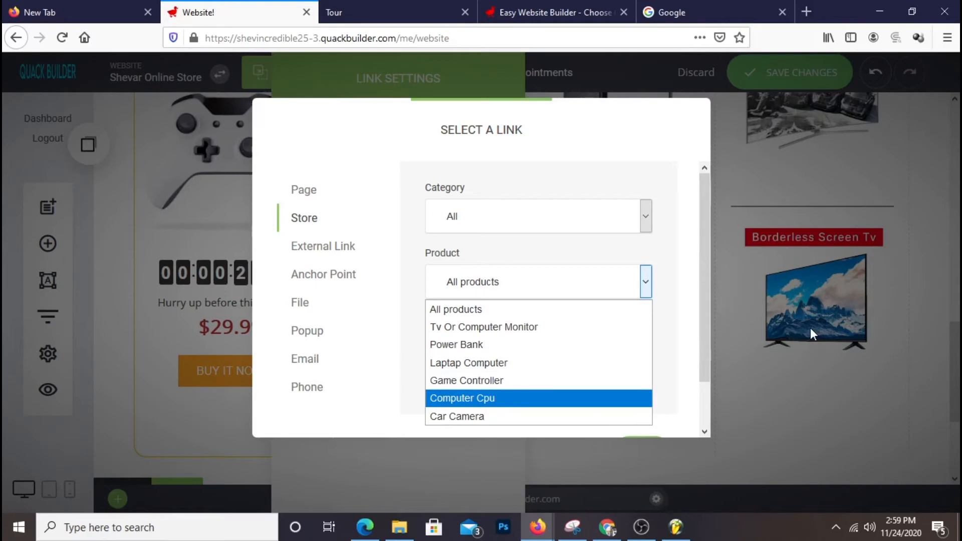
left_click(523, 331)
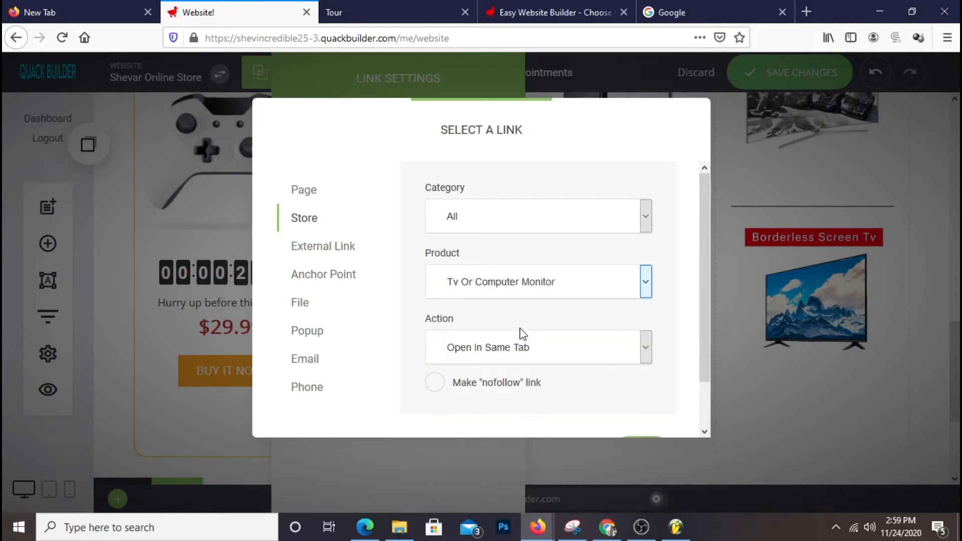
scroll(591, 309, "down", 2)
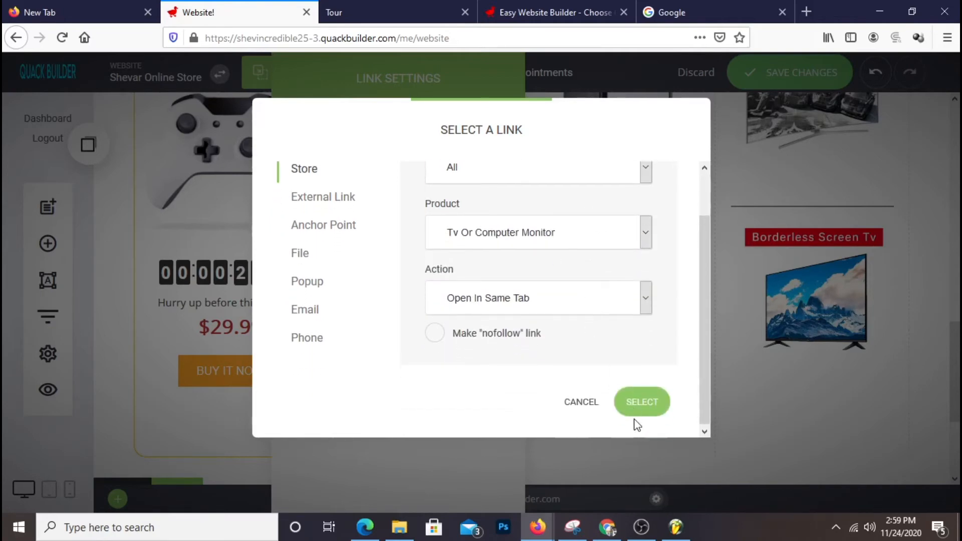
left_click(644, 402)
left_click(699, 325)
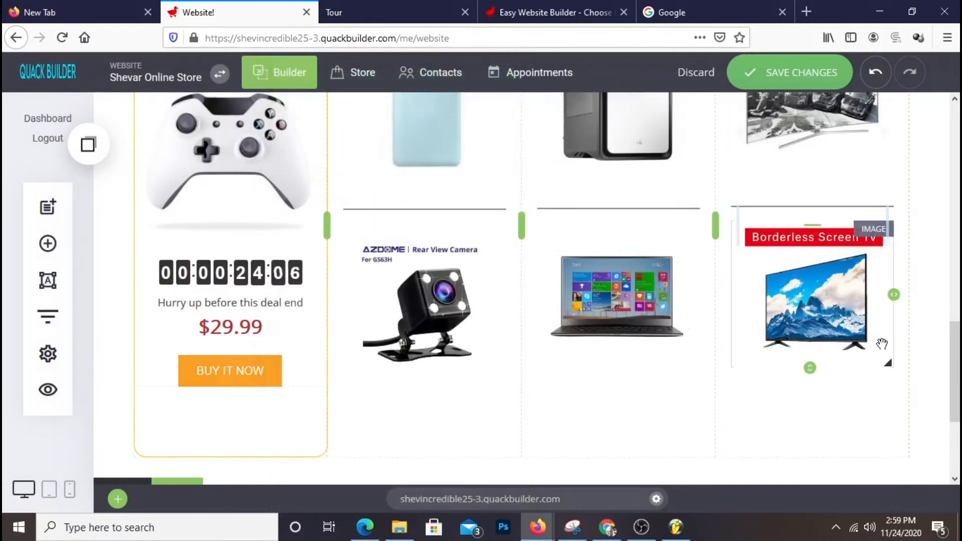
Save the website changes, preview the site and look over the linked images in the Special Deals block.
left_click(834, 79)
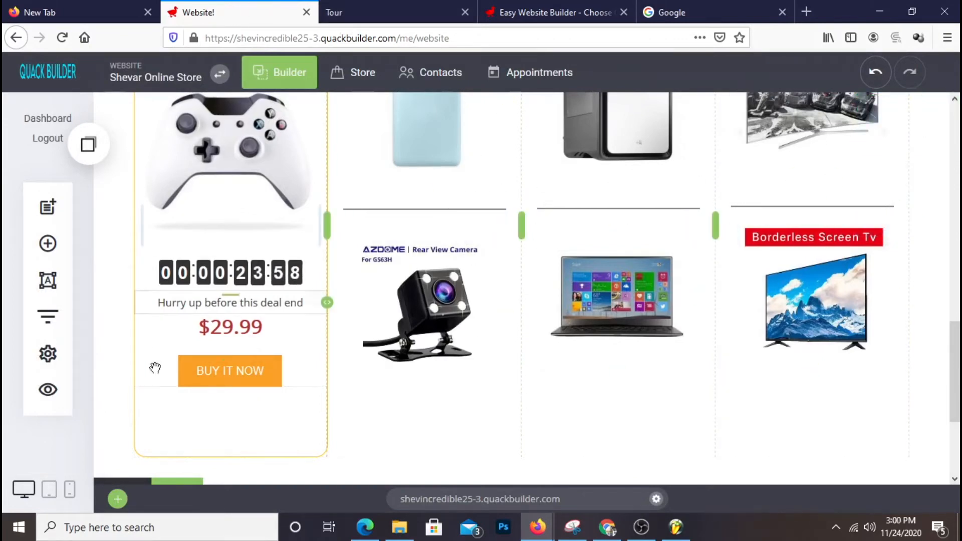
left_click(47, 389)
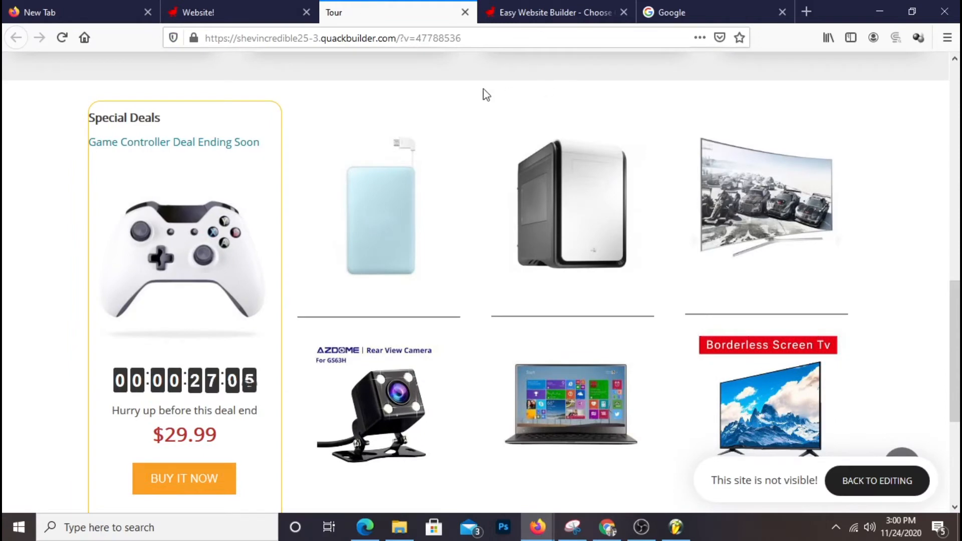
right_click(384, 79)
left_click(485, 92)
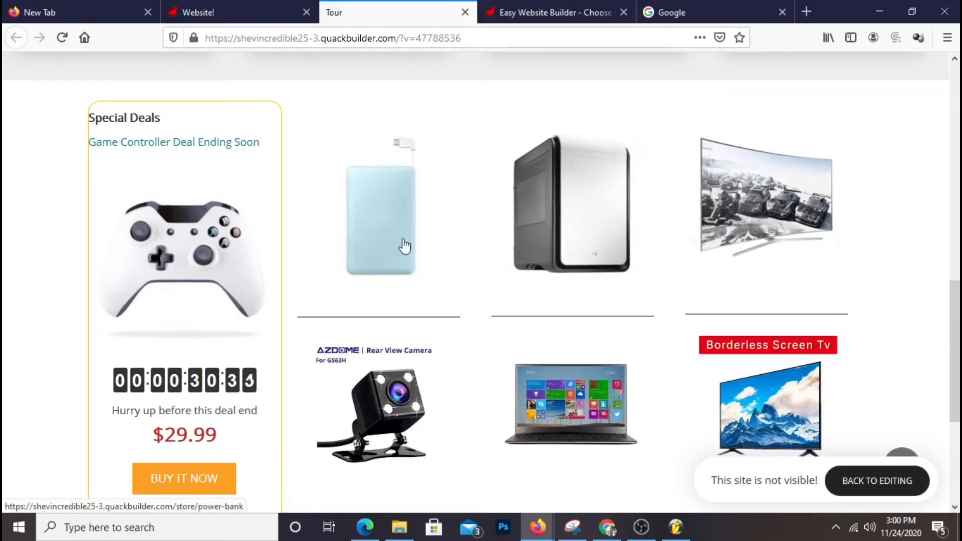
scroll(797, 416, "down", 4)
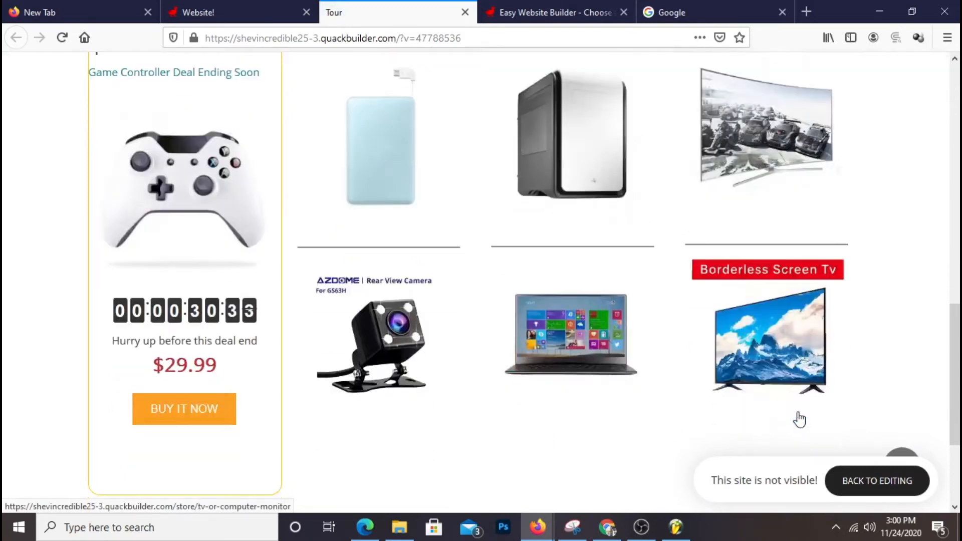
scroll(601, 215, "up", 3)
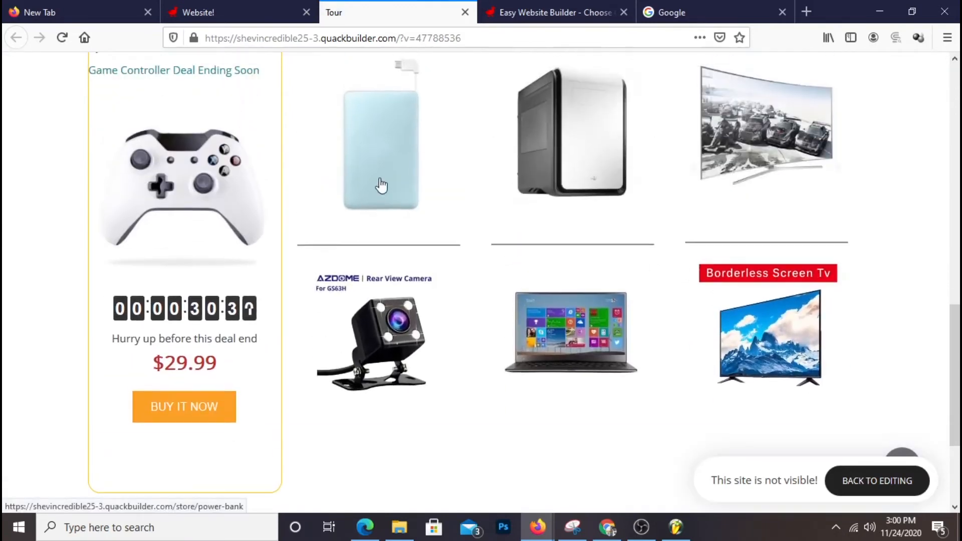
scroll(591, 180, "up", 3)
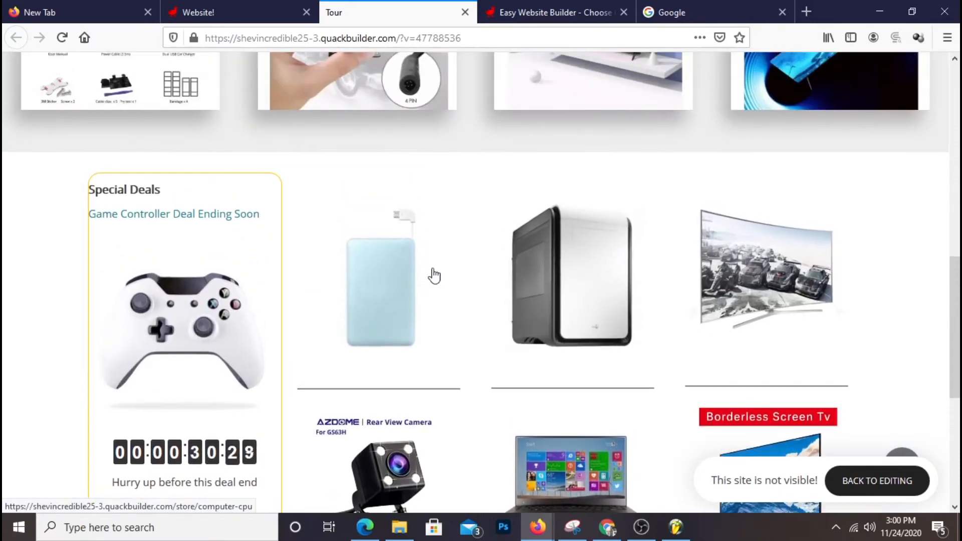
Test the power bank image's link, add one Power Bank to the cart and review the shopping cart.
left_click(383, 252)
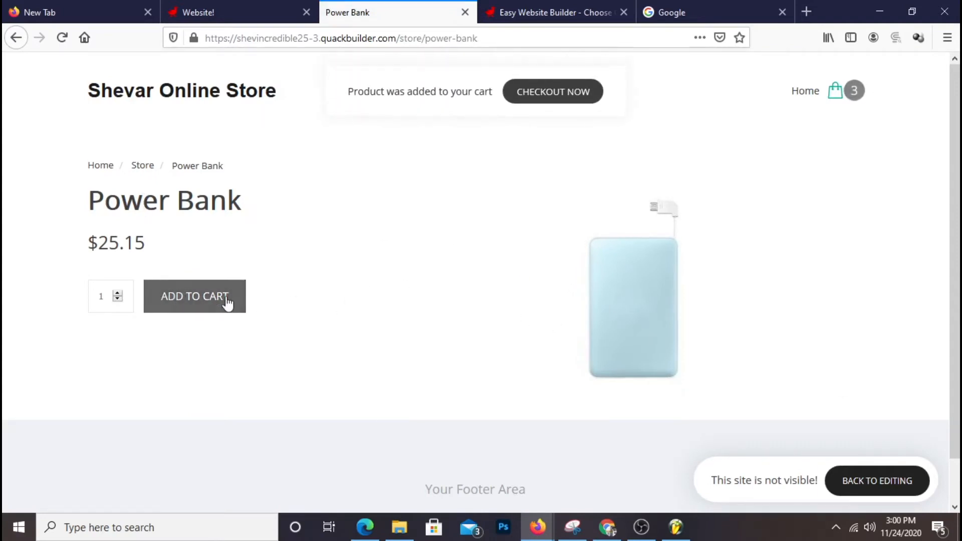
left_click(565, 103)
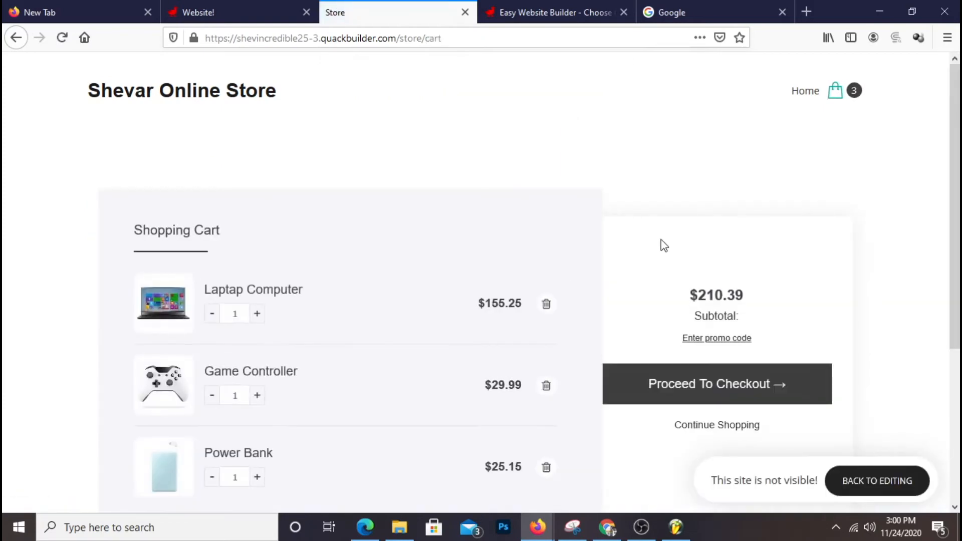
scroll(646, 190, "down", 5)
scroll(366, 241, "up", 5)
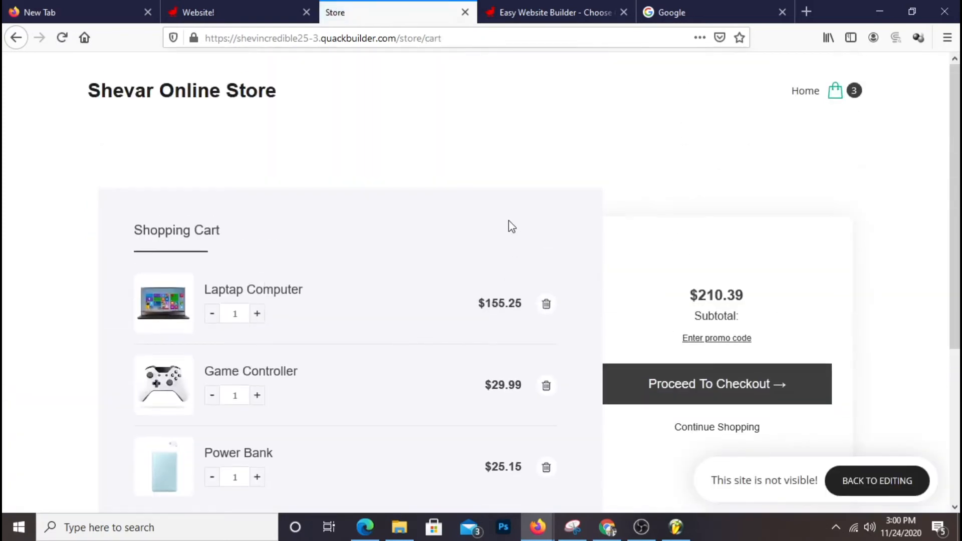
Return to the store's home page and examine its layout from the welcome banner to the footer.
left_click(230, 94)
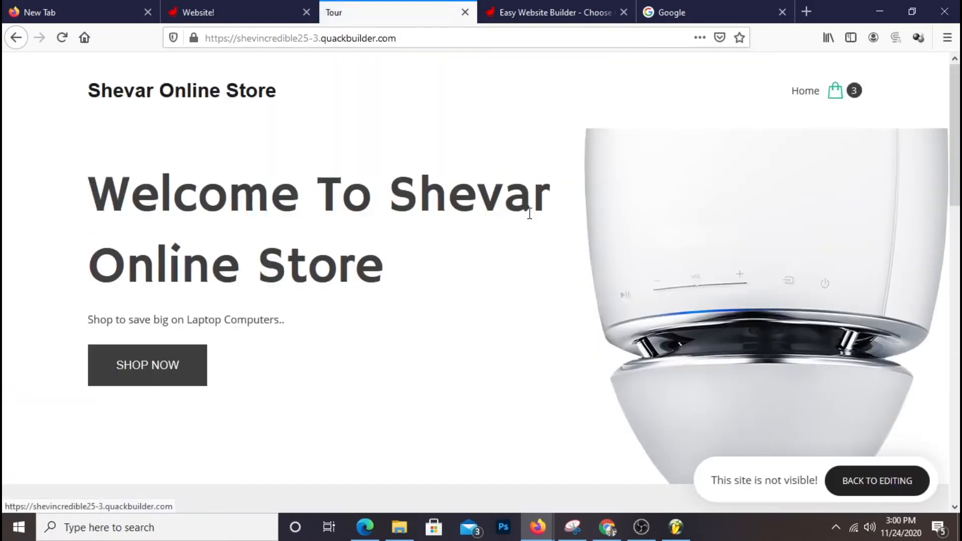
scroll(553, 221, "down", 14)
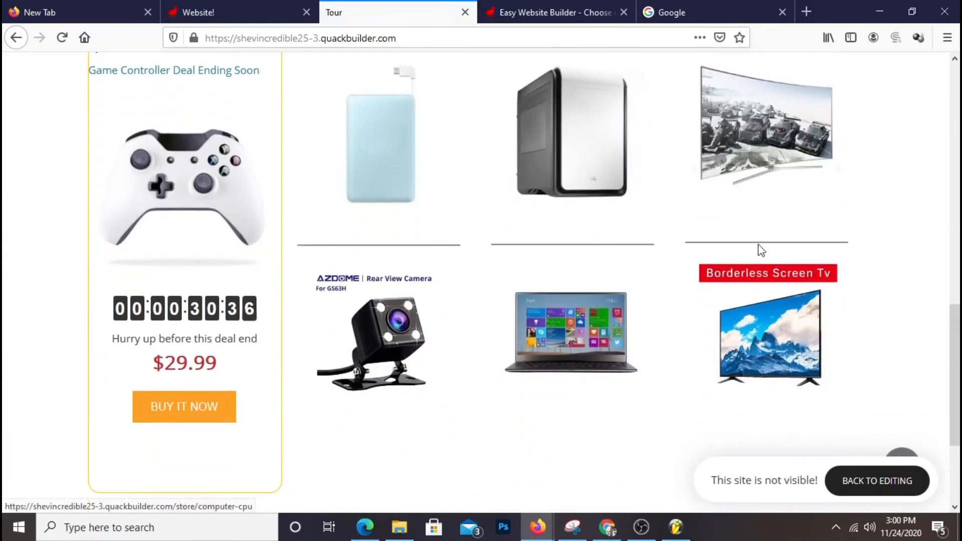
scroll(758, 252, "up", 3)
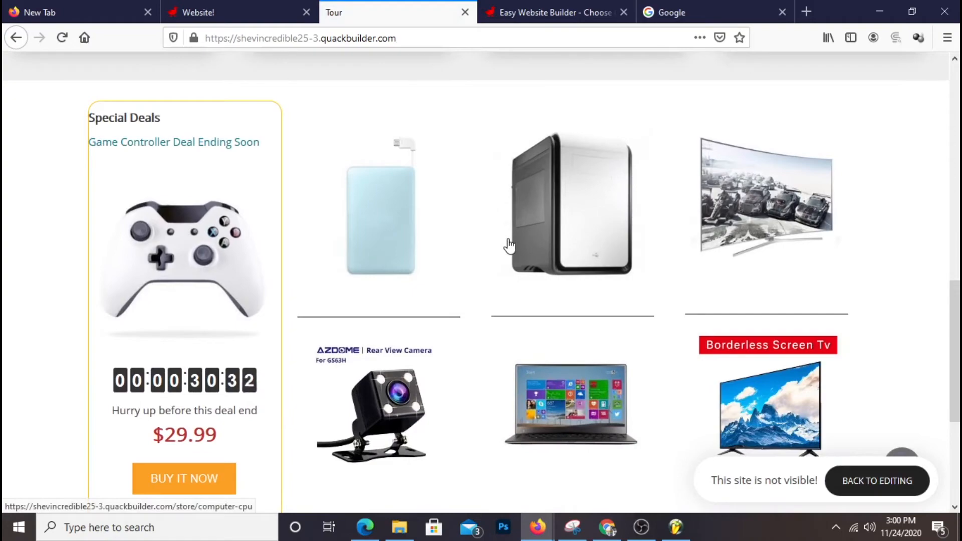
scroll(626, 254, "down", 5)
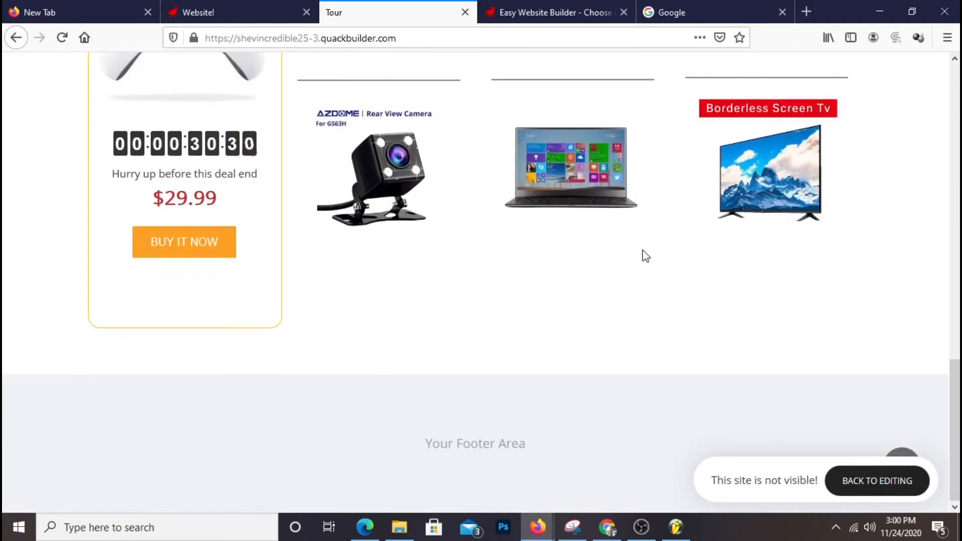
scroll(644, 258, "up", 7)
scroll(647, 261, "up", 10)
scroll(643, 261, "down", 10)
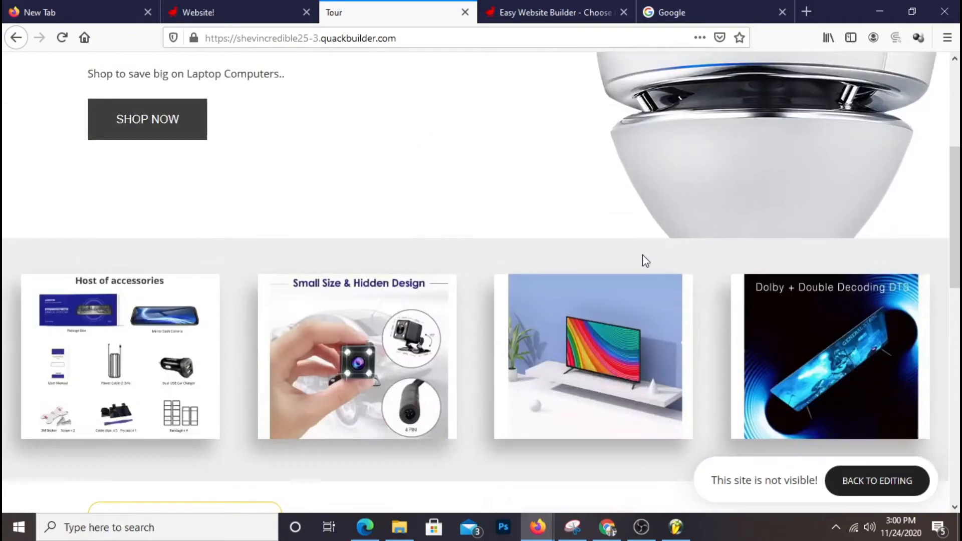
scroll(636, 264, "down", 2)
scroll(611, 290, "up", 2)
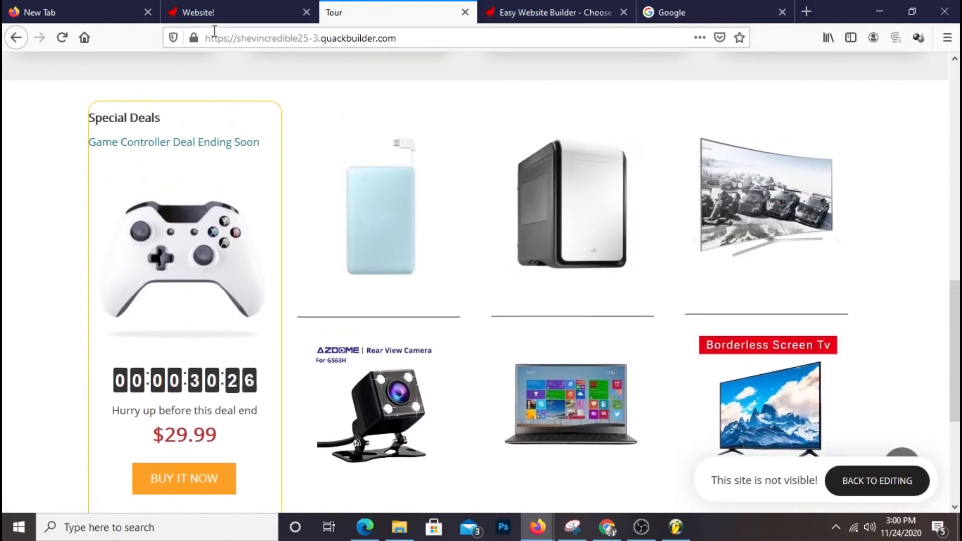
Back in the website builder, give the column containing the power bank and rear view camera a 1px border.
left_click(190, 11)
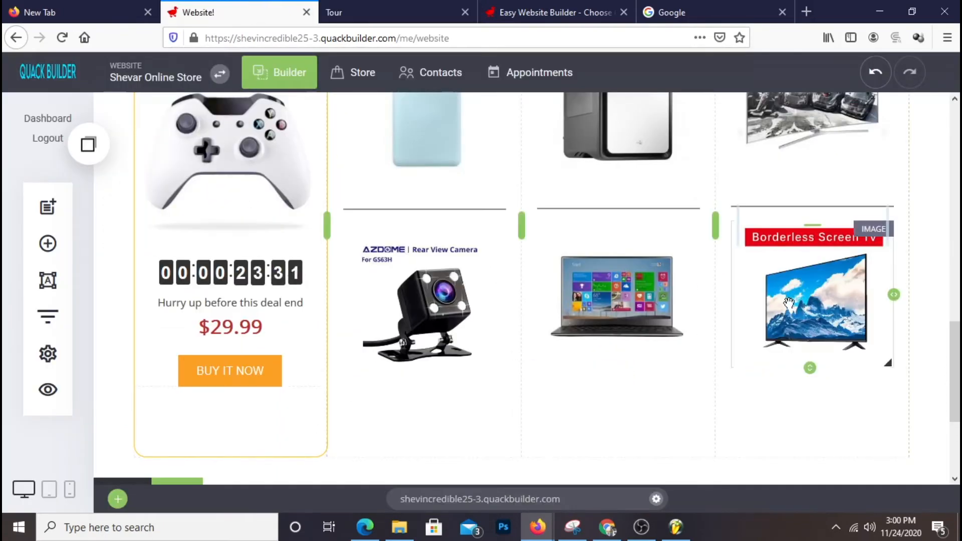
scroll(826, 314, "up", 3)
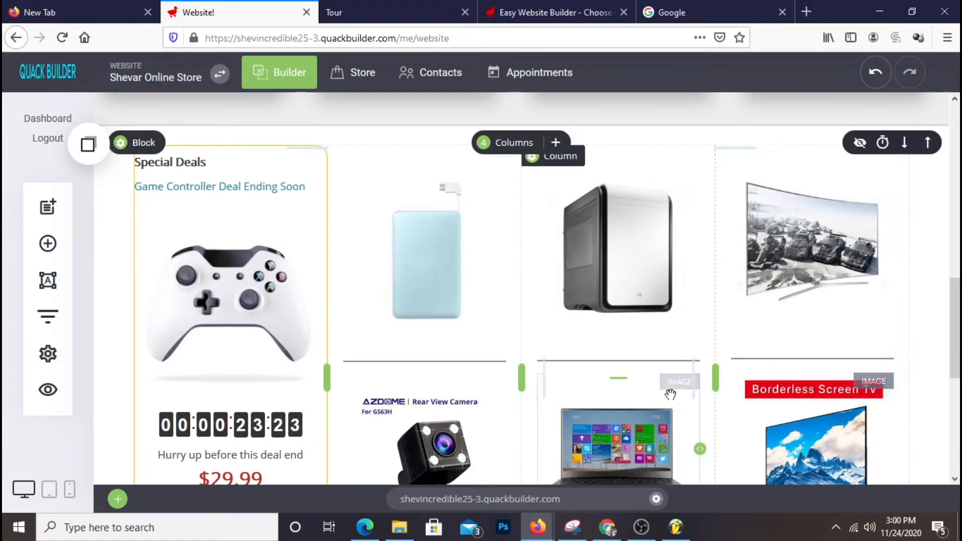
scroll(670, 394, "down", 3)
scroll(670, 392, "up", 3)
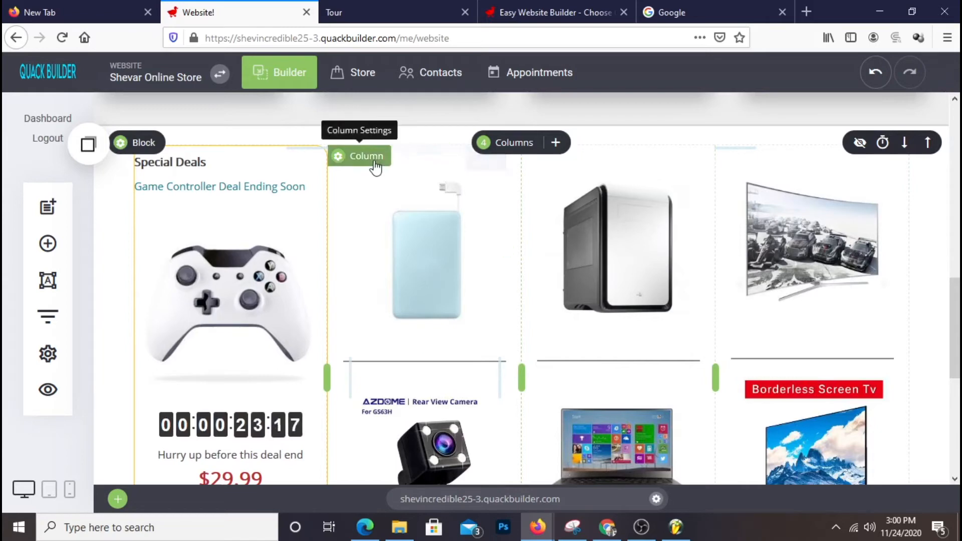
left_click(362, 157)
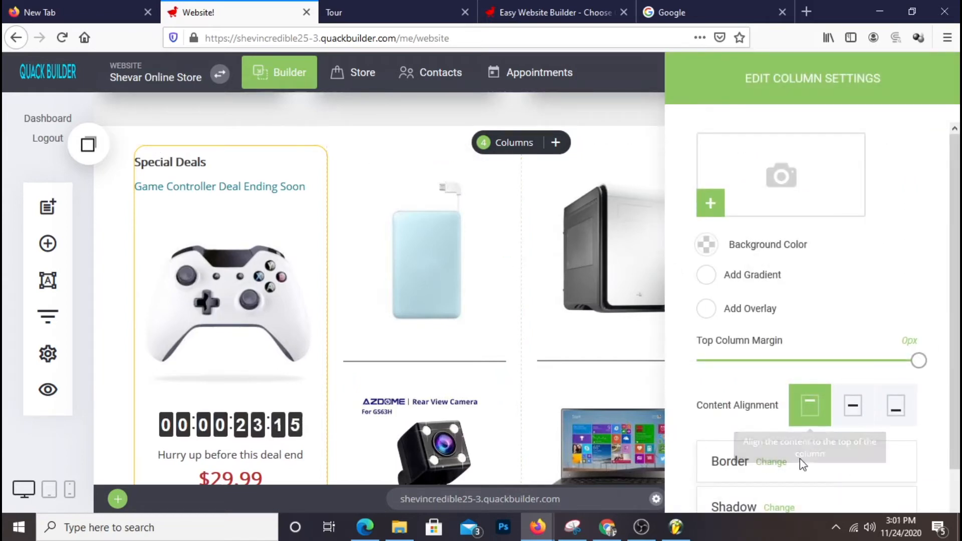
left_click(772, 463)
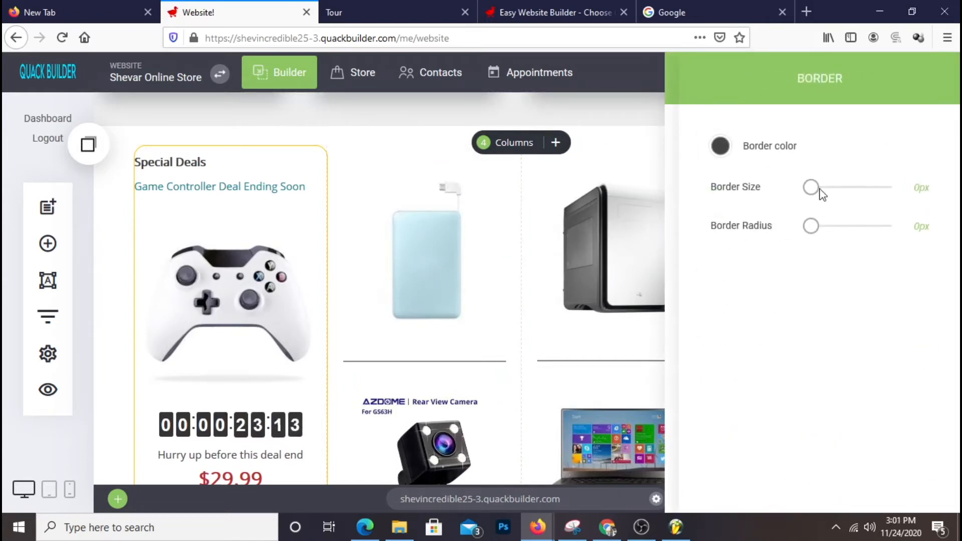
left_click_drag(809, 191, 810, 192)
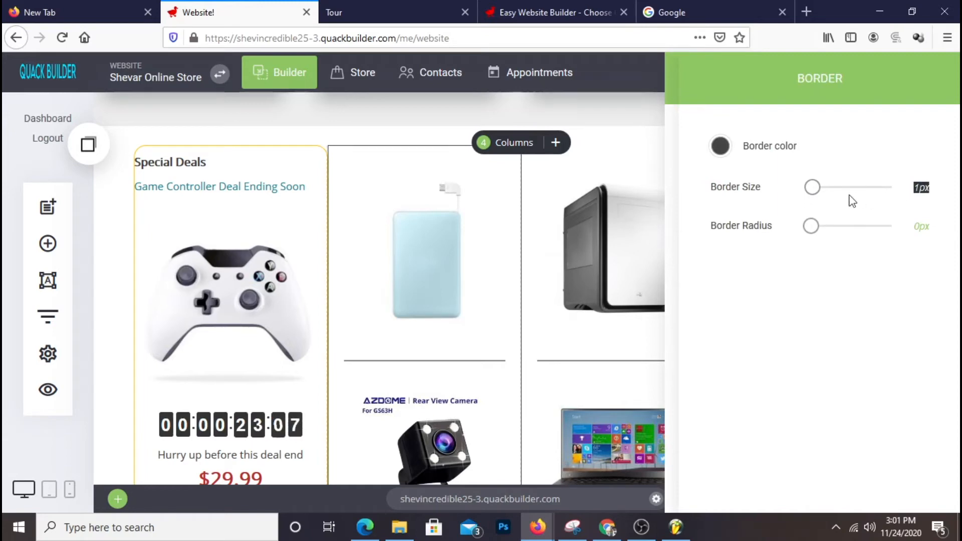
Try a 6px border on the power bank column, return it to 1px and close the column's settings.
left_click_drag(811, 187, 820, 196)
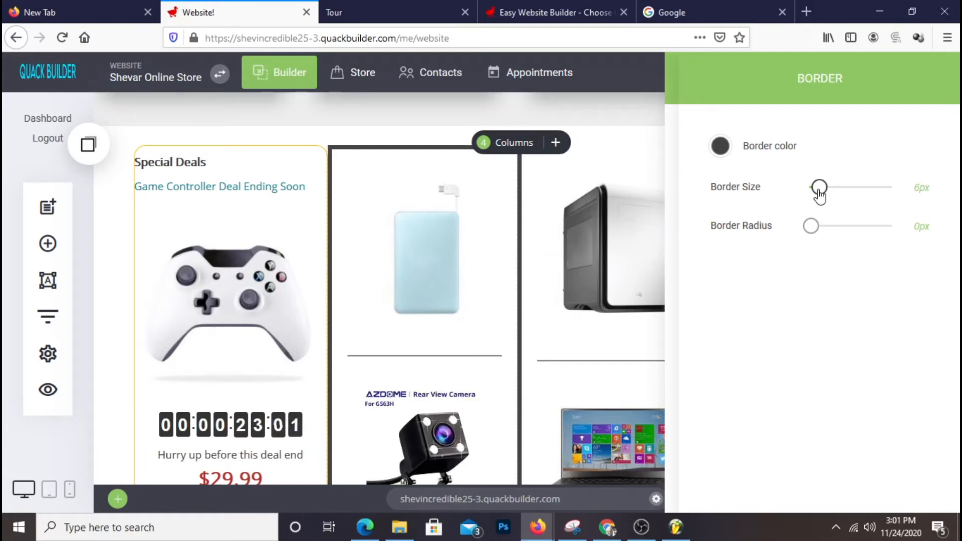
left_click_drag(820, 196, 813, 196)
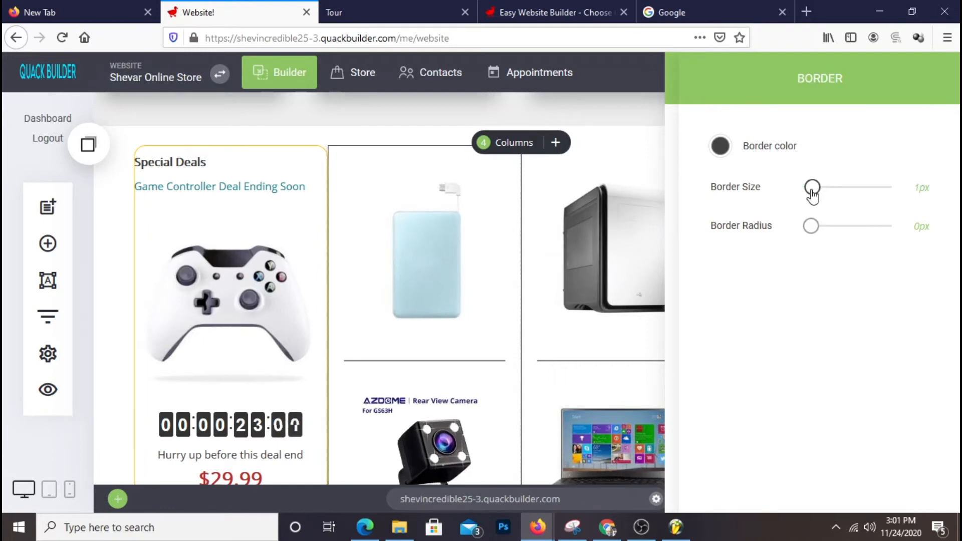
left_click(628, 263)
left_click(589, 329)
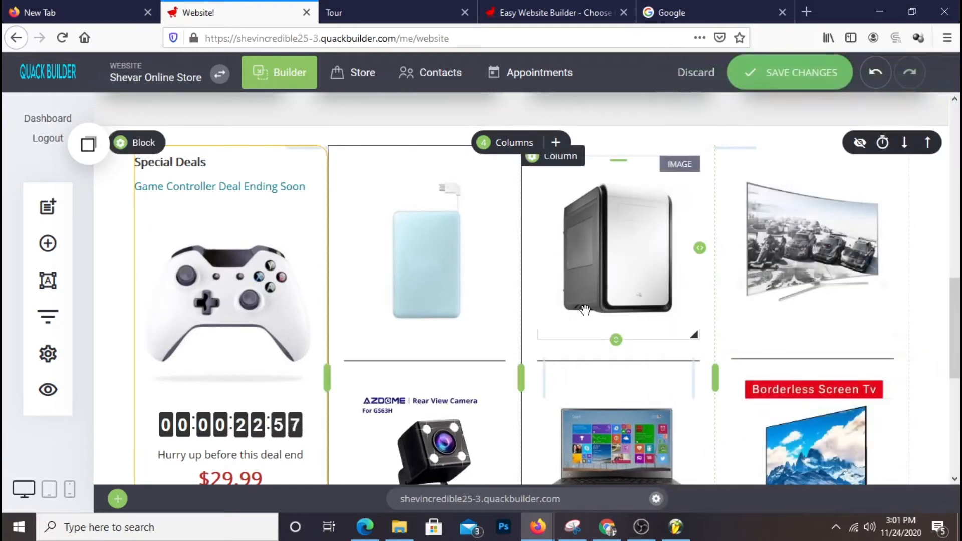
Give the column containing the computer CPU and laptop a 1px border.
left_click(569, 159)
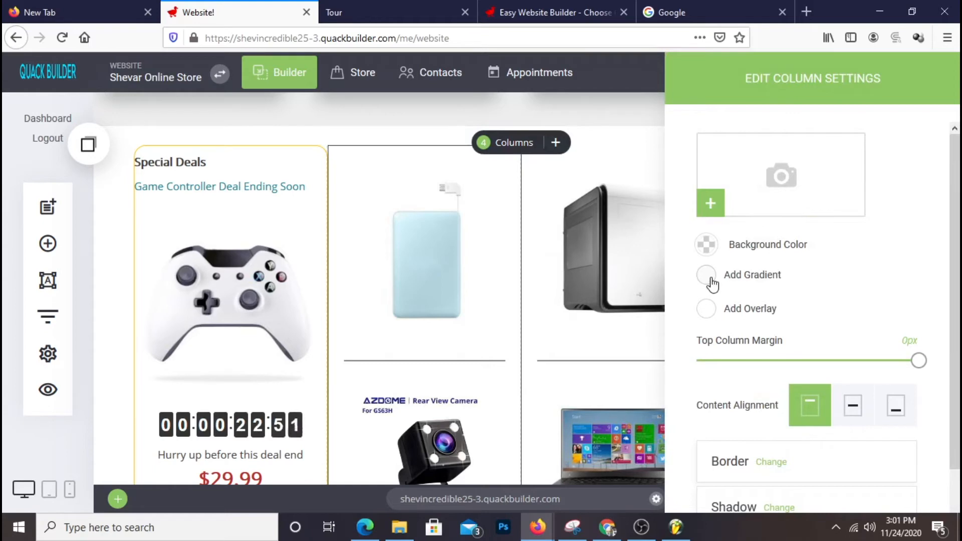
left_click(770, 462)
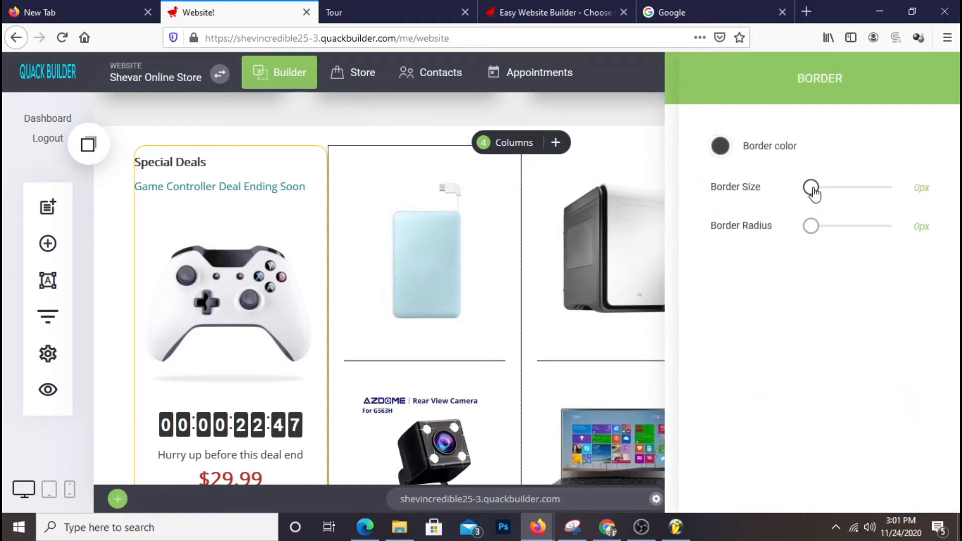
left_click_drag(815, 193, 817, 195)
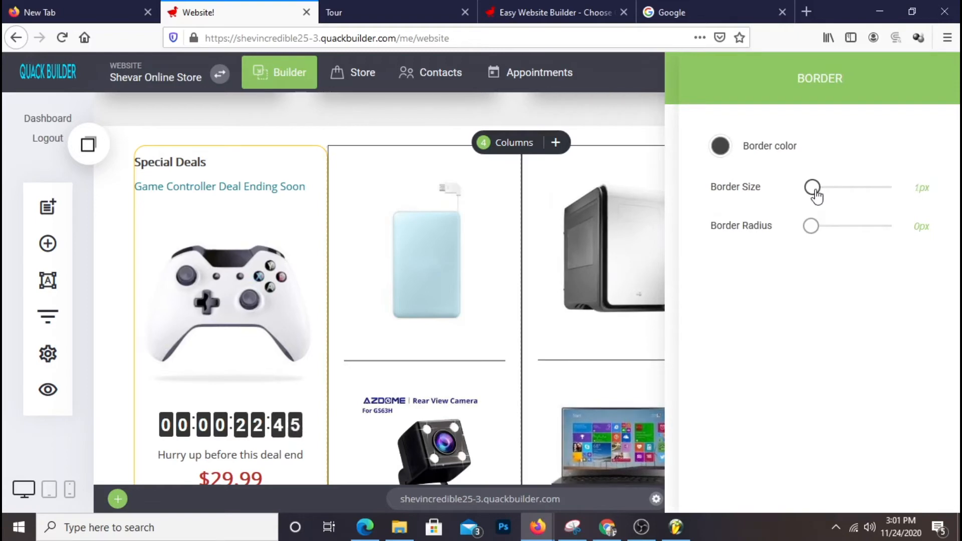
left_click(674, 247)
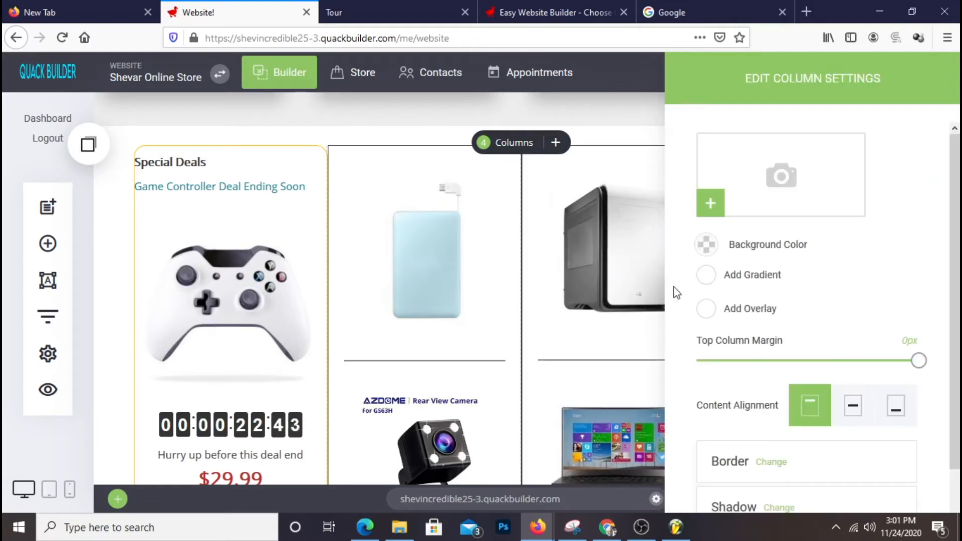
mouse_move(918, 361)
left_mouse_down()
mouse_move(791, 361)
mouse_move(920, 361)
left_mouse_up()
left_click(626, 363)
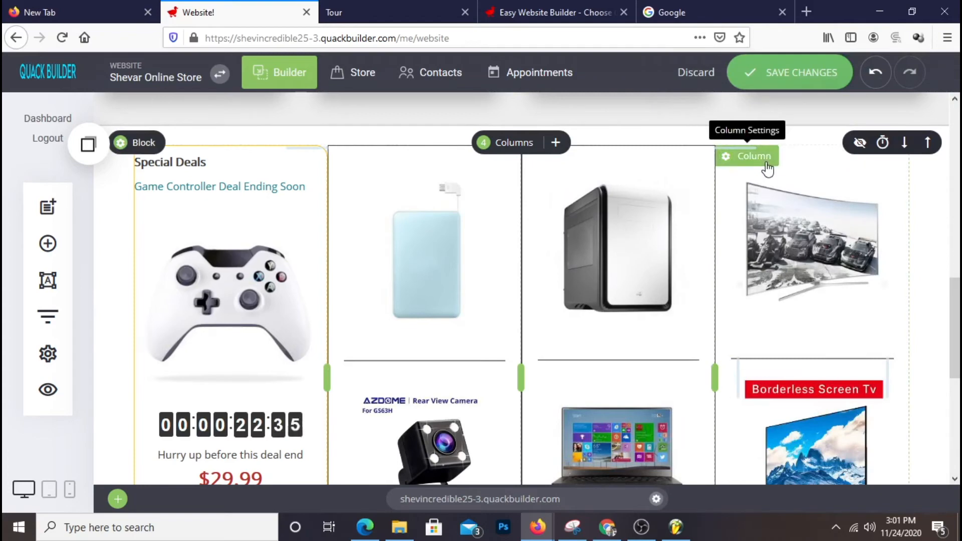
Add a border to the column containing the two TVs and save the website changes.
left_click(749, 157)
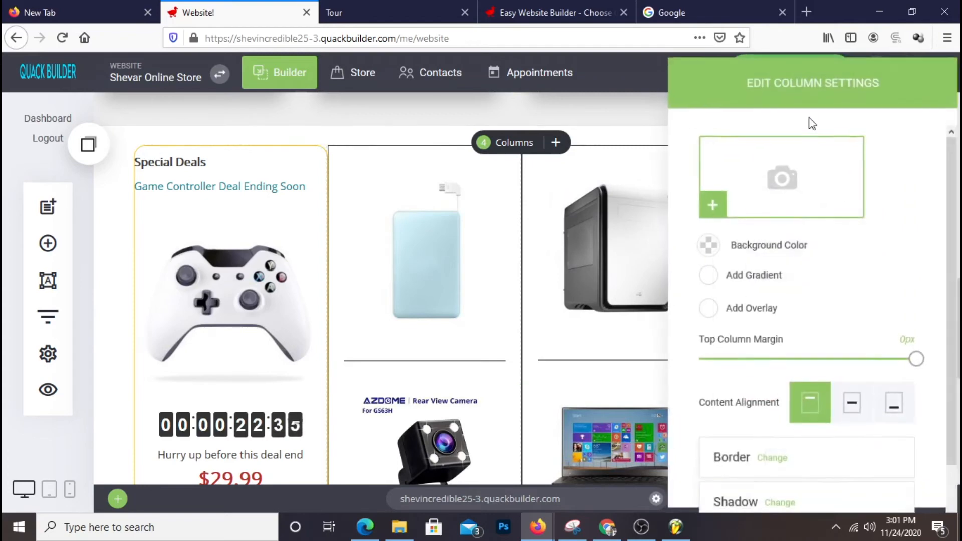
left_click(774, 459)
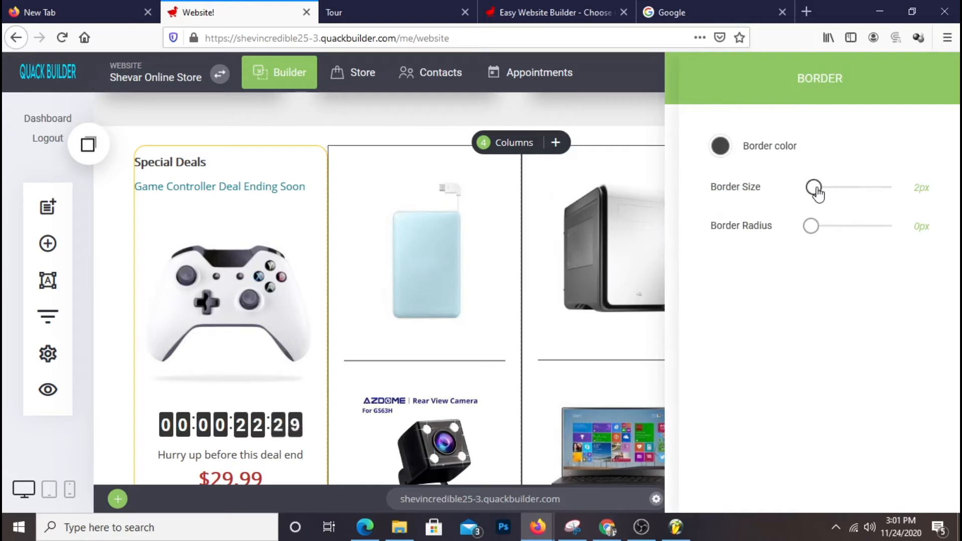
left_click(581, 197)
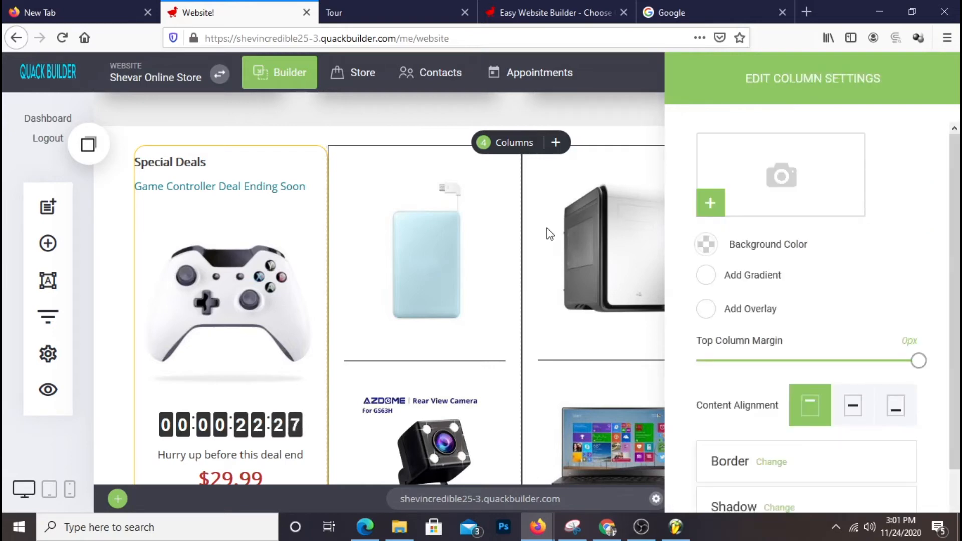
left_click(546, 227)
left_click(817, 81)
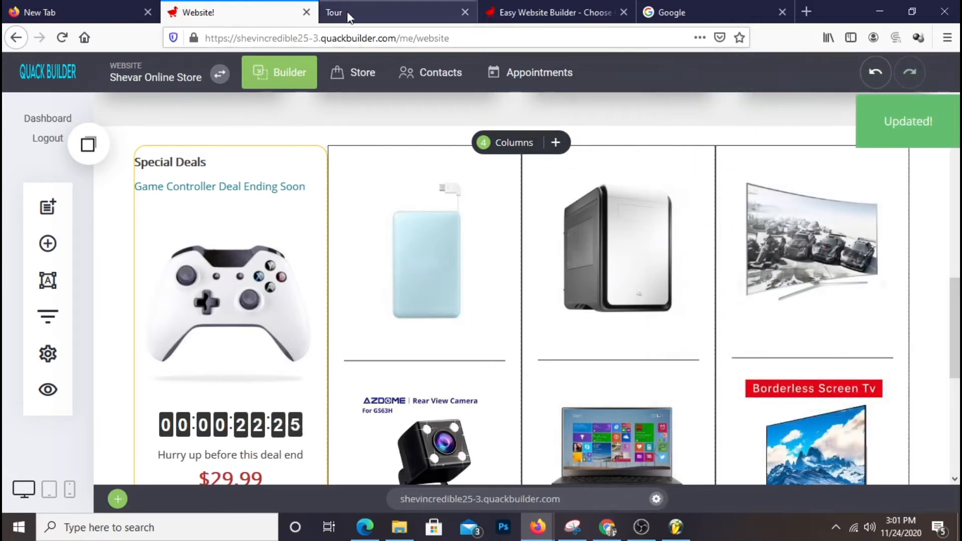
Reload the site preview and examine the bordered columns in the Special Deals block.
left_click(48, 390)
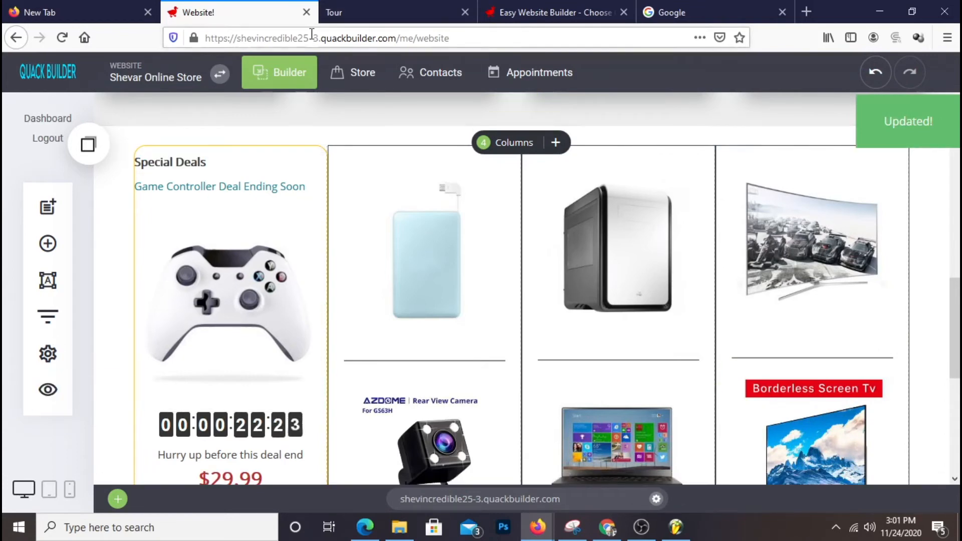
left_click(347, 12)
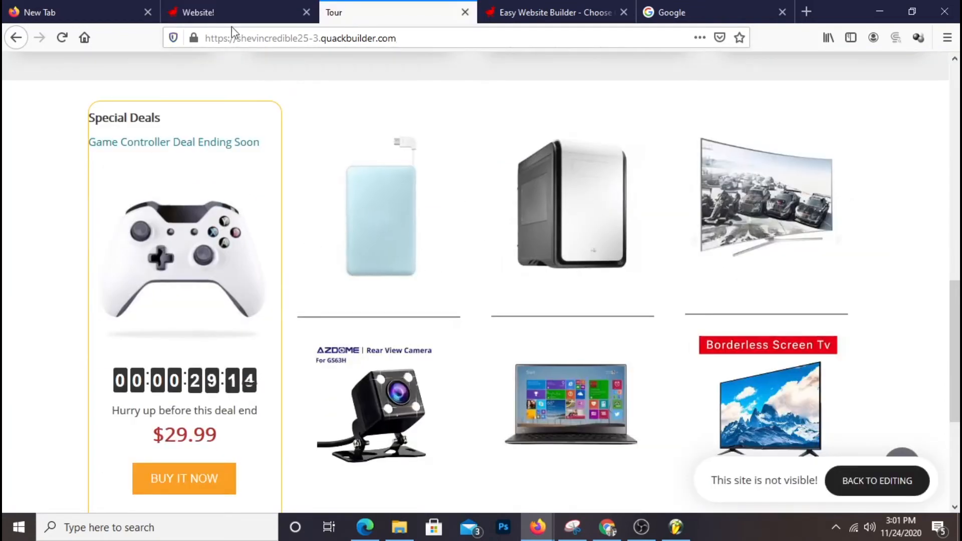
left_click(60, 44)
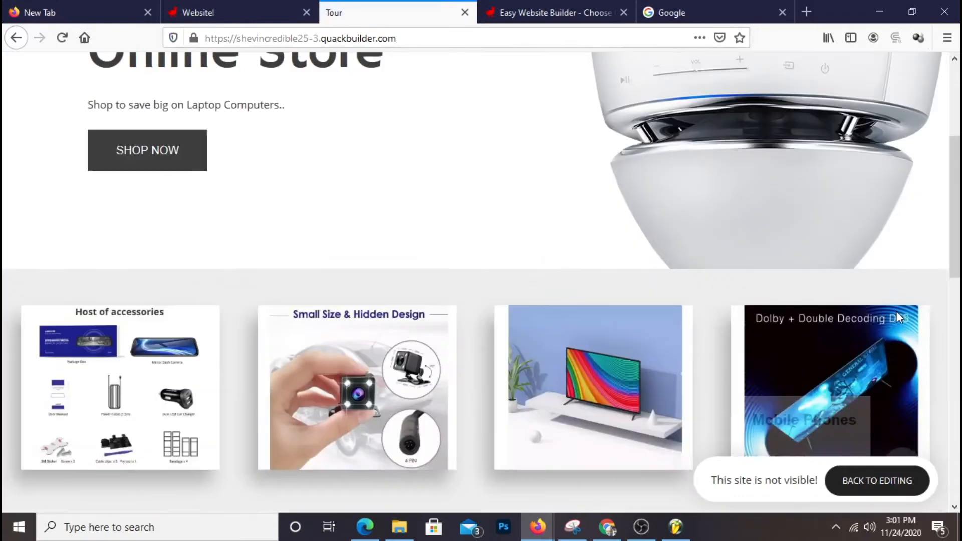
scroll(816, 291, "down", 6)
scroll(842, 292, "up", 5)
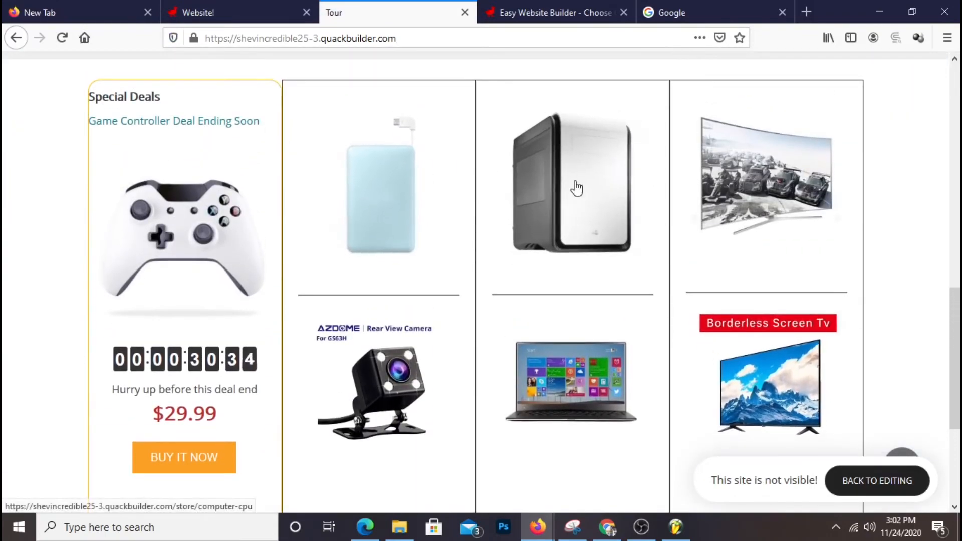
scroll(759, 240, "down", 3)
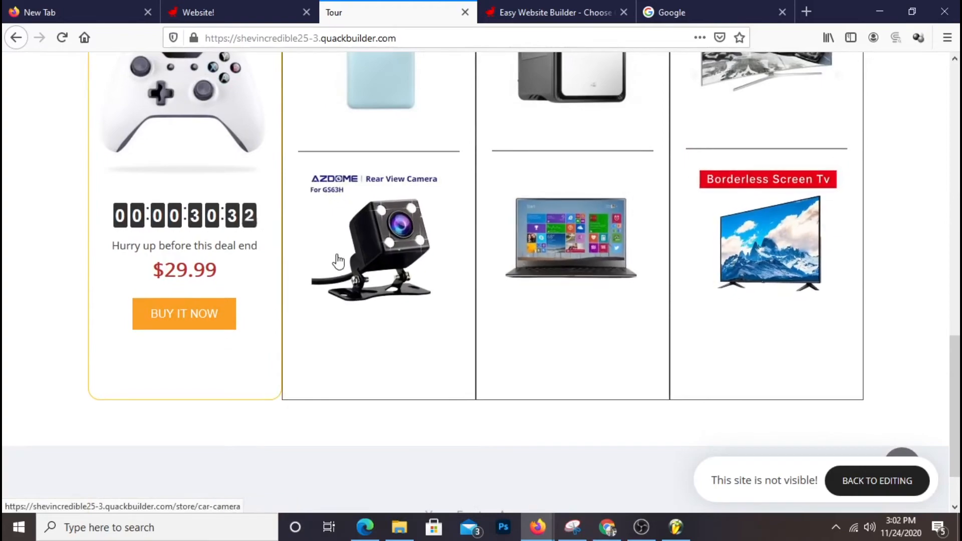
scroll(378, 310, "up", 2)
scroll(379, 310, "up", 3)
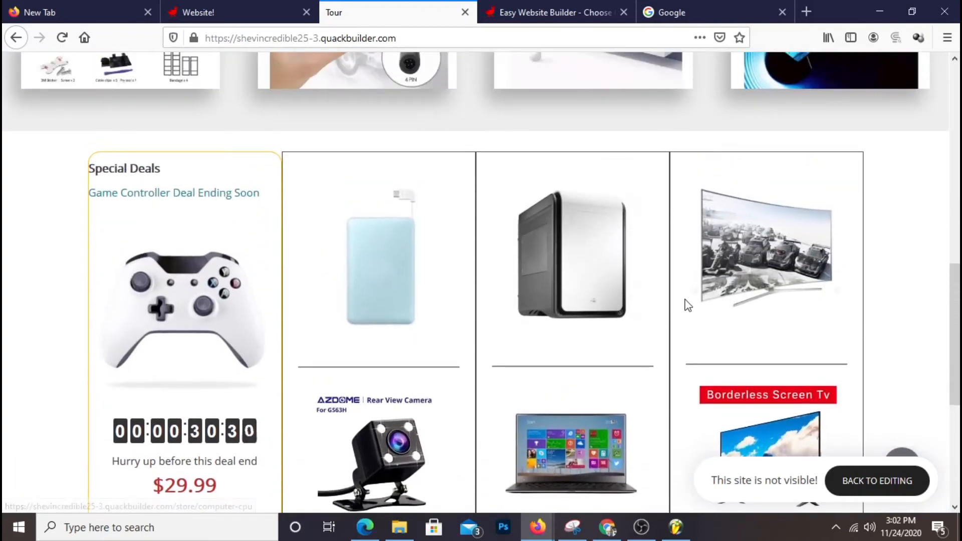
scroll(772, 331, "up", 3)
scroll(776, 339, "up", 9)
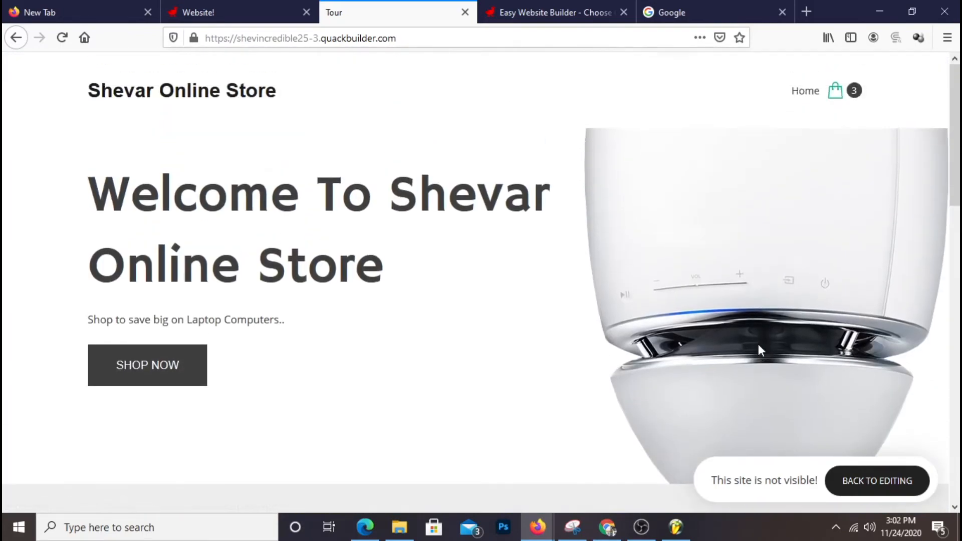
scroll(758, 344, "down", 7)
scroll(748, 203, "down", 5)
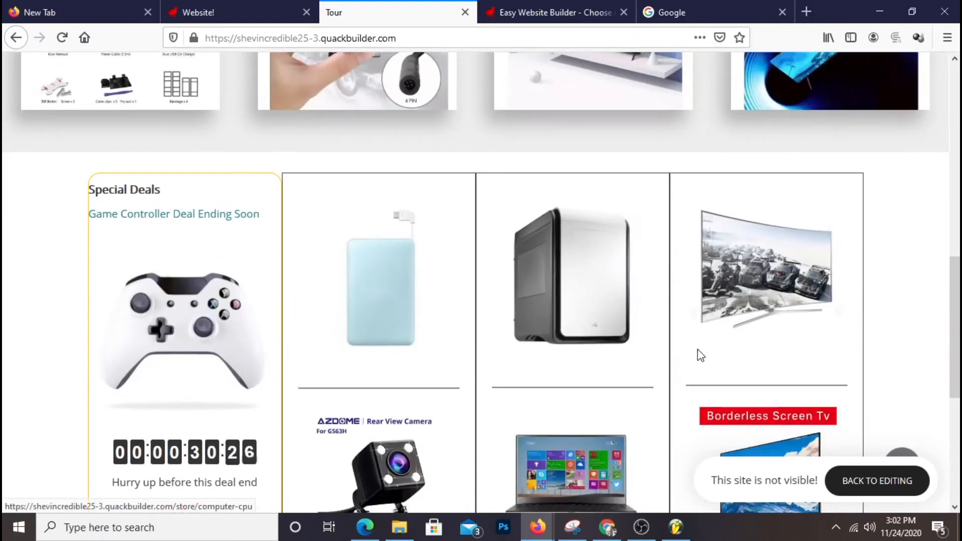
scroll(693, 325, "down", 3)
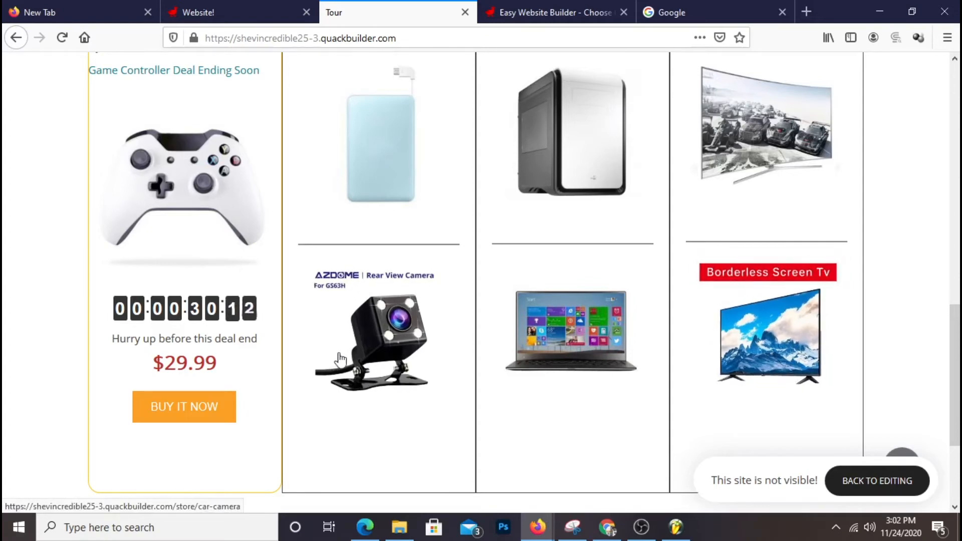
Look over the home page's category images and Special Deals block, finishing back at the welcome banner.
scroll(429, 373, "up", 12)
scroll(437, 375, "down", 5)
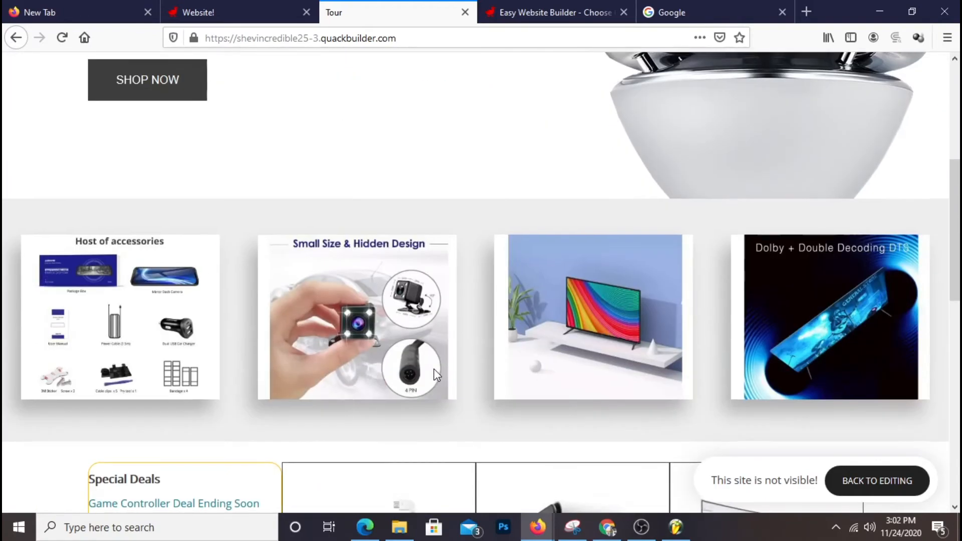
scroll(932, 326, "down", 3)
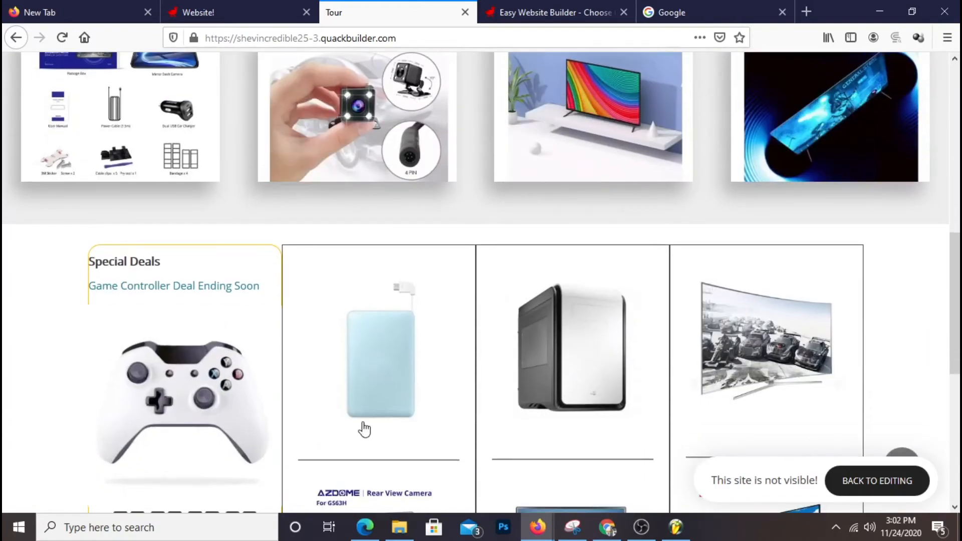
scroll(681, 371, "down", 5)
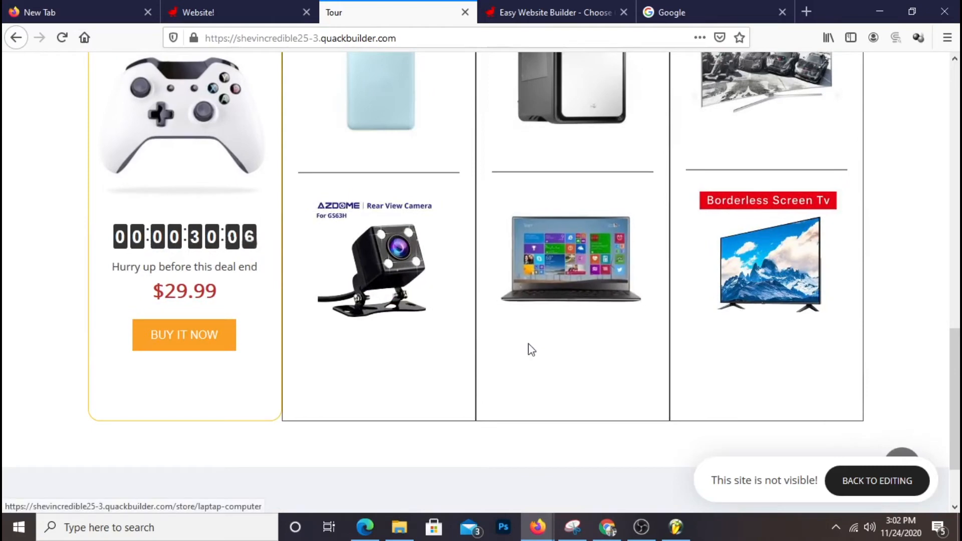
scroll(528, 348, "up", 2)
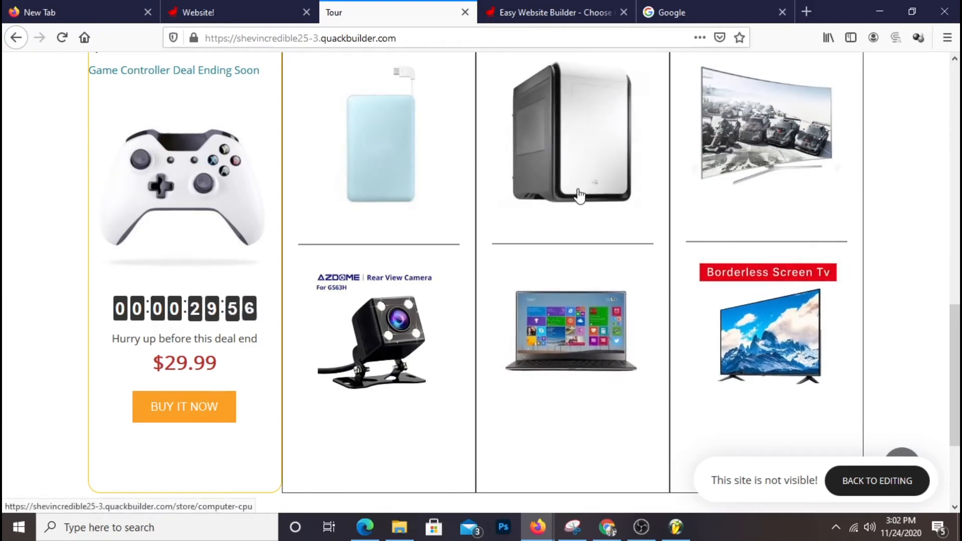
scroll(579, 196, "up", 2)
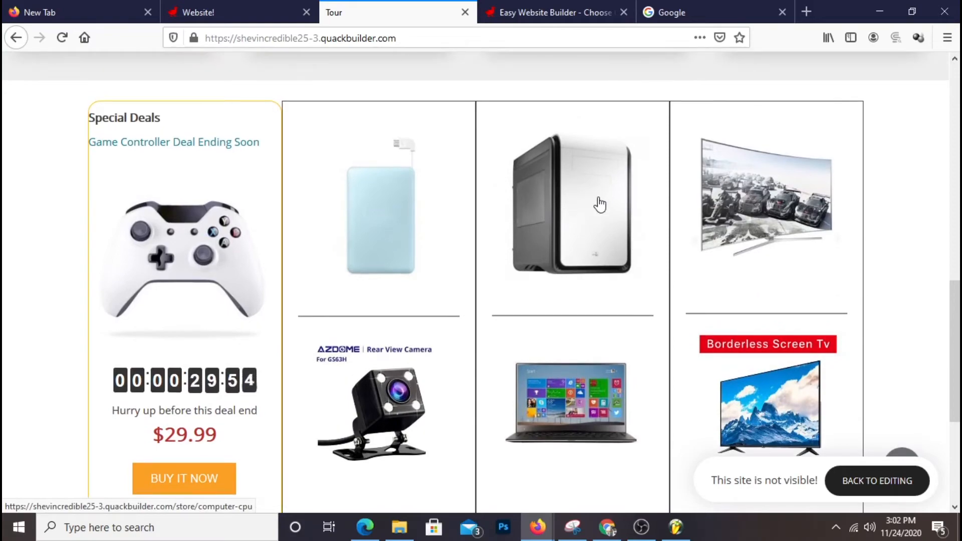
scroll(598, 204, "down", 5)
scroll(576, 190, "up", 15)
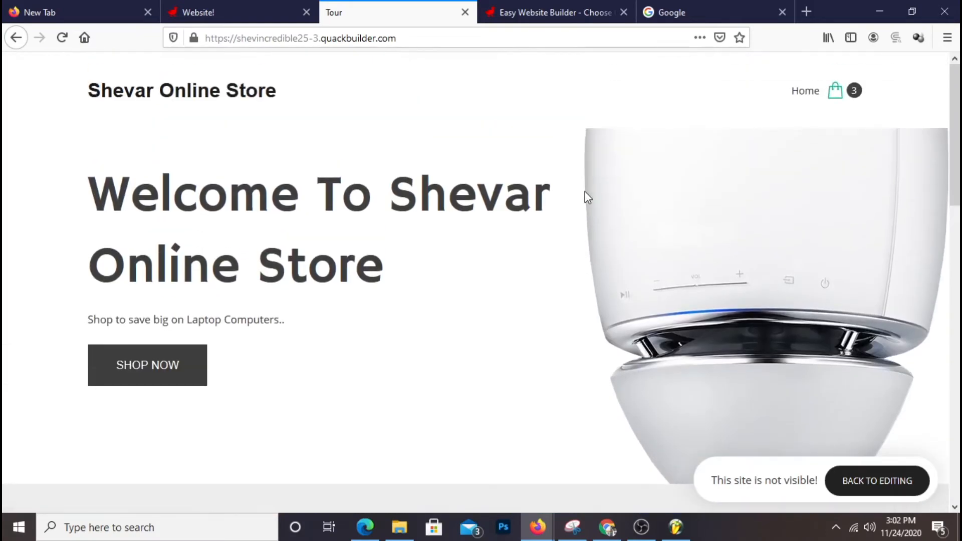
scroll(585, 191, "down", 10)
scroll(539, 284, "up", 6)
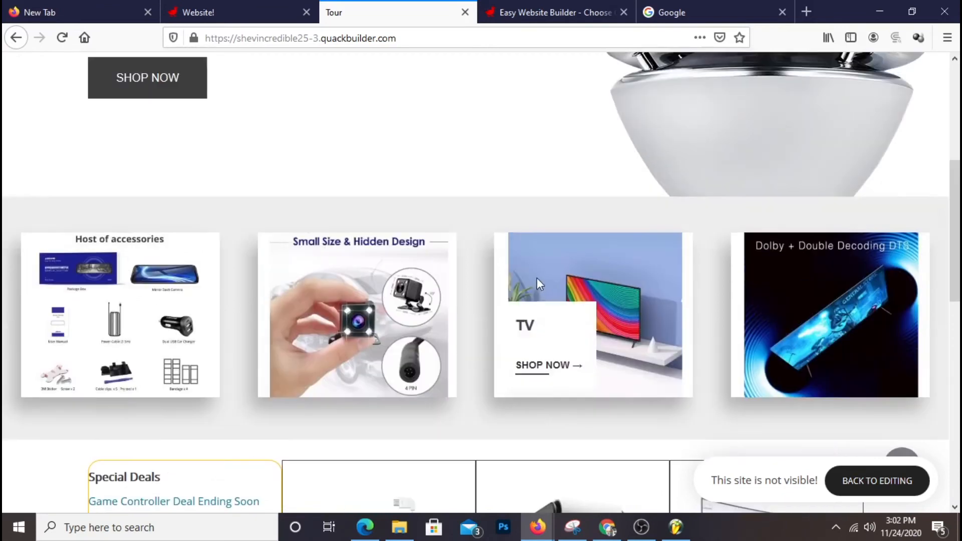
scroll(539, 278, "up", 6)
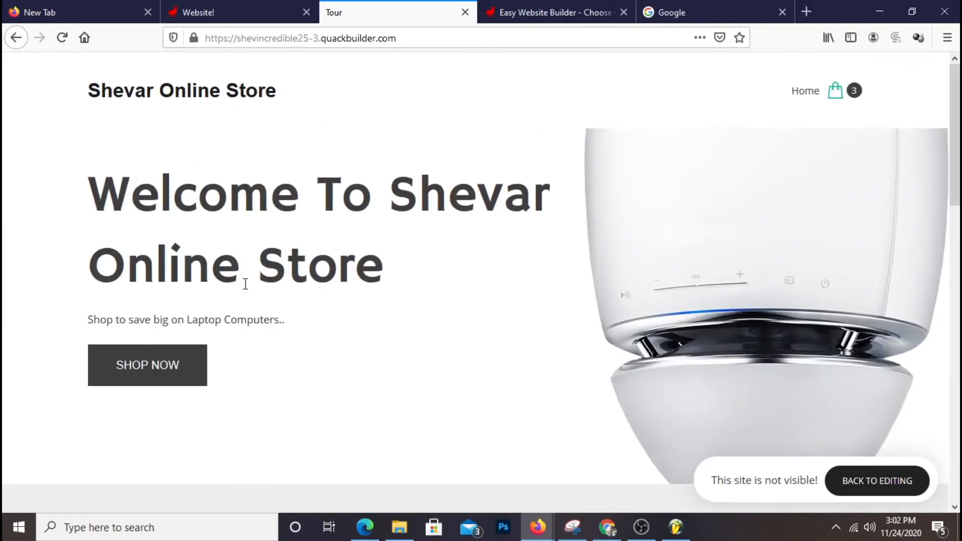
Highlight the welcome banner's tagline "Shop to save big on Laptop Computers.." for review, then clear the selection.
scroll(396, 150, "down", 2)
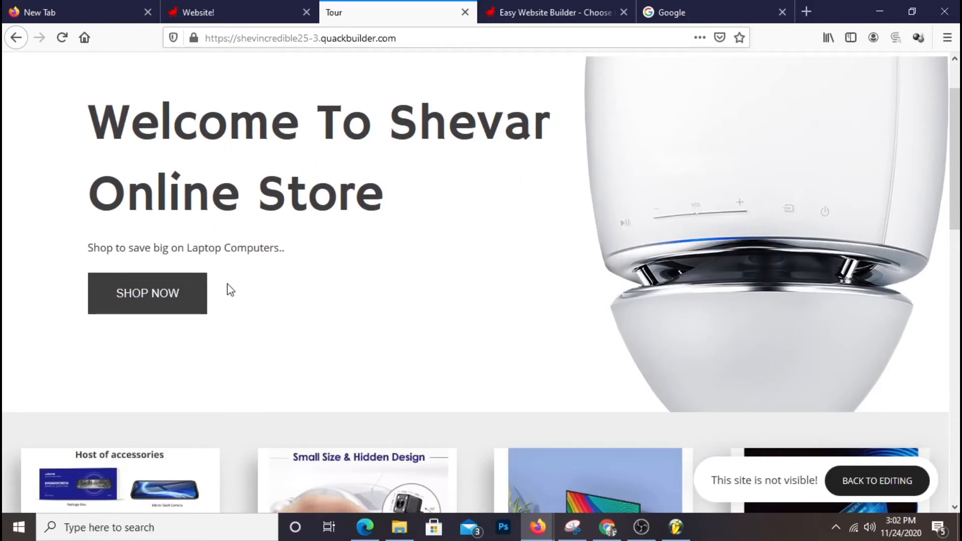
triple_click(286, 245)
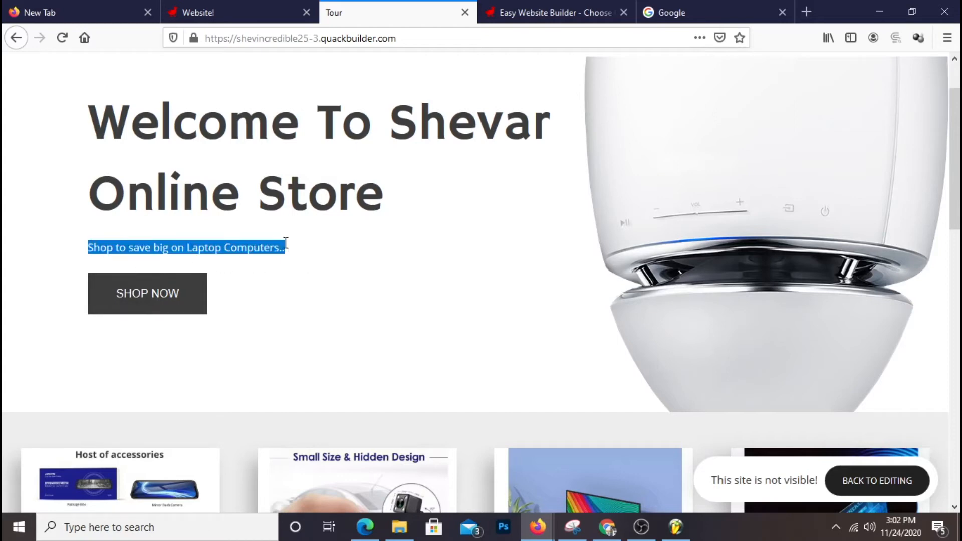
left_click(353, 271)
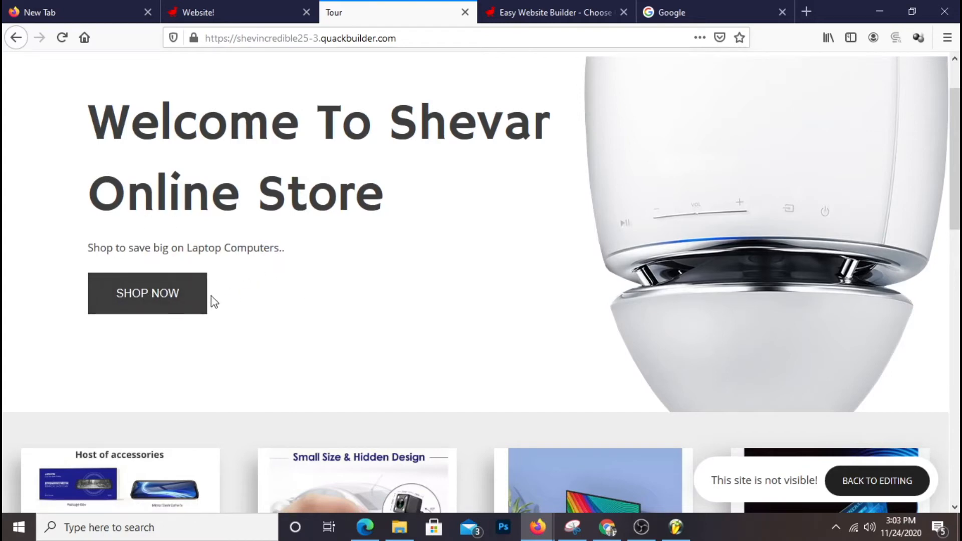
Follow the welcome banner's Shop Now link and look over the products listed in the store.
left_click(155, 311)
scroll(380, 254, "down", 2)
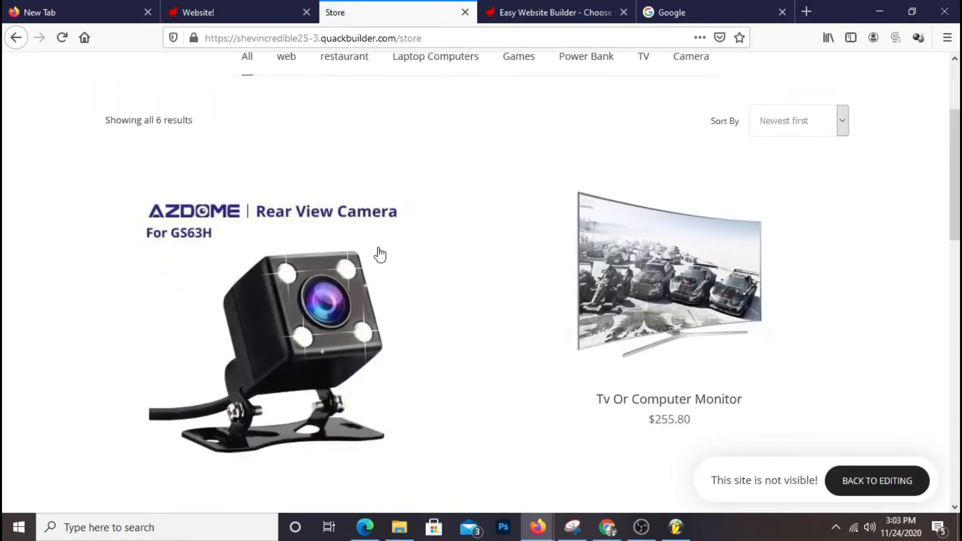
scroll(380, 254, "down", 2)
scroll(779, 233, "down", 8)
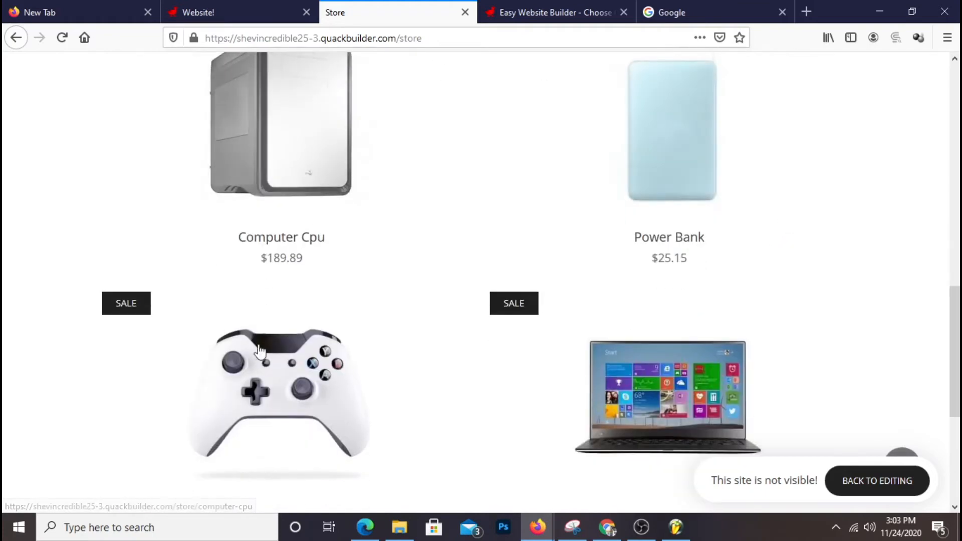
scroll(698, 338, "down", 4)
scroll(720, 329, "up", 12)
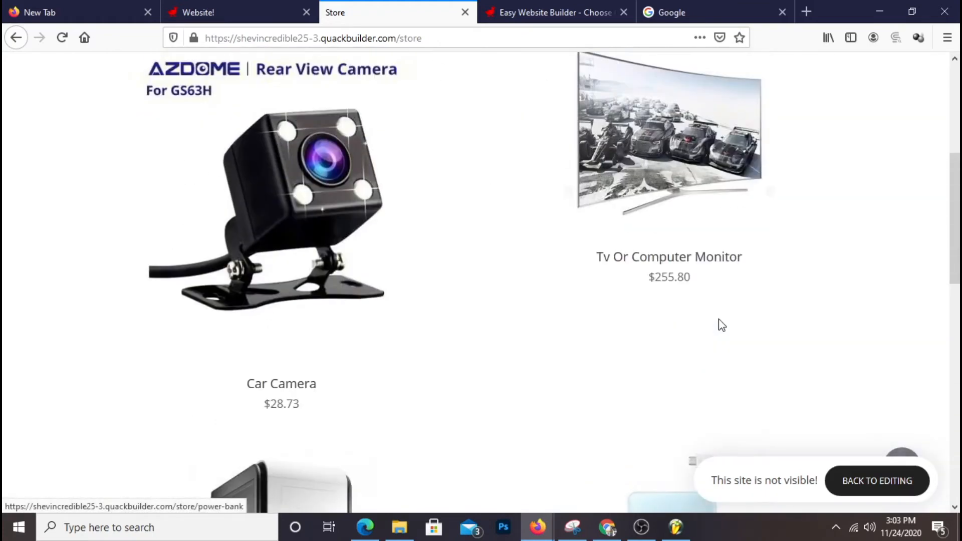
Look over the store's product listing and open the Car Camera product page.
scroll(720, 324, "up", 5)
scroll(720, 326, "down", 3)
scroll(721, 325, "down", 2)
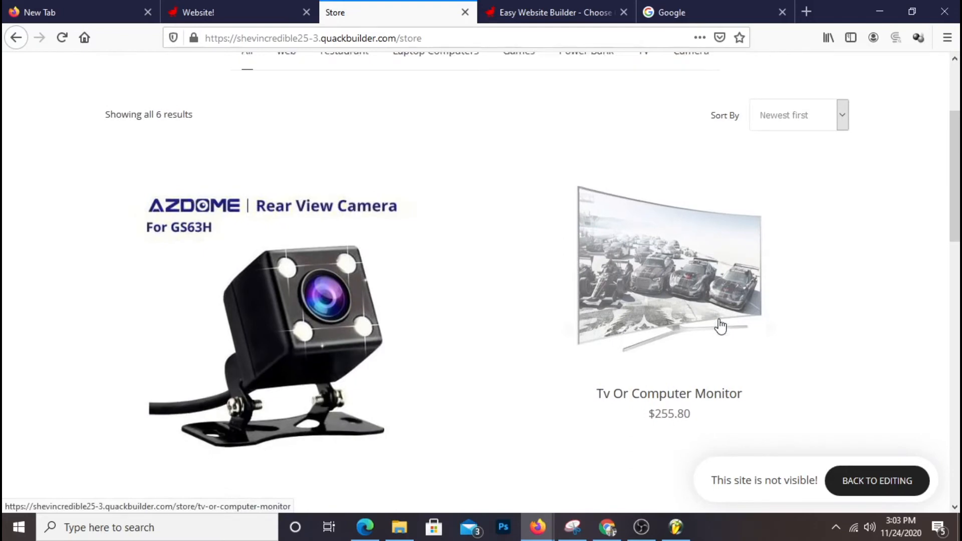
scroll(721, 325, "up", 2)
scroll(721, 324, "down", 1)
left_click(364, 281)
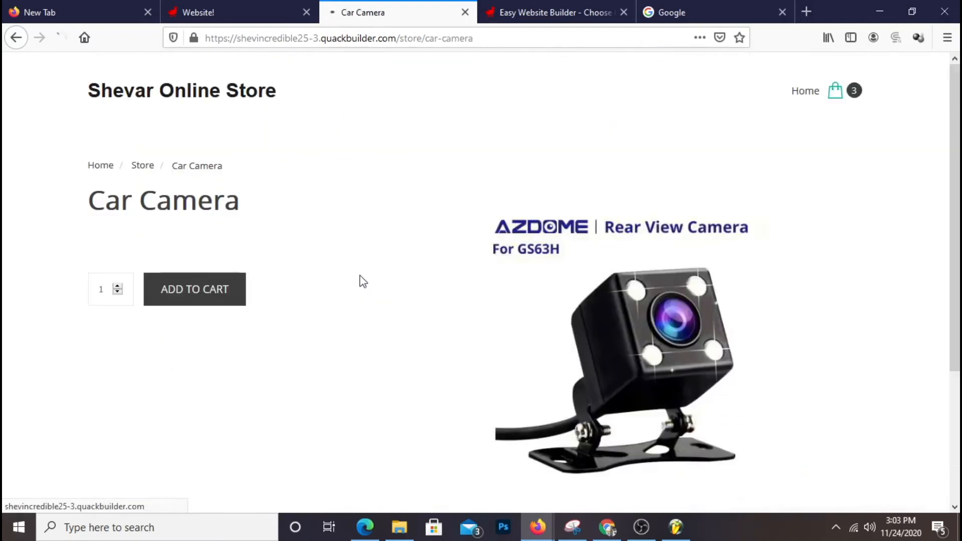
Examine the Car Camera product page's layout down to the footer, finishing back at the site's home page.
scroll(730, 214, "down", 3)
left_click(195, 155)
scroll(820, 281, "up", 3)
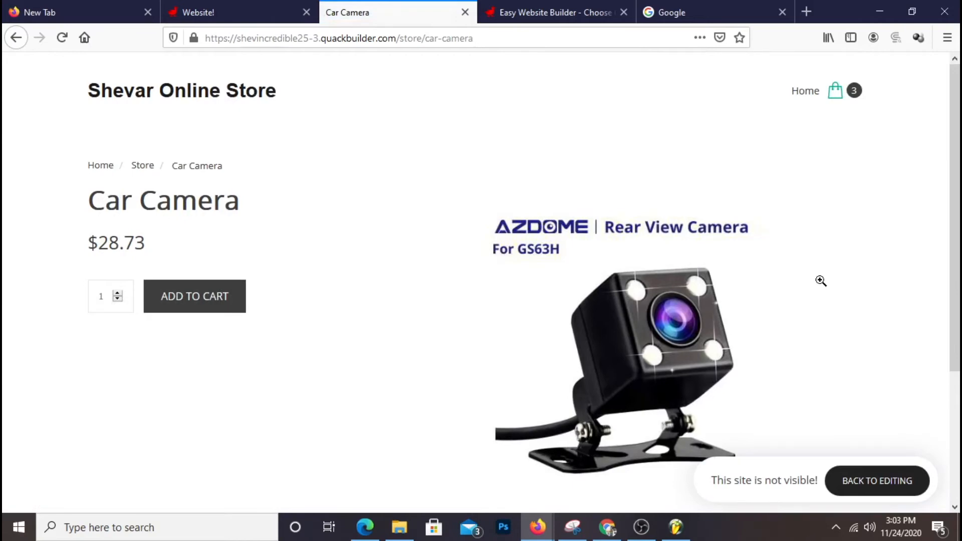
scroll(689, 286, "down", 3)
scroll(665, 261, "up", 3)
scroll(573, 225, "down", 2)
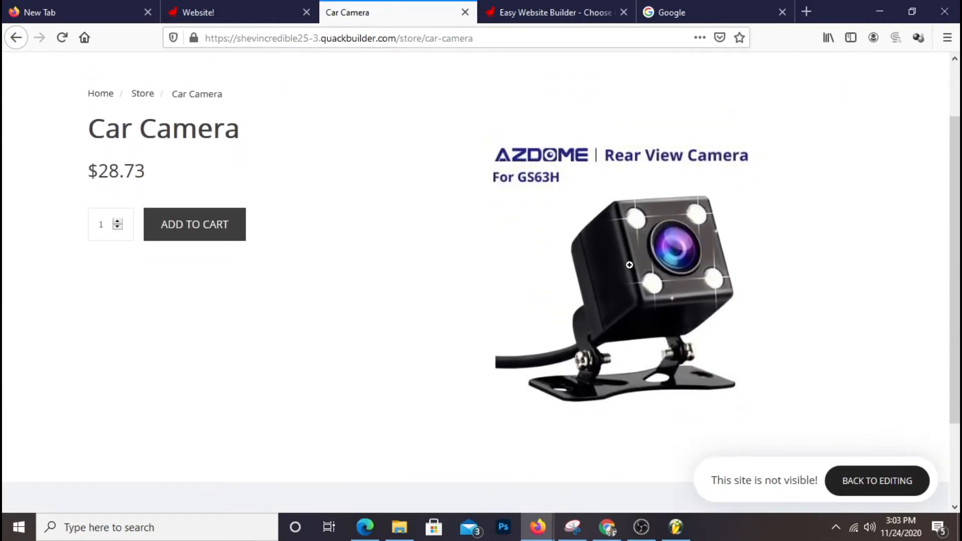
left_click(169, 237)
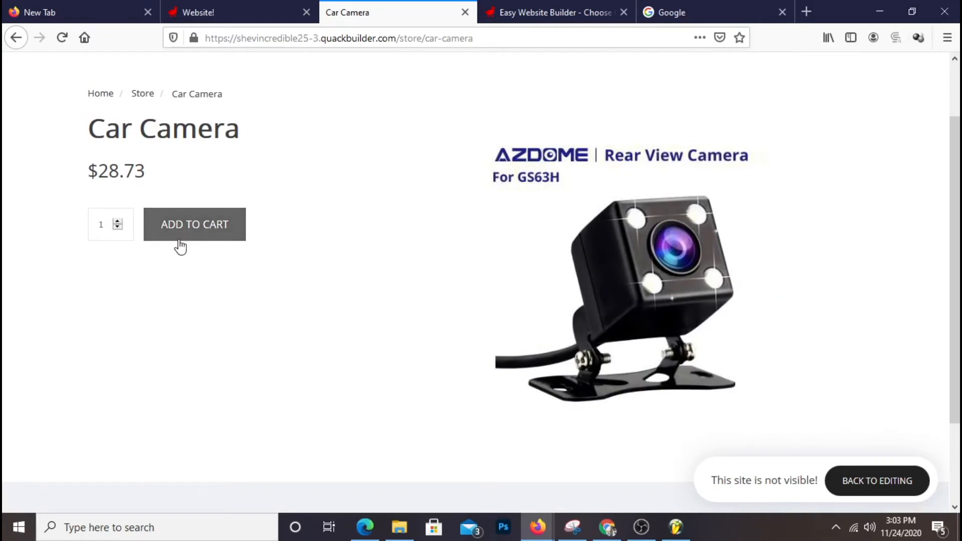
scroll(769, 246, "down", 2)
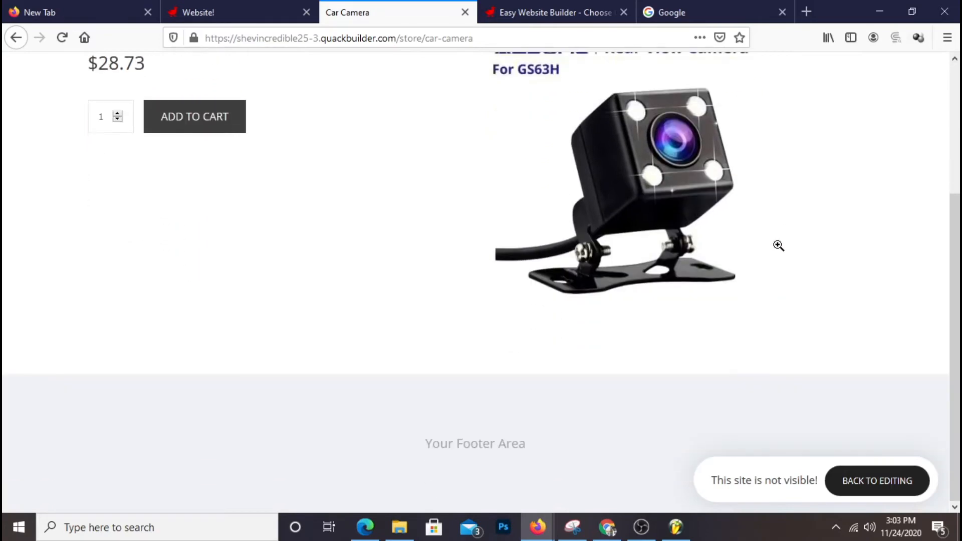
scroll(777, 244, "up", 4)
left_click(179, 99)
Switch to the website builder and open the store's Product page layout for editing from the Layout & Styling settings.
left_click(229, 18)
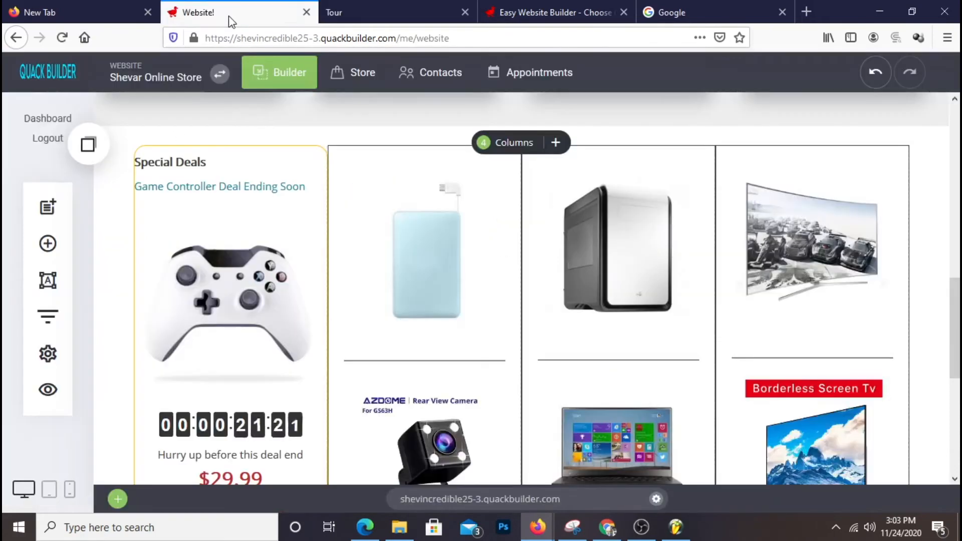
left_click(360, 76)
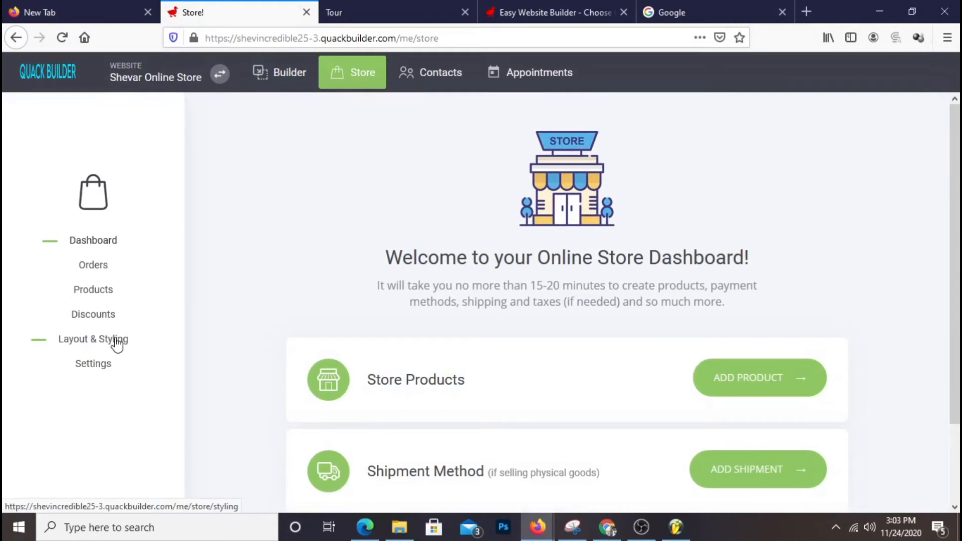
left_click(115, 341)
scroll(618, 246, "down", 2)
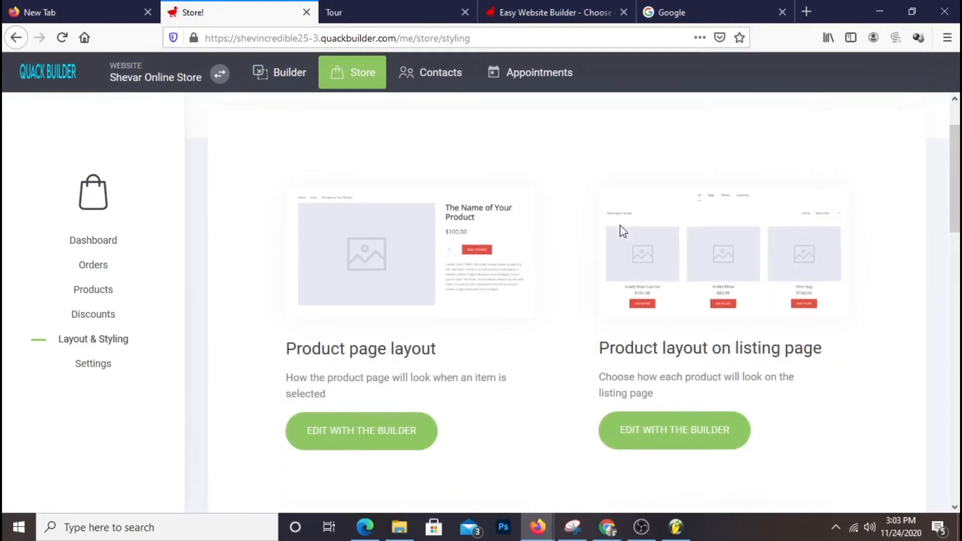
scroll(573, 276, "down", 6)
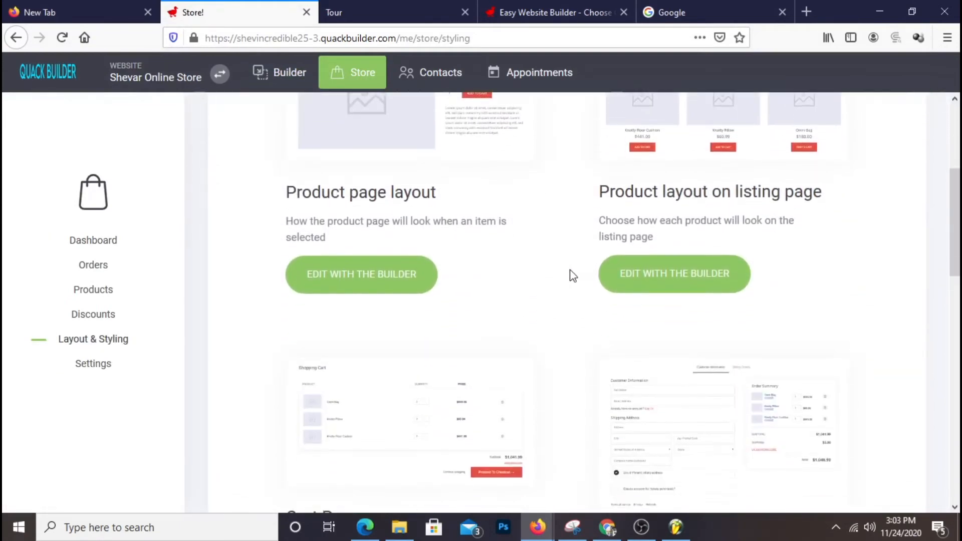
scroll(573, 276, "up", 7)
scroll(572, 275, "down", 2)
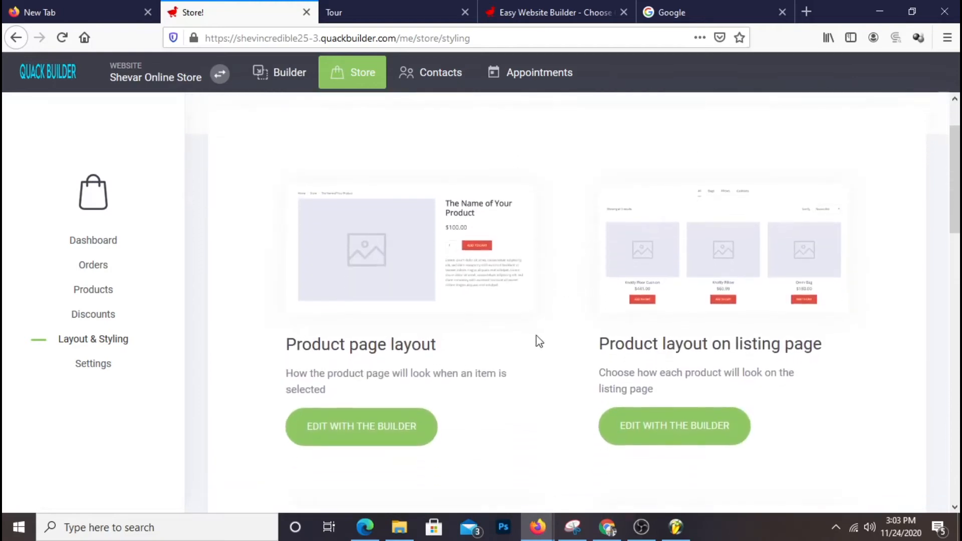
left_click(391, 431)
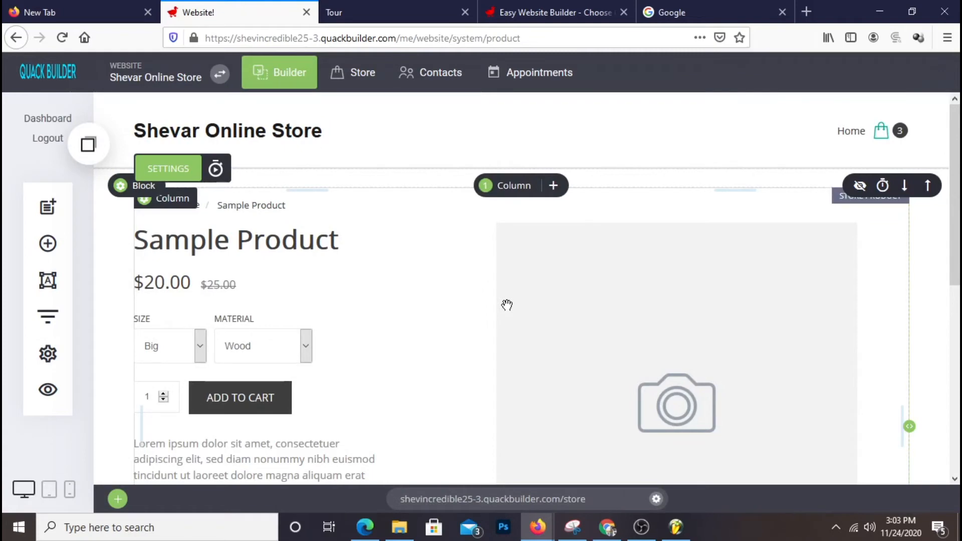
Set the product page to the first Product Layout, with the image before the product details, and save the changes.
left_click(173, 180)
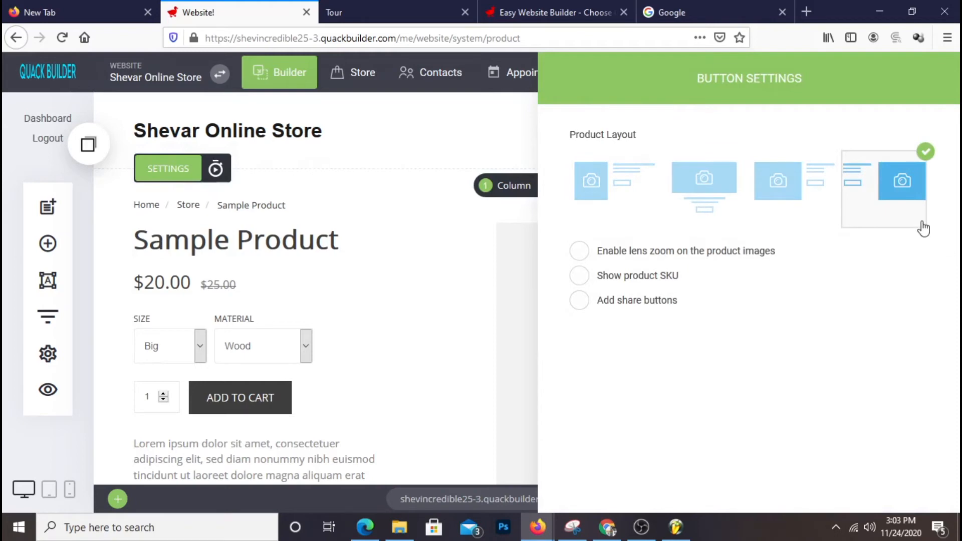
left_click(610, 197)
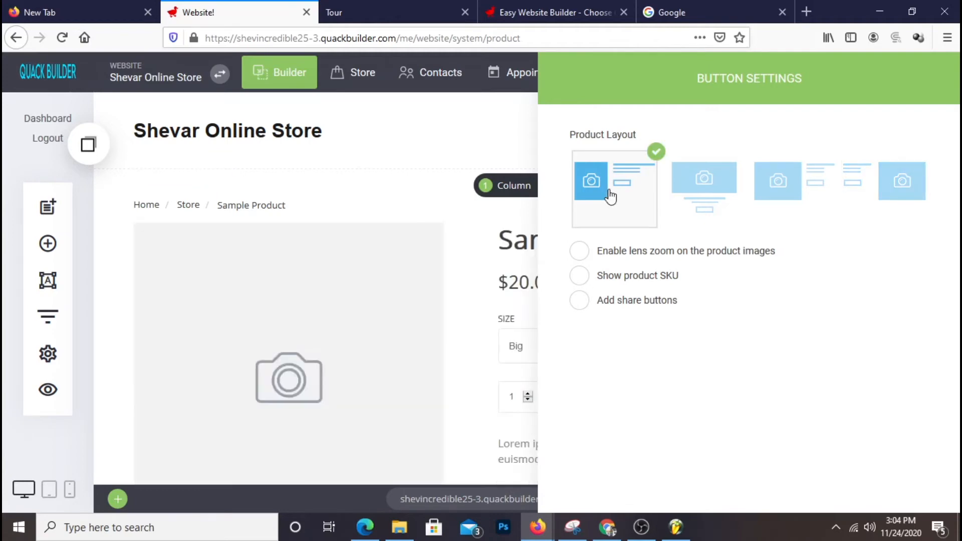
left_click(507, 290)
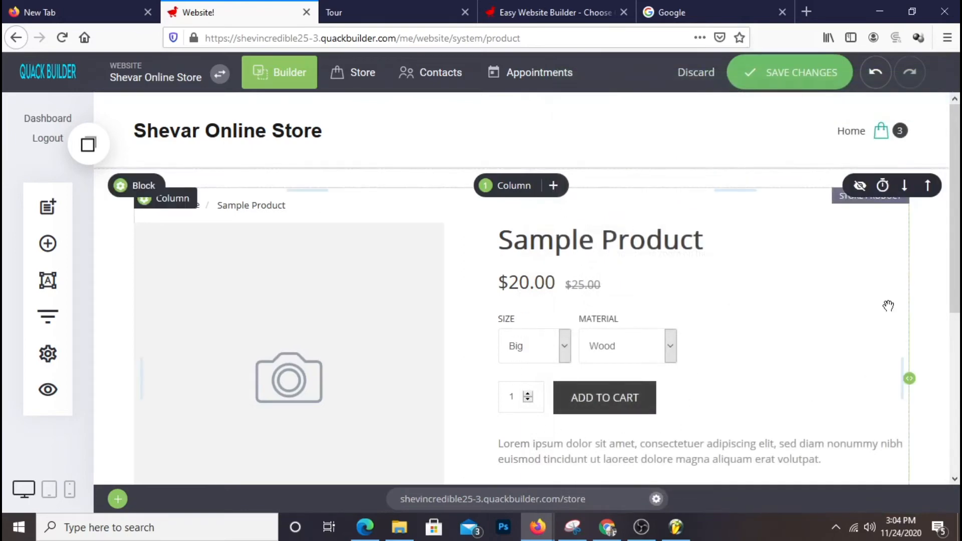
scroll(545, 140, "down", 3)
scroll(707, 278, "up", 2)
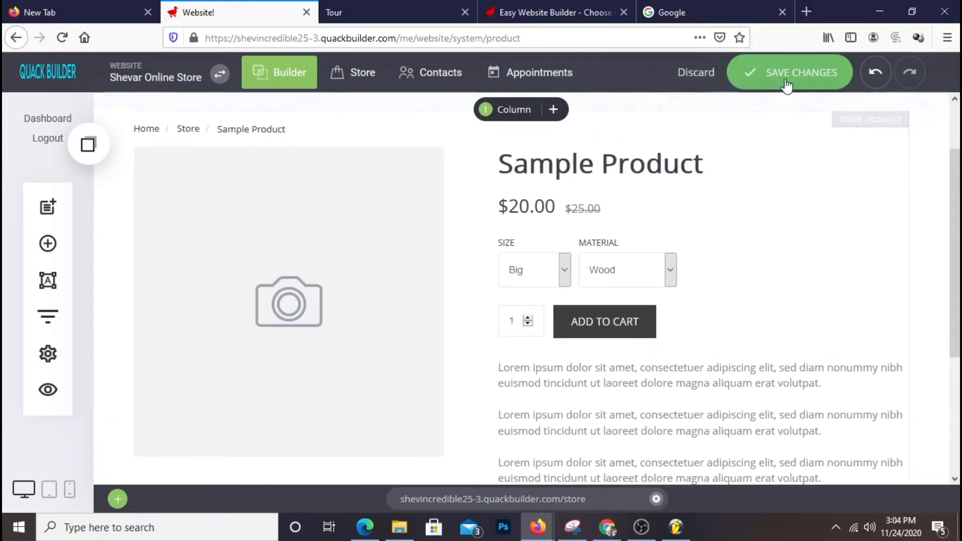
left_click(797, 74)
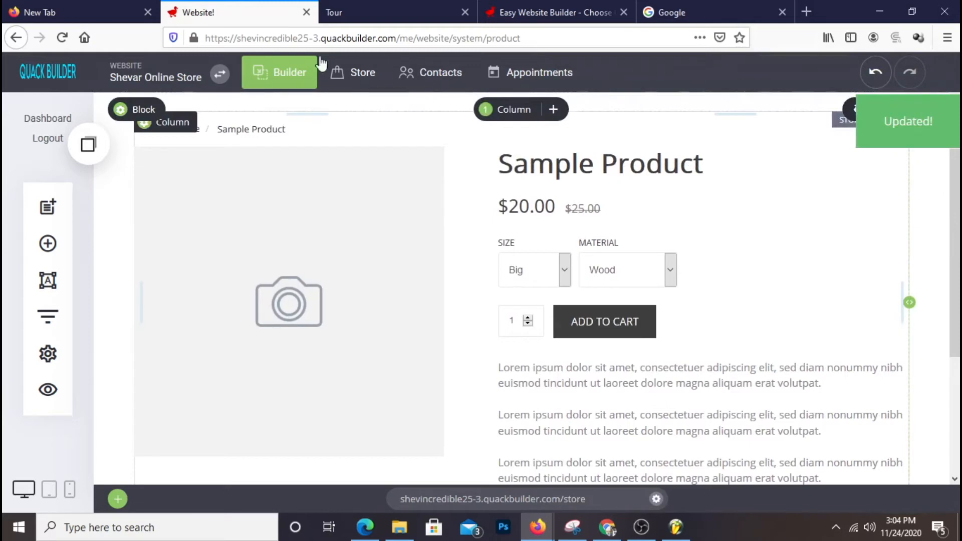
Reload the site preview and look over the home page, finishing at the welcome banner.
left_click(371, 12)
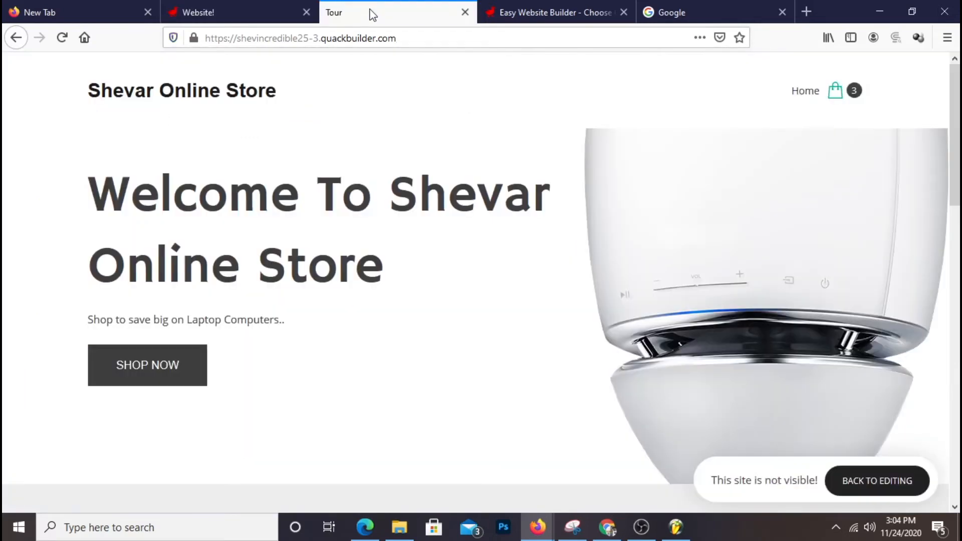
scroll(509, 114, "down", 2)
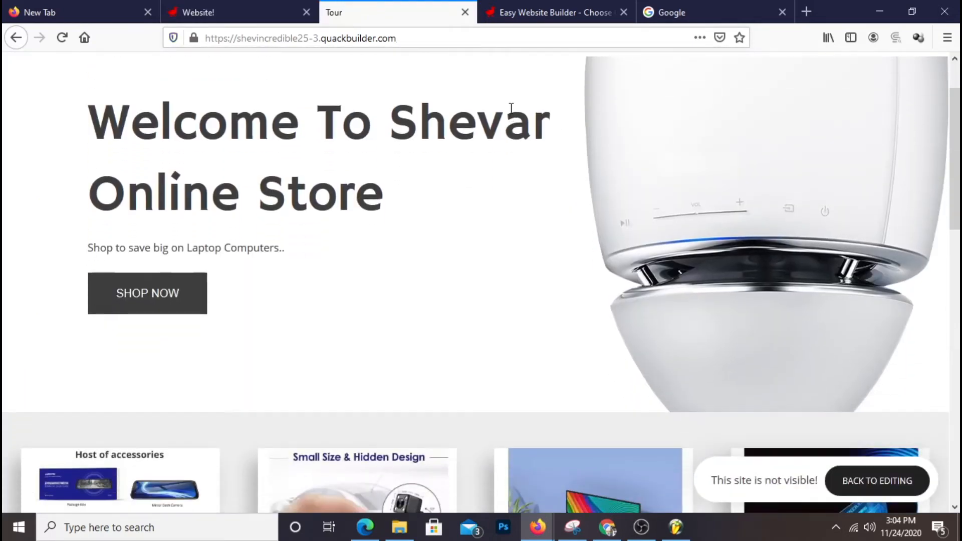
scroll(510, 114, "down", 2)
right_click(512, 111)
left_click(607, 129)
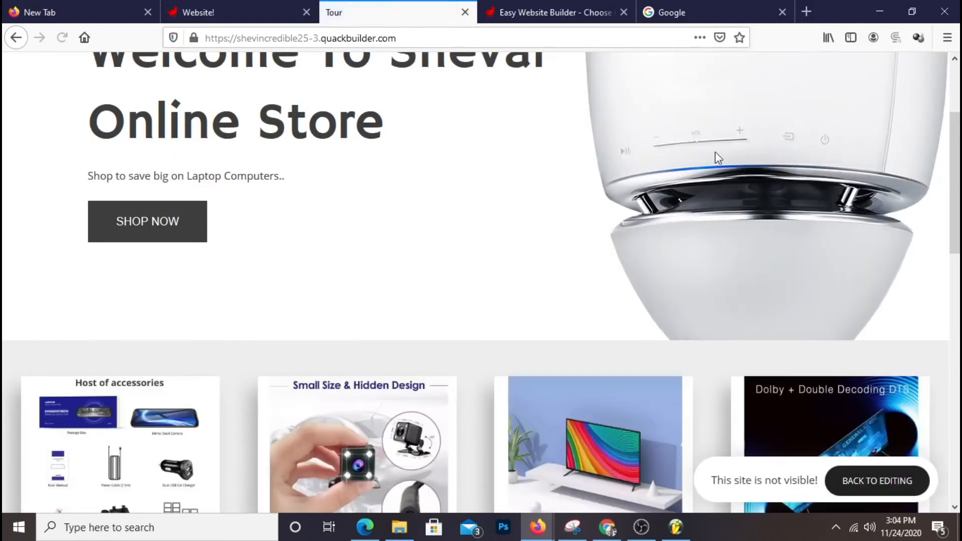
scroll(715, 151, "down", 10)
scroll(716, 150, "up", 4)
scroll(722, 156, "up", 8)
scroll(530, 265, "down", 2)
Follow the Shop Now link, open the Car Camera product and examine its rearranged image, title and price.
left_click(181, 237)
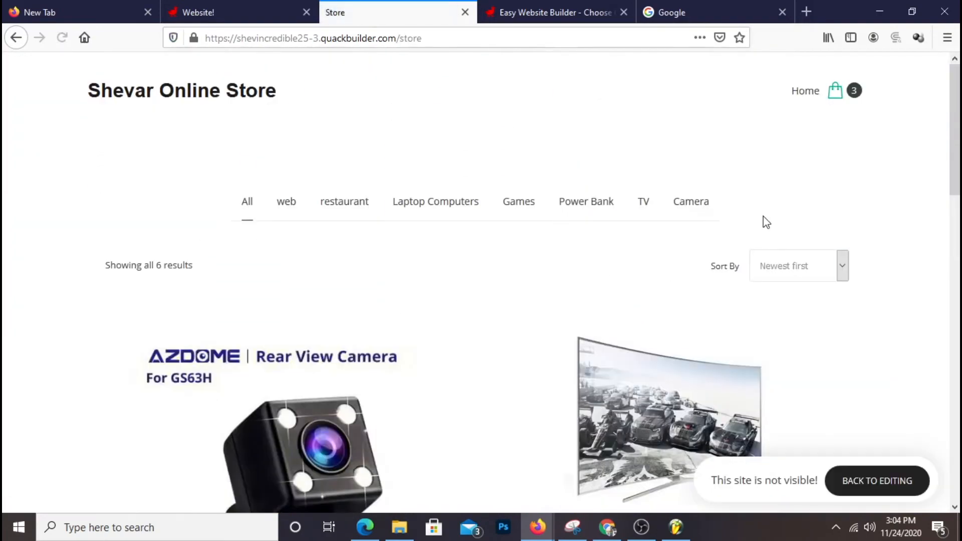
scroll(762, 220, "down", 4)
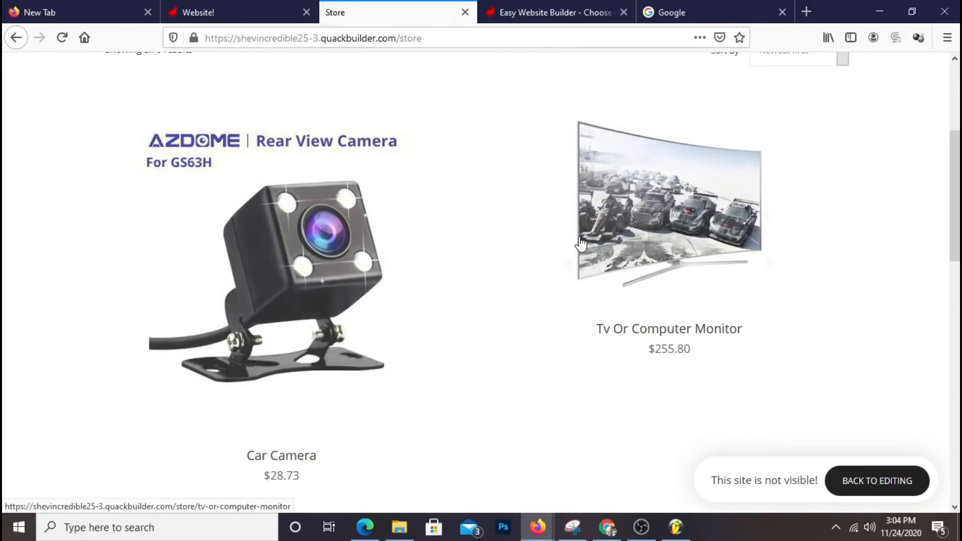
left_click(311, 283)
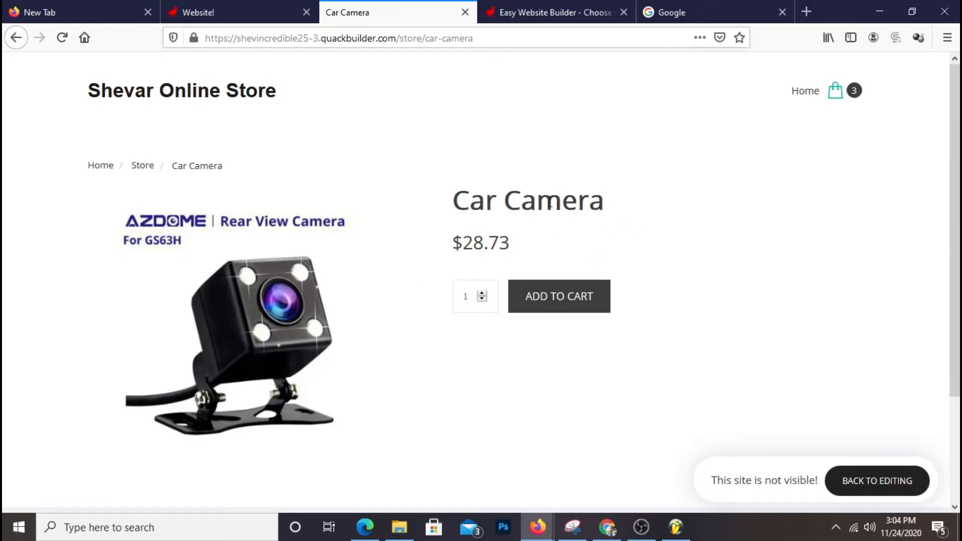
left_click_drag(602, 204, 462, 202)
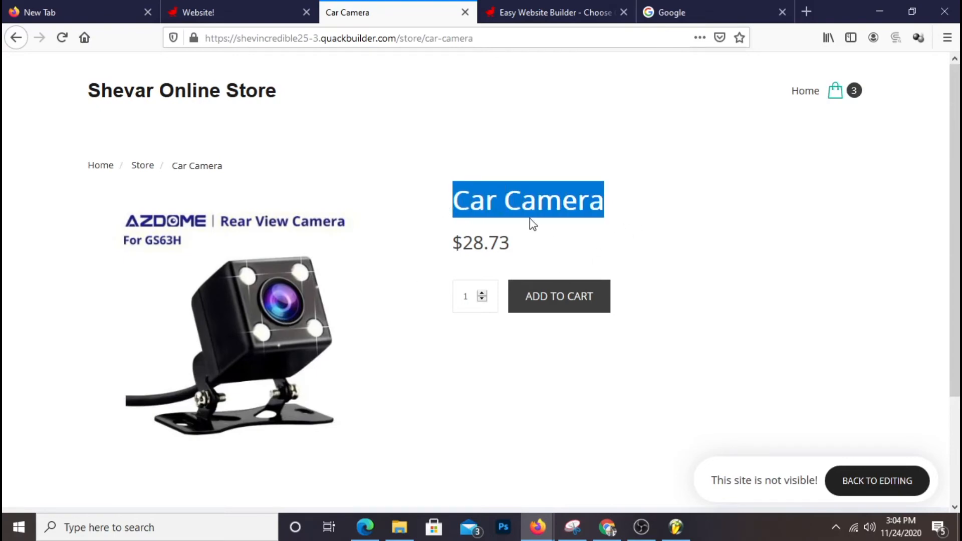
left_click(477, 222)
scroll(551, 260, "down", 2)
scroll(550, 260, "up", 2)
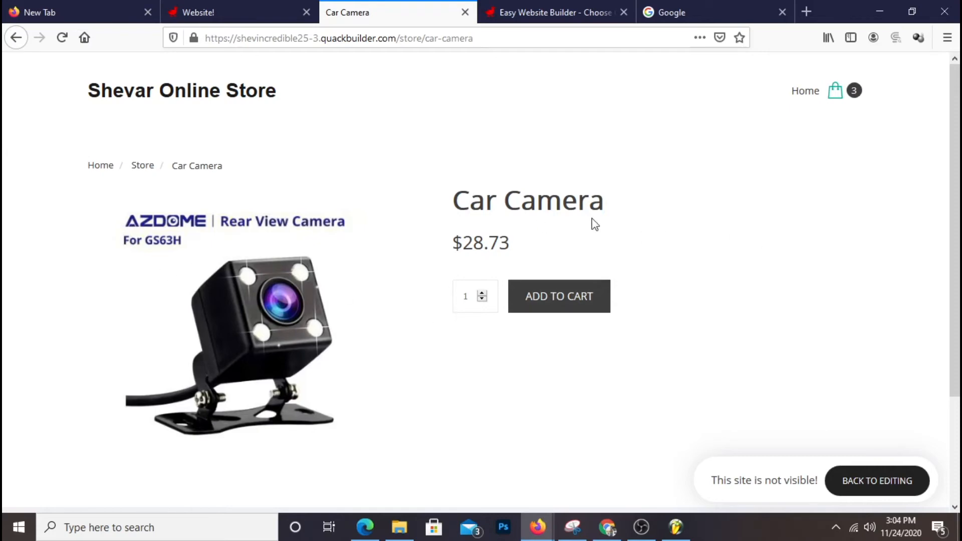
Return to the builder's product page layout and enable Show product SKU, leaving lens zoom off.
left_click(253, 11)
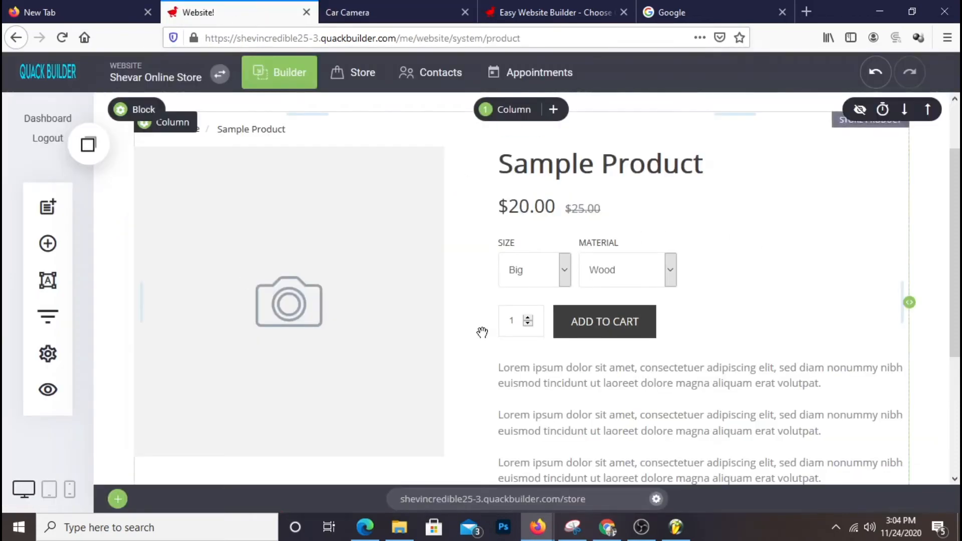
scroll(494, 322, "down", 2)
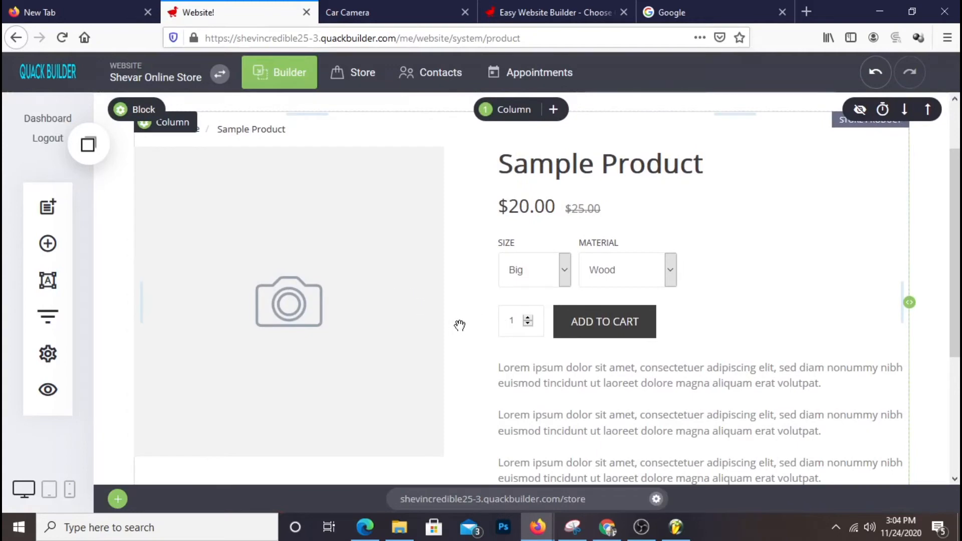
scroll(452, 327, "up", 2)
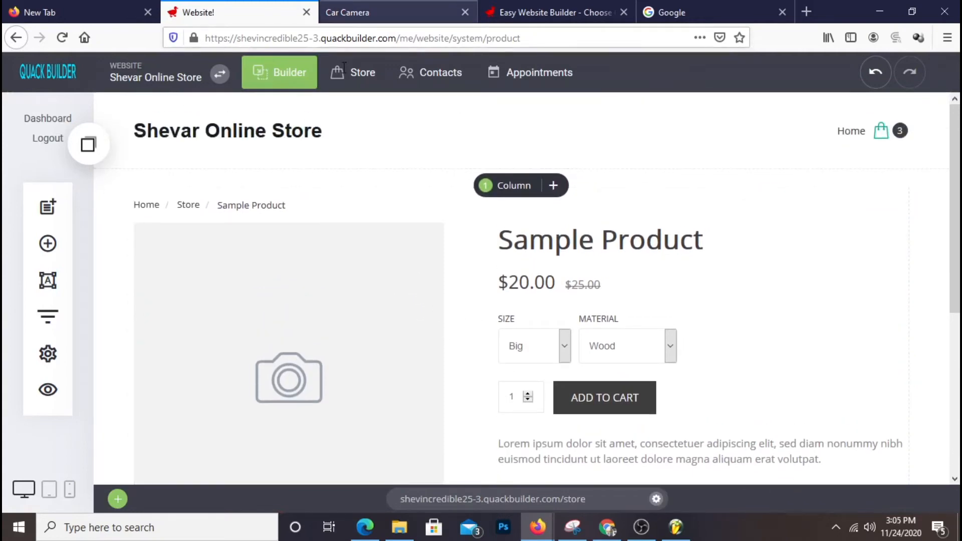
left_click(157, 170)
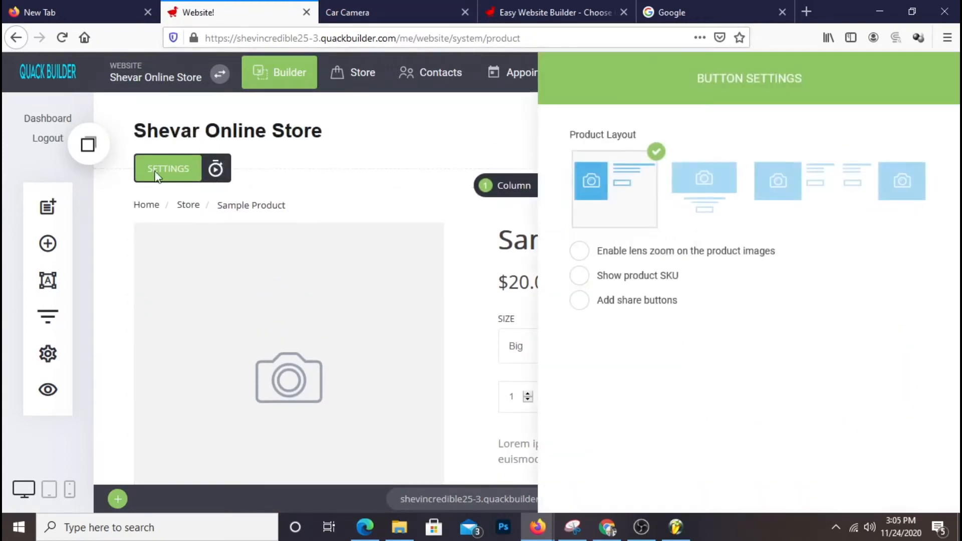
left_click(577, 258)
left_click(576, 258)
left_click(580, 276)
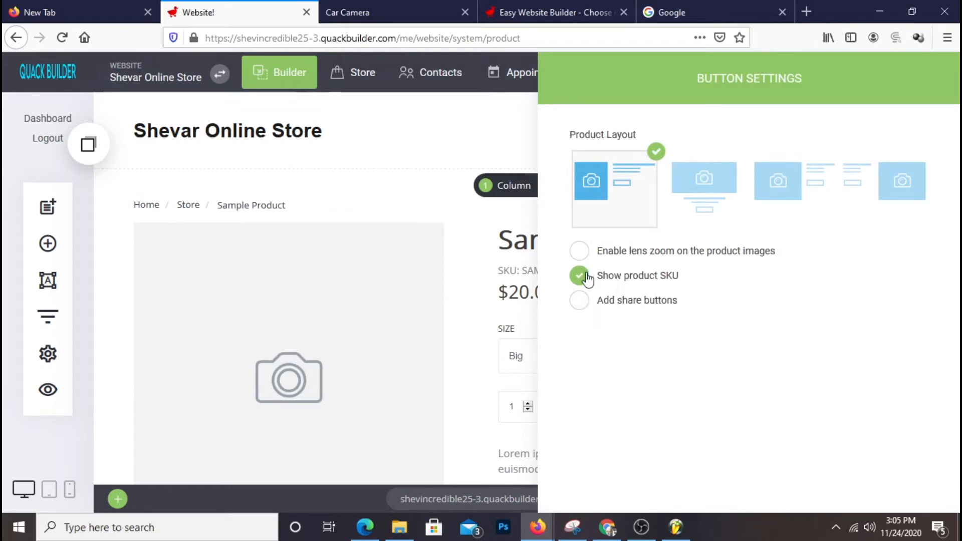
Add share buttons for Facebook, Twitter and LinkedIn to the product page, then save the changes.
left_click(584, 303)
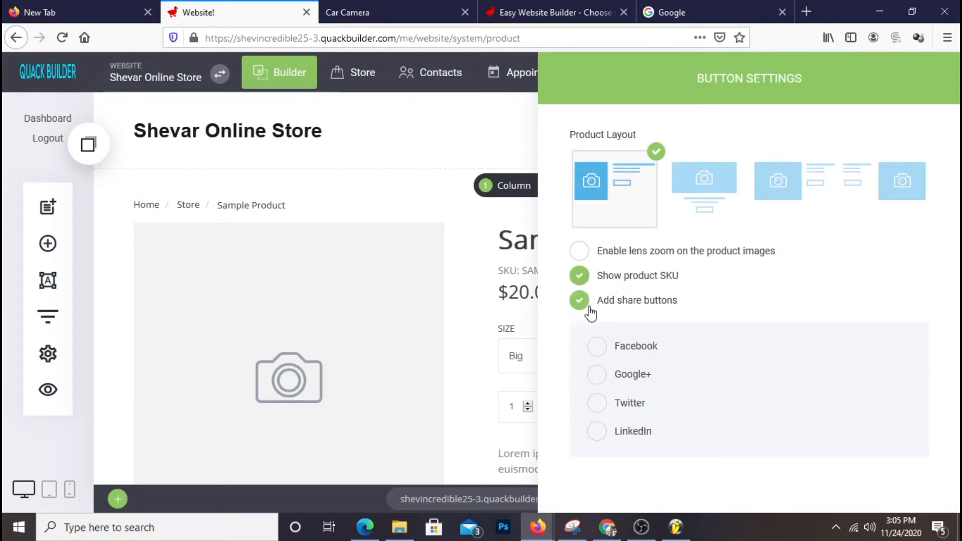
left_click(598, 347)
left_click(585, 303)
left_click(581, 304)
left_click(596, 404)
left_click(598, 432)
left_click(498, 369)
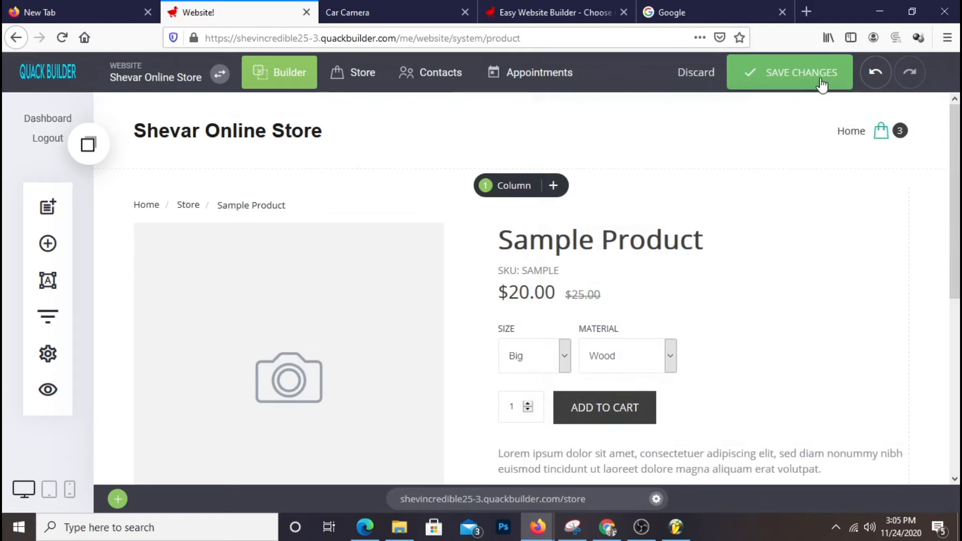
left_click(791, 75)
Reload the Car Camera page preview to check the product SKU and share buttons.
left_click(400, 15)
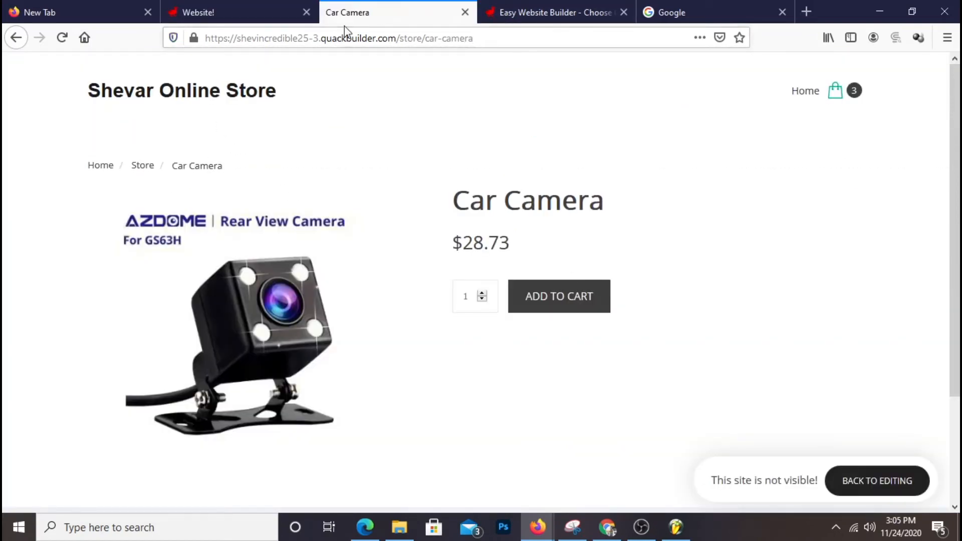
right_click(613, 129)
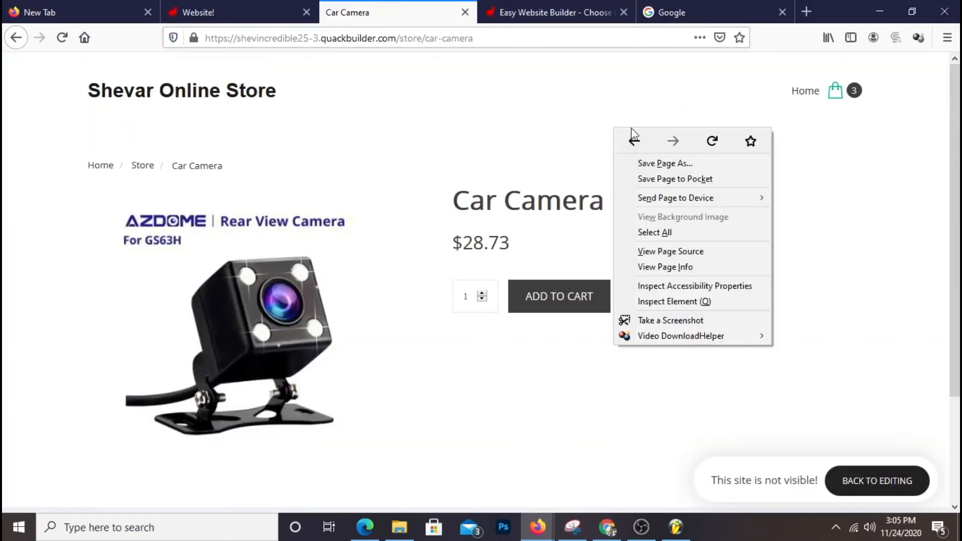
left_click(714, 149)
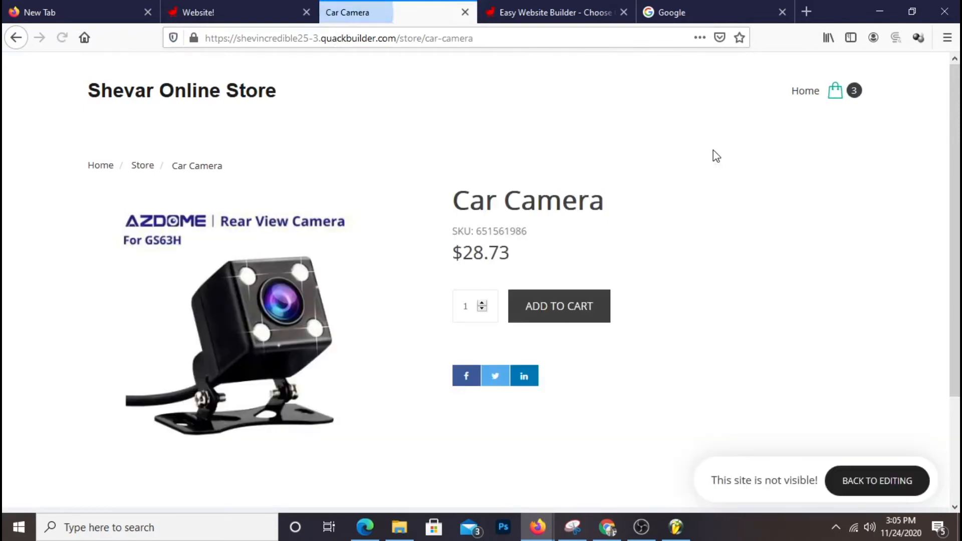
Test the LinkedIn share link on the Car Camera page, then close the sign-in window.
scroll(501, 289, "down", 3)
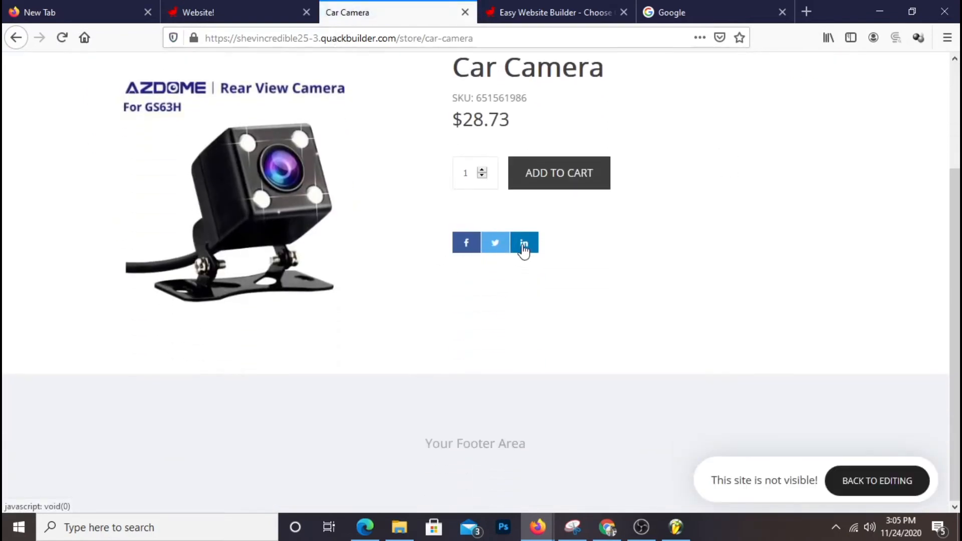
scroll(569, 271, "up", 3)
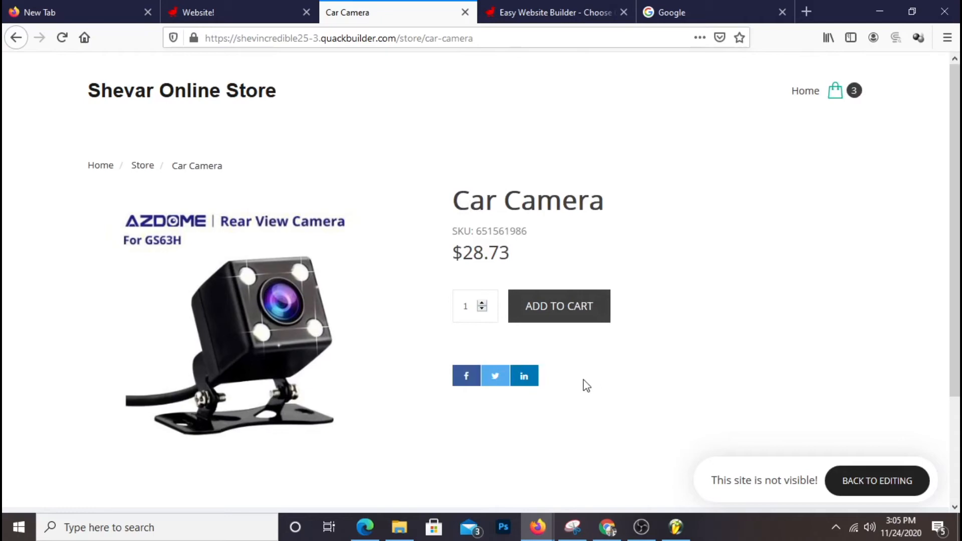
left_click(525, 384)
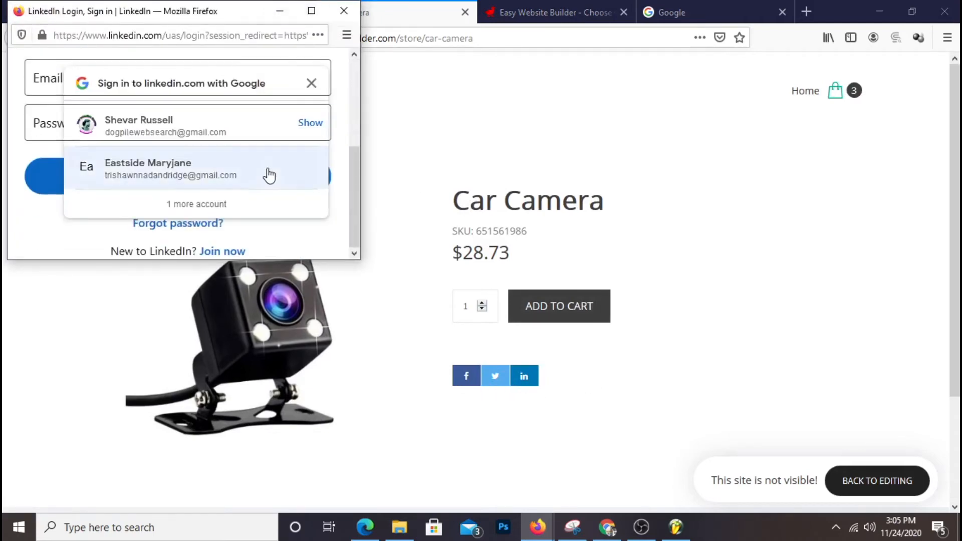
left_click(344, 11)
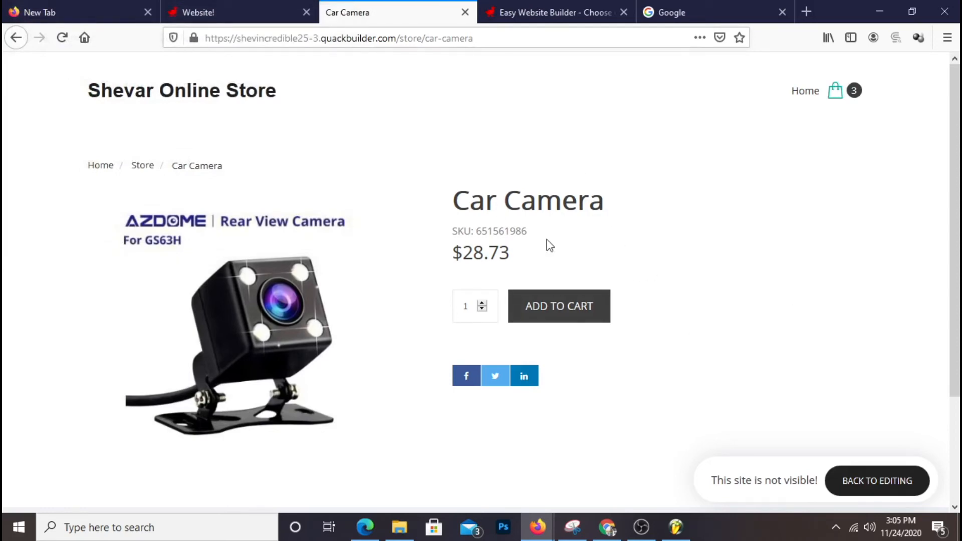
Go to the store's home page and look through its deal and product blocks.
left_click(129, 98)
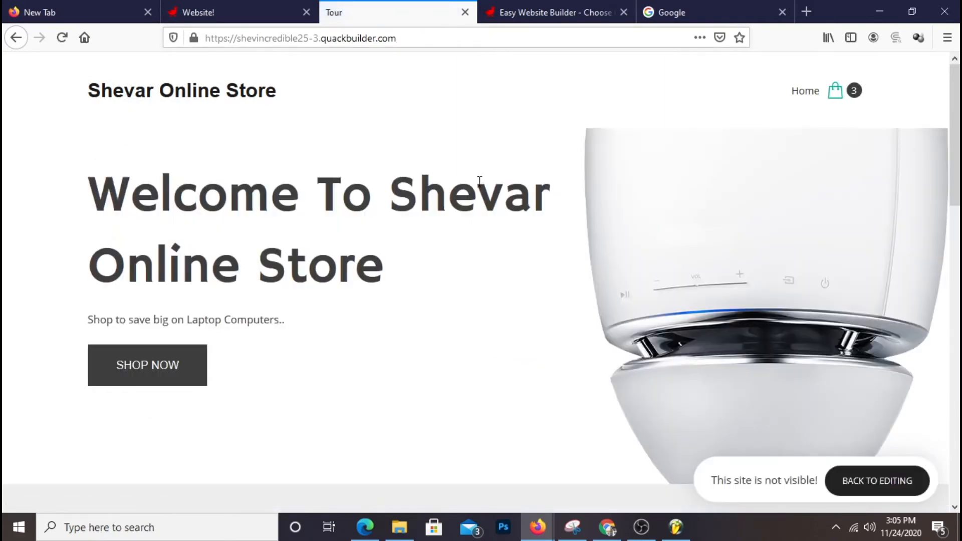
scroll(481, 180, "down", 10)
scroll(489, 180, "up", 5)
scroll(493, 181, "down", 6)
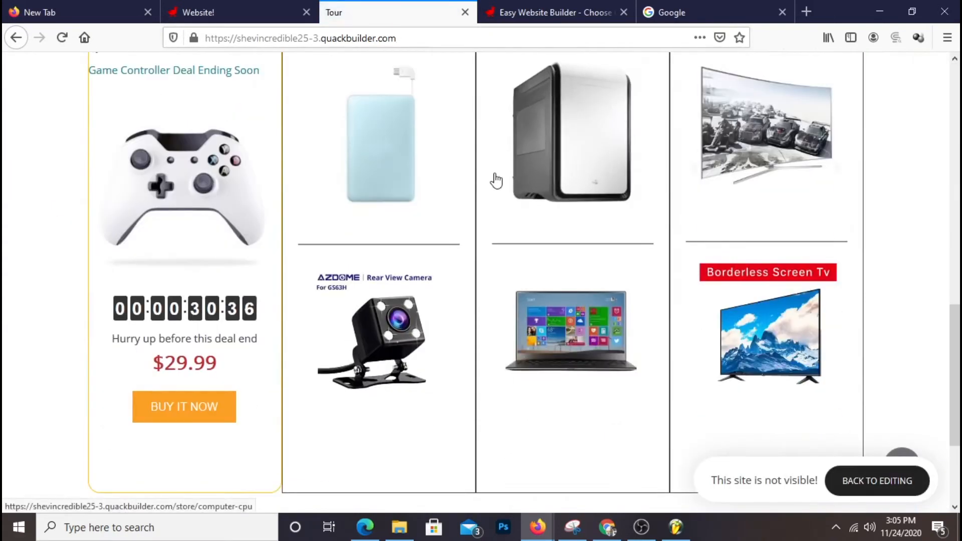
scroll(495, 180, "down", 3)
scroll(494, 179, "up", 3)
Return to the site builder and open the store's Layout & Styling settings.
left_click(199, 13)
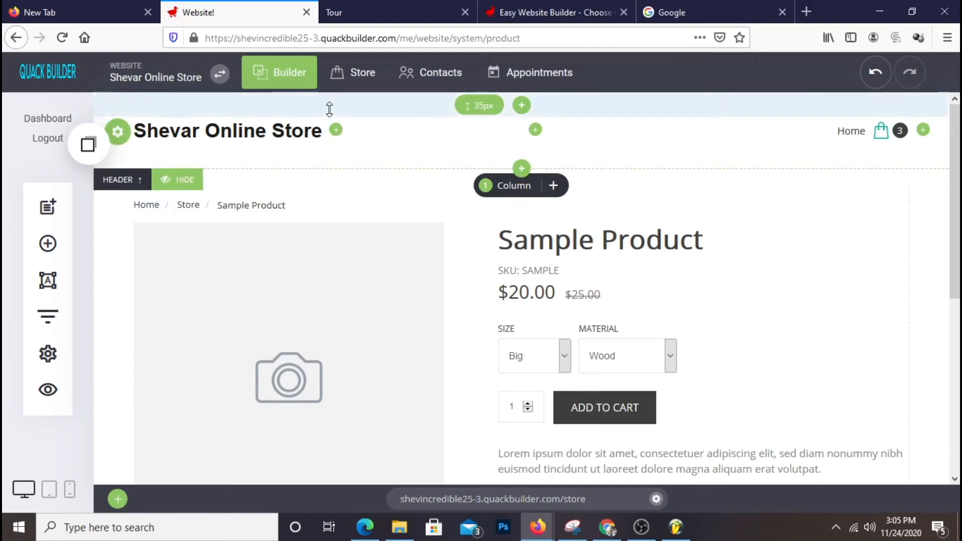
left_click(361, 86)
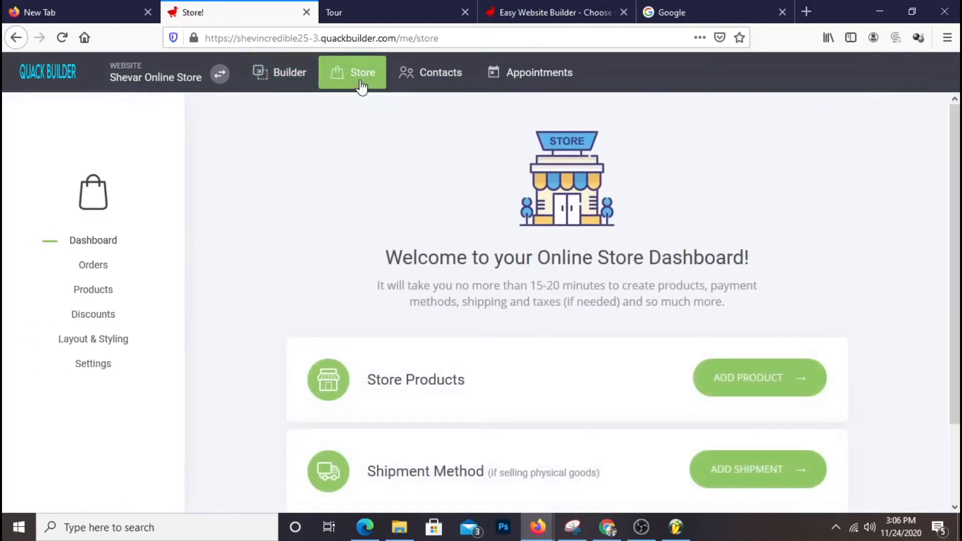
left_click(113, 347)
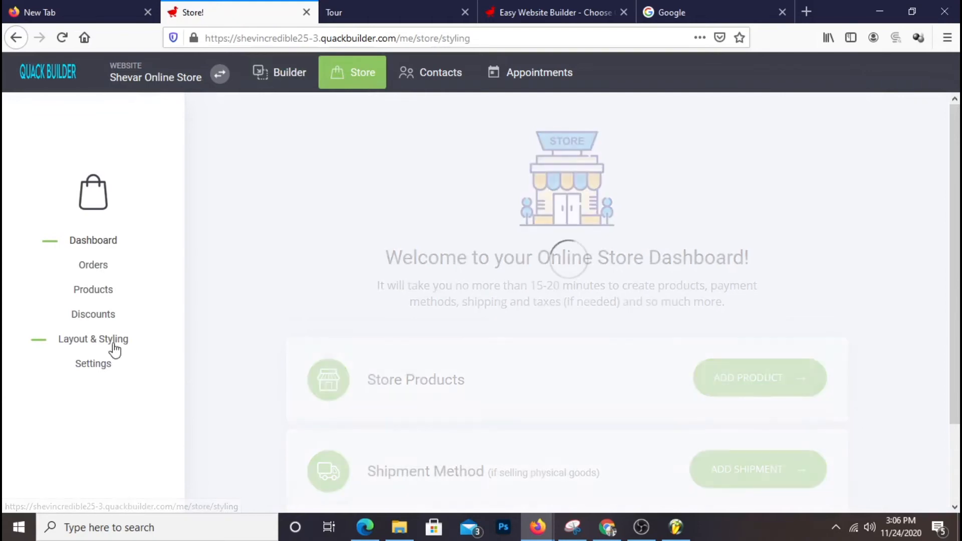
scroll(595, 328, "down", 5)
scroll(596, 328, "up", 4)
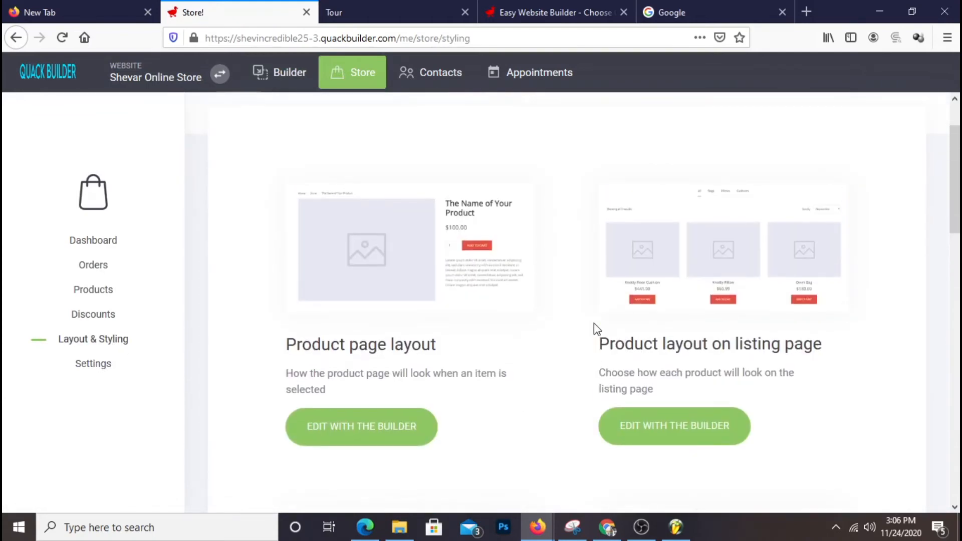
Turn on Cart & Product Quick View and Cart Quick View, then save the styling settings.
scroll(596, 328, "down", 7)
scroll(596, 329, "up", 2)
scroll(596, 328, "down", 8)
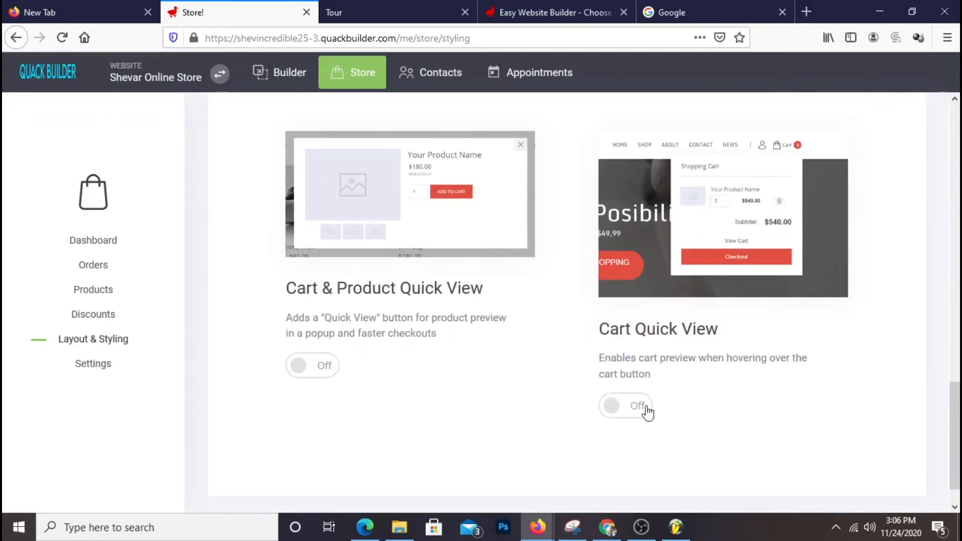
left_click(620, 412)
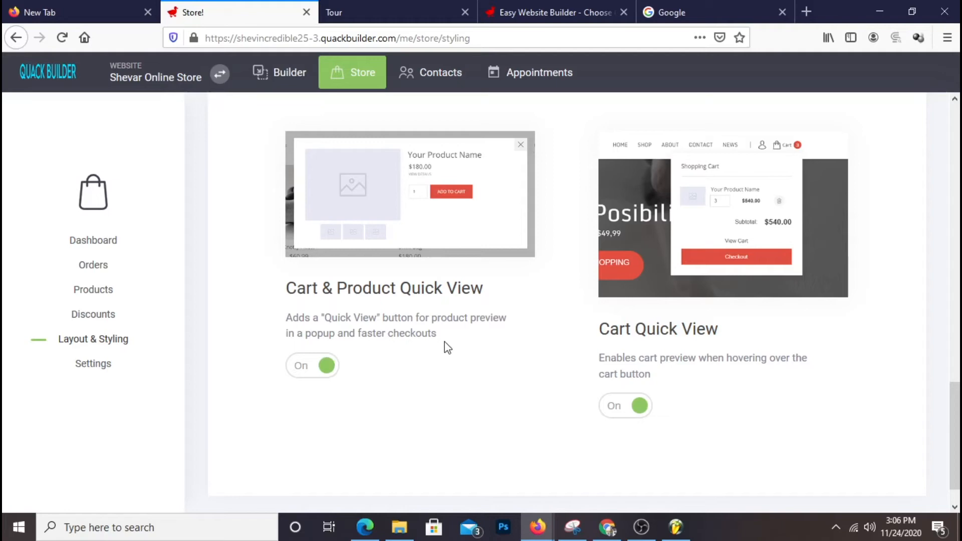
scroll(521, 356, "up", 10)
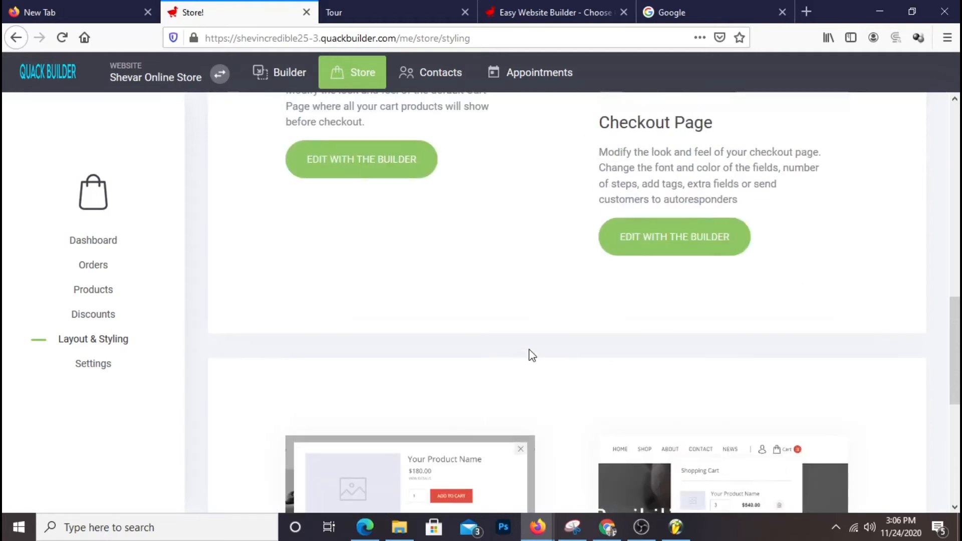
scroll(532, 355, "up", 6)
scroll(532, 354, "up", 2)
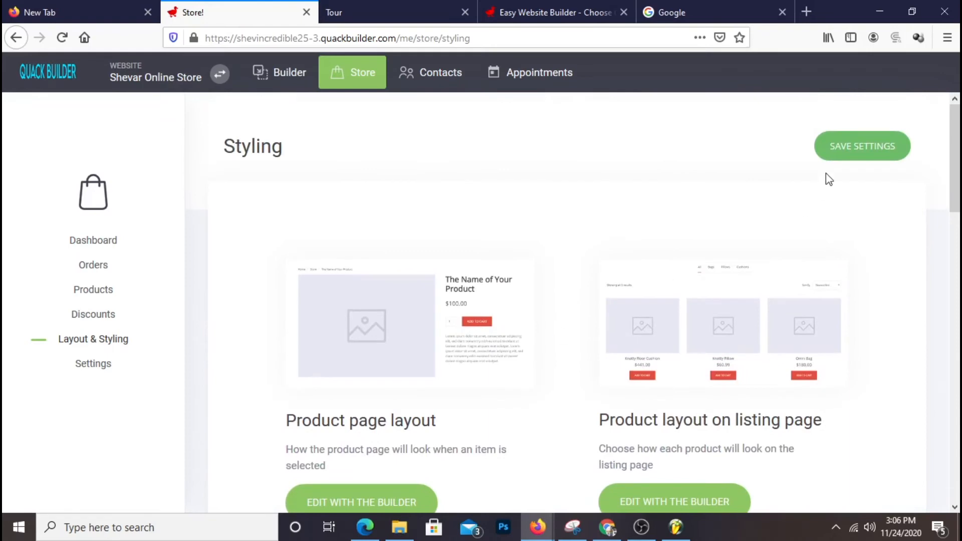
left_click(861, 149)
Open the product layout for the listing page in the builder, review the catalog, and open the store catalog's settings.
scroll(862, 156, "down", 3)
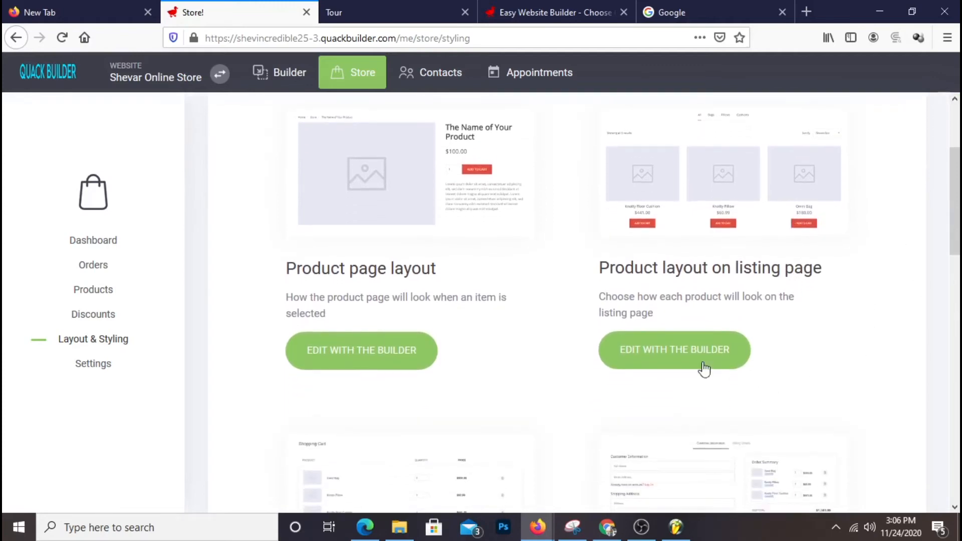
left_click(693, 363)
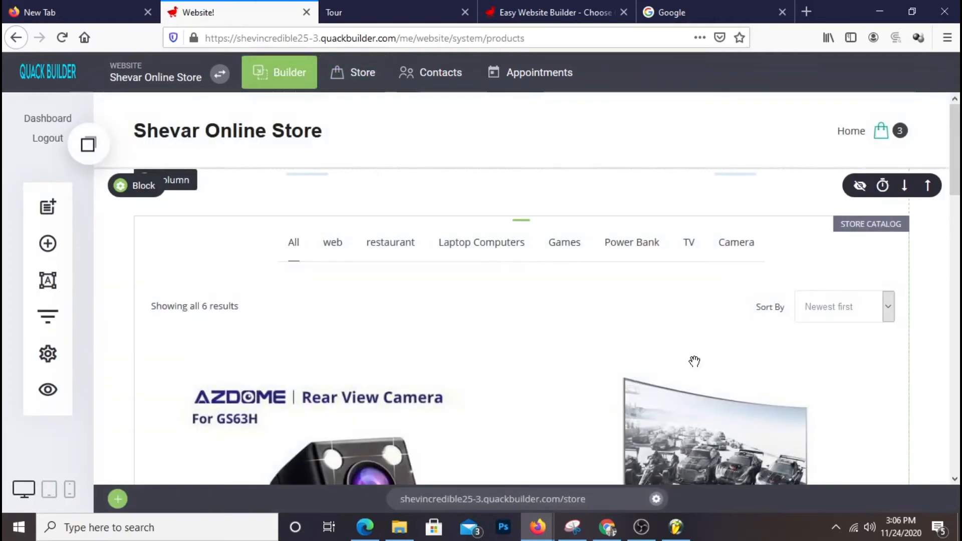
scroll(694, 362, "down", 3)
scroll(808, 339, "up", 2)
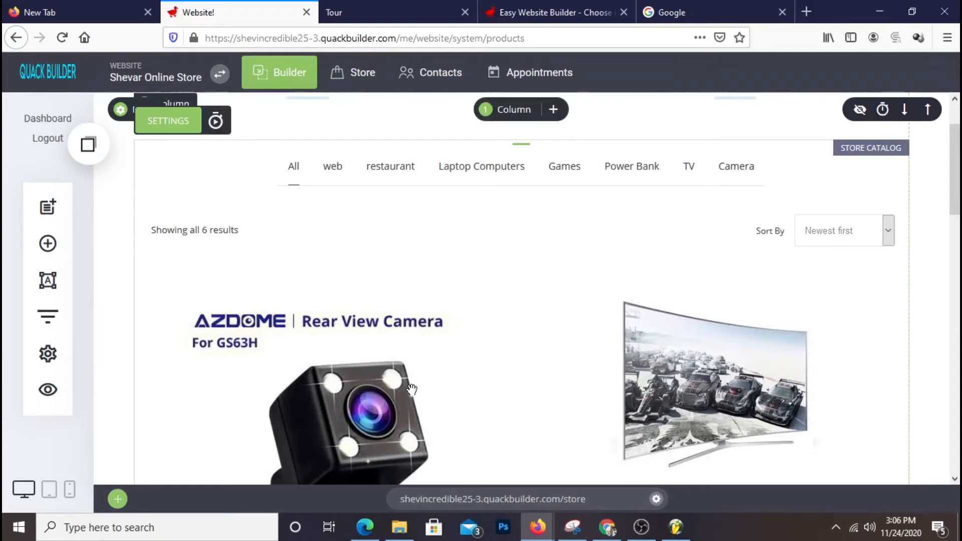
scroll(413, 397, "down", 2)
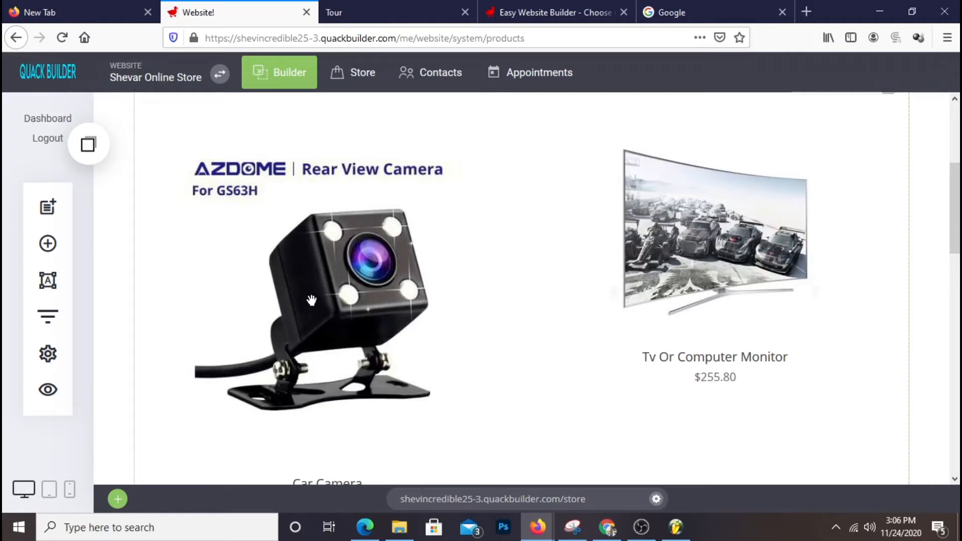
scroll(500, 337, "down", 4)
scroll(450, 313, "up", 7)
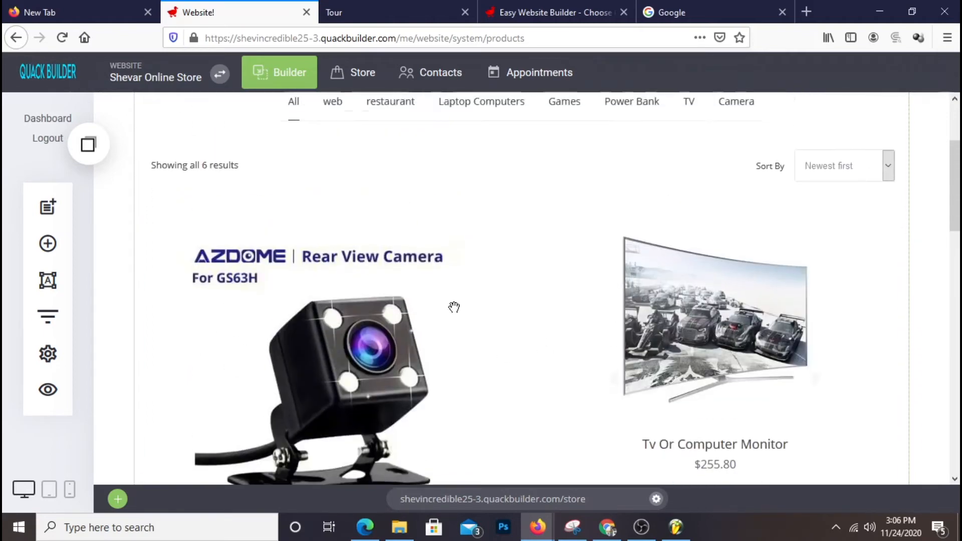
scroll(454, 307, "down", 1)
scroll(453, 305, "up", 1)
left_click(191, 207)
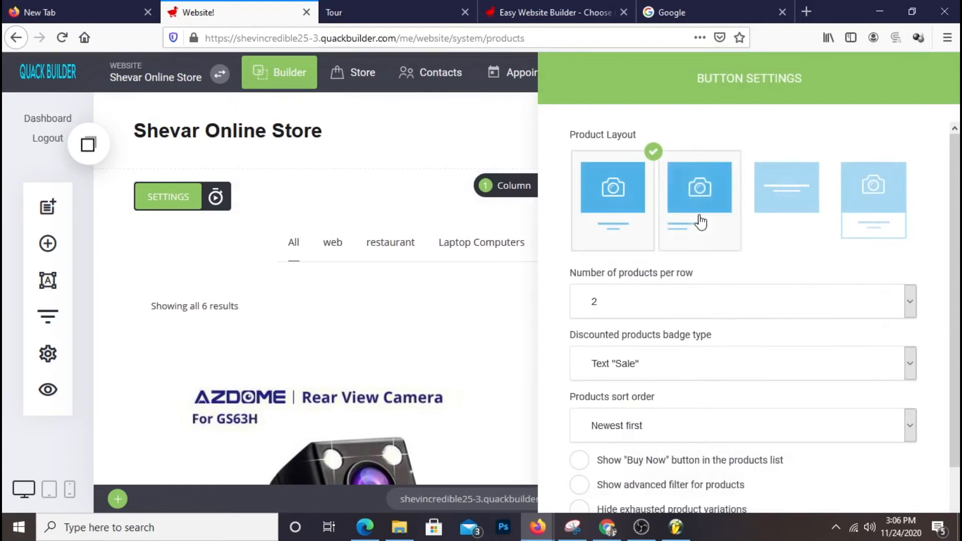
Try the other three product layouts for the catalog, then reselect the first layout with centered text below the image.
left_click(733, 214)
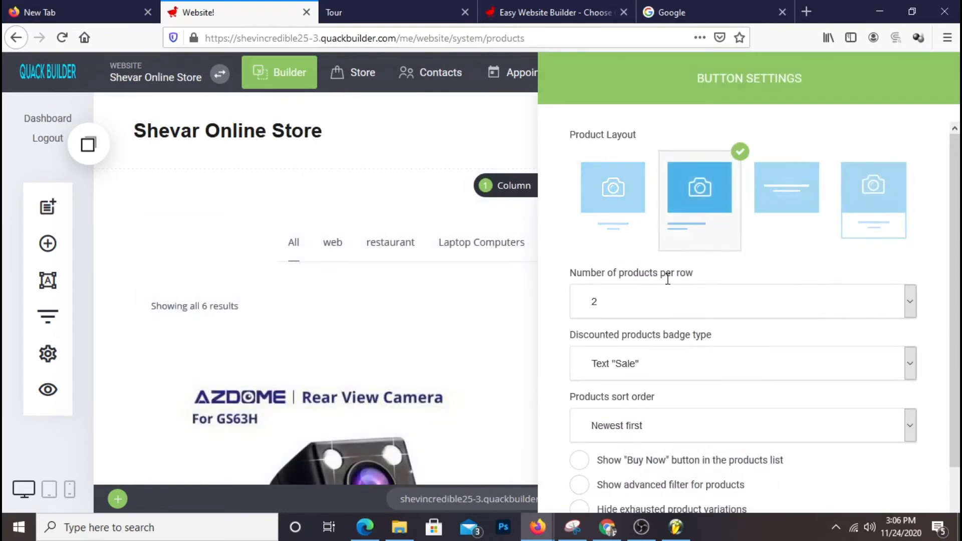
left_click(808, 212)
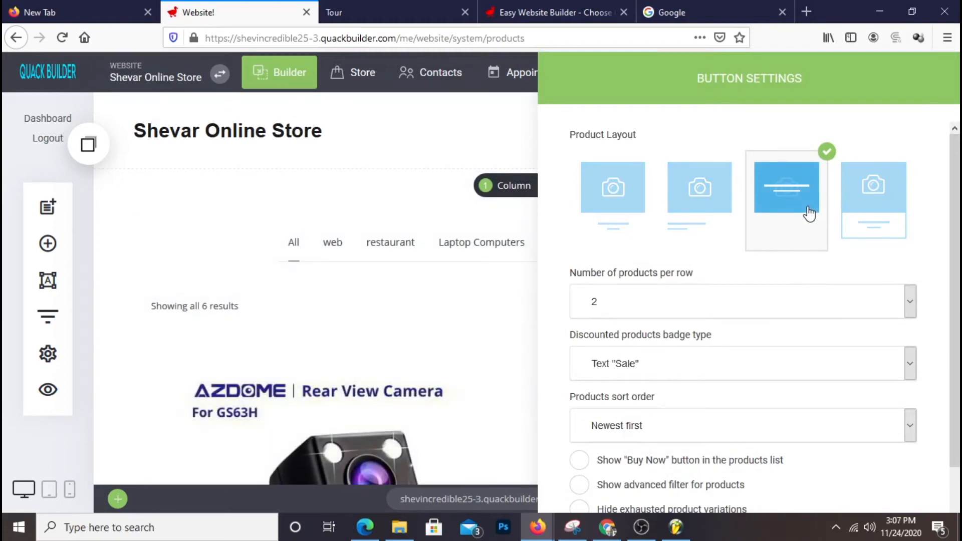
left_click(856, 210)
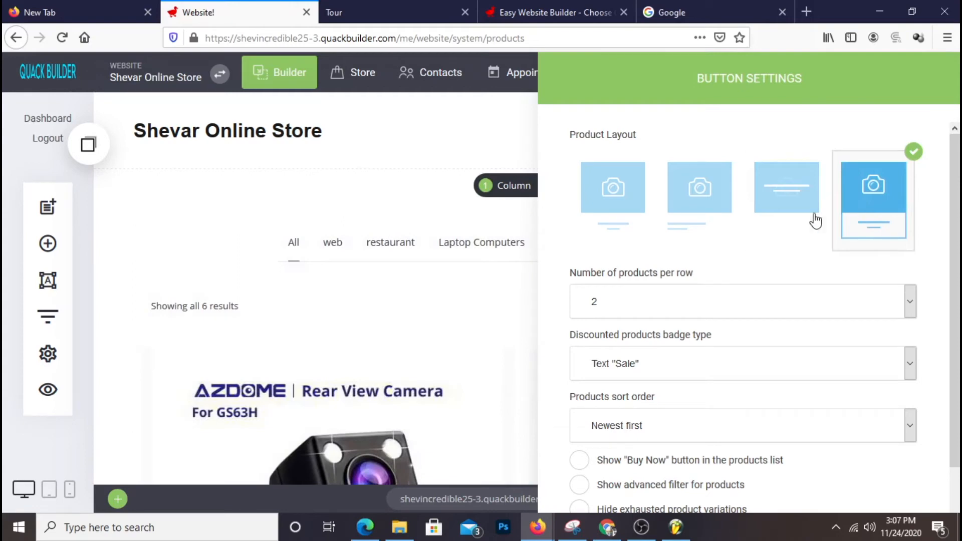
left_click(630, 205)
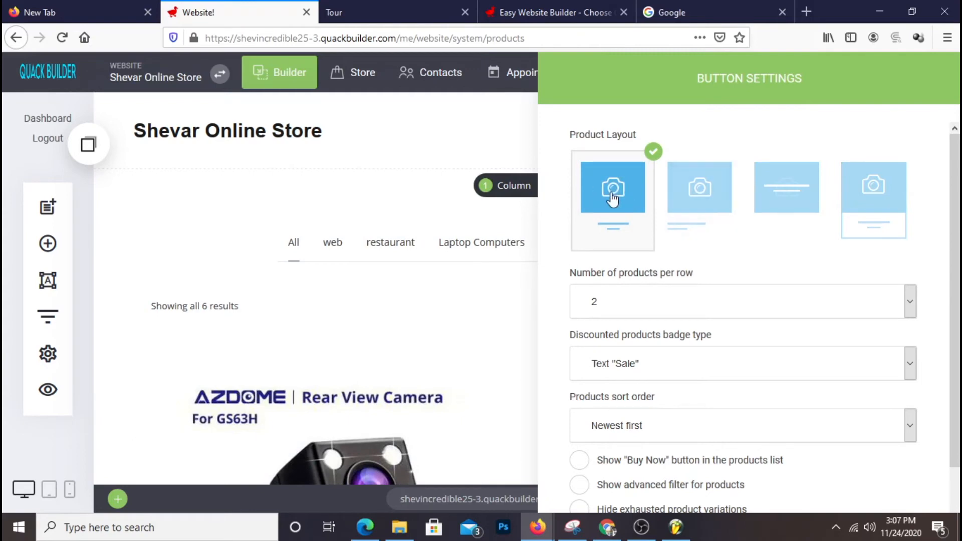
Set the number of products per row to 4 and display the discounted products badge type options.
left_click(657, 304)
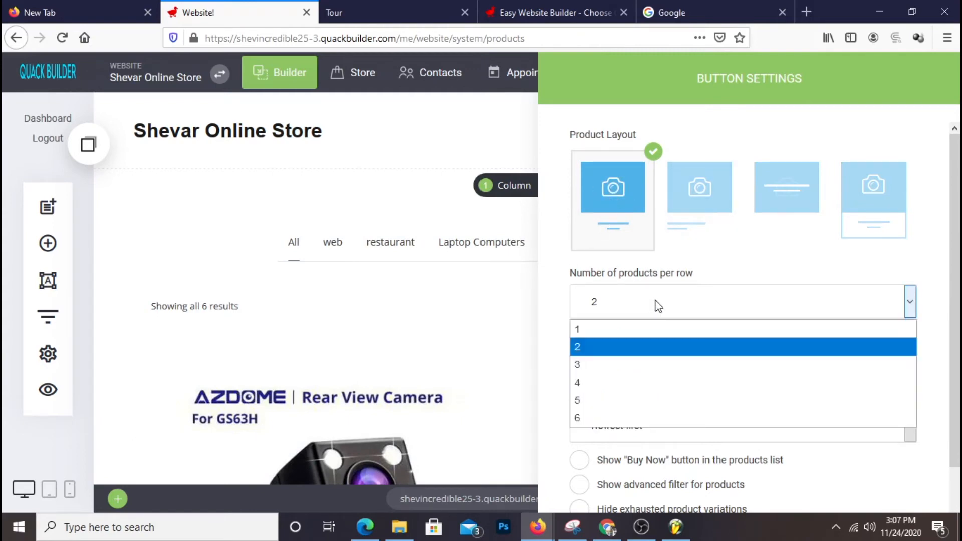
left_click(607, 383)
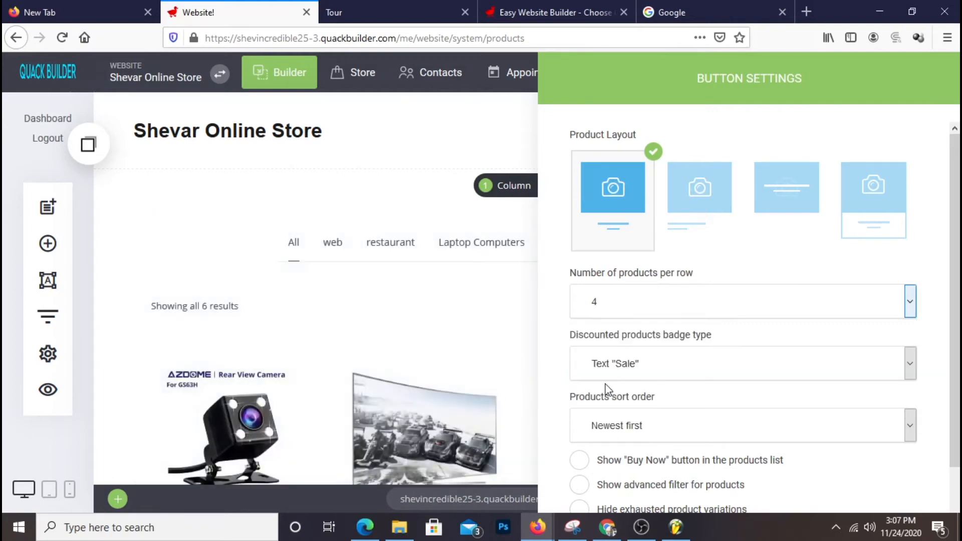
left_click_drag(731, 88, 443, 150)
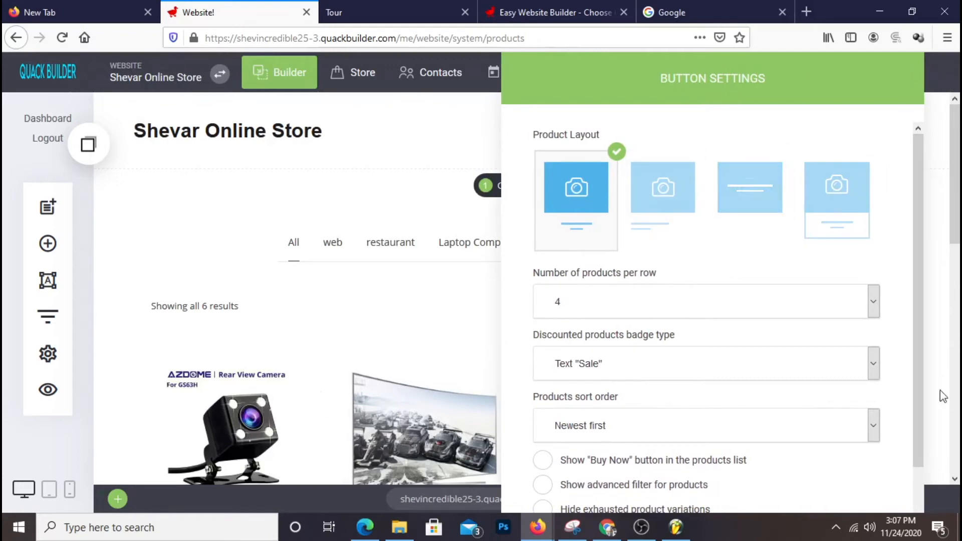
scroll(704, 380, "down", 1)
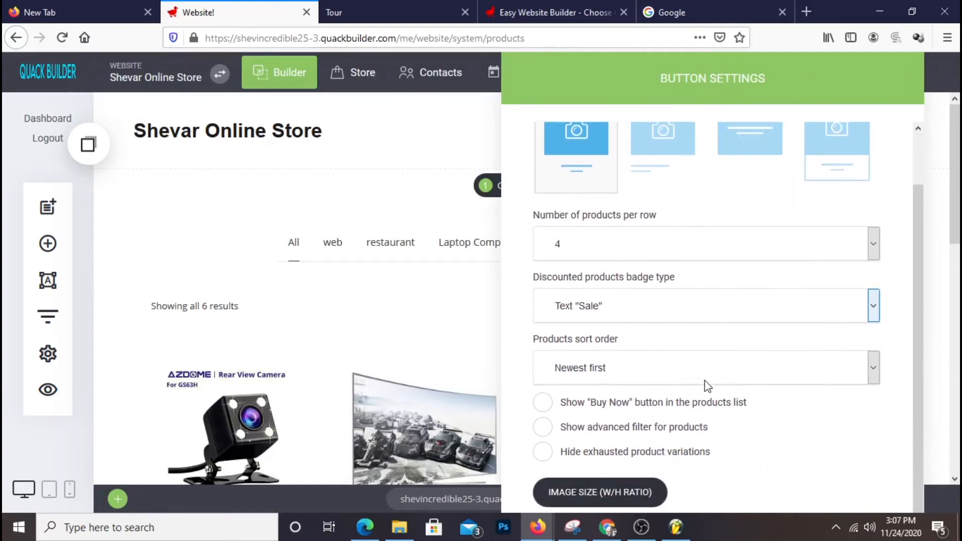
left_click(614, 320)
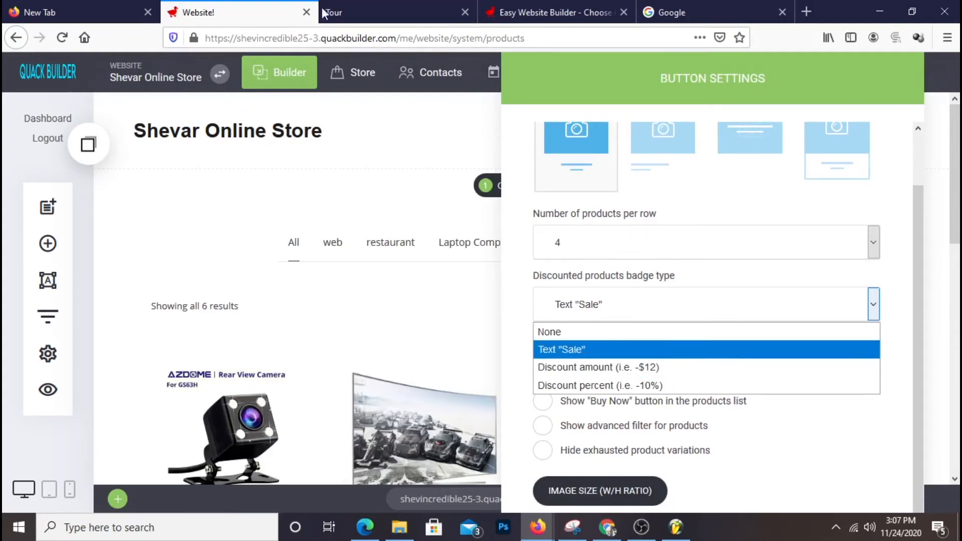
Switch to the site preview, follow the Shop Now link and examine the products in the store listing.
left_click(373, 15)
scroll(473, 205, "up", 6)
scroll(473, 203, "up", 5)
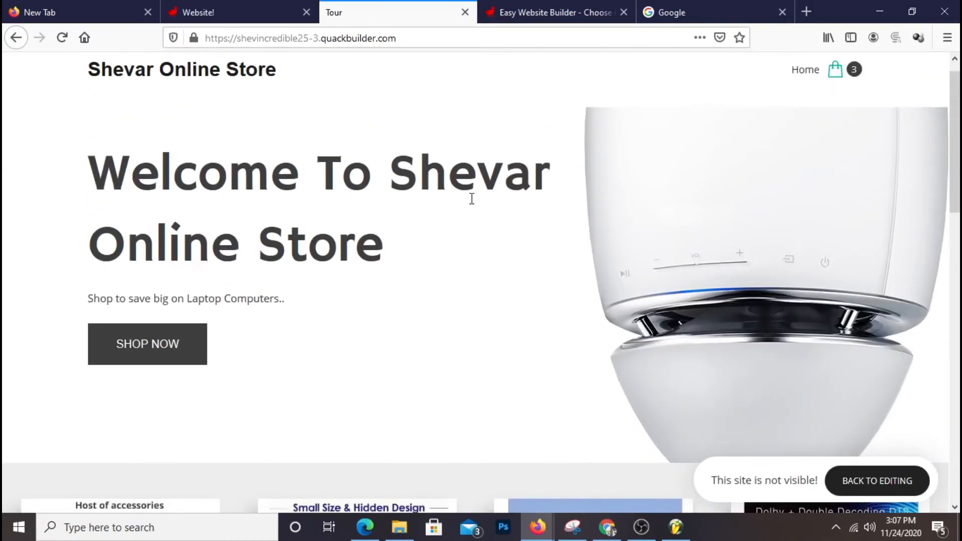
left_click(175, 338)
scroll(501, 301, "down", 4)
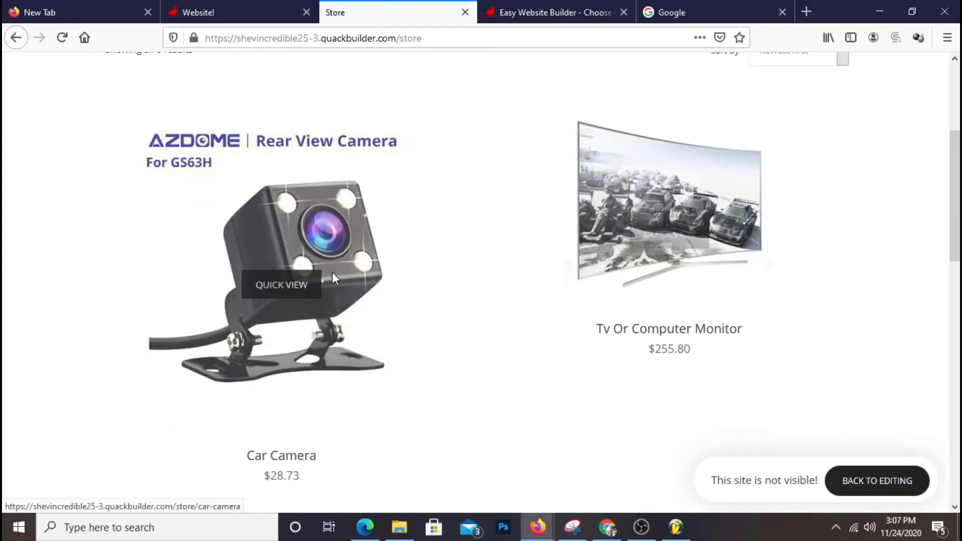
scroll(336, 282, "down", 4)
scroll(337, 282, "up", 5)
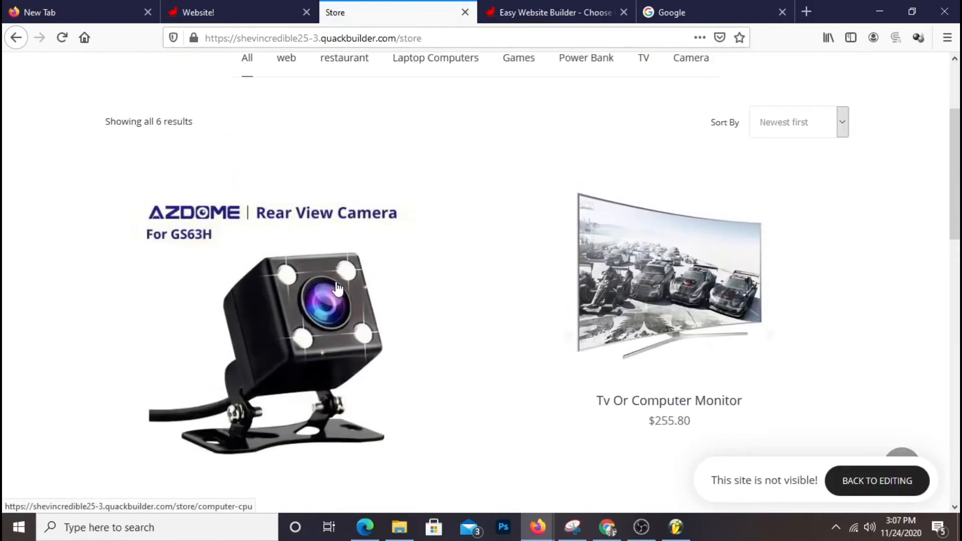
scroll(338, 287, "down", 7)
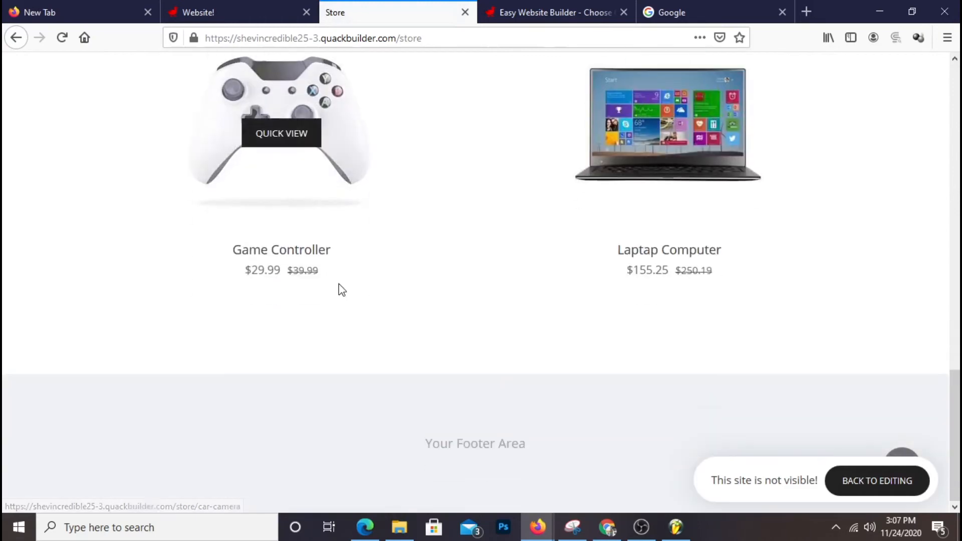
Open the Car Camera product from the store listing, then go back to the listing.
scroll(339, 287, "up", 6)
left_click(341, 289)
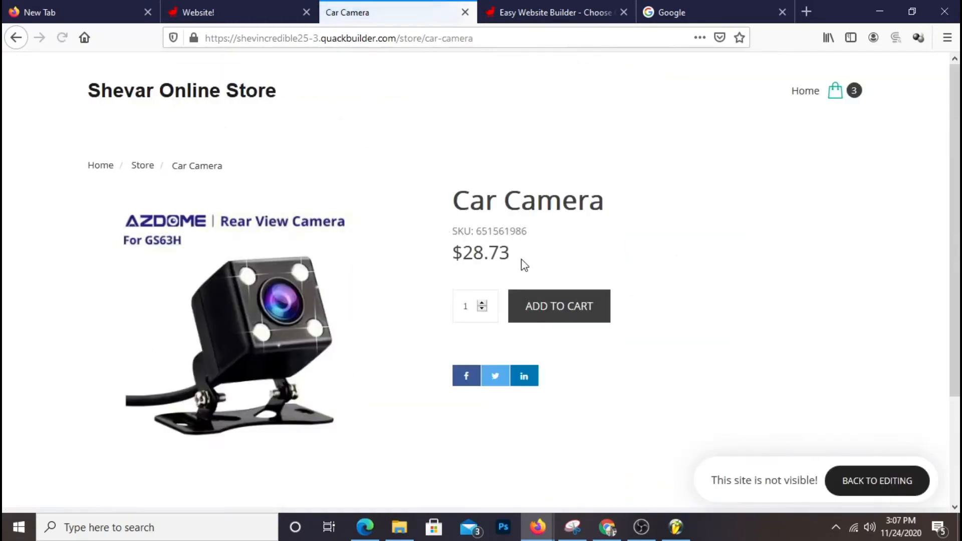
right_click(346, 90)
left_click(367, 103)
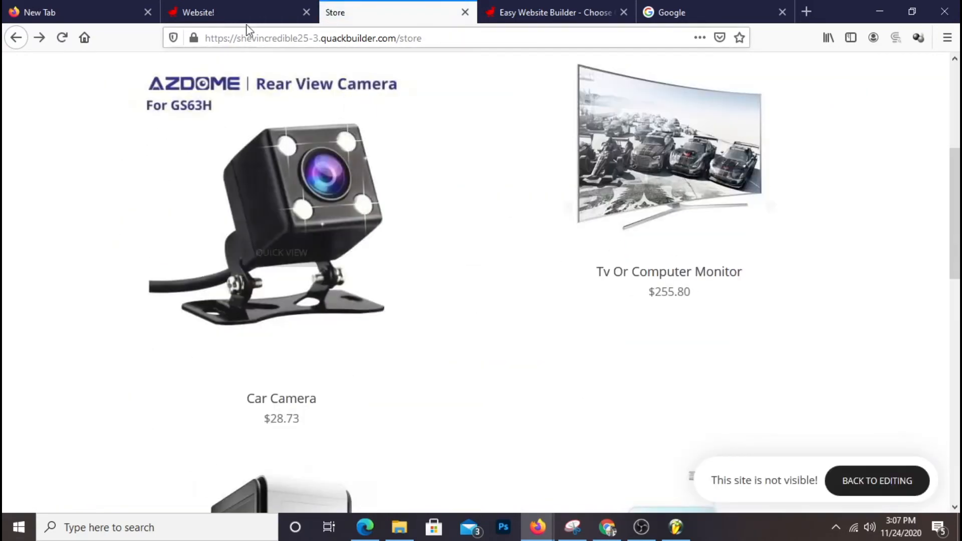
Revisit the Tv Or Computer Monitor product page, then go back to the store listing.
right_click(428, 237)
left_click(504, 140)
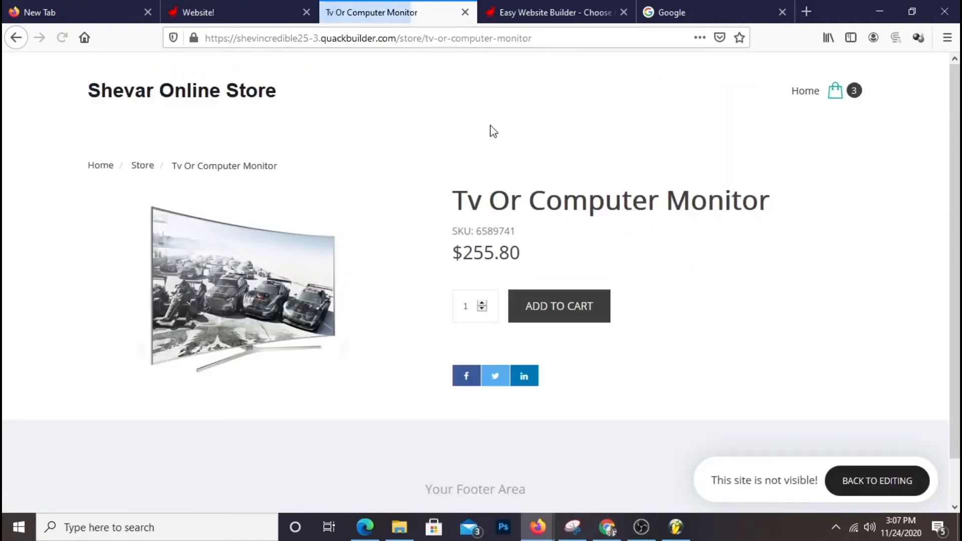
right_click(507, 128)
left_click(521, 139)
scroll(518, 142, "up", 5)
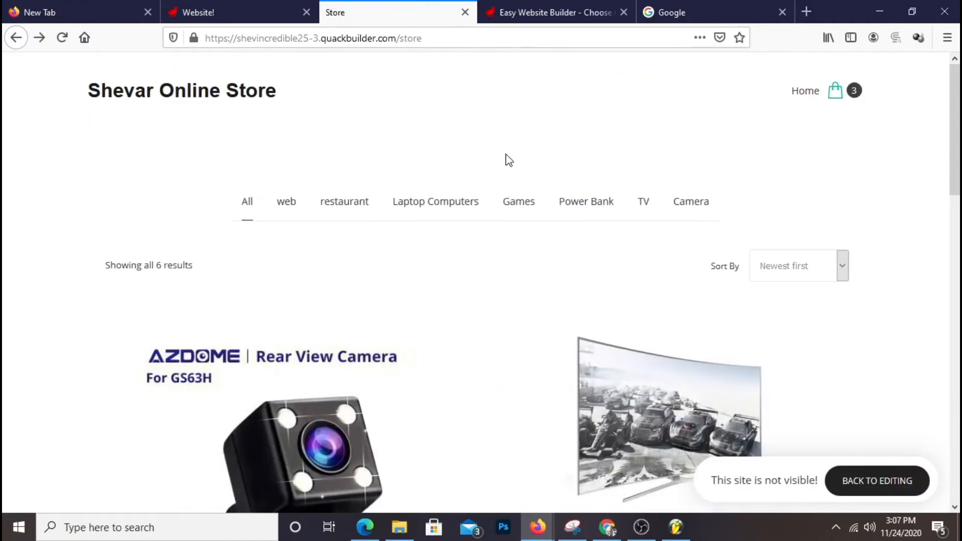
Open the site's home page and examine its welcome section, category banners and special deals.
left_click(141, 102)
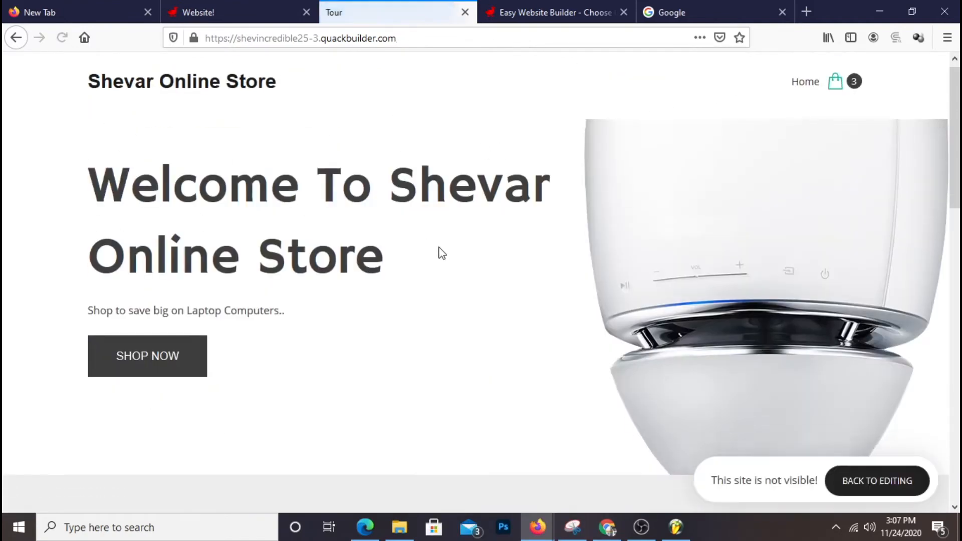
scroll(441, 251, "down", 10)
scroll(441, 250, "up", 10)
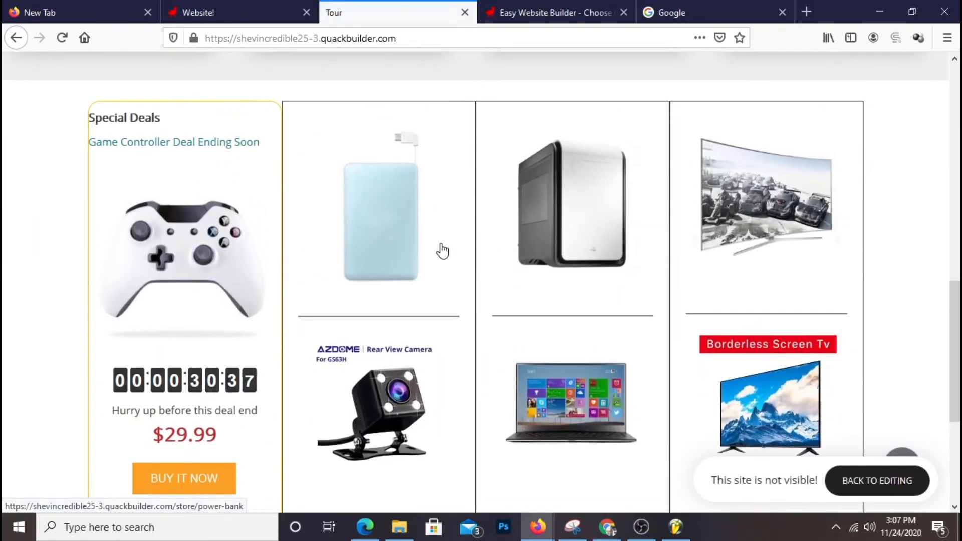
scroll(393, 200, "up", 7)
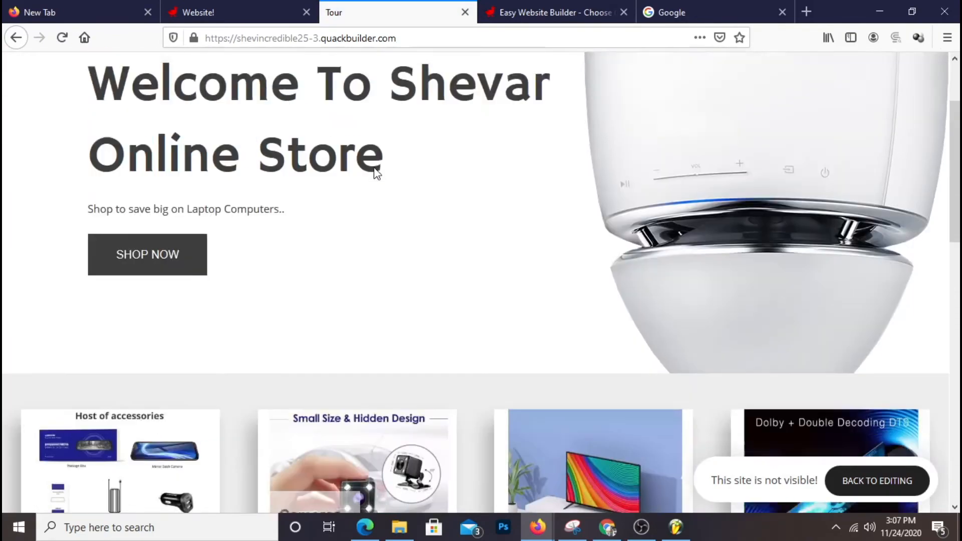
Return to the builder and set the discounted products badge type to "Discount percent (i.e. -10%)", trying the discount amount option first.
left_click(242, 10)
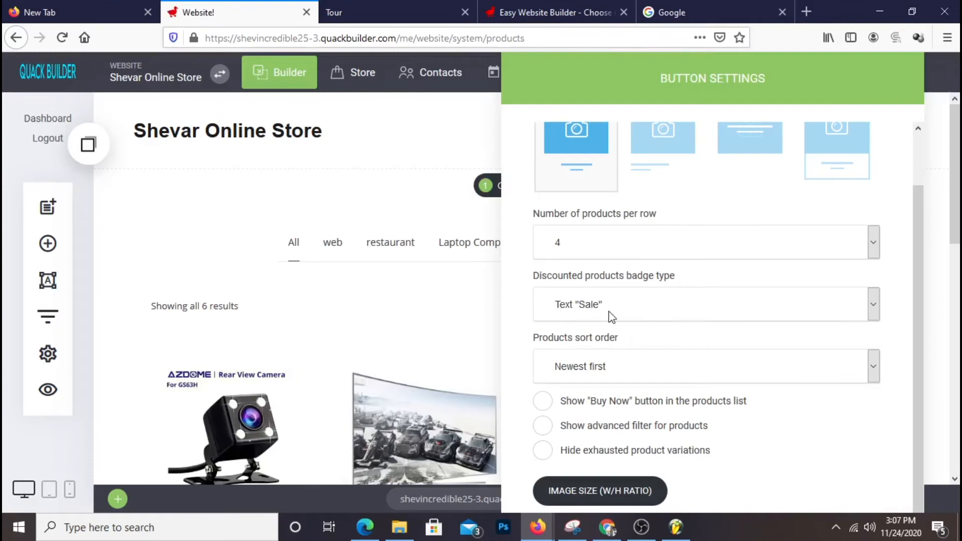
left_click(611, 316)
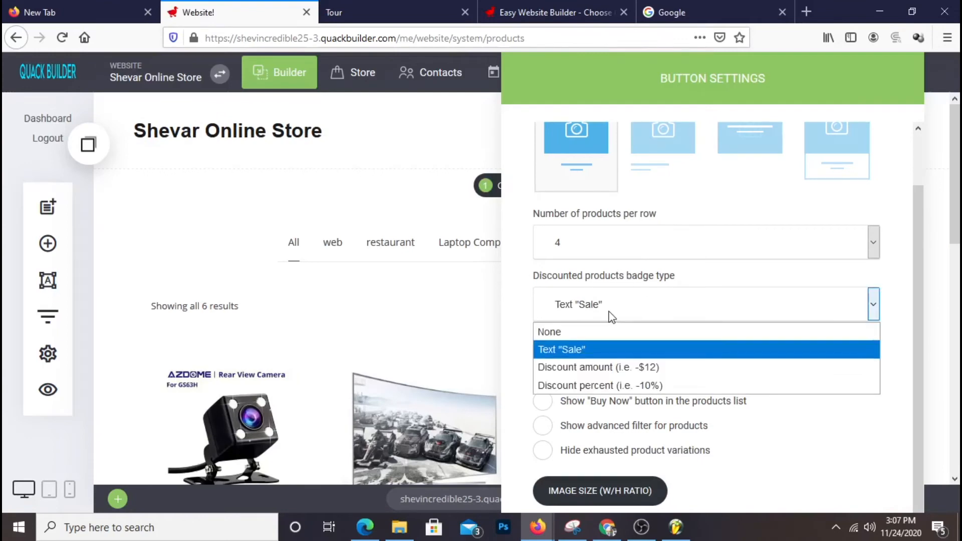
left_click(686, 370)
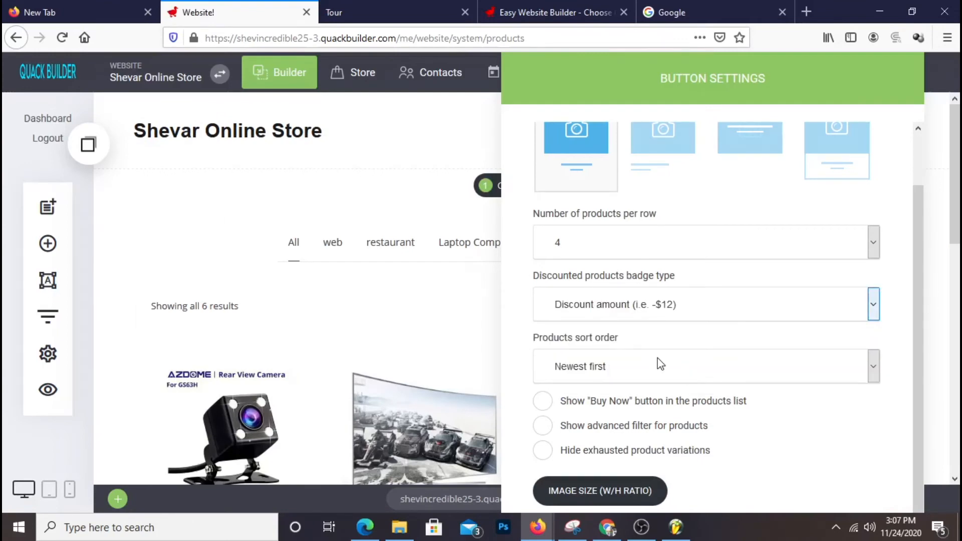
left_click(667, 315)
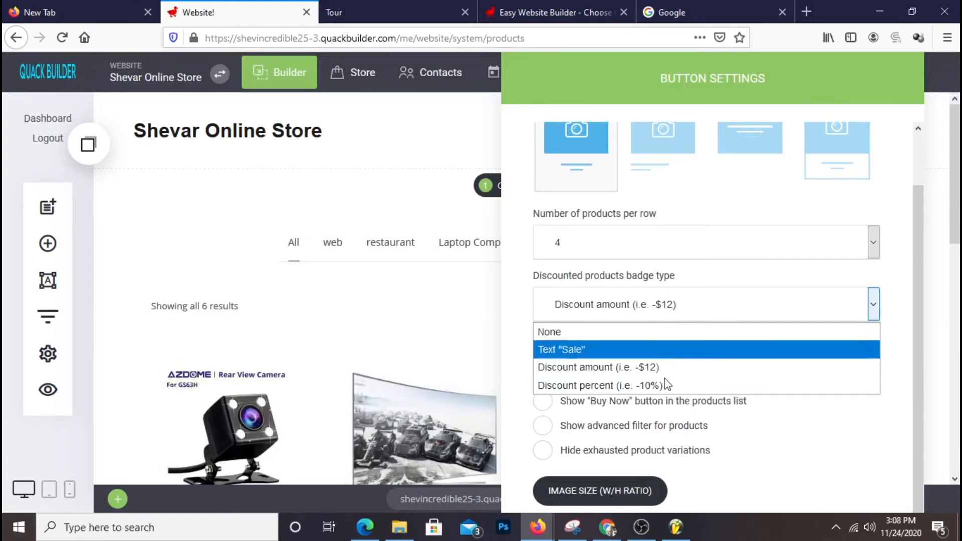
left_click(650, 386)
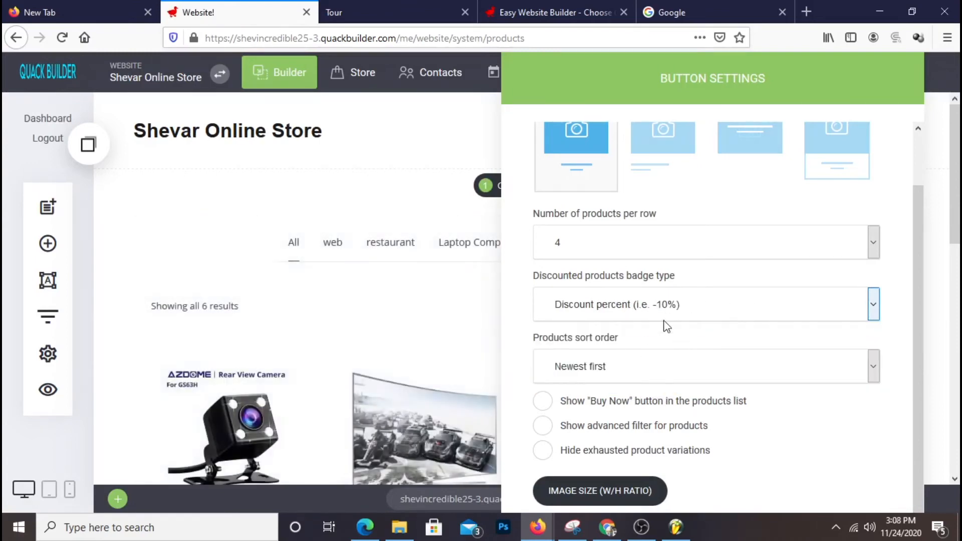
Try the "Buy Now" button option for the products list, then enable the advanced filter for products.
left_click(547, 402)
left_click(599, 405)
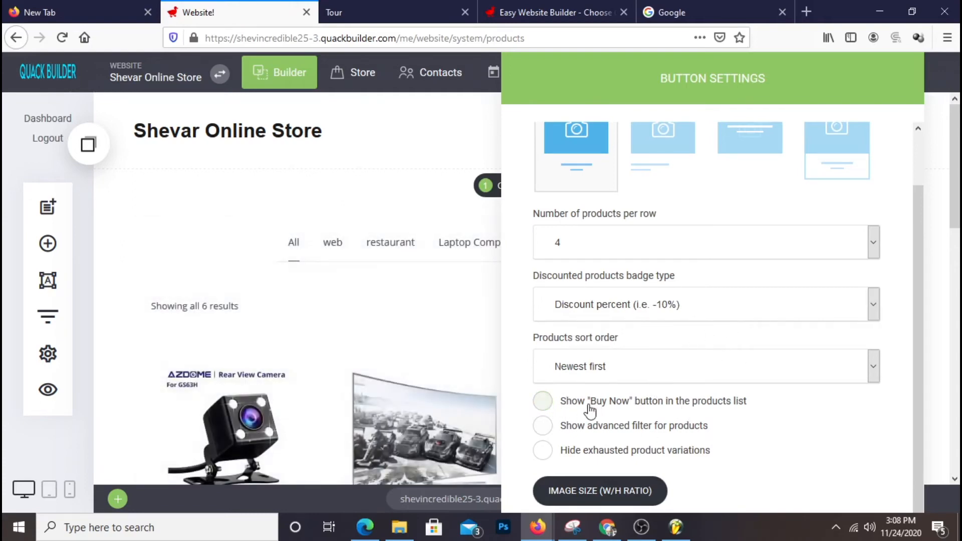
left_click(631, 430)
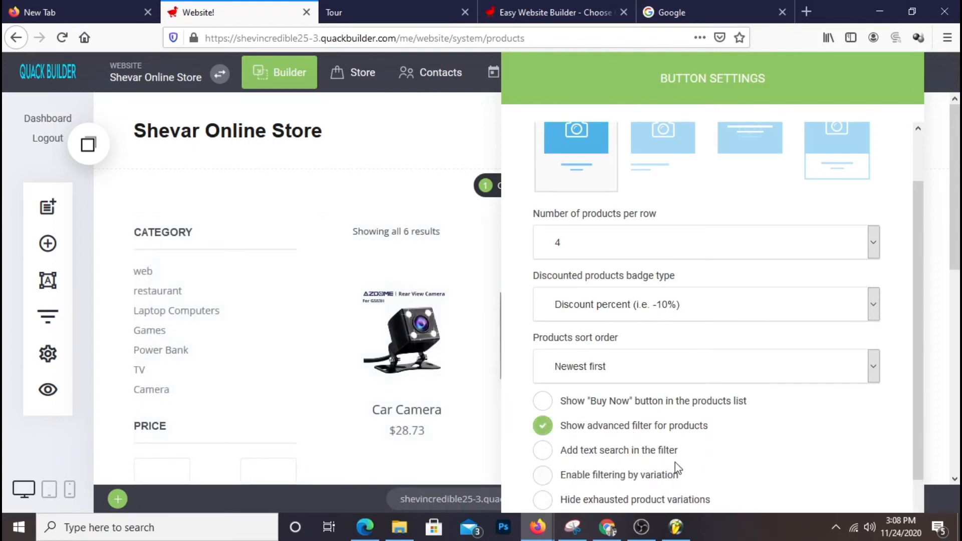
Try the filter's text search, filtering by variation and hiding exhausted product variations, then close the settings and save the changes.
scroll(676, 464, "down", 1)
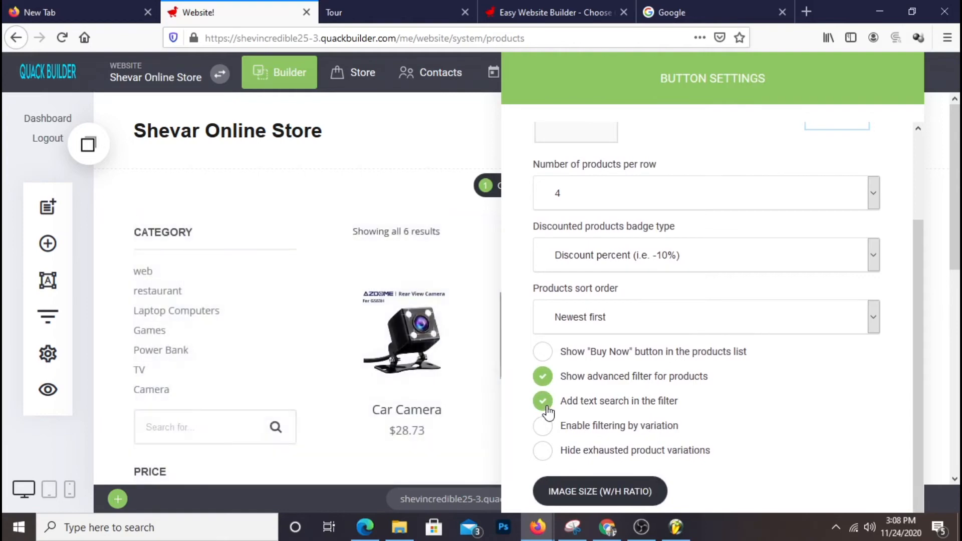
left_click(546, 406)
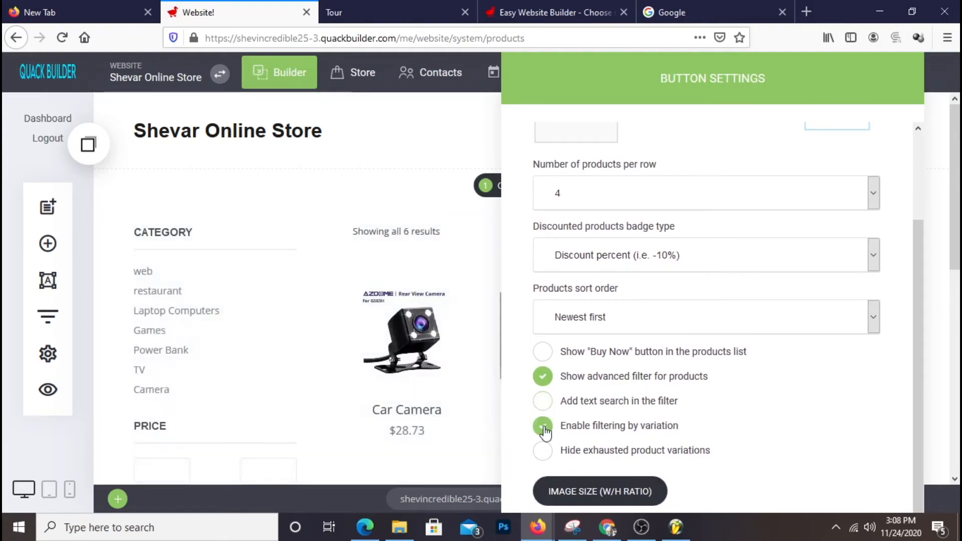
left_click(540, 453)
left_click(540, 452)
left_click(460, 207)
left_click(797, 80)
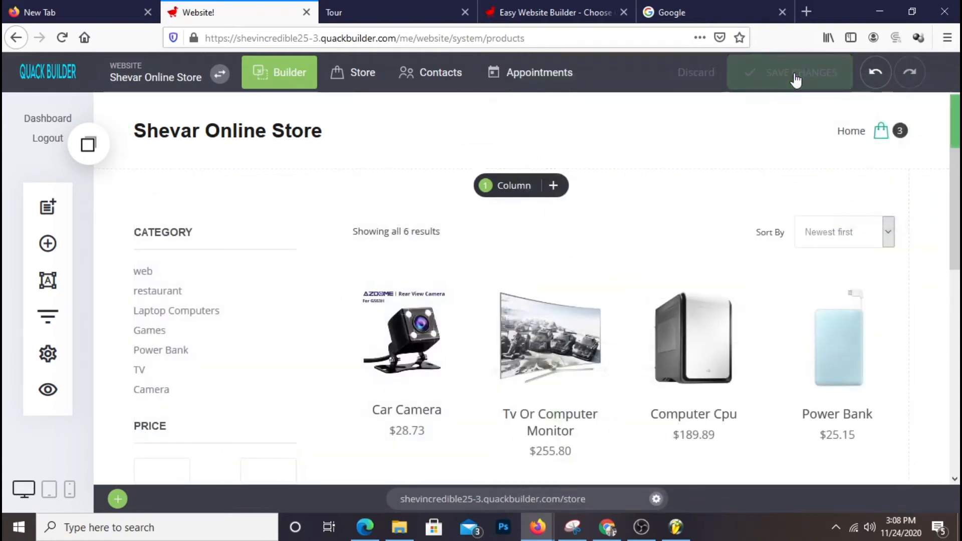
Switch to the site preview, follow the Shop Now link and examine the listing's category filter, product rows and discount badges.
left_click(410, 16)
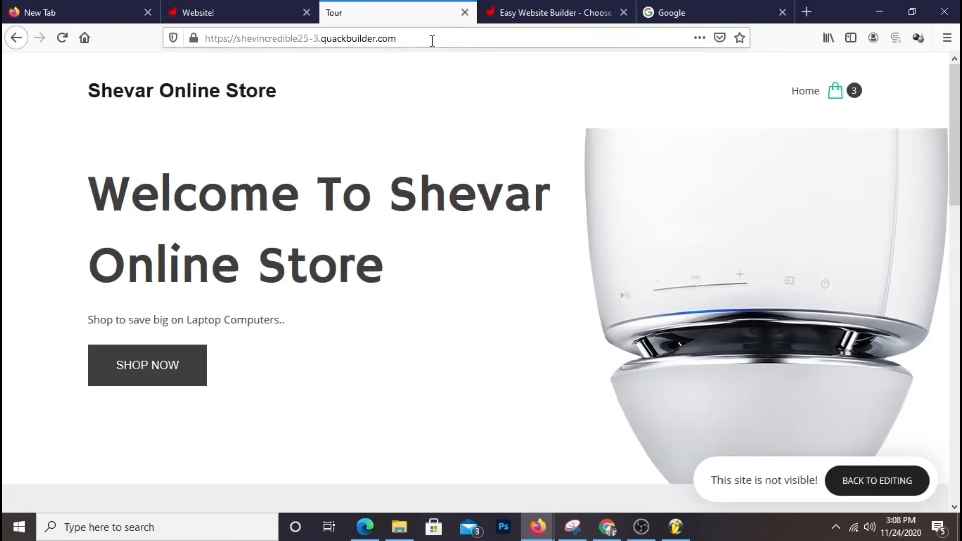
left_click(197, 367)
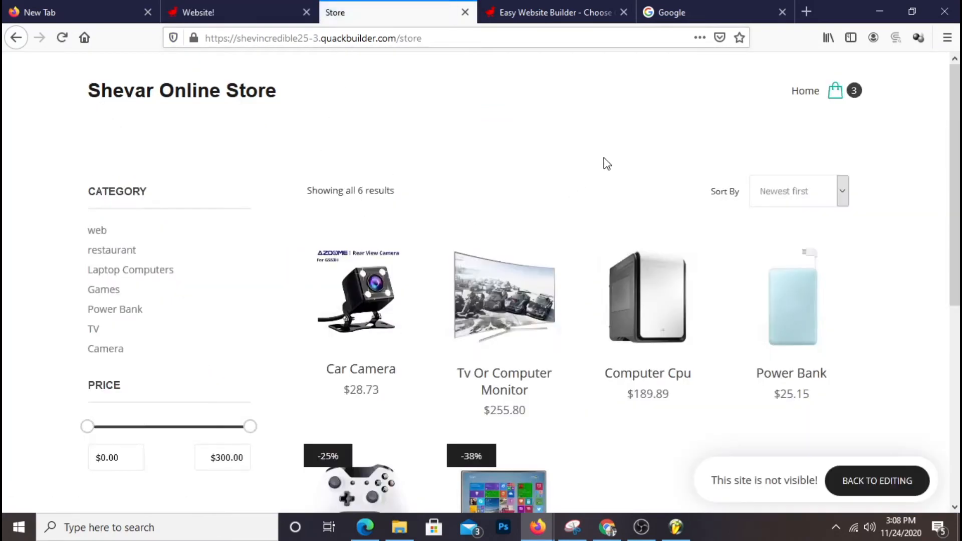
scroll(623, 167, "down", 4)
scroll(626, 176, "up", 4)
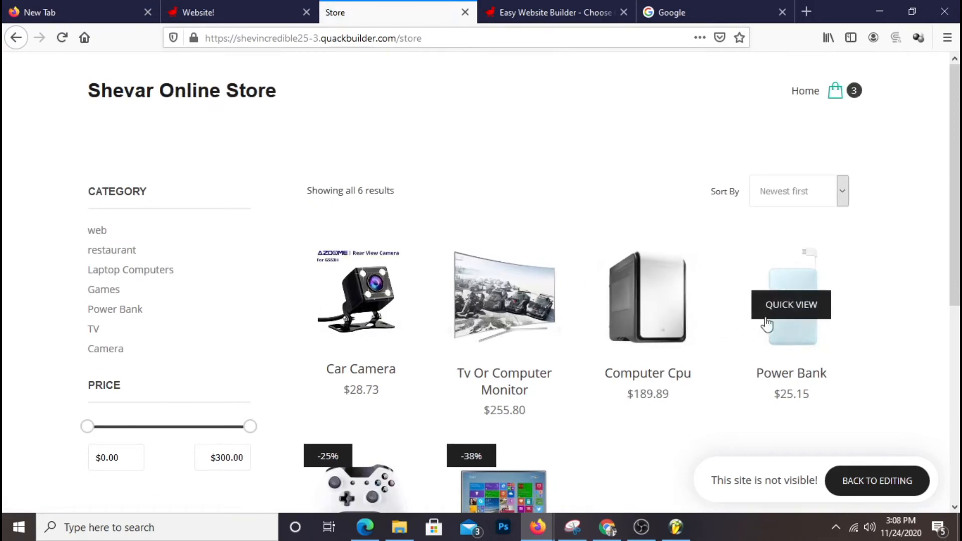
scroll(807, 322, "down", 3)
scroll(752, 280, "up", 2)
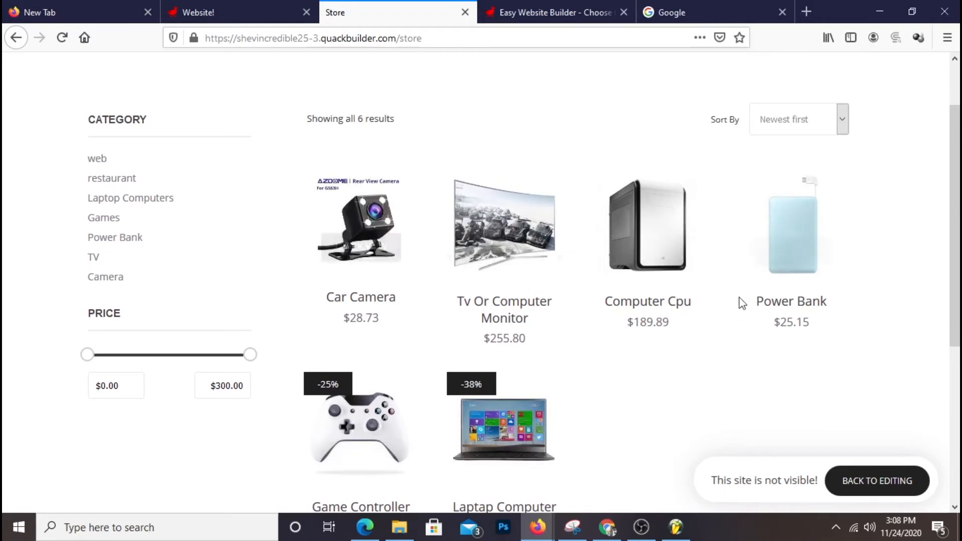
scroll(665, 304, "up", 1)
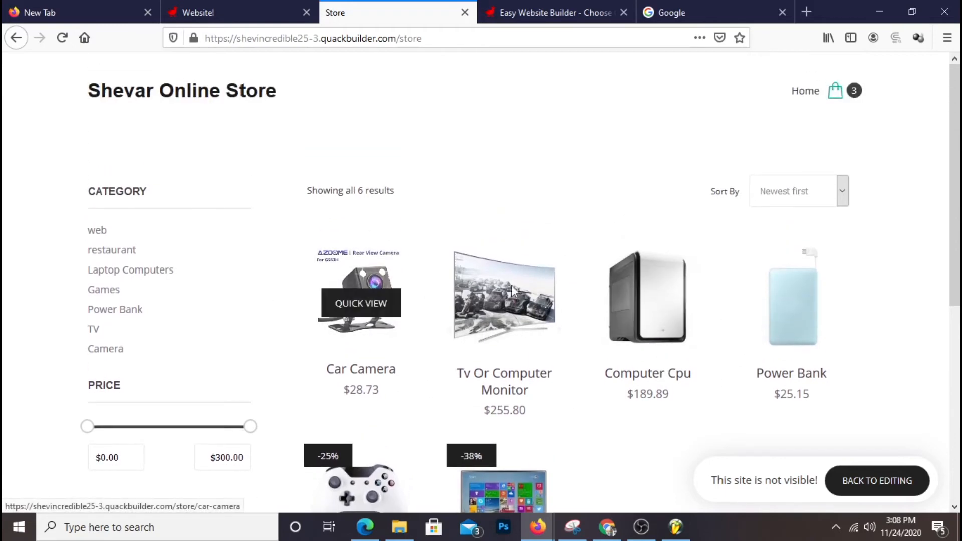
scroll(521, 331, "down", 5)
scroll(525, 335, "up", 5)
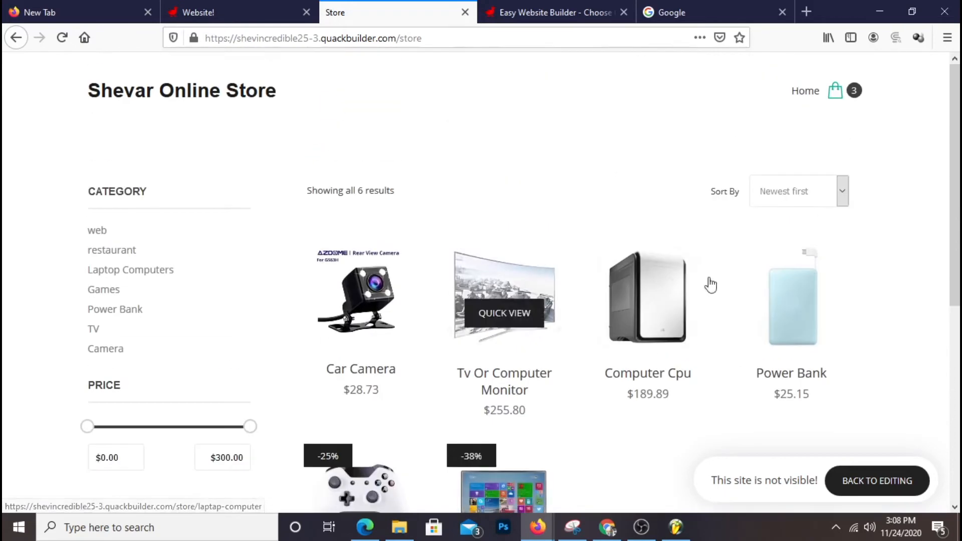
scroll(818, 294, "down", 3)
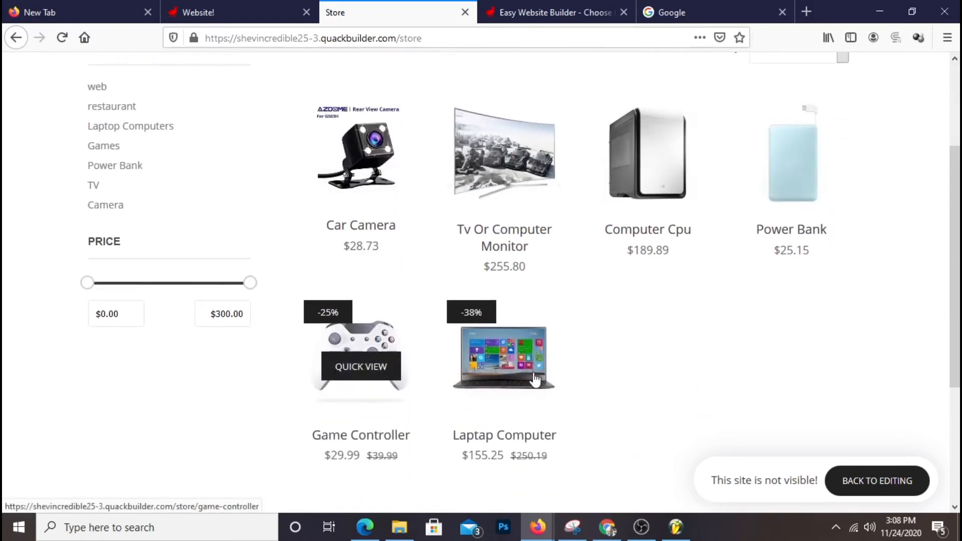
scroll(535, 380, "up", 3)
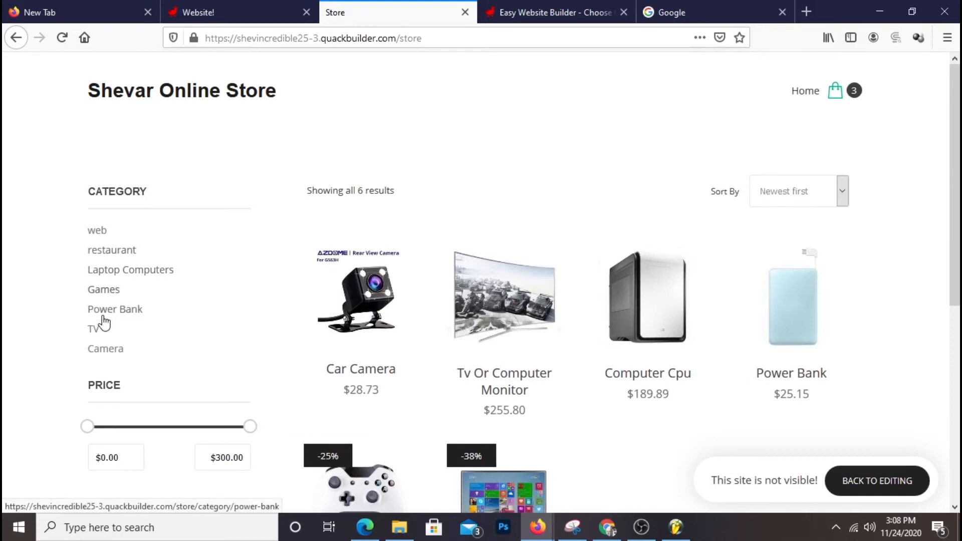
Test the store listing's price filter with a minimum of $100.00, try lowering the maximum, and raise the minimum to $130.00.
scroll(280, 319, "down", 3)
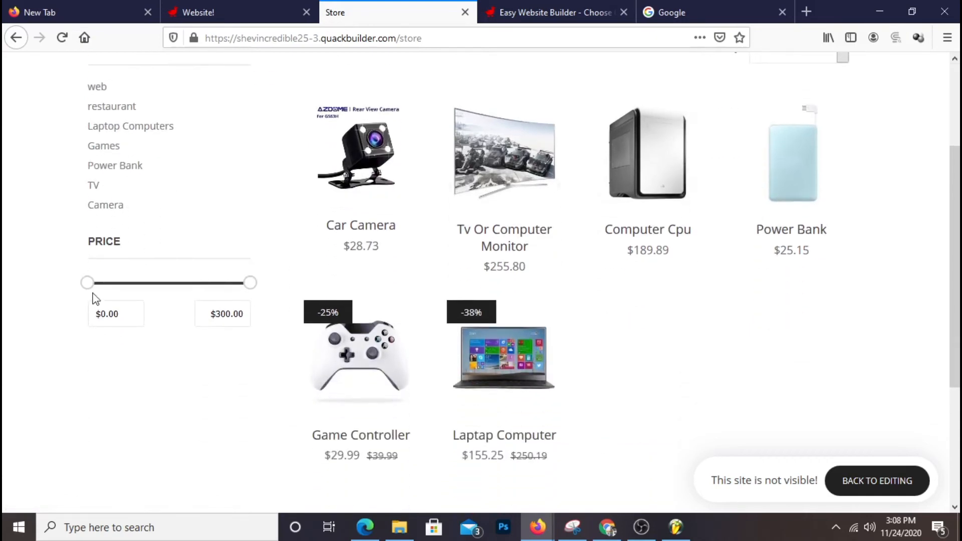
left_click_drag(88, 282, 142, 283)
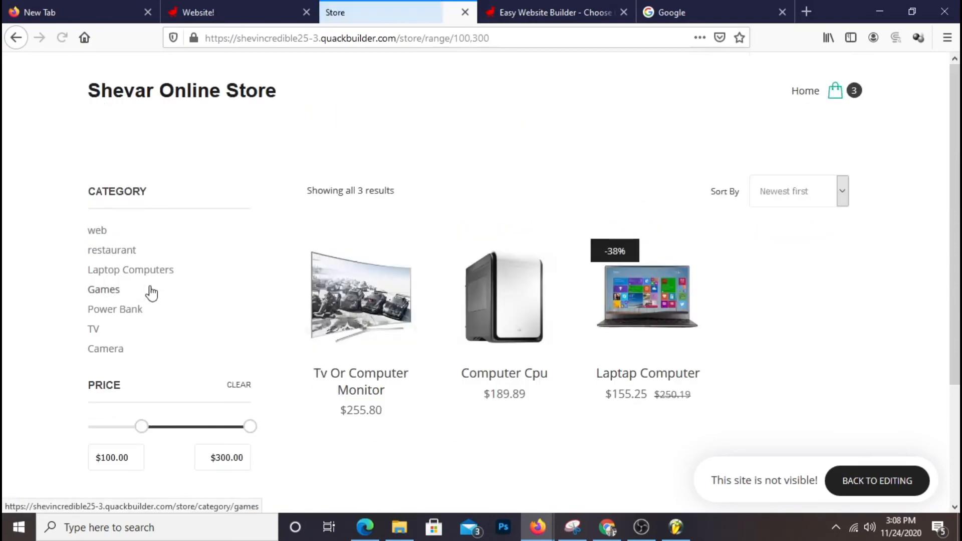
left_click_drag(242, 431, 223, 435)
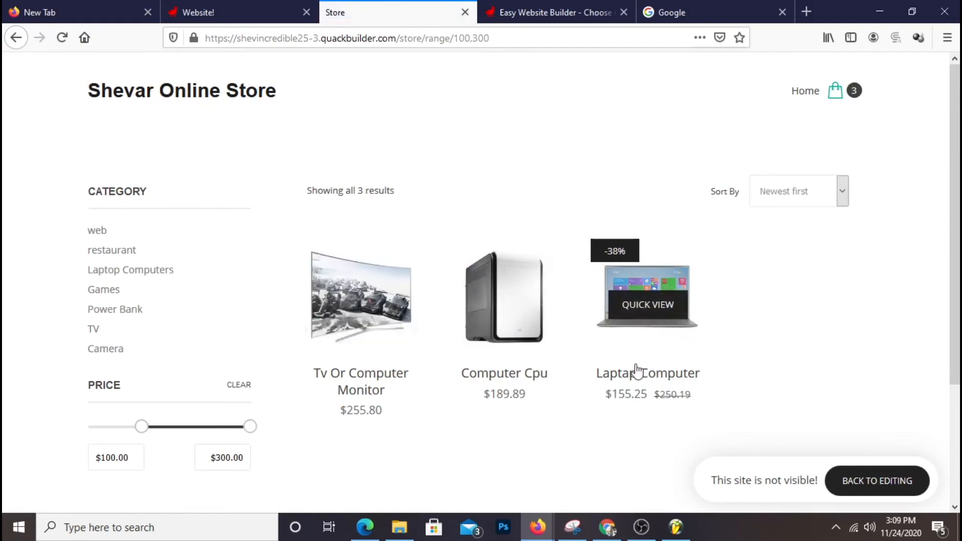
left_click_drag(140, 430, 158, 429)
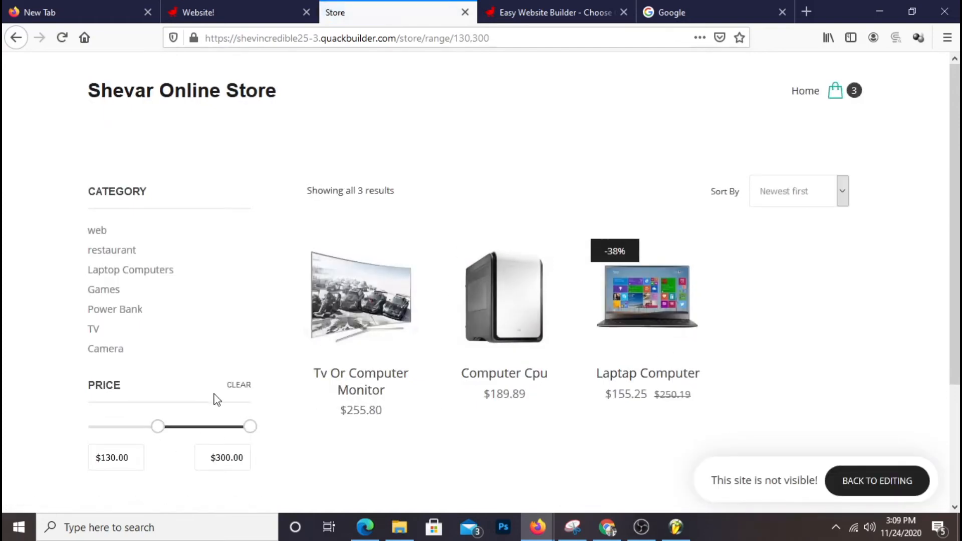
scroll(339, 376, "down", 3)
scroll(225, 311, "up", 3)
Go back to the site's home page and look over its banner, category tiles and special deals.
left_click(195, 91)
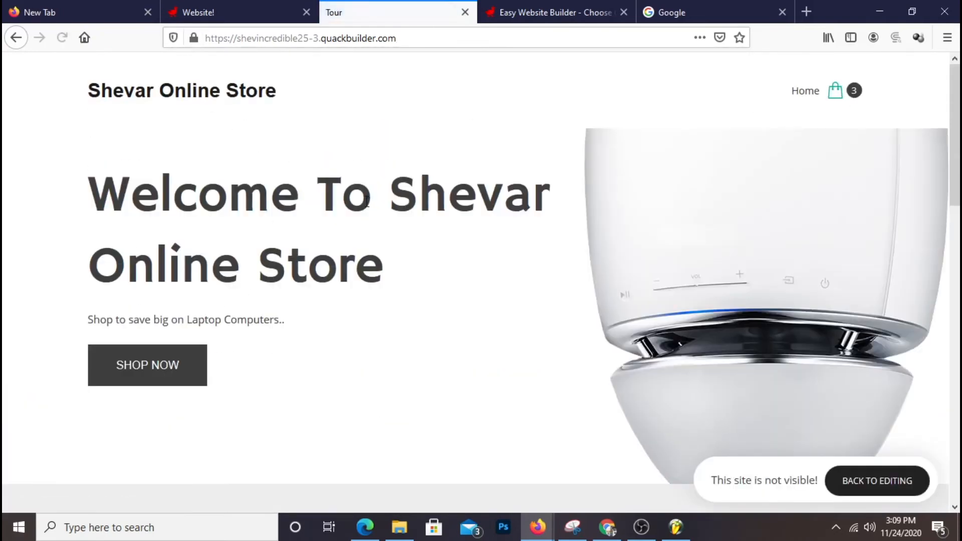
scroll(575, 266, "down", 9)
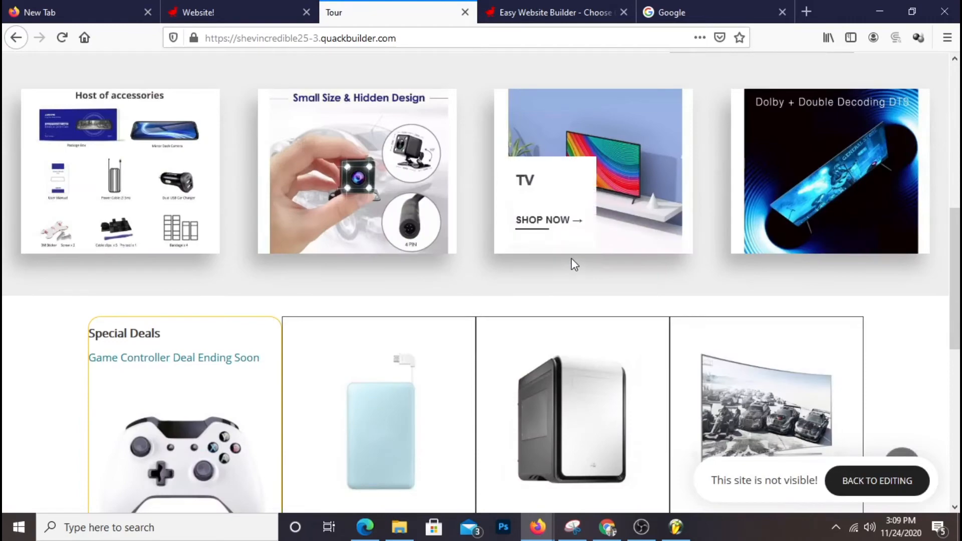
scroll(573, 259, "up", 8)
scroll(574, 253, "up", 1)
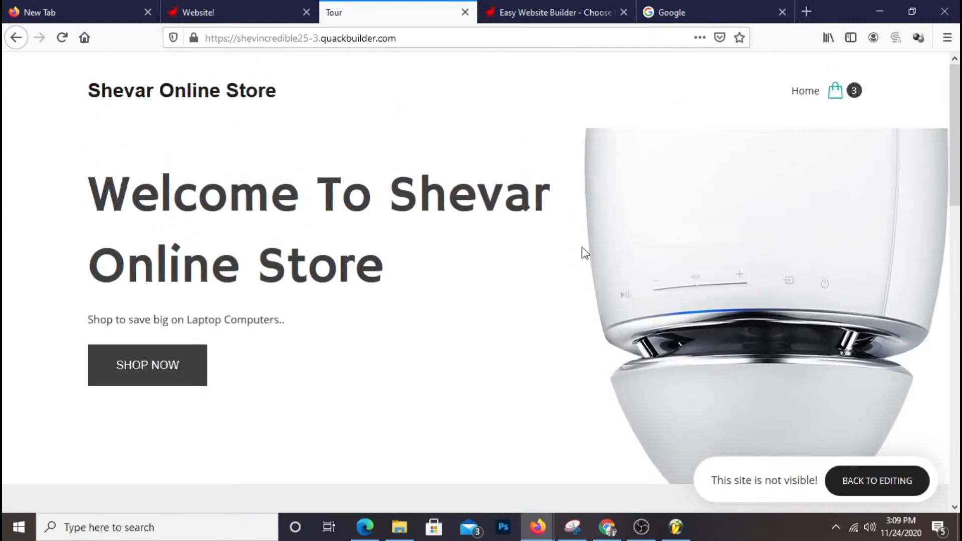
scroll(596, 256, "down", 3)
scroll(596, 296, "up", 3)
scroll(421, 378, "down", 7)
scroll(416, 369, "up", 6)
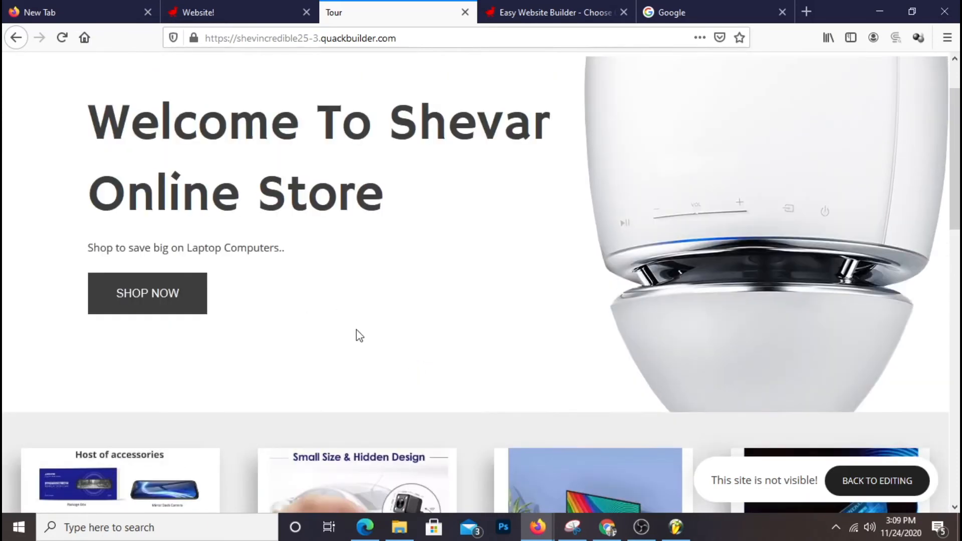
Follow the Shop Now link, check the discounted items in the store listing and open the Game Controller product.
left_click(180, 304)
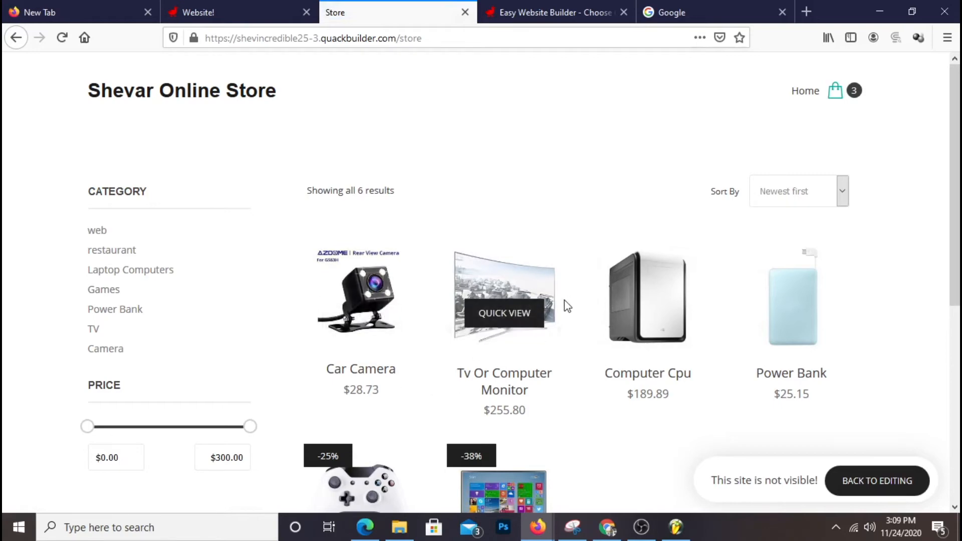
scroll(605, 408, "down", 3)
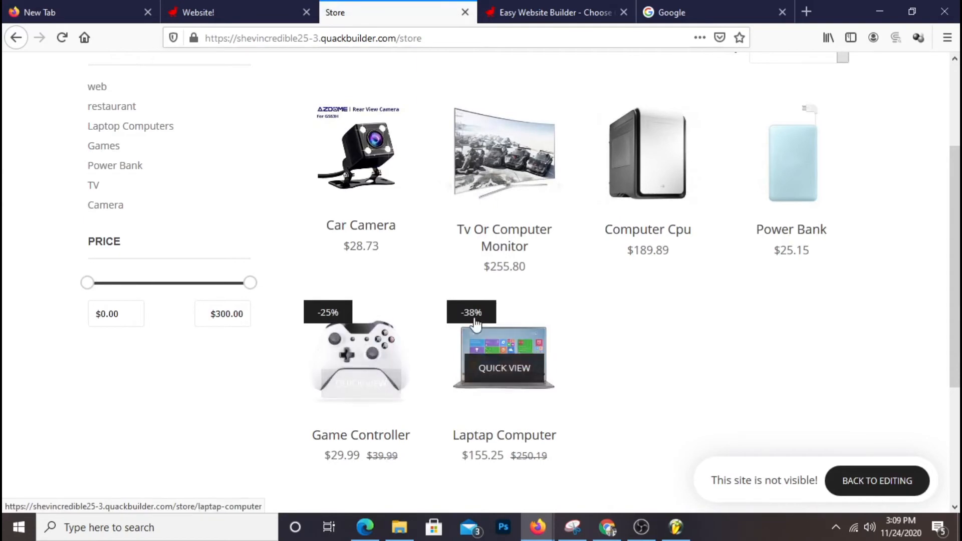
scroll(604, 354, "down", 3)
scroll(602, 350, "up", 2)
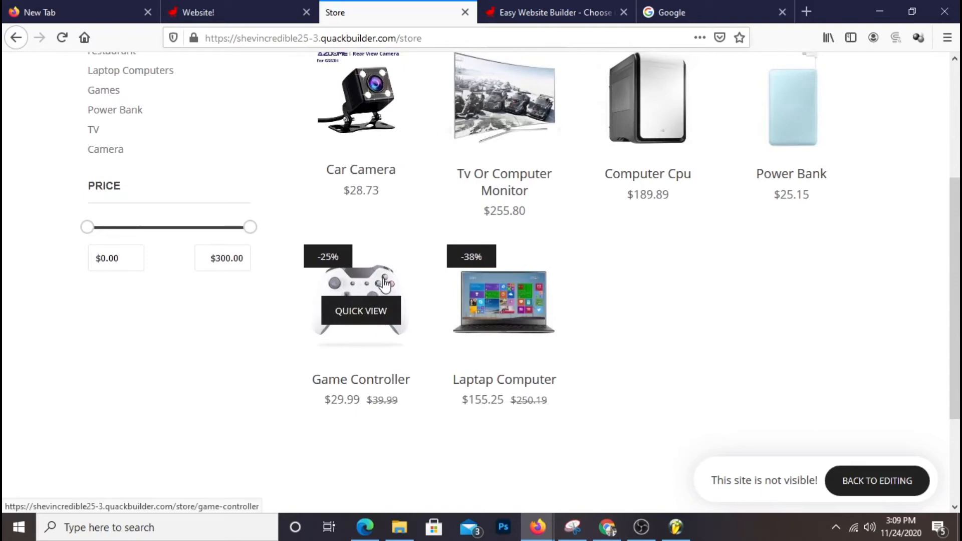
left_click(369, 289)
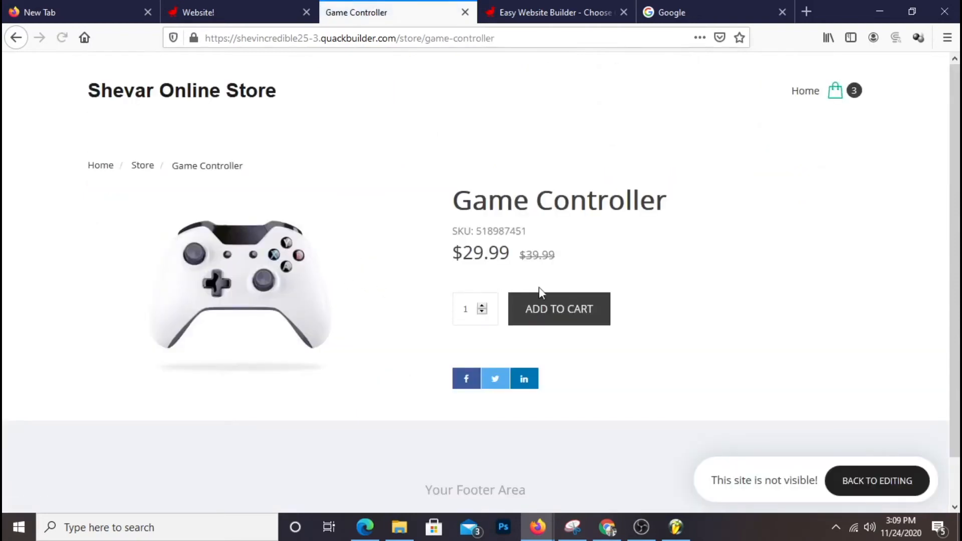
Add the Game Controller to the cart, go to checkout and review the items in the shopping cart.
left_click(555, 309)
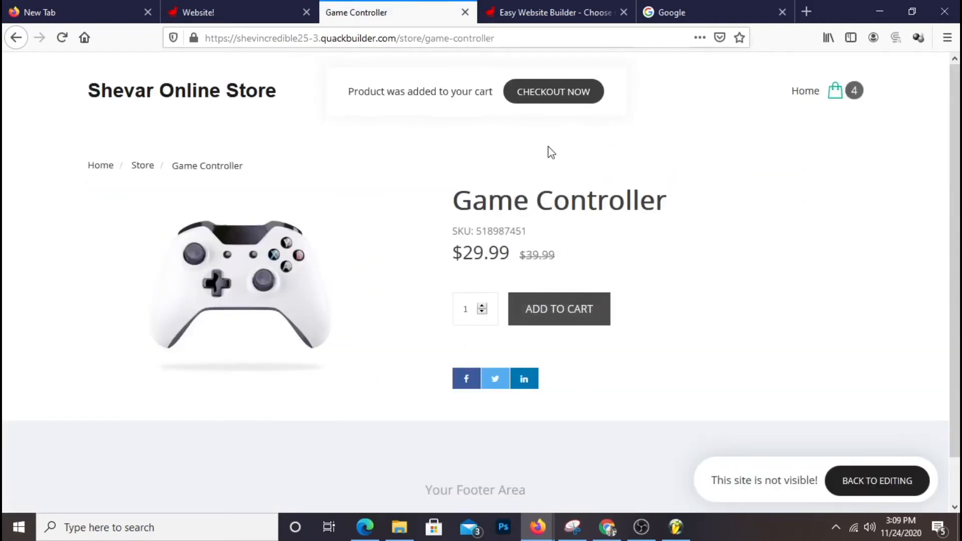
left_click(558, 102)
scroll(555, 272, "down", 2)
scroll(555, 272, "up", 2)
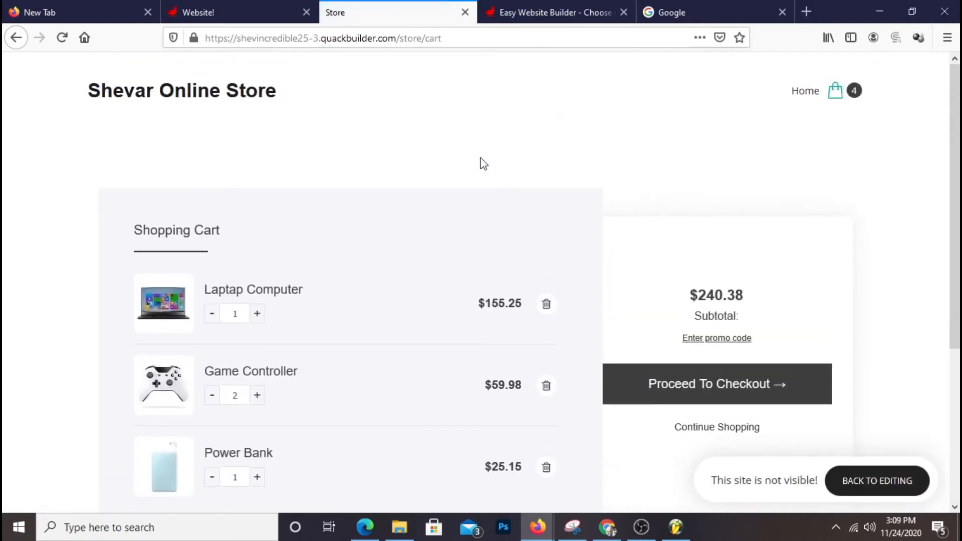
Return to the previewed store's home page and look over its sections.
left_click(181, 109)
scroll(543, 342, "down", 10)
scroll(558, 336, "up", 8)
scroll(559, 336, "up", 3)
Switch back to the site builder, look over the store catalog page and open the store's Discounts section.
left_click(190, 10)
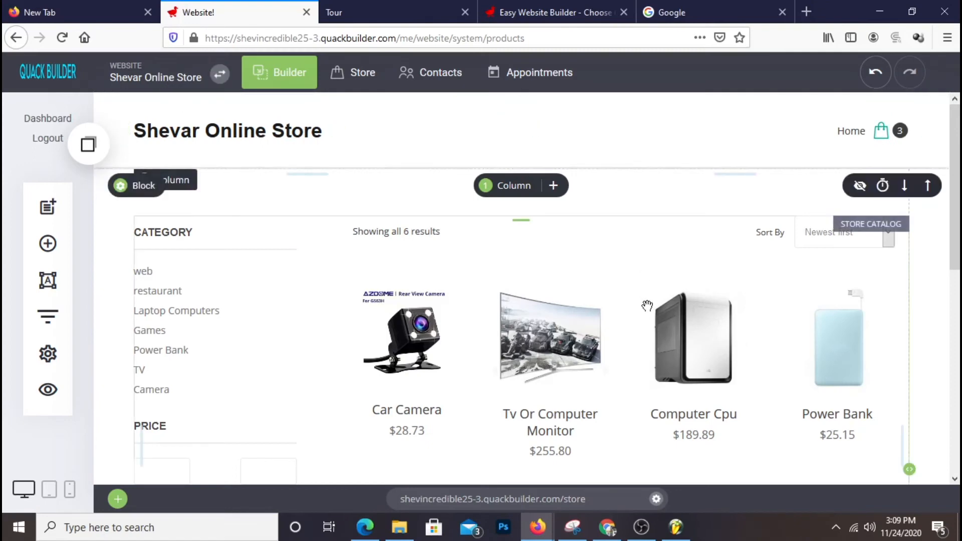
scroll(647, 305, "down", 10)
scroll(640, 299, "up", 10)
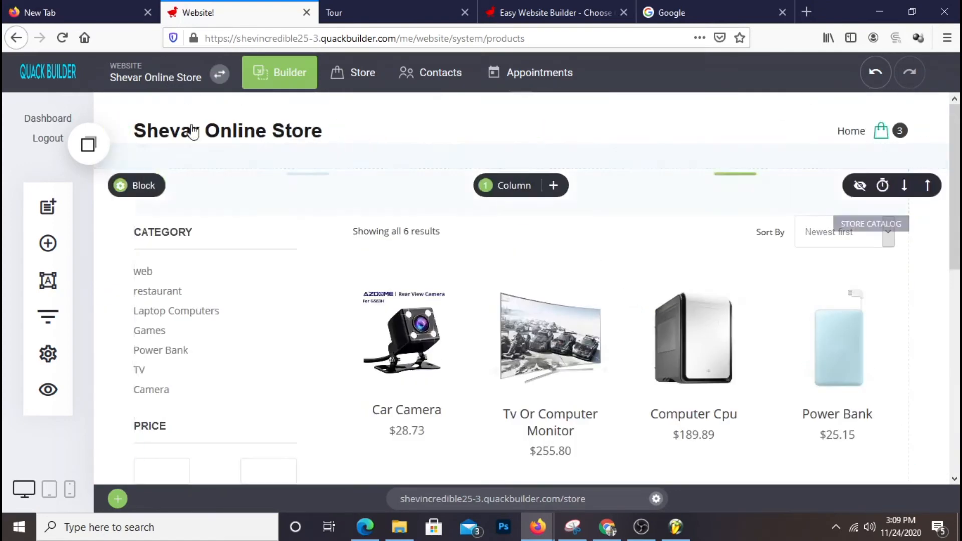
left_click(348, 84)
scroll(642, 321, "down", 2)
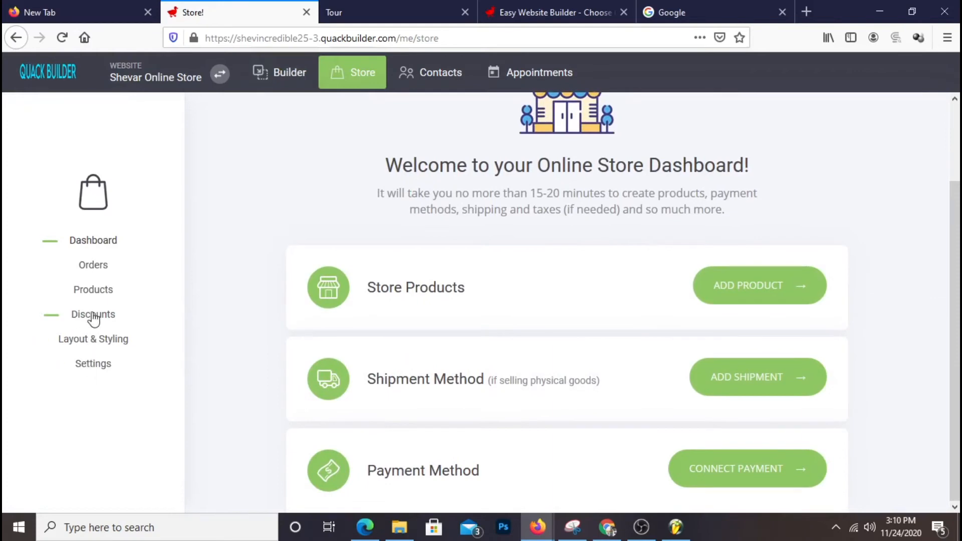
left_click(93, 317)
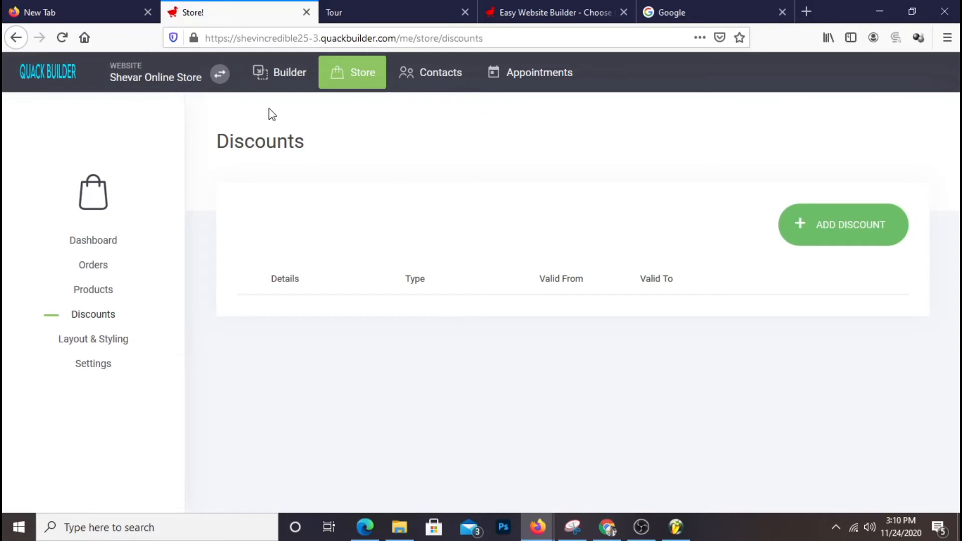
Return to the website builder and examine the home page's banner, category tiles, Special Deals block and footer area.
left_click(278, 74)
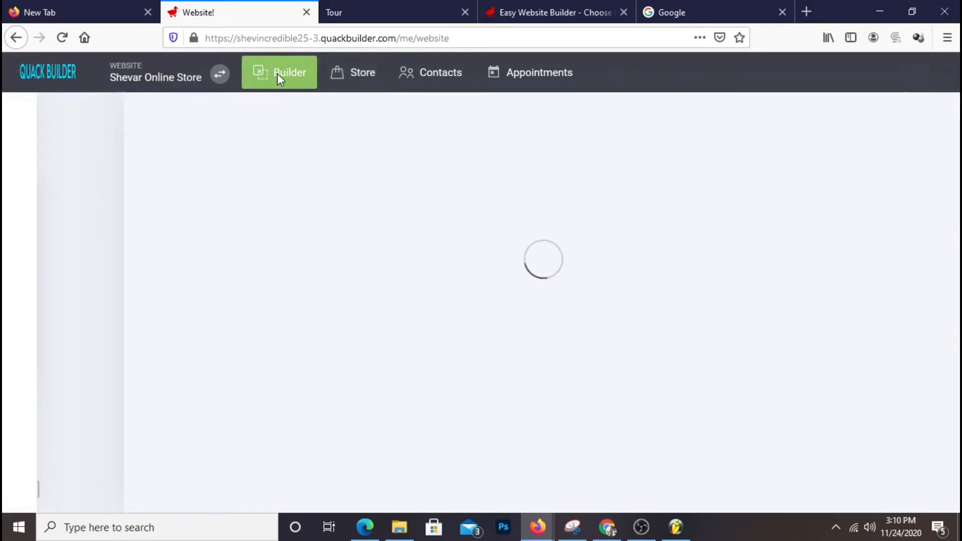
scroll(669, 301, "down", 15)
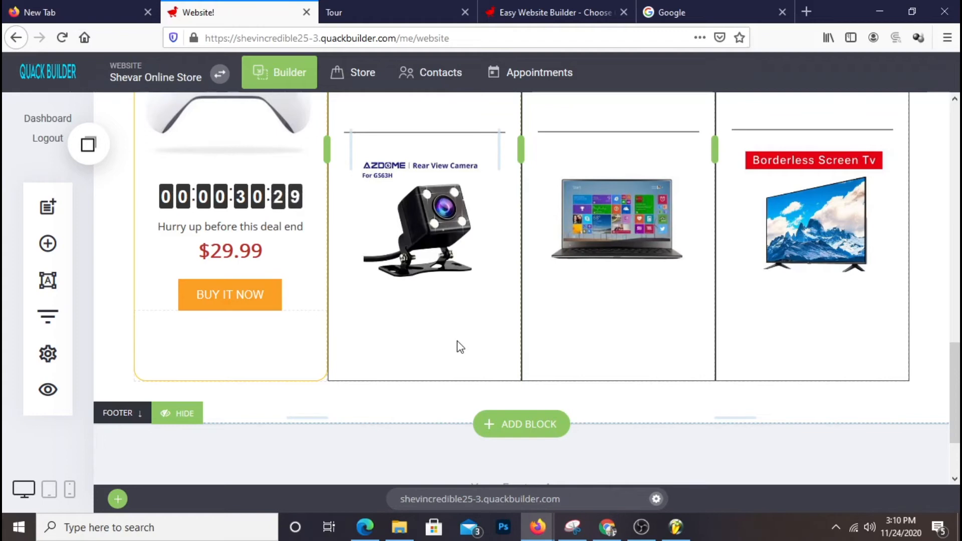
scroll(460, 346, "down", 2)
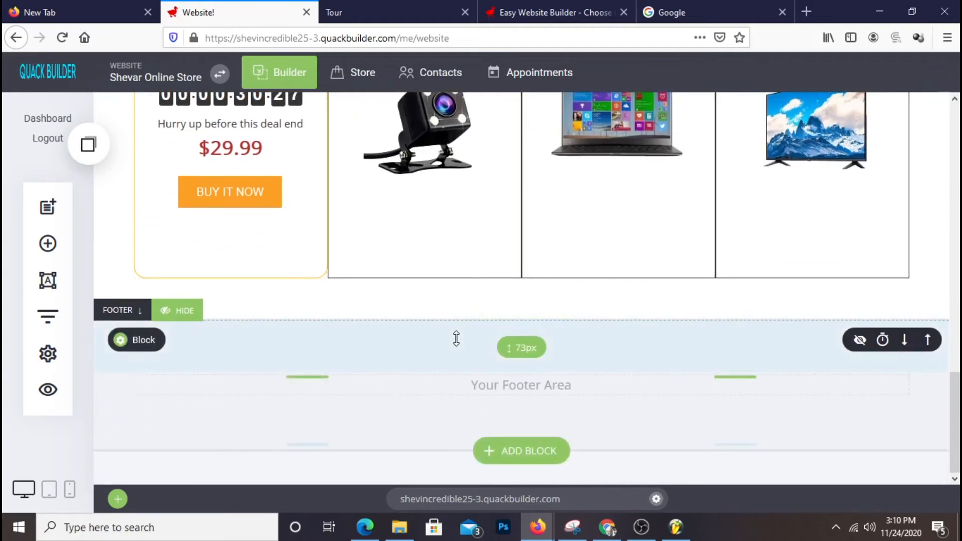
scroll(456, 338, "up", 4)
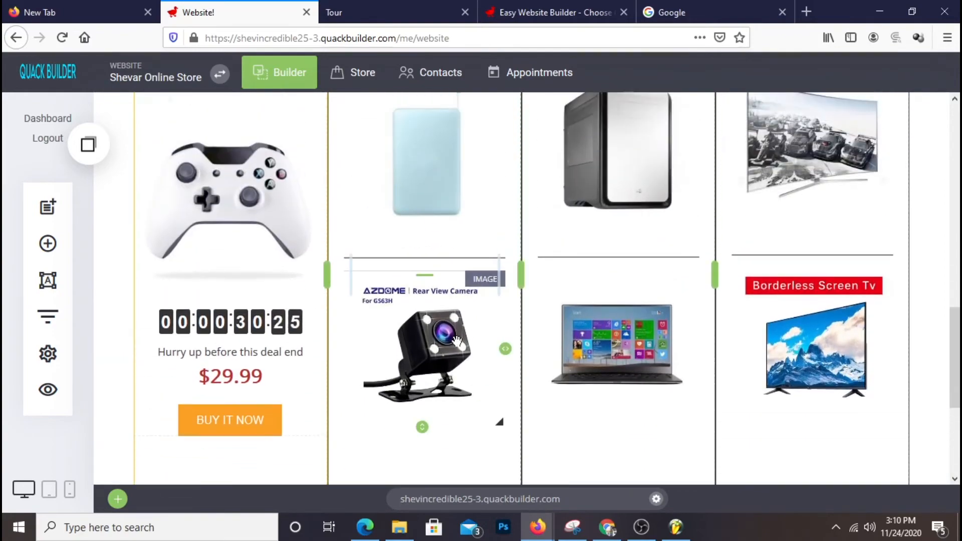
scroll(457, 342, "up", 2)
scroll(461, 348, "up", 5)
scroll(464, 354, "up", 3)
scroll(459, 348, "down", 12)
scroll(459, 343, "up", 11)
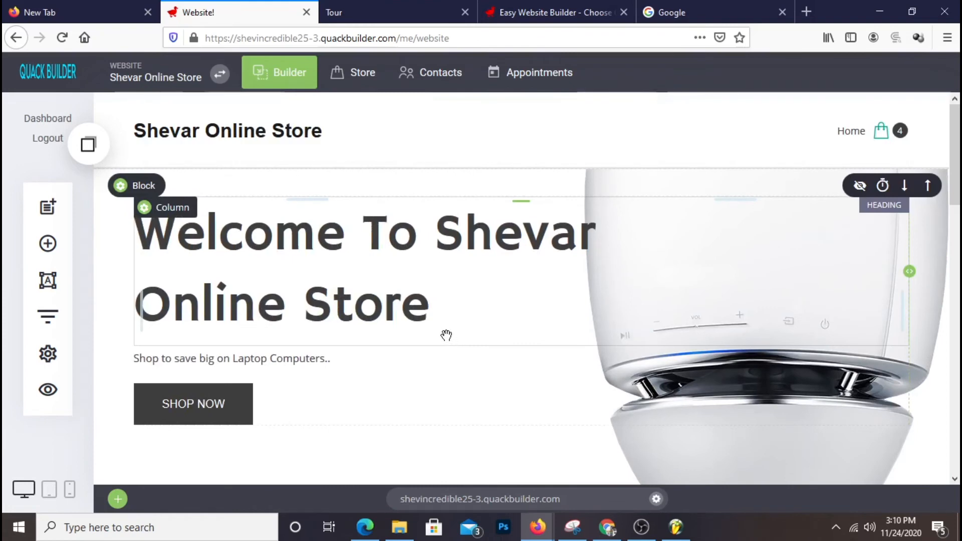
scroll(346, 259, "down", 6)
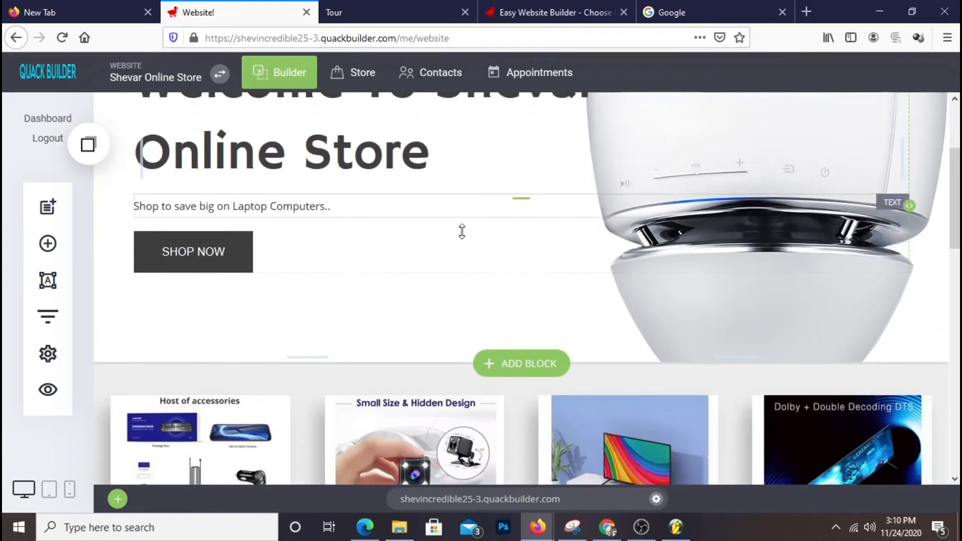
scroll(812, 261, "down", 5)
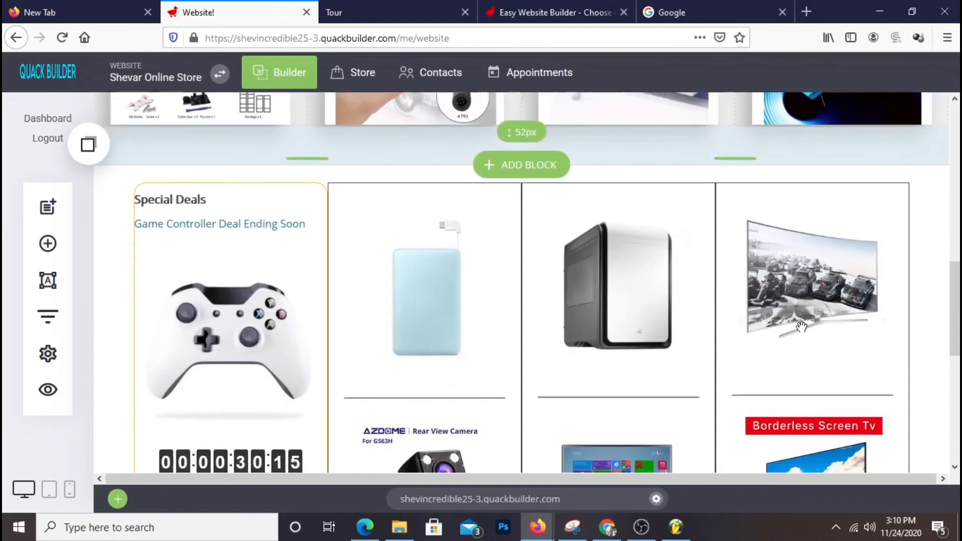
scroll(843, 346, "down", 7)
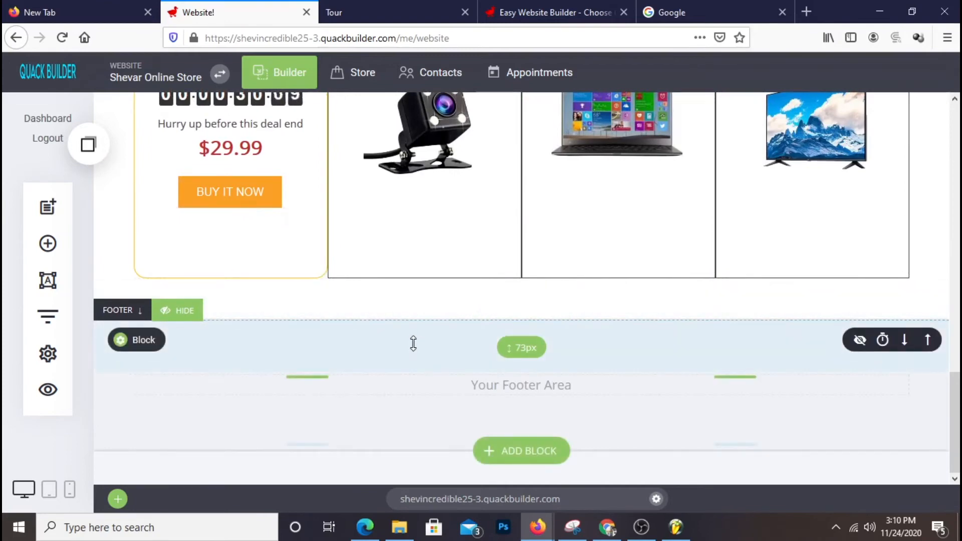
left_click_drag(413, 344, 385, 289)
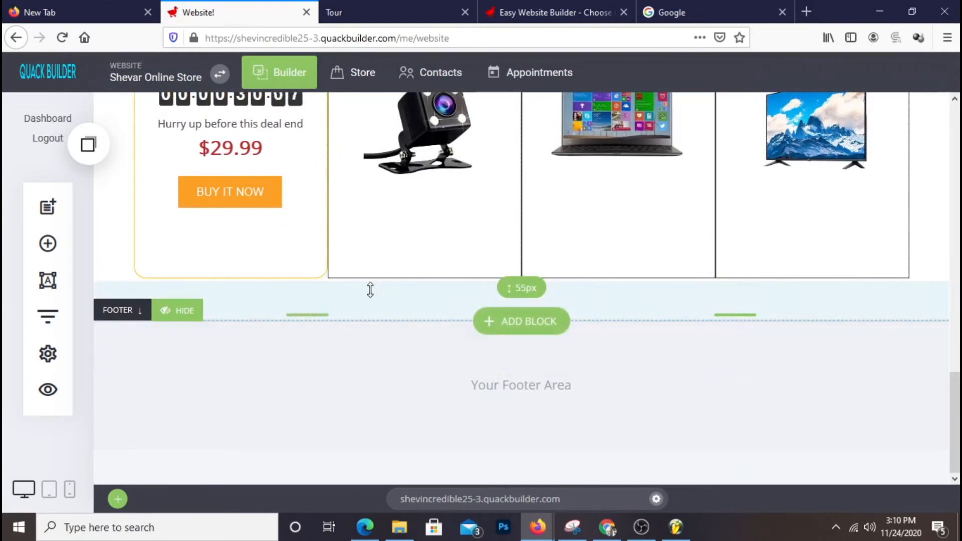
scroll(481, 307, "up", 8)
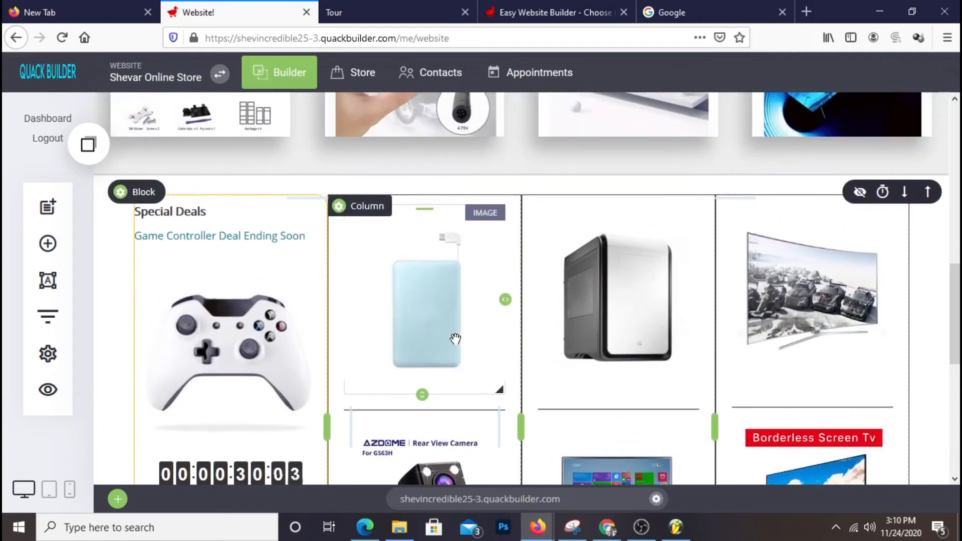
scroll(446, 332, "down", 2)
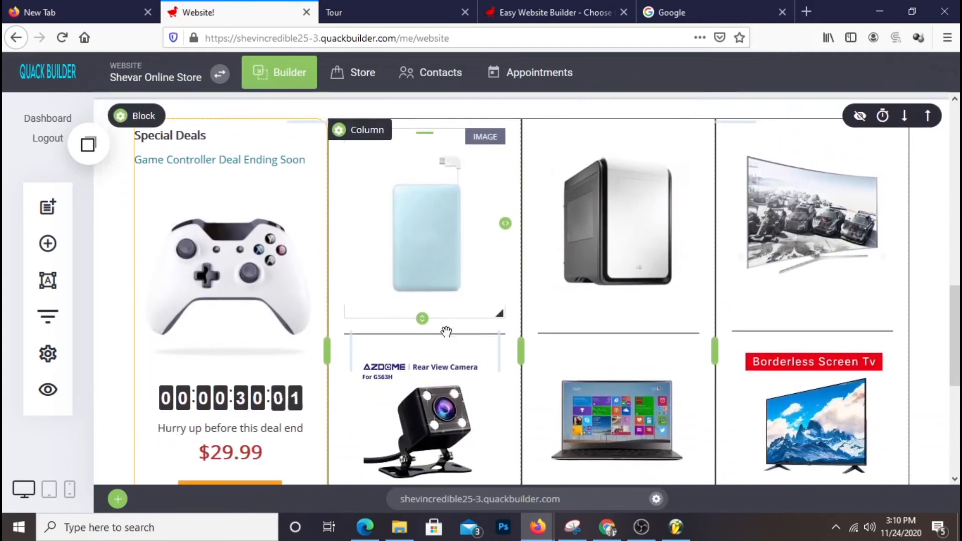
scroll(446, 332, "up", 2)
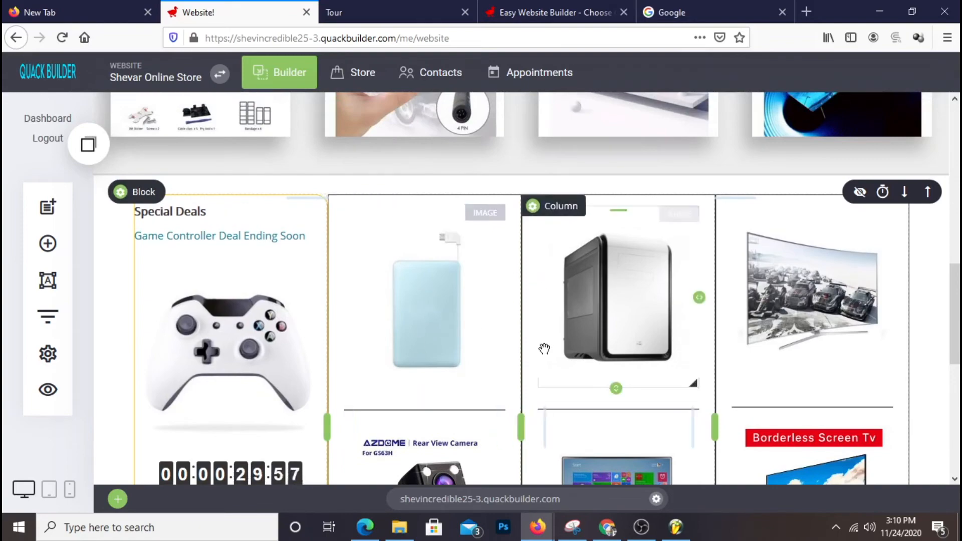
scroll(528, 344, "down", 7)
scroll(521, 344, "up", 8)
scroll(520, 346, "up", 4)
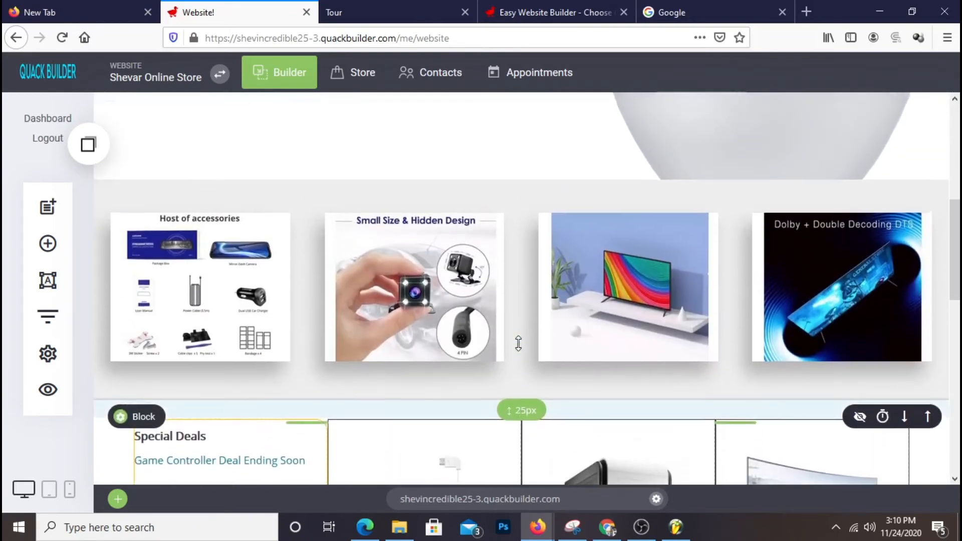
scroll(518, 345, "down", 9)
scroll(515, 346, "up", 4)
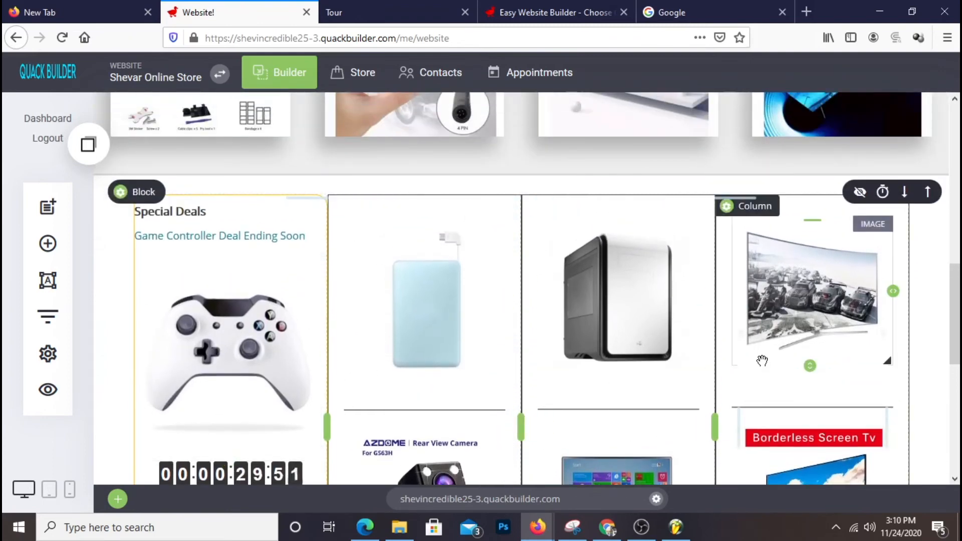
Copy the whole Special Deals block and insert the copied container directly beneath the original, above the footer.
mouse_move(160, 195)
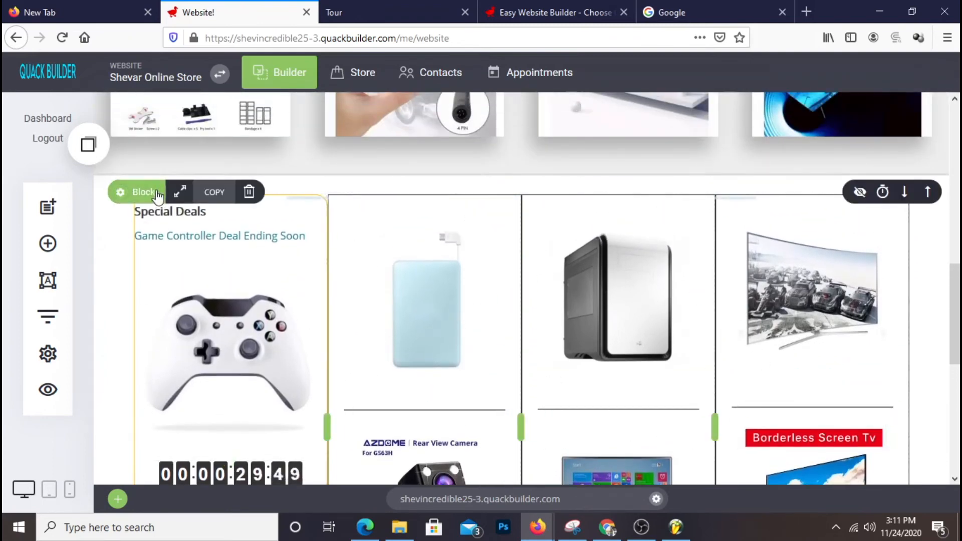
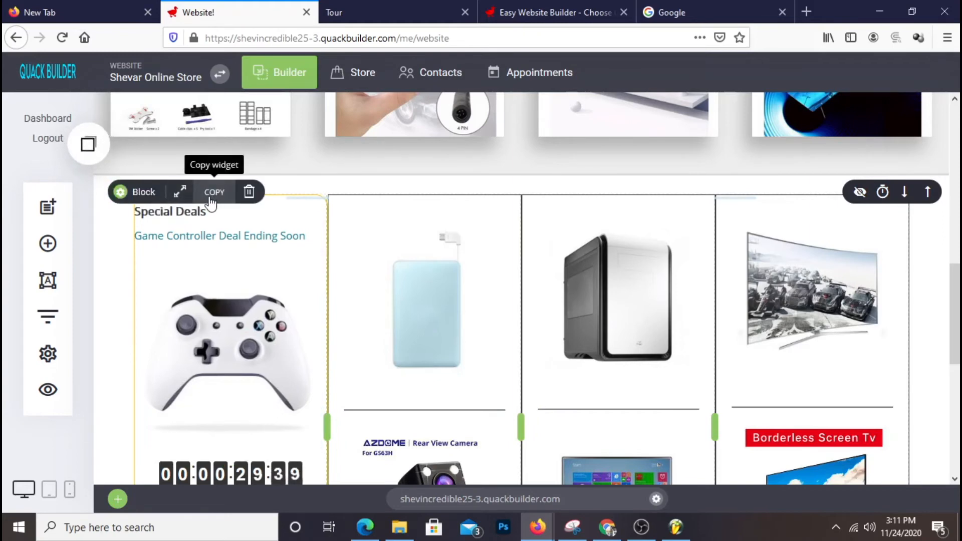
scroll(616, 281, "down", 7)
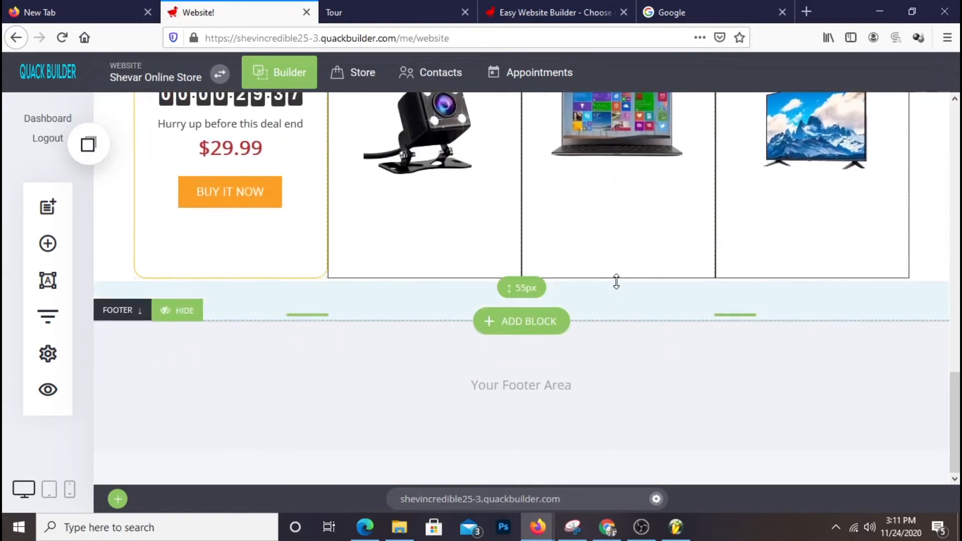
scroll(617, 281, "up", 1)
scroll(611, 282, "down", 1)
scroll(604, 281, "up", 1)
scroll(604, 281, "up", 1)
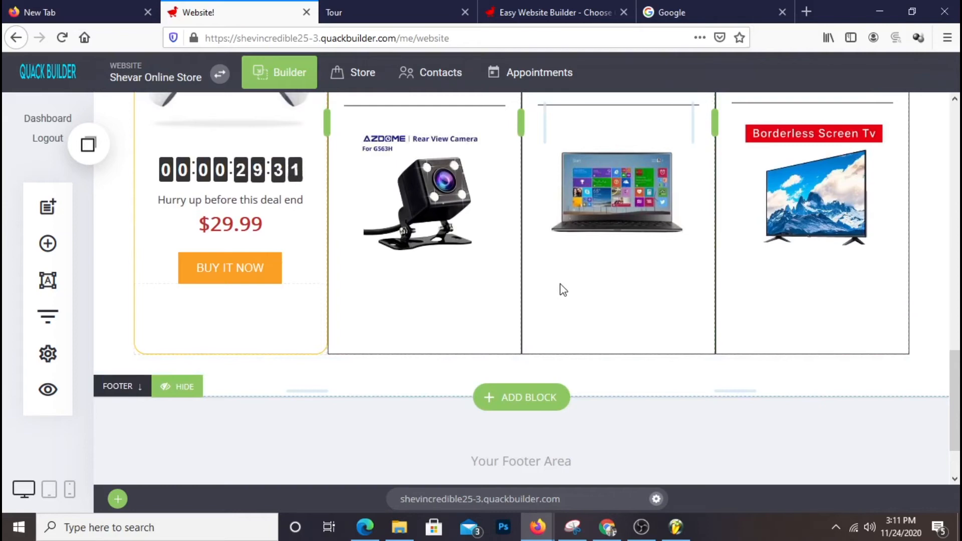
left_click(99, 156)
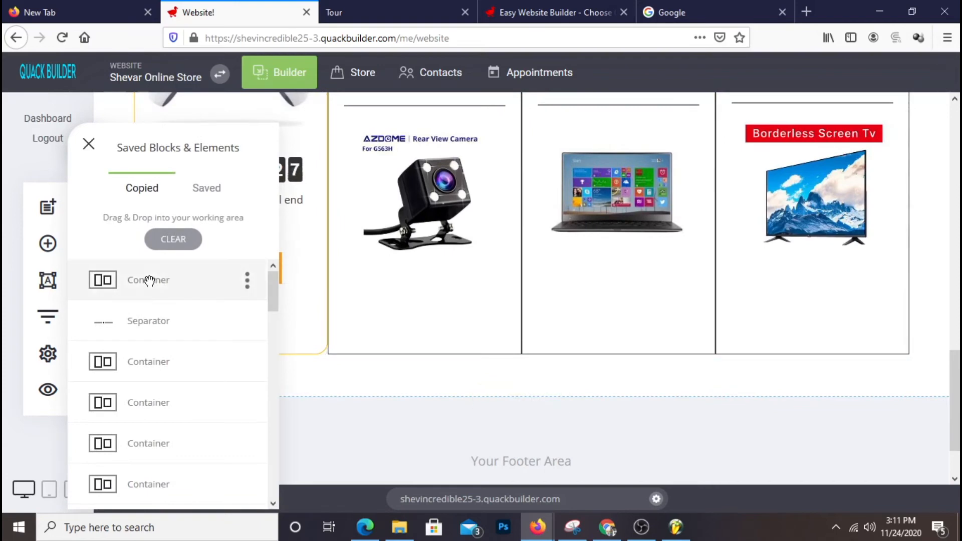
left_click_drag(126, 272, 463, 348)
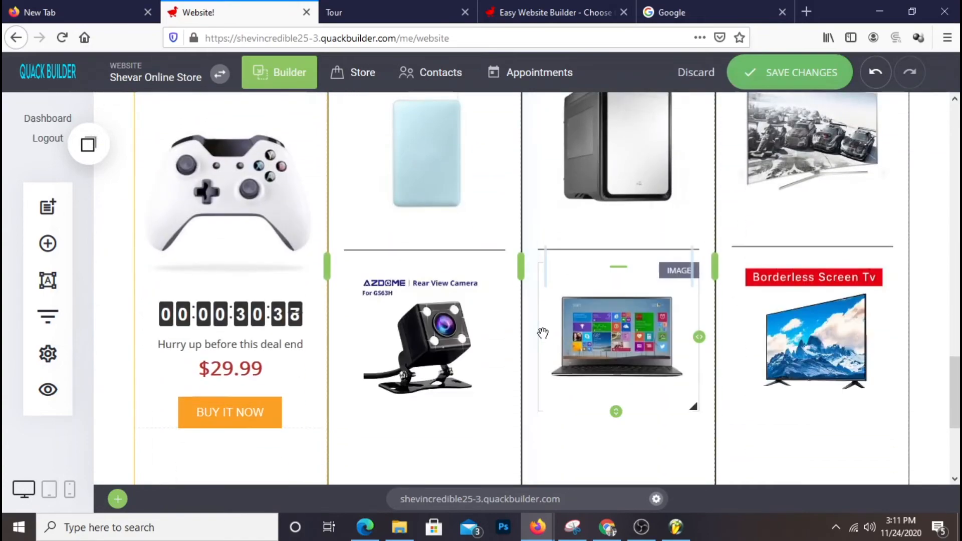
Shrink the spacing beneath the original Special Deals block to almost nothing.
scroll(637, 325, "down", 4)
scroll(638, 324, "up", 9)
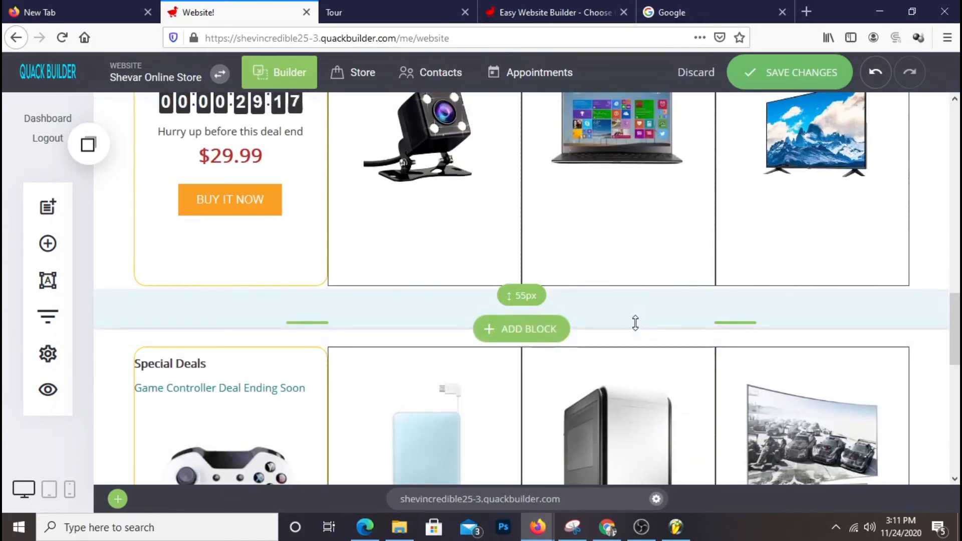
left_click_drag(635, 323, 627, 247)
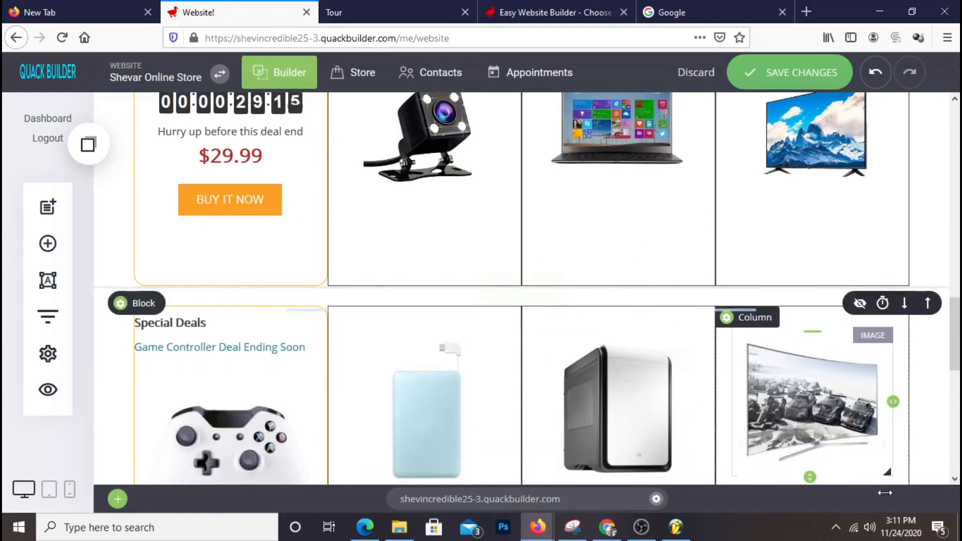
scroll(644, 366, "down", 5)
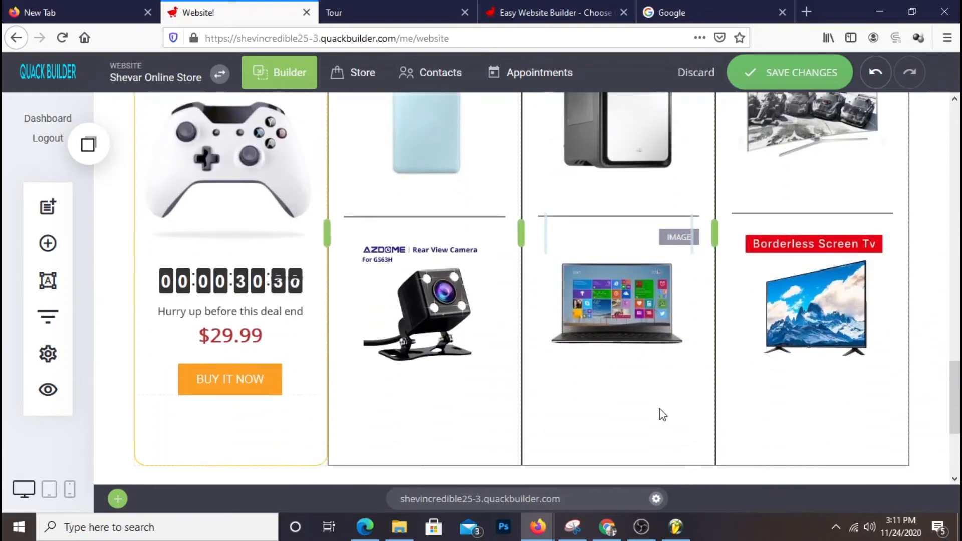
scroll(616, 351, "down", 4)
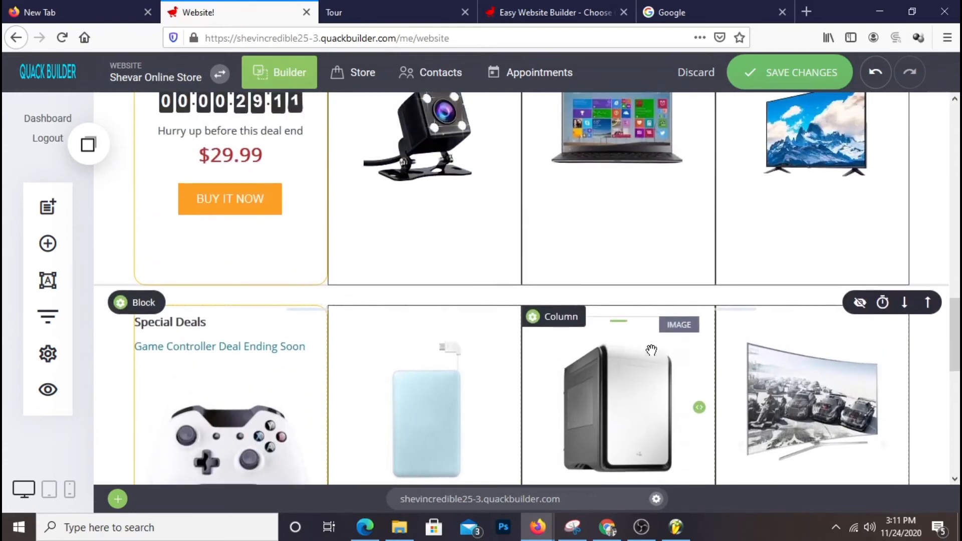
Increase the top spacing of the copied Special Deals block to 128px and check the gap between both blocks.
left_click_drag(593, 305, 591, 372)
scroll(685, 327, "down", 3)
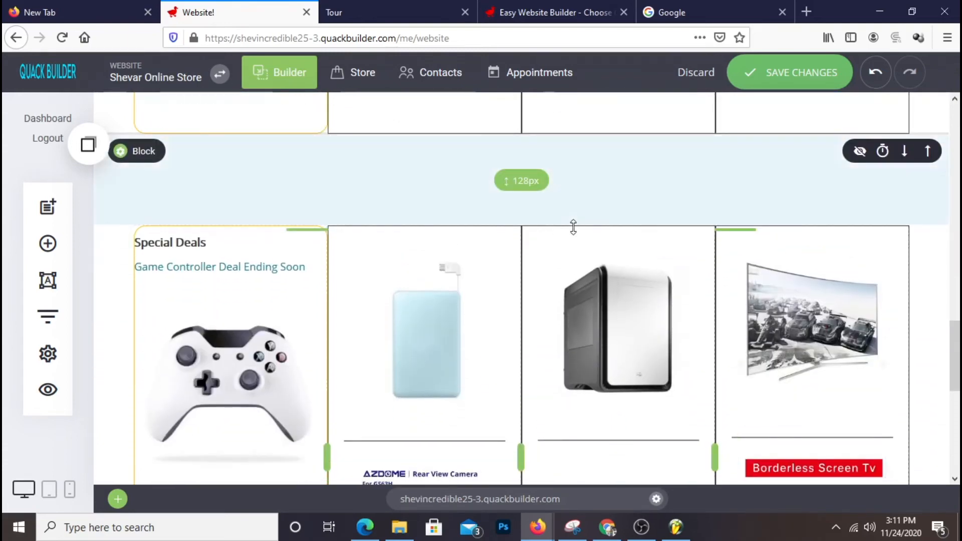
scroll(609, 397, "down", 3)
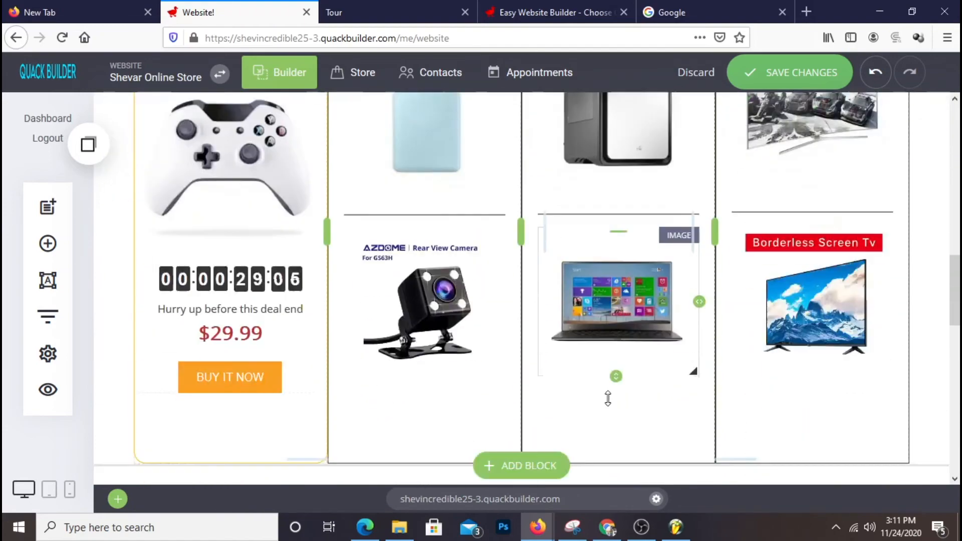
scroll(608, 397, "up", 5)
scroll(608, 398, "down", 5)
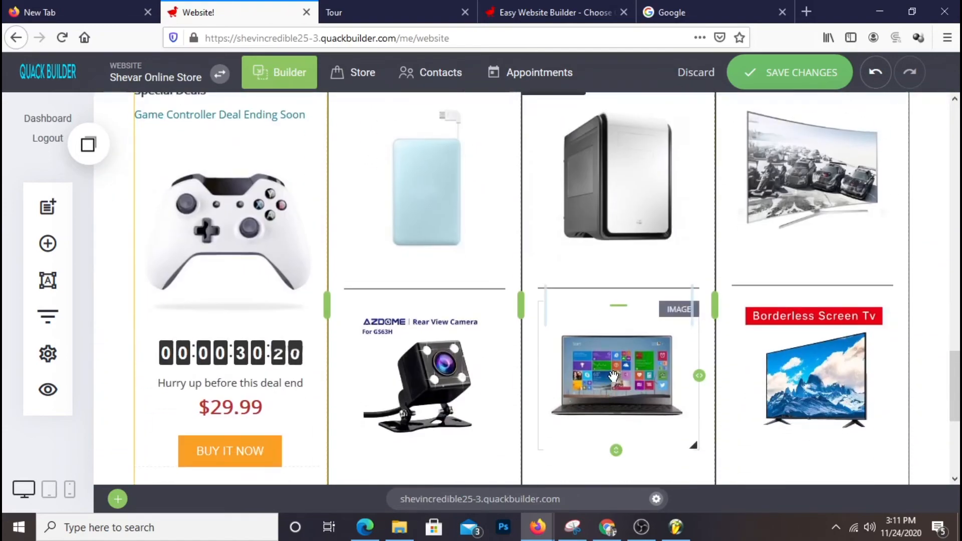
scroll(618, 377, "up", 6)
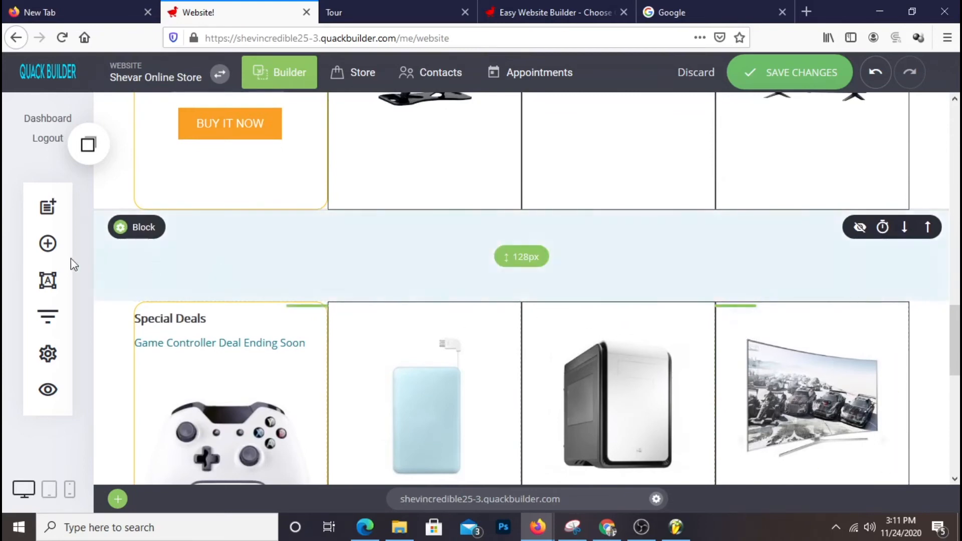
Insert a container between the original and copied Special Deals blocks and place a heading widget inside it.
left_click(49, 244)
left_click_drag(147, 171, 46, 251)
left_click(48, 244)
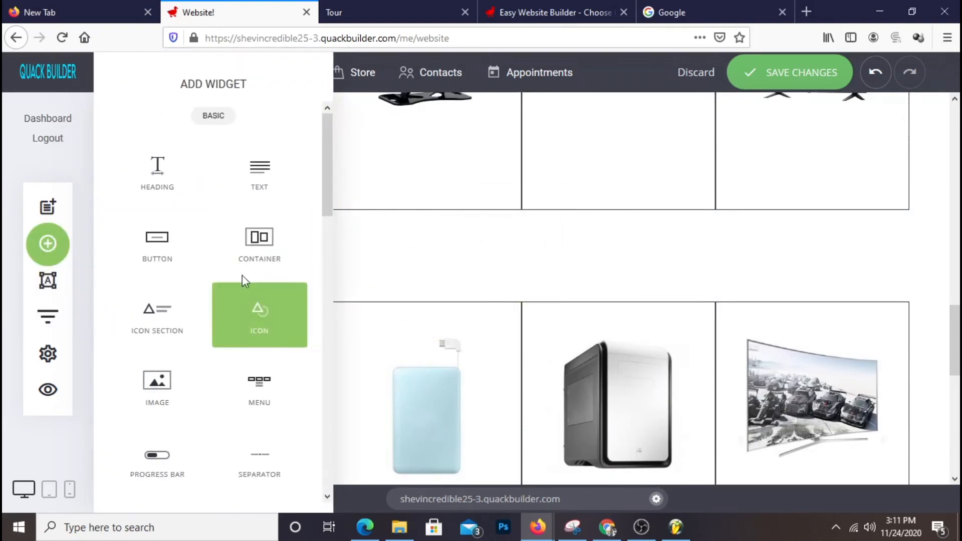
left_click_drag(270, 247, 608, 267)
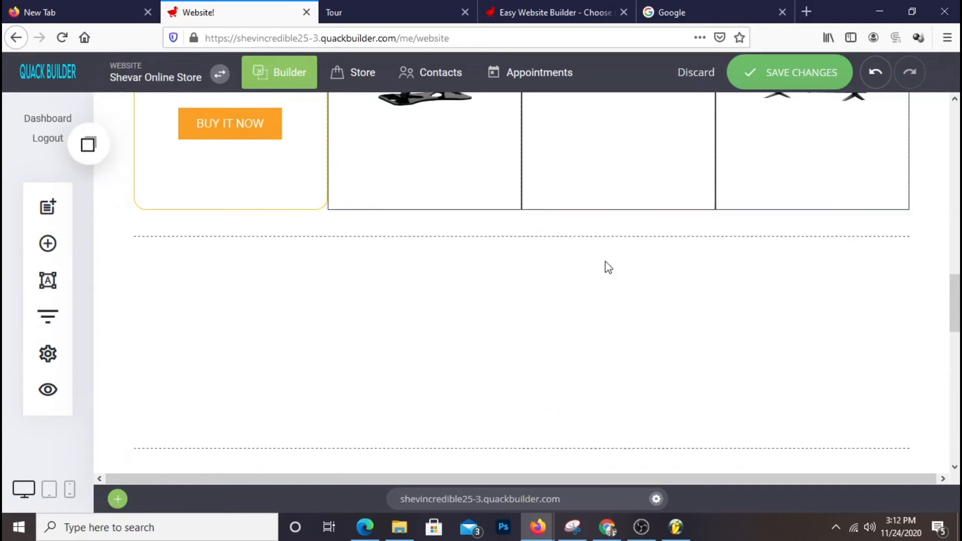
left_click(54, 244)
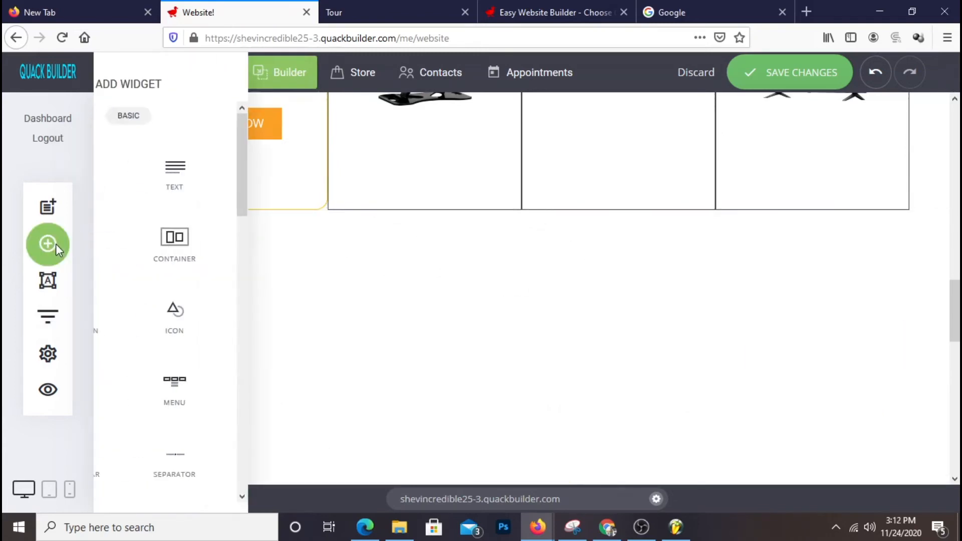
left_click_drag(205, 194, 406, 359)
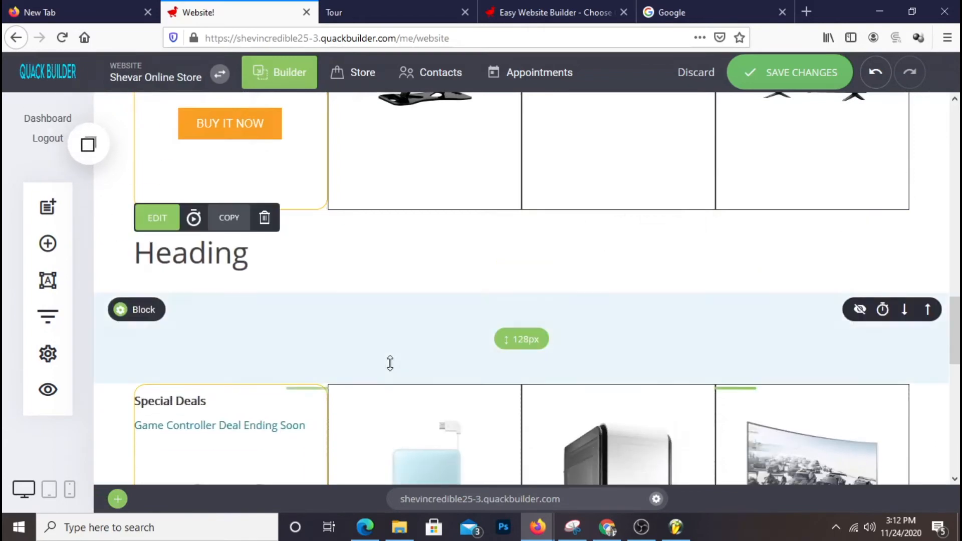
Change the new heading's text to "Best Seller" and shrink the spacing beneath it, with the copied block's top spacing at about 27px.
left_click(150, 253)
left_click_drag(141, 251, 311, 278)
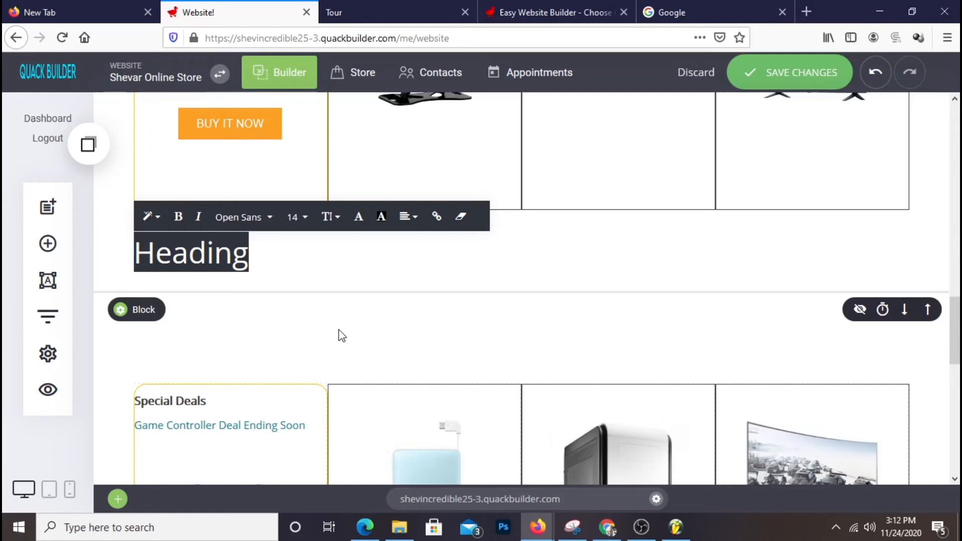
type("Best Seller")
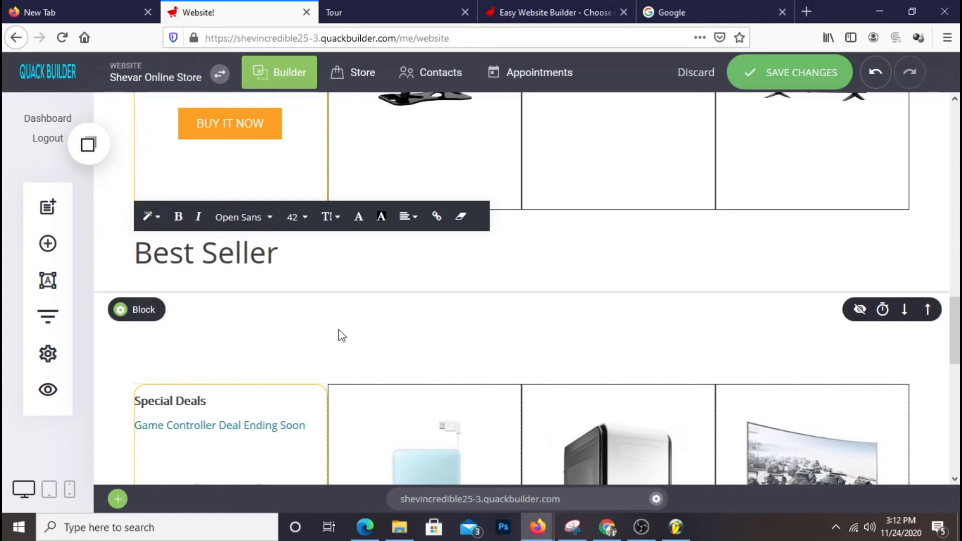
left_click(360, 312)
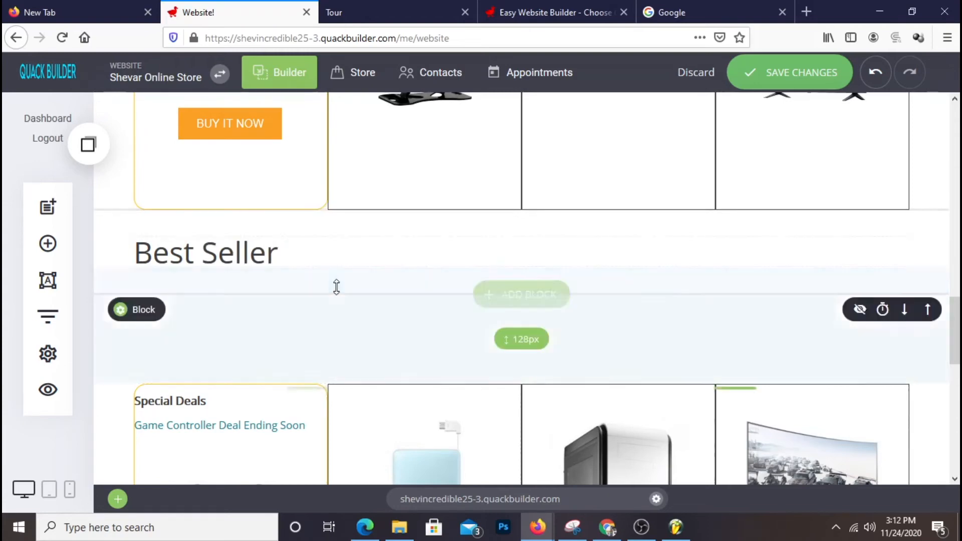
left_click_drag(363, 284, 353, 259)
left_click_drag(340, 316, 382, 274)
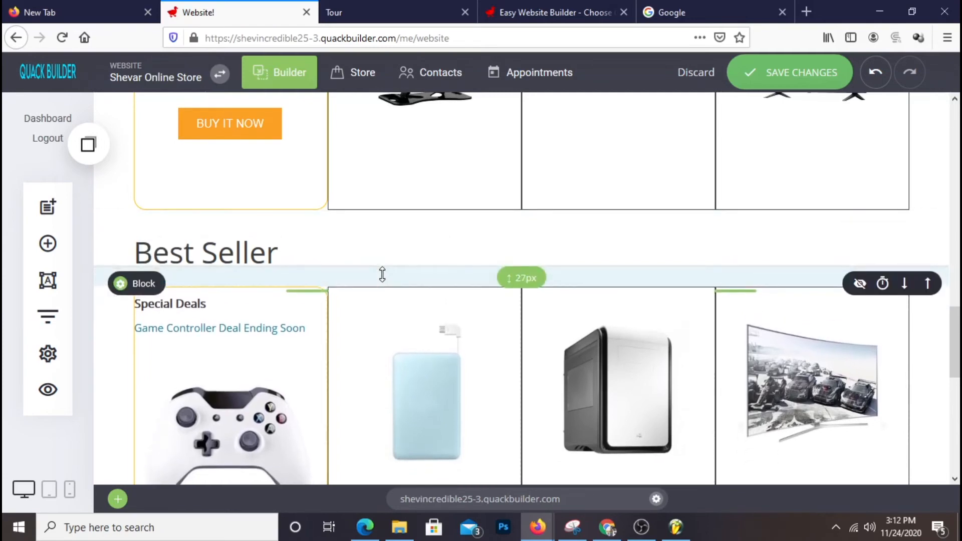
Set the font size of the Best Seller heading to 32.
double_click(275, 257)
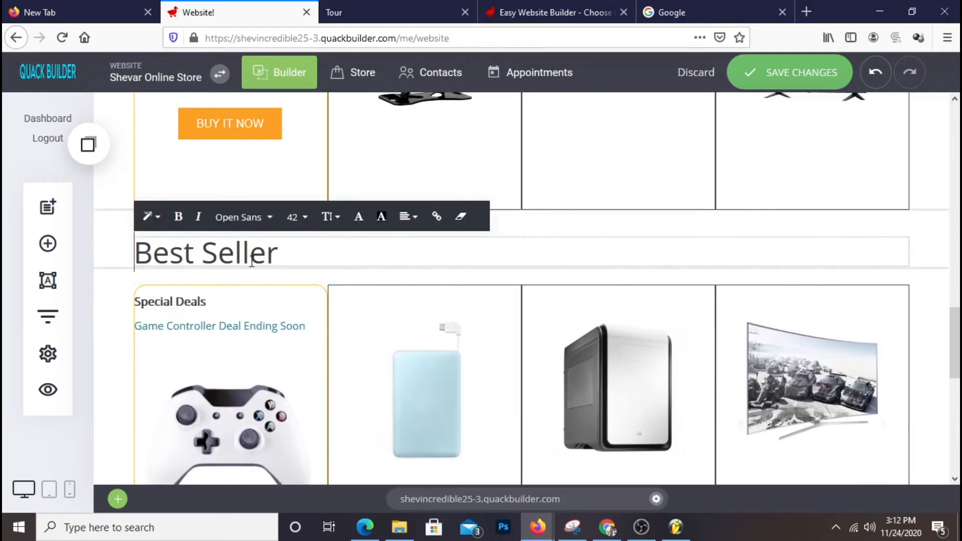
left_click(279, 254)
triple_click(280, 254)
left_click(297, 223)
left_click(311, 335)
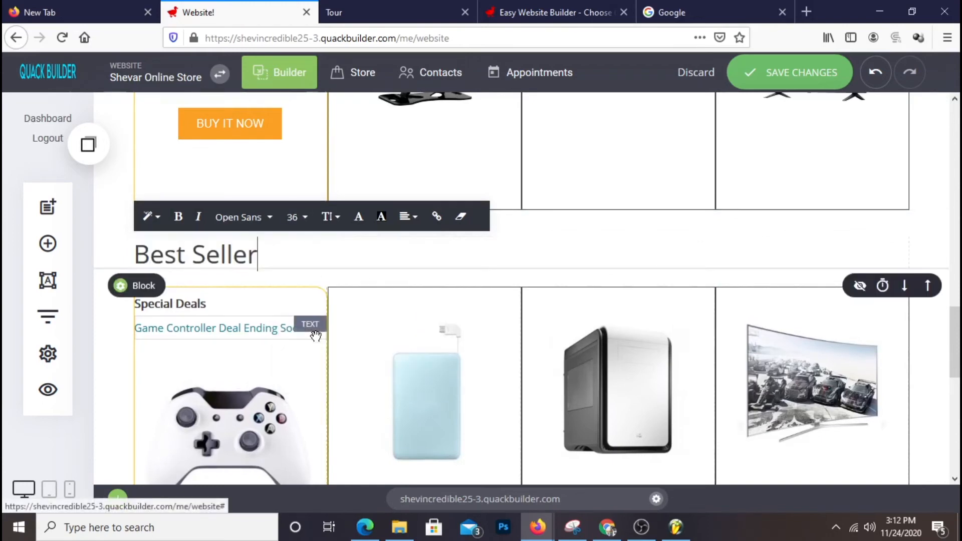
triple_click(262, 258)
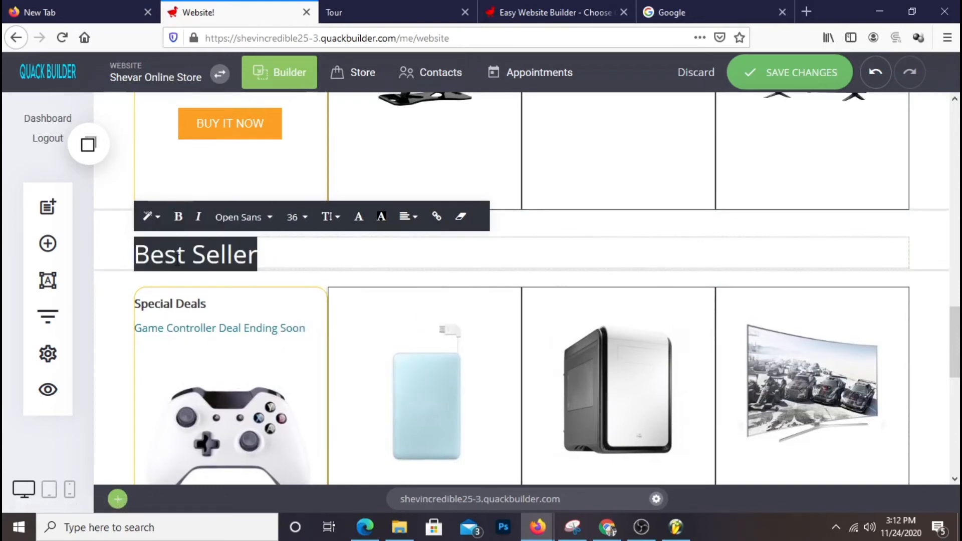
left_click(292, 220)
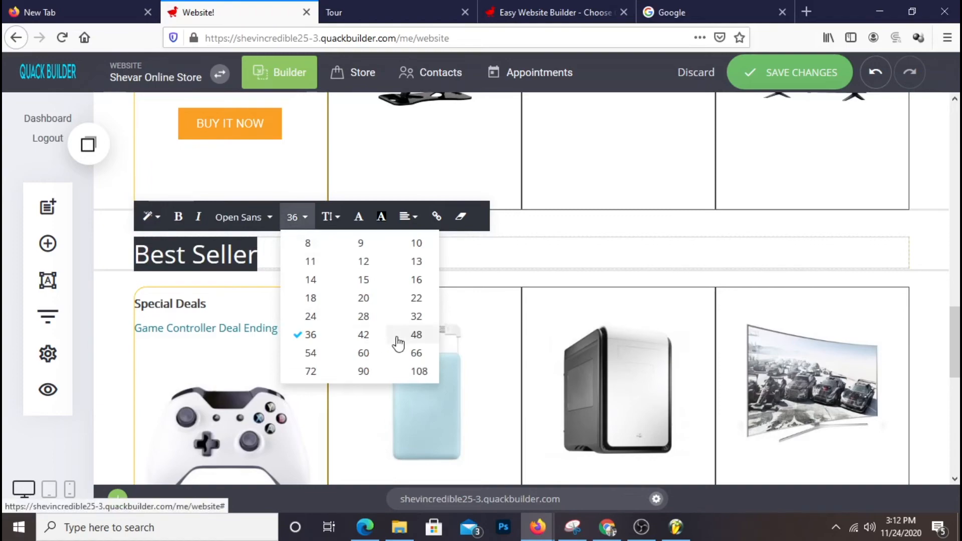
left_click(412, 317)
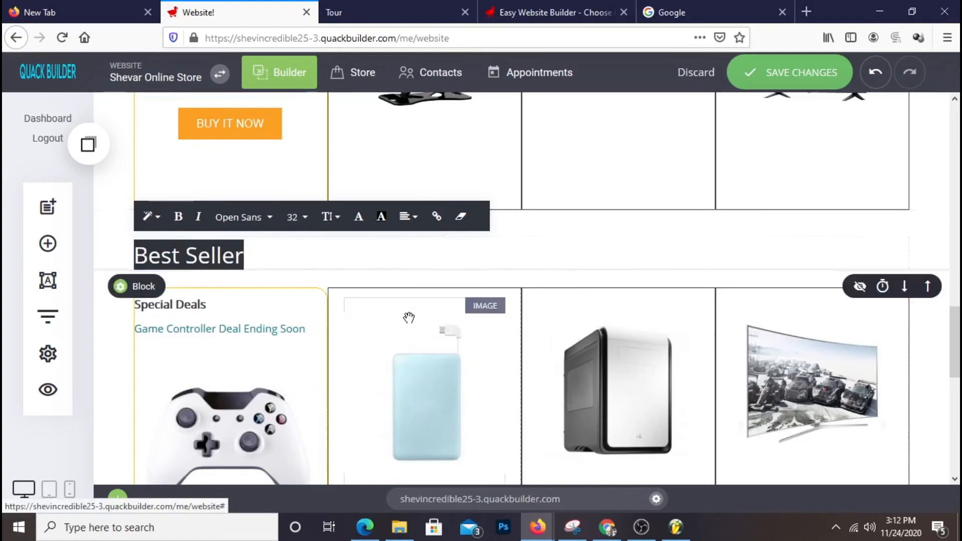
left_click(102, 374)
Review the layout of the Best Seller heading and the product block beneath it, and save the website changes.
scroll(650, 245, "down", 3)
scroll(646, 241, "up", 2)
scroll(650, 245, "down", 4)
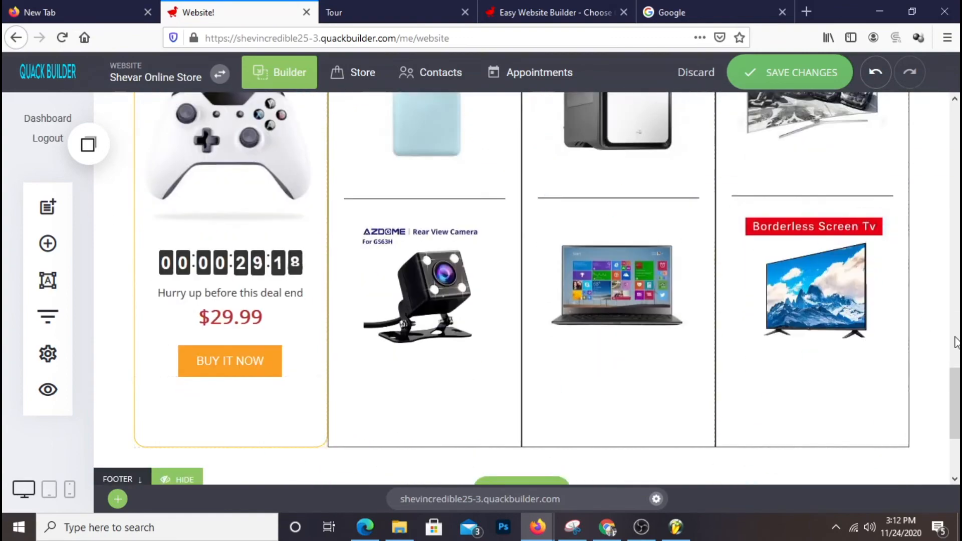
scroll(956, 342, "up", 5)
scroll(956, 342, "down", 4)
scroll(698, 322, "down", 1)
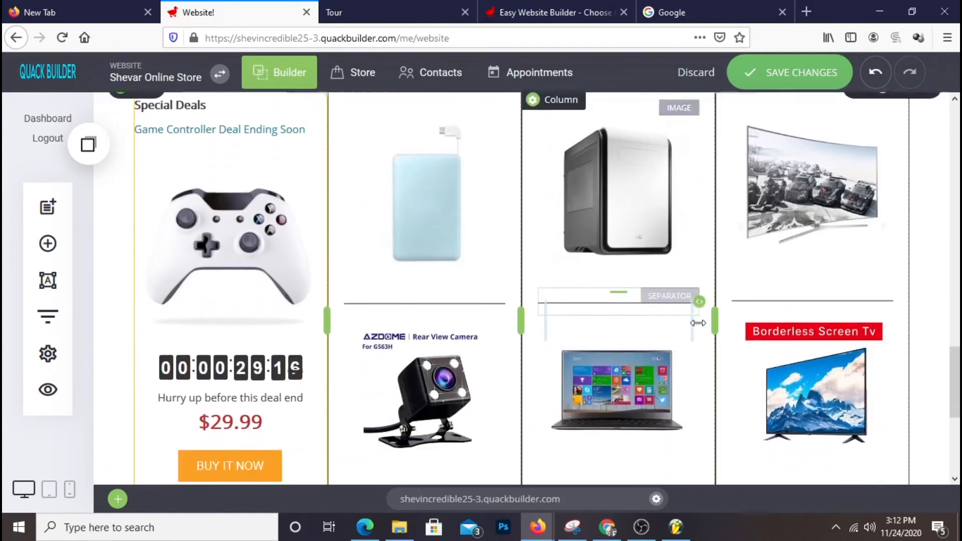
scroll(698, 322, "up", 2)
scroll(673, 338, "down", 1)
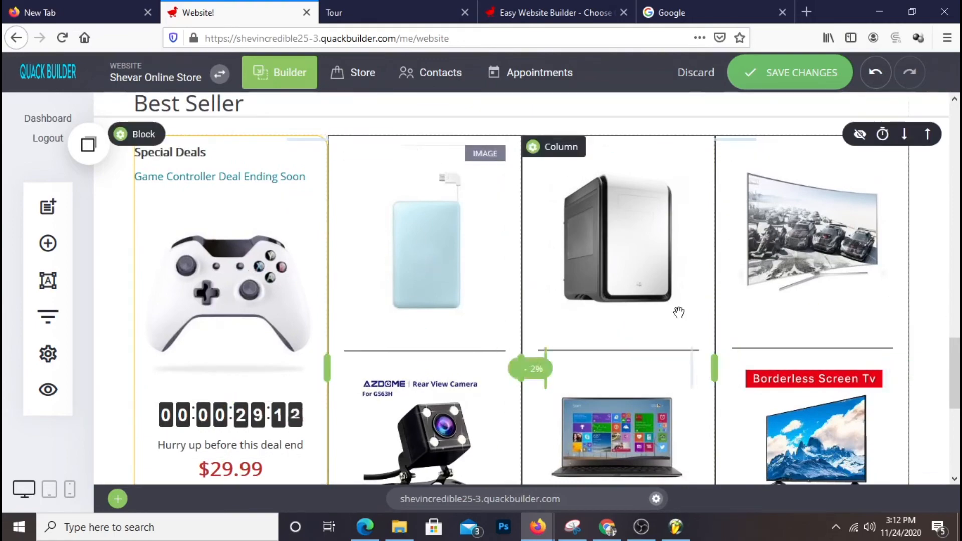
left_click(802, 72)
scroll(609, 332, "down", 3)
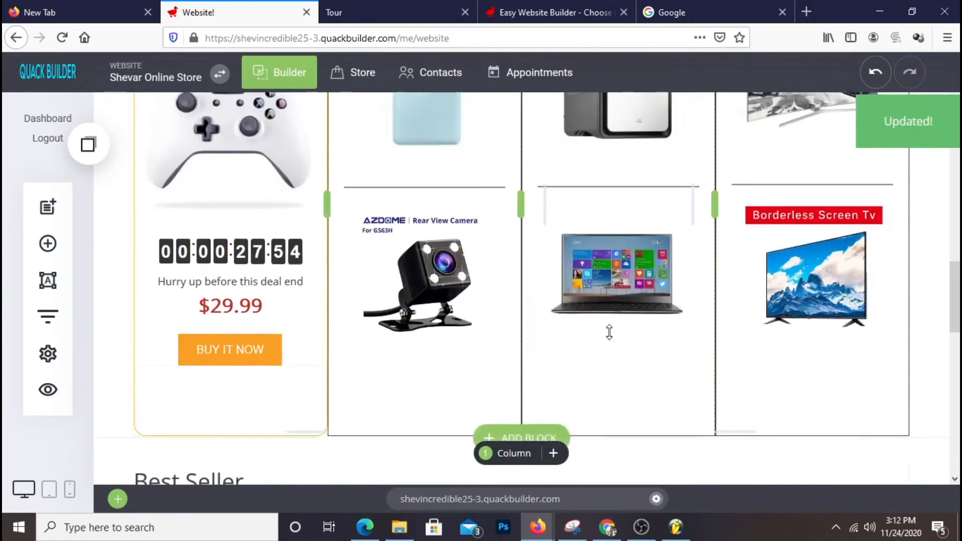
Reload the published store page in its own tab and examine the Special Deals block and the Best Seller section.
left_click(373, 17)
right_click(321, 116)
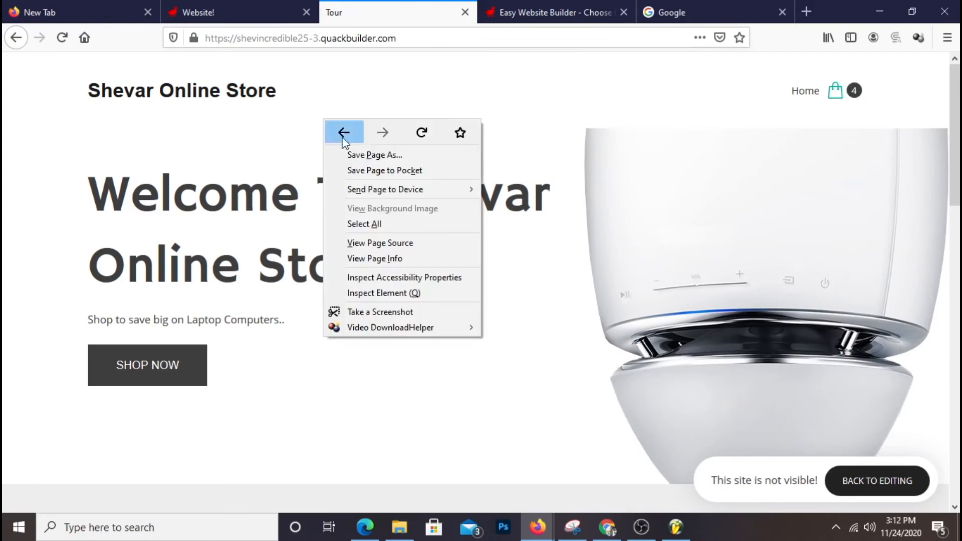
left_click(423, 134)
scroll(726, 247, "down", 10)
scroll(732, 237, "down", 3)
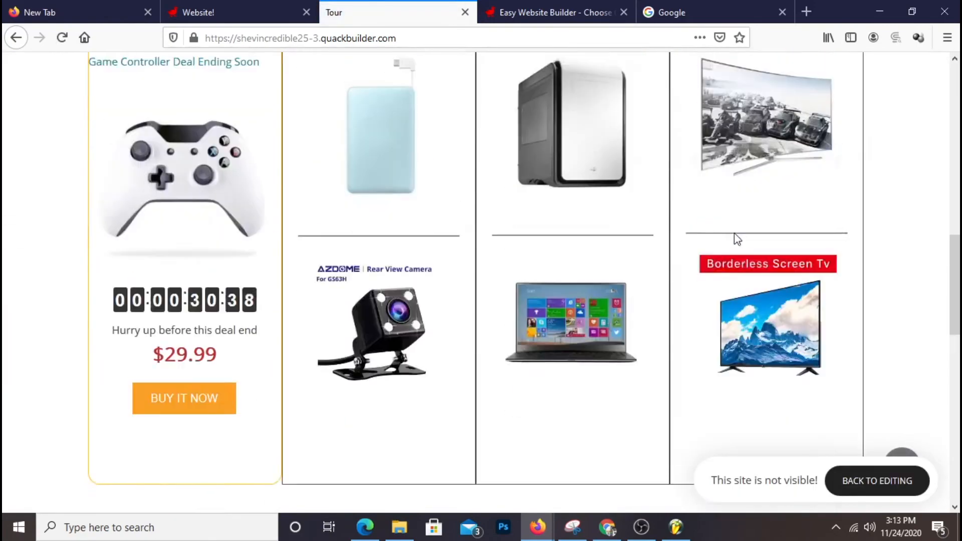
scroll(735, 232, "up", 5)
scroll(736, 240, "down", 3)
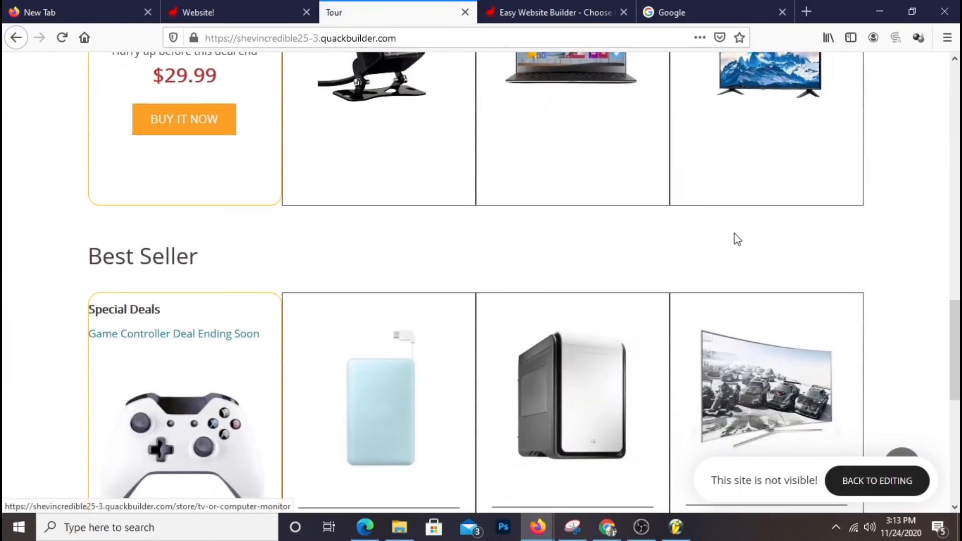
scroll(862, 201, "up", 11)
scroll(629, 273, "down", 3)
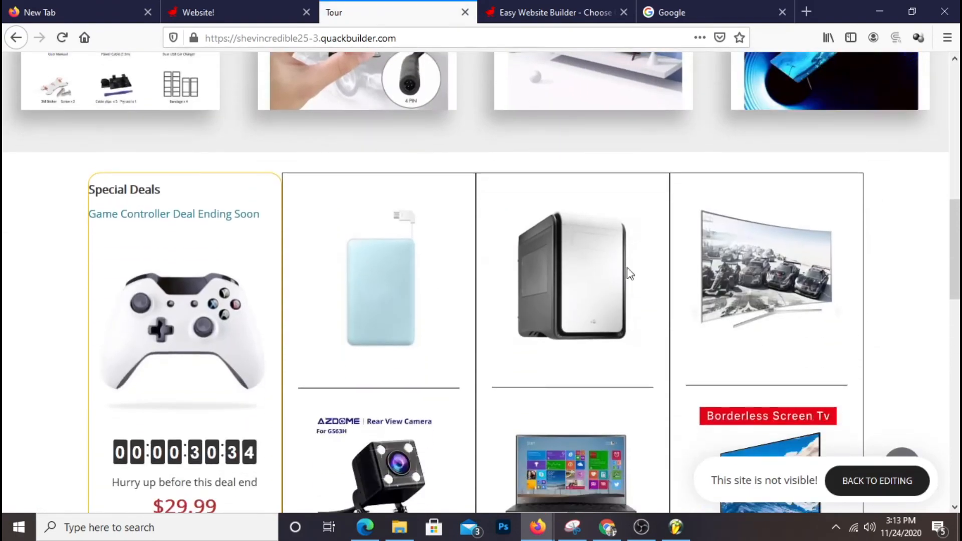
scroll(301, 227, "down", 9)
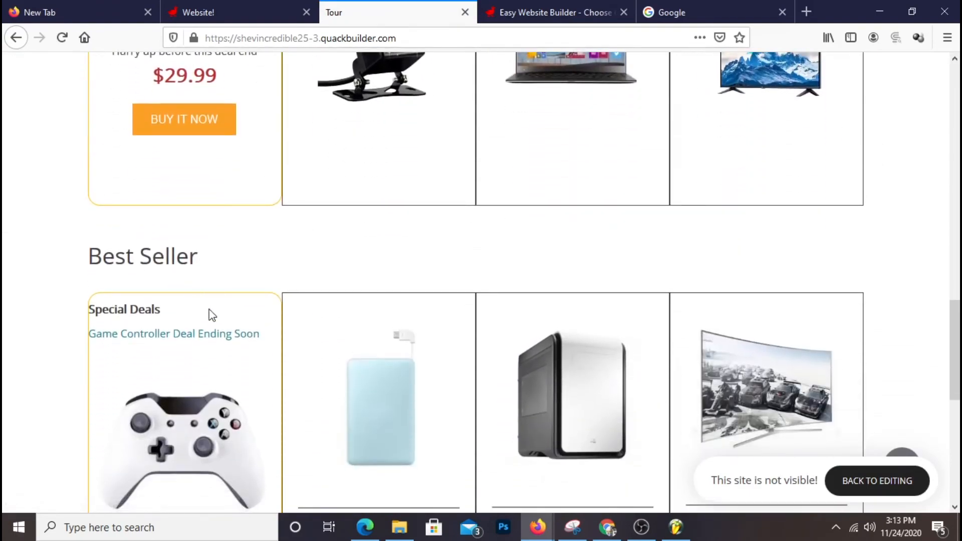
Return to the website builder and delete the "Special Deals" text from the block under the Best Seller heading.
left_click(236, 10)
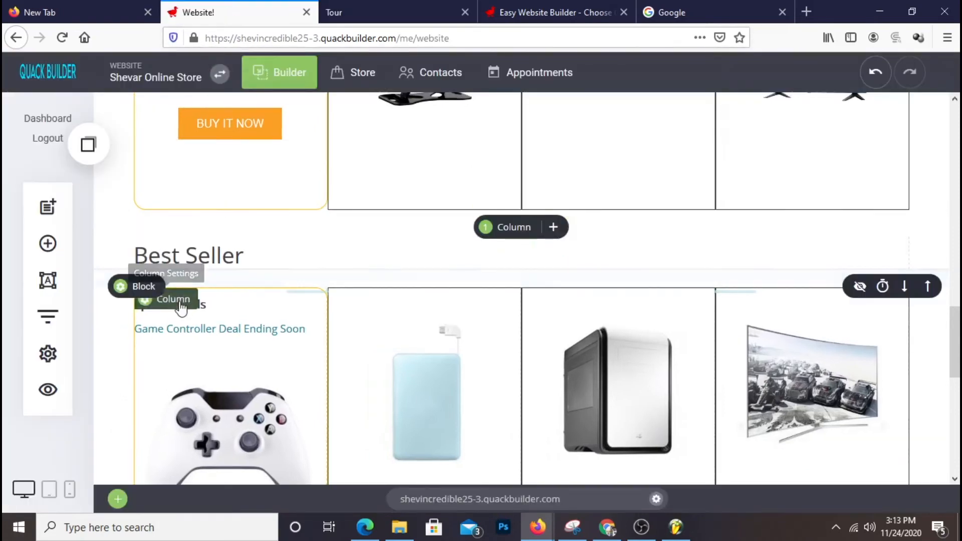
left_click(213, 307)
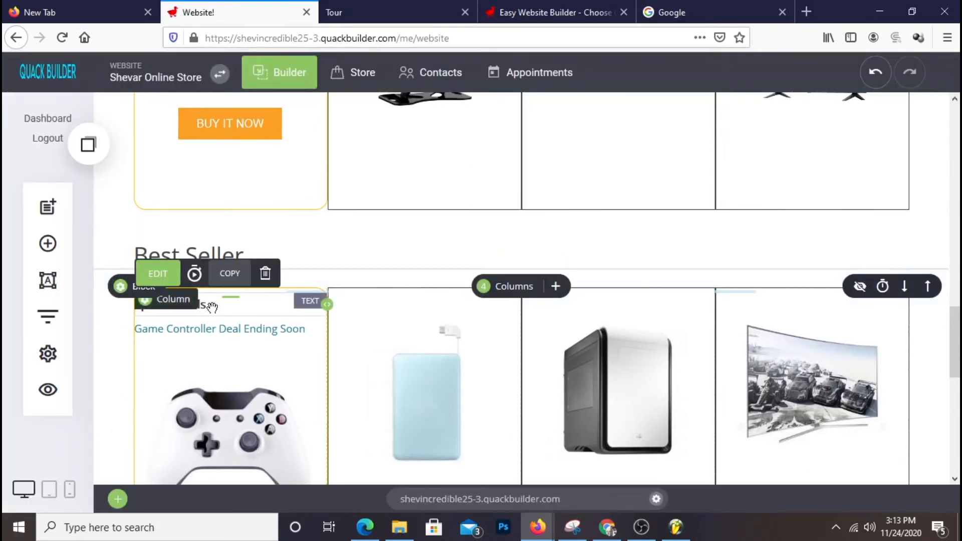
left_click(265, 273)
left_click(495, 327)
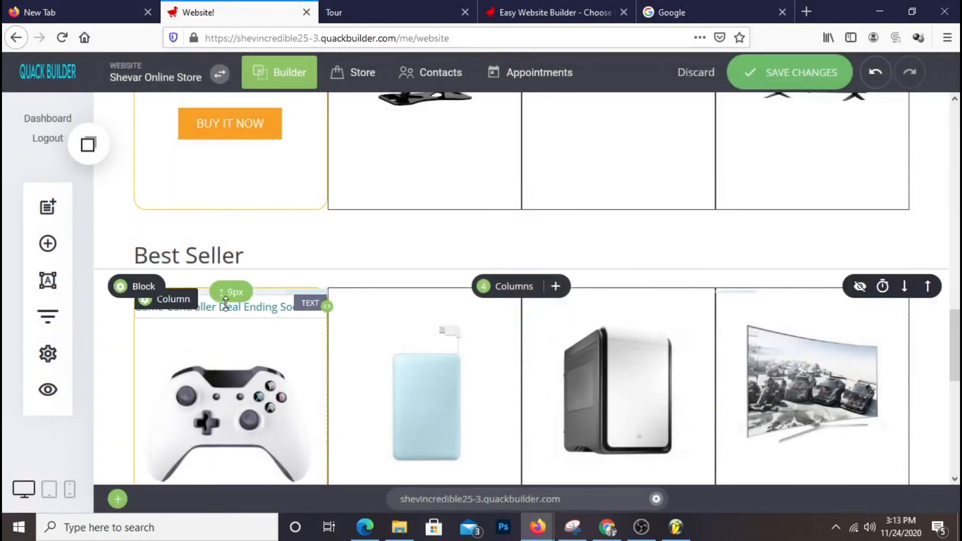
Replace the game controller image in the Best Seller block with the computer case image from the file manager.
scroll(163, 257, "down", 3)
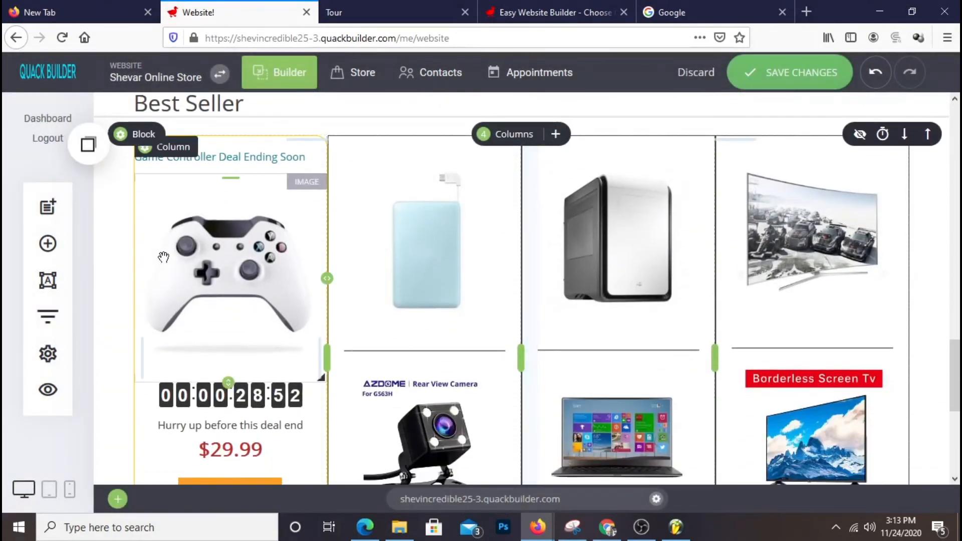
left_click(242, 277)
left_click(189, 155)
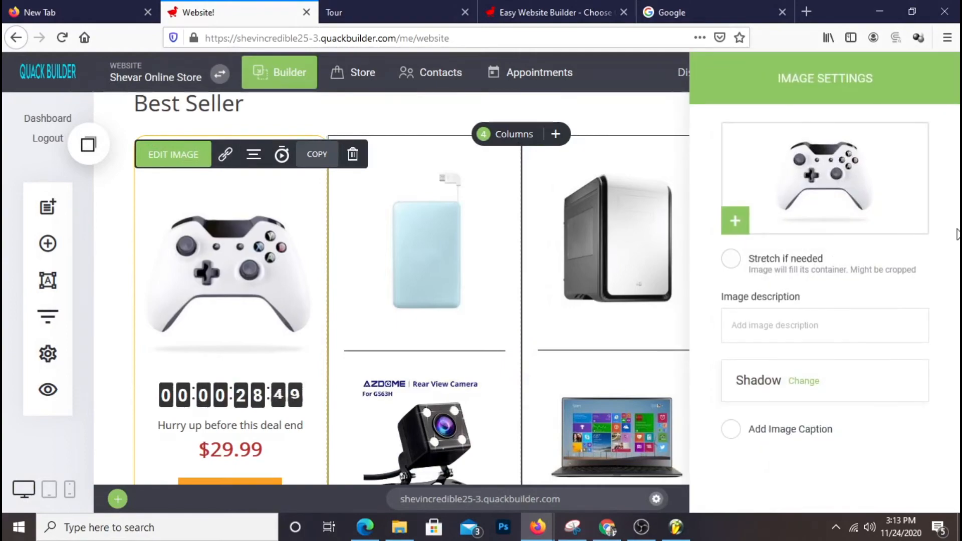
left_click(817, 169)
scroll(636, 290, "down", 3)
scroll(636, 290, "up", 3)
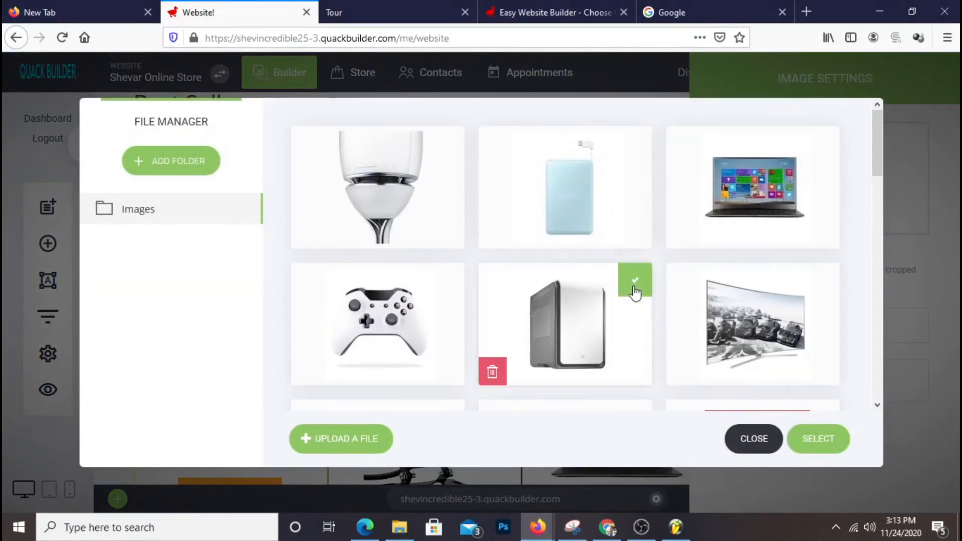
left_click(548, 315)
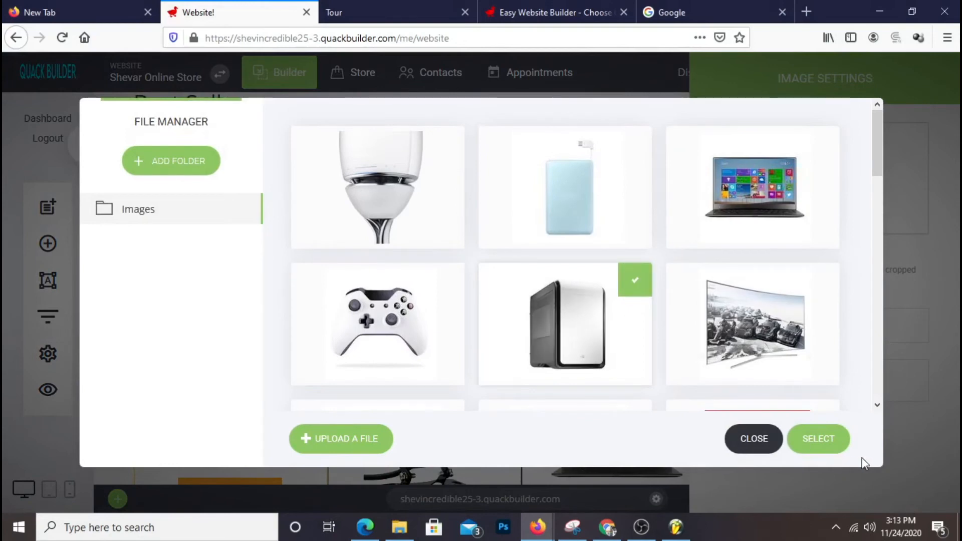
left_click(817, 439)
Delete the countdown timer beneath the computer case image in the Best Seller block's first column.
scroll(476, 332, "down", 2)
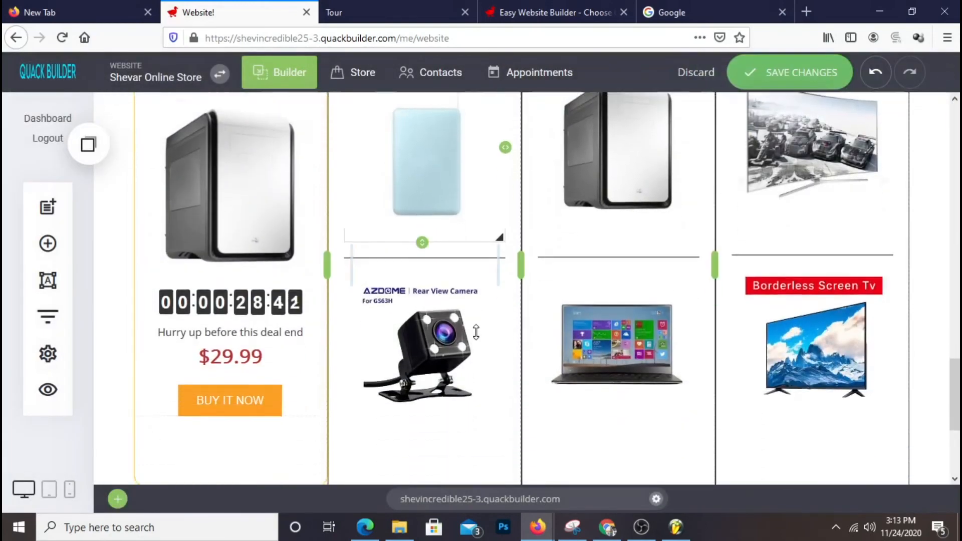
scroll(381, 265, "down", 2)
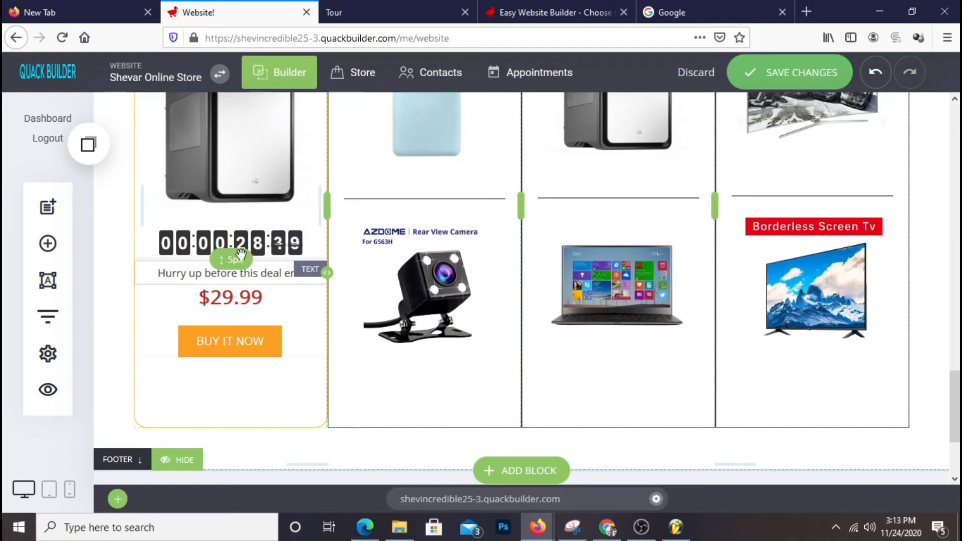
left_click(245, 244)
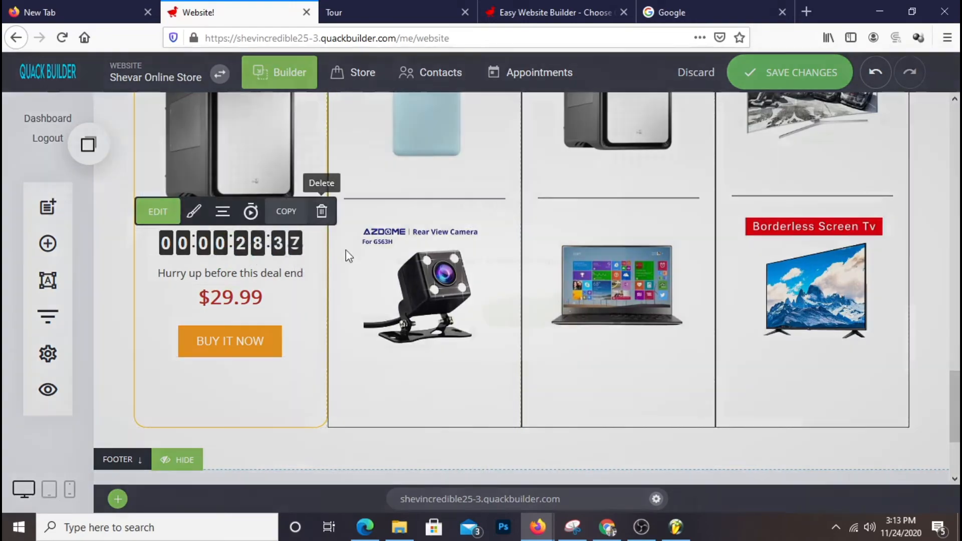
left_click(322, 211)
left_click(526, 318)
Delete the "Hurry up before this deal end" text and the $29.99 price from the Best Seller block's first column.
left_click(244, 252)
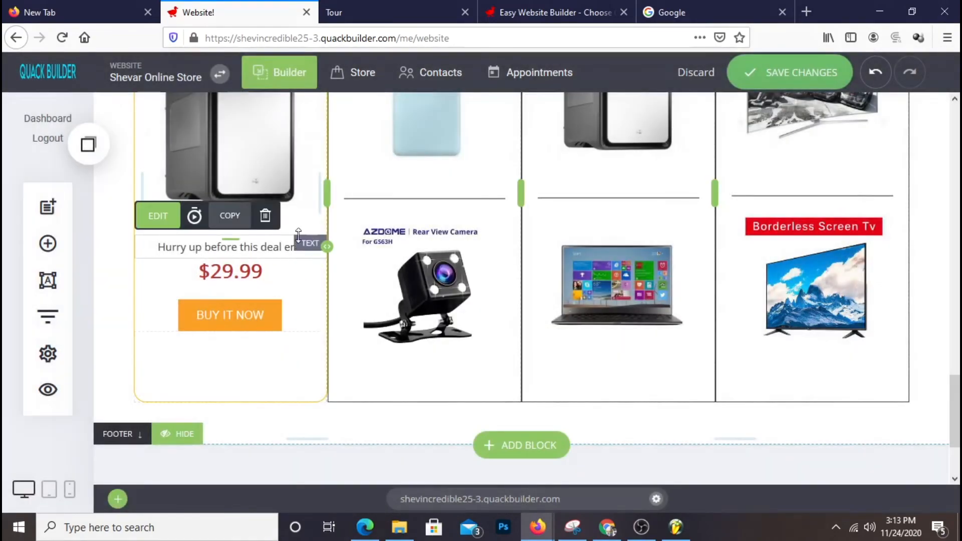
left_click(264, 214)
left_click(529, 316)
left_click(281, 244)
left_click(265, 211)
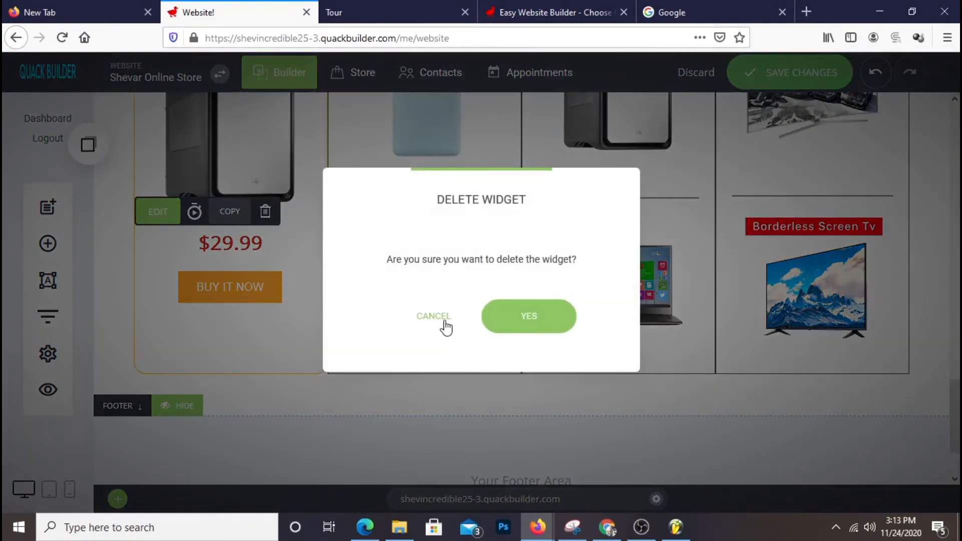
left_click(531, 323)
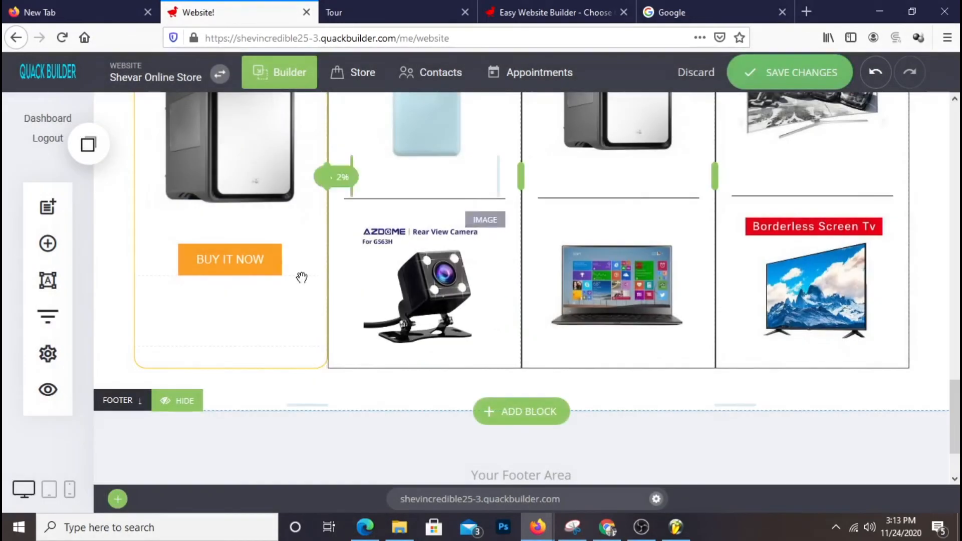
Delete the "BUY IT NOW" button beneath the computer case image in the Best Seller block's first column.
left_click(250, 261)
left_click(348, 223)
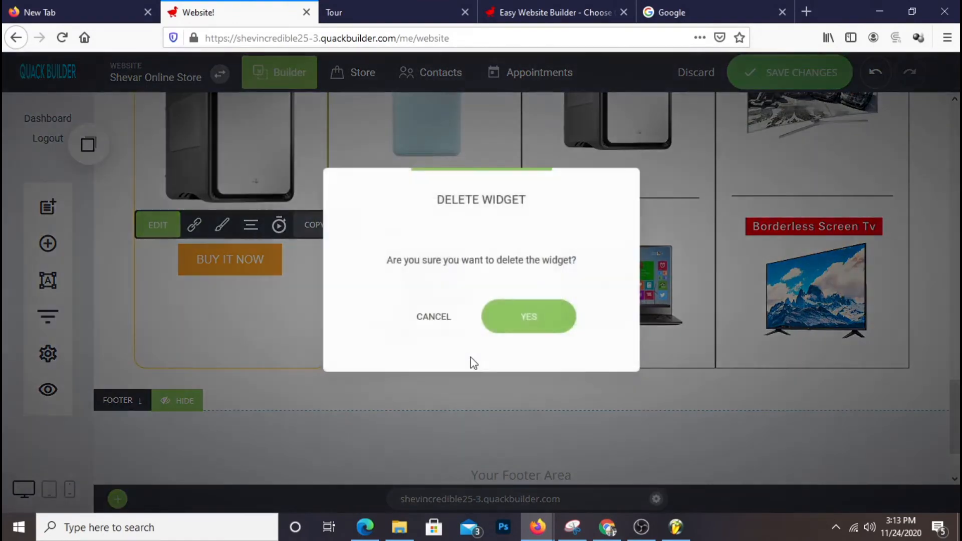
left_click(529, 321)
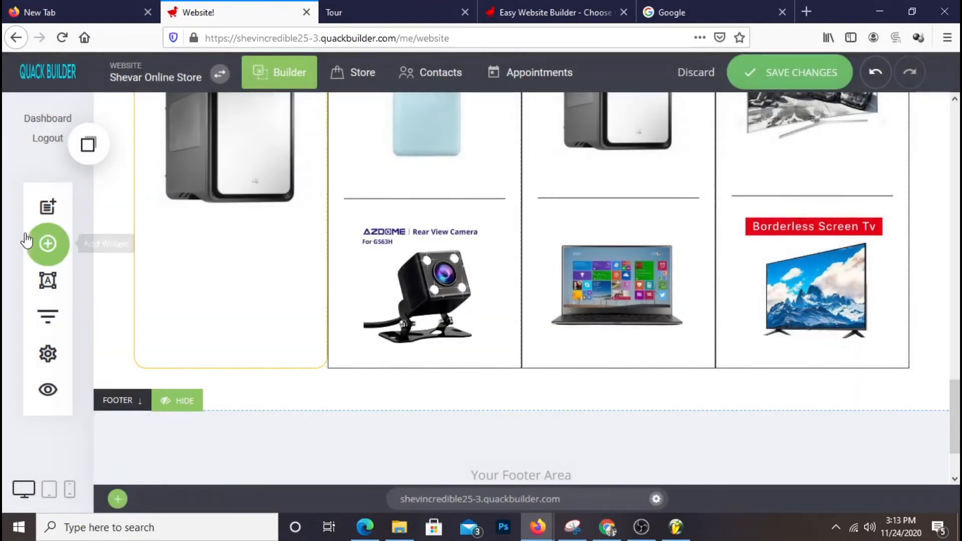
Insert the copied separator beneath the computer case image in the Best Seller block's first column.
left_click(47, 244)
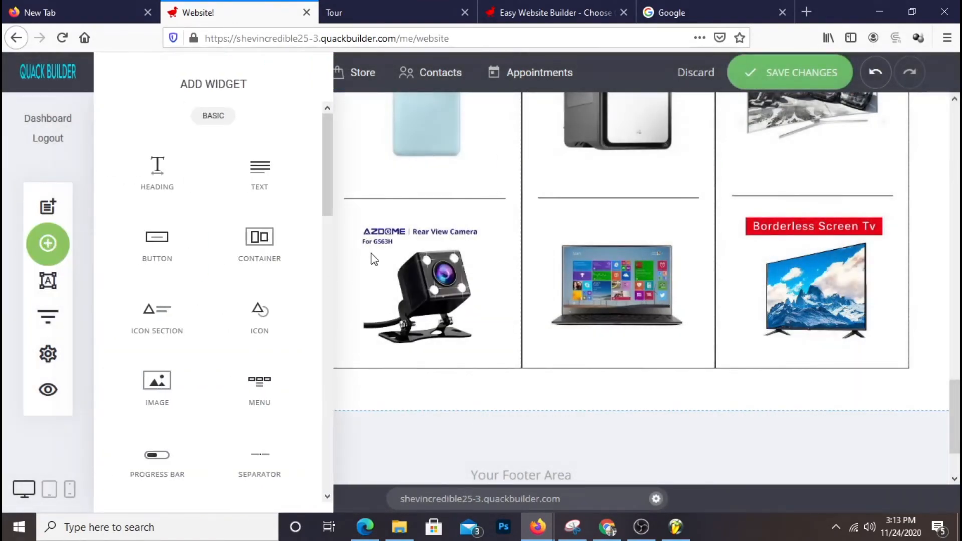
left_click(48, 244)
left_click(88, 145)
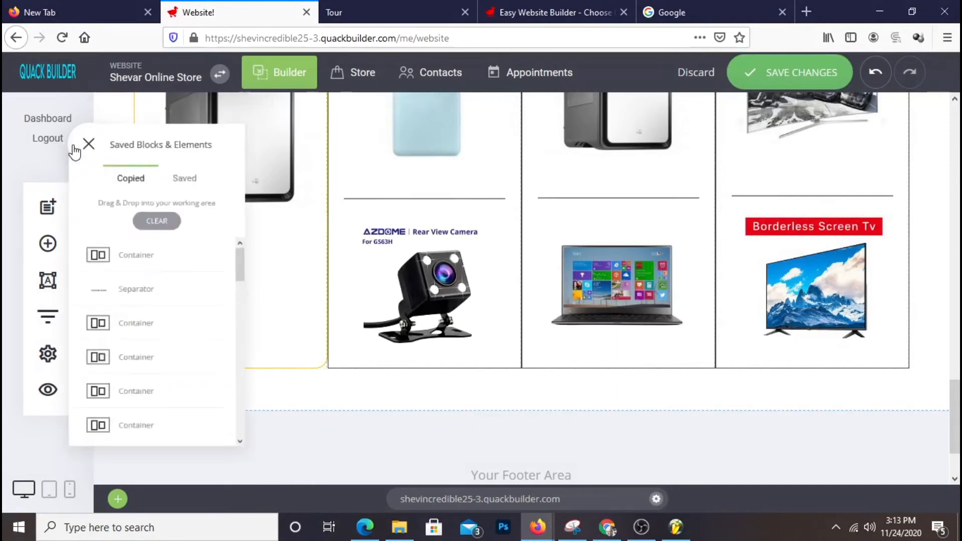
left_click_drag(137, 326, 211, 235)
Delete the "Game Controller Deal Ending Soon" text above the computer case image in the Best Seller block.
scroll(315, 328, "up", 3)
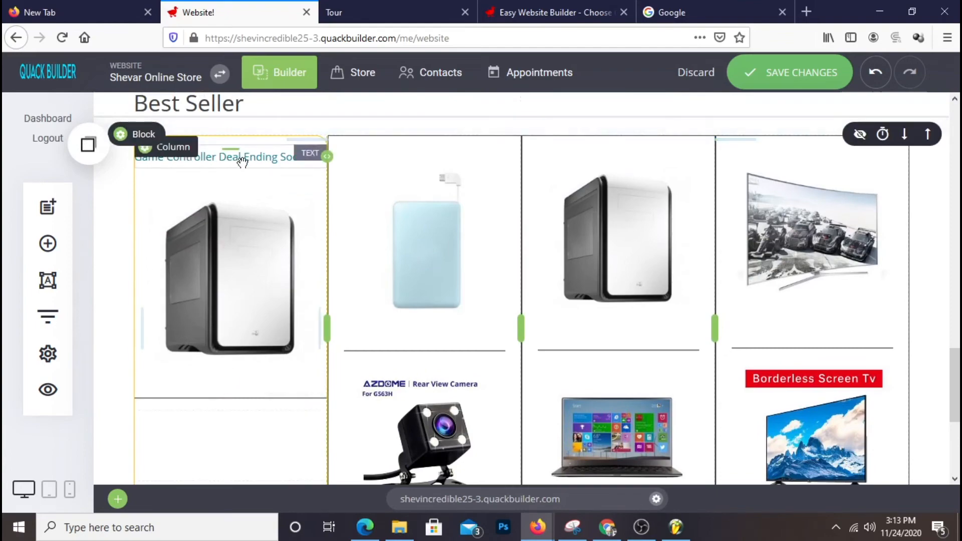
left_click(265, 132)
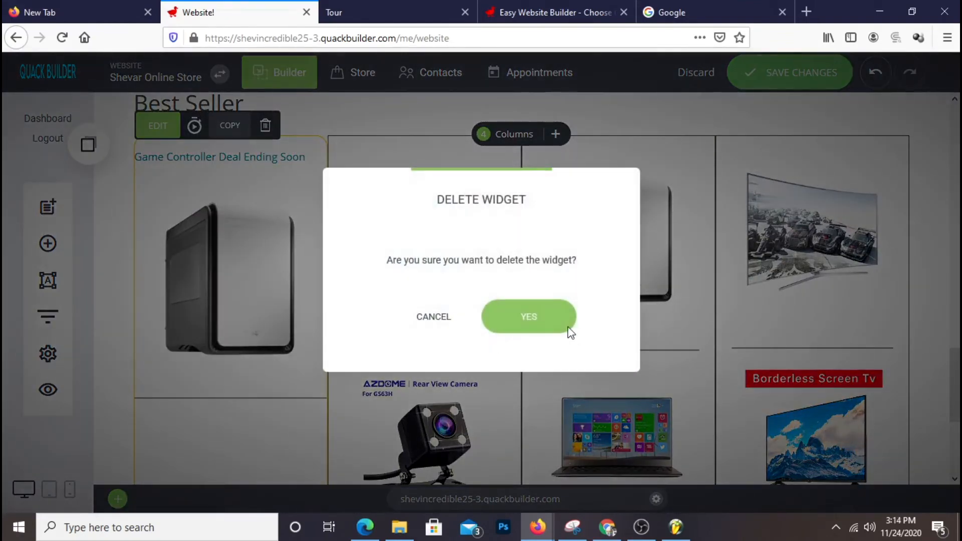
left_click(567, 326)
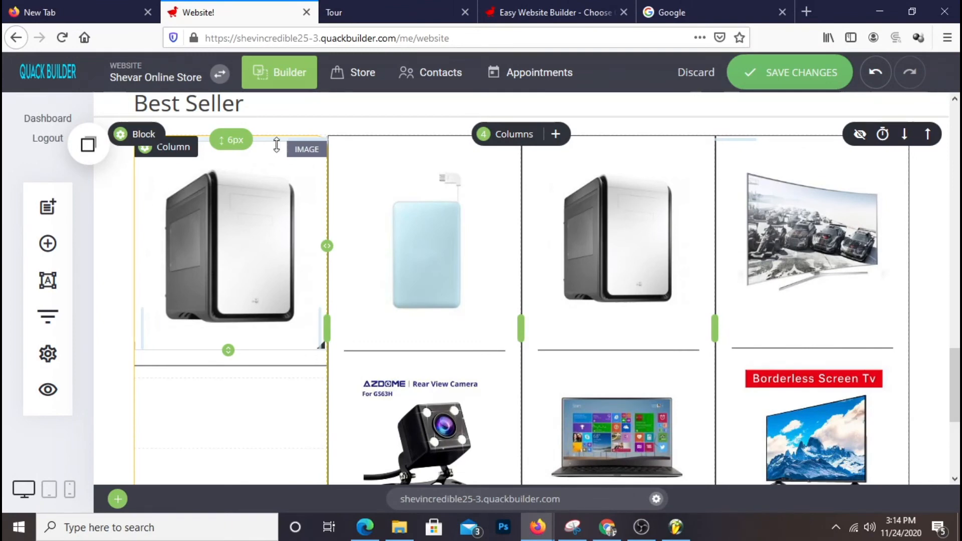
Tighten the spacing around the first column's computer case image so its separator lines up with those in the neighbouring columns.
left_click_drag(228, 349, 224, 334)
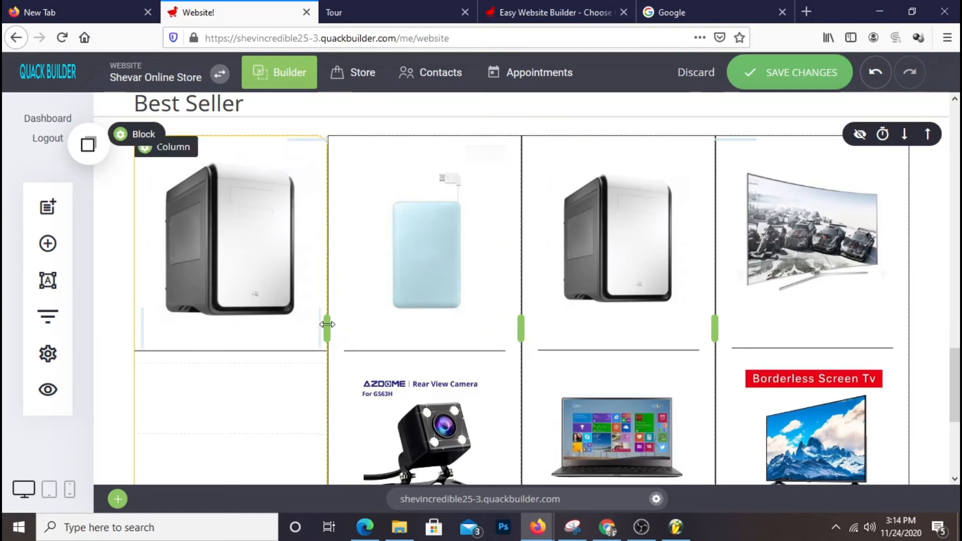
scroll(844, 372, "down", 3)
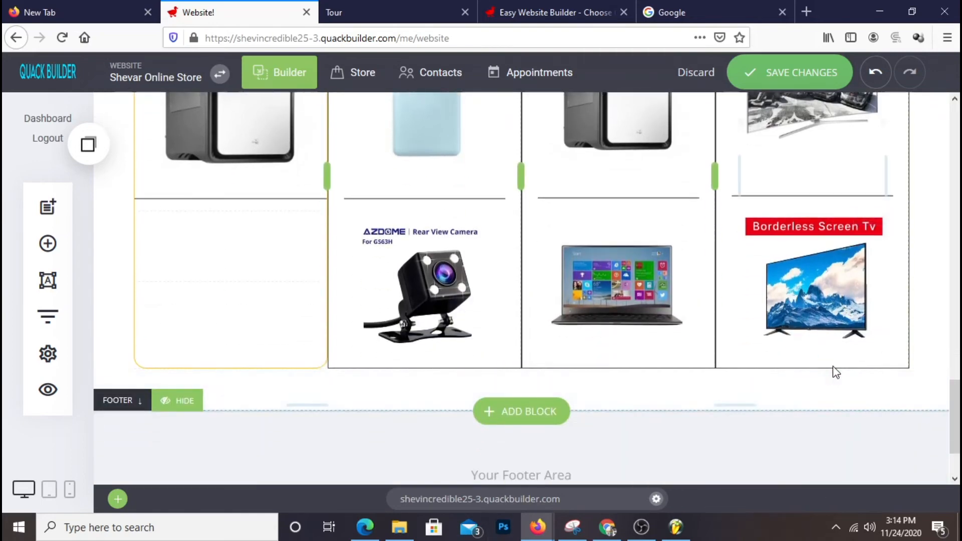
scroll(835, 369, "up", 3)
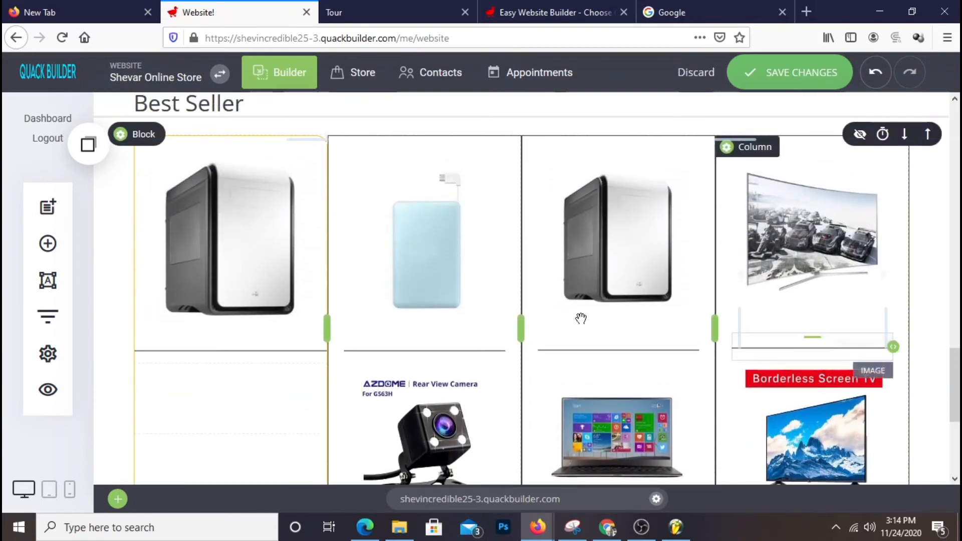
Add an image element below the separator in the first Best Seller column, using the picture of a TV on a shelf against a blue wall.
left_click(59, 258)
left_click_drag(189, 369, 236, 390)
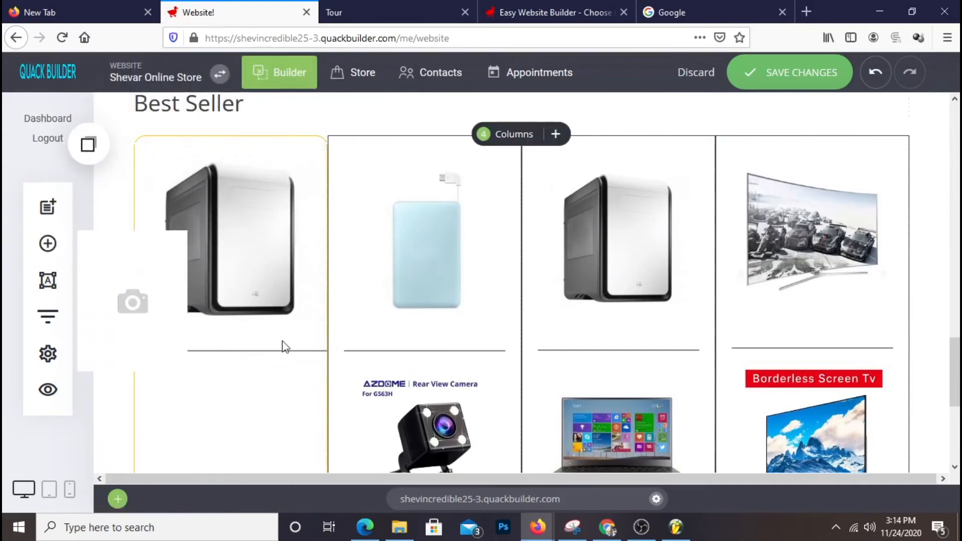
left_click(801, 206)
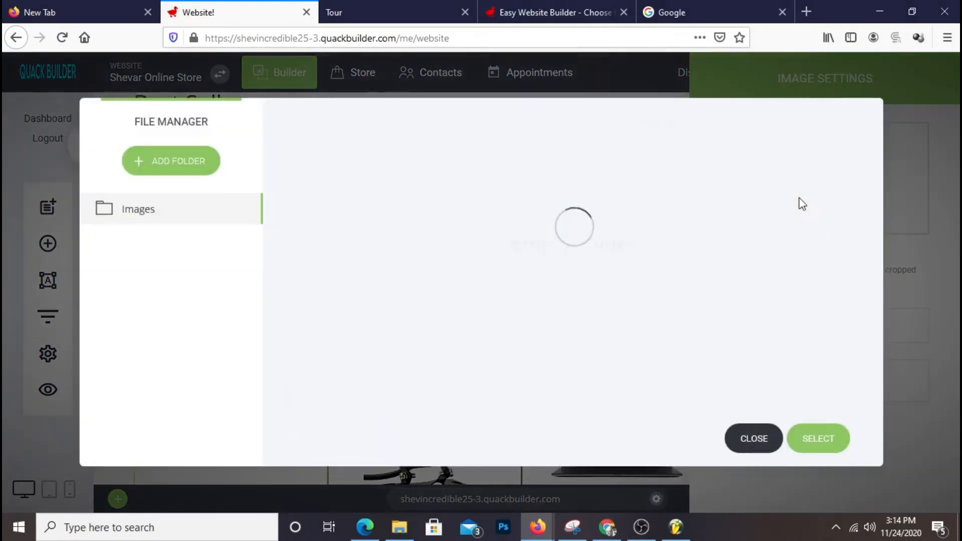
scroll(514, 353, "down", 5)
left_click(519, 351)
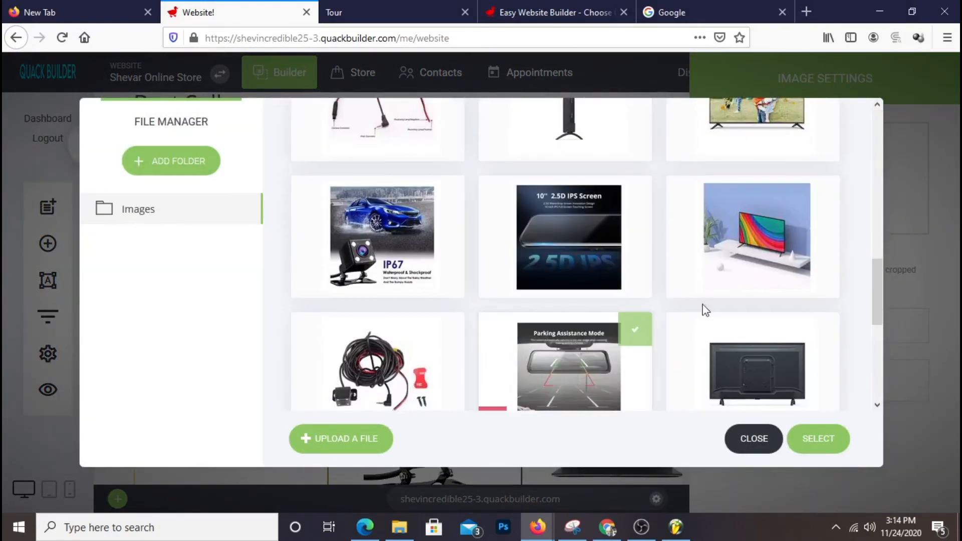
left_click(772, 265)
left_click(821, 424)
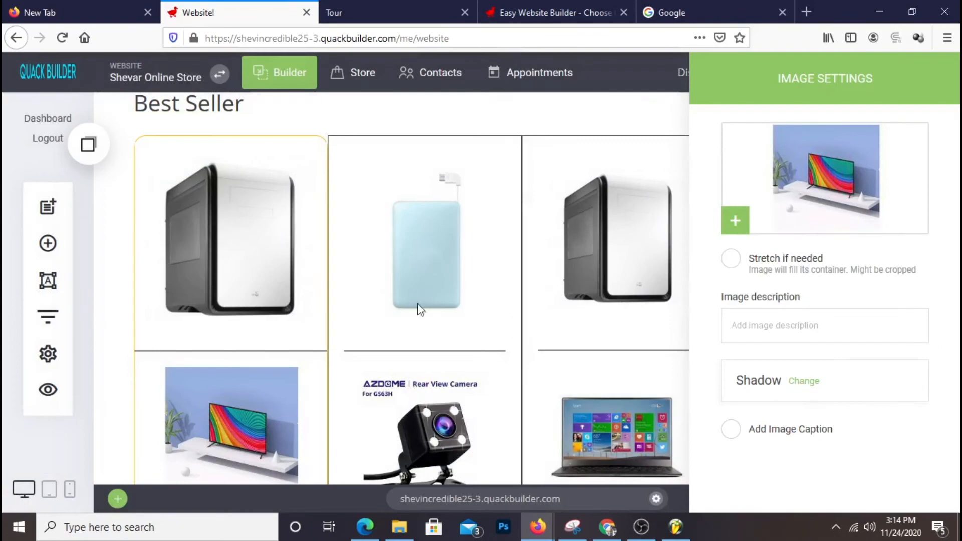
Replace the new image below the separator with the white speaker picture from the Images folder.
left_click(821, 205)
left_click(594, 331)
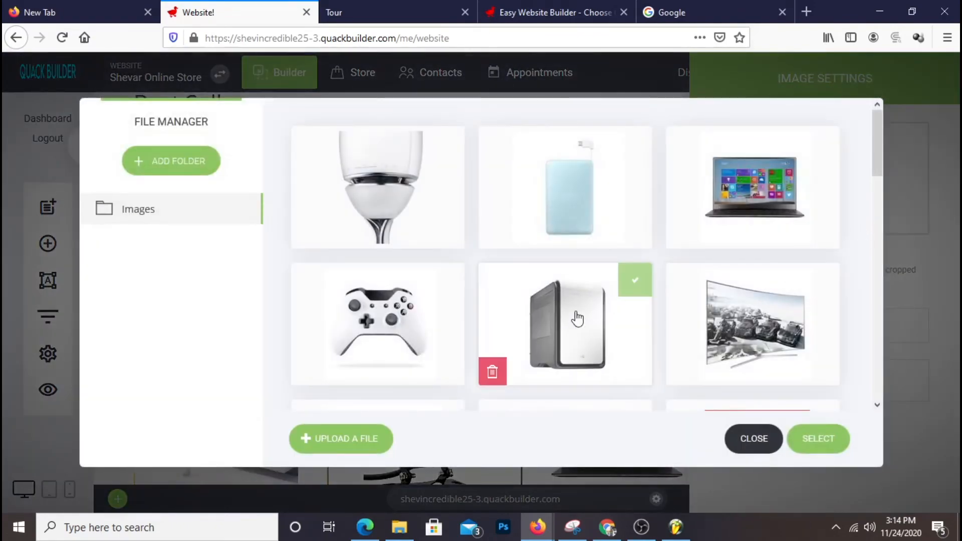
scroll(556, 299, "down", 6)
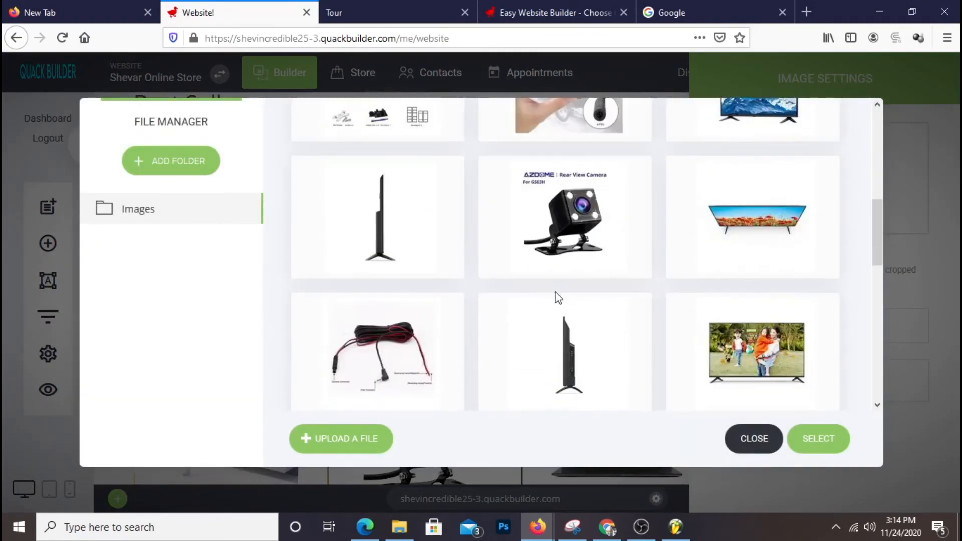
scroll(558, 297, "down", 5)
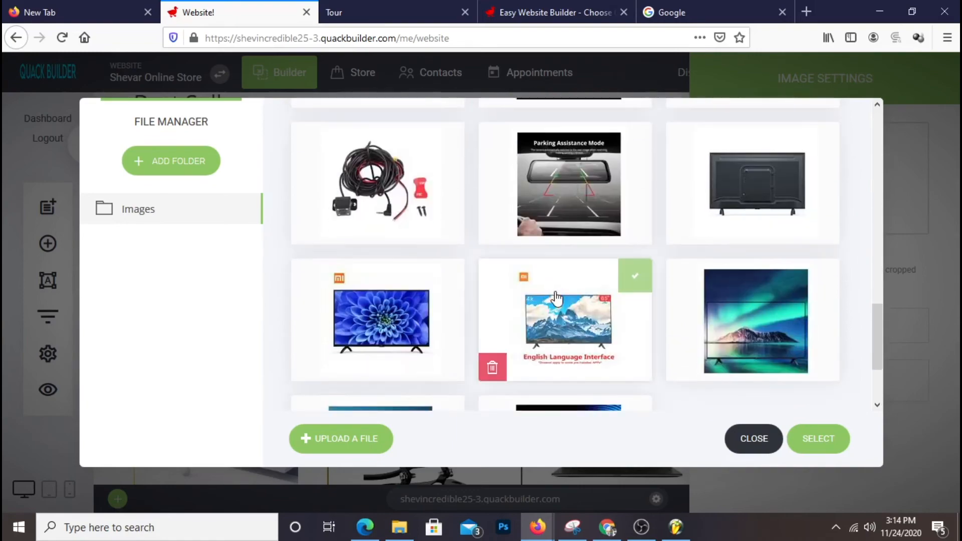
left_click(556, 298)
scroll(555, 298, "up", 8)
left_click(457, 231)
scroll(457, 231, "up", 2)
left_click(395, 216)
left_click(818, 439)
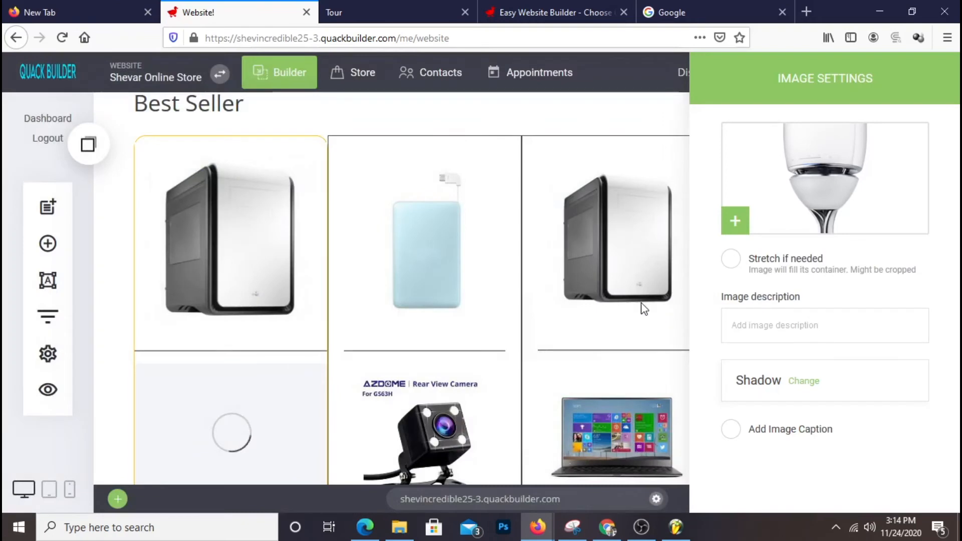
left_click(679, 333)
Enlarge the white speaker image, add slight spacing above it, and narrow it a little within its column.
scroll(350, 264, "down", 3)
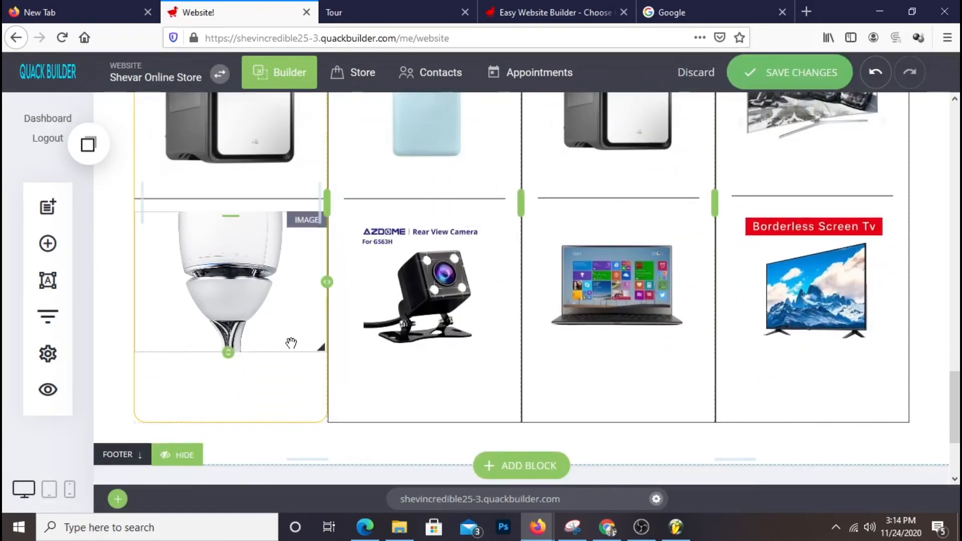
left_click_drag(227, 358, 228, 399)
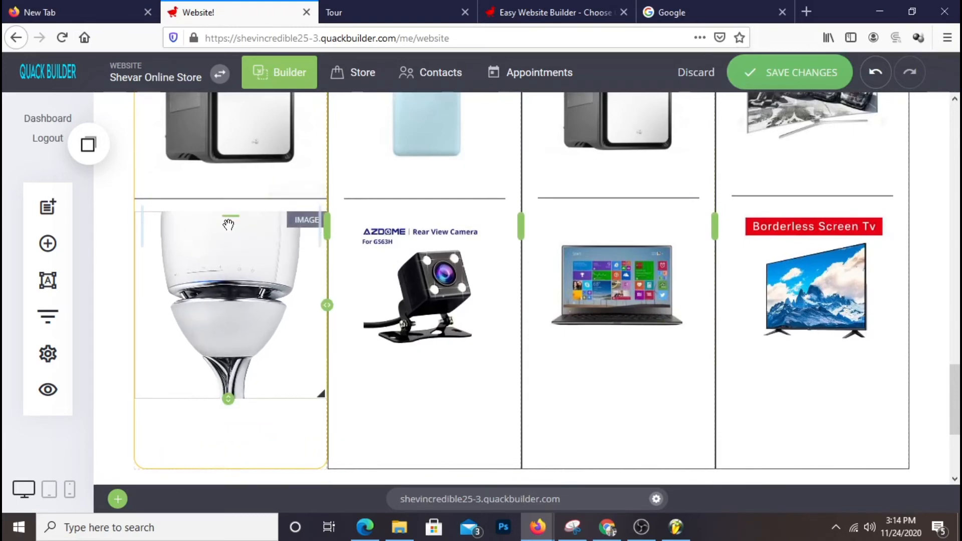
left_click_drag(228, 213, 228, 221)
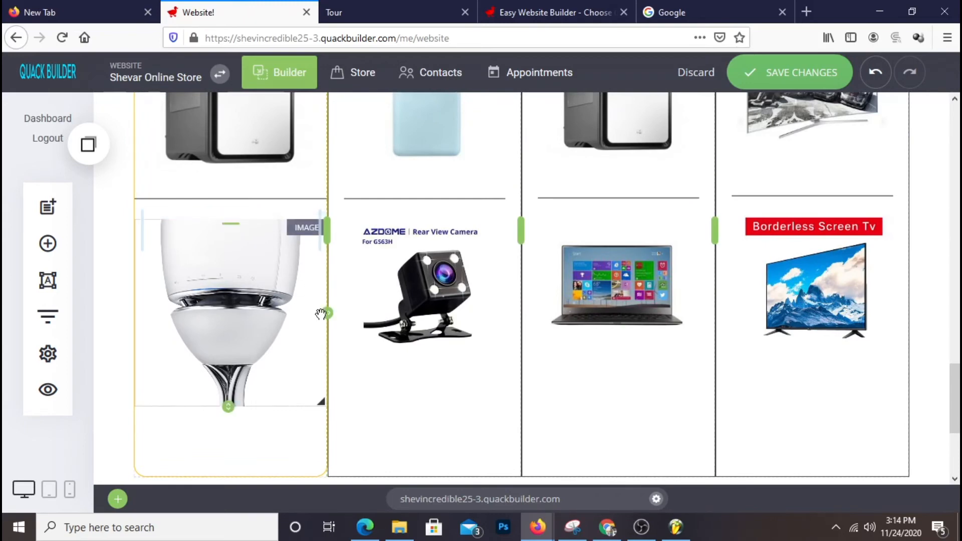
left_click_drag(316, 314, 305, 313)
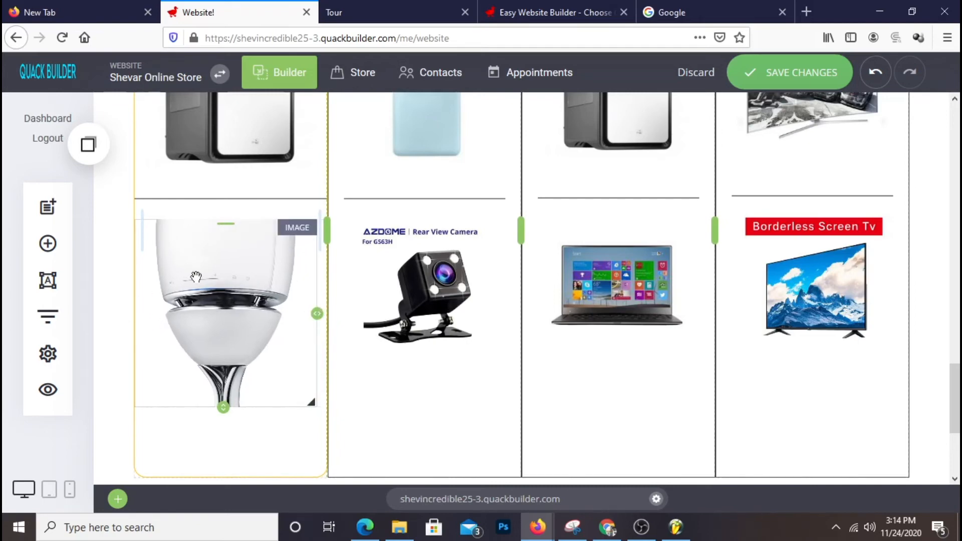
Save the website changes after checking the resized speaker image against the neighbouring products.
scroll(410, 262, "up", 8)
scroll(501, 453, "down", 6)
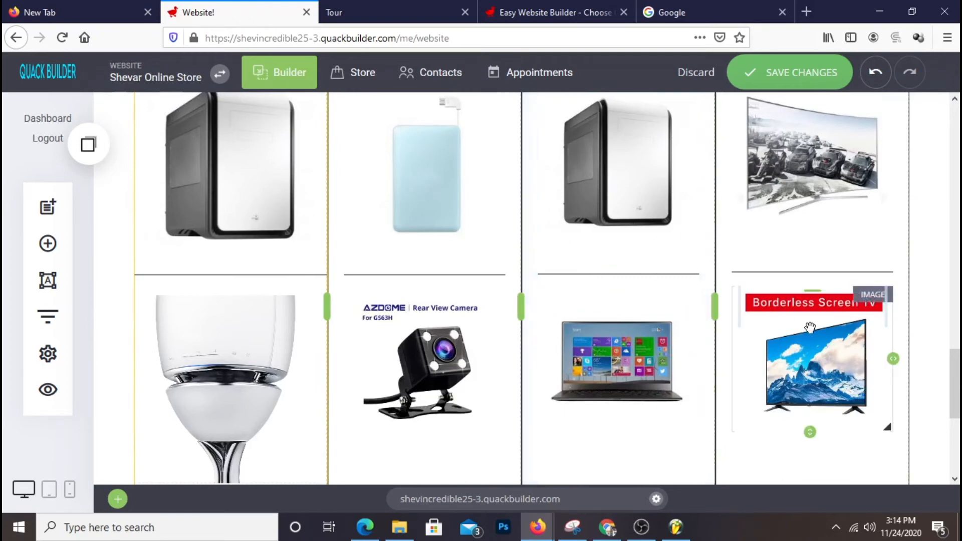
scroll(810, 327, "up", 4)
left_click(799, 75)
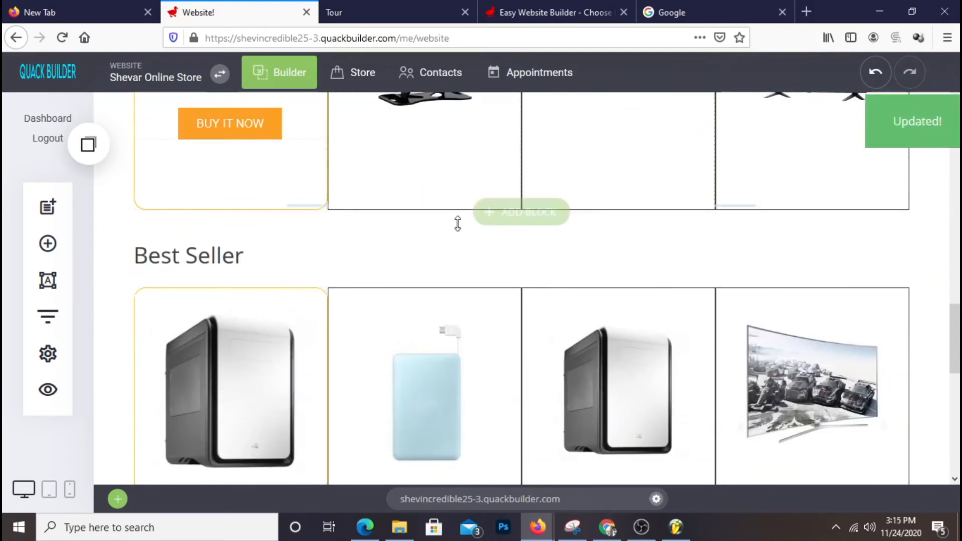
Replace the computer case picture in the first Best Seller column with the rear view of the TV and save the changes.
scroll(464, 205, "down", 3)
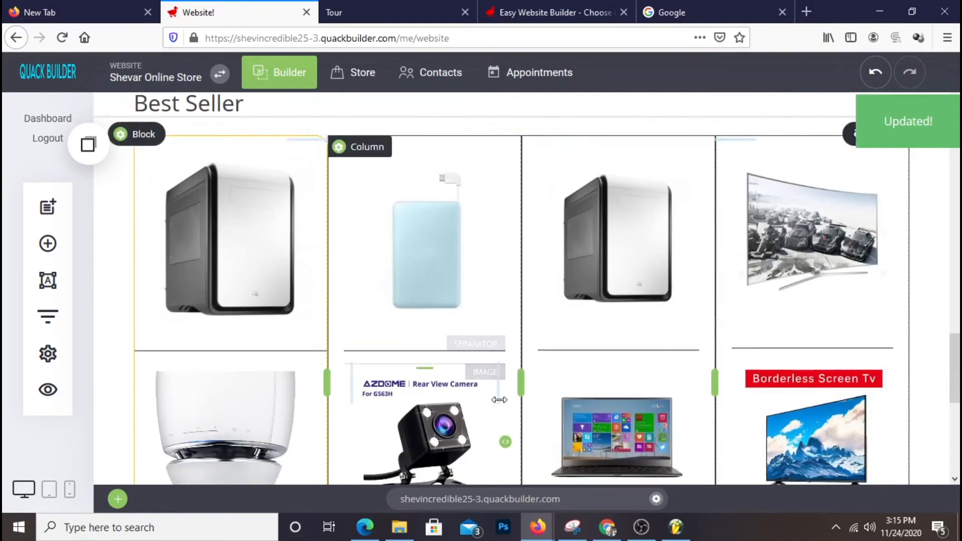
scroll(495, 412, "up", 6)
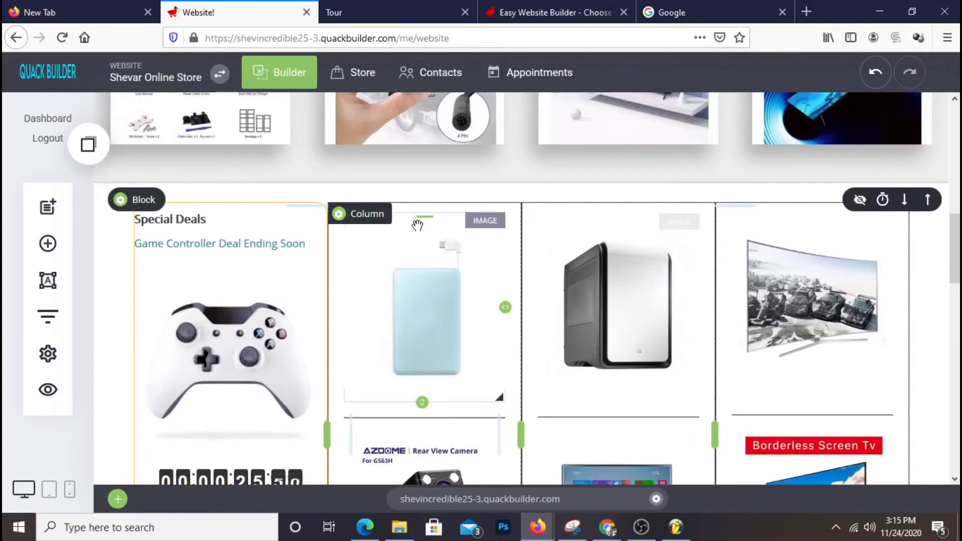
scroll(618, 350, "down", 8)
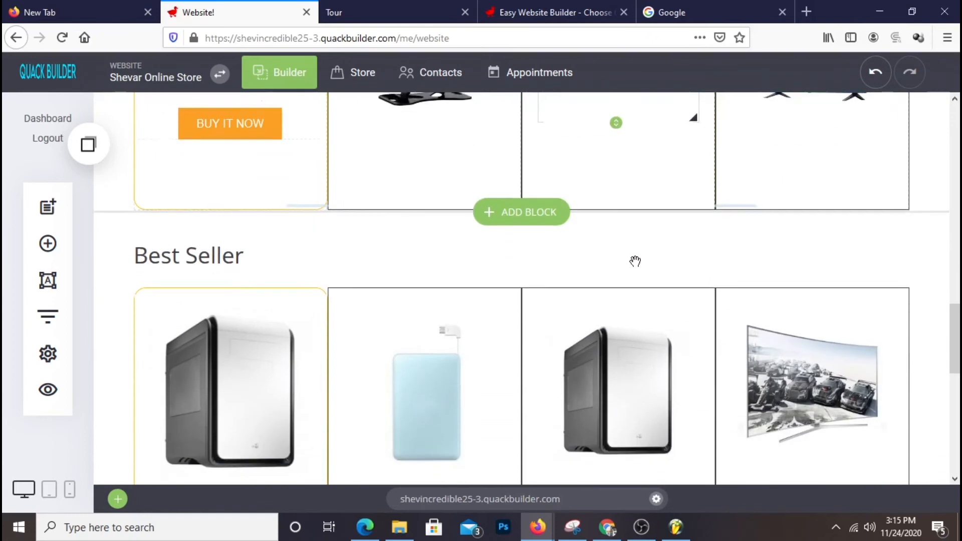
scroll(635, 261, "down", 2)
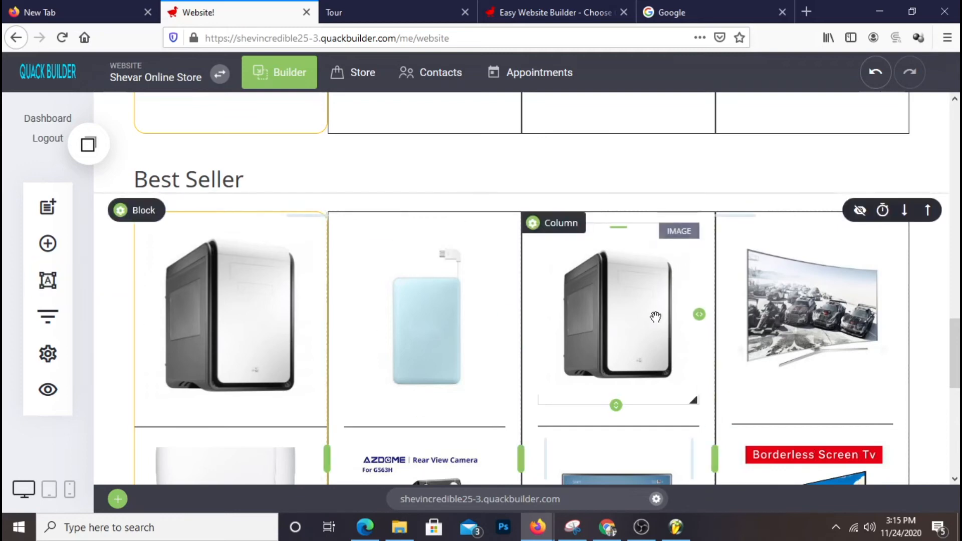
scroll(655, 316, "down", 3)
scroll(646, 296, "up", 2)
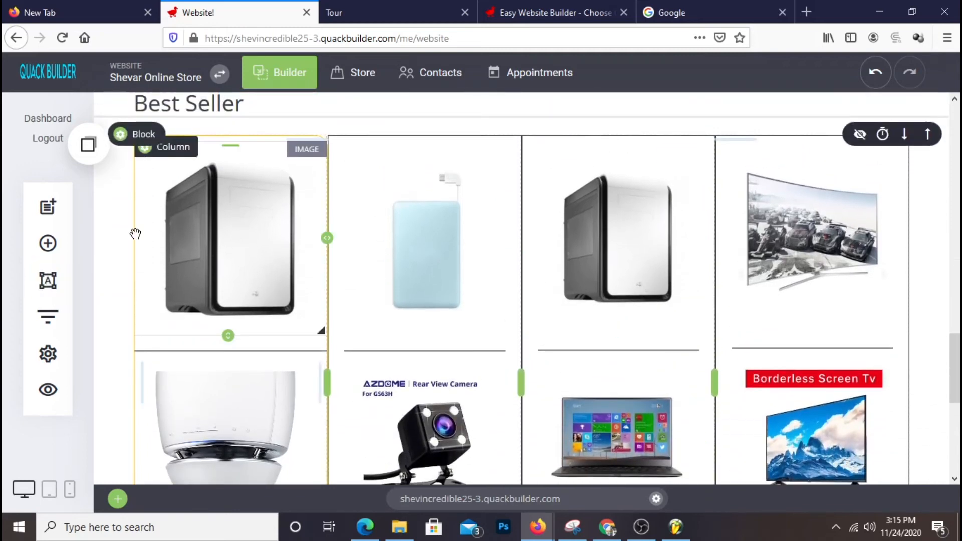
left_click(211, 240)
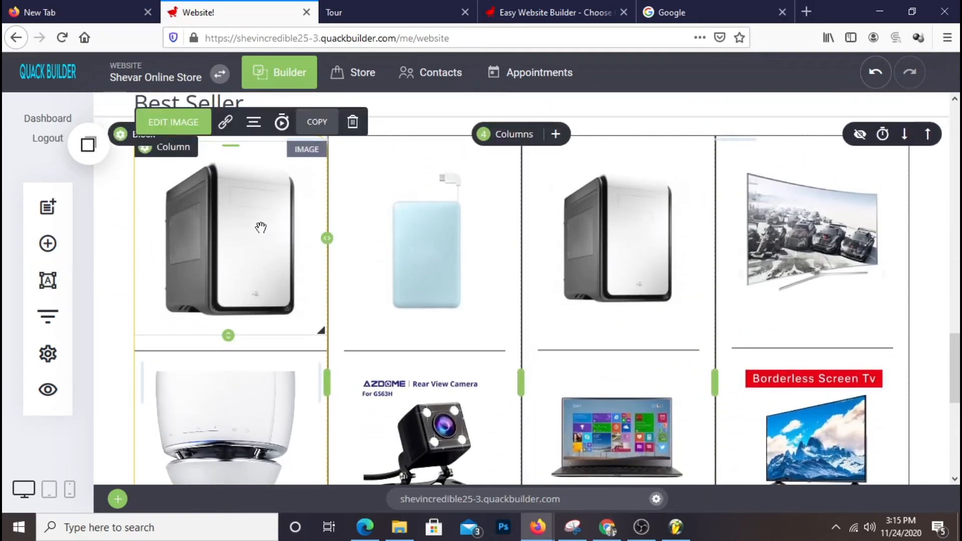
left_click(843, 203)
scroll(716, 275, "down", 5)
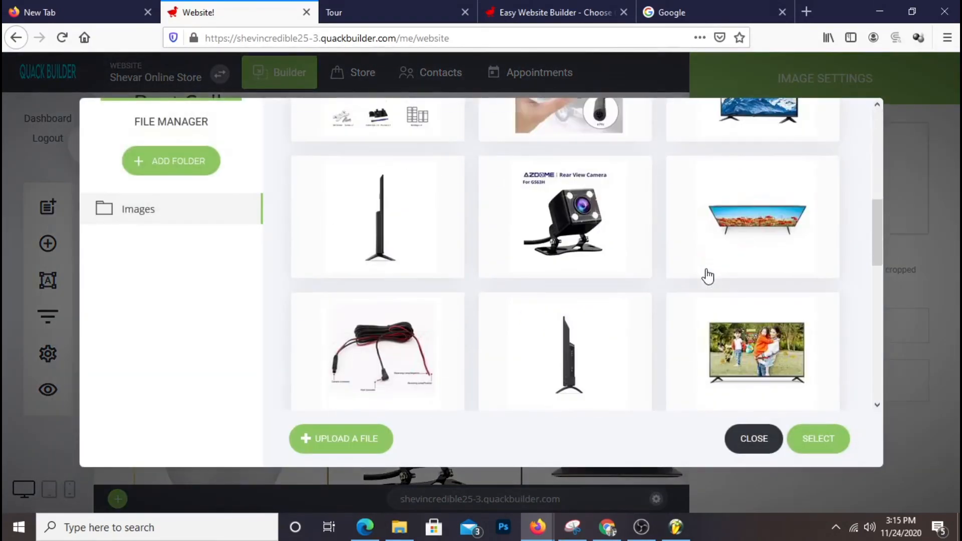
scroll(707, 275, "down", 3)
scroll(808, 279, "down", 3)
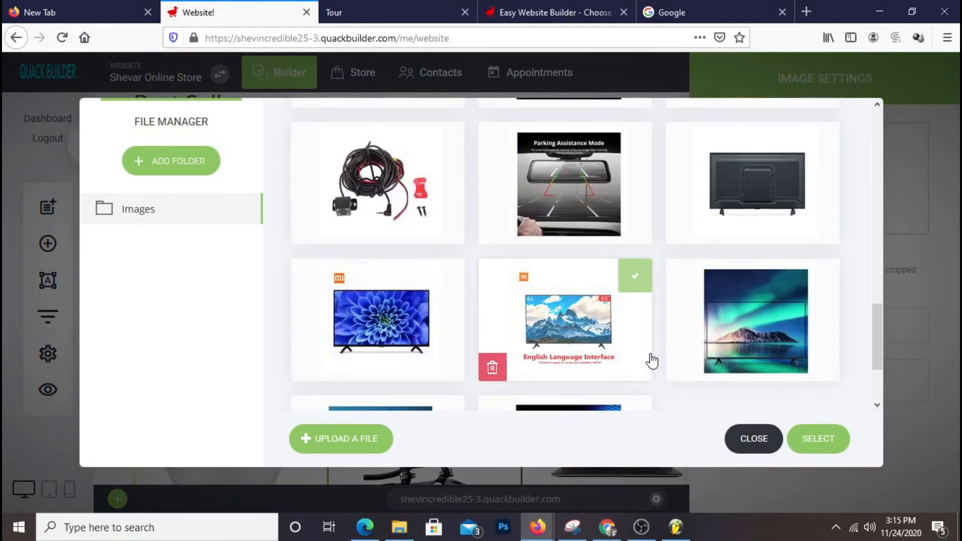
scroll(652, 359, "down", 3)
scroll(647, 346, "up", 4)
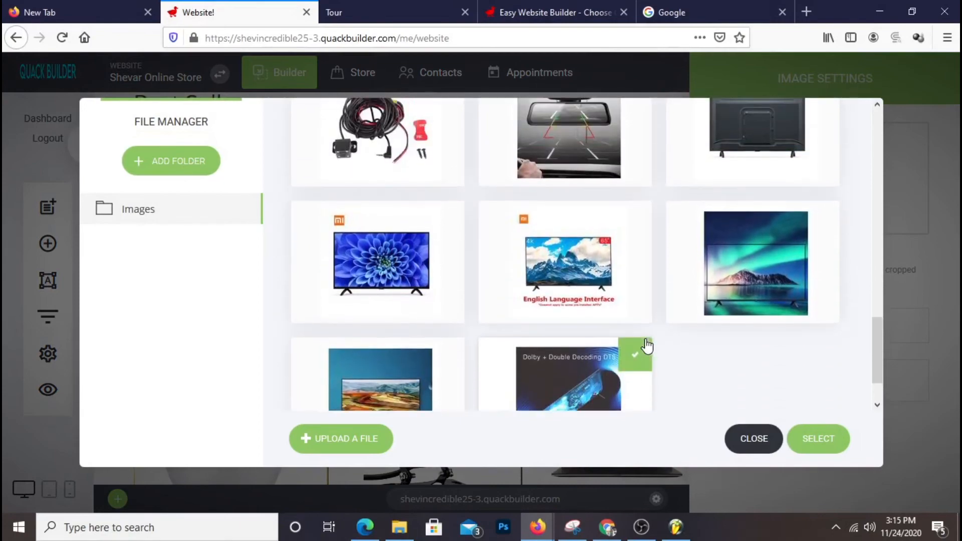
double_click(753, 274)
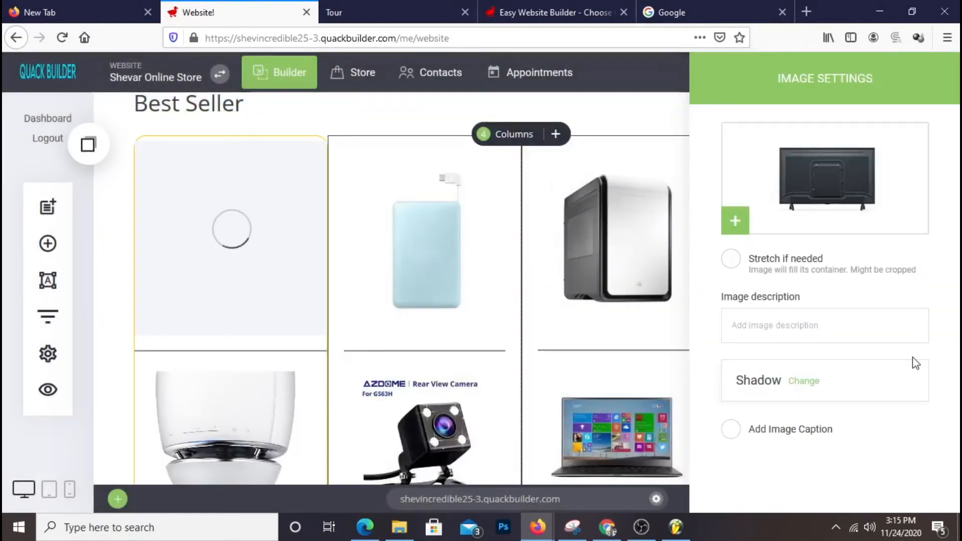
left_click(496, 314)
left_click(801, 70)
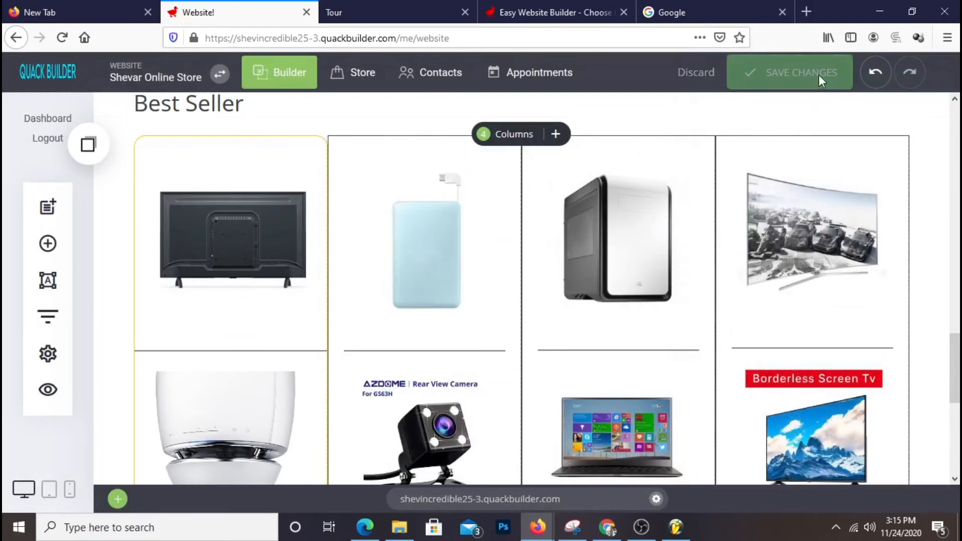
Check the link settings of the rear-view TV image in the Best Seller section.
left_click(217, 250)
left_click(224, 123)
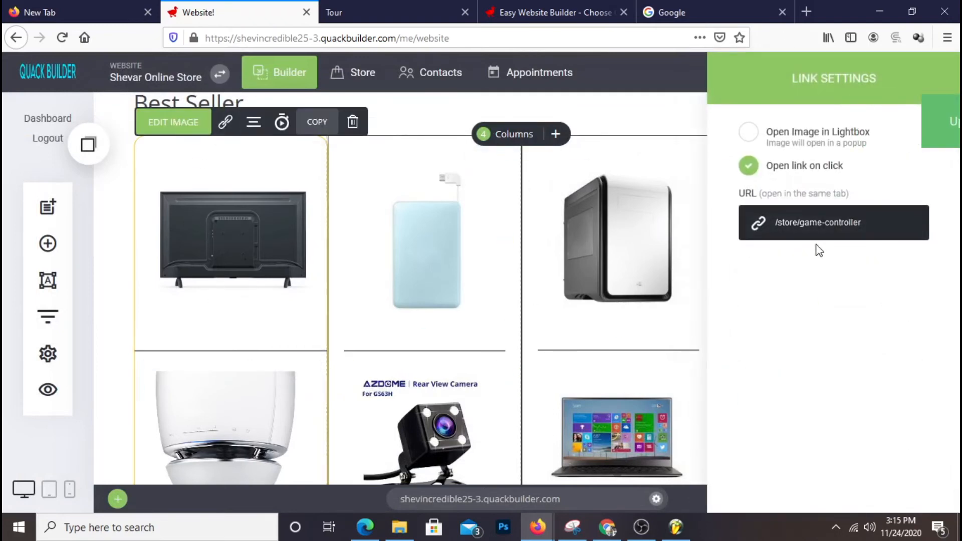
left_click(645, 277)
Make the white speaker image open a Store link to all products in the same tab, and save the changes.
left_click(227, 430)
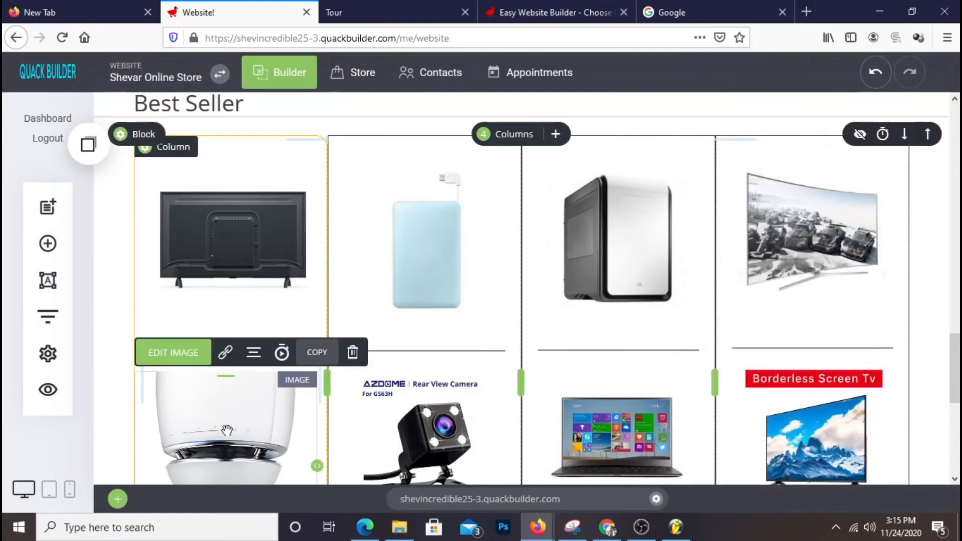
left_click(226, 359)
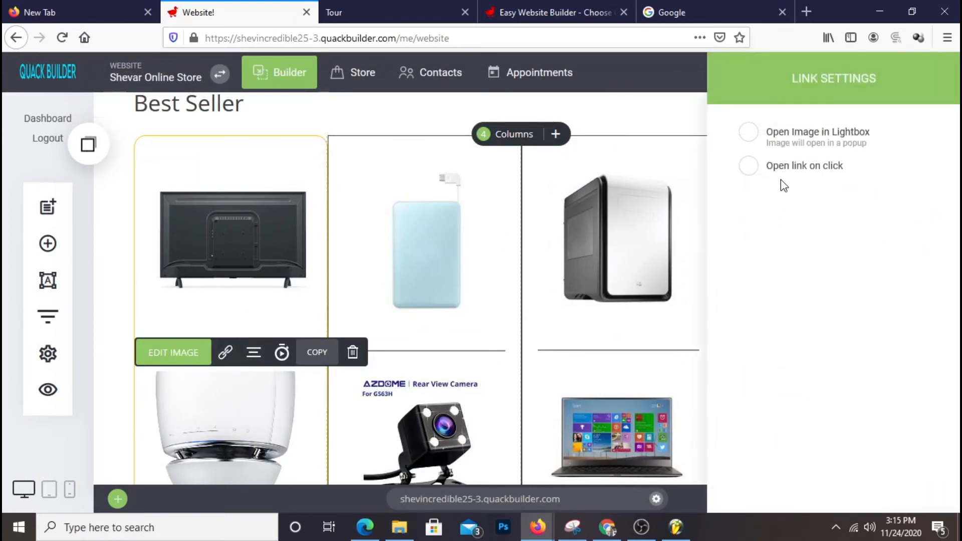
left_click(822, 167)
left_click(817, 218)
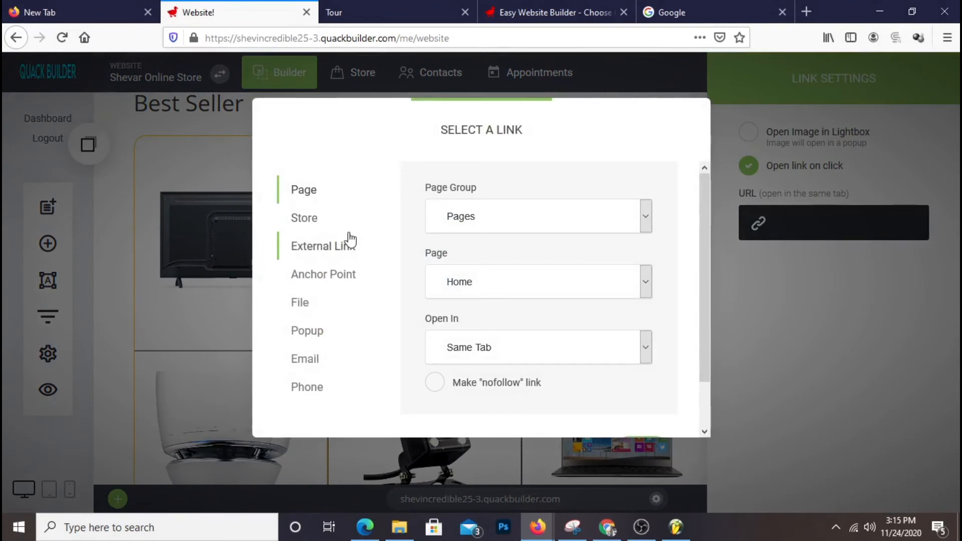
scroll(547, 240, "down", 2)
left_click(638, 400)
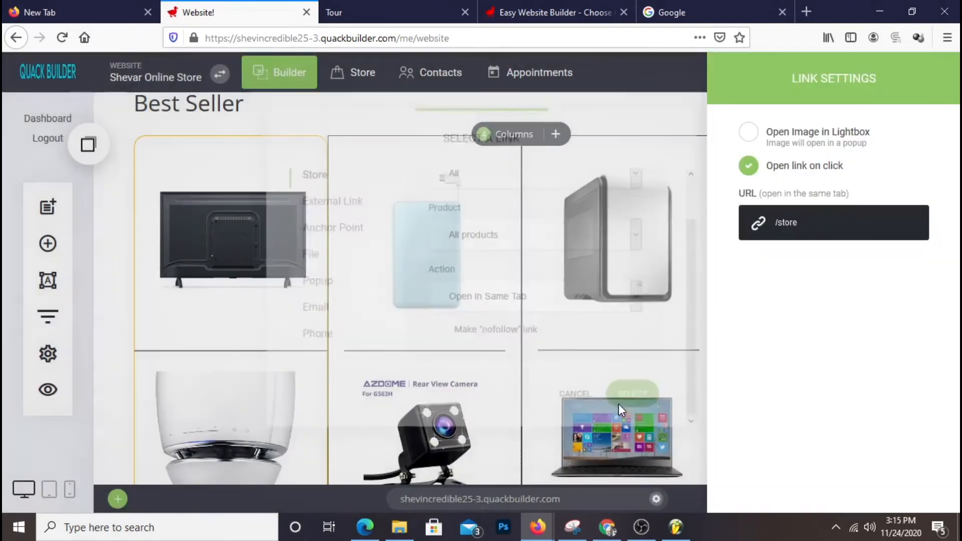
left_click(805, 74)
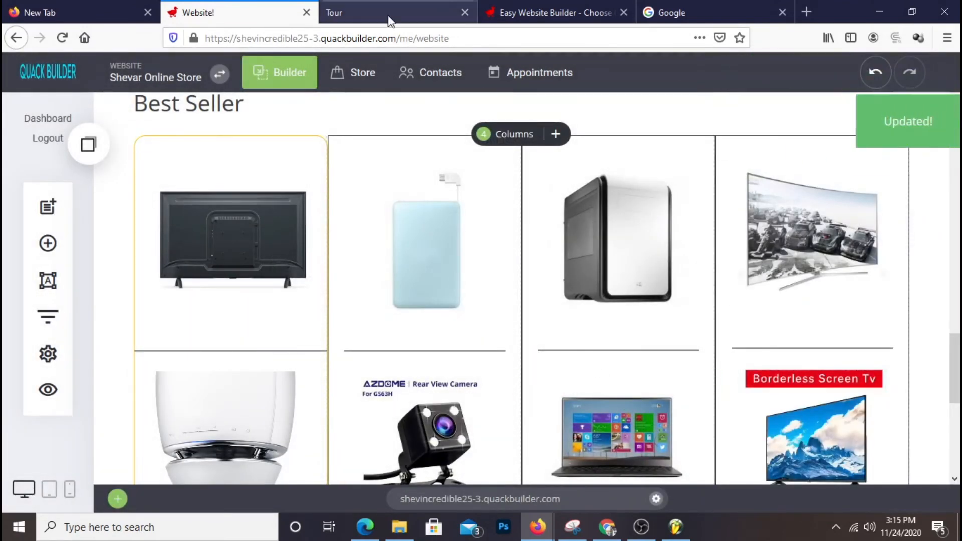
Switch to the Tour page of the store, reload it, and examine the Special Deals and Best Seller sections.
left_click(388, 15)
right_click(388, 15)
left_click(431, 25)
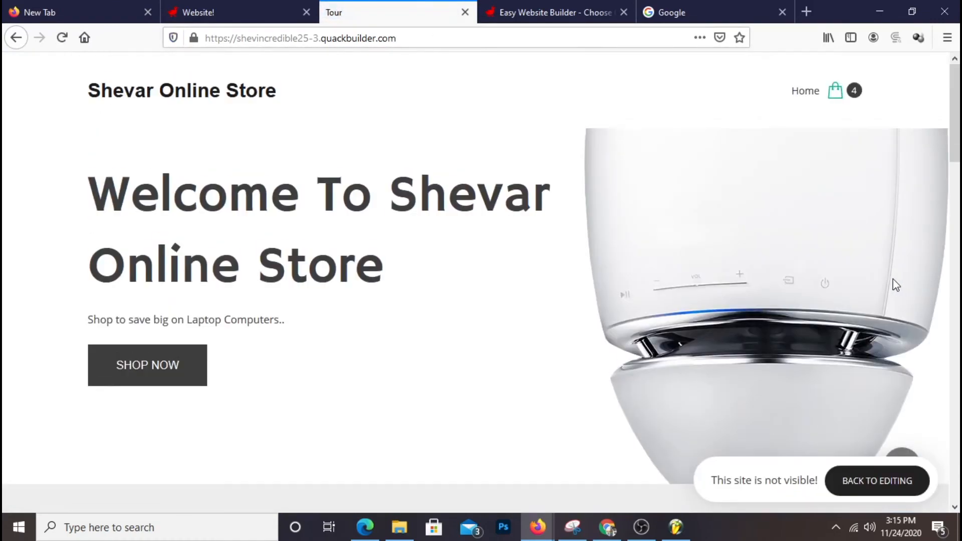
scroll(807, 211, "down", 10)
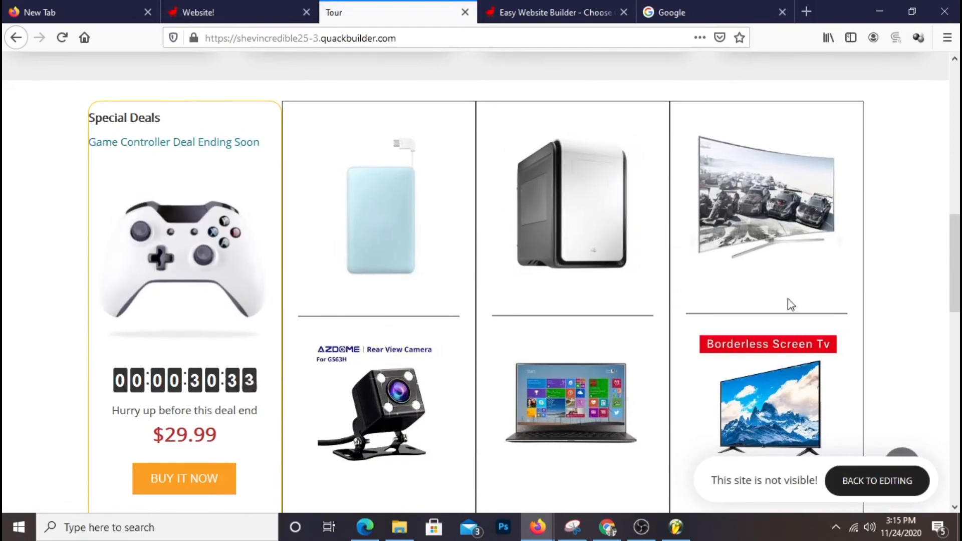
scroll(389, 383, "down", 8)
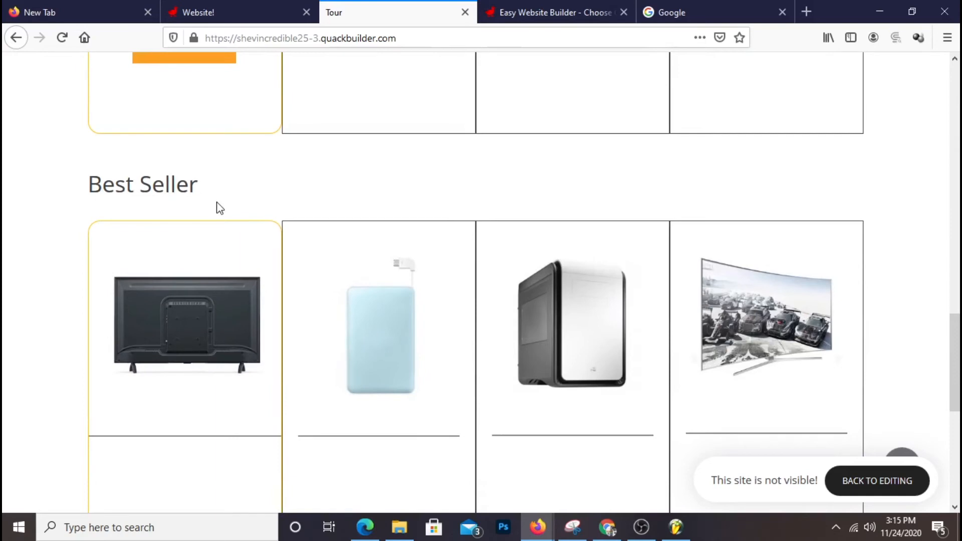
scroll(718, 301, "down", 4)
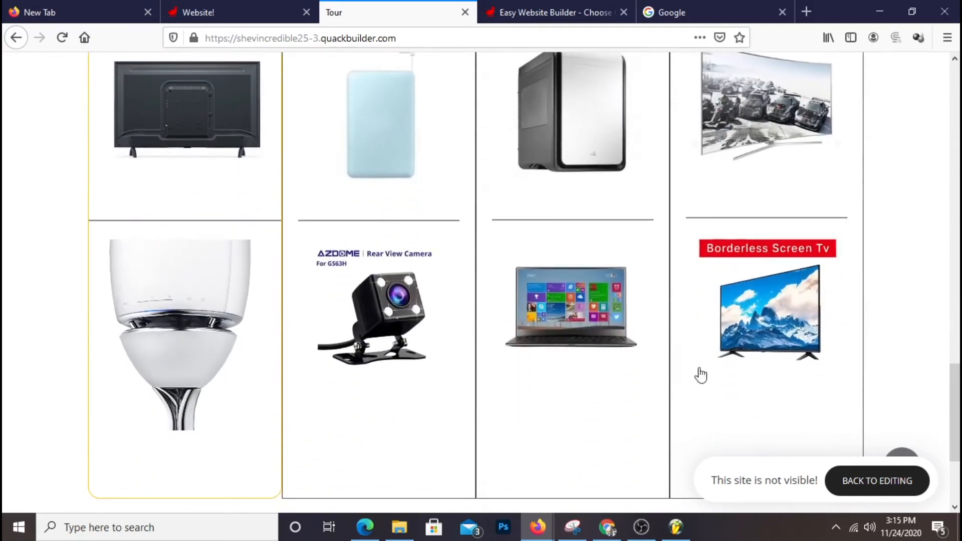
Examine the product pictures from the accessories row down to the Best Seller section on the Tour page.
scroll(719, 291, "down", 3)
scroll(530, 369, "up", 8)
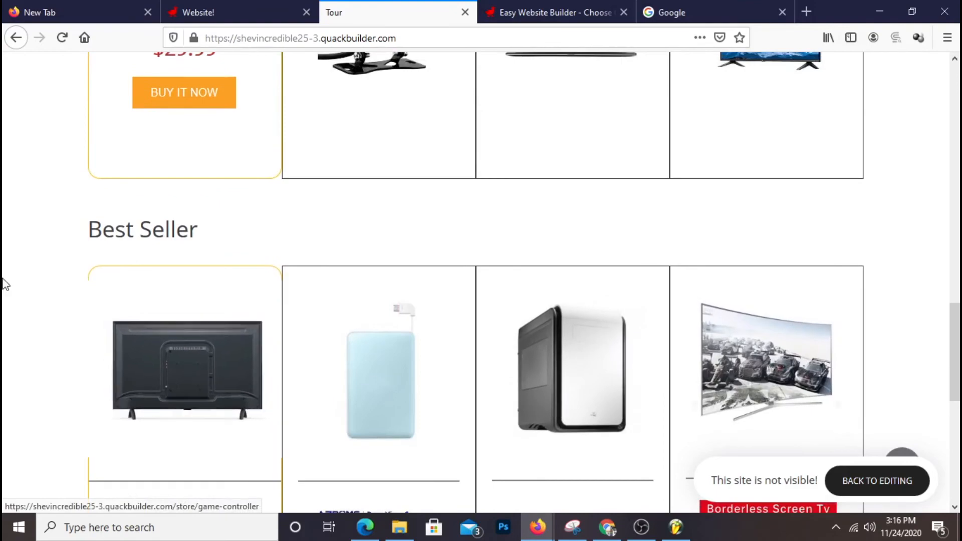
scroll(760, 409, "up", 2)
scroll(761, 408, "up", 10)
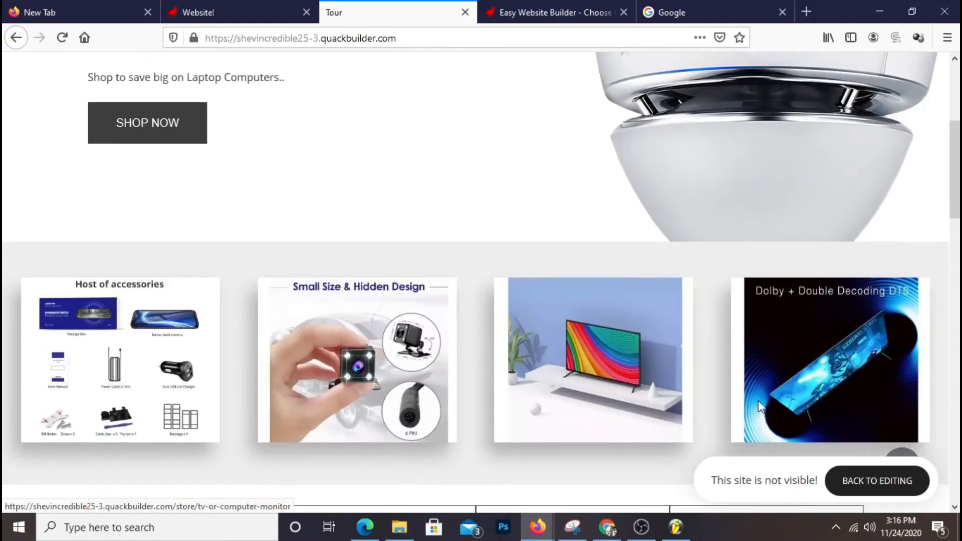
scroll(757, 405, "down", 15)
scroll(756, 403, "down", 4)
scroll(757, 405, "up", 7)
scroll(758, 405, "up", 1)
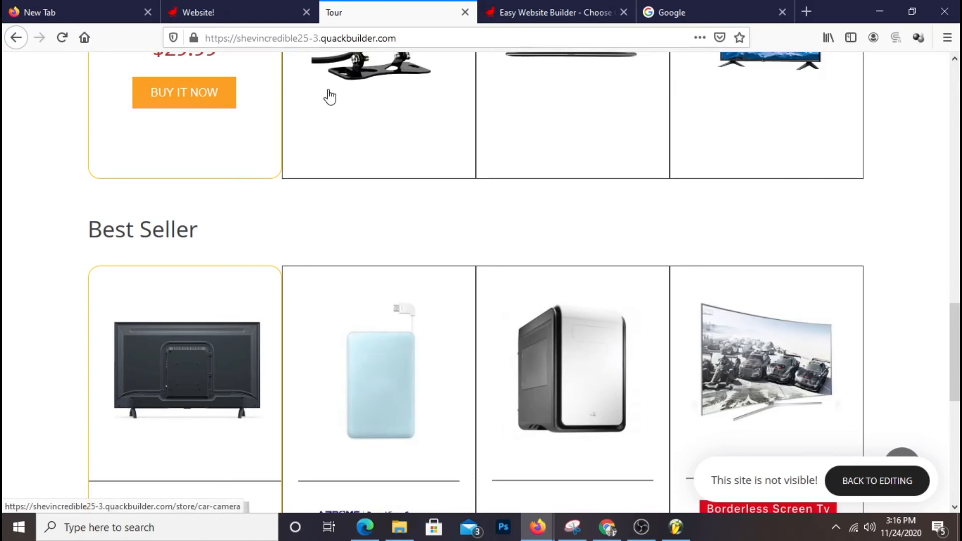
Return to the website builder and hide the block that holds the Best Seller heading.
left_click(190, 12)
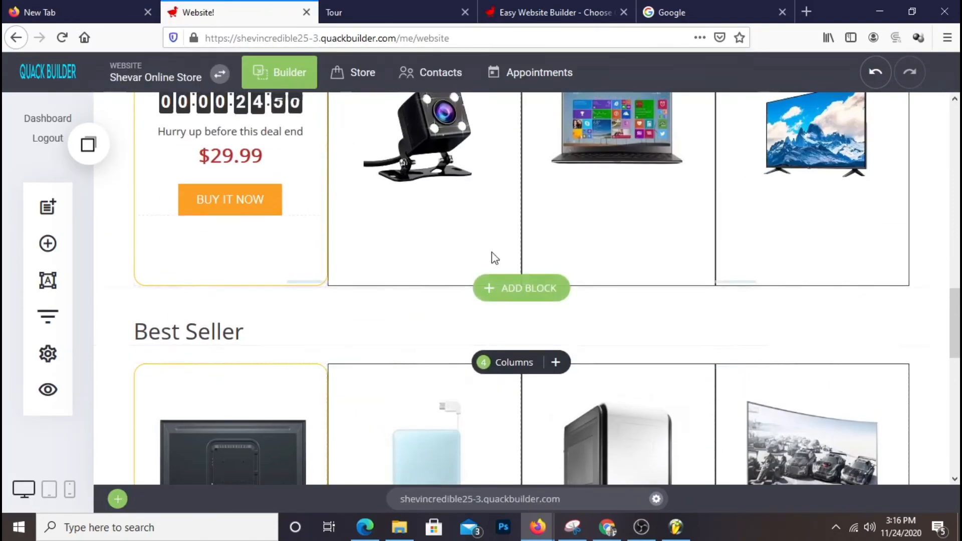
scroll(491, 252, "down", 1)
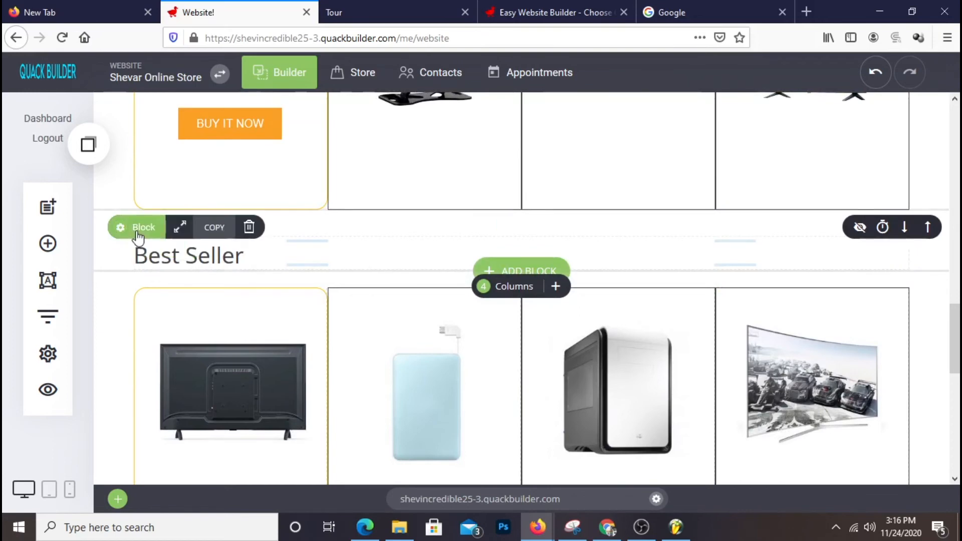
left_click(860, 227)
Insert a Text widget between the hidden heading block and the four Best Seller product columns.
left_click(47, 244)
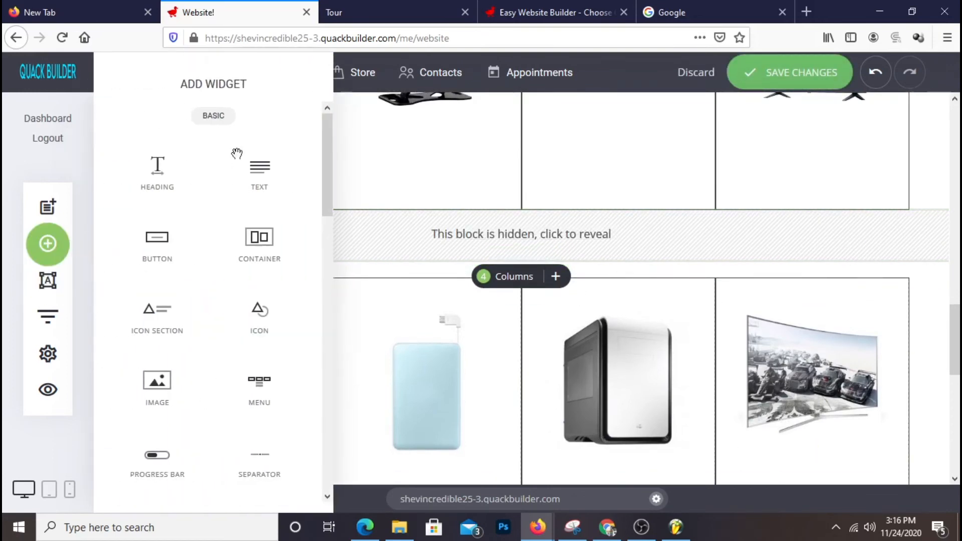
left_click_drag(274, 175, 63, 259)
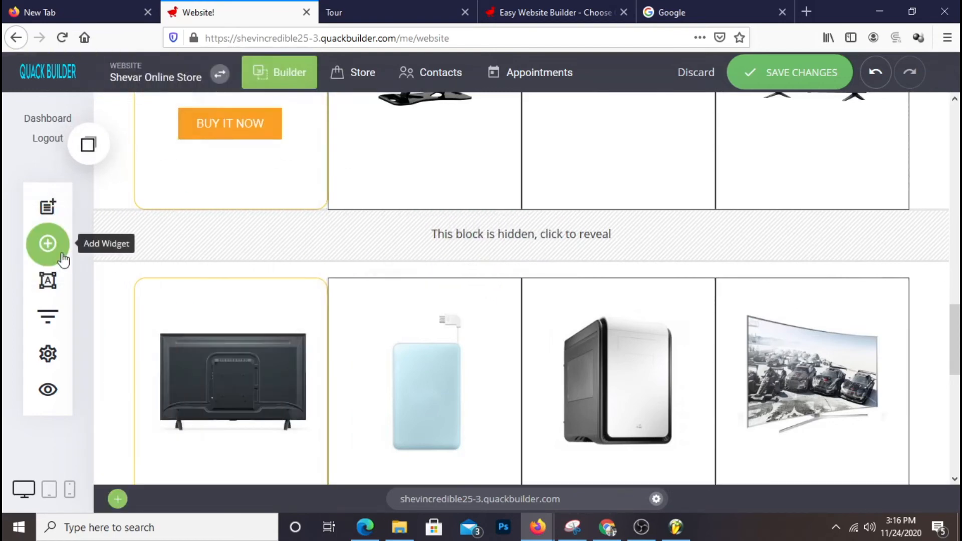
left_click(50, 244)
left_click_drag(291, 253, 79, 233)
left_click(48, 243)
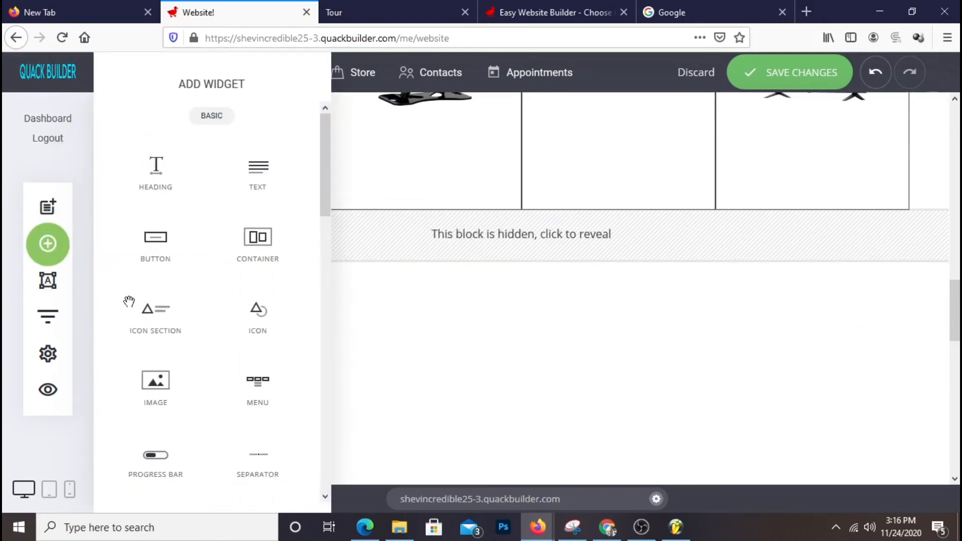
left_click_drag(261, 168, 670, 339)
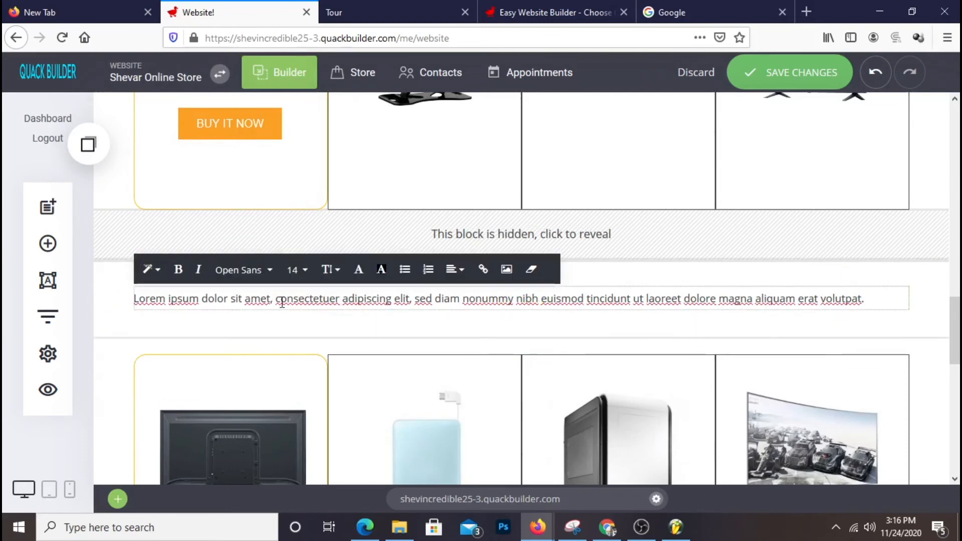
Replace the placeholder text with "Laptop| TV | Cameras| Computer| Video Games|" and centre it.
triple_click(283, 300)
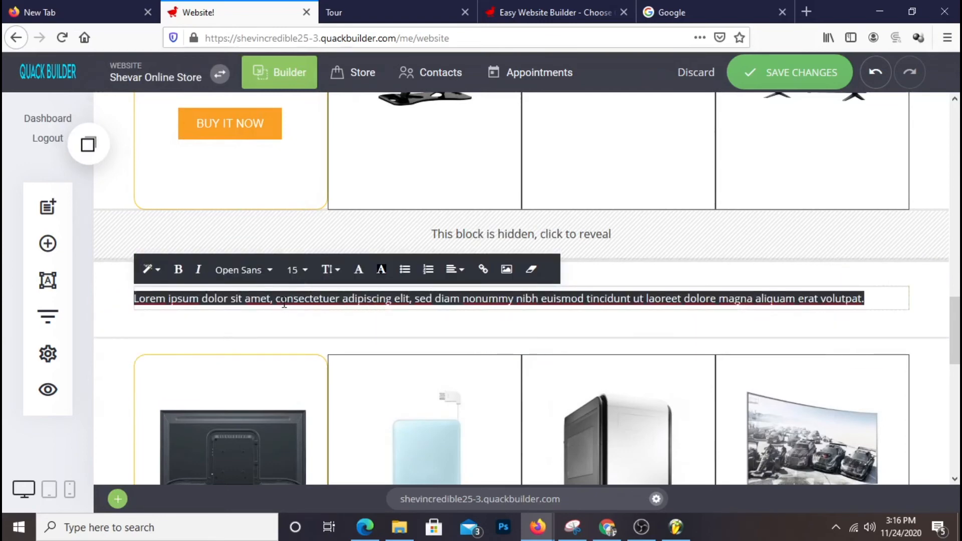
type("Laptop")
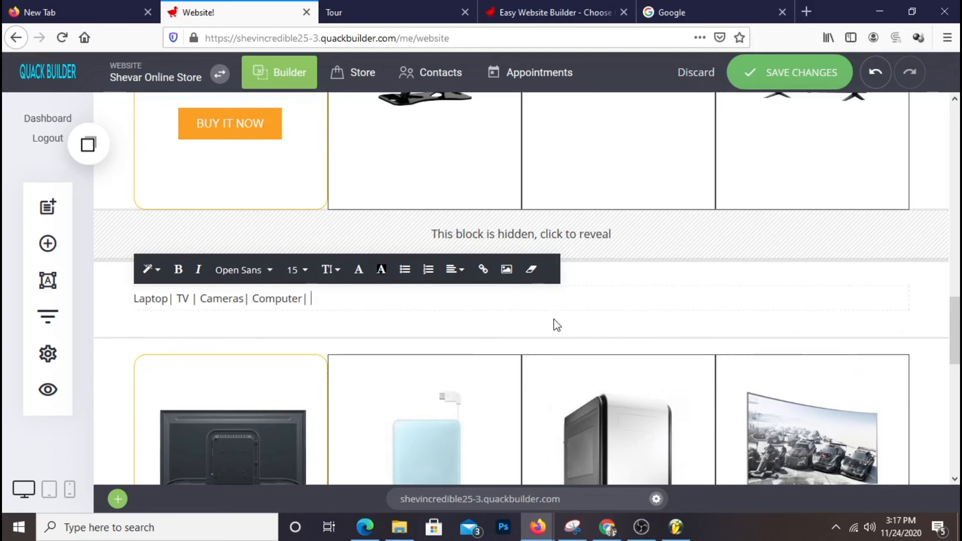
type("Video Games|")
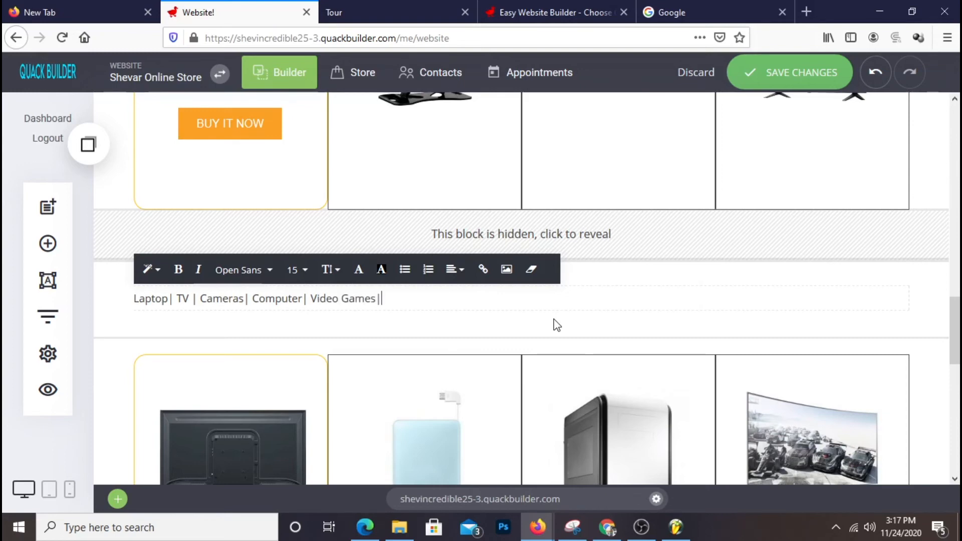
left_click_drag(415, 311, 124, 305)
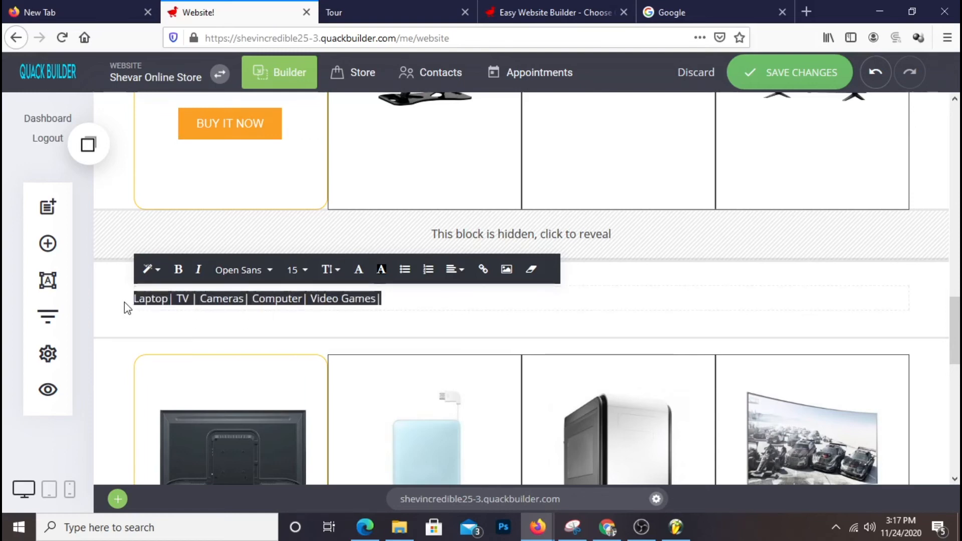
left_click(450, 279)
left_click(479, 299)
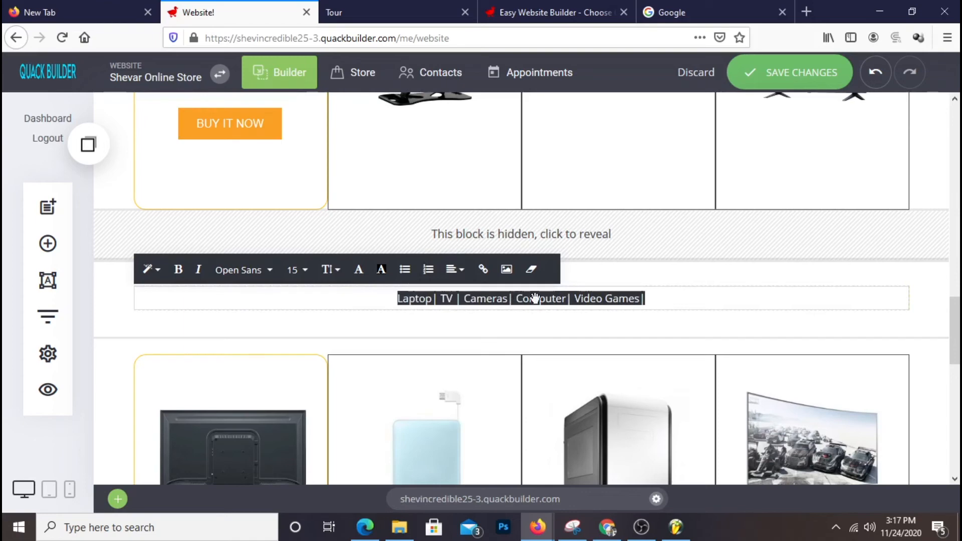
Reveal and re-hide the Best Seller heading block, and reduce the empty space below the category text line.
left_click(928, 251)
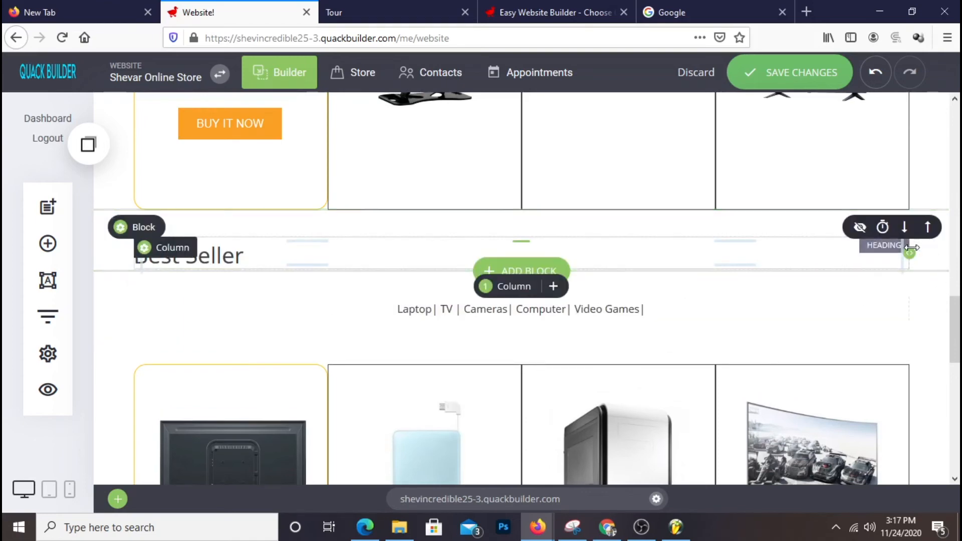
left_click(859, 227)
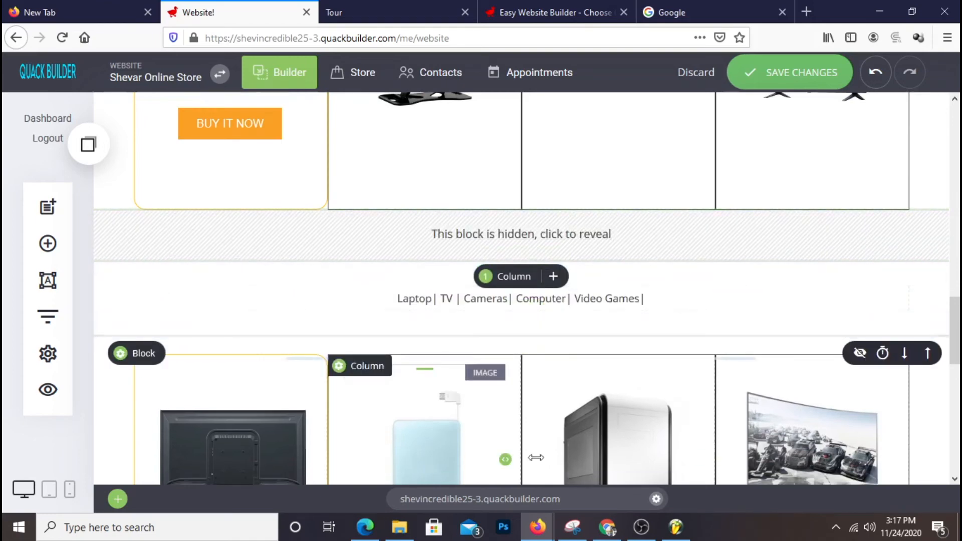
left_click_drag(583, 325, 608, 311)
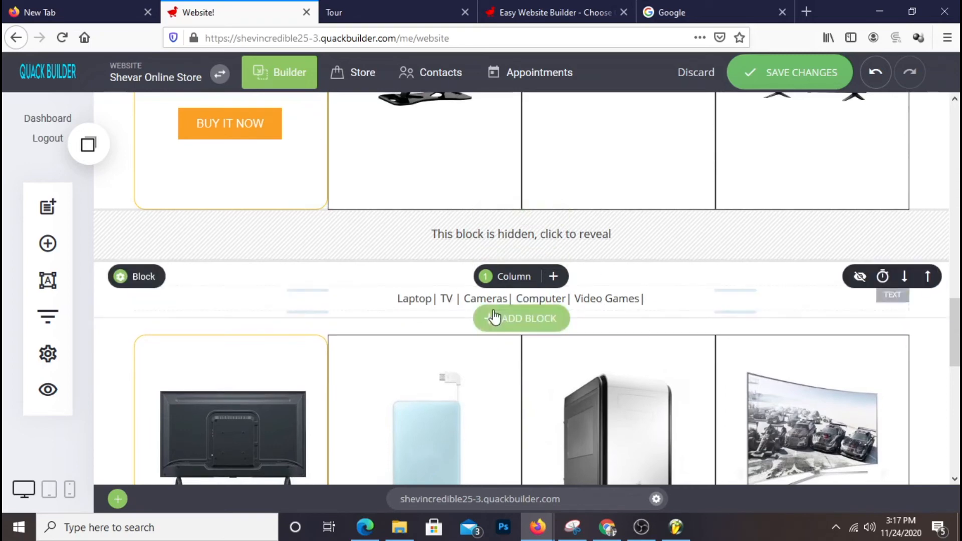
Link the word Laptop in the category line to all products of the TV store category.
left_click(419, 300)
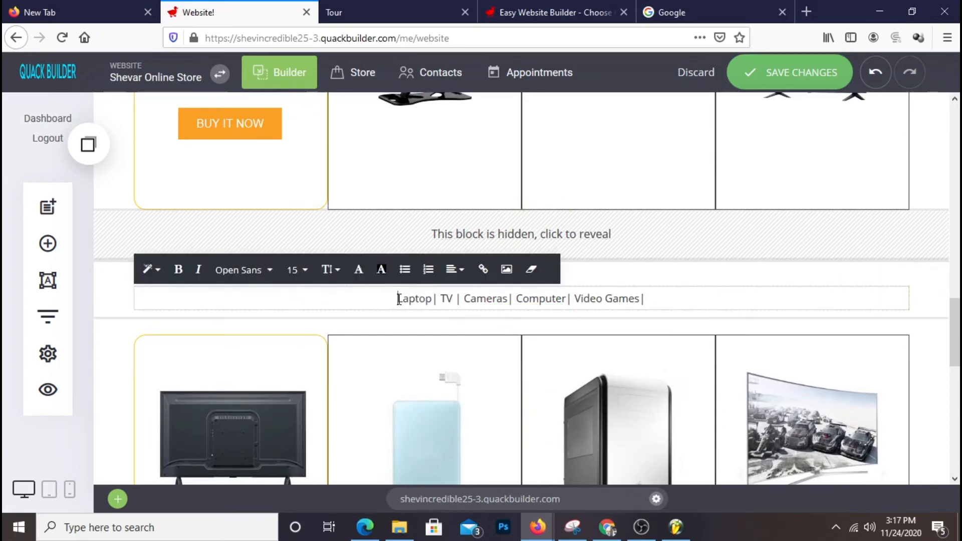
left_click_drag(398, 299, 432, 301)
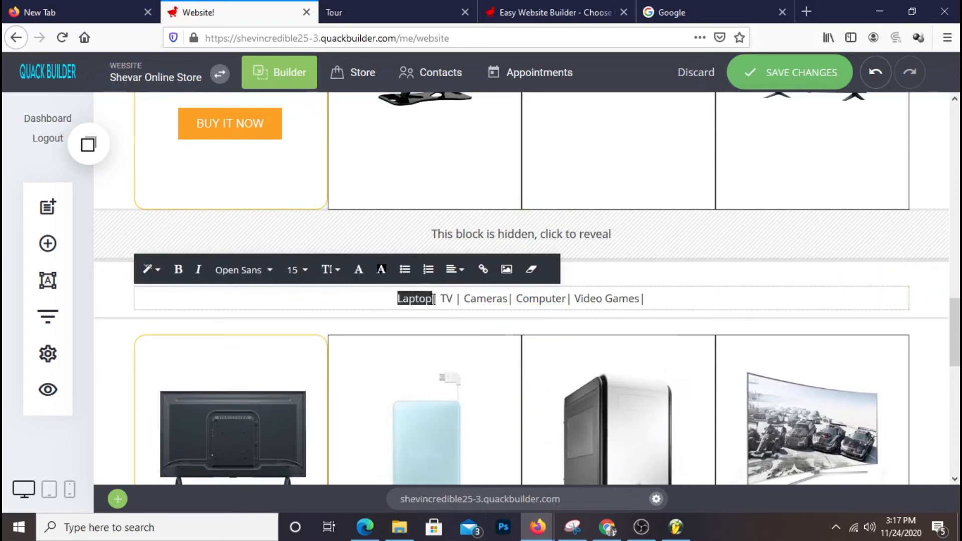
left_click(481, 271)
left_click(333, 223)
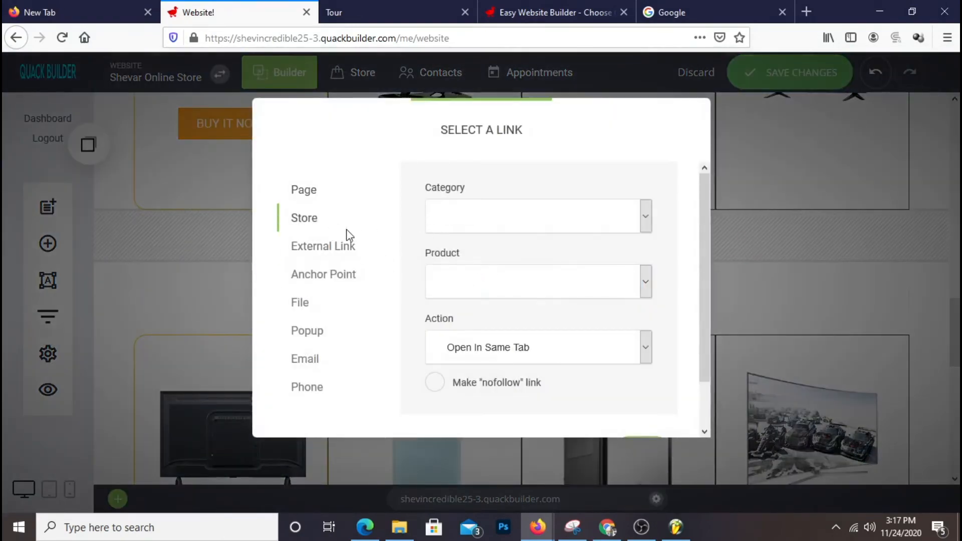
left_click(516, 224)
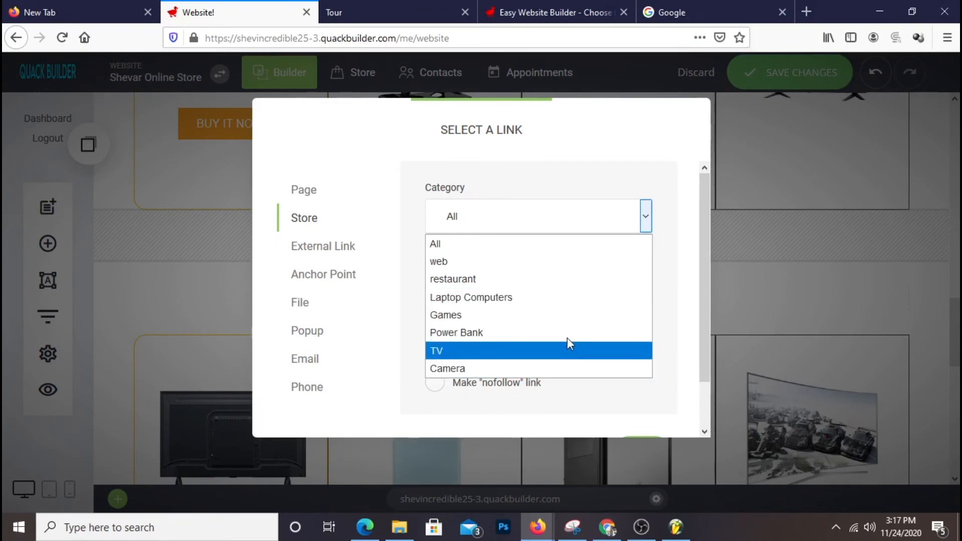
left_click(498, 355)
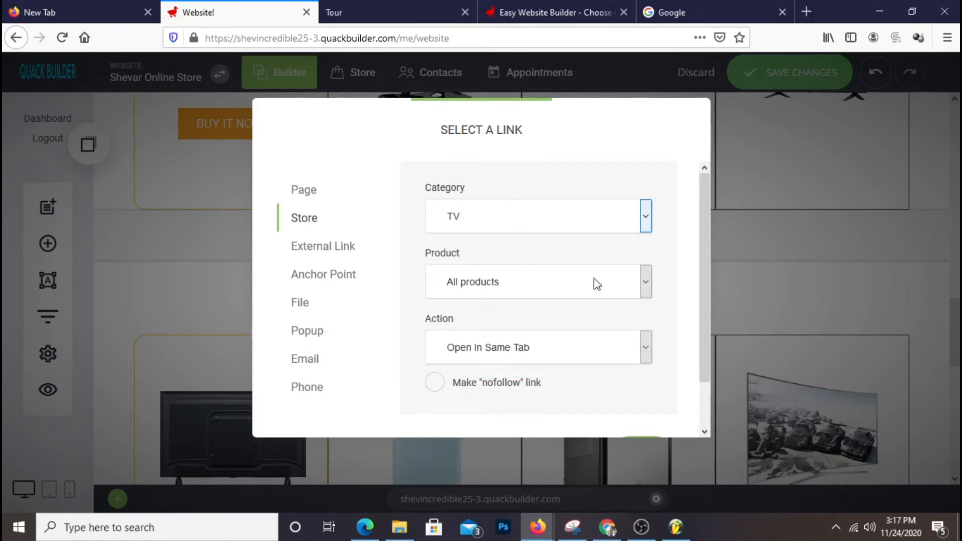
scroll(621, 389, "down", 2)
left_click(655, 407)
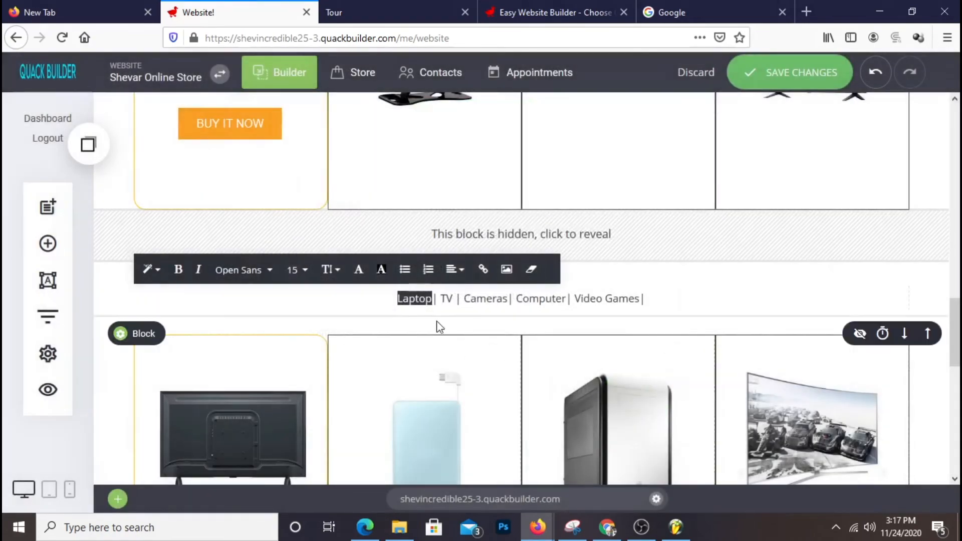
Change the link of the word Laptop to all products of the Laptop Computers store category, opening in the same tab.
left_click(483, 269)
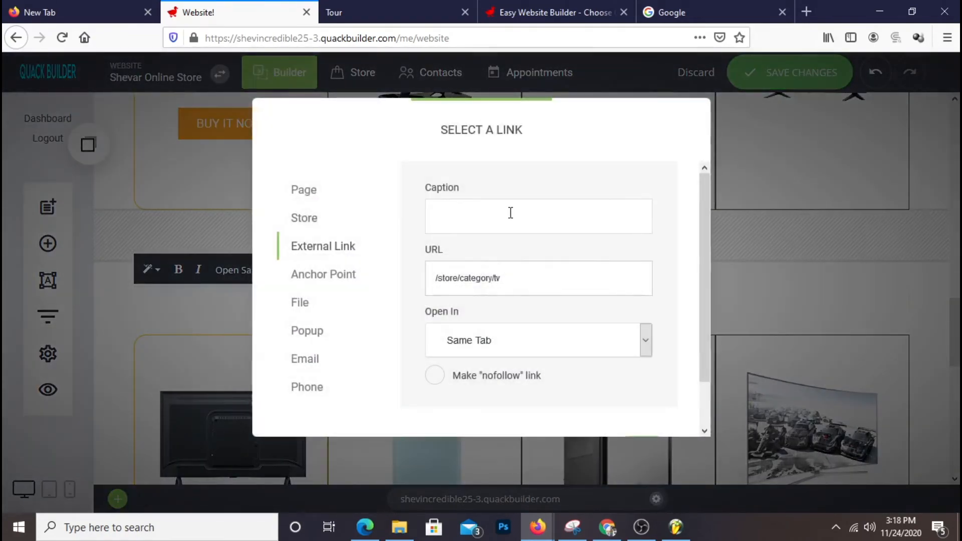
left_click(321, 218)
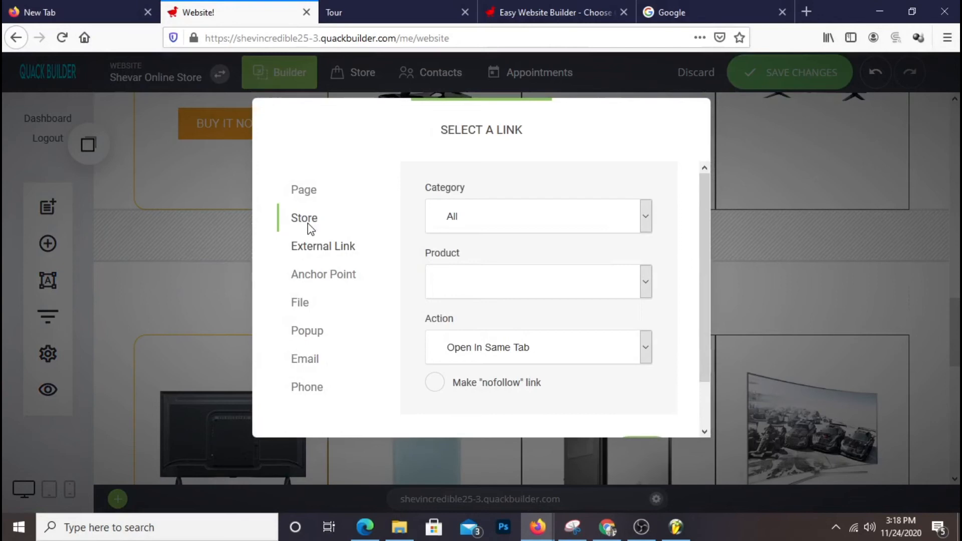
left_click(477, 226)
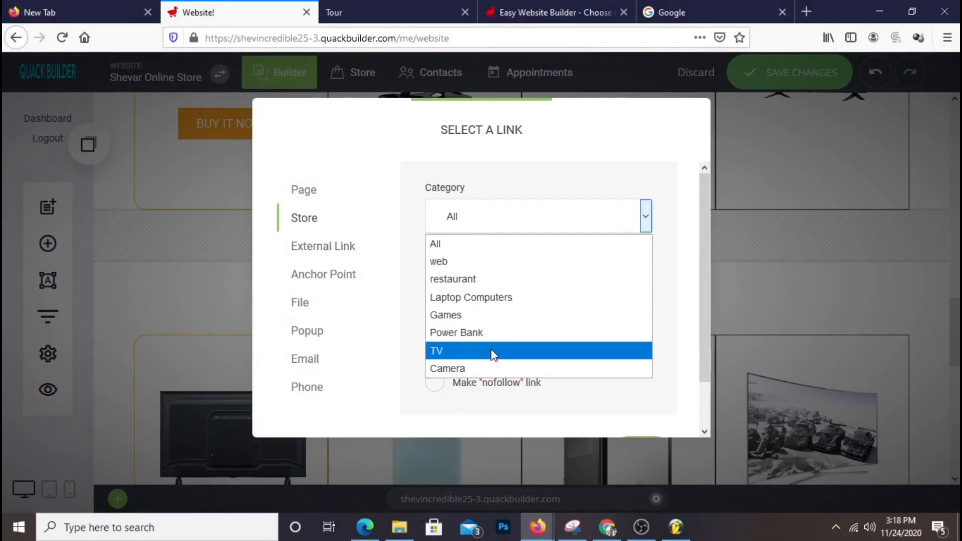
left_click(479, 298)
scroll(569, 350, "down", 1)
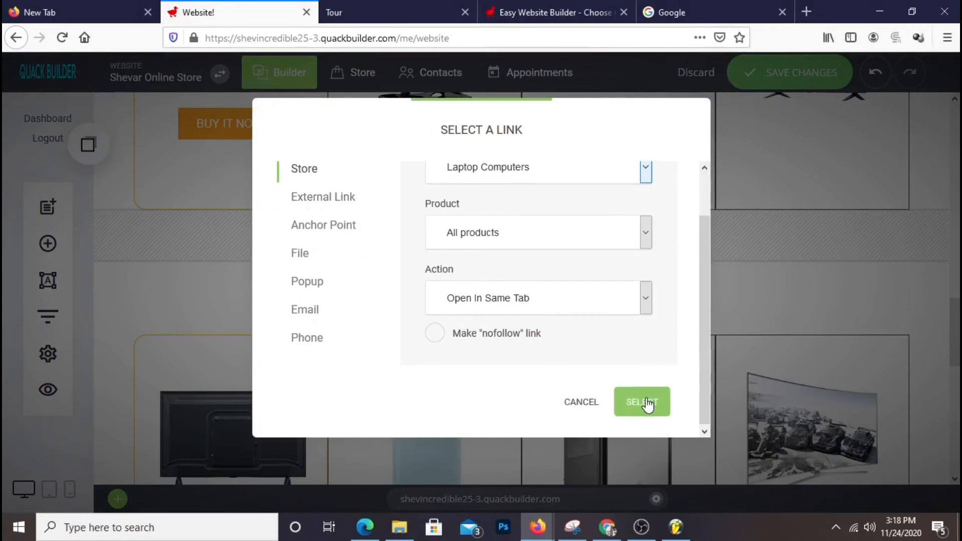
left_click(645, 420)
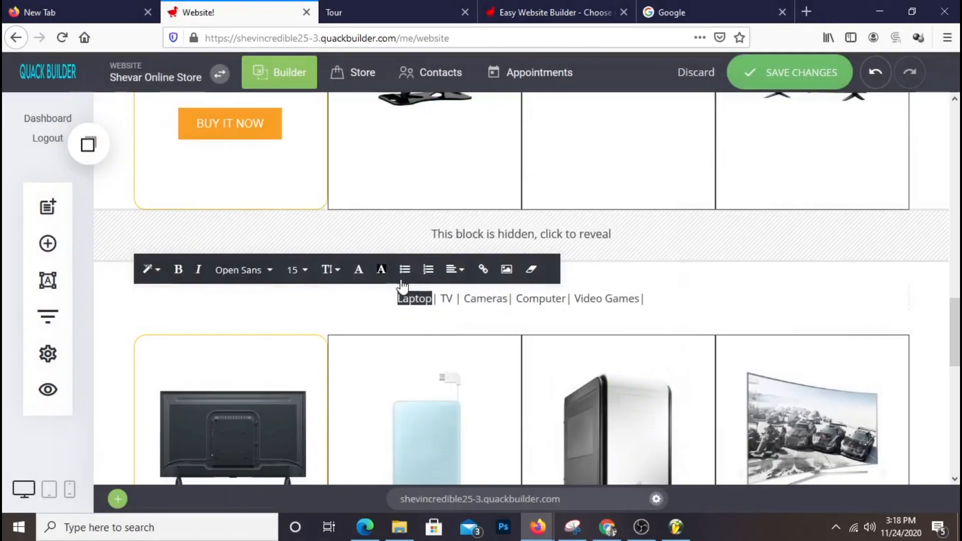
Link the word TV in the category line to the TV category of the store.
left_click(441, 299)
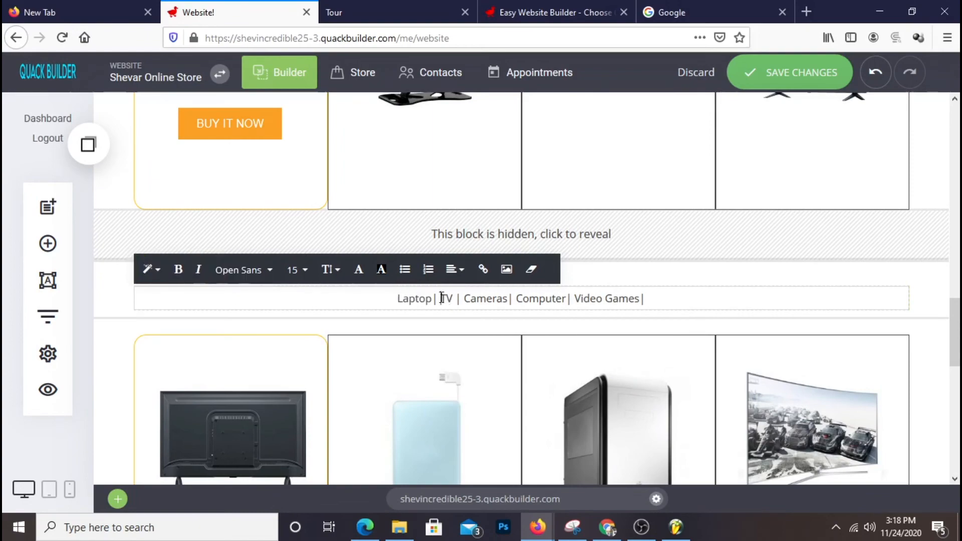
left_click(485, 269)
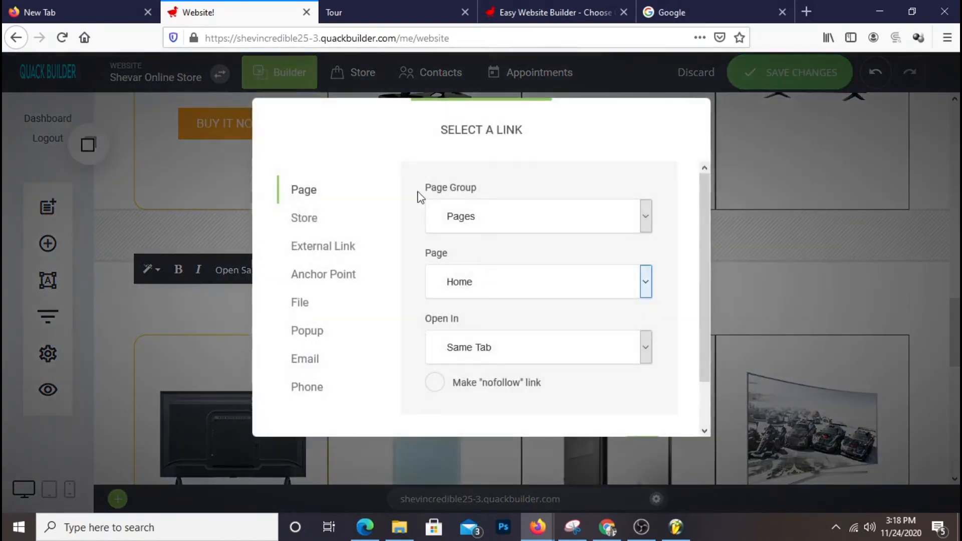
left_click(321, 218)
left_click(536, 225)
left_click(457, 351)
scroll(608, 392, "down", 1)
left_click(639, 405)
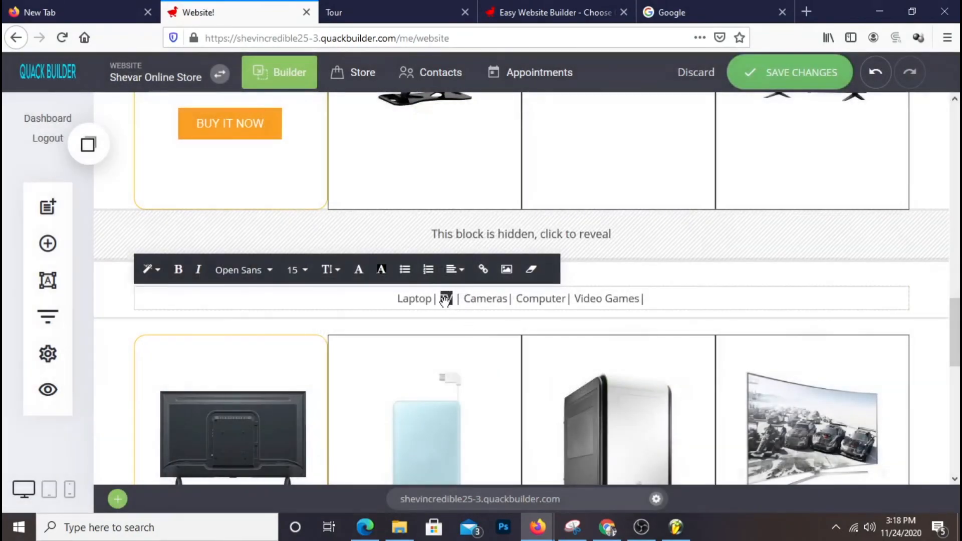
Link the word Cameras in the category line to all products of the Camera store category, opening in the same tab.
left_click_drag(463, 298, 499, 305)
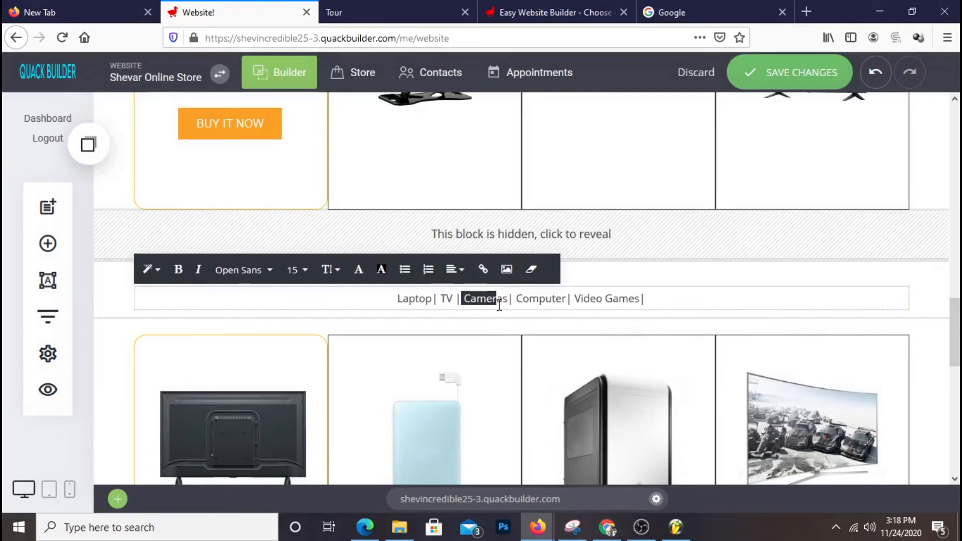
left_click(483, 269)
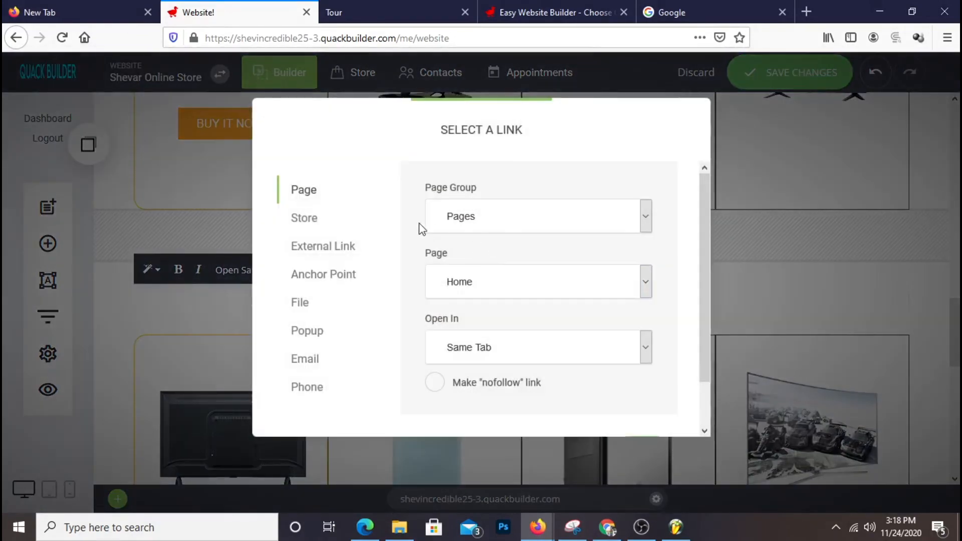
left_click(300, 219)
left_click(471, 220)
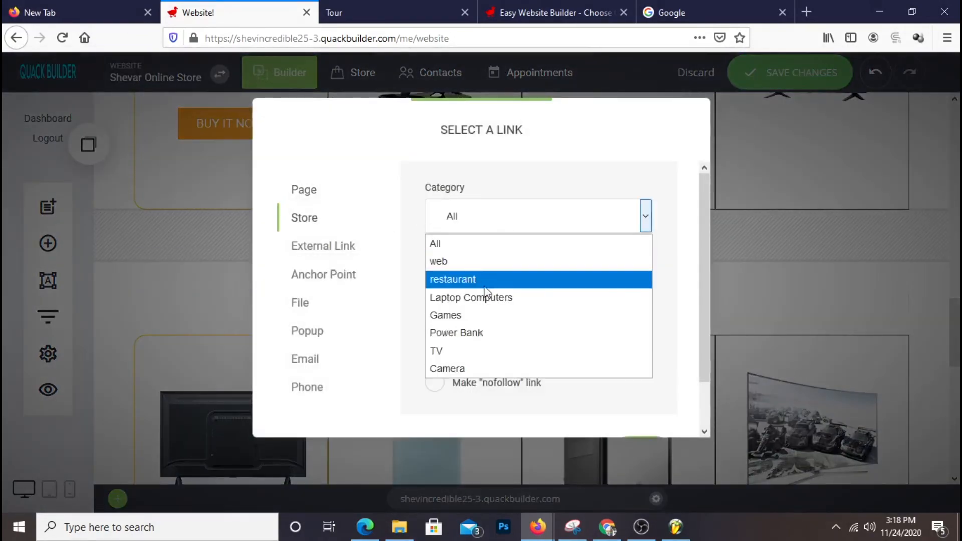
left_click(496, 368)
scroll(576, 343, "down", 2)
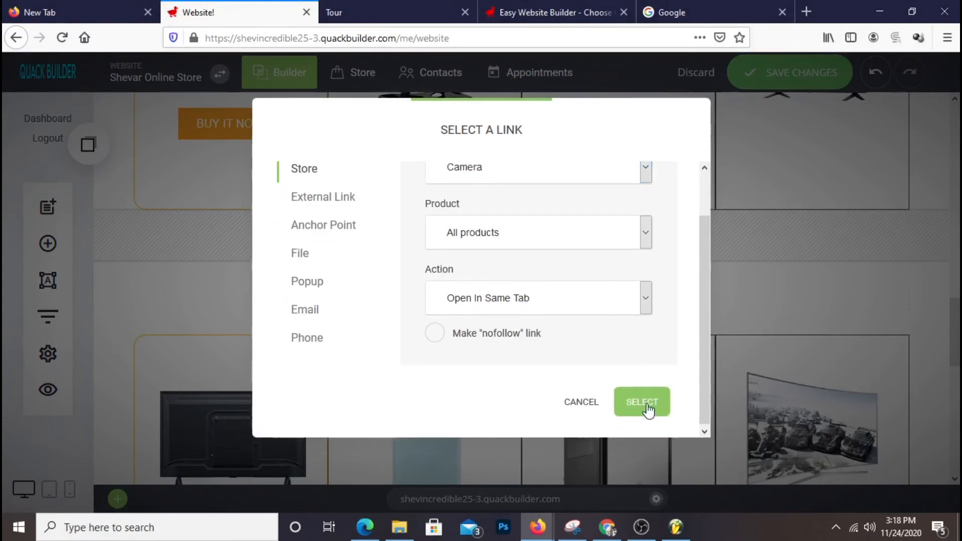
left_click(643, 404)
Link the word Computer in the category line to the Laptop Computers category of the store.
left_click_drag(516, 299, 572, 301)
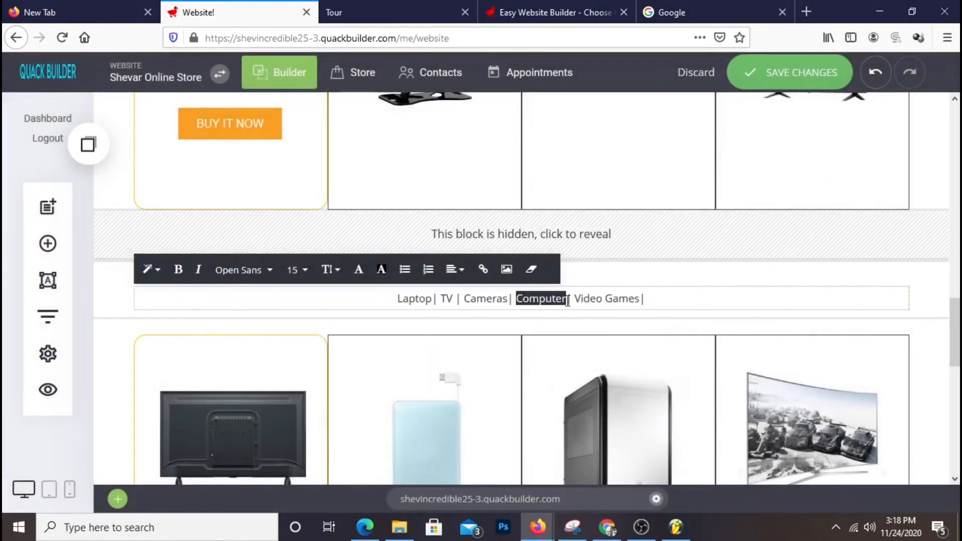
left_click(482, 269)
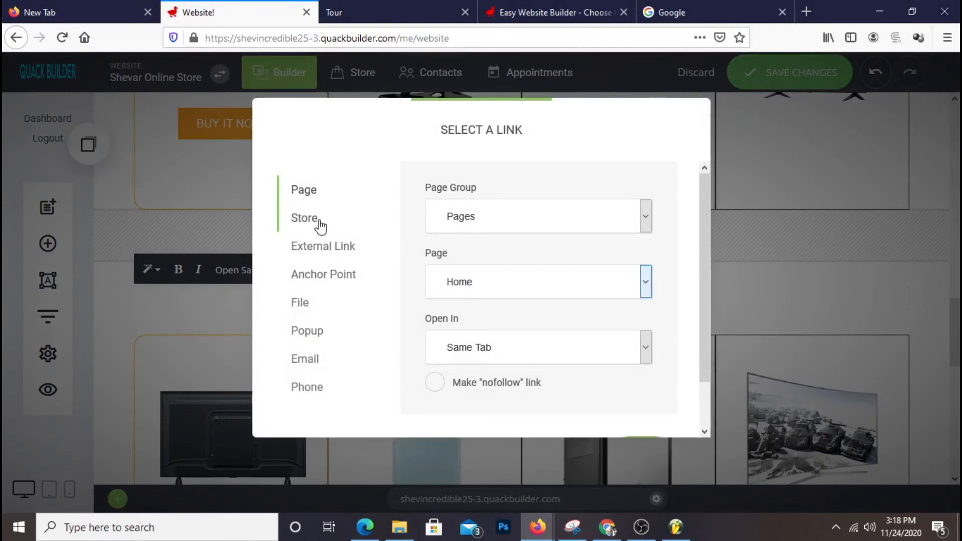
left_click(304, 218)
left_click(496, 220)
left_click(574, 298)
scroll(699, 370, "down", 2)
left_click(646, 403)
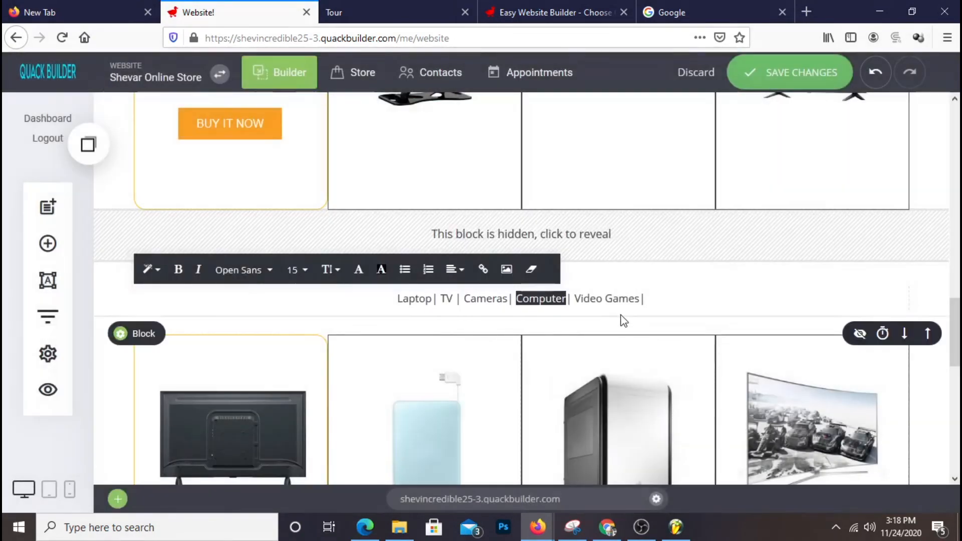
Link the words Video Games in the category line to the Games category of the store.
left_click_drag(577, 299, 625, 300)
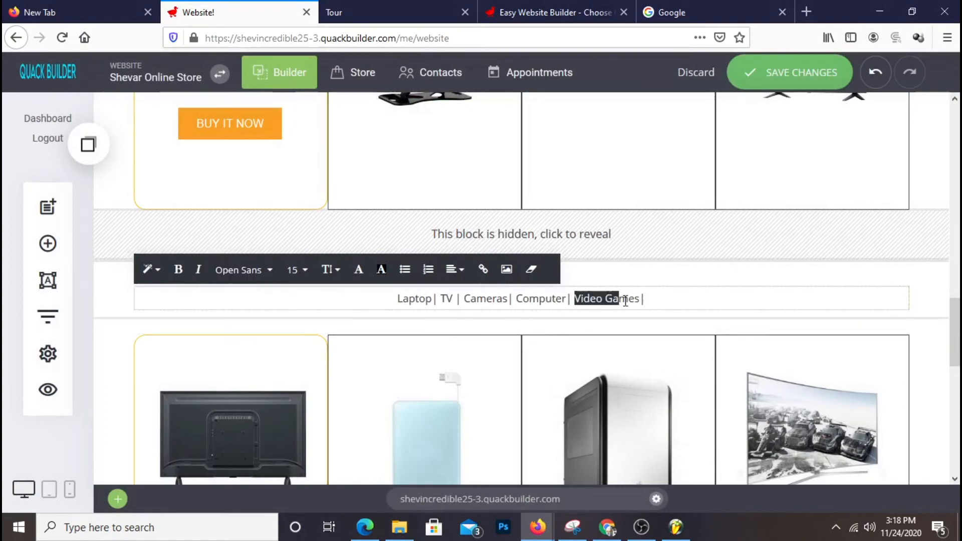
left_click(484, 270)
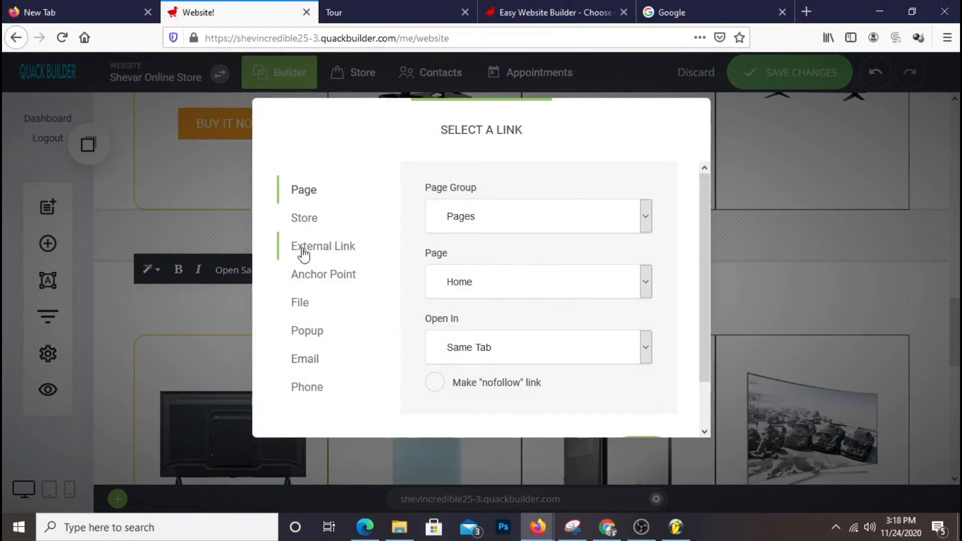
left_click(321, 223)
left_click(477, 225)
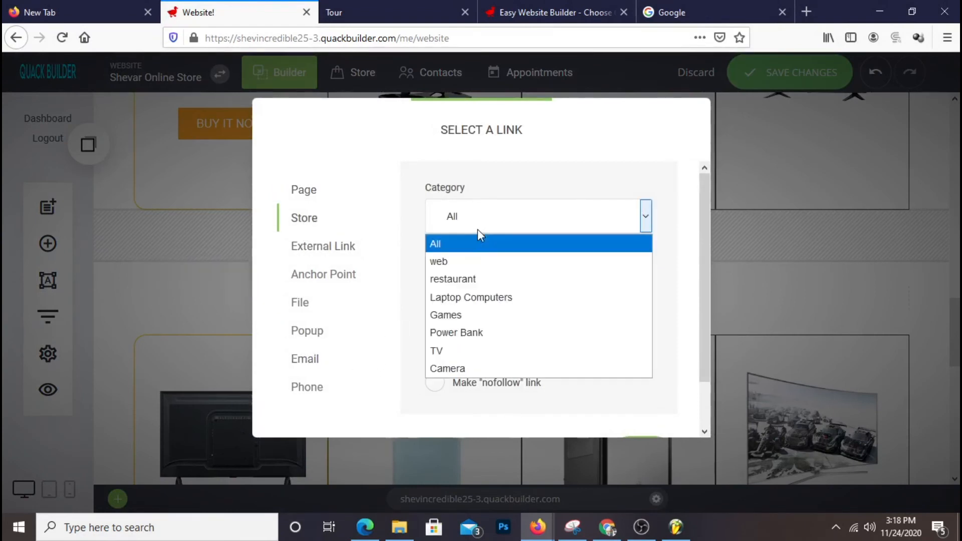
left_click(471, 316)
scroll(567, 333, "down", 2)
left_click(647, 403)
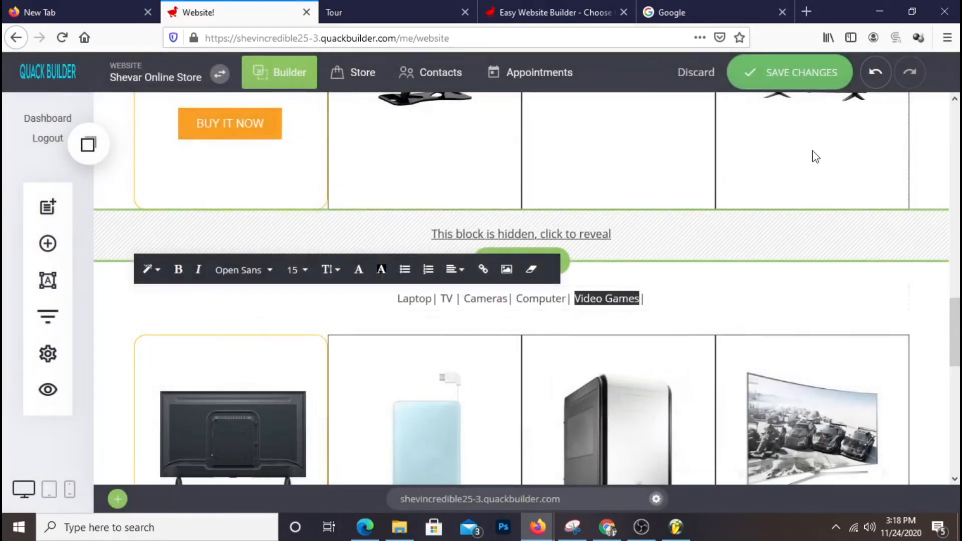
Save the website changes and open a fresh preview in a new browser tab to check the category line.
left_click(798, 73)
left_click(344, 11)
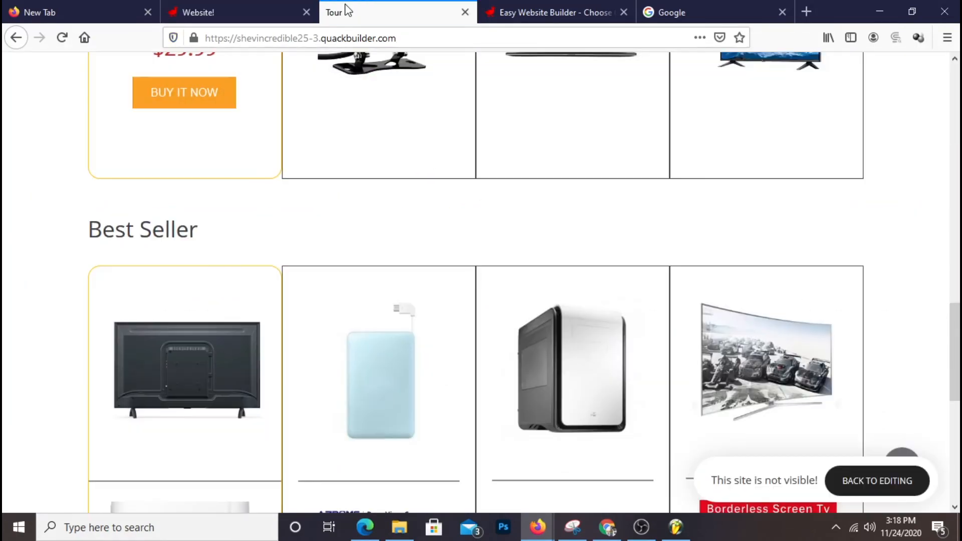
left_click(211, 12)
left_click(50, 390)
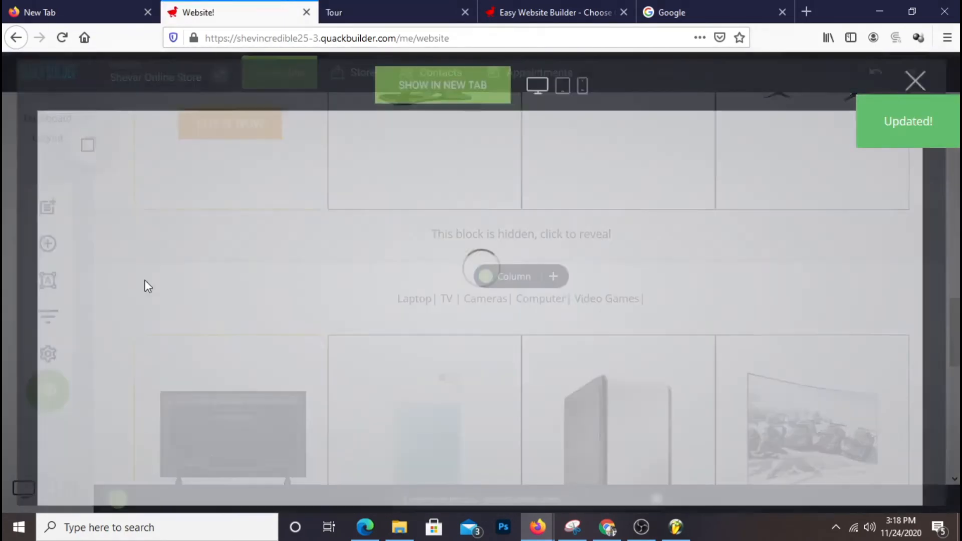
left_click(411, 72)
scroll(463, 165, "down", 5)
scroll(465, 171, "down", 10)
scroll(465, 171, "up", 14)
scroll(467, 174, "down", 10)
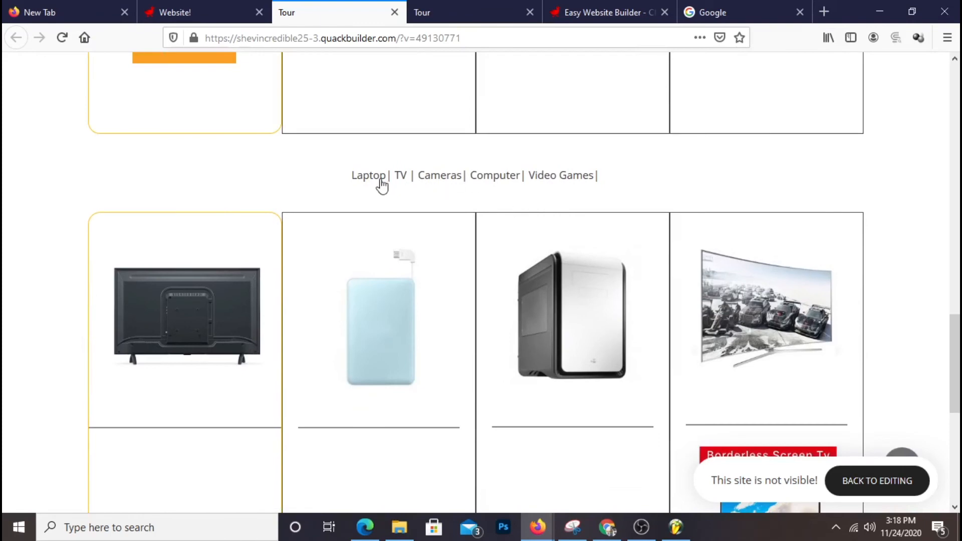
Make the whole category line in the website builder bold at font size 18, and save the changes.
left_click(216, 6)
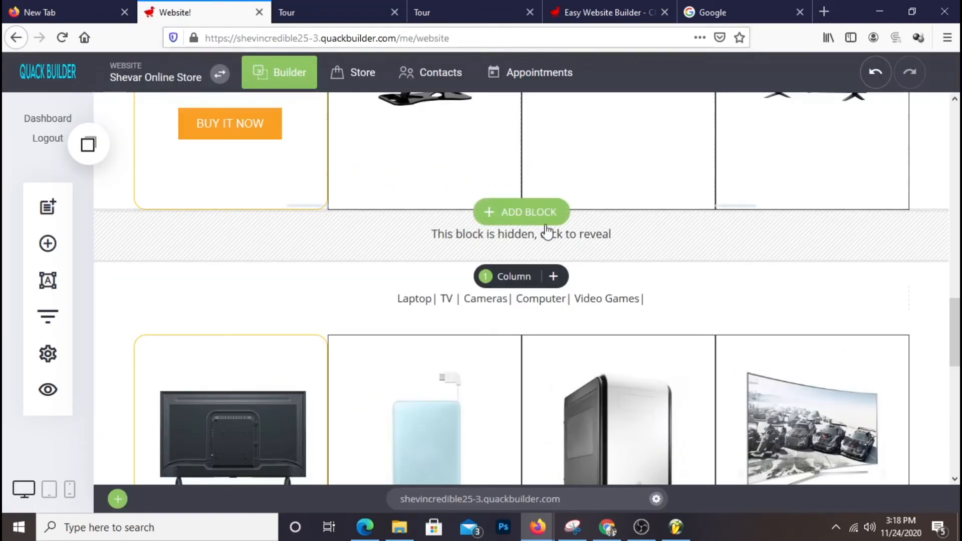
left_click(377, 300)
left_click_drag(398, 299, 653, 318)
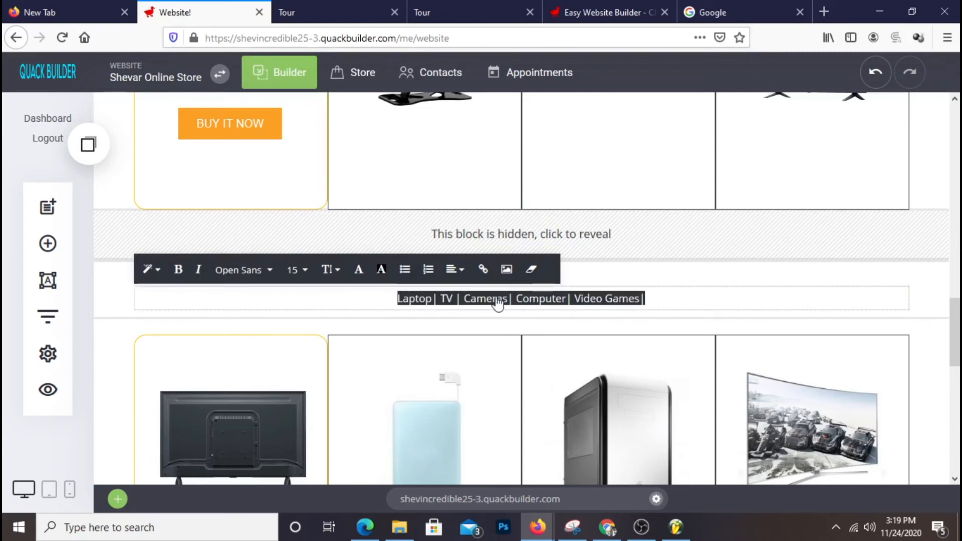
left_click(177, 271)
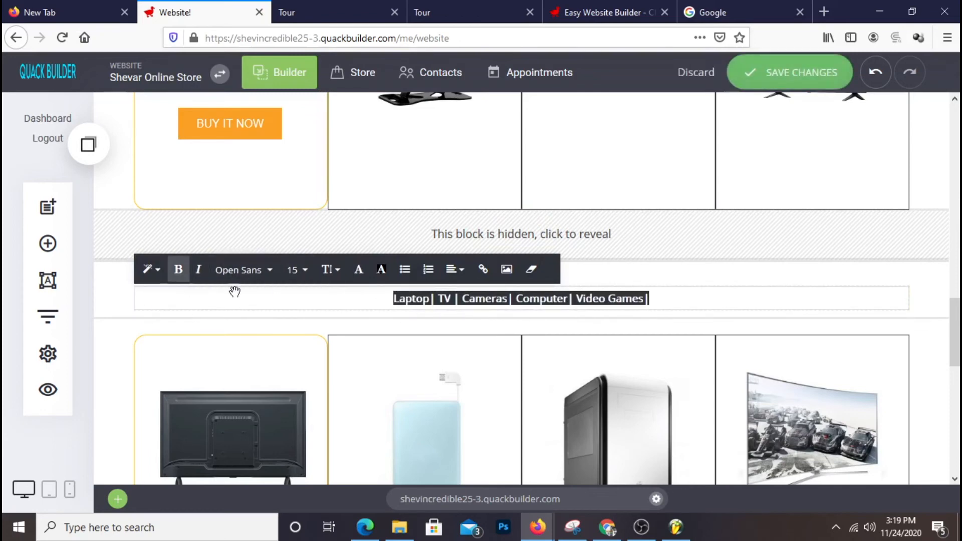
left_click(299, 270)
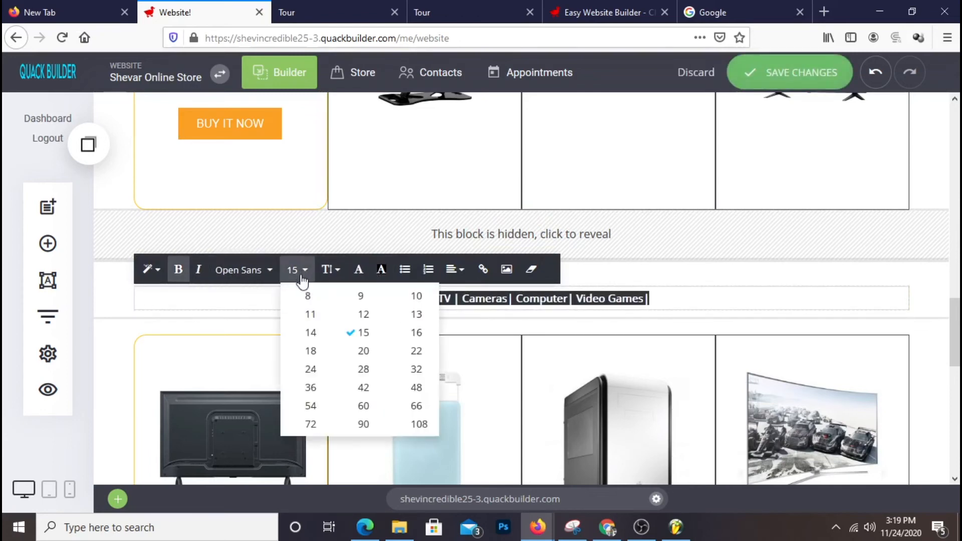
left_click(313, 353)
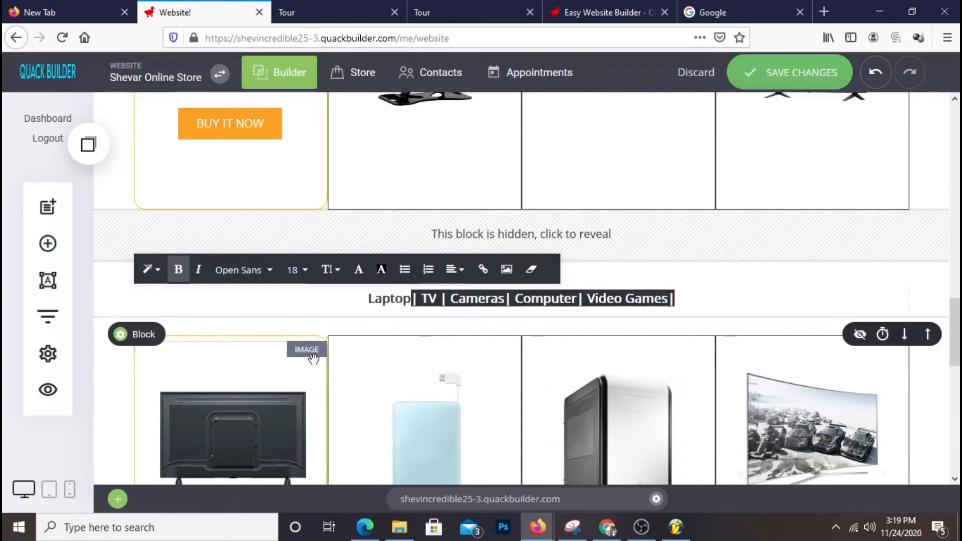
left_click(804, 76)
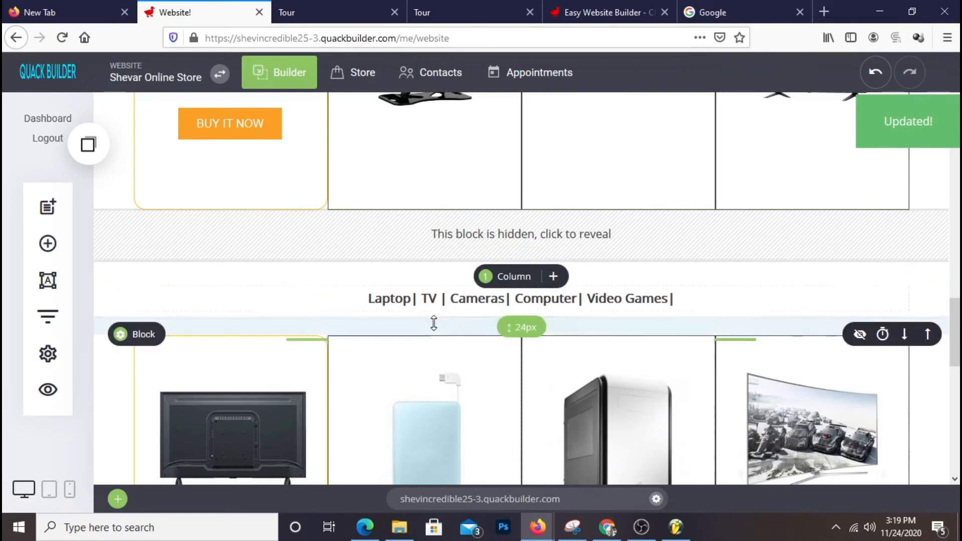
Reduce the space below the category line, increase the space above it, and save the changes.
left_click_drag(434, 324, 435, 317)
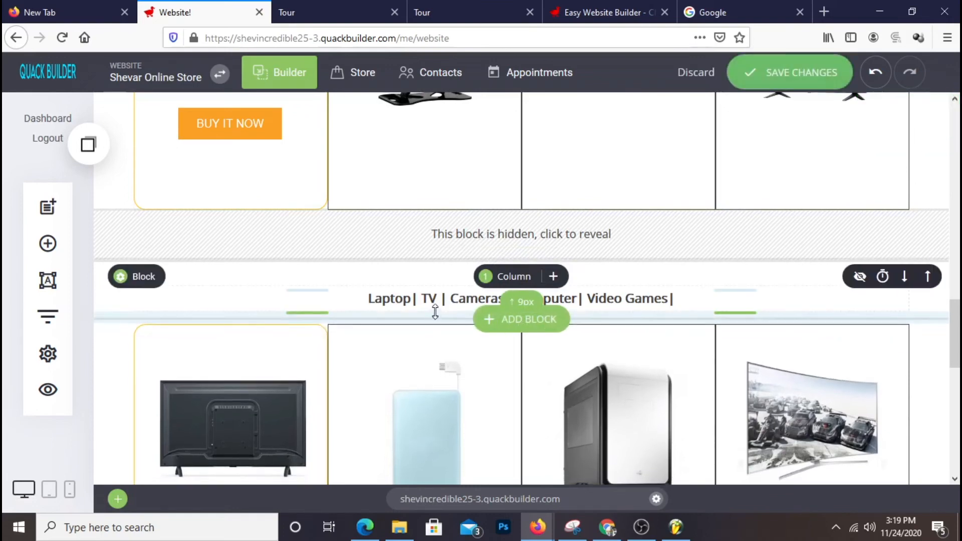
left_click_drag(438, 284, 442, 311)
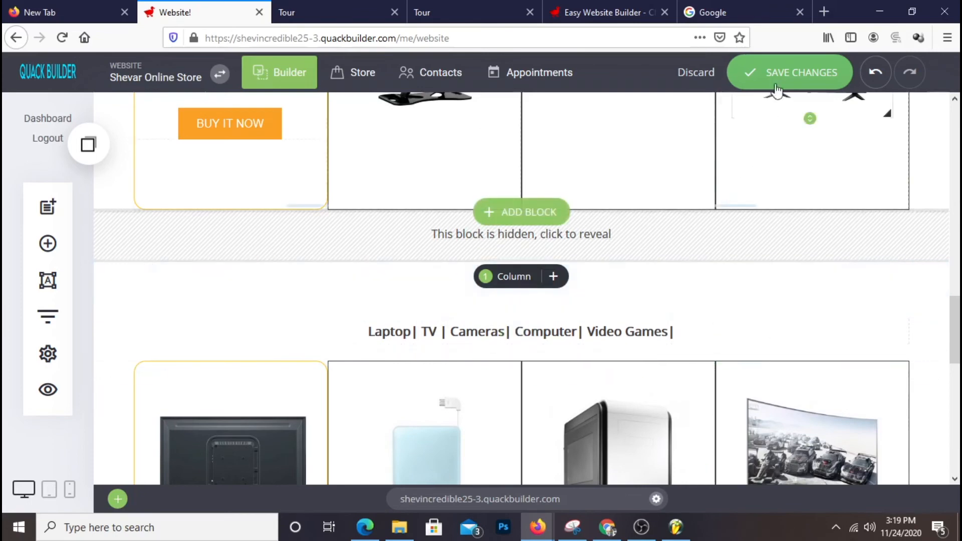
left_click(797, 75)
Reload the website preview and review the category line's links, its spacing and the surrounding product sections.
left_click(332, 12)
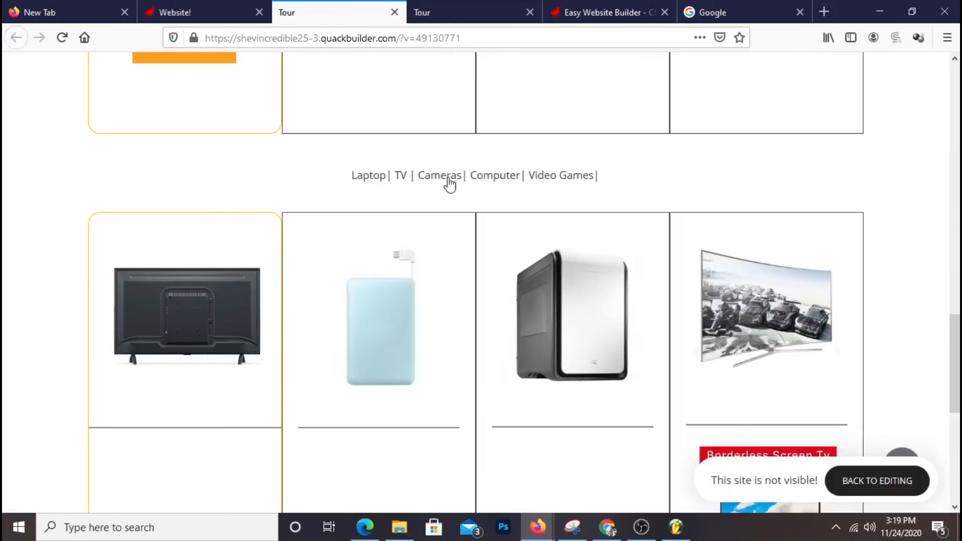
right_click(747, 176)
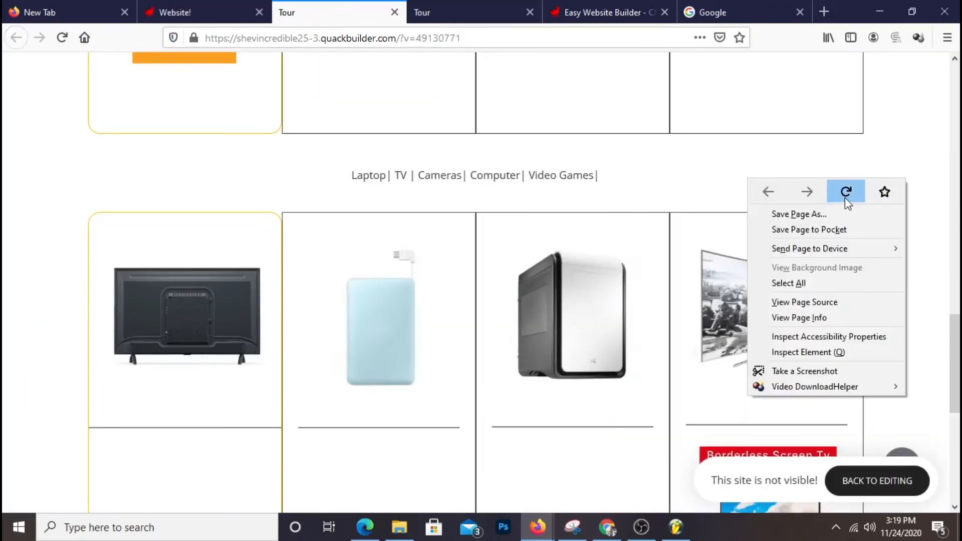
left_click(843, 192)
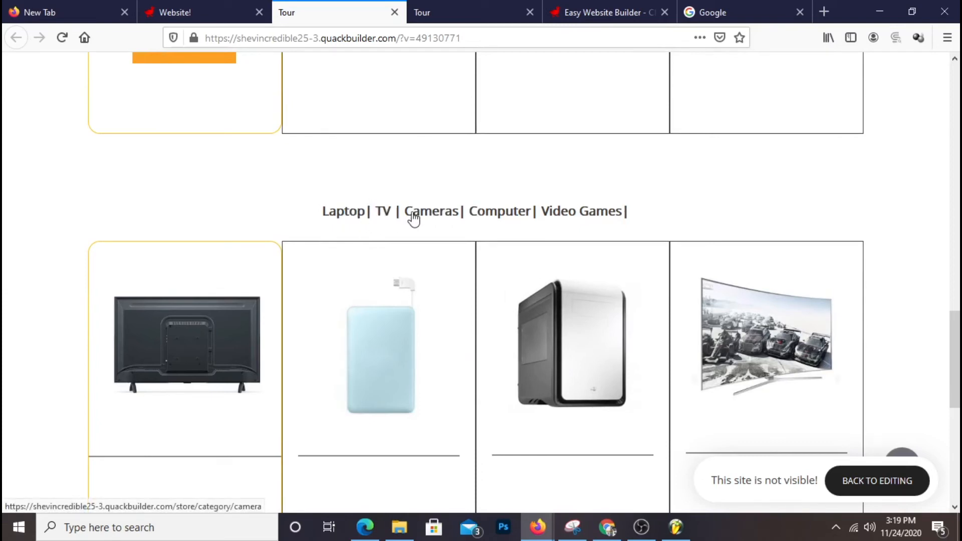
scroll(696, 226, "up", 5)
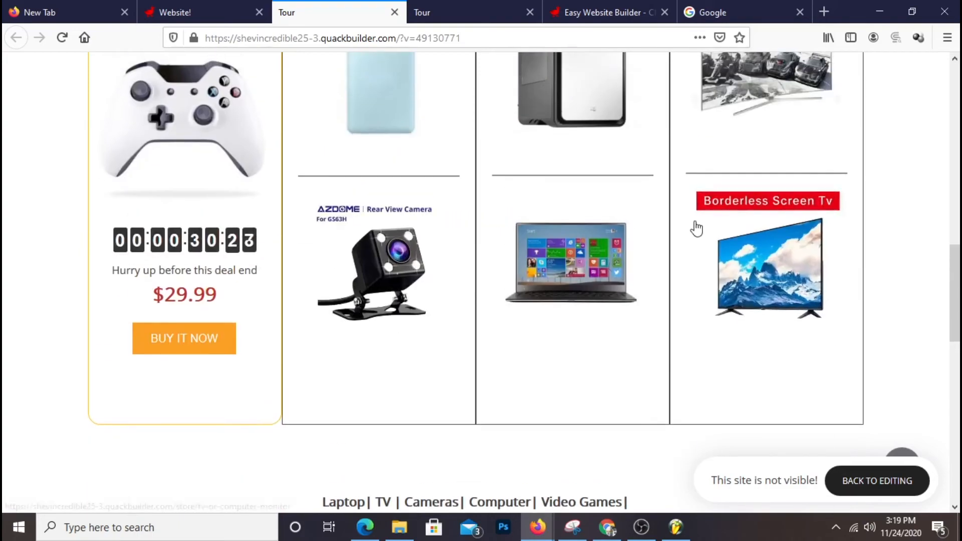
scroll(695, 226, "up", 7)
scroll(693, 226, "down", 11)
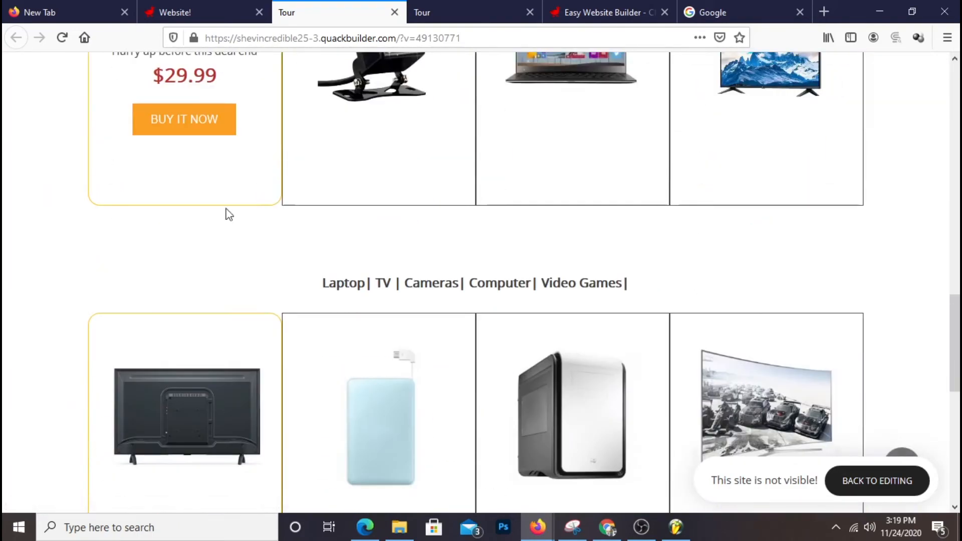
scroll(501, 235, "down", 5)
scroll(670, 437, "up", 7)
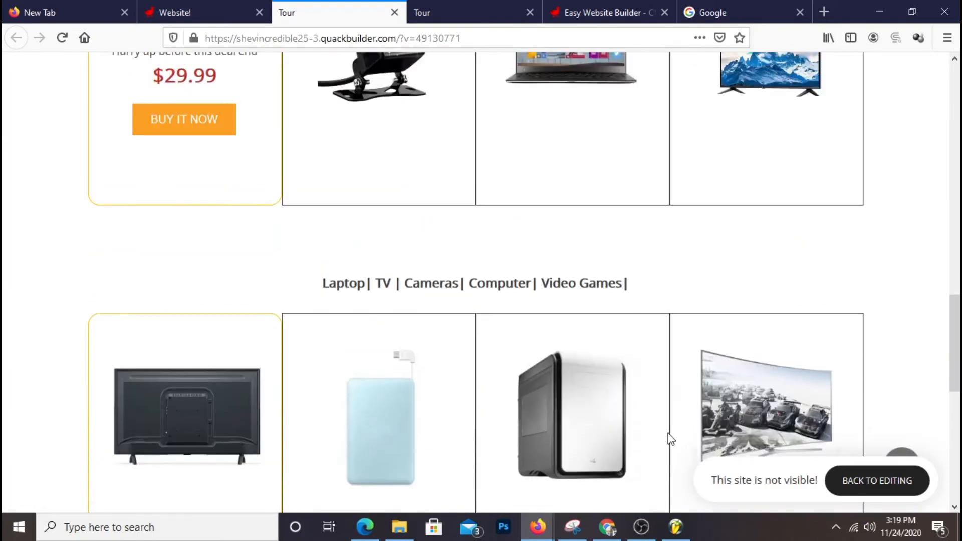
scroll(669, 439, "up", 12)
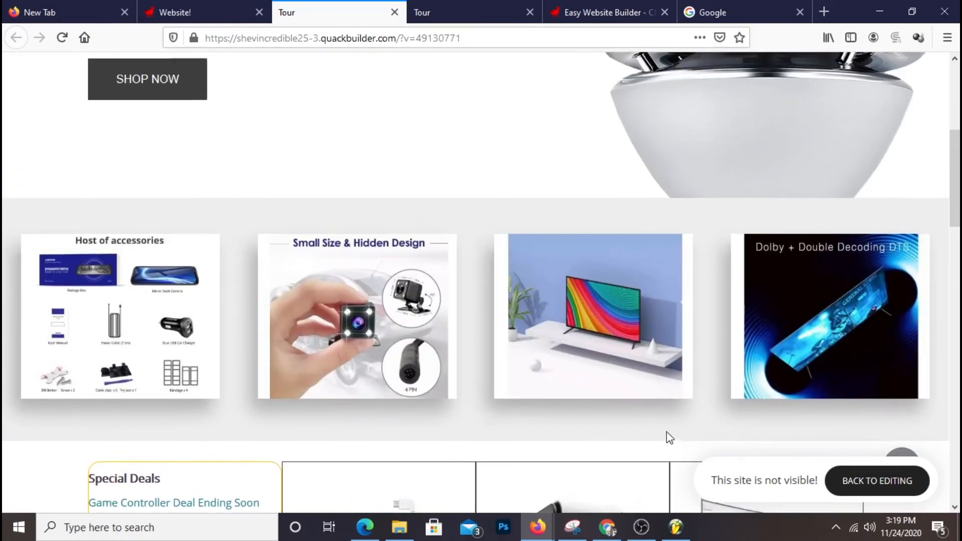
scroll(649, 436, "down", 5)
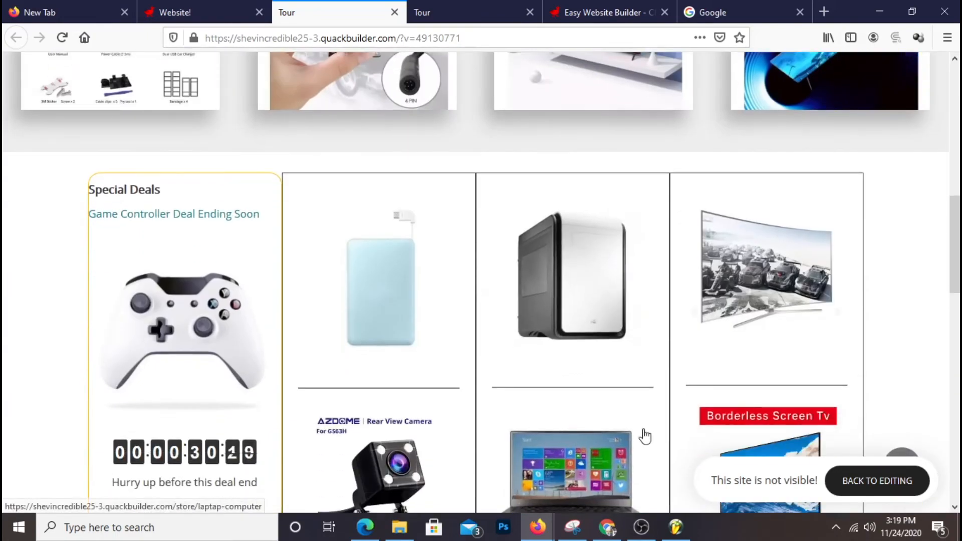
scroll(669, 426, "up", 10)
scroll(669, 426, "down", 15)
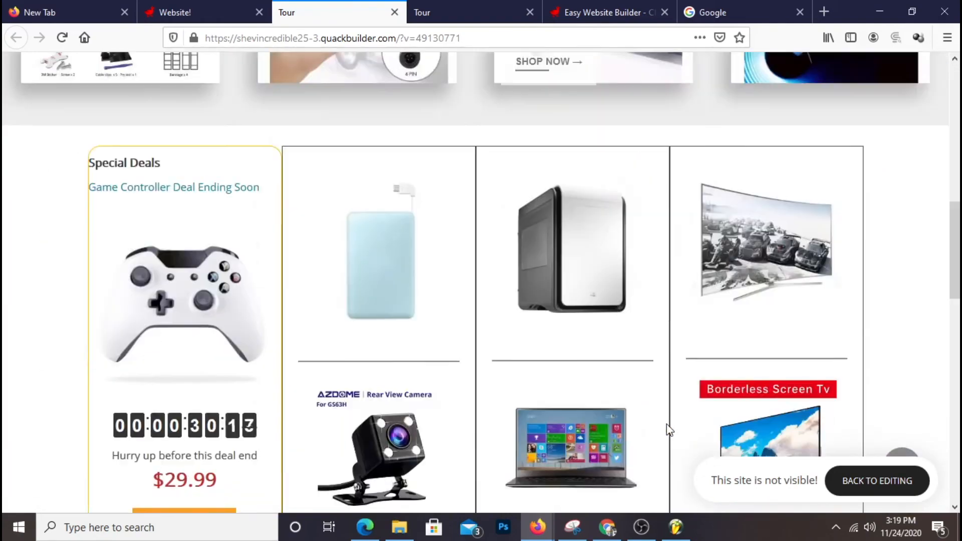
scroll(670, 430, "down", 5)
scroll(670, 430, "up", 12)
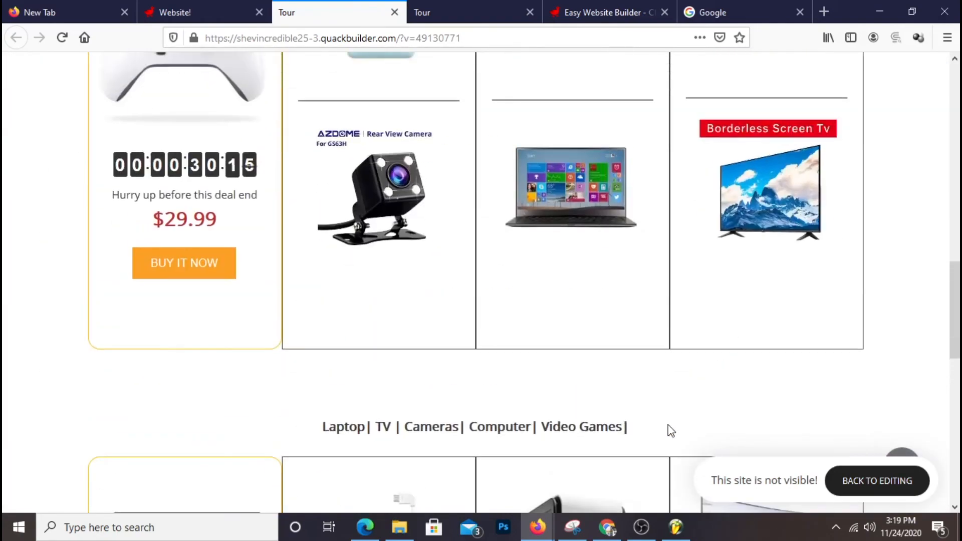
scroll(671, 430, "up", 2)
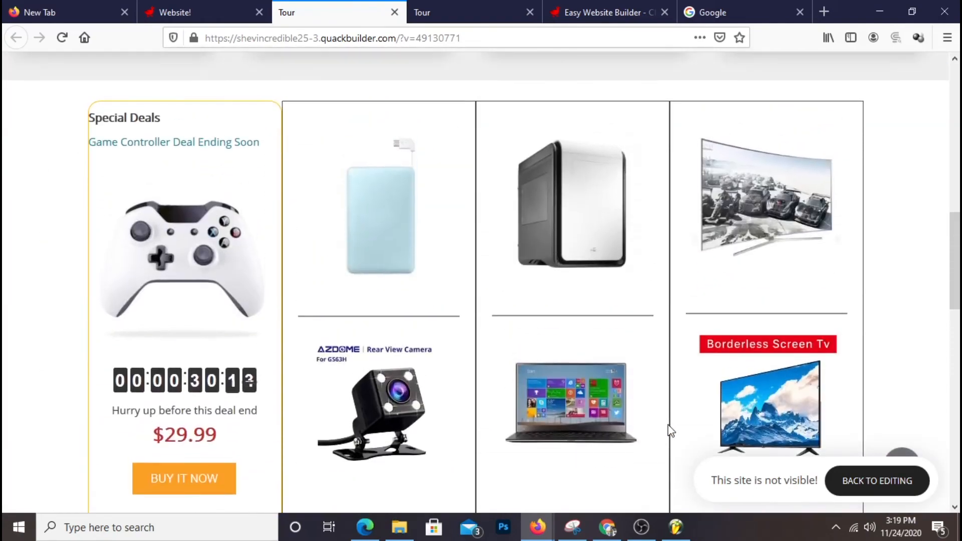
scroll(671, 429, "down", 6)
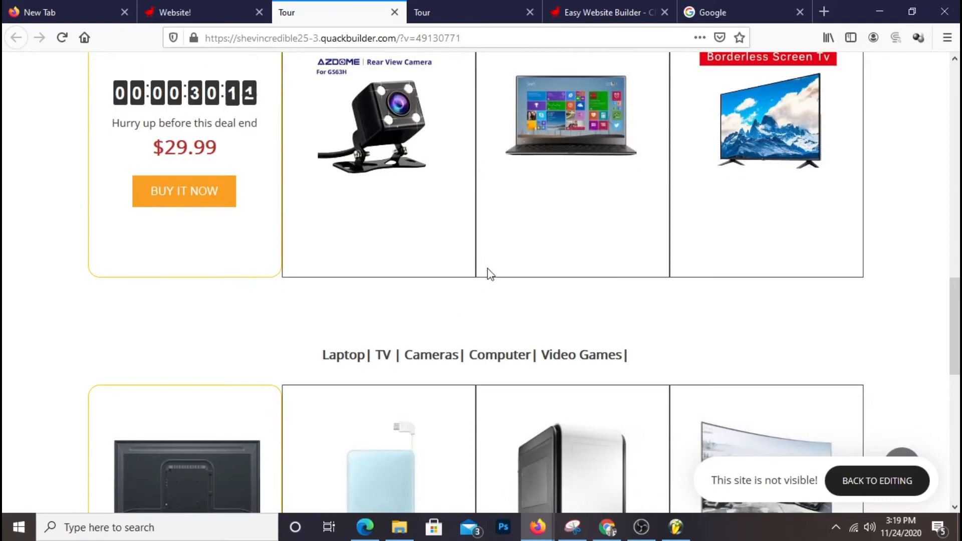
scroll(490, 278, "up", 6)
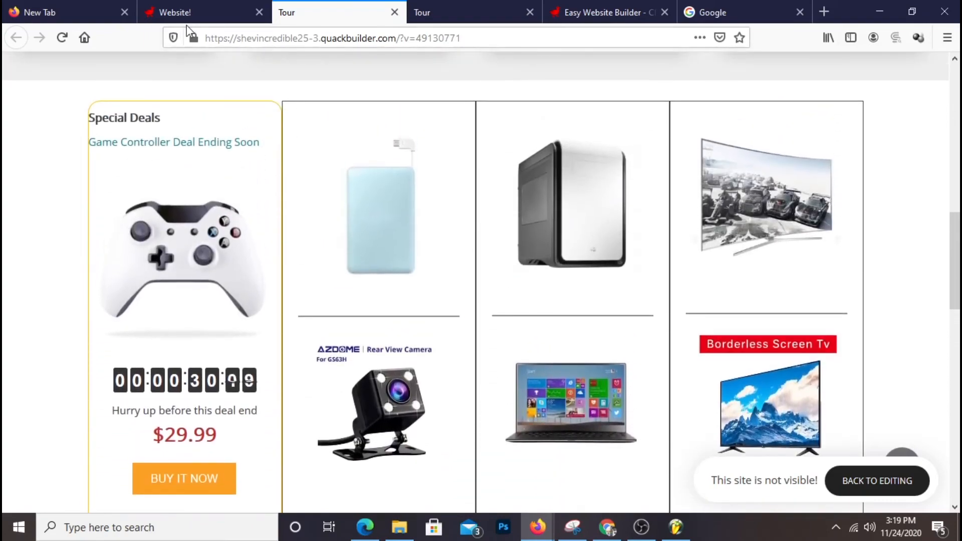
Give the product block directly below the category line in the website builder a light blue background colour, DEEBFF.
left_click(205, 13)
scroll(611, 262, "up", 12)
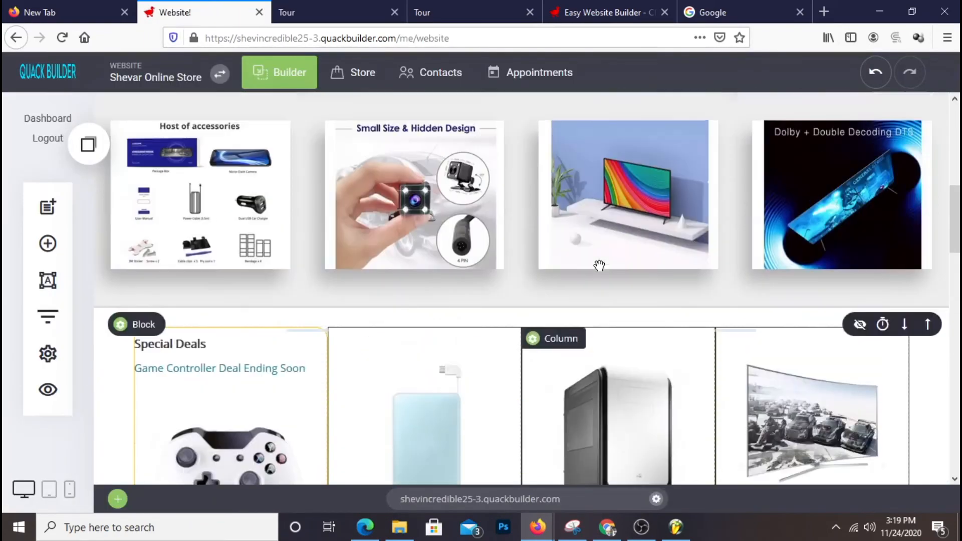
scroll(599, 265, "down", 6)
scroll(599, 265, "up", 3)
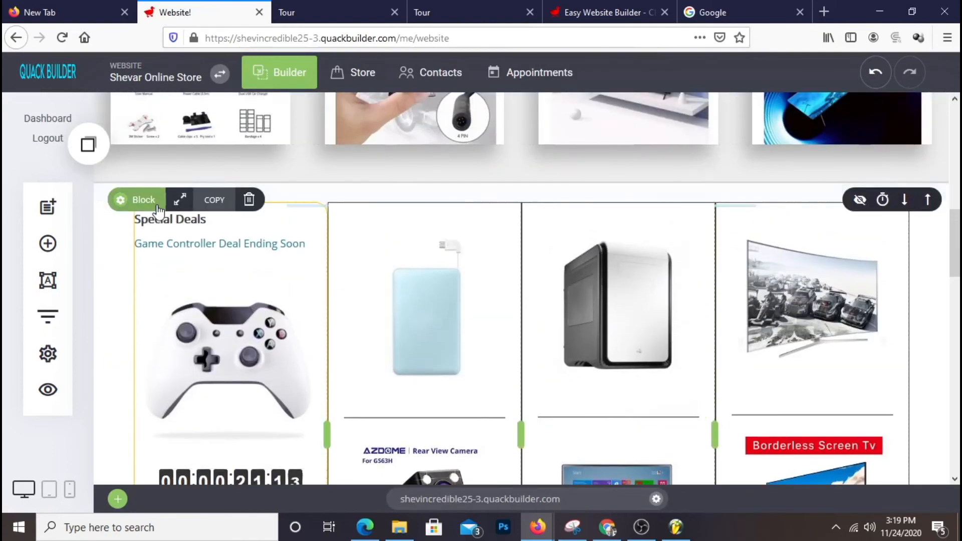
scroll(635, 343, "down", 10)
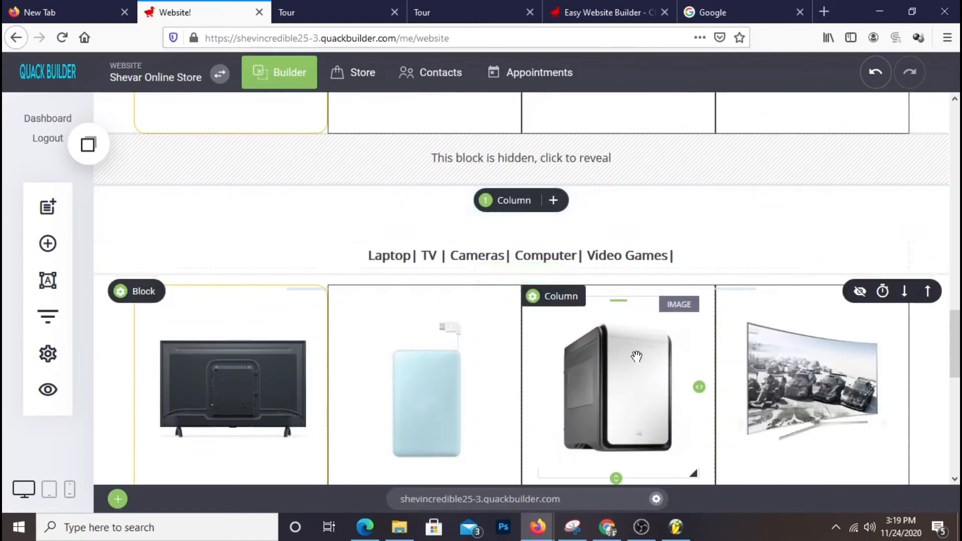
scroll(611, 340, "down", 3)
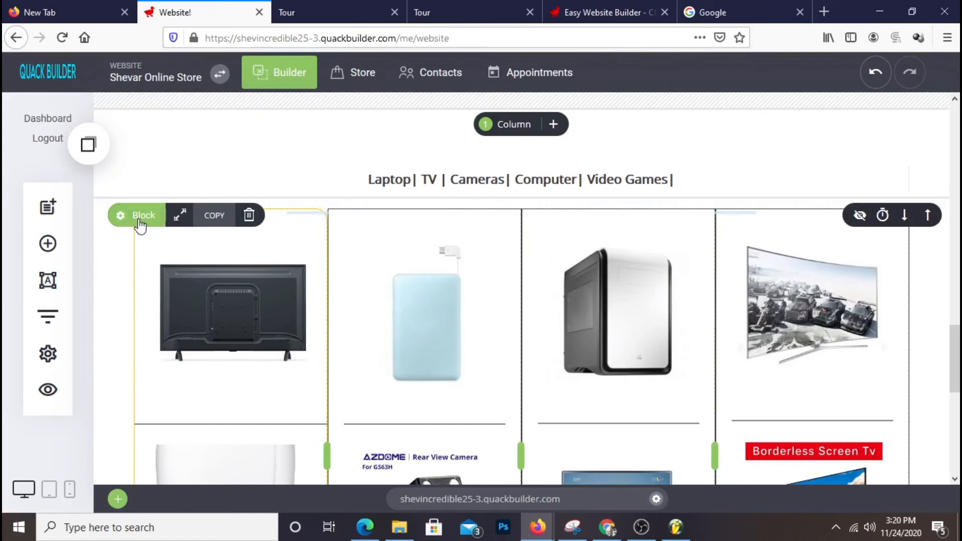
left_click(140, 217)
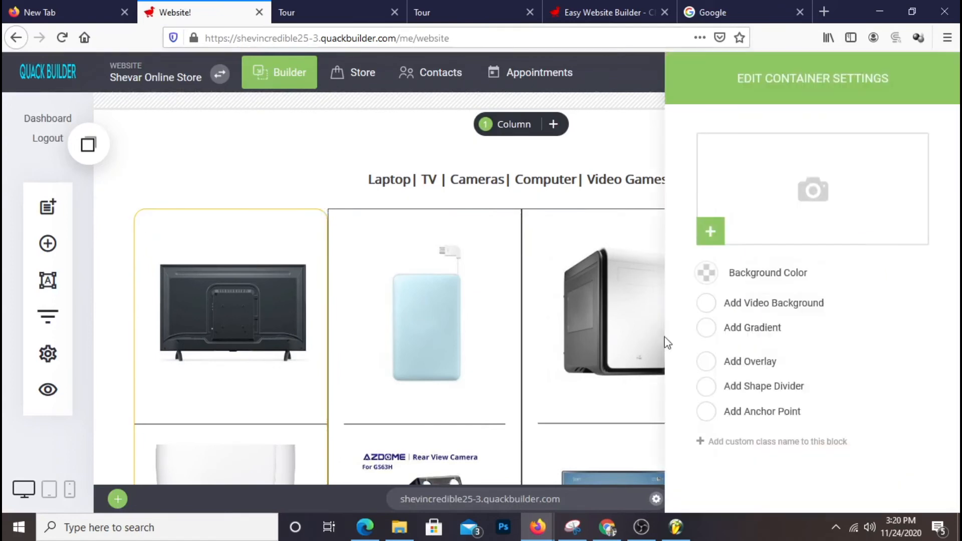
left_click(705, 274)
left_click_drag(704, 196, 730, 185)
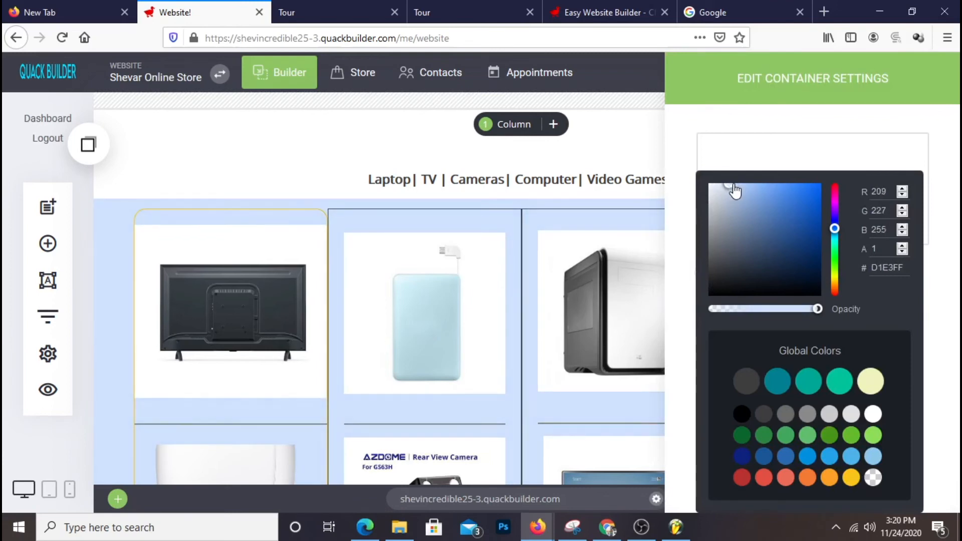
left_click_drag(730, 185, 723, 183)
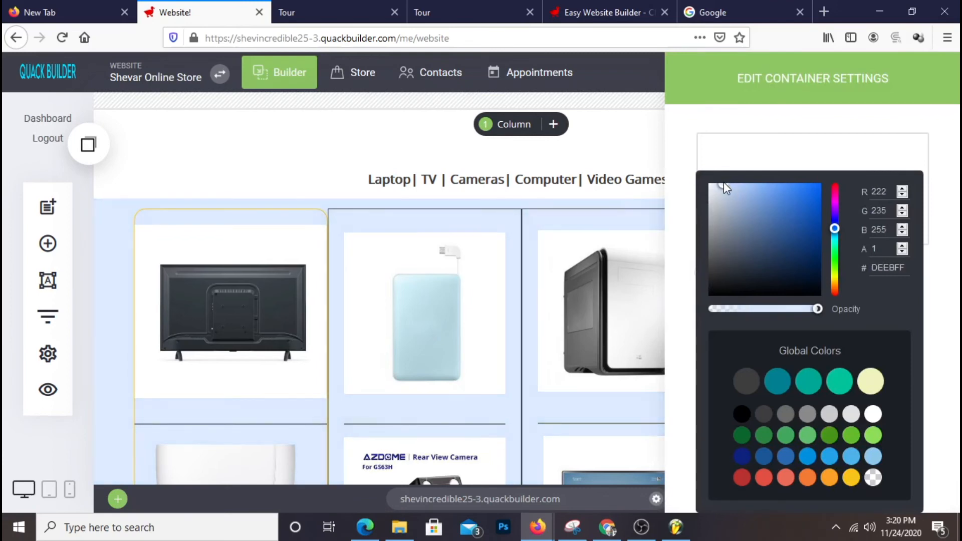
left_click(608, 204)
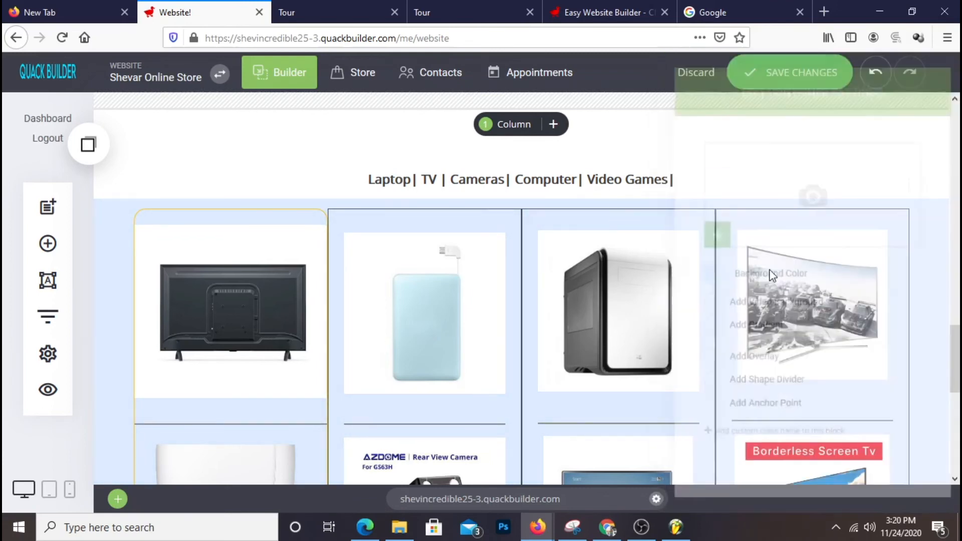
Copy the hex code of the background colour from the container settings of the product block below the category line.
scroll(731, 220, "down", 2)
scroll(731, 241, "up", 5)
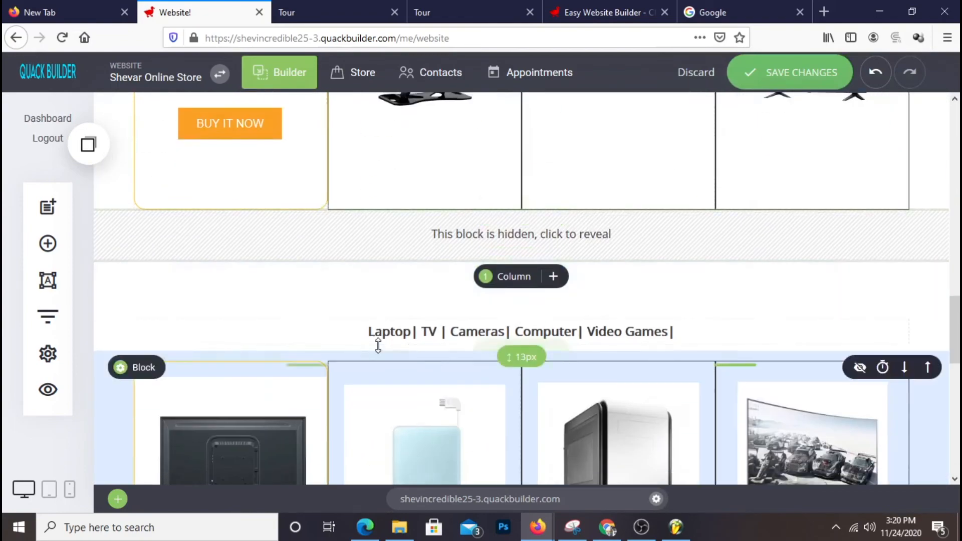
left_click(130, 367)
left_click(707, 274)
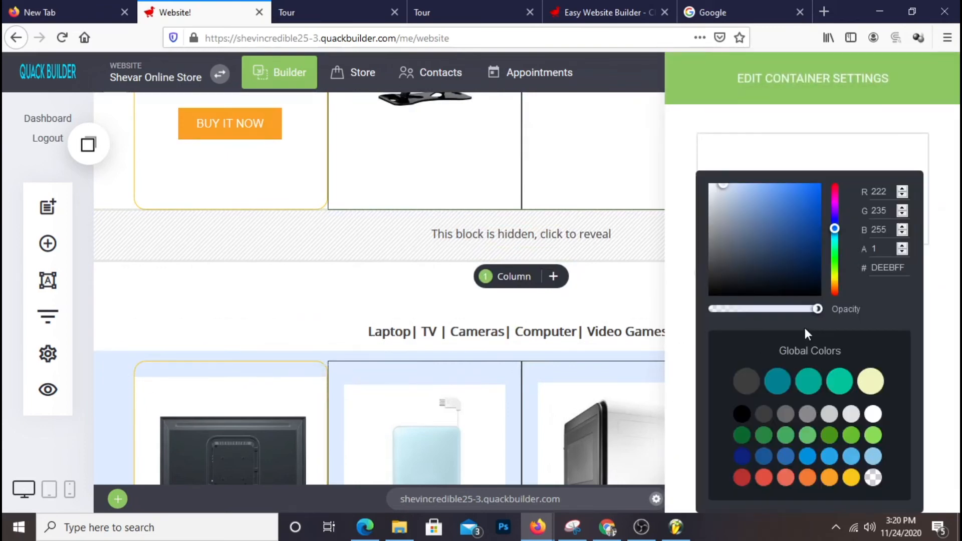
right_click(882, 270)
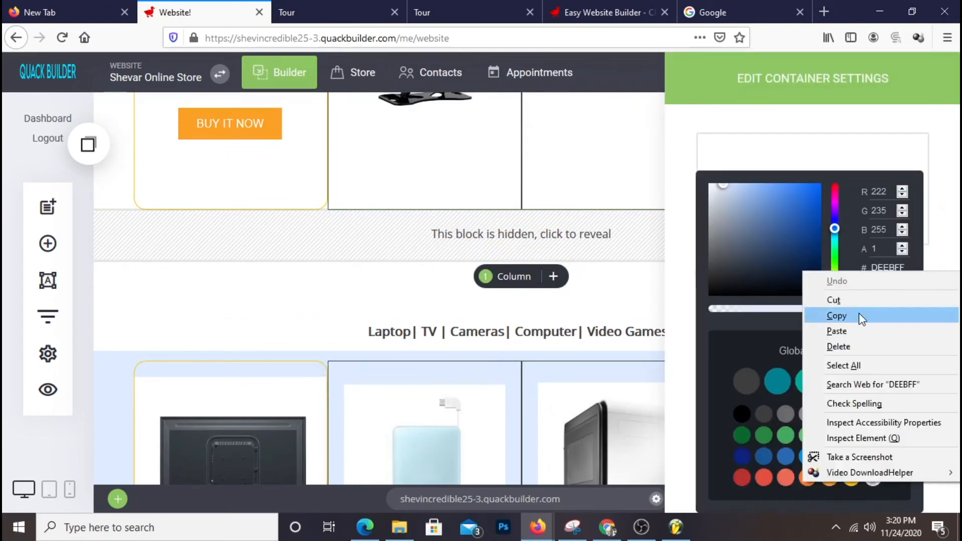
left_click(855, 321)
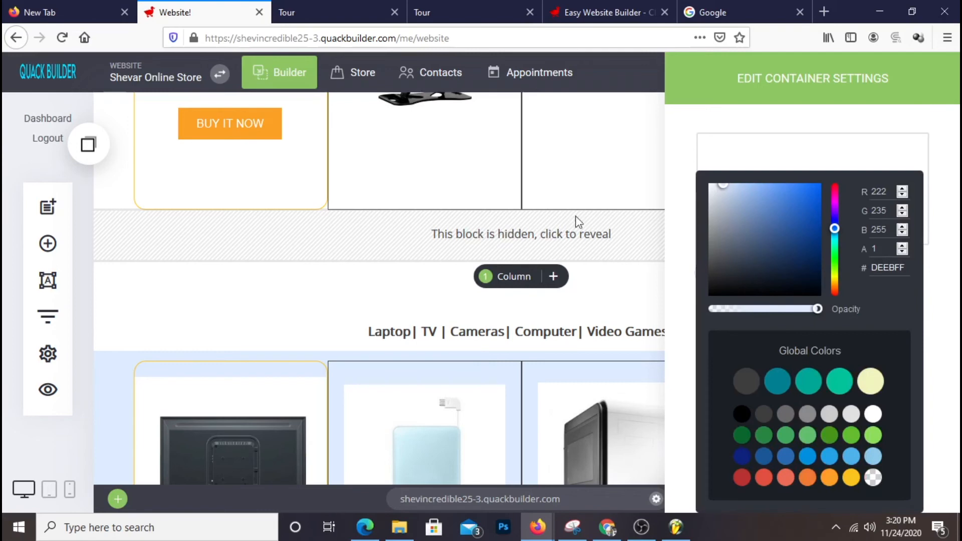
Set the background colour of the category line's block to DEEBFF using the copied code.
left_click(233, 296)
left_click(115, 281)
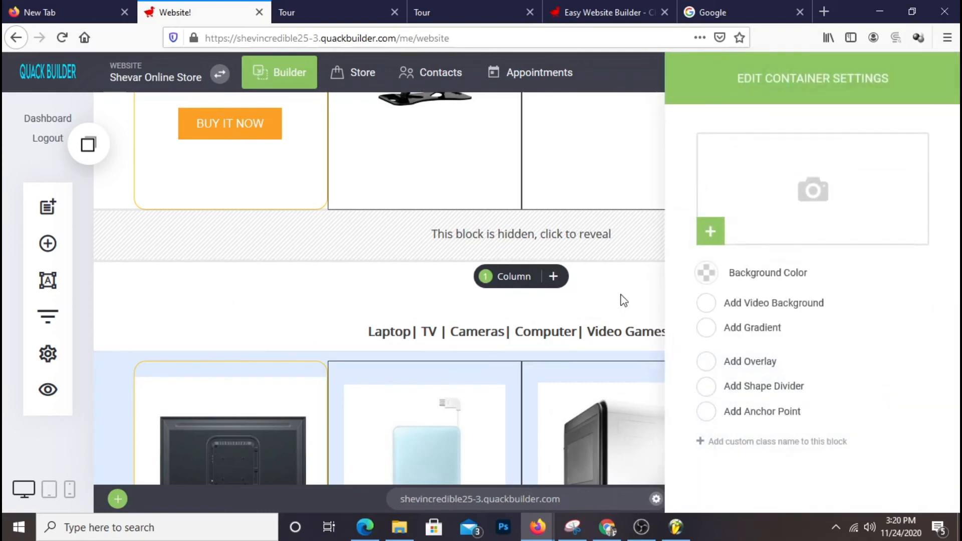
left_click(705, 274)
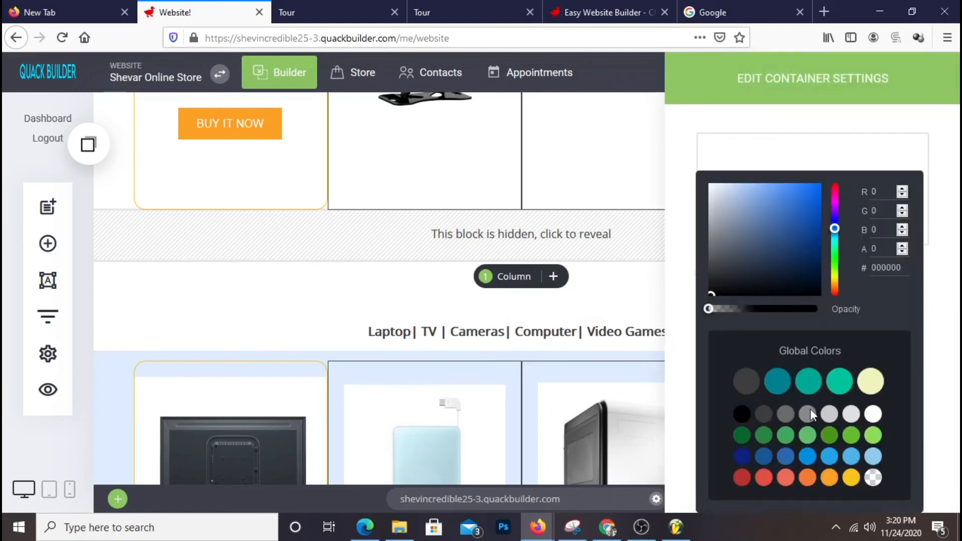
right_click(879, 267)
left_click(876, 326)
left_click(280, 296)
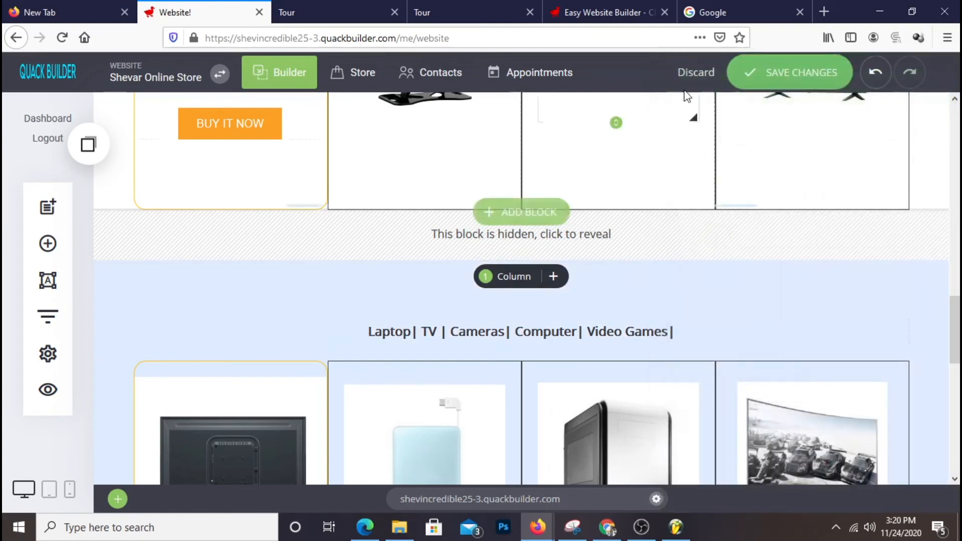
Reload the website preview and examine the light blue background behind the category line and product block against the other sections.
left_click(344, 15)
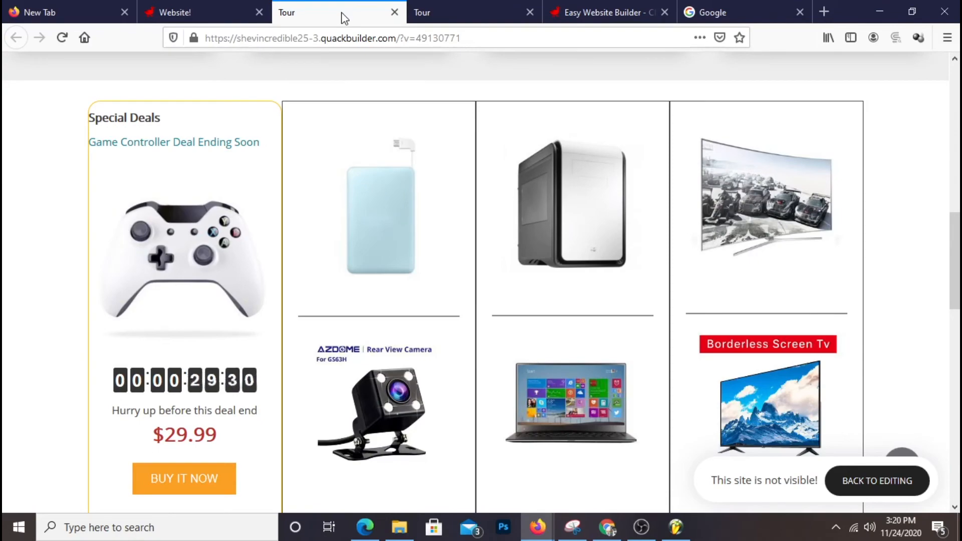
right_click(344, 19)
left_click(395, 24)
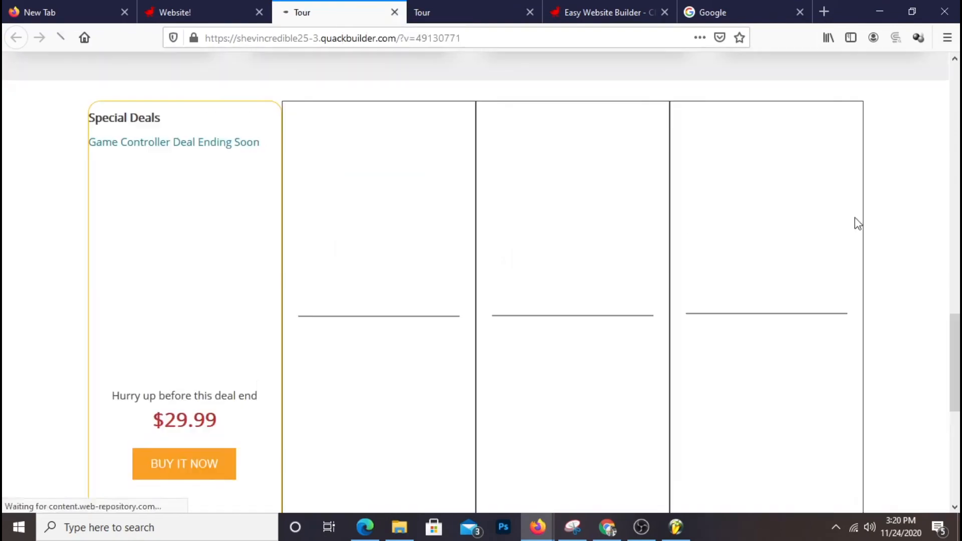
scroll(749, 218, "down", 10)
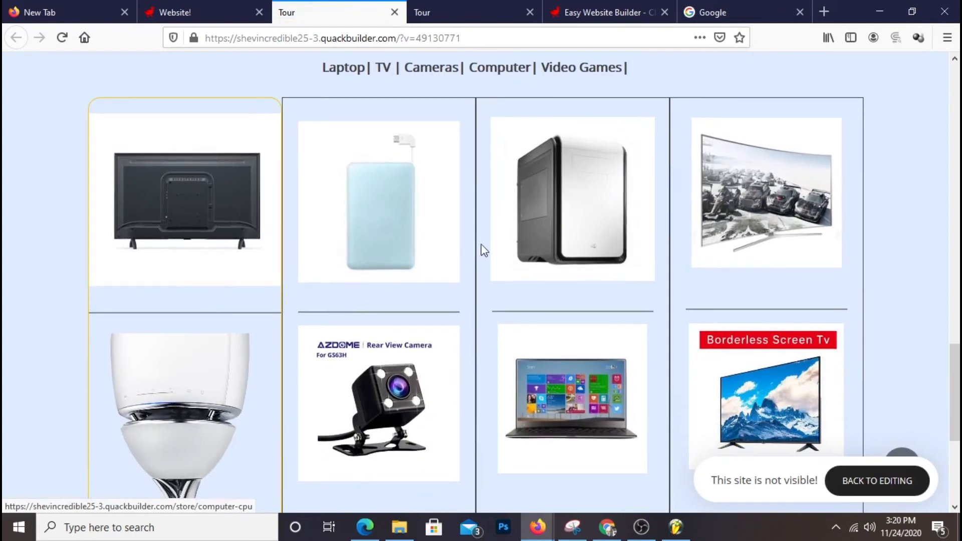
scroll(312, 278, "down", 3)
scroll(759, 297, "up", 15)
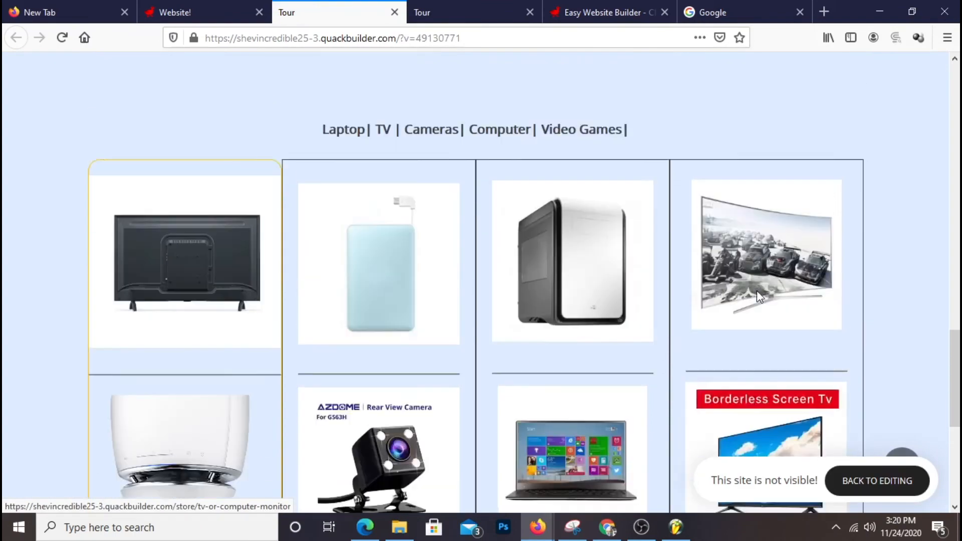
scroll(758, 296, "up", 3)
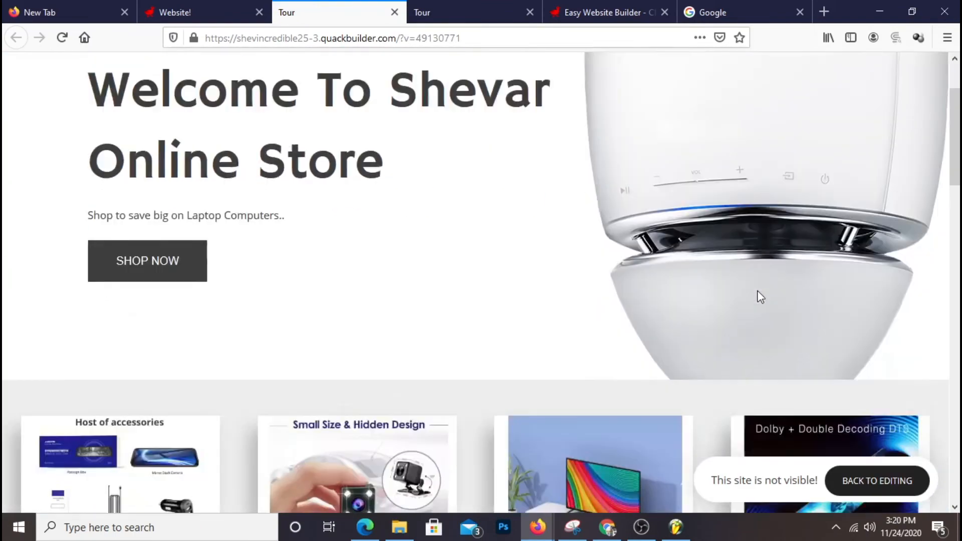
scroll(762, 294, "down", 10)
scroll(642, 196, "down", 7)
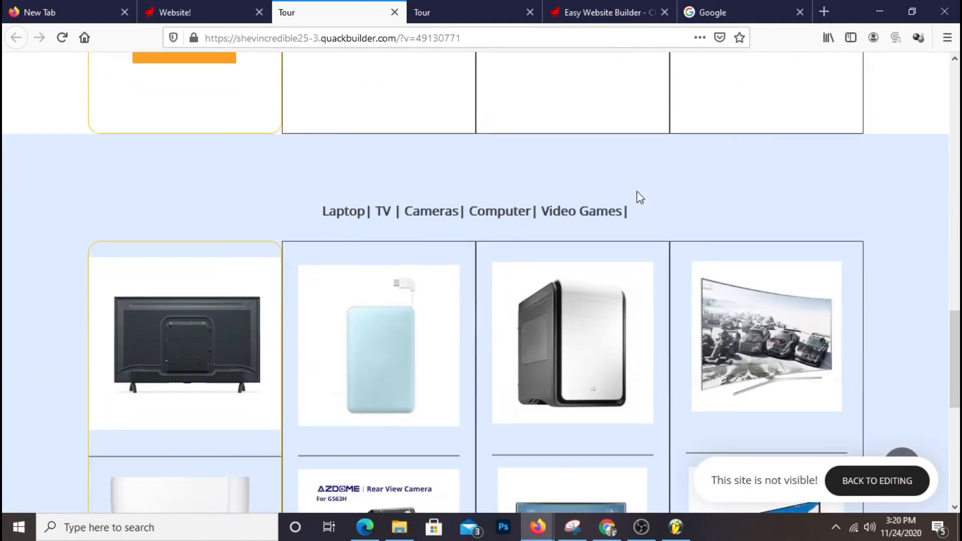
scroll(697, 331, "down", 6)
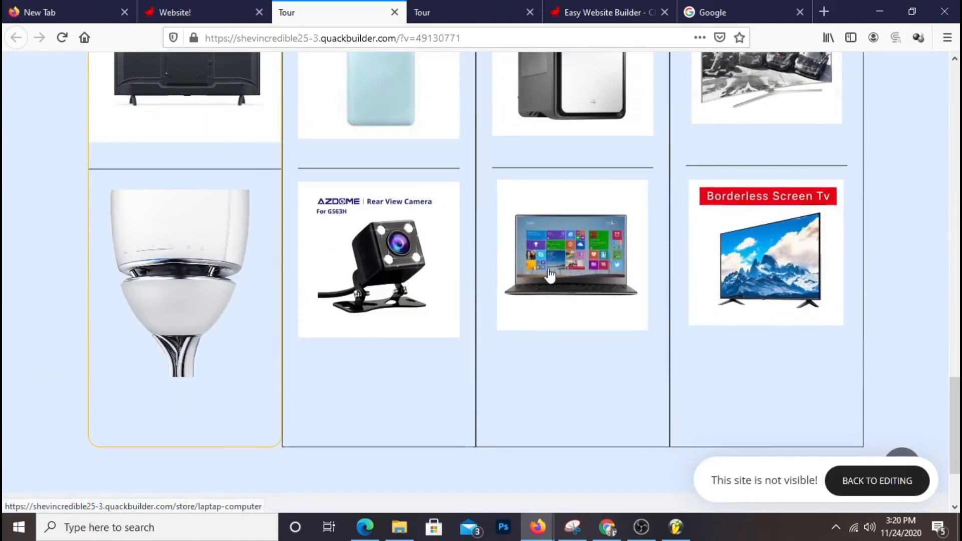
scroll(706, 298, "up", 7)
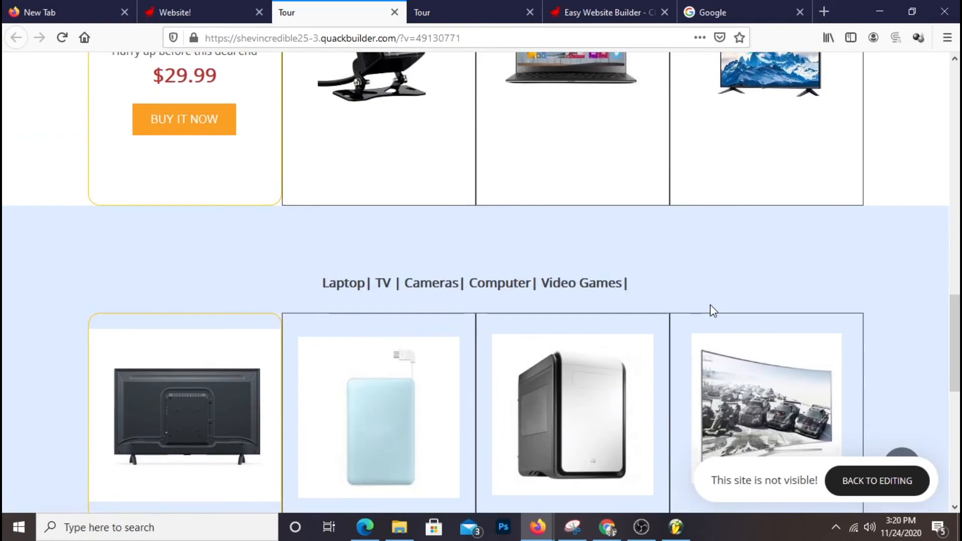
scroll(714, 290, "up", 18)
scroll(709, 279, "down", 14)
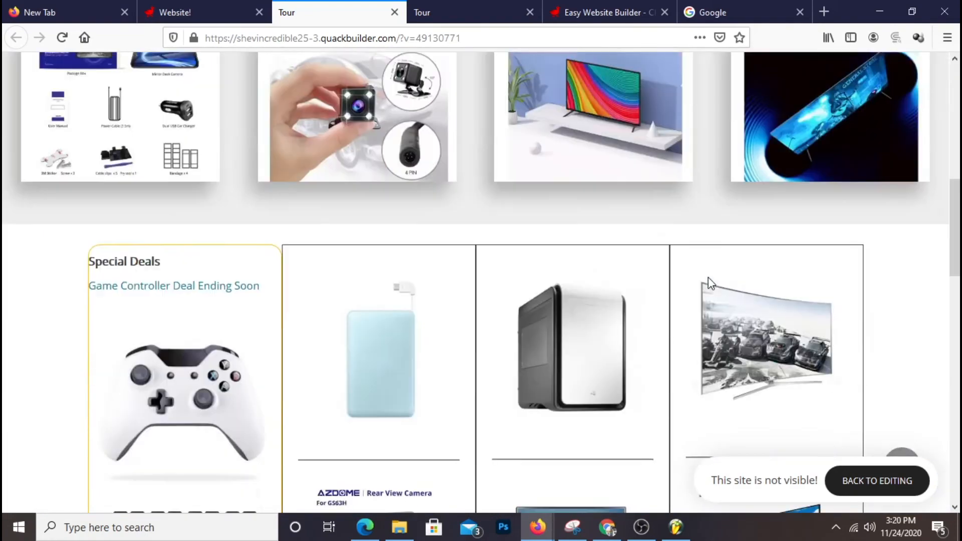
scroll(708, 281, "down", 6)
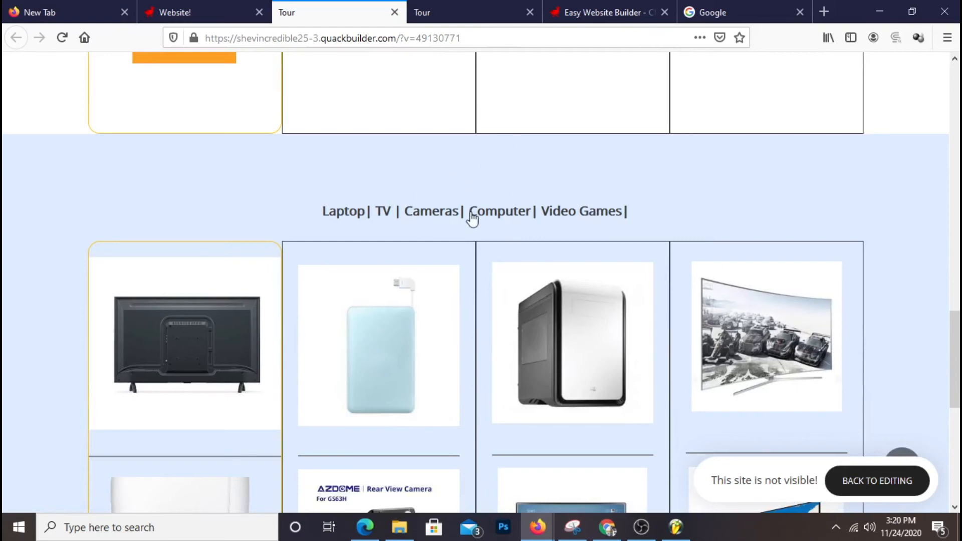
scroll(501, 220, "up", 2)
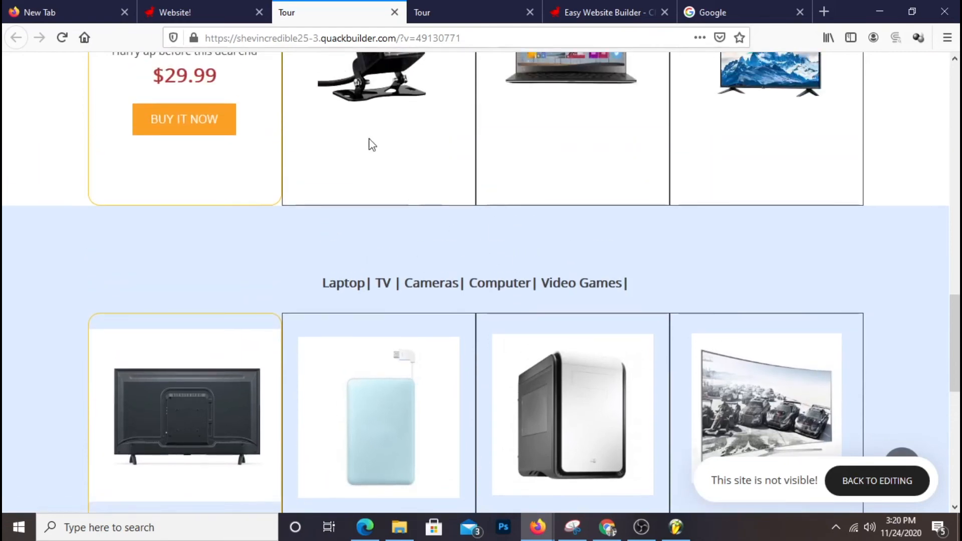
Return to the website builder and add an image widget above the category line in its block.
left_click(216, 21)
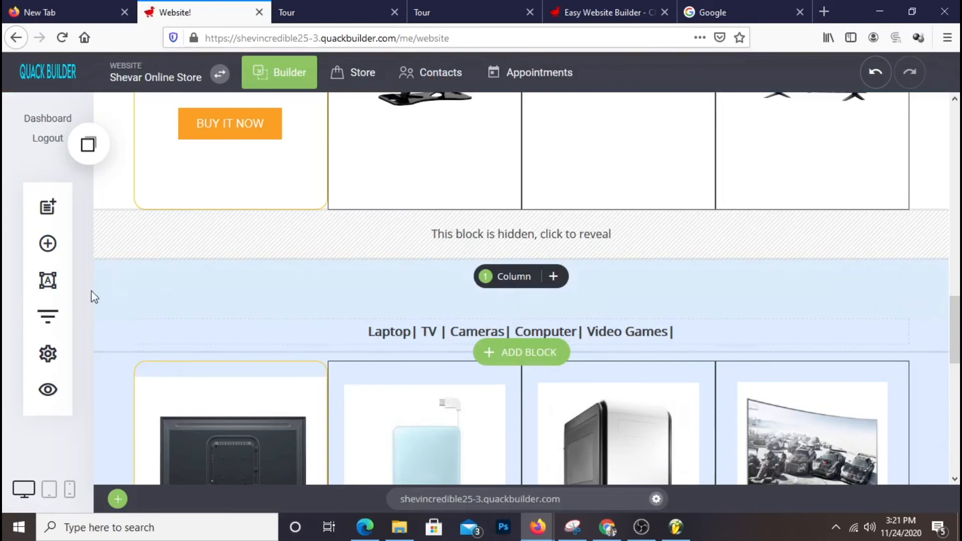
left_click(47, 246)
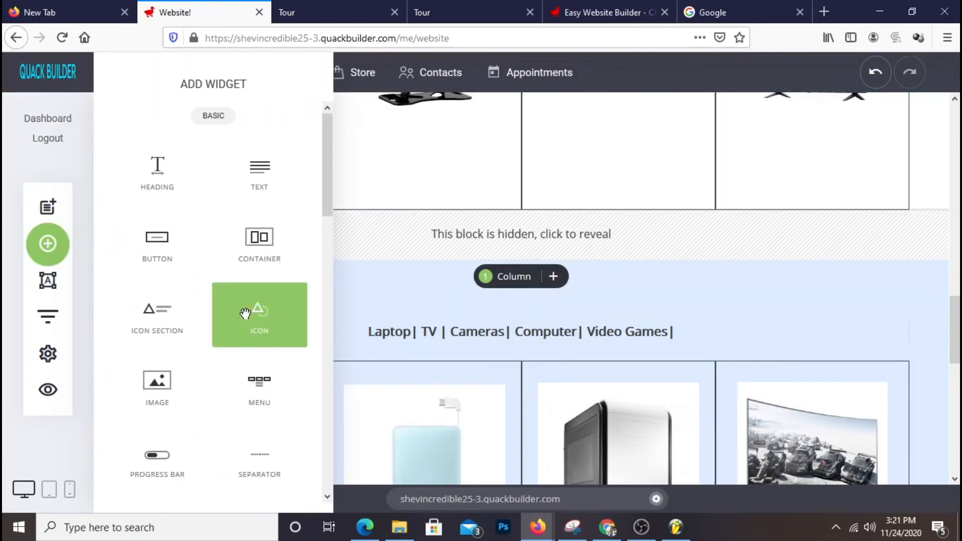
left_click_drag(178, 375, 588, 281)
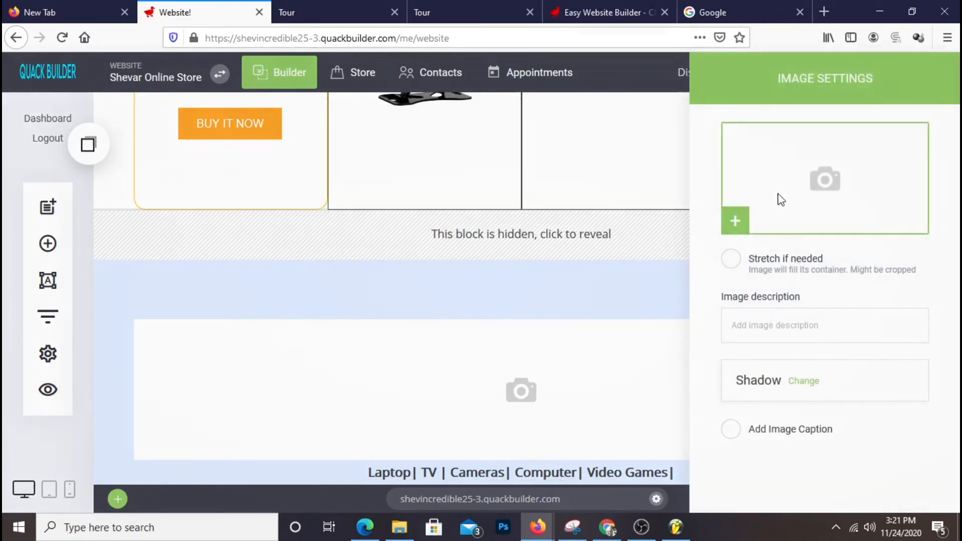
Upload the Doogle Store image from the Downloads folder and use it as the banner in the new image widget.
left_click(777, 200)
left_click(353, 438)
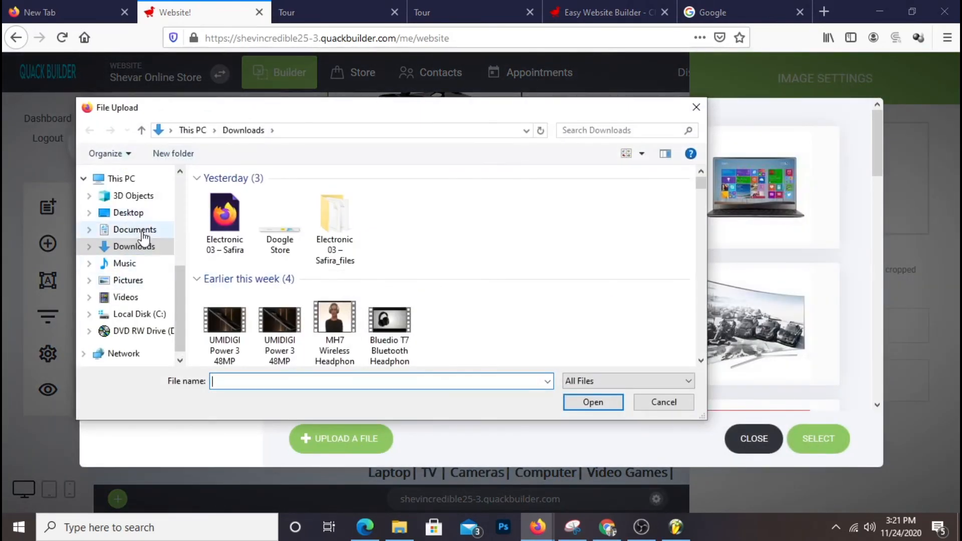
scroll(420, 251, "down", 1)
scroll(420, 250, "up", 1)
double_click(279, 221)
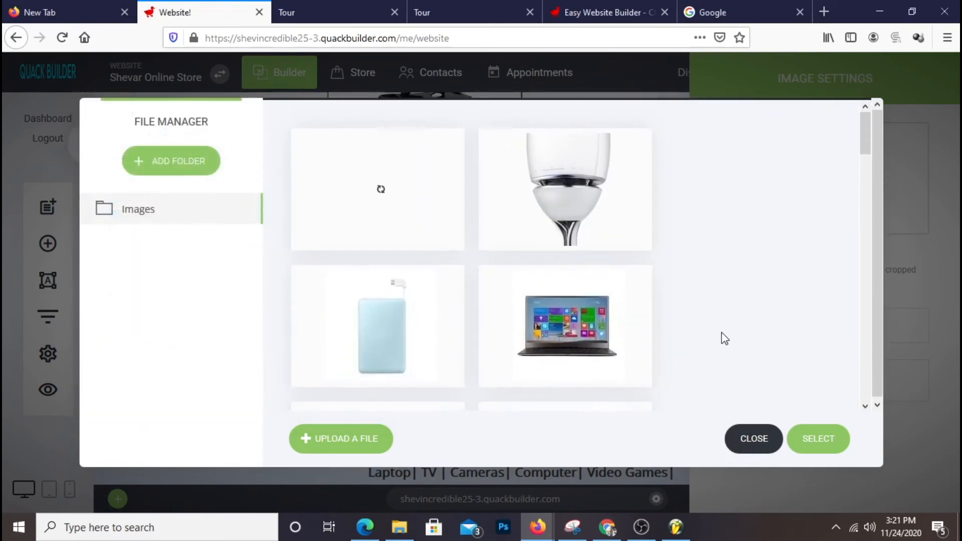
left_click(823, 445)
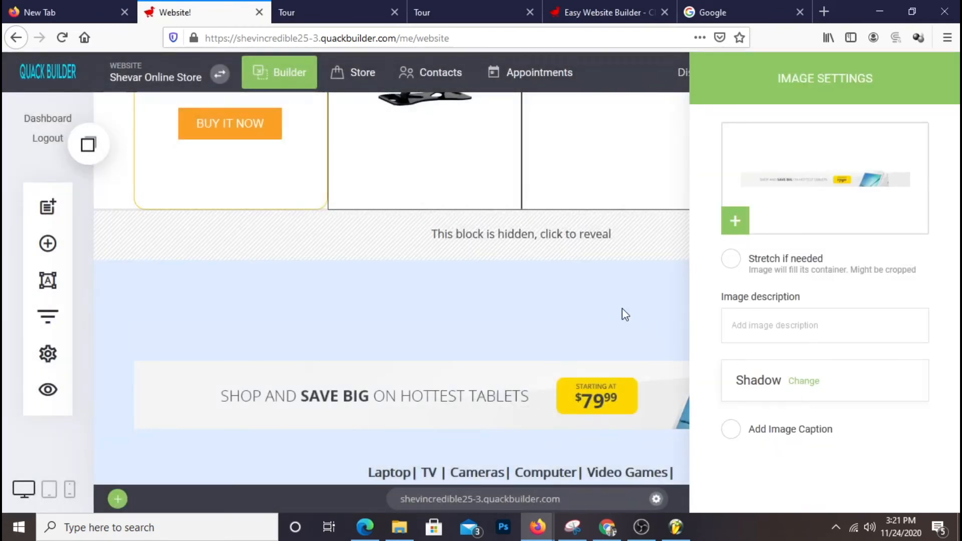
left_click(625, 315)
Make the banner's image area slightly taller and reduce the space above it in the block to 71 px.
scroll(770, 336, "down", 3)
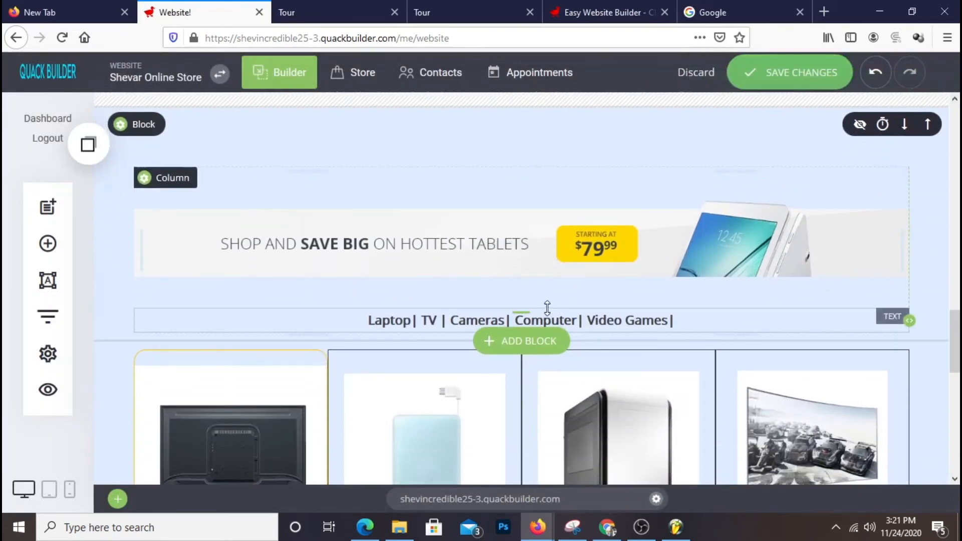
left_click_drag(519, 306, 517, 330)
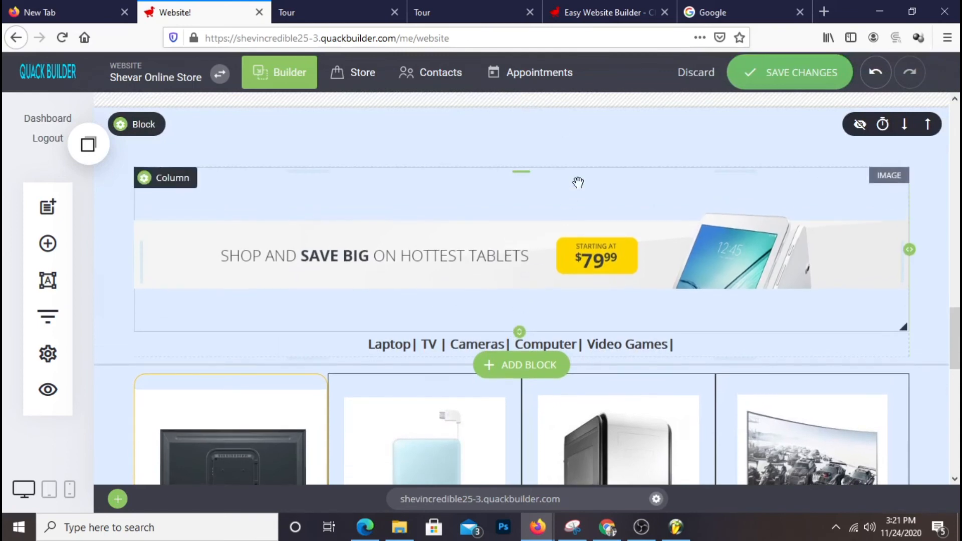
left_click_drag(601, 151, 603, 143)
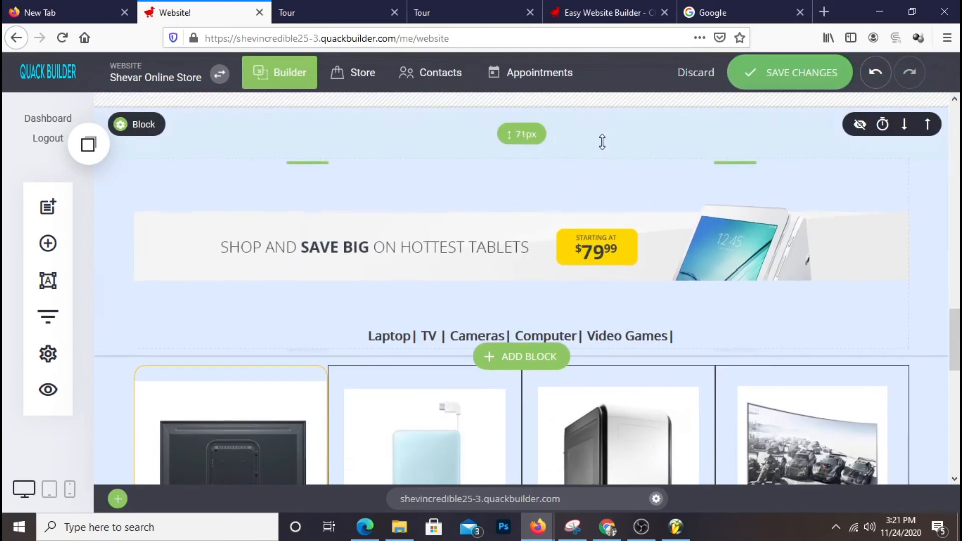
Save the website changes and reload the site preview to examine the tablet banner above the category line.
left_click(794, 79)
left_click(336, 20)
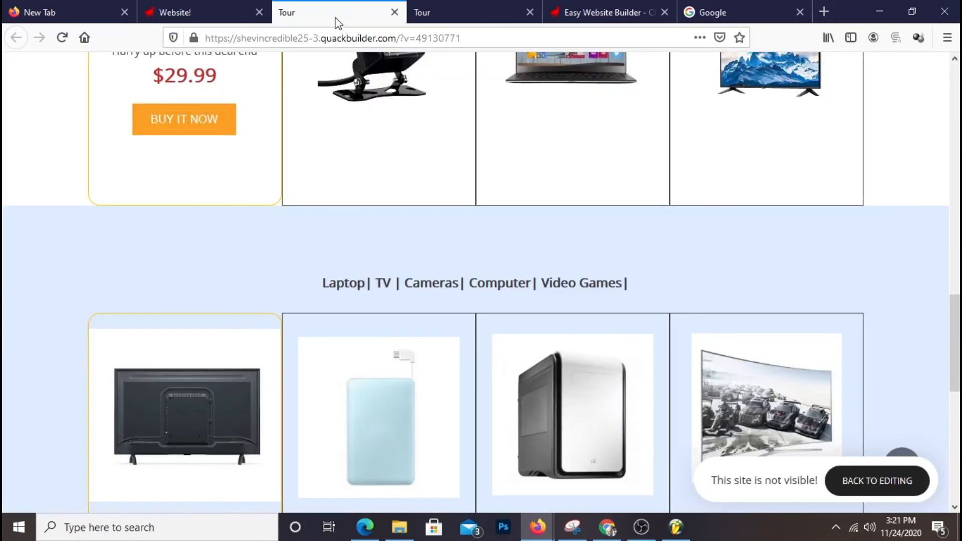
right_click(421, 220)
left_click(524, 238)
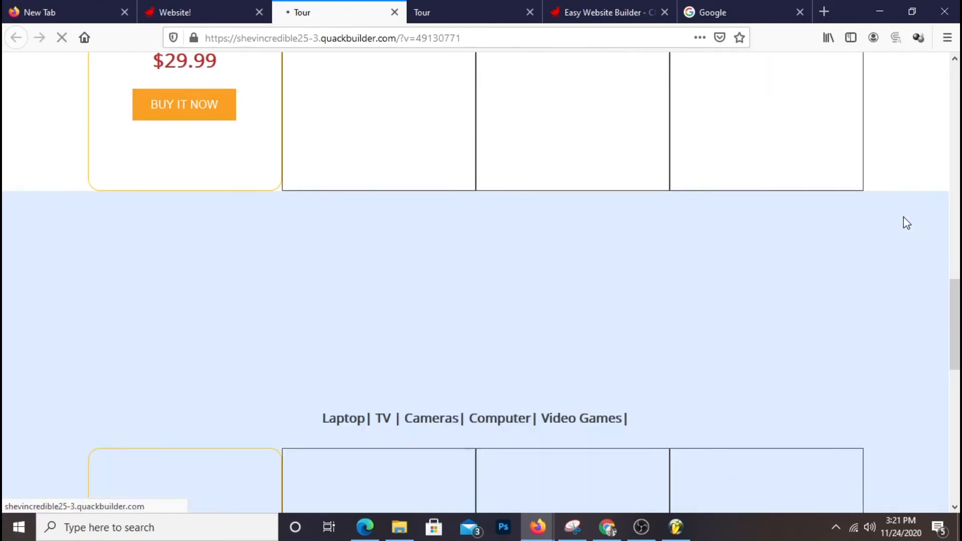
scroll(902, 226, "up", 5)
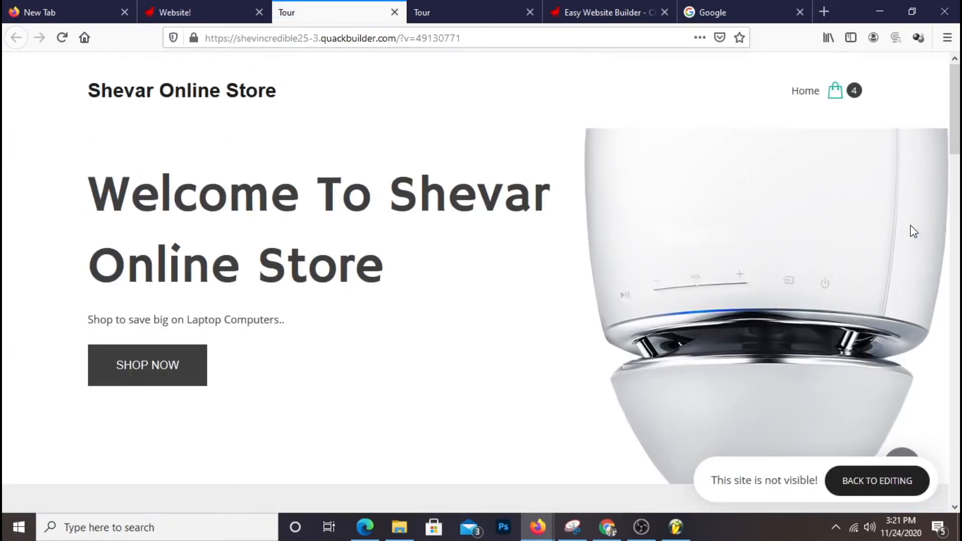
scroll(909, 225, "down", 10)
scroll(909, 225, "down", 8)
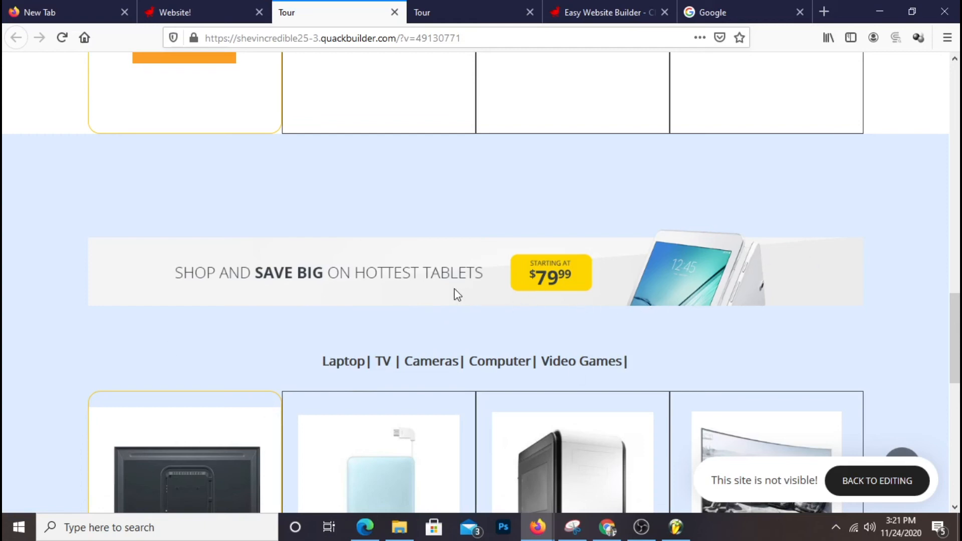
Make the tablet banner open a Store link for all categories and all products in the same tab, and save the changes.
left_click(231, 10)
left_click(526, 244)
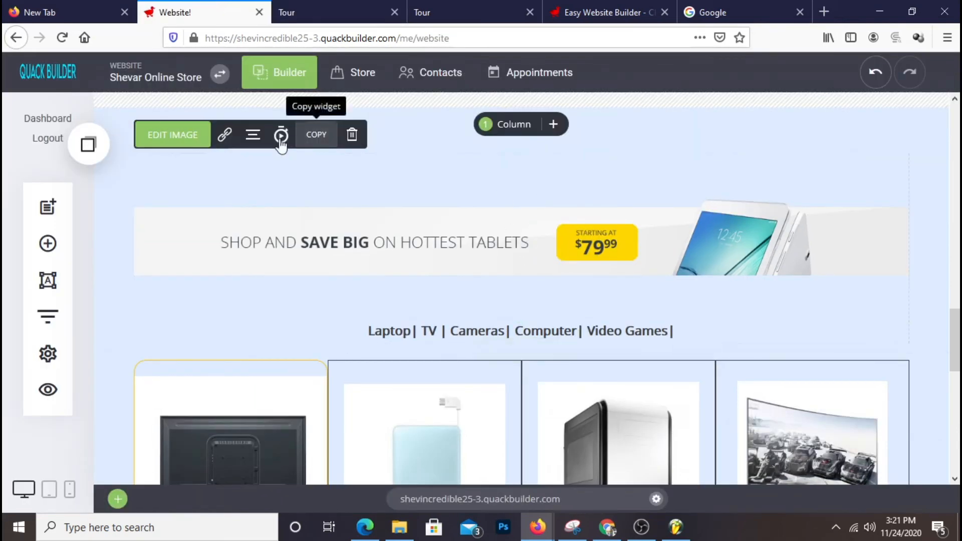
left_click(226, 135)
left_click(802, 168)
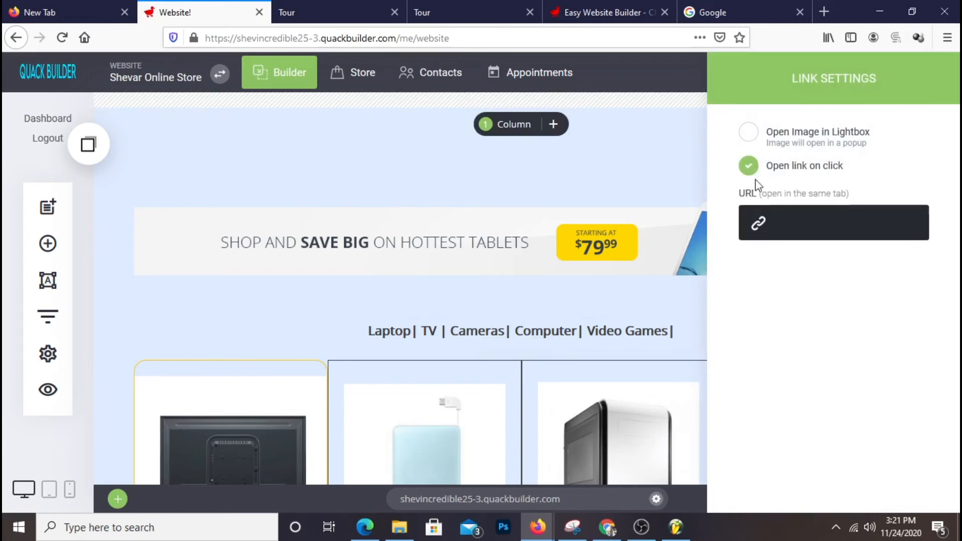
left_click(805, 228)
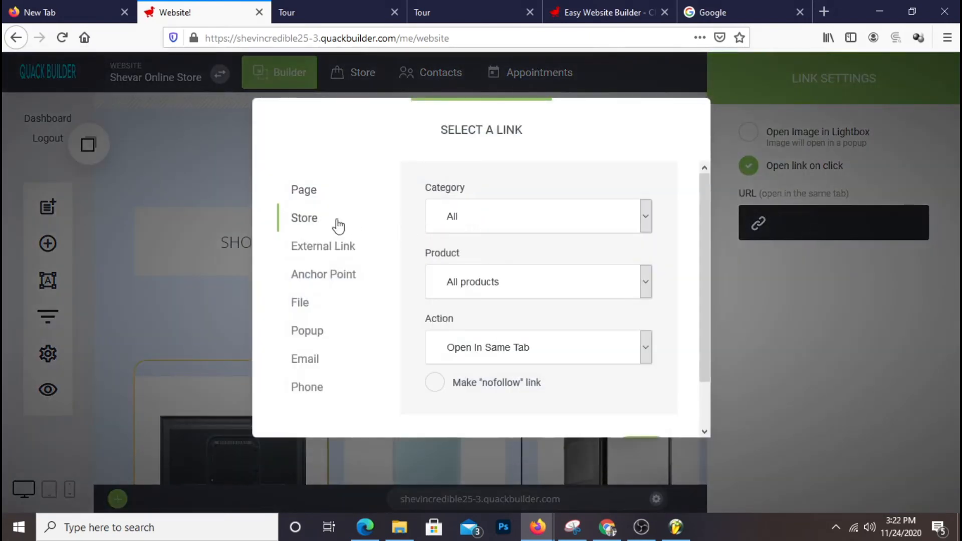
scroll(601, 248, "down", 2)
left_click(637, 396)
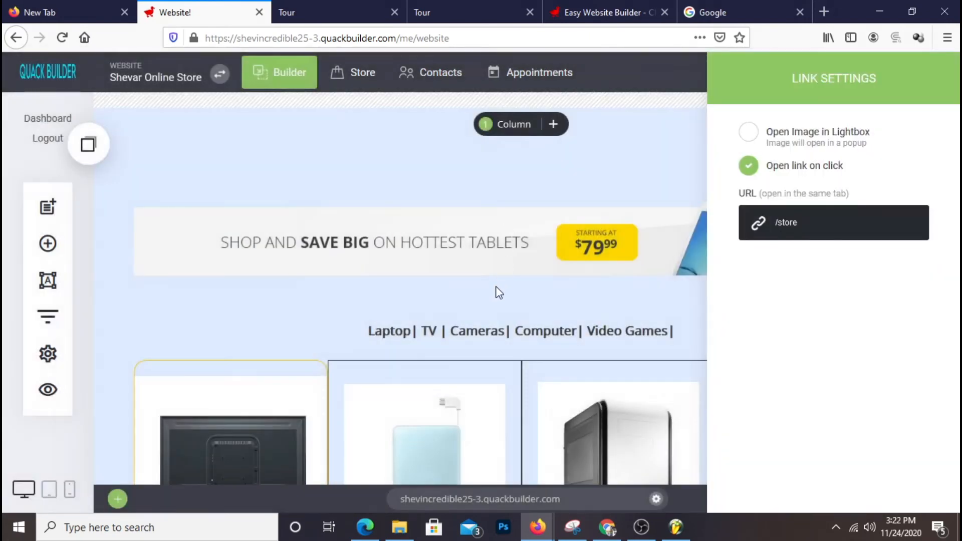
left_click(498, 288)
left_click(797, 80)
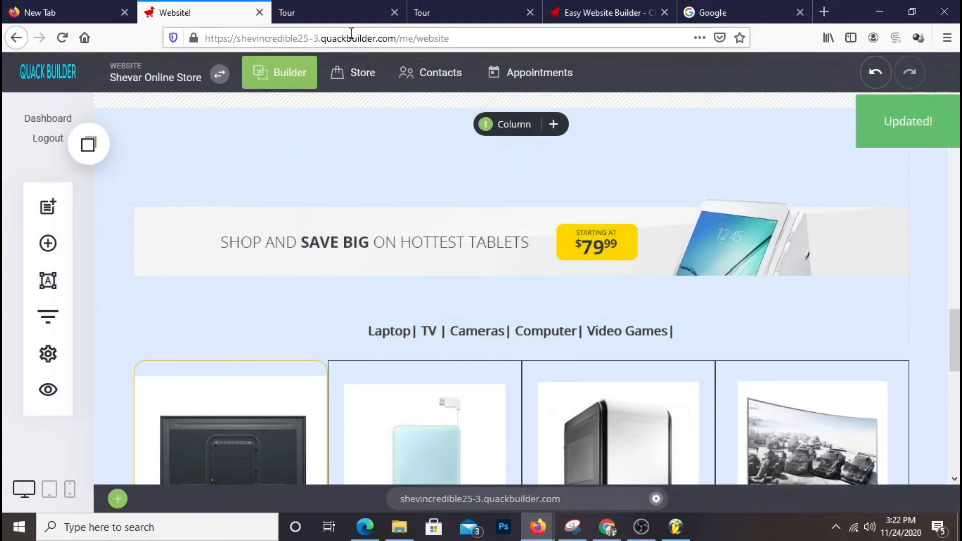
Reload the website preview and examine how the linked tablet banner behaves and how much space surrounds it.
left_click(337, 17)
right_click(337, 18)
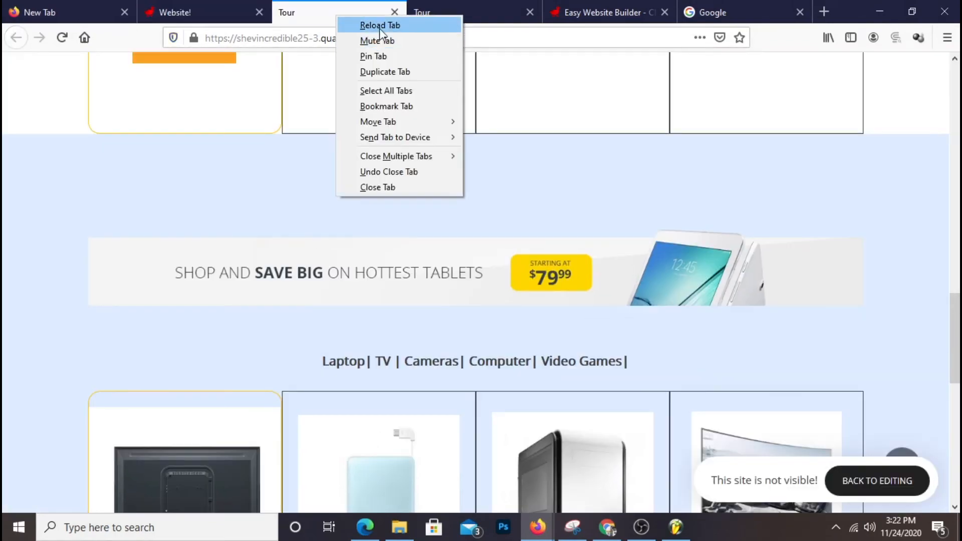
left_click(380, 26)
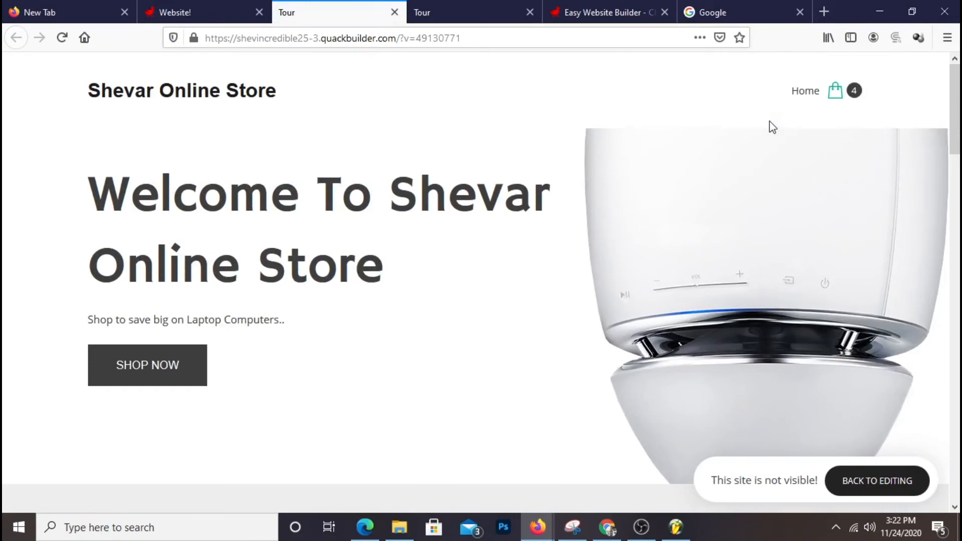
scroll(767, 127, "down", 5)
scroll(763, 130, "down", 15)
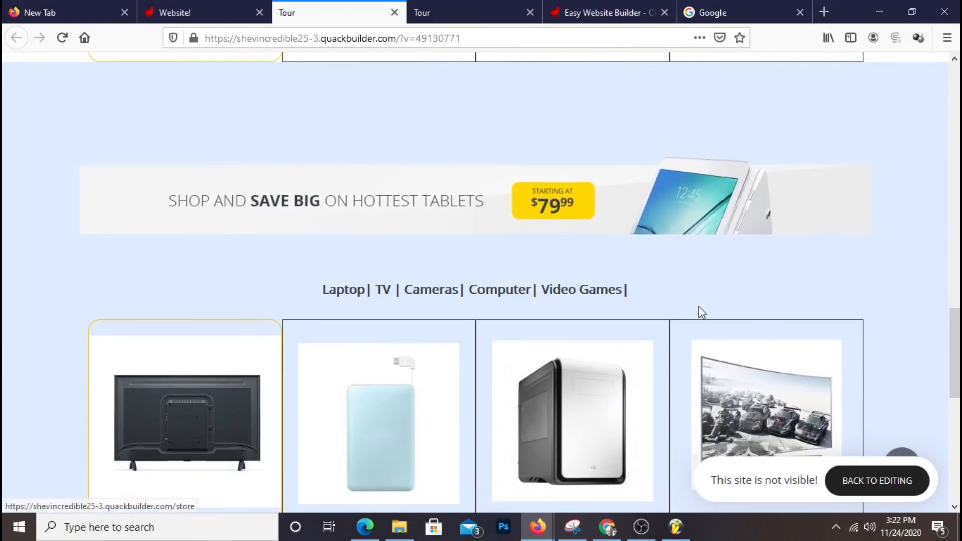
scroll(410, 204, "up", 3)
scroll(418, 155, "down", 3)
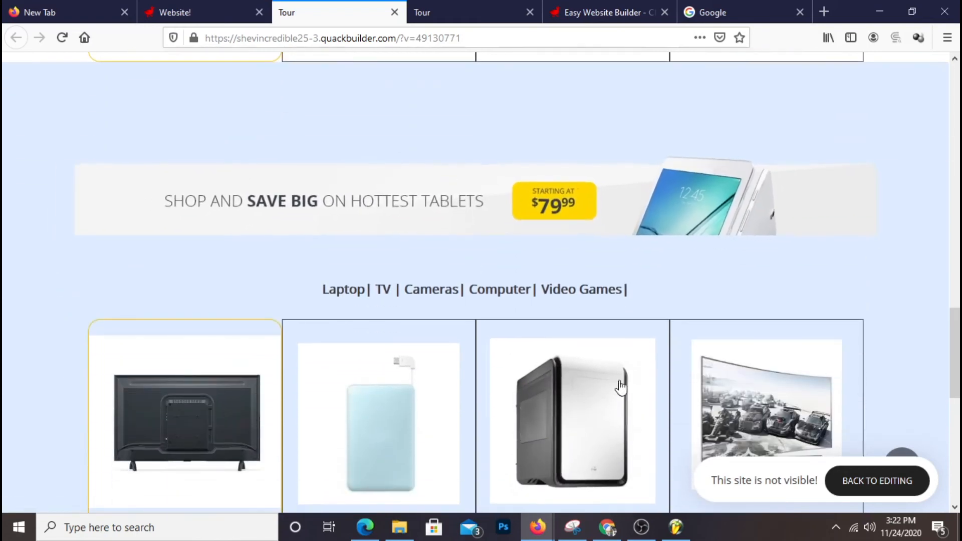
scroll(571, 326, "up", 2)
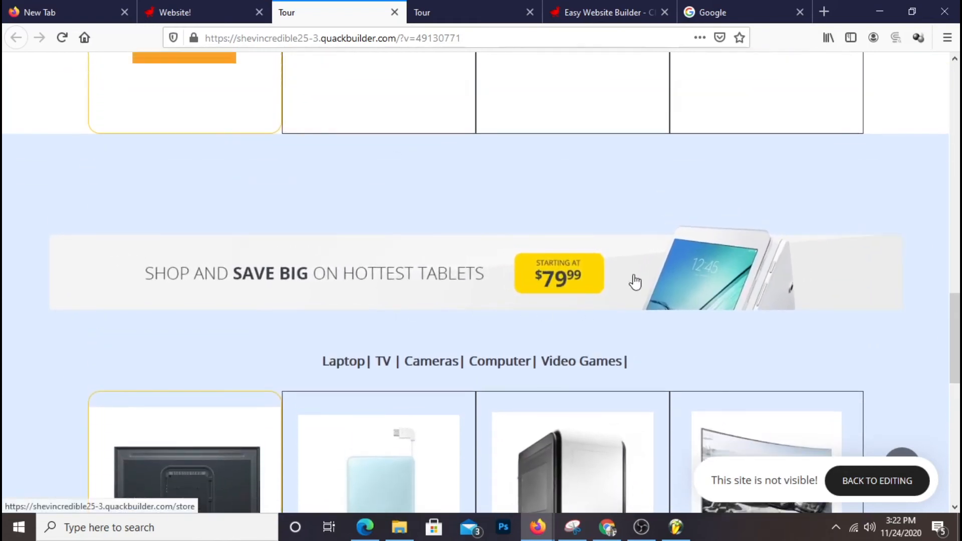
Return to the website builder, reduce the empty space above the tablet banner in its block, and save the changes.
left_click(208, 11)
left_click_drag(521, 163, 524, 116)
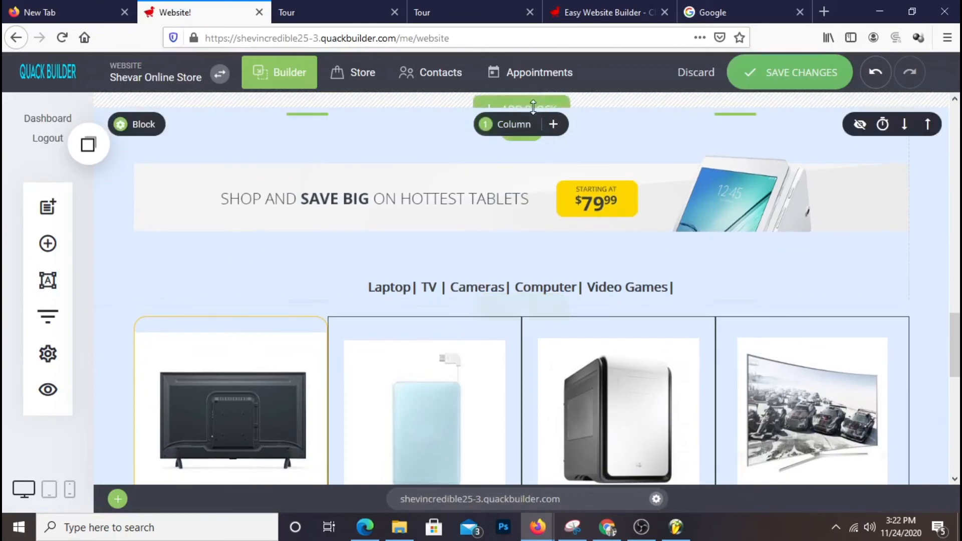
left_click(766, 74)
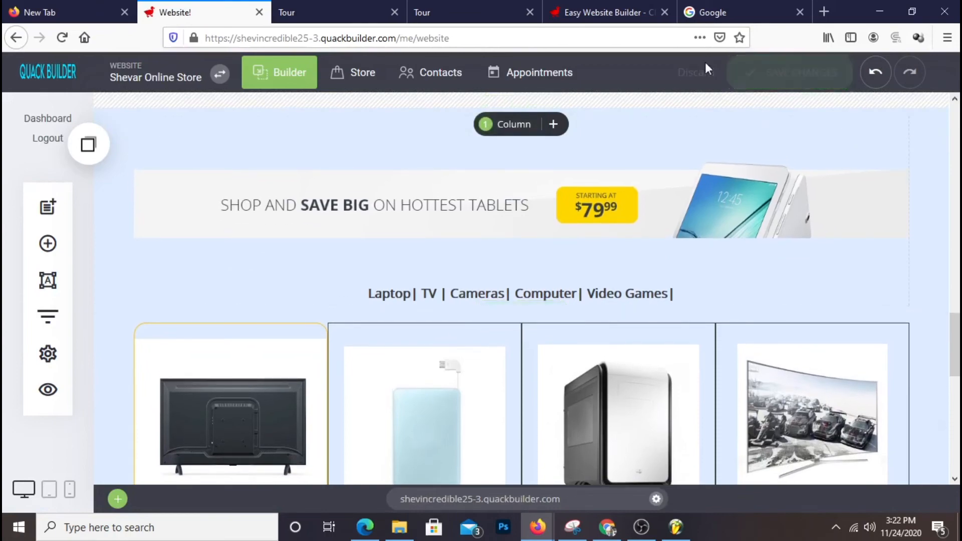
Reload the website preview, test the tablet banner's link, look over the store page, and return to the home page.
left_click(350, 10)
right_click(349, 10)
left_click(371, 16)
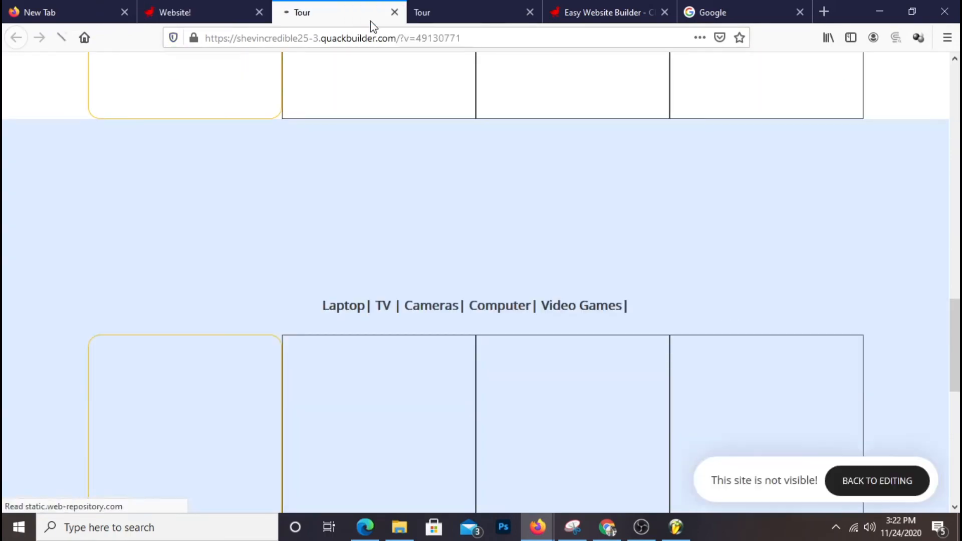
scroll(774, 290, "up", 3)
scroll(773, 291, "up", 5)
scroll(730, 209, "down", 9)
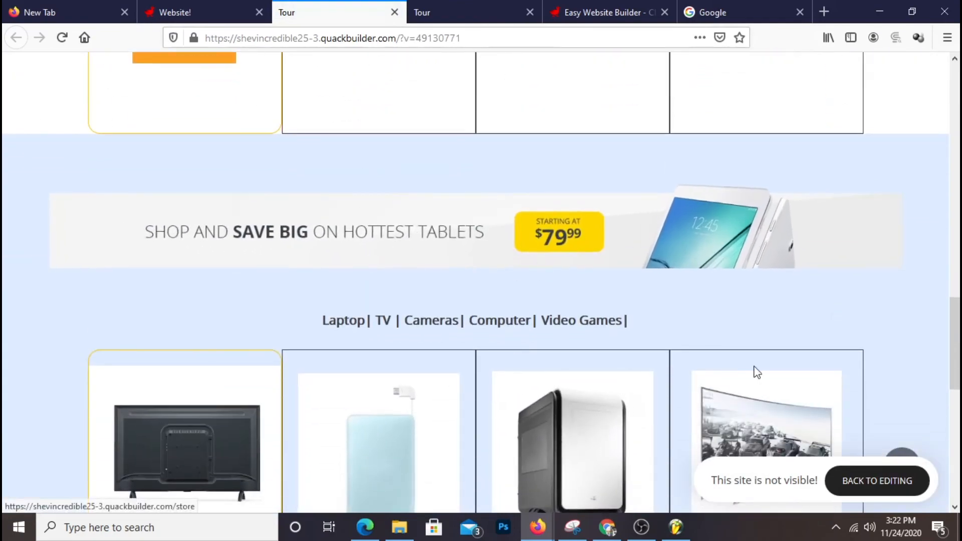
left_click(669, 245)
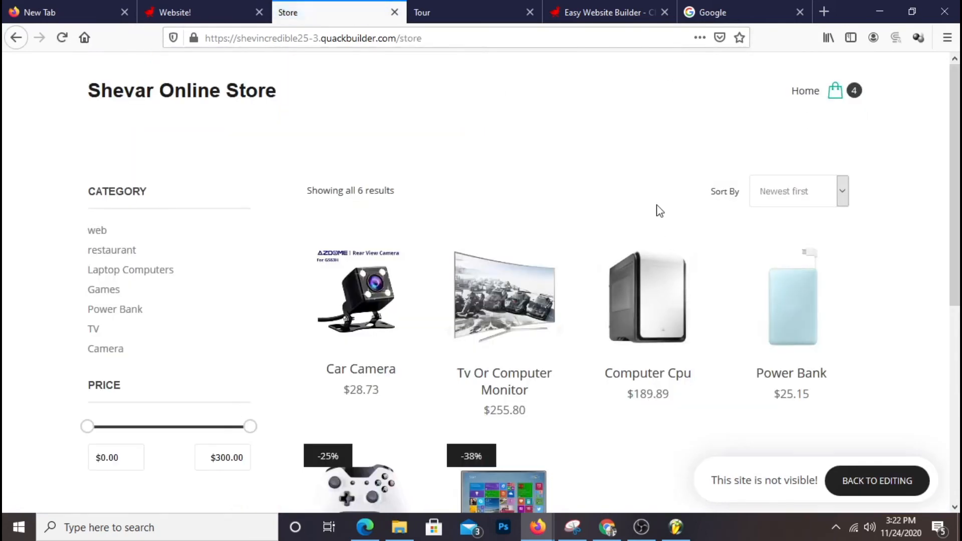
scroll(674, 150, "down", 6)
scroll(524, 282, "up", 6)
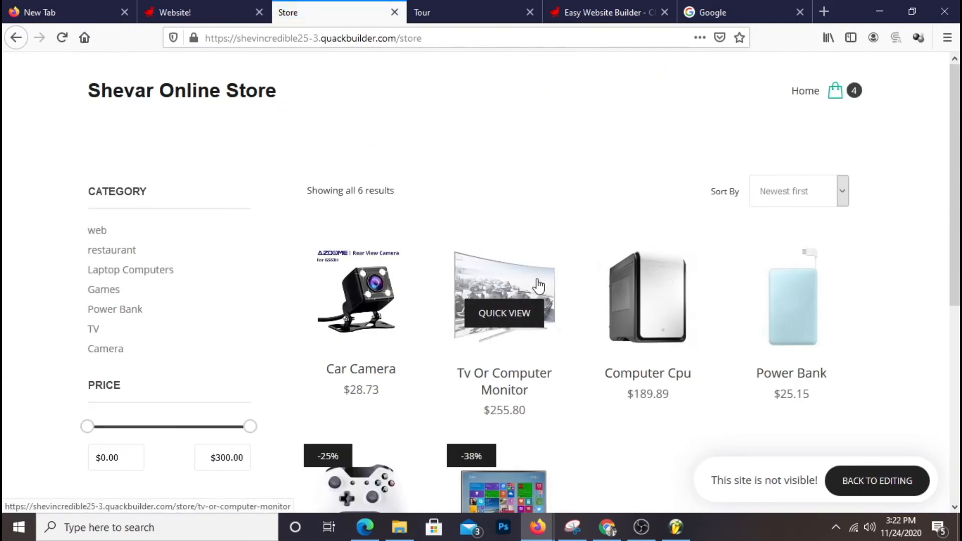
left_click(167, 98)
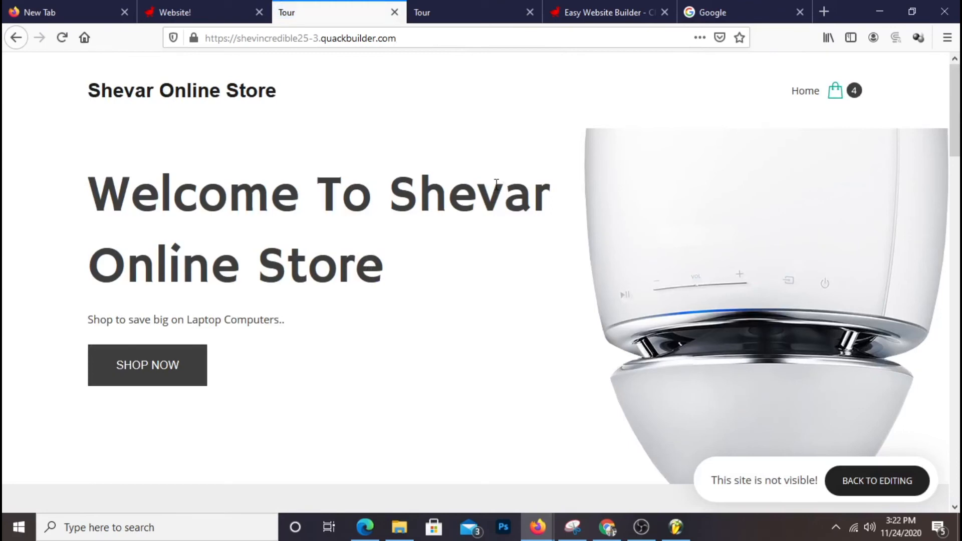
Review the whole home page, from the welcome section through the special deals and banner to the product grid and footer.
scroll(501, 180, "down", 7)
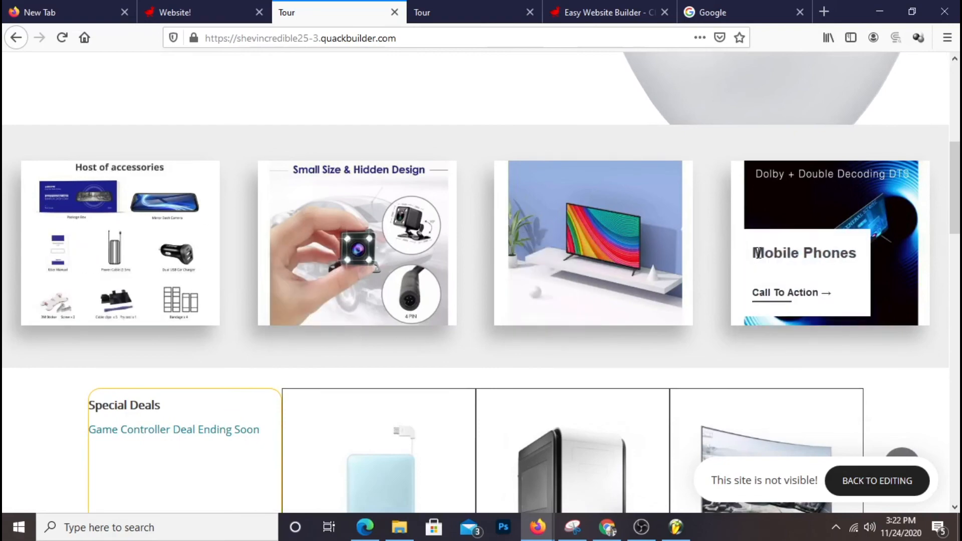
scroll(748, 245, "down", 2)
scroll(318, 167, "down", 12)
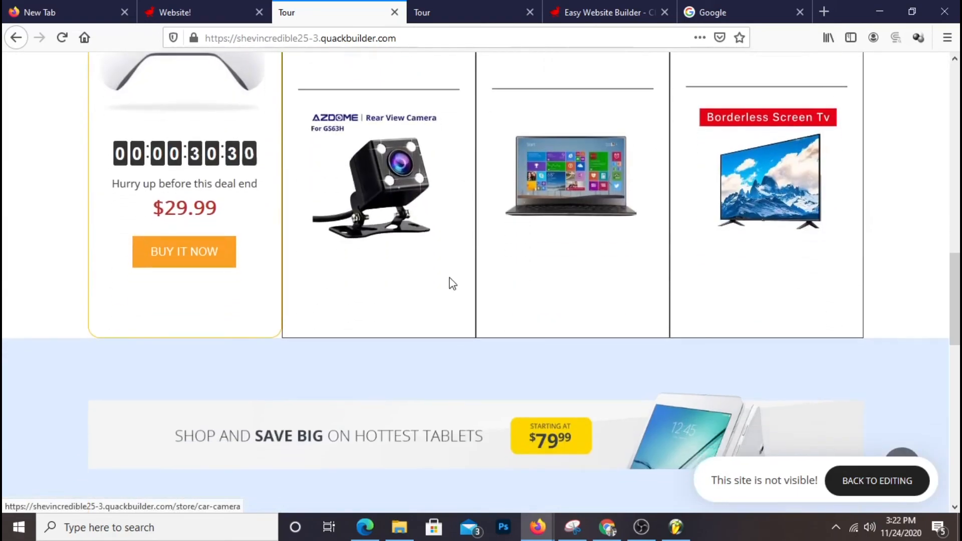
scroll(410, 277, "down", 5)
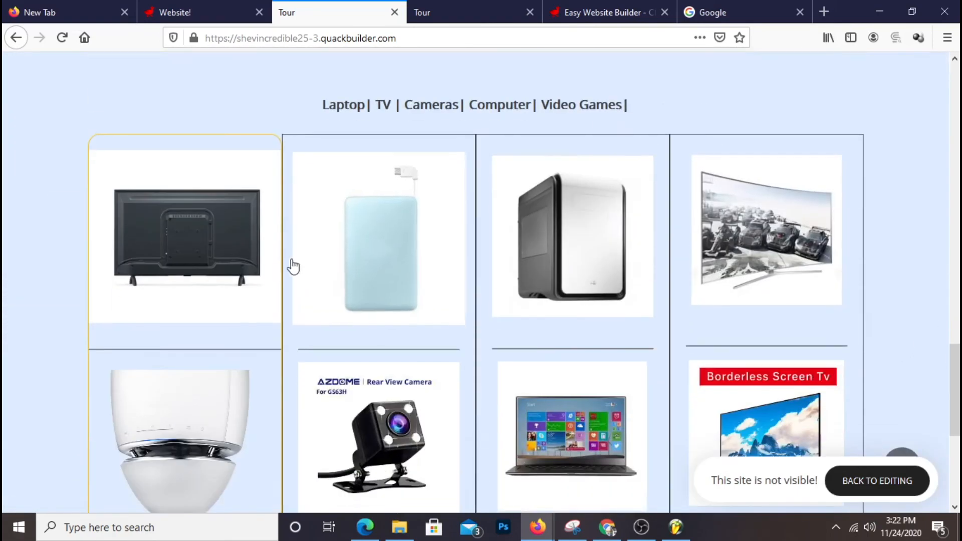
scroll(250, 286, "down", 1)
scroll(213, 297, "down", 3)
scroll(565, 300, "up", 7)
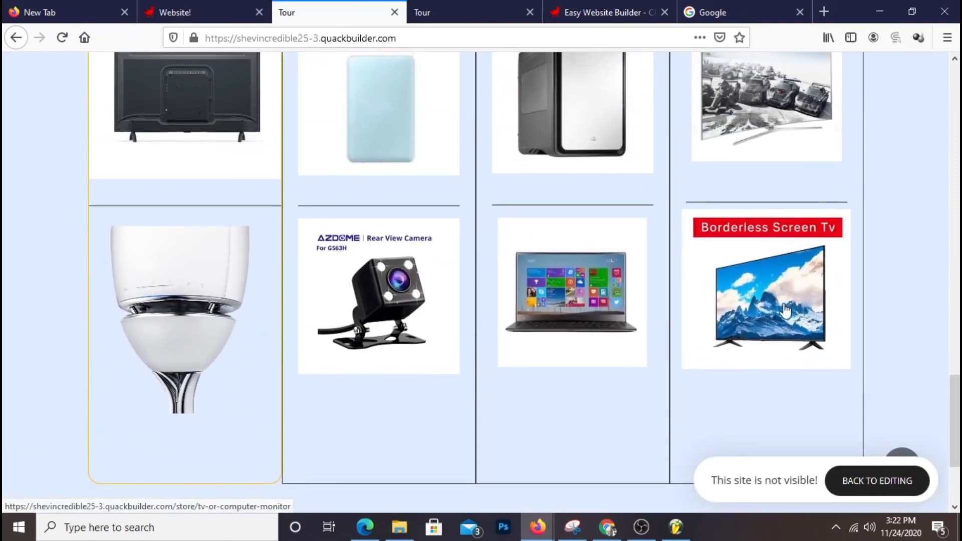
scroll(485, 206, "up", 15)
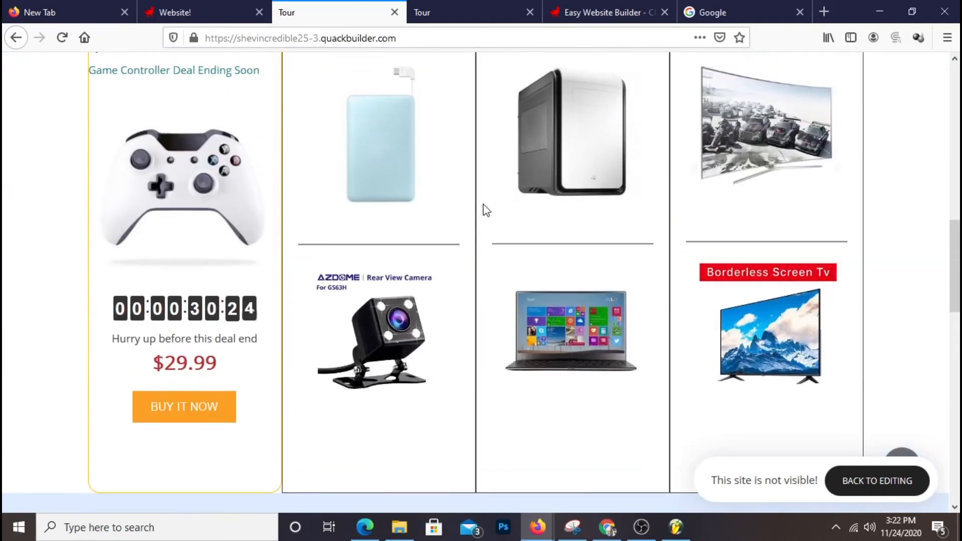
scroll(488, 205, "up", 2)
scroll(496, 193, "down", 4)
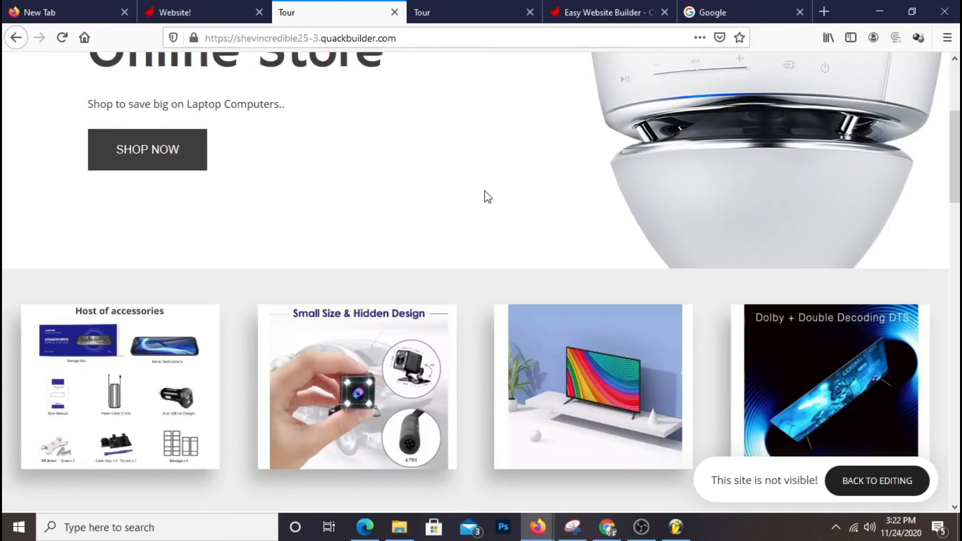
scroll(432, 194, "up", 4)
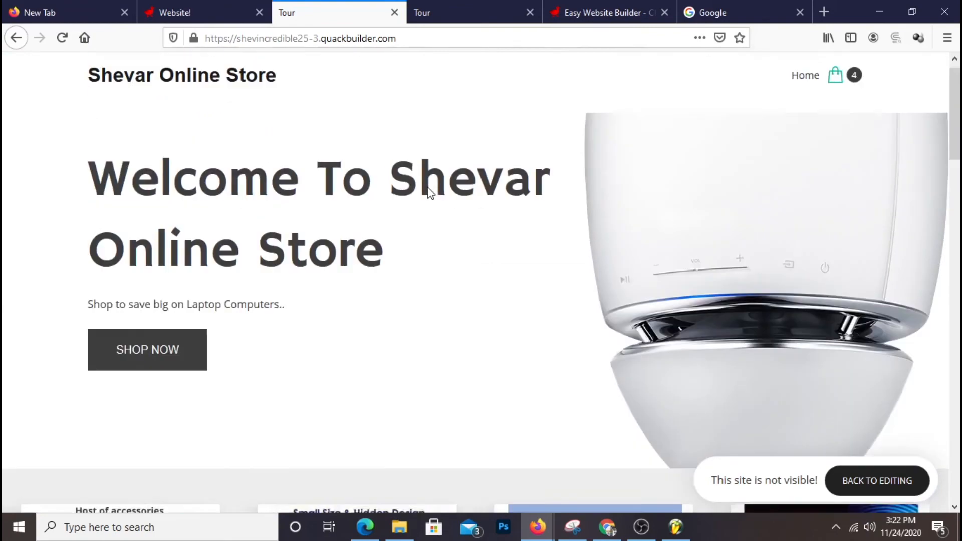
scroll(430, 195, "down", 4)
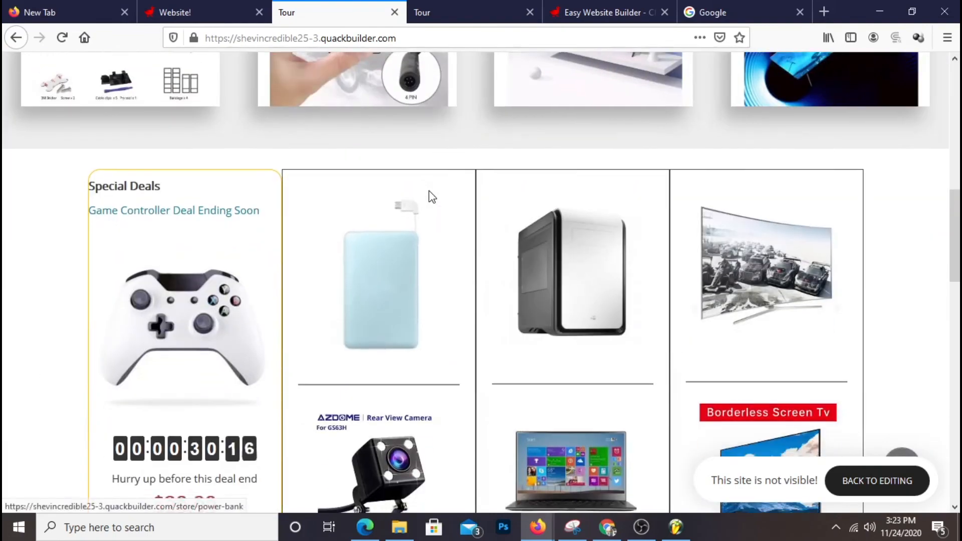
scroll(430, 197, "down", 10)
scroll(656, 245, "down", 1)
scroll(651, 249, "down", 4)
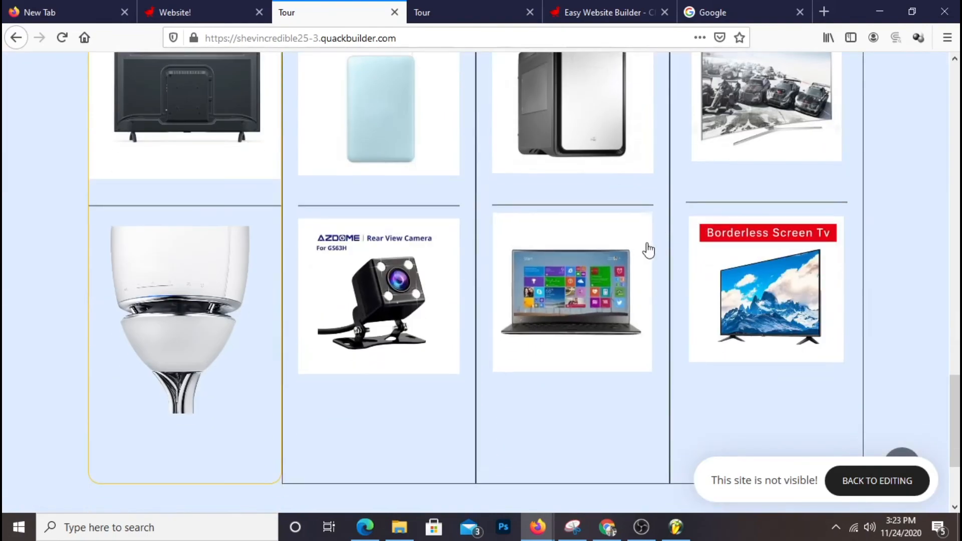
scroll(640, 258, "up", 10)
scroll(640, 258, "down", 7)
scroll(635, 254, "down", 7)
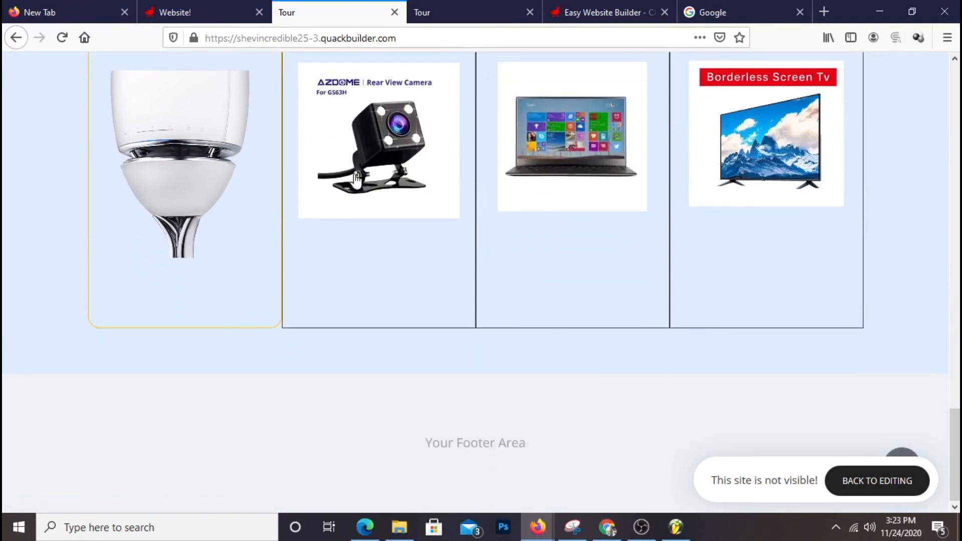
Return to the website builder, open the block templates for a new block above the footer, and look through the Hero designs.
left_click(190, 22)
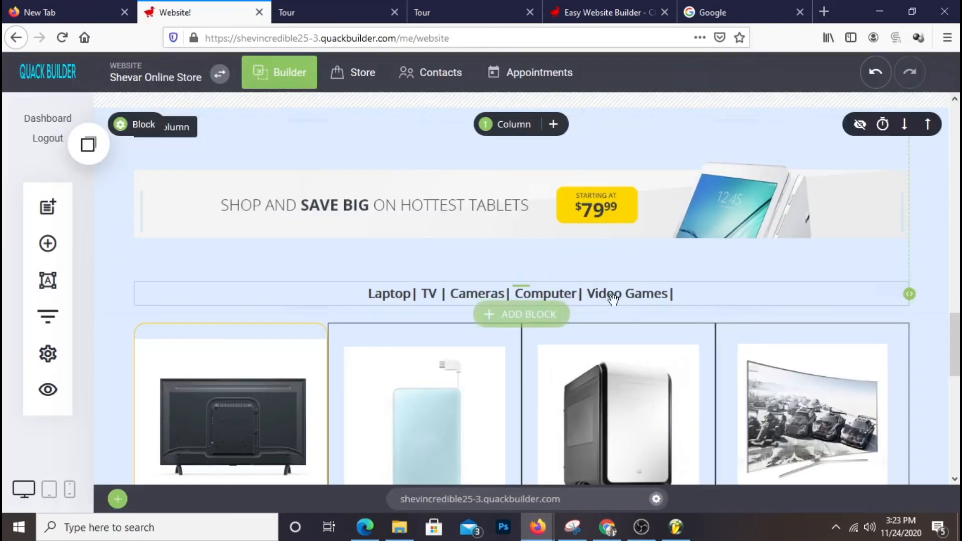
scroll(625, 271, "down", 5)
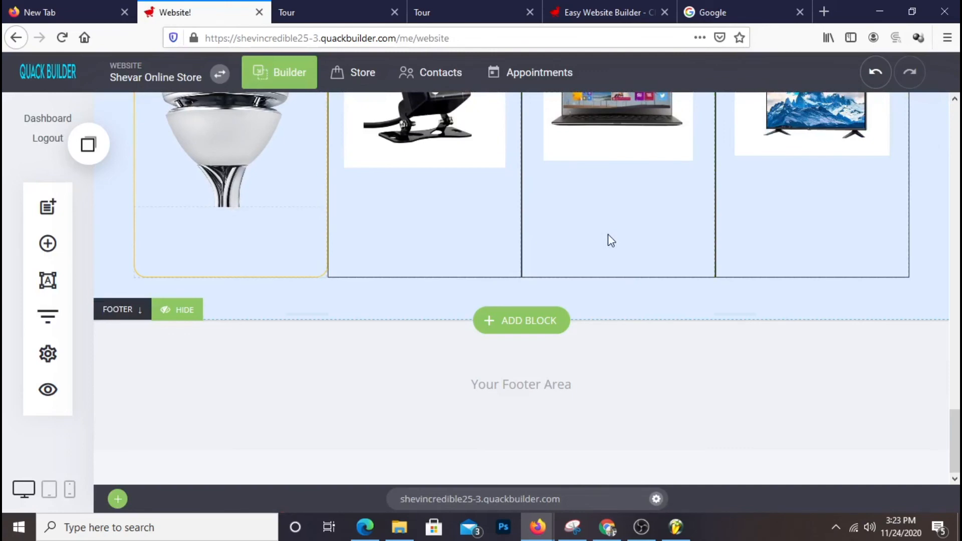
left_click(535, 327)
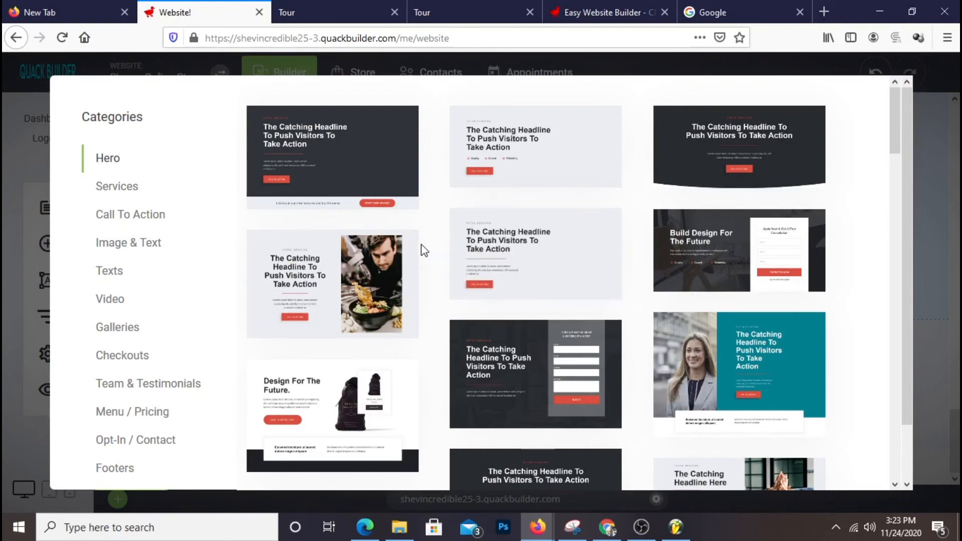
scroll(418, 244, "down", 5)
scroll(419, 240, "up", 5)
scroll(422, 243, "down", 5)
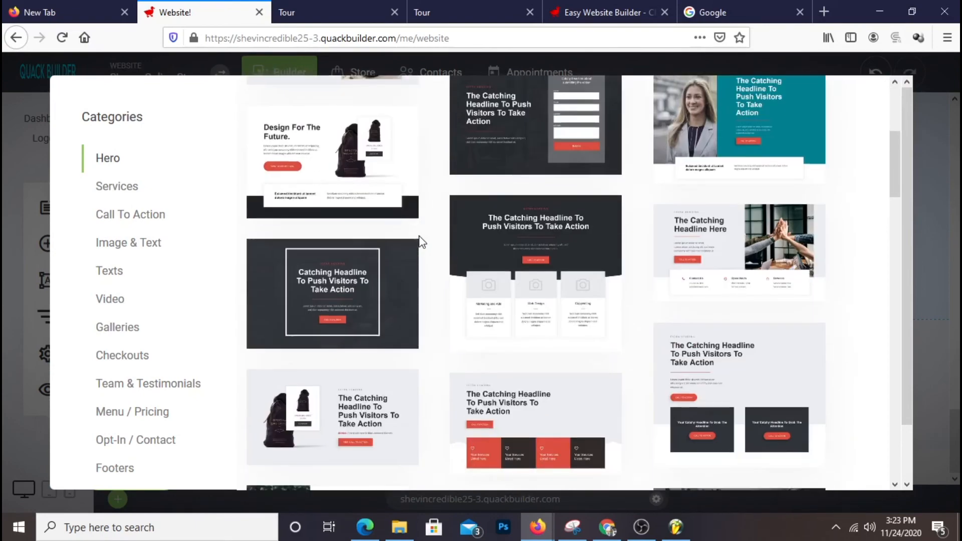
scroll(419, 243, "down", 5)
Browse the Services and Call To Action block templates for a design suited to the bottom of the home page.
left_click(133, 189)
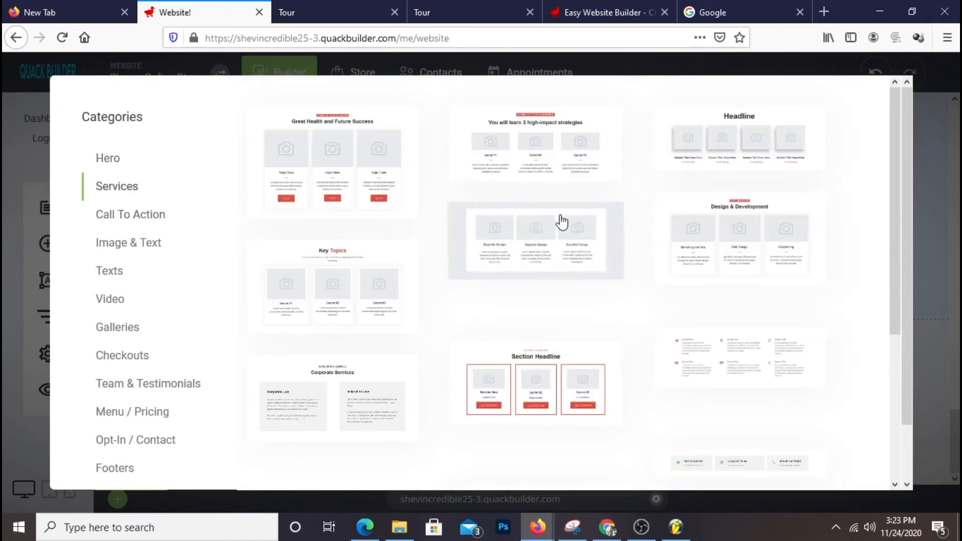
left_click(152, 215)
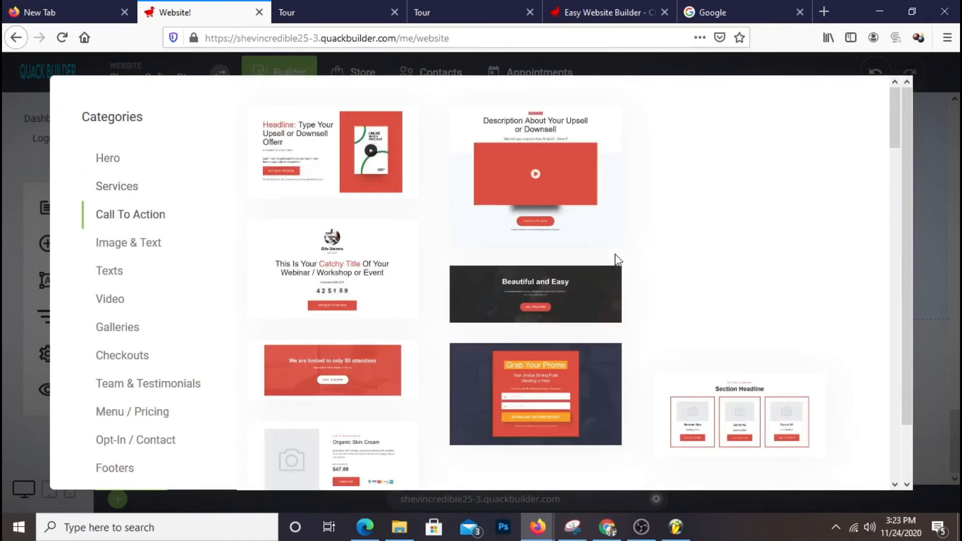
scroll(548, 233, "down", 6)
scroll(551, 236, "up", 4)
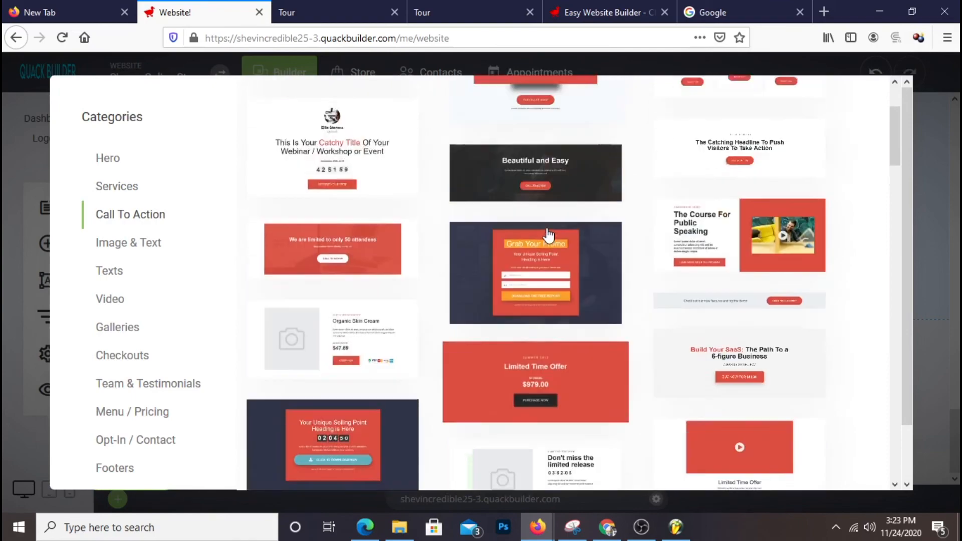
scroll(549, 234, "down", 10)
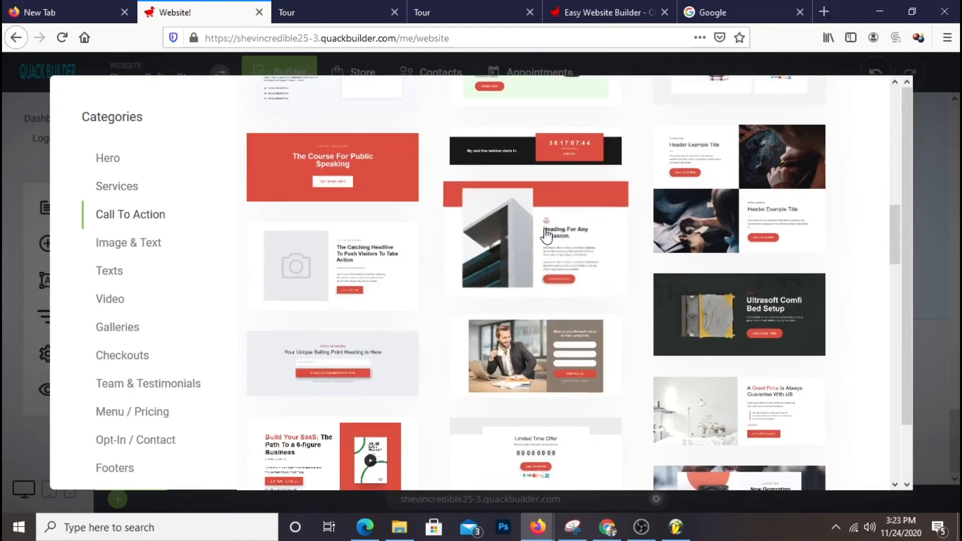
scroll(547, 236, "down", 10)
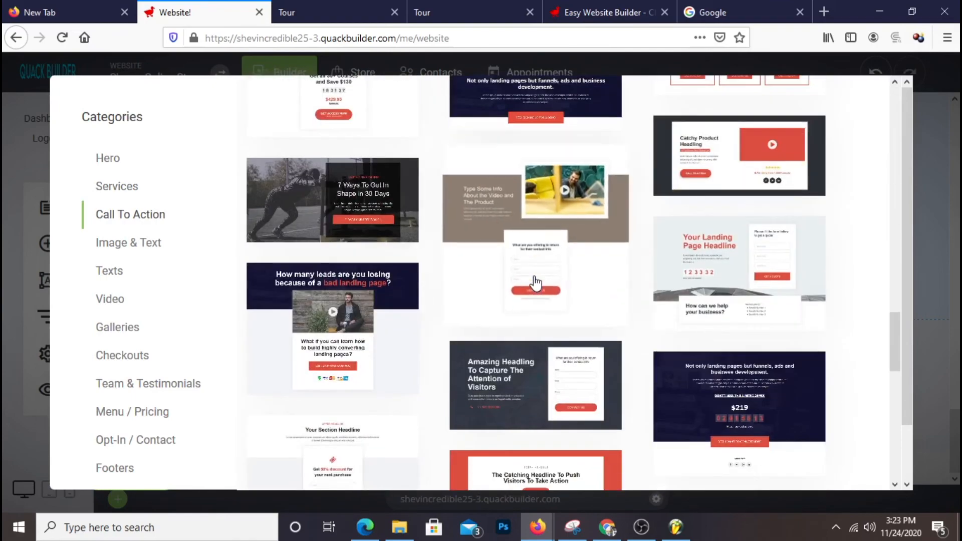
scroll(535, 283, "down", 5)
scroll(603, 291, "down", 5)
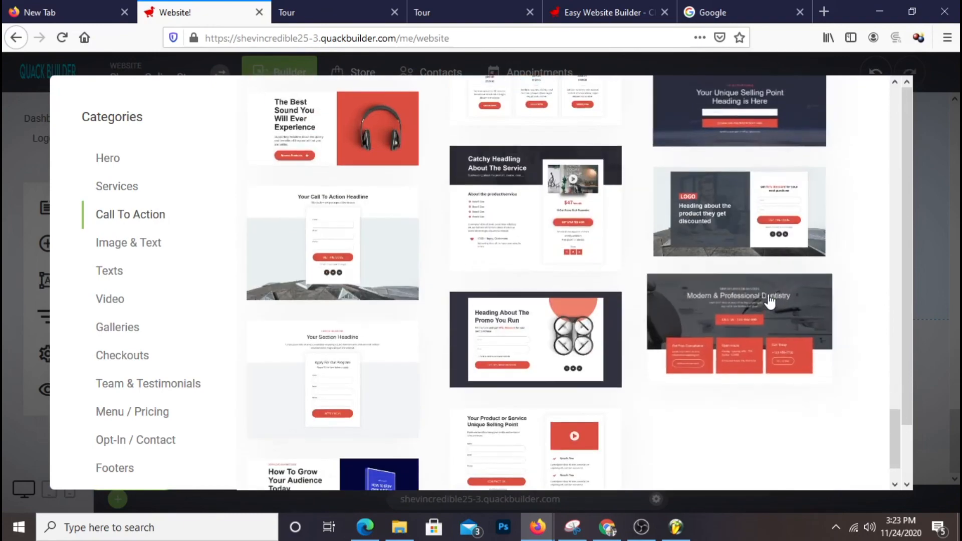
scroll(751, 288, "up", 2)
scroll(748, 288, "down", 1)
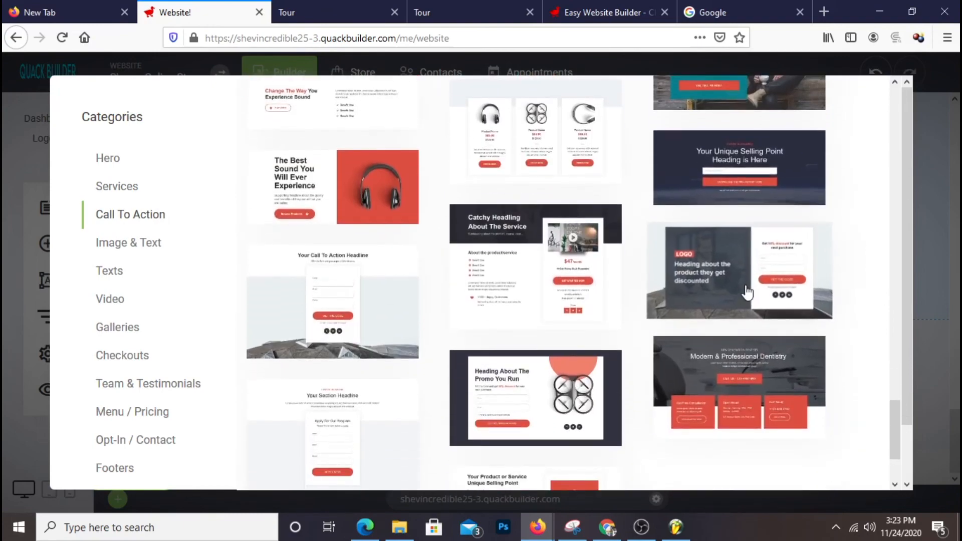
scroll(747, 292, "down", 2)
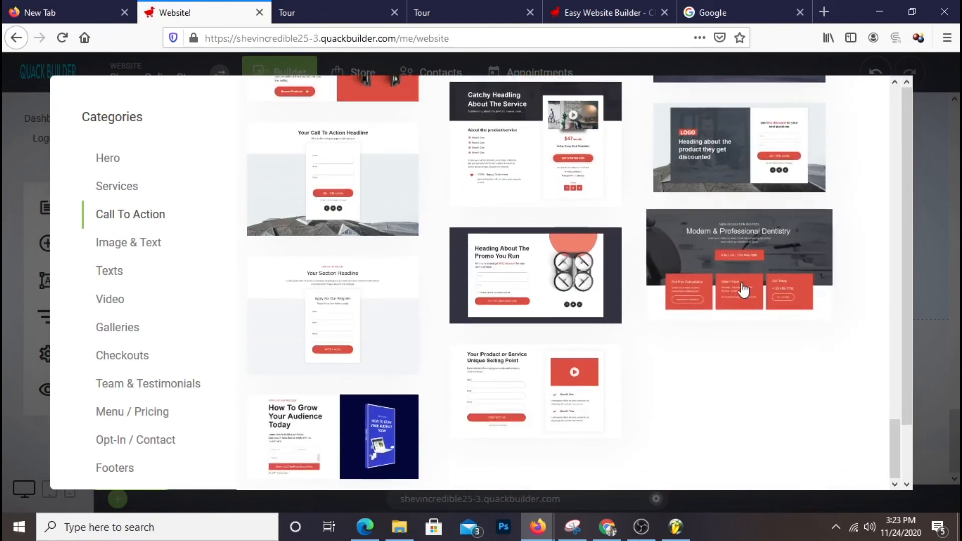
scroll(743, 290, "down", 1)
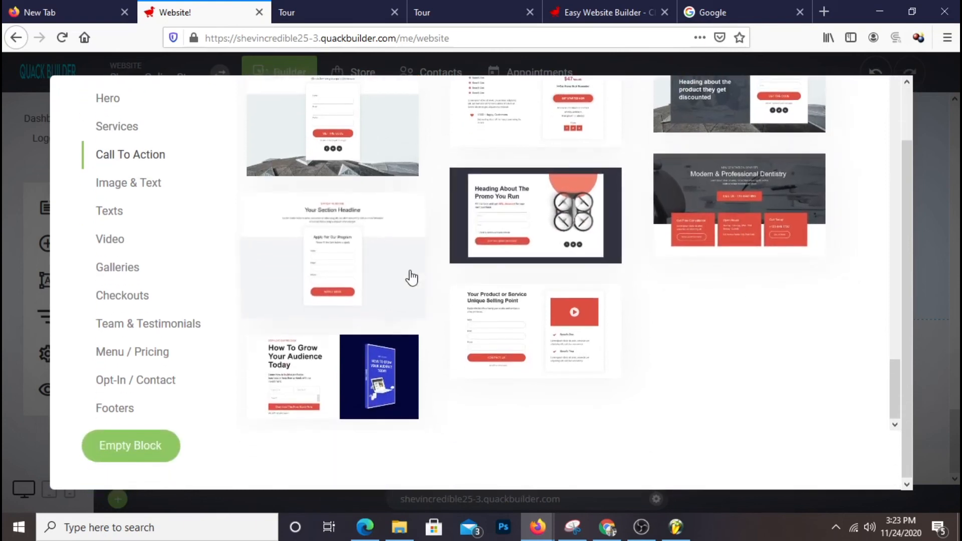
scroll(659, 333, "up", 2)
scroll(720, 325, "down", 2)
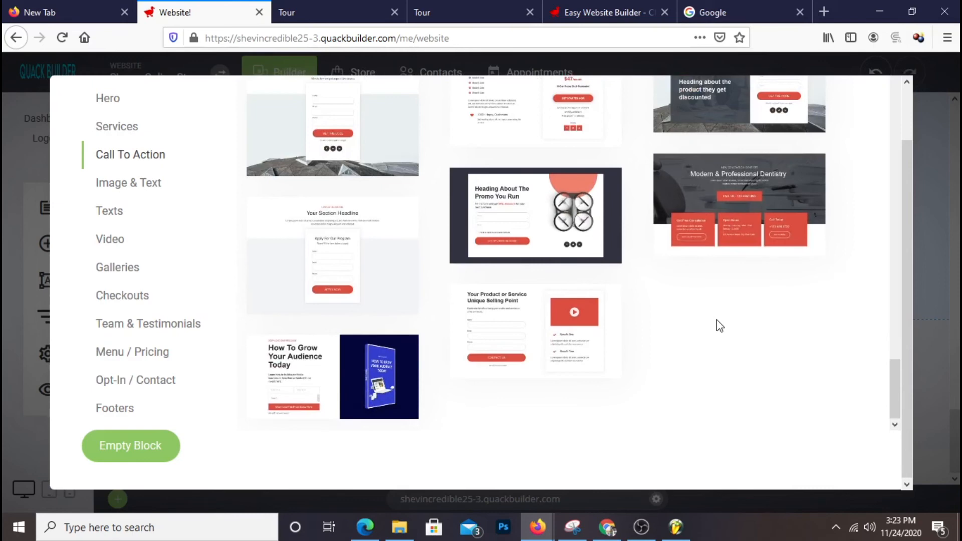
scroll(717, 320, "up", 5)
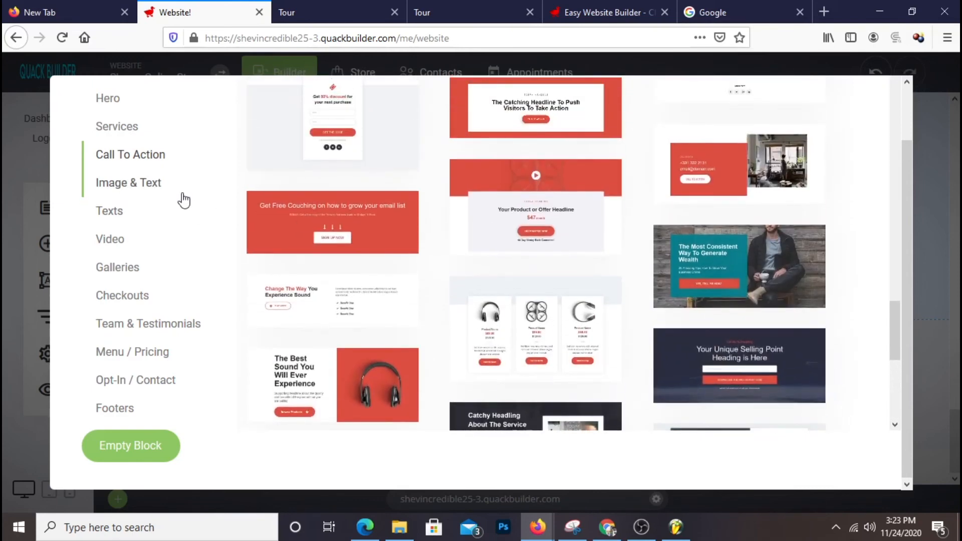
Check the block templates in the Image & Text, Texts and Video categories.
left_click(173, 193)
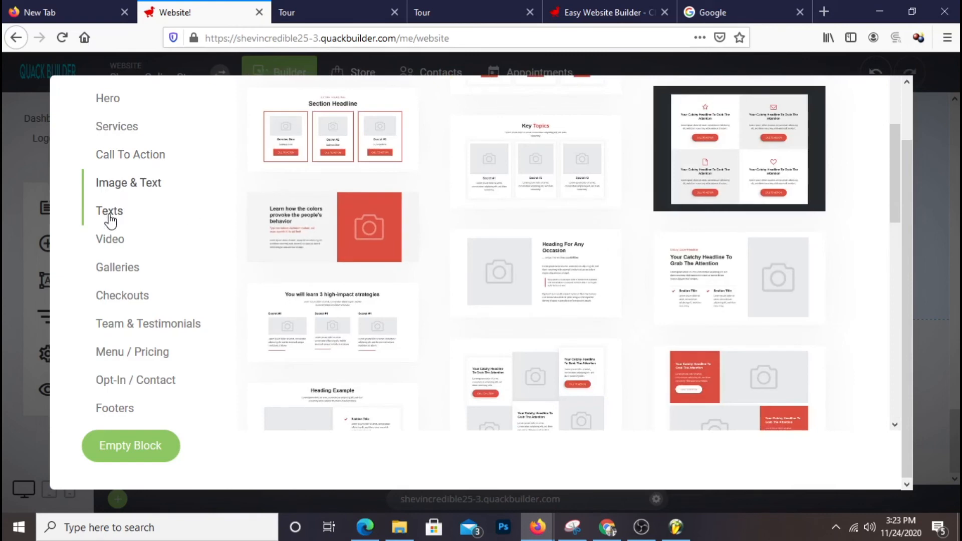
left_click(110, 220)
left_click(124, 245)
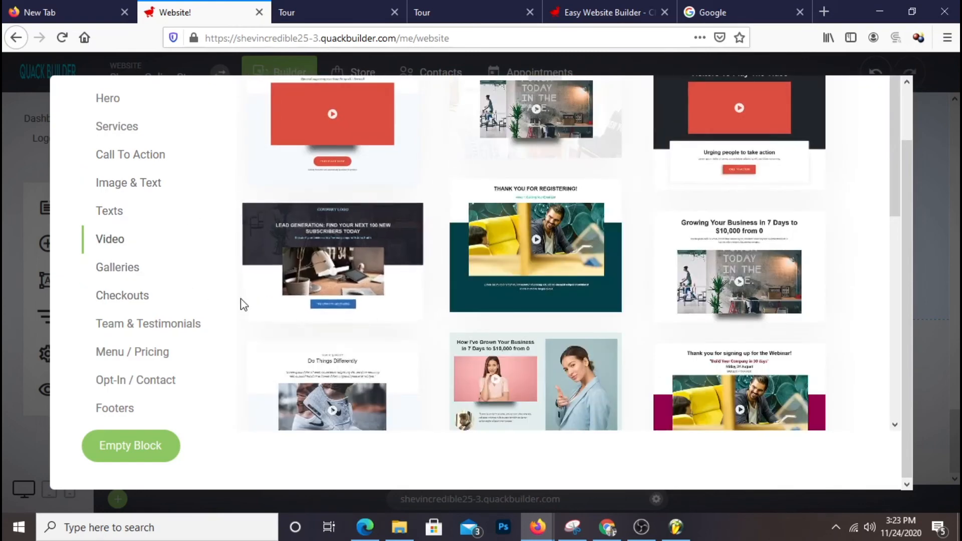
Look through the Opt-In / Contact templates and insert the "Grab Your Promo" sign-up form block above the footer.
left_click(170, 383)
scroll(559, 260, "up", 1)
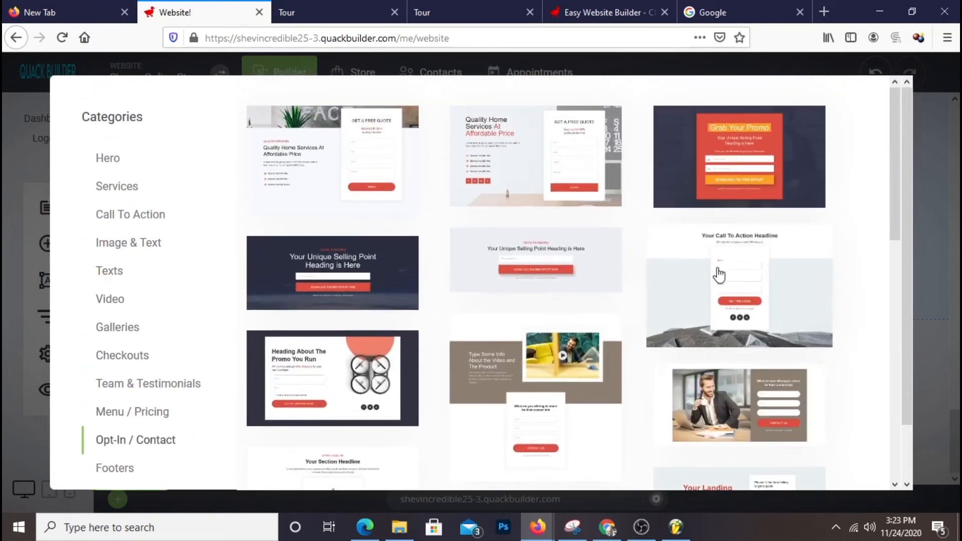
scroll(827, 269, "down", 1)
scroll(831, 269, "down", 6)
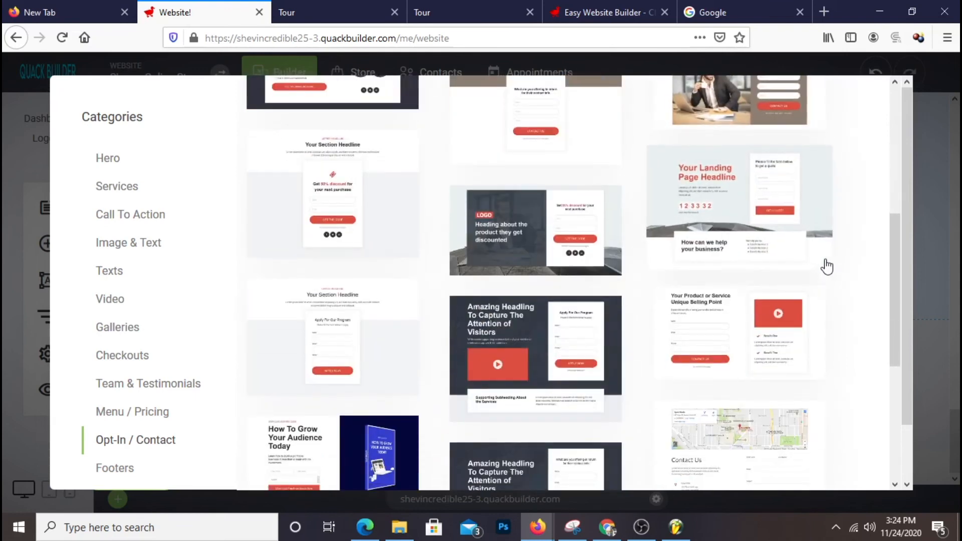
scroll(827, 266, "down", 5)
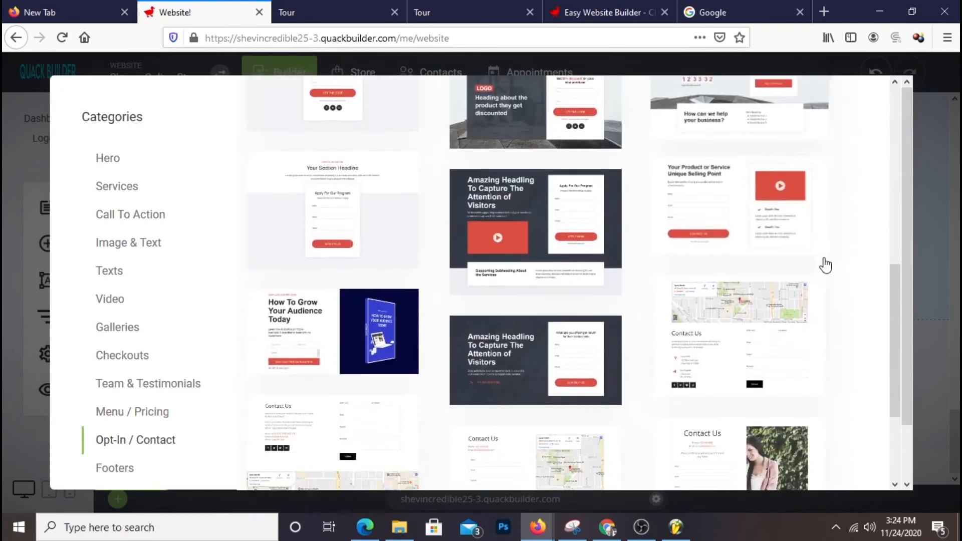
scroll(826, 266, "up", 10)
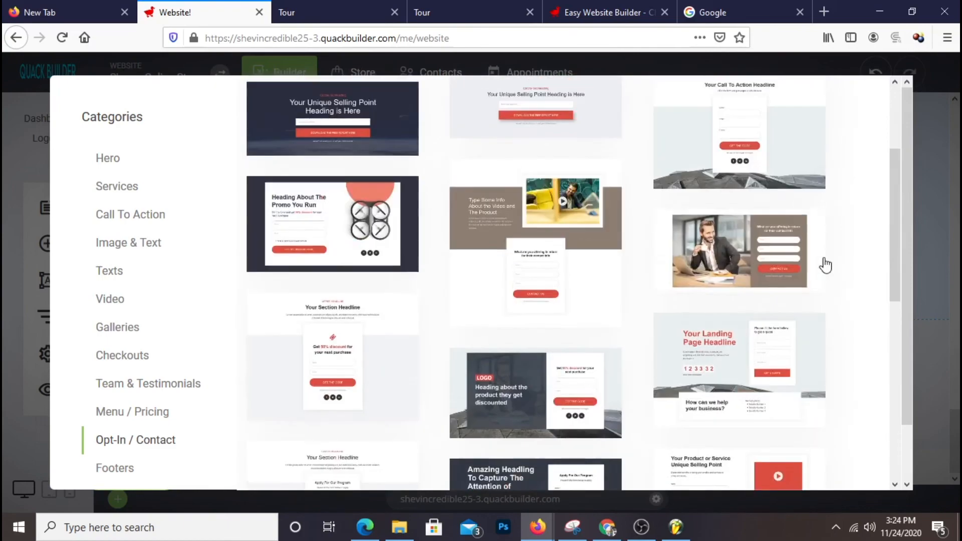
scroll(827, 269, "up", 1)
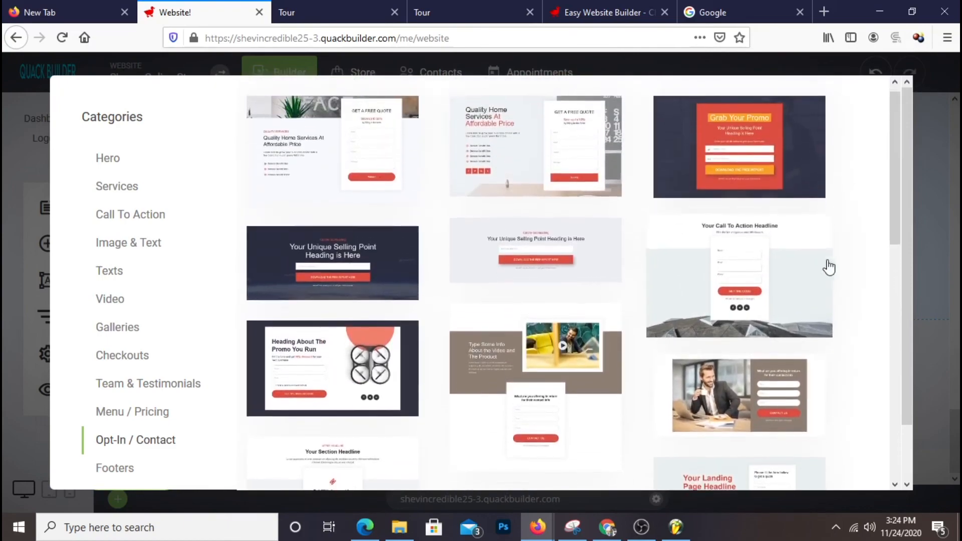
left_click(720, 131)
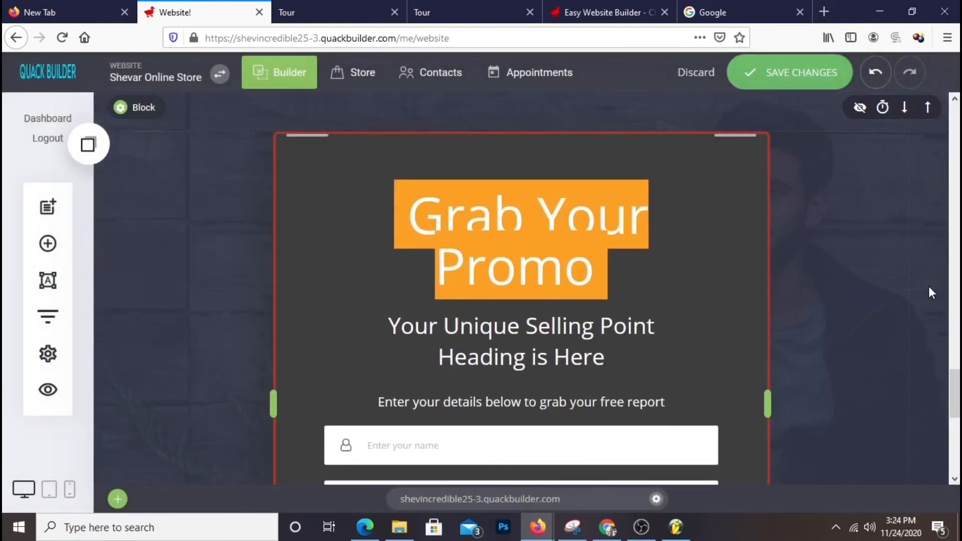
Replace the "Grab Your Promo" heading in the sign-up block with "Get Free Coupon & Deals".
scroll(929, 287, "up", 14)
scroll(926, 291, "down", 15)
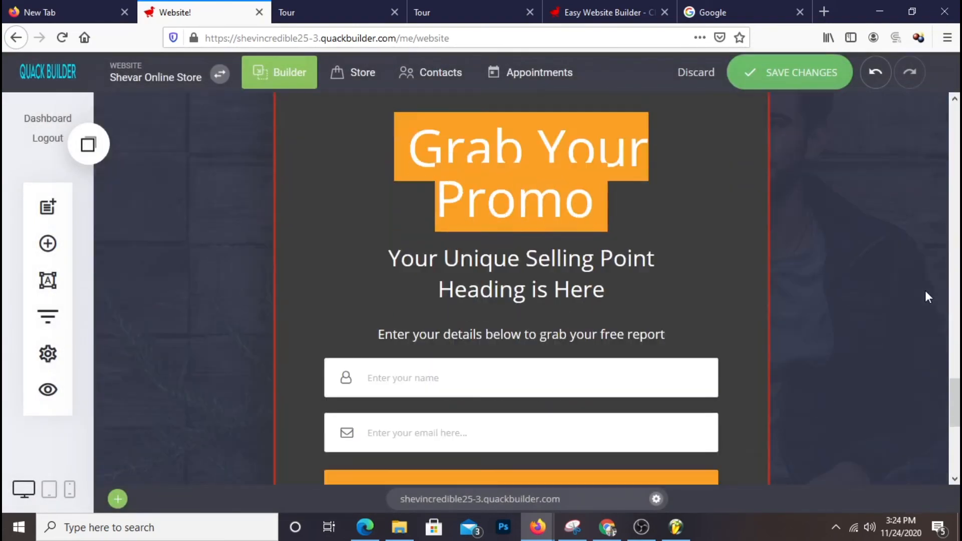
scroll(925, 290, "up", 3)
left_click(482, 309)
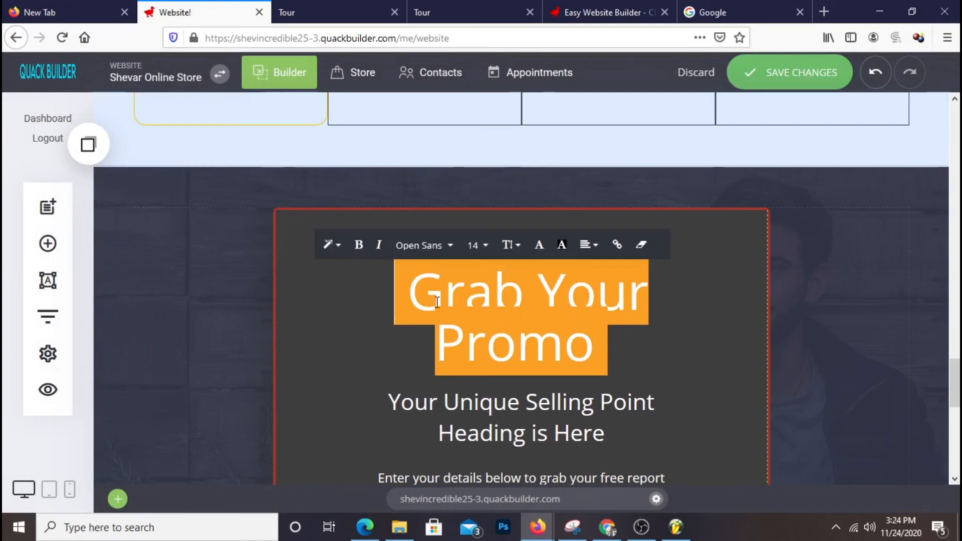
left_click_drag(415, 286, 590, 346)
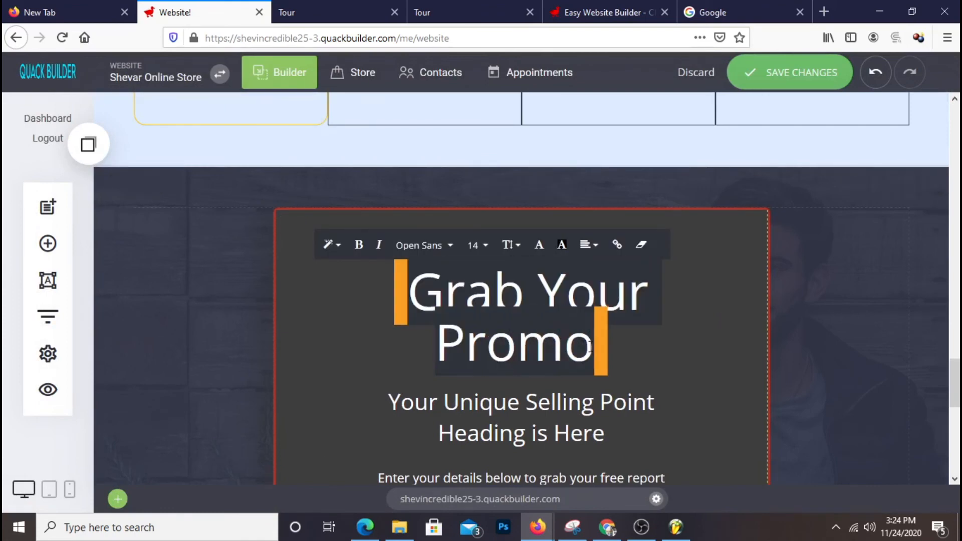
scroll(749, 228, "down", 7)
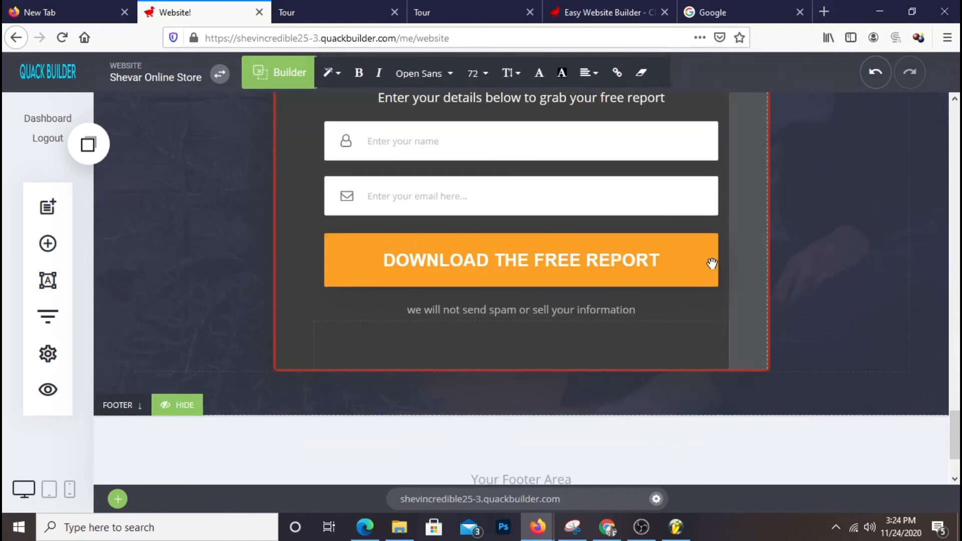
scroll(714, 301, "up", 4)
scroll(715, 318, "up", 2)
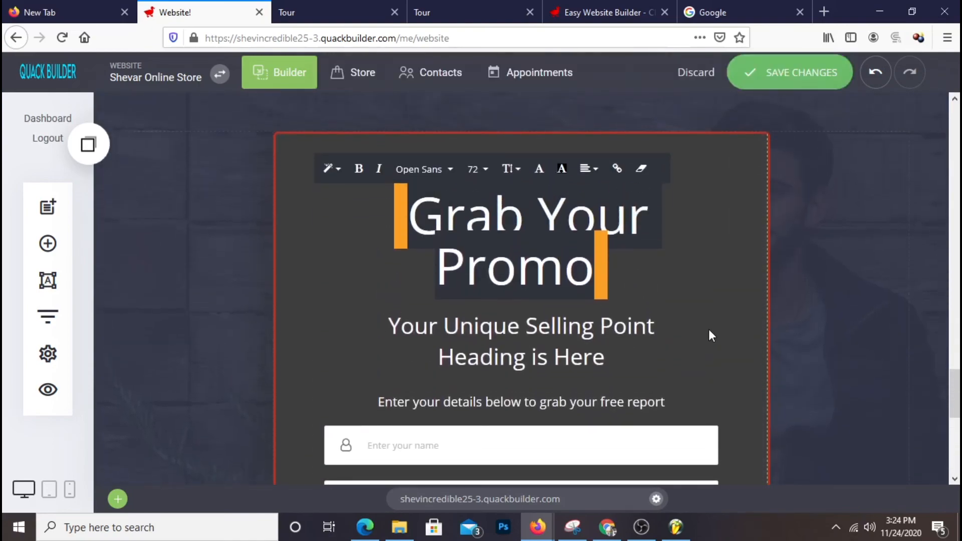
scroll(661, 309, "down", 6)
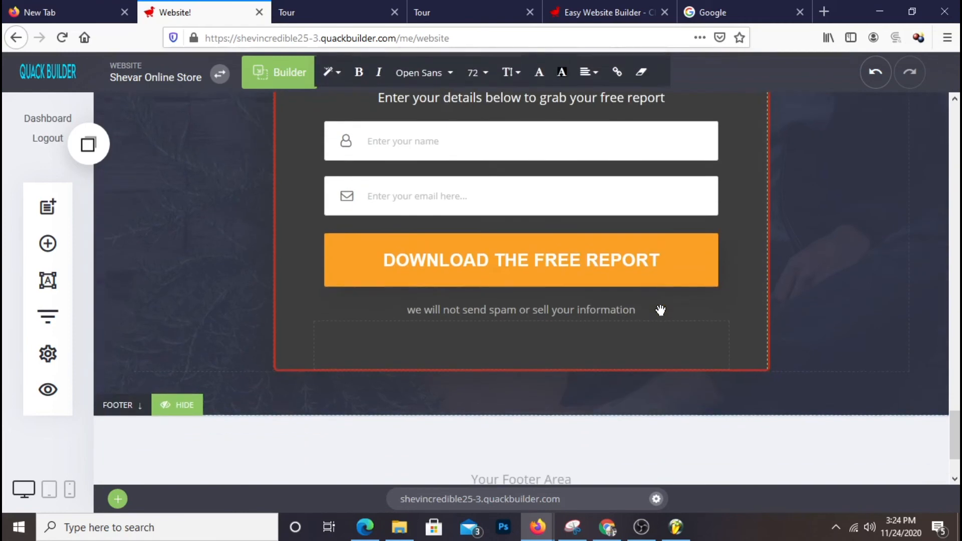
scroll(662, 309, "up", 4)
scroll(709, 327, "up", 3)
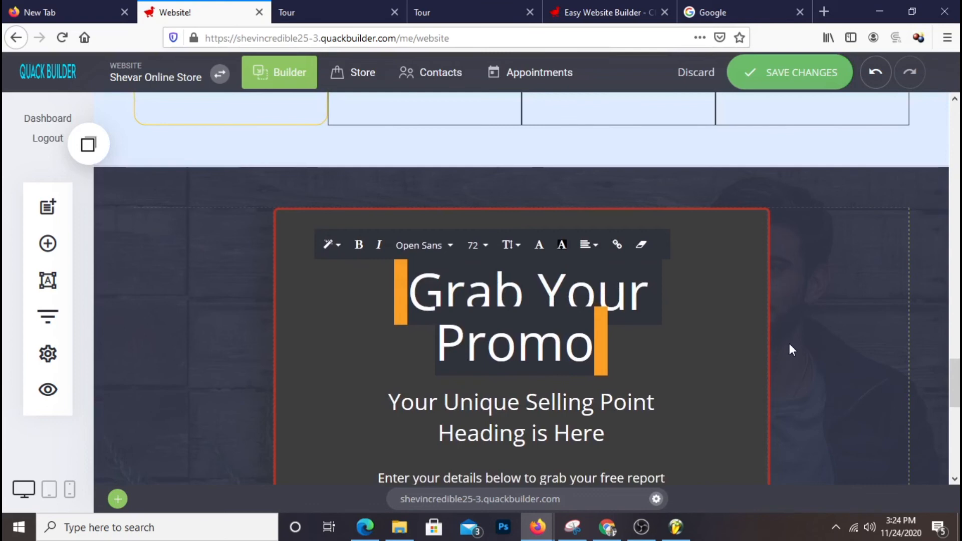
type("Get Fr")
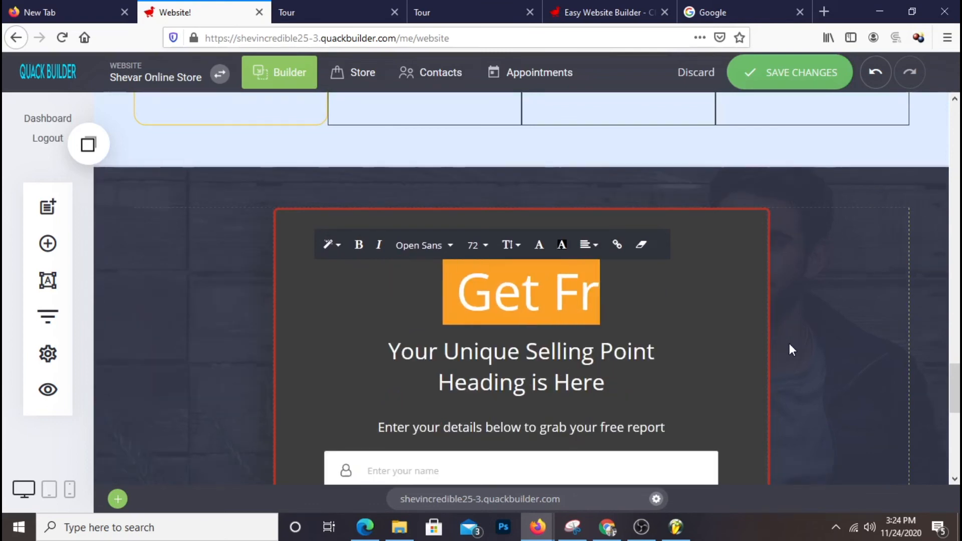
type("ee Co")
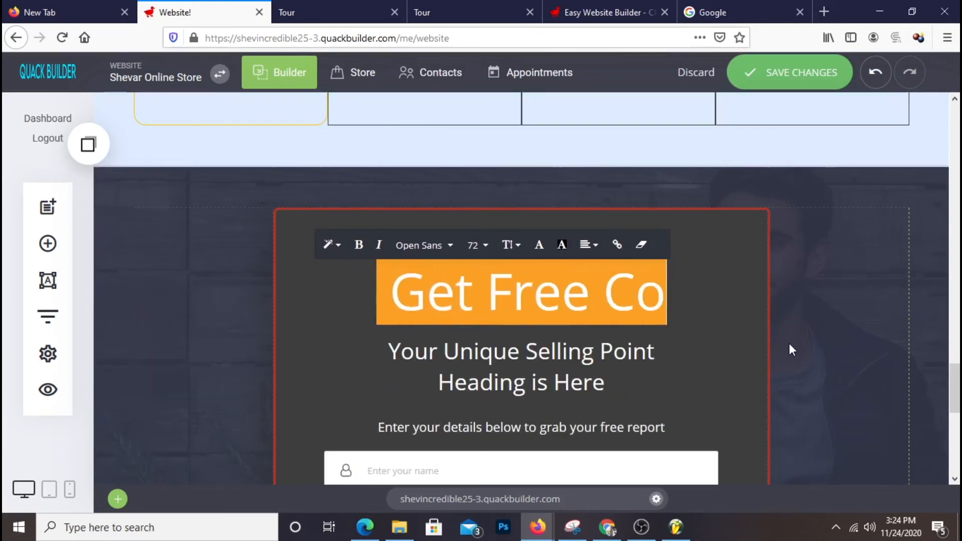
type("upon")
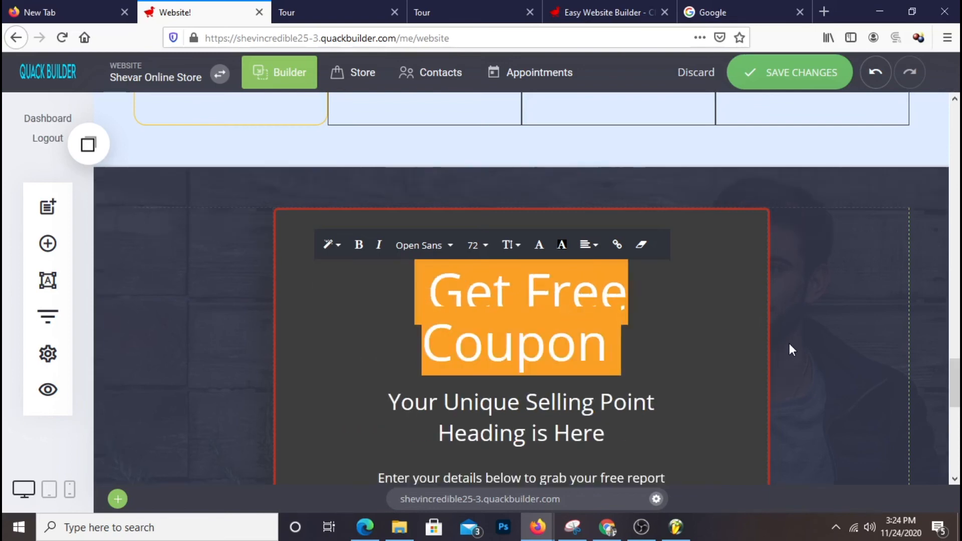
type(" A")
key("BackSpace")
type("&")
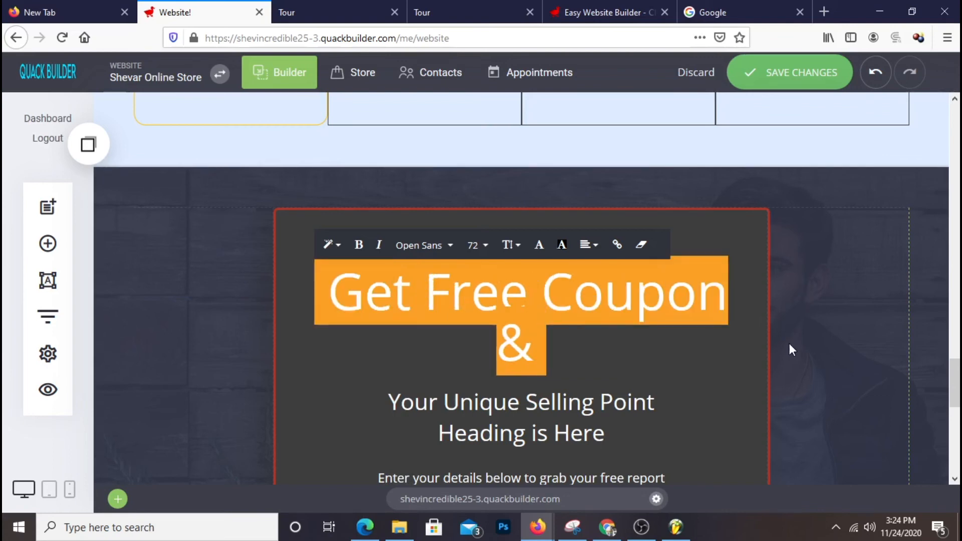
type(" De")
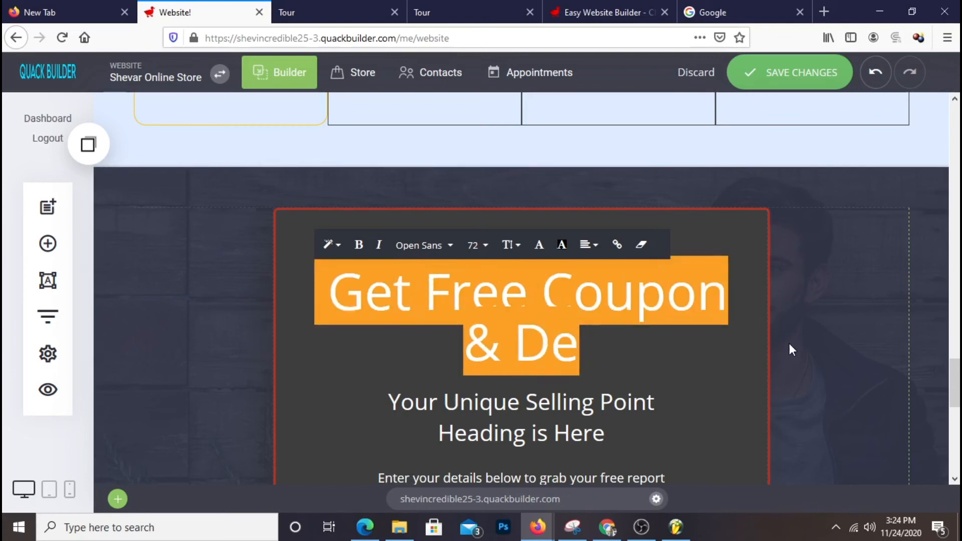
type("als")
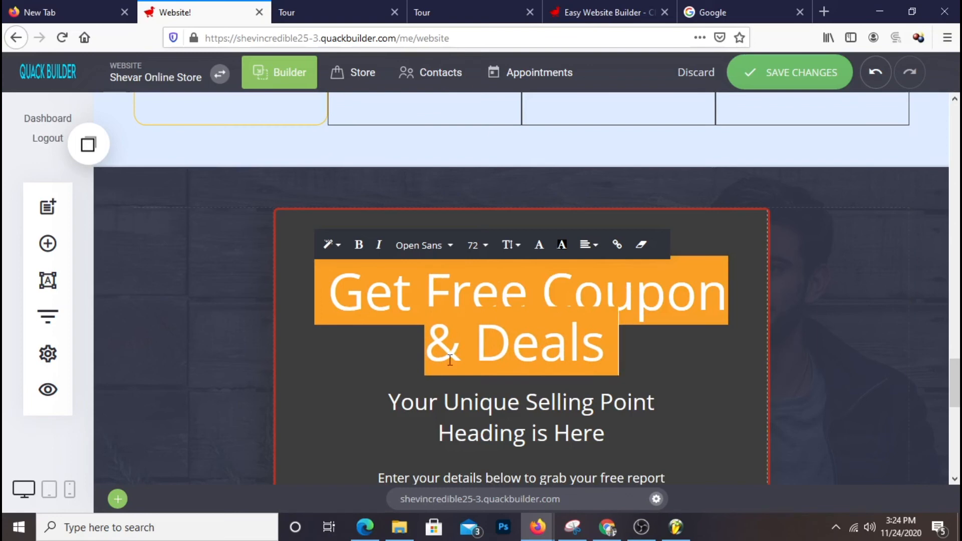
left_click(795, 359)
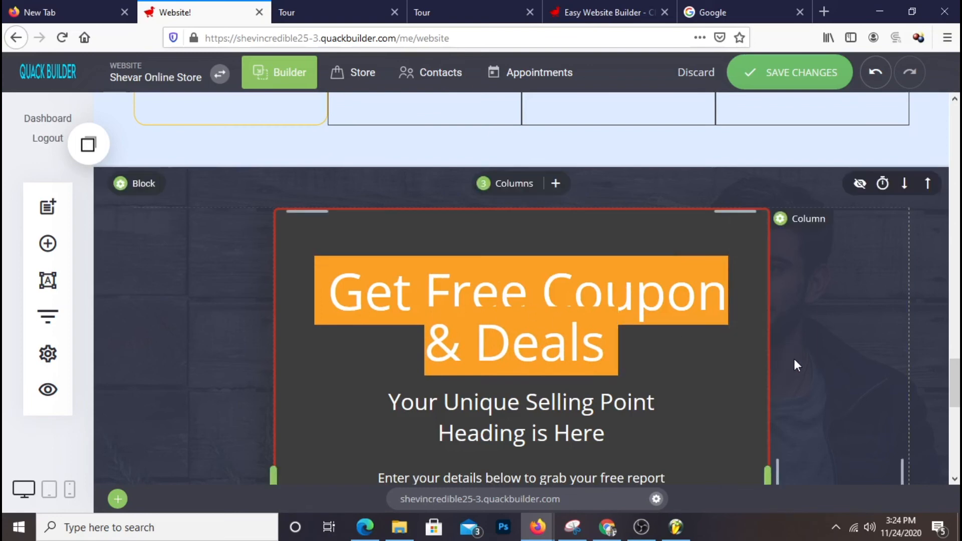
Try to lower the opacity of the orange background behind the "Get Free Coupon & Deals" heading to about 0.39.
scroll(604, 362, "down", 2)
scroll(603, 362, "up", 2)
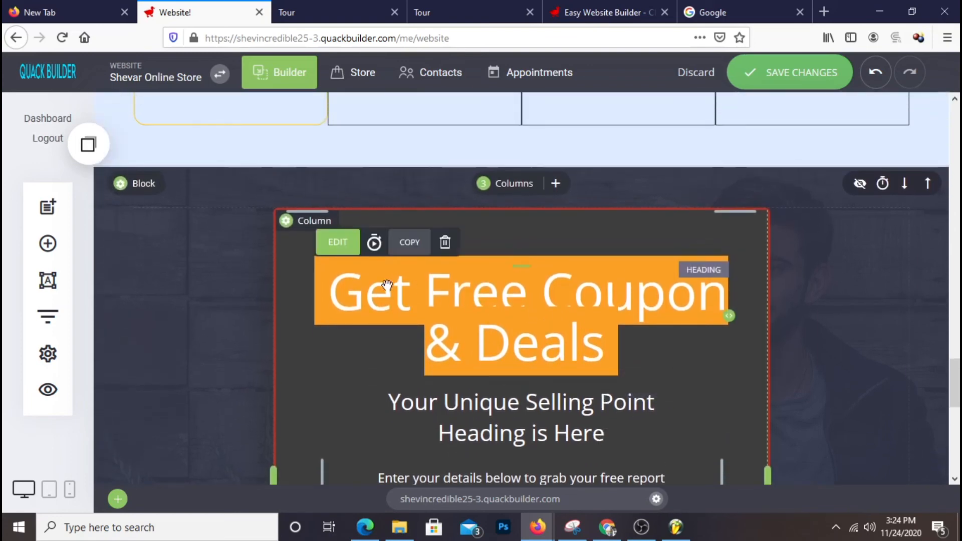
double_click(348, 286)
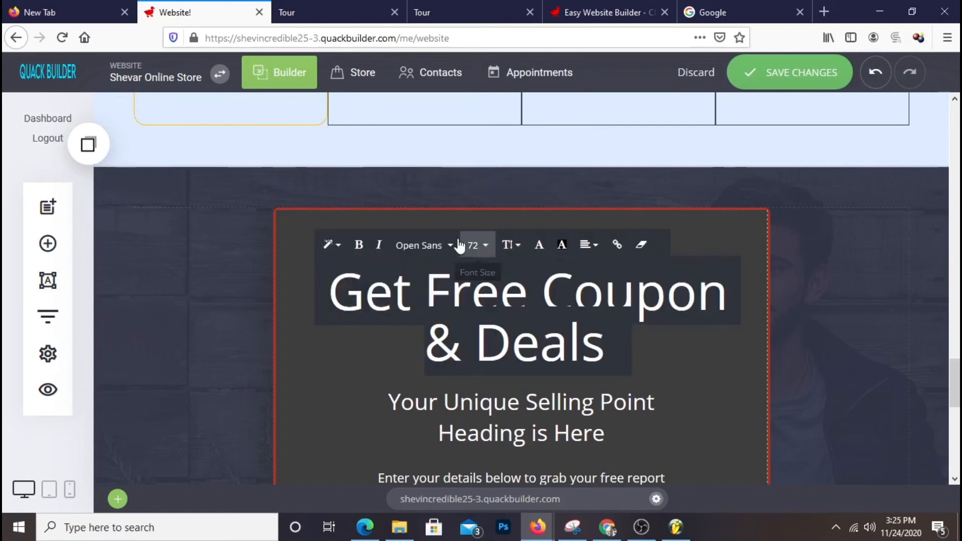
left_click(562, 244)
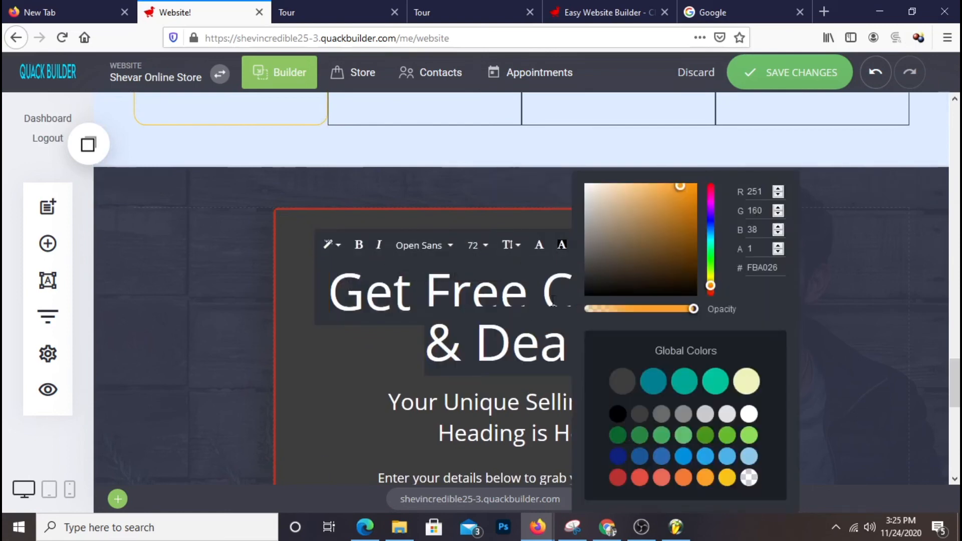
left_click(693, 306)
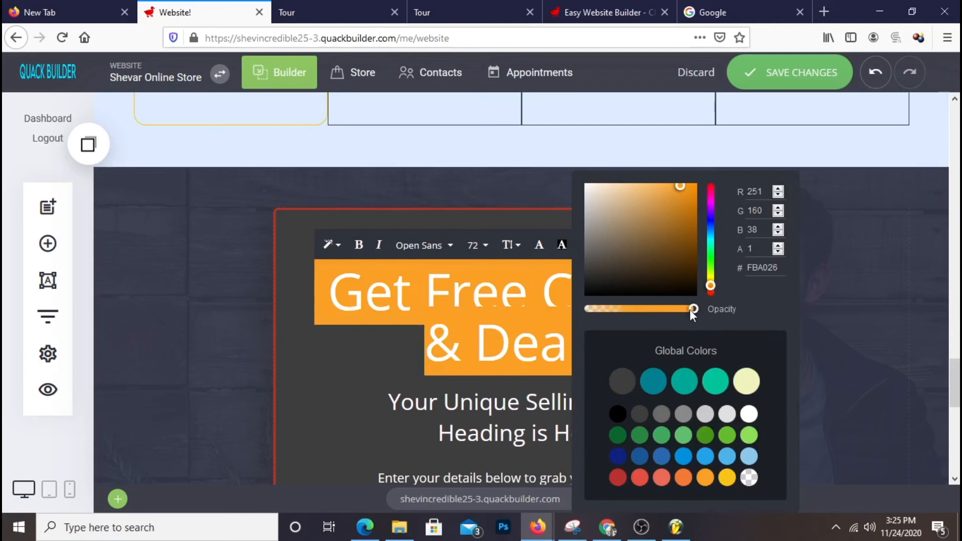
left_click_drag(689, 309, 627, 309)
left_click(627, 311)
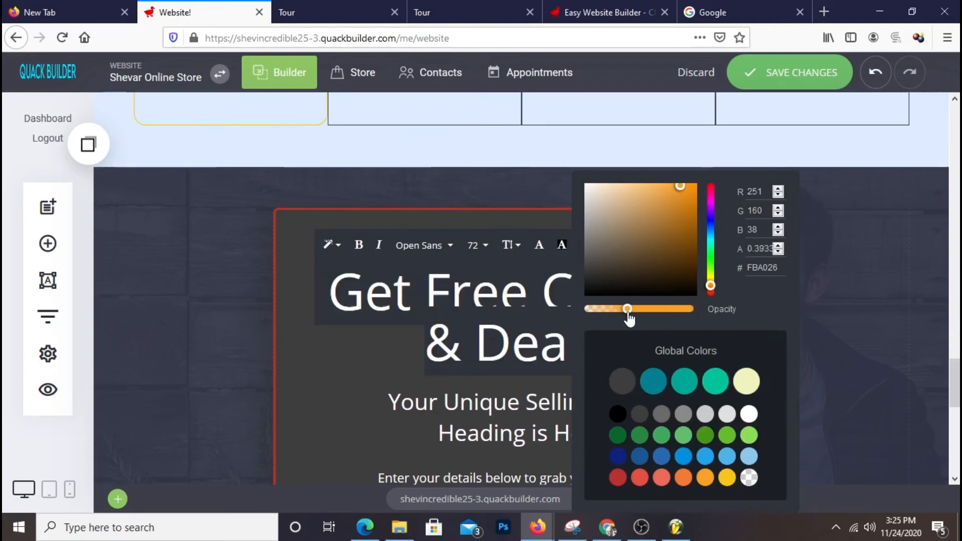
left_click(350, 371)
left_click(661, 367)
left_click(674, 340)
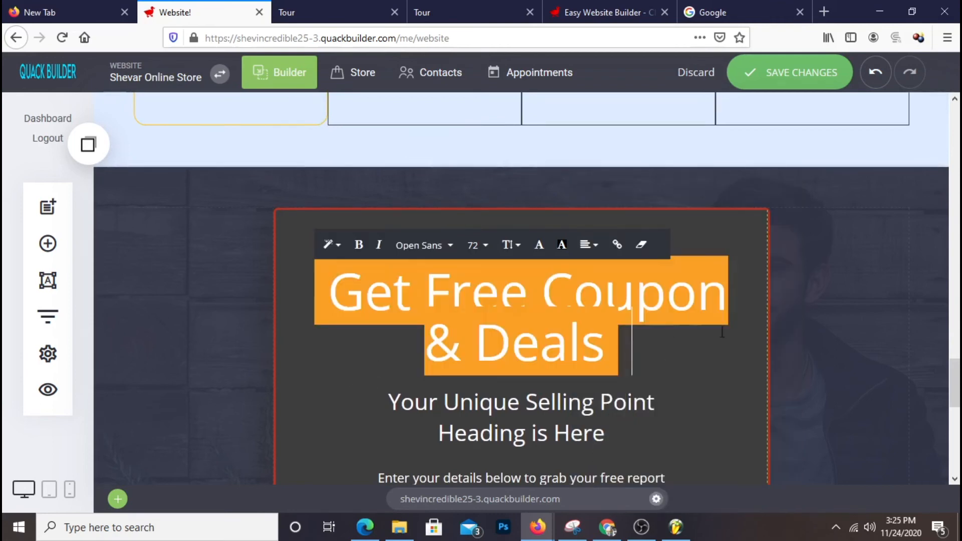
Try to make the "Get Free Coupon & Deals" heading's orange text background transparent with the global color swatch.
left_click(588, 321)
left_click_drag(606, 341, 329, 278)
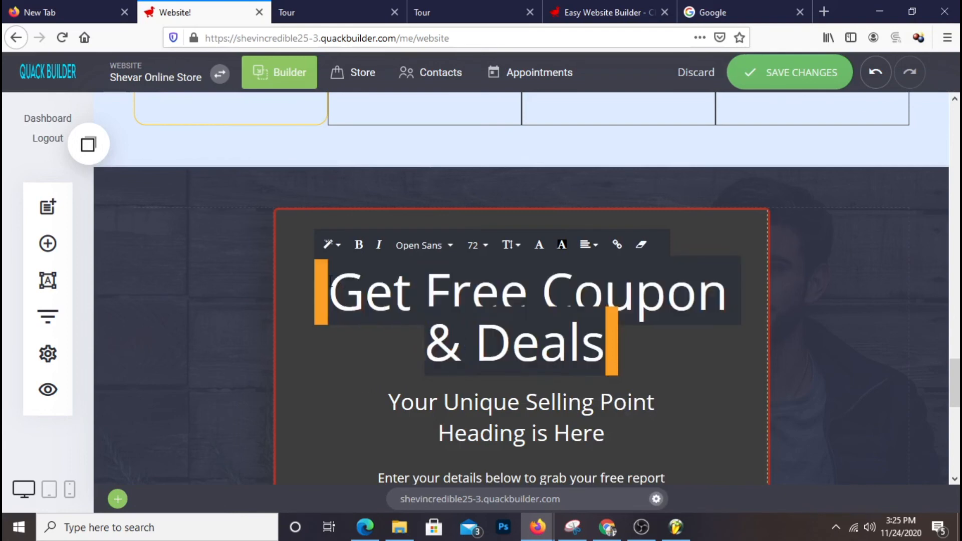
left_click(562, 244)
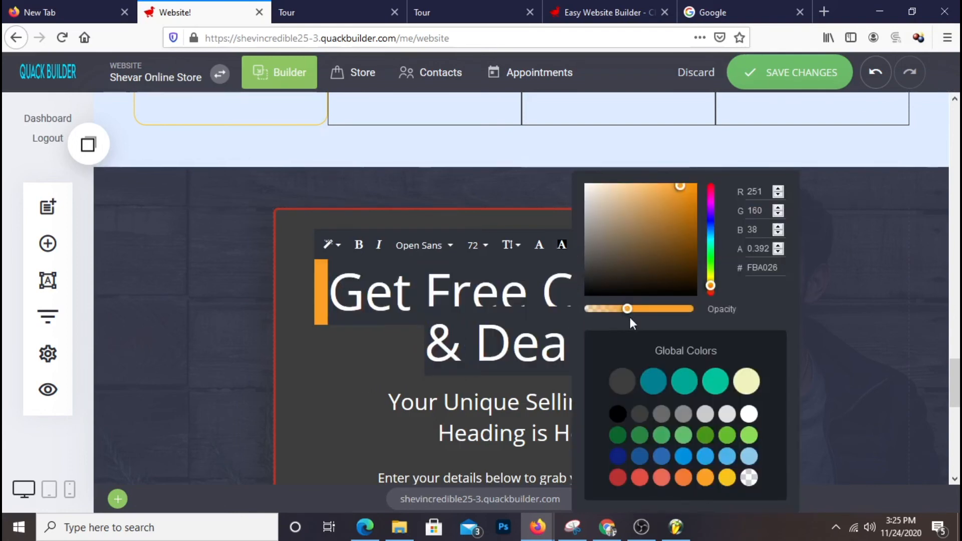
left_click(749, 477)
left_click(361, 353)
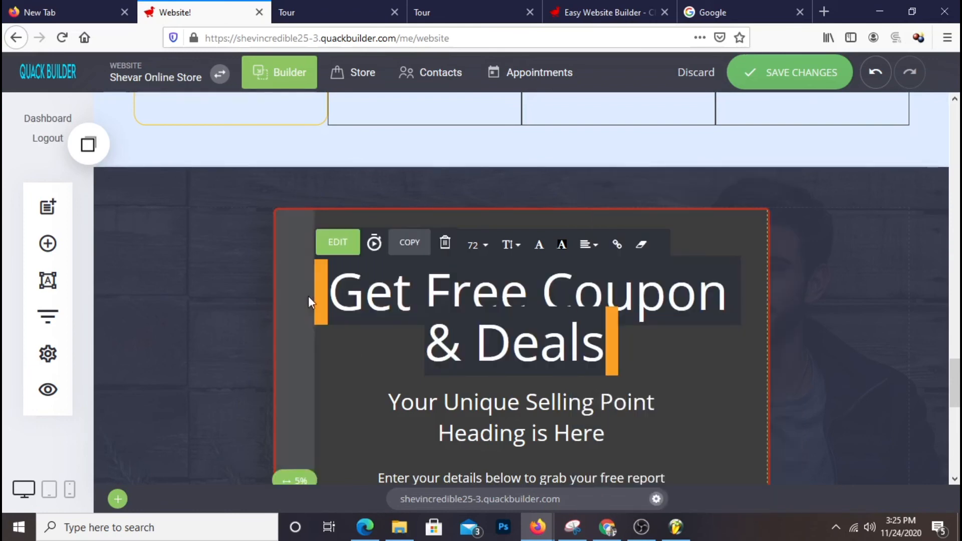
left_click(830, 353)
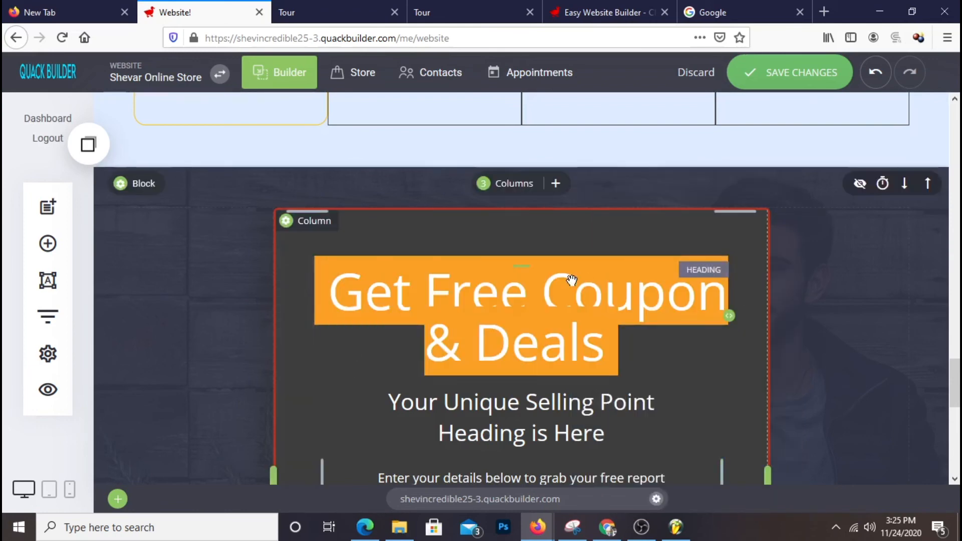
Change the text color of the "Get Free Coupon & Deals" heading to black.
left_click(553, 294)
left_click_drag(342, 284, 599, 350)
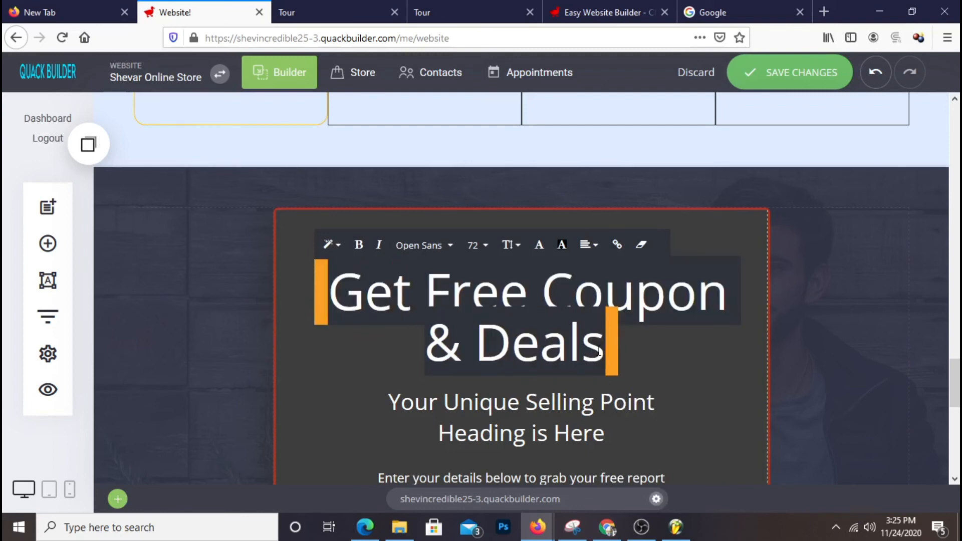
left_click(548, 250)
left_click_drag(654, 291, 575, 291)
left_click(413, 373)
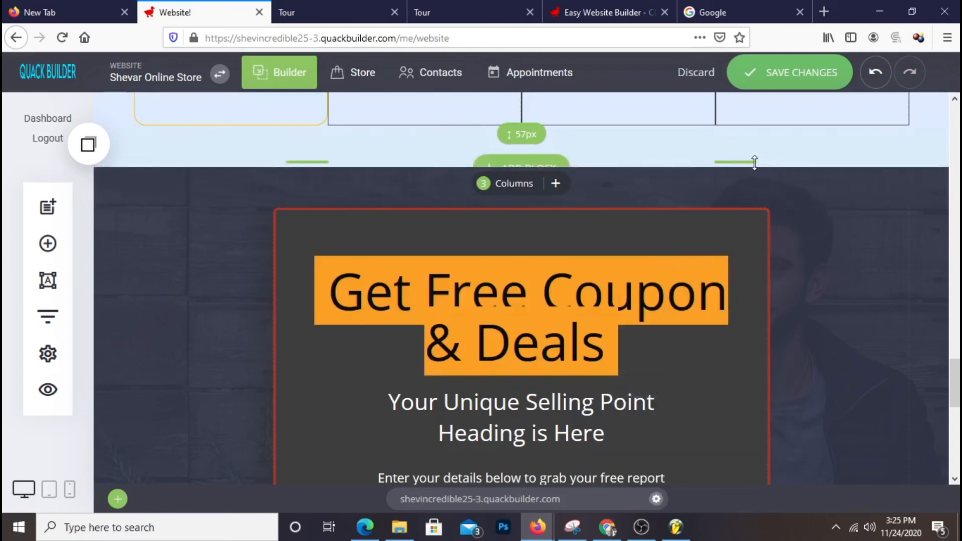
Delete the large orange-highlighted heading from the sign-up block.
scroll(755, 286, "down", 2)
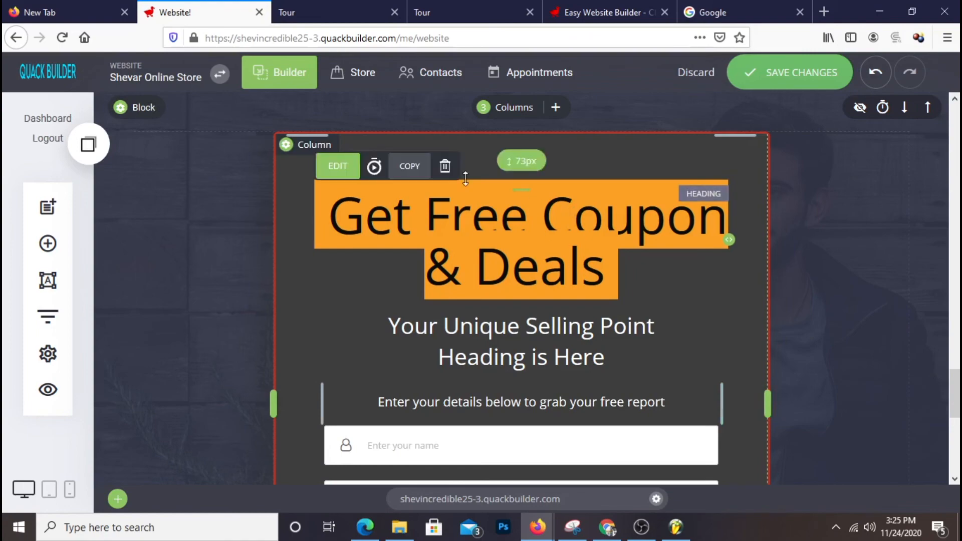
left_click(444, 166)
left_click(562, 306)
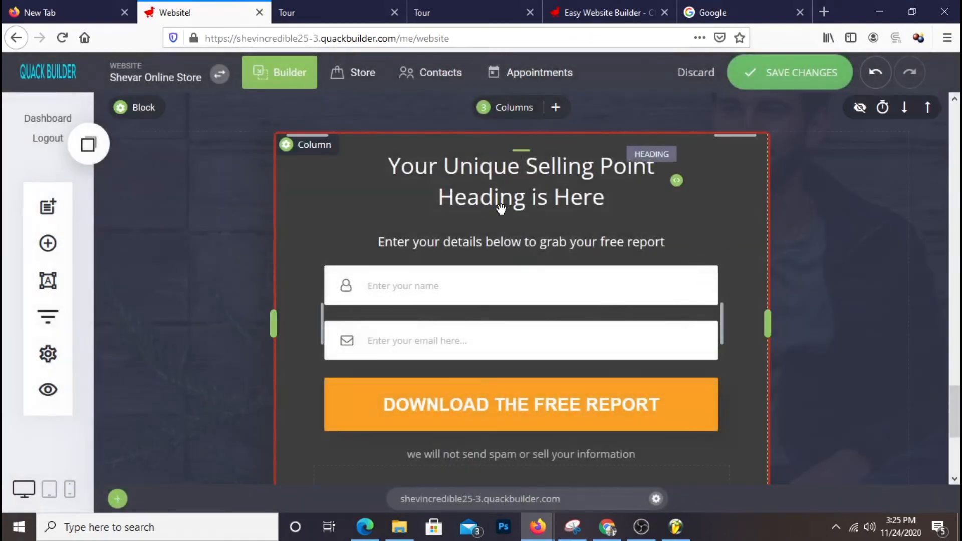
Replace the "Your Unique Selling Point Heading is Here" heading with "Sign up today for coupon and deals".
left_click(396, 165)
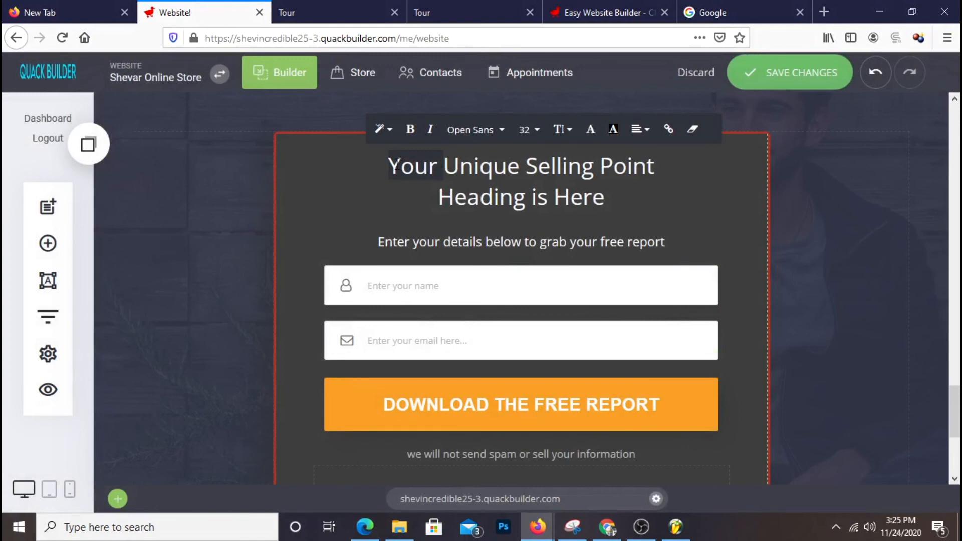
left_click_drag(391, 166, 621, 207)
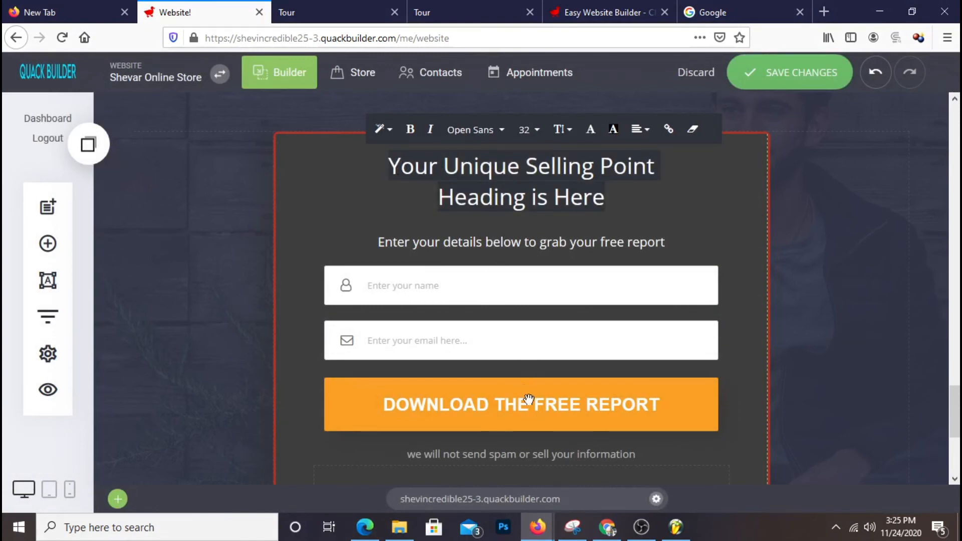
type("Get Fre")
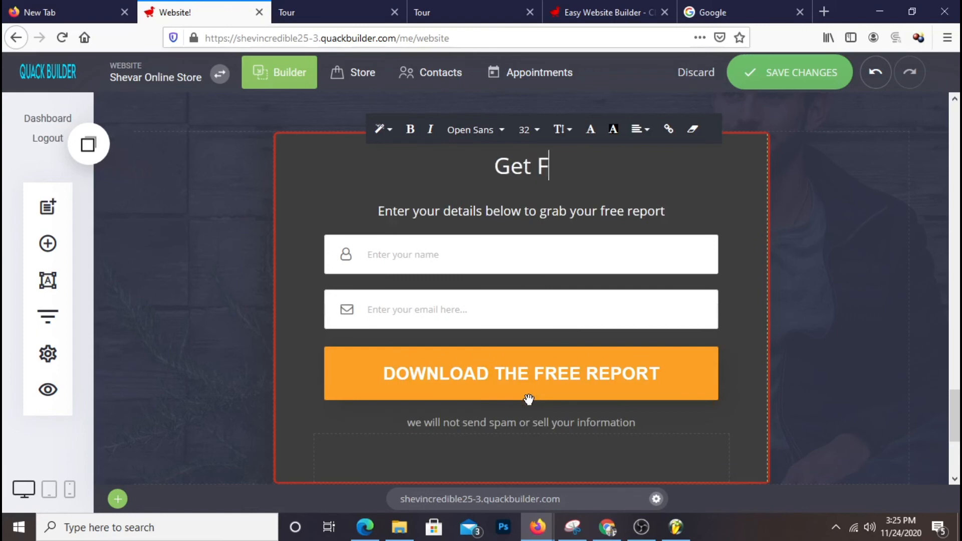
key("BackSpace")
key("BackSpace")
key("BackSpace")
key("BackSpace")
key("BackSpace")
key("BackSpace")
key("BackSpace")
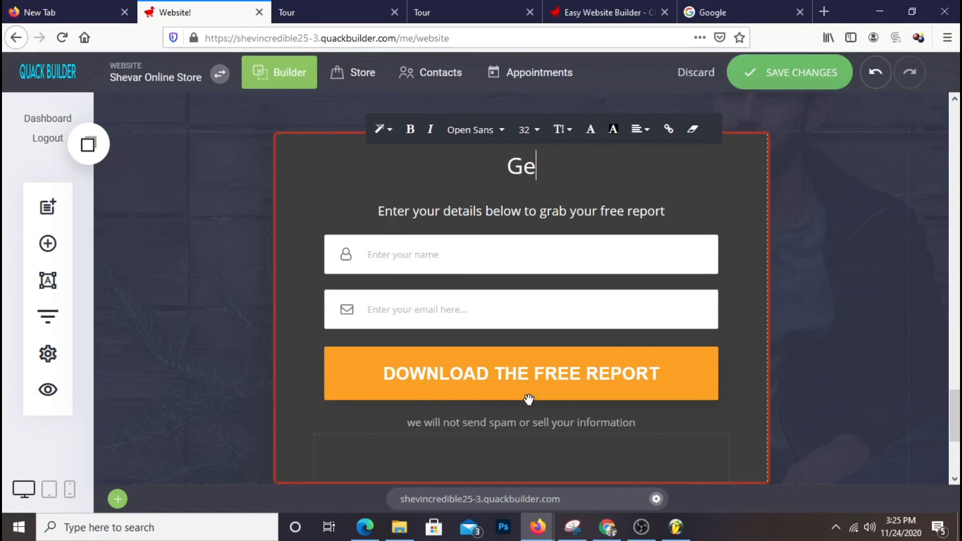
type("GS")
key("Left")
key("BackSpace")
type("ign up  d")
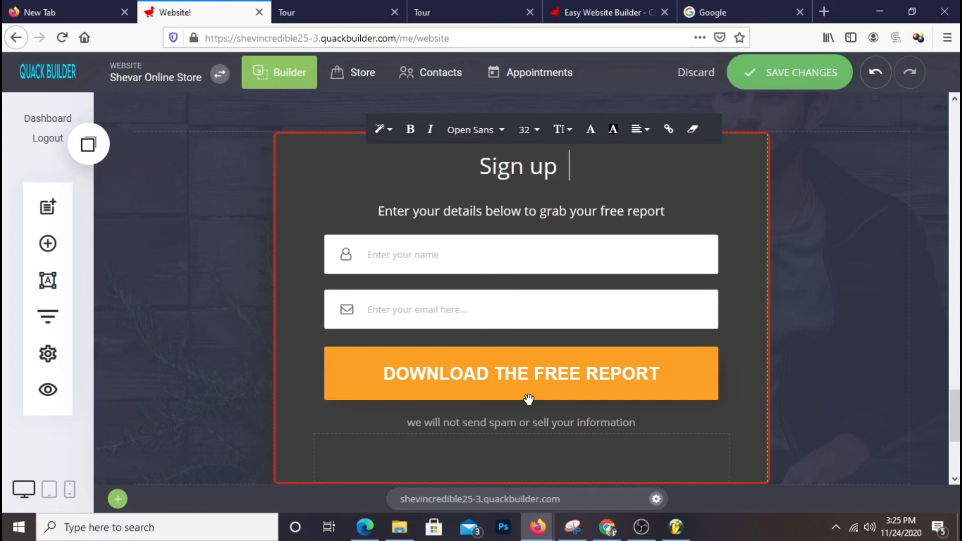
type("o")
key("BackSpace")
key("BackSpace")
key("BackSpace")
key("BackSpace")
type("today for")
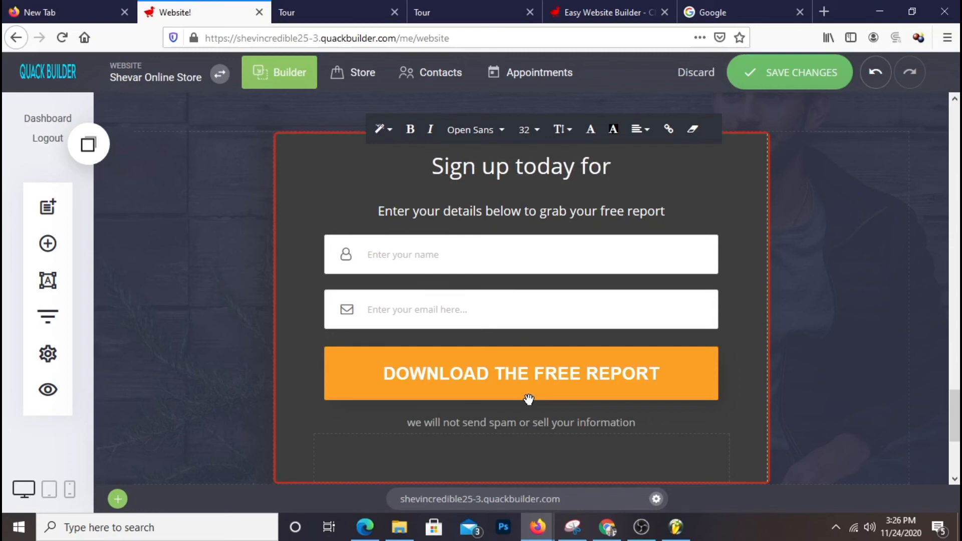
type(" cou")
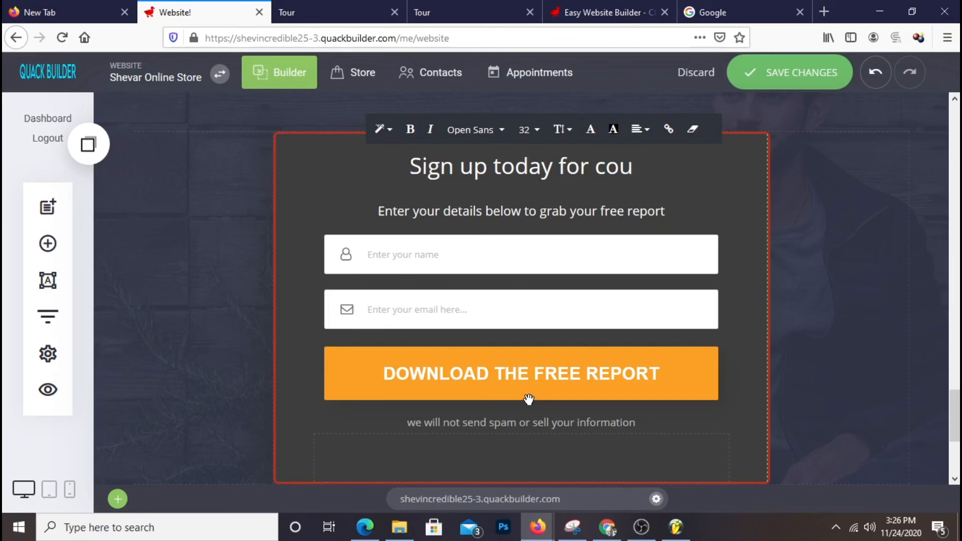
type("pon a")
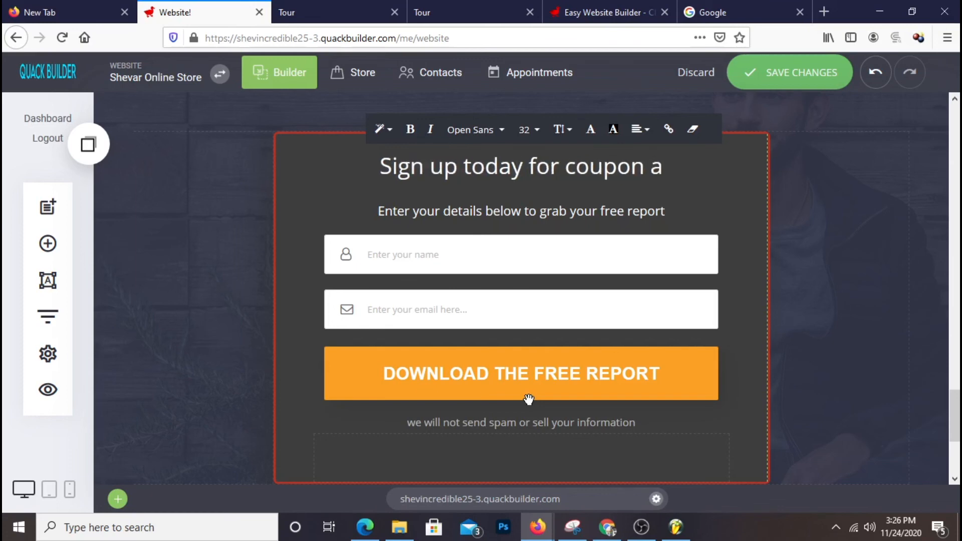
type("nd deals")
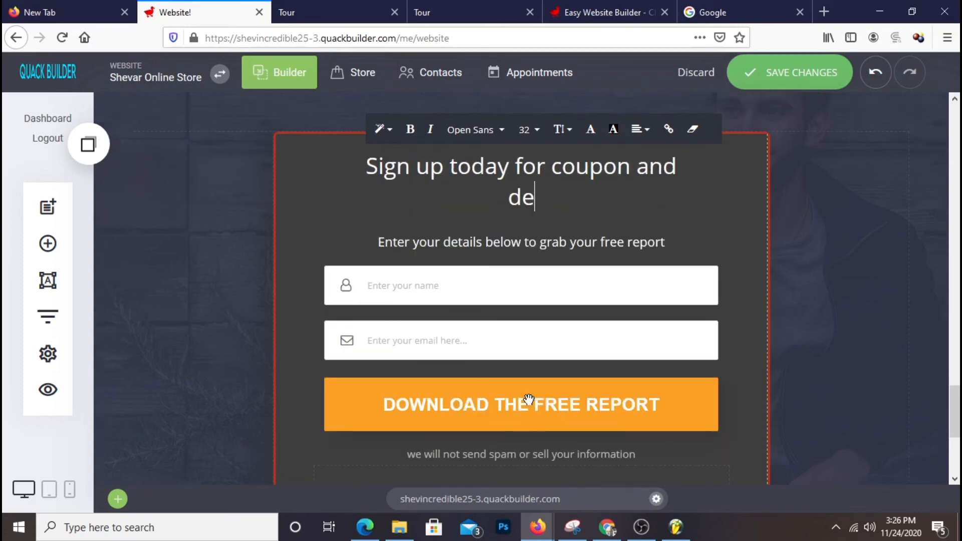
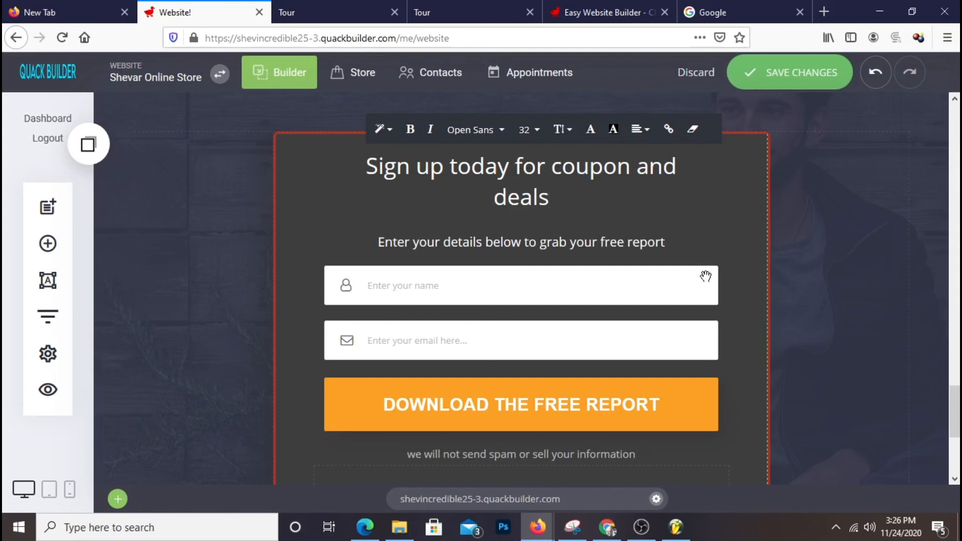
Break the sign-up heading onto a second line before "coupon" and replace its "and" with "&".
key("Return")
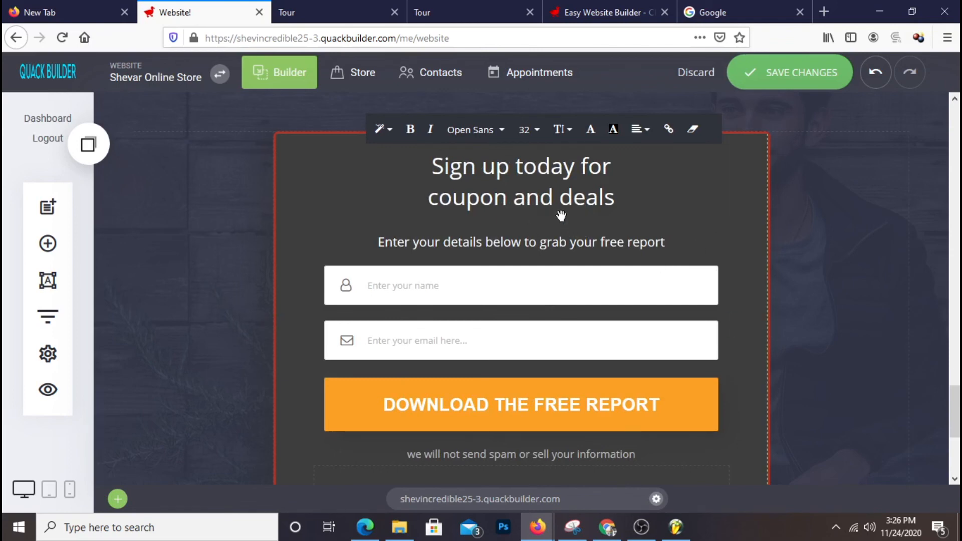
left_click_drag(529, 196, 518, 199)
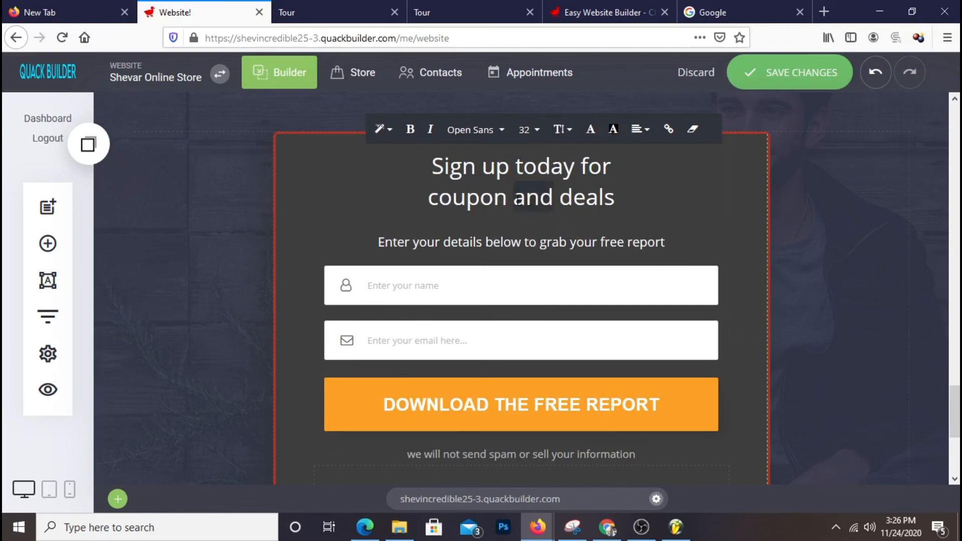
type("&")
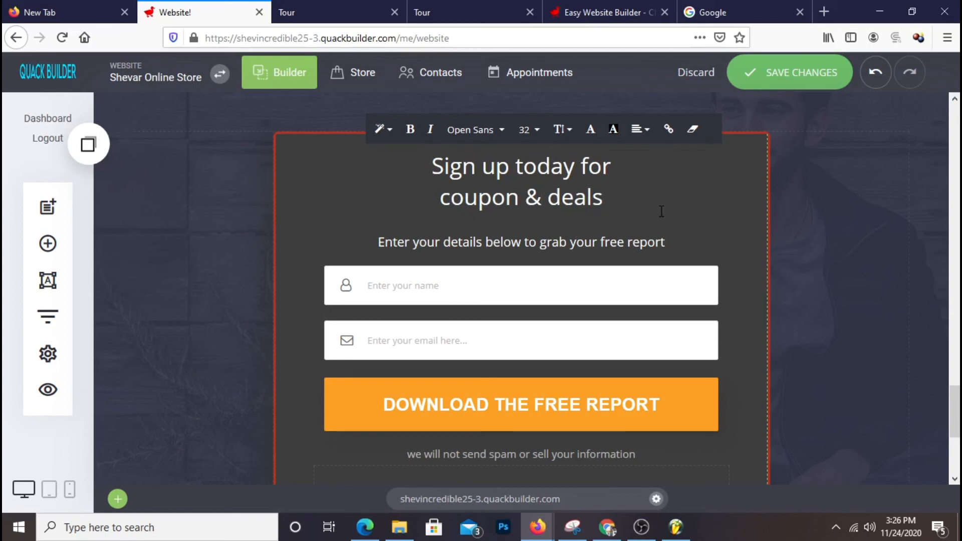
left_click(334, 451)
Replace the text line under the sign-up heading with "Please use the form below to get our promotion & deals".
scroll(645, 386, "down", 3)
scroll(645, 369, "up", 5)
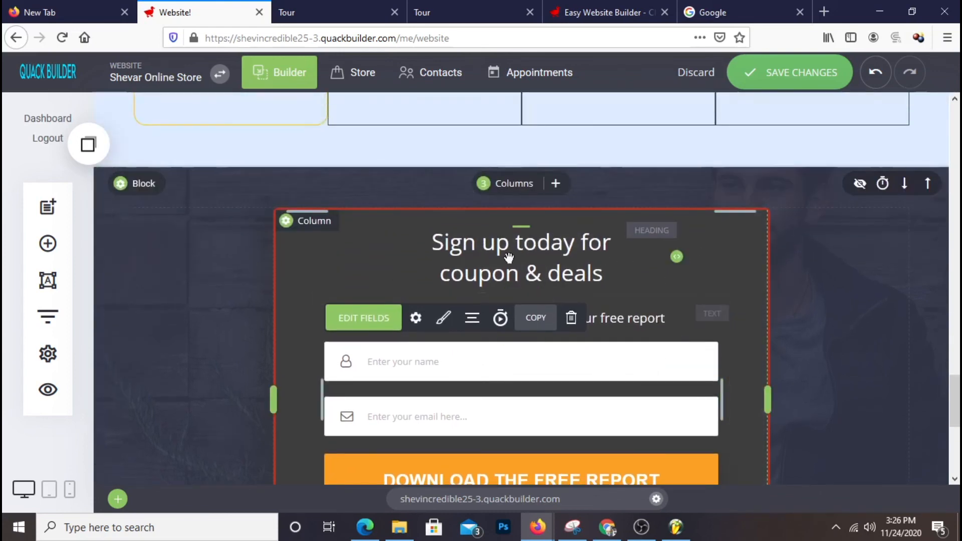
left_click(629, 318)
left_click(394, 312)
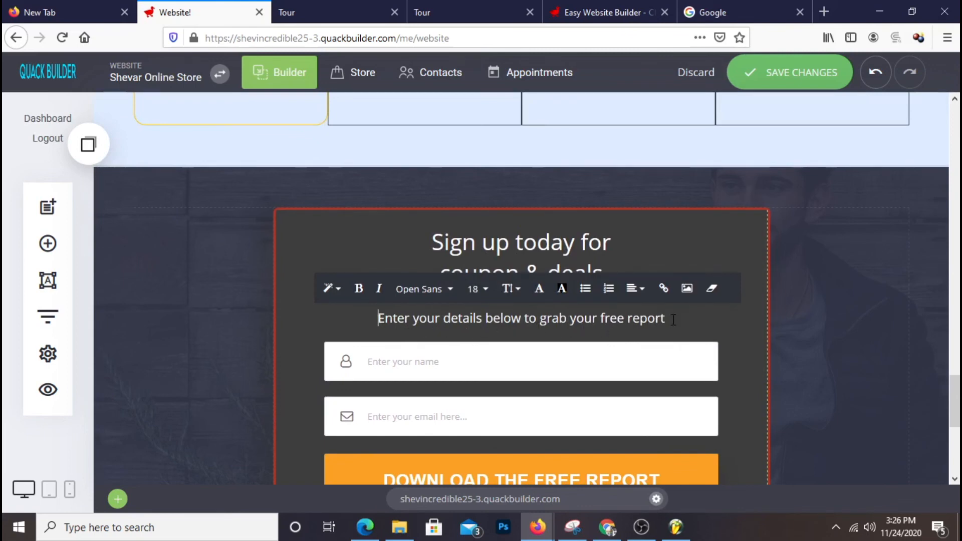
left_click_drag(441, 327, 482, 330)
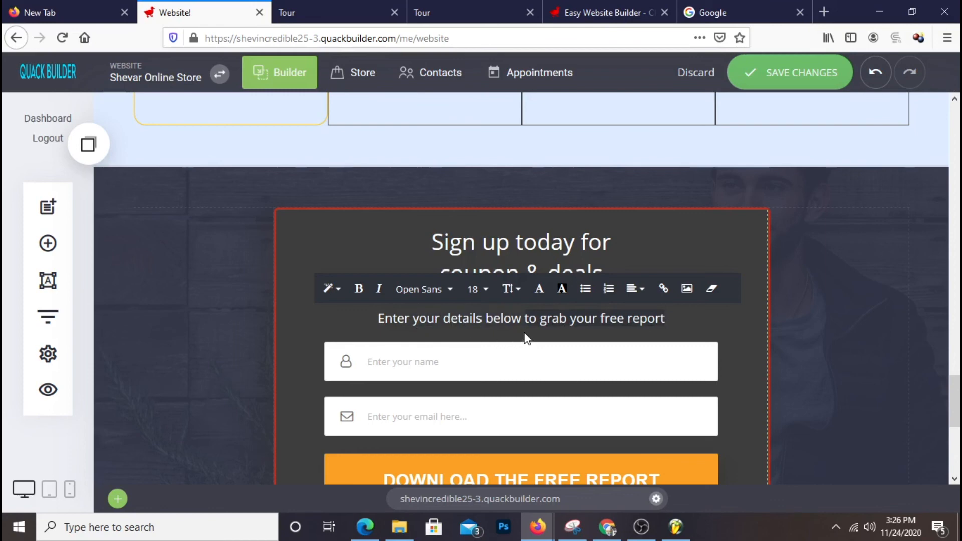
scroll(776, 355, "down", 2)
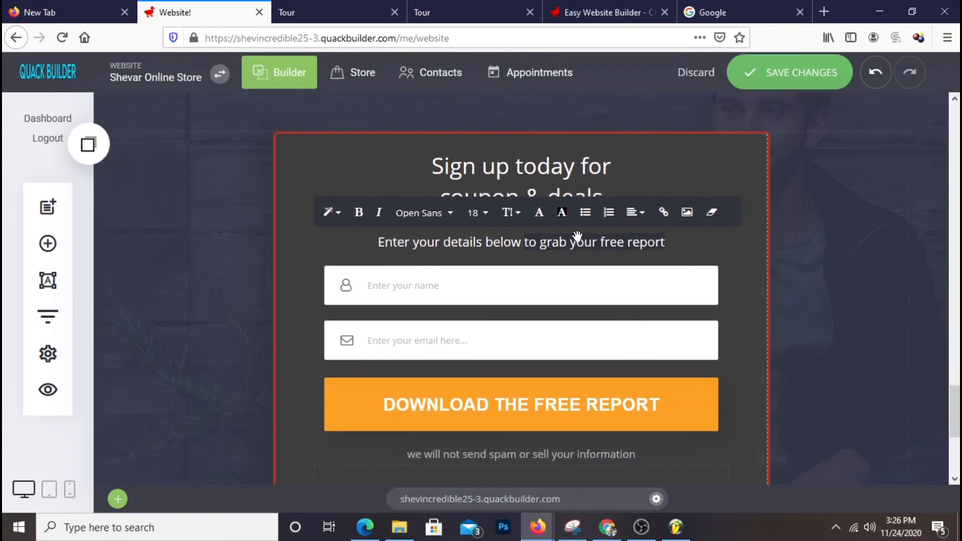
left_click(470, 244)
left_click_drag(380, 243, 504, 258)
left_click_drag(639, 265, 678, 262)
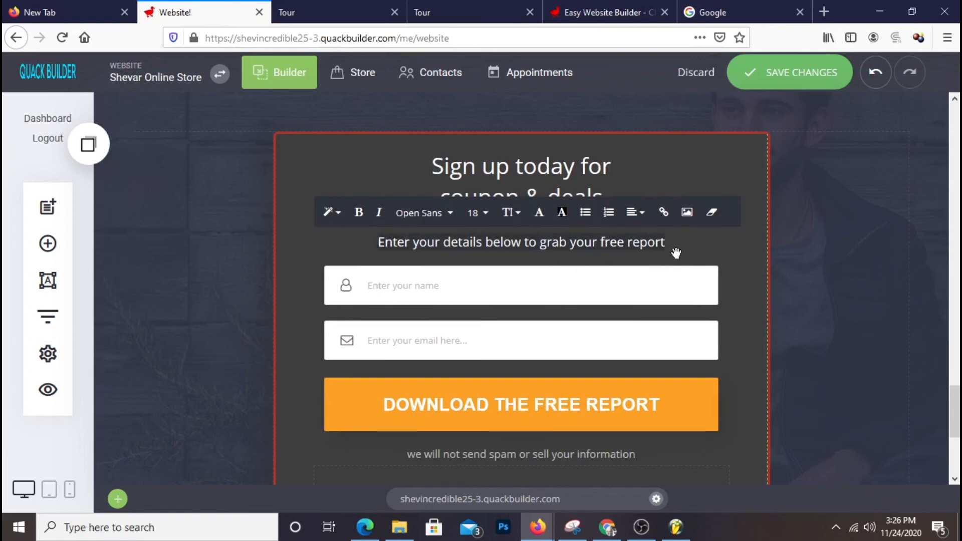
type("Please use the form")
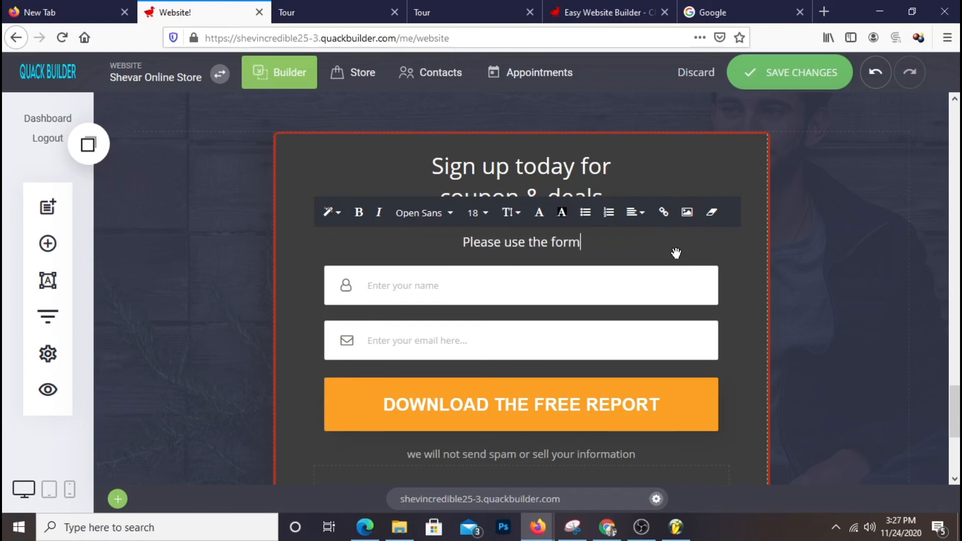
type(" below")
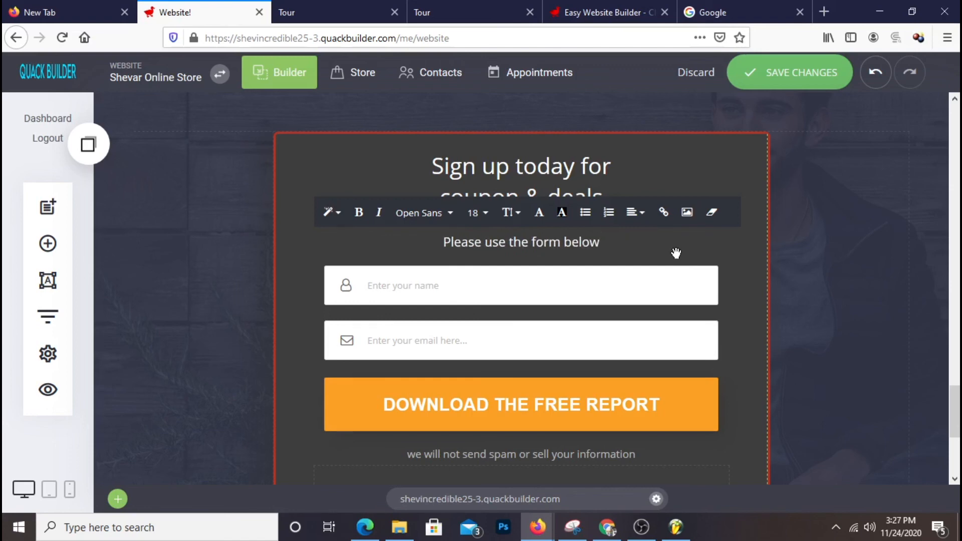
type("to get ")
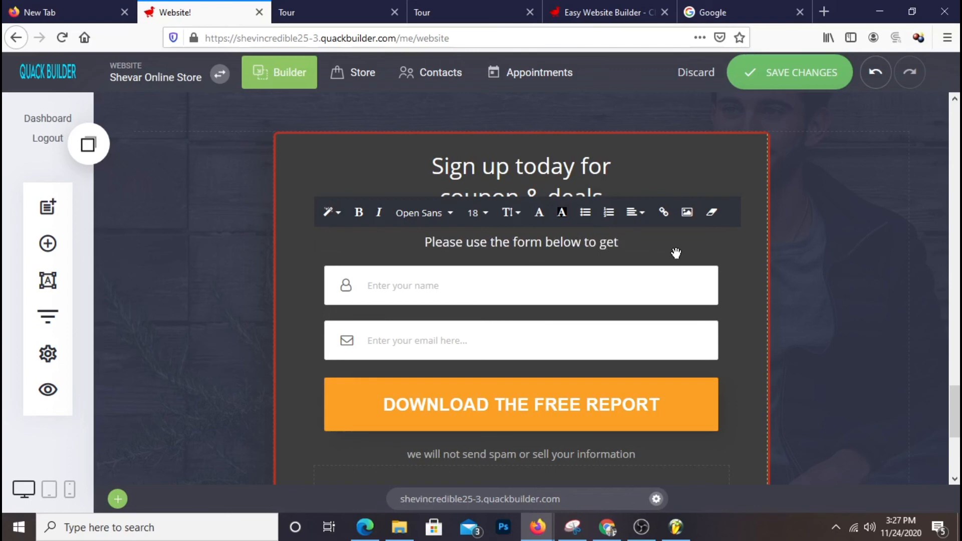
type("our")
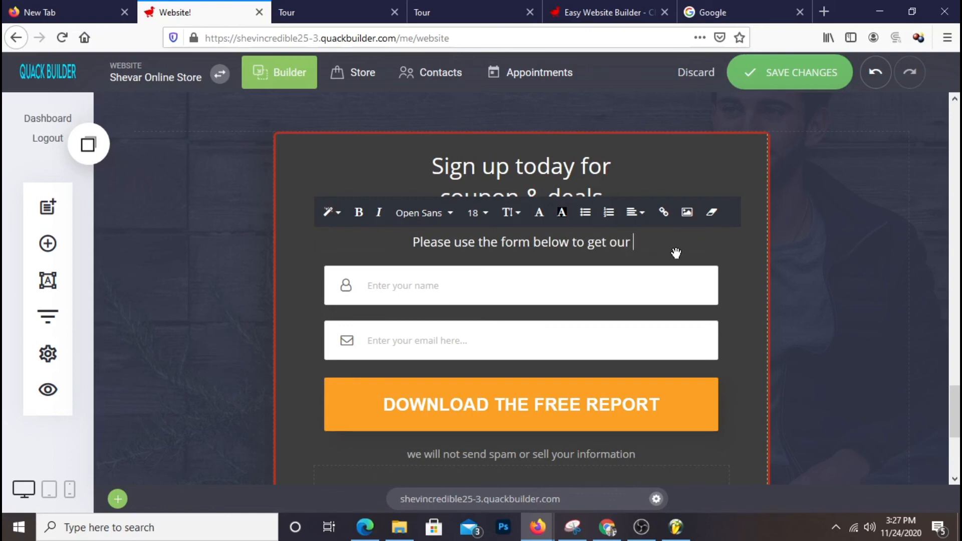
type(" pro")
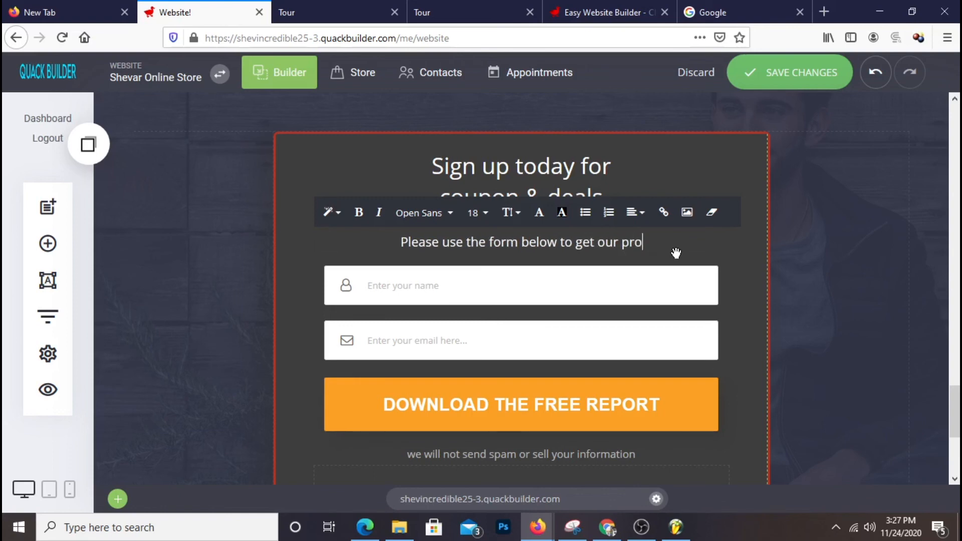
type("motion ")
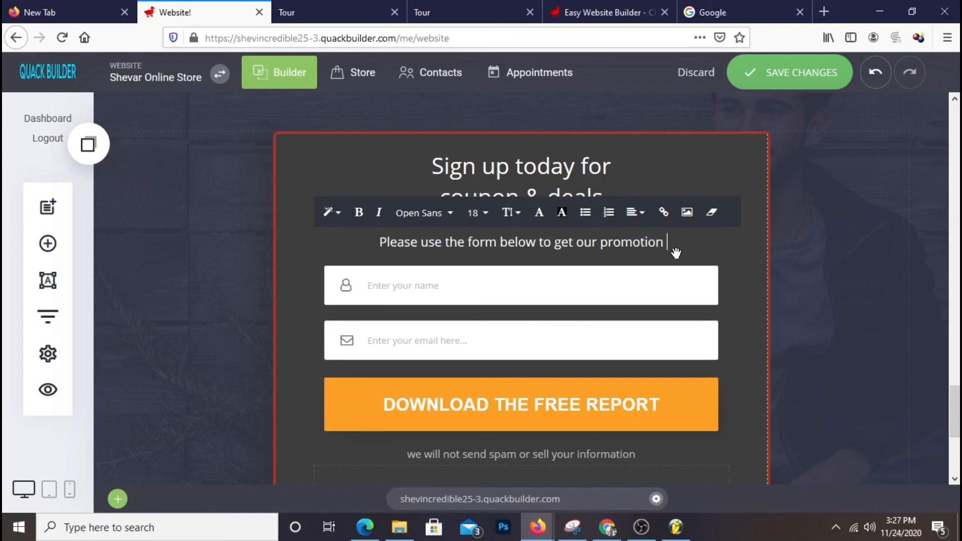
type("d")
key("BackSpace")
key("BackSpace")
type("and")
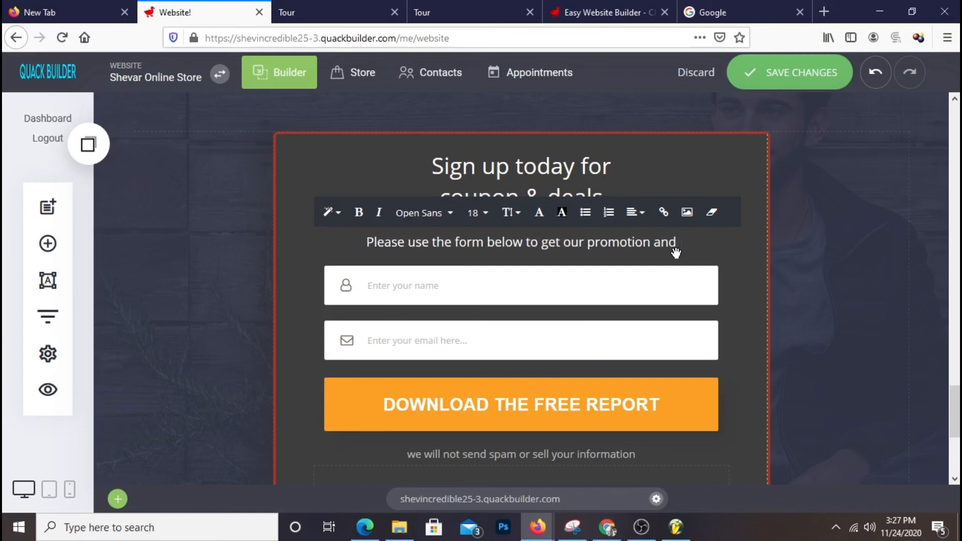
type(" d")
key("BackSpace")
key("BackSpace")
key("BackSpace")
key("BackSpace")
key("BackSpace")
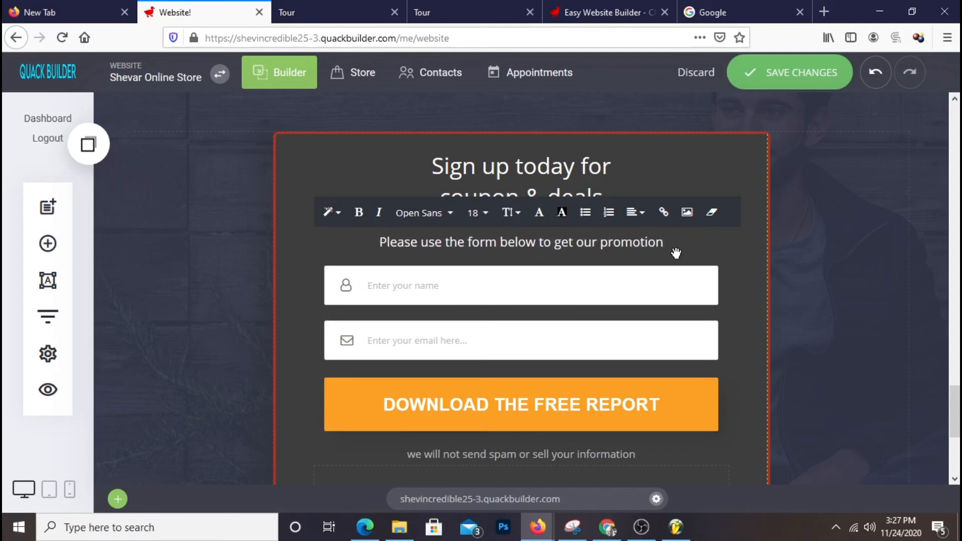
type("& deals")
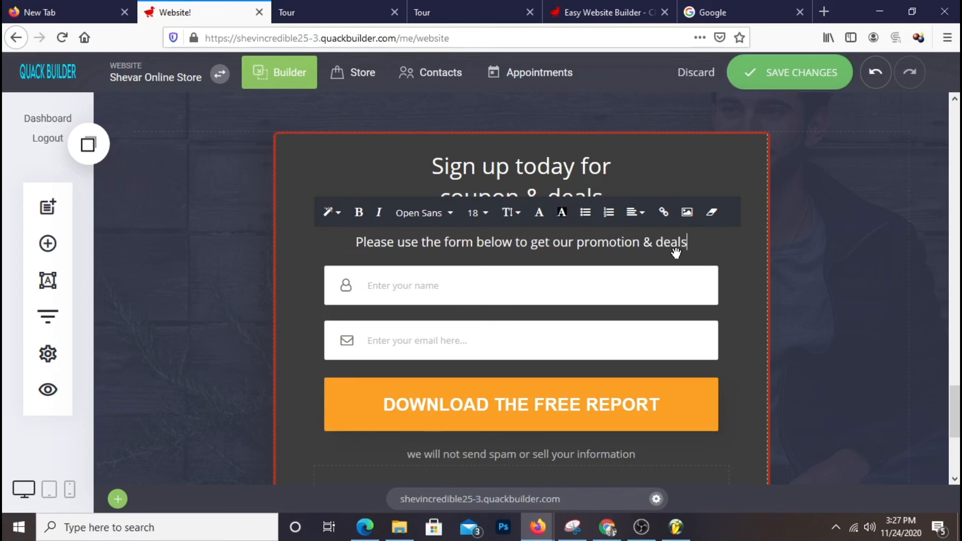
left_click(747, 337)
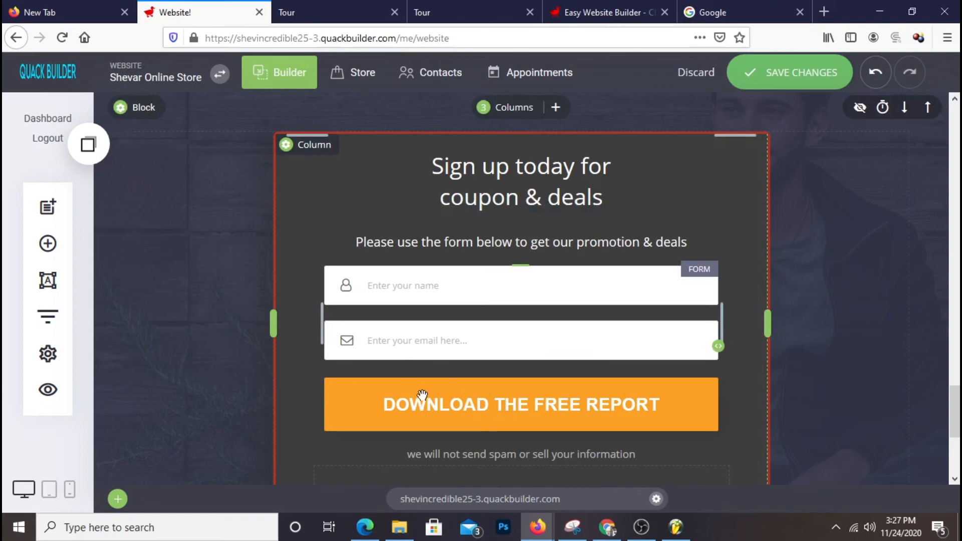
Reduce the spacing between the sign-up heading and the text line below it to about 12 px.
left_click_drag(561, 224, 561, 217)
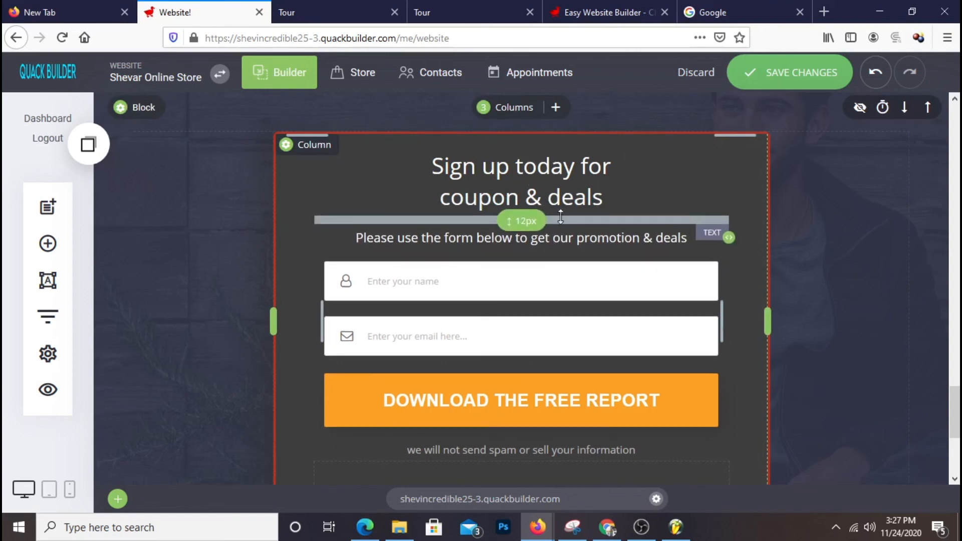
left_click(572, 193)
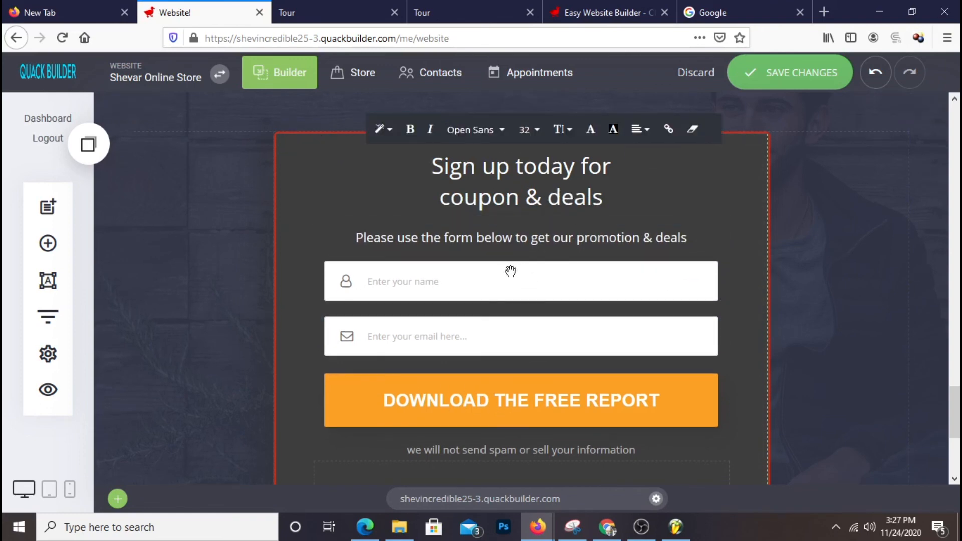
Change the sign-up form's button text from "DOWNLOAD THE FREE REPORT" to "Submit".
left_click(520, 309)
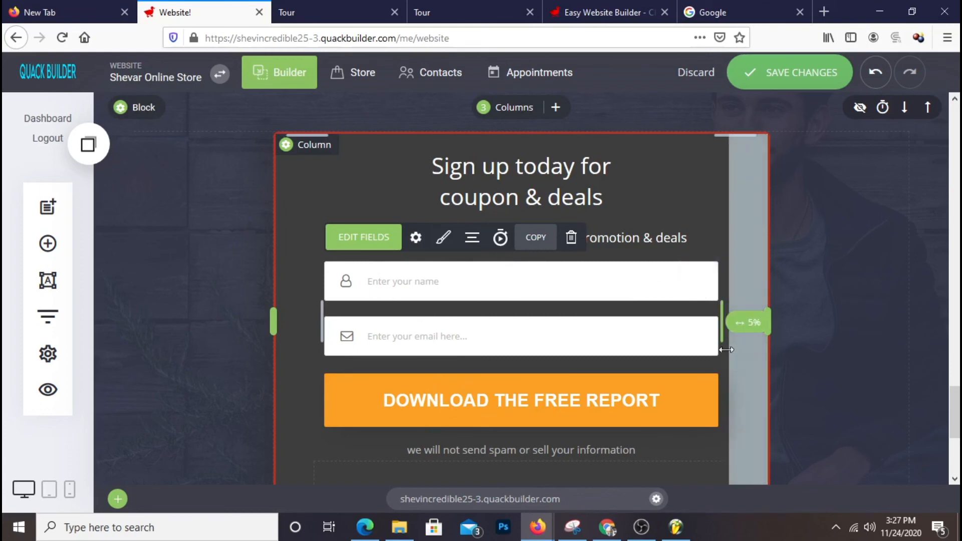
scroll(852, 371, "down", 3)
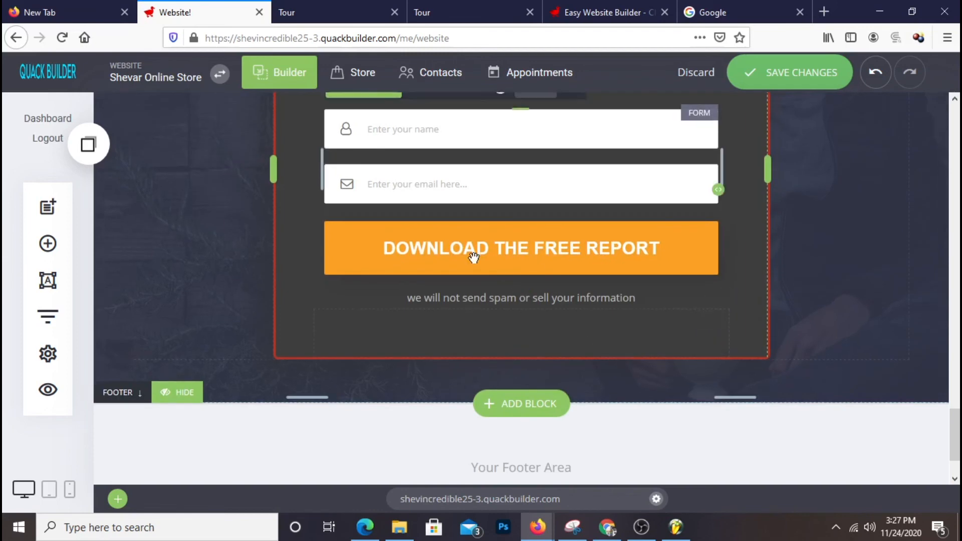
scroll(466, 253, "up", 3)
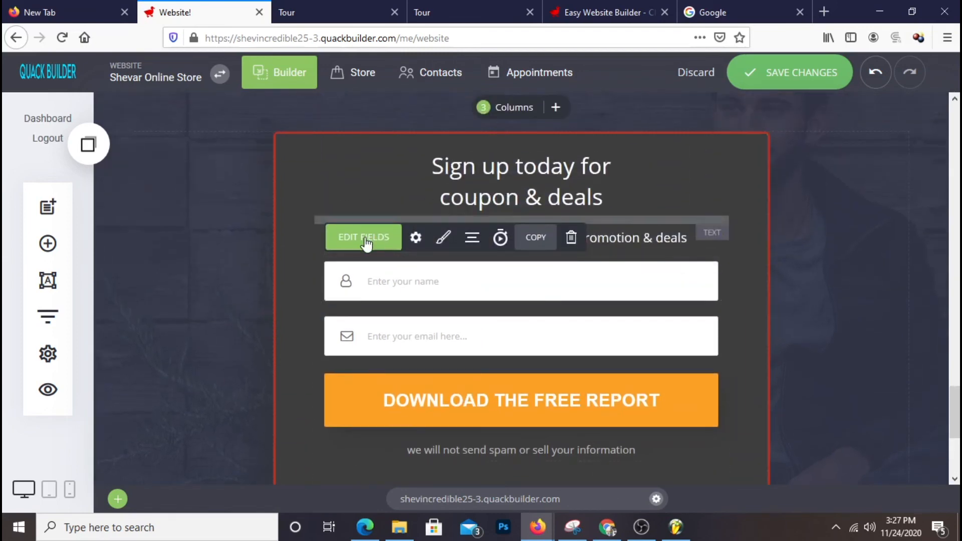
left_click(364, 237)
left_click(461, 335)
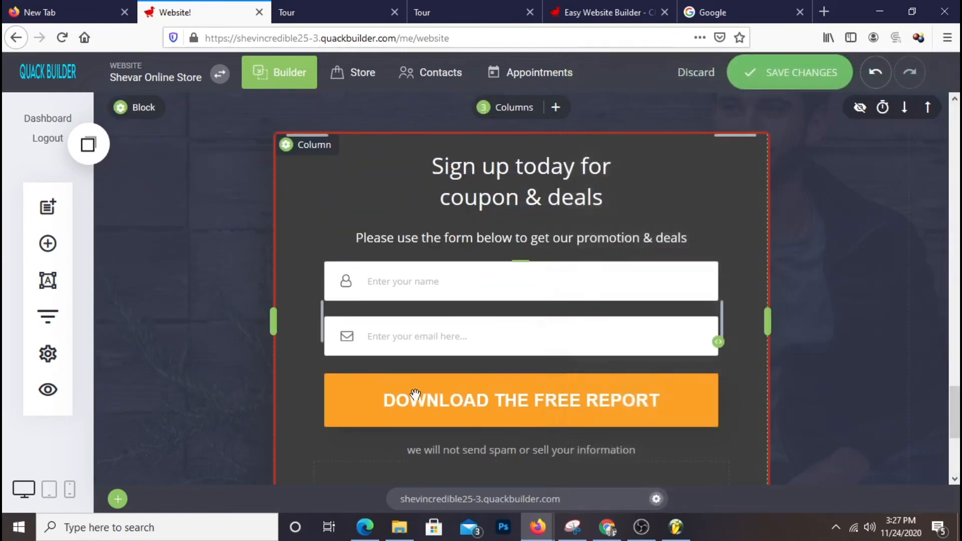
left_click(424, 239)
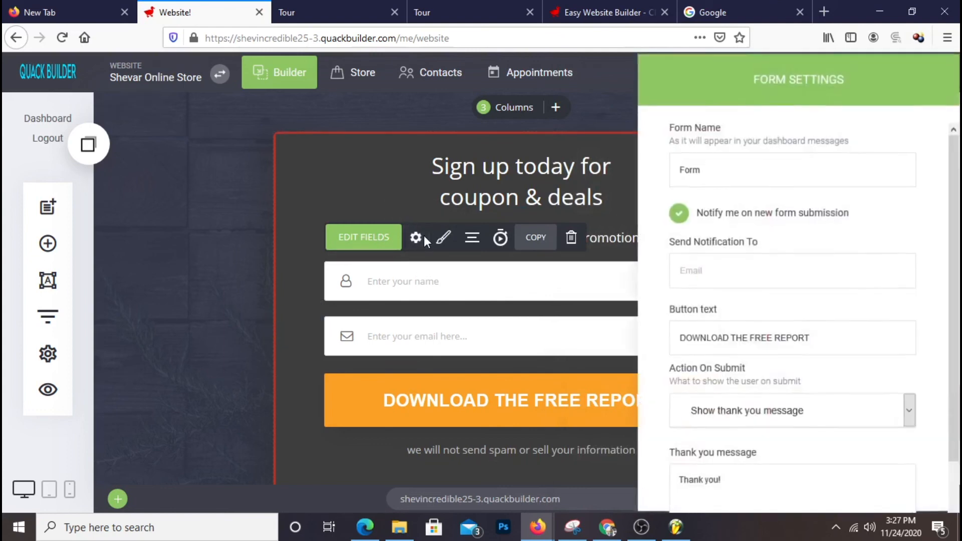
left_click_drag(840, 347, 571, 340)
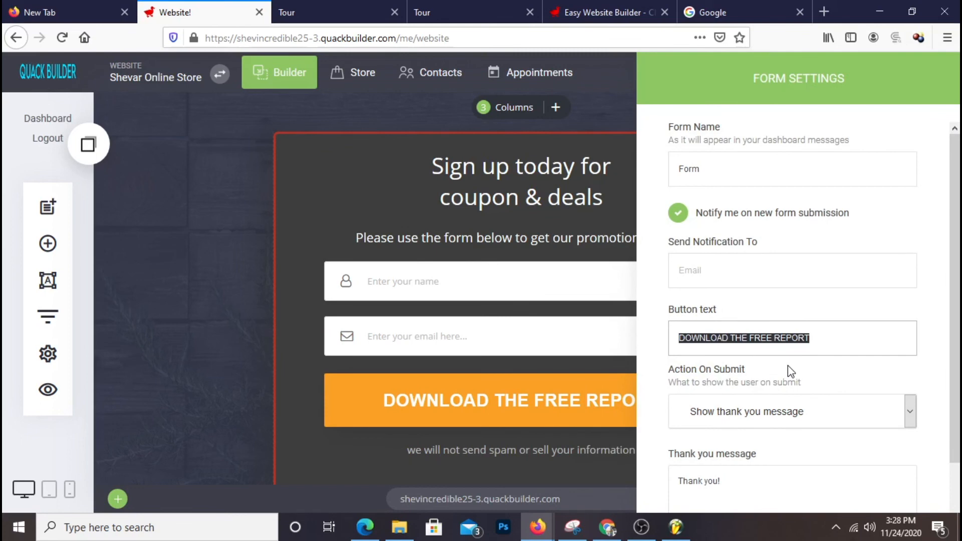
type("Su")
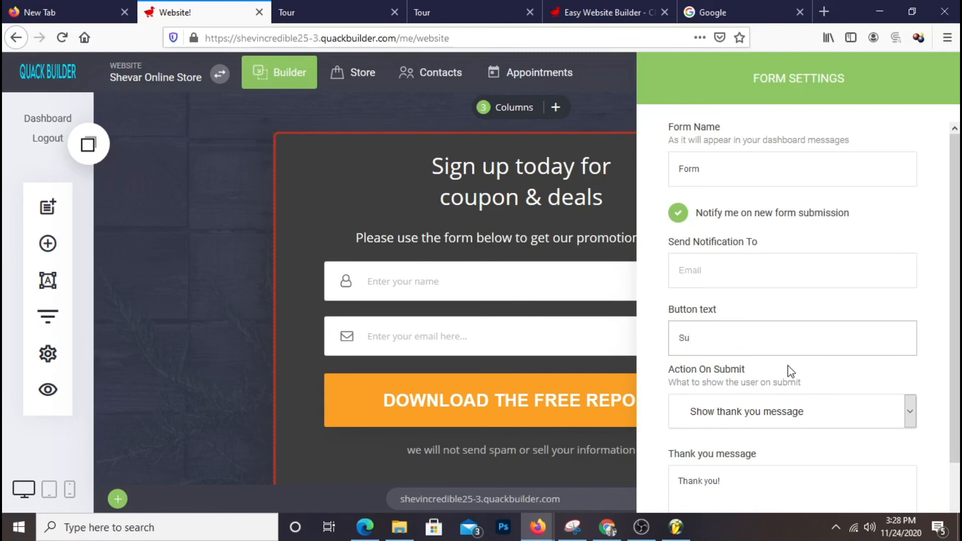
type("bmit")
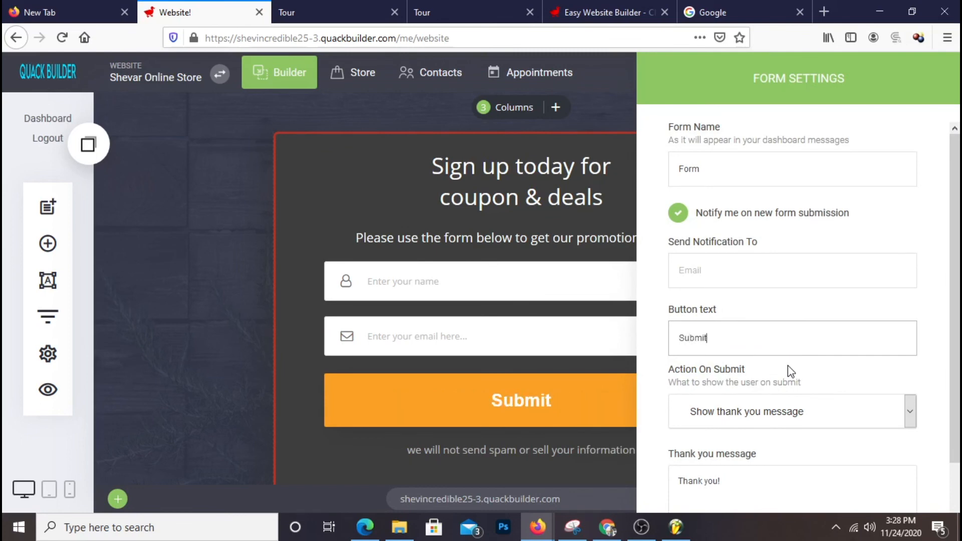
left_click(541, 385)
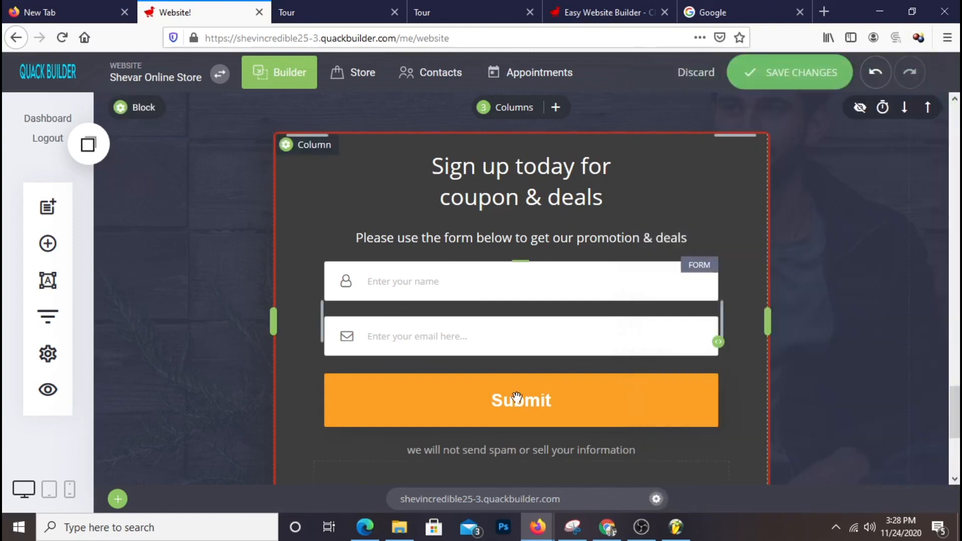
Save the website changes and reload the site preview in the first Tour tab.
scroll(619, 433, "down", 2)
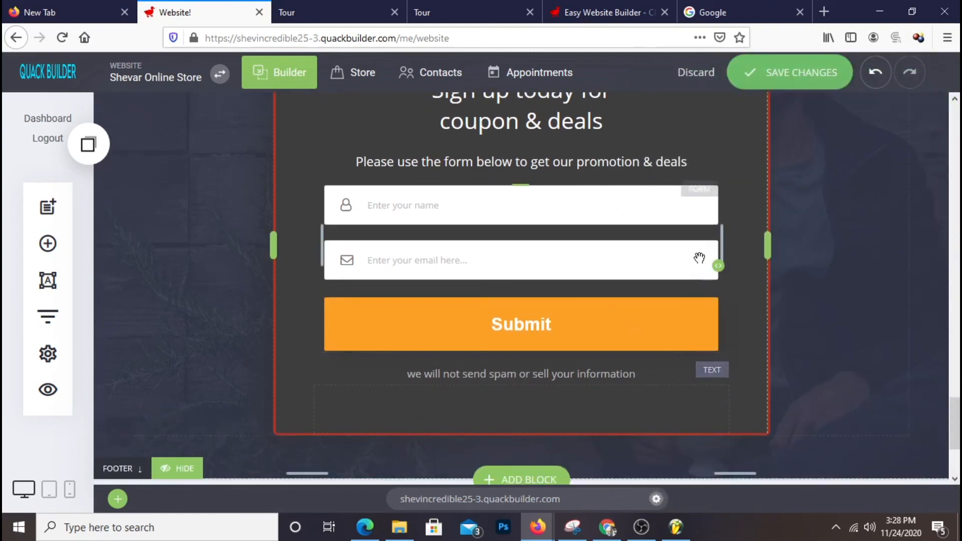
scroll(700, 252, "up", 5)
left_click_drag(649, 274, 653, 271)
scroll(865, 365, "down", 6)
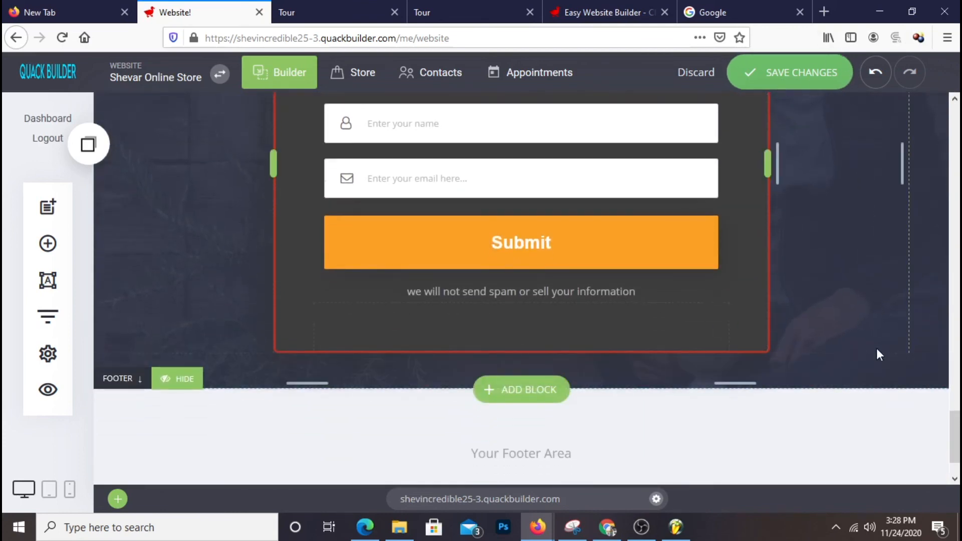
scroll(877, 348, "up", 3)
scroll(802, 251, "up", 1)
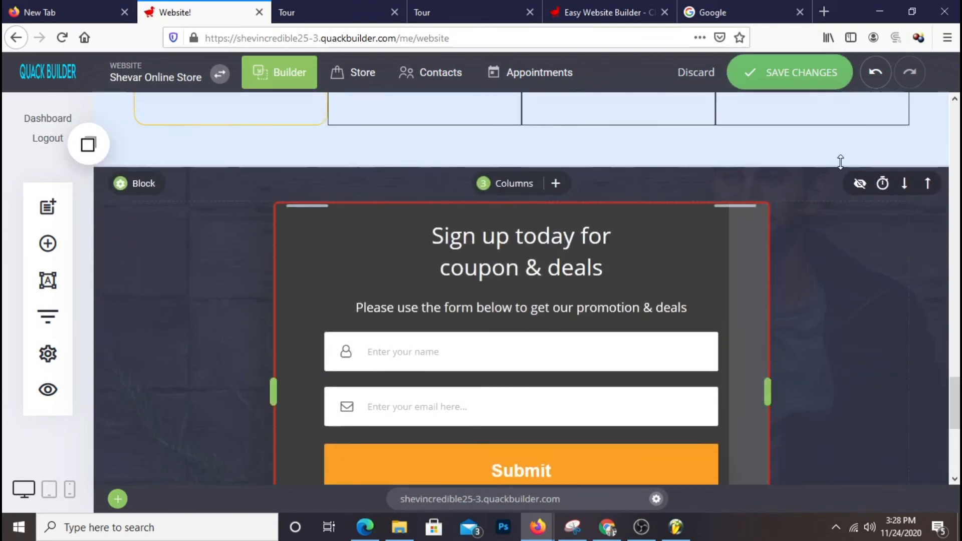
left_click(785, 86)
left_click(306, 9)
right_click(308, 7)
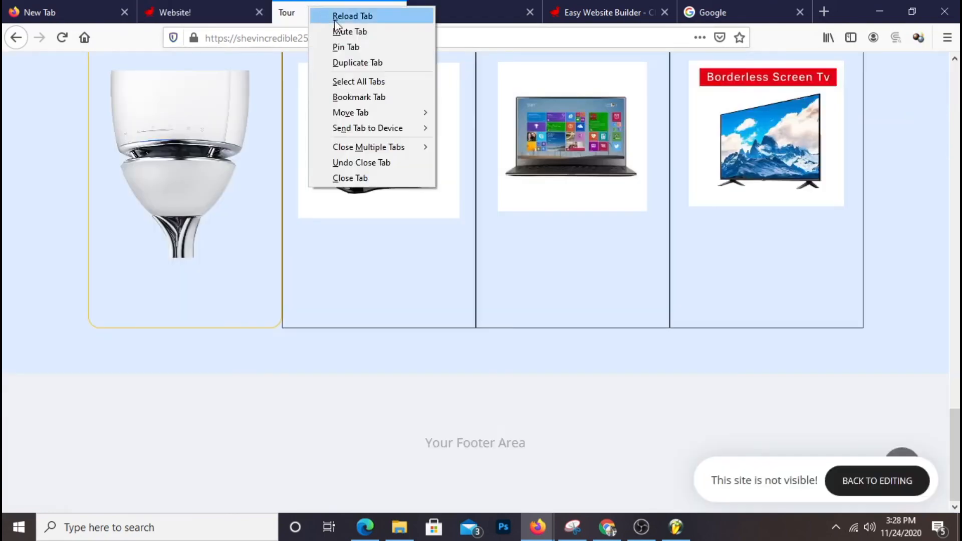
left_click(353, 16)
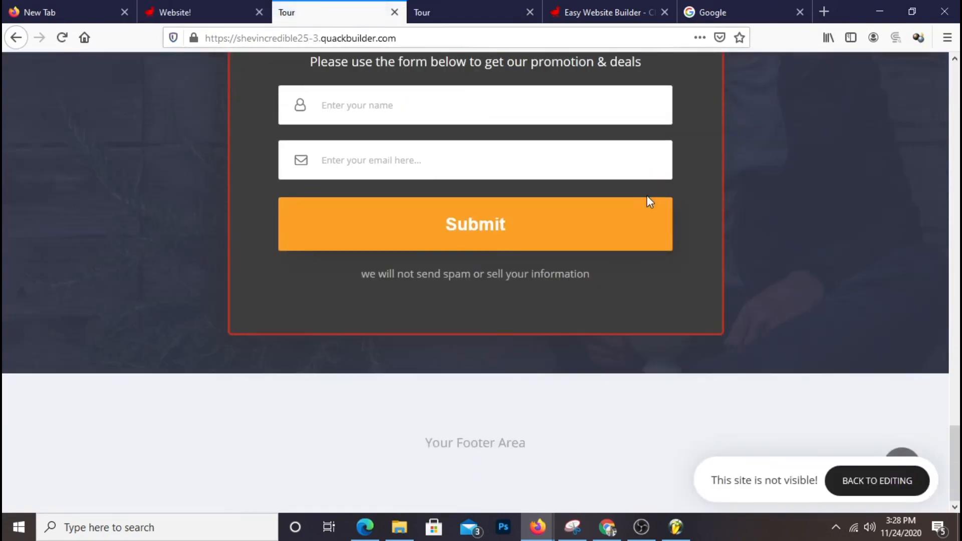
Review the reloaded preview page from the welcome banner through the product sections to the sign-up form and footer.
scroll(651, 202, "up", 17)
scroll(655, 200, "down", 10)
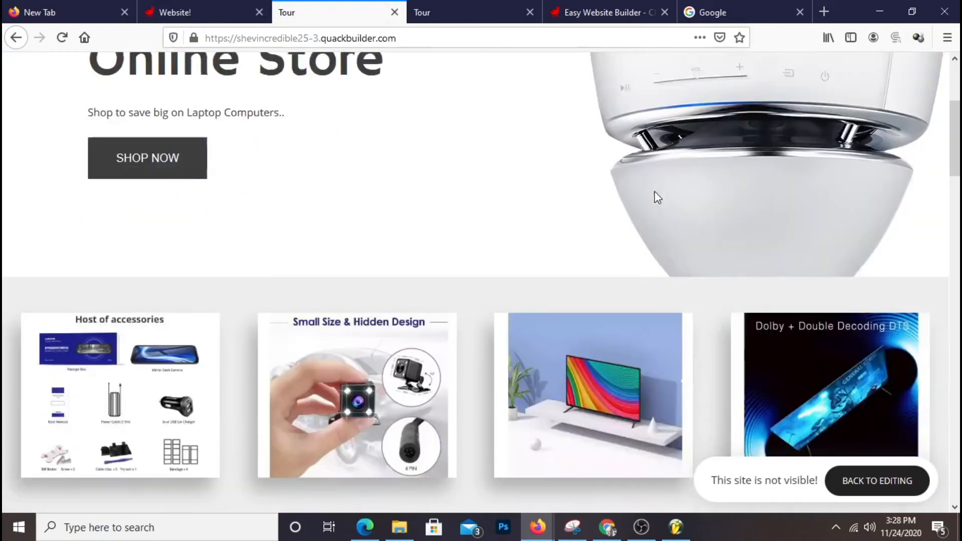
scroll(650, 197, "down", 10)
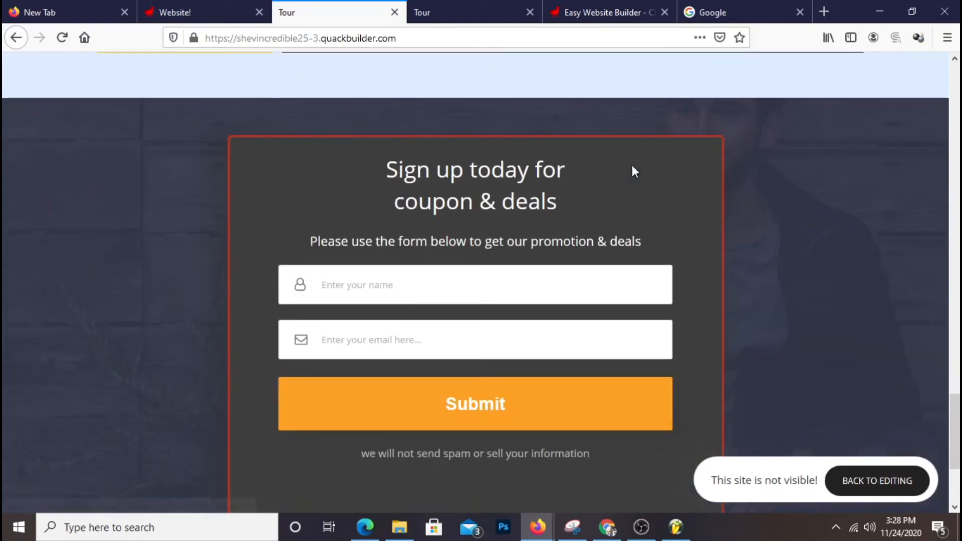
scroll(423, 150, "down", 3)
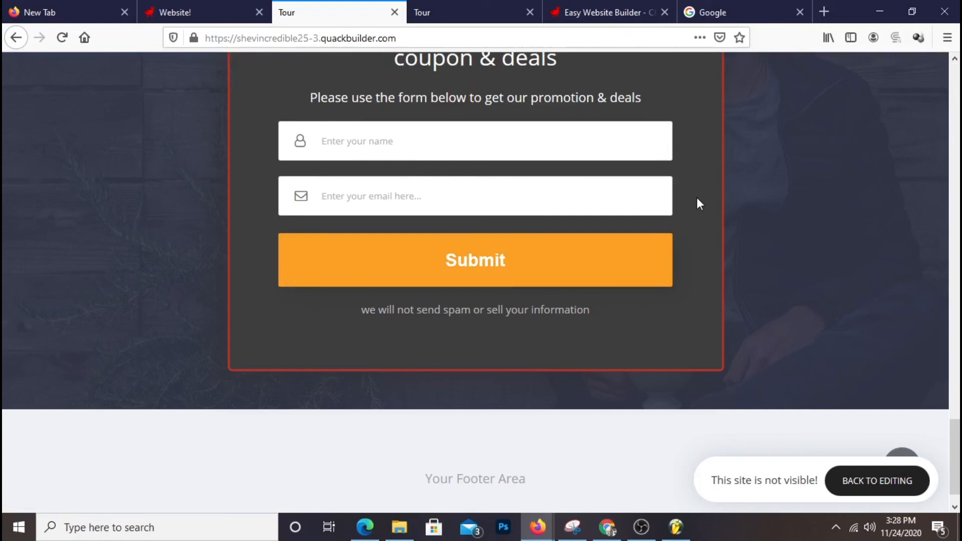
scroll(749, 280, "up", 15)
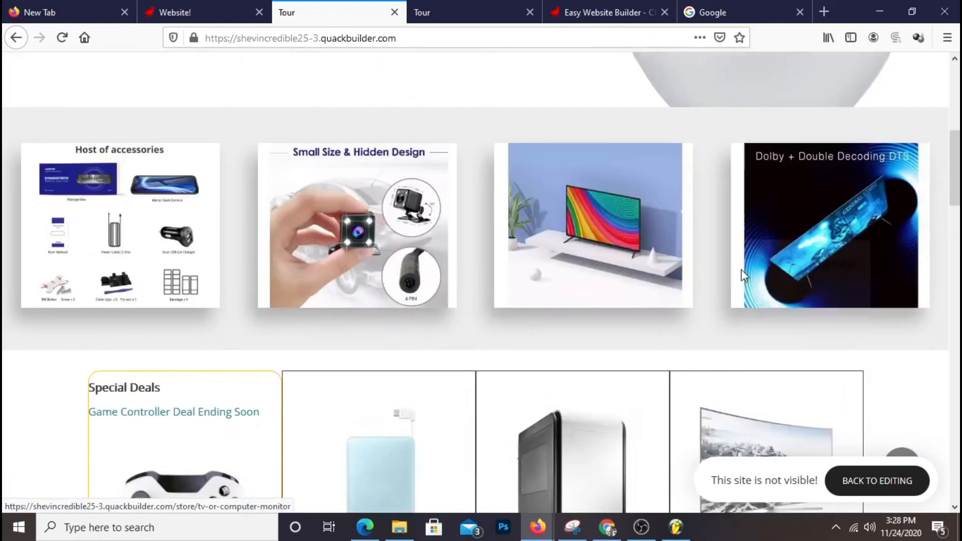
scroll(742, 273, "down", 15)
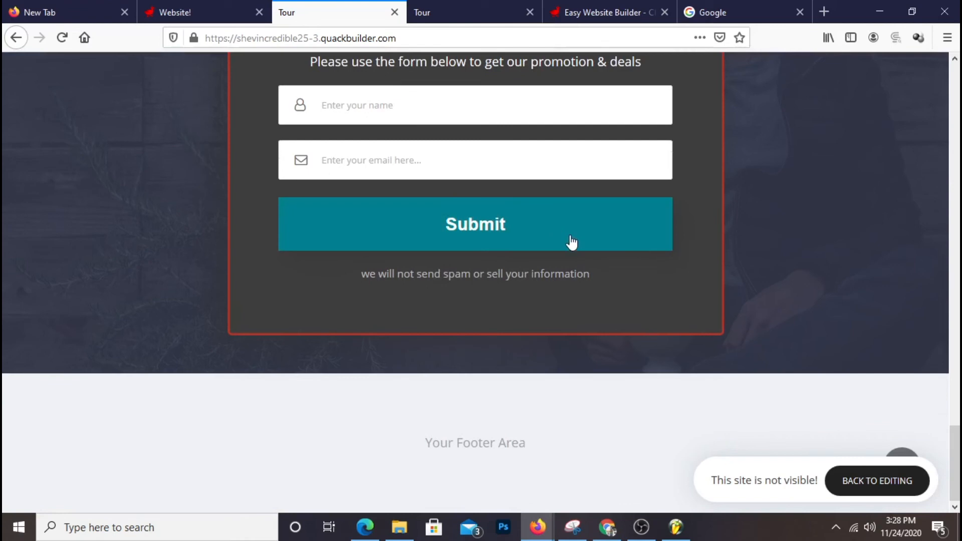
Return to the website builder and hide the default "Your Footer Area" block at the end of the page.
left_click(206, 20)
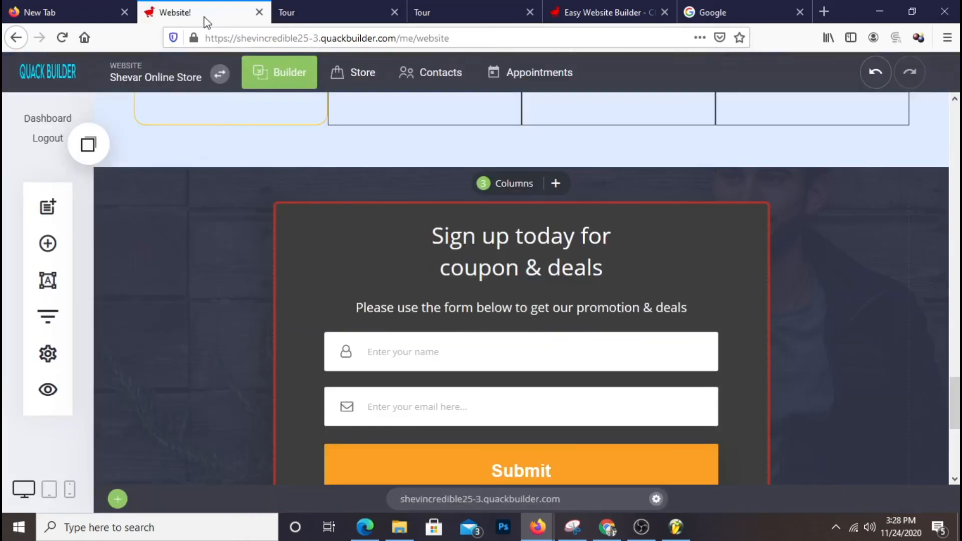
scroll(591, 321, "down", 5)
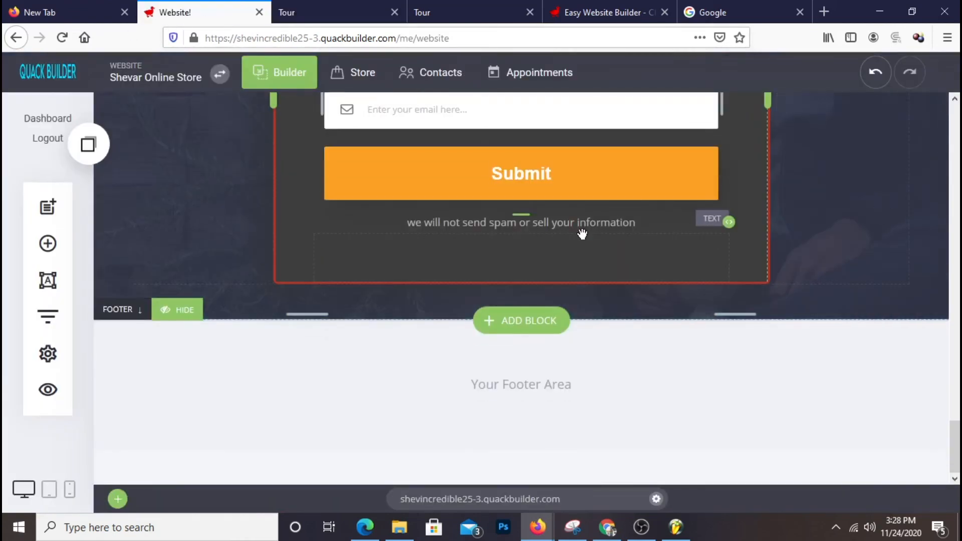
scroll(702, 363, "up", 5)
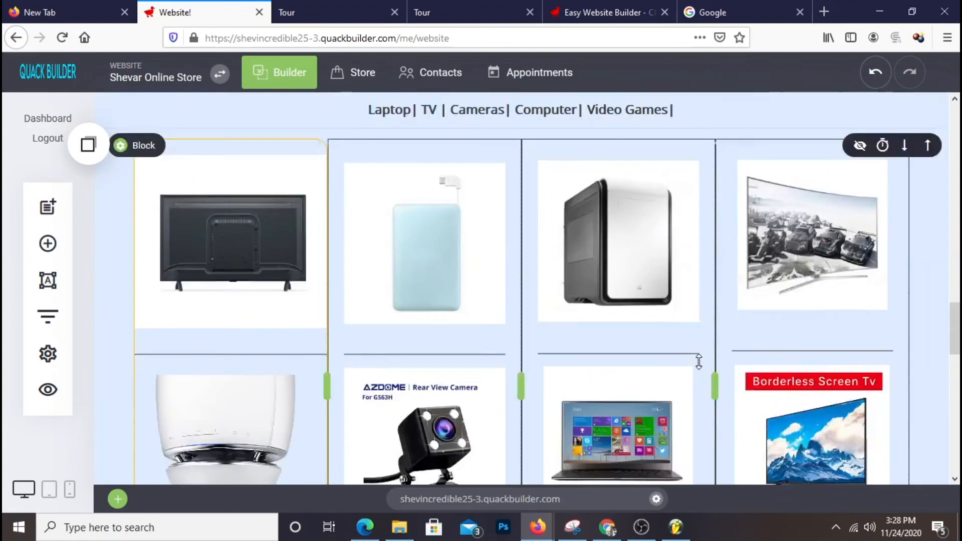
scroll(698, 362, "up", 5)
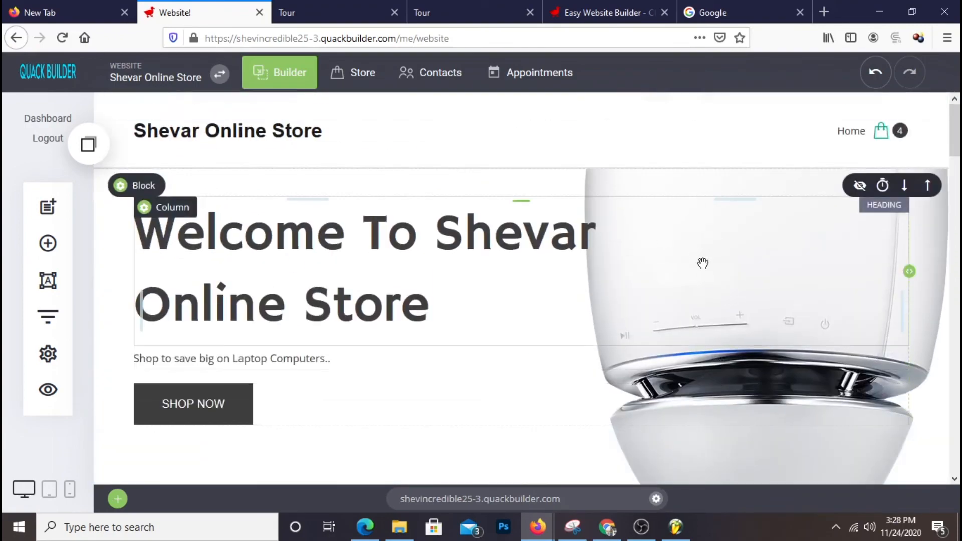
scroll(701, 262, "down", 10)
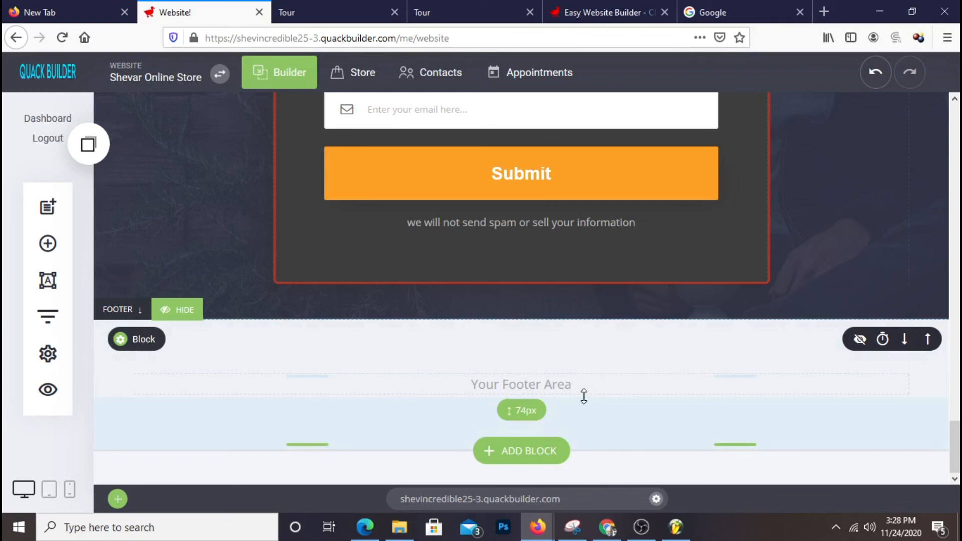
mouse_move(141, 350)
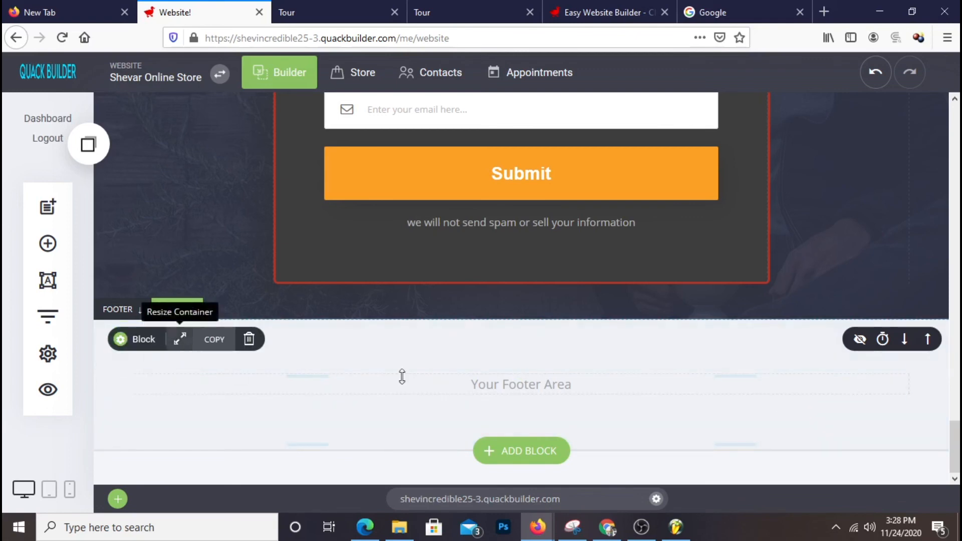
left_click(859, 340)
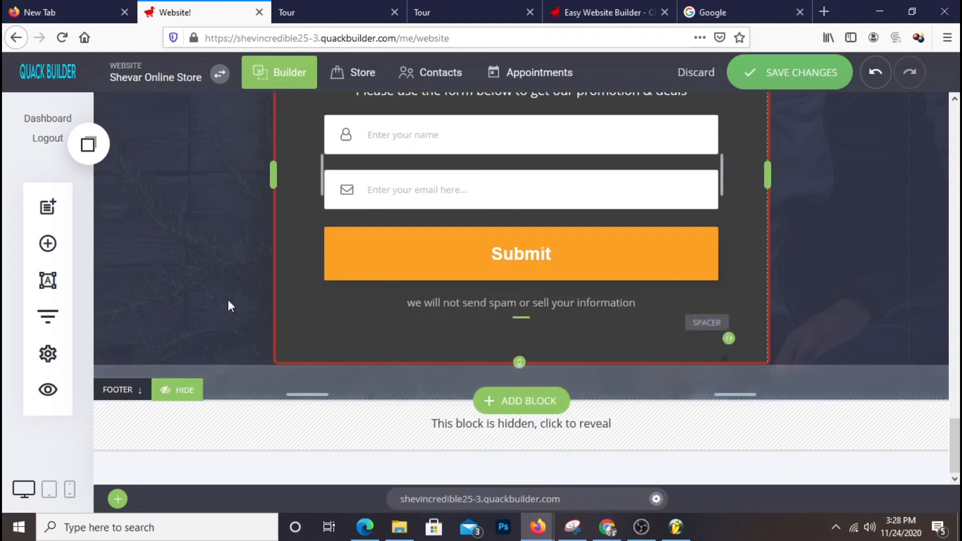
Add the white Footers block with a centered BRAND label and social icons between the sign-up block and the hidden footer.
left_click(510, 399)
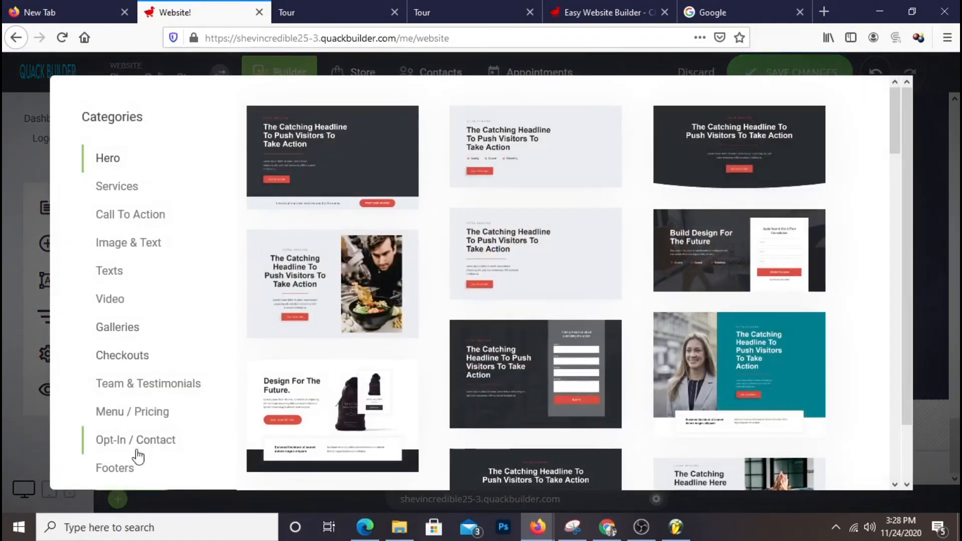
left_click(115, 468)
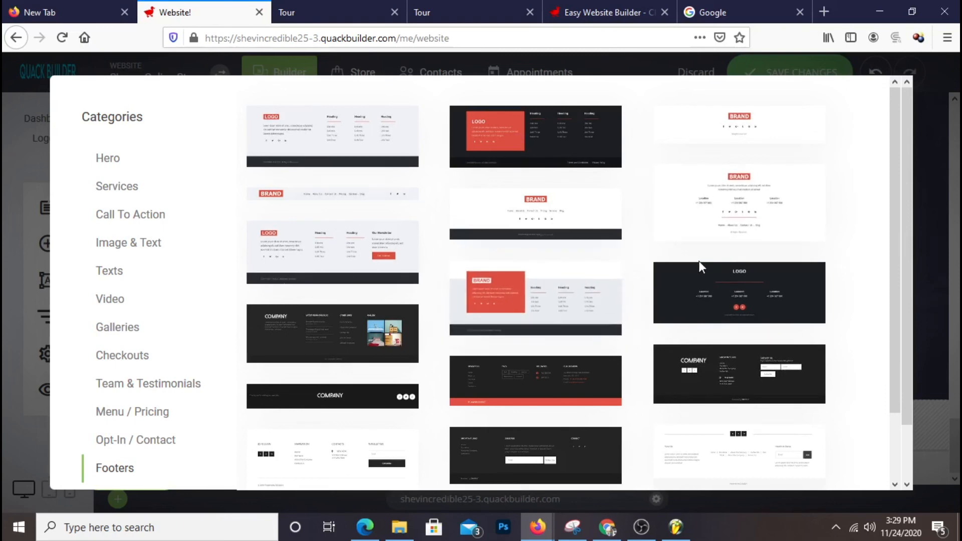
scroll(700, 262, "down", 2)
scroll(700, 264, "up", 2)
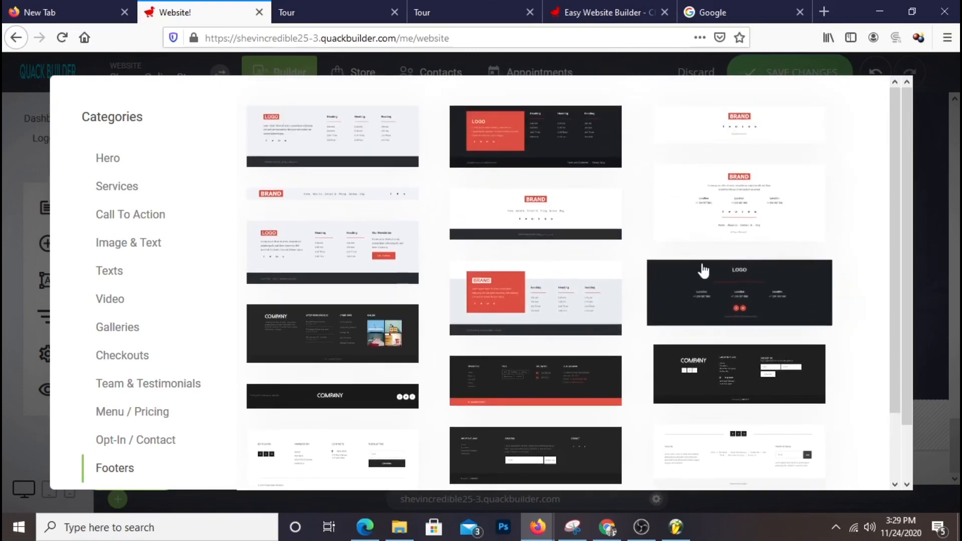
left_click(745, 126)
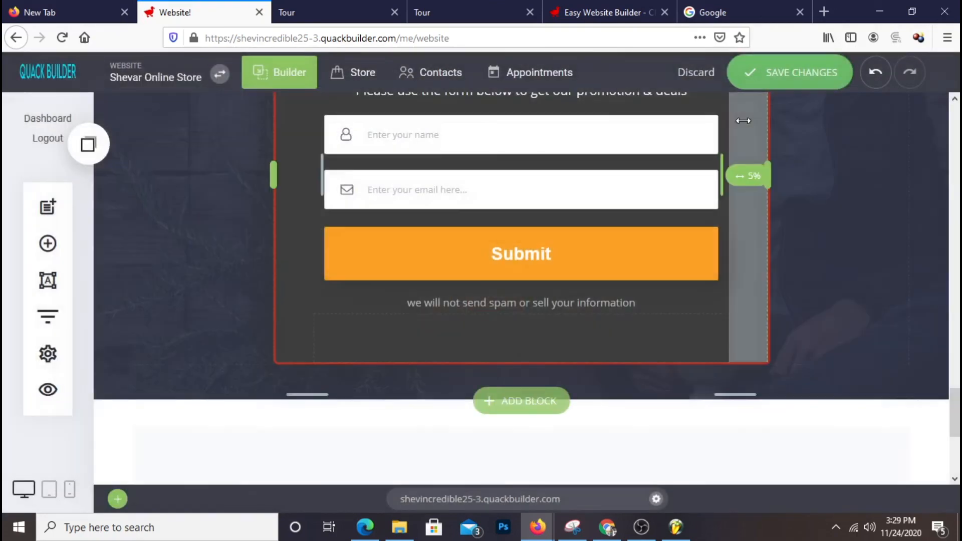
scroll(764, 186, "down", 2)
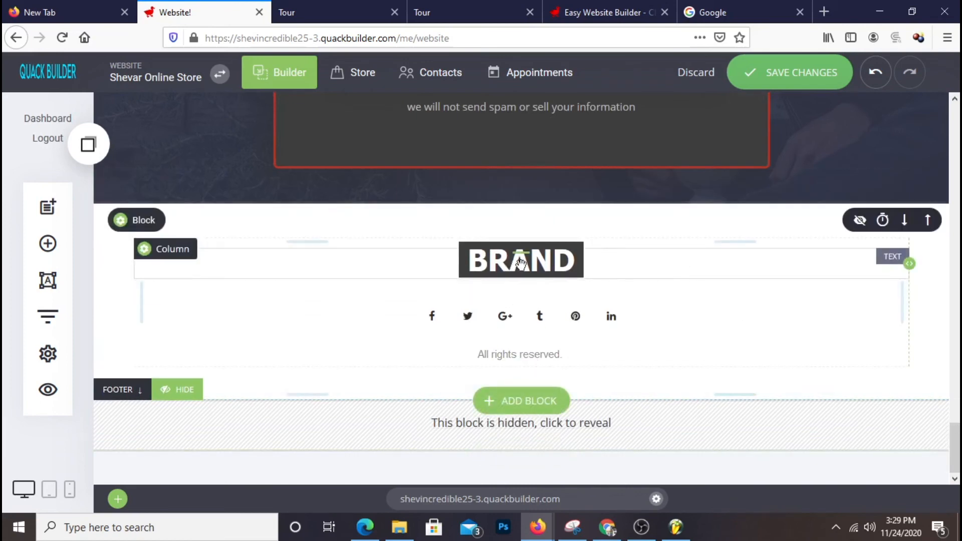
Replace the "BRAND" text in the new footer block with "Shevar Online Store".
left_click(495, 261)
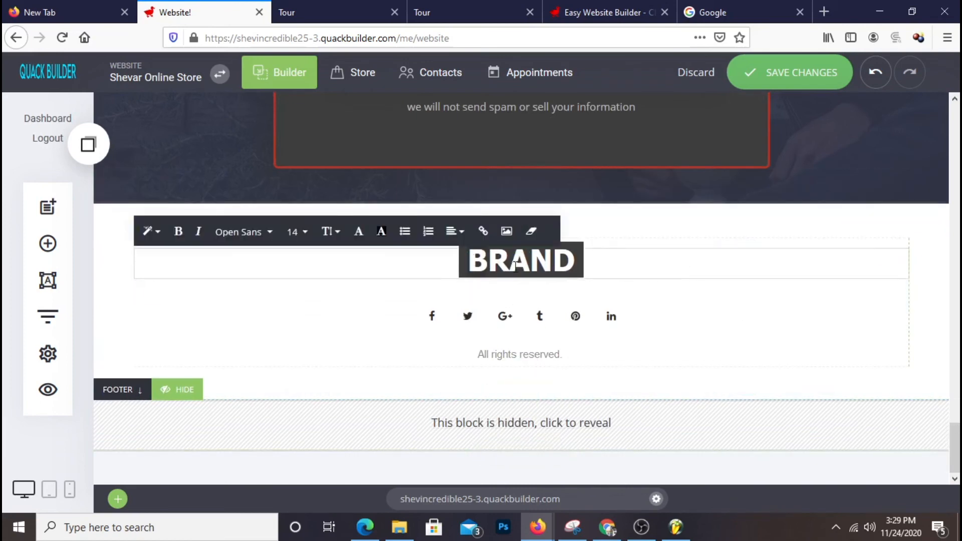
left_click(565, 271)
type("Shevar")
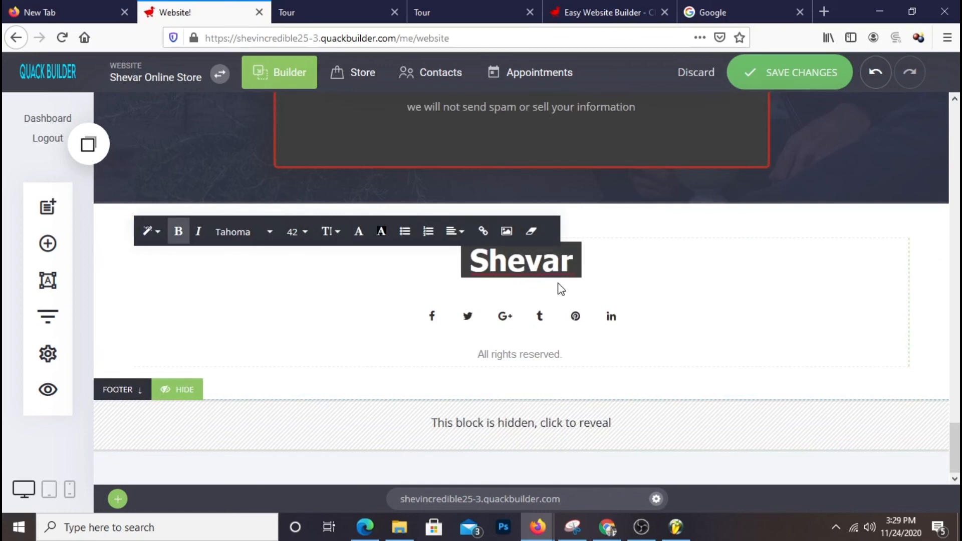
type(" Online")
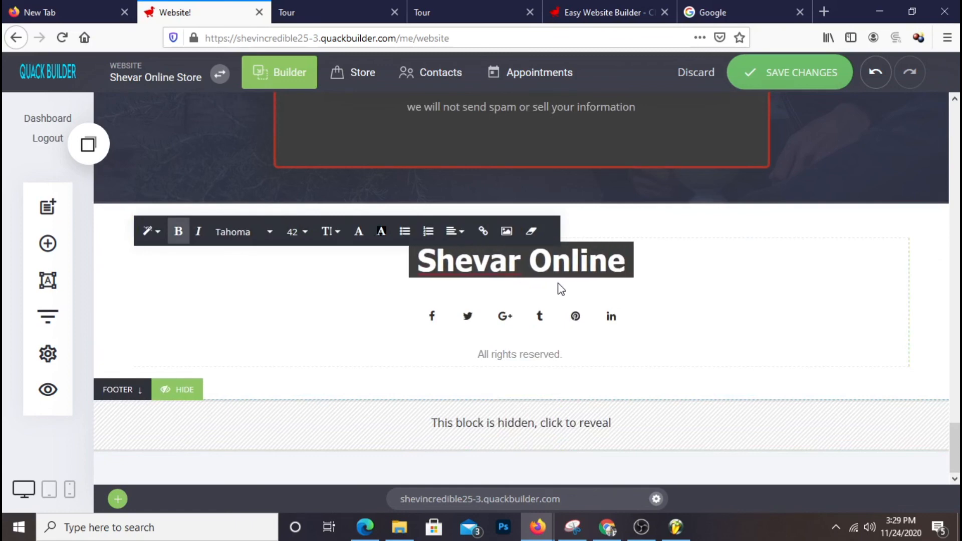
type(" Store")
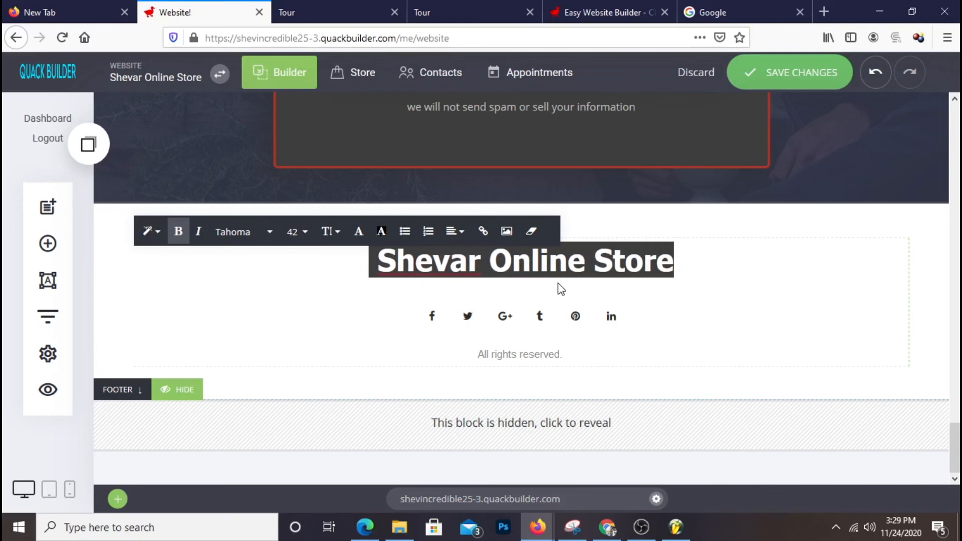
Insert "Shevar Online Store" before "All rights reserved." in the footer block and save the website changes.
left_click(473, 356)
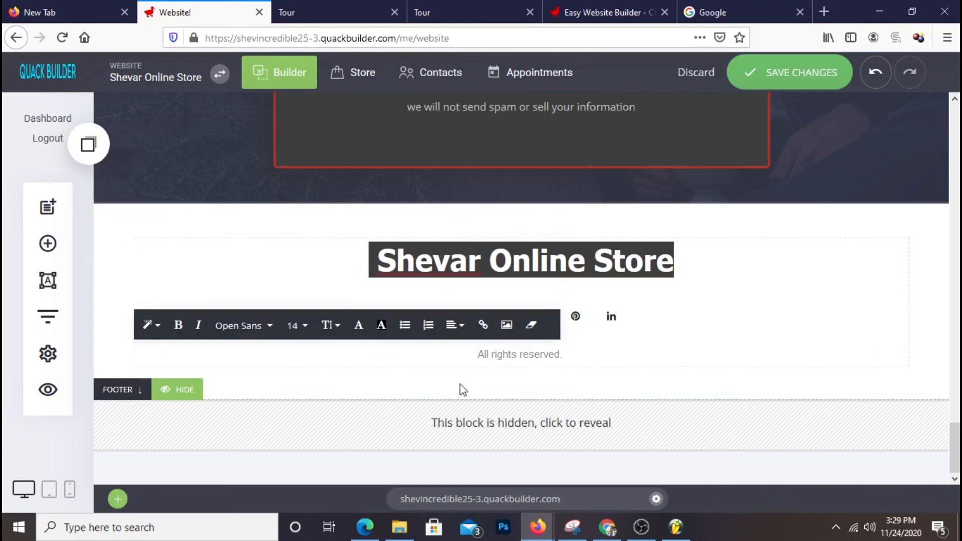
type("Shevar ")
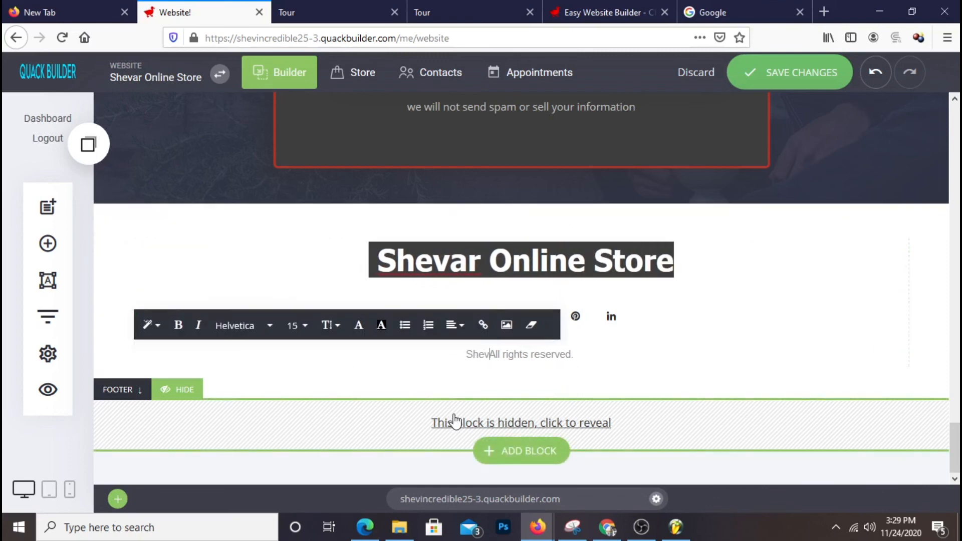
type("Online ")
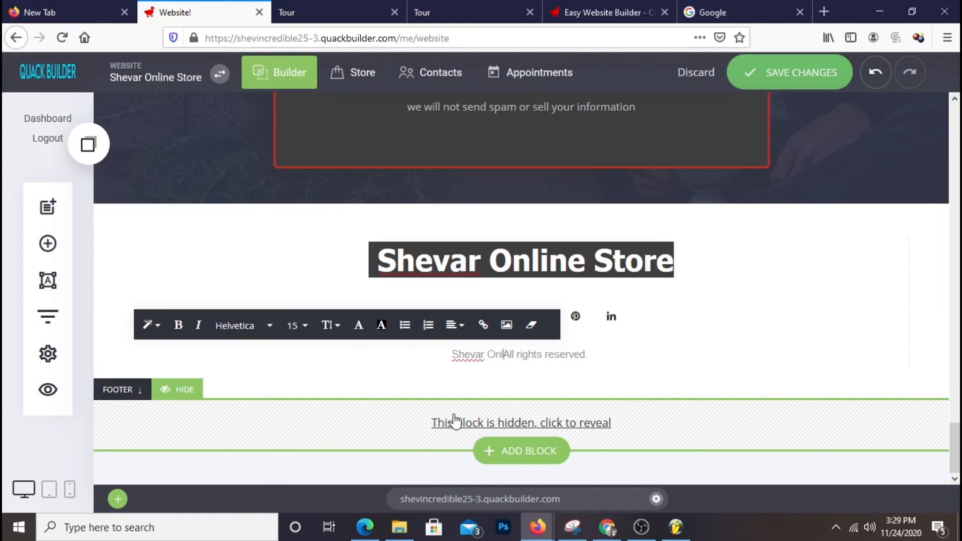
type("Store")
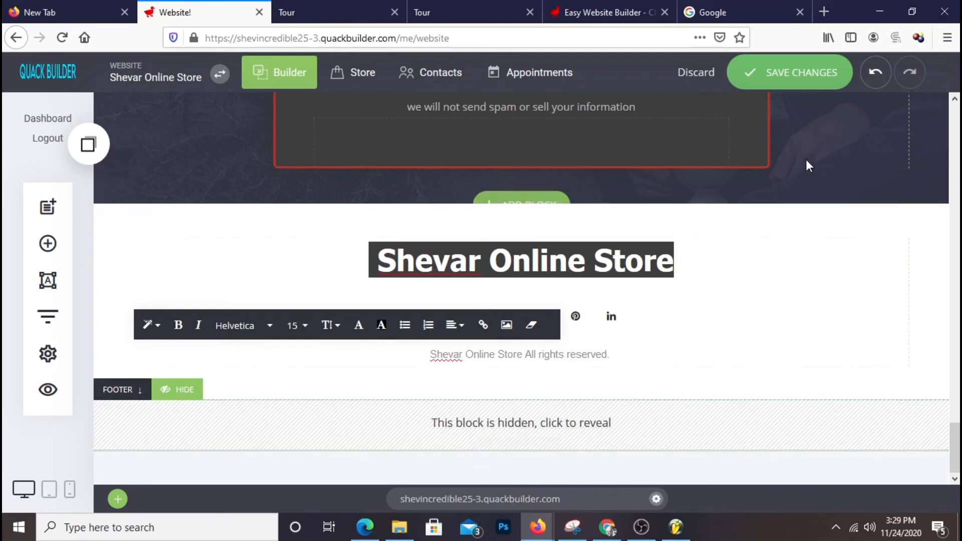
left_click(804, 74)
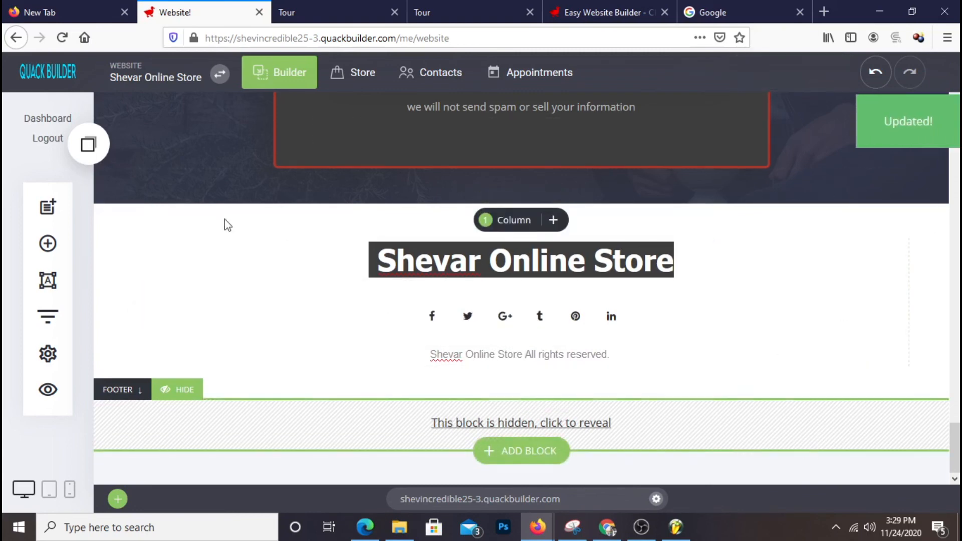
Switch to the store preview, reload it and check the new footer below the sign-up form.
left_click(321, 19)
right_click(833, 223)
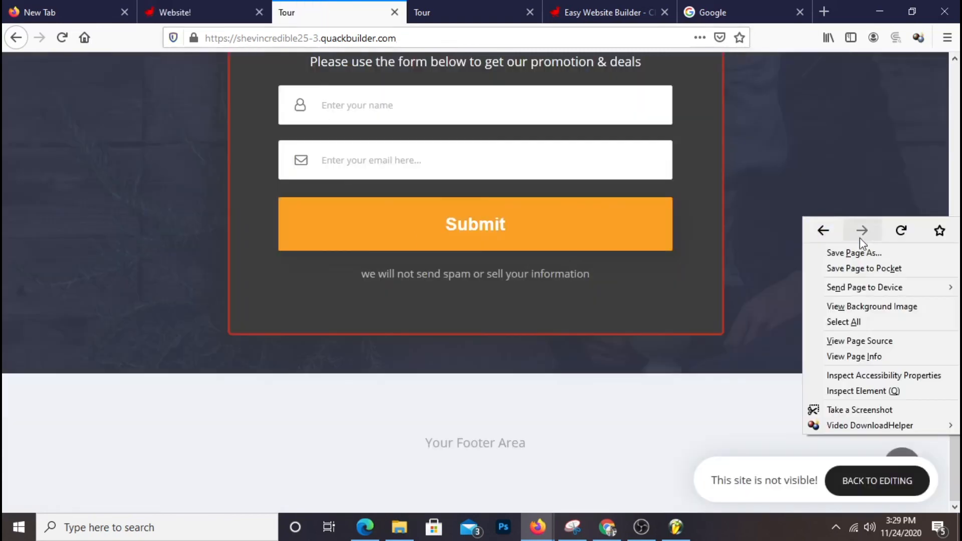
left_click(888, 229)
scroll(768, 408, "up", 2)
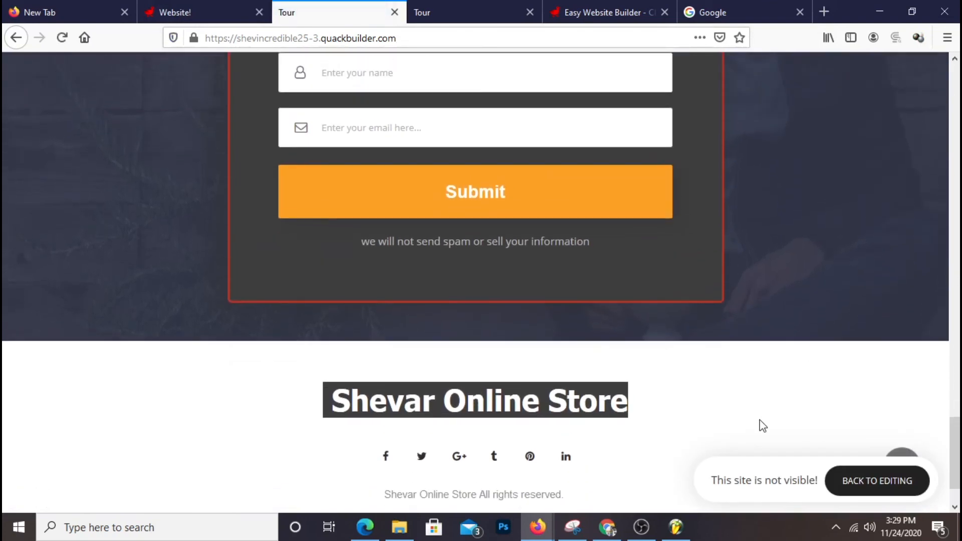
scroll(758, 403, "down", 2)
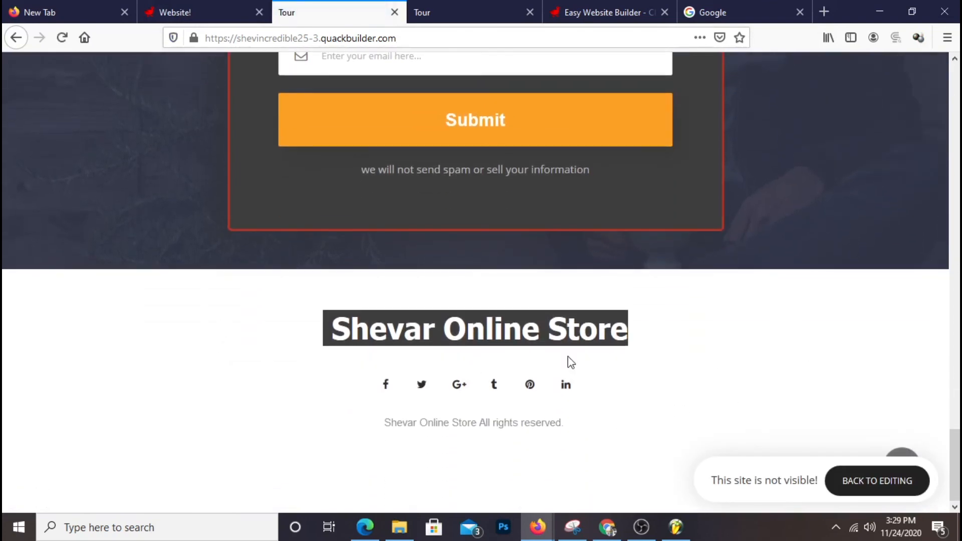
Review the whole preview page, from the header menu and cart through the banner and product sections to the sign-up form.
scroll(726, 322, "up", 20)
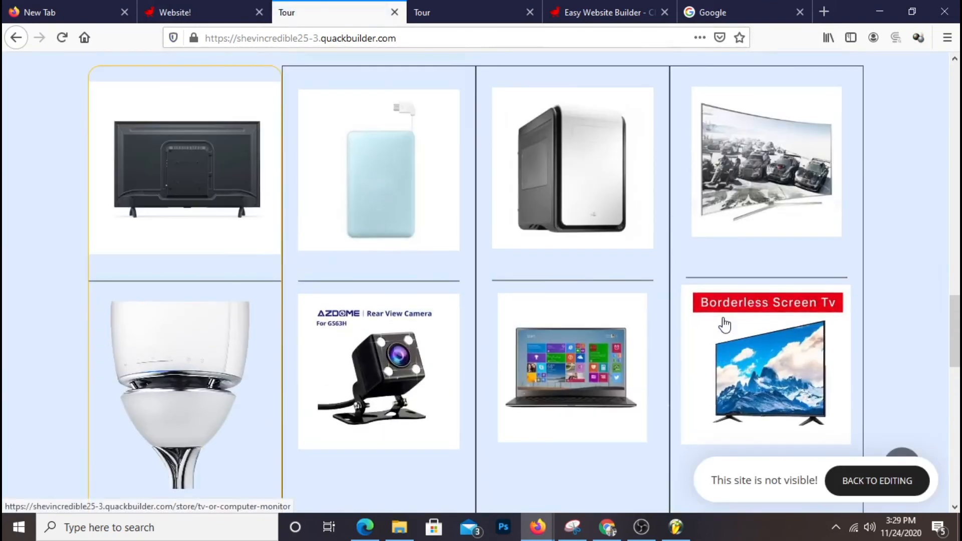
scroll(728, 321, "down", 12)
scroll(754, 268, "up", 12)
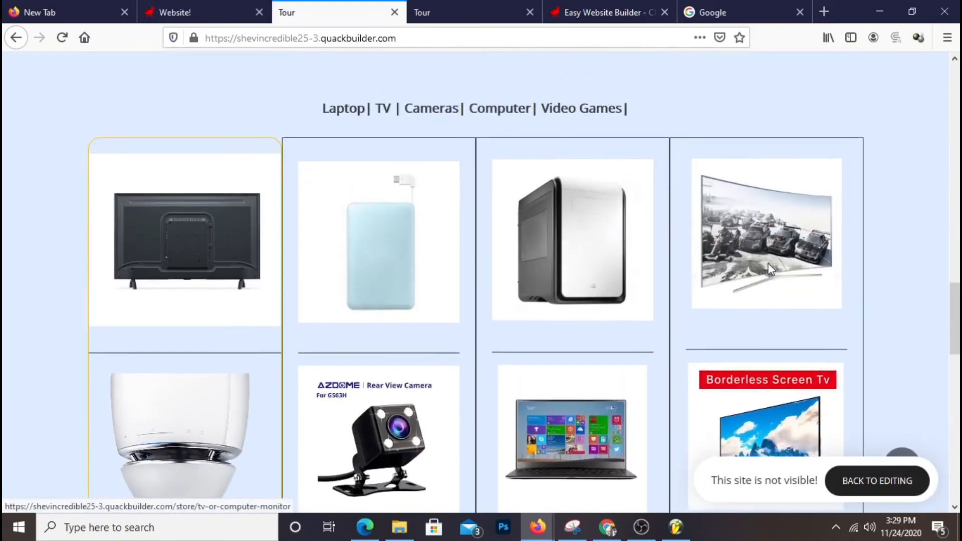
scroll(770, 270, "down", 7)
scroll(767, 263, "up", 15)
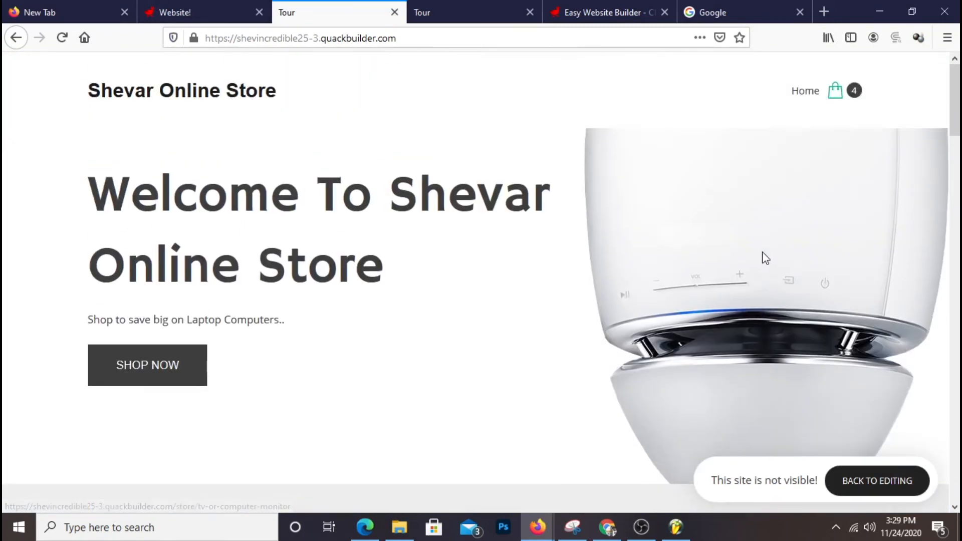
scroll(486, 258, "down", 13)
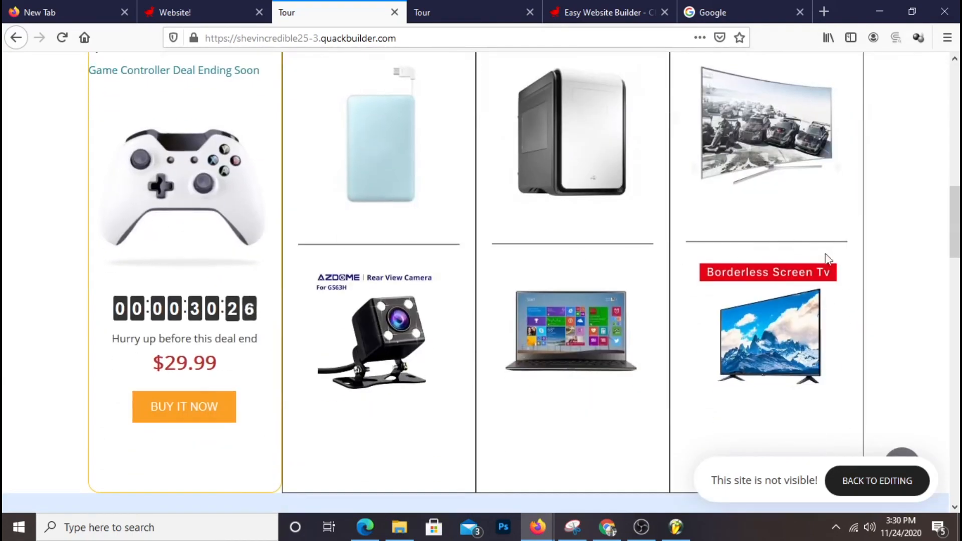
scroll(837, 266, "down", 5)
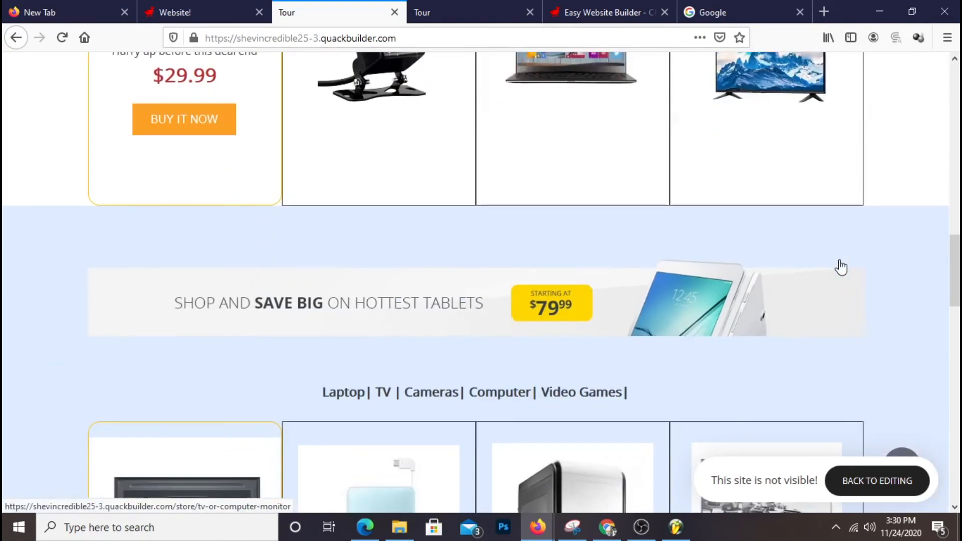
scroll(840, 269, "down", 4)
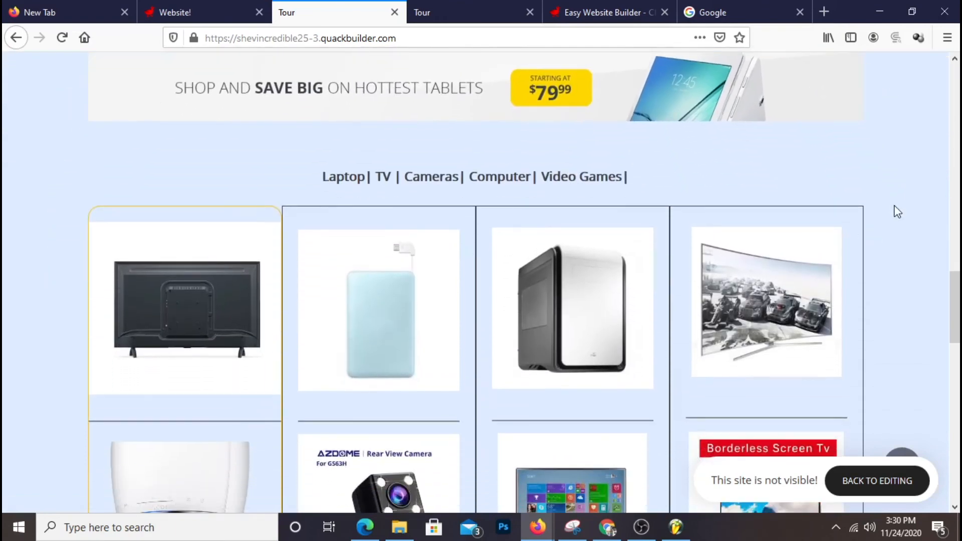
scroll(895, 208, "down", 3)
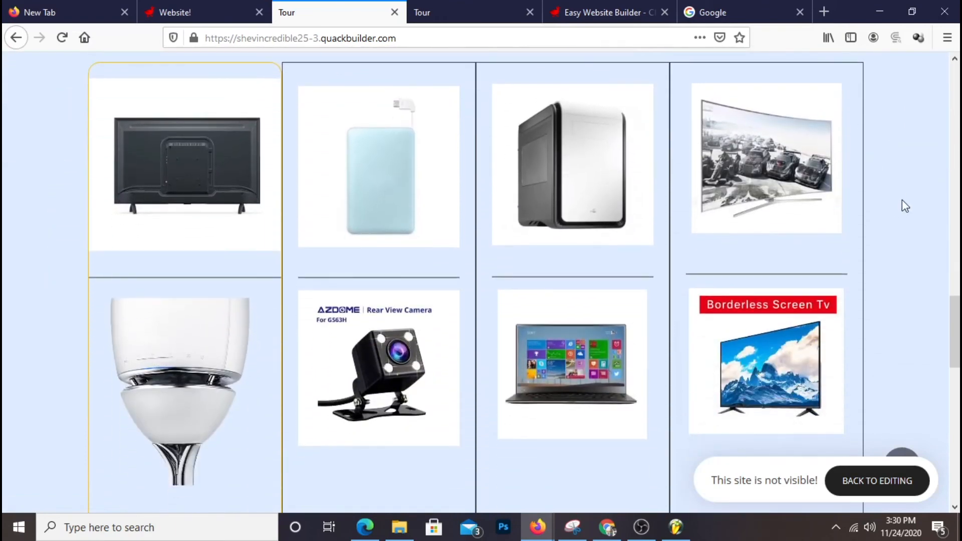
scroll(958, 192, "down", 5)
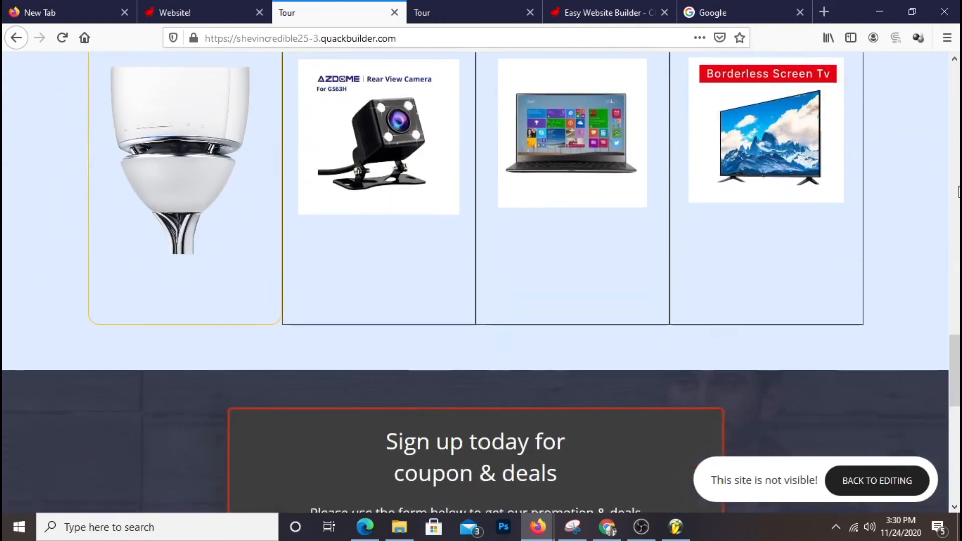
scroll(958, 193, "down", 1)
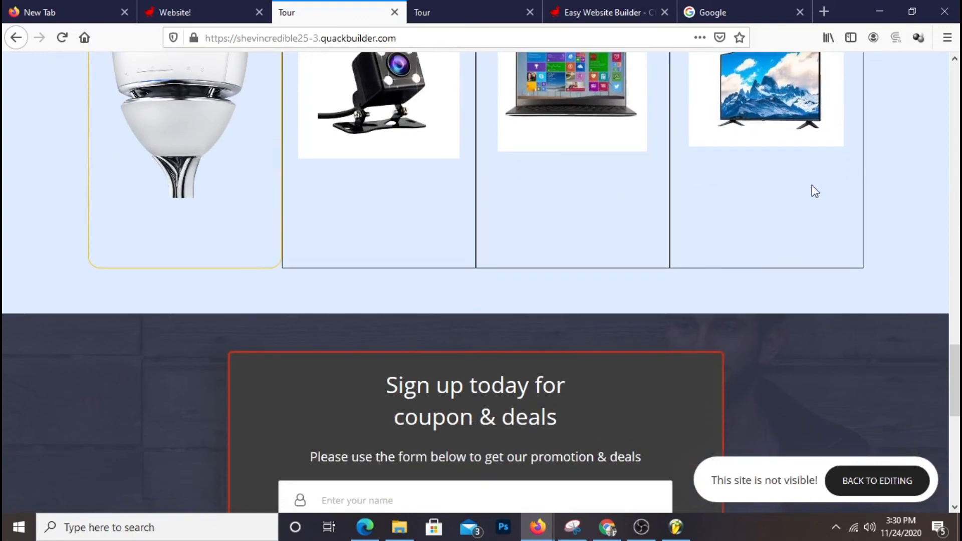
scroll(797, 165, "down", 5)
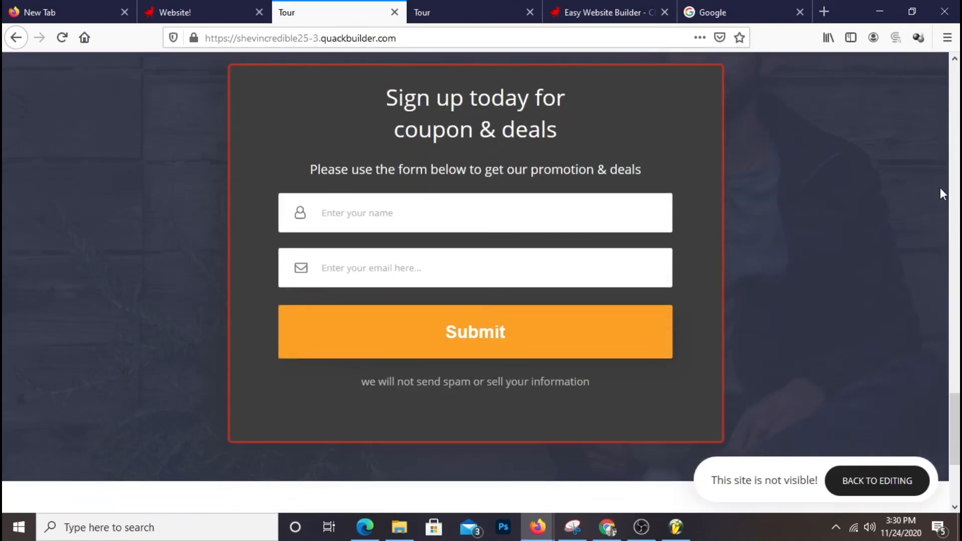
scroll(939, 187, "down", 4)
scroll(930, 196, "up", 15)
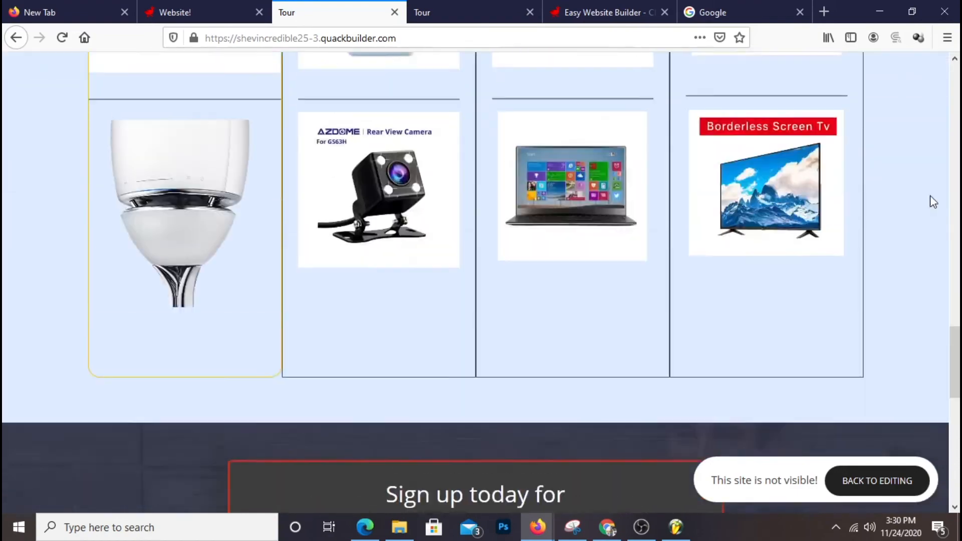
scroll(930, 194, "up", 10)
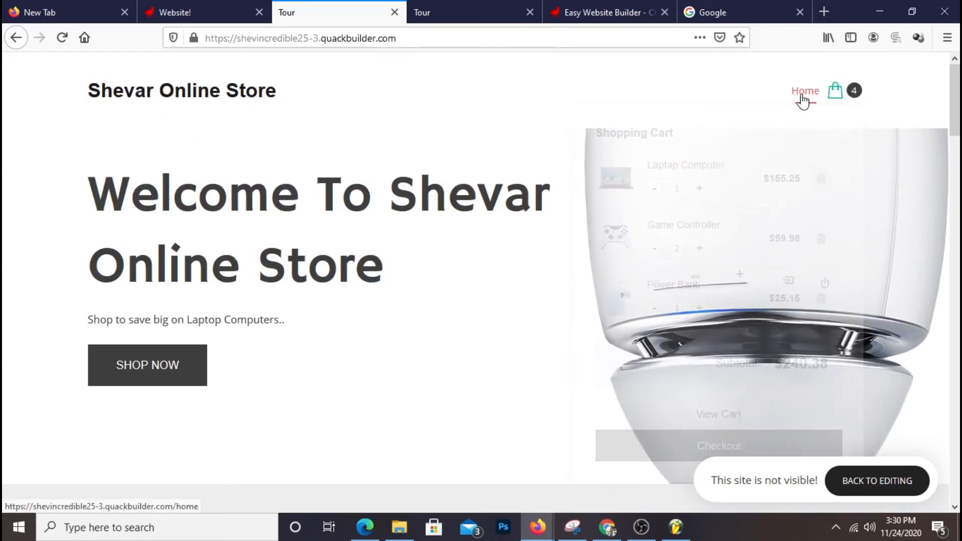
mouse_move(846, 99)
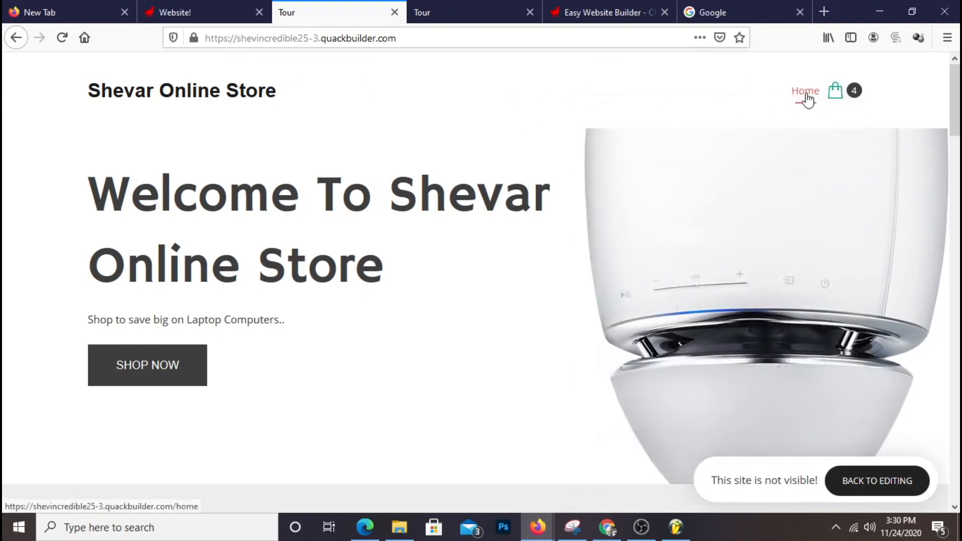
Return to the website builder and widen the gap between the Home menu link and the cart icon in the header.
left_click(176, 20)
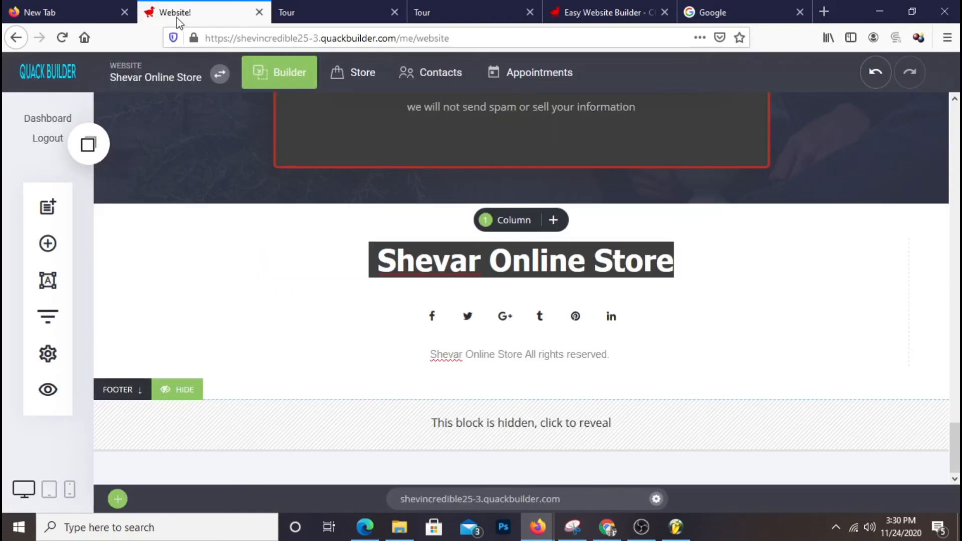
scroll(603, 299, "up", 5)
scroll(603, 298, "up", 10)
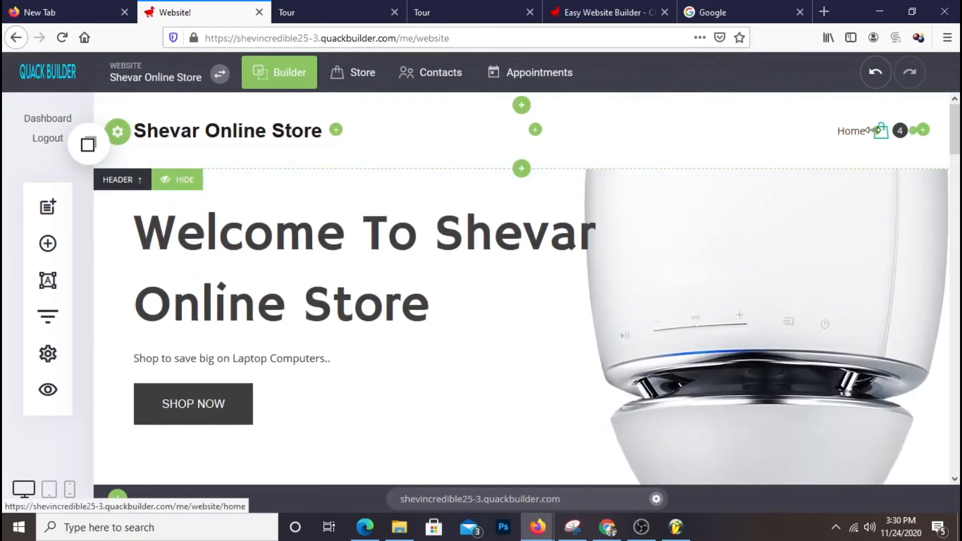
left_click_drag(867, 130, 859, 131)
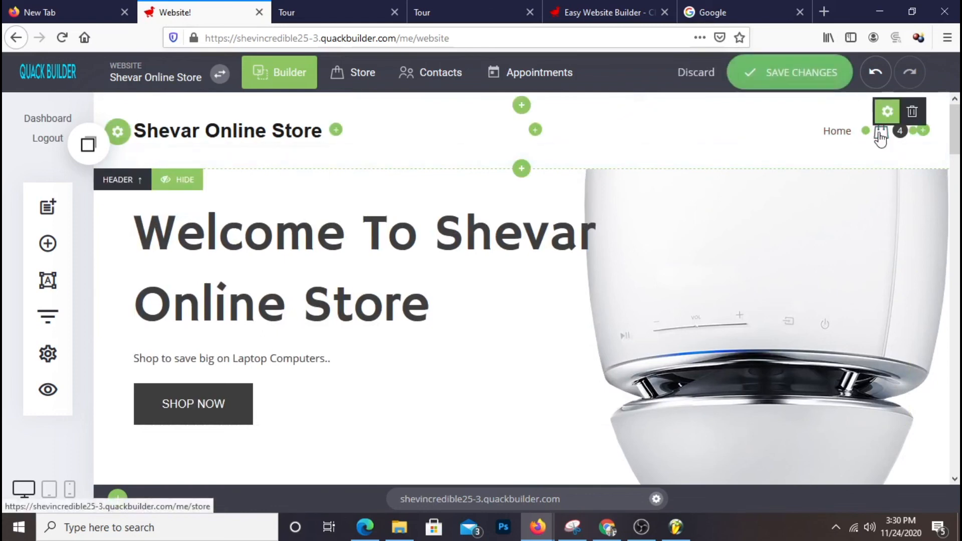
Open the header menu for editing and add a Store item that links to all products in the same tab.
mouse_move(834, 133)
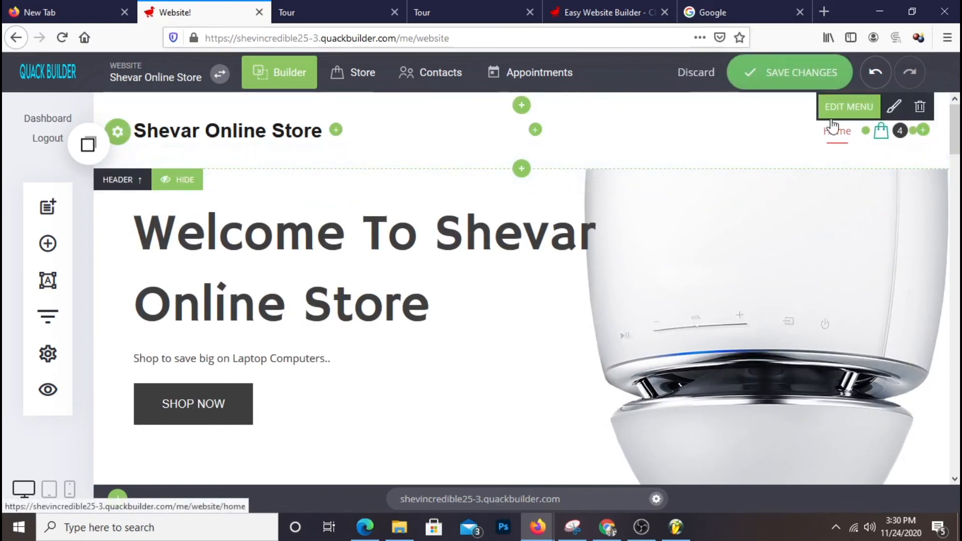
left_click(841, 106)
left_click_drag(842, 90, 424, 69)
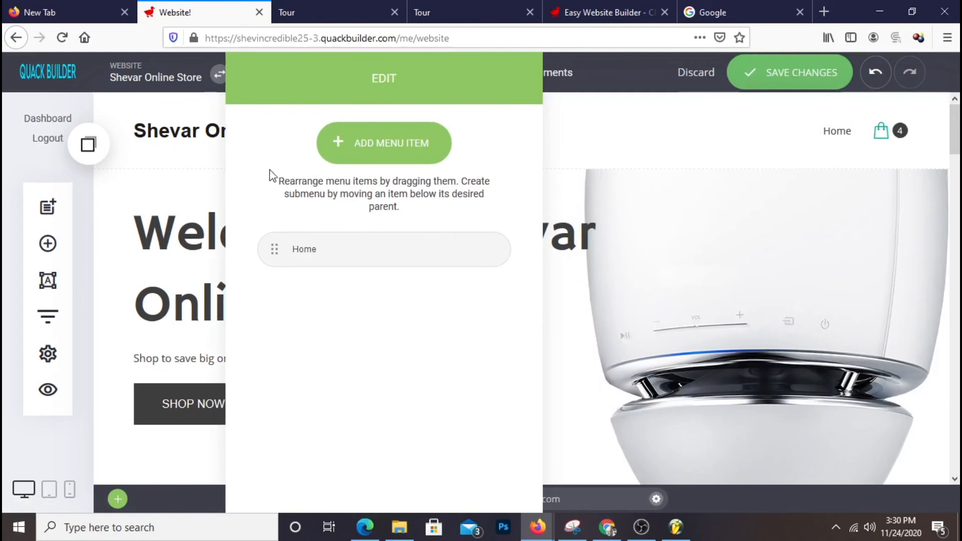
left_click(406, 159)
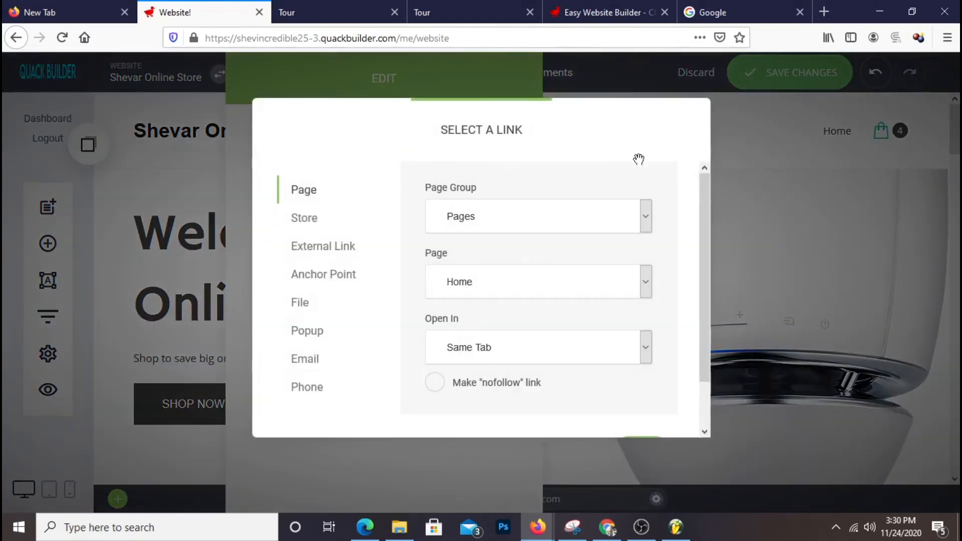
left_click(318, 230)
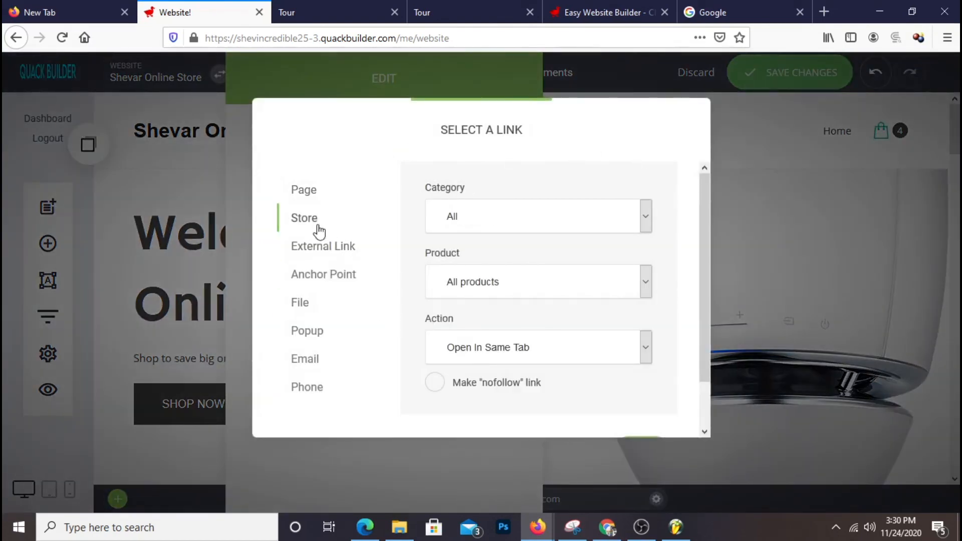
scroll(593, 359, "down", 2)
left_click(636, 399)
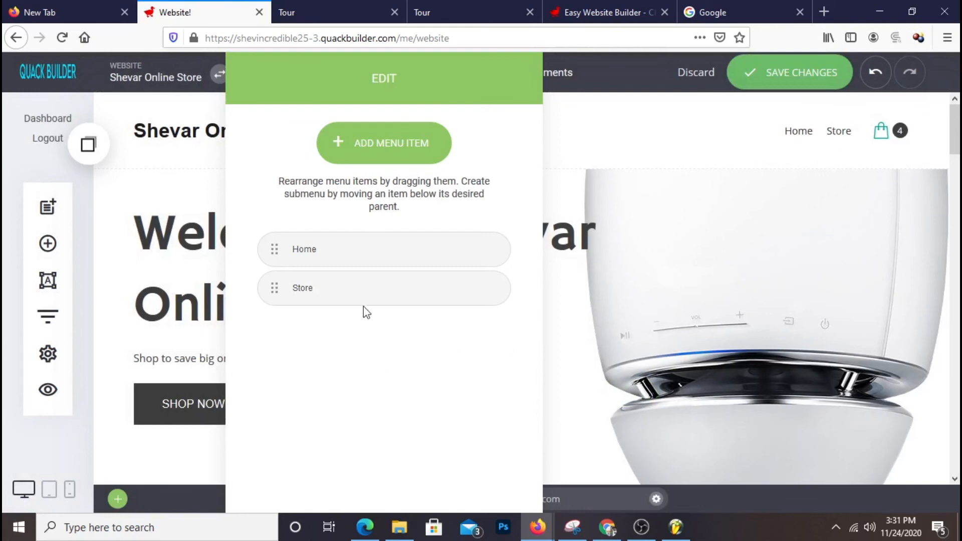
Add a third menu item linked to the Home page, opening in the same tab, and close the menu editor.
left_click(396, 164)
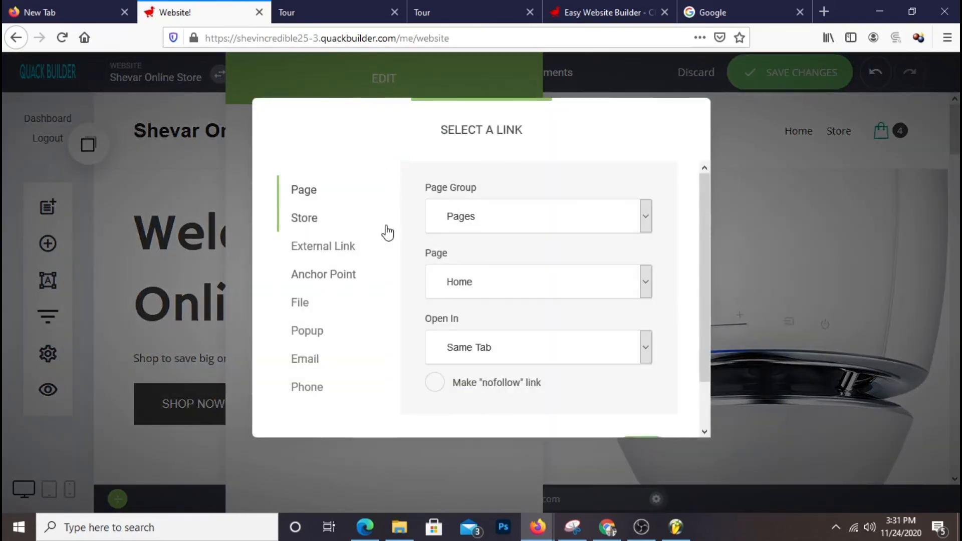
left_click(529, 226)
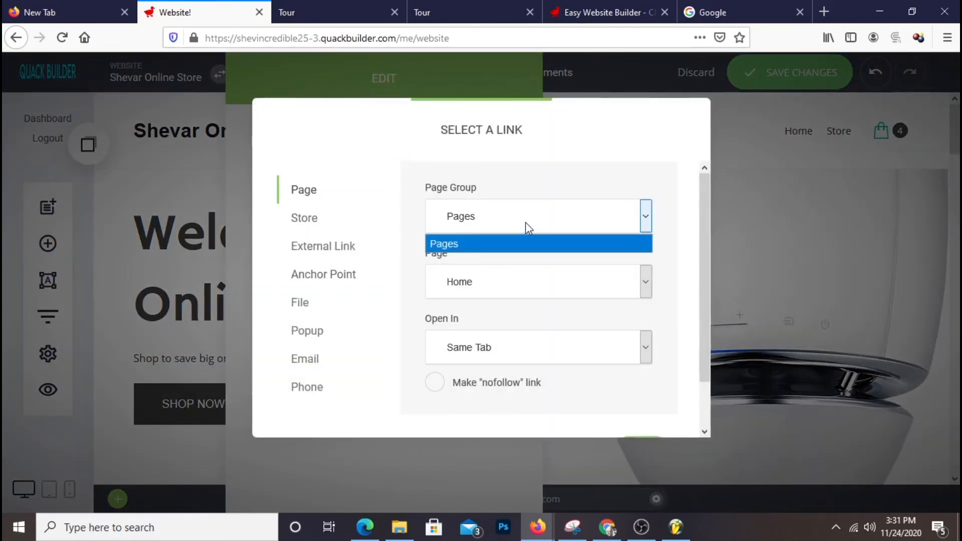
left_click(501, 283)
left_click(591, 145)
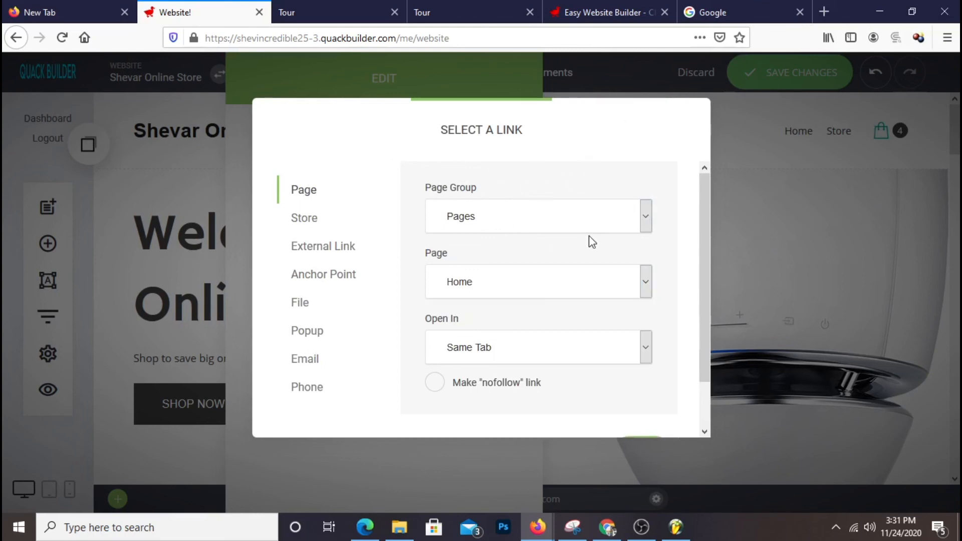
scroll(589, 237, "down", 1)
left_click(627, 408)
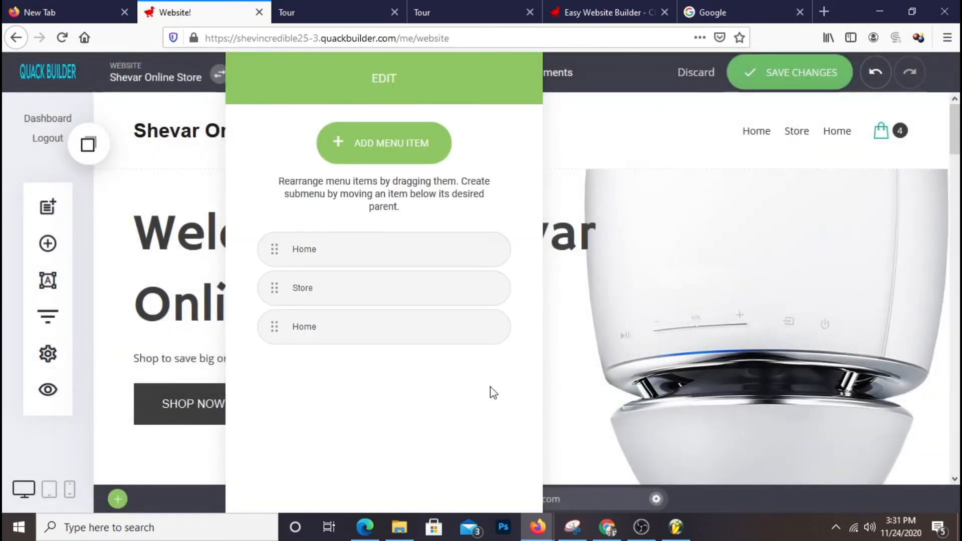
left_click(573, 384)
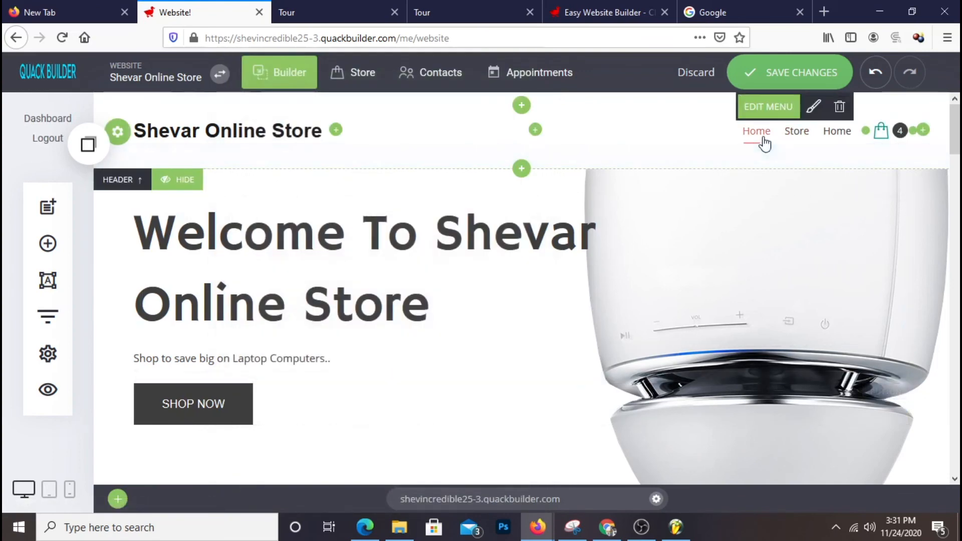
Rename the third header menu item as Contact and save the changes.
left_click(766, 106)
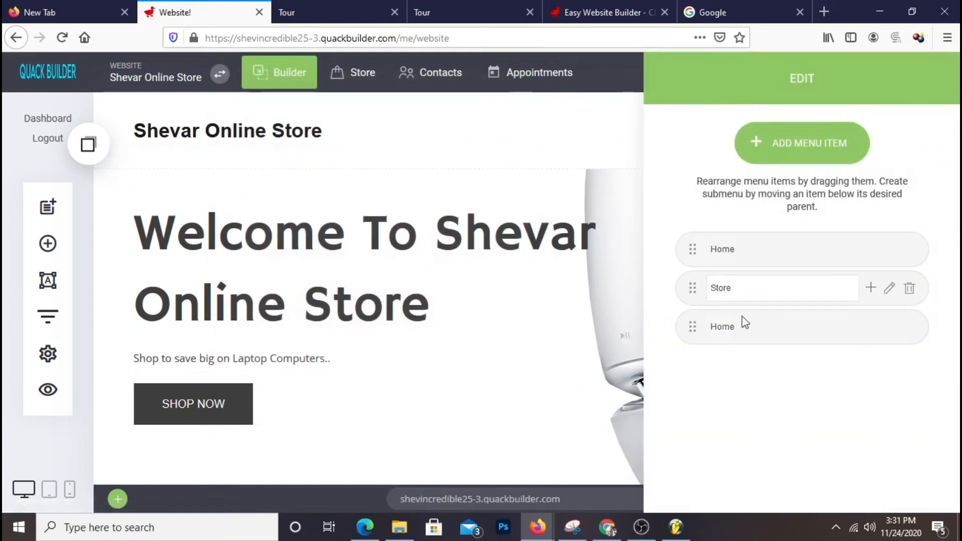
left_click_drag(747, 332, 688, 331)
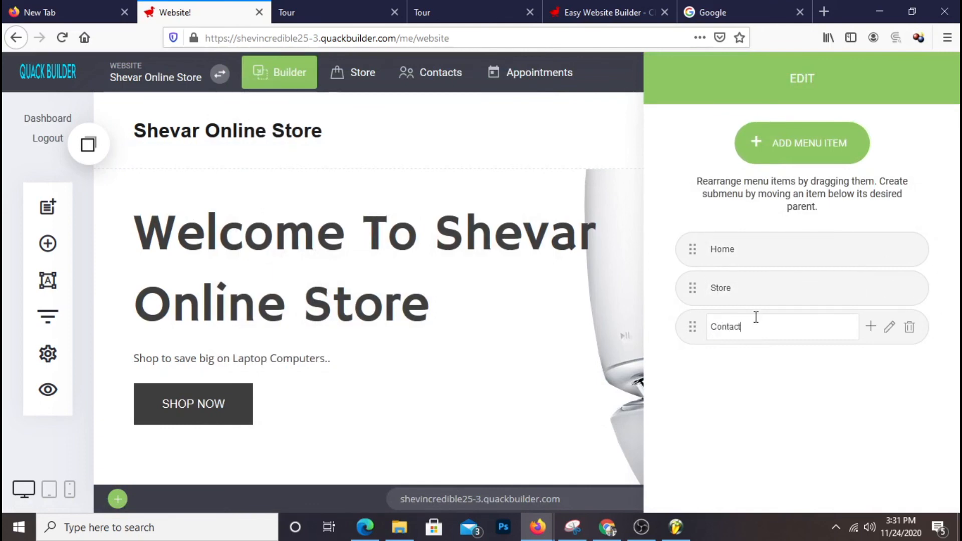
left_click(523, 365)
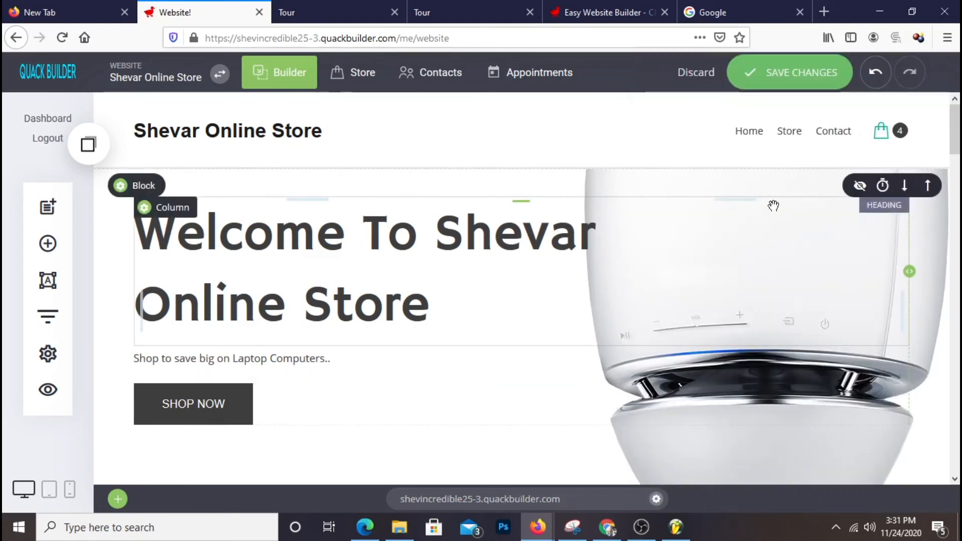
left_click(825, 79)
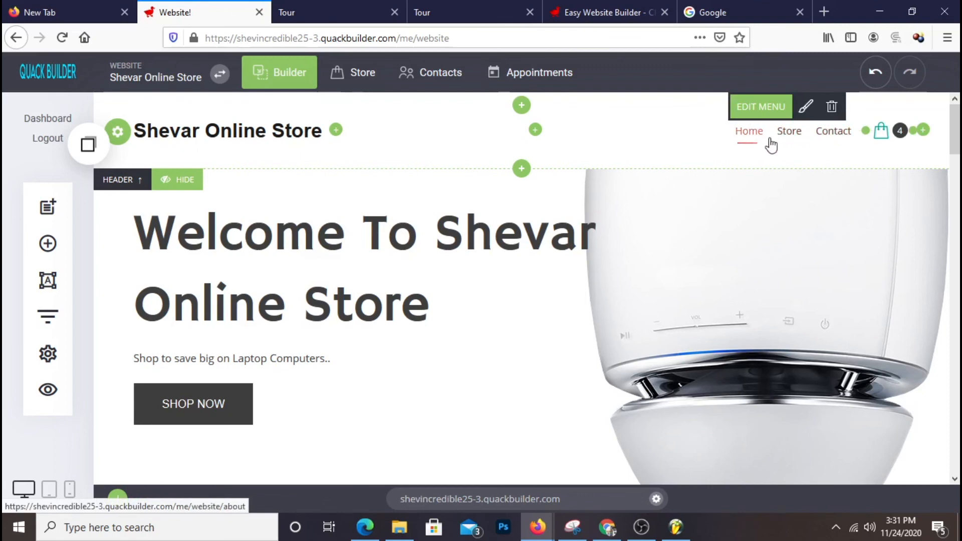
Add a Search widget to the header between the store name and the navigation menu.
left_click(535, 131)
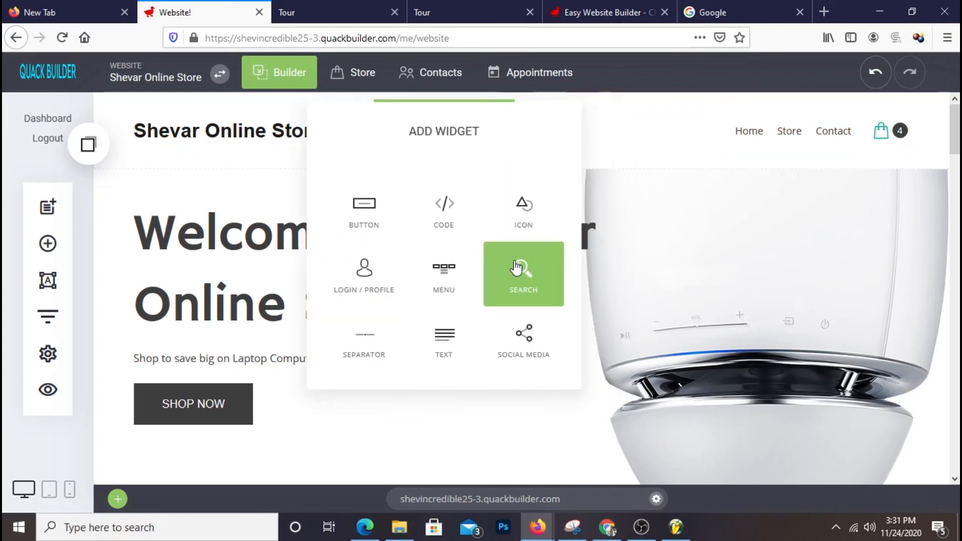
left_click(516, 261)
left_click(571, 175)
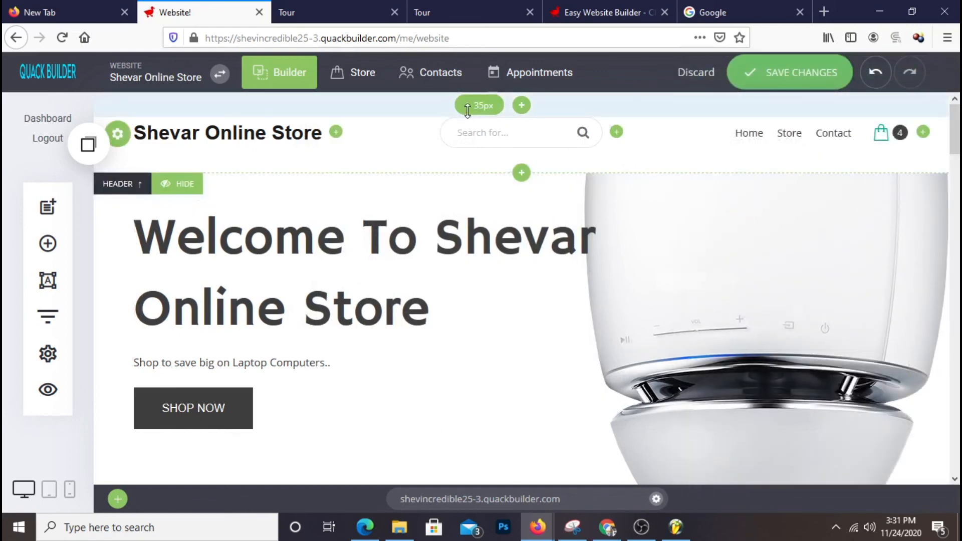
left_click(462, 115)
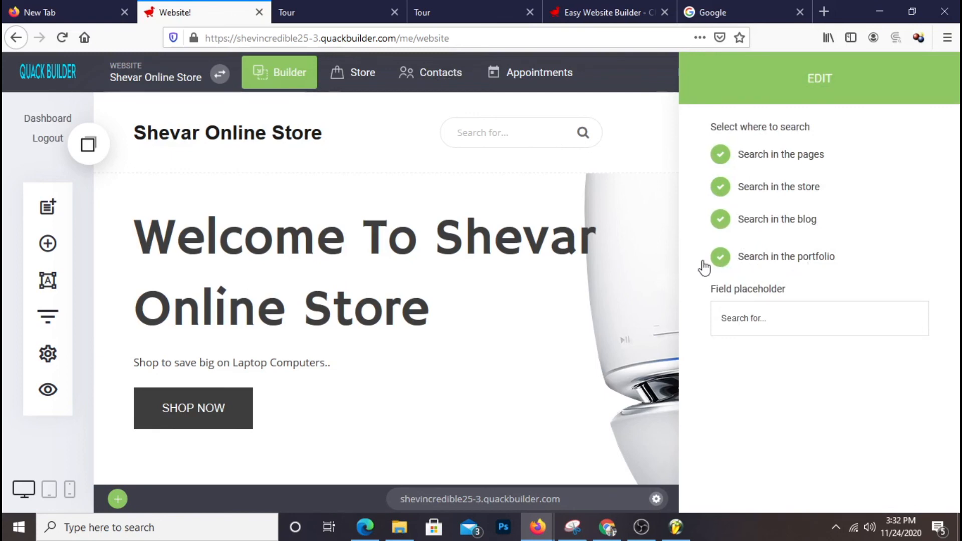
left_click(721, 258)
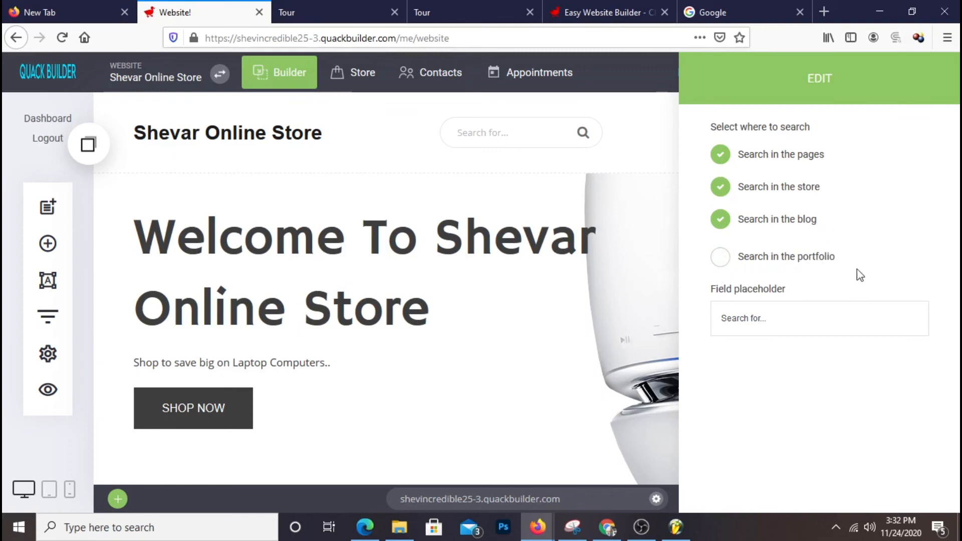
left_click(720, 257)
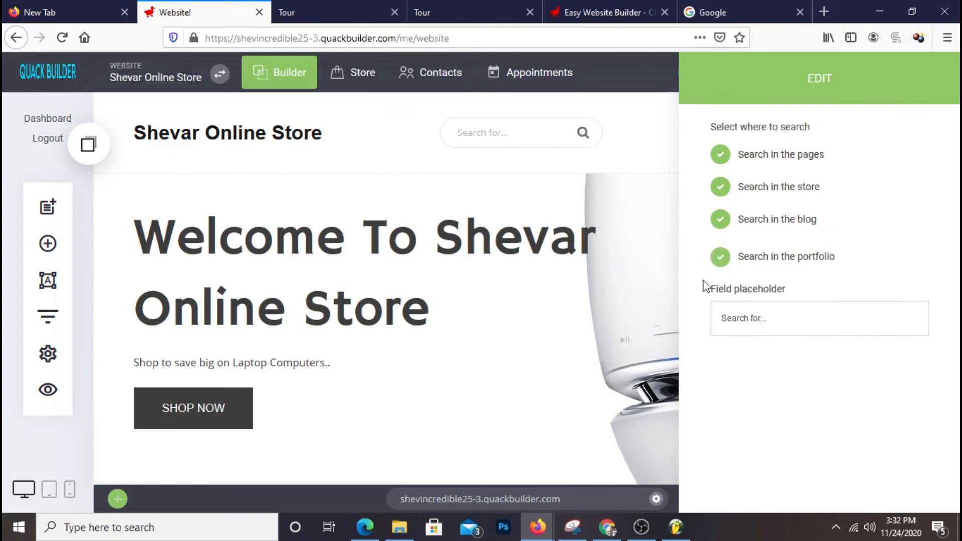
left_click(542, 165)
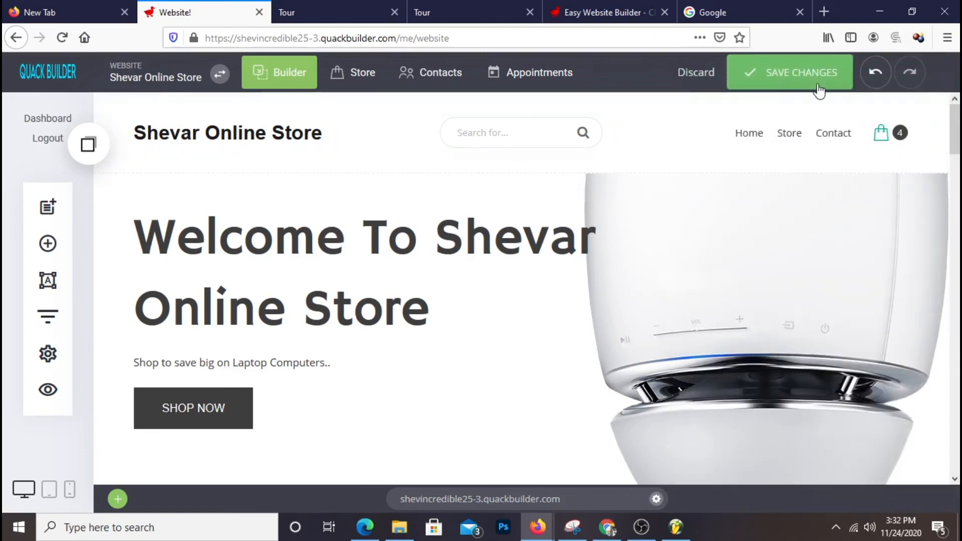
Save the header changes, and set the search box's border color to the teal global color 00A896.
left_click(818, 90)
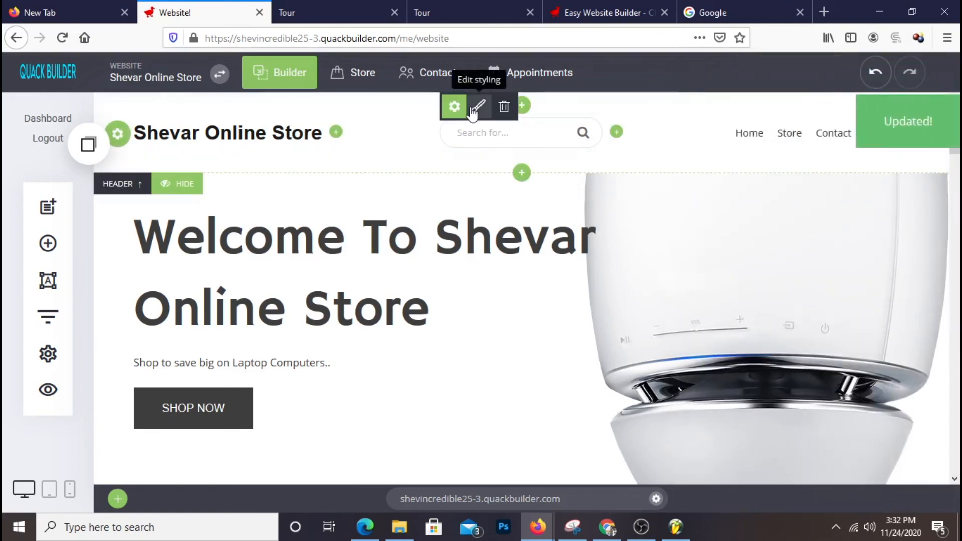
left_click(453, 104)
left_click(720, 136)
left_click(762, 172)
left_click_drag(762, 172, 645, 161)
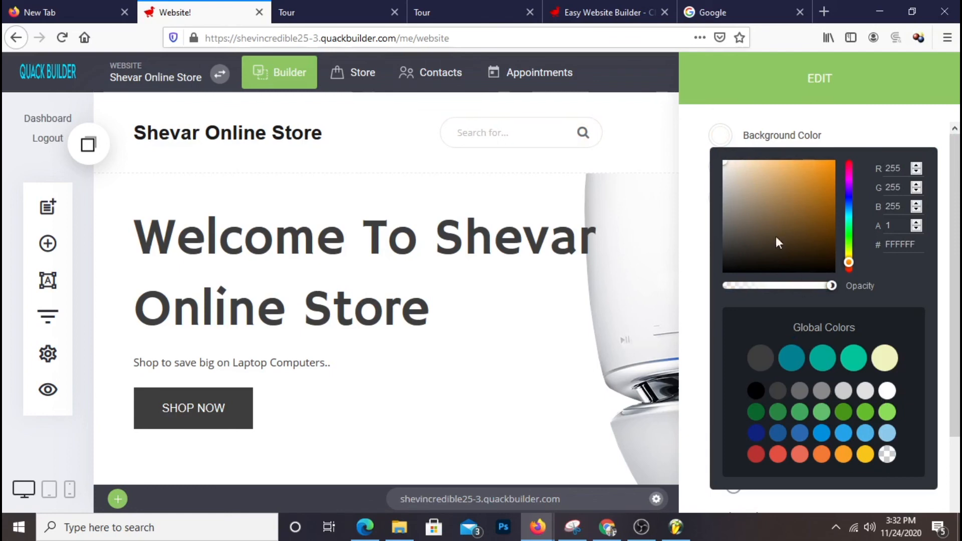
left_click(701, 99)
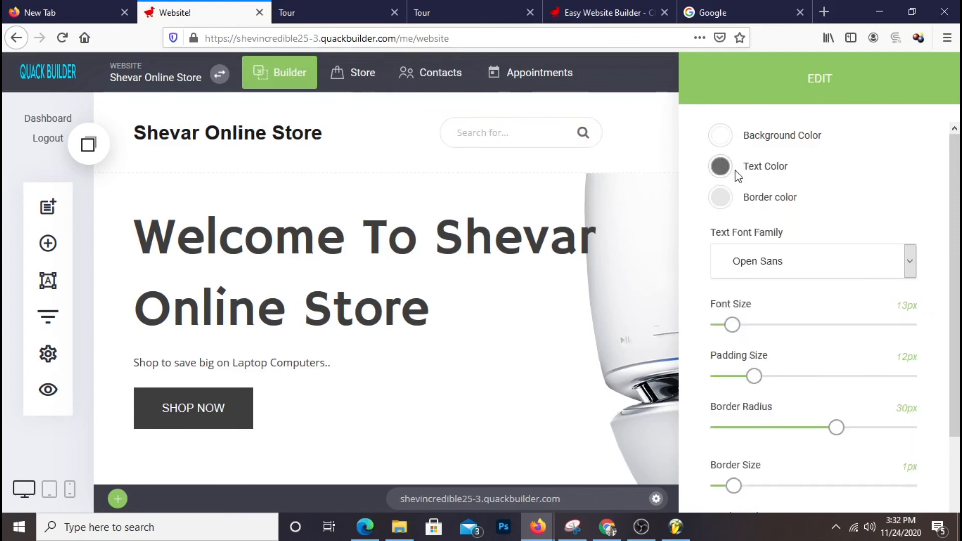
left_click(721, 202)
mouse_move(752, 192)
left_mouse_down()
mouse_move(784, 208)
mouse_move(818, 249)
mouse_move(822, 193)
left_mouse_up()
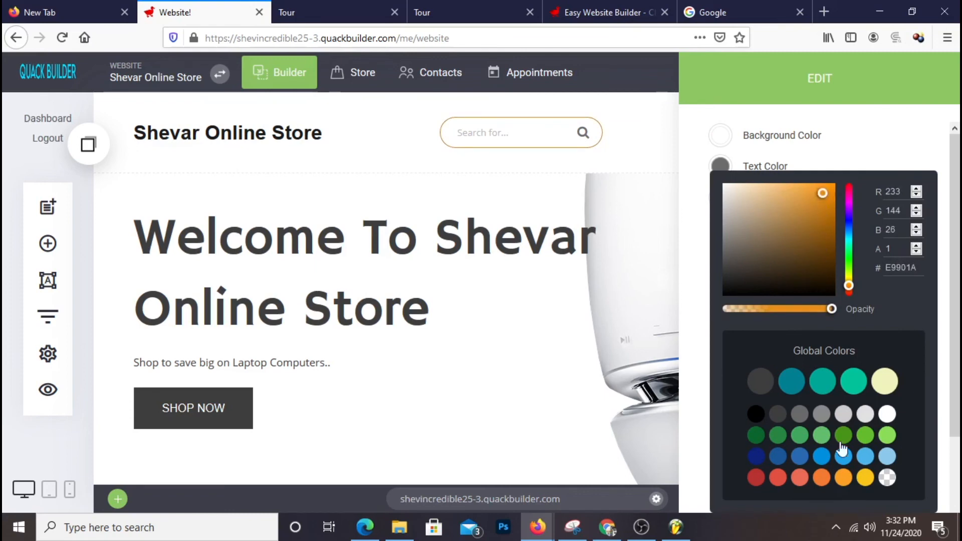
left_click(853, 382)
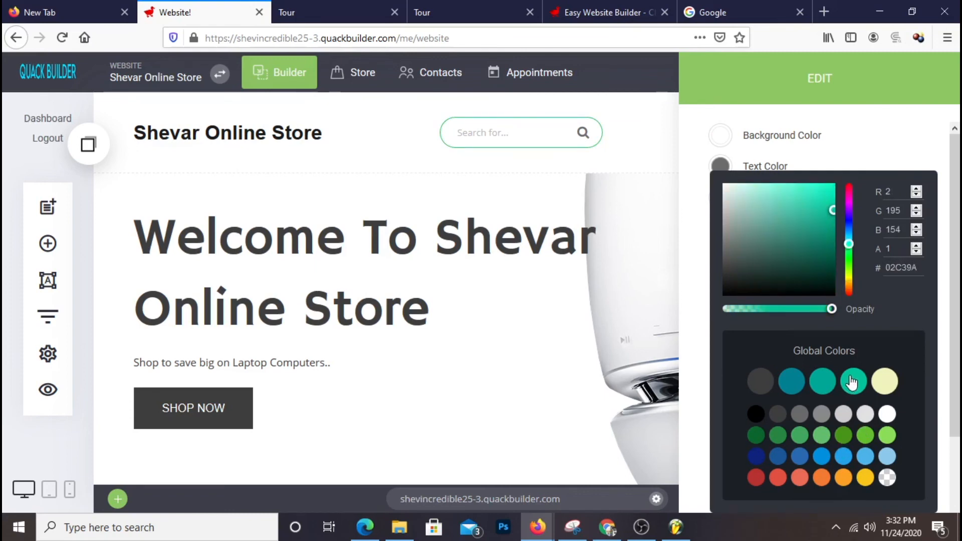
left_click(823, 390)
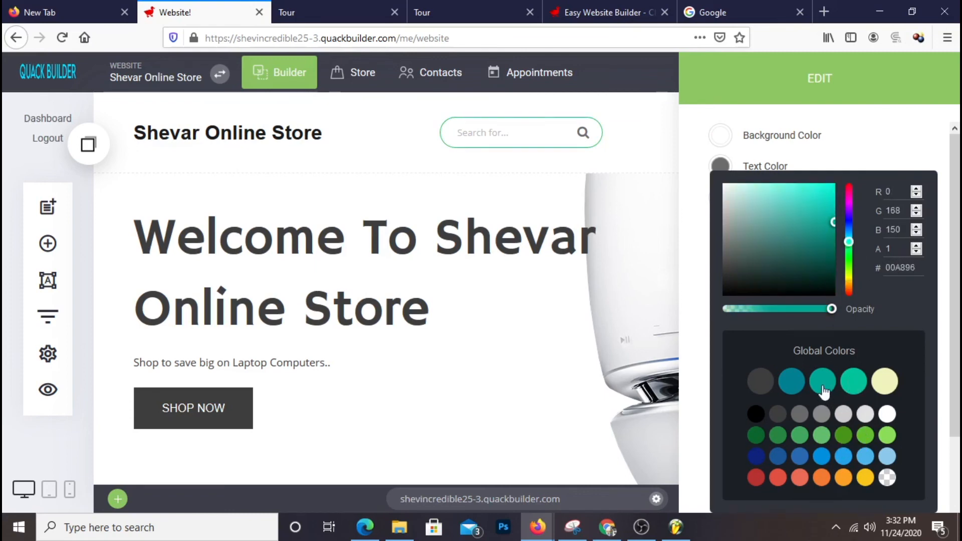
left_click(664, 174)
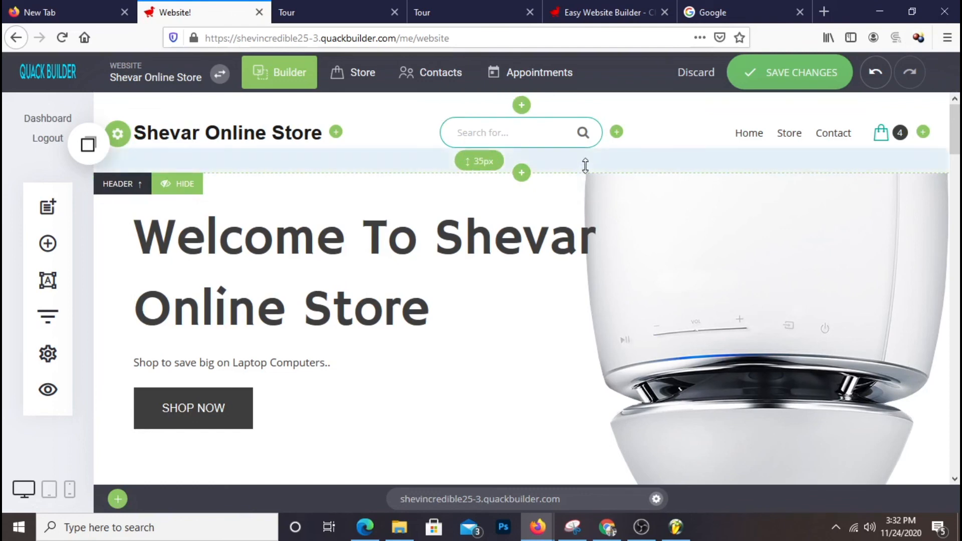
Reopen the search box styling and set its font size and padding size to 11px each.
left_click(455, 107)
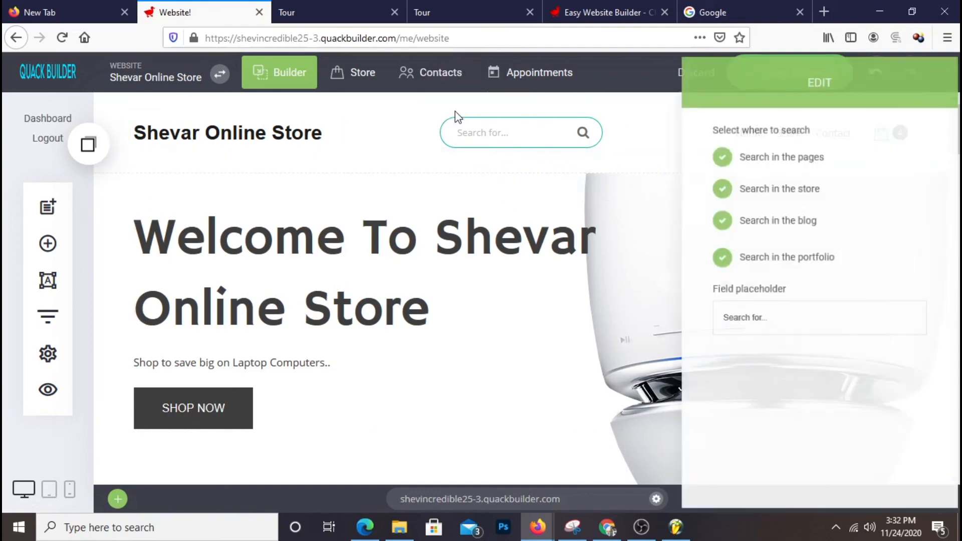
left_click(457, 132)
left_click(478, 106)
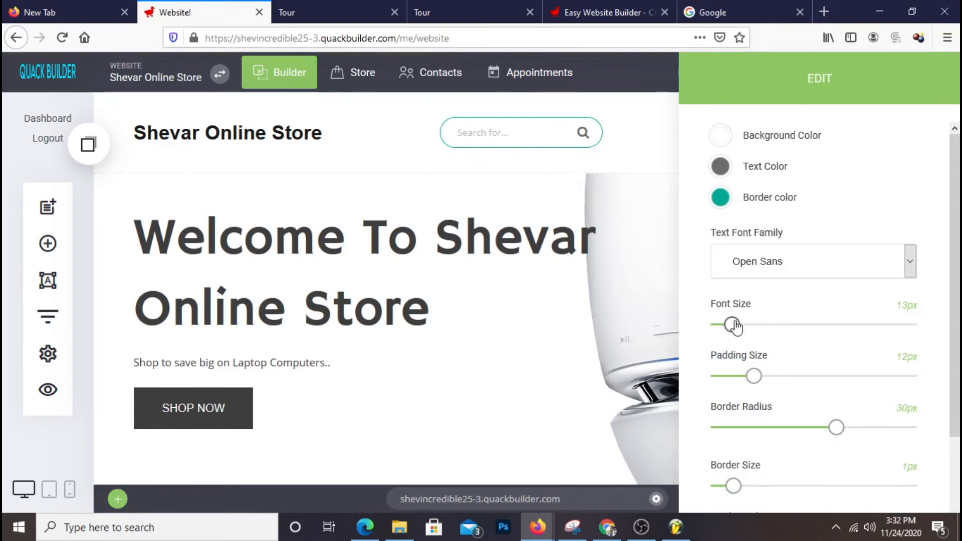
left_click_drag(731, 326, 729, 325)
mouse_move(754, 376)
left_mouse_down()
mouse_move(721, 375)
mouse_move(750, 378)
left_mouse_up()
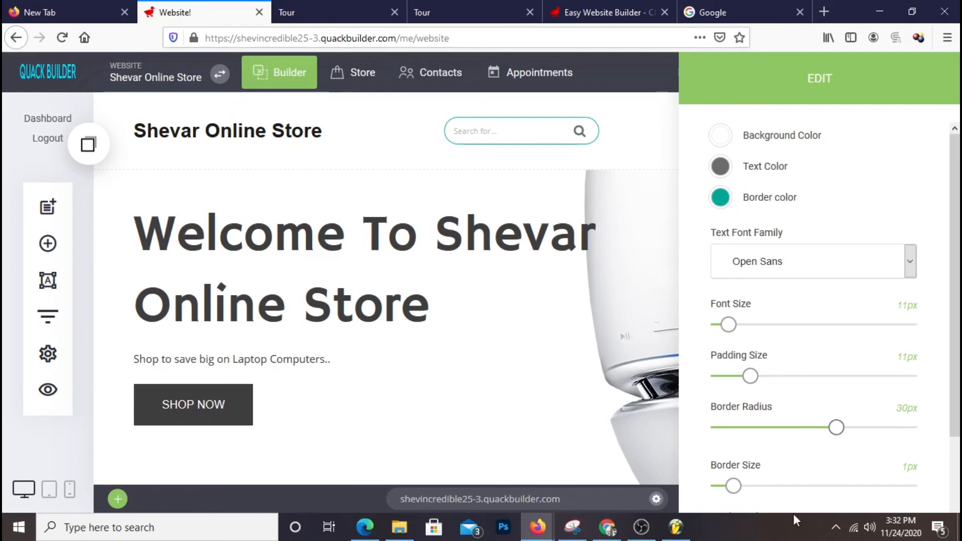
Set the search box's border radius to 8px and save the changes.
mouse_move(733, 489)
left_mouse_down()
mouse_move(713, 486)
mouse_move(753, 487)
mouse_move(733, 487)
left_mouse_up()
left_click_drag(837, 427, 741, 432)
mouse_move(750, 434)
left_mouse_down()
mouse_move(767, 434)
mouse_move(744, 439)
left_mouse_up()
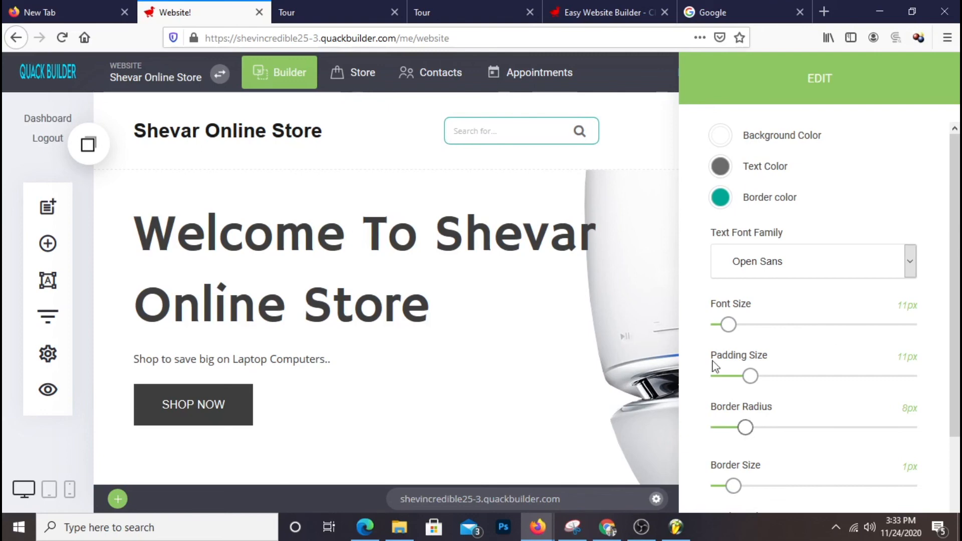
scroll(818, 320, "down", 2)
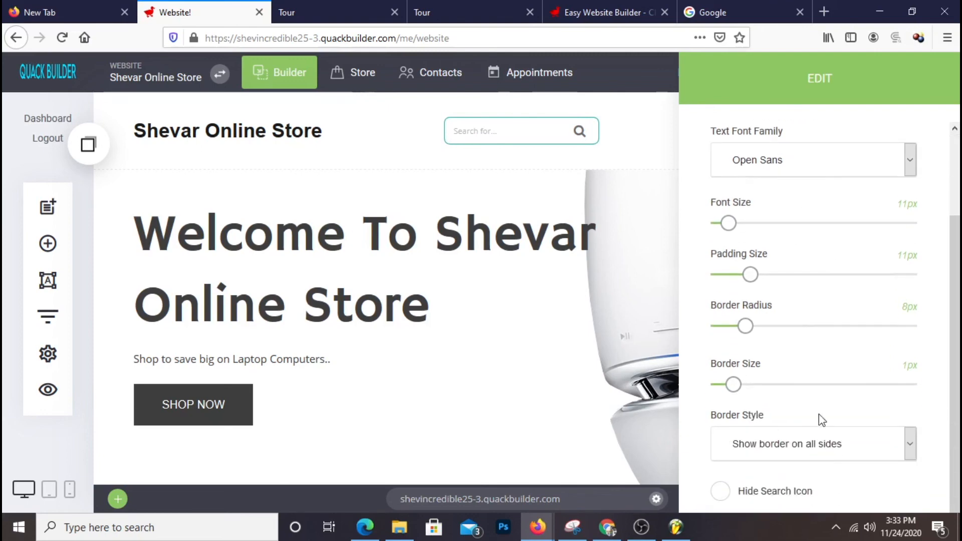
left_click(600, 188)
left_click(783, 81)
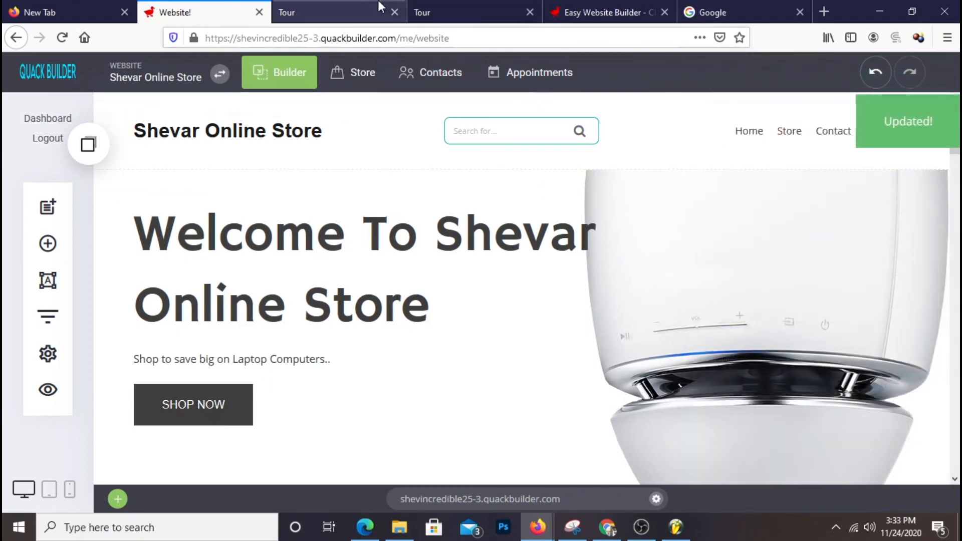
Switch to the site preview, reload it and examine the updated header and the product sections down to the sign-up form.
left_click(334, 13)
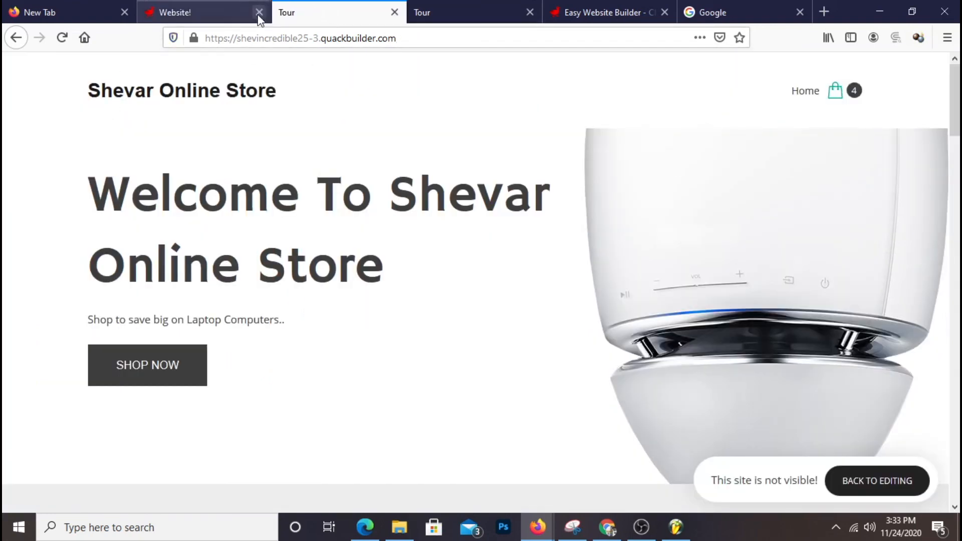
left_click(193, 96)
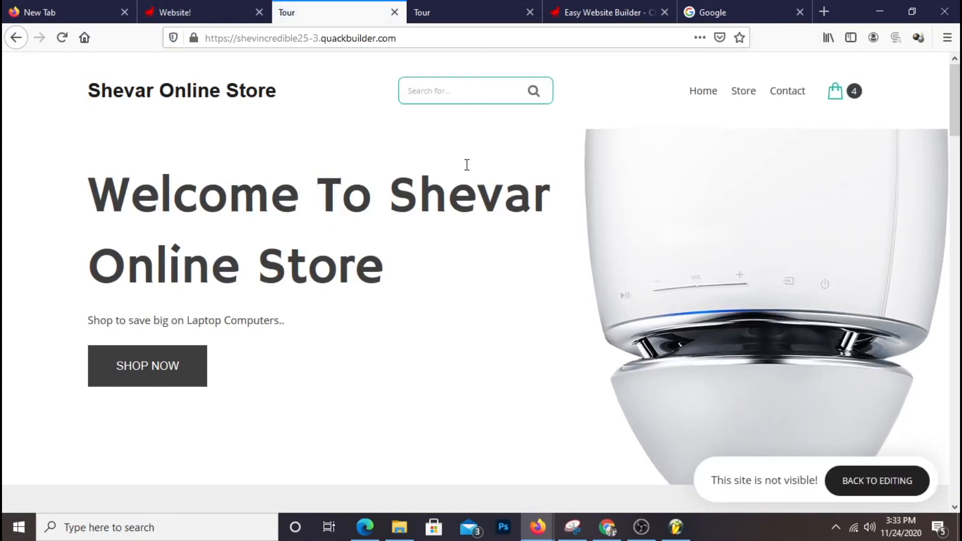
scroll(597, 381, "down", 10)
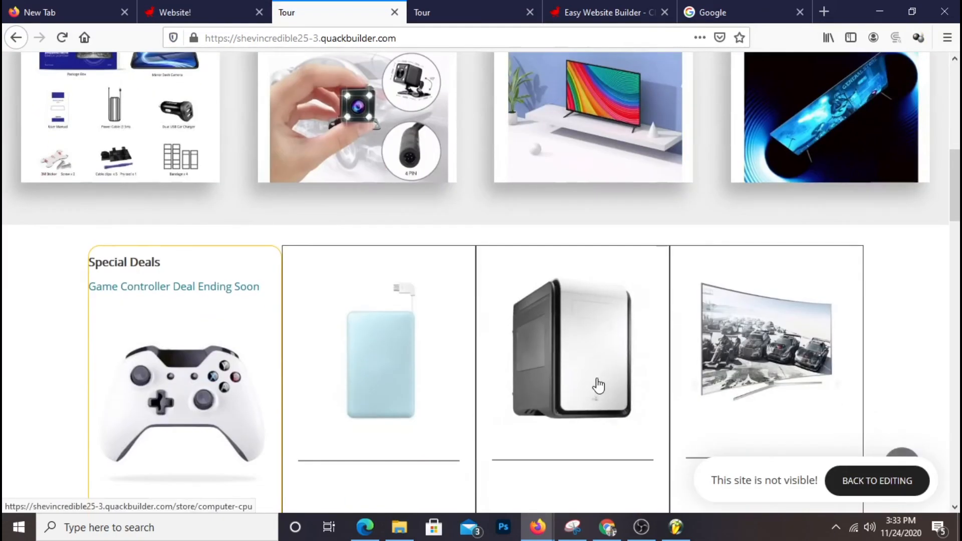
scroll(599, 383, "up", 10)
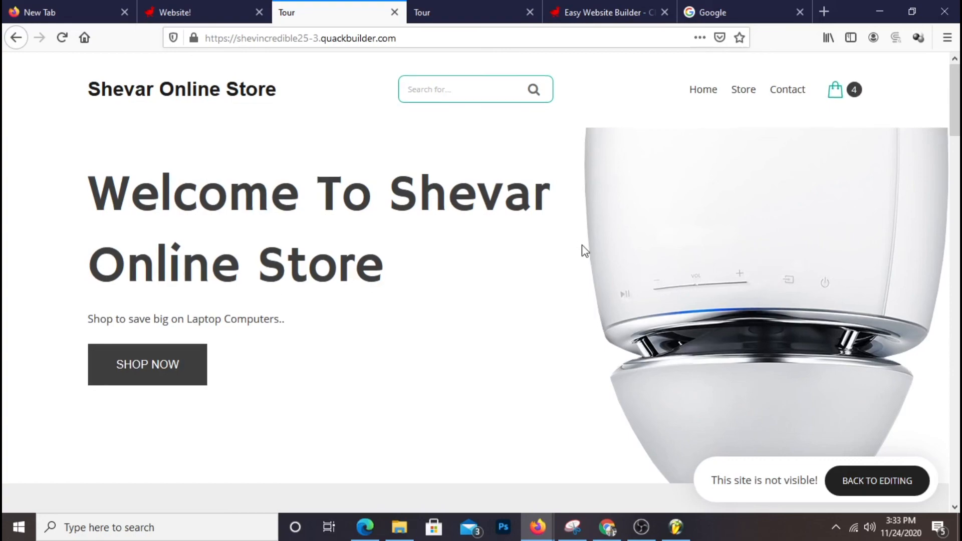
scroll(583, 249, "down", 5)
scroll(582, 249, "down", 6)
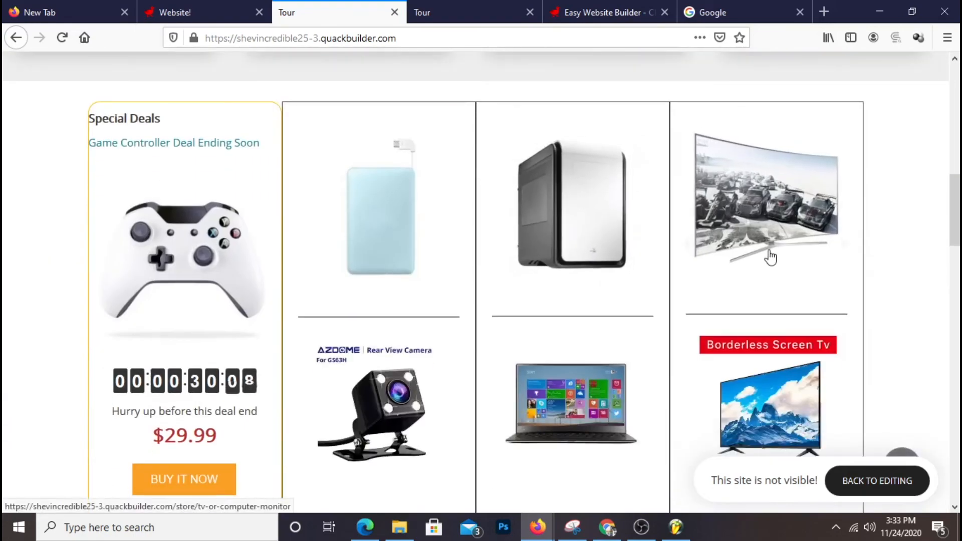
scroll(762, 257, "down", 4)
scroll(655, 293, "down", 5)
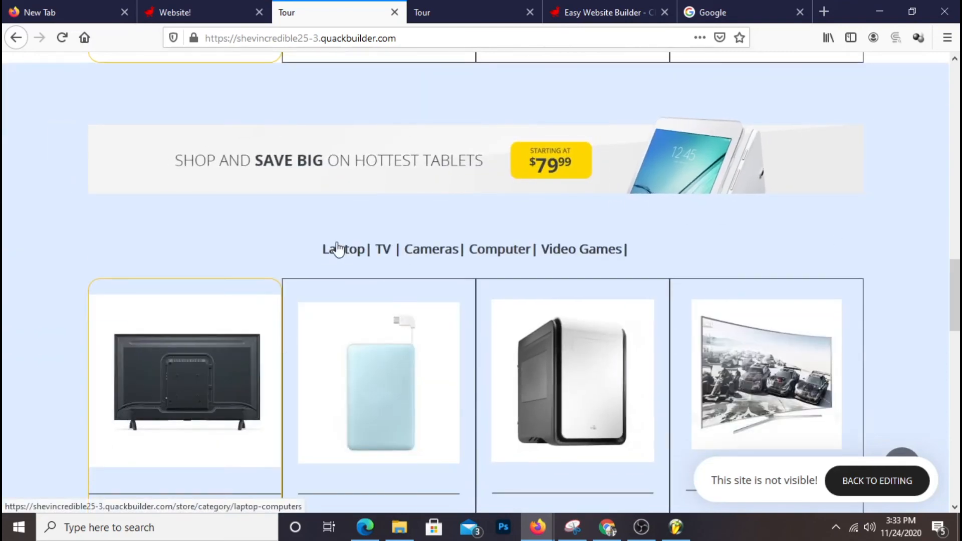
scroll(648, 263, "down", 5)
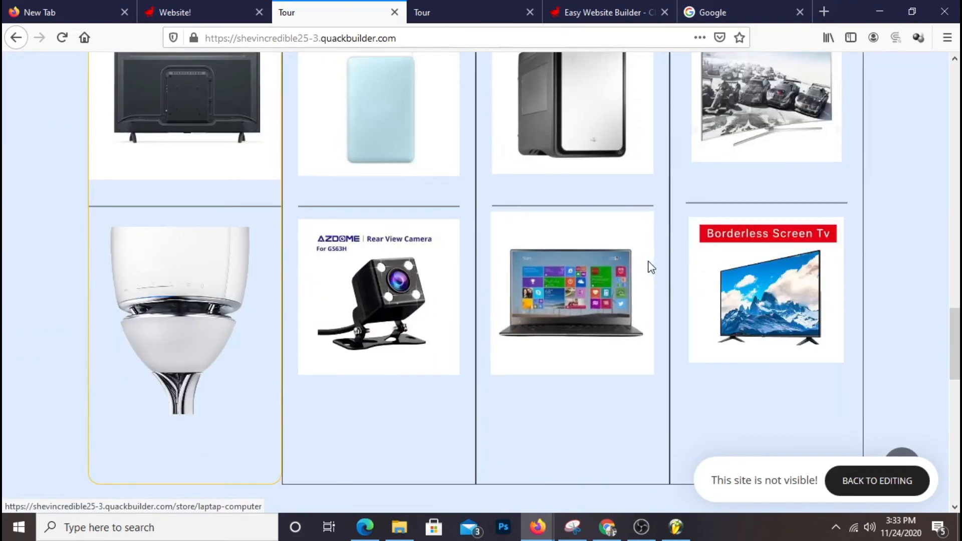
scroll(554, 296, "down", 4)
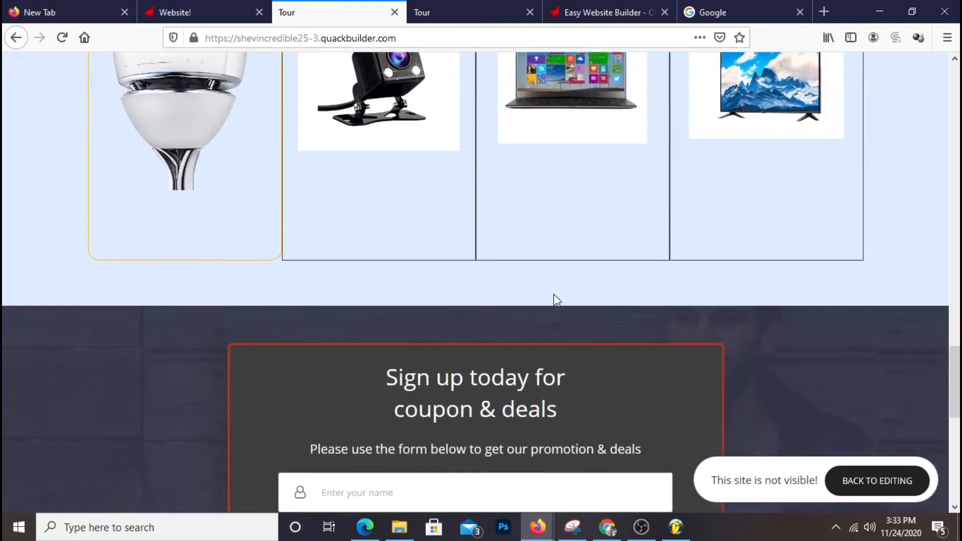
scroll(554, 294, "down", 9)
scroll(586, 293, "up", 10)
scroll(585, 293, "up", 10)
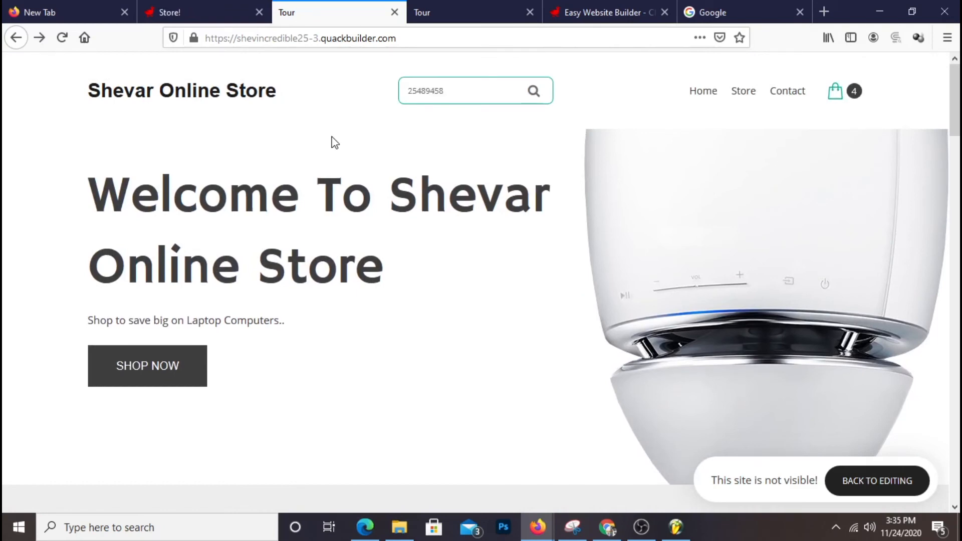
Review the preview page once more, from the banner through the special deals and sign-up form to the footer and back.
scroll(408, 167, "down", 2)
scroll(408, 167, "up", 2)
scroll(532, 185, "down", 7)
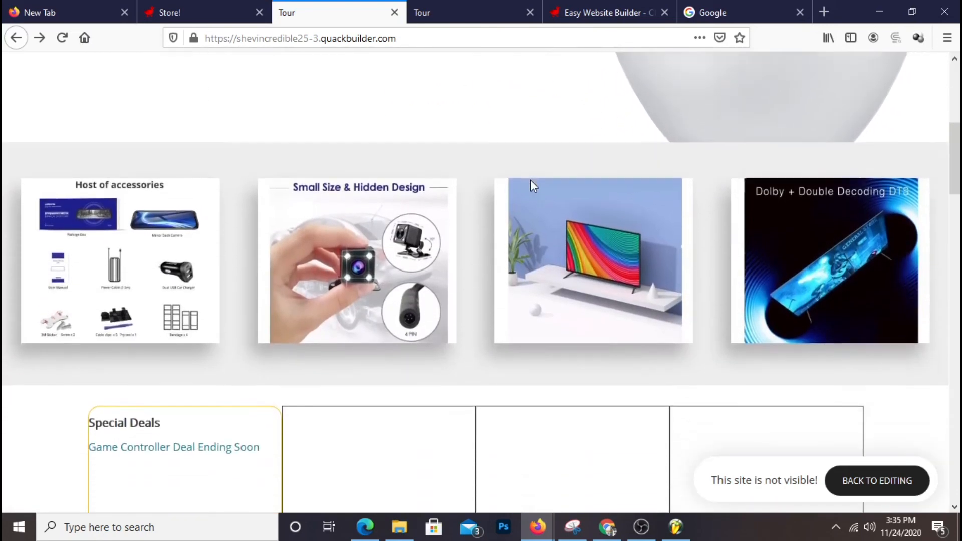
scroll(532, 185, "down", 8)
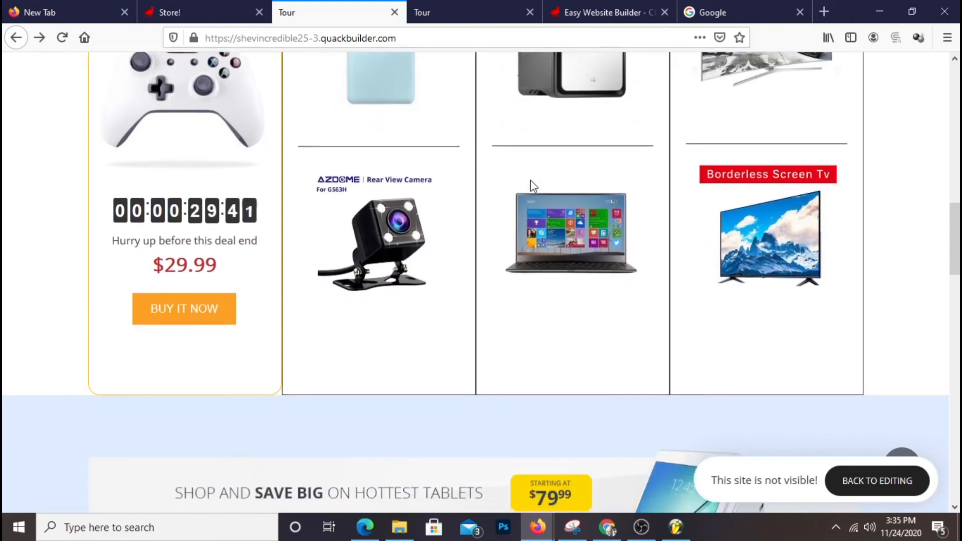
scroll(532, 186, "down", 15)
scroll(532, 187, "down", 10)
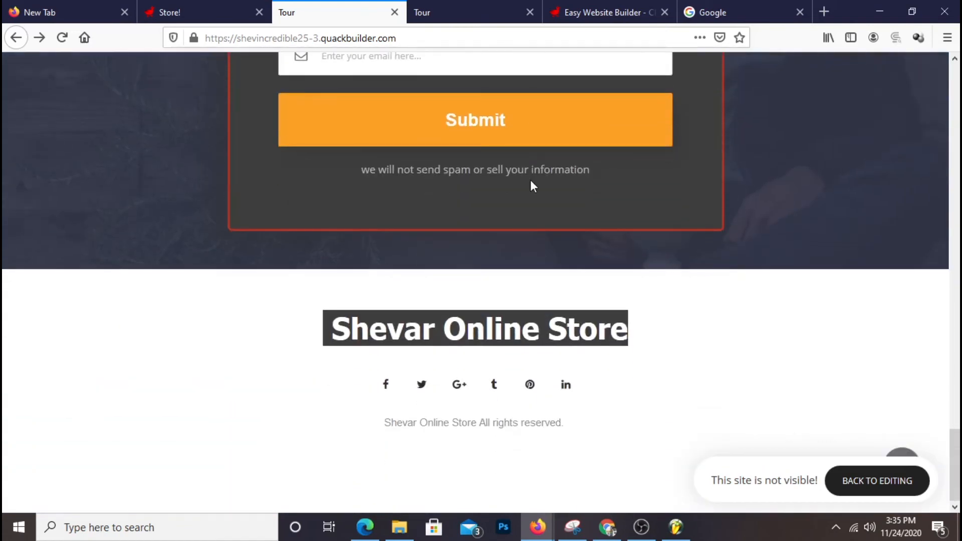
scroll(532, 186, "up", 15)
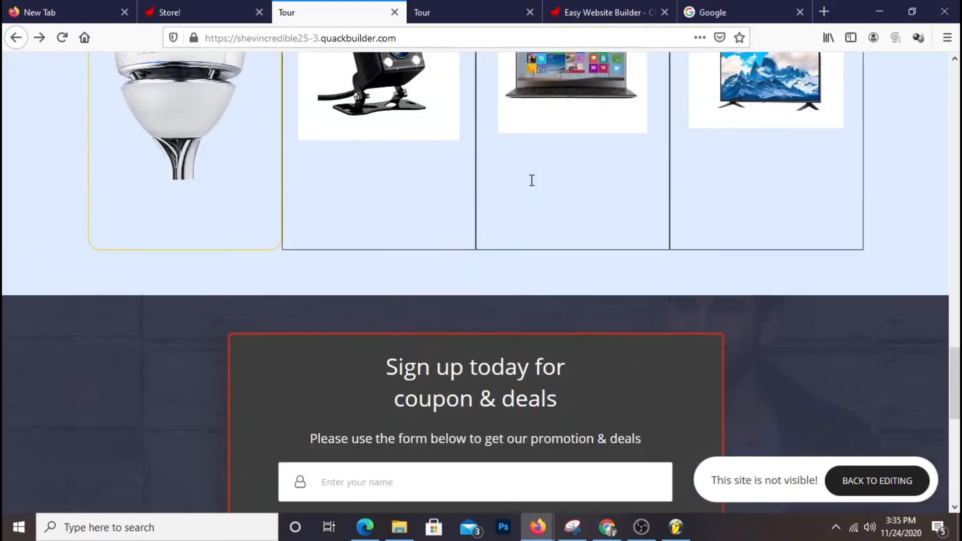
scroll(532, 186, "up", 15)
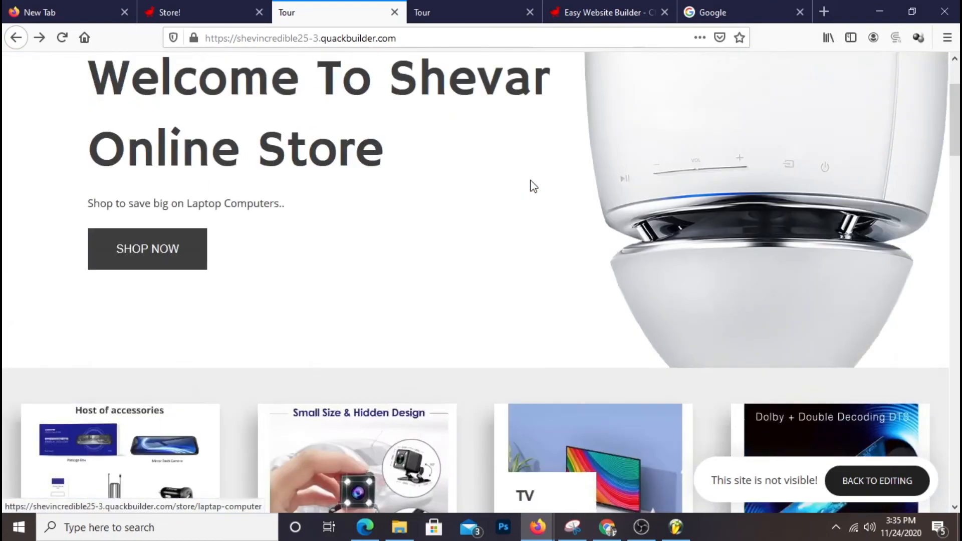